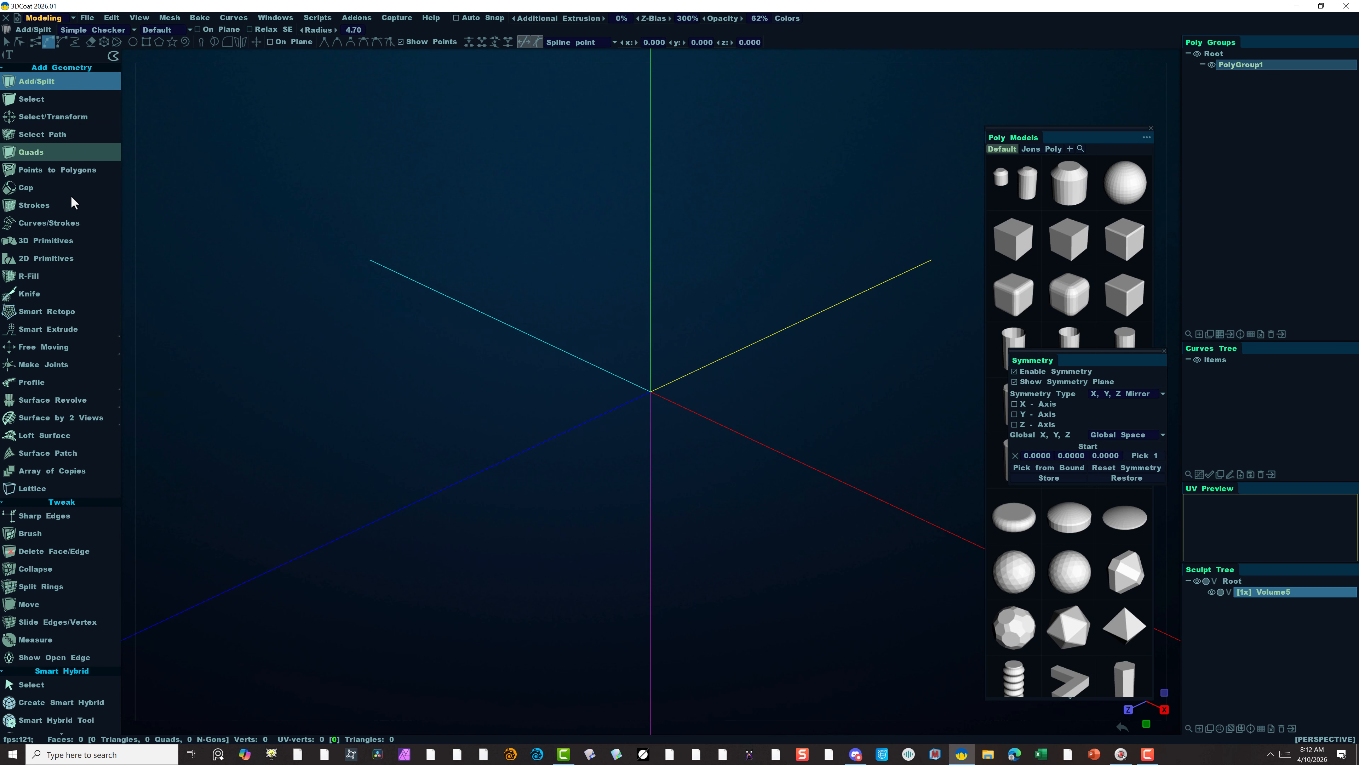
Create a box 3D primitive with uniform division disabled, stretched to about 63.3 in X, 6.9 in Y and 94.7 in Z.
click(54, 240)
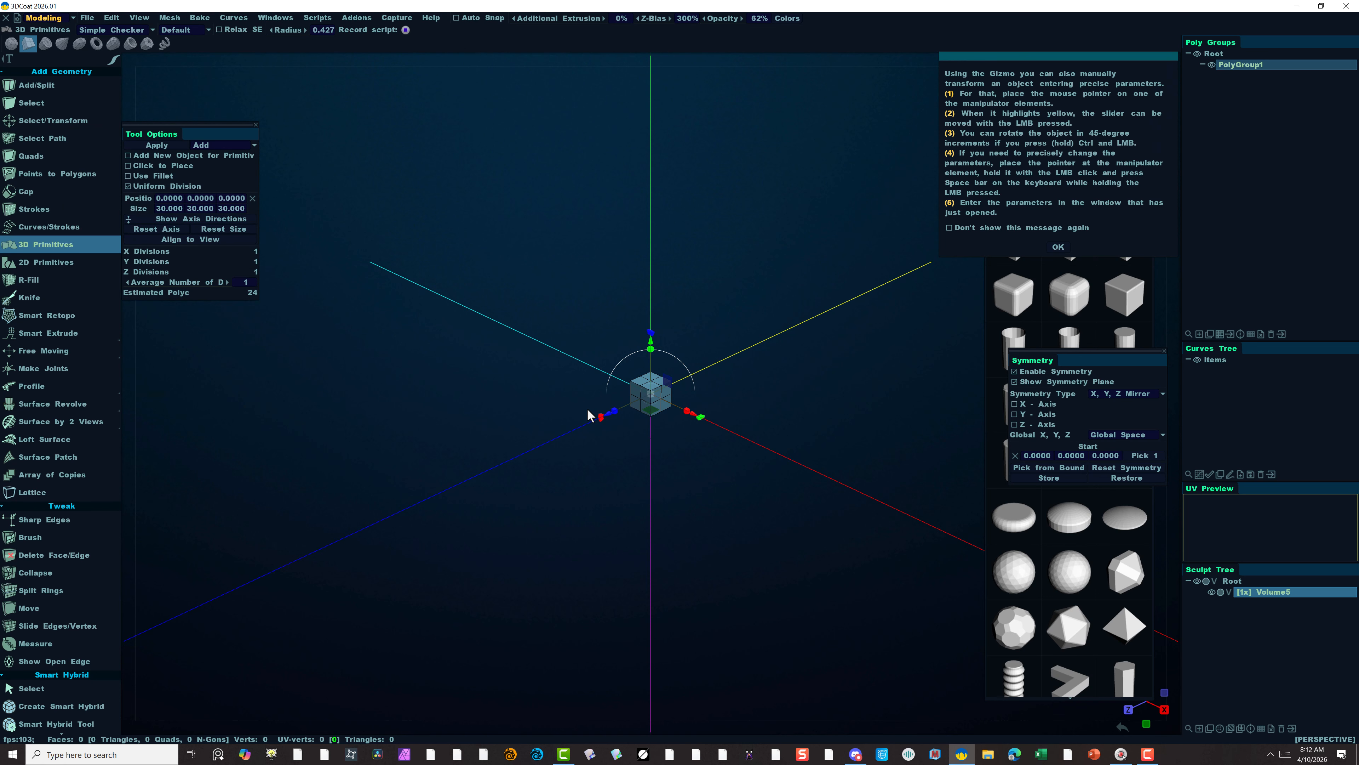
click(128, 185)
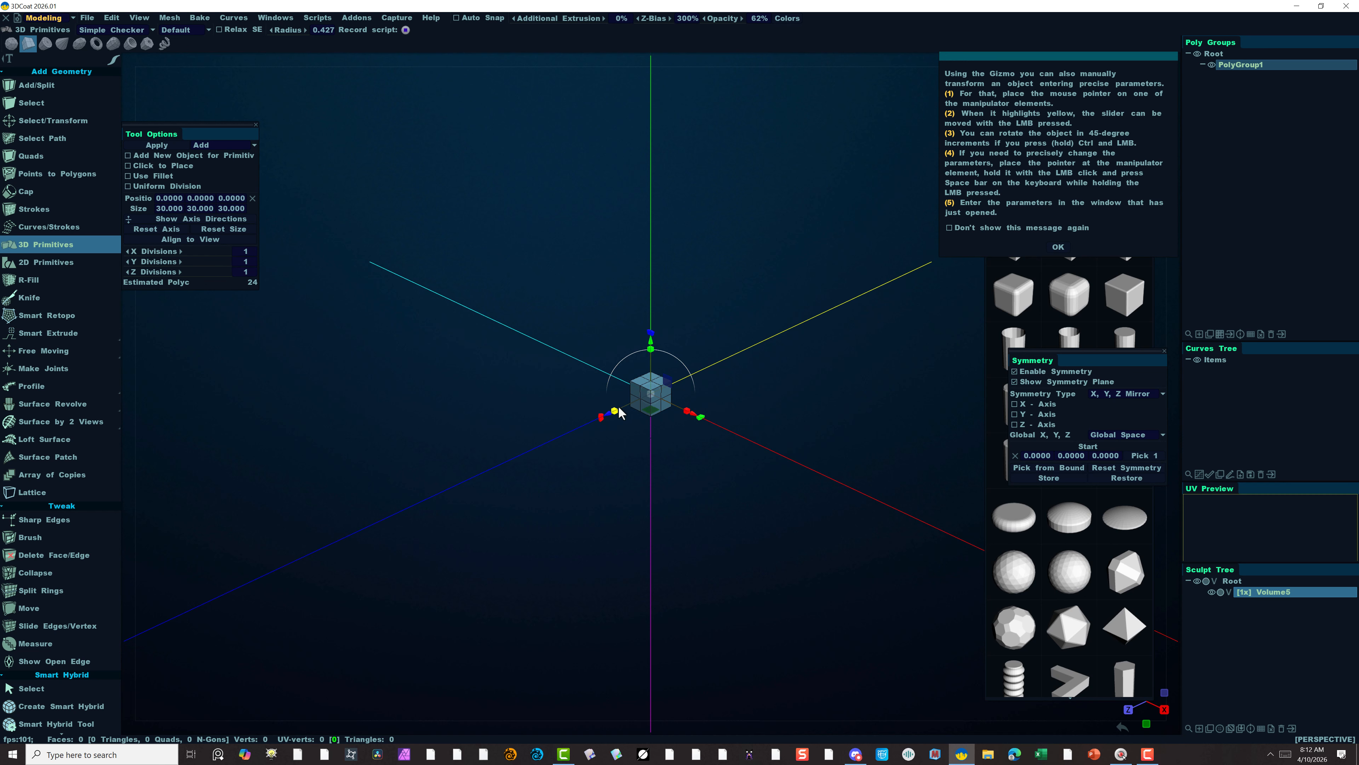
drag(615, 415, 528, 462)
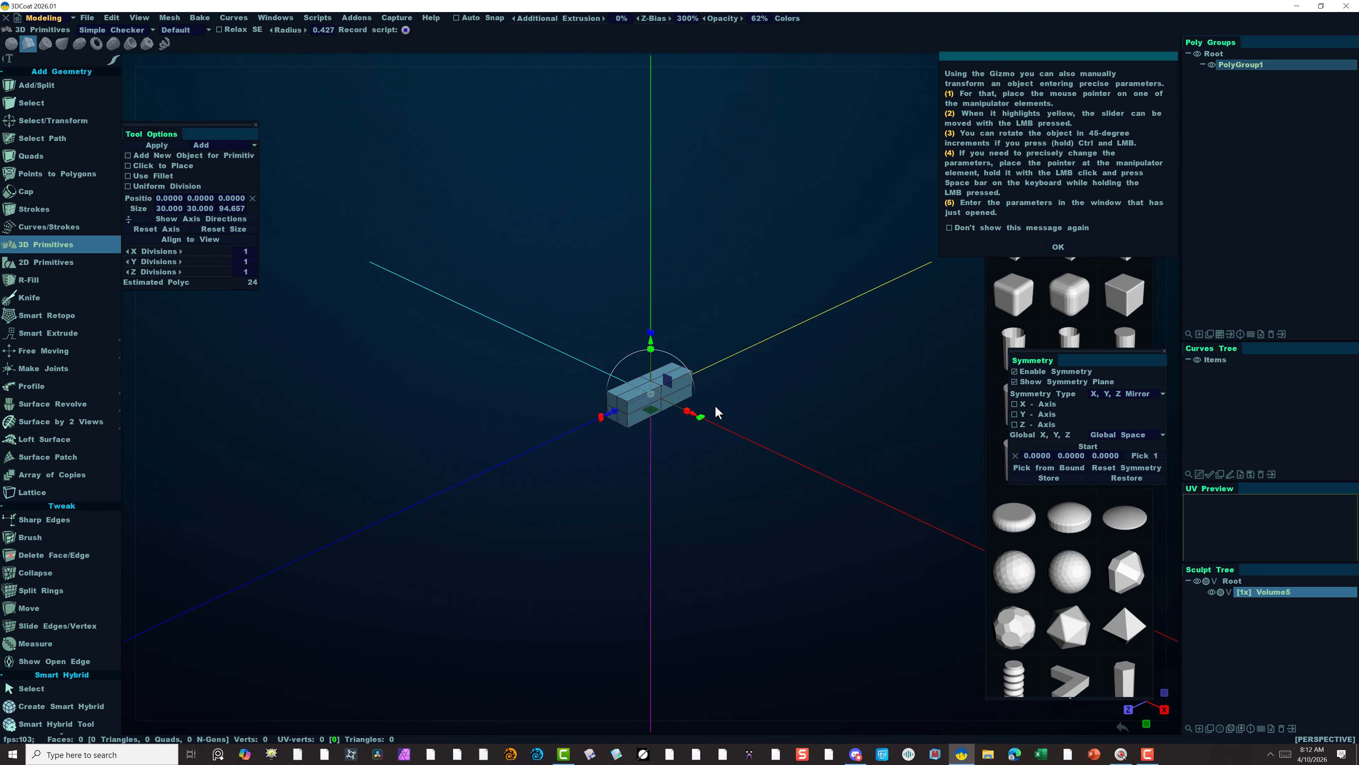
drag(685, 415, 722, 446)
key(ctrl)
key(ctrl+z)
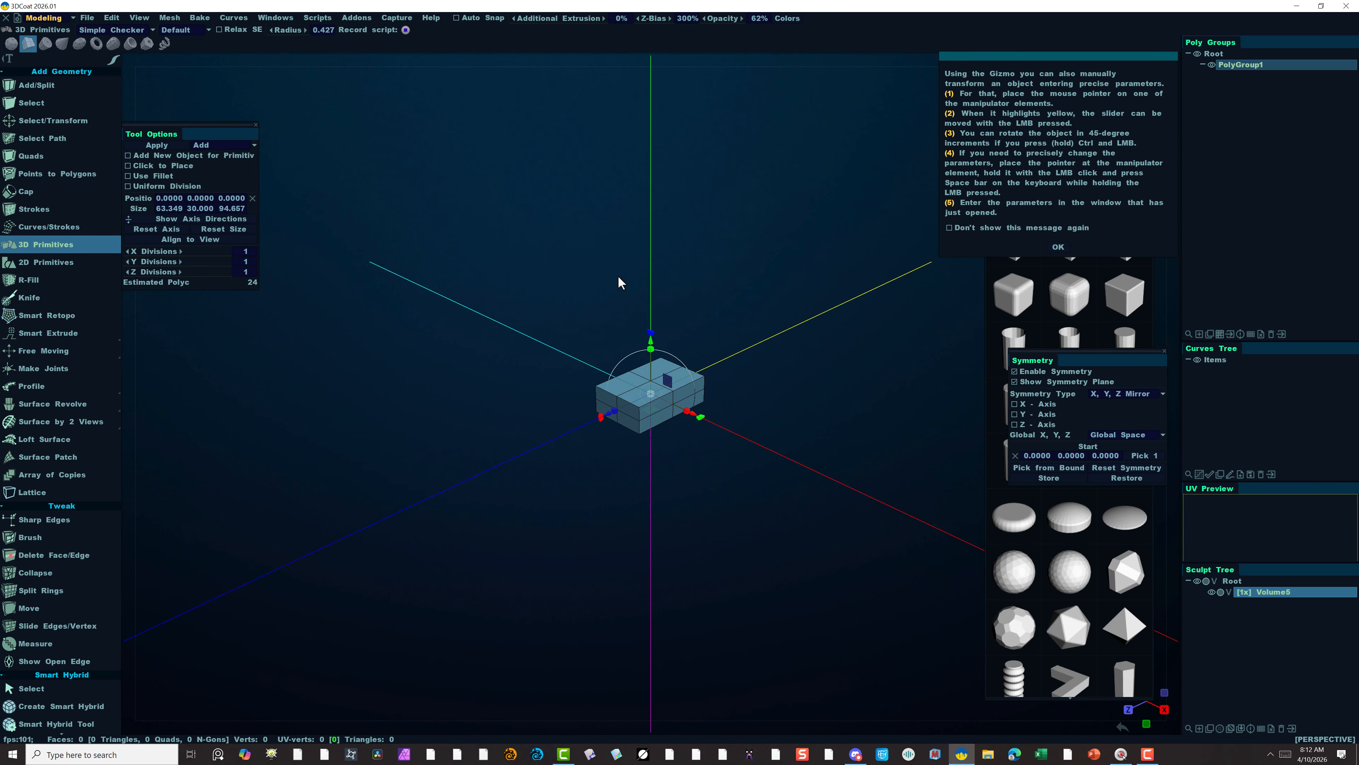
drag(653, 352, 658, 387)
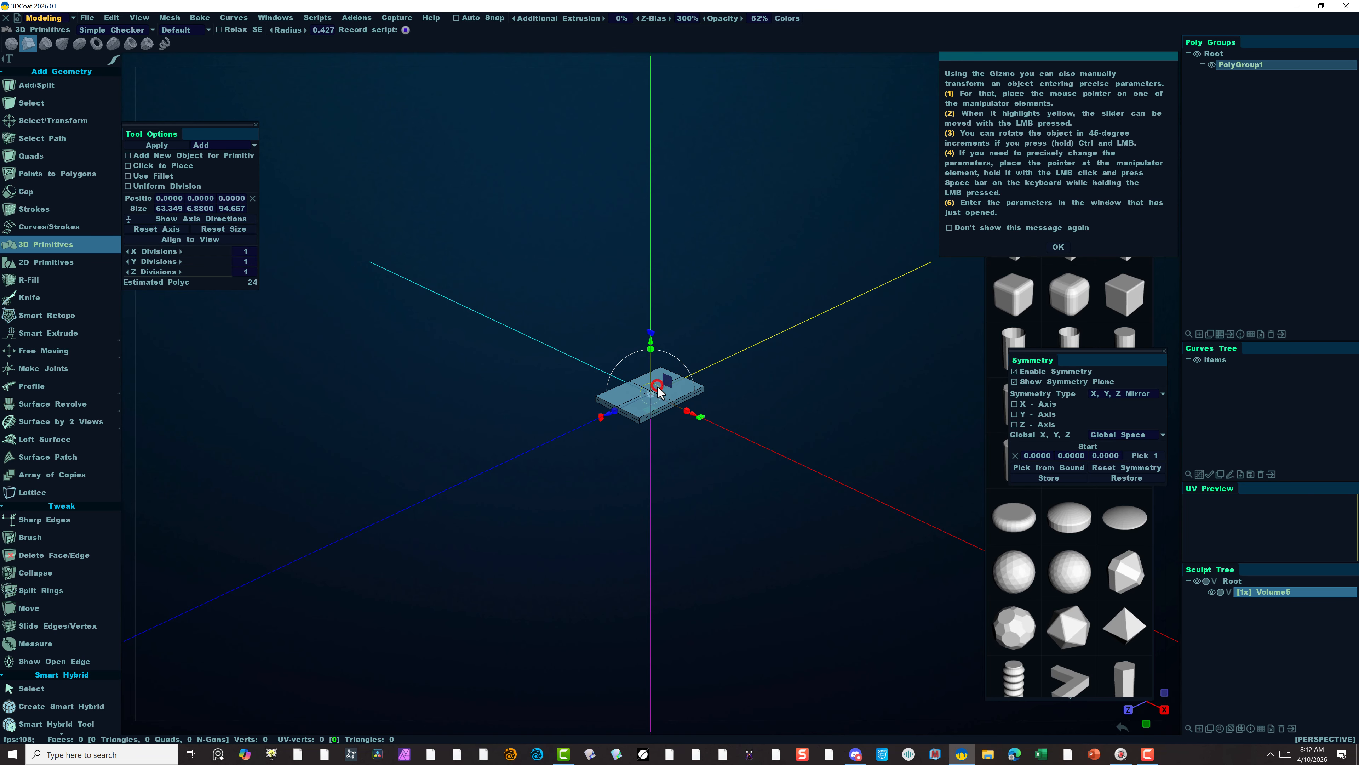
Set the box's X, Y and Z divisions to 0, thin it to about 1.1 in Y and apply the primitive.
right_drag(643, 499, 717, 467)
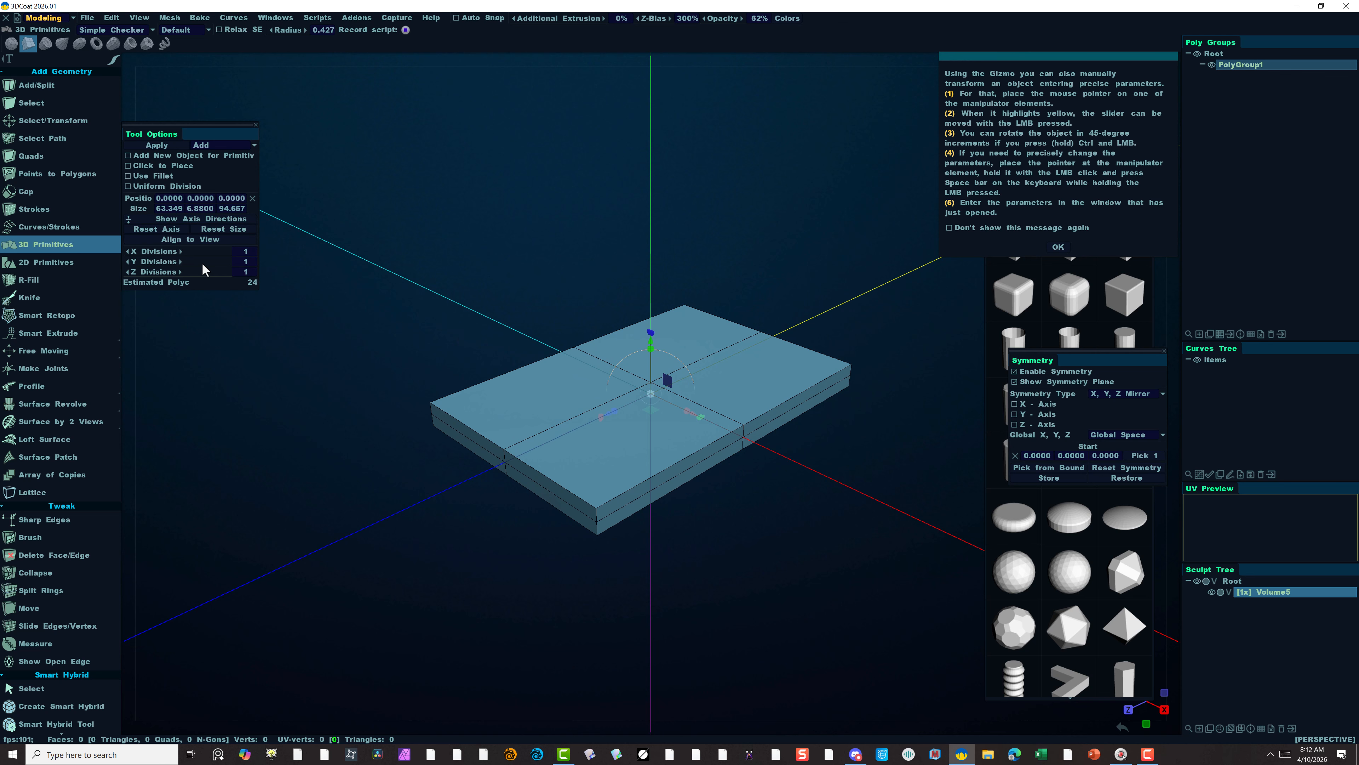
drag(200, 251, 157, 263)
drag(651, 348, 647, 387)
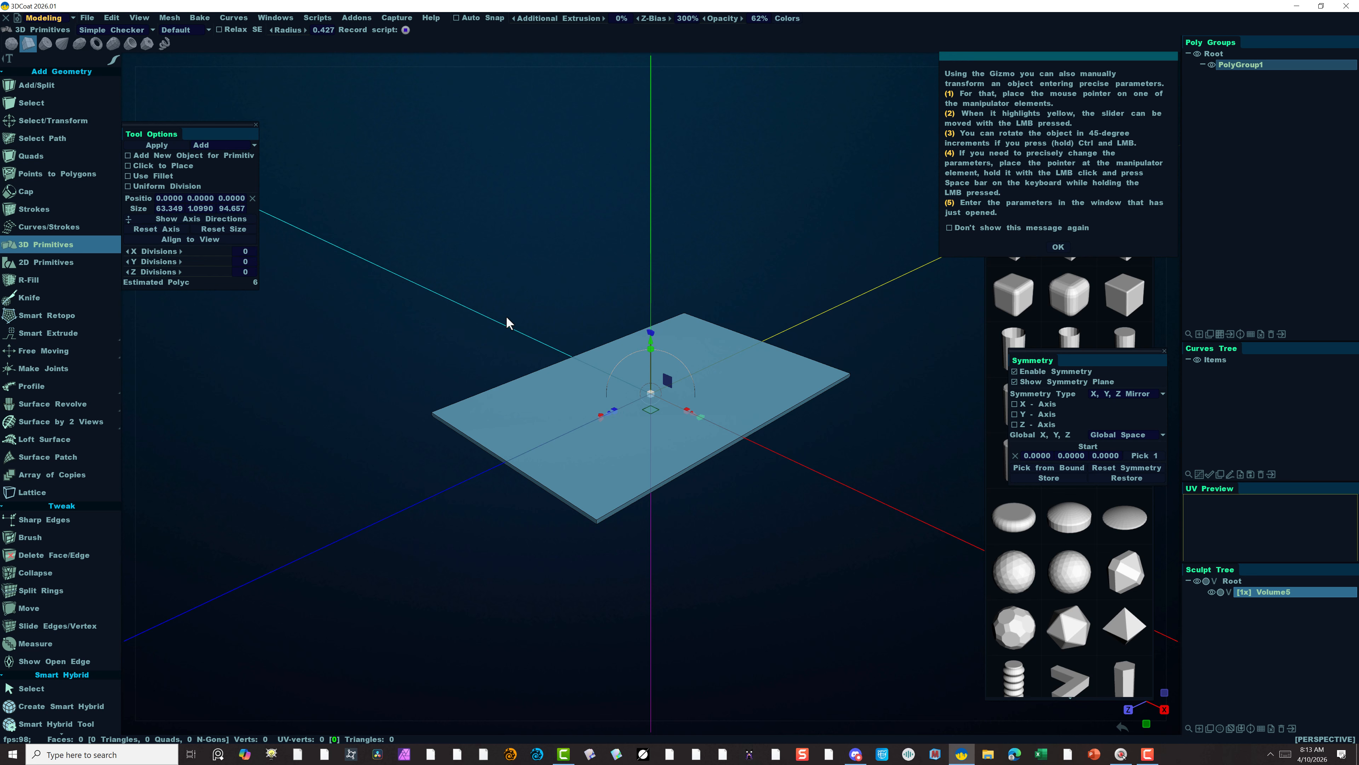
click(165, 146)
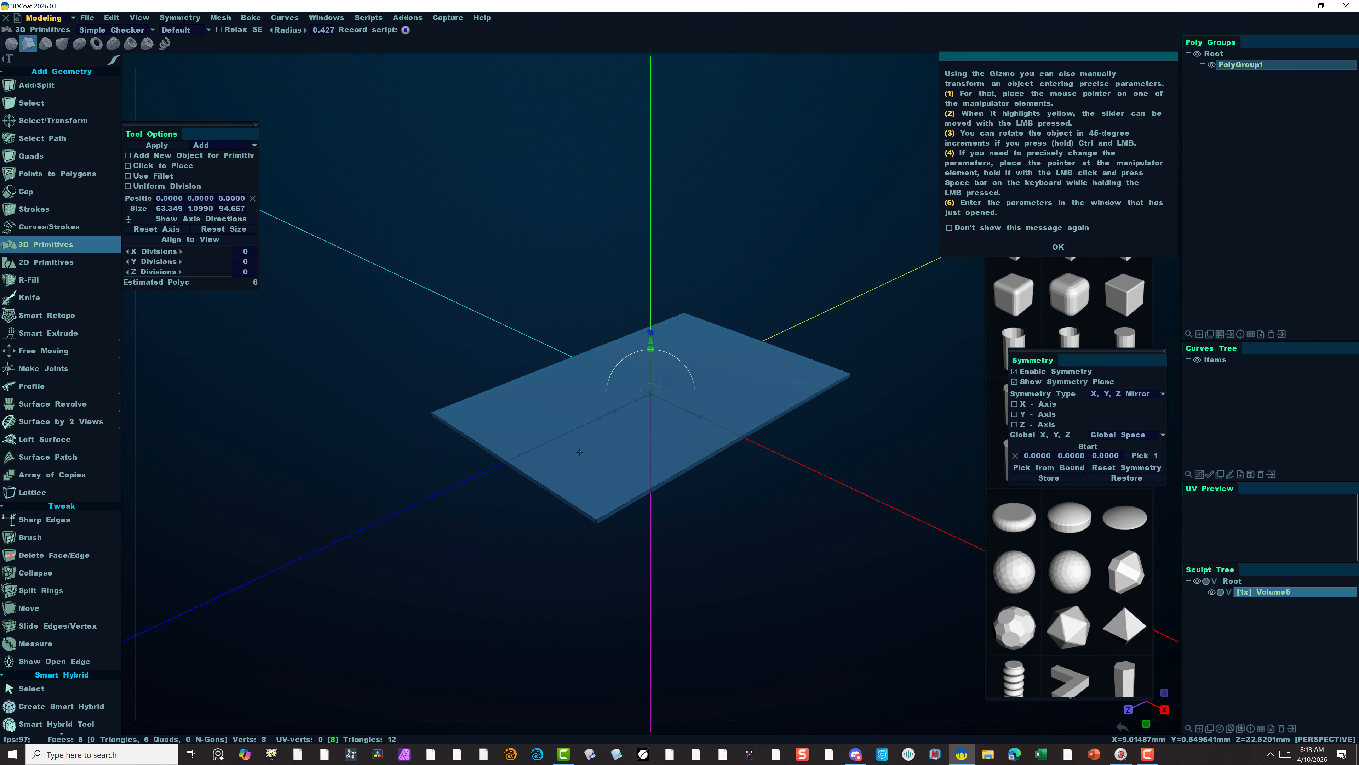
Select the two short vertical corner edges at the slab's positive Z end with the Select/Transform tool.
scroll(610, 559, up, 4)
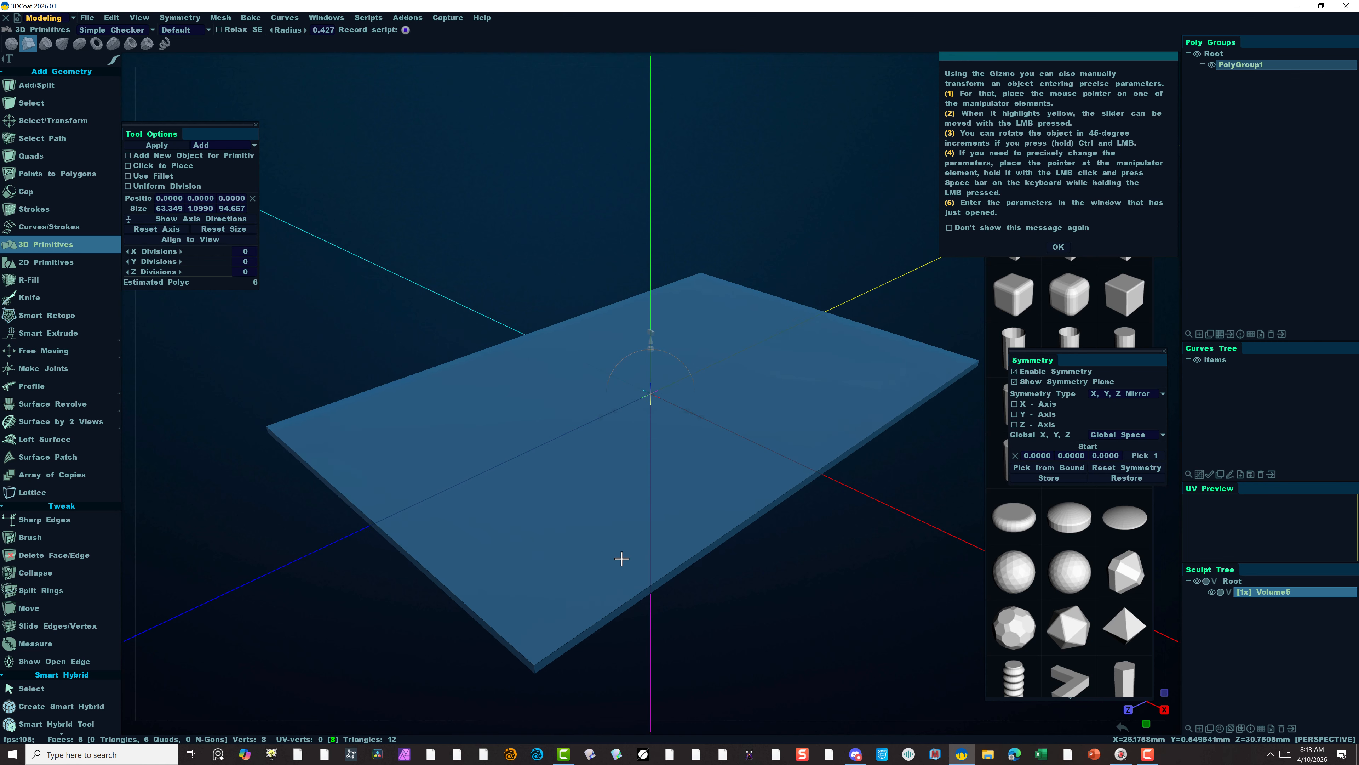
scroll(621, 558, down, 2)
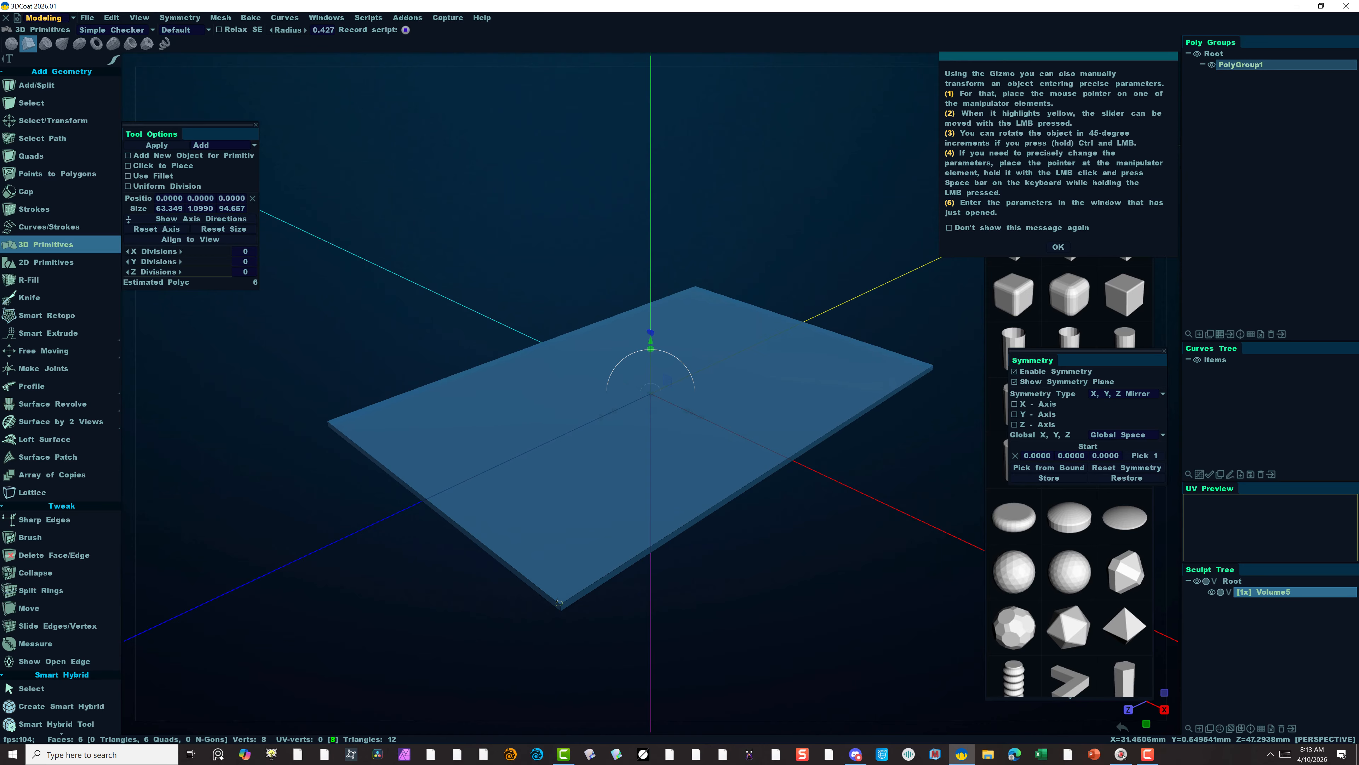
click(60, 120)
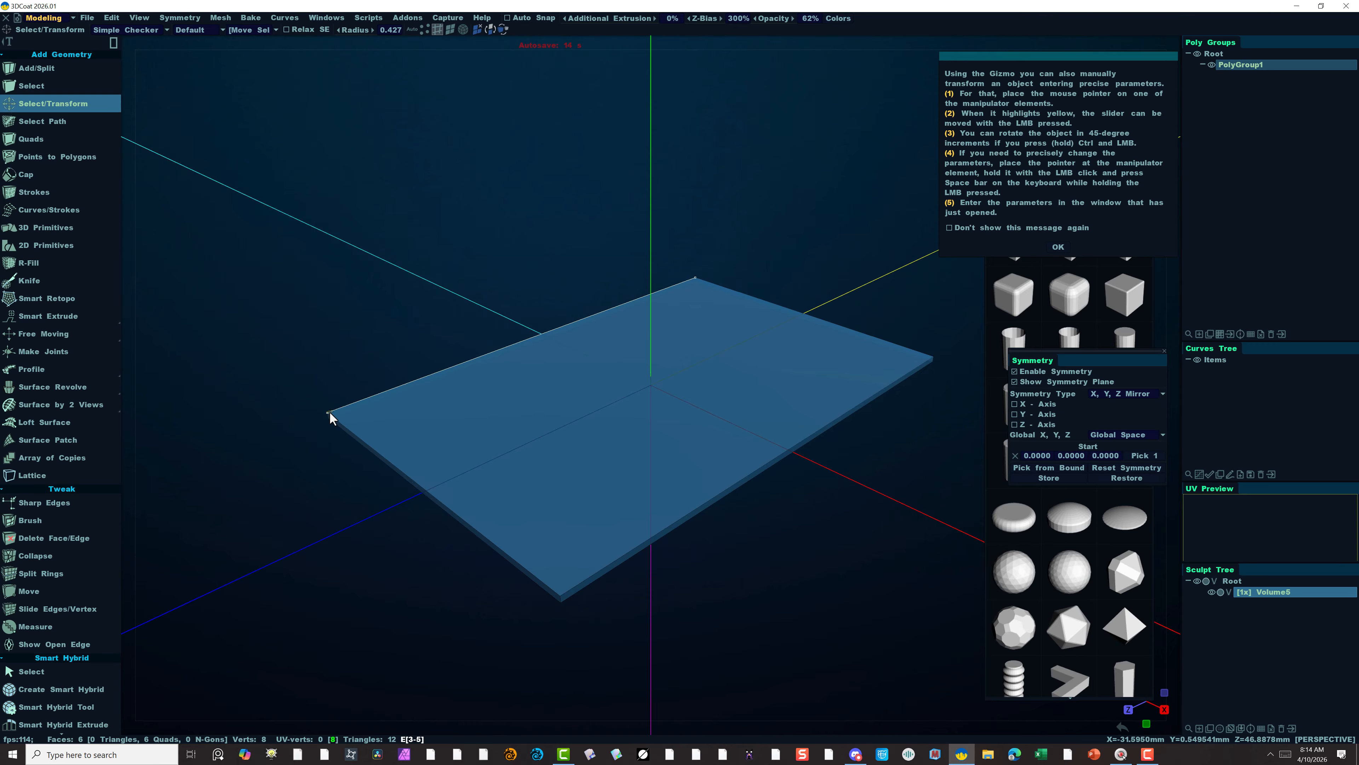
scroll(321, 425, up, 6)
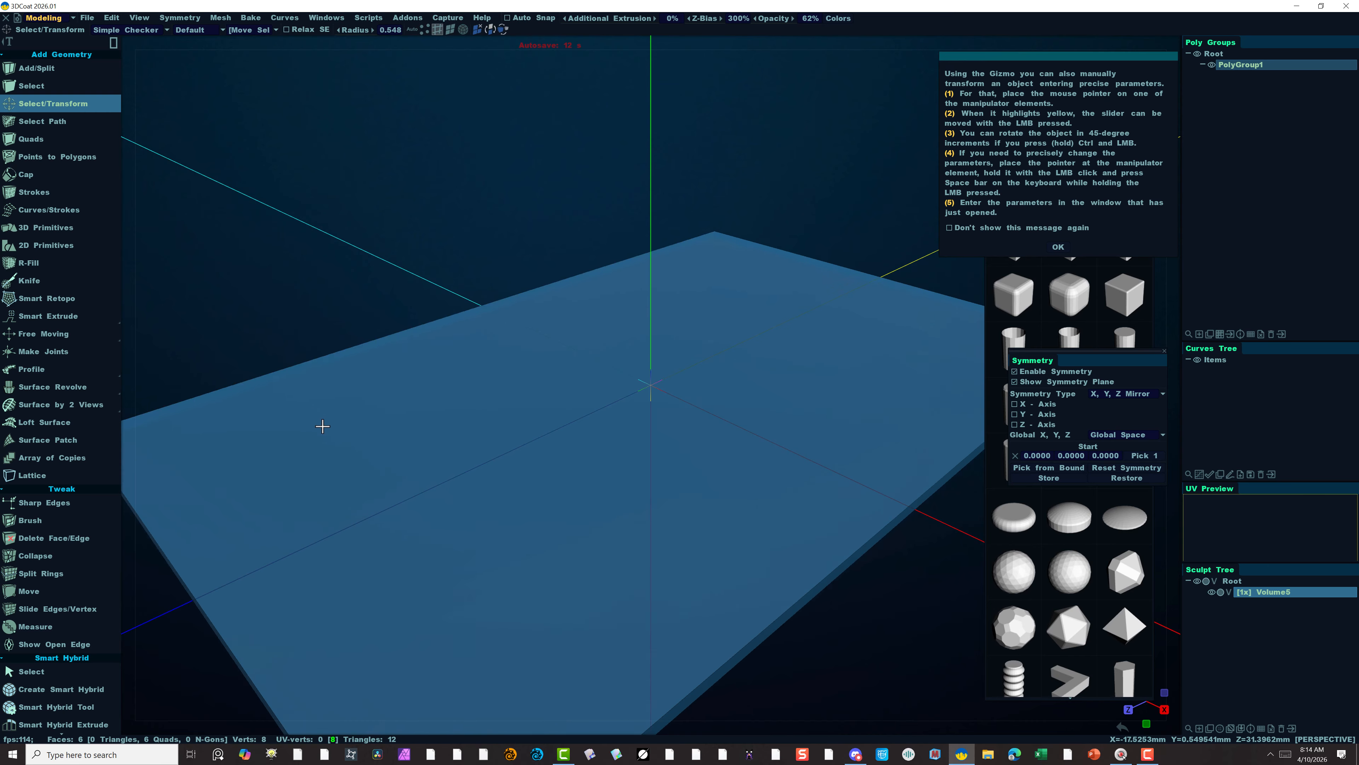
middle_drag(487, 129, 669, 81)
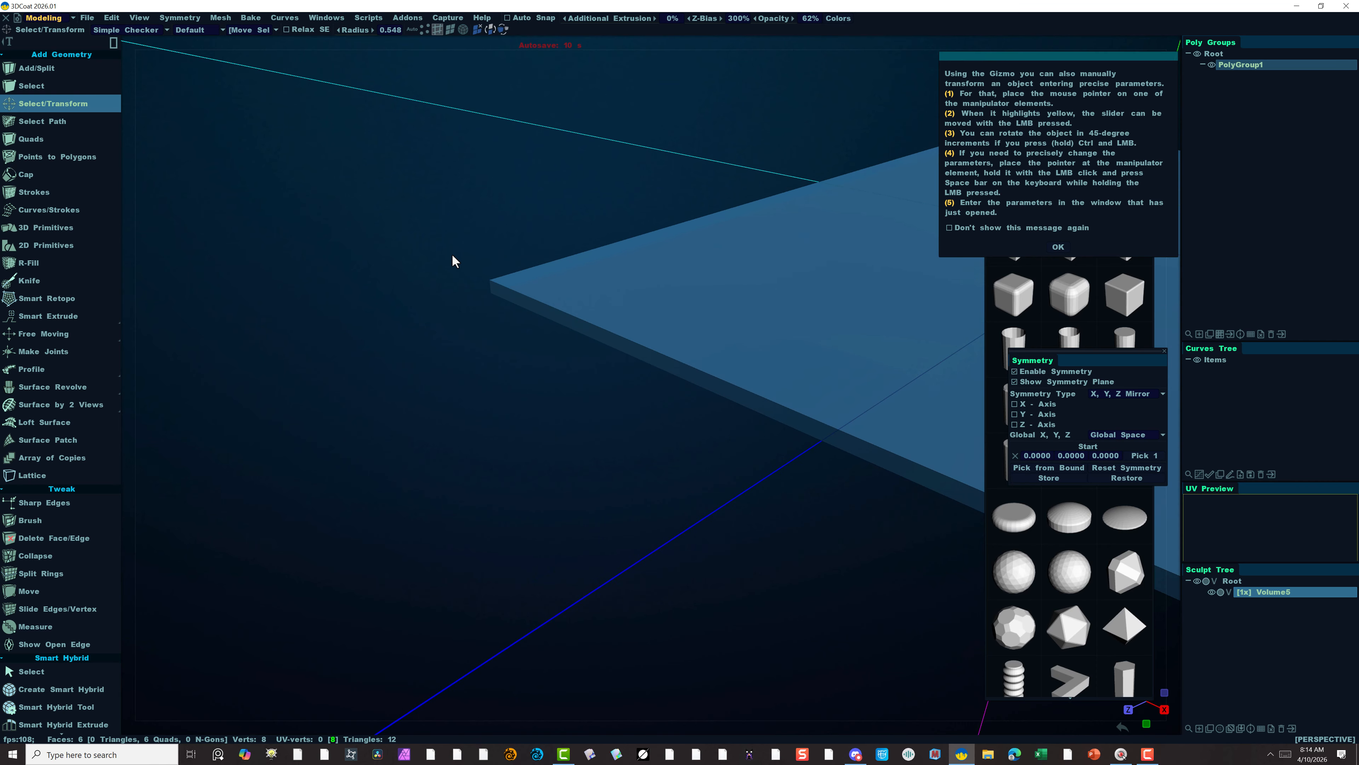
click(489, 283)
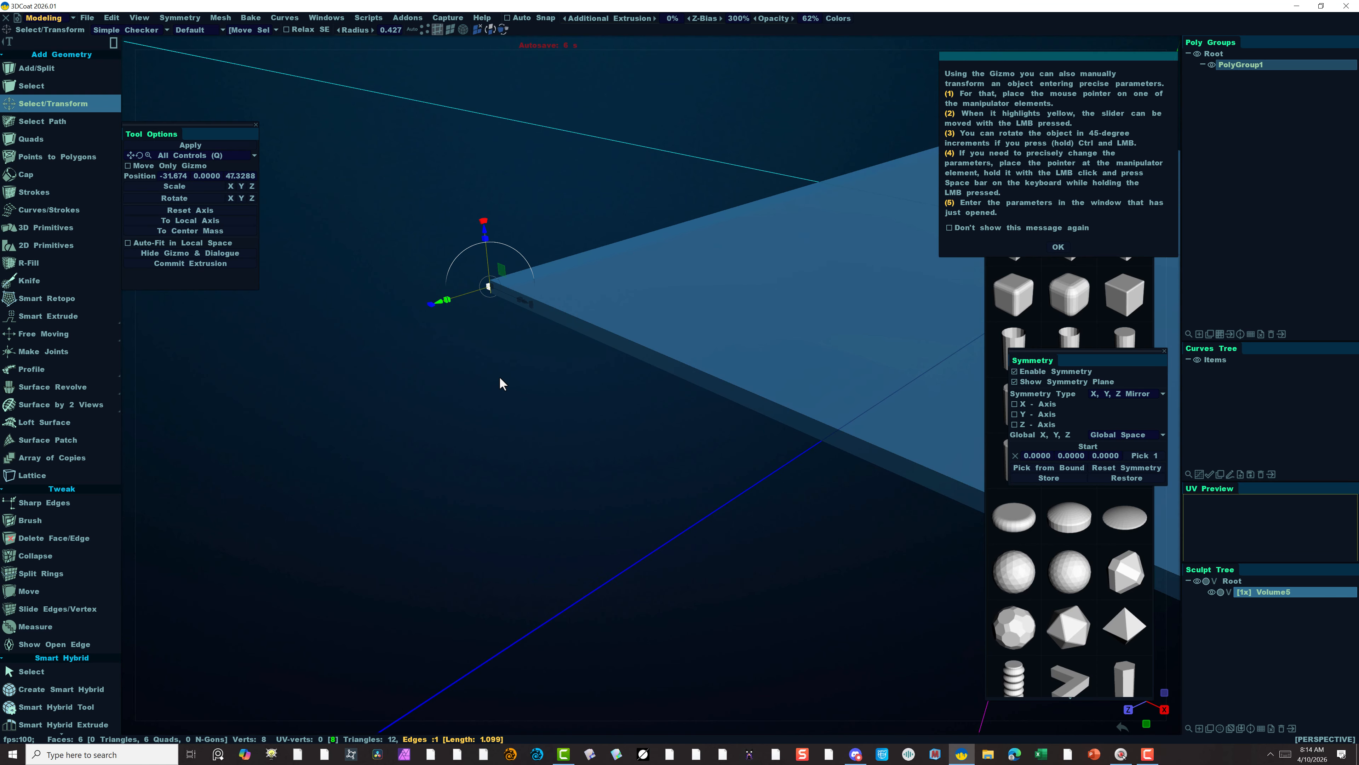
scroll(500, 379, down, 5)
scroll(841, 475, up, 8)
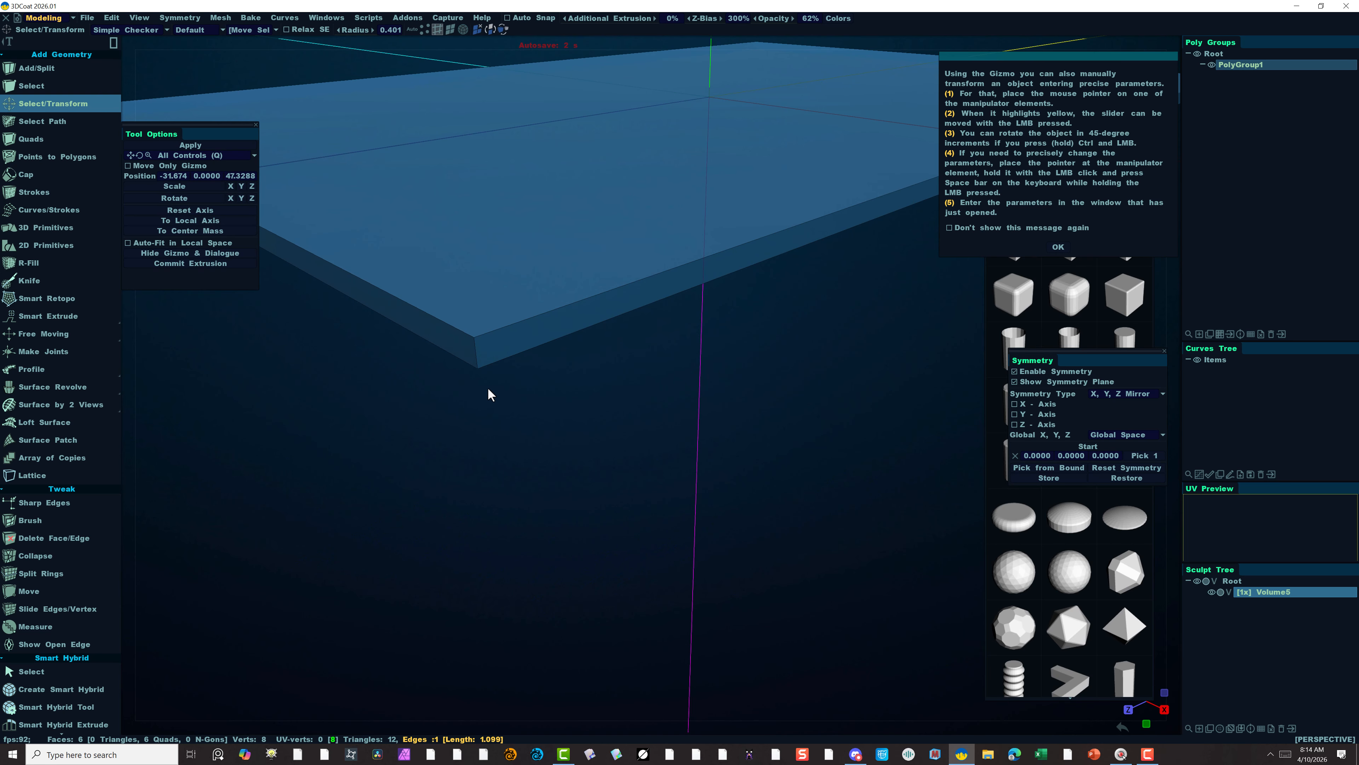
shift+click(483, 355)
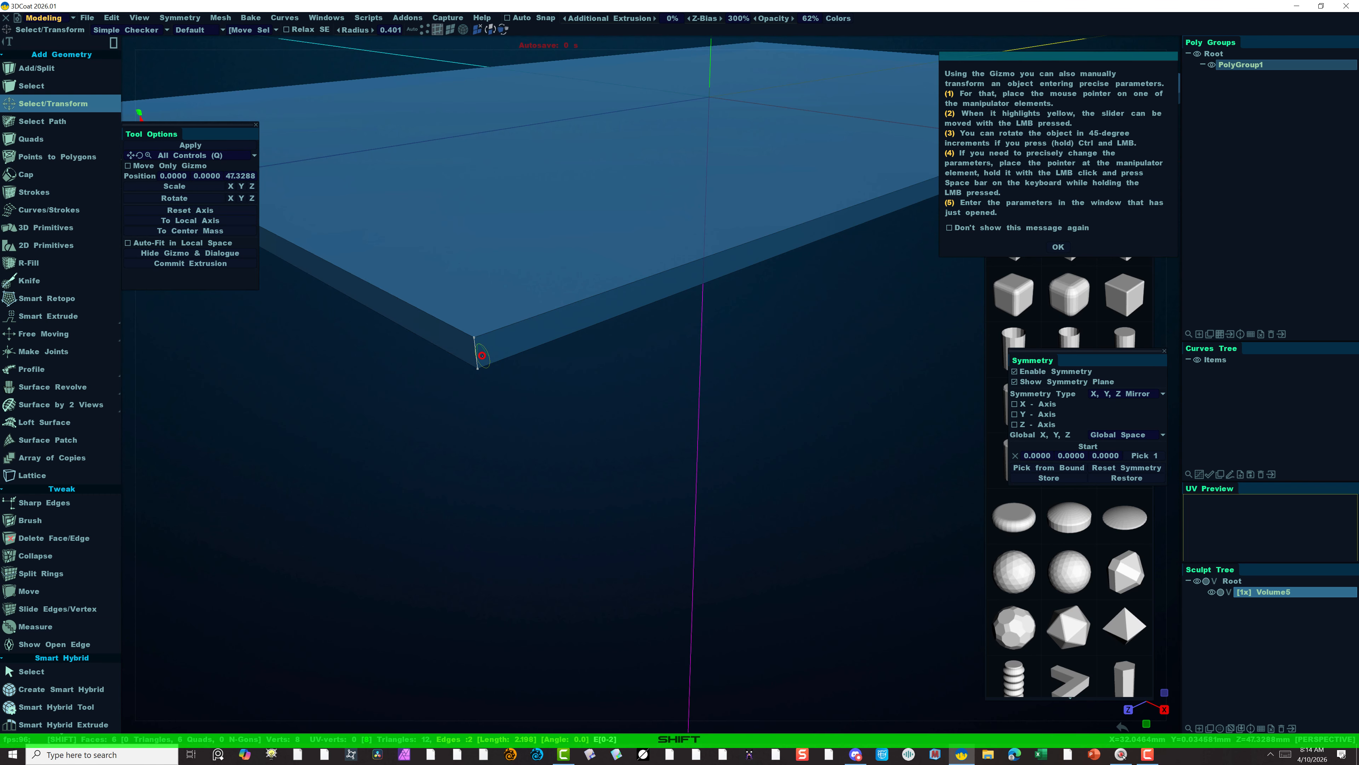
Add the two short vertical corner edges at the slab's negative Z end to the selection.
shift+middle_drag(689, 389, 465, 428)
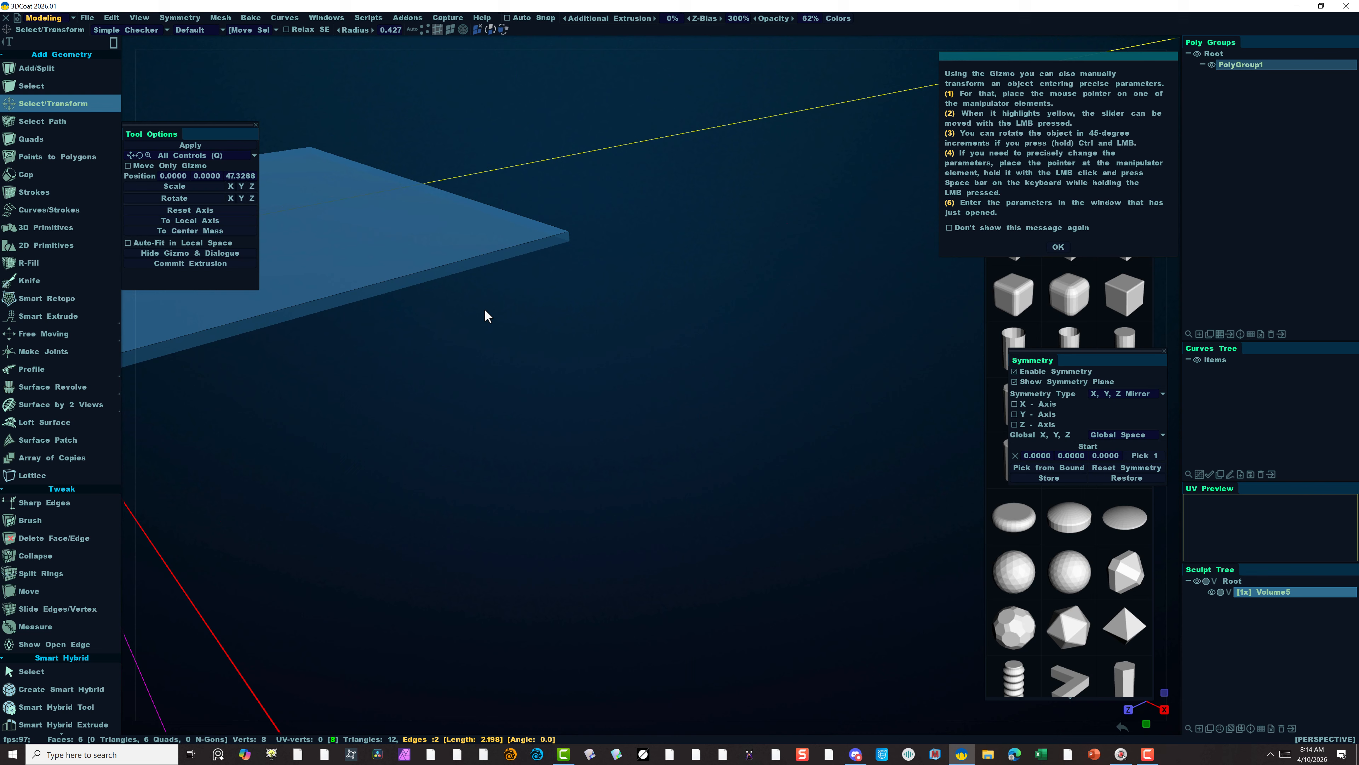
shift+click(568, 237)
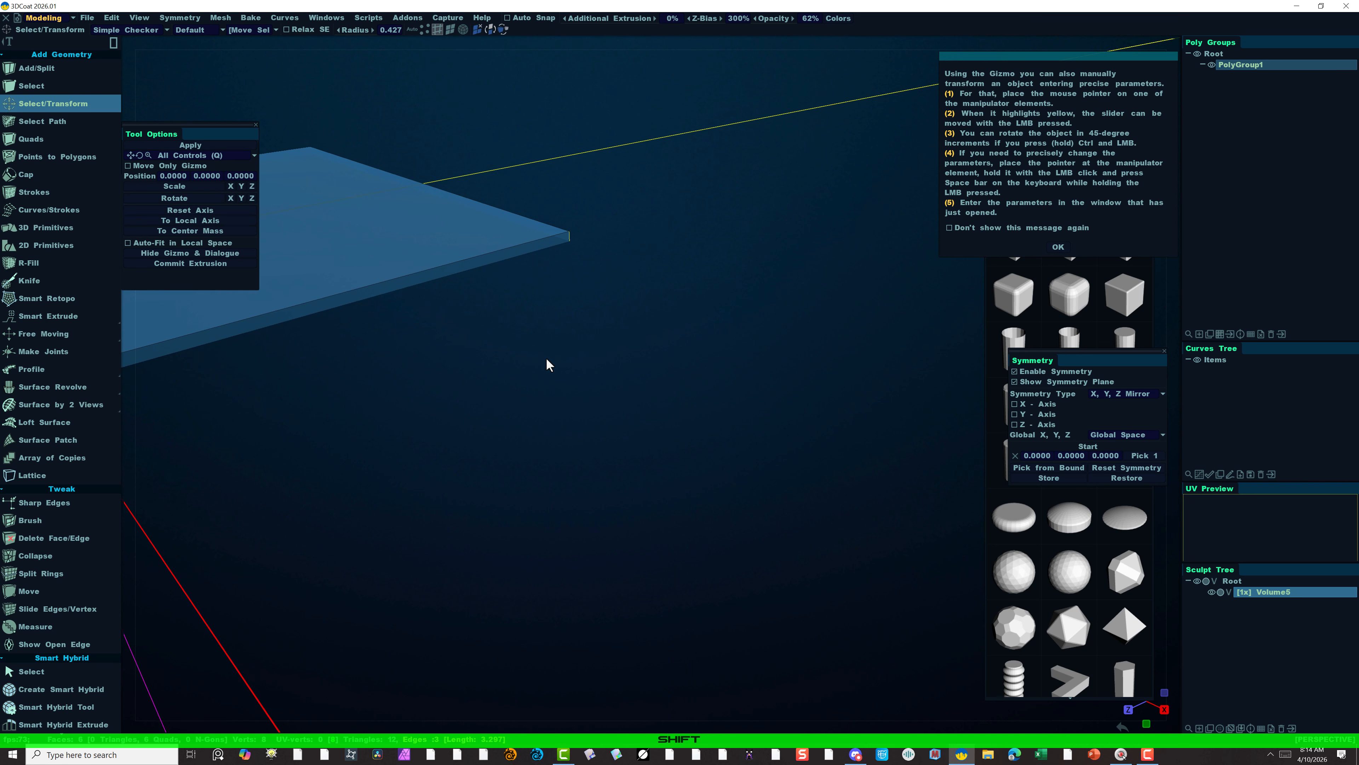
shift+scroll(505, 348, down, 4)
shift+scroll(505, 348, down, 8)
shift+middle_drag(375, 438, 430, 446)
alt+drag(430, 446, 569, 512)
alt+right_drag(569, 510, 619, 513)
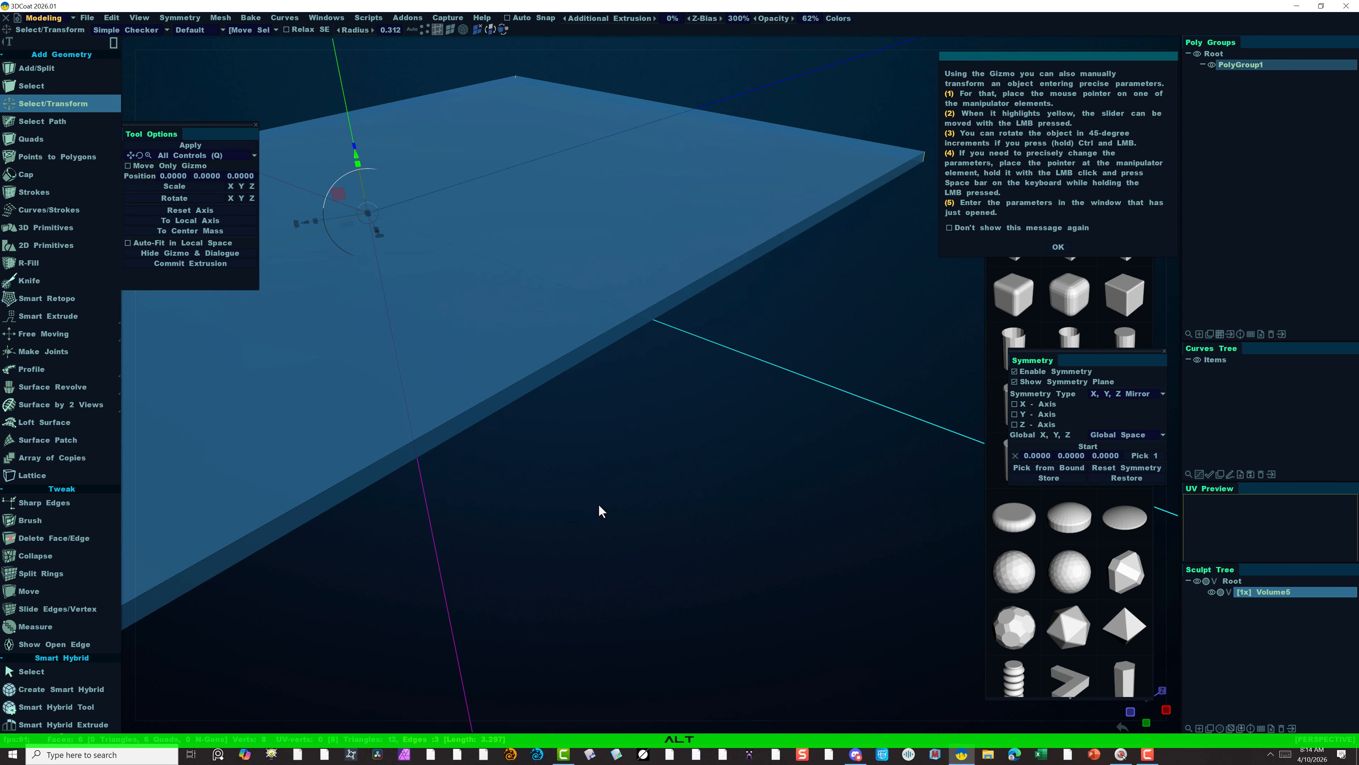
alt+middle_drag(598, 505, 729, 426)
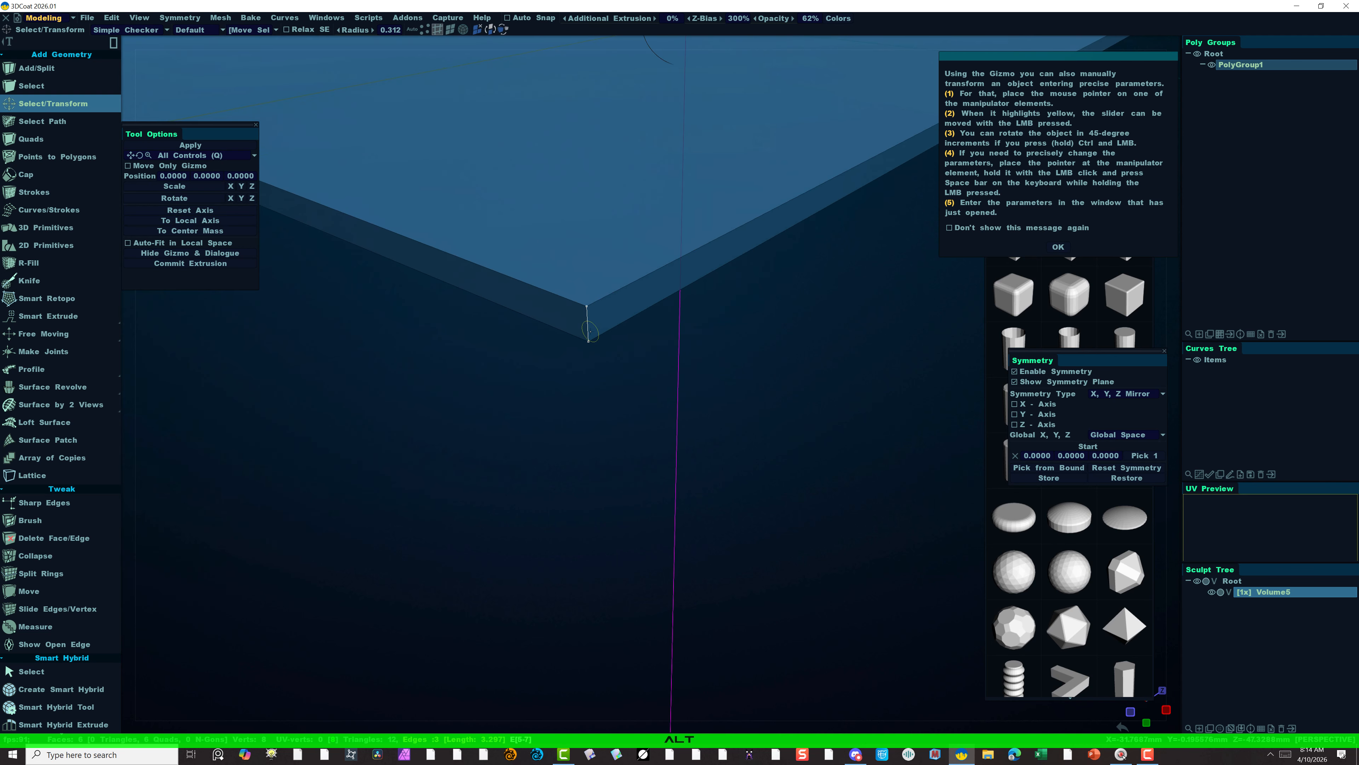
shift+click(588, 330)
scroll(616, 418, down, 6)
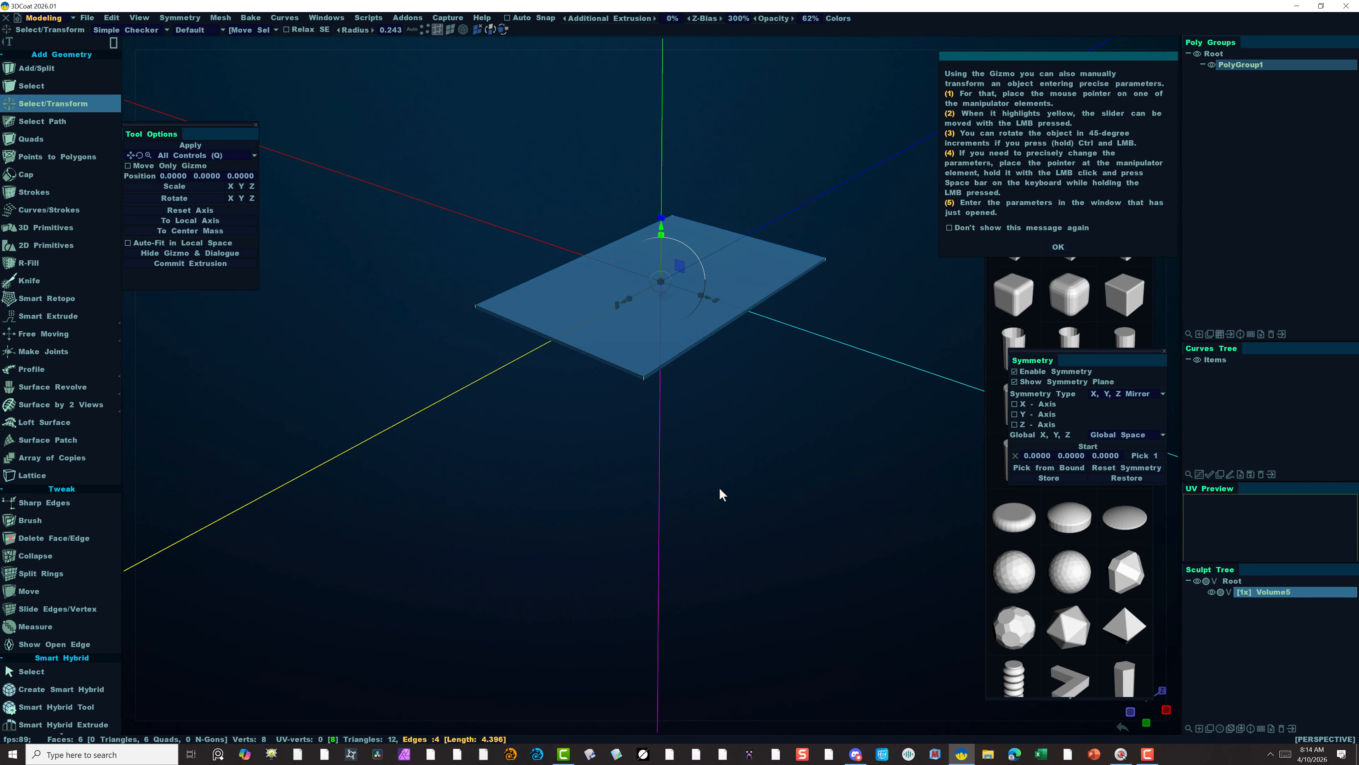
scroll(720, 492, up, 6)
scroll(755, 503, down, 6)
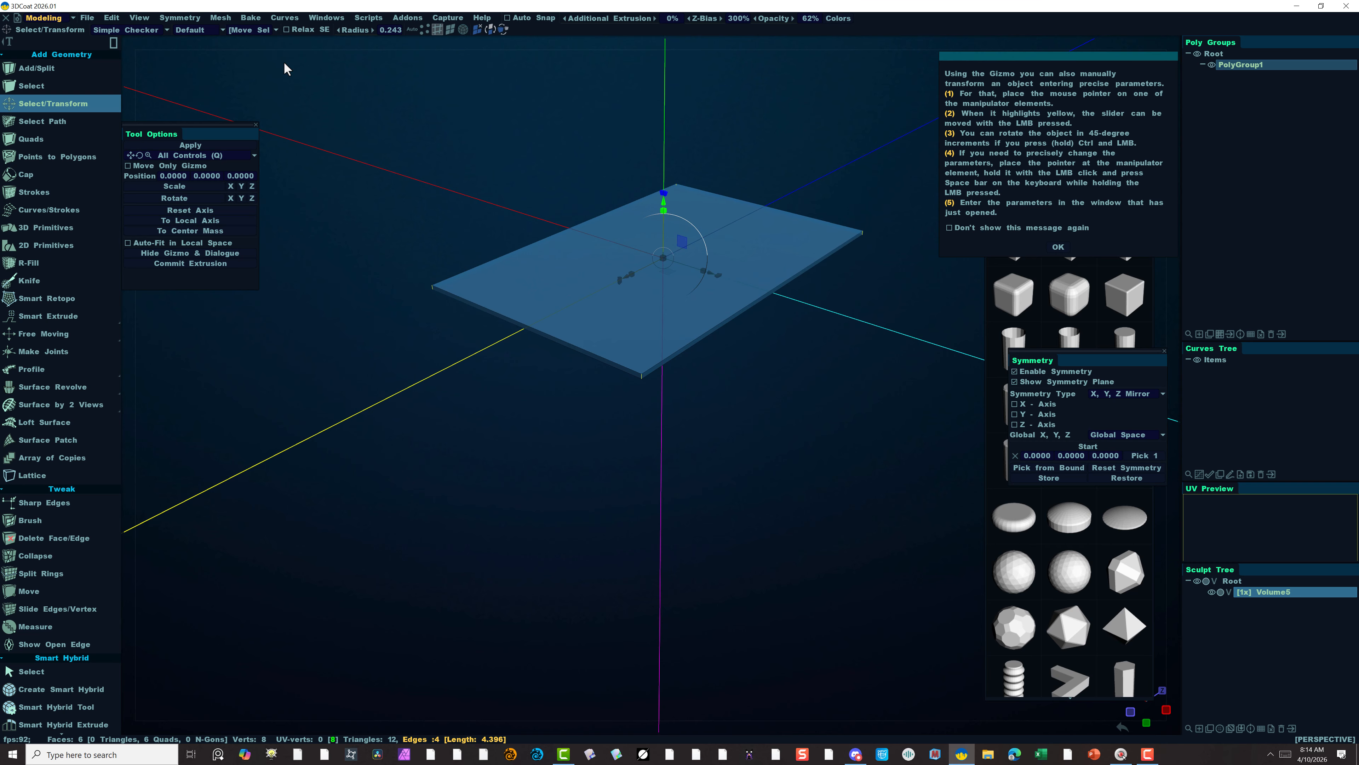
Bevel the selected corner edges with a bevel size of 7.50 and 10 segments, and accept the result.
scroll(75, 387, down, 7)
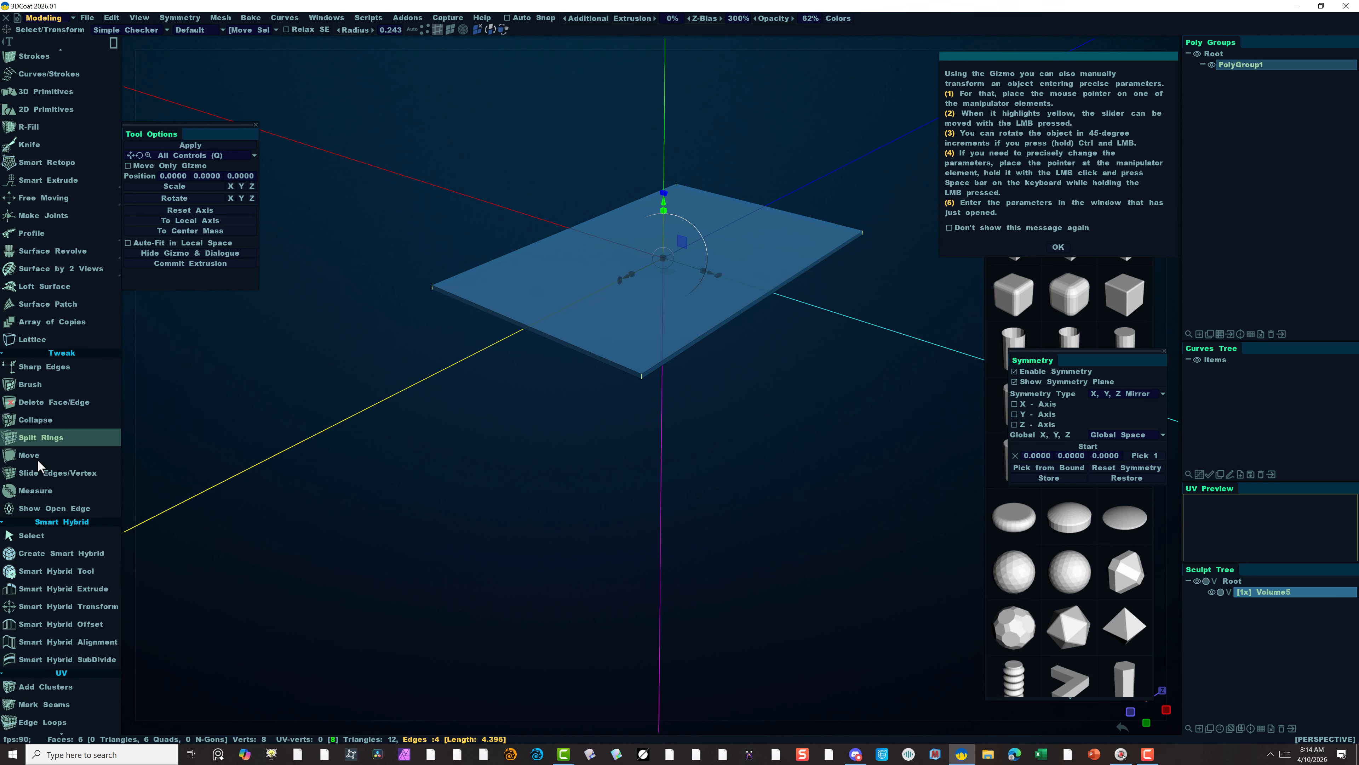
scroll(48, 476, down, 7)
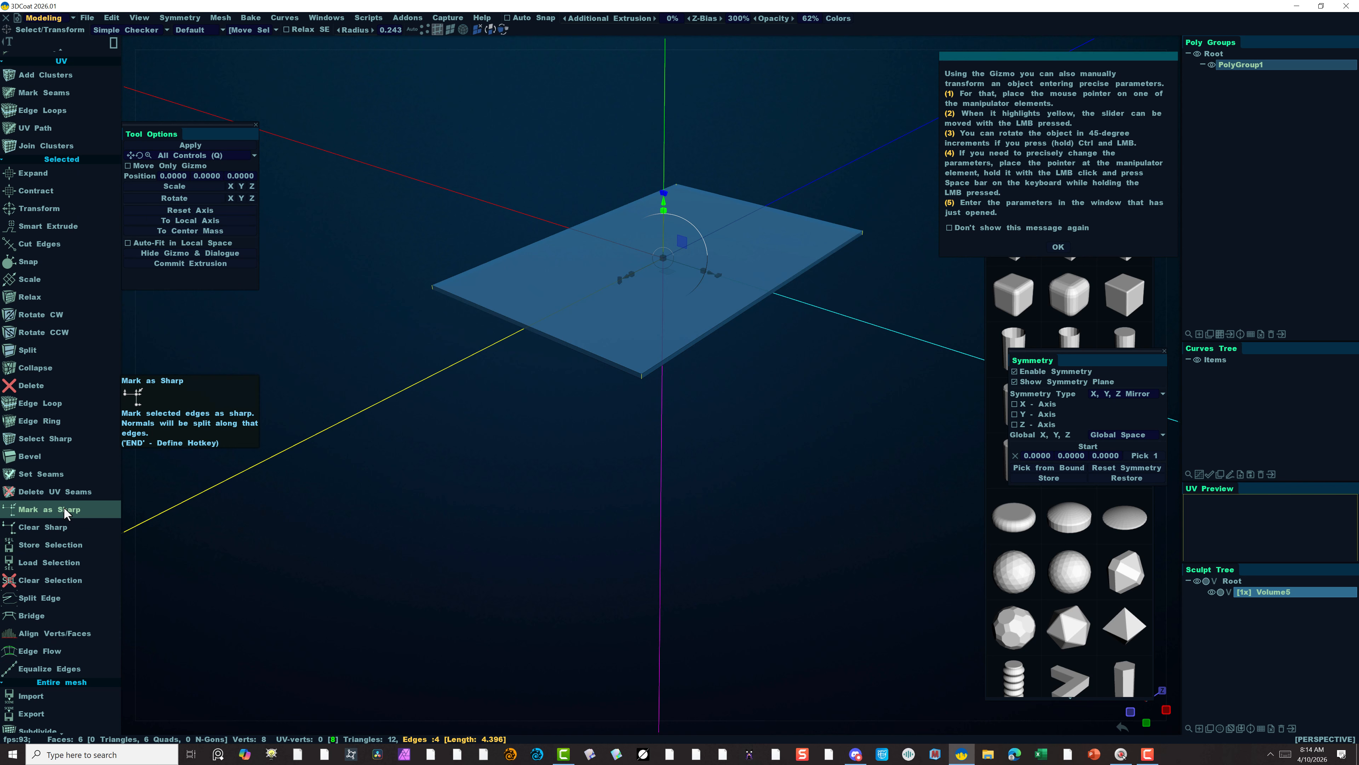
scroll(64, 507, down, 1)
scroll(71, 605, down, 1)
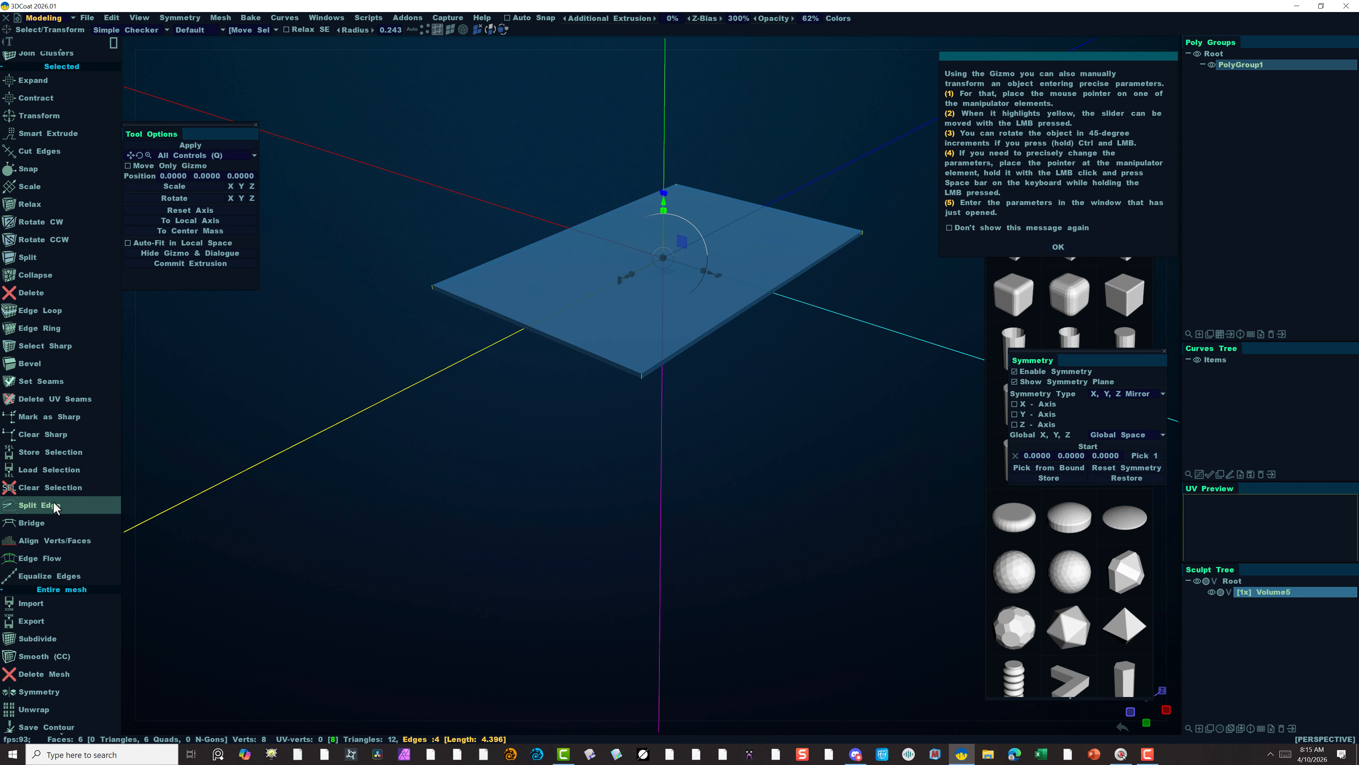
scroll(49, 292, up, 1)
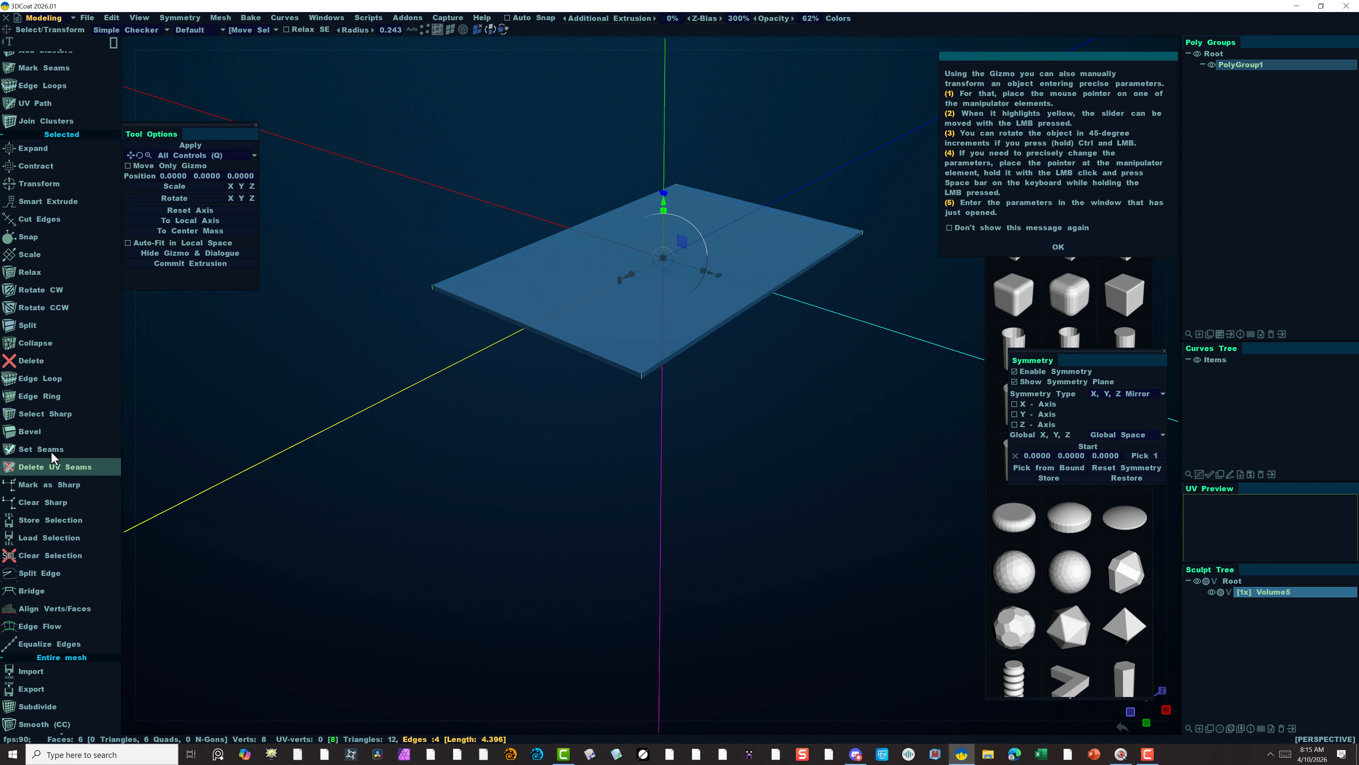
click(52, 431)
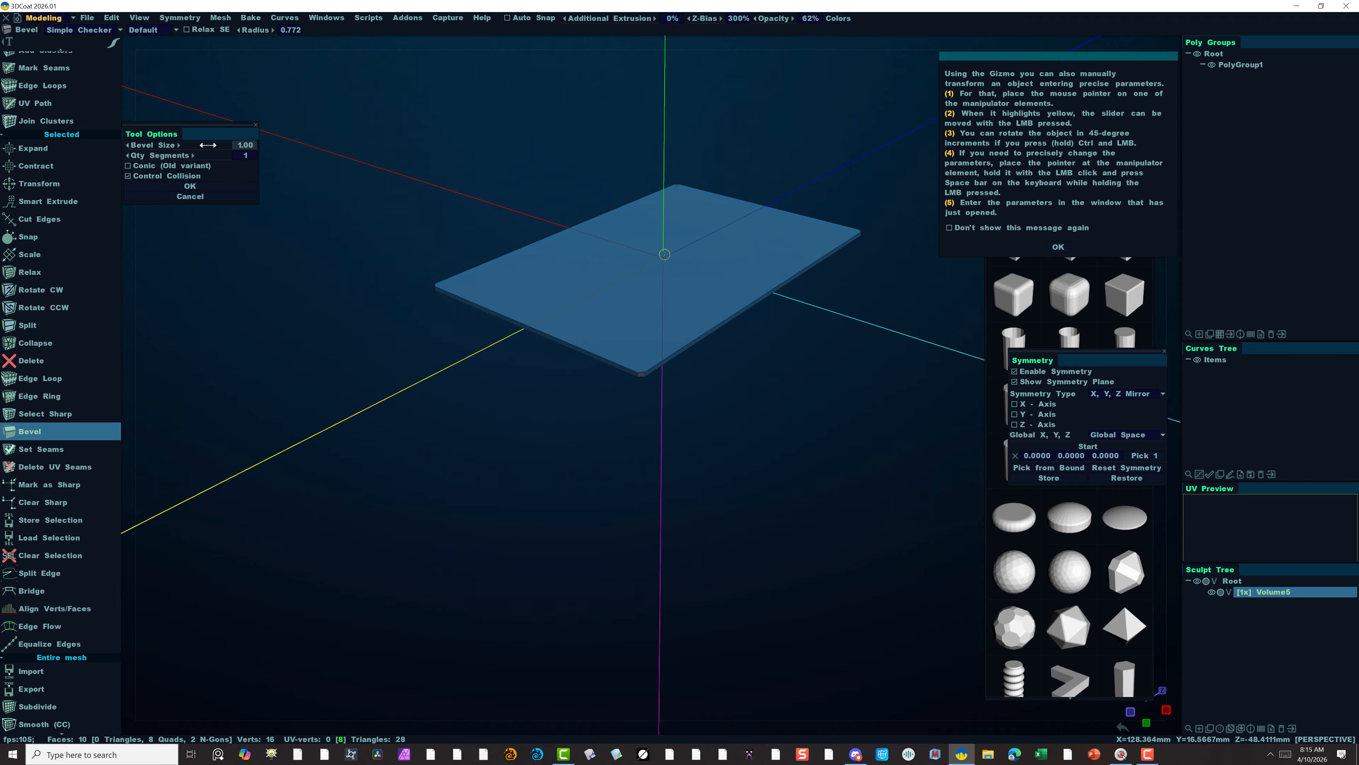
drag(208, 144, 304, 132)
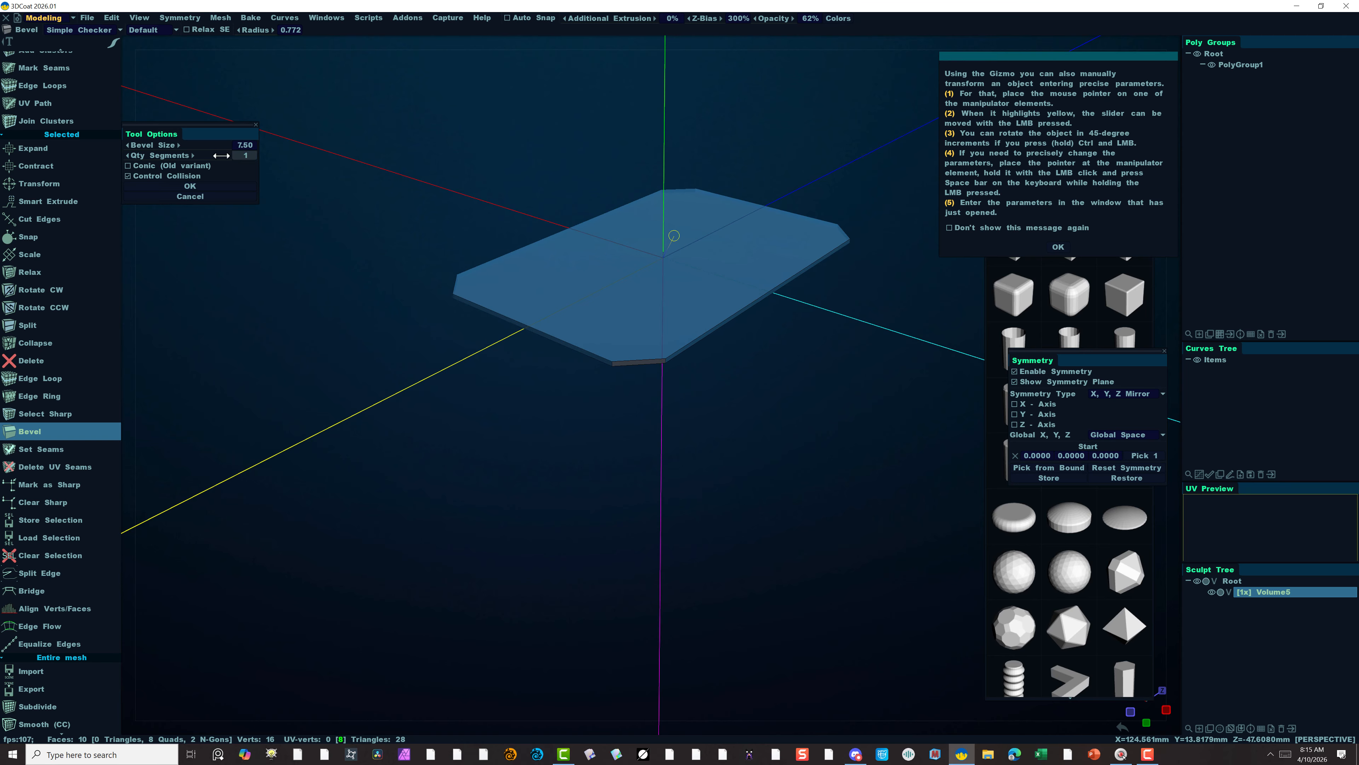
drag(221, 155, 400, 144)
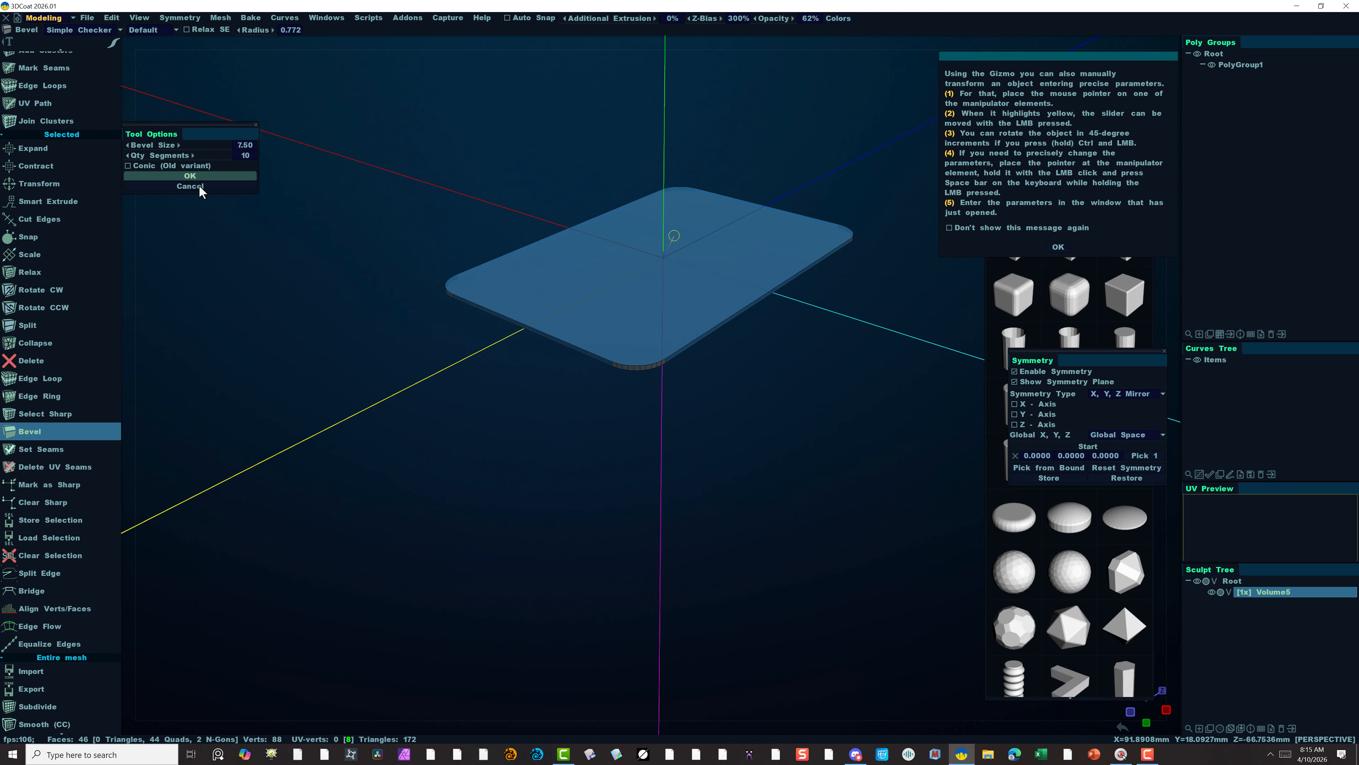
click(191, 176)
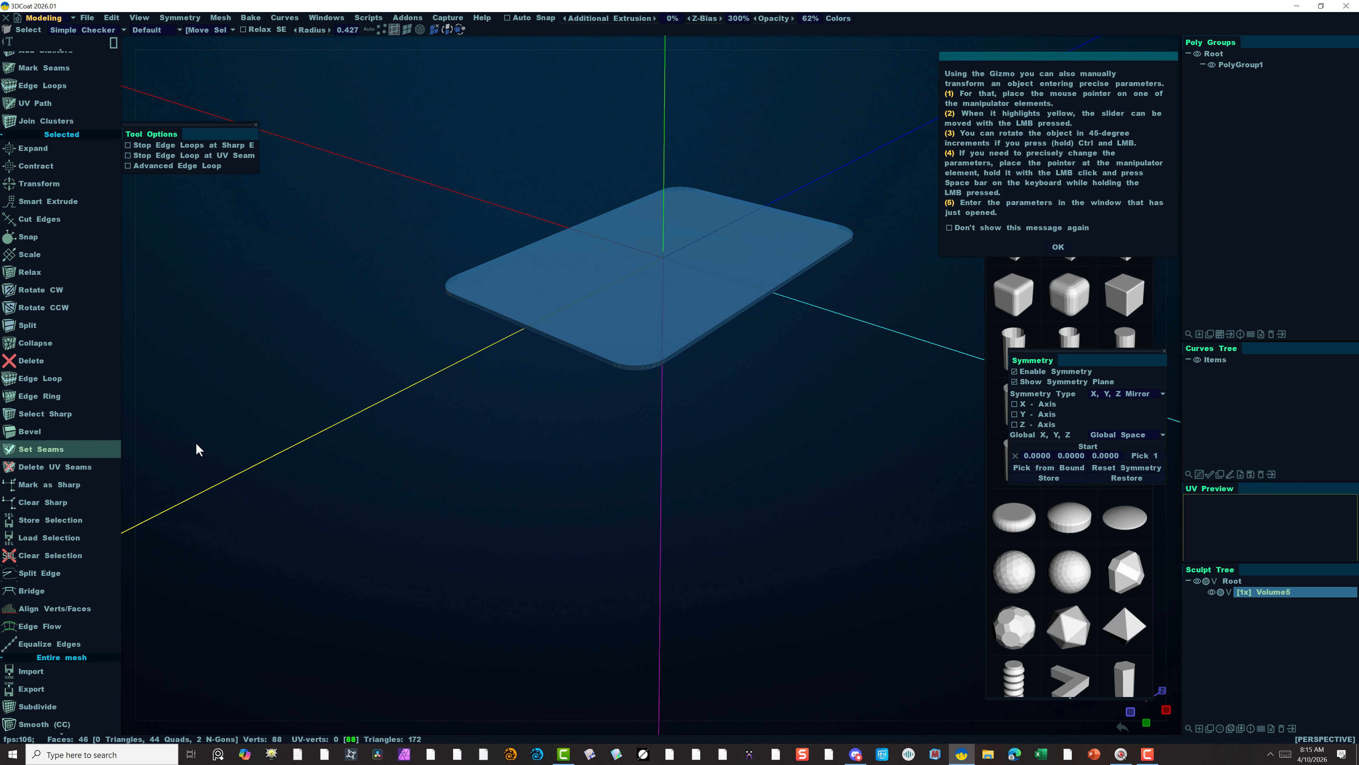
Switch to face selection and select the slab's large top face.
scroll(269, 343, down, 4)
scroll(268, 341, up, 3)
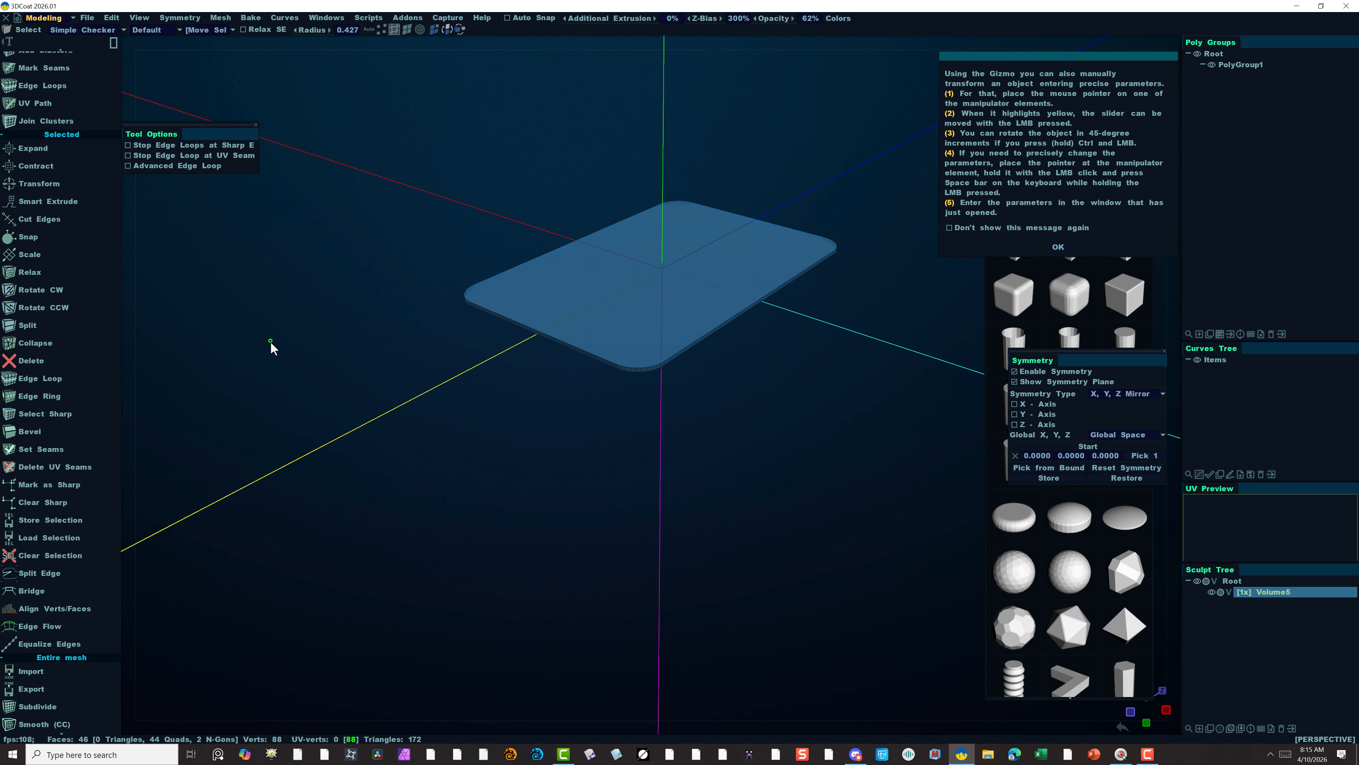
scroll(81, 324, down, 2)
scroll(83, 321, down, 4)
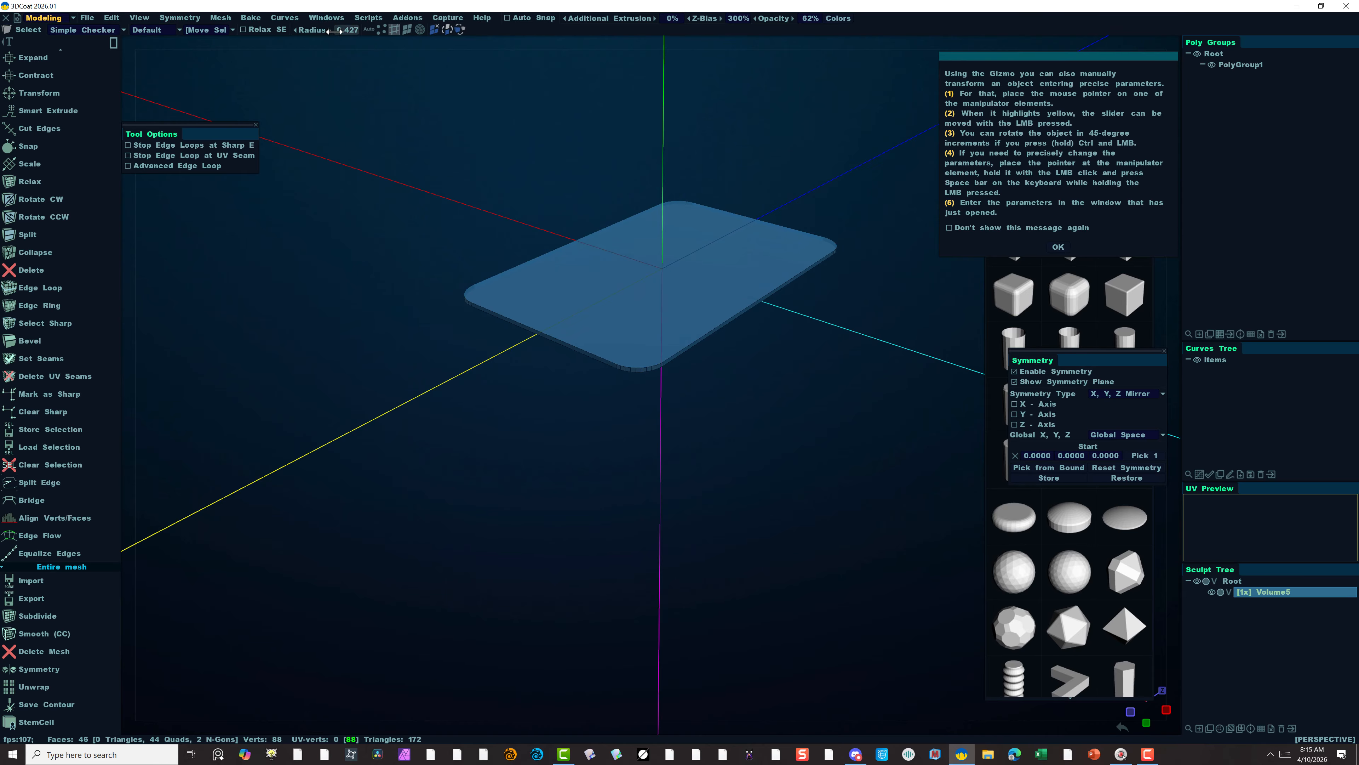
click(407, 32)
click(631, 264)
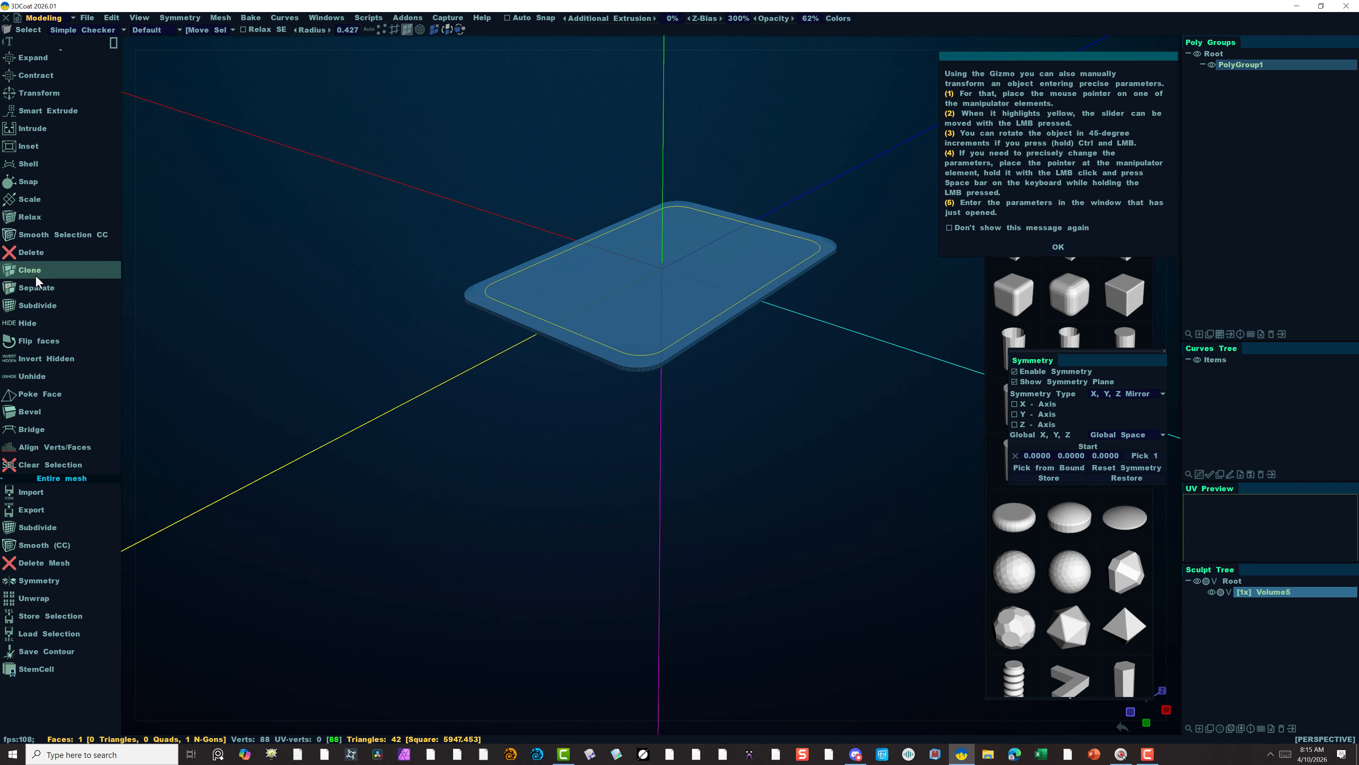
Inset the selected top face with an inset size of 4.5 and accept the result.
scroll(42, 220, up, 2)
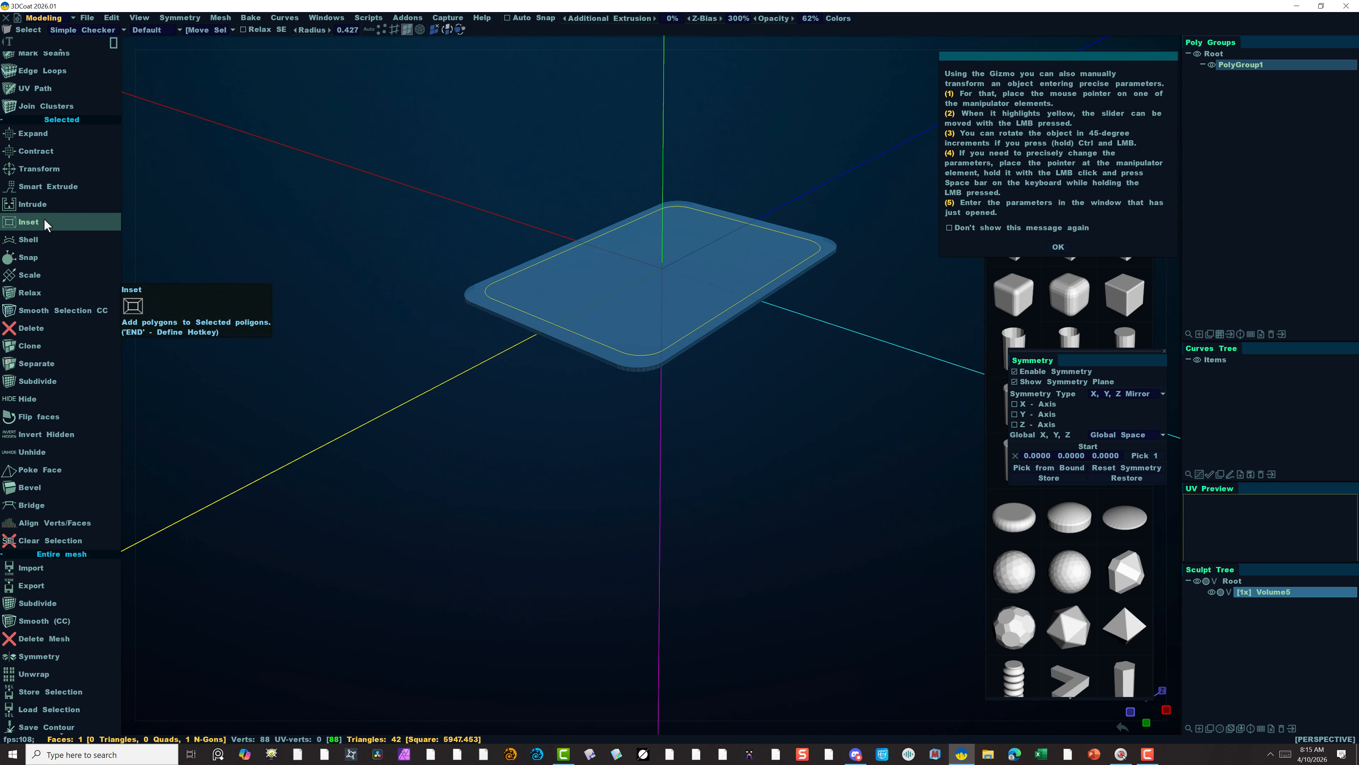
click(43, 221)
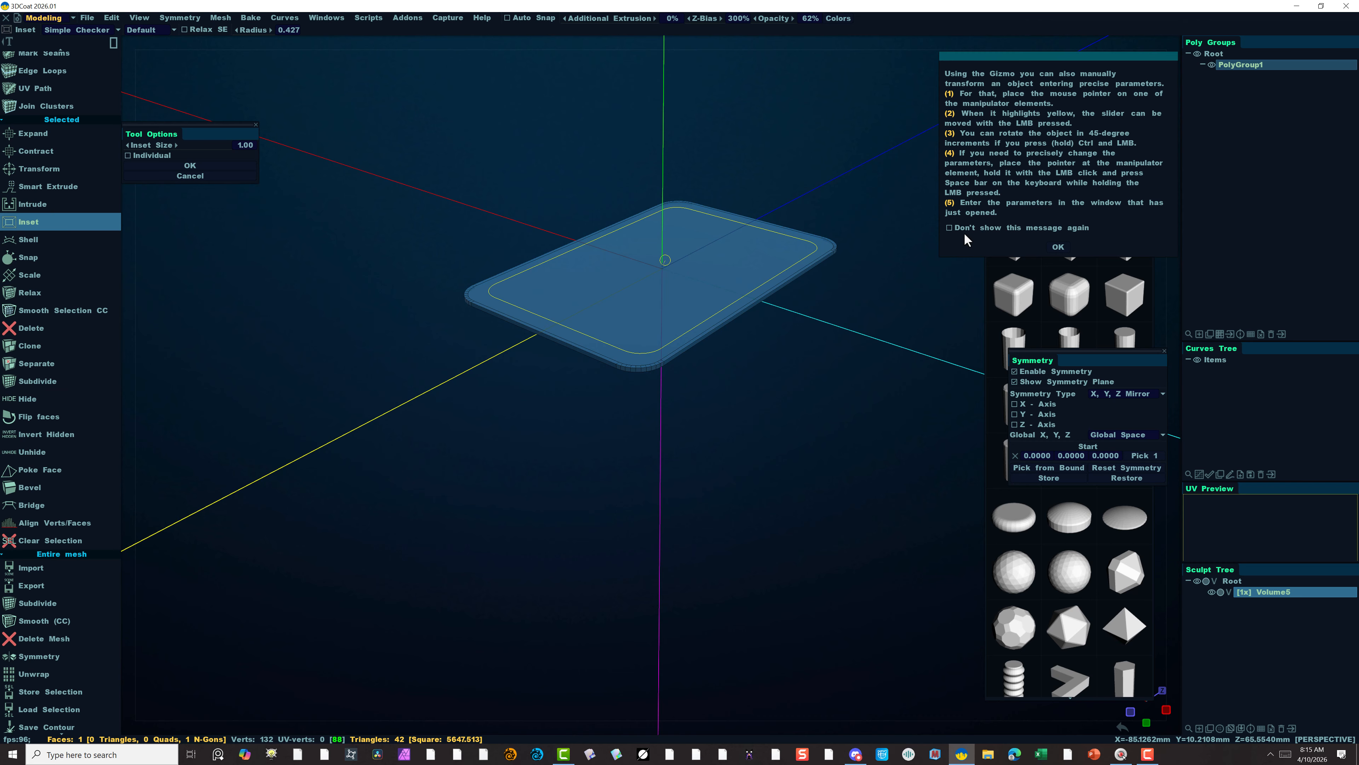
drag(666, 260, 635, 267)
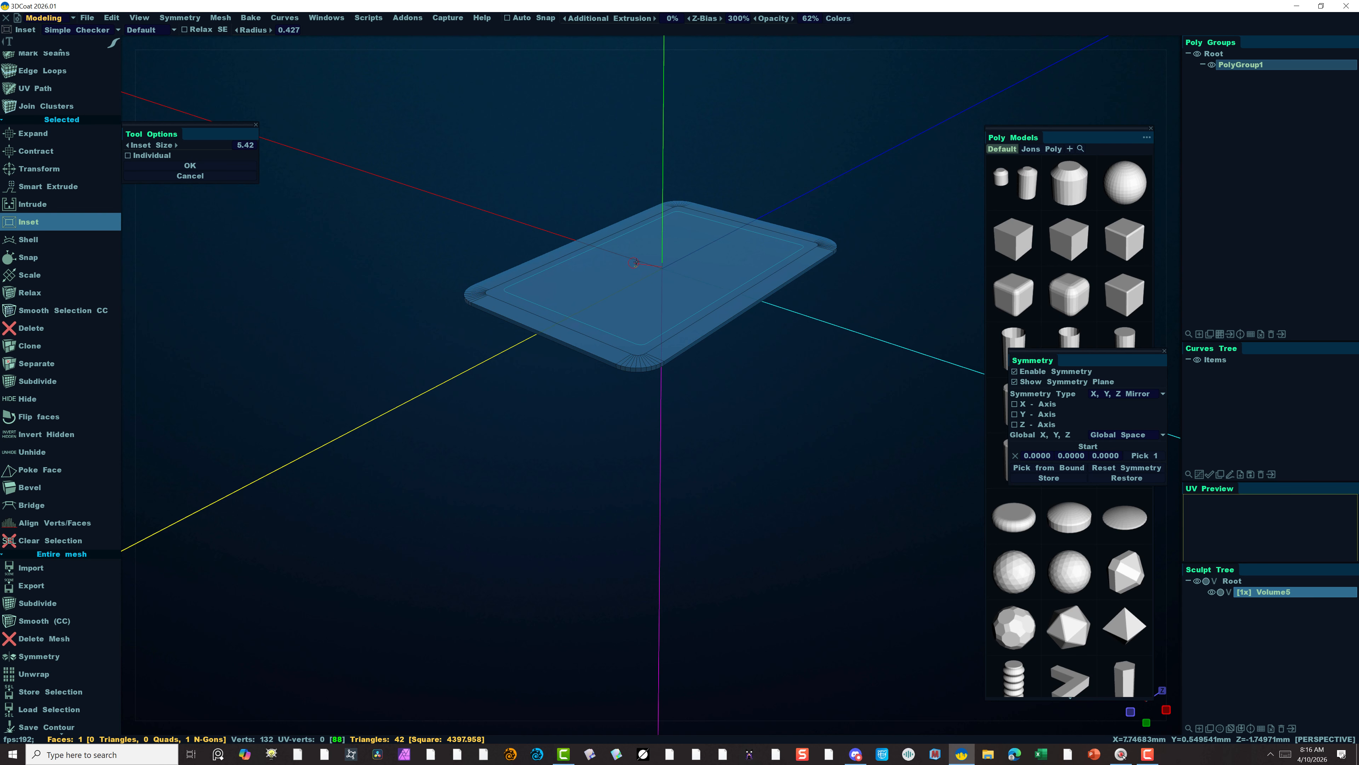
drag(636, 262, 637, 263)
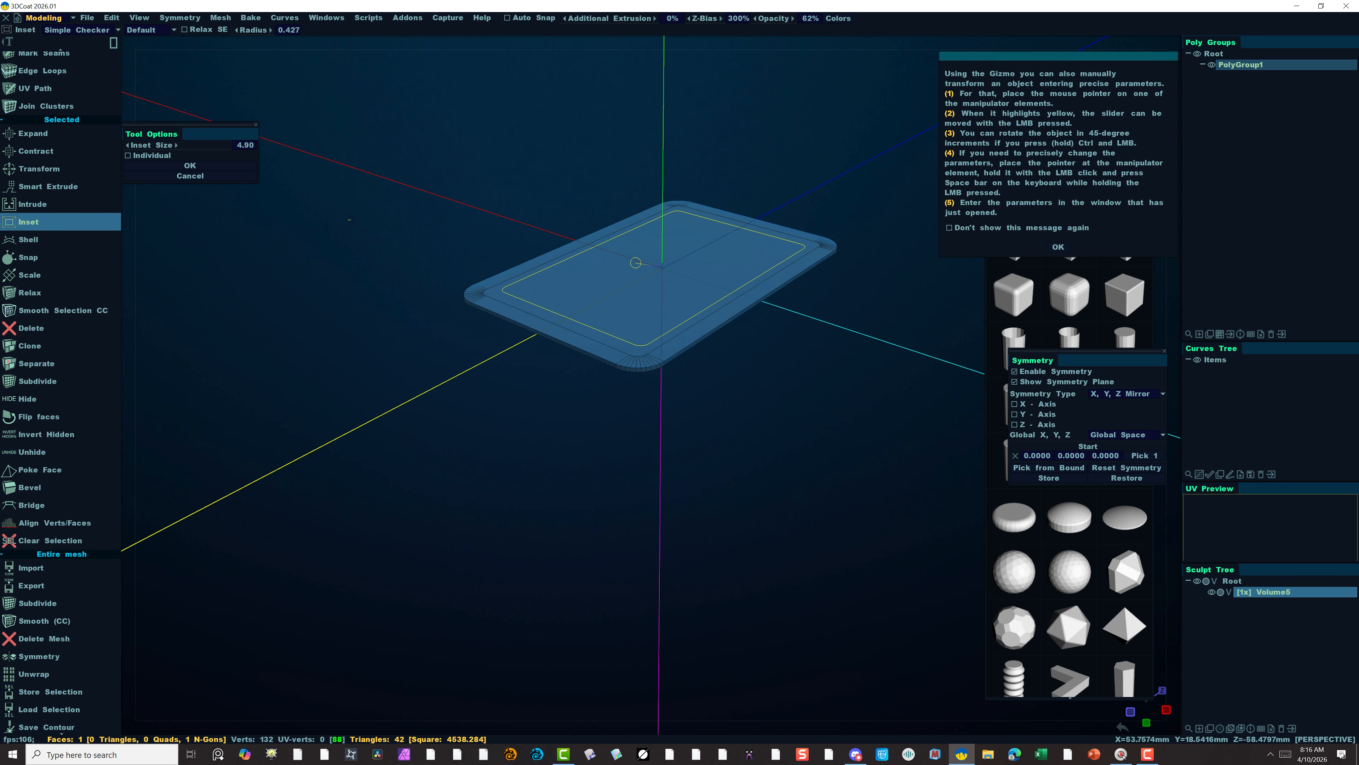
click(241, 144)
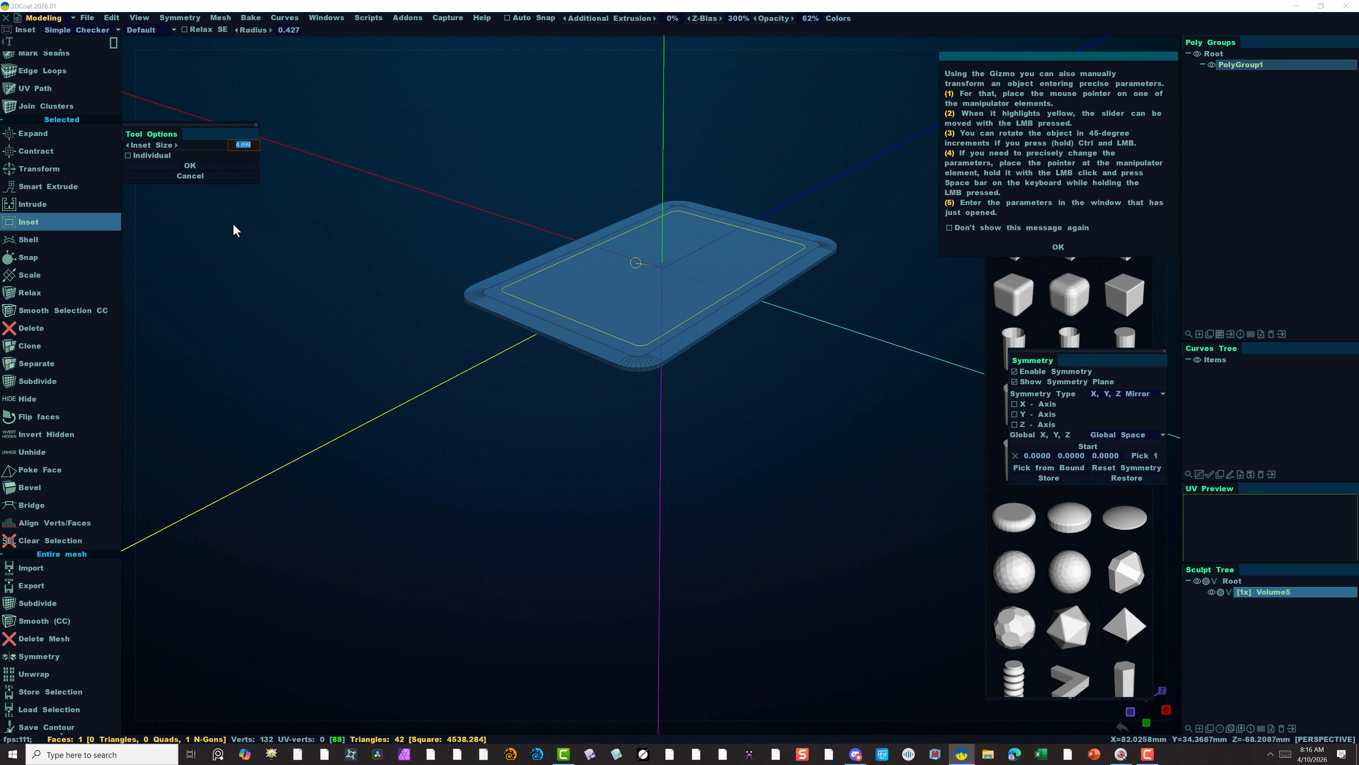
text(4.5)
key(Tab)
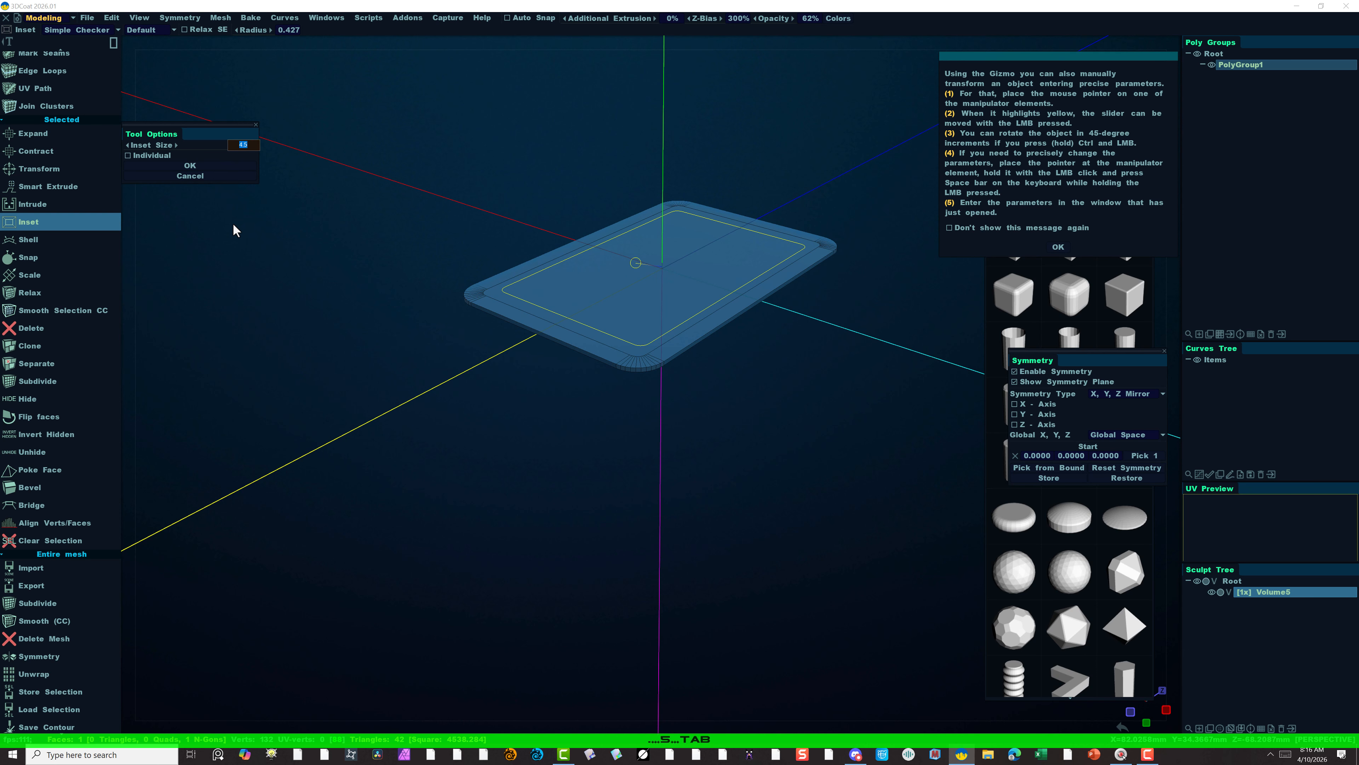
click(200, 161)
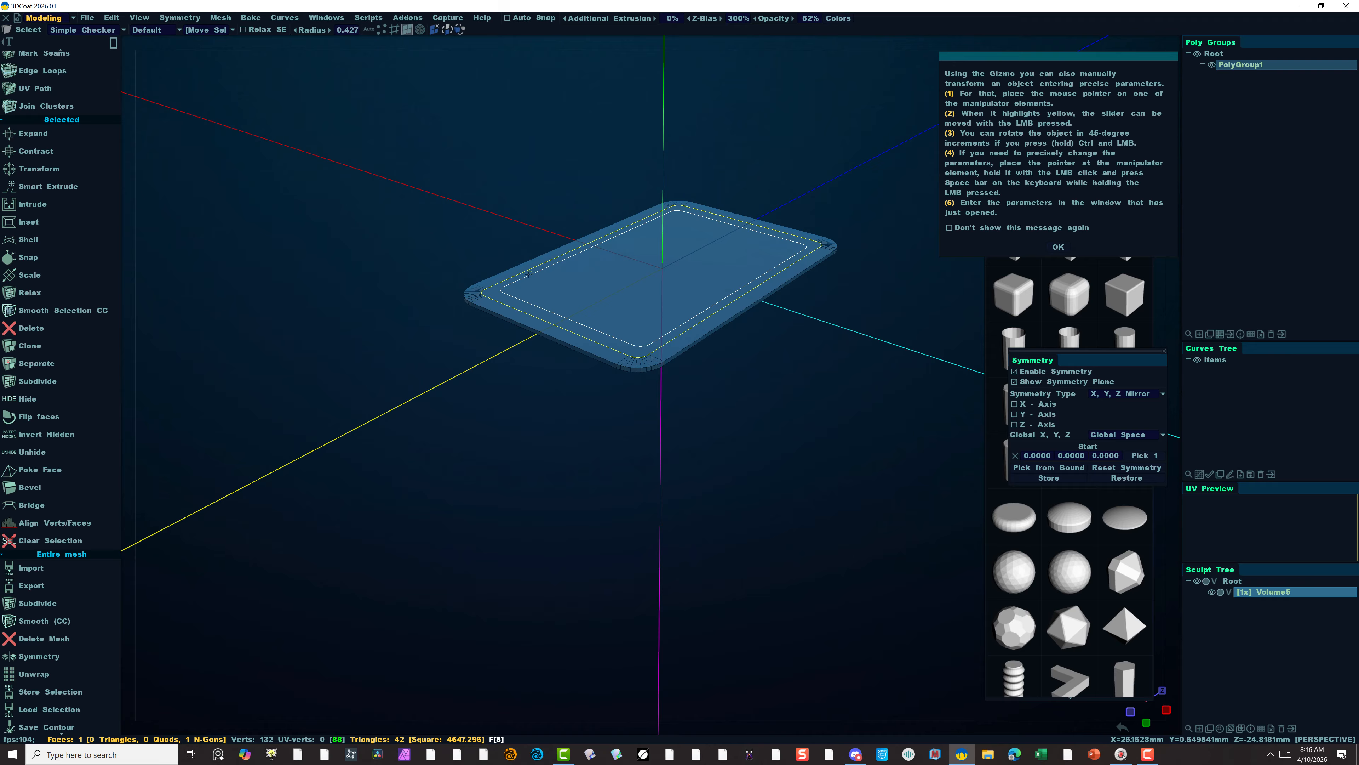
Sink the inset top face to about -0.08 in Y with Smart Extrude, then exit the tool and clear the selection.
right_drag(478, 358, 454, 319)
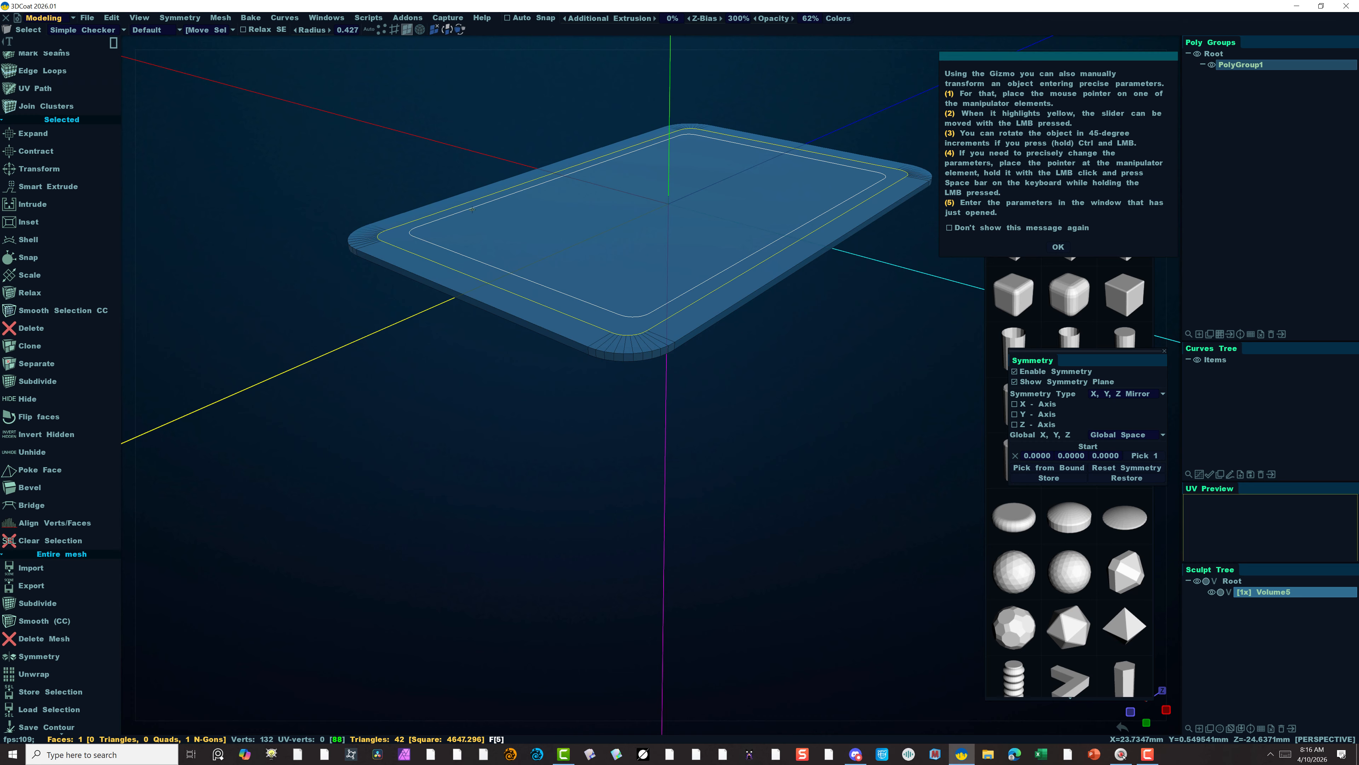
scroll(61, 208, up, 3)
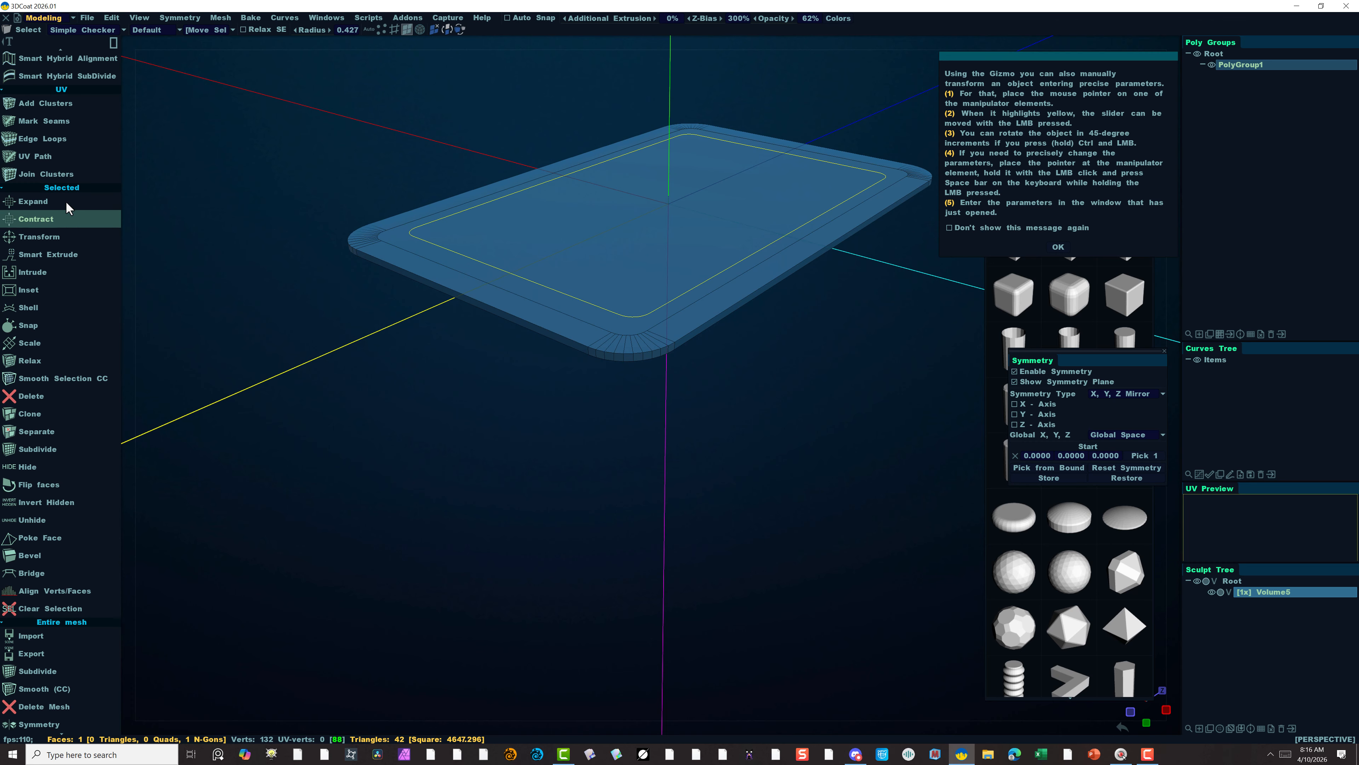
scroll(64, 199, up, 20)
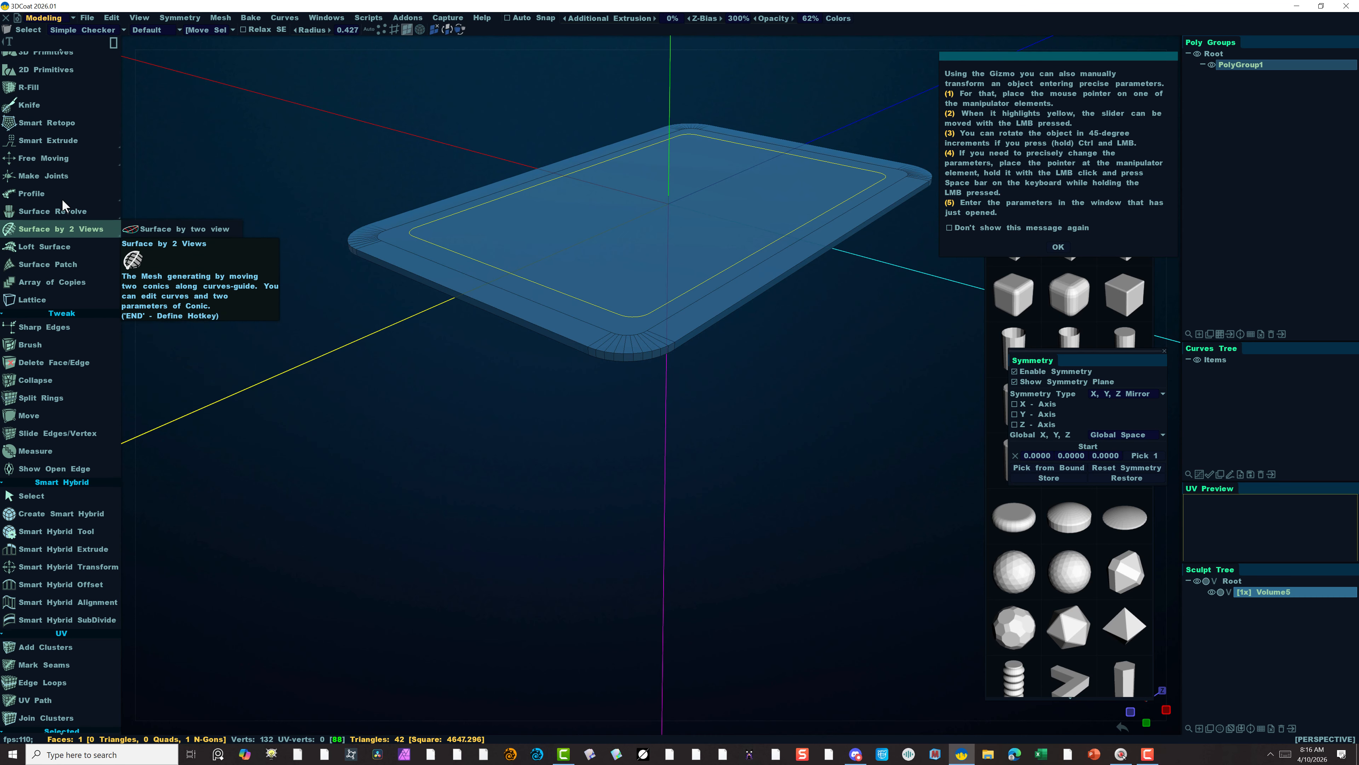
scroll(62, 198, up, 8)
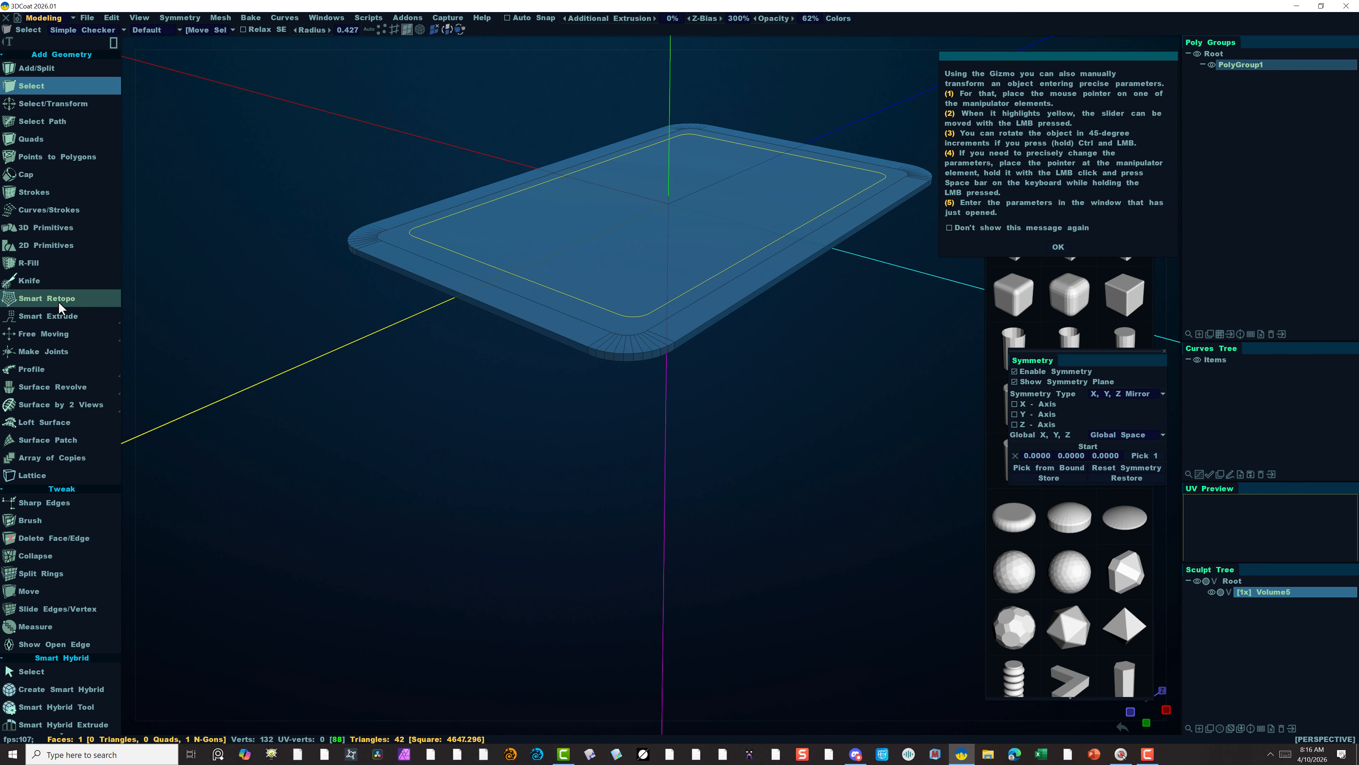
click(67, 316)
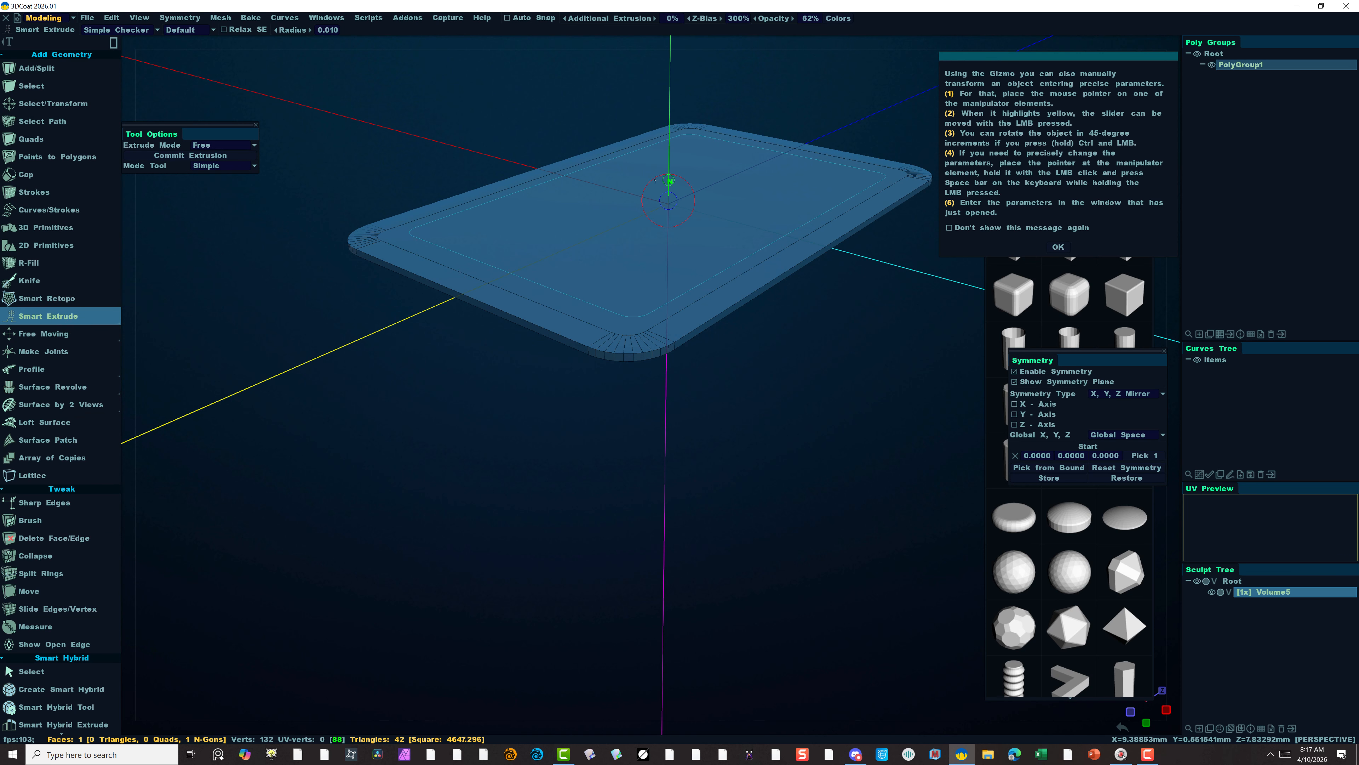
drag(667, 180, 668, 184)
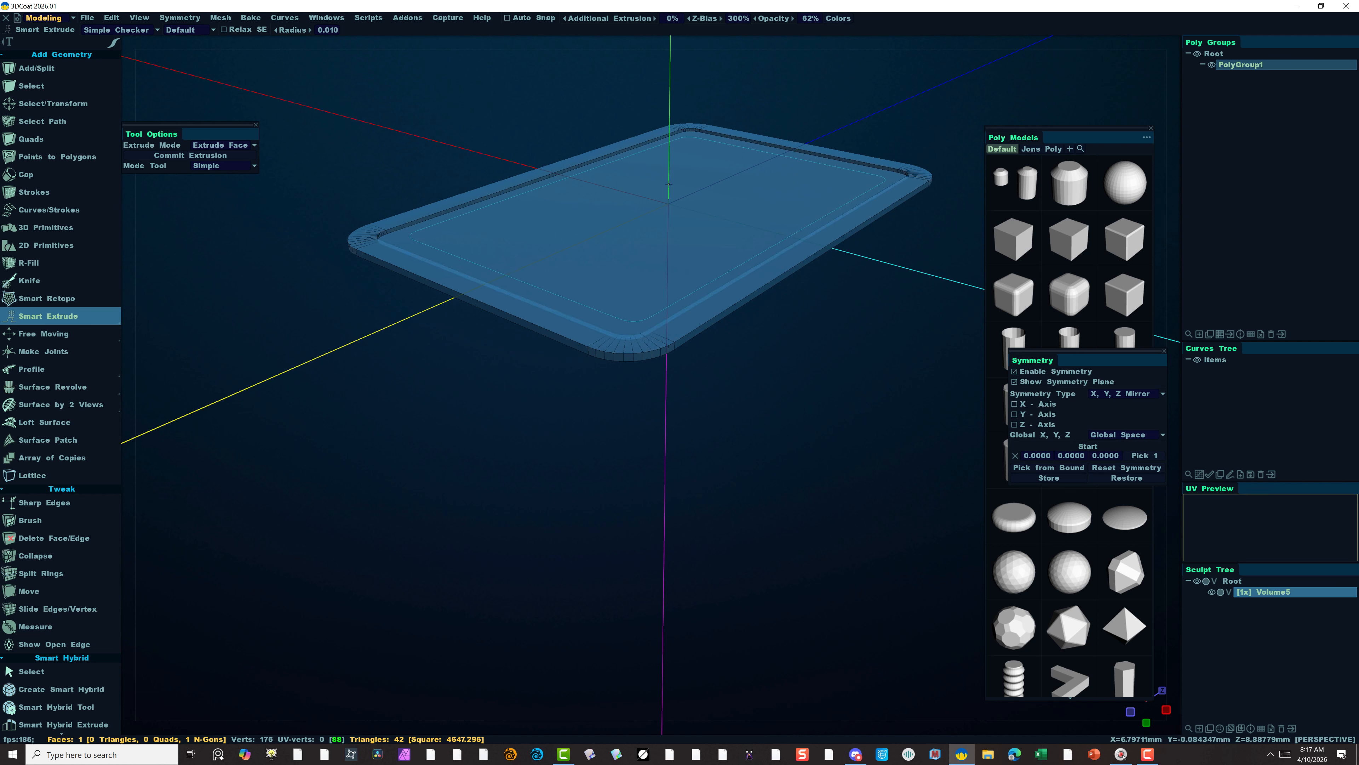
click(504, 242)
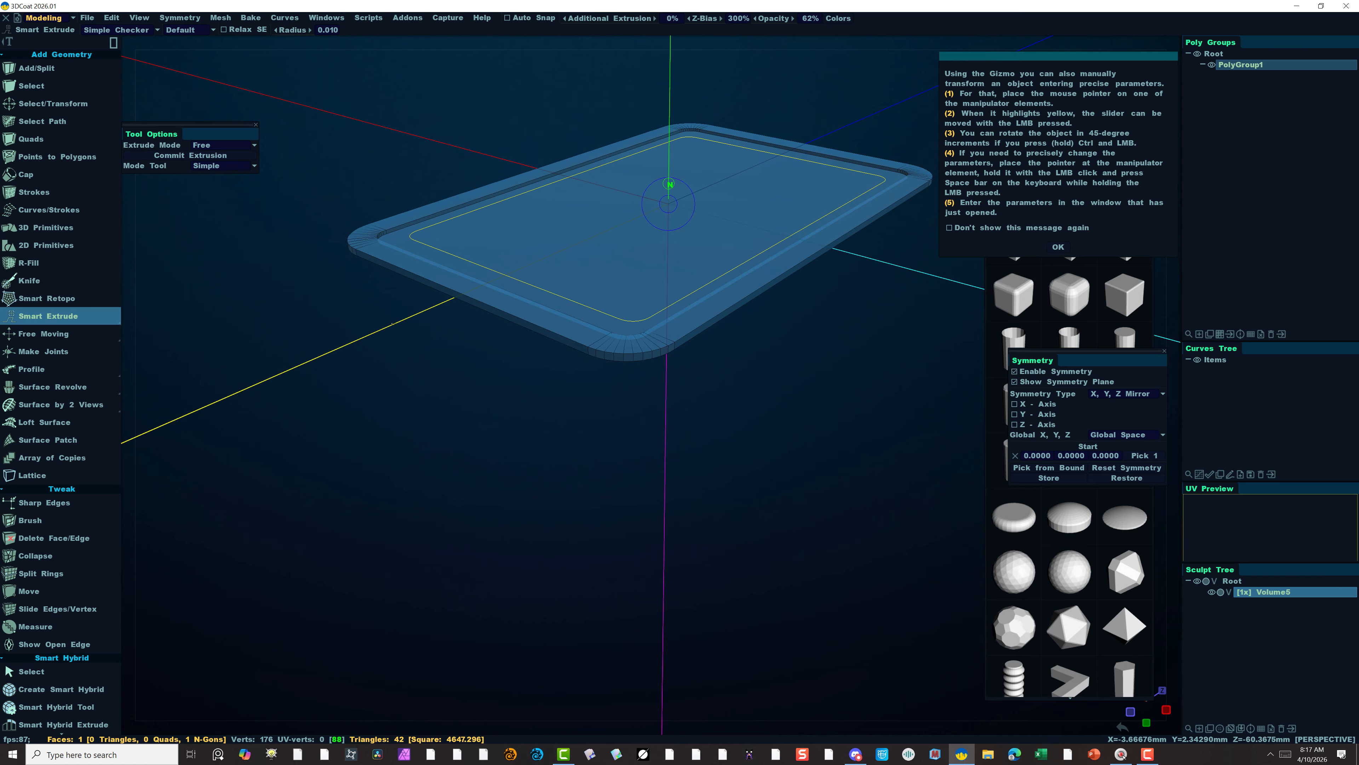
key(Escape)
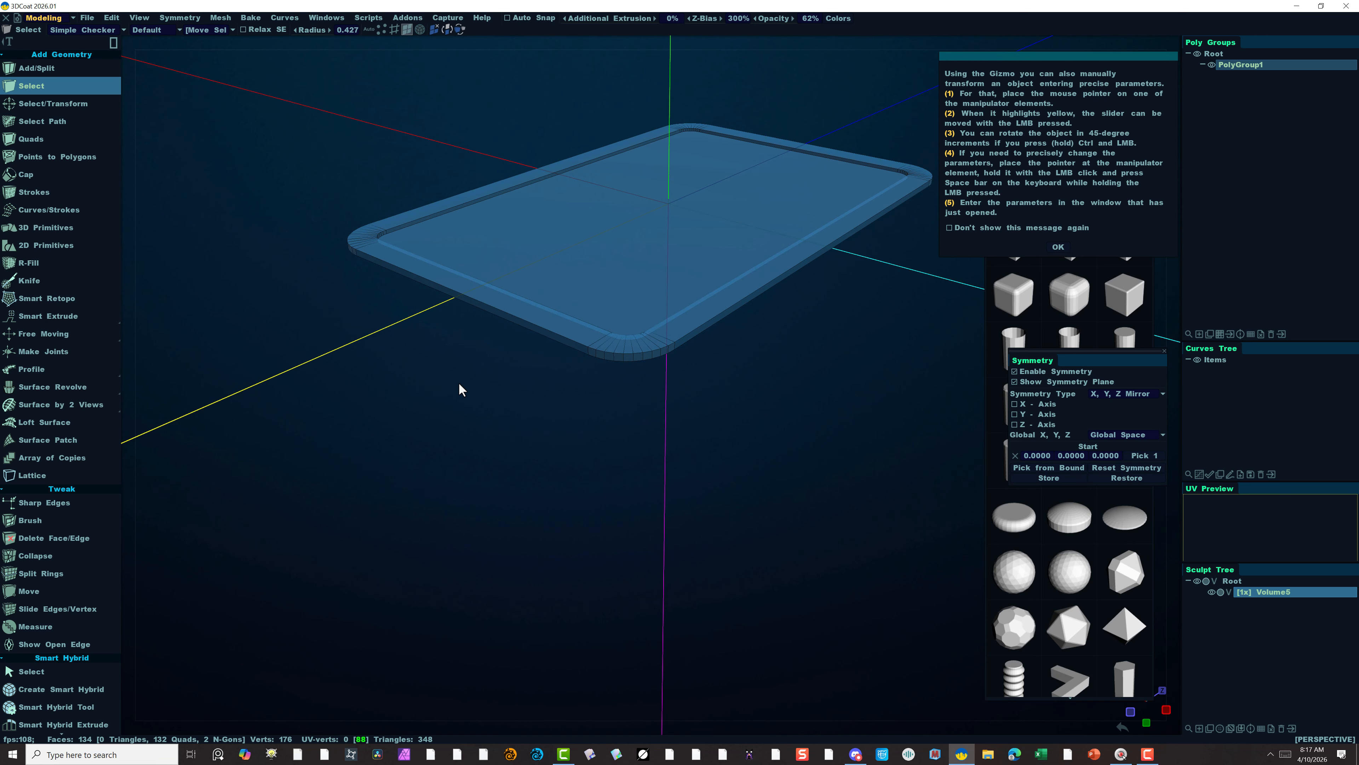
Select the slab's bottom face and move it down to about -4.0 in Y with Select/Transform, then commit.
middle_drag(458, 383, 456, 367)
alt+drag(475, 402, 466, 356)
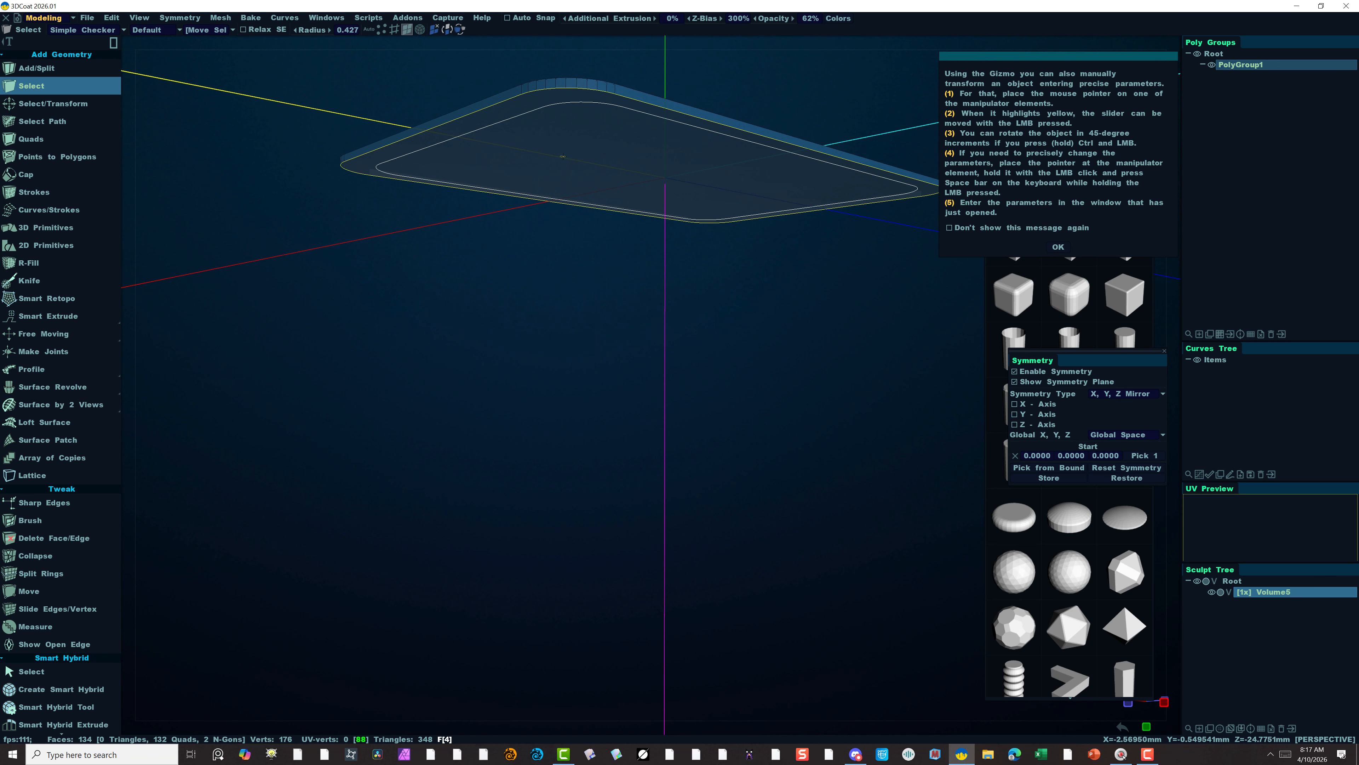
click(562, 156)
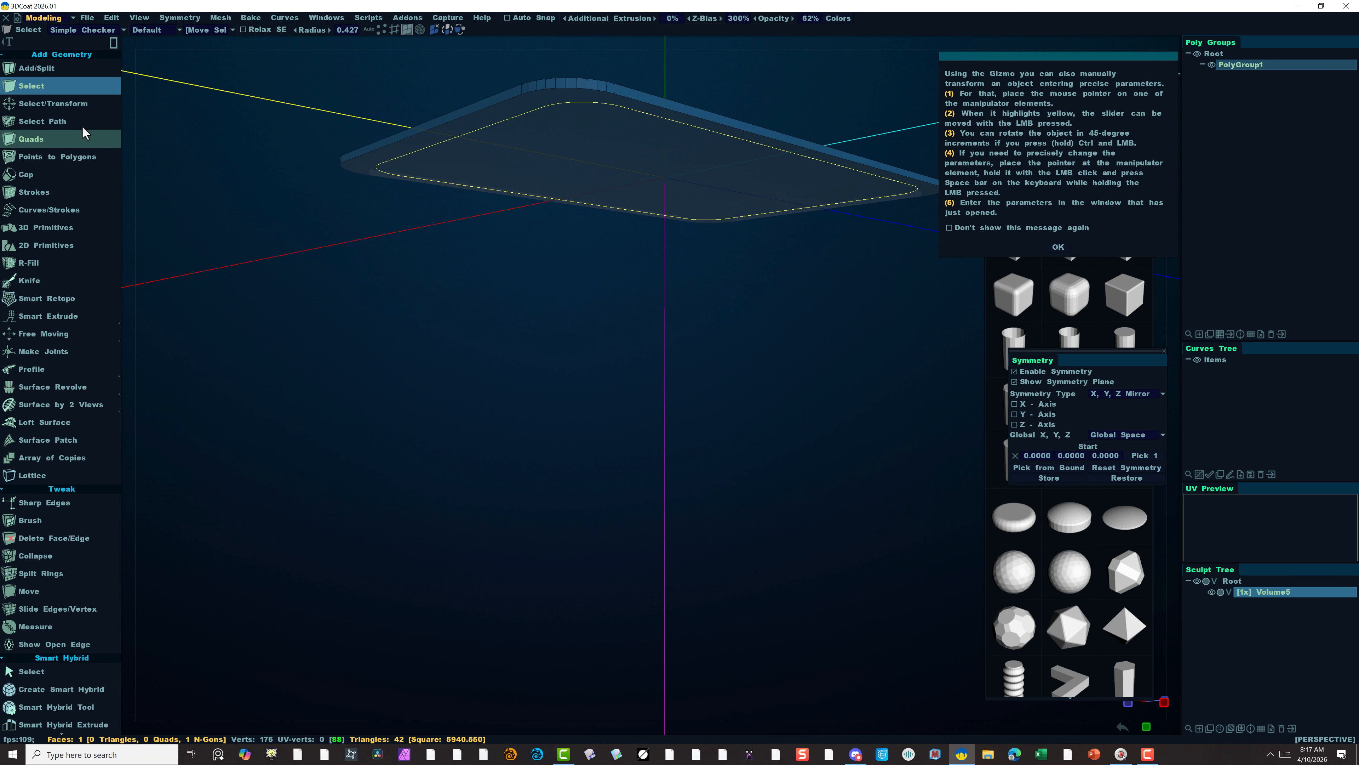
click(51, 103)
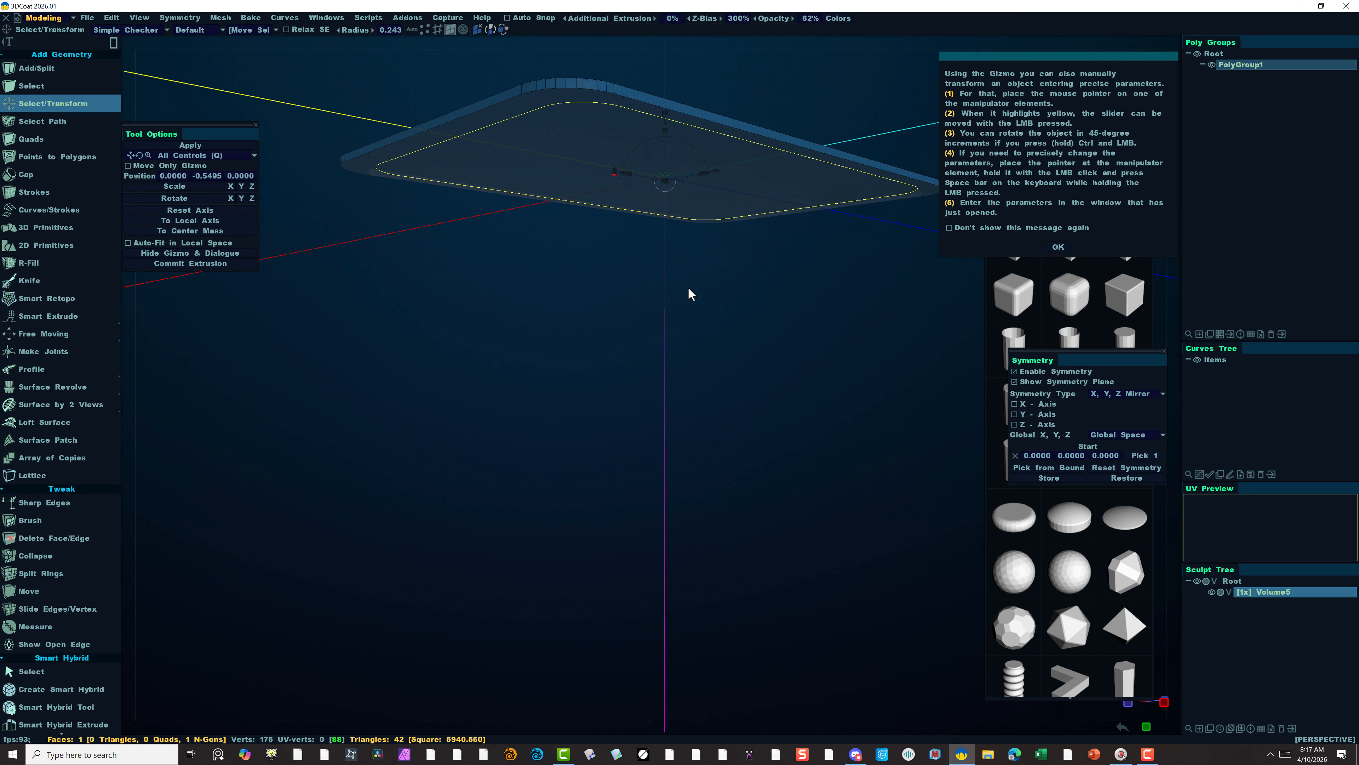
alt+drag(653, 321, 659, 343)
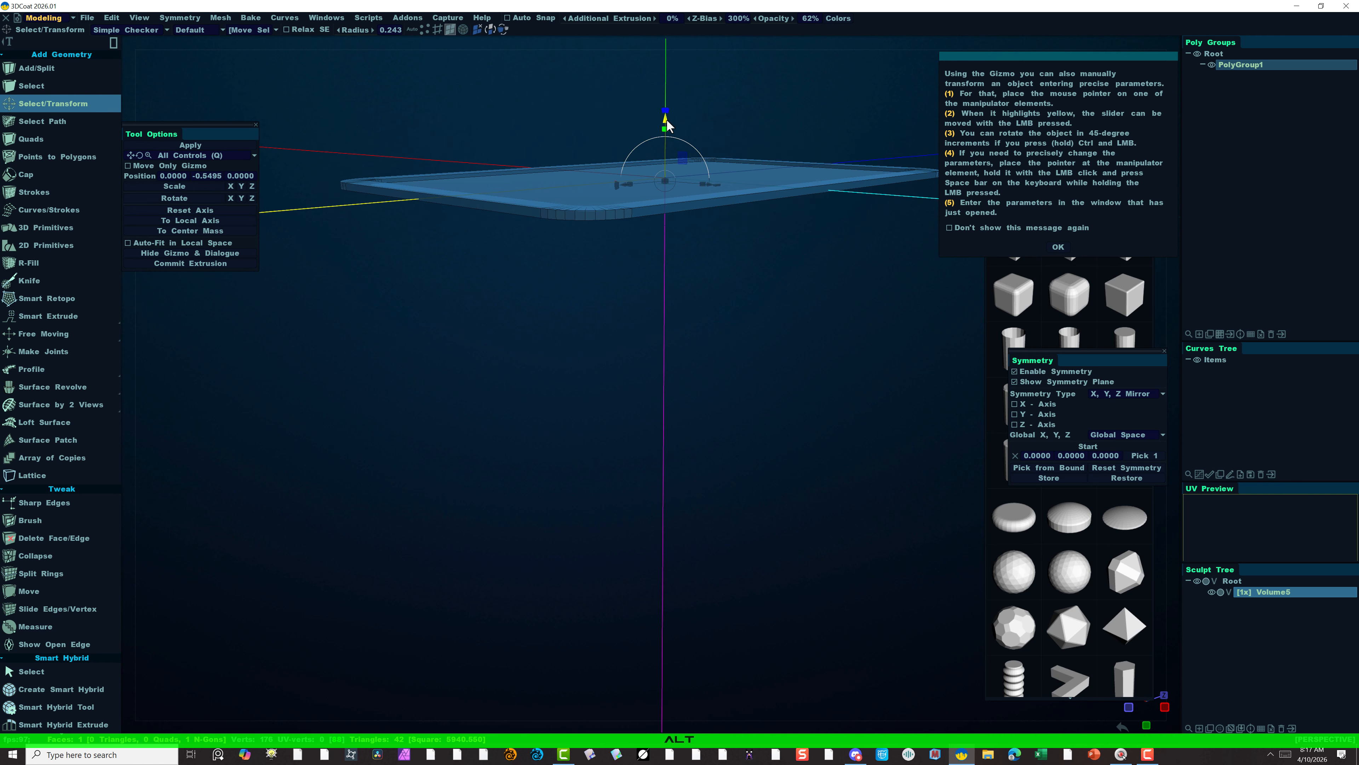
drag(667, 119, 666, 148)
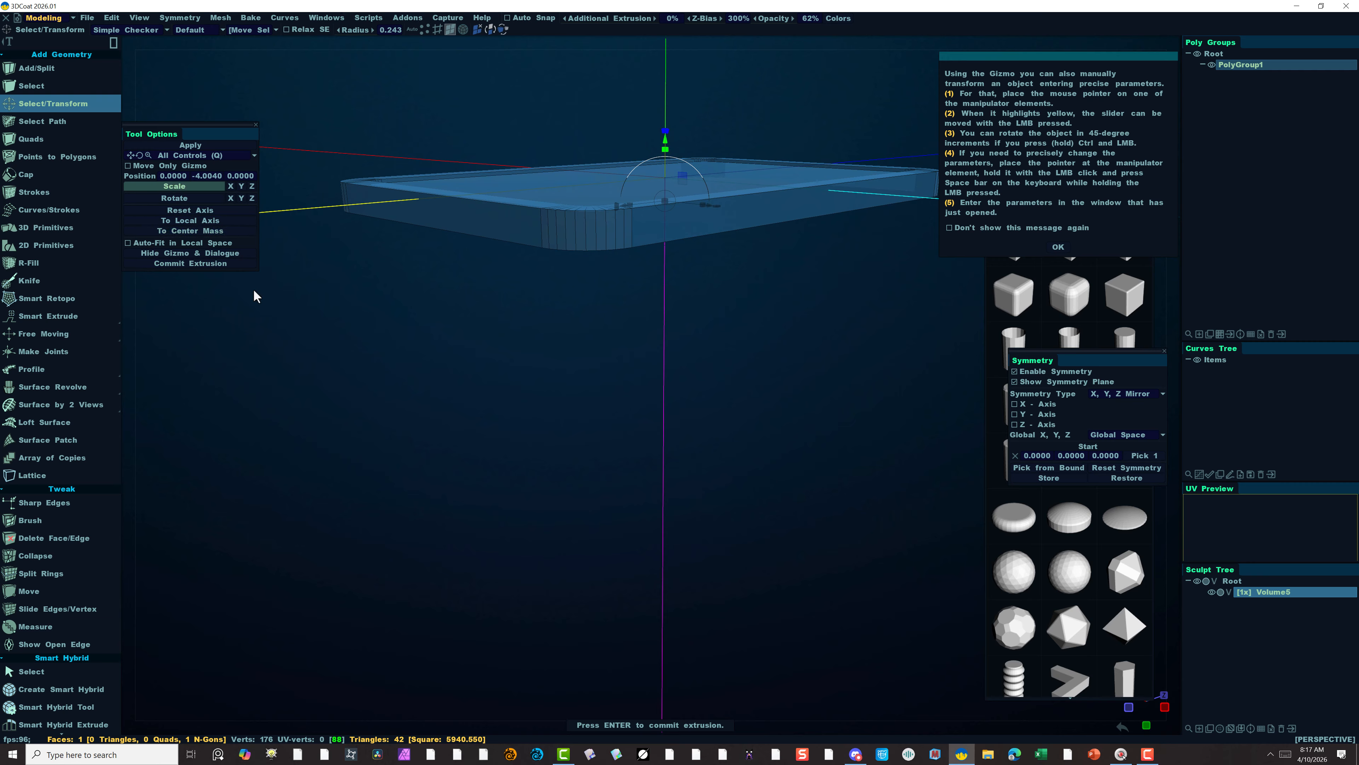
key(Return)
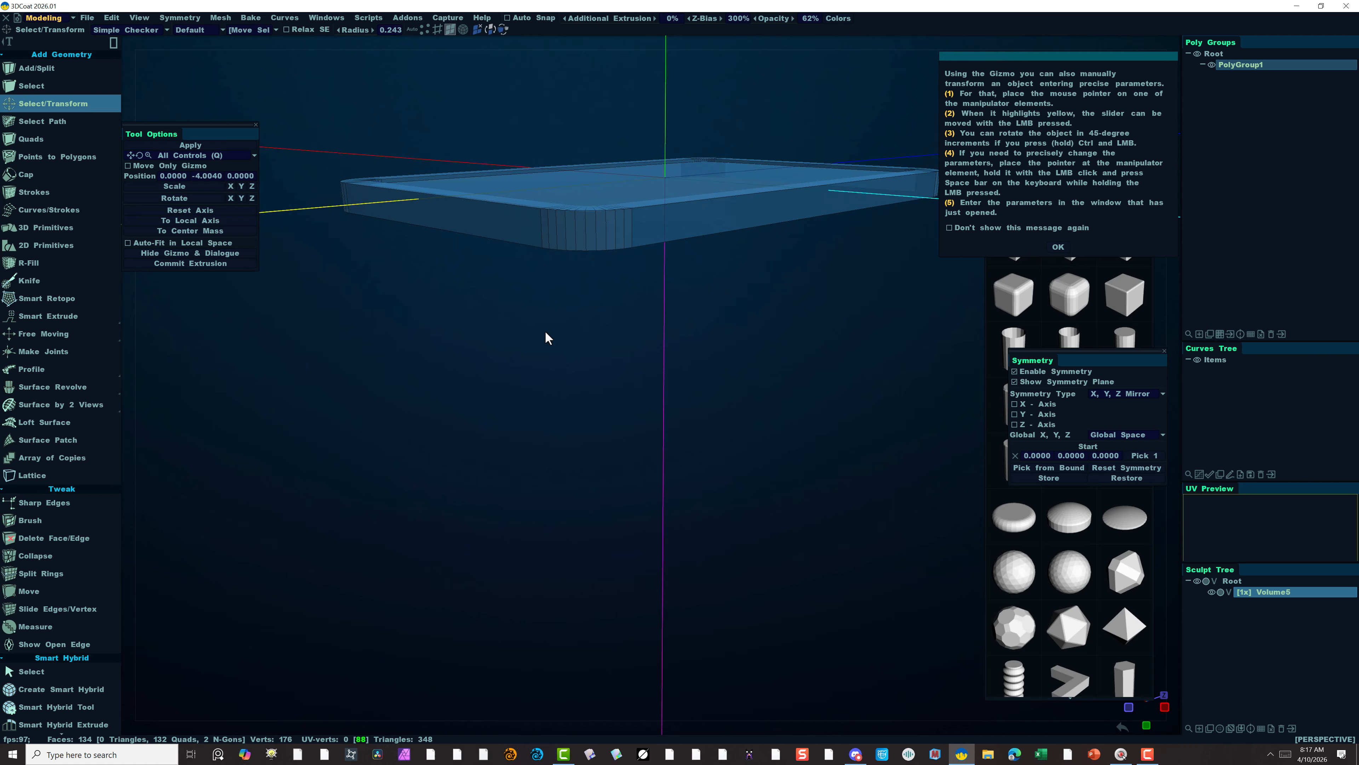
Lower the recessed top face to about -1.1 in Y with the transform gizmo and clear the selection.
alt+drag(546, 337, 336, 67)
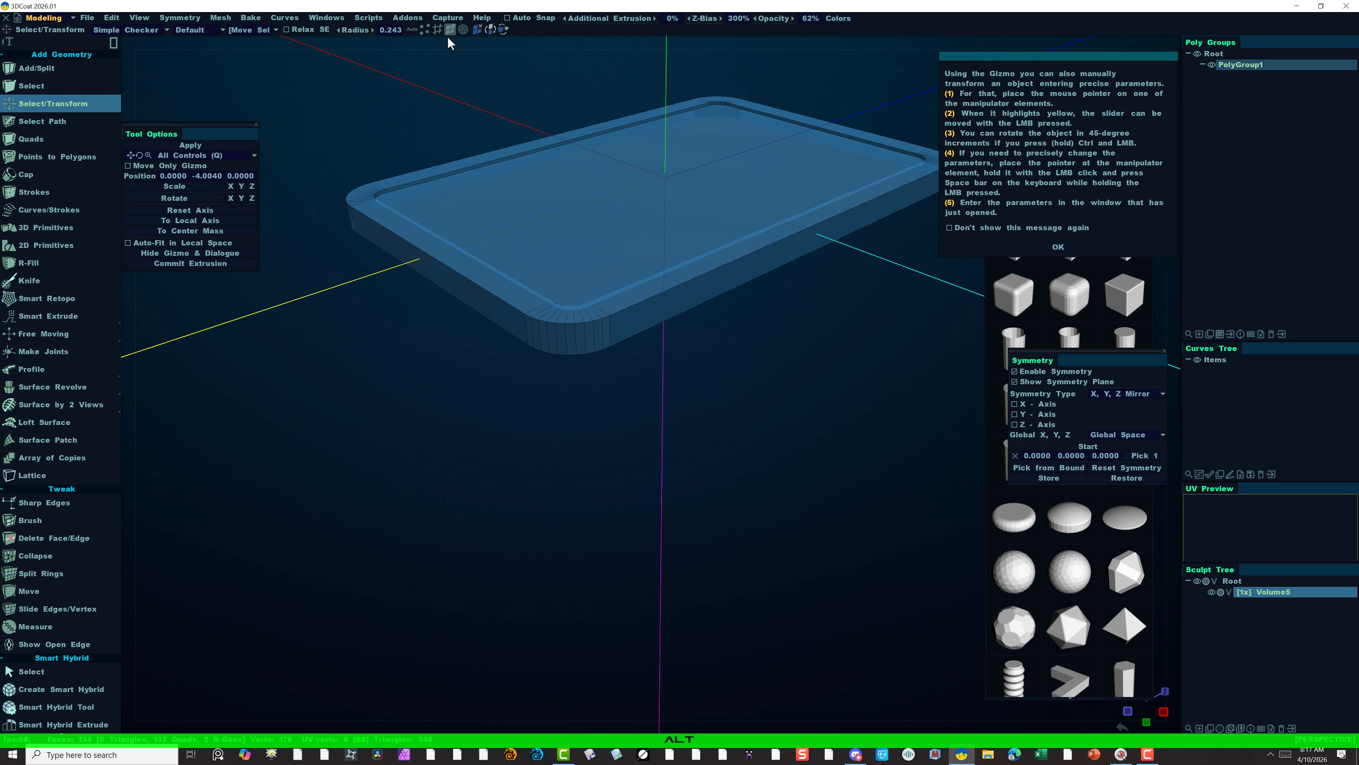
click(609, 208)
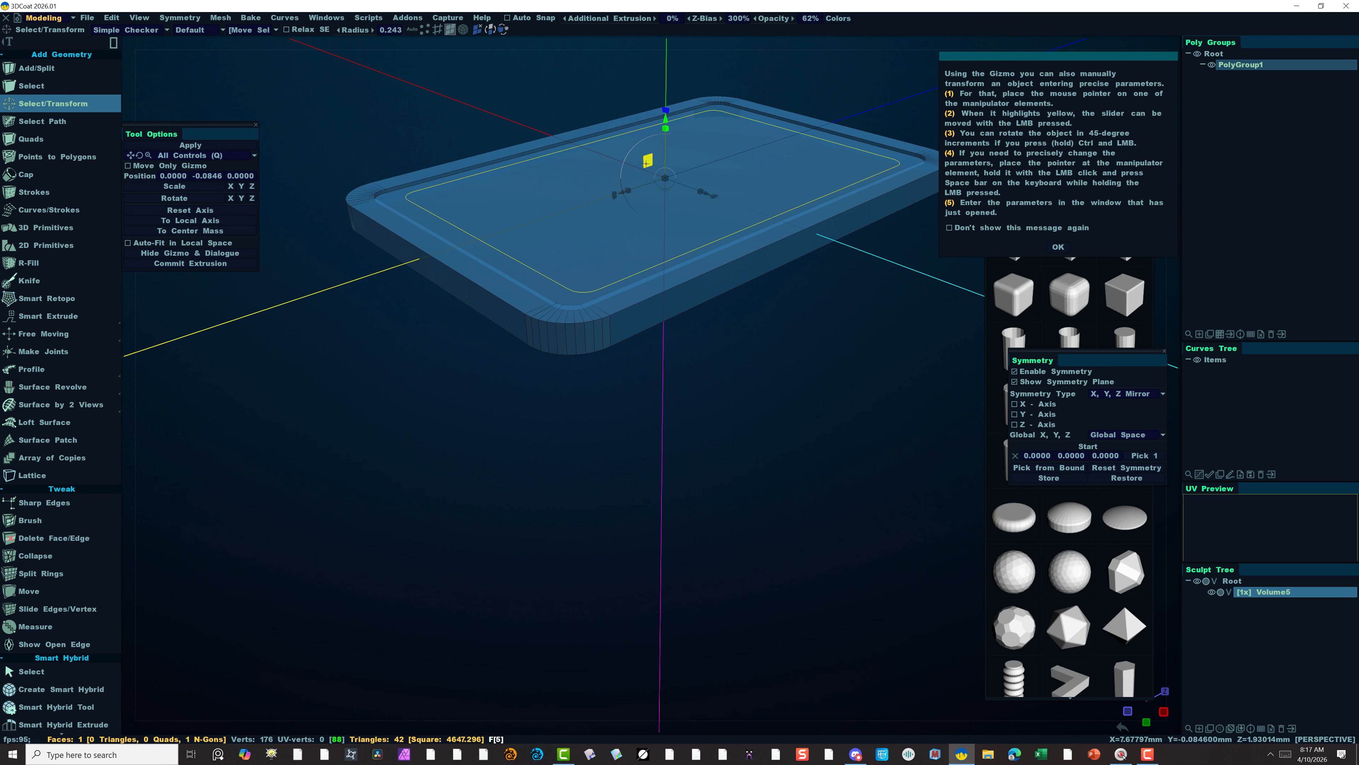
drag(666, 119, 665, 125)
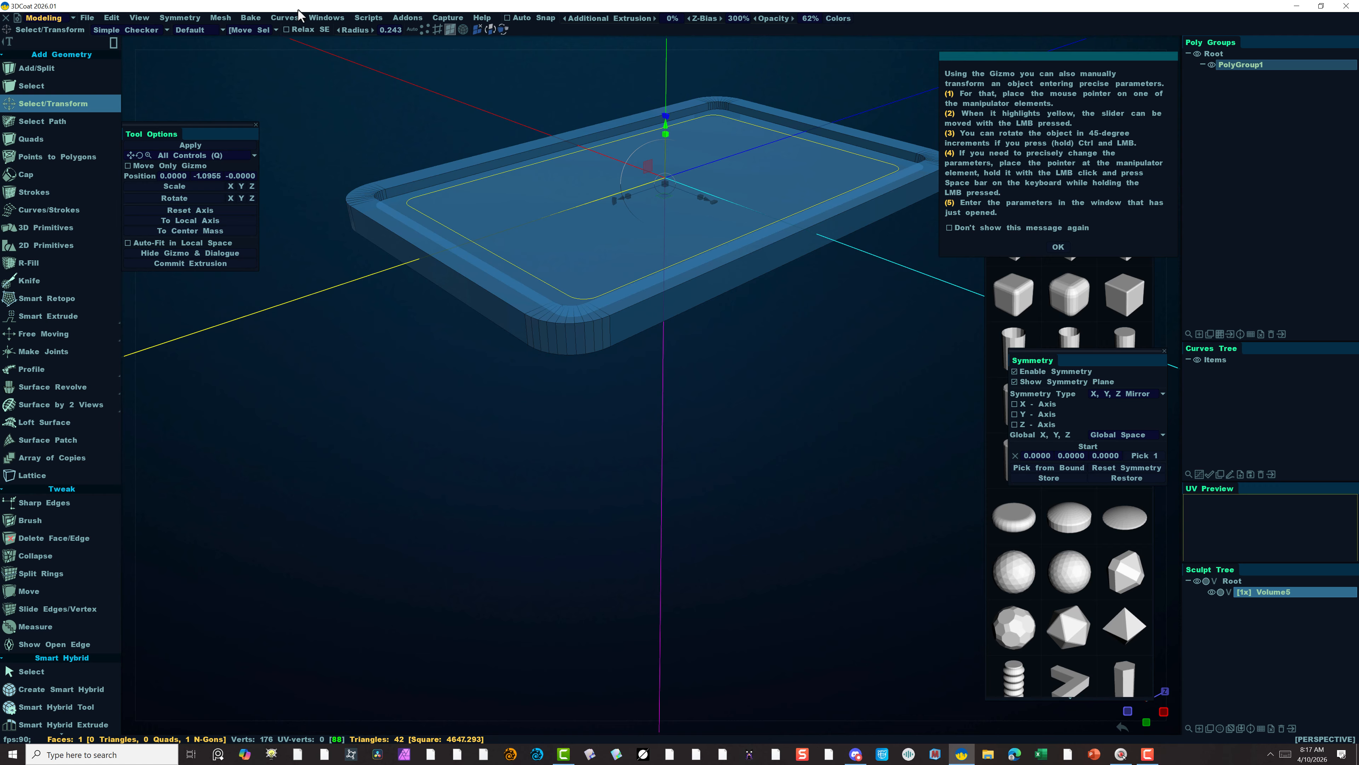
click(356, 117)
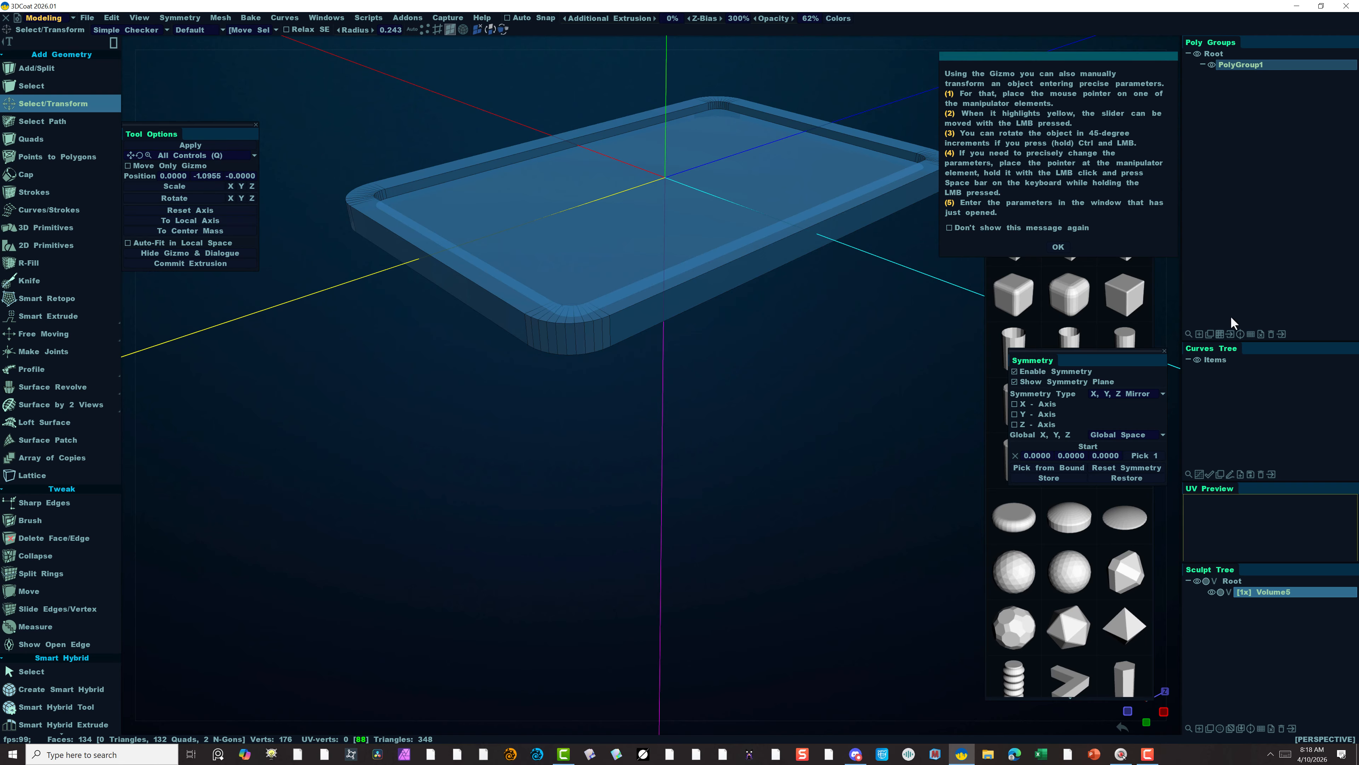
Duplicate PolyGroup1 and hide the original poly group.
click(1211, 334)
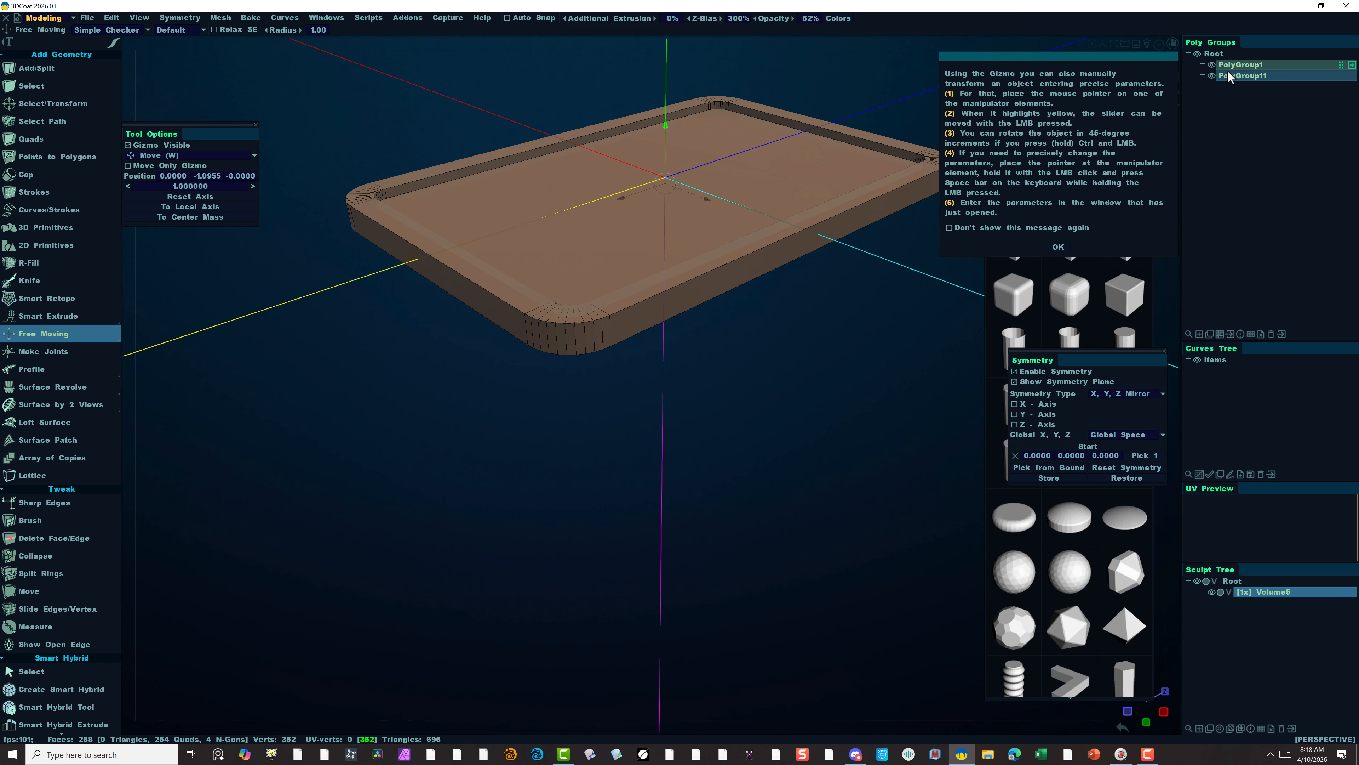
click(1212, 64)
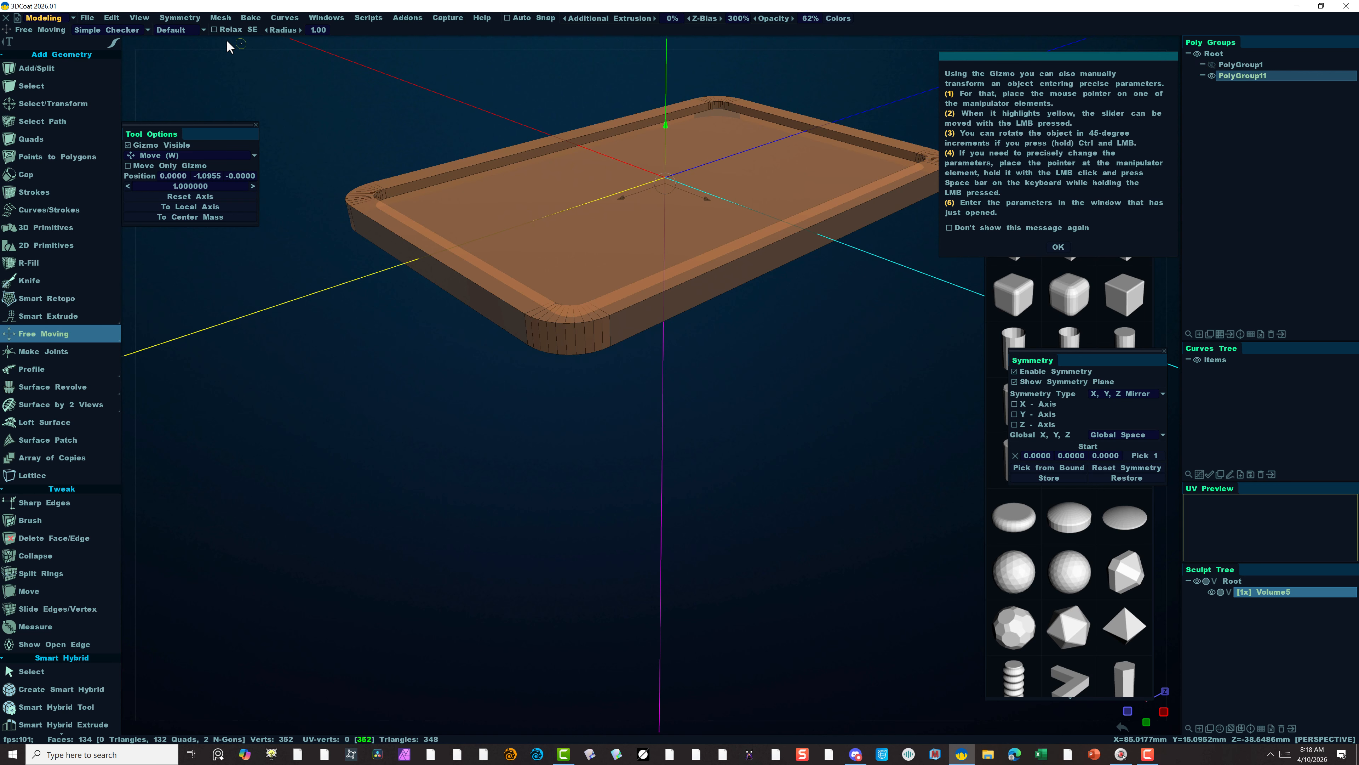
Dismiss the gizmo tip and select all faces of the duplicated tray with the Select/Transform tool.
click(59, 106)
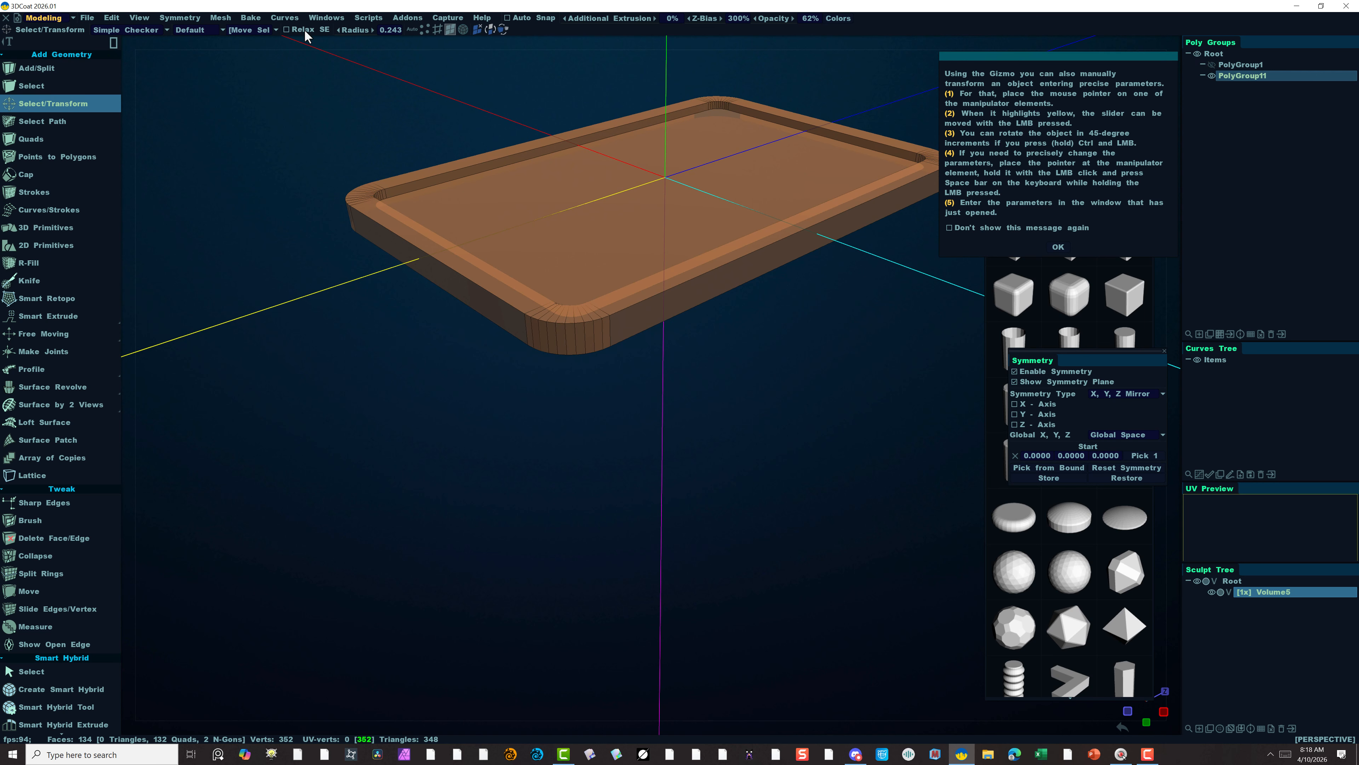
click(220, 17)
scroll(449, 483, down, 8)
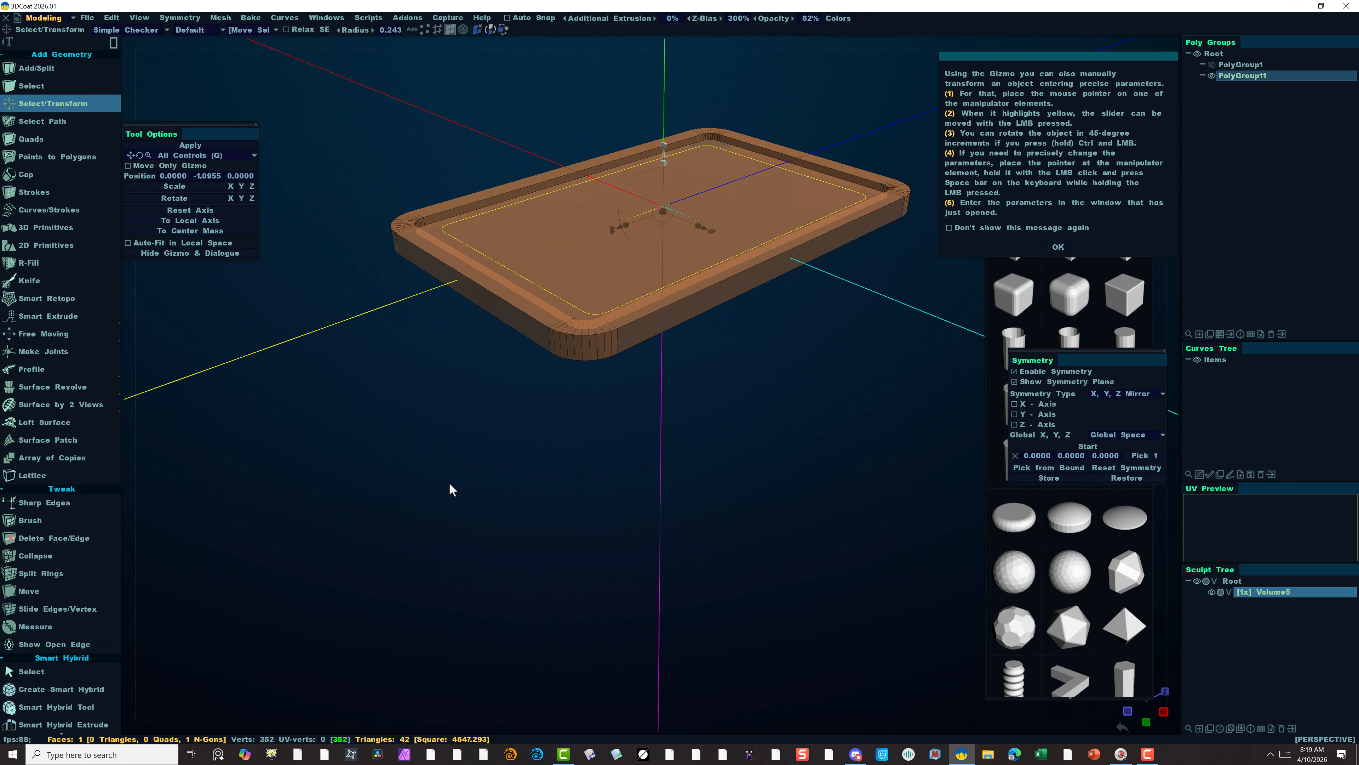
scroll(452, 485, up, 3)
click(425, 438)
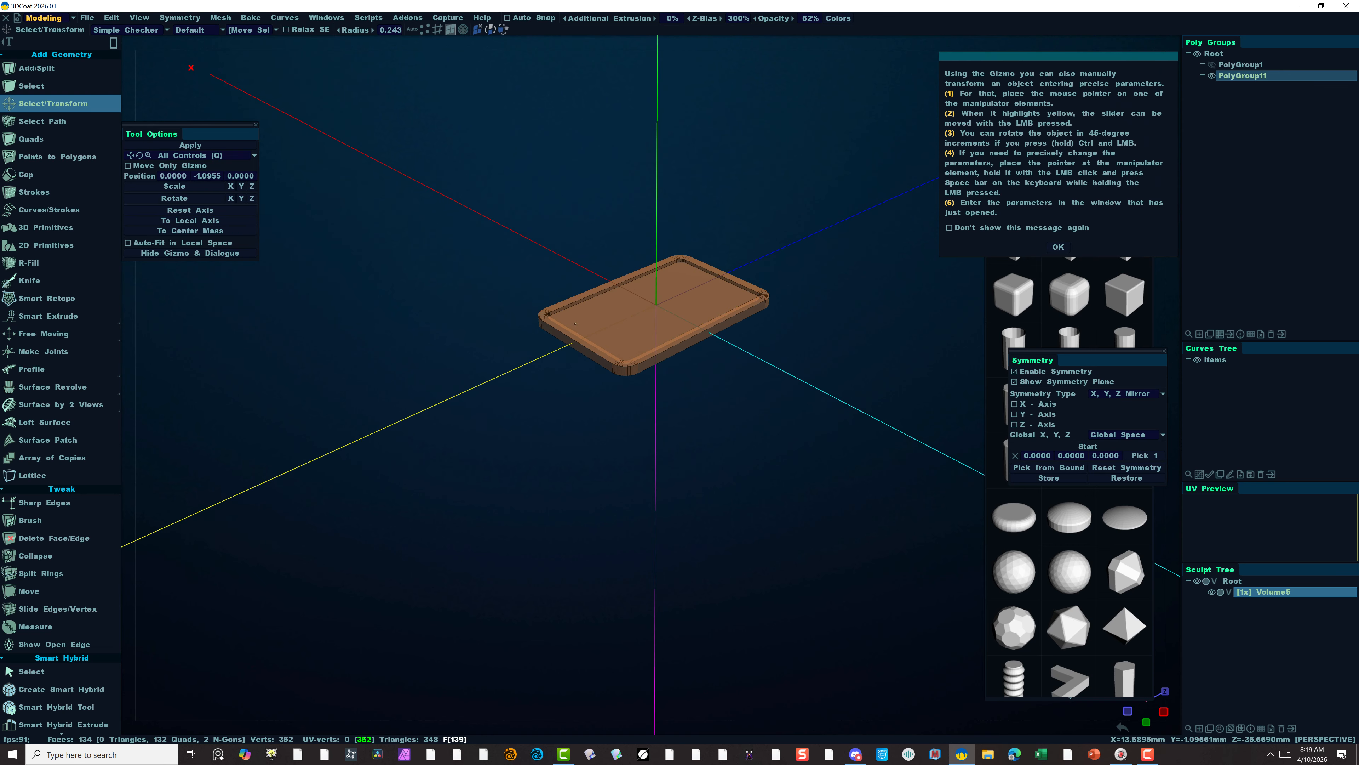
click(1062, 246)
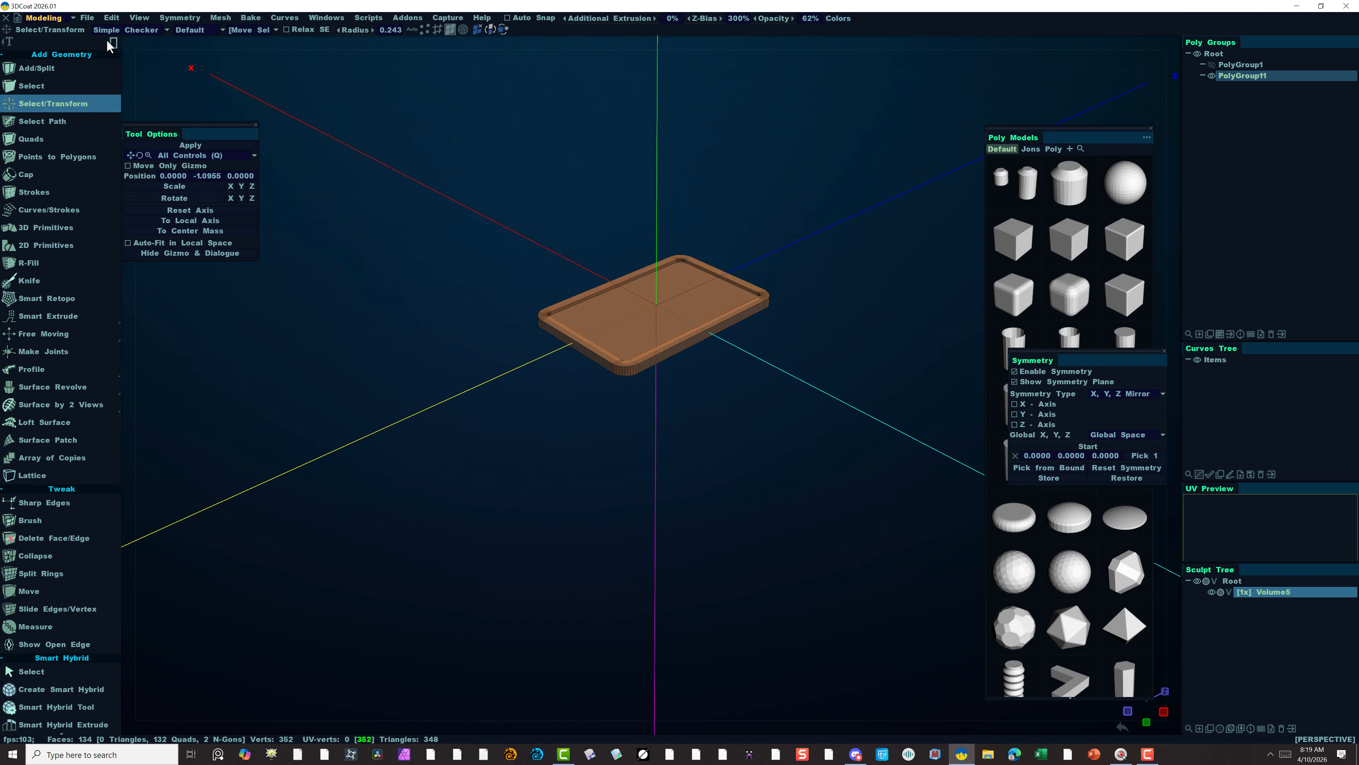
drag(378, 157, 885, 518)
scroll(717, 463, up, 5)
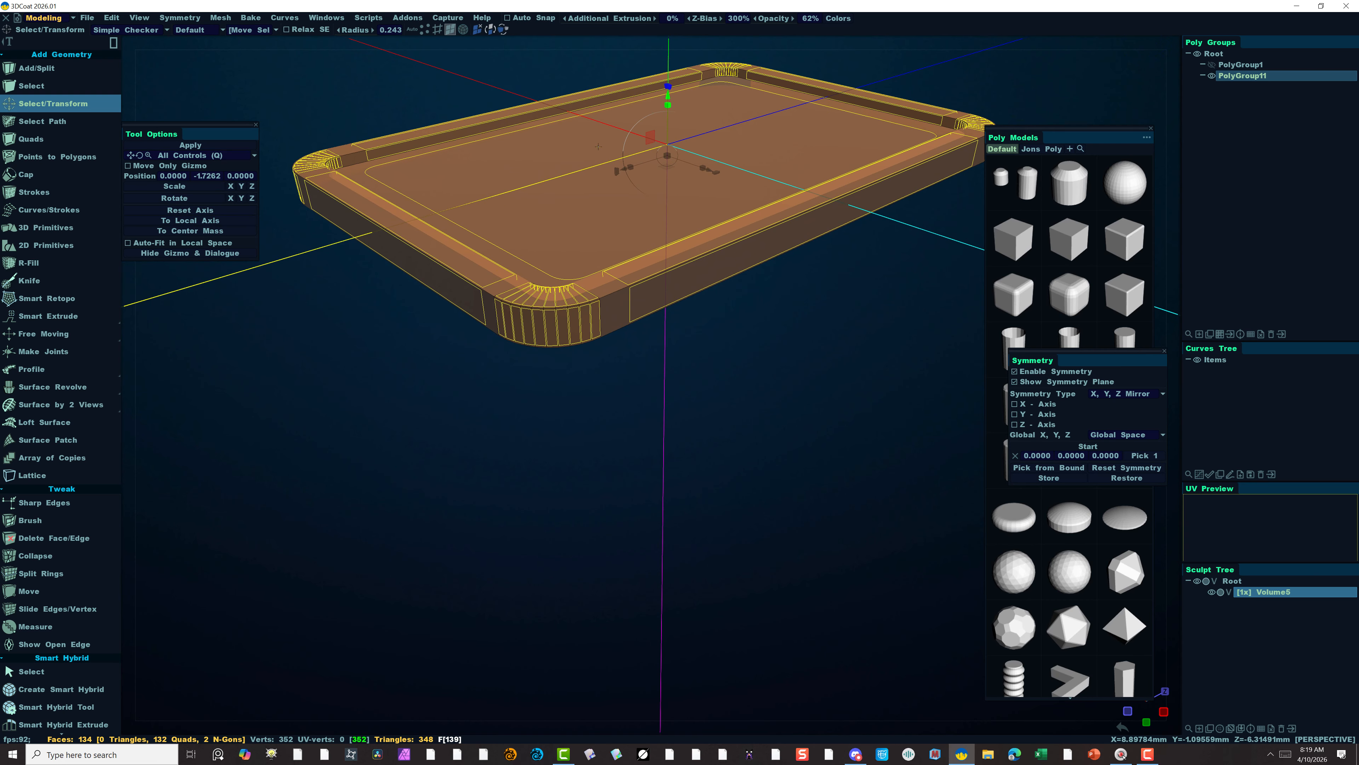
Exclude the recessed inner face from the selection and delete the tray's remaining faces from the duplicate.
ctrl+click(551, 182)
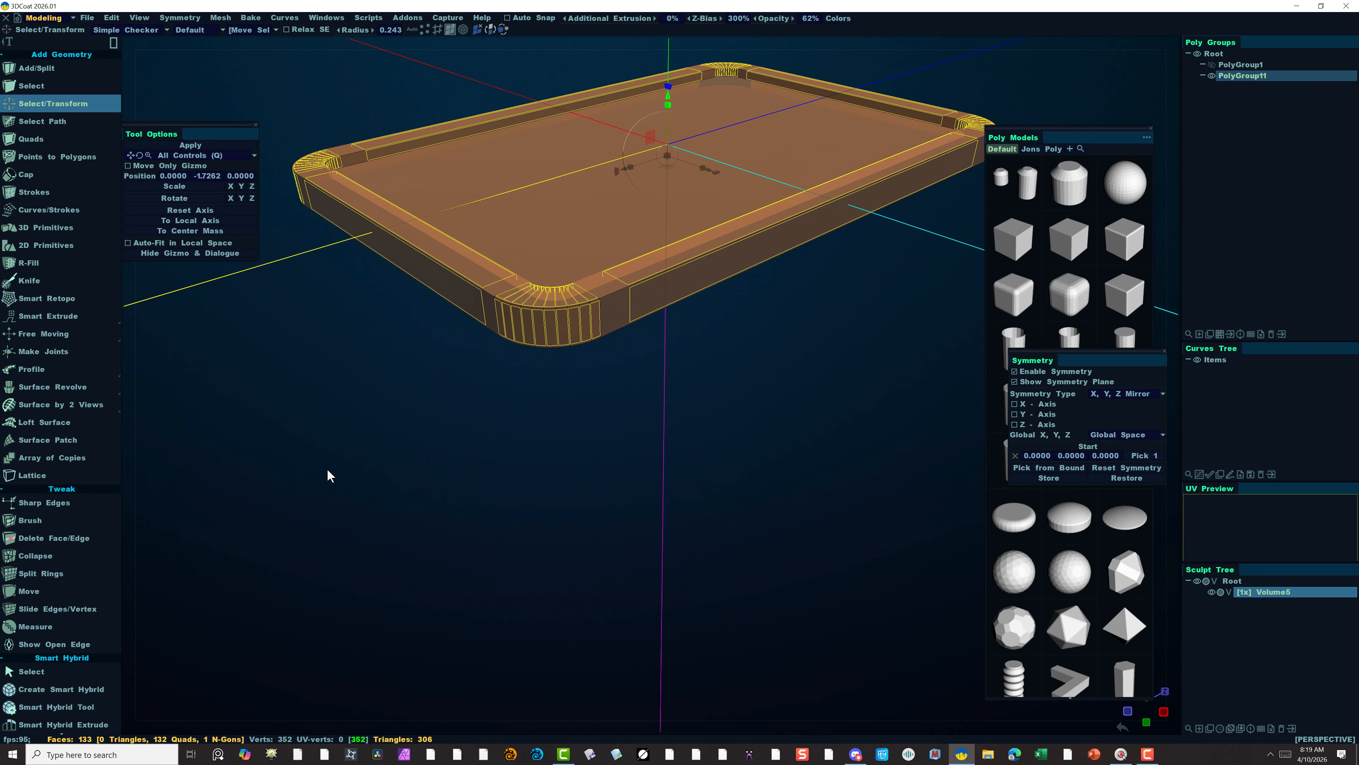
key(Delete)
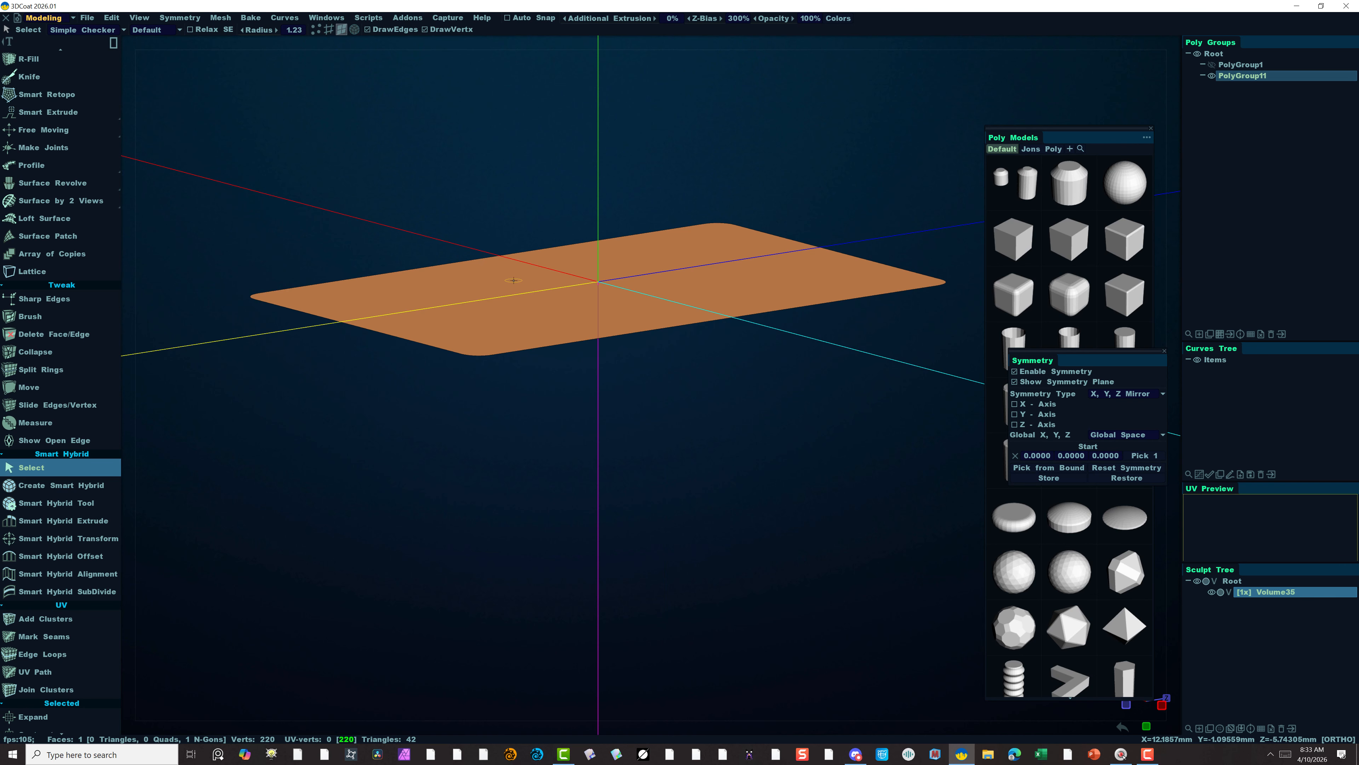
Extrude the flat rounded face upward to about 4.9 in Y with Smart Extrude and commit the extrusion.
click(353, 30)
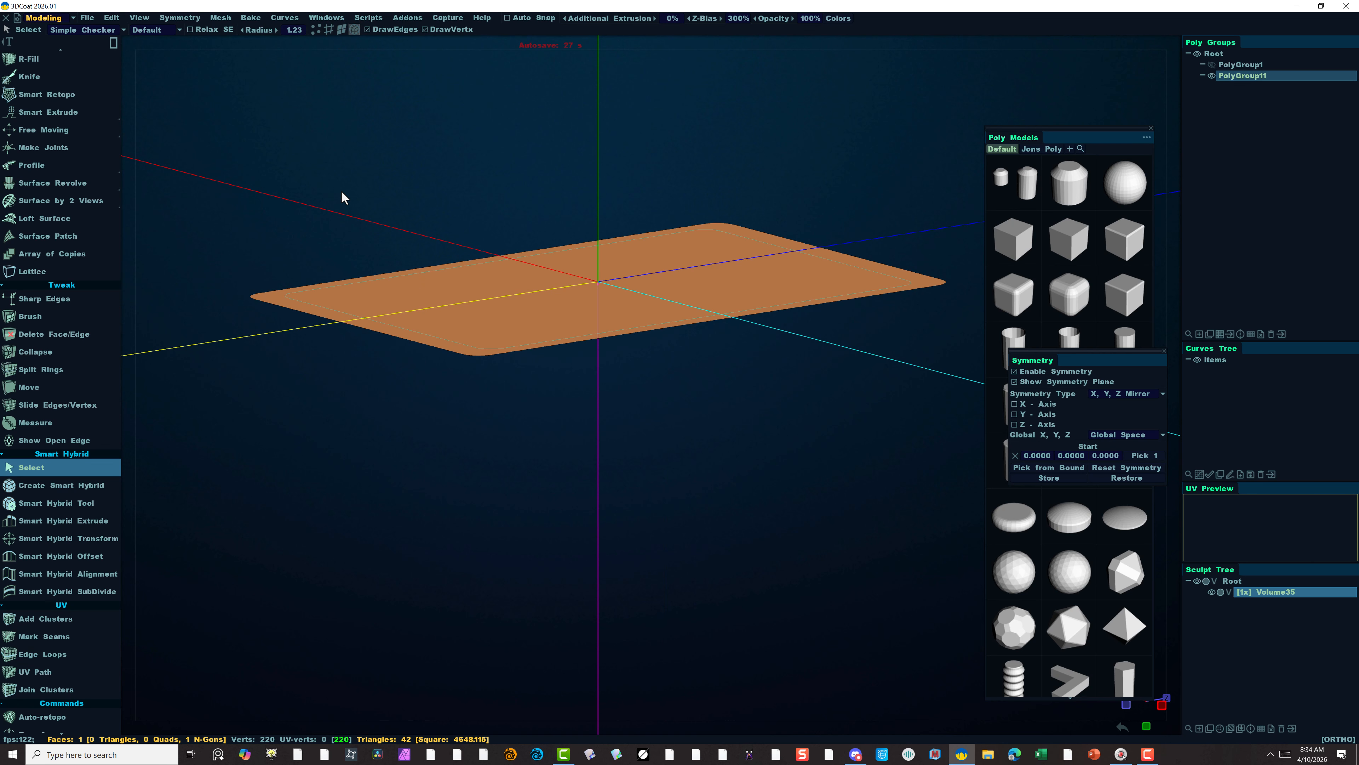
mouse_move(71, 186)
scroll(69, 181, up, 3)
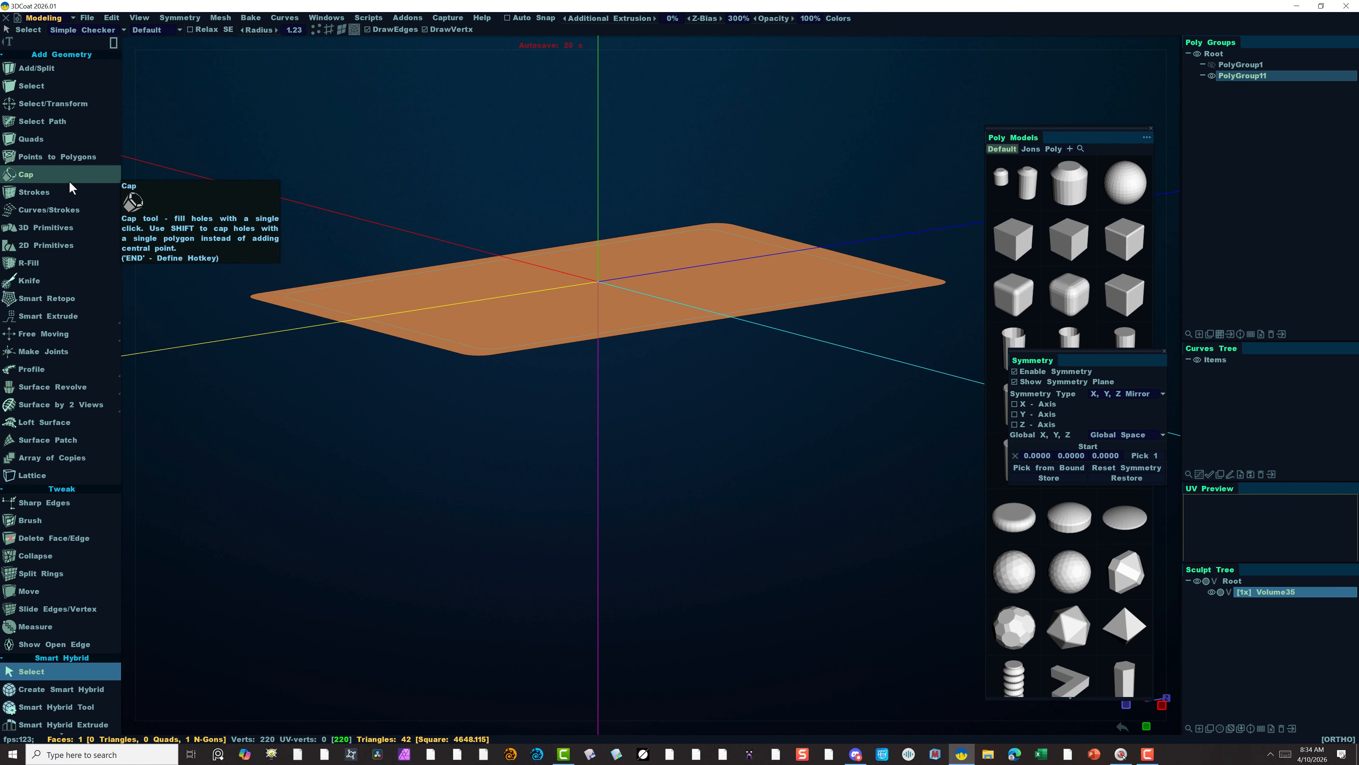
click(72, 316)
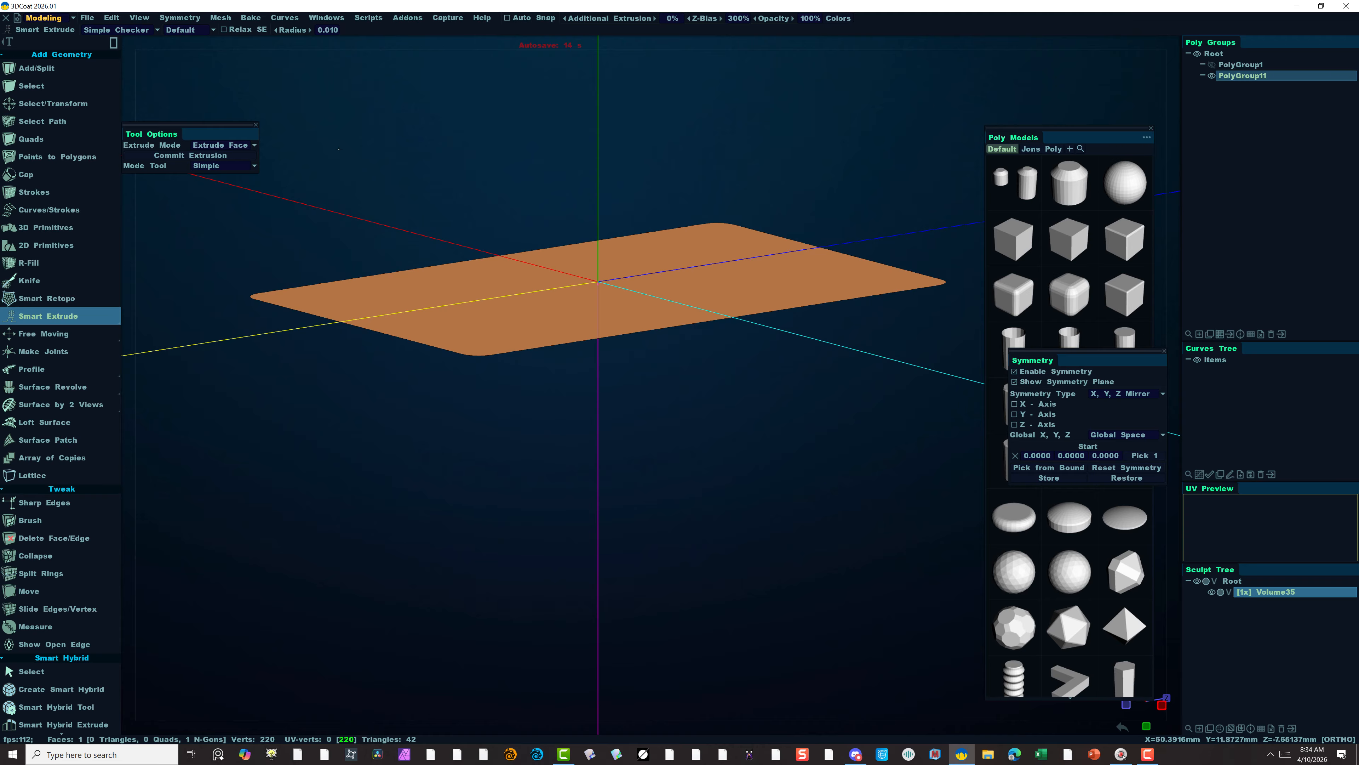
click(484, 273)
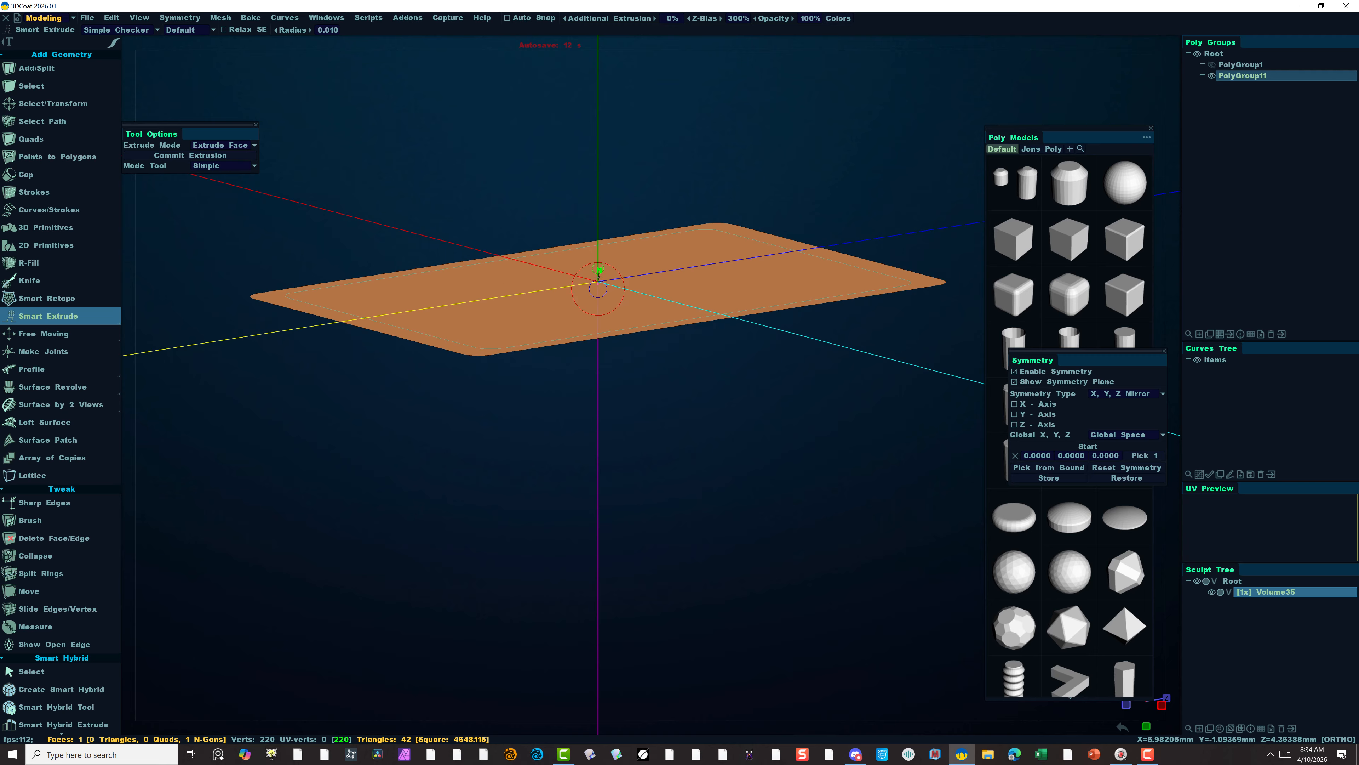
drag(599, 270, 557, 217)
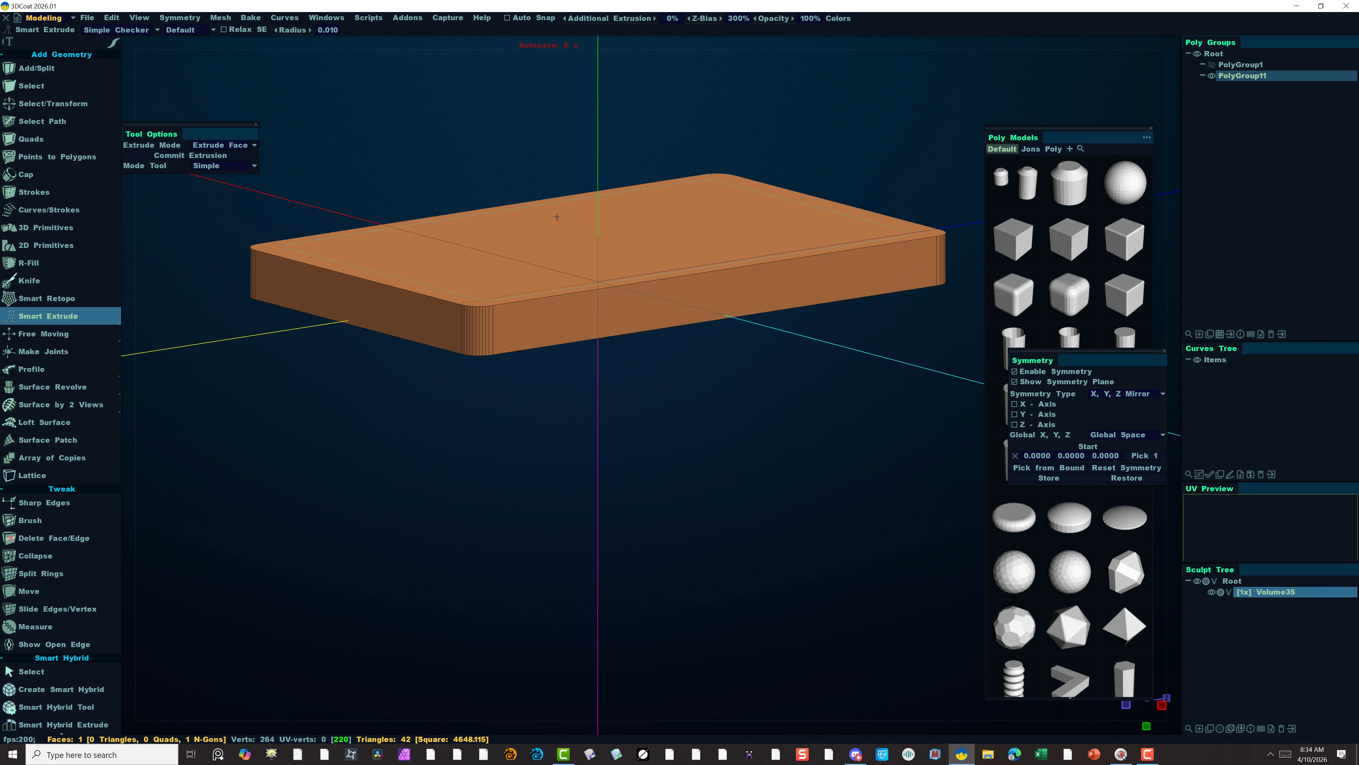
drag(557, 217, 555, 210)
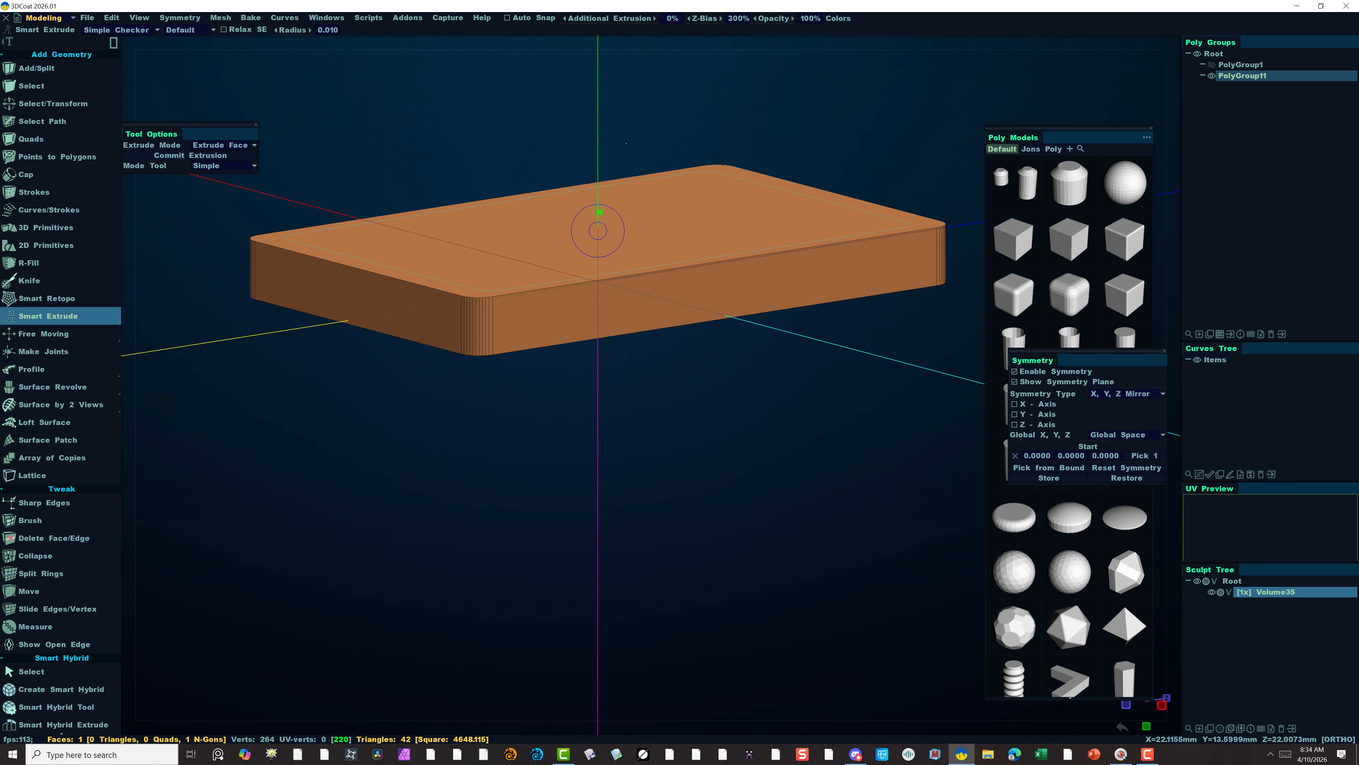
click(392, 335)
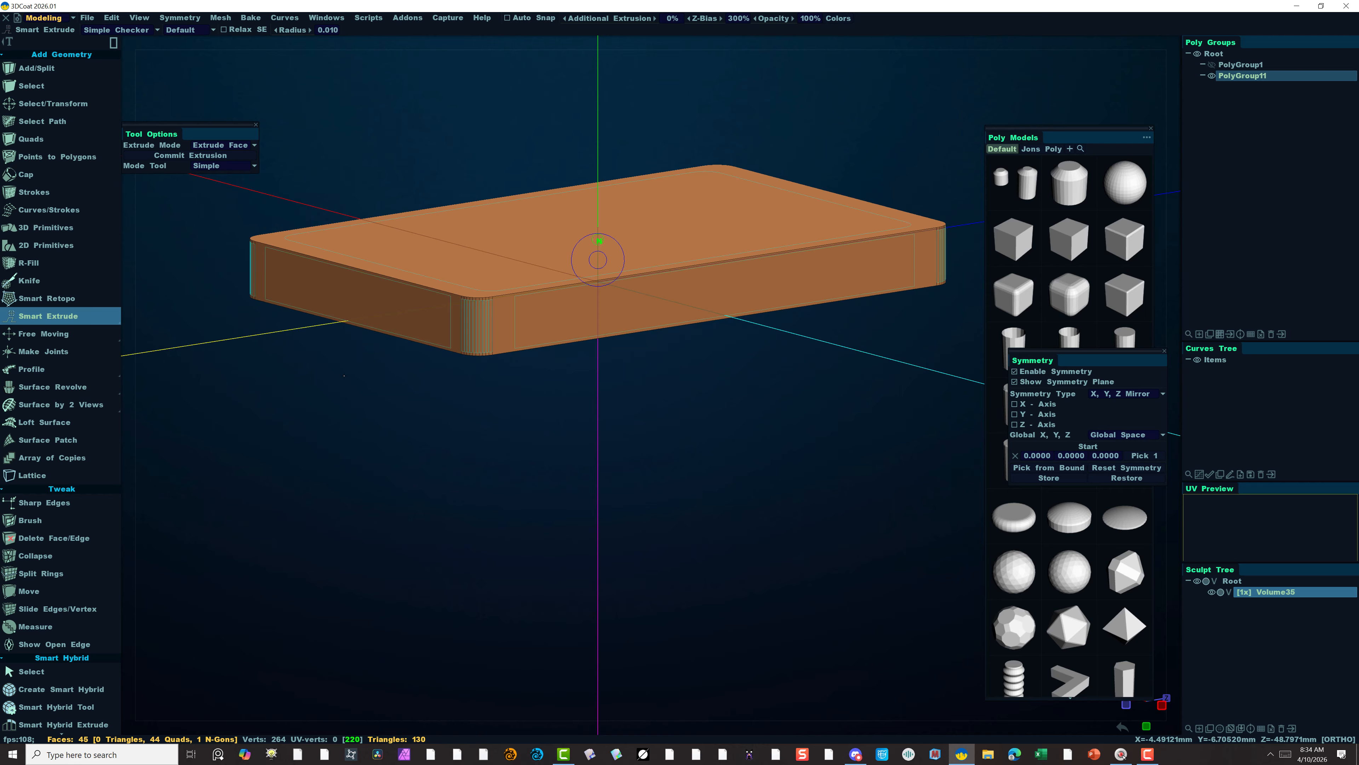
key(Return)
click(322, 481)
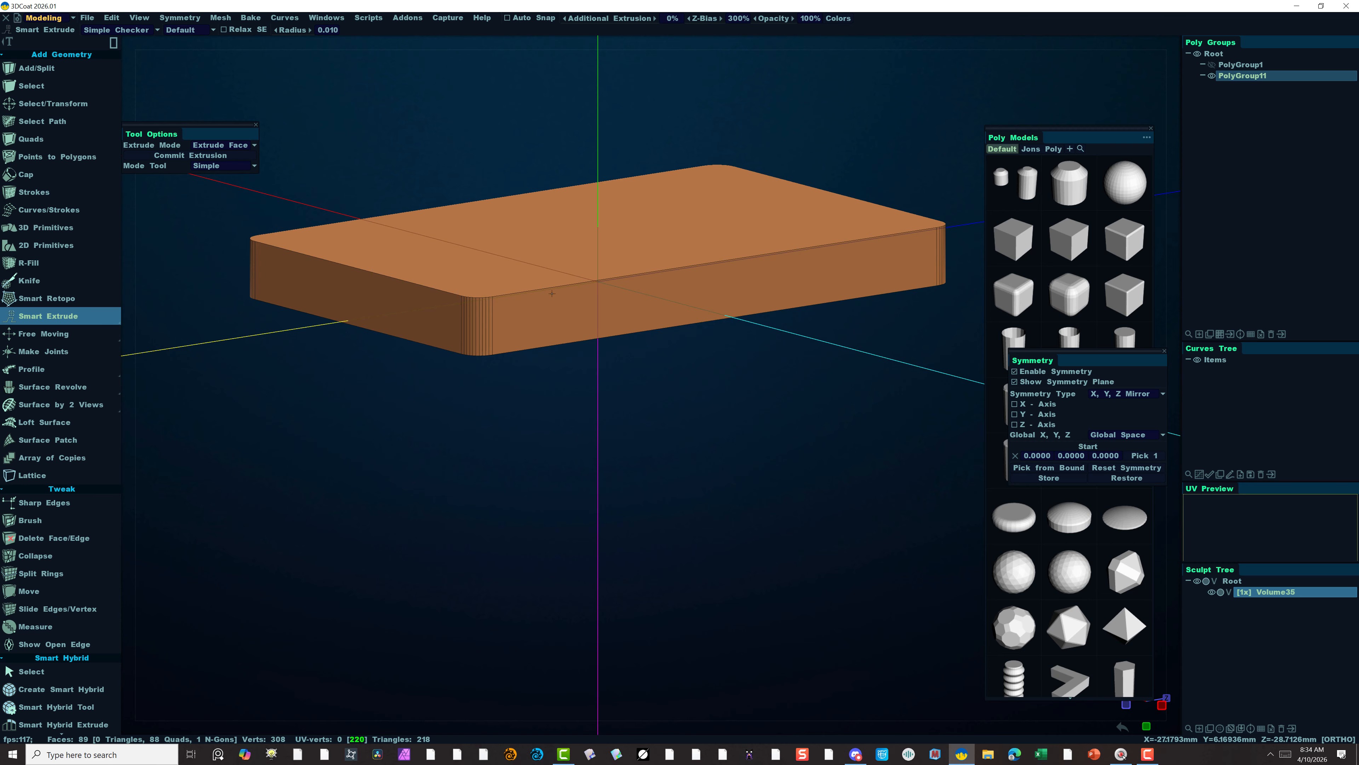
Show the hidden PolyGroup1 and rename the extruded duplicate group as Light.
alt+drag(552, 294, 486, 181)
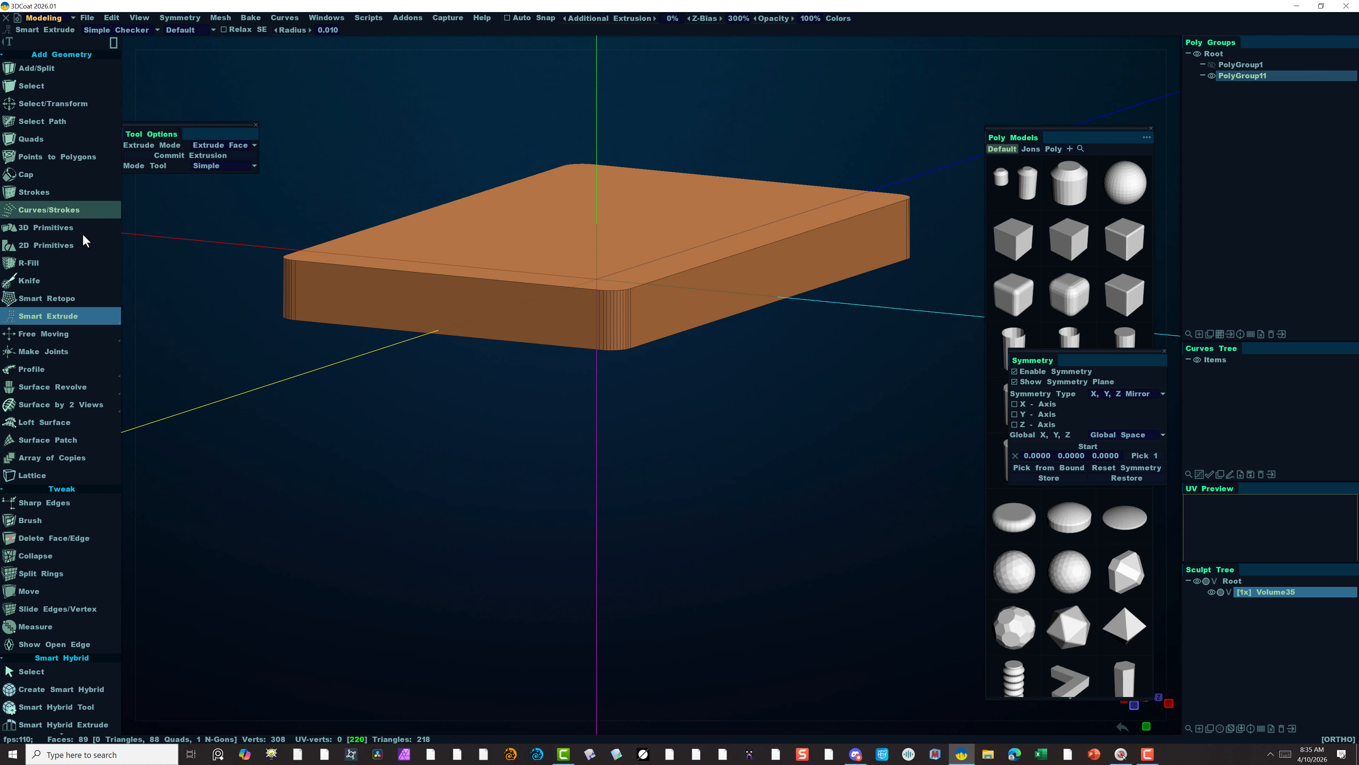
click(1213, 65)
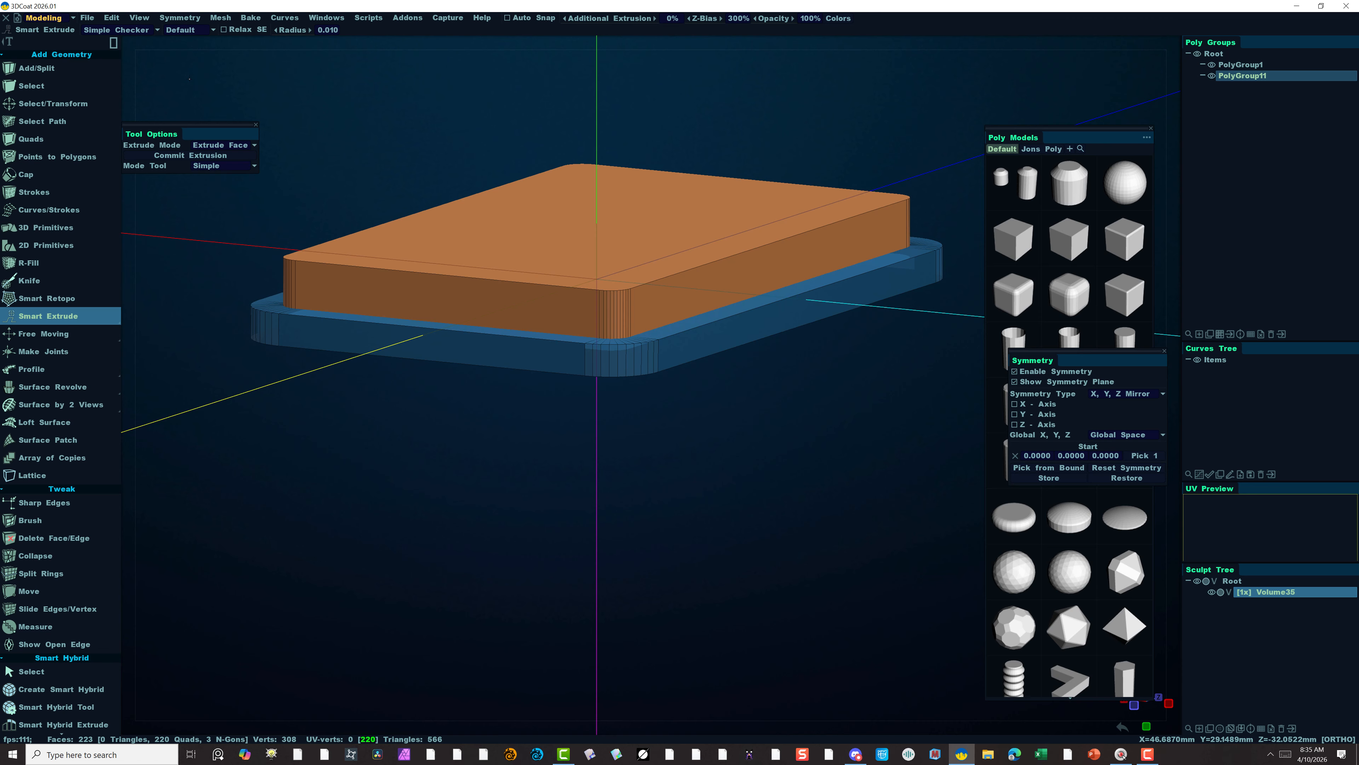
double_click(1243, 75)
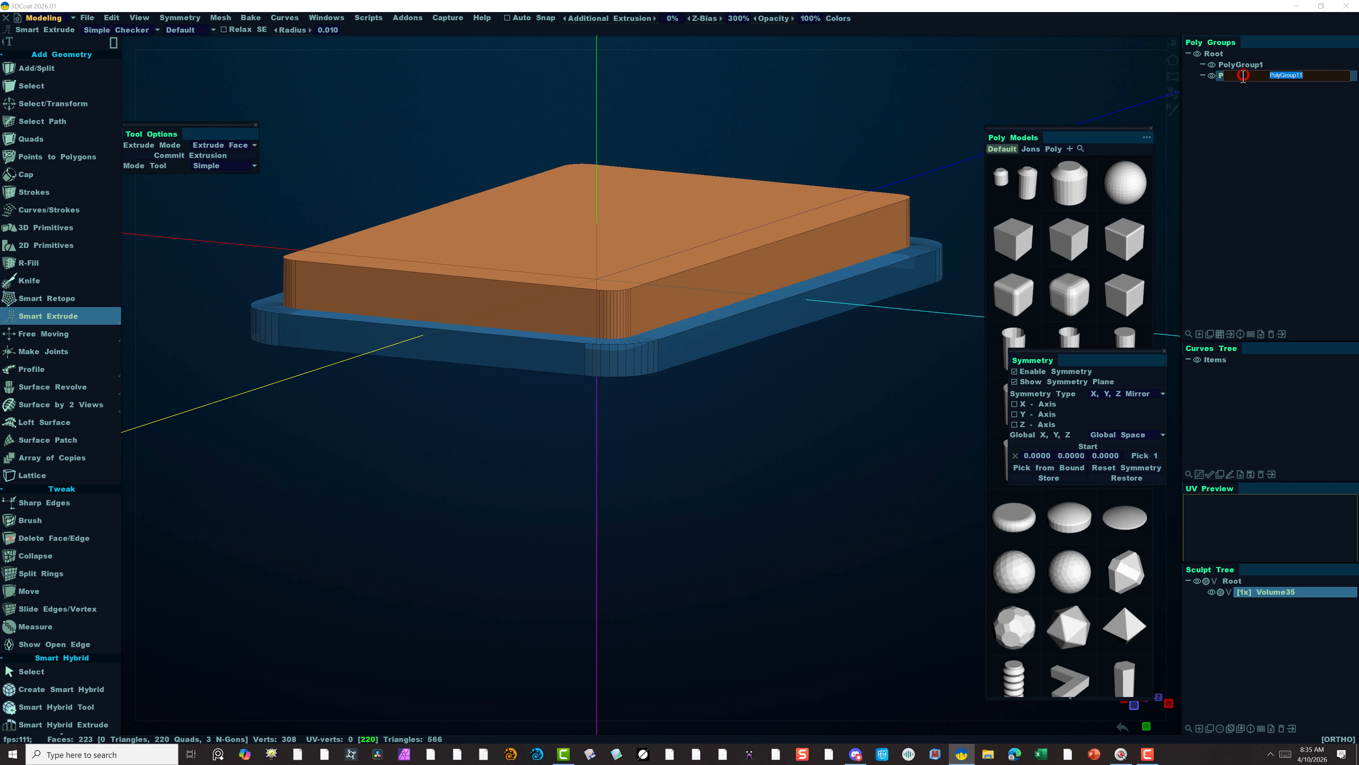
text(LIGHT)
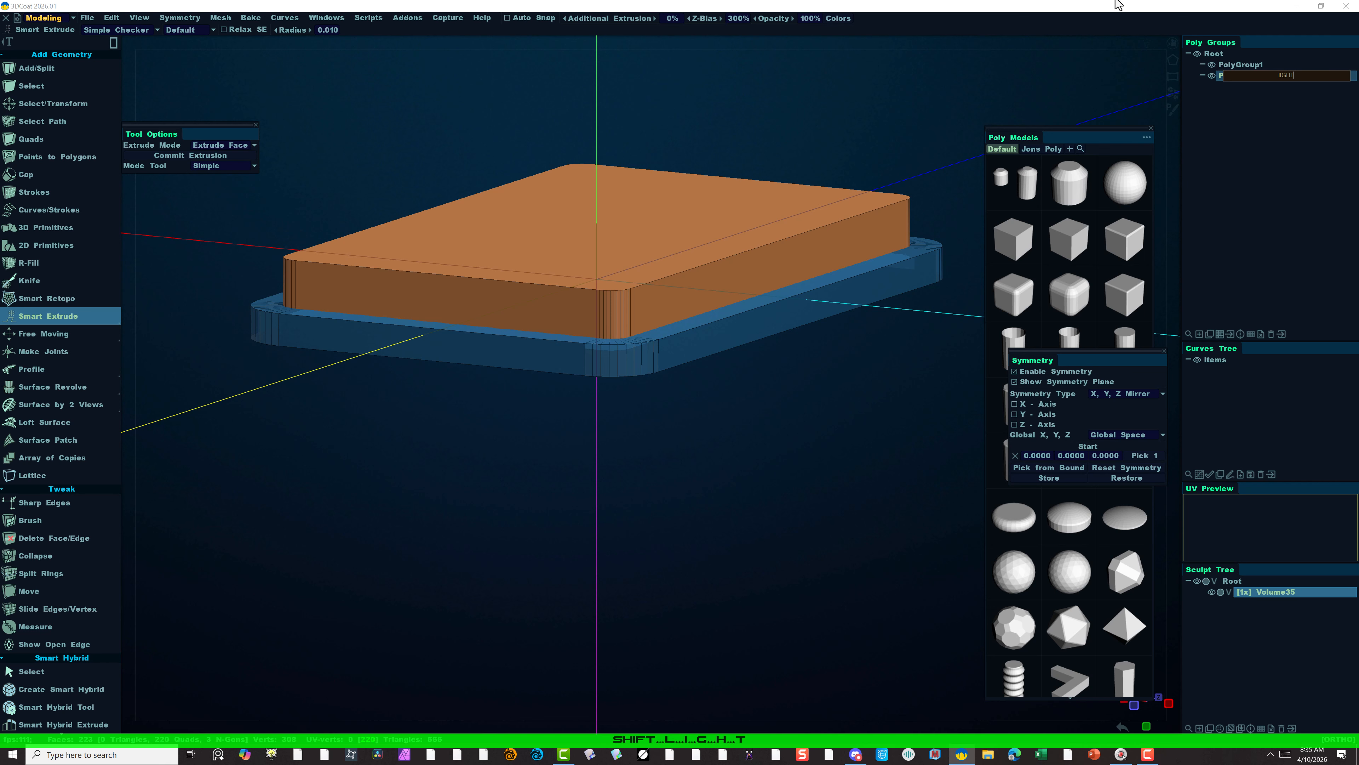
key(BackSpace)
key(BackSpace)
key(BackSpace)
key(BackSpace)
key(BackSpace)
key(Caps_Lock)
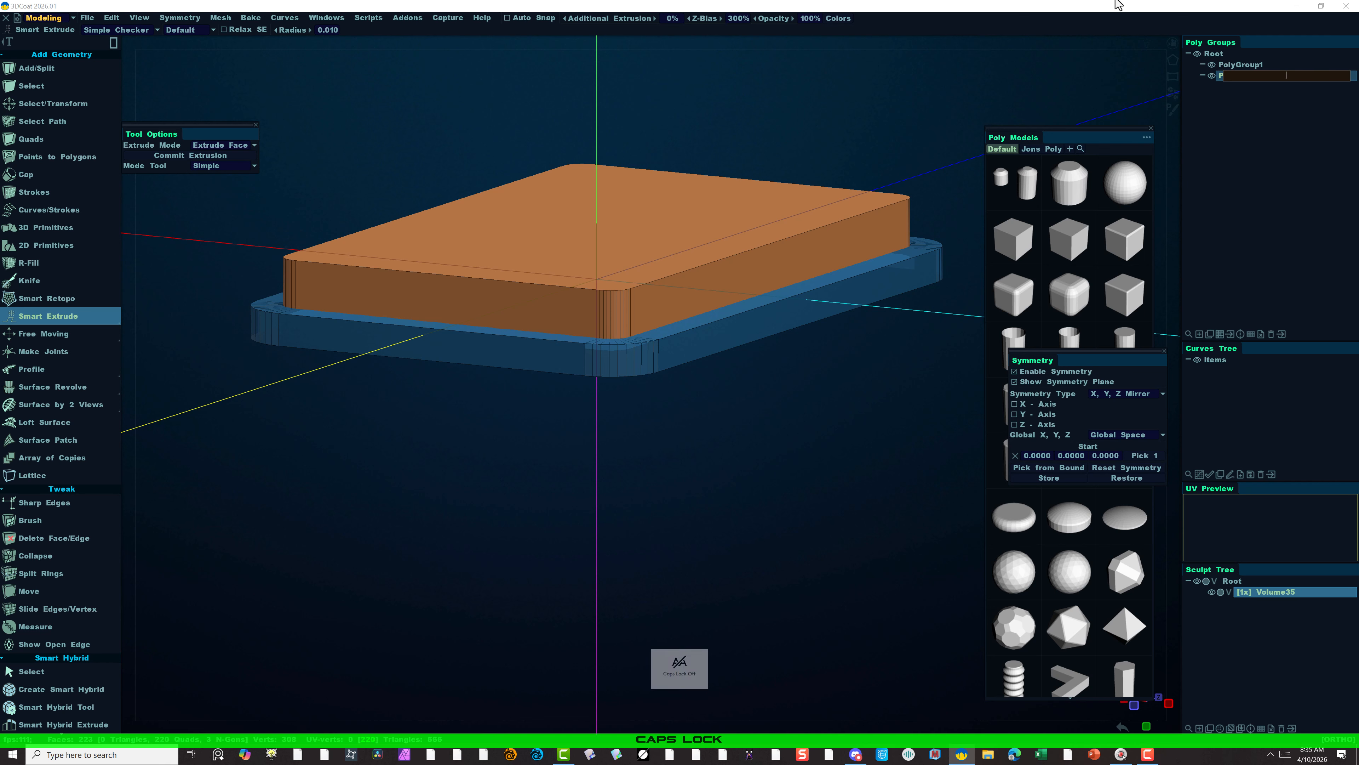
text(Light)
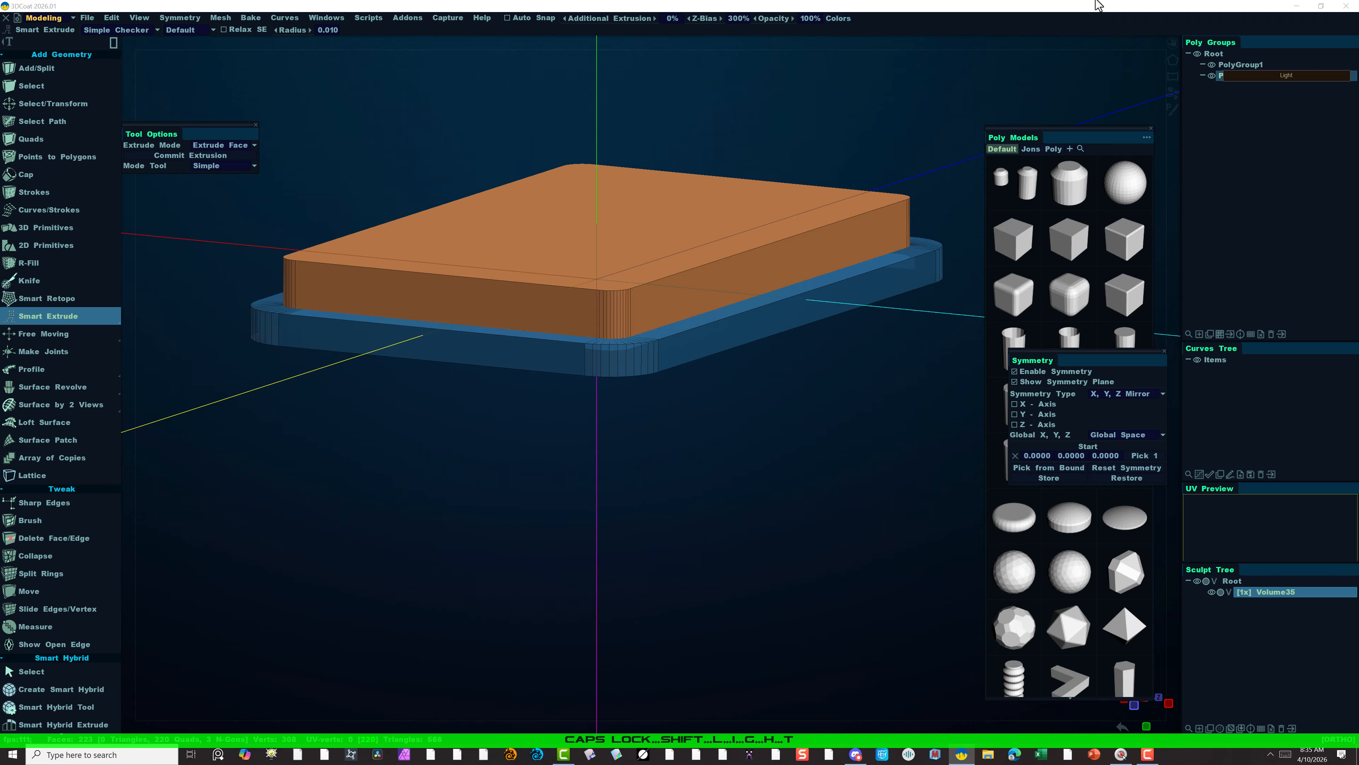
Rename the original tray's poly group PolyGroup1 as Light Frame.
click(1228, 65)
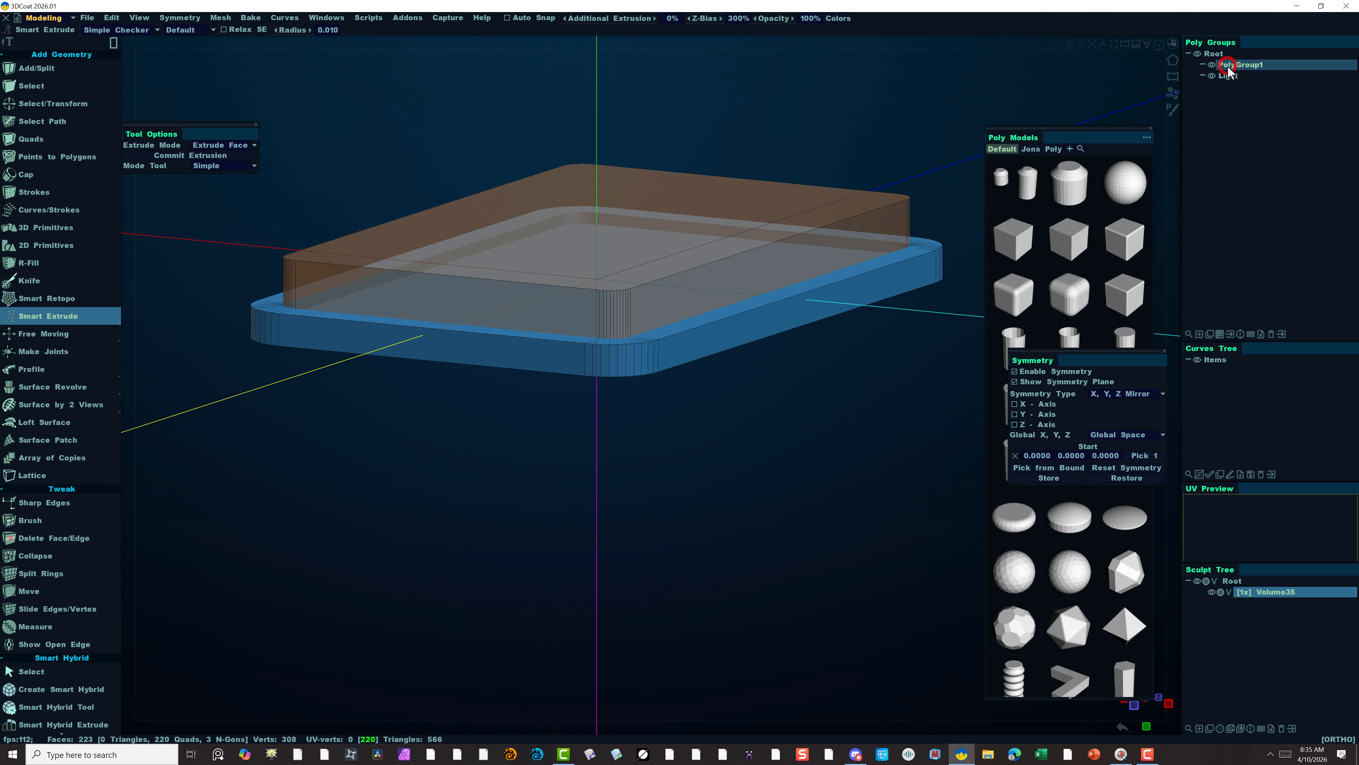
double_click(1227, 64)
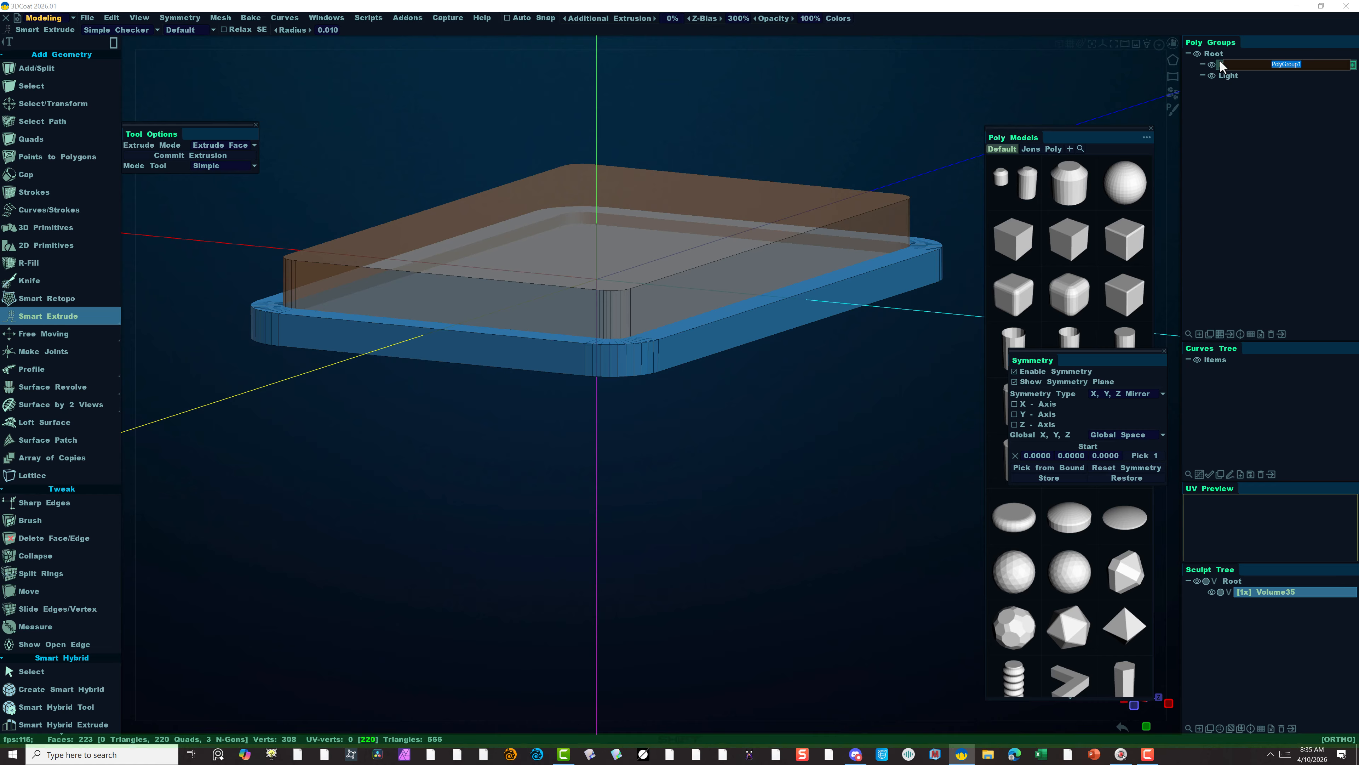
text(Light Frame)
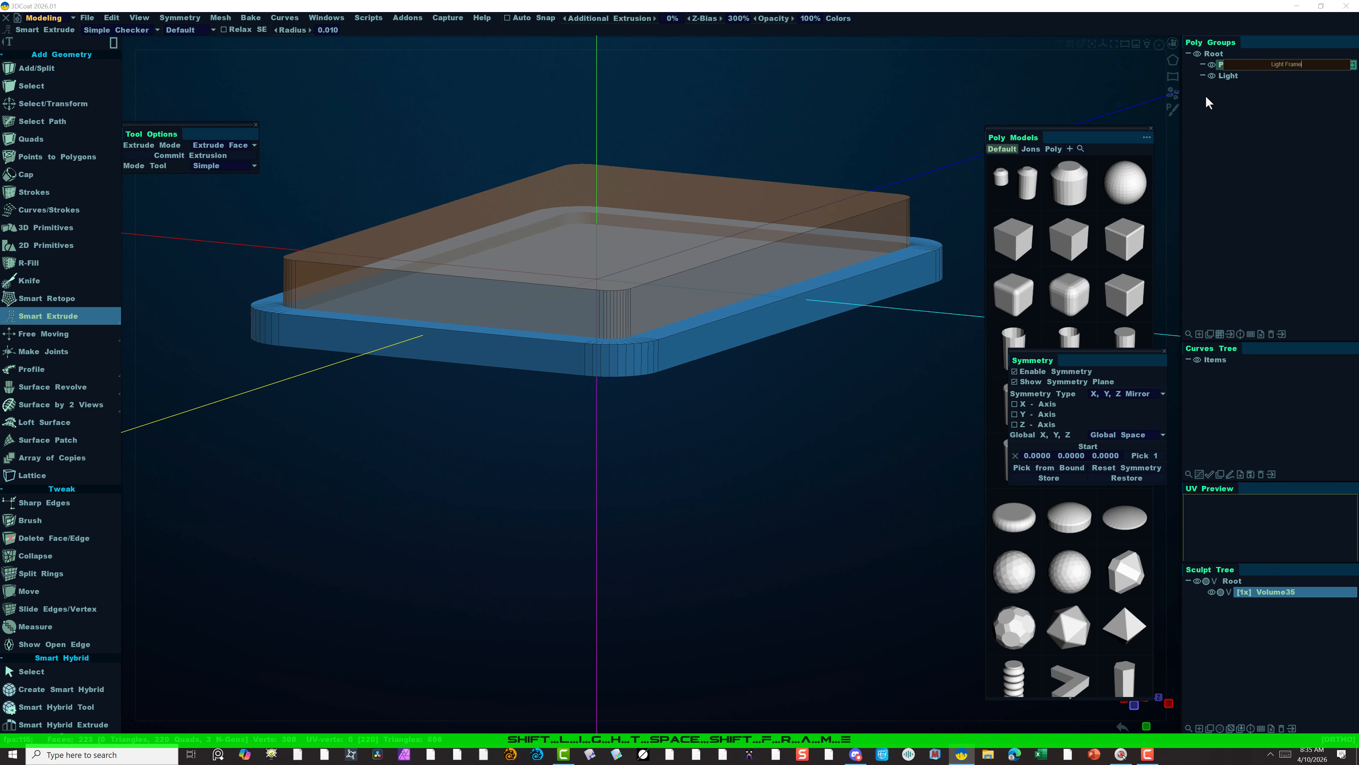
key(Return)
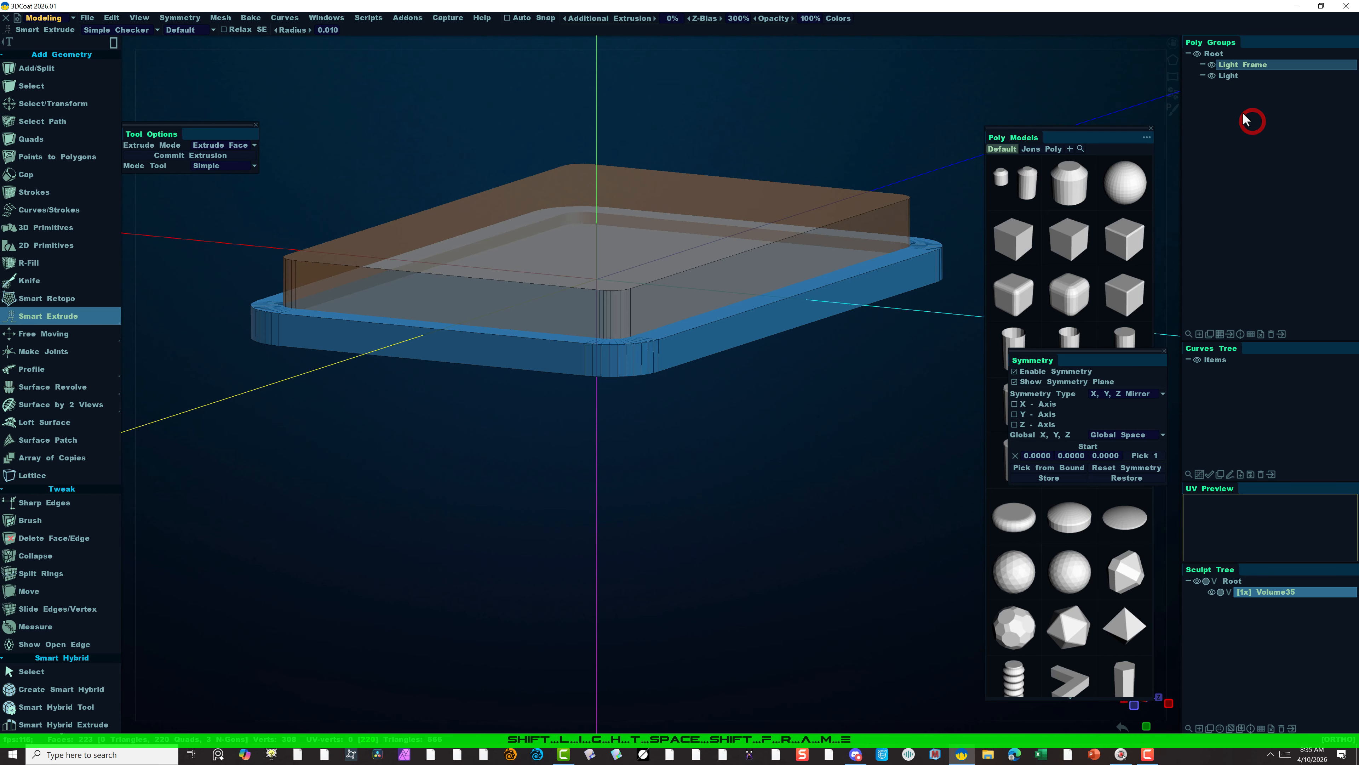
Make the Light group active, select its top face with Select/Transform and convert the selection to its border edges.
click(1240, 79)
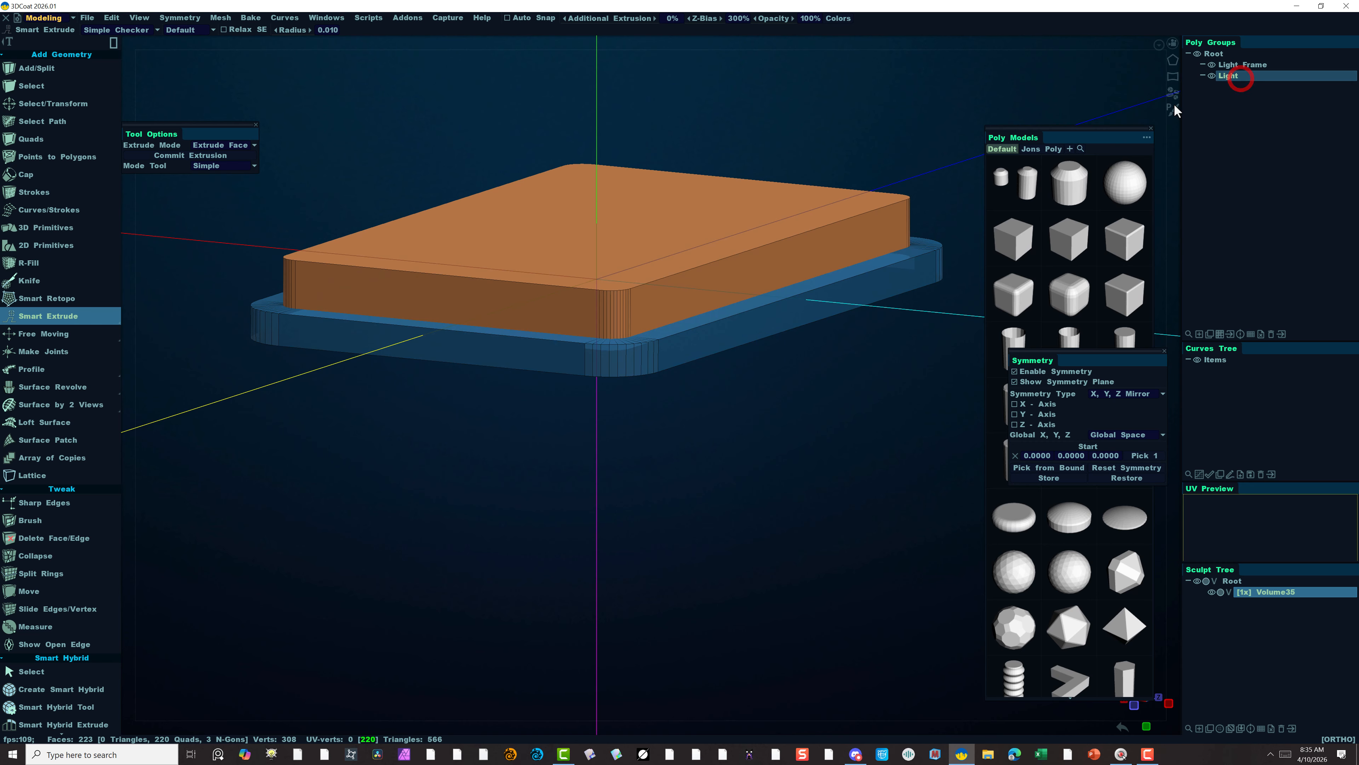
click(33, 102)
drag(597, 132, 555, 147)
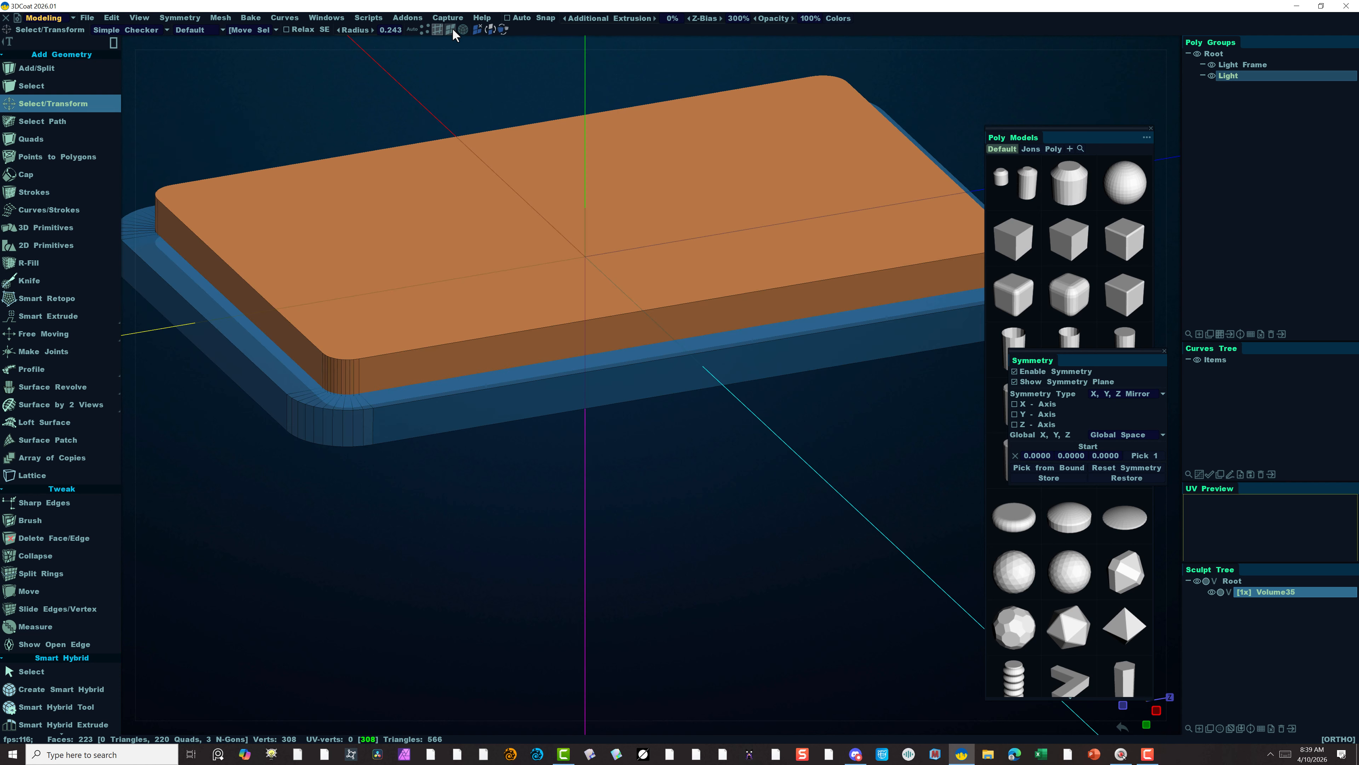
click(451, 29)
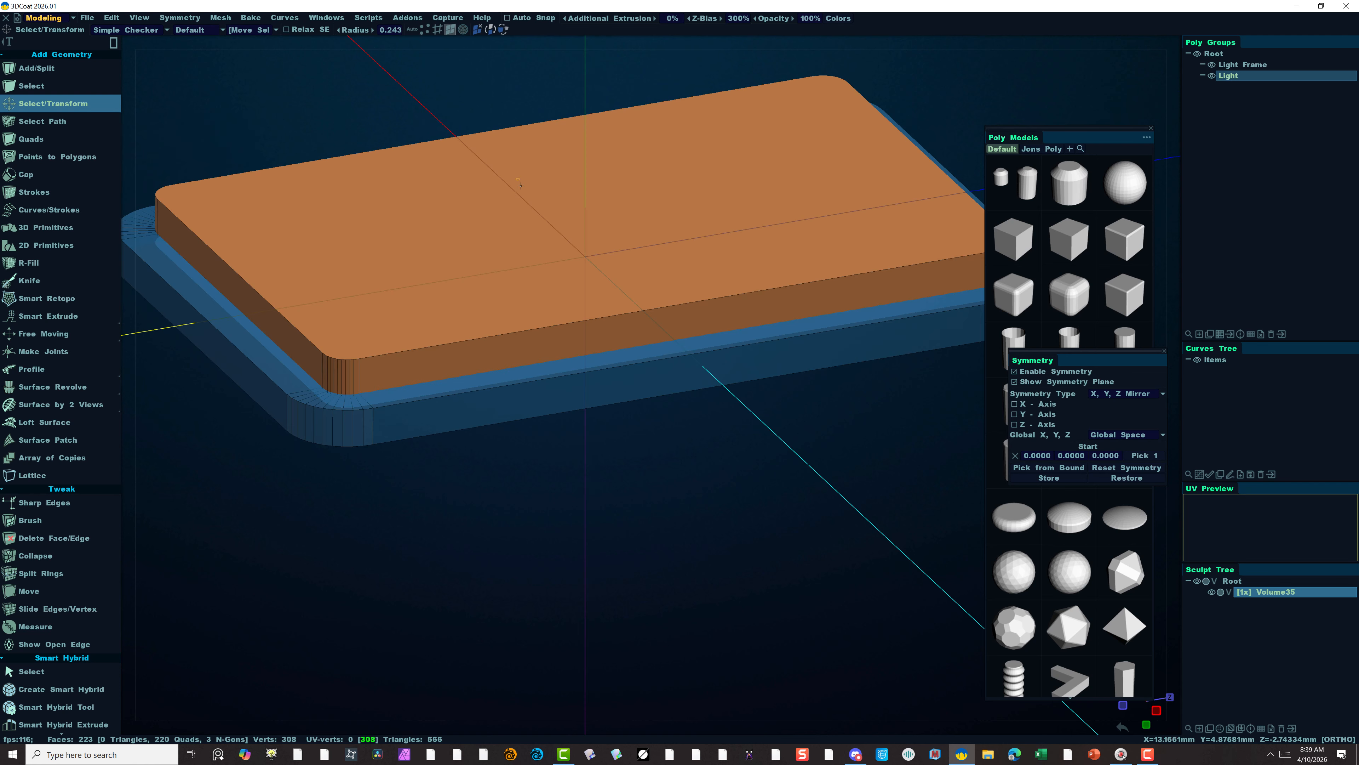
click(528, 237)
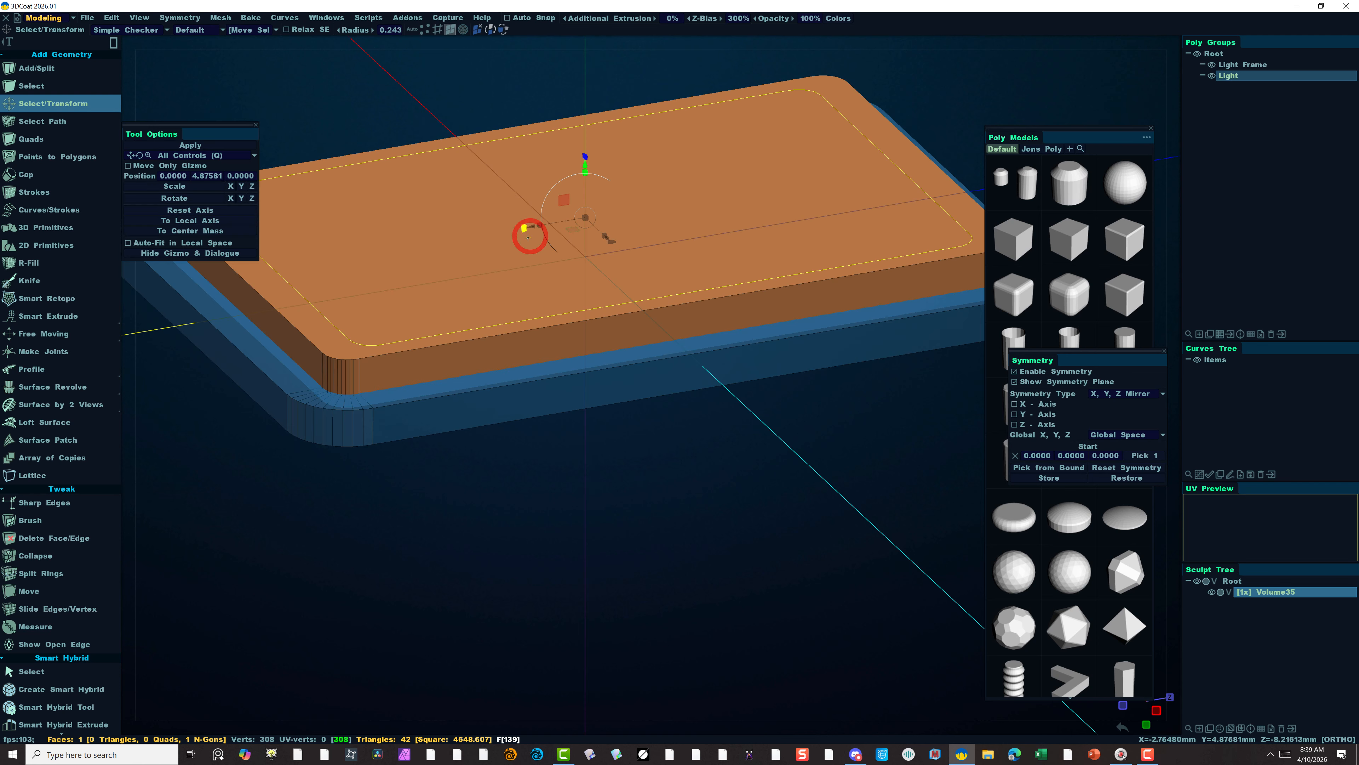
click(436, 30)
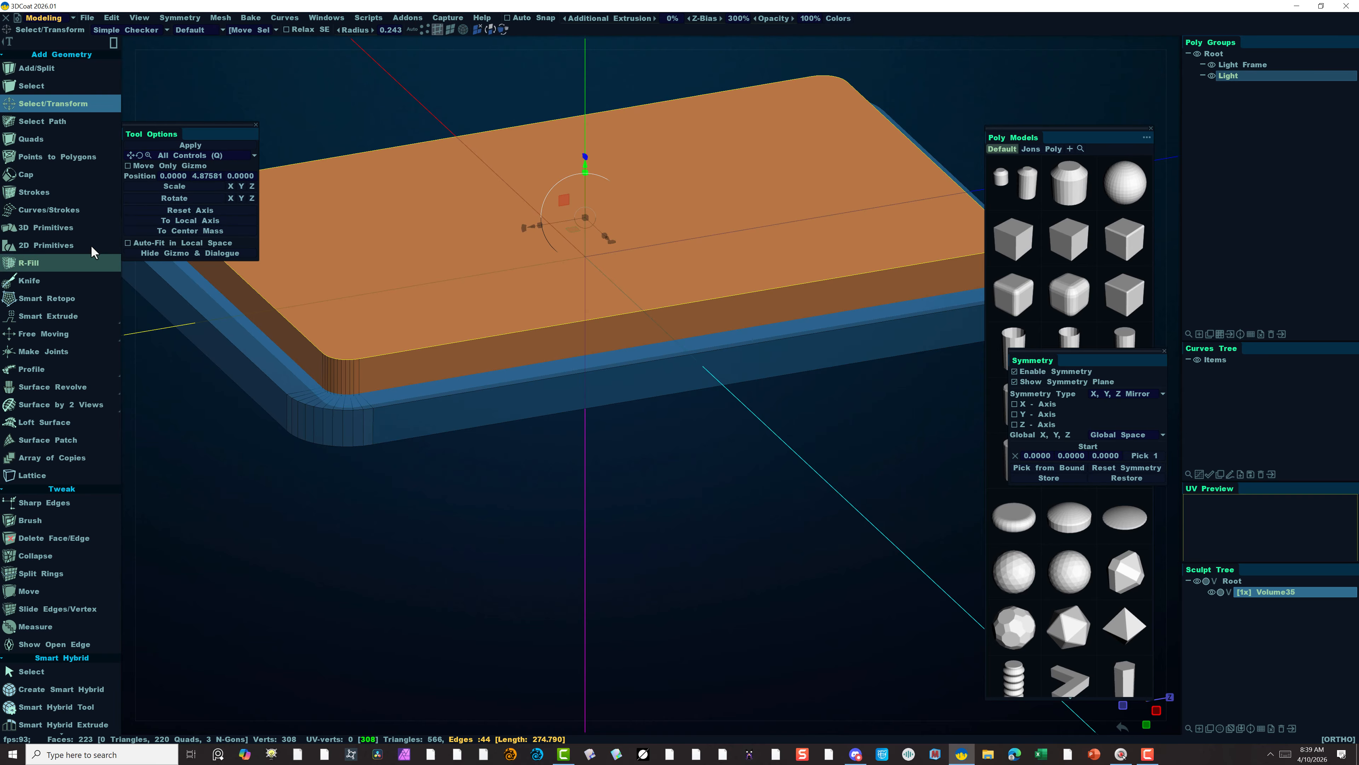
Bevel the Light block's top border edges with size 2.57 and 8 segments, and apply it.
scroll(48, 404, down, 5)
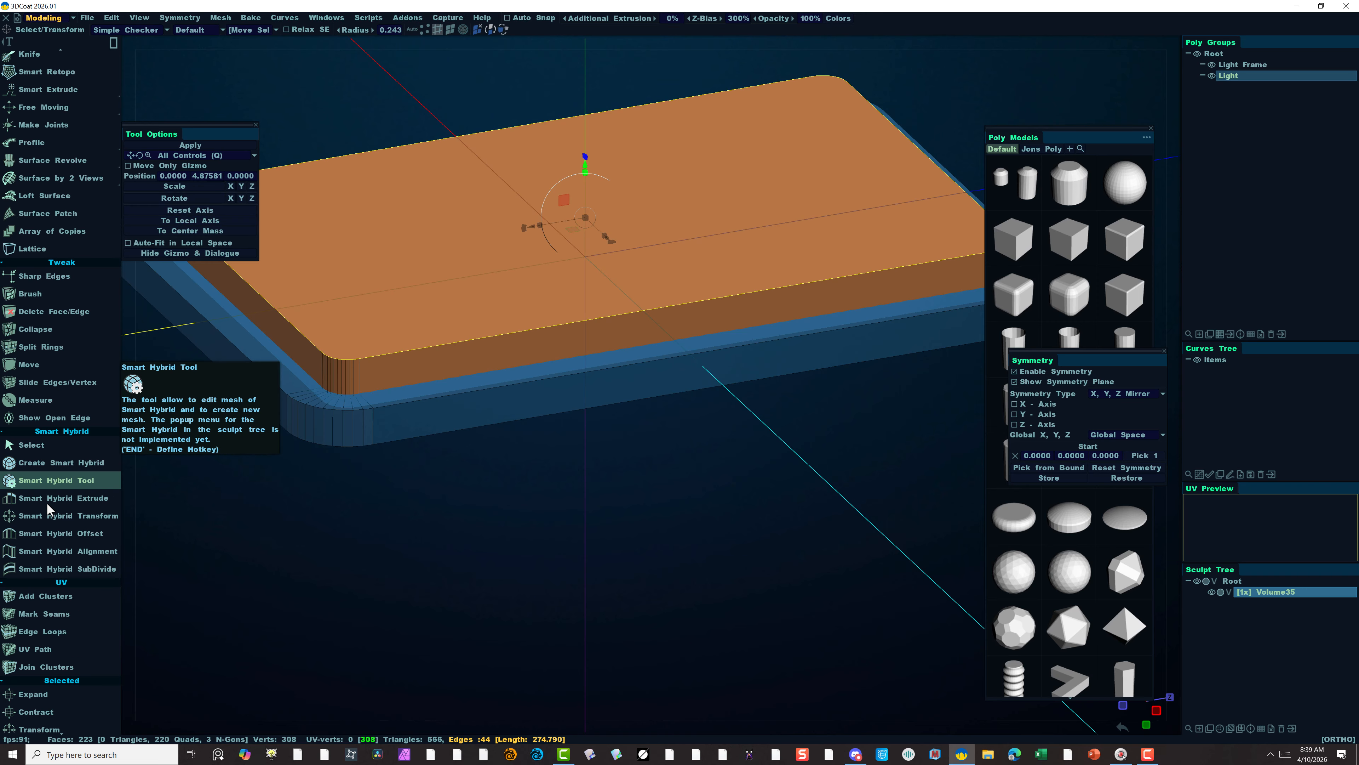
scroll(47, 503, down, 8)
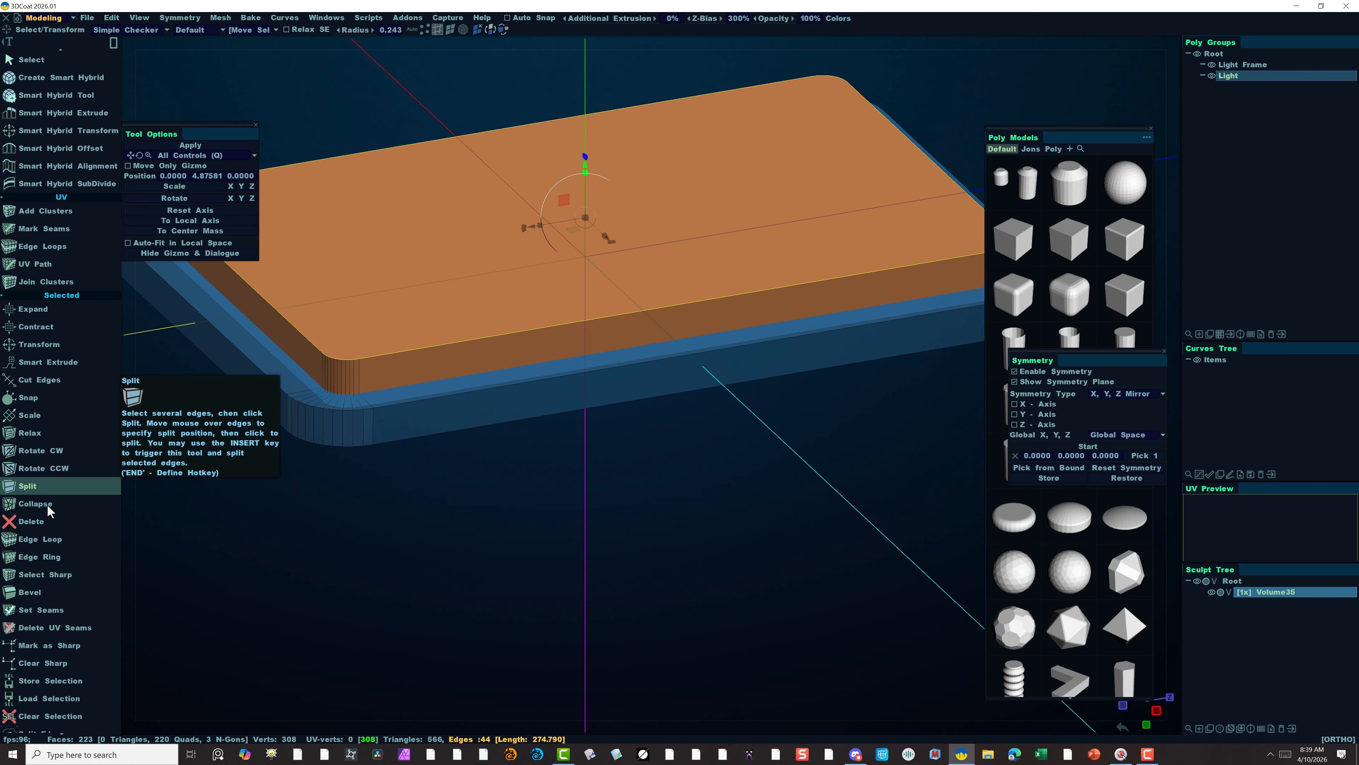
click(59, 522)
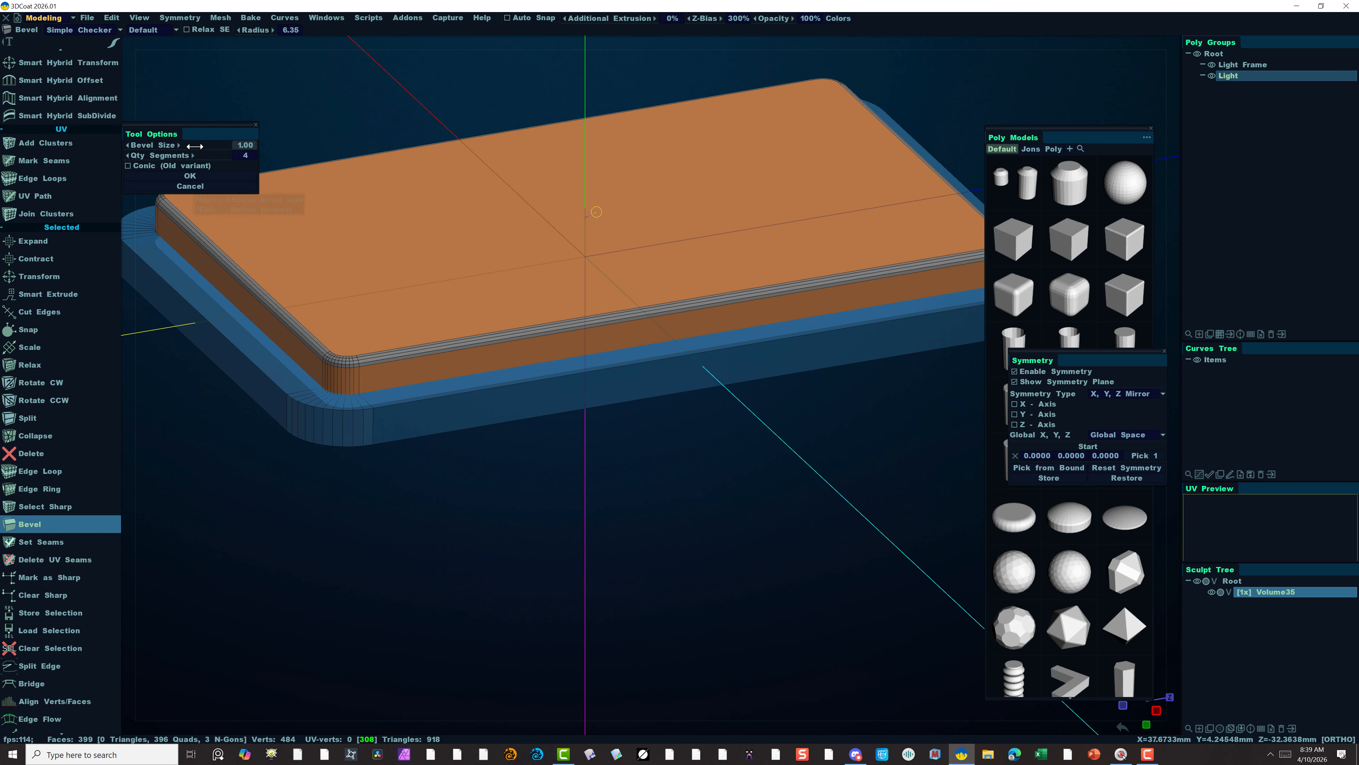
drag(194, 146, 240, 146)
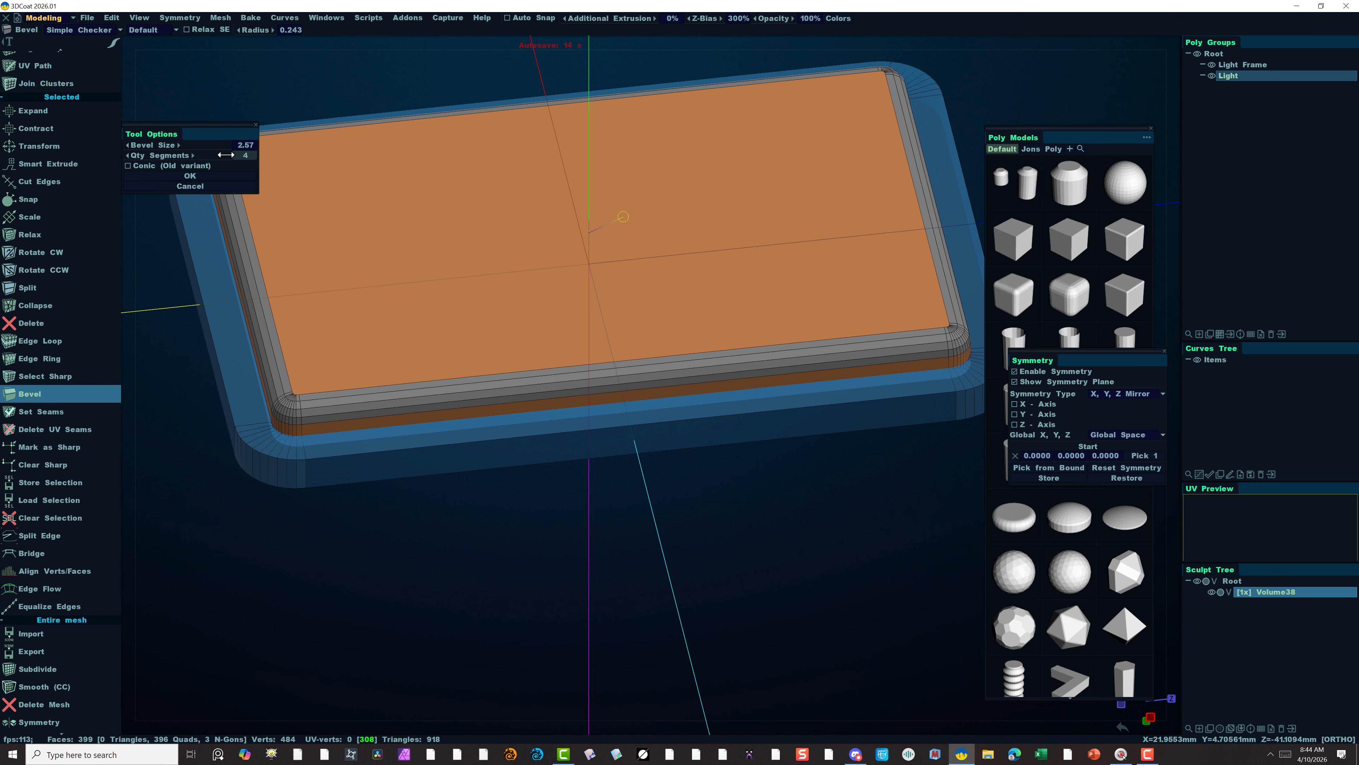
drag(225, 154, 260, 154)
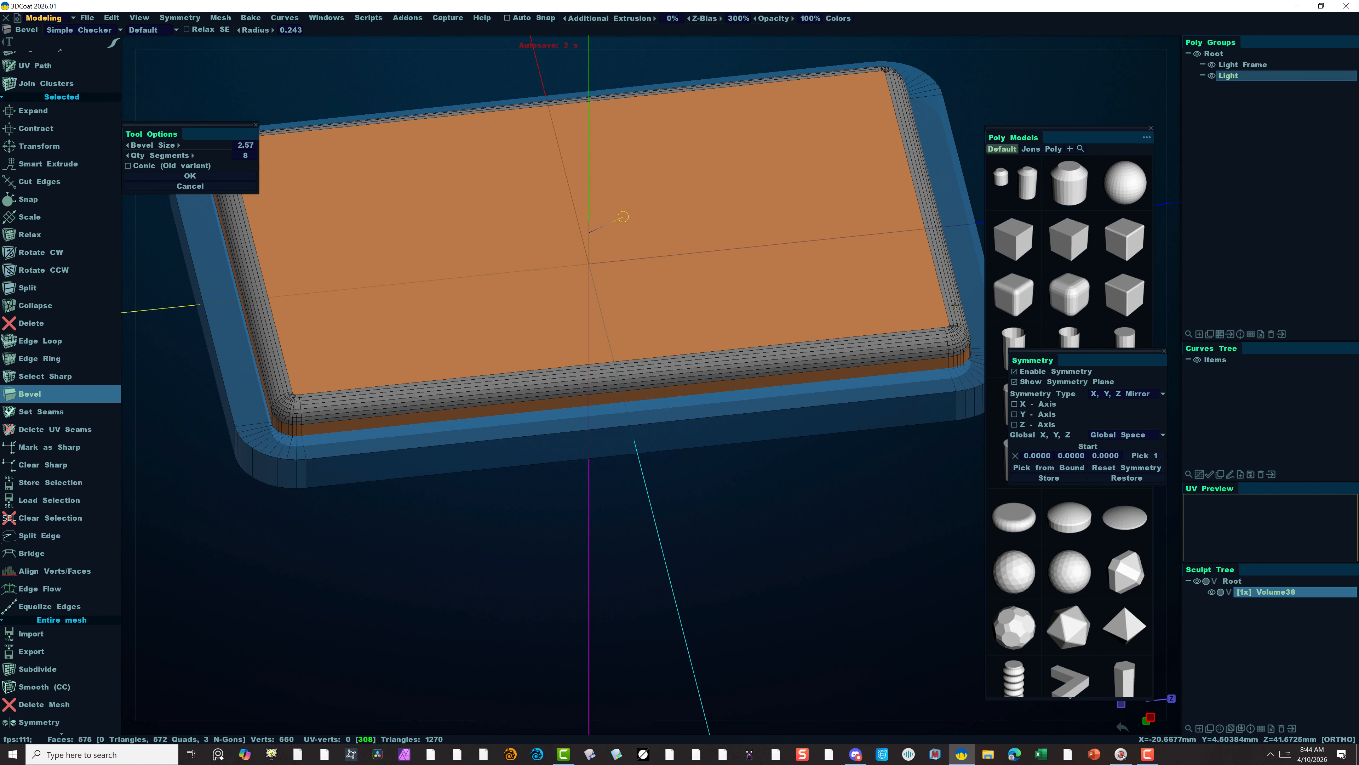
click(202, 174)
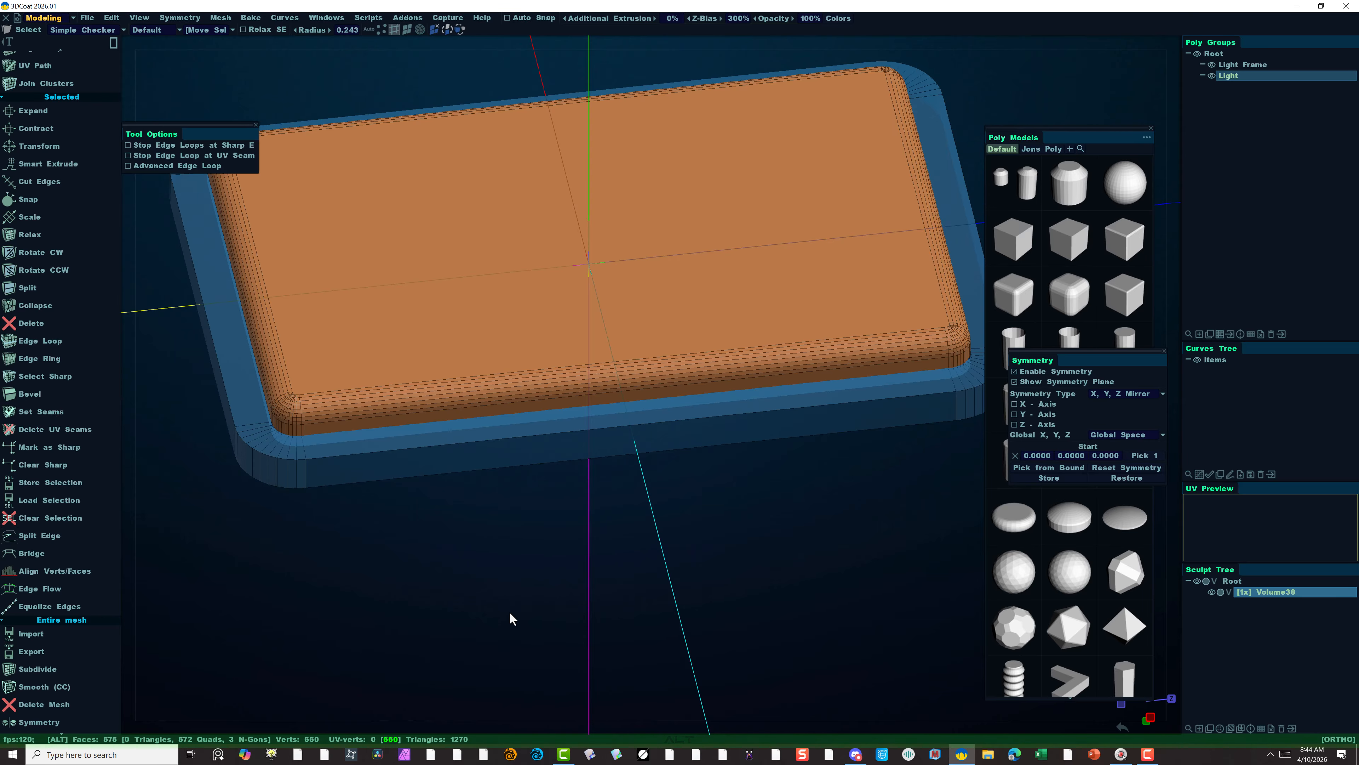
Hide the Light group and select the edge loop around the inner rim of the Light Frame recess.
alt+drag(509, 611, 605, 610)
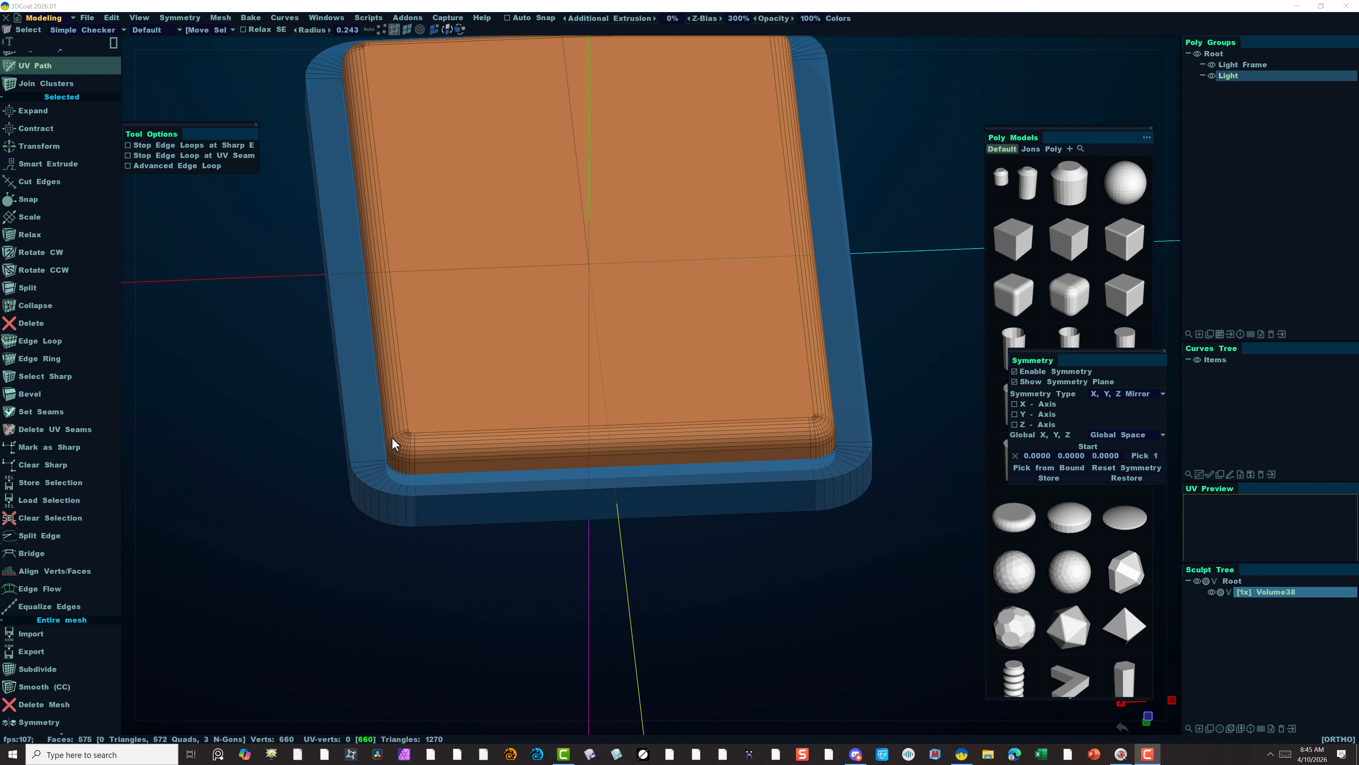
click(1212, 76)
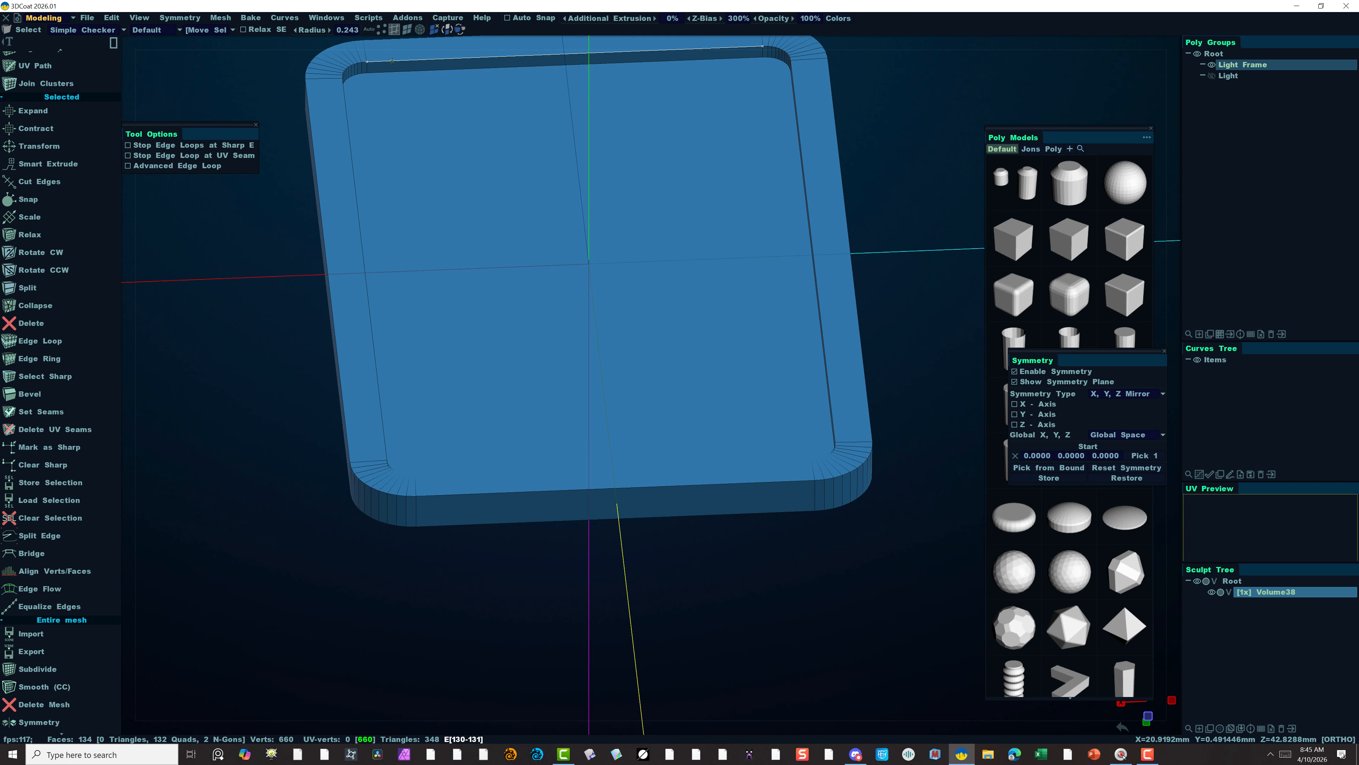
alt+click(392, 61)
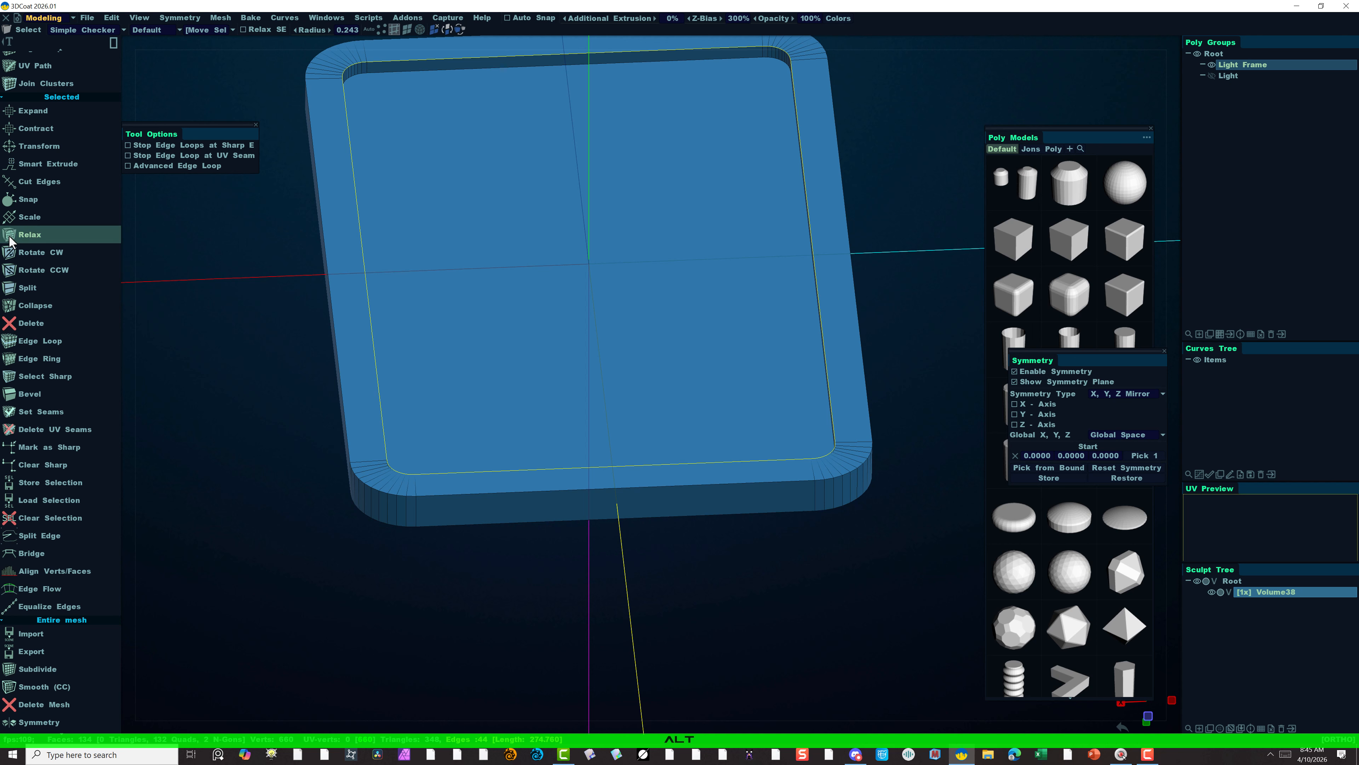
Bevel the recess's inner rim loop with size 0.906 and 1 segment, and apply it.
click(33, 393)
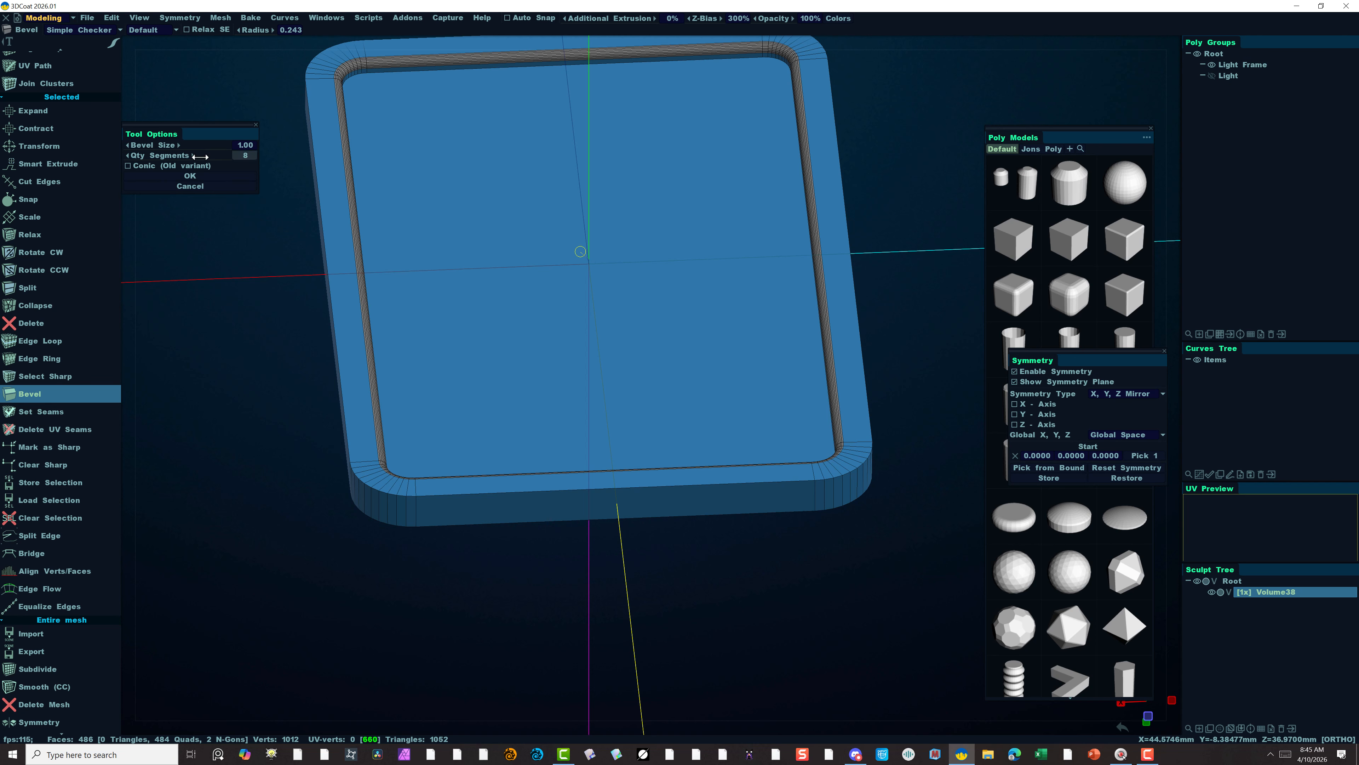
drag(186, 156, 153, 160)
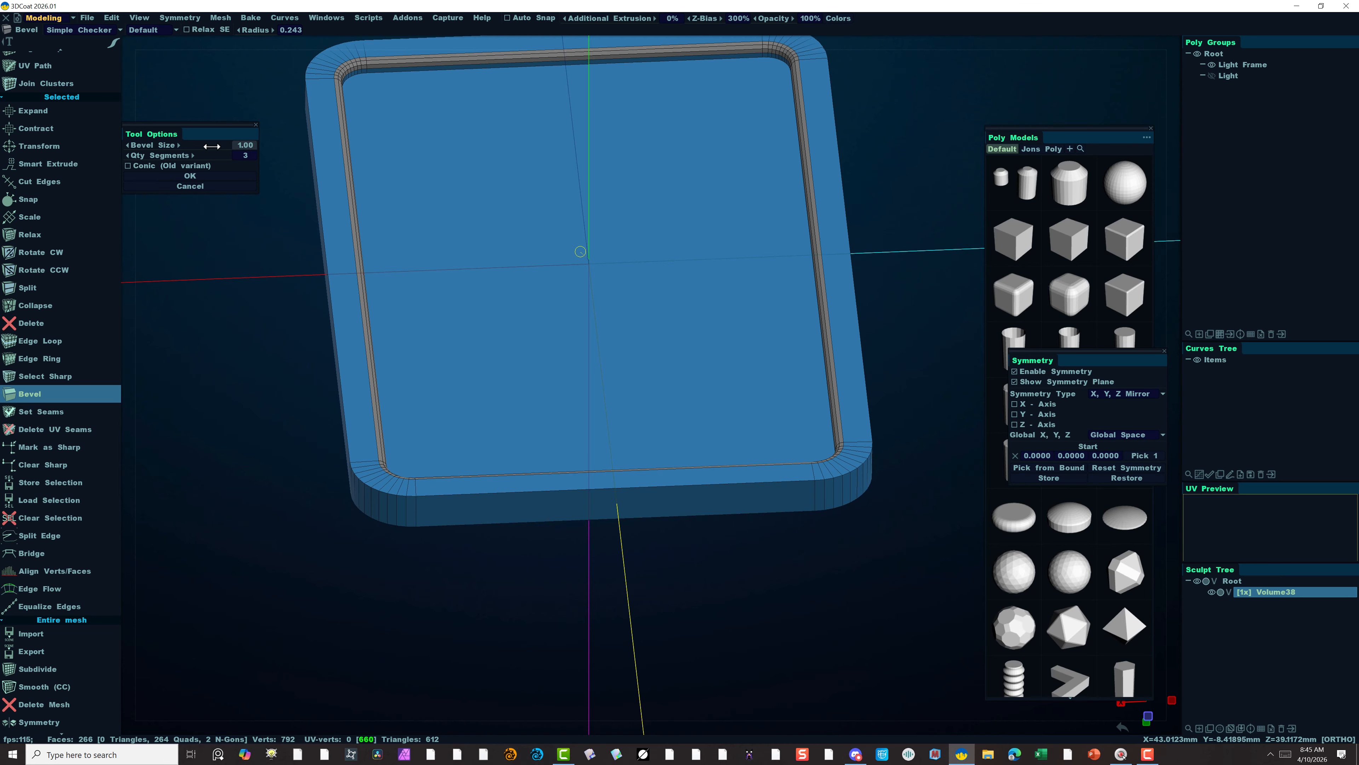
drag(214, 146, 169, 146)
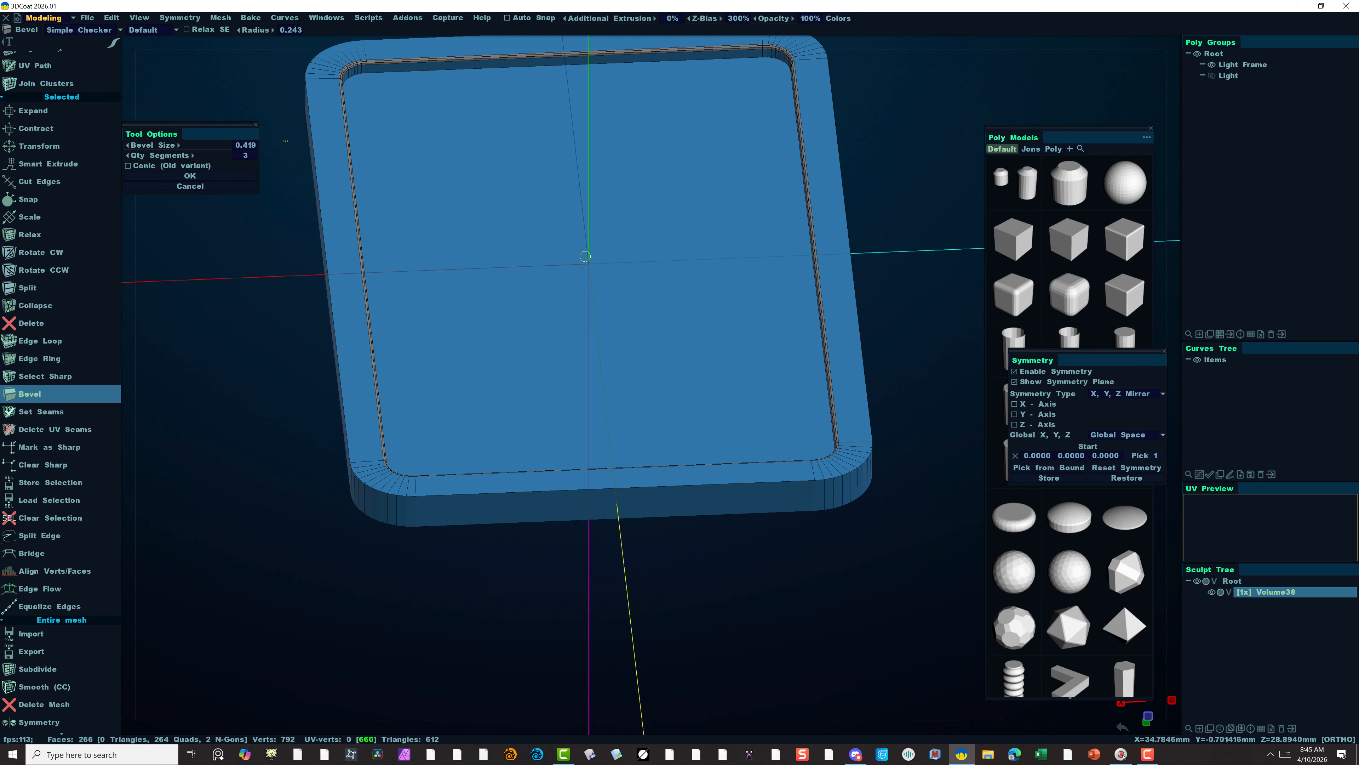
drag(215, 157, 198, 157)
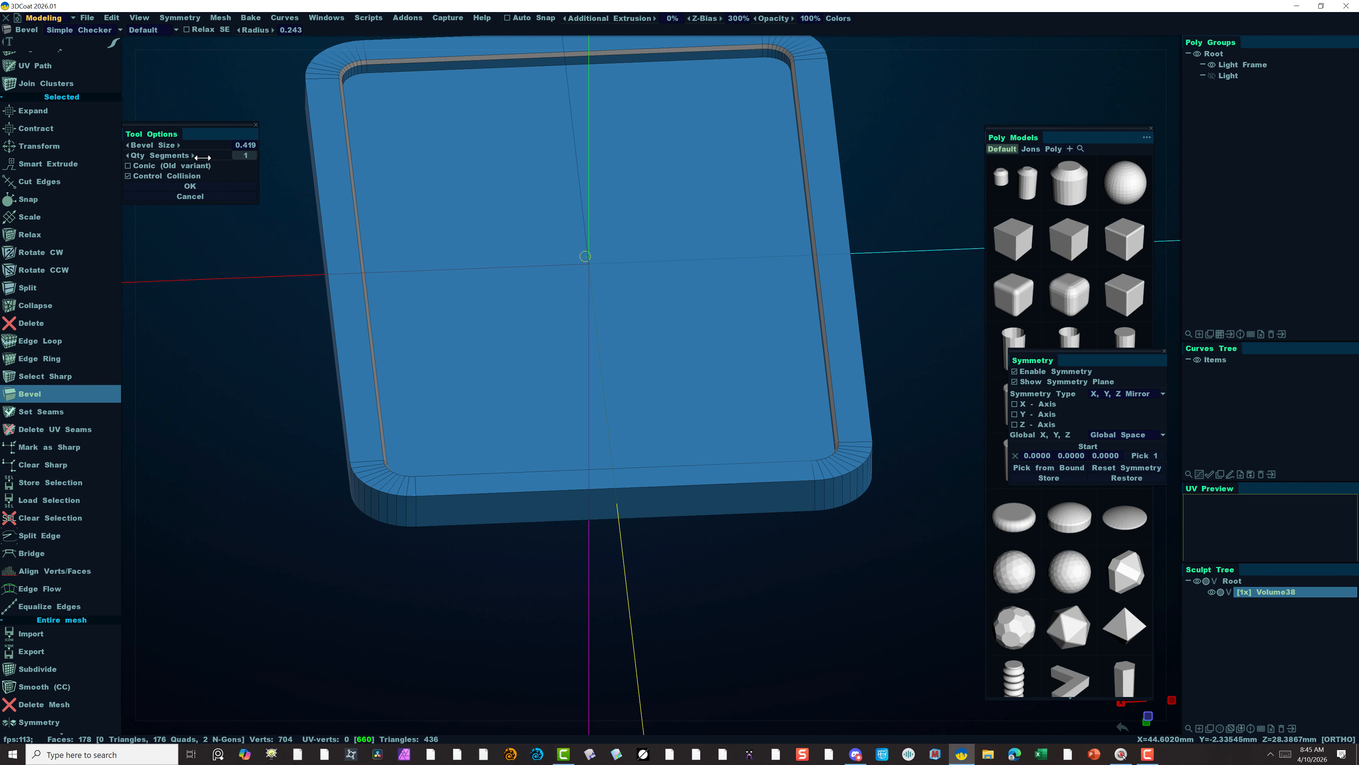
drag(203, 145, 228, 147)
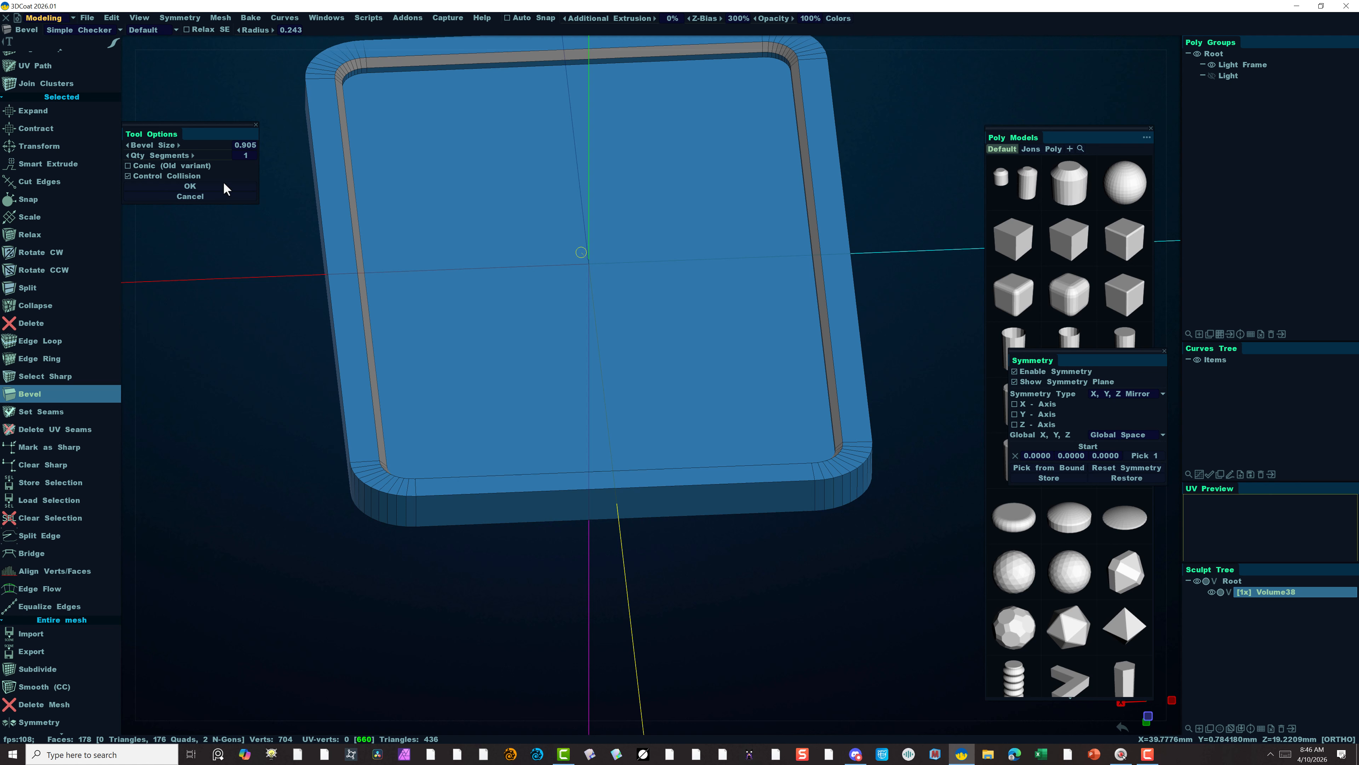
click(209, 183)
Select both edge loops bordering the new rim chamfer and bevel them with size 0.264 and 3 segments.
click(395, 54)
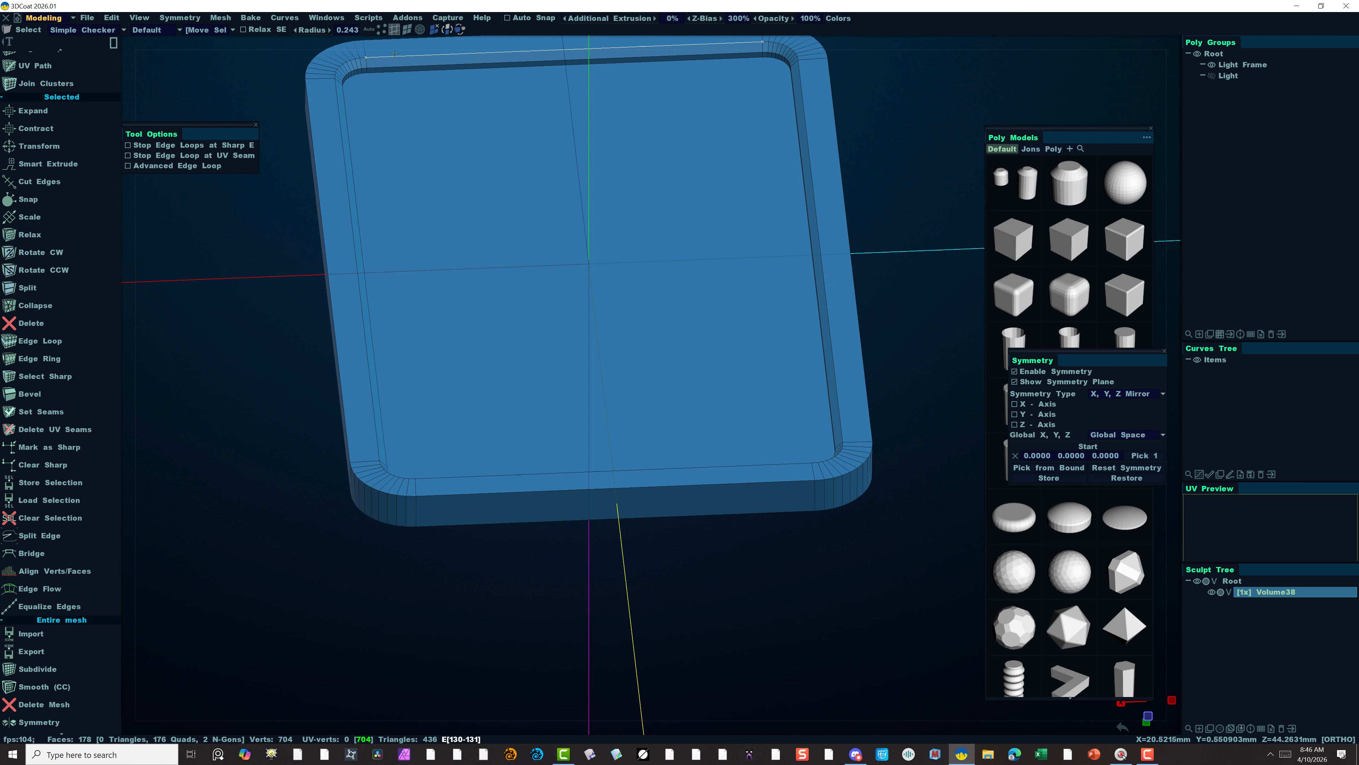
alt+drag(398, 56, 398, 147)
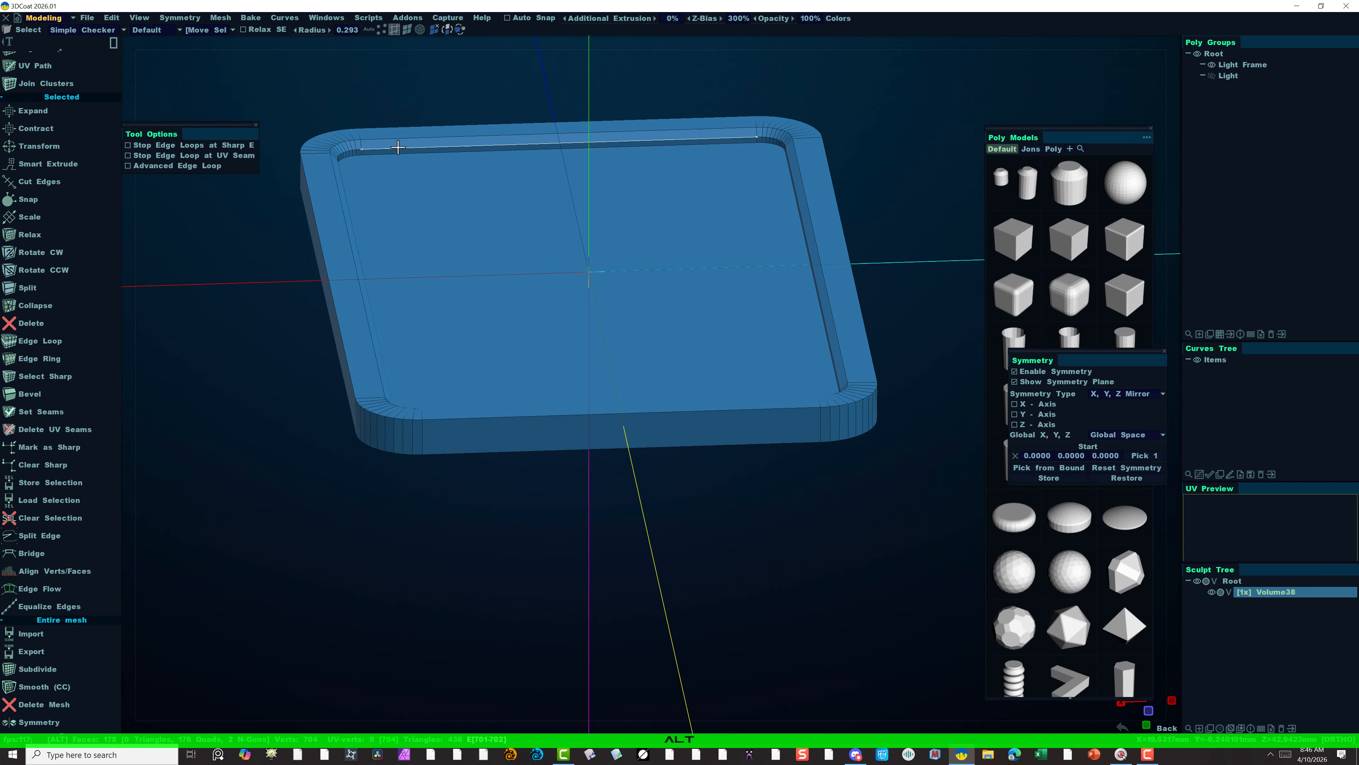
shift+click(398, 147)
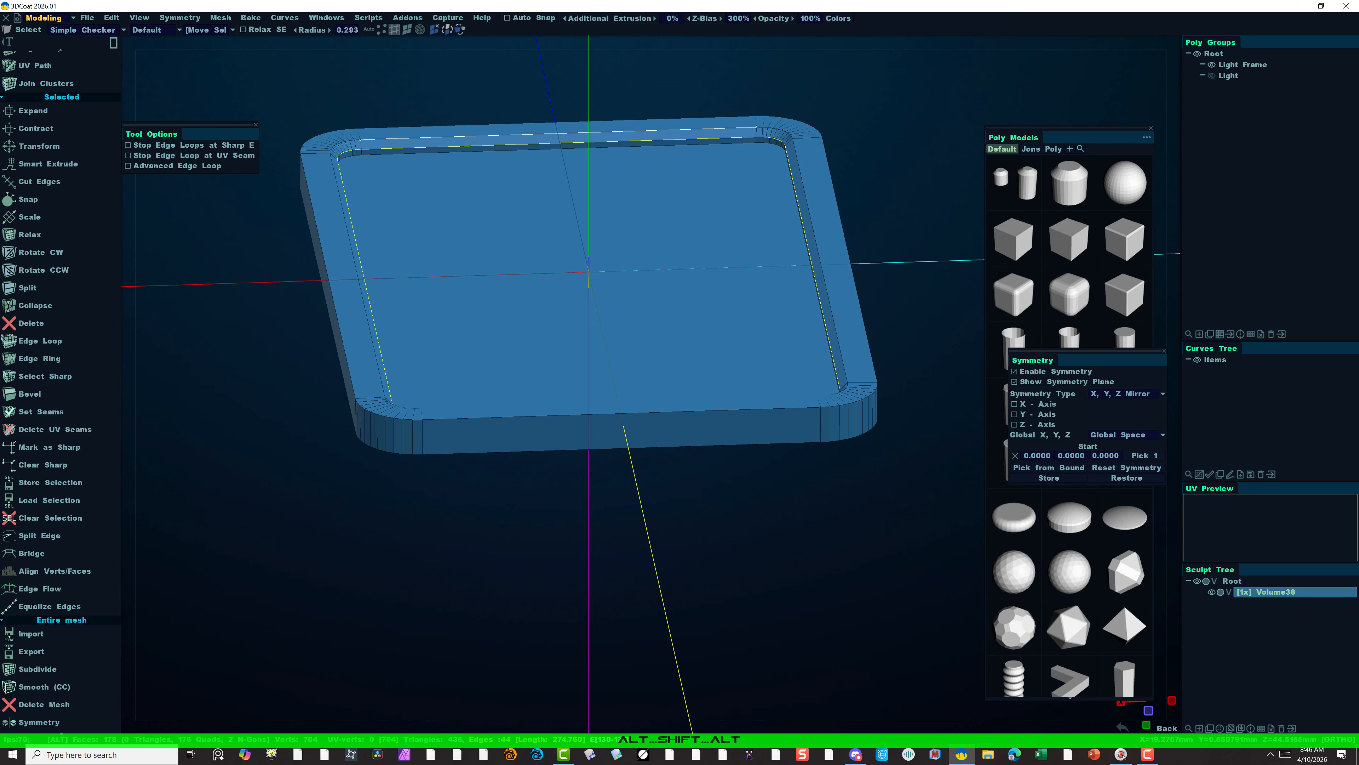
alt+click(400, 138)
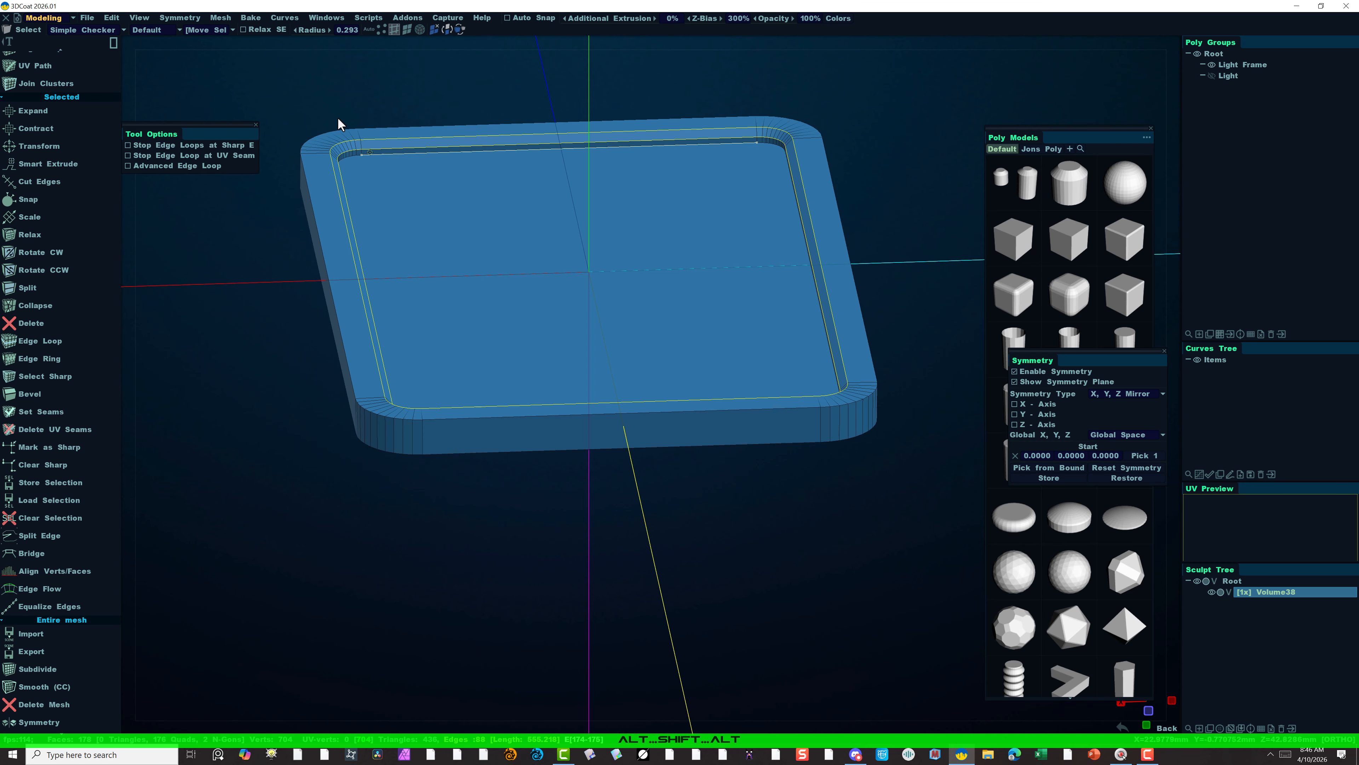
click(56, 397)
drag(184, 149, 218, 157)
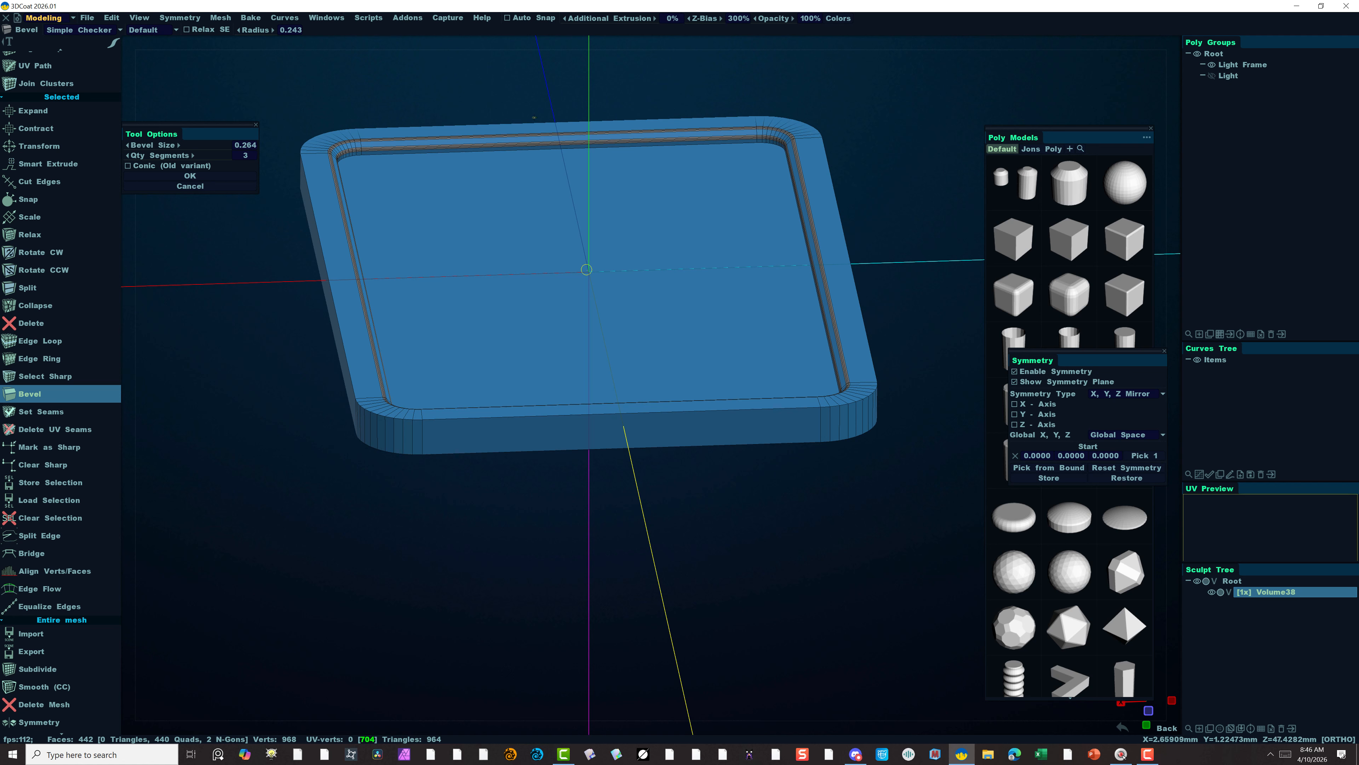
click(192, 177)
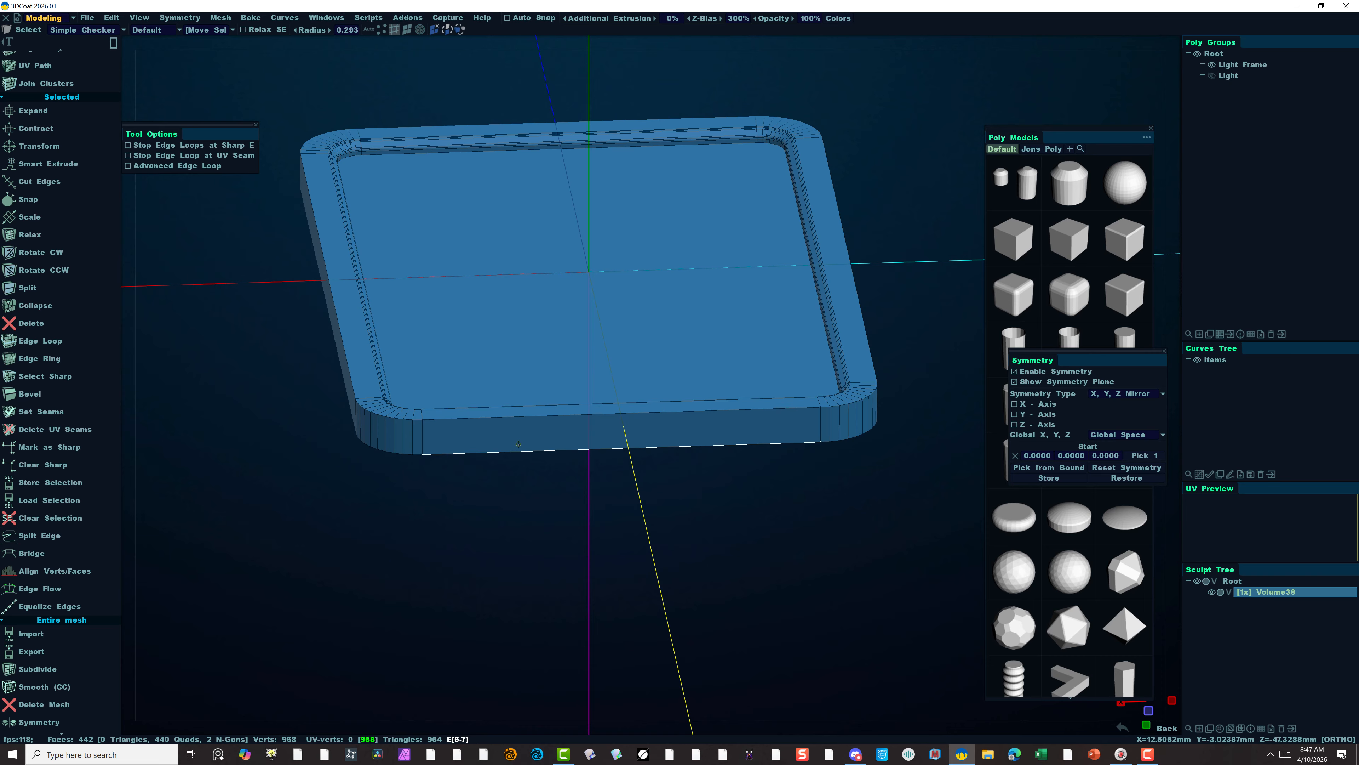
Select the Light Frame's underside face with Select/Transform and convert the selection to its border edges.
key(alt)
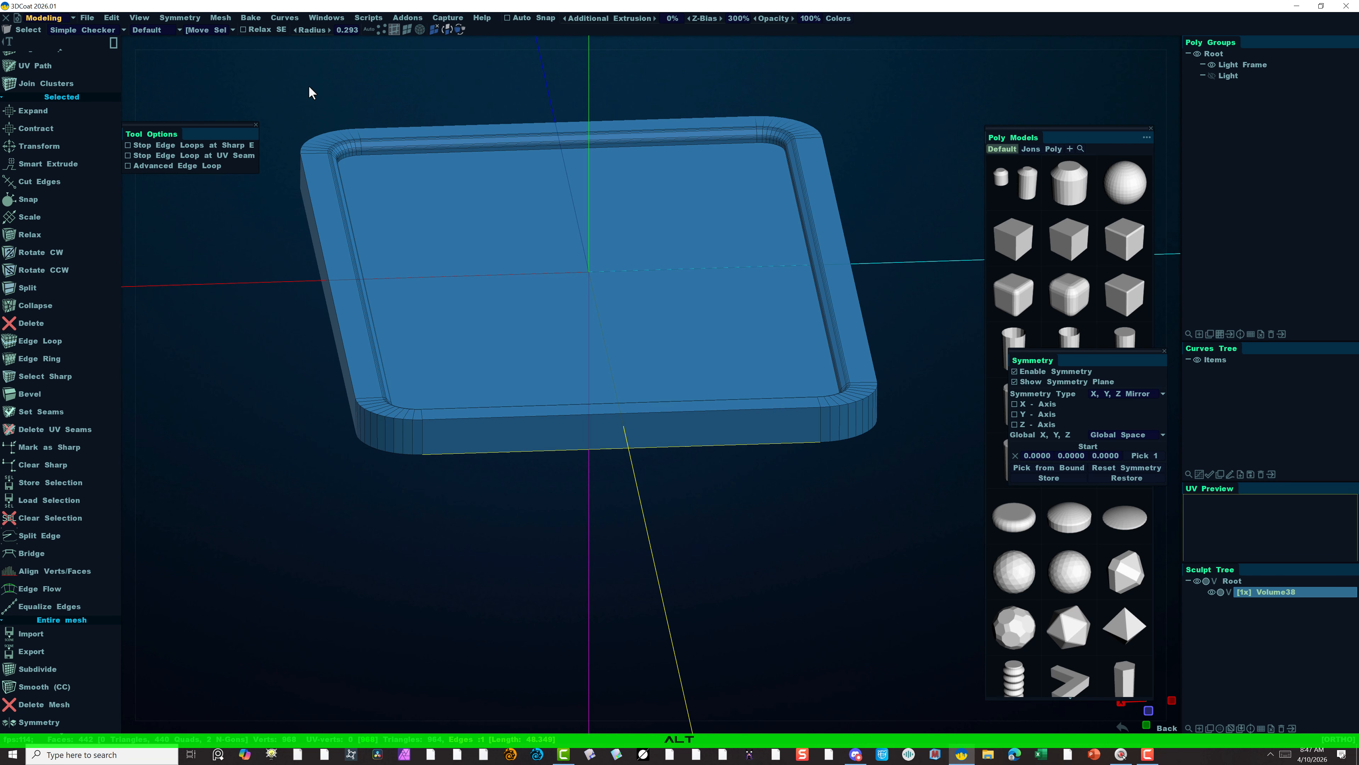
scroll(49, 96, up, 6)
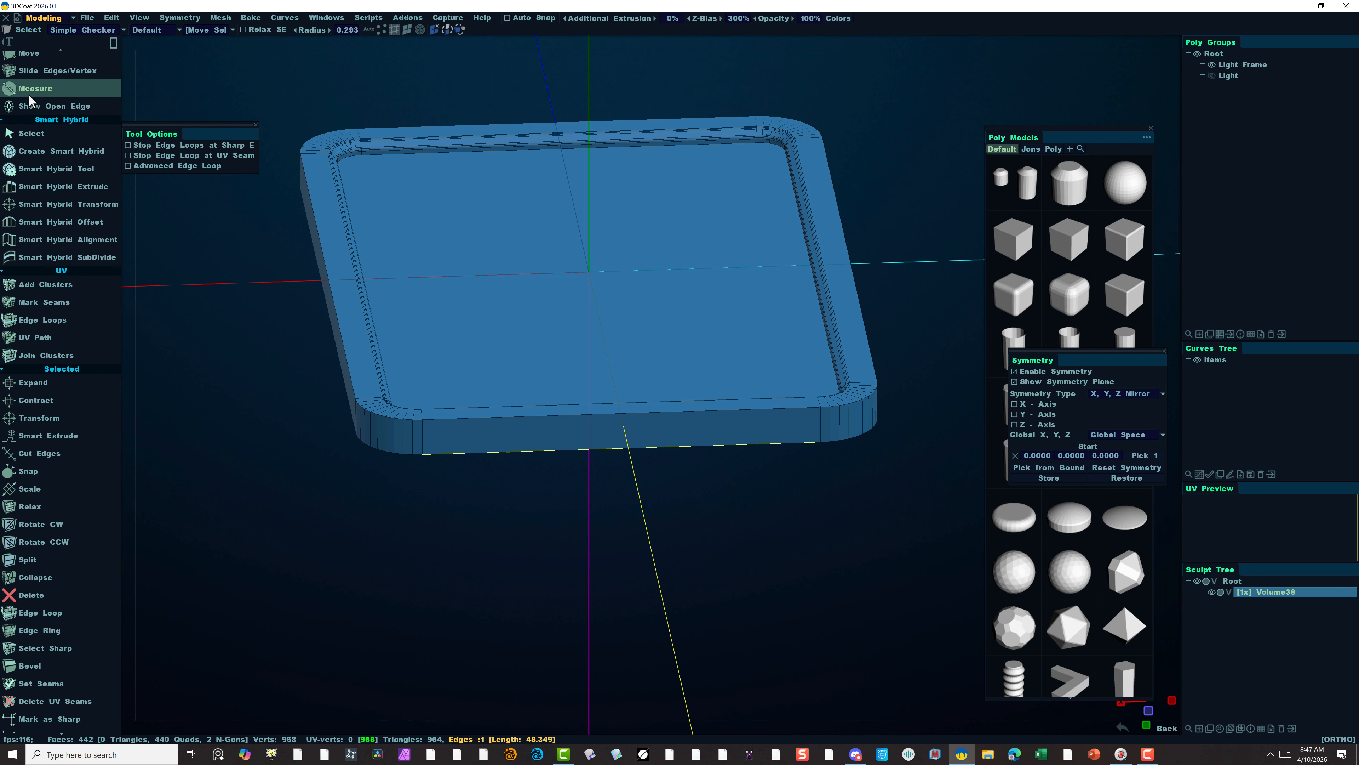
scroll(43, 118, up, 6)
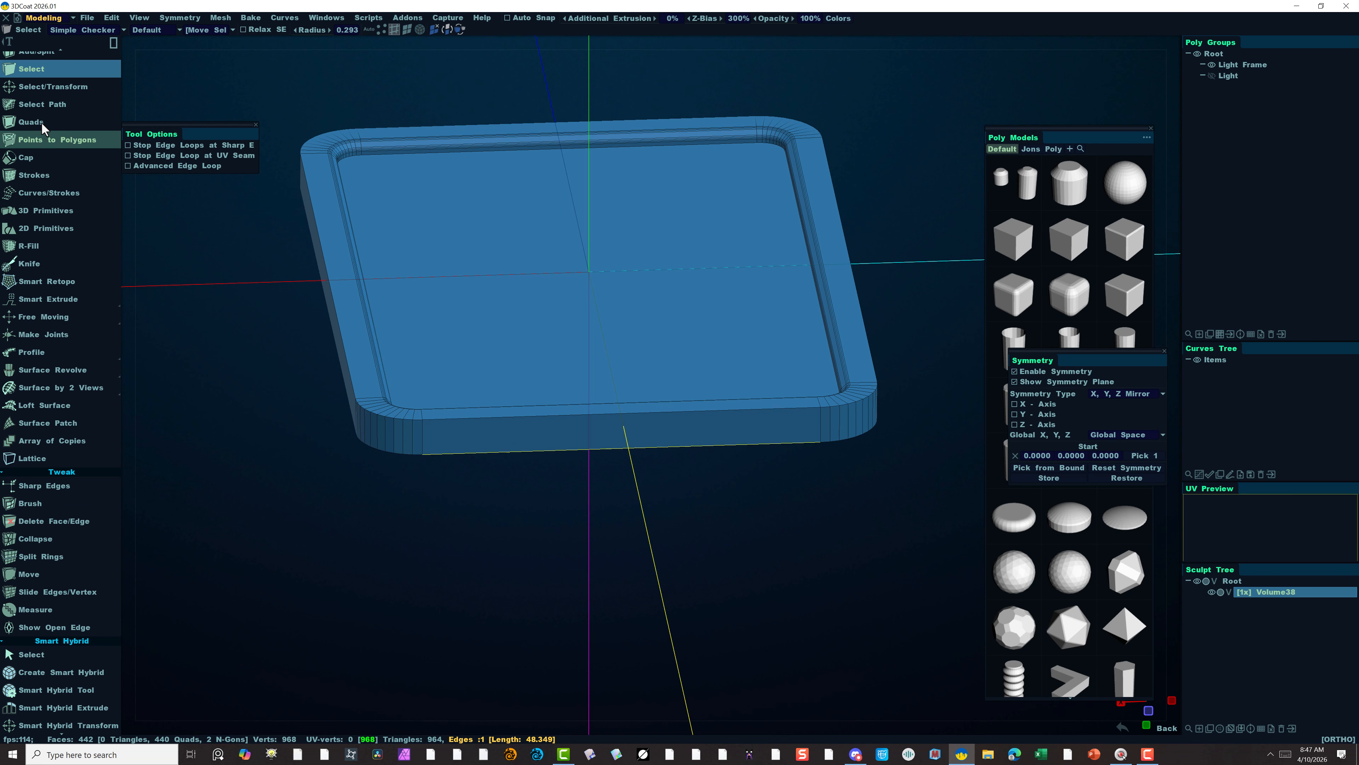
click(41, 107)
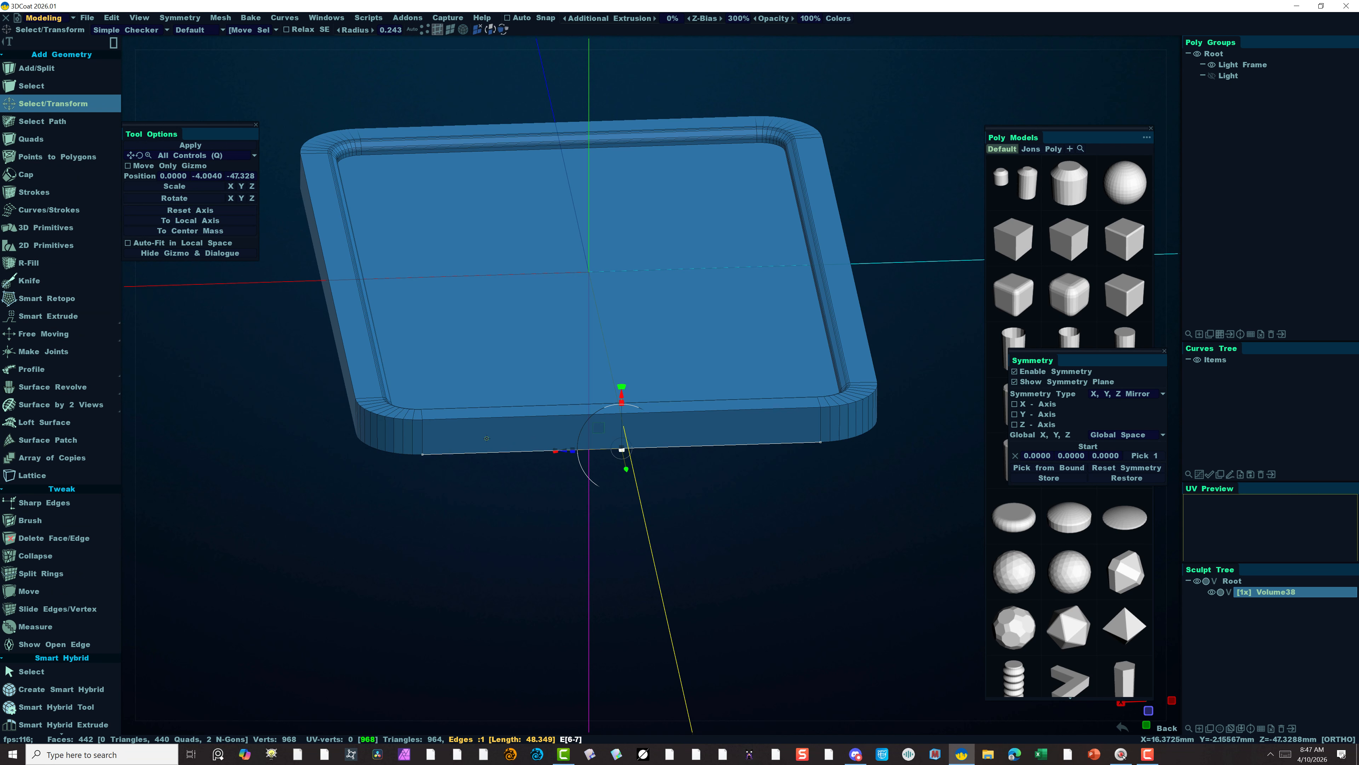
click(460, 490)
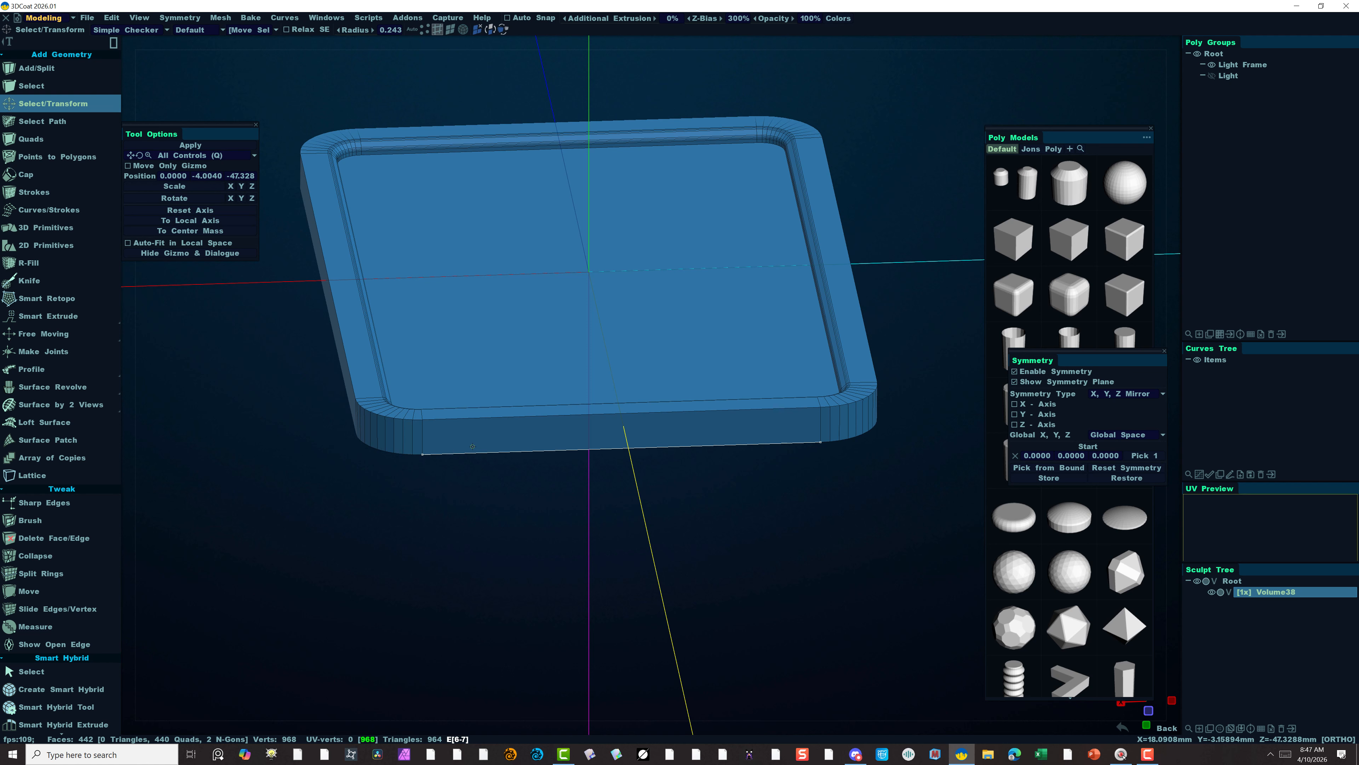
alt+click(471, 449)
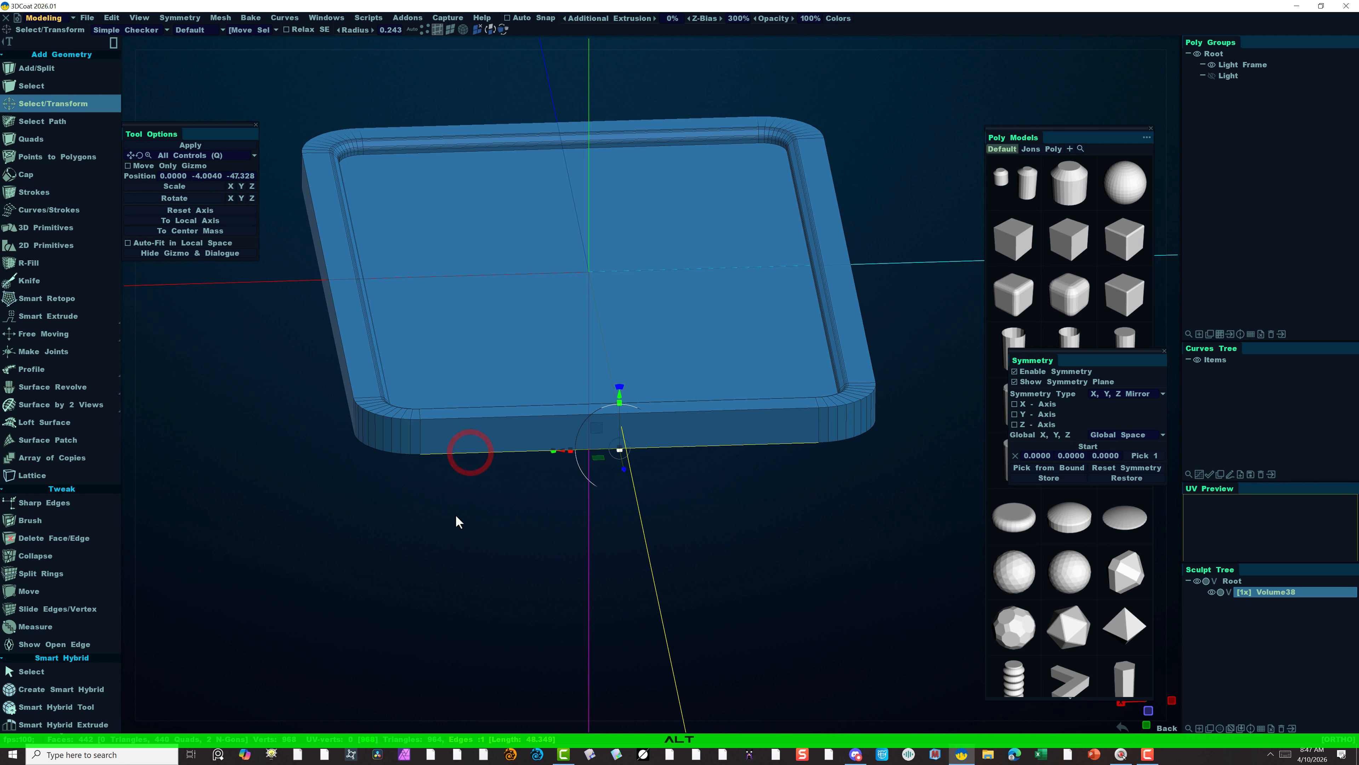
mouse_move(469, 542)
alt+mouse_down()
mouse_move(461, 522)
mouse_move(482, 575)
mouse_move(476, 522)
mouse_move(475, 536)
alt+mouse_up()
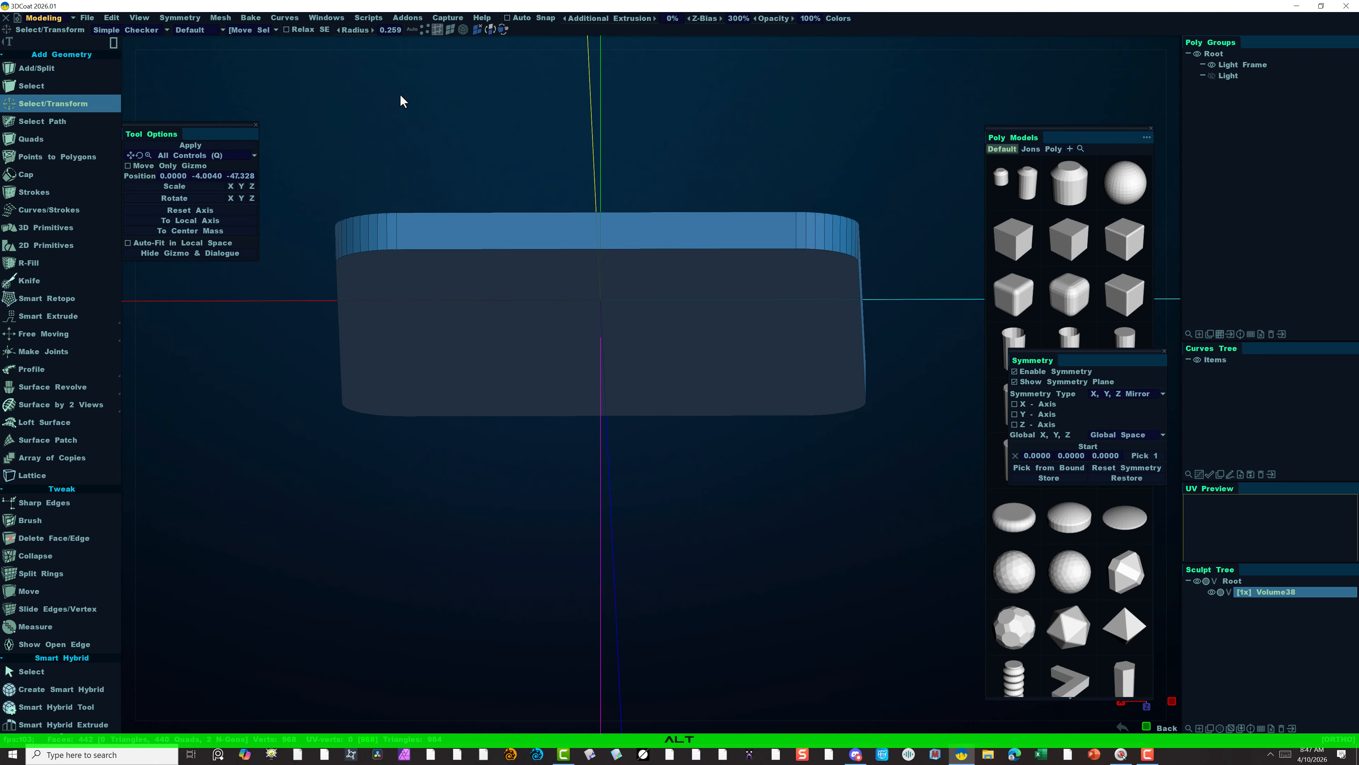
click(450, 31)
click(477, 291)
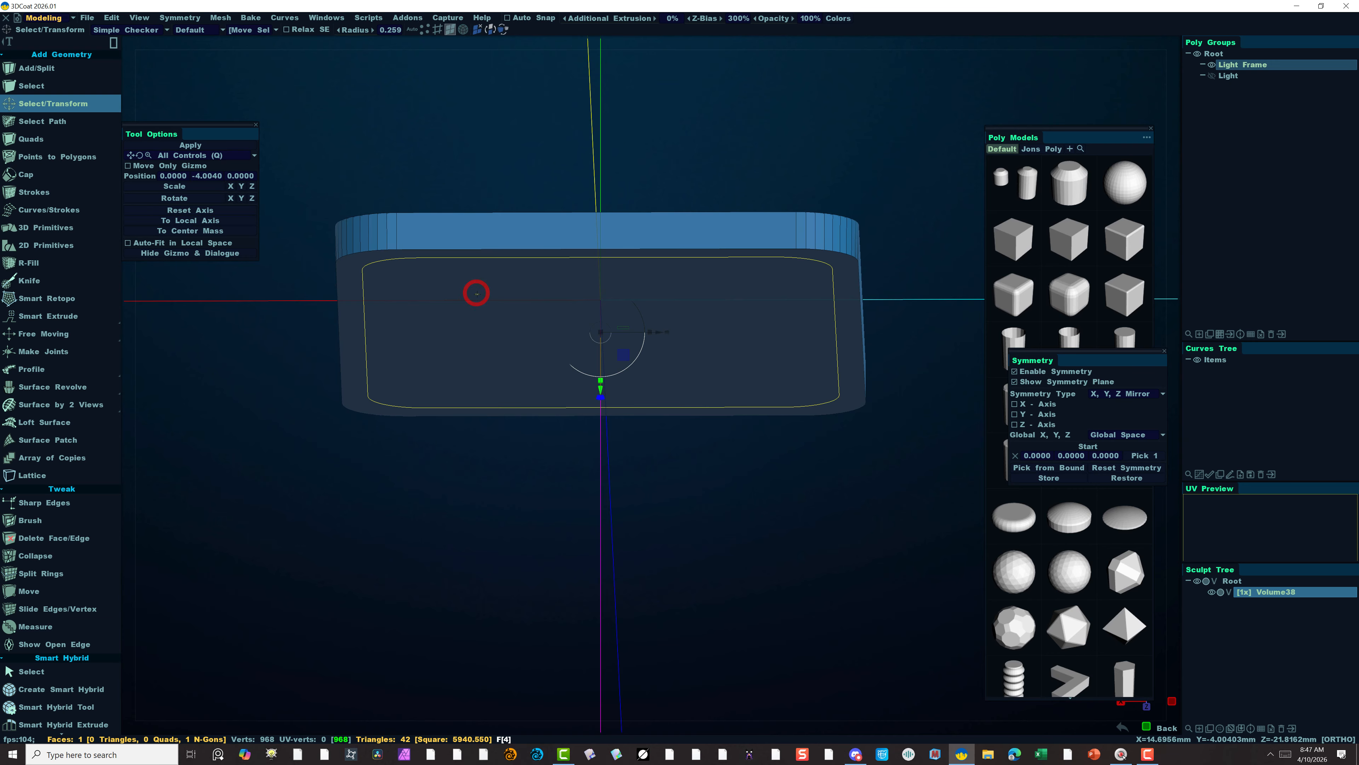
click(438, 30)
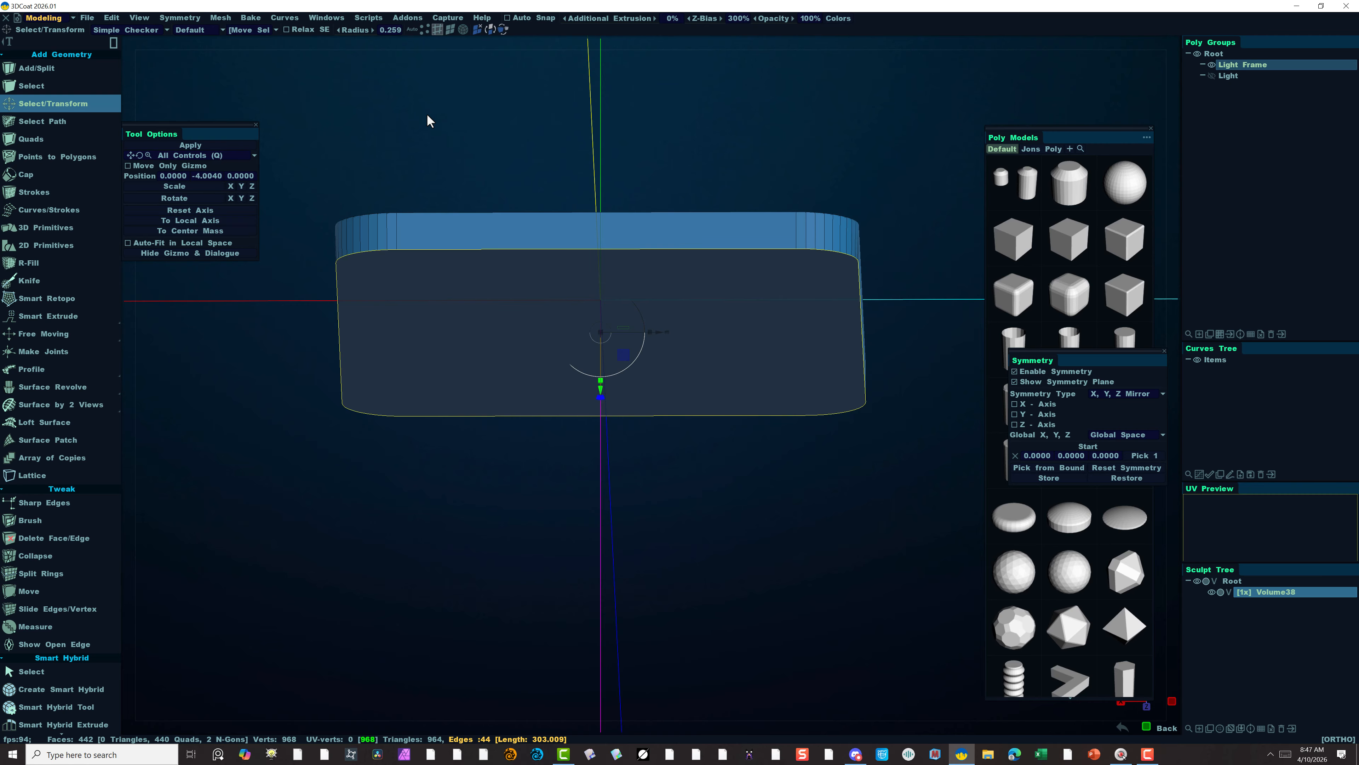
Scale the underside border edges outward in the horizontal plane so the frame's outer walls flare toward the base.
alt+drag(427, 121, 463, 207)
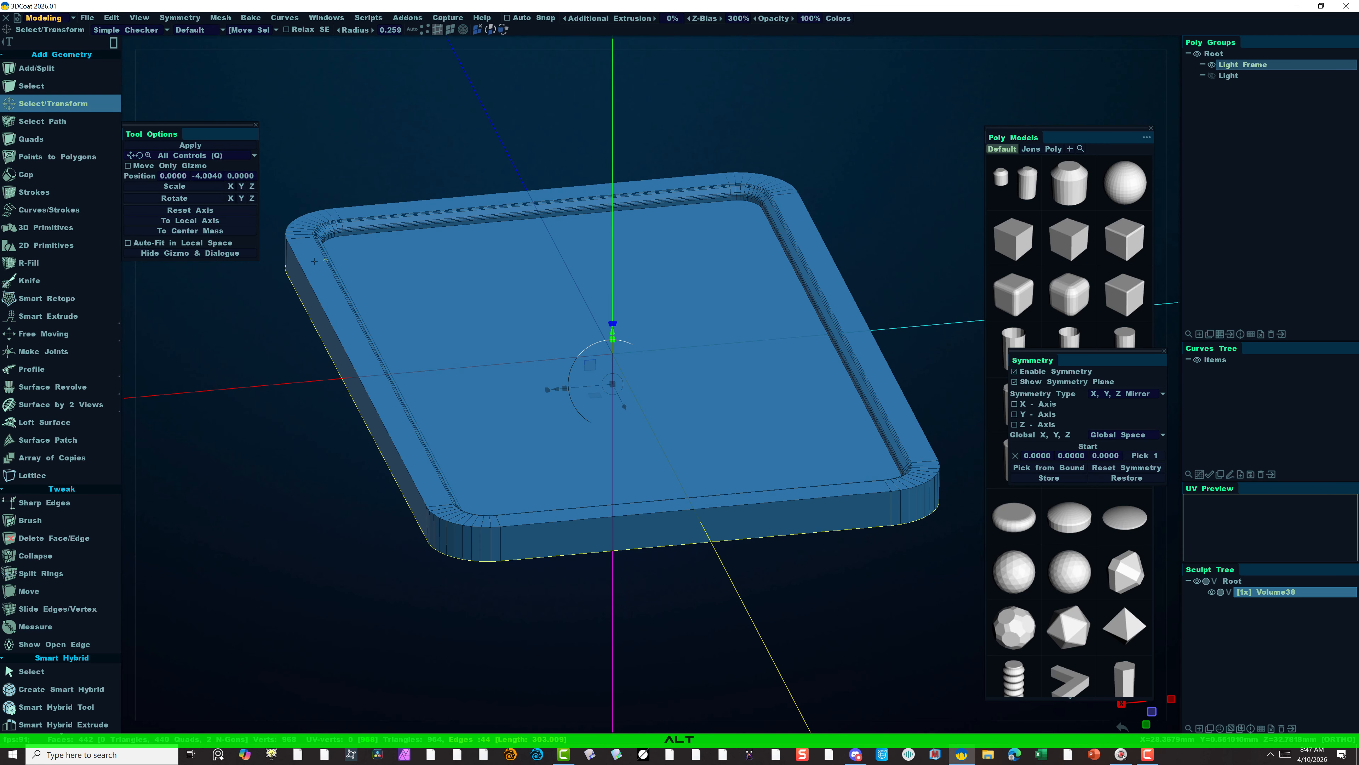
alt+right_drag(175, 351, 155, 330)
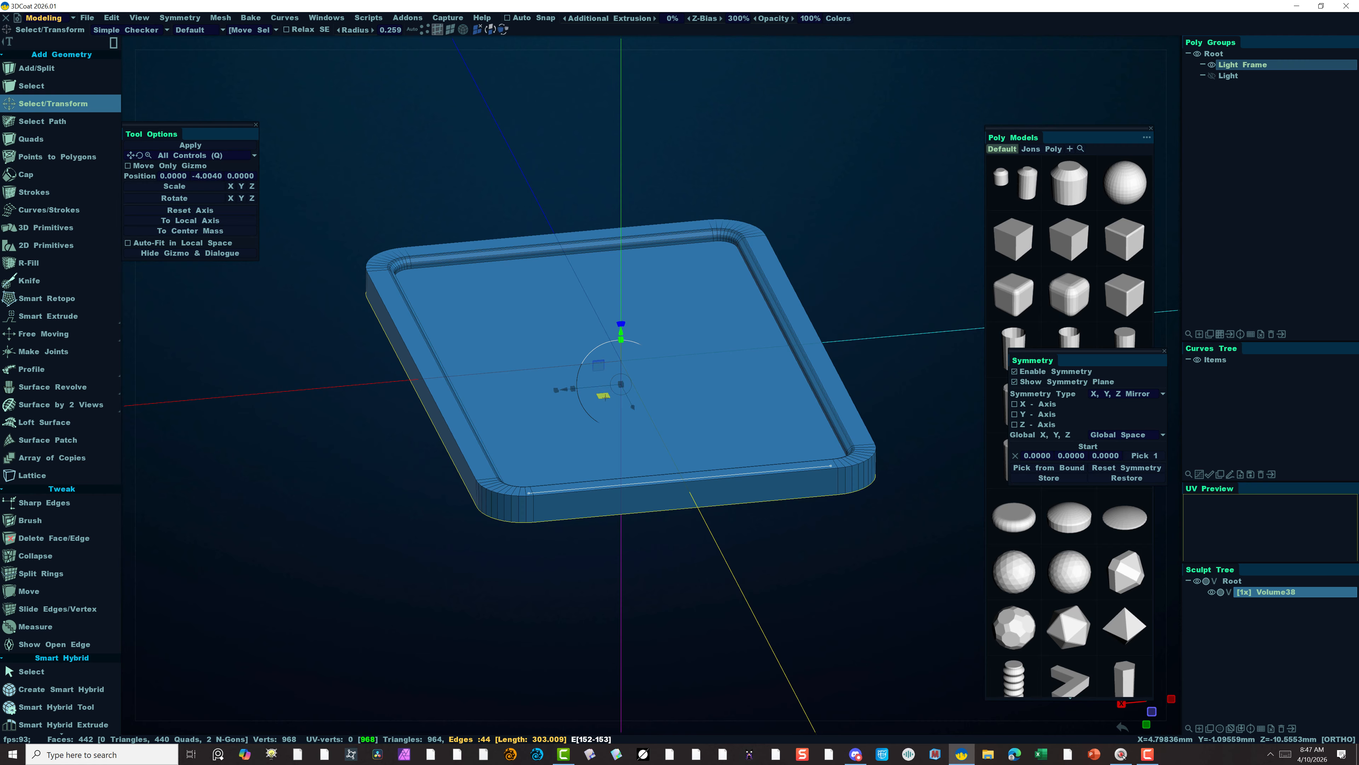
drag(605, 398, 605, 398)
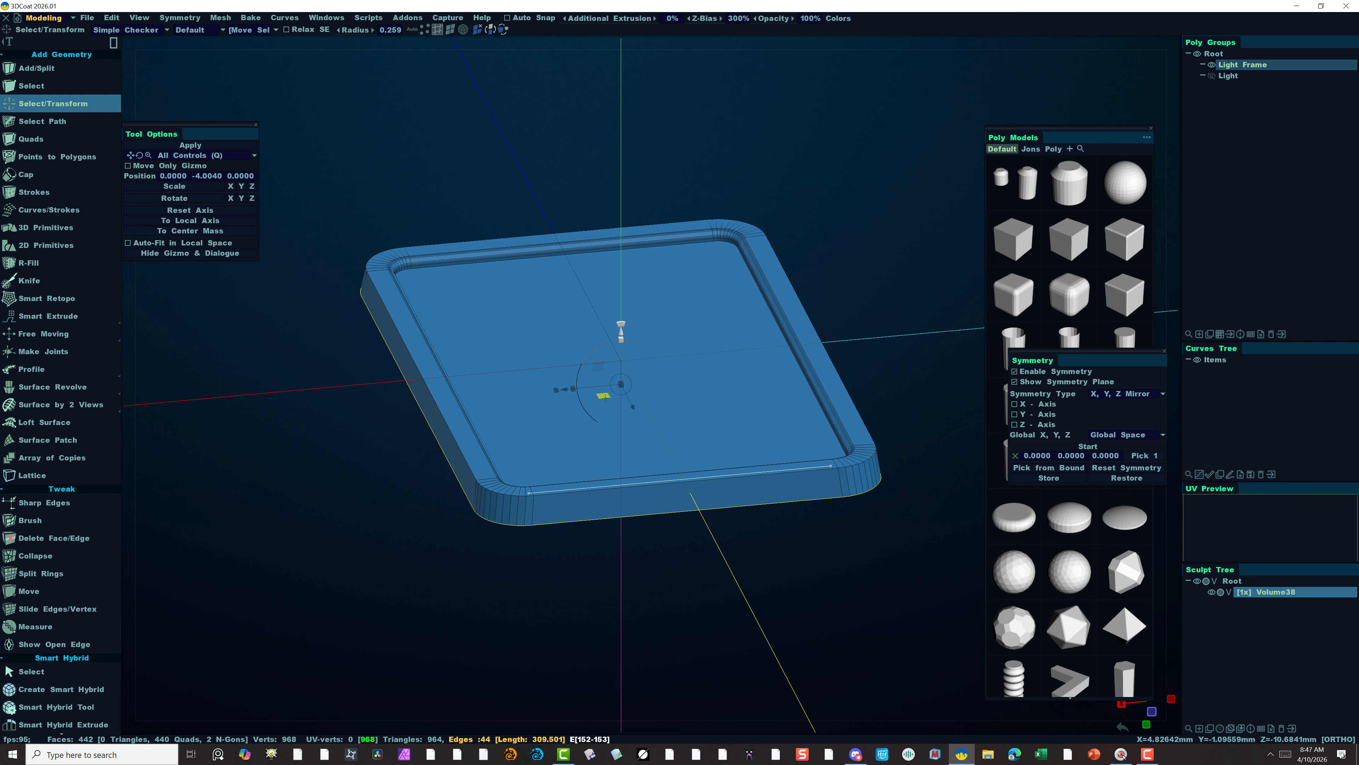
drag(605, 397, 608, 400)
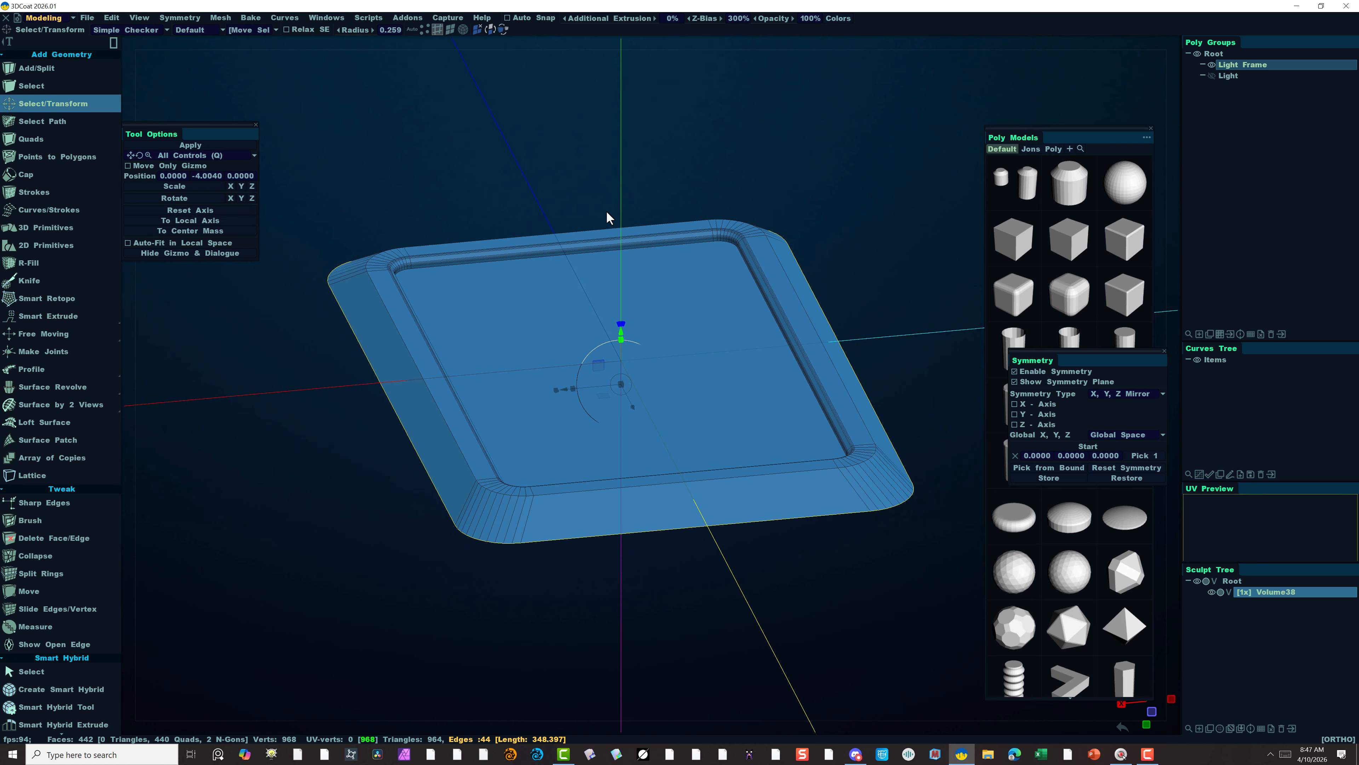
Select the Light Frame's underside face and use Smart Extrude in the right view to pull it slightly straight down into a thin base.
alt+drag(652, 188, 589, 141)
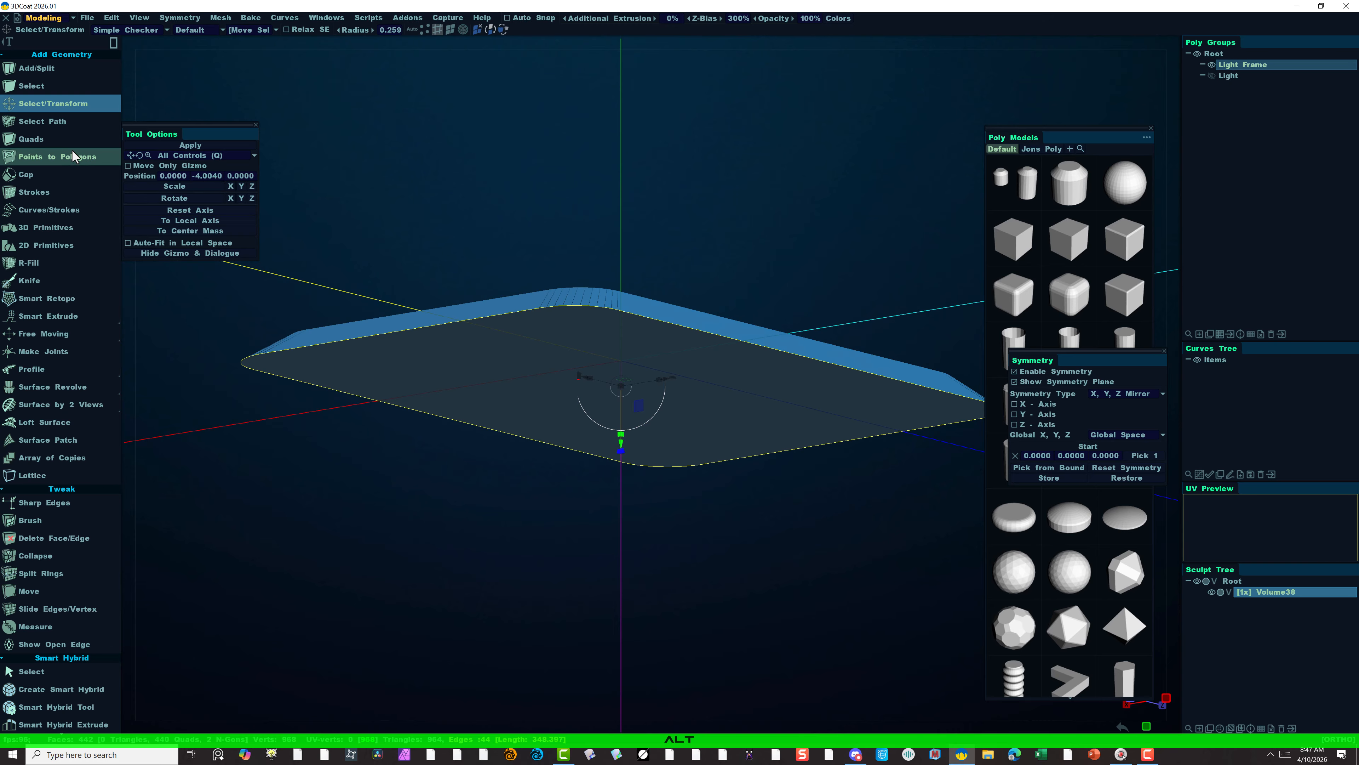
click(64, 316)
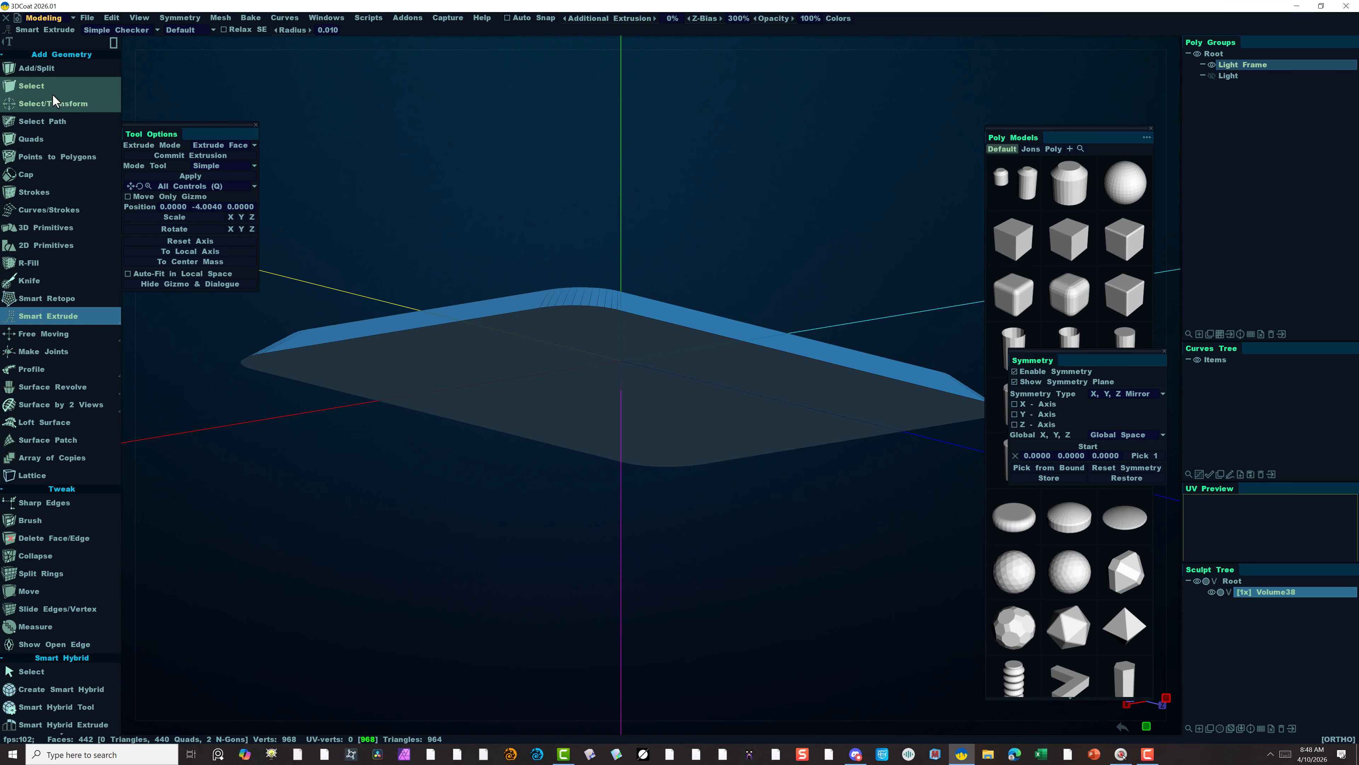
click(64, 106)
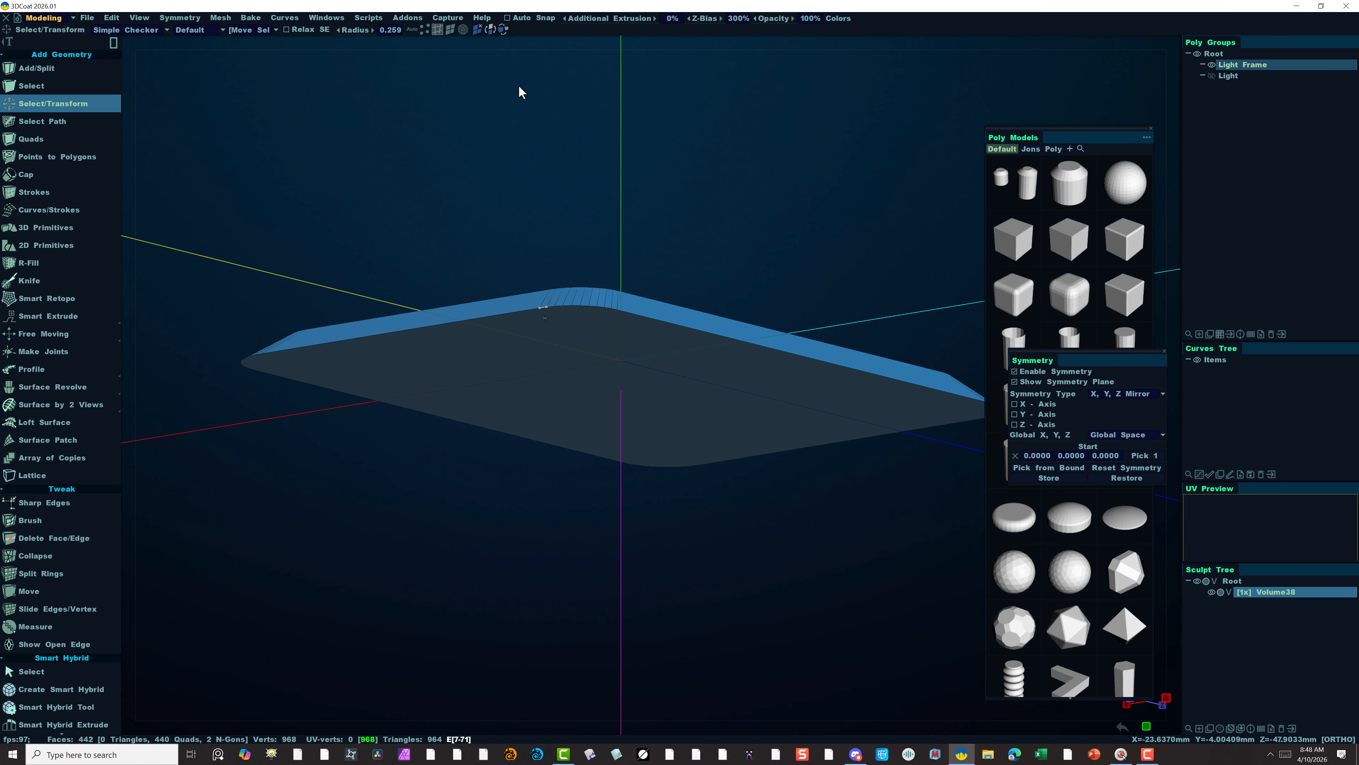
click(550, 367)
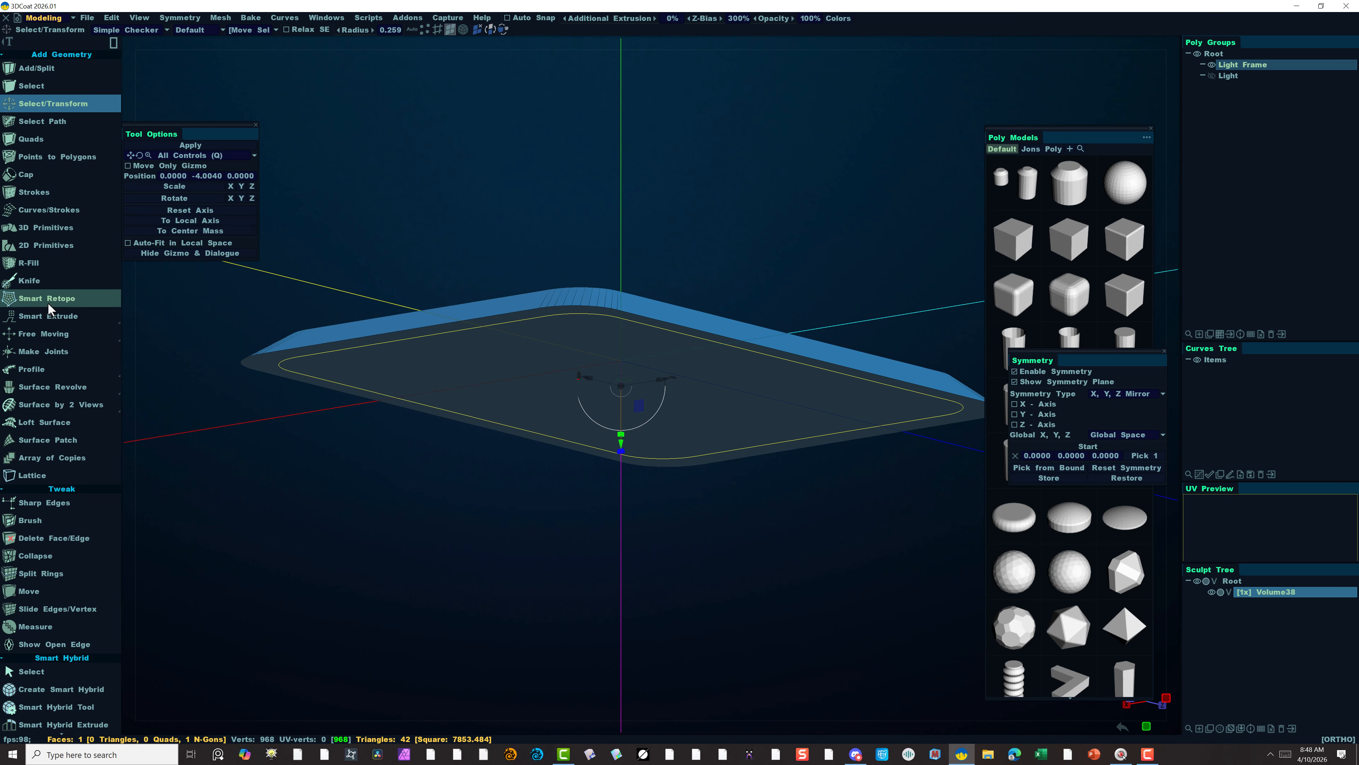
click(59, 315)
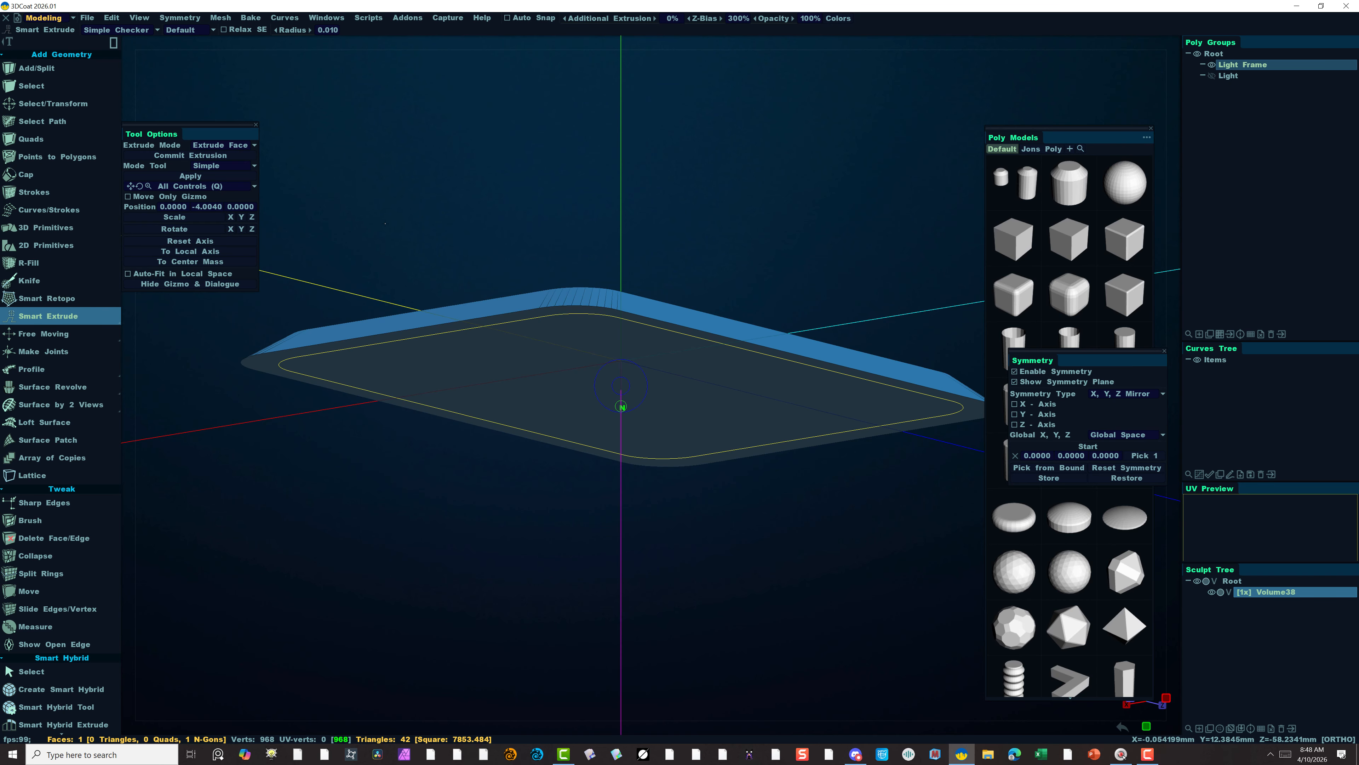
alt+drag(685, 185, 638, 197)
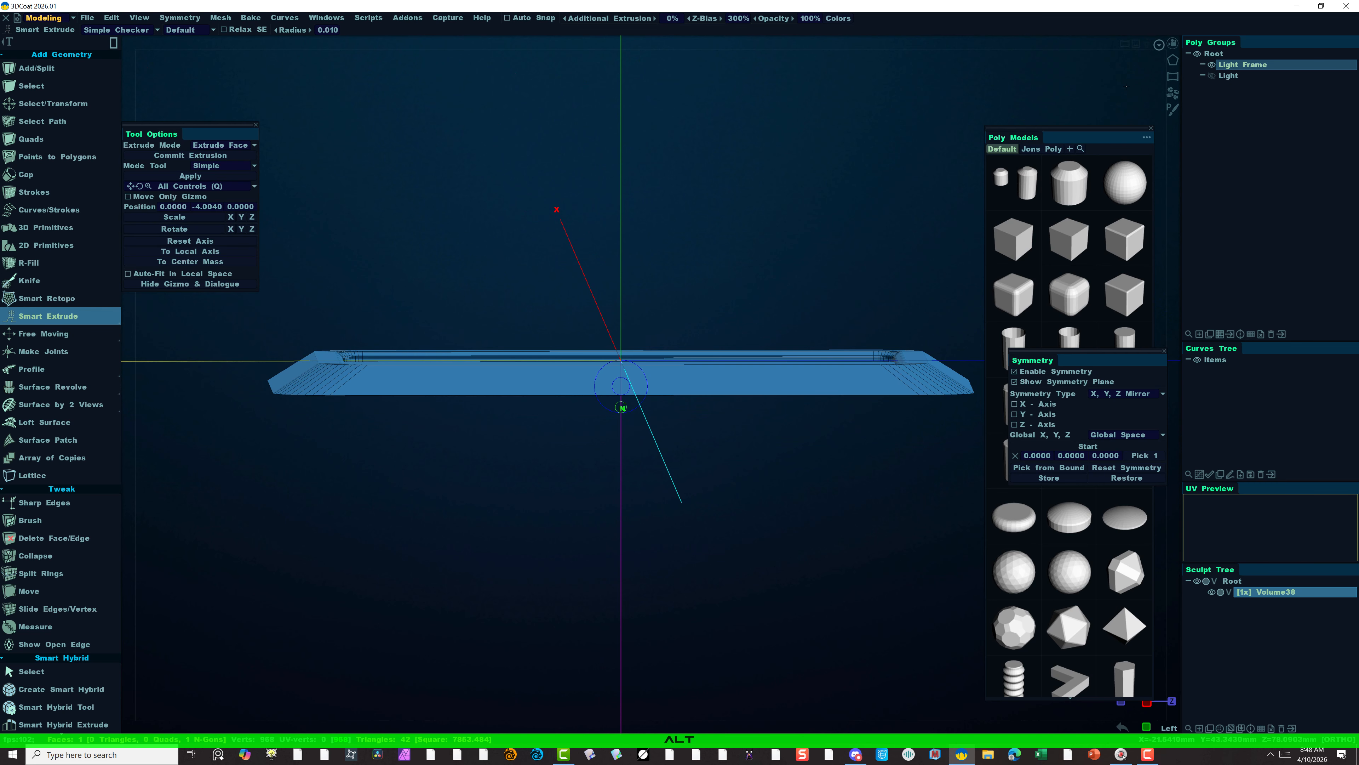
click(1172, 43)
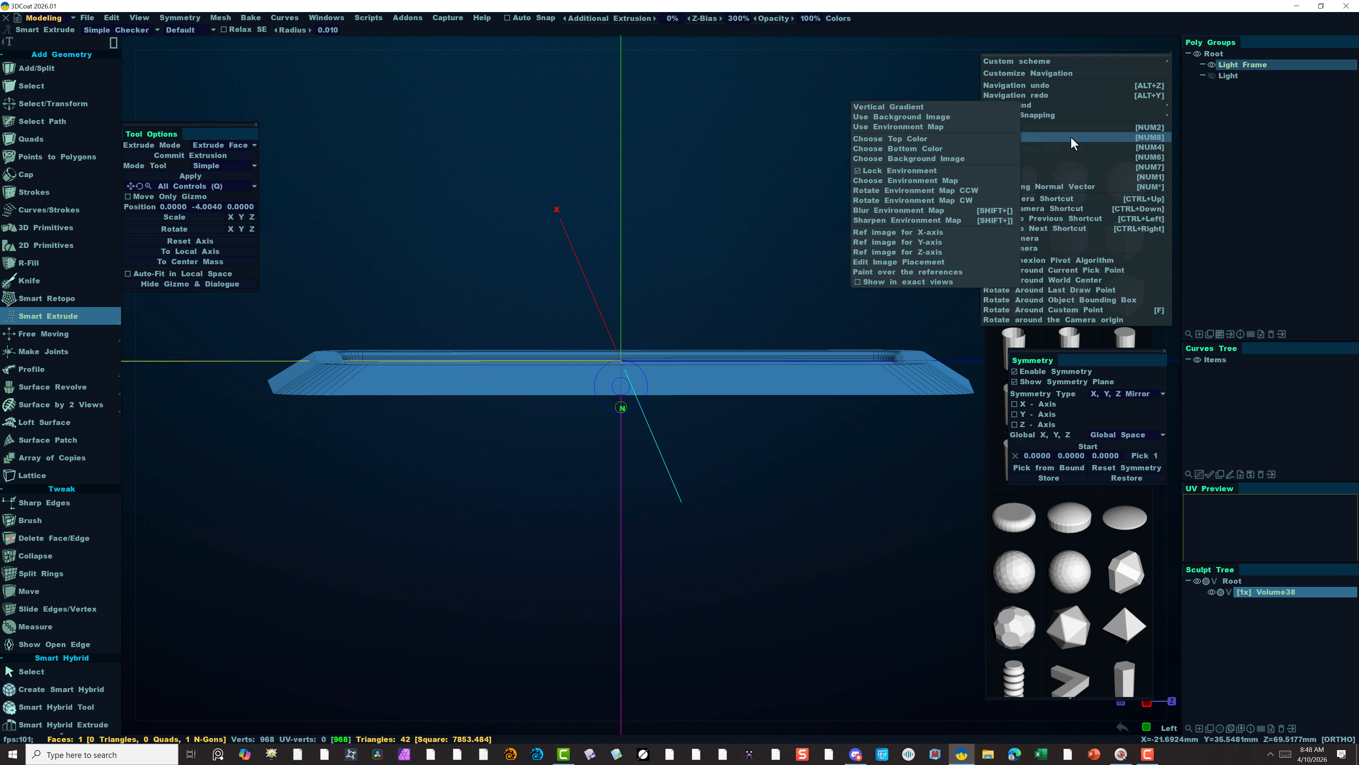
click(1056, 157)
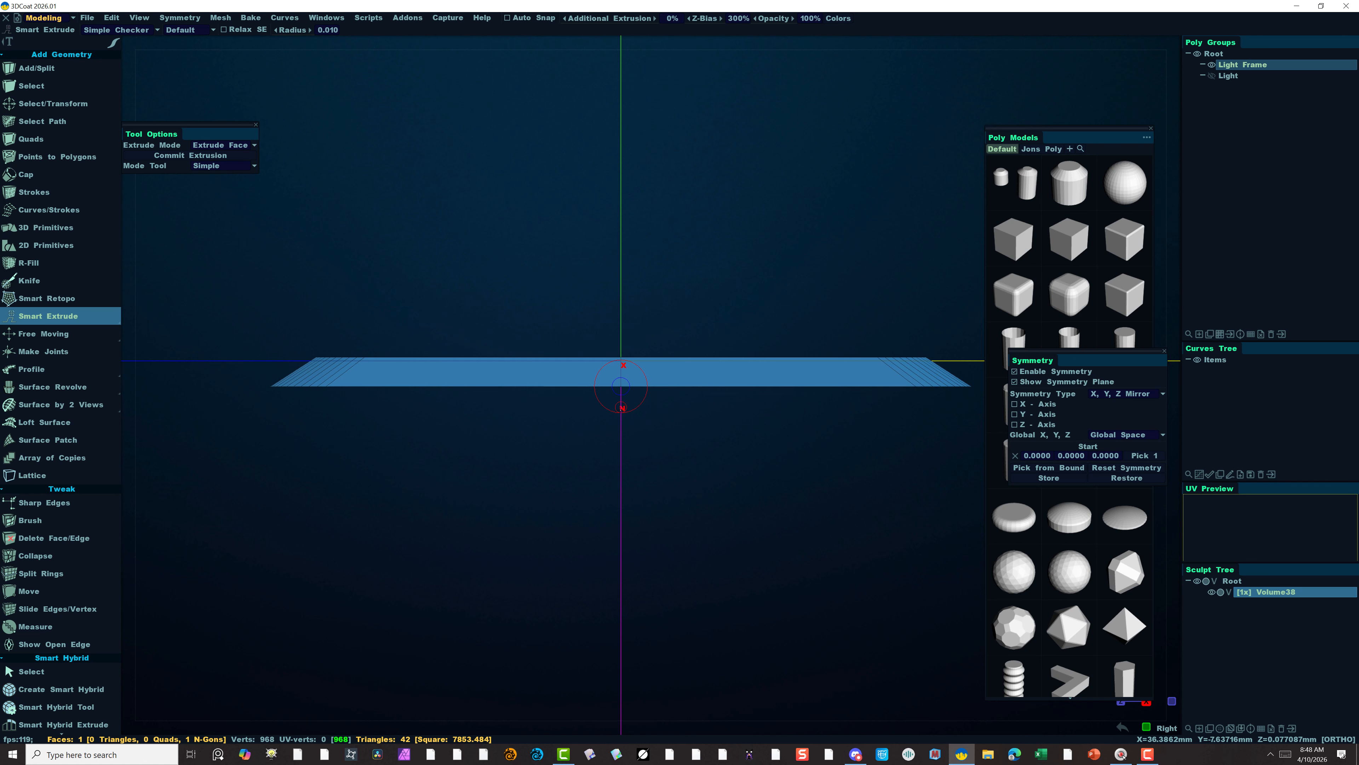
drag(621, 409, 621, 422)
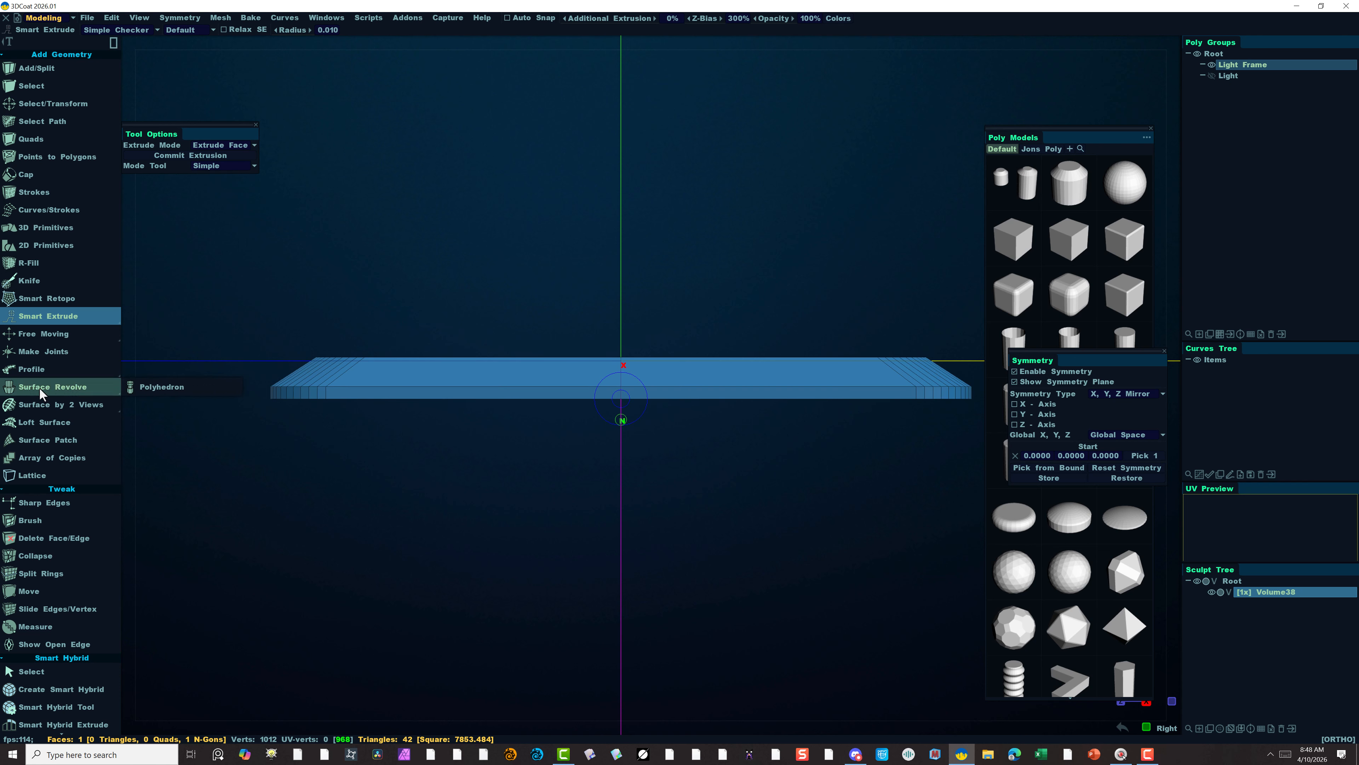
key(Escape)
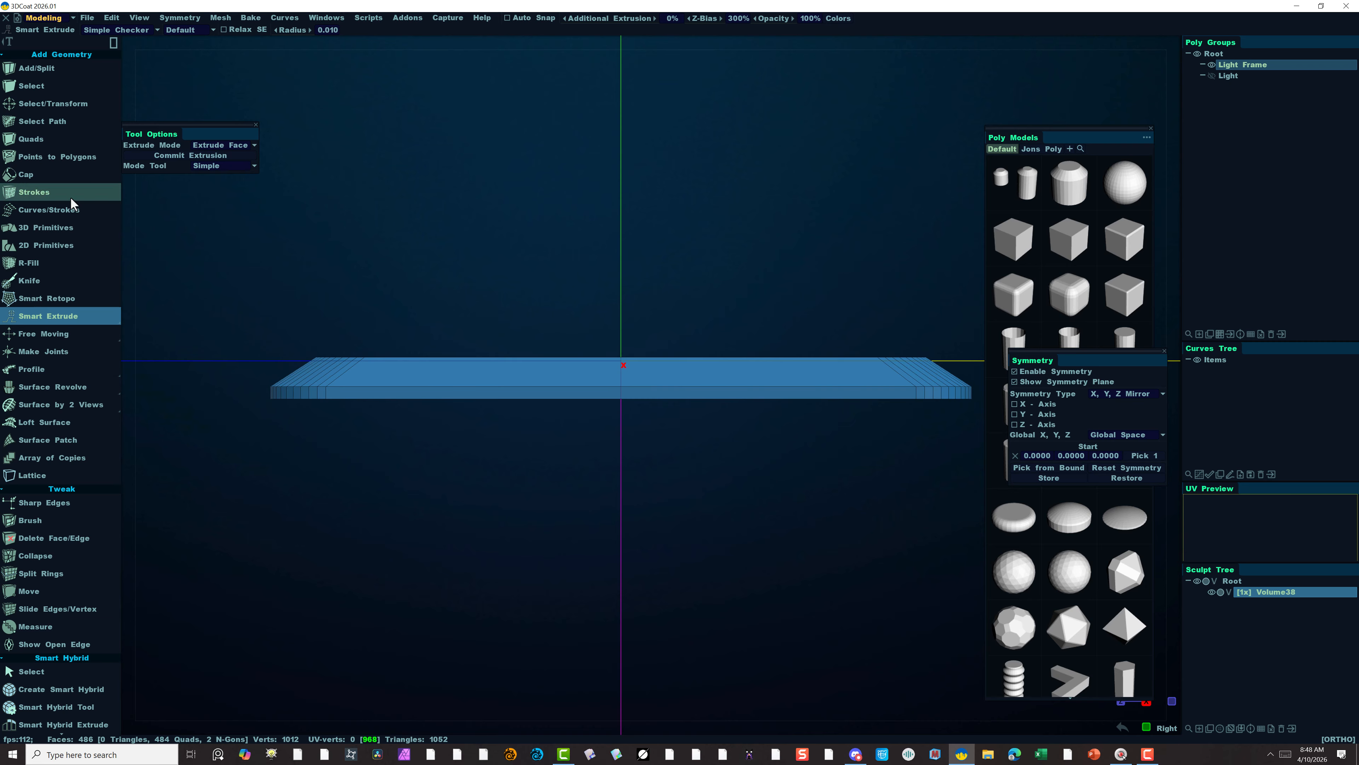
Select the edge loop where the frame's flared walls meet the extruded base and bevel it with size 0.517 and 3 segments.
click(80, 104)
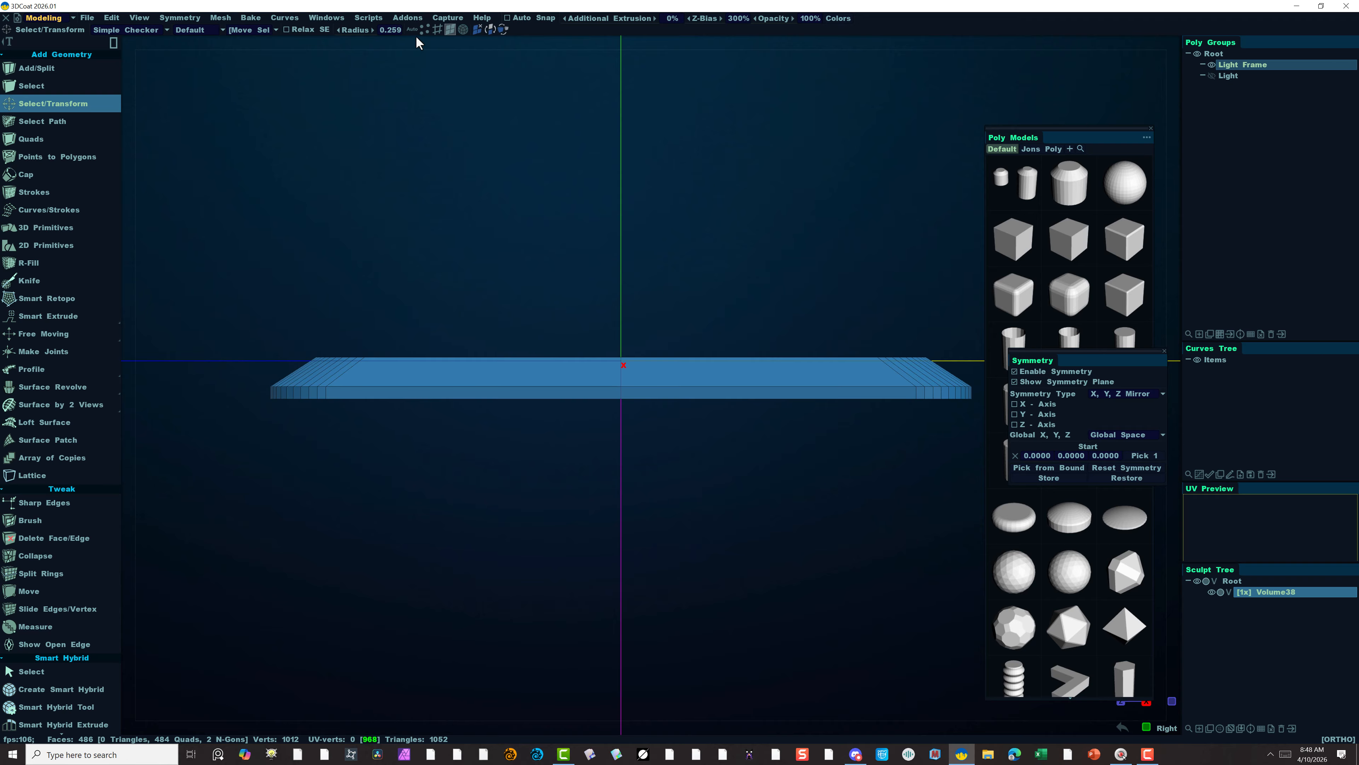
click(436, 30)
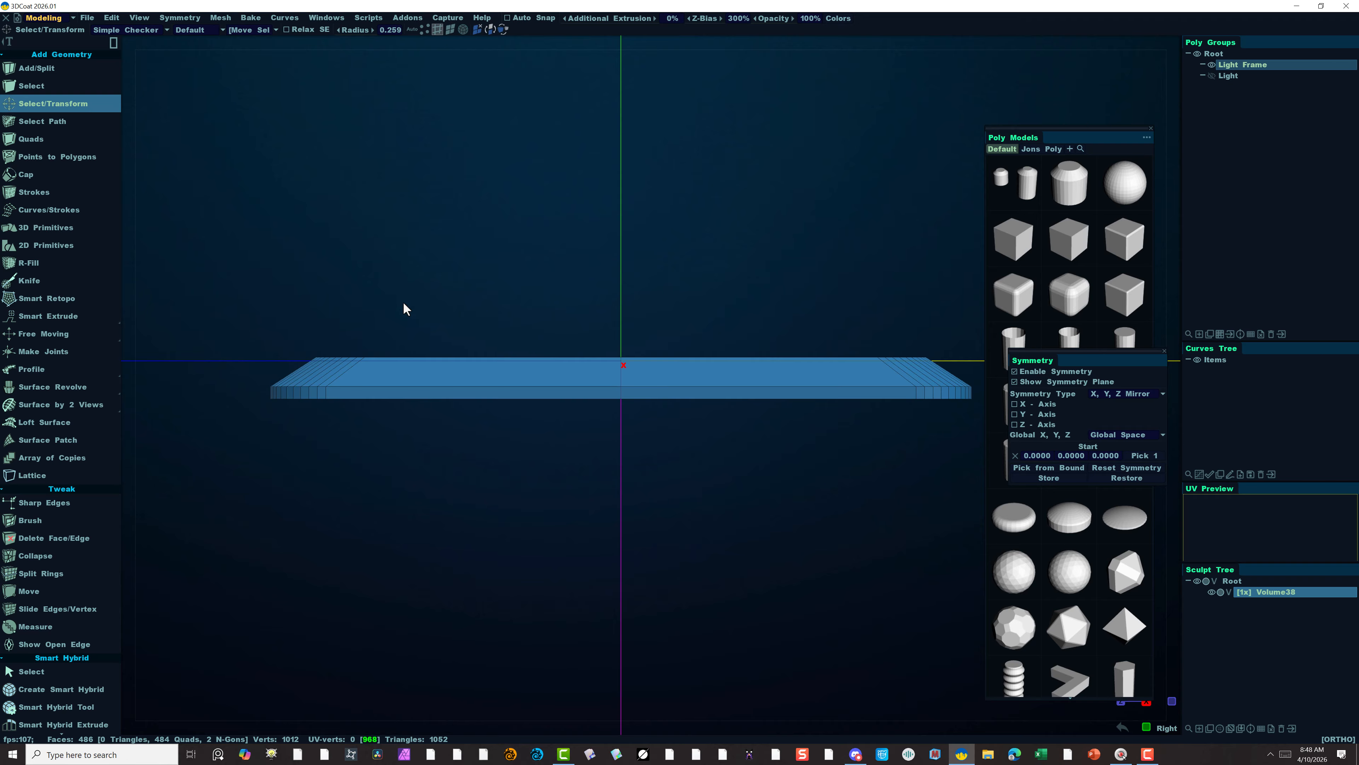
alt+click(398, 381)
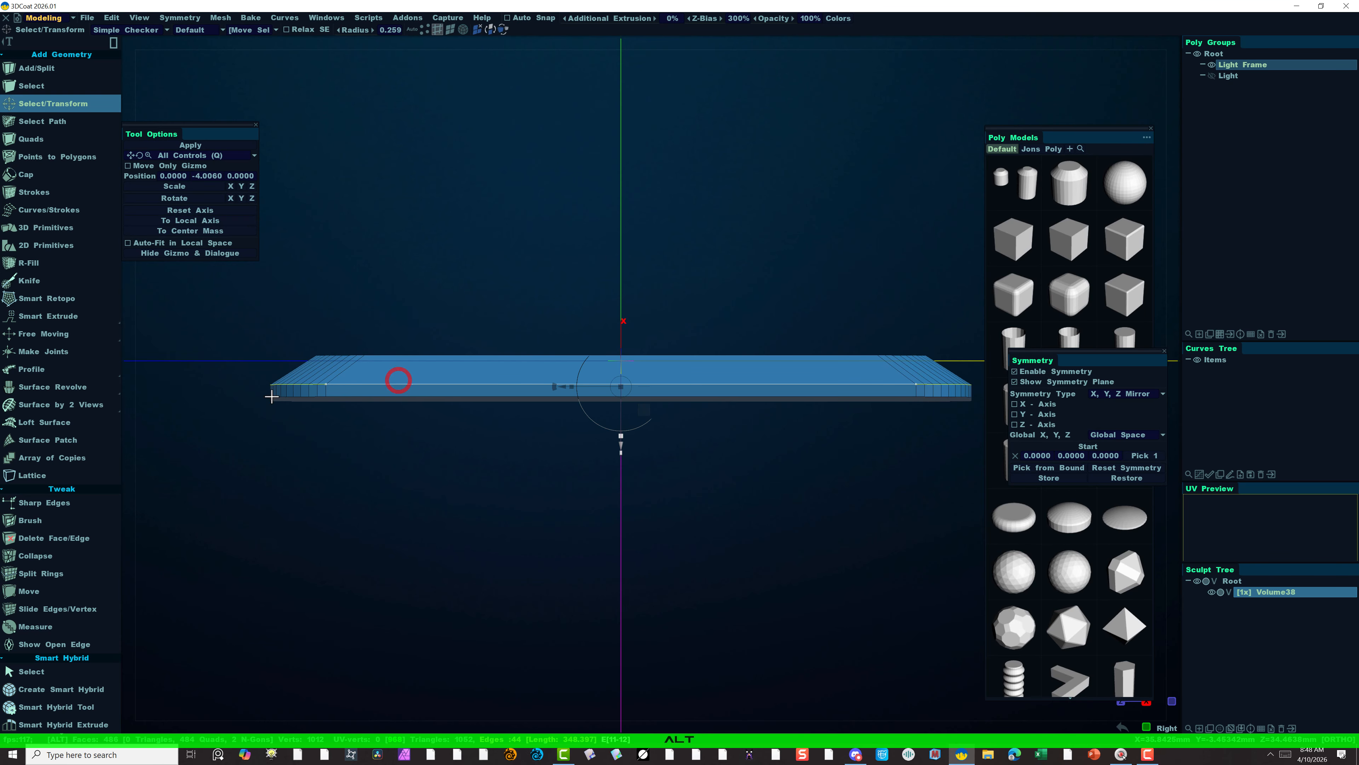
scroll(86, 536, down, 10)
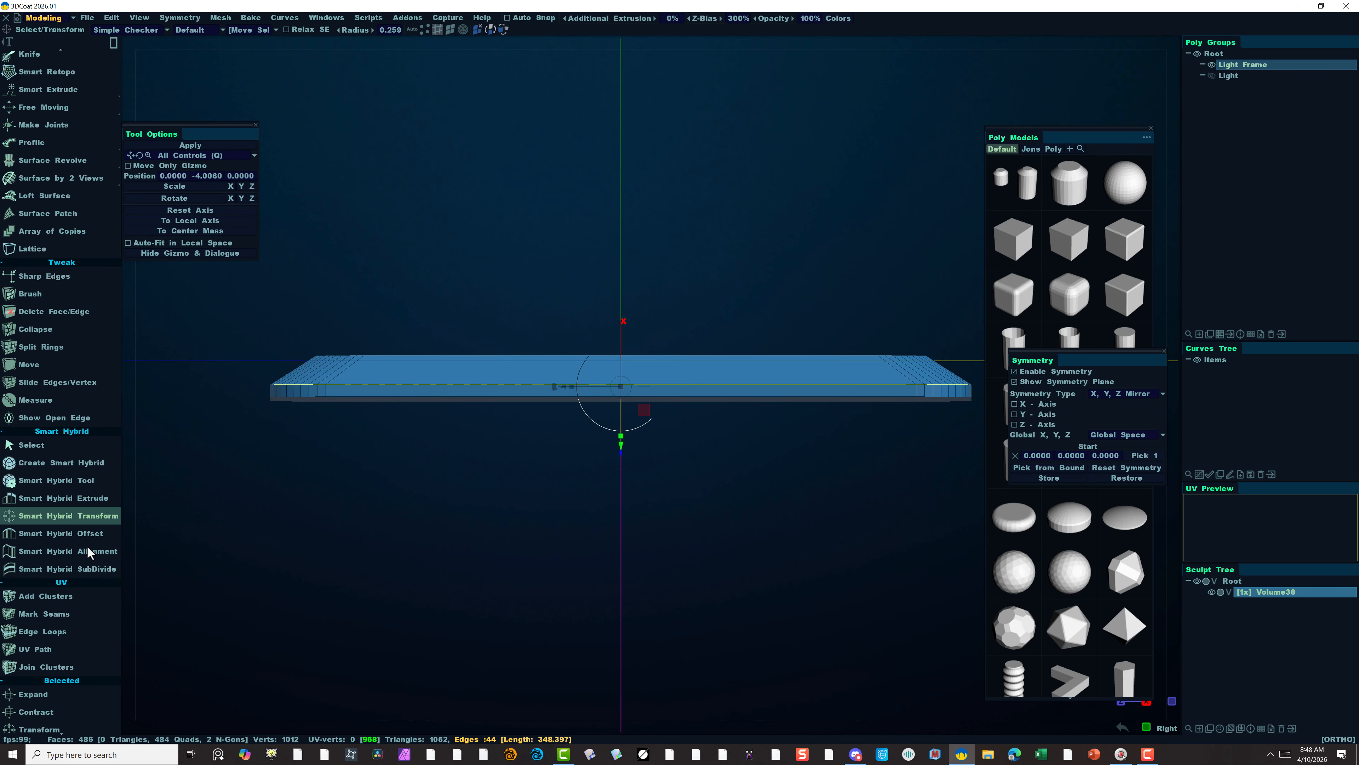
scroll(86, 552, down, 8)
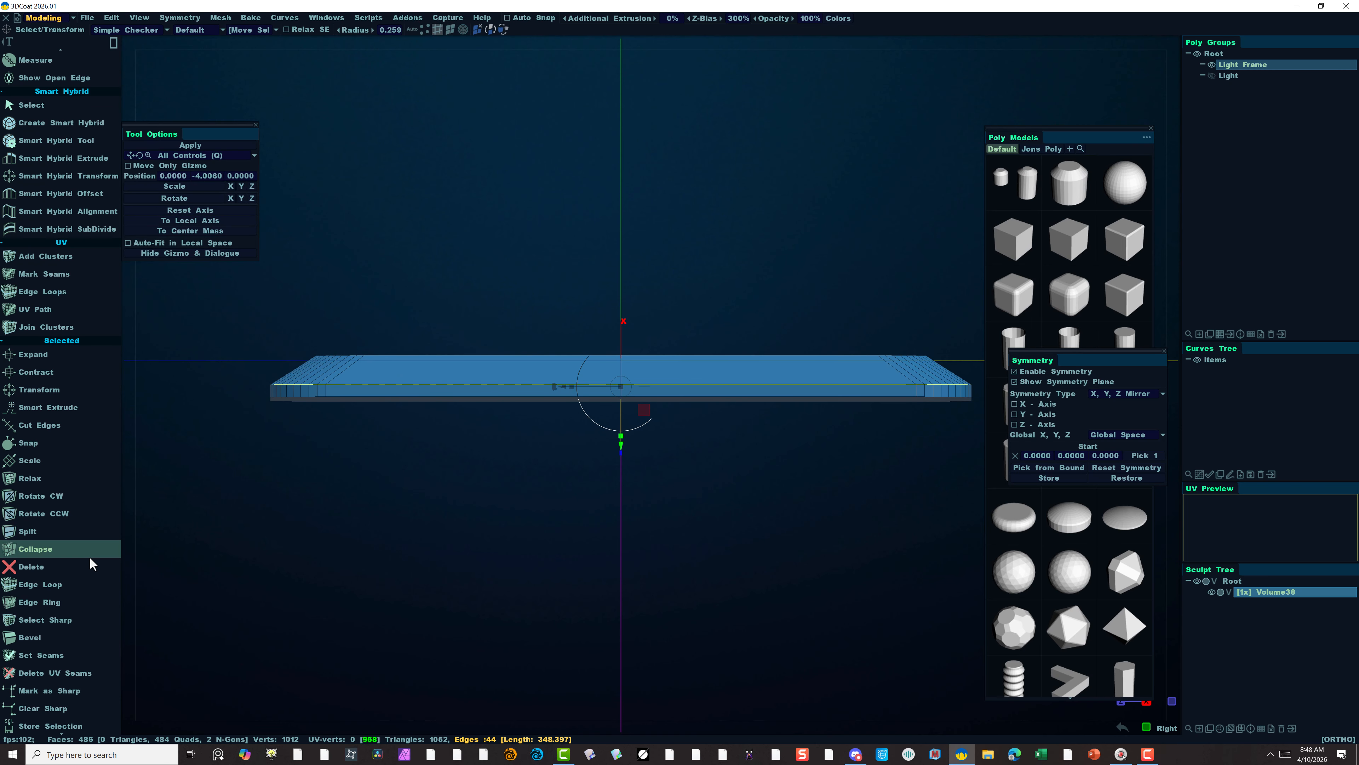
click(76, 593)
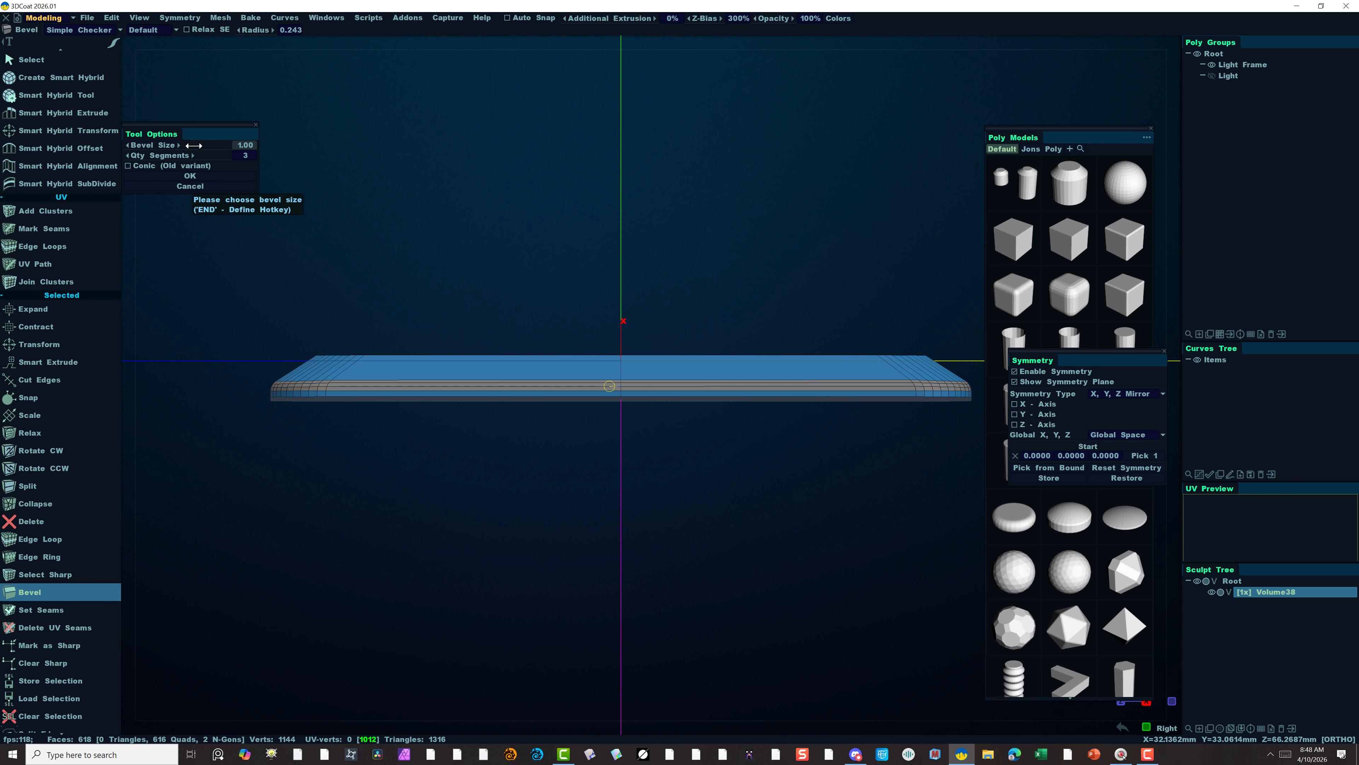
drag(194, 145, 163, 153)
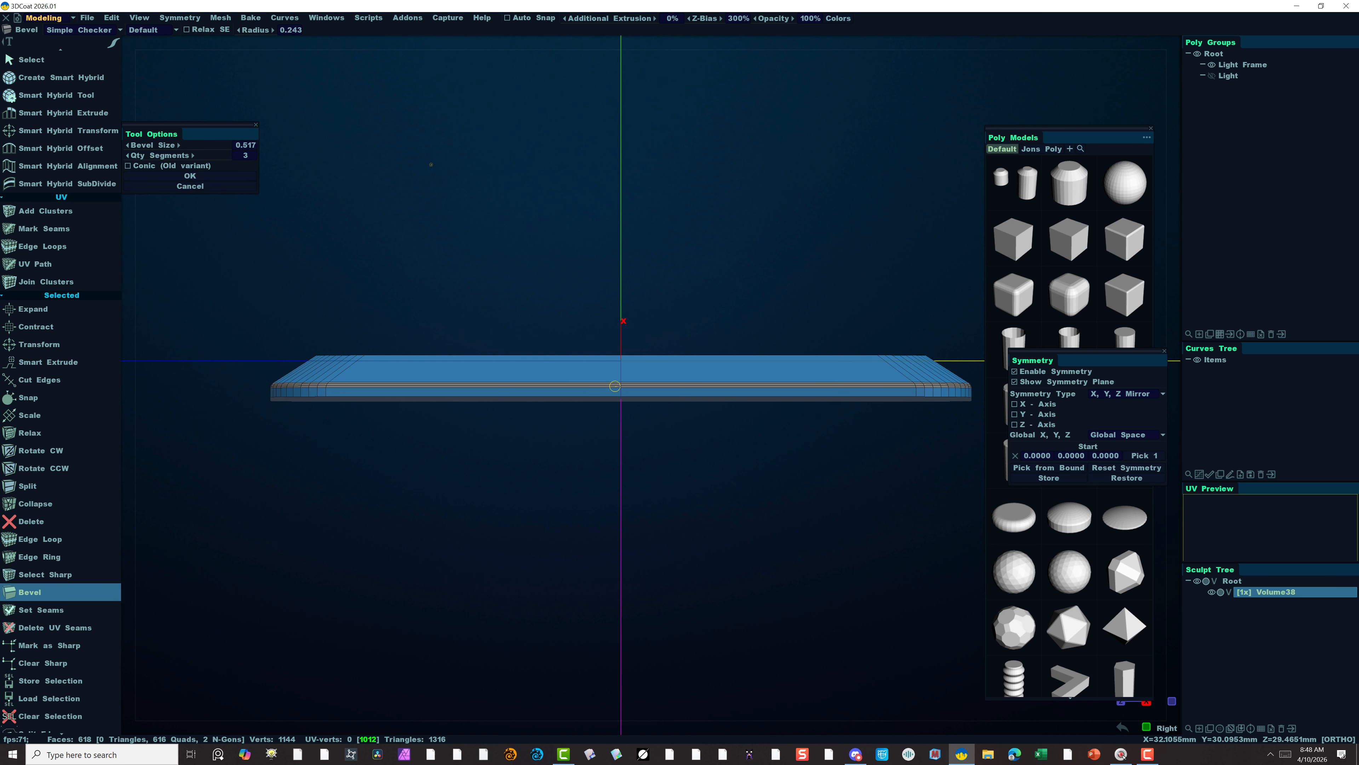
click(190, 175)
Select the outer edge loop of the frame's top rim and bevel it with size 0.428 and 4 segments.
mouse_move(371, 219)
alt+mouse_down()
mouse_move(372, 250)
mouse_move(414, 249)
mouse_move(376, 243)
alt+mouse_up()
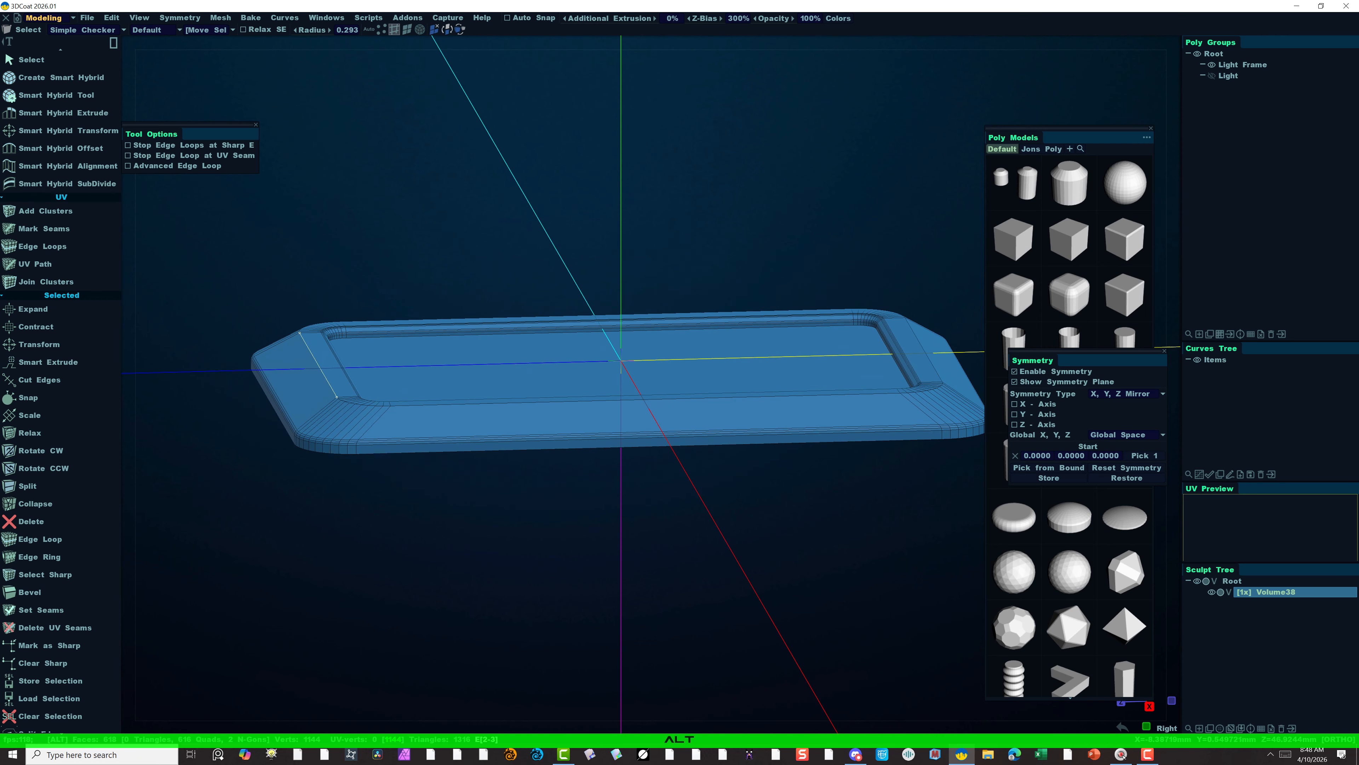
click(314, 354)
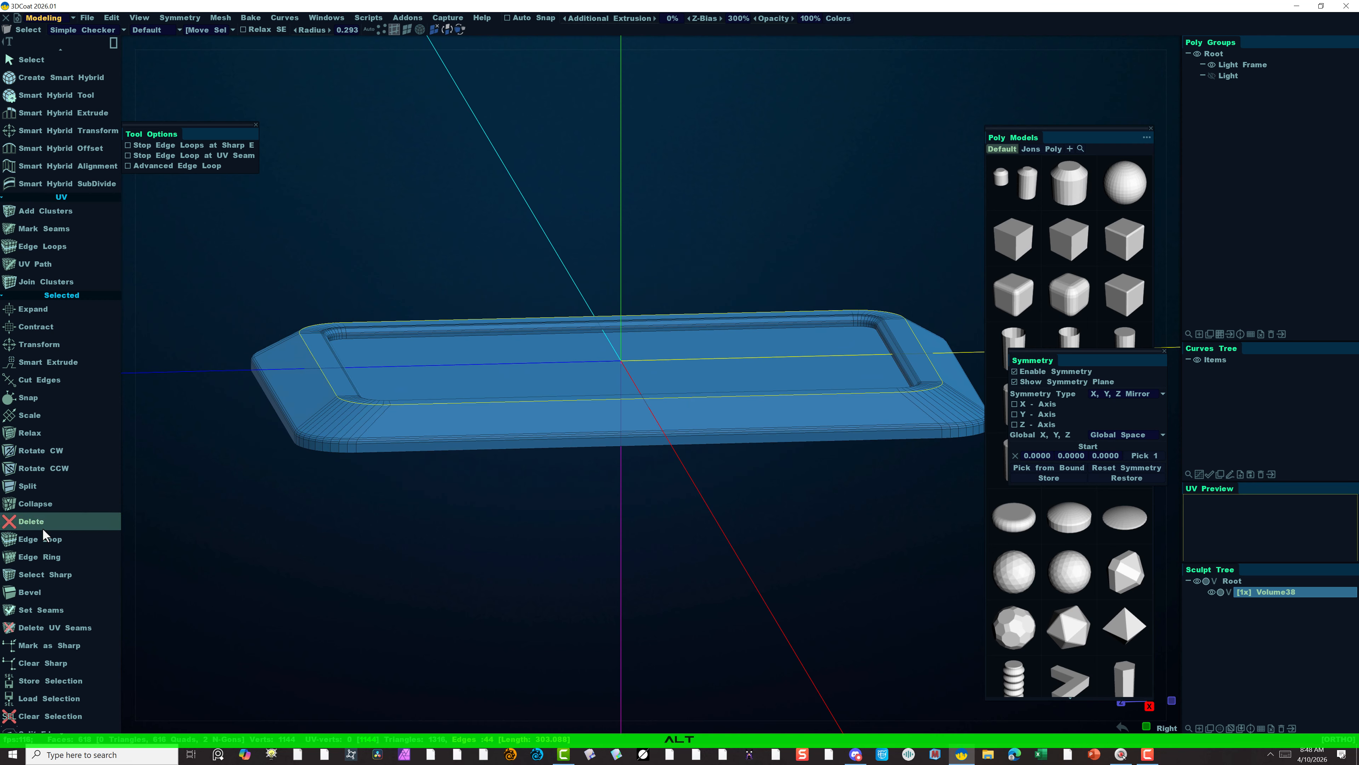
click(43, 591)
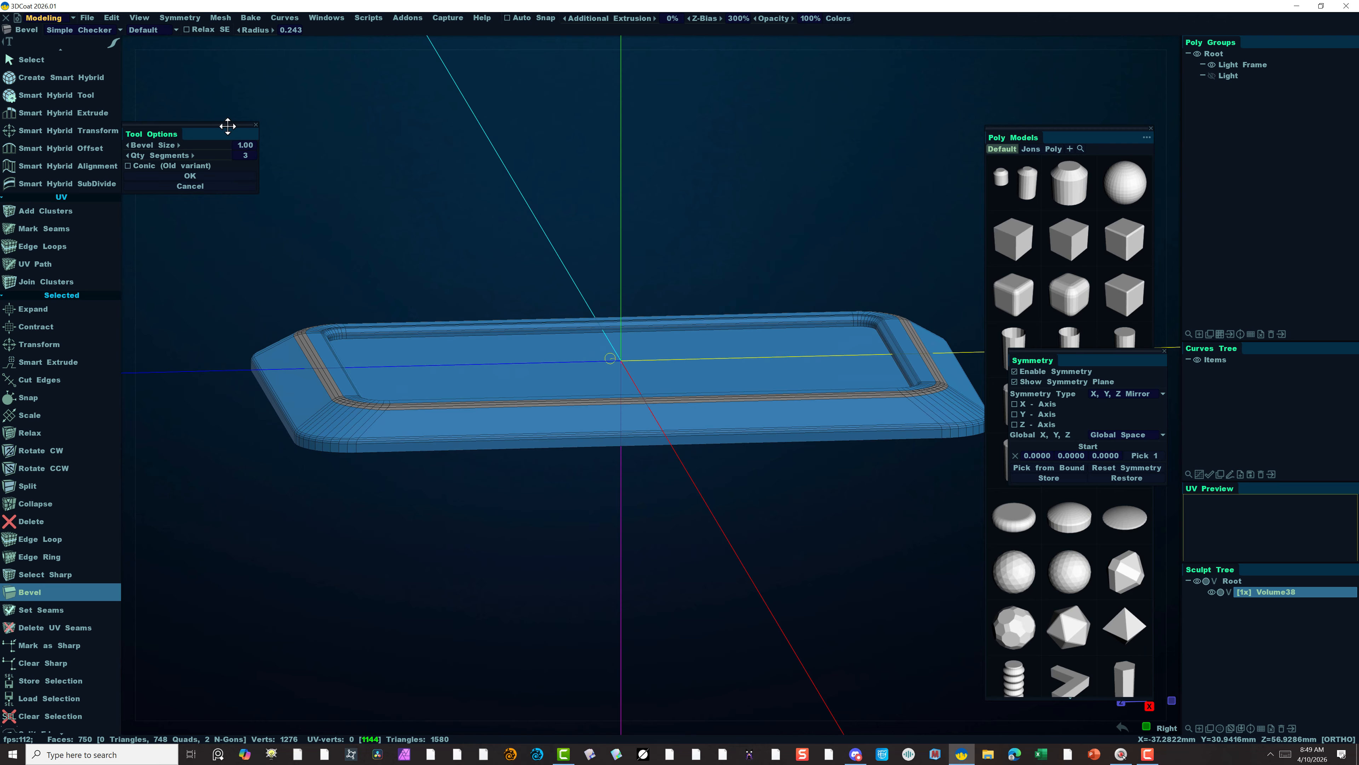
drag(212, 148, 174, 145)
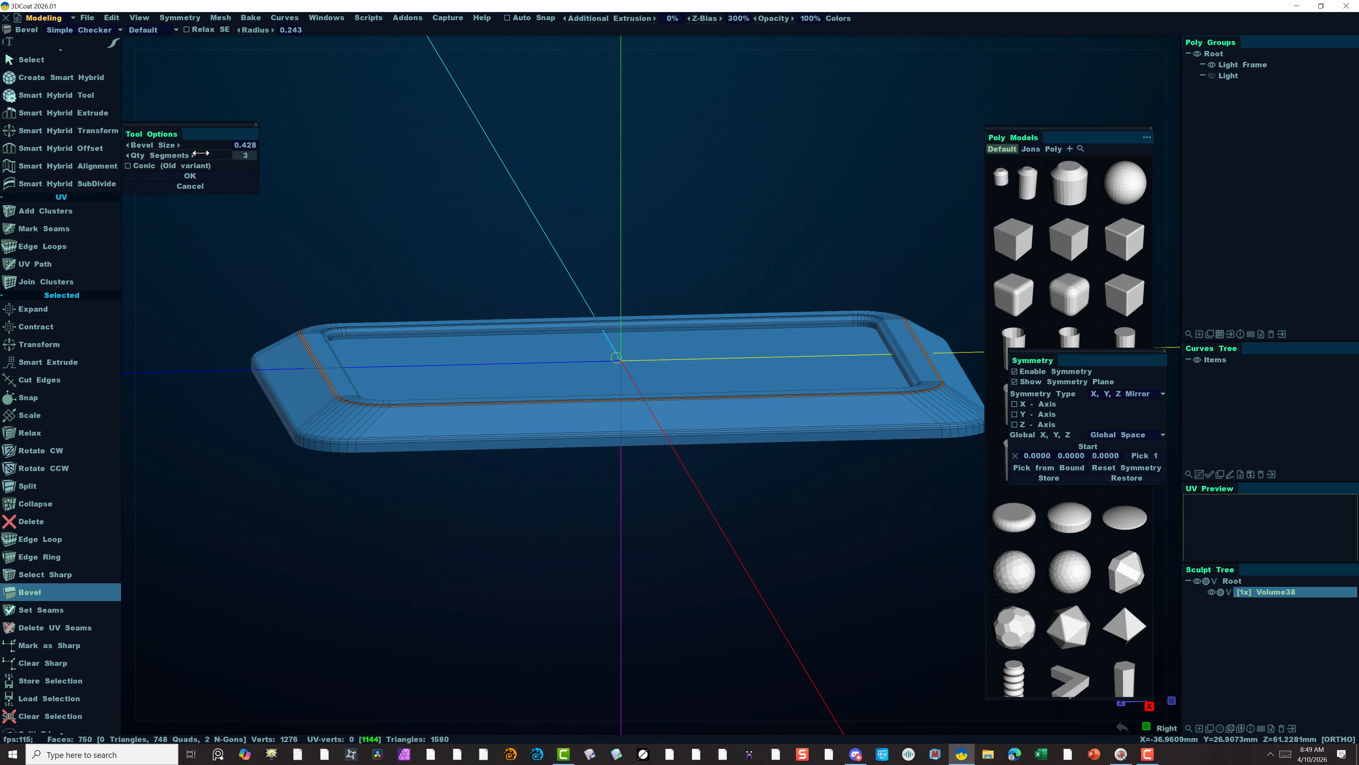
drag(205, 153, 210, 159)
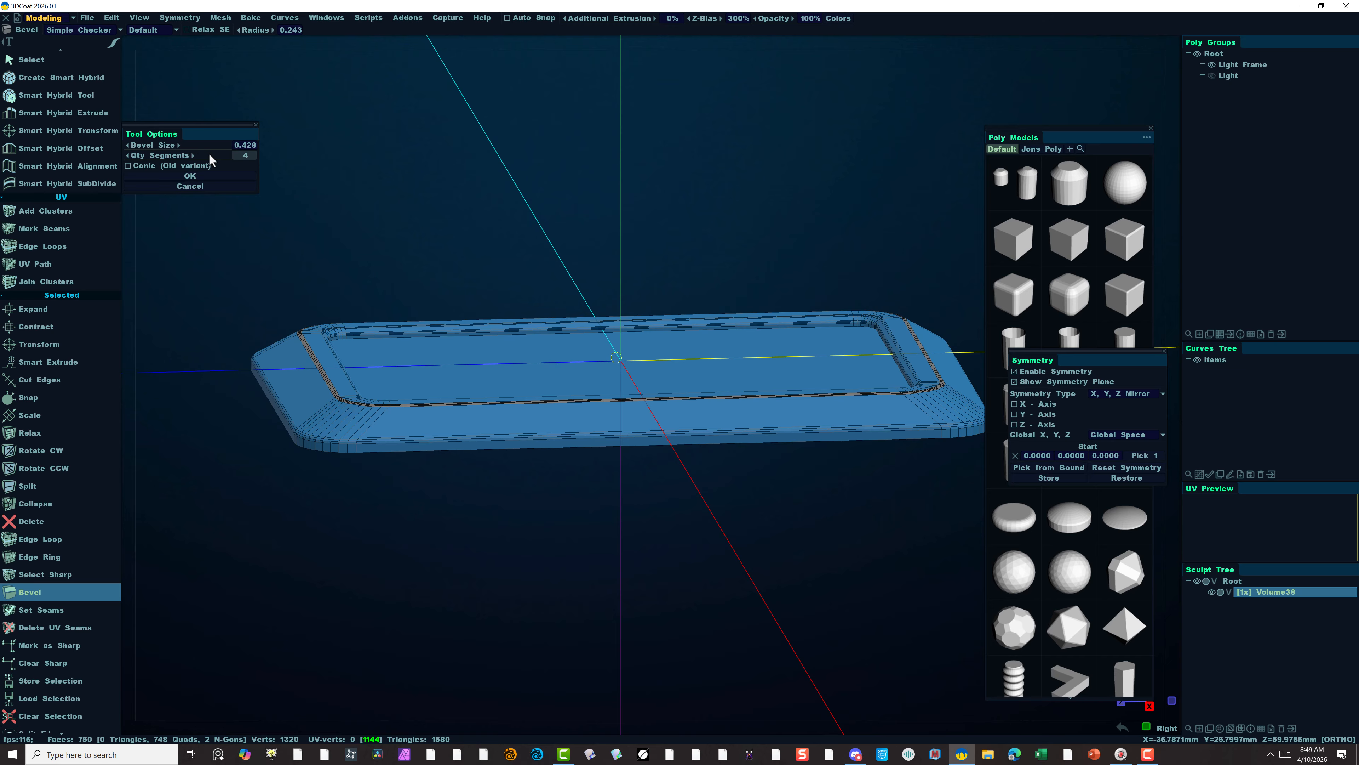
click(199, 174)
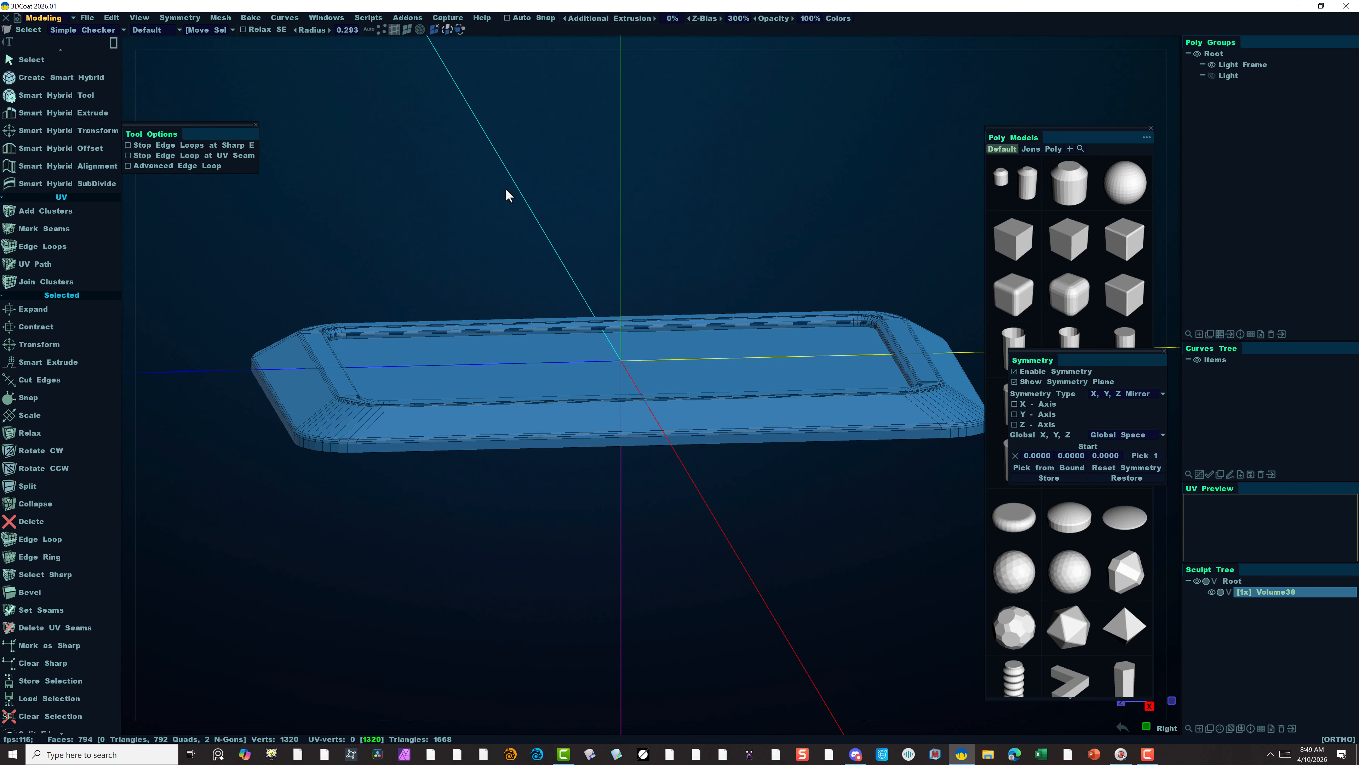
Inspect the bevelled frame from several angles and show the Light group to check how the block sits in it.
drag(507, 191, 540, 191)
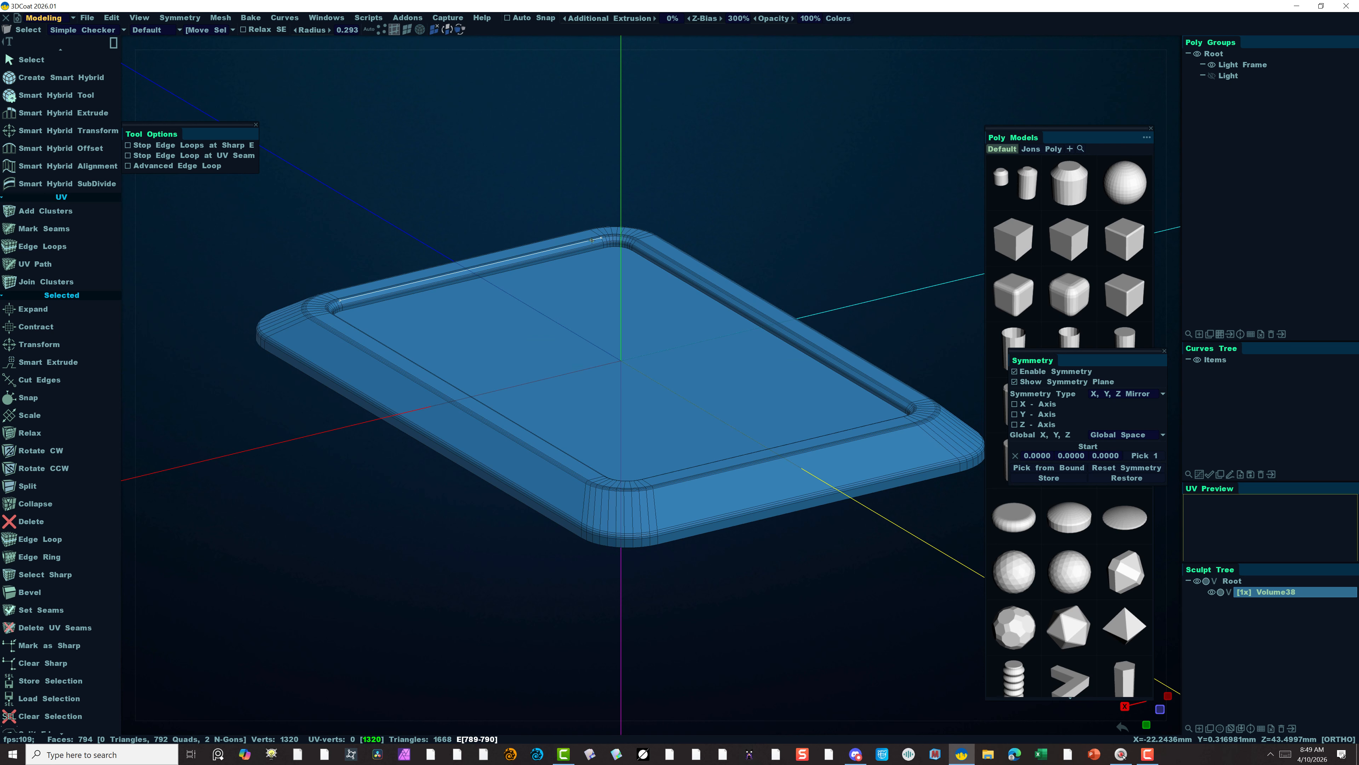
key(alt)
alt+drag(383, 351, 447, 264)
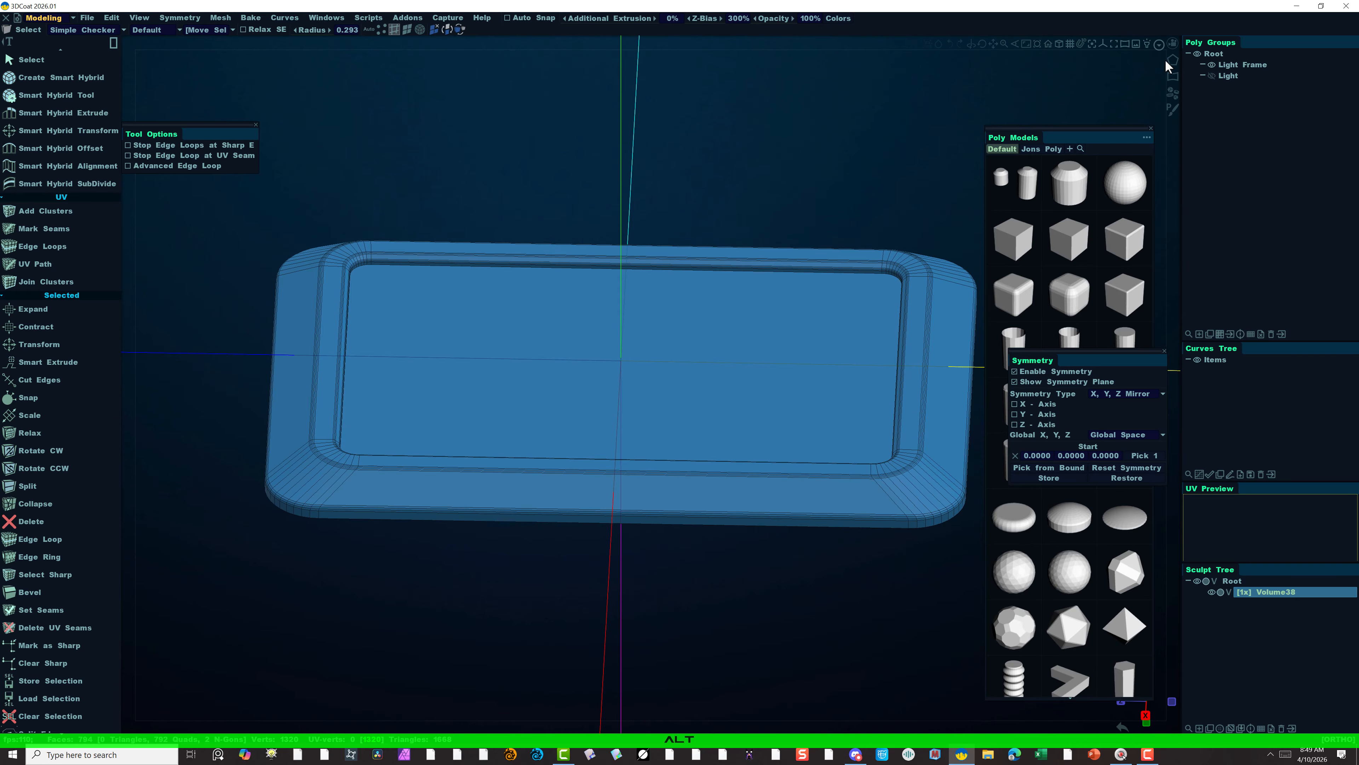
click(1210, 75)
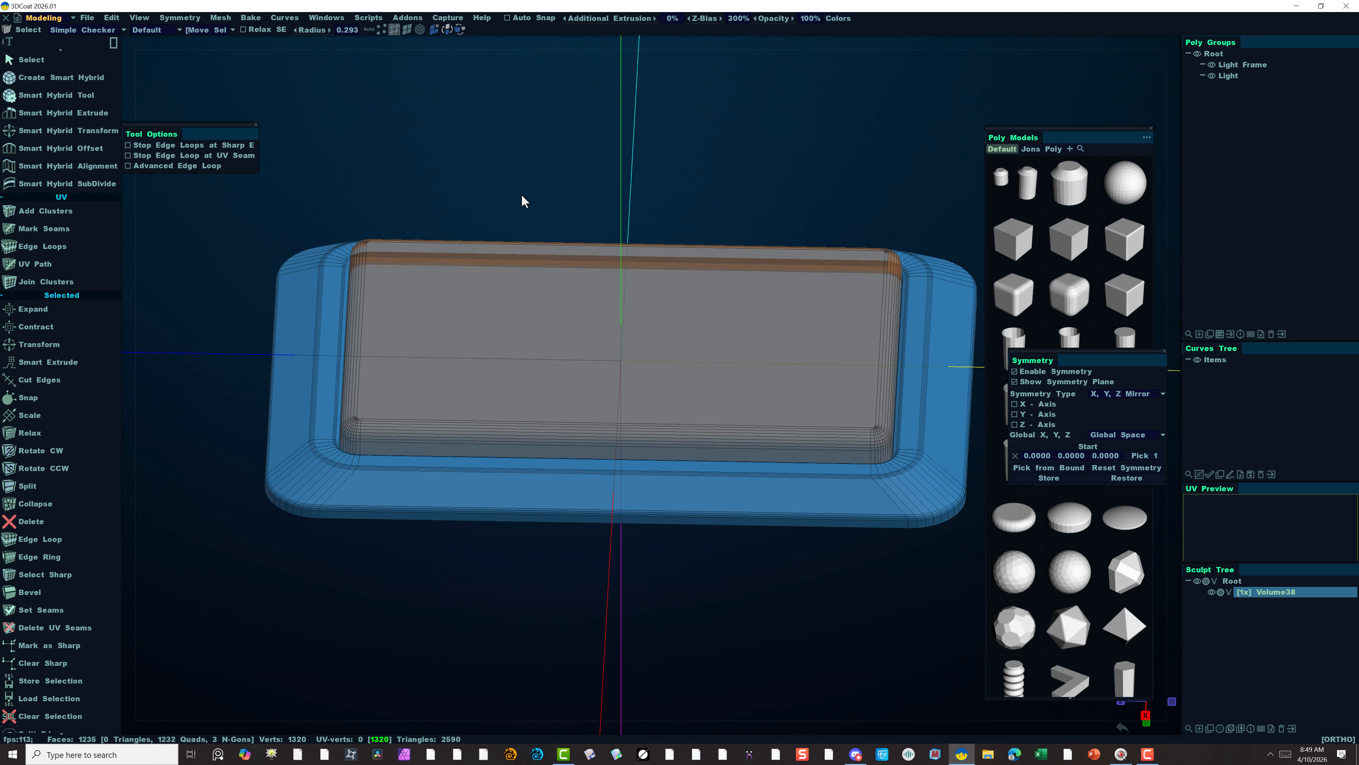
alt+drag(523, 202, 551, 156)
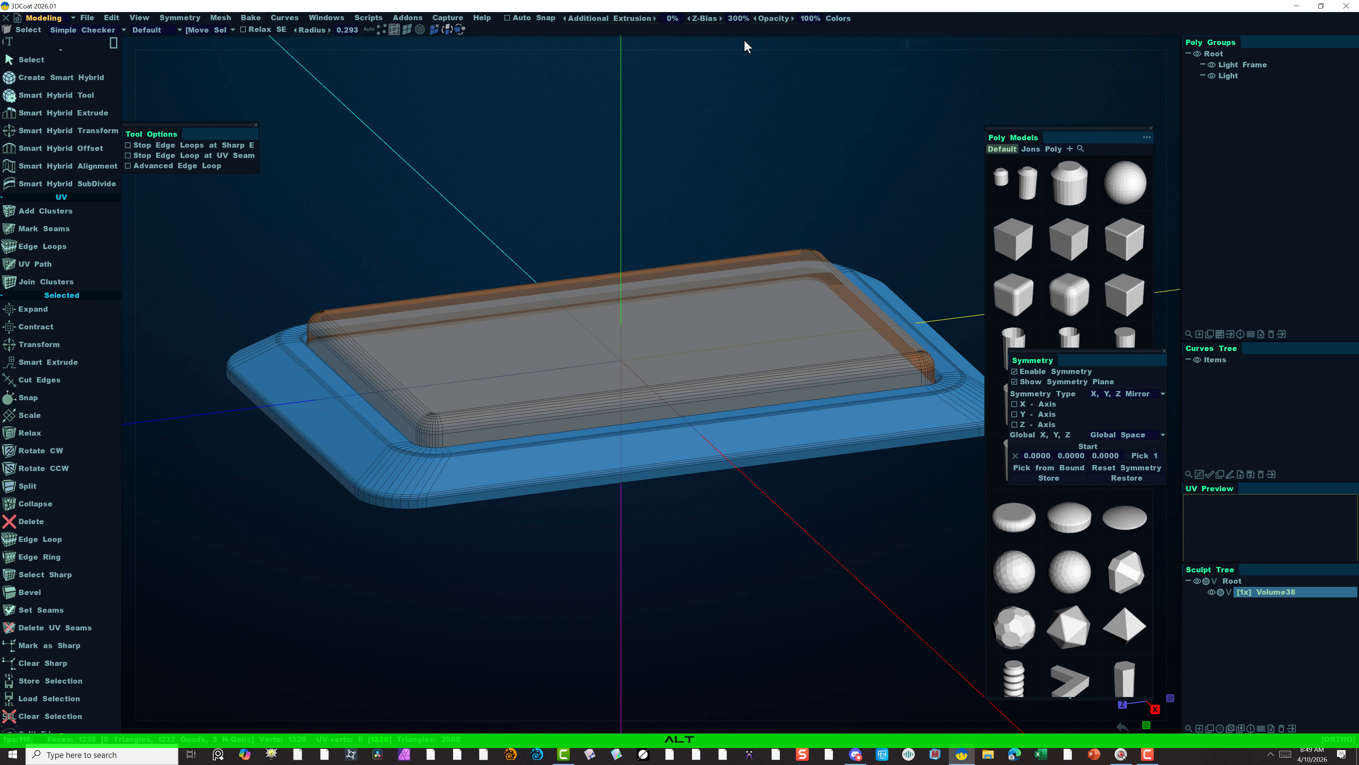
mouse_move(1146, 43)
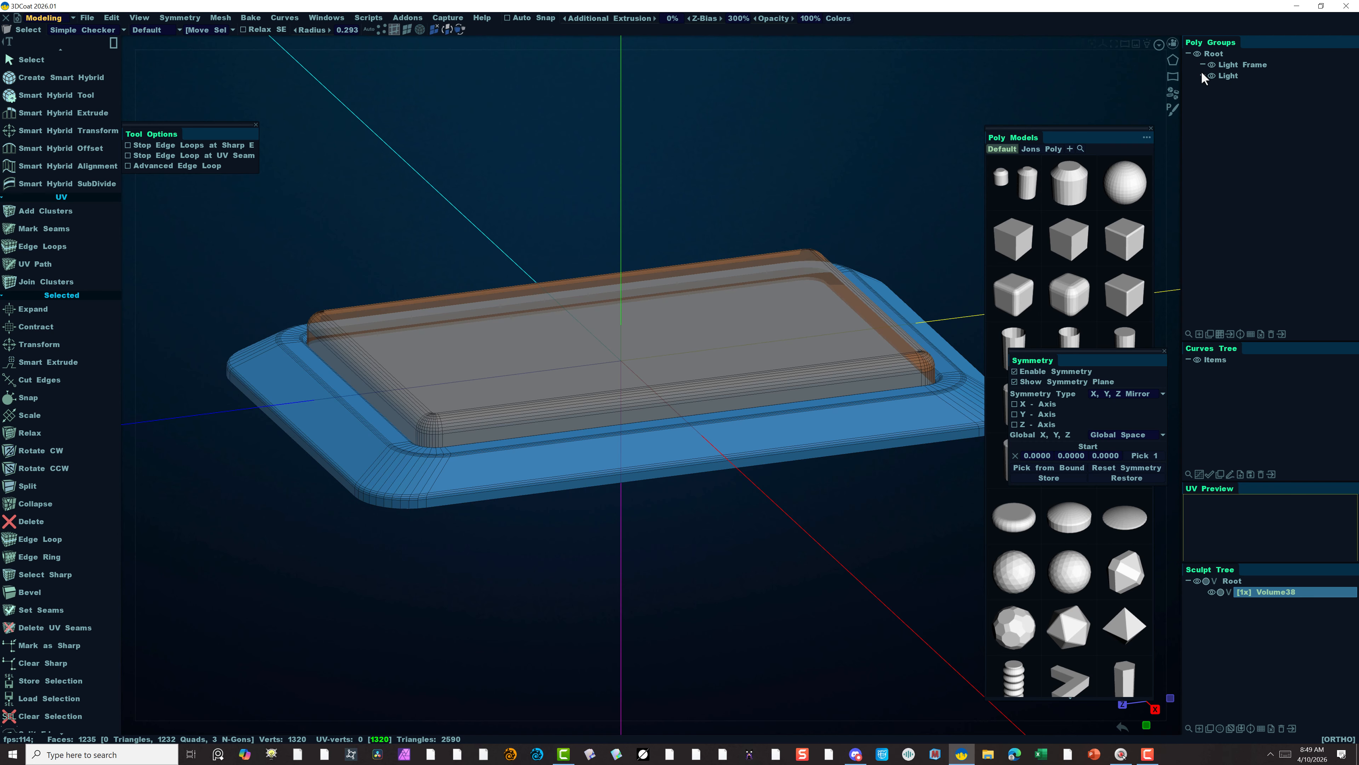
Hide Light Frame, select the open edge loop around the Light block's underside and activate Select/Transform on it.
click(1212, 69)
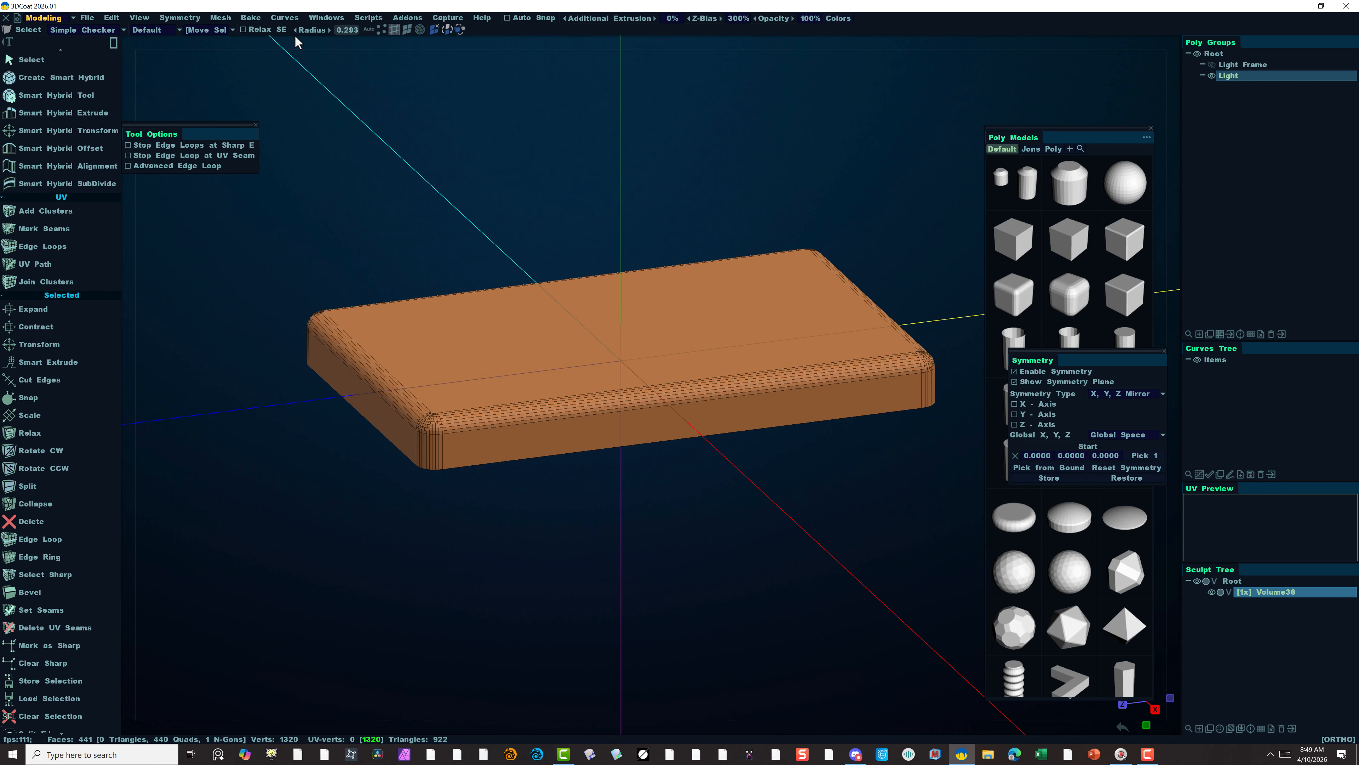
click(406, 29)
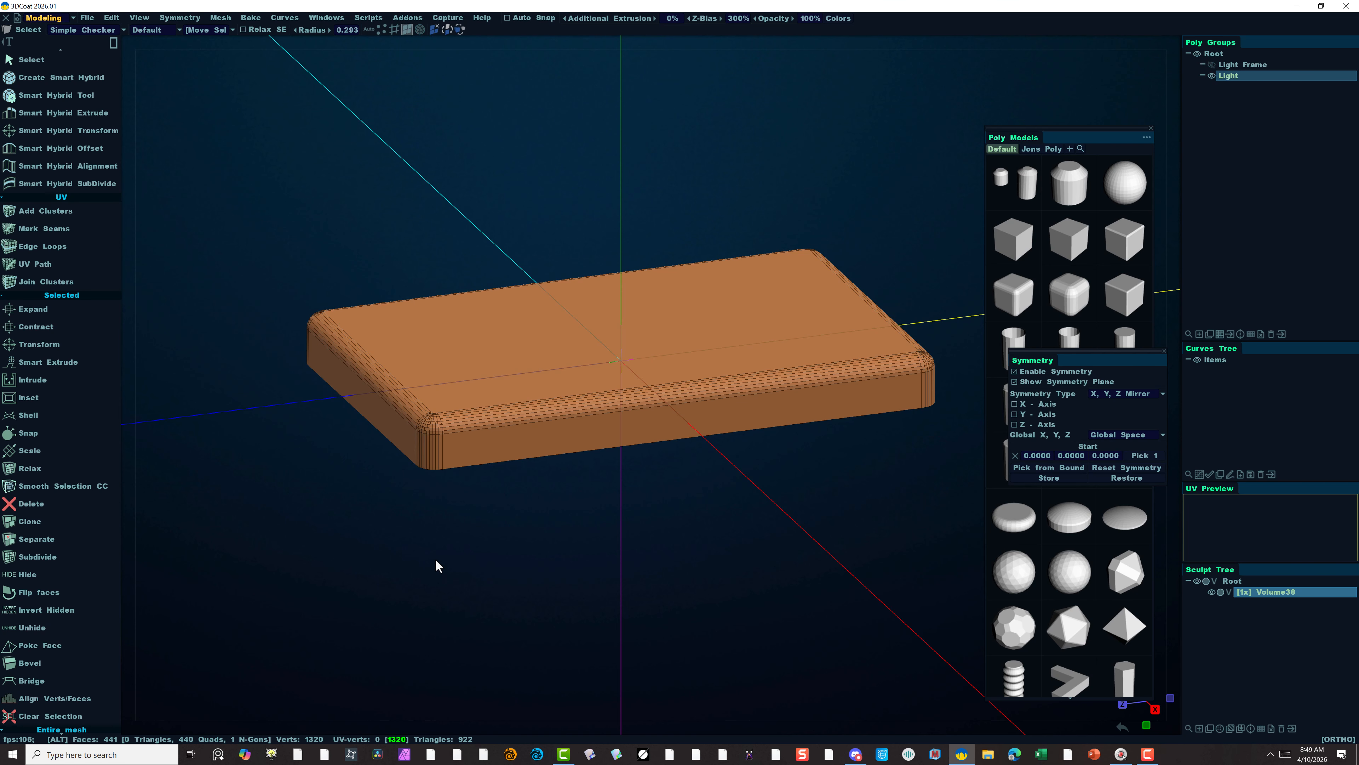
alt+drag(434, 564, 451, 386)
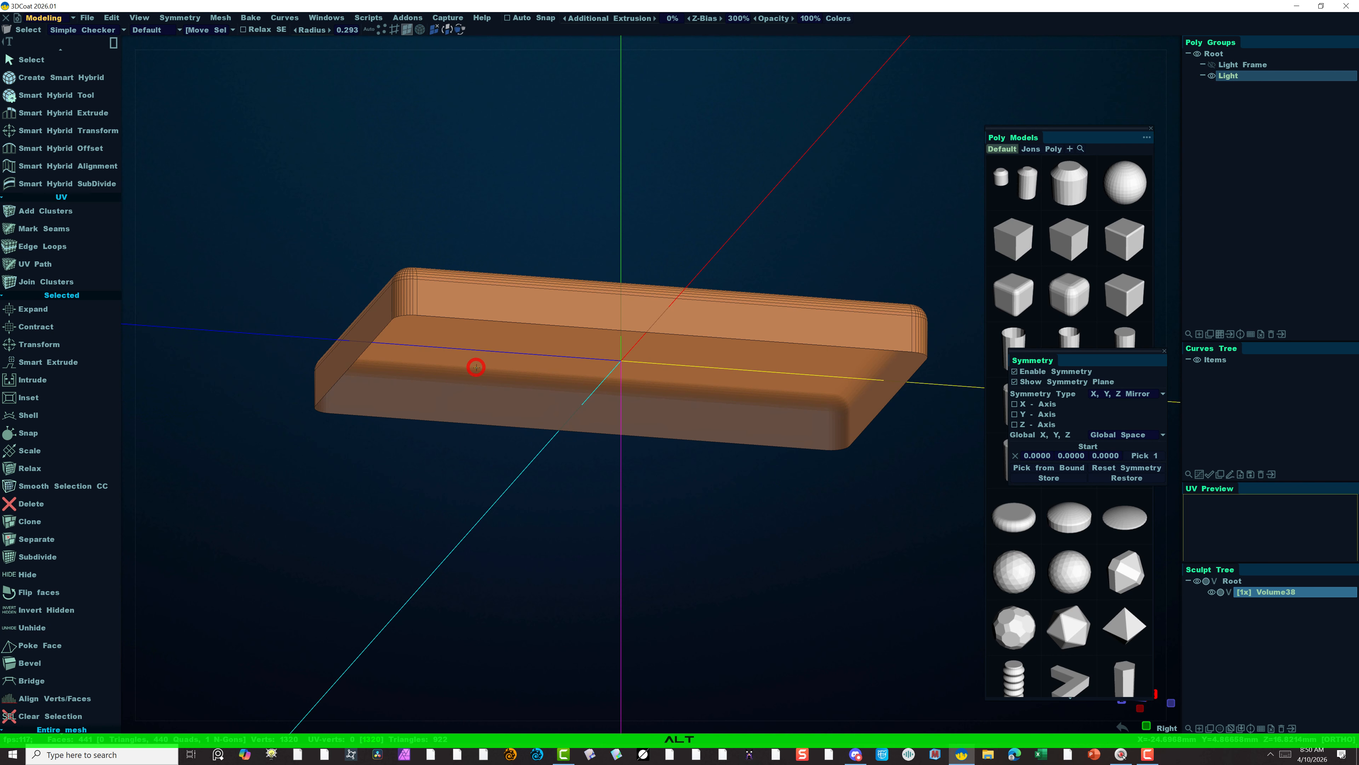
alt+drag(244, 79, 389, 30)
click(393, 30)
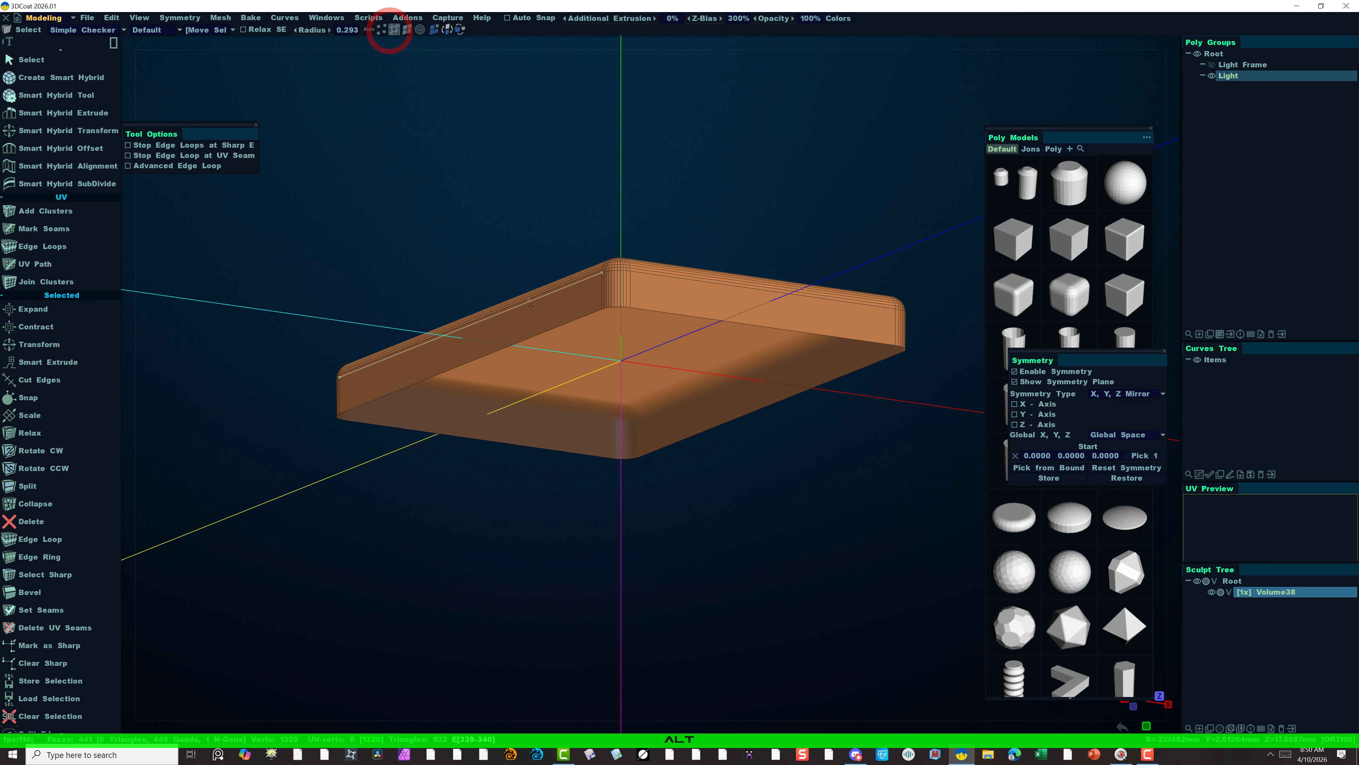
alt+click(534, 331)
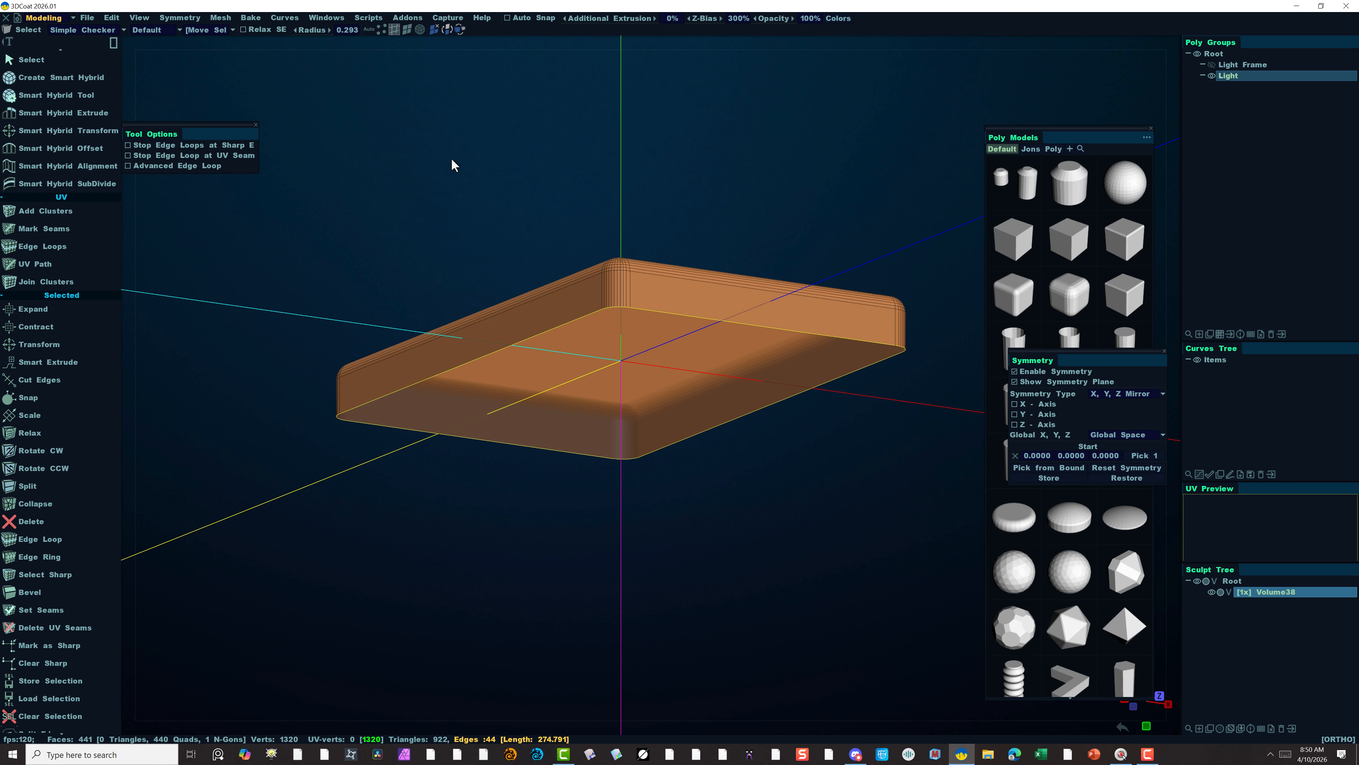
scroll(67, 195, up, 7)
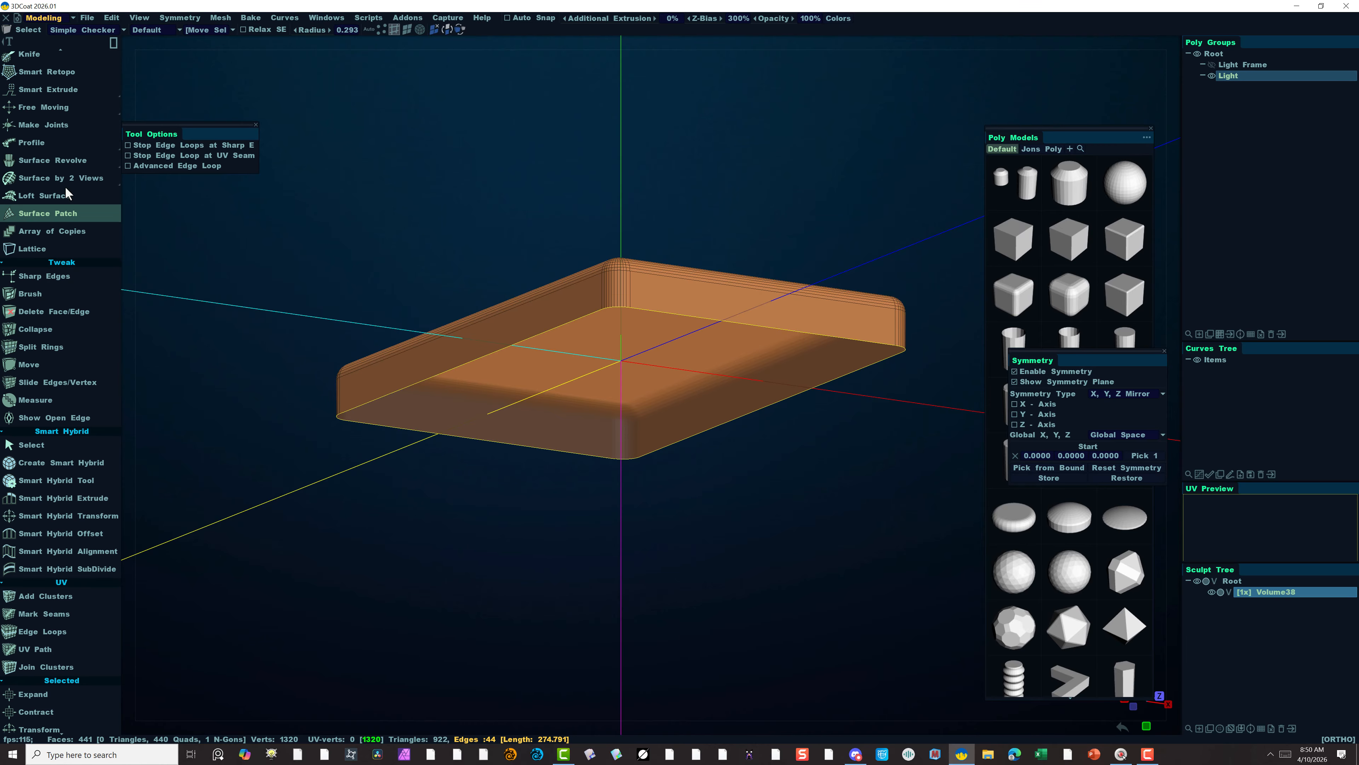
scroll(65, 186, up, 4)
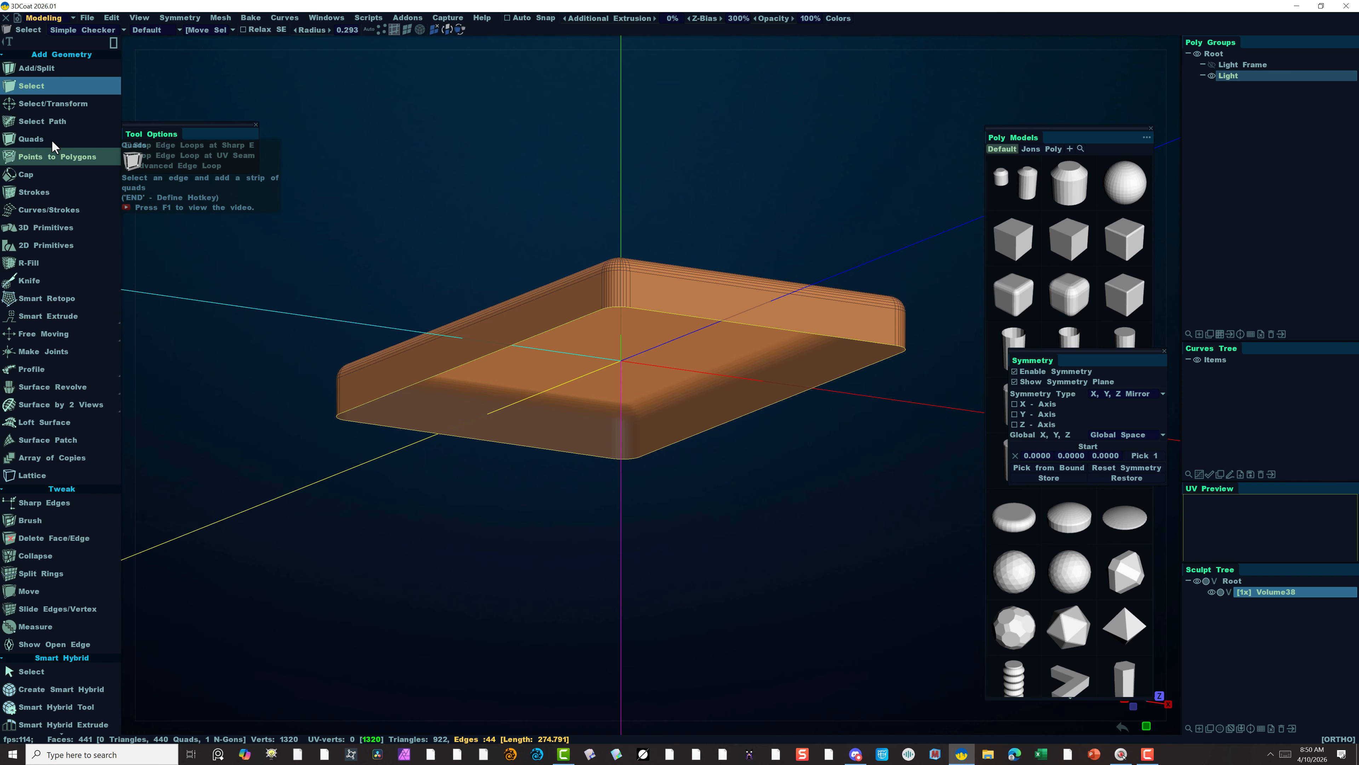
click(56, 106)
alt+drag(556, 528, 589, 576)
alt+drag(583, 583, 585, 562)
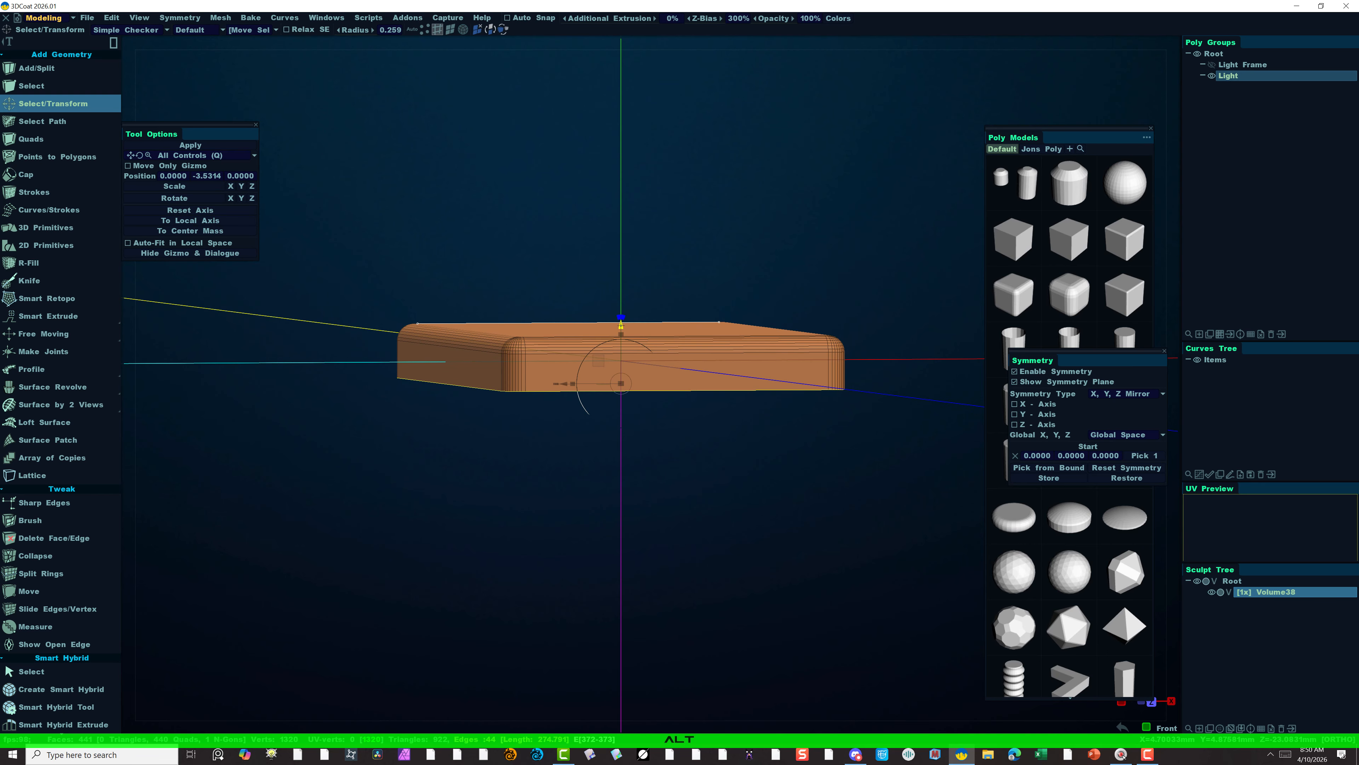
drag(621, 324, 621, 303)
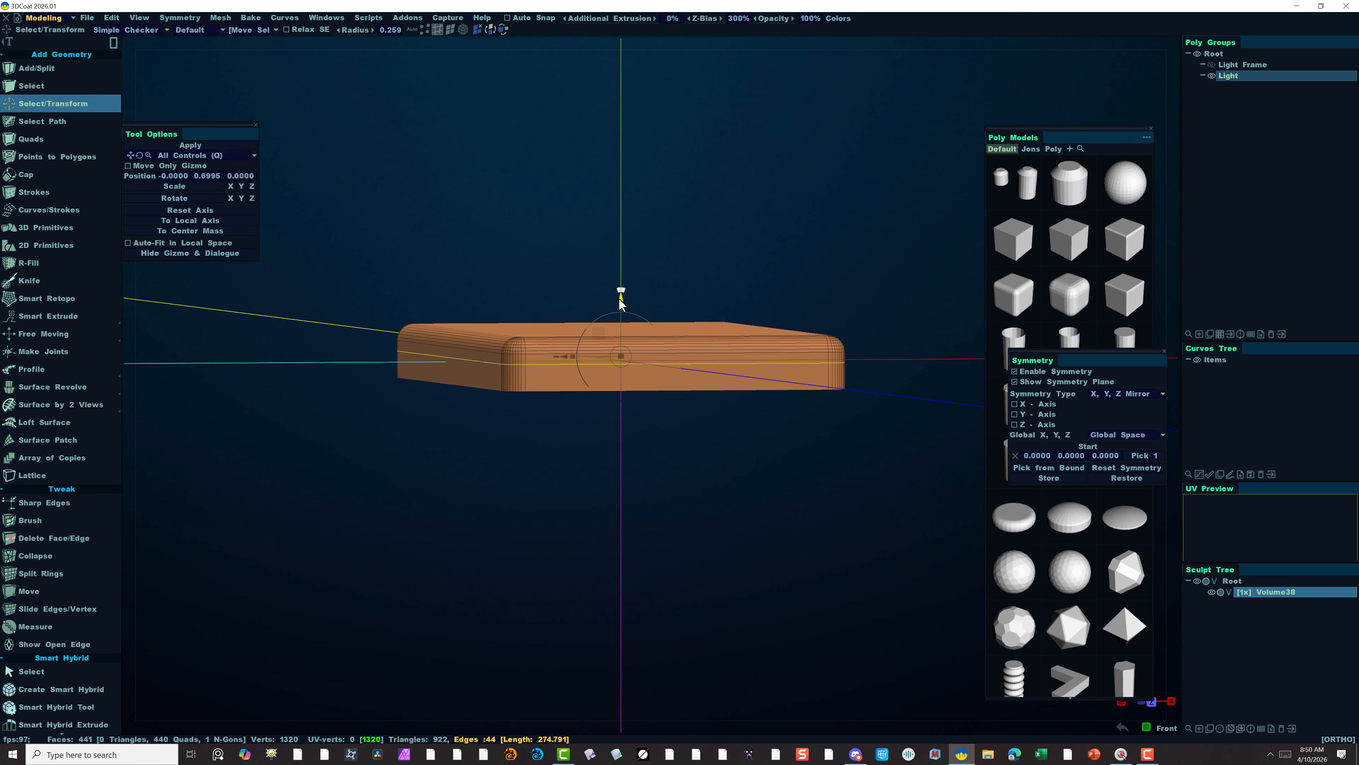
click(310, 464)
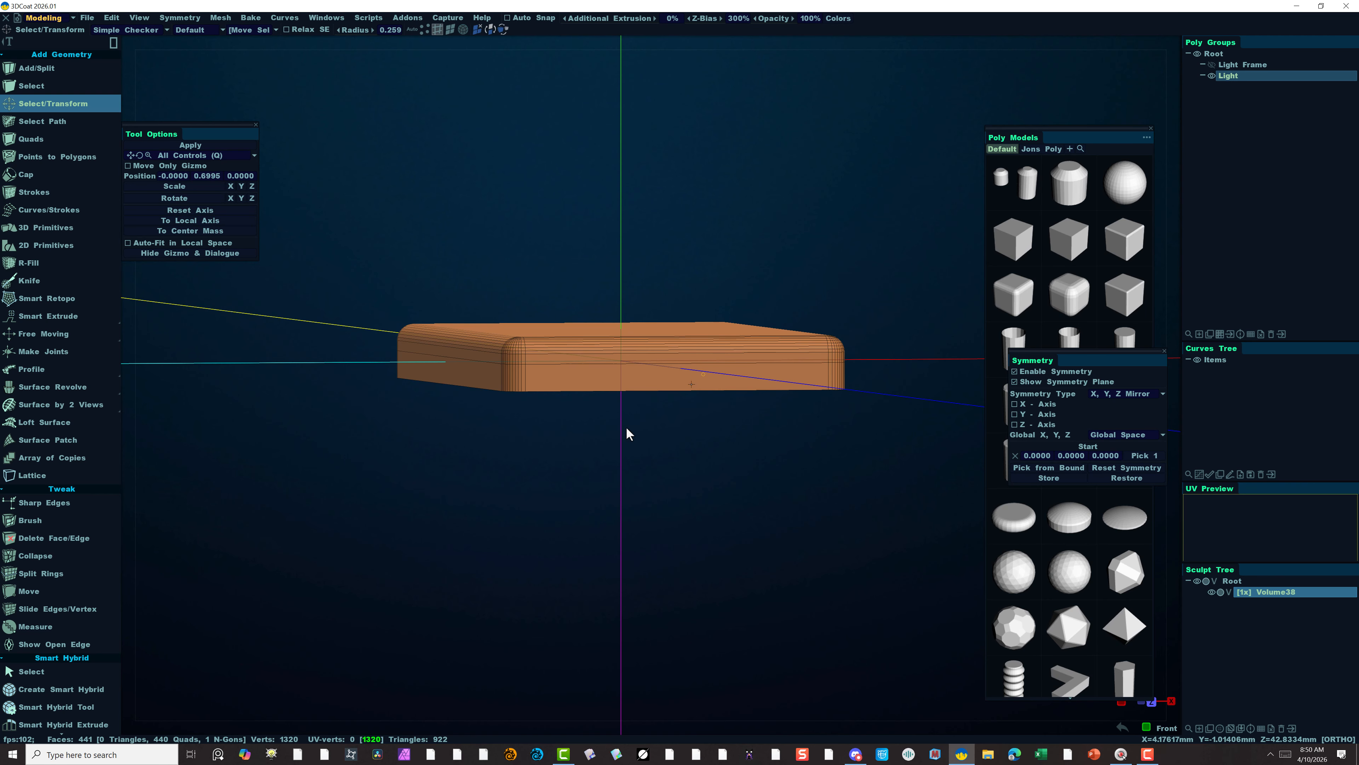
key(ctrl+z)
key(ctrl+z)
key(ctrl+z)
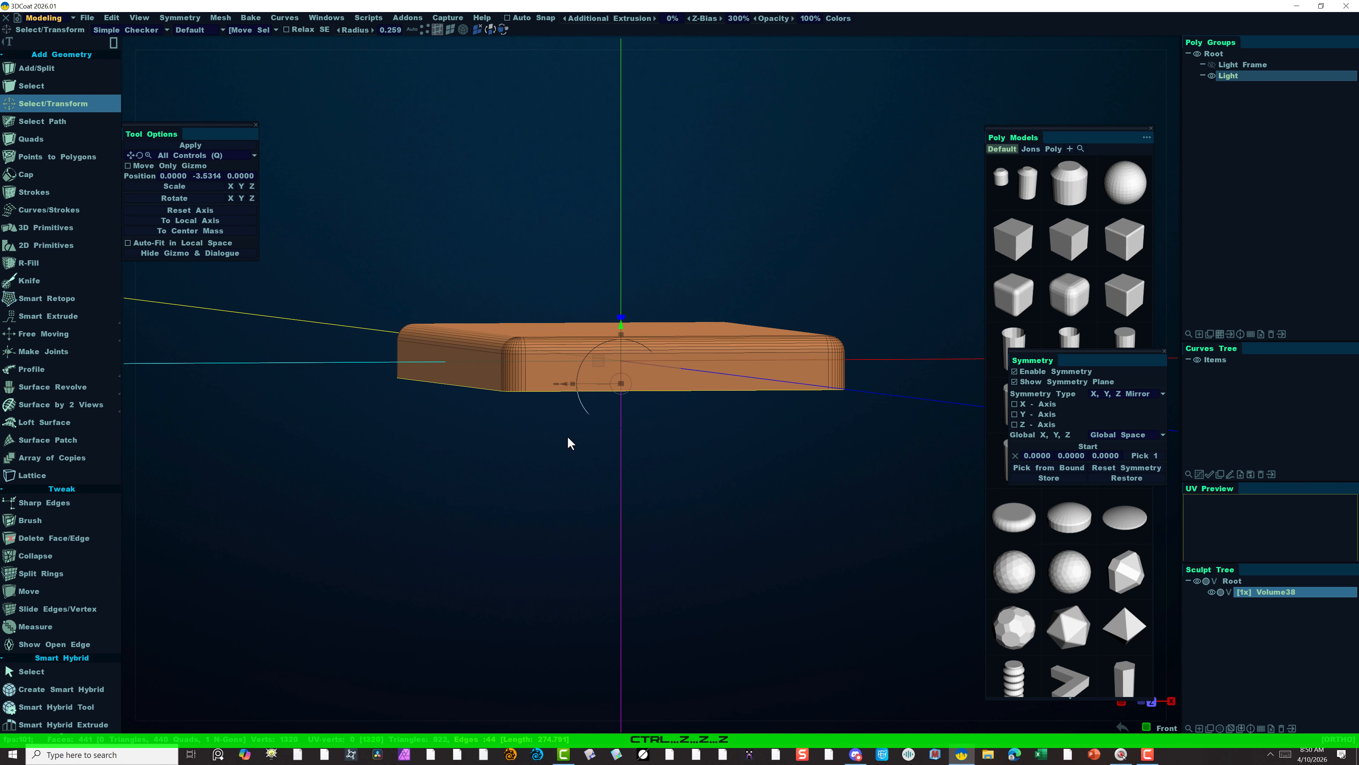
Raise the edge loops at the Light block's open bottom vertically until only a thin slab below the bevelled rim remains.
right_drag(547, 457, 691, 455)
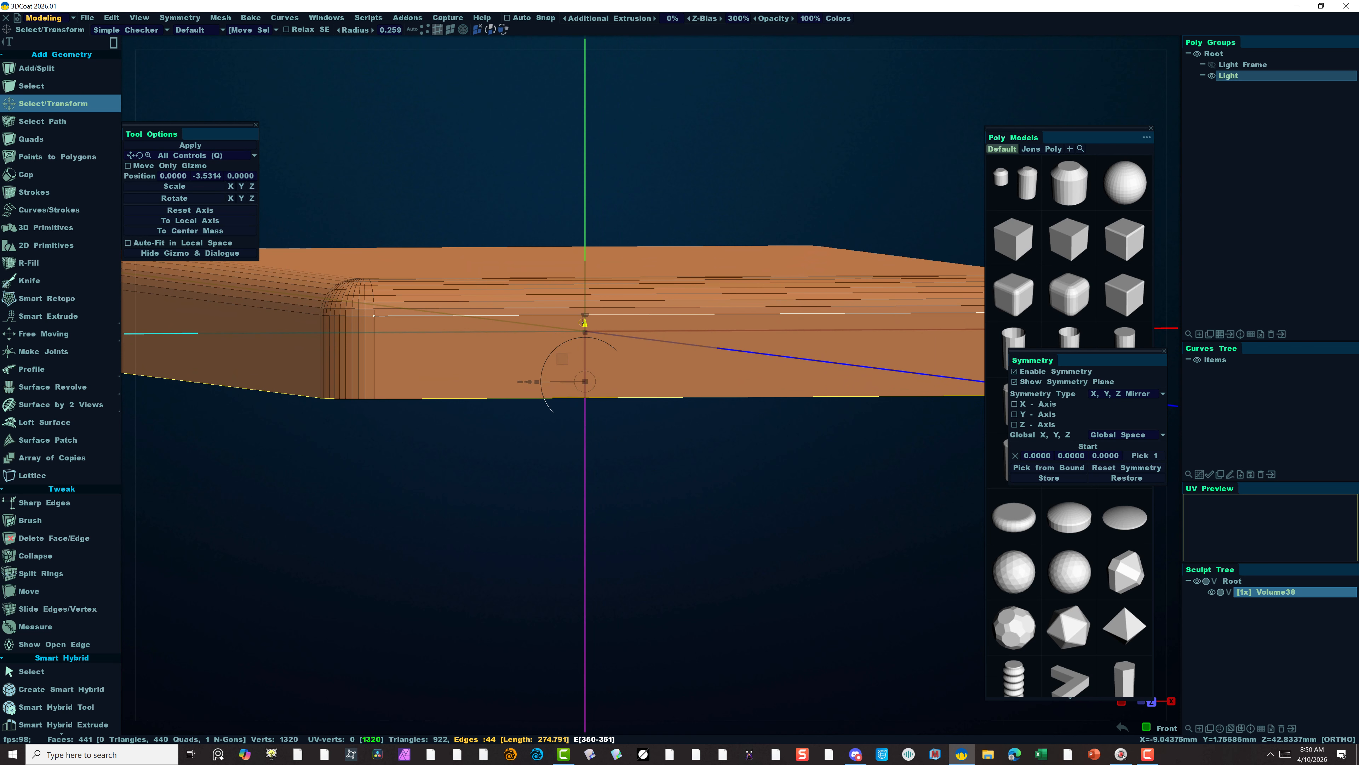
drag(584, 322, 585, 247)
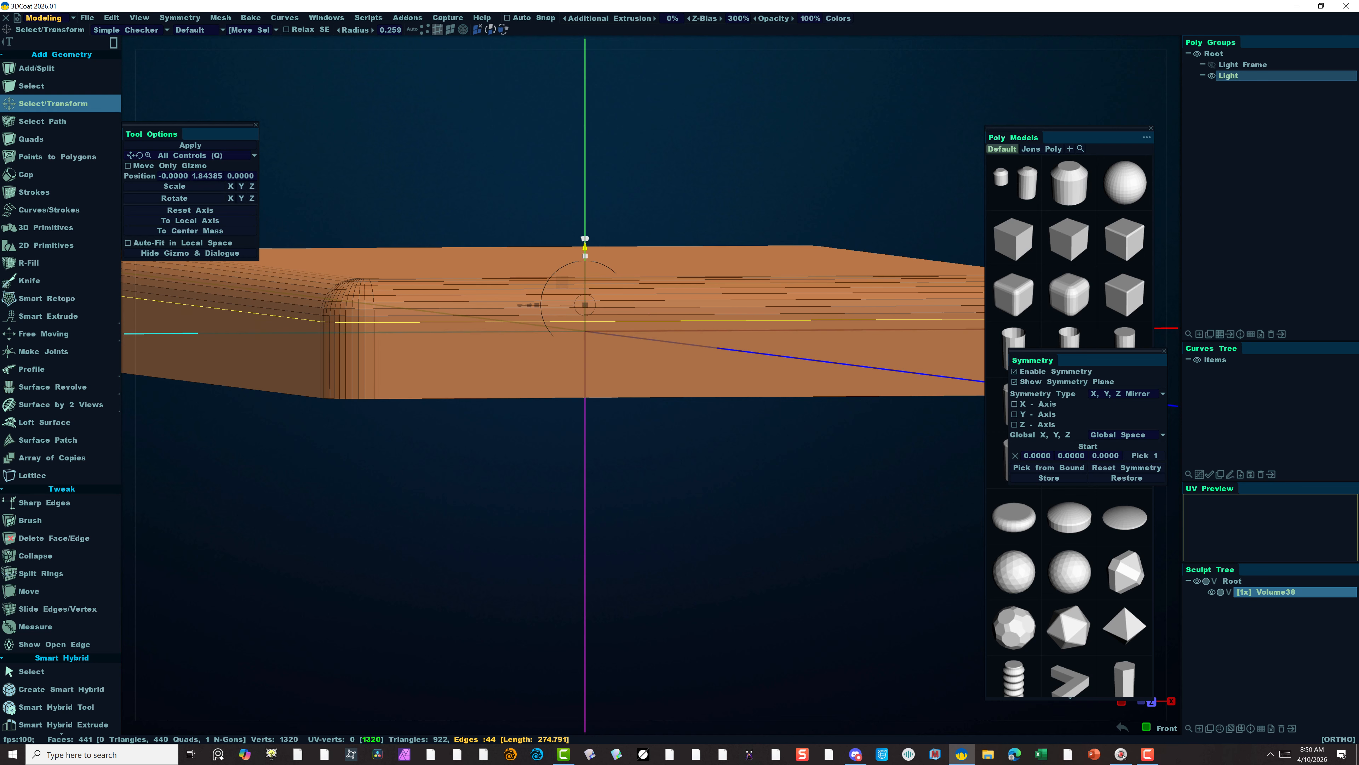
click(288, 524)
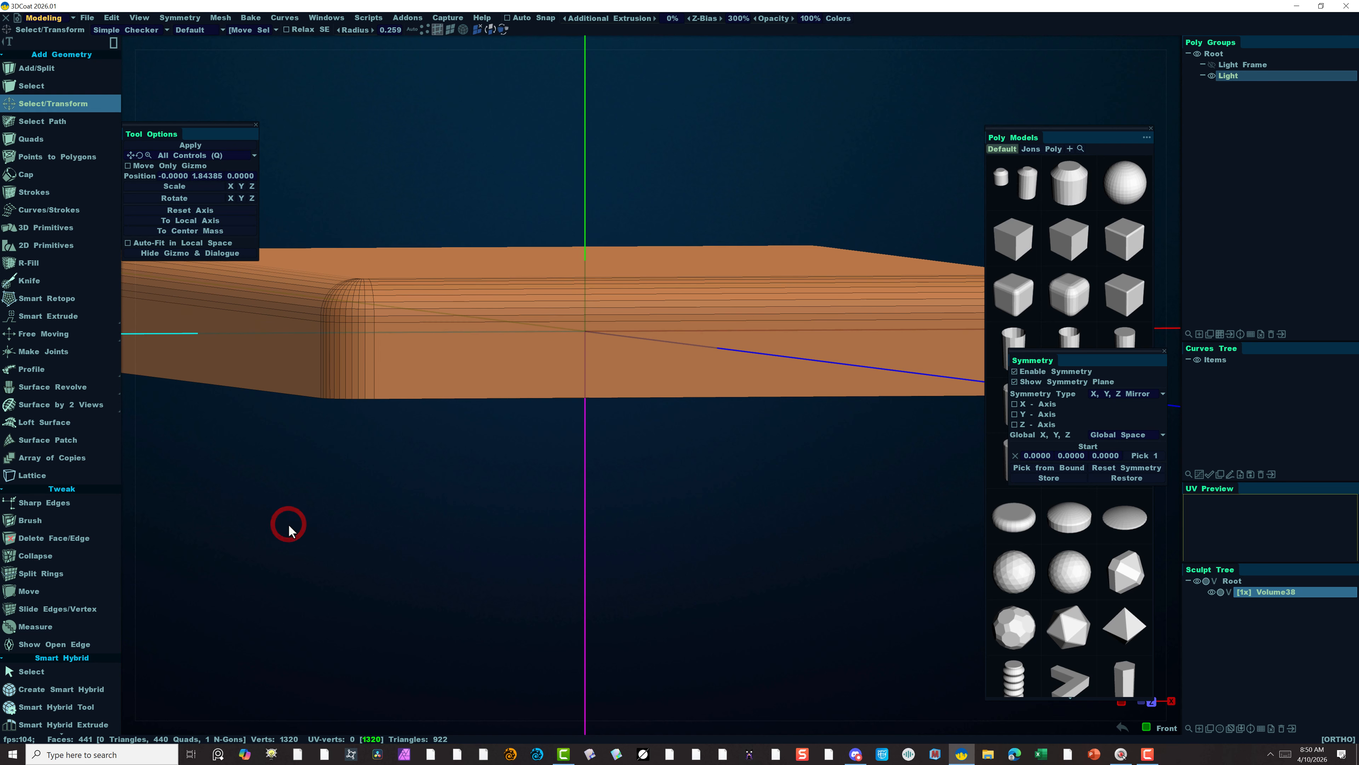
alt+click(423, 393)
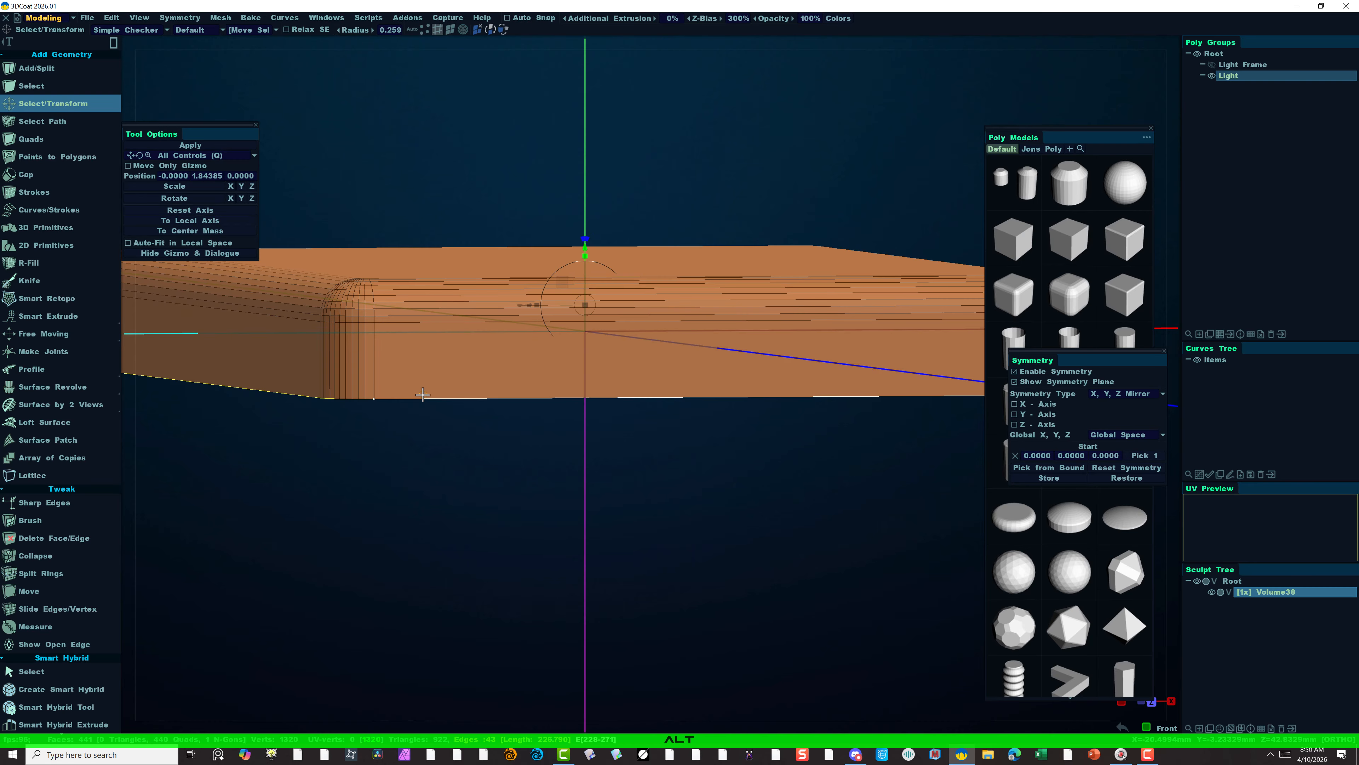
drag(580, 243, 593, 185)
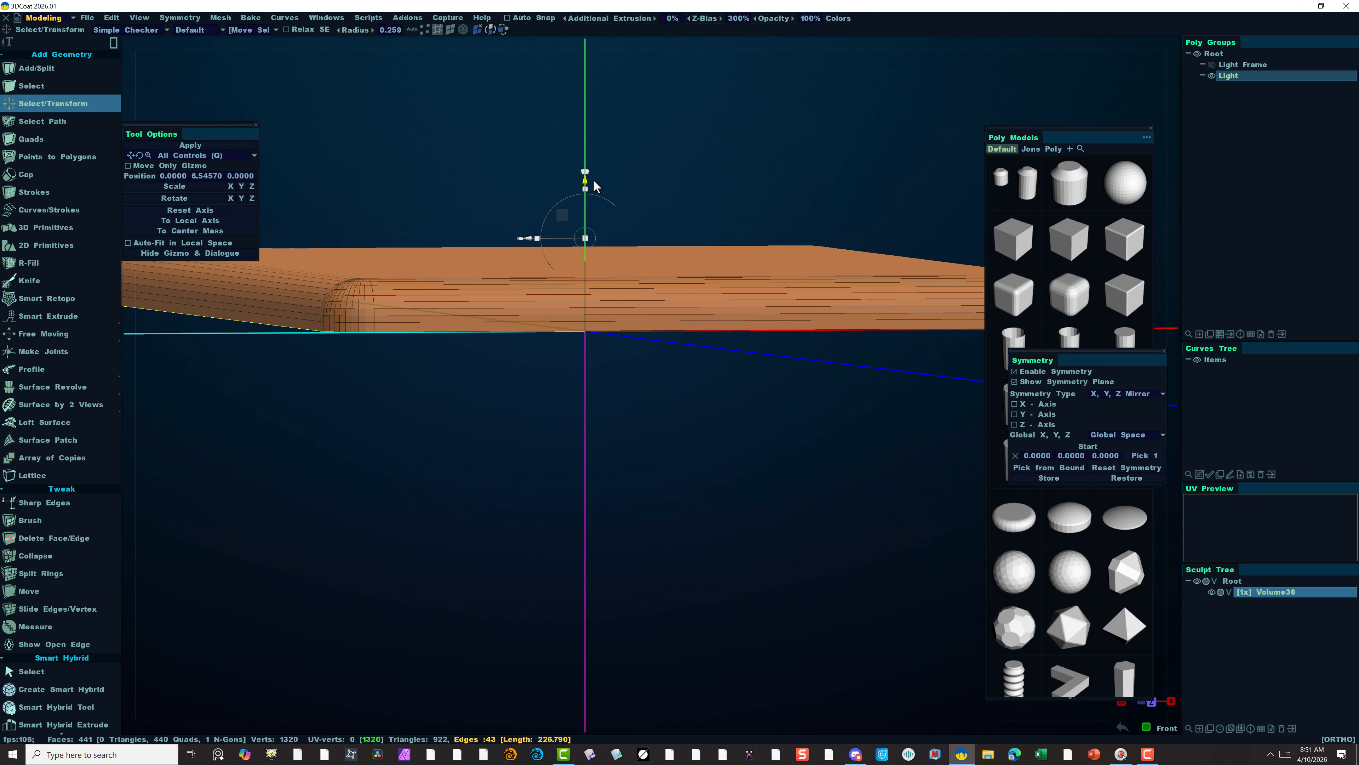
Select the Light block's open bottom edge loop and close it with a single N-gon using Cap with type Tri.
alt+drag(249, 593, 286, 525)
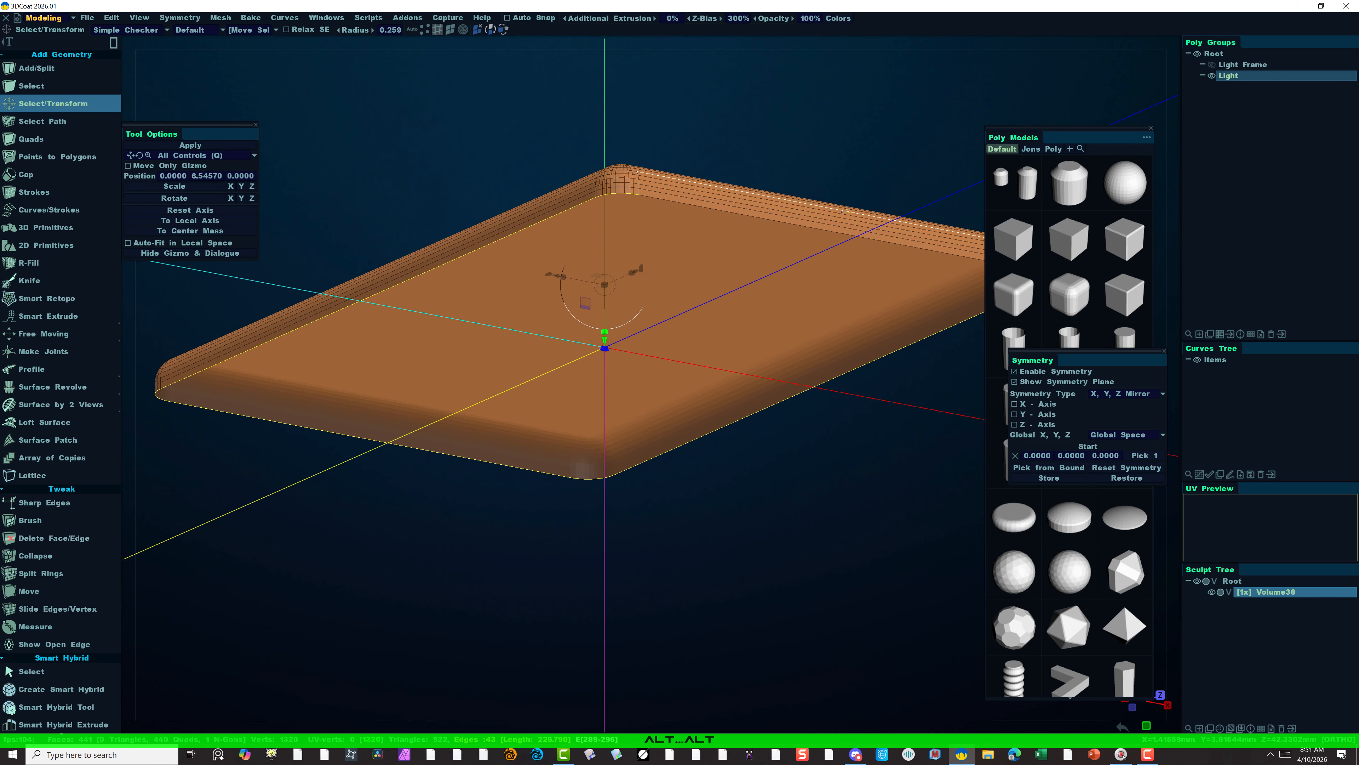
alt+drag(852, 172, 371, 264)
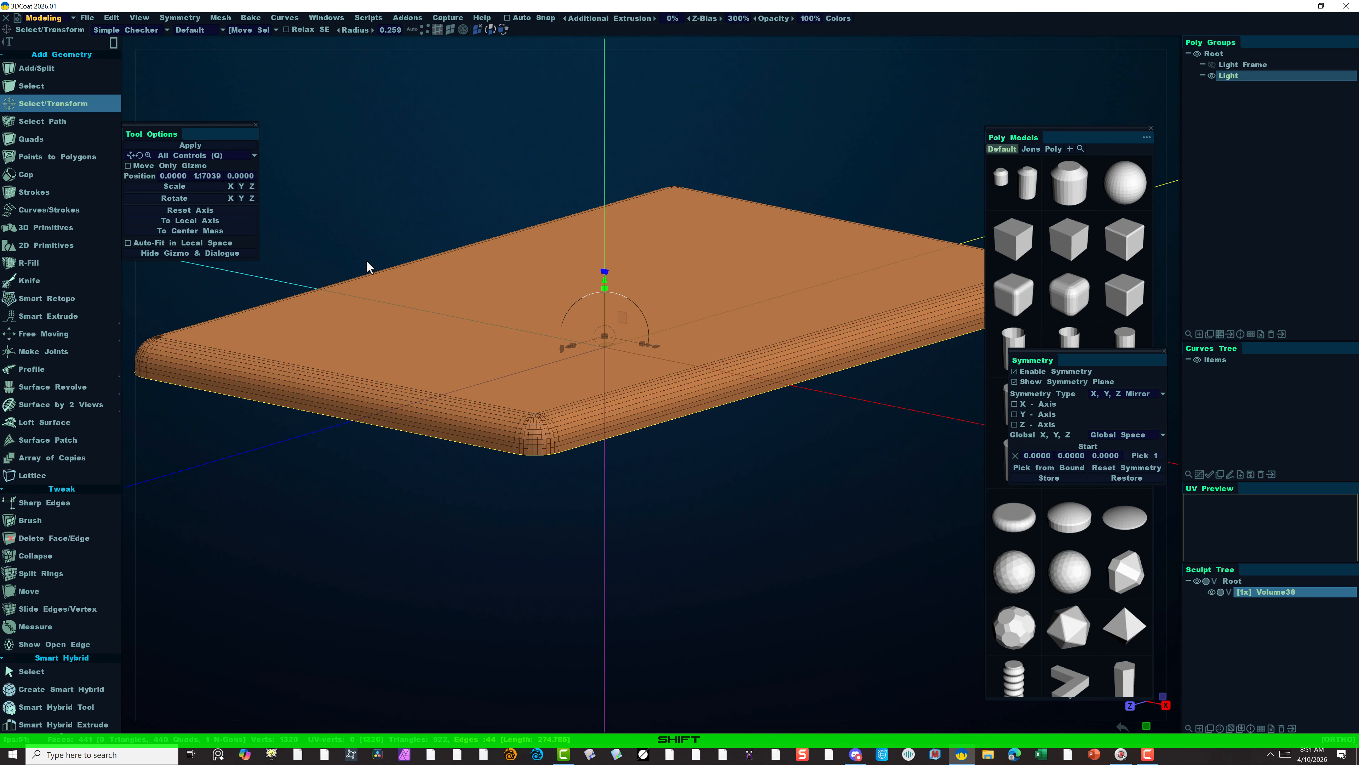
click(26, 174)
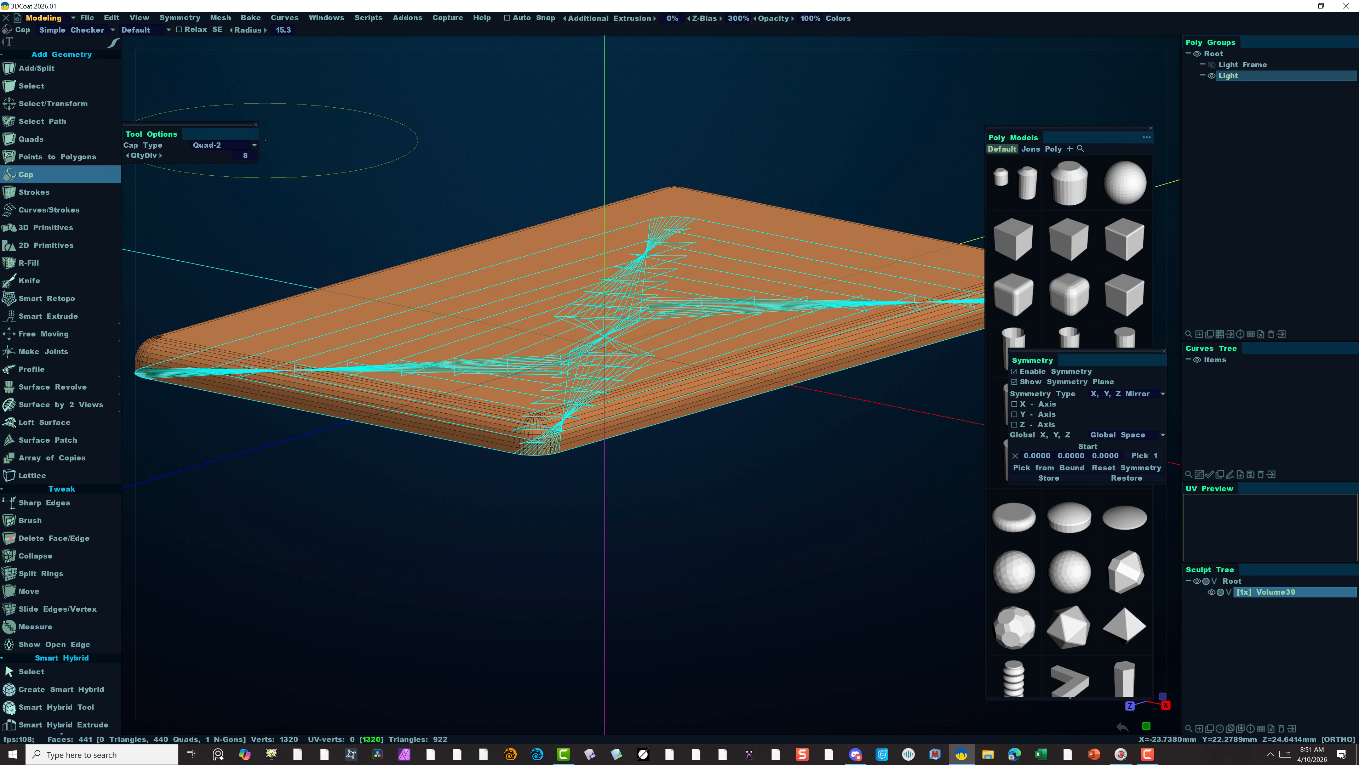
click(250, 145)
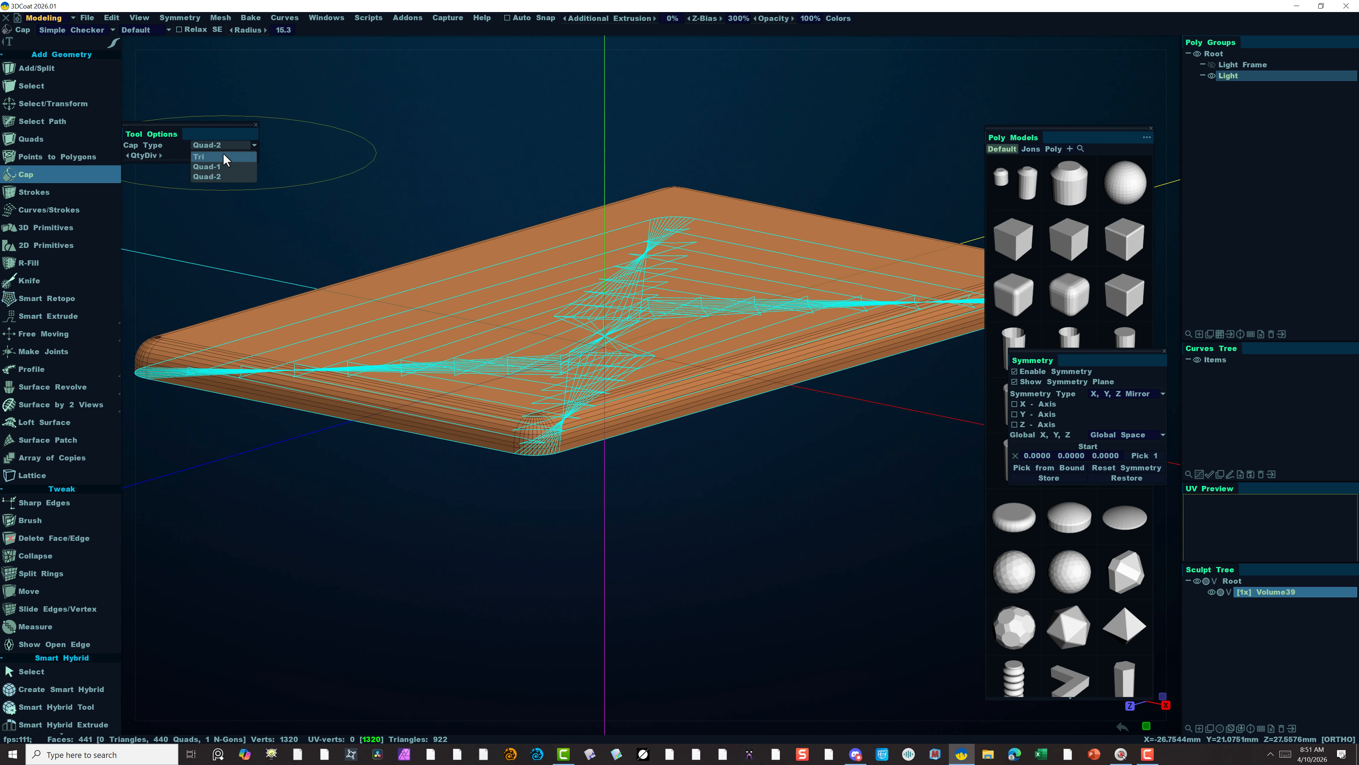
click(202, 157)
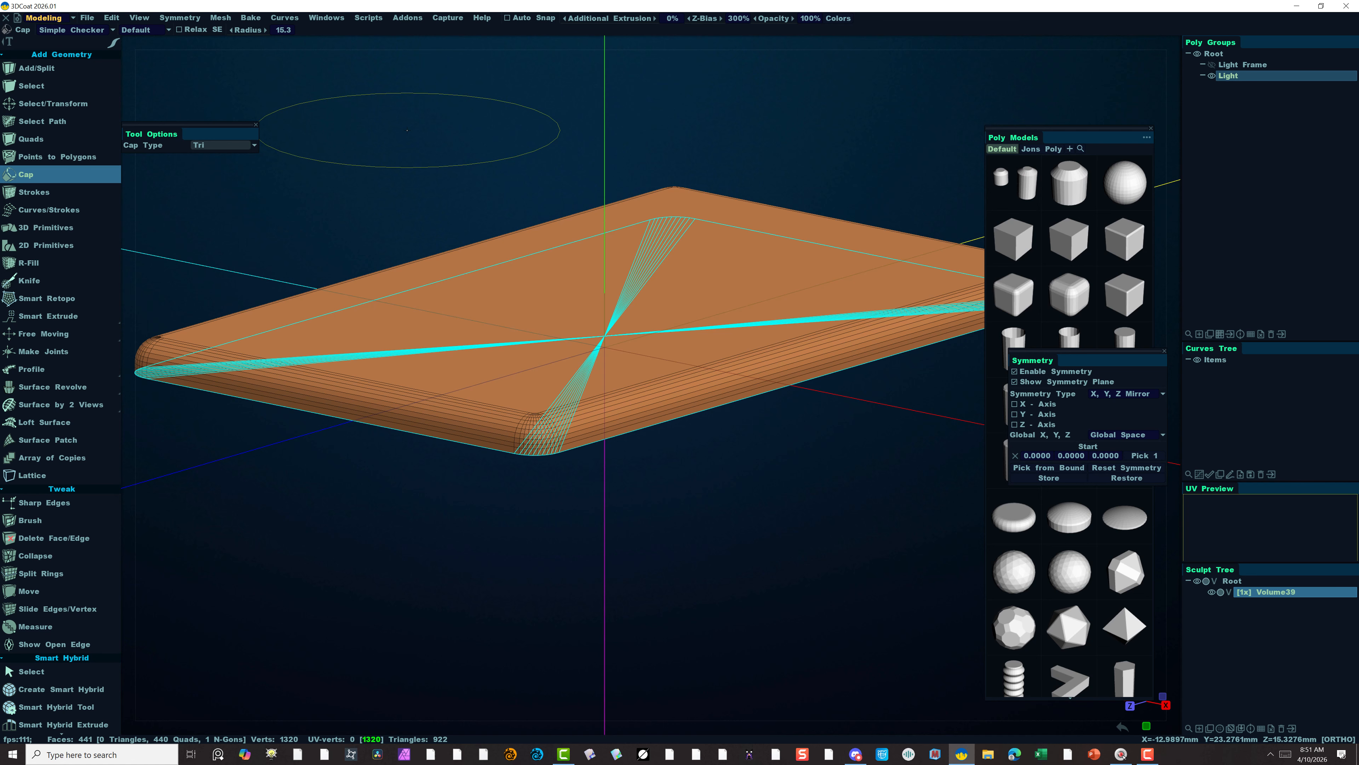
key(shift)
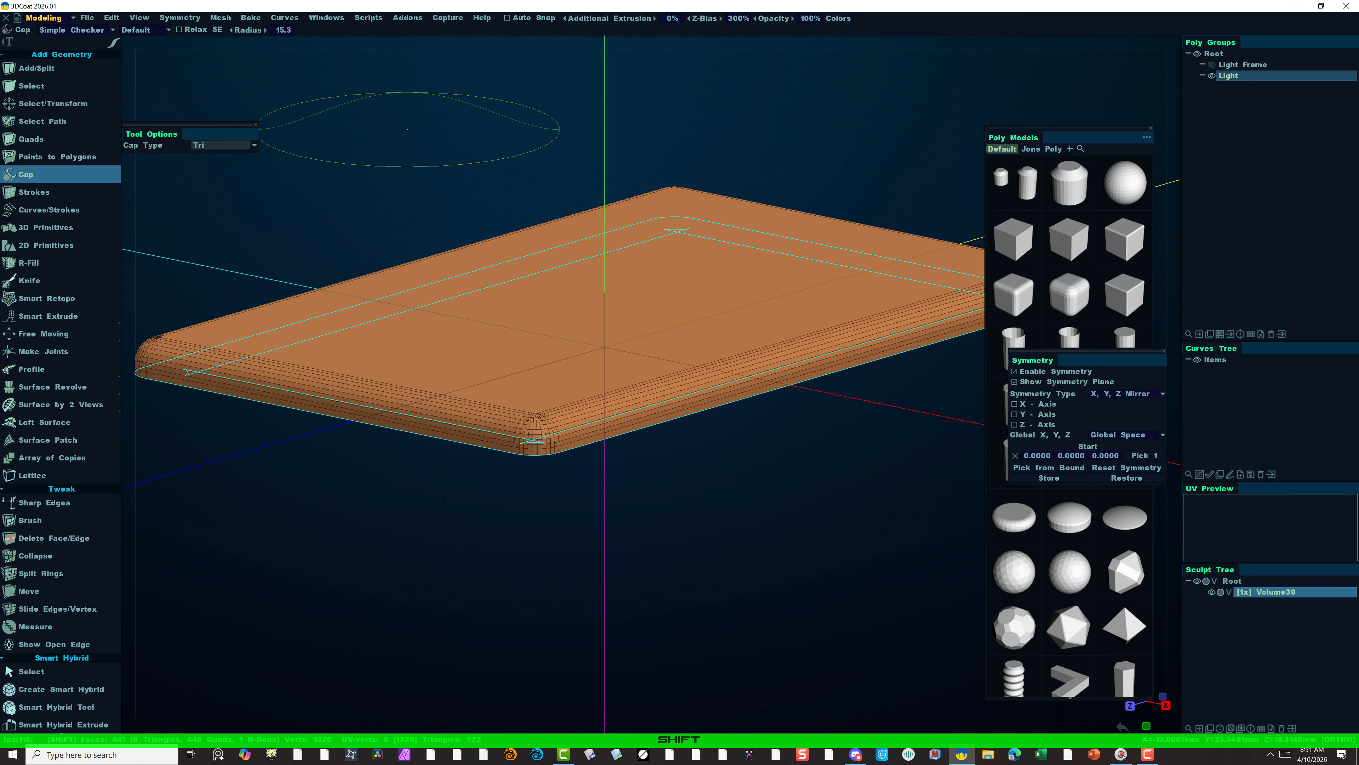
shift+click(406, 129)
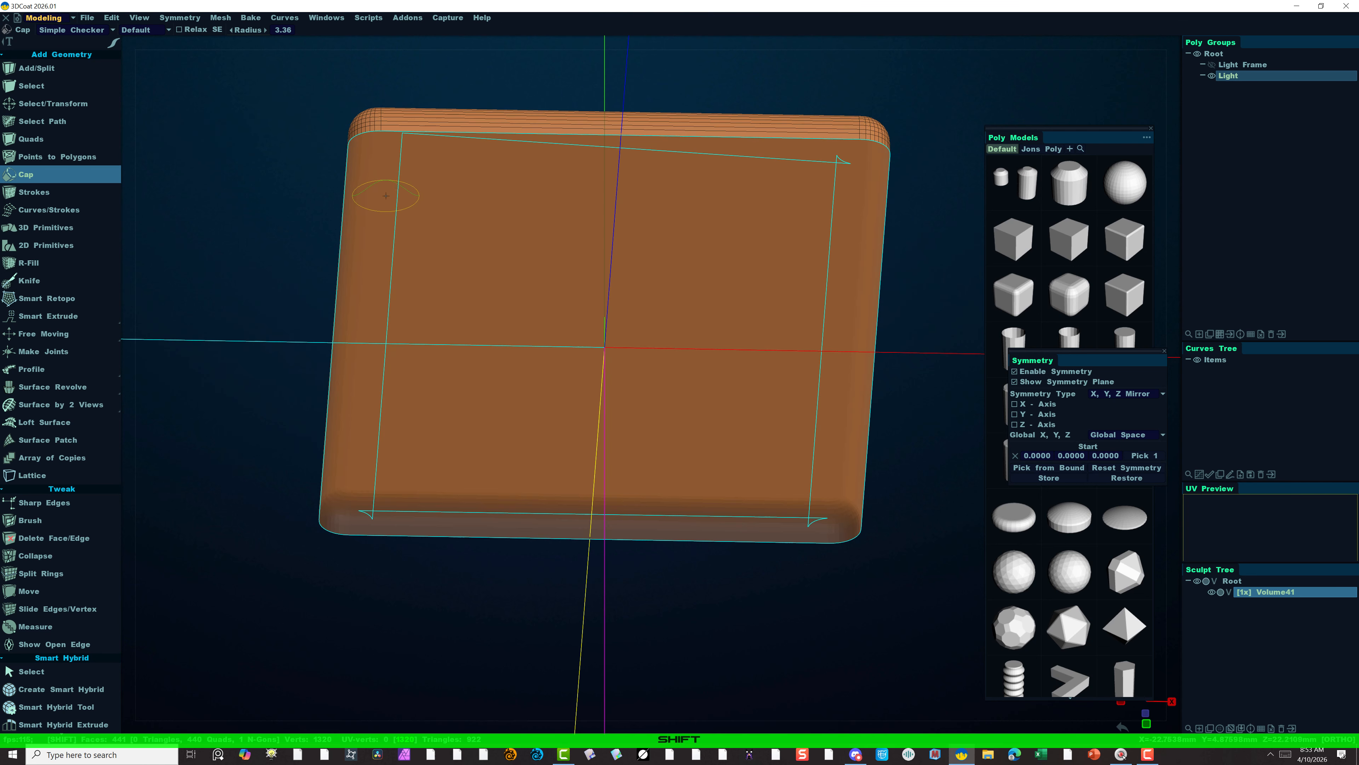
shift+click(380, 197)
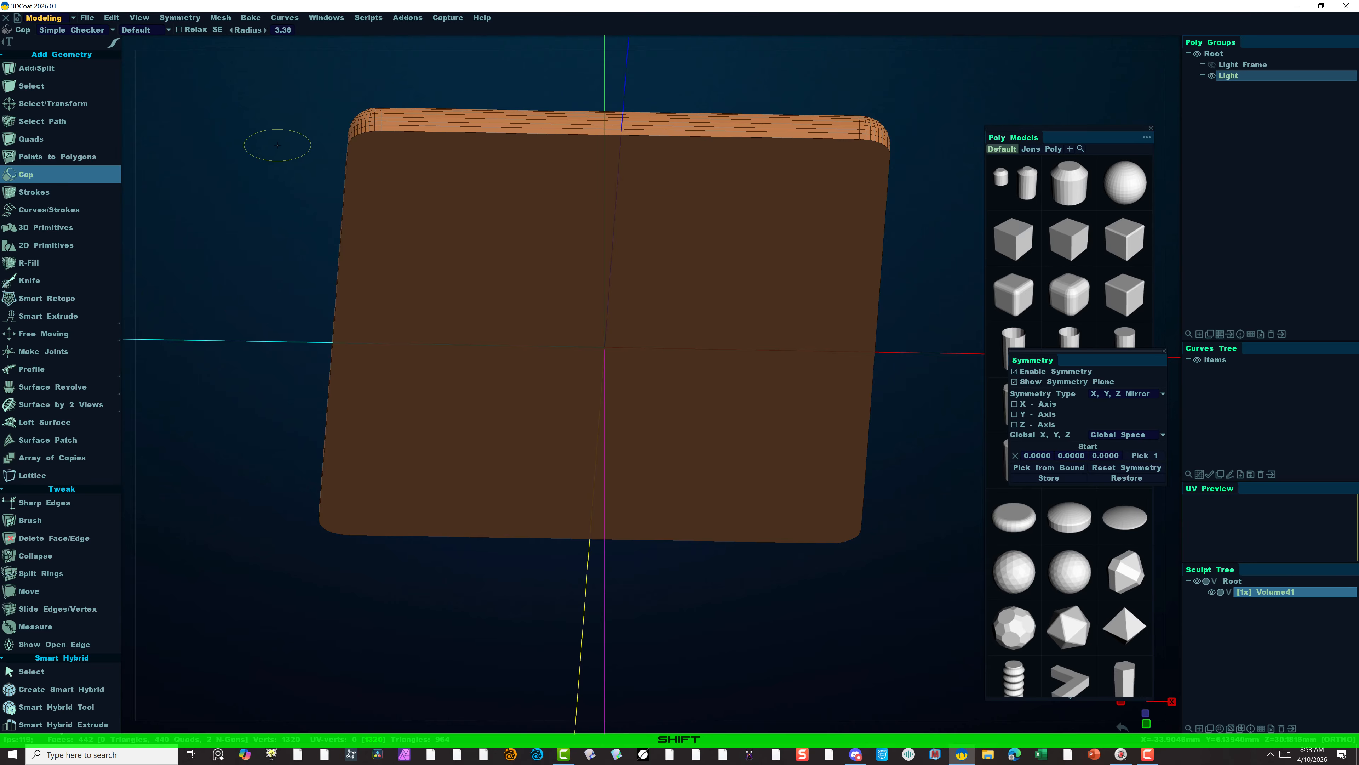
alt+drag(239, 159, 343, 102)
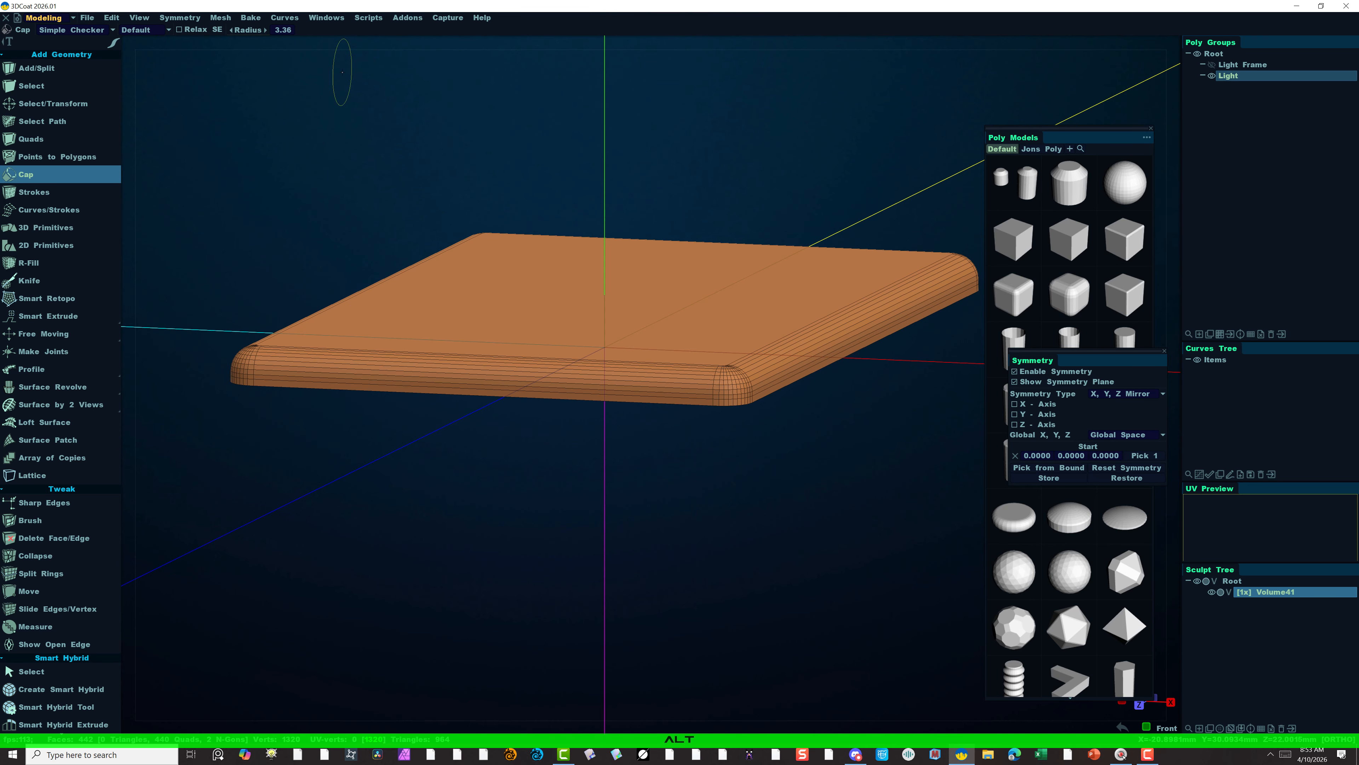
Show Light Frame again, select the whole Light block with Select/Transform and move it slightly straight down toward the frame.
click(88, 105)
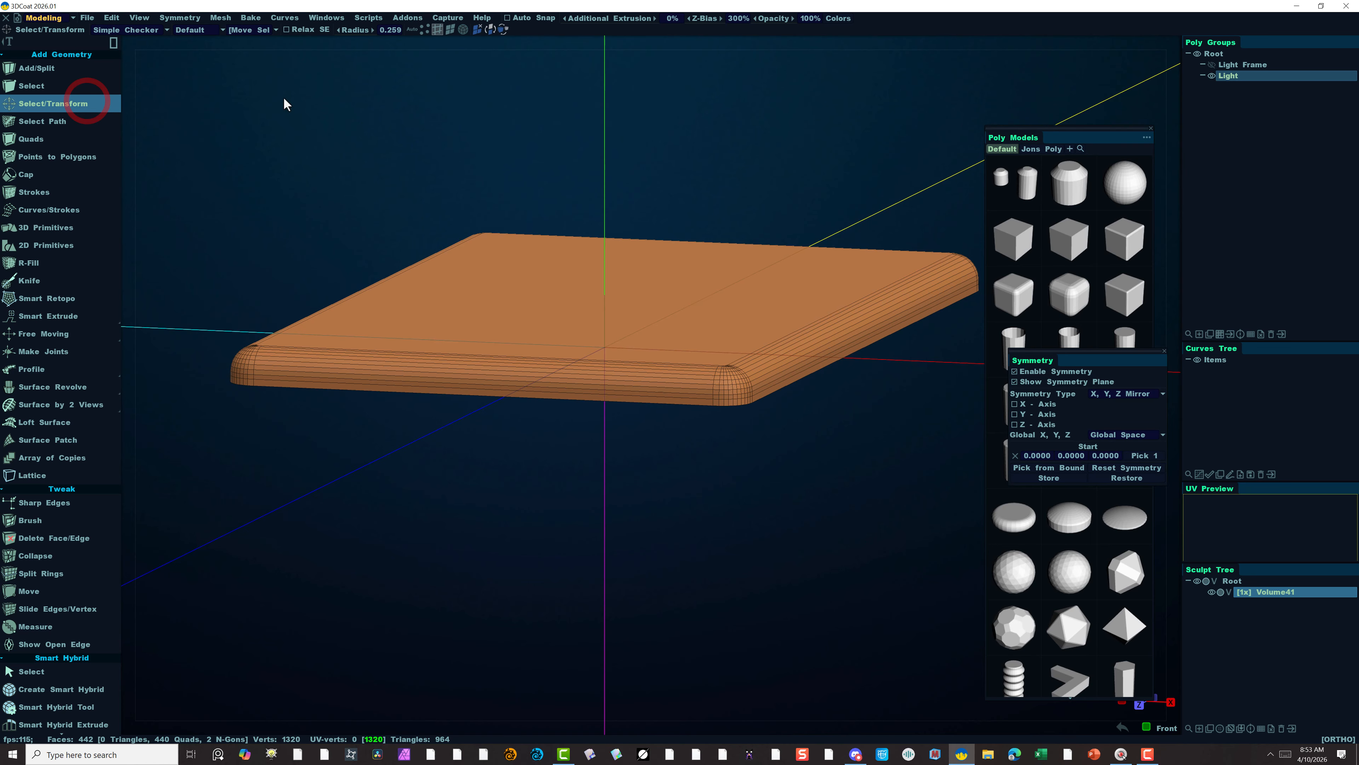
click(1211, 65)
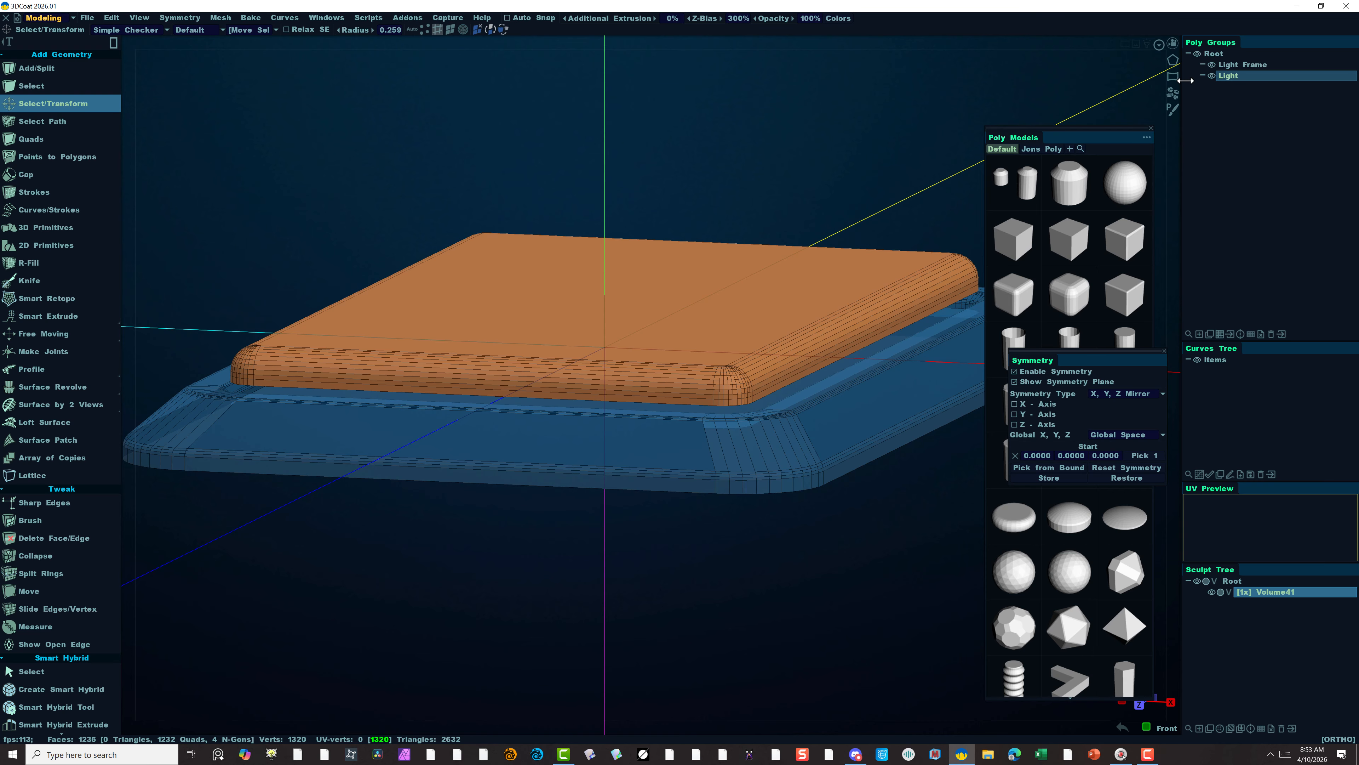
click(463, 29)
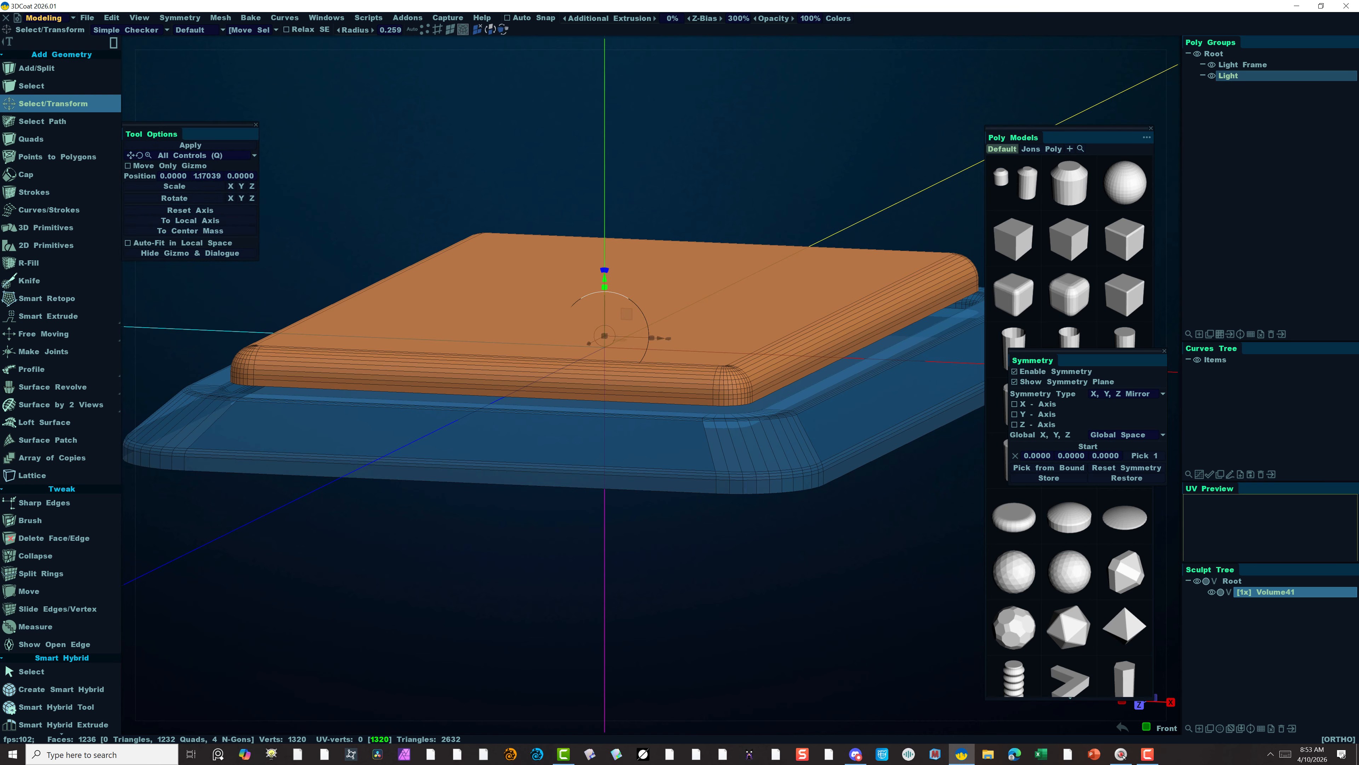
click(486, 269)
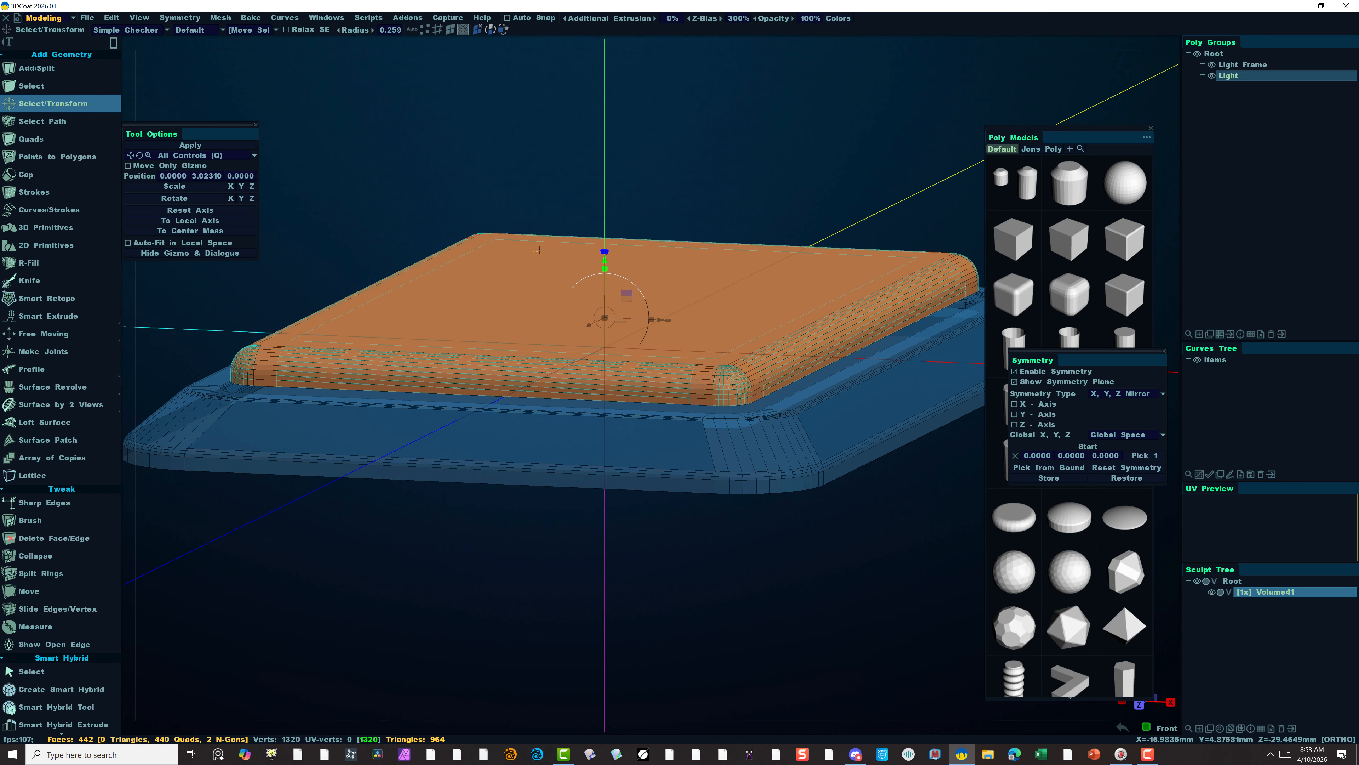
drag(606, 259, 593, 288)
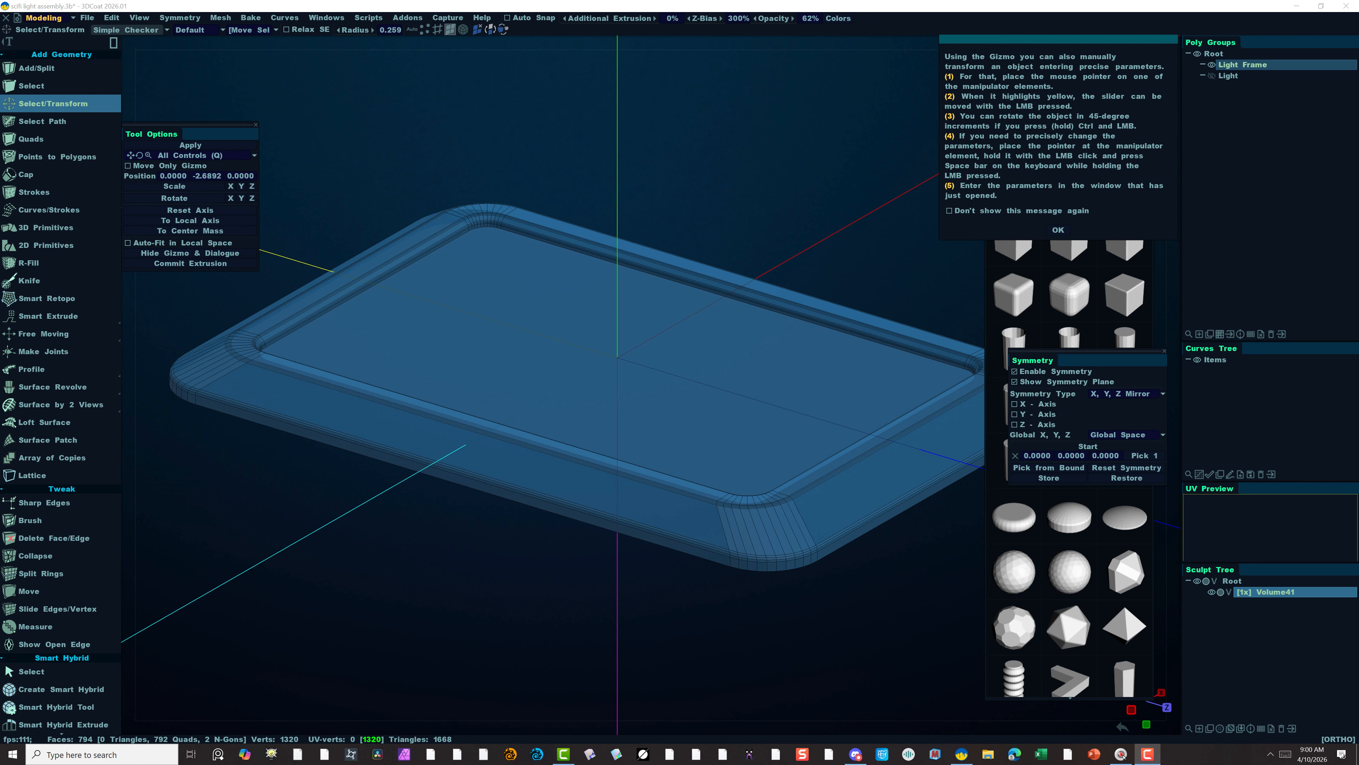
Dismiss the gizmo hint, undo the trial splits, and in Top view cut both long sides of Light Frame using Split Rings with Qty Split 4.
click(1064, 231)
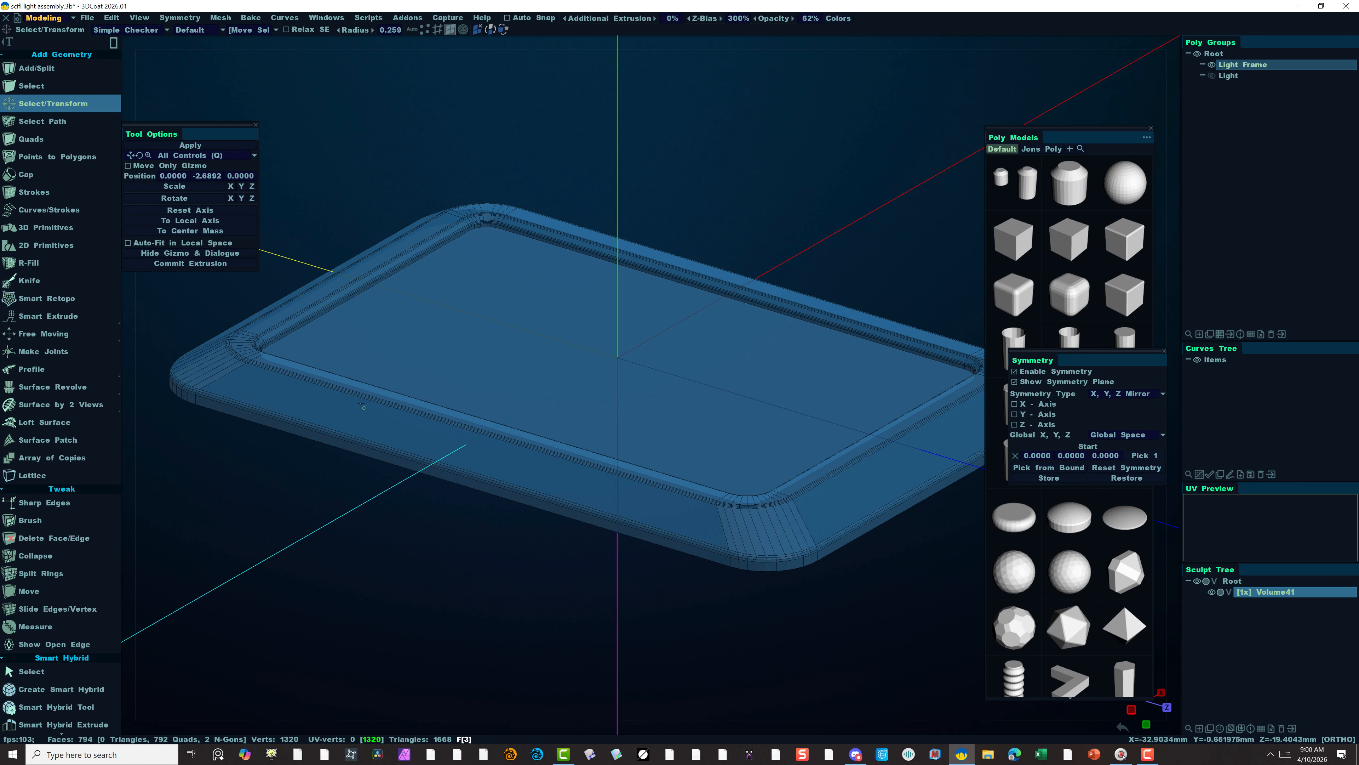
alt+drag(413, 496, 448, 543)
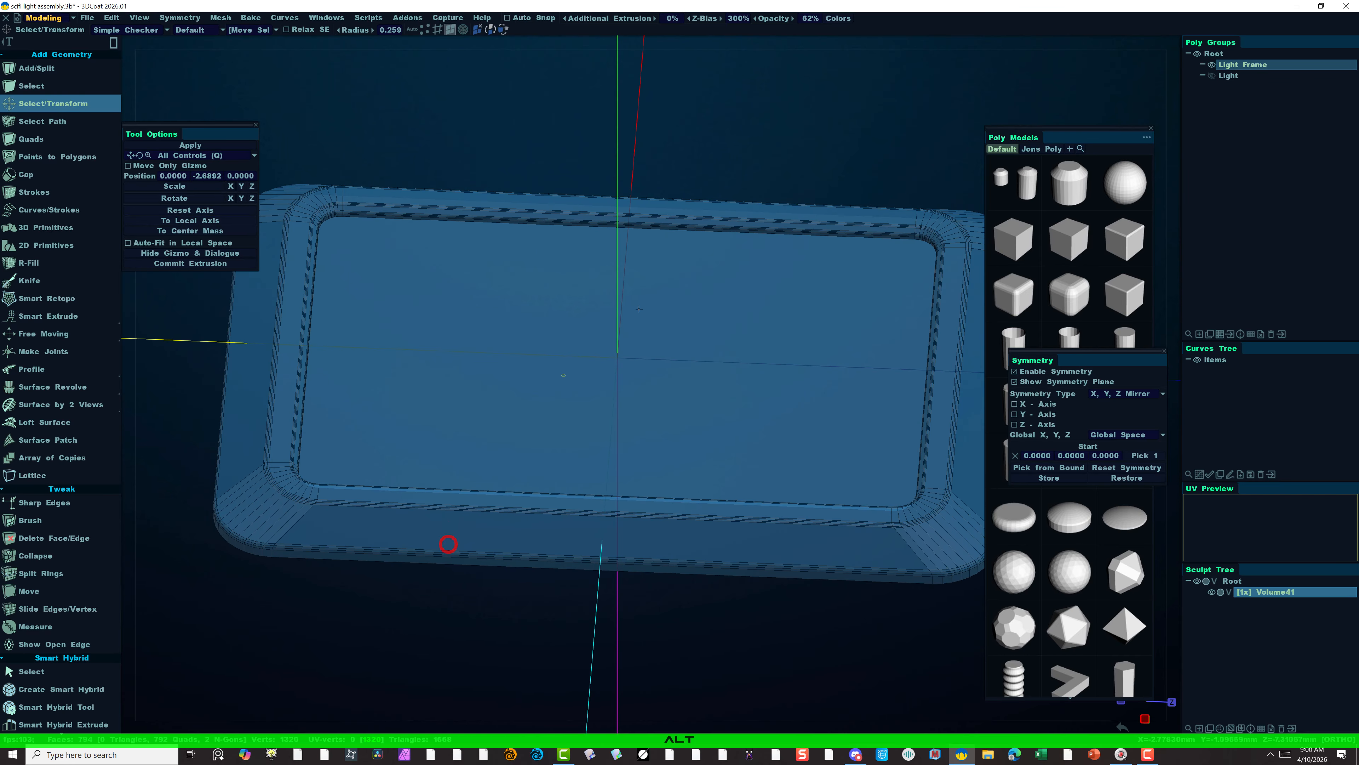
click(1162, 46)
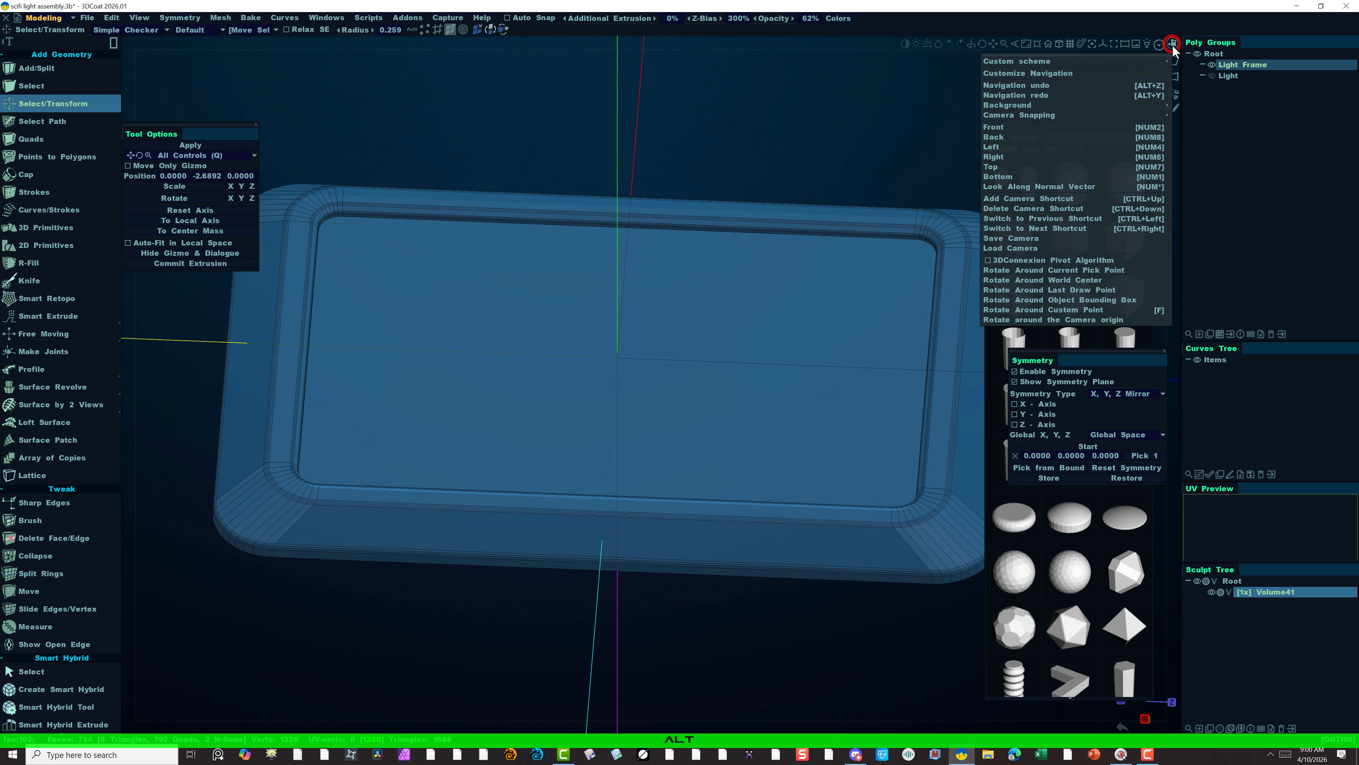
click(1005, 166)
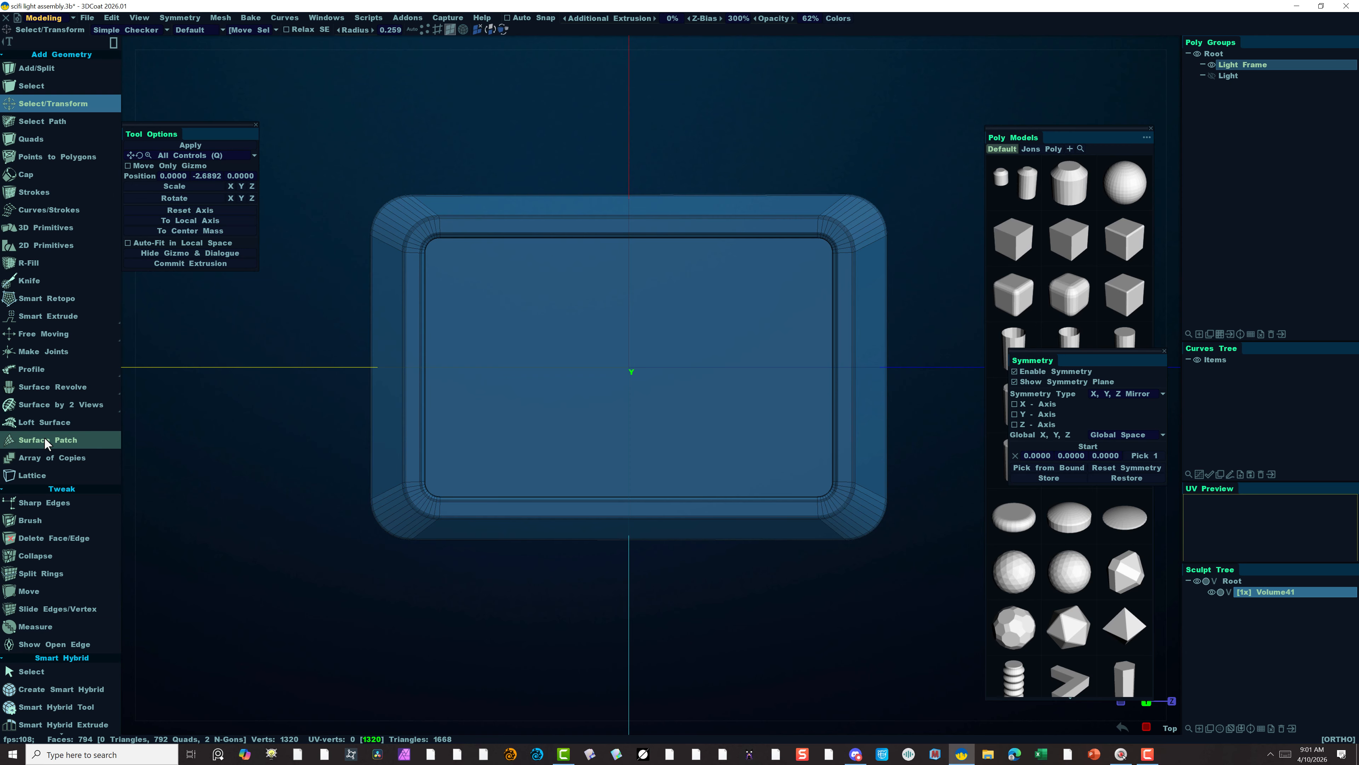
click(76, 572)
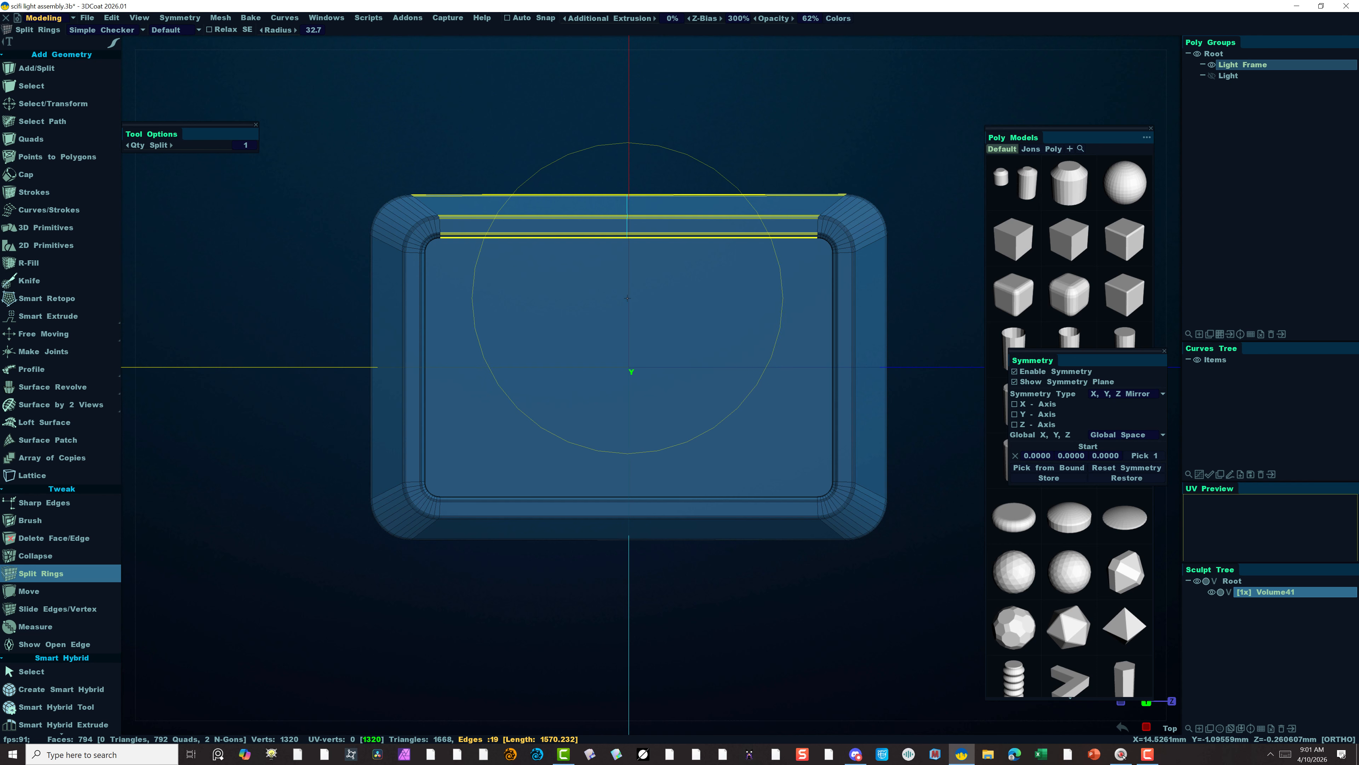
key(ctrl+z)
key(ctrl+z)
key(ctrl+z)
key(ctrl+z)
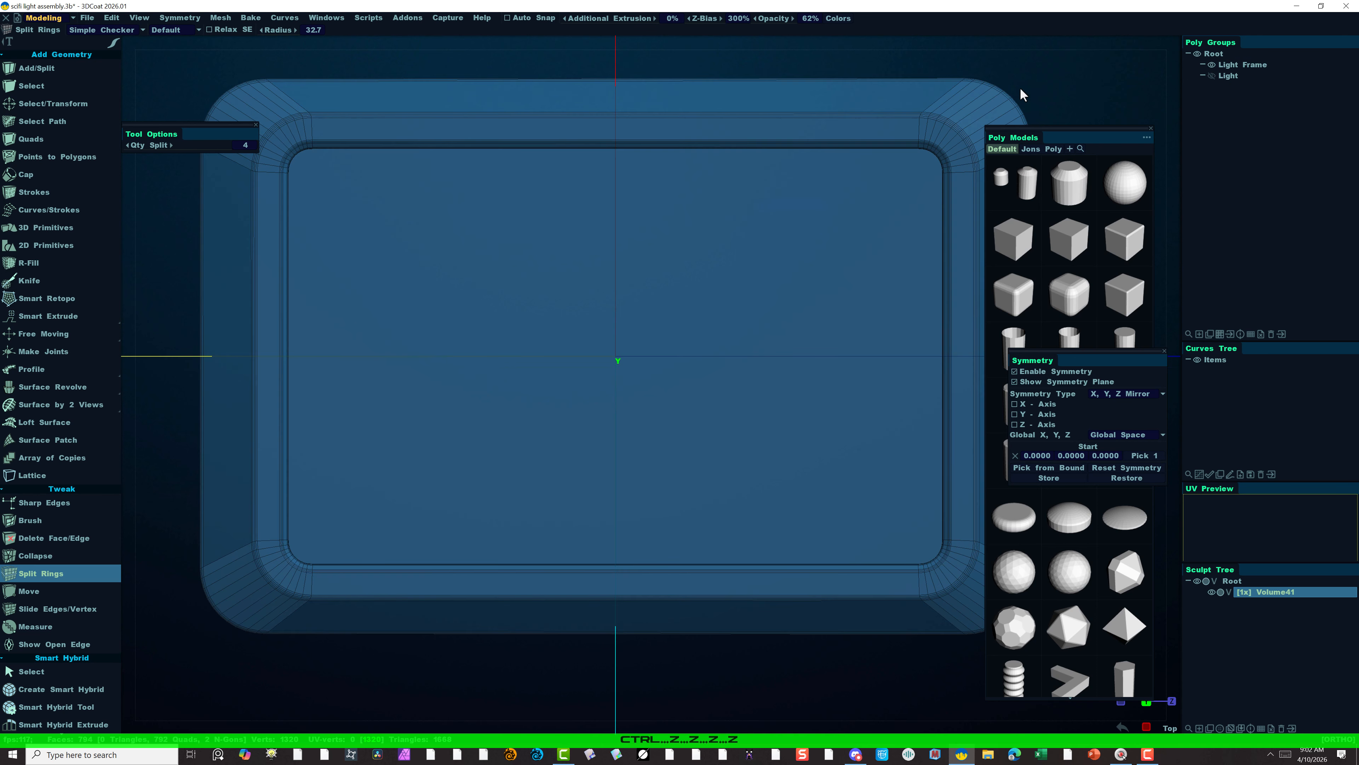
click(615, 103)
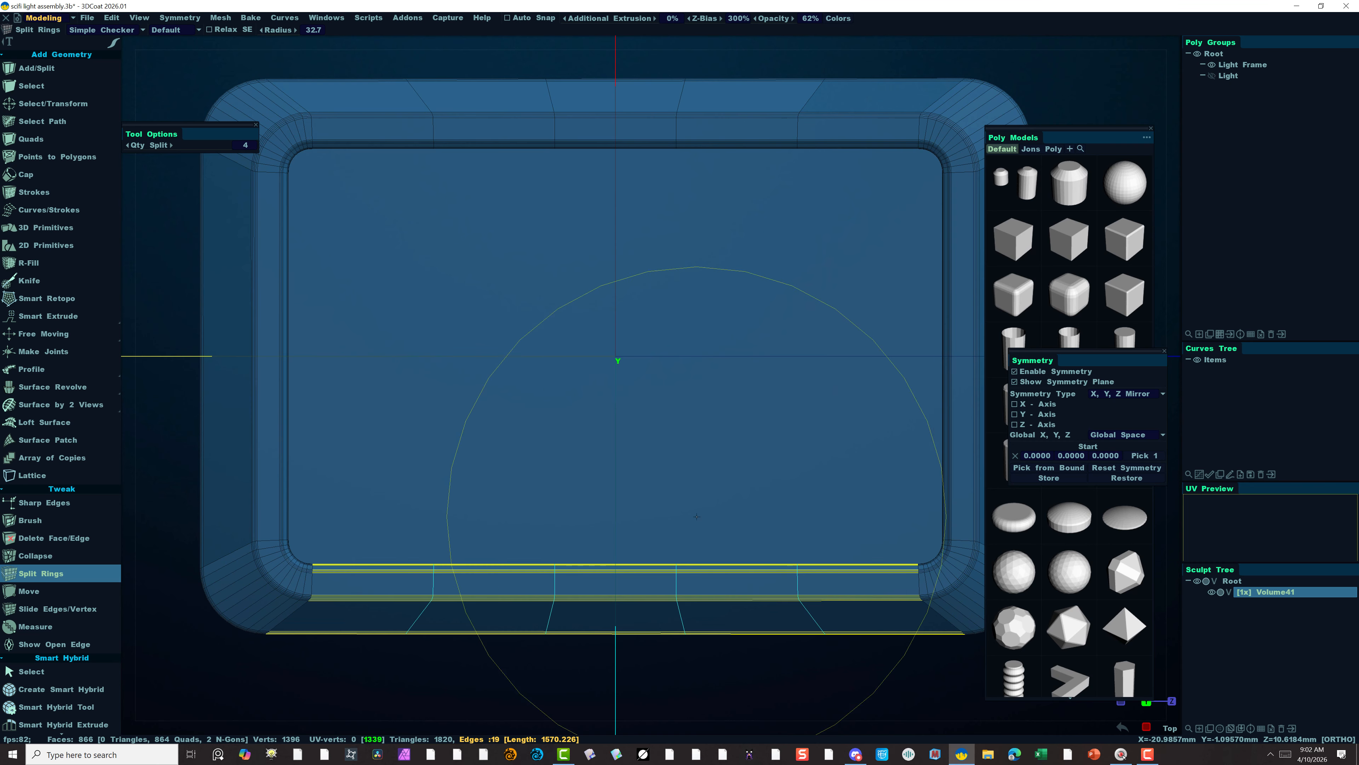
click(615, 585)
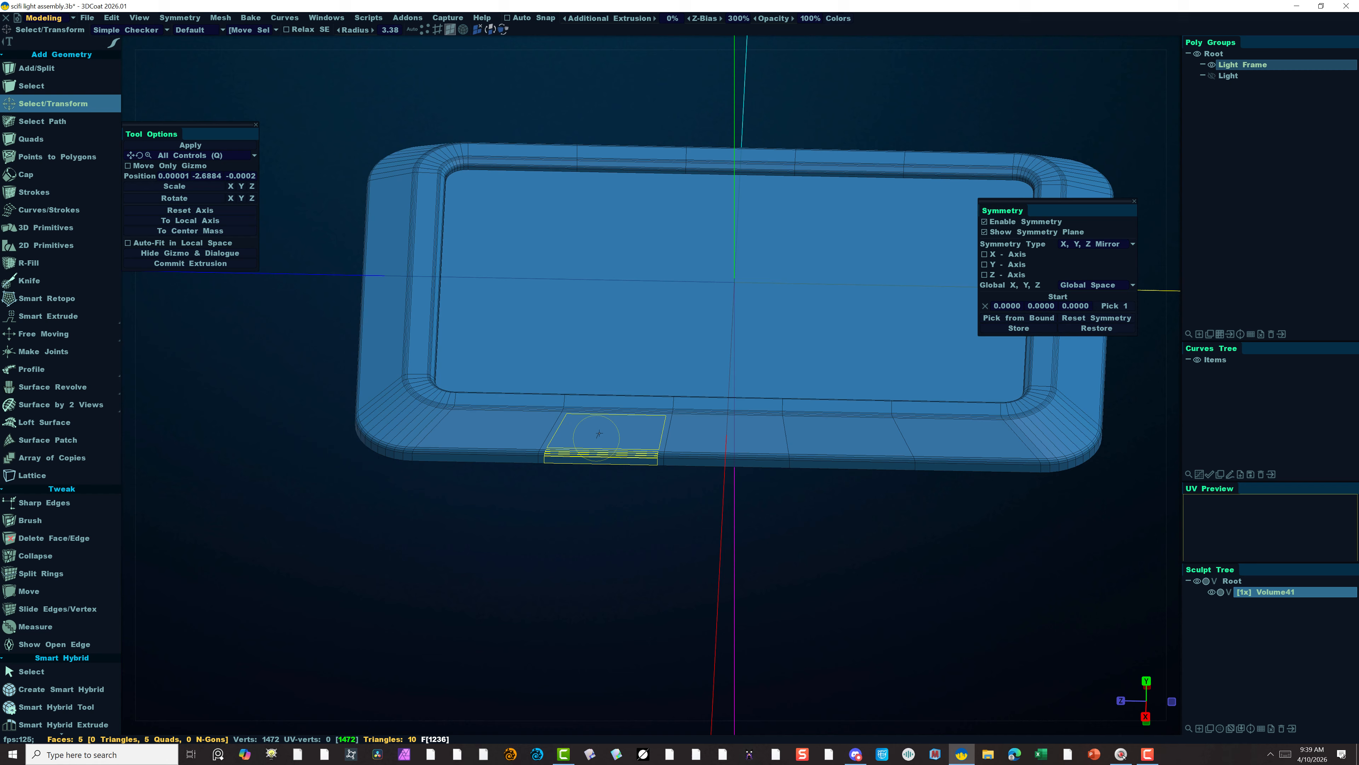
Select all faces across the rim in the second and fourth segments of one long side of Light Frame with Select/Transform.
click(608, 422)
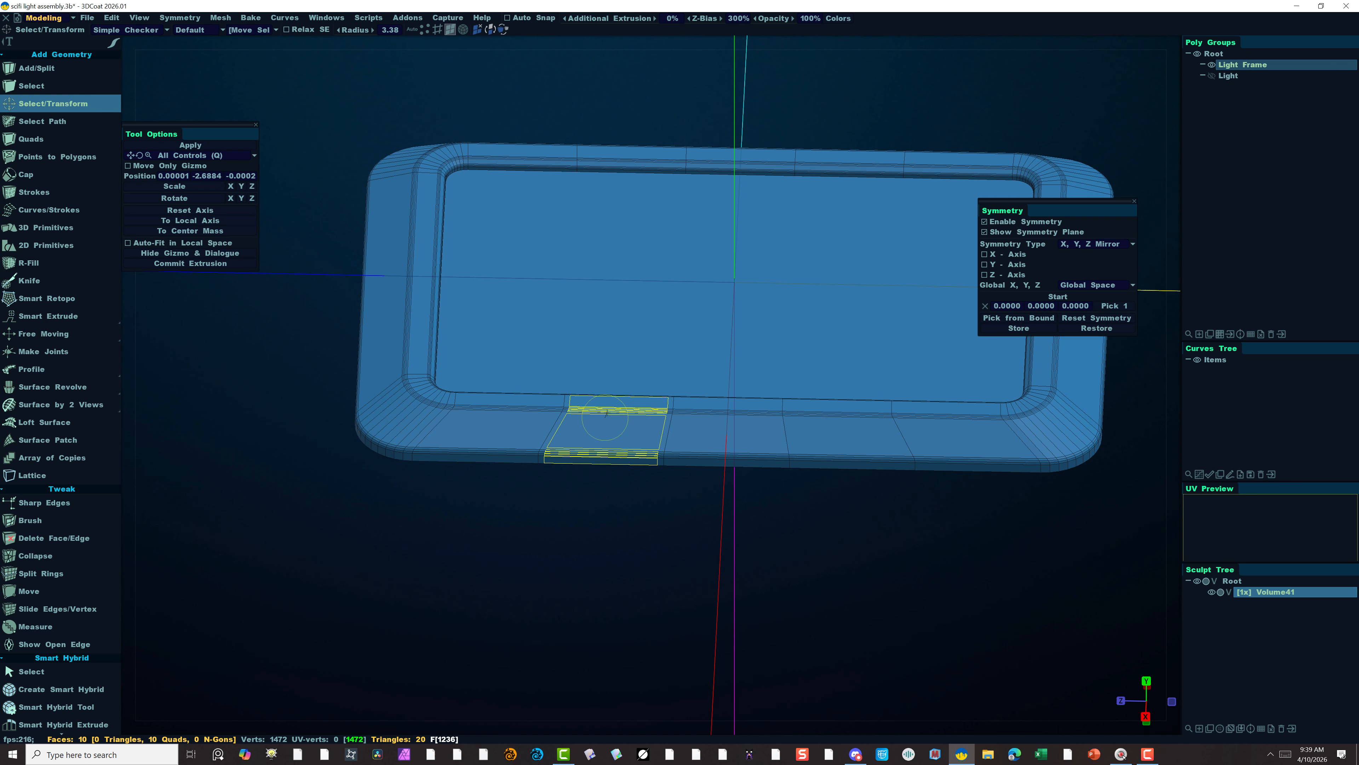
click(607, 422)
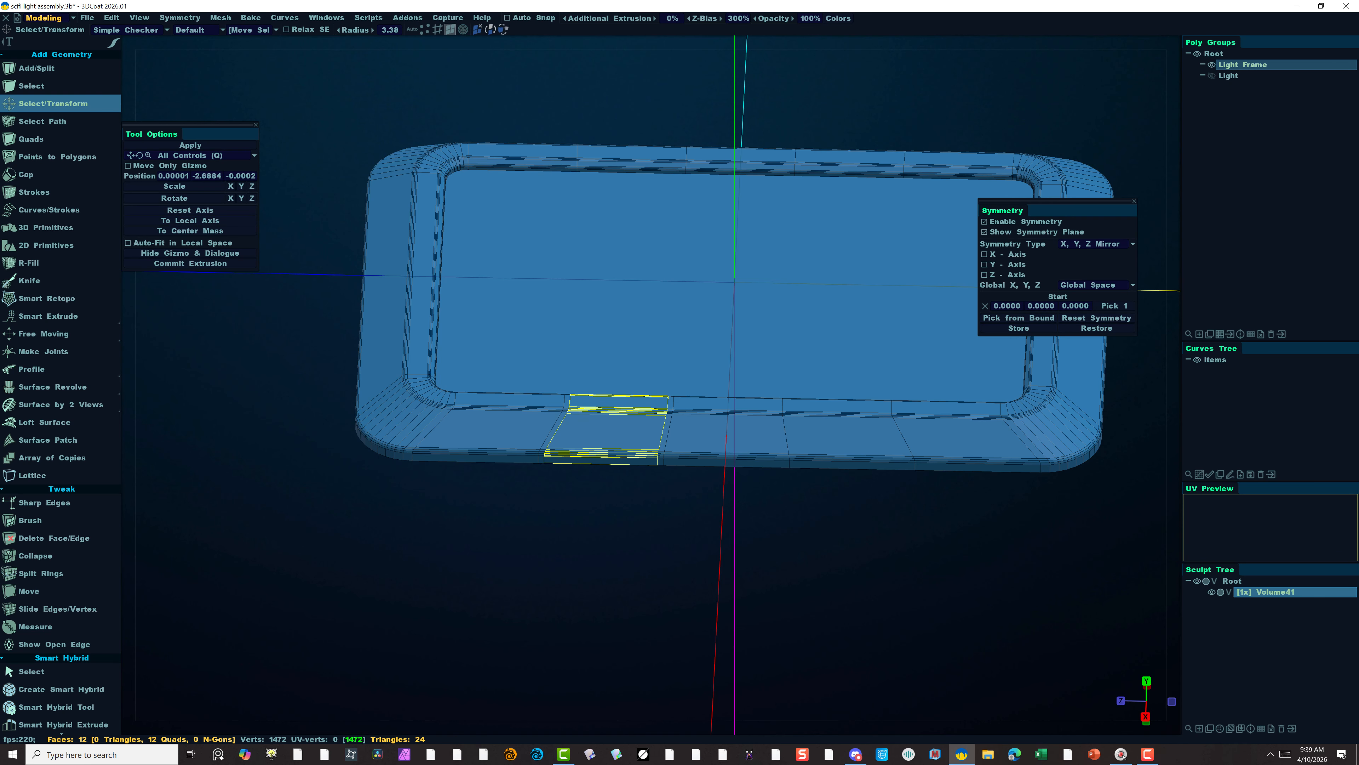
shift+click(852, 465)
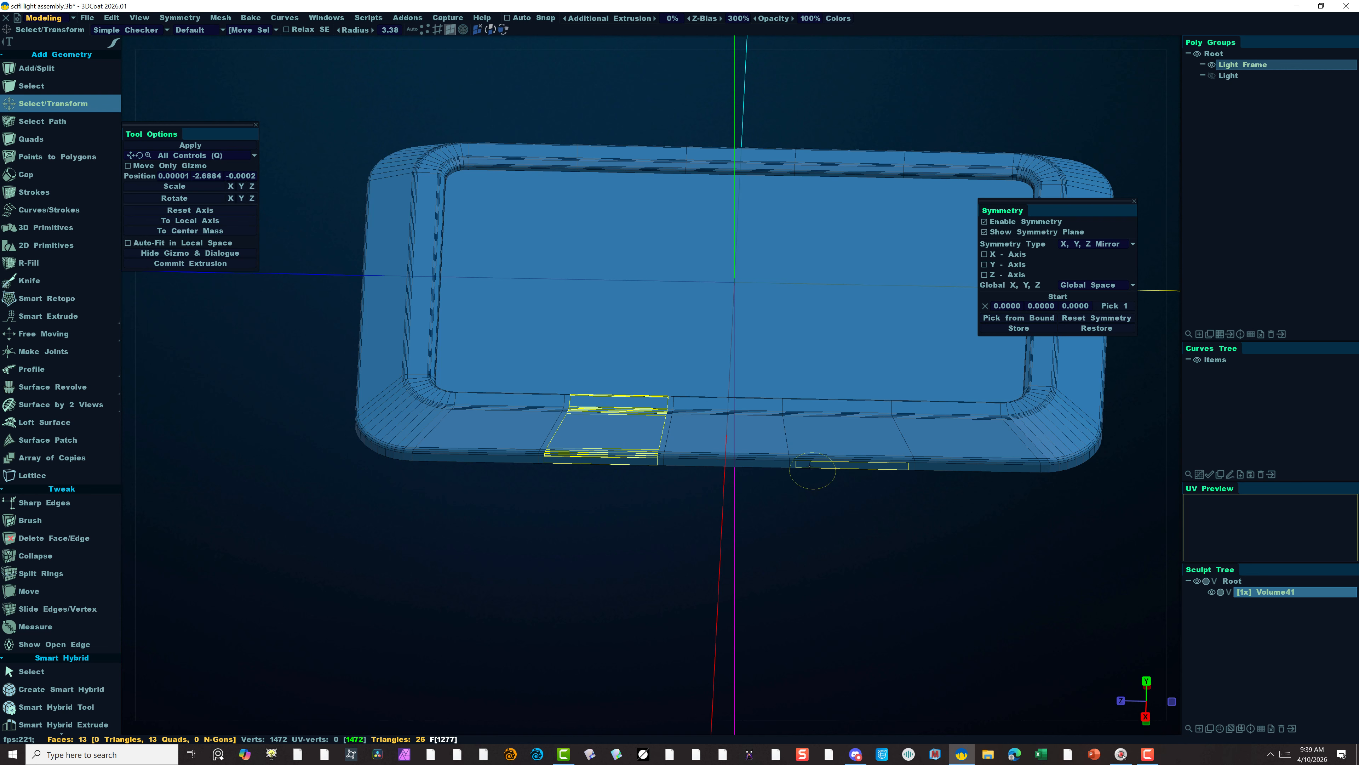
key(shift)
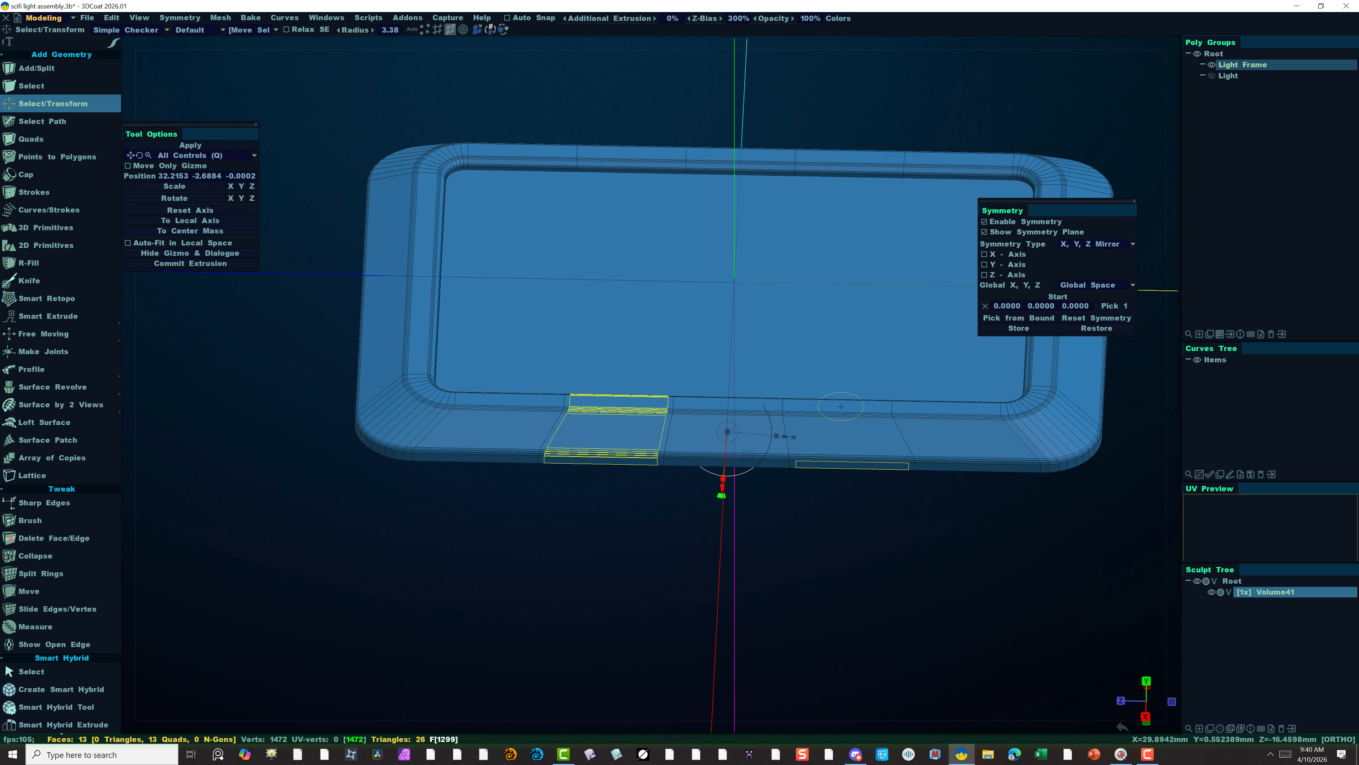
shift+drag(841, 407, 853, 480)
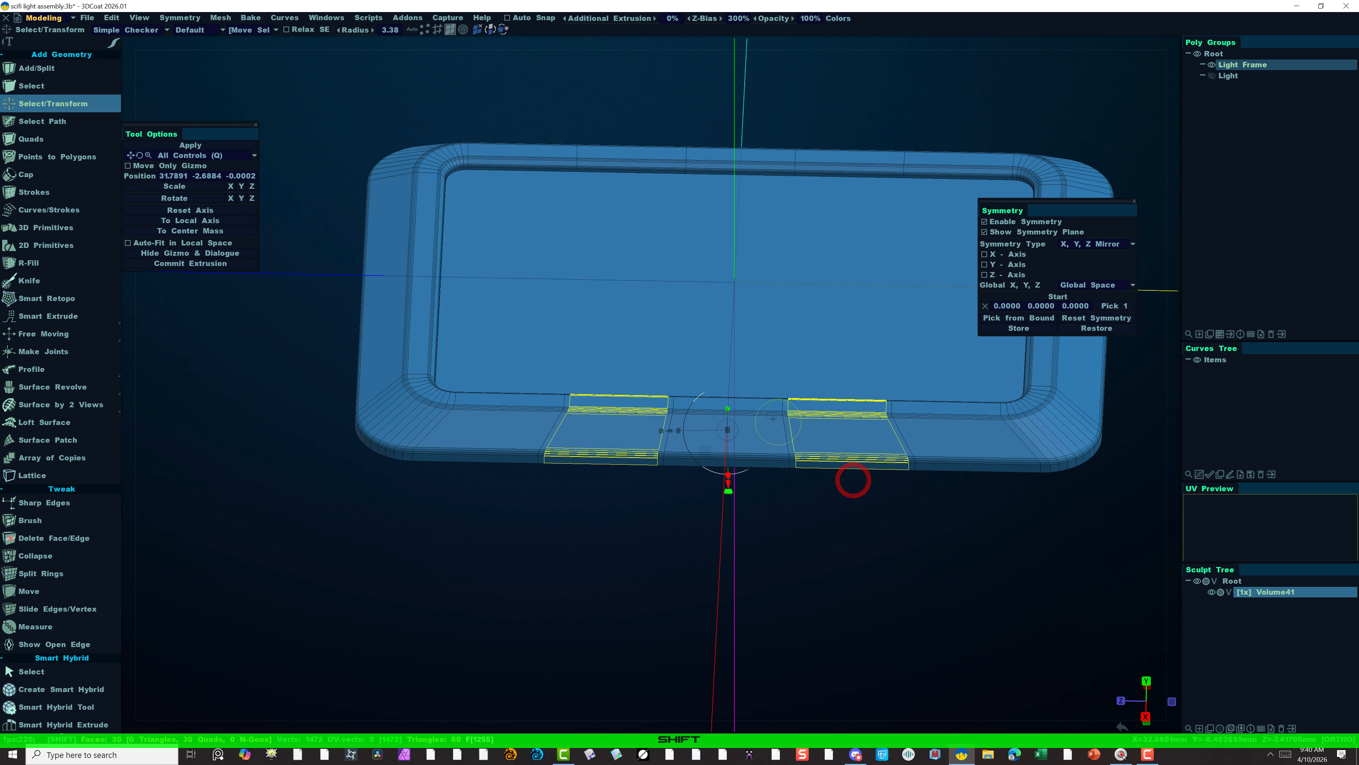
alt+drag(620, 553, 471, 538)
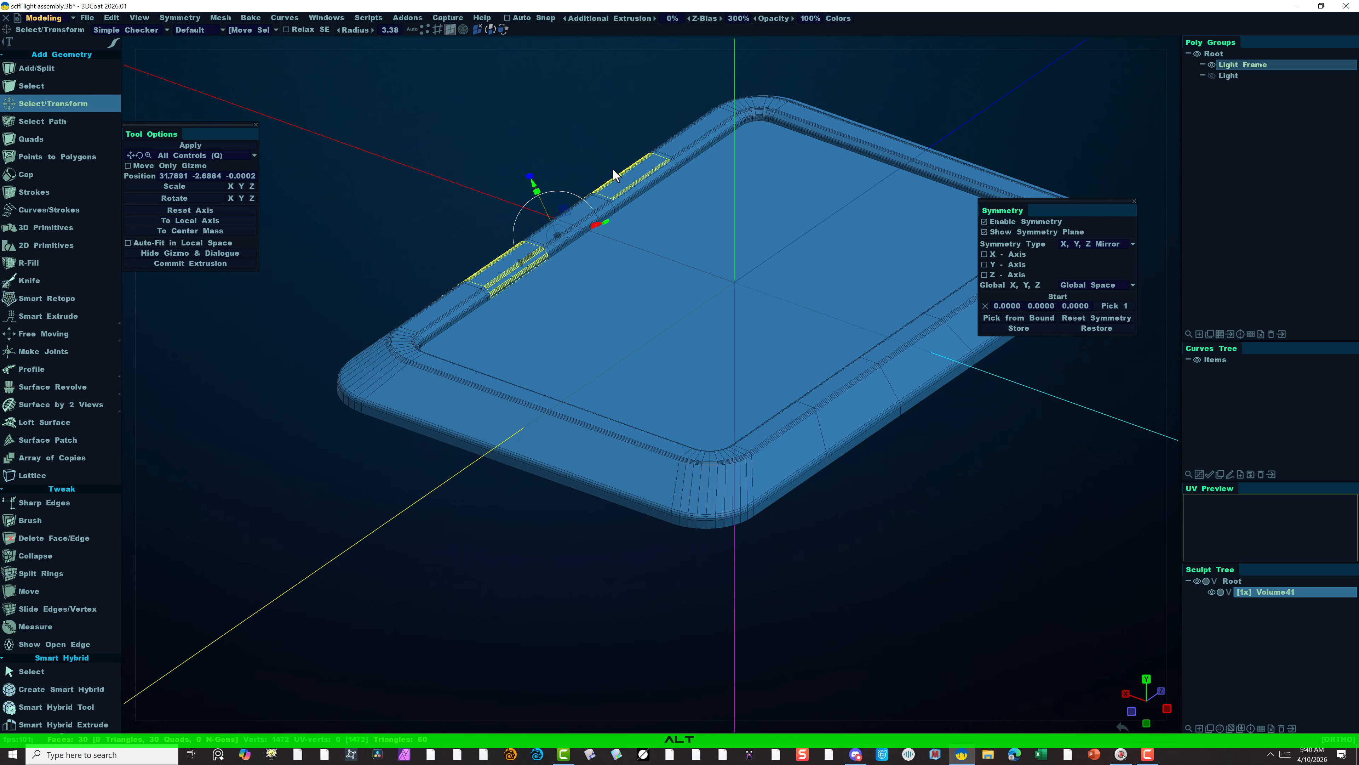
shift+drag(631, 176, 640, 183)
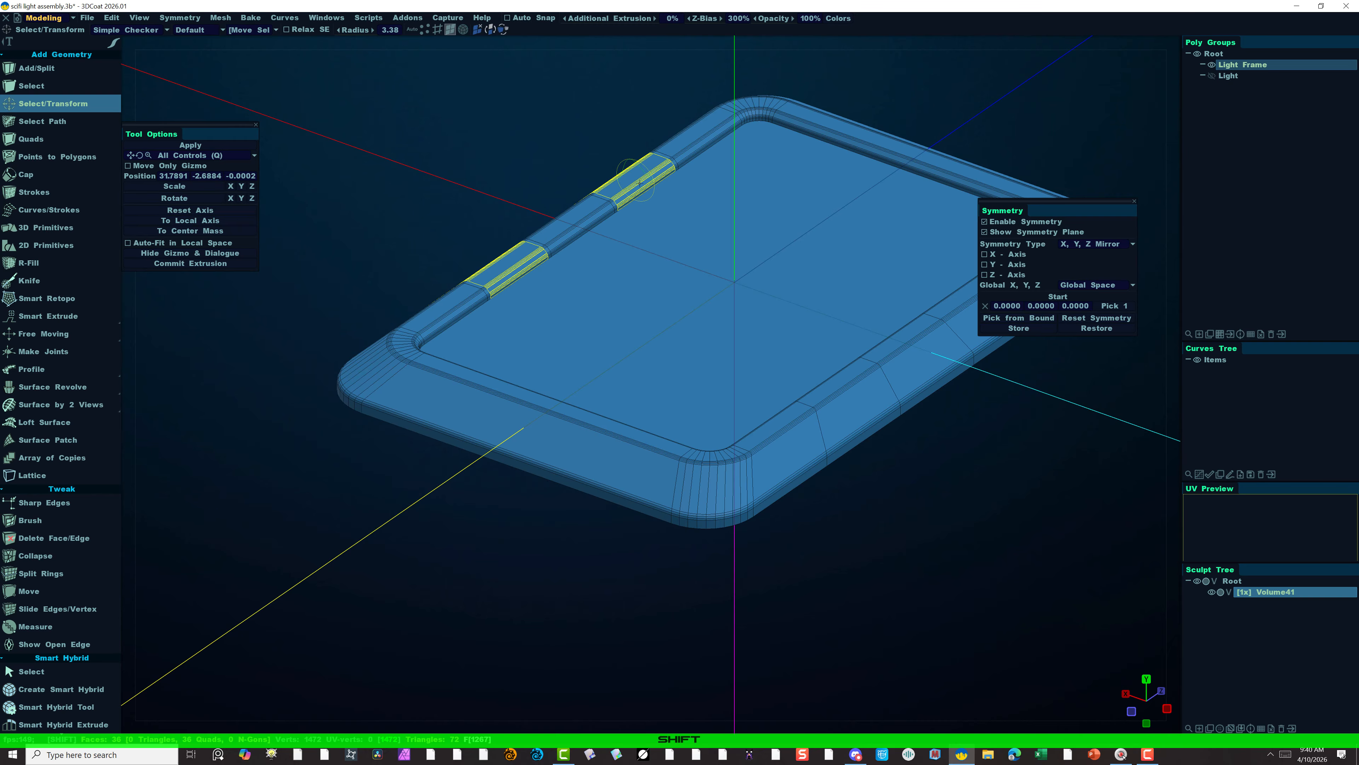
shift+click(644, 189)
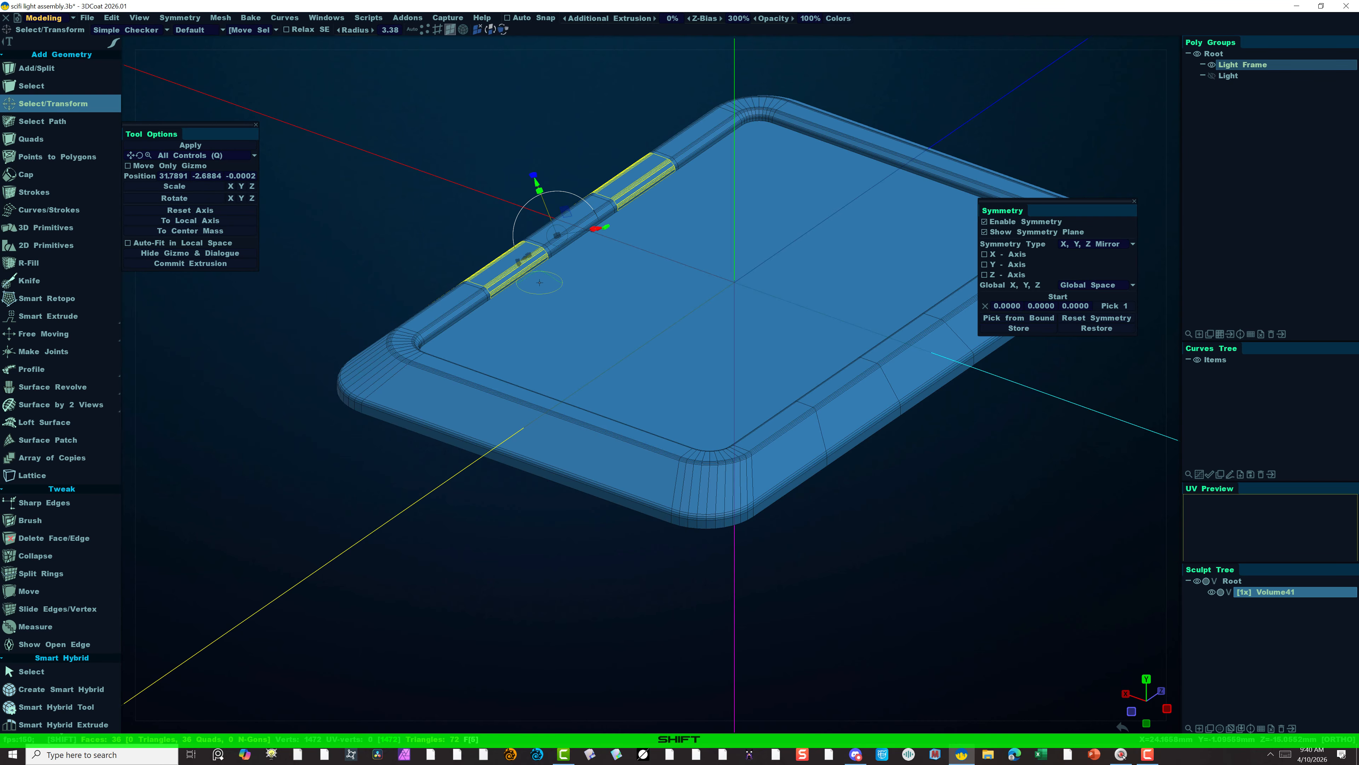
Add all rim faces of the two matching segments on the opposite long side of Light Frame to the selection.
shift+drag(870, 448, 835, 387)
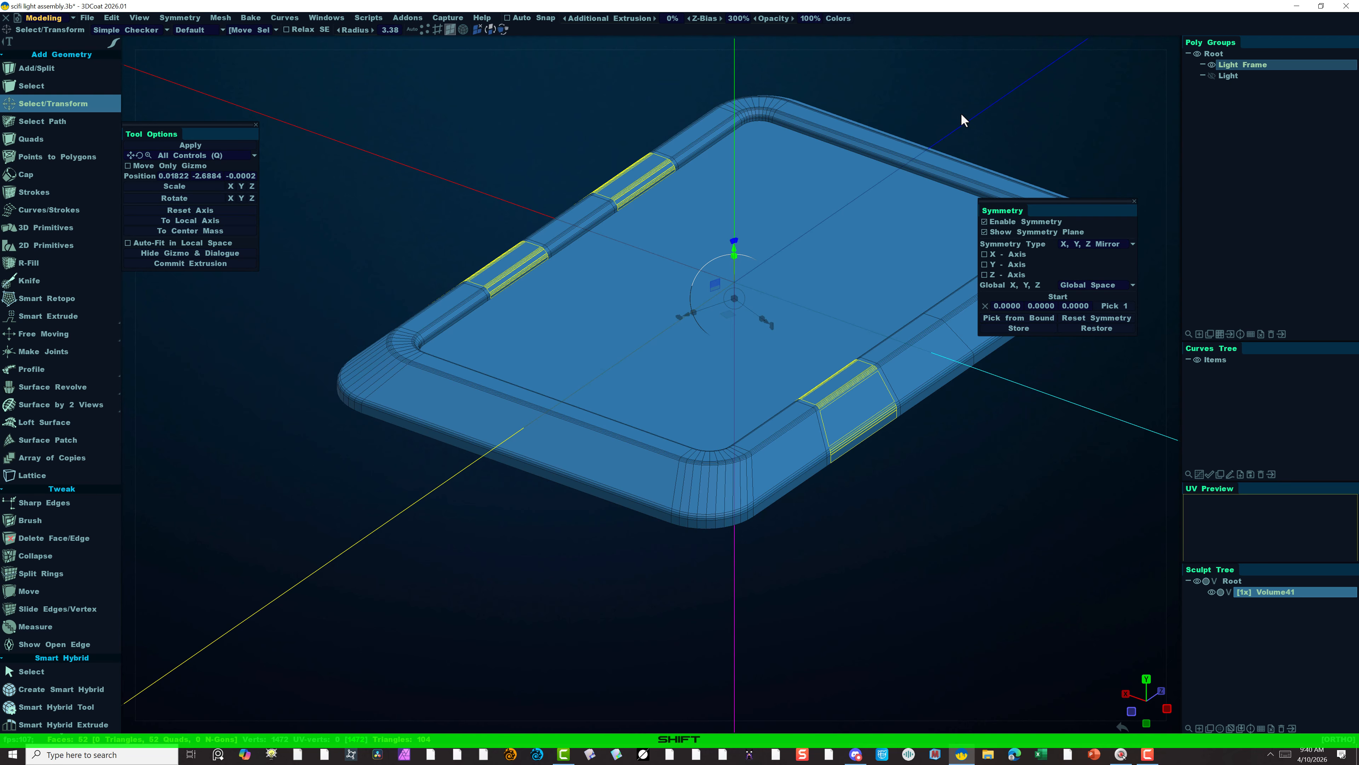
alt+middle_drag(921, 119, 742, 157)
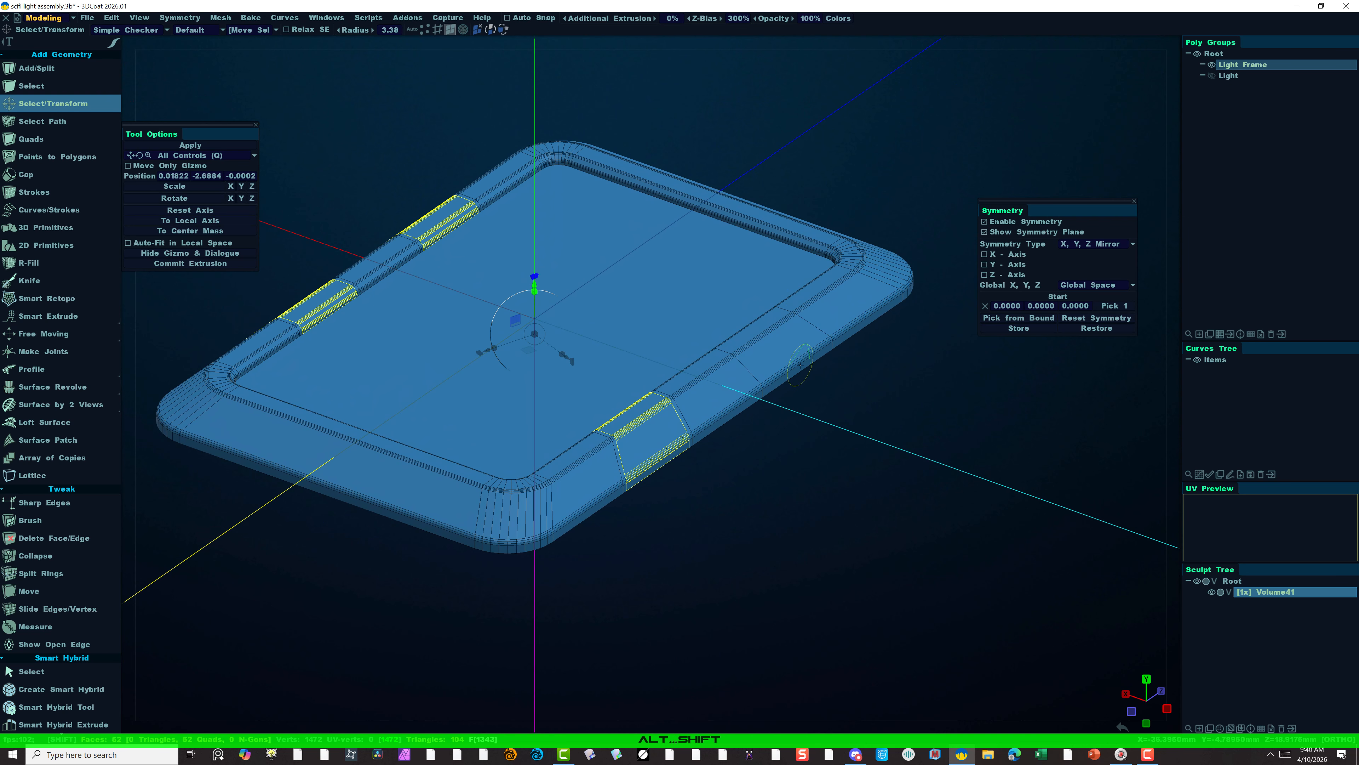
shift+drag(801, 365, 764, 333)
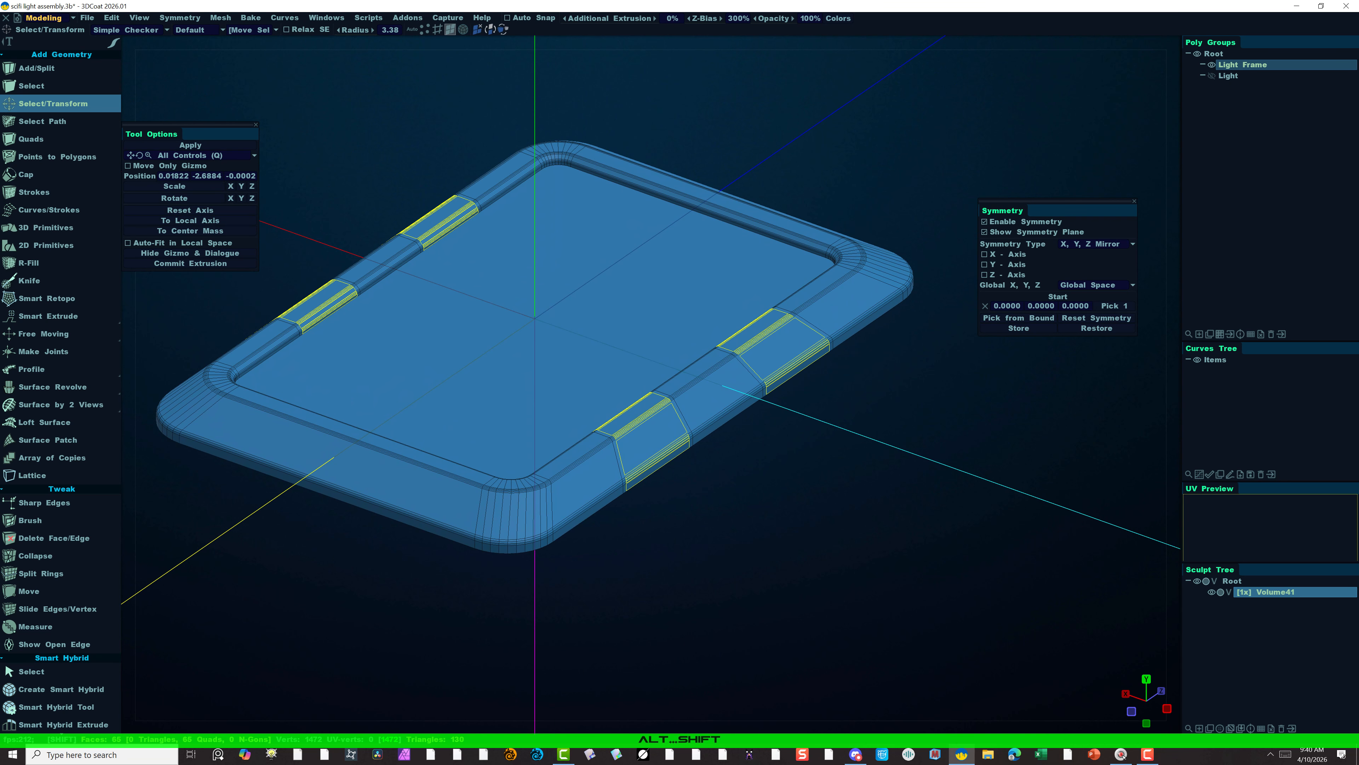
shift+click(800, 382)
alt+drag(753, 487, 860, 486)
shift+click(577, 213)
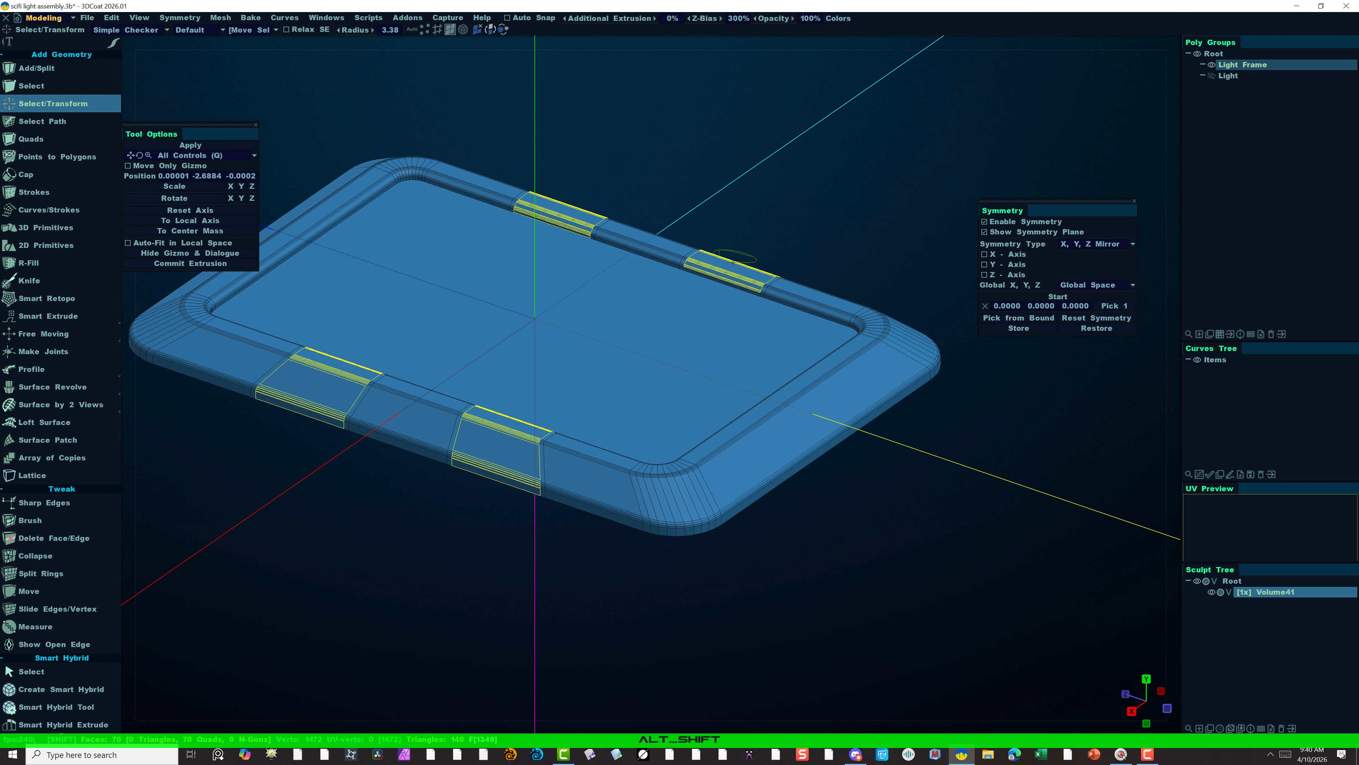
shift+click(724, 278)
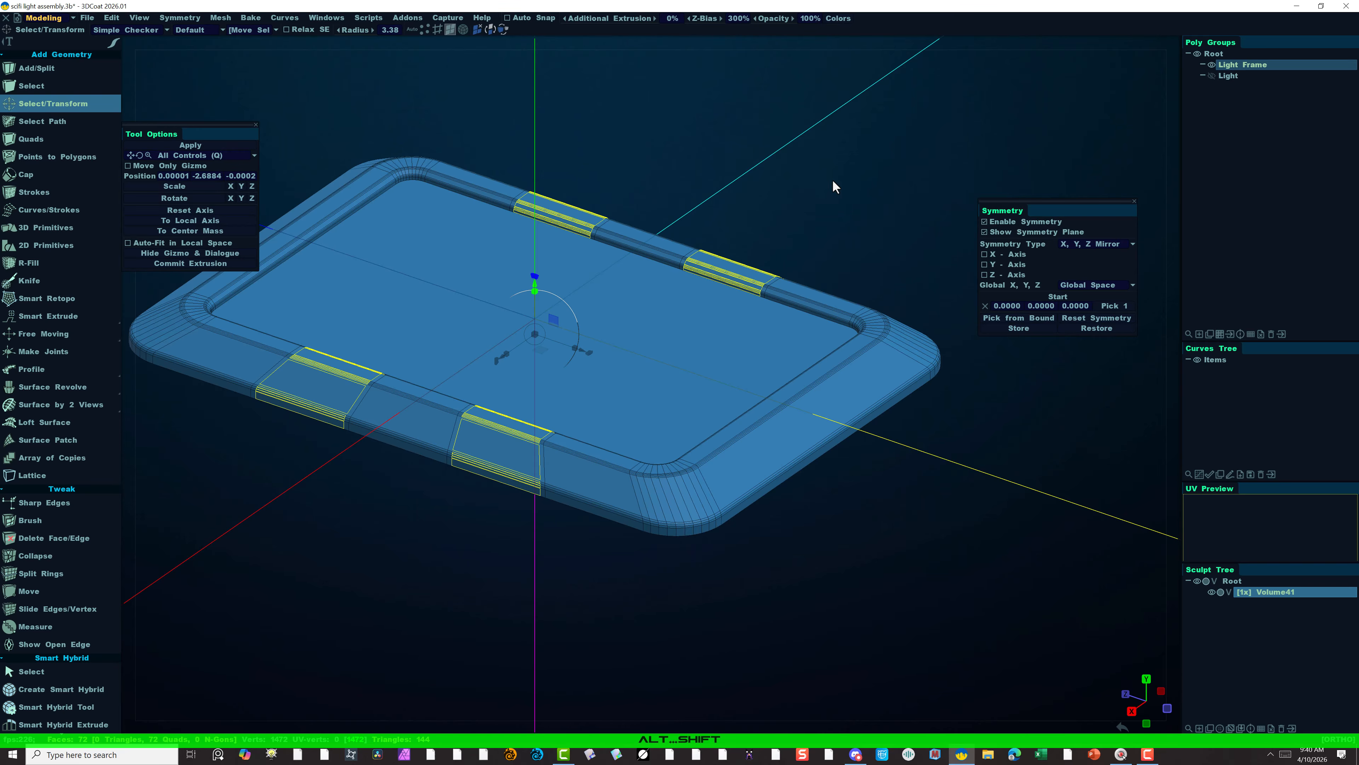
Extrude the four selected frame segments slightly outward with Smart Extrude in Extrude Face mode to form raised bands, and clear the face selection.
alt+drag(734, 533, 821, 571)
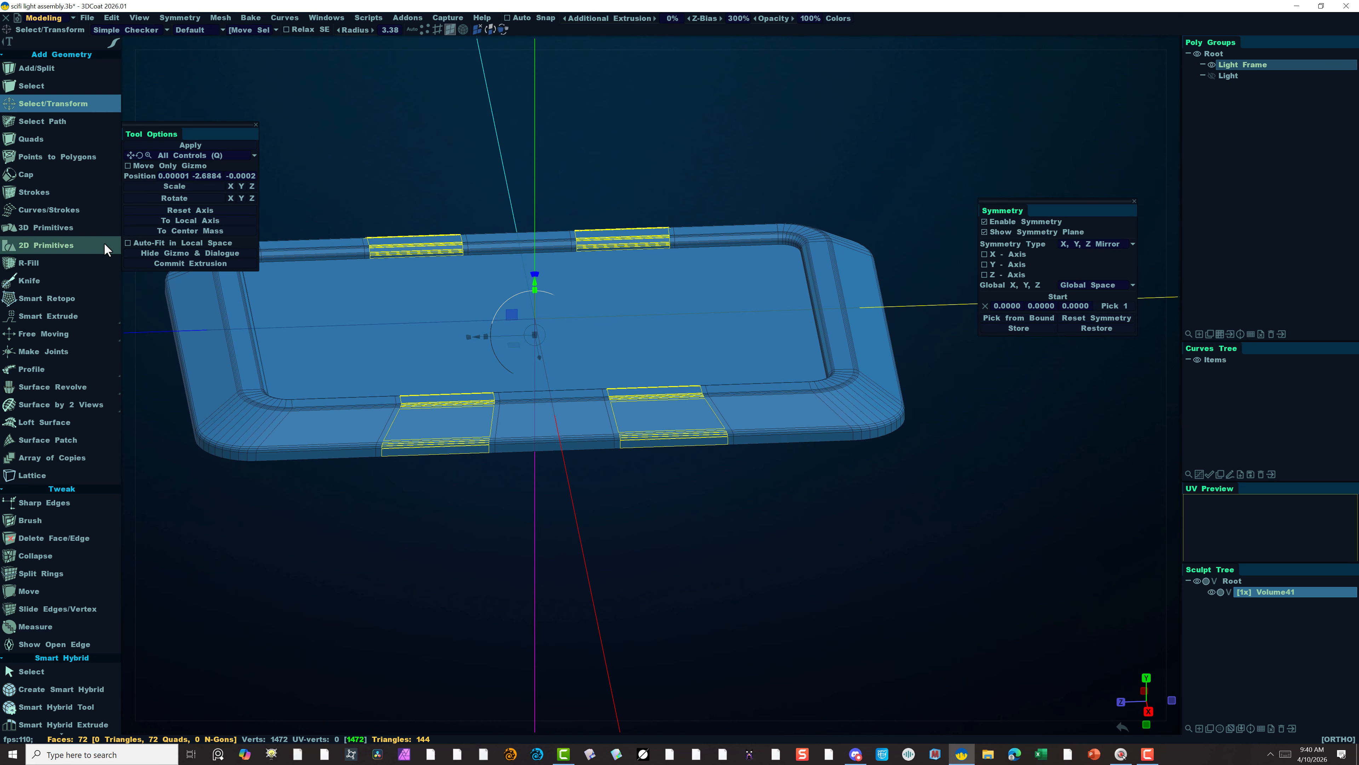
mouse_move(72, 311)
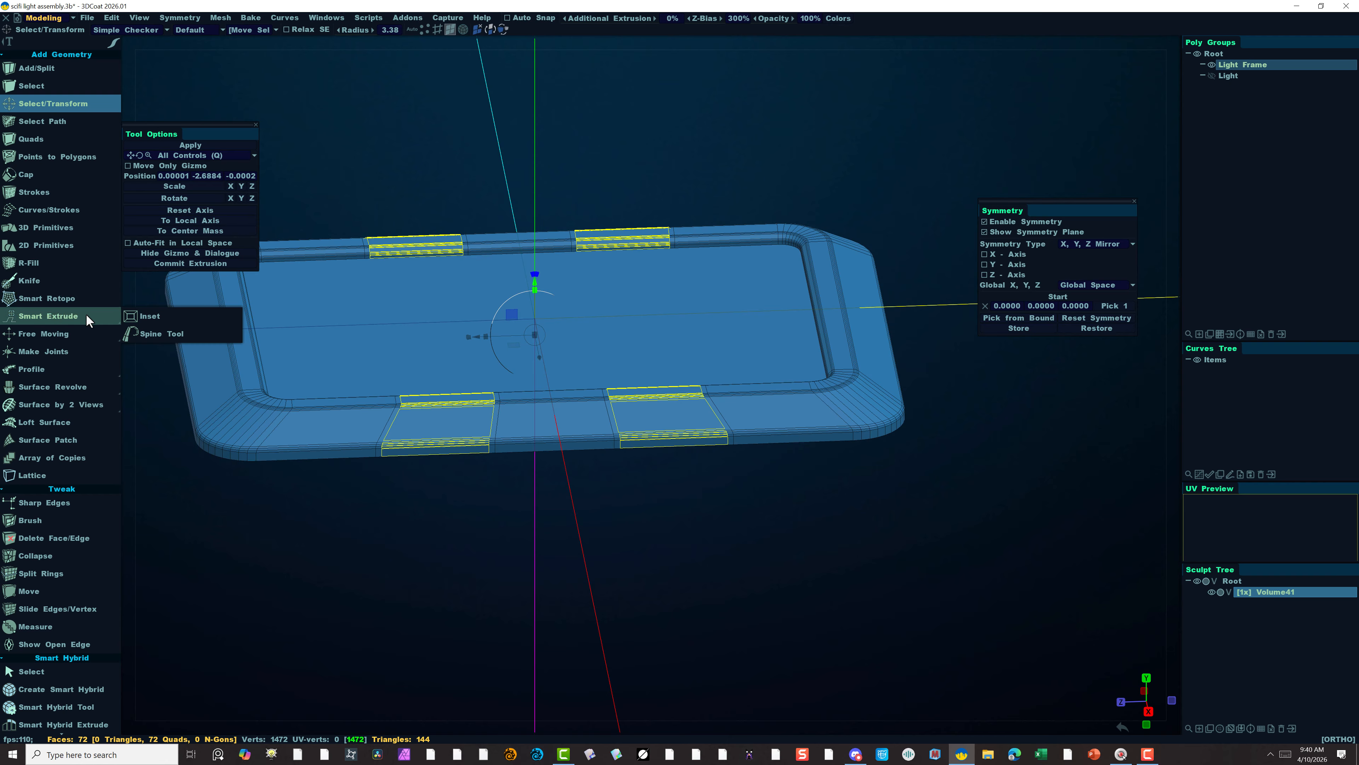
click(64, 316)
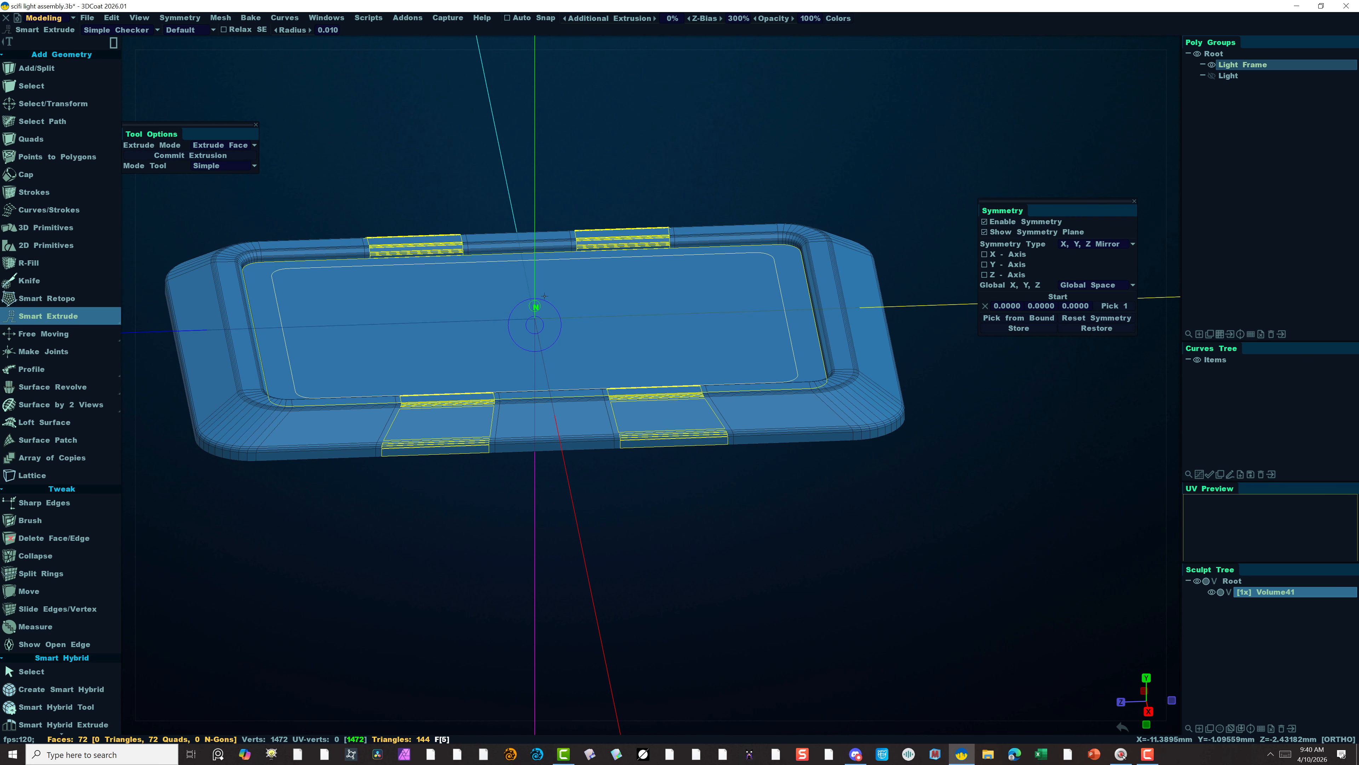
drag(535, 306, 533, 301)
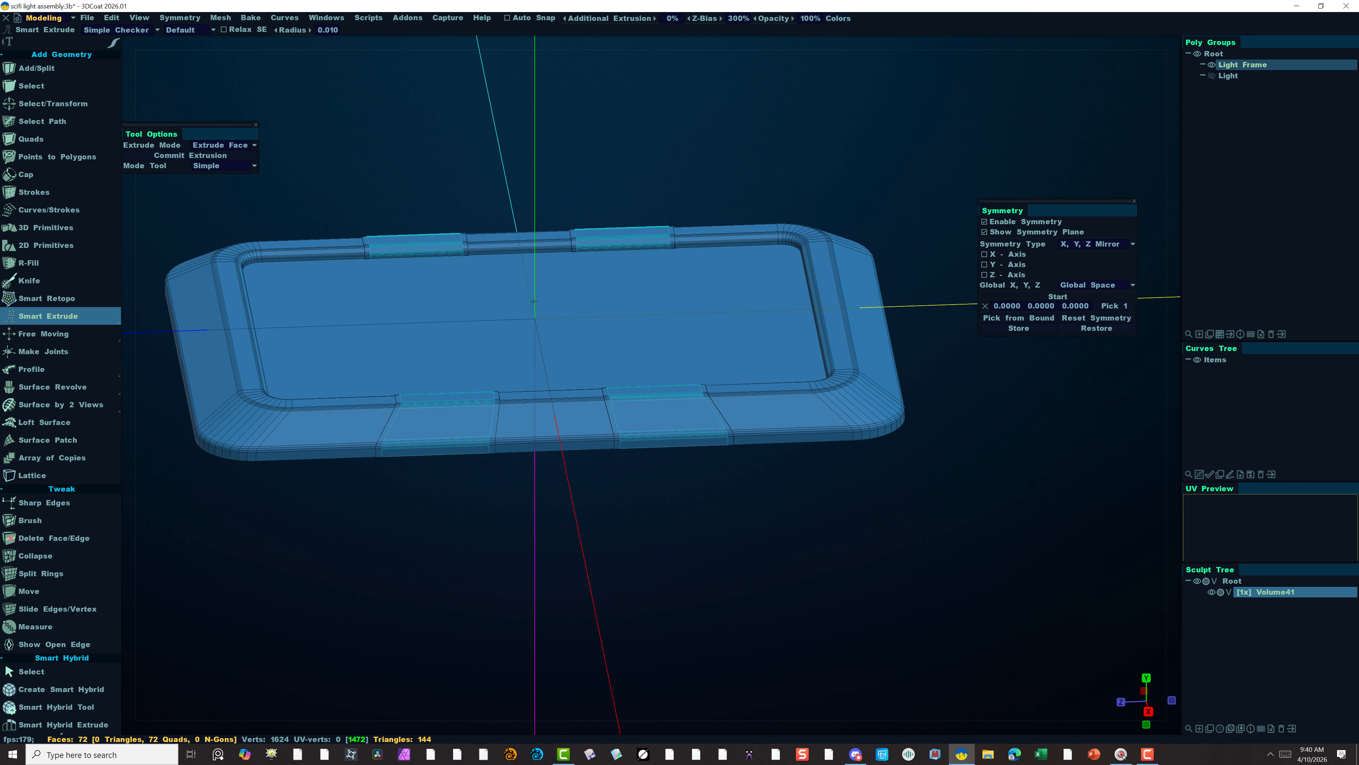
drag(536, 303, 537, 301)
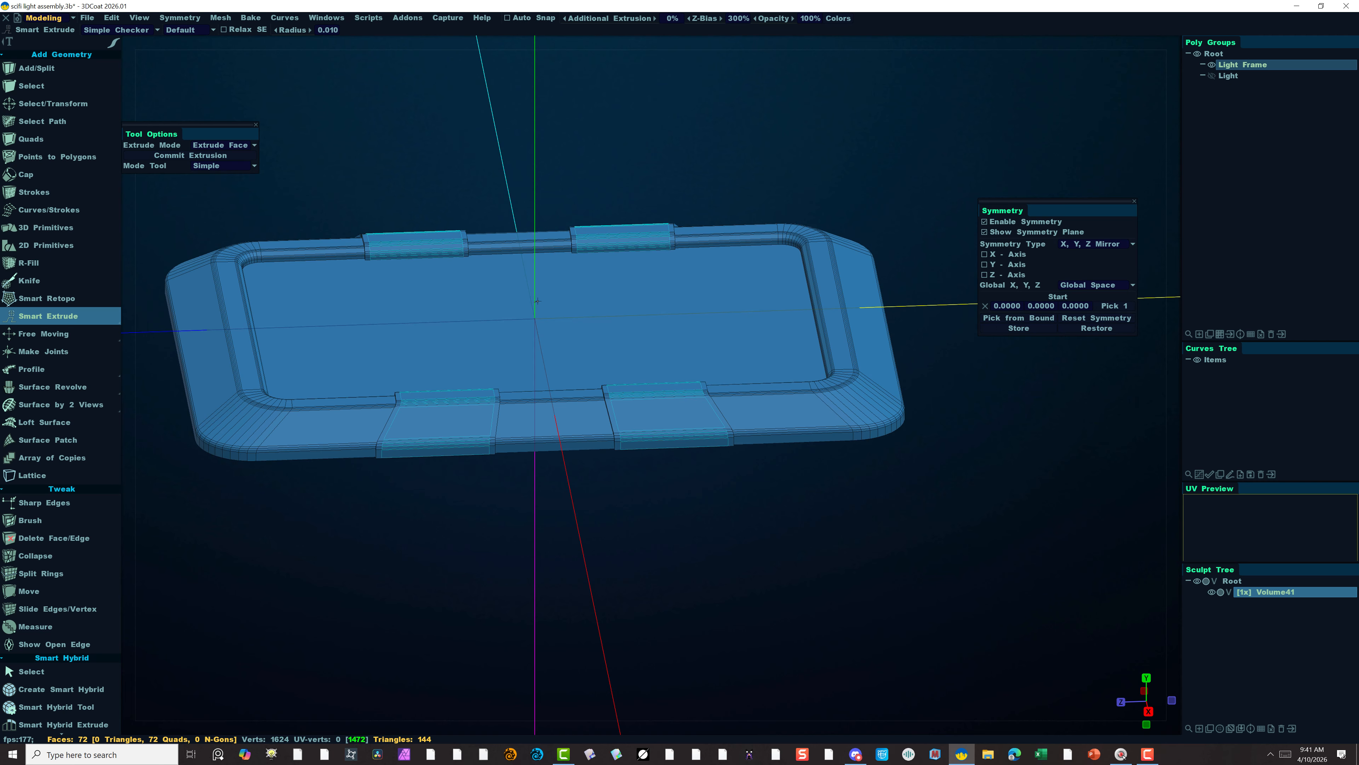
drag(538, 302, 536, 303)
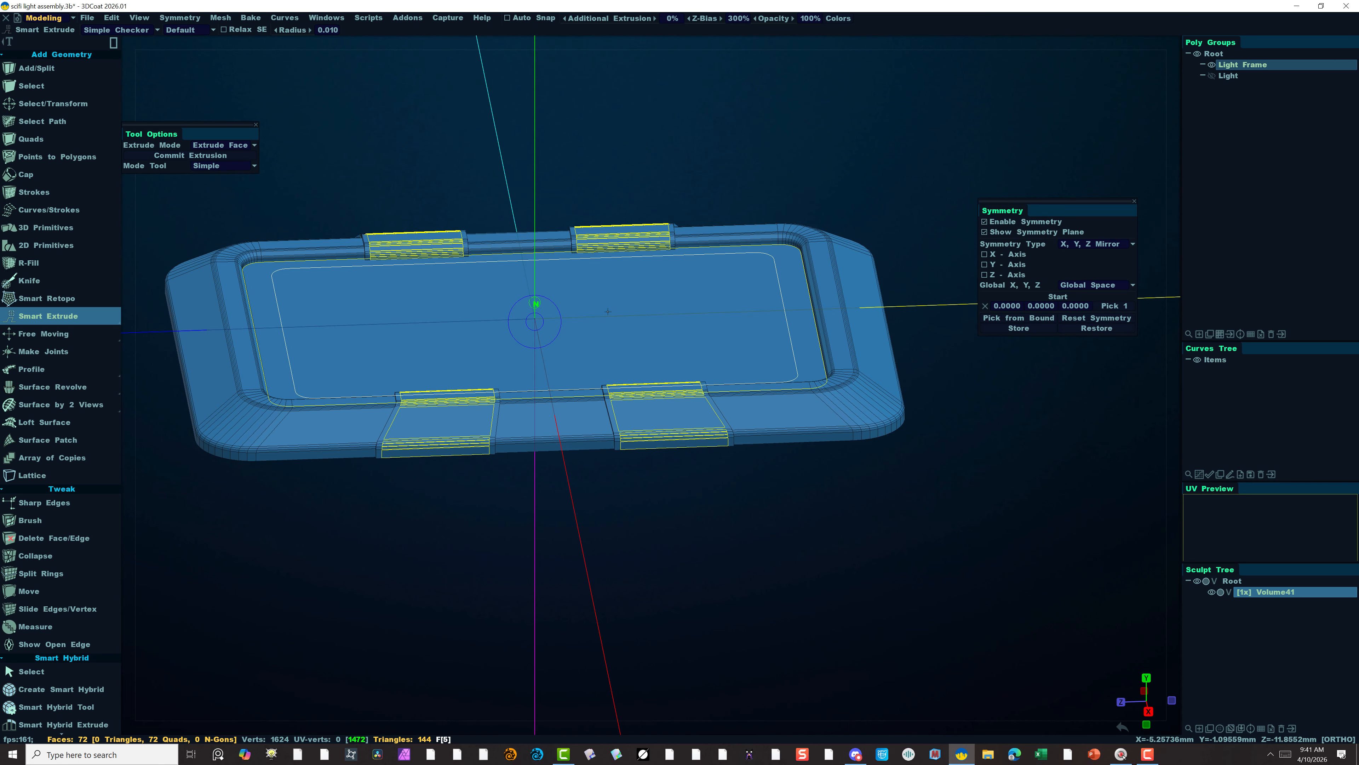
alt+drag(452, 501, 640, 498)
alt+right_drag(486, 531, 557, 560)
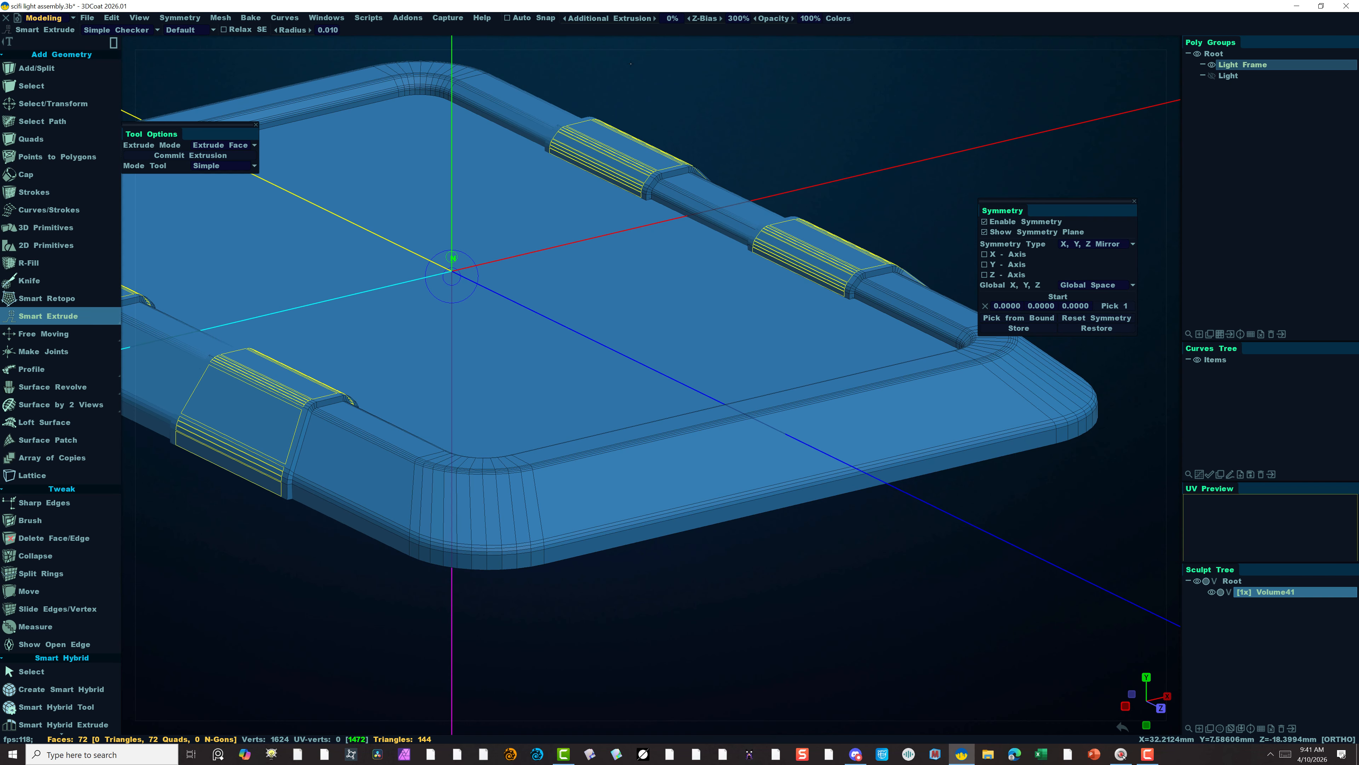
key(Return)
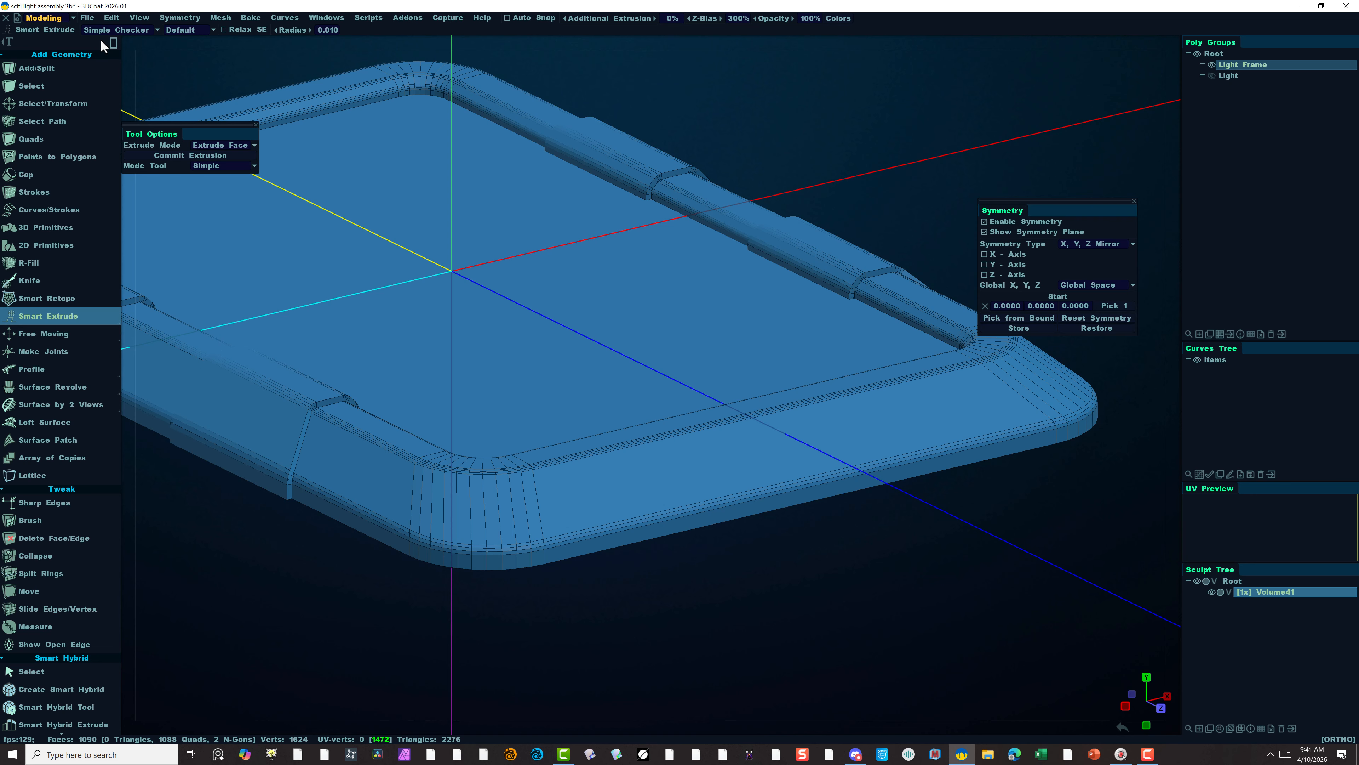
Select the outer edge loops at both ends of all four raised bands using Select/Transform in edge mode.
click(58, 104)
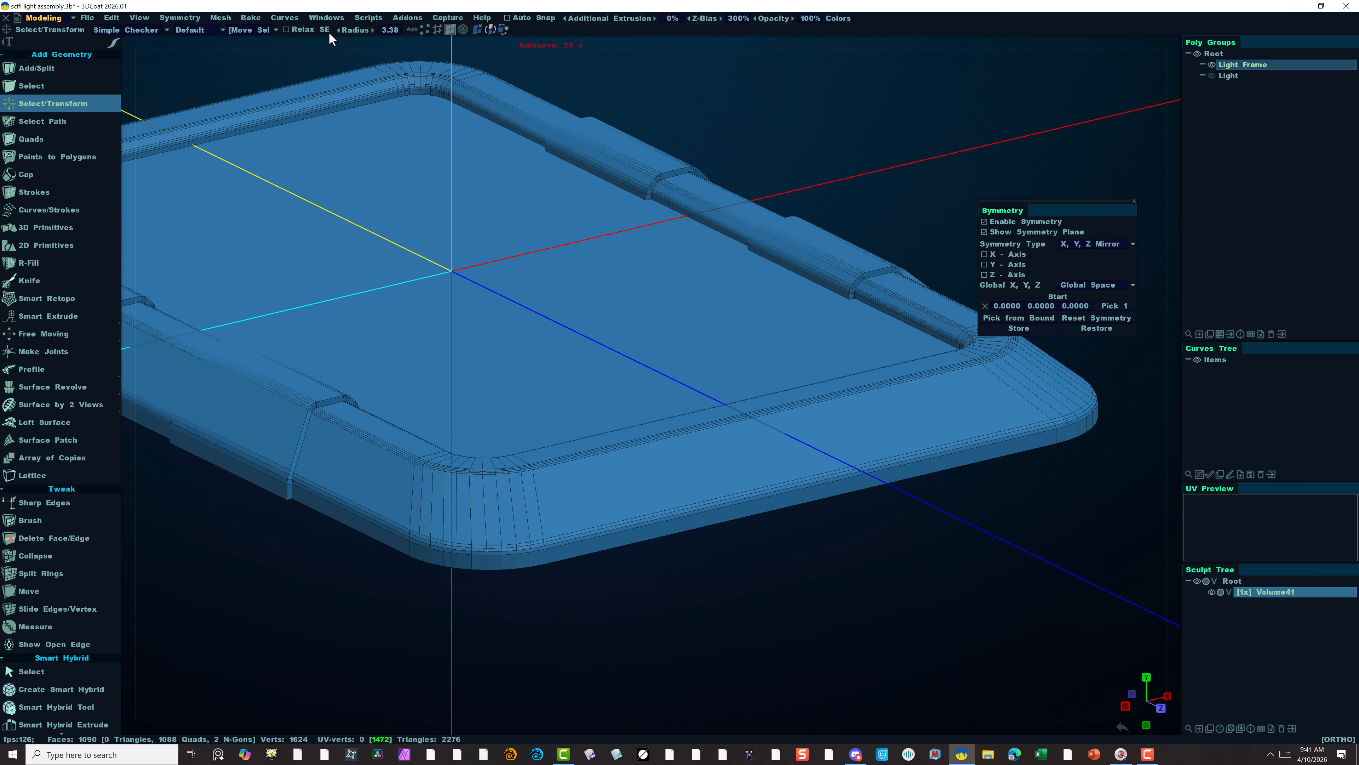
click(436, 27)
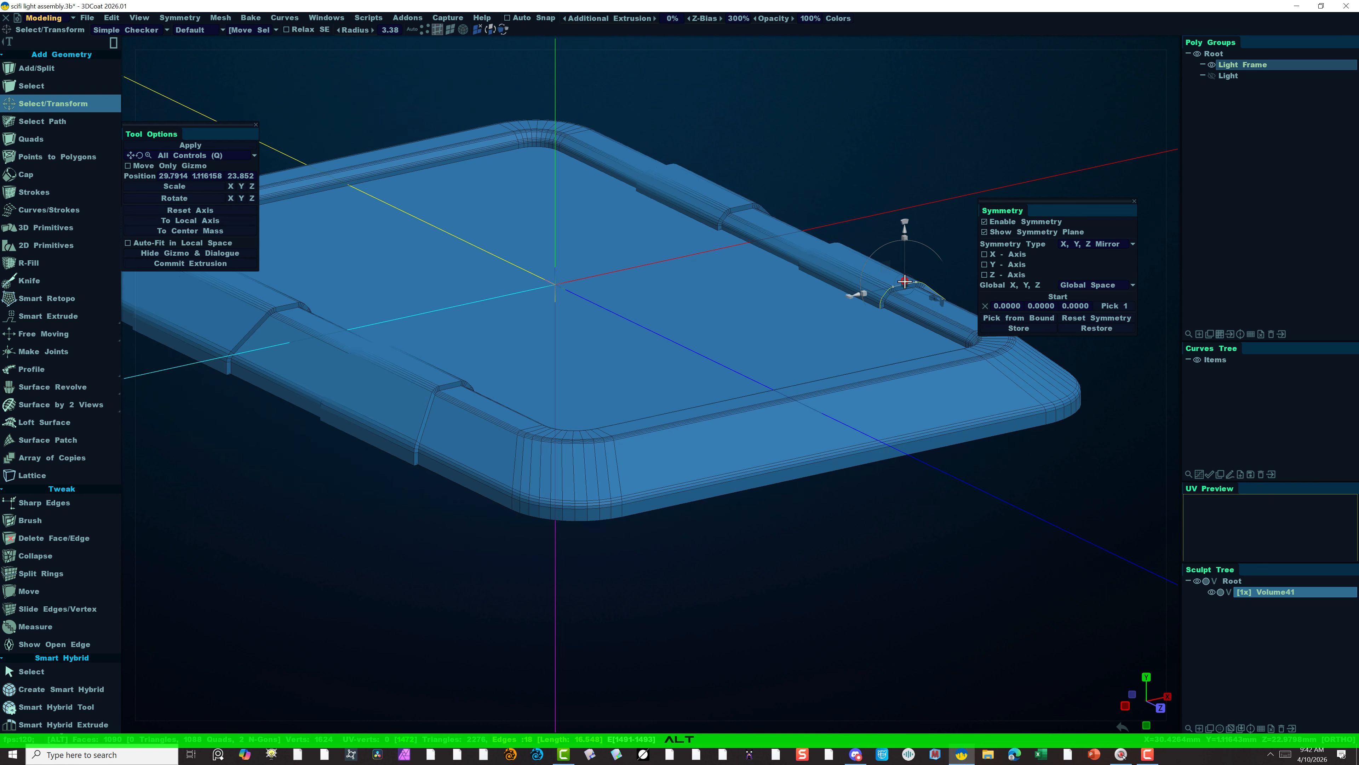
click(820, 245)
click(663, 168)
click(286, 303)
click(448, 384)
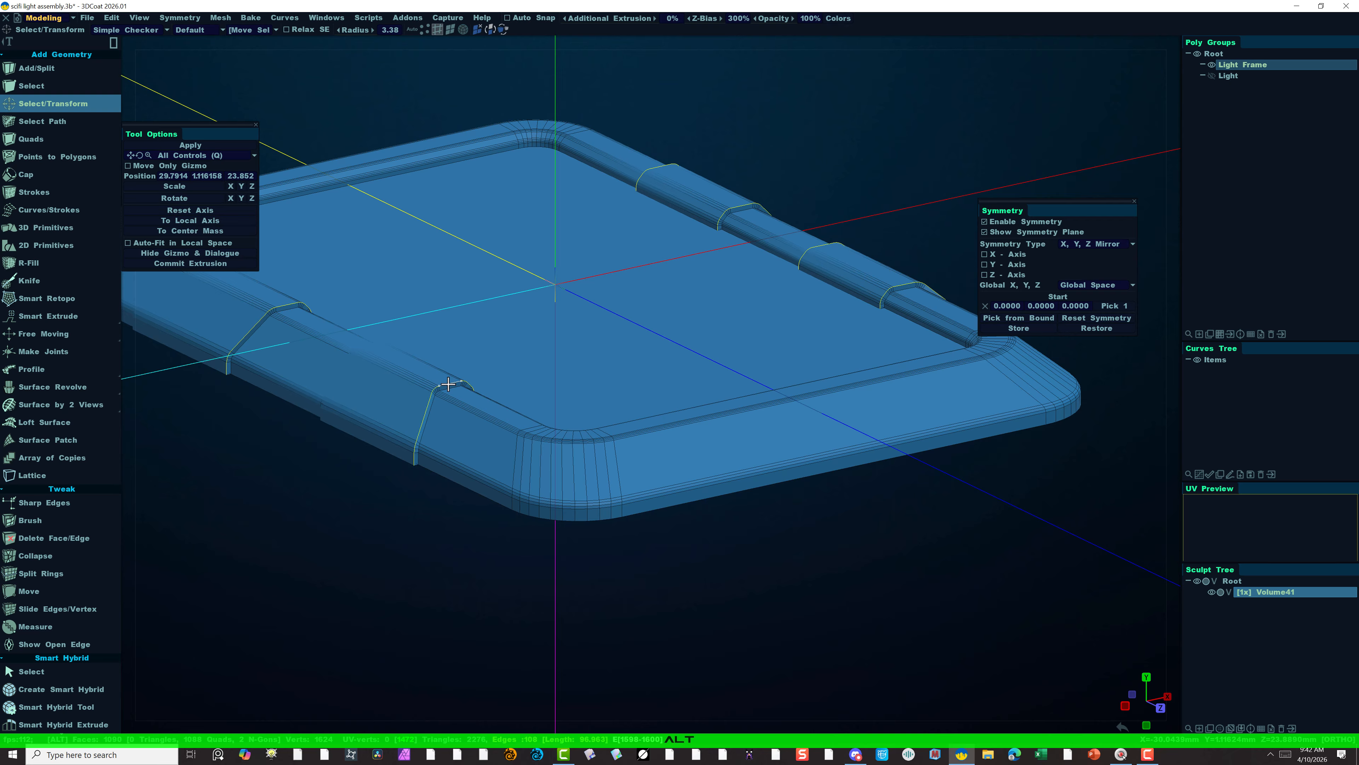
click(367, 346)
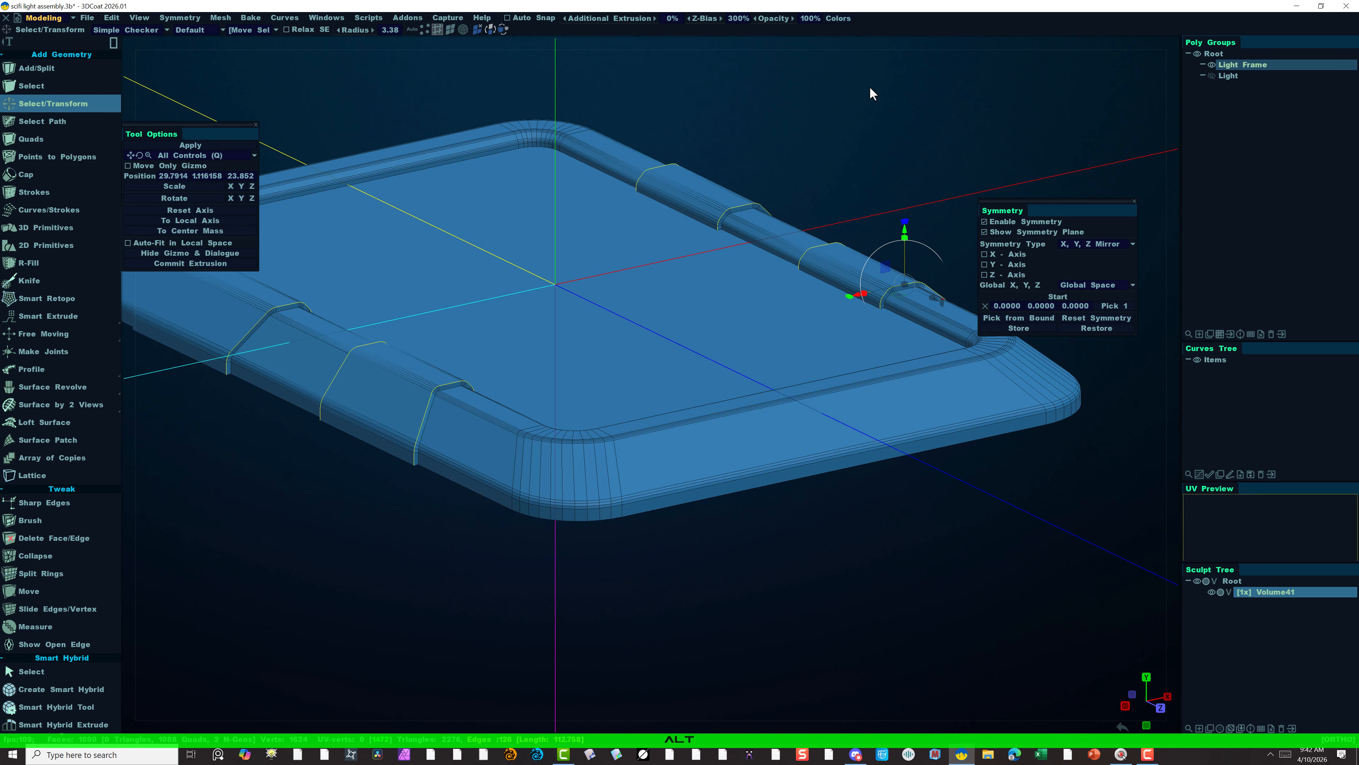
alt+right_drag(871, 88, 830, 95)
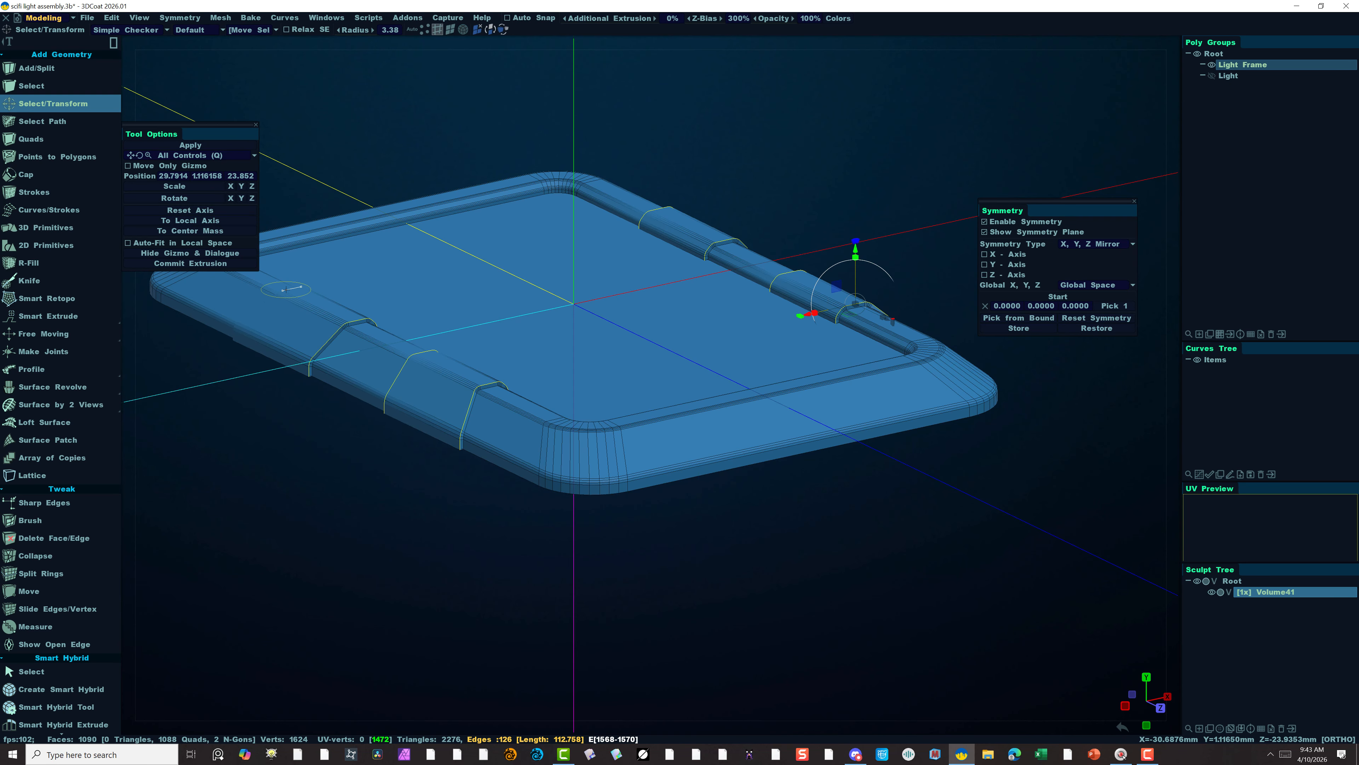
alt+drag(311, 501, 471, 497)
alt+right_drag(879, 515, 968, 493)
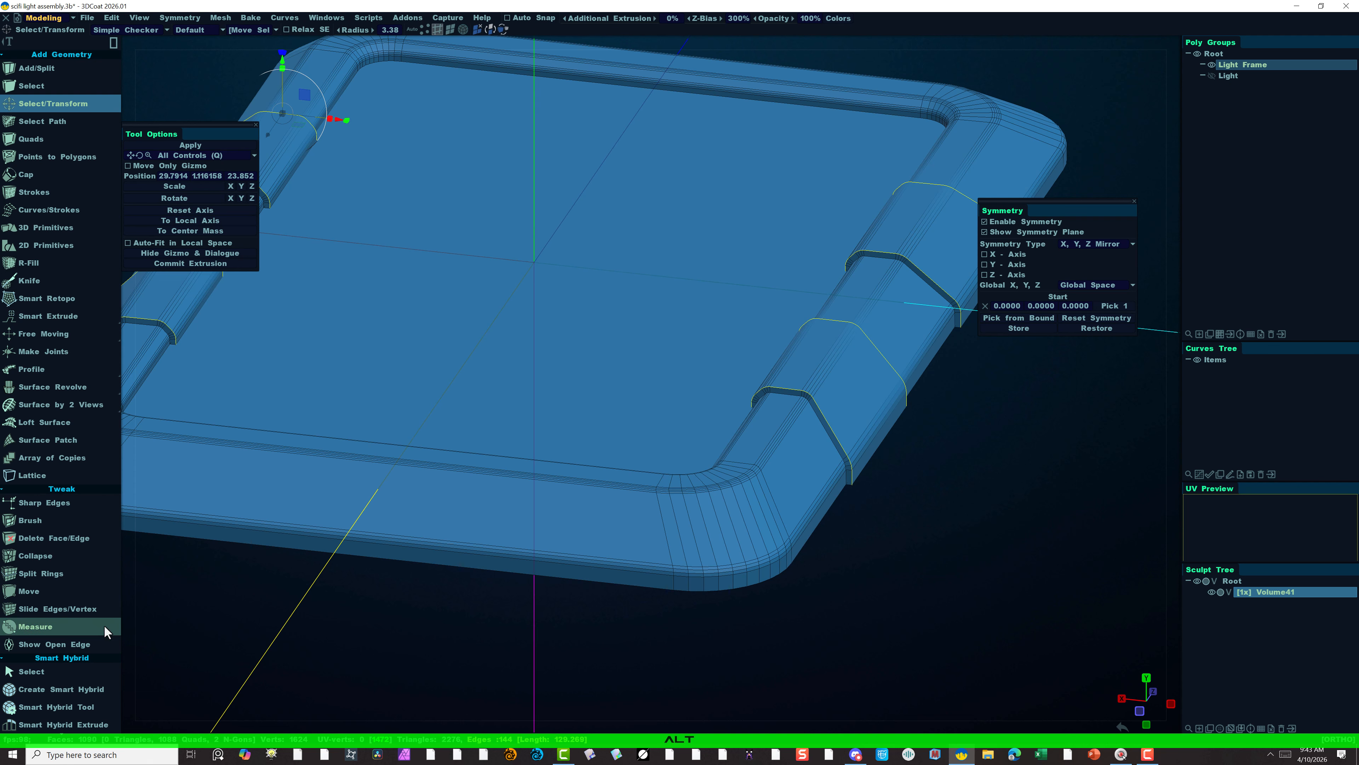
Bevel the selected outer edge loops of the raised bands with a bevel size of 0.315 and 3 segments.
scroll(40, 645, down, 8)
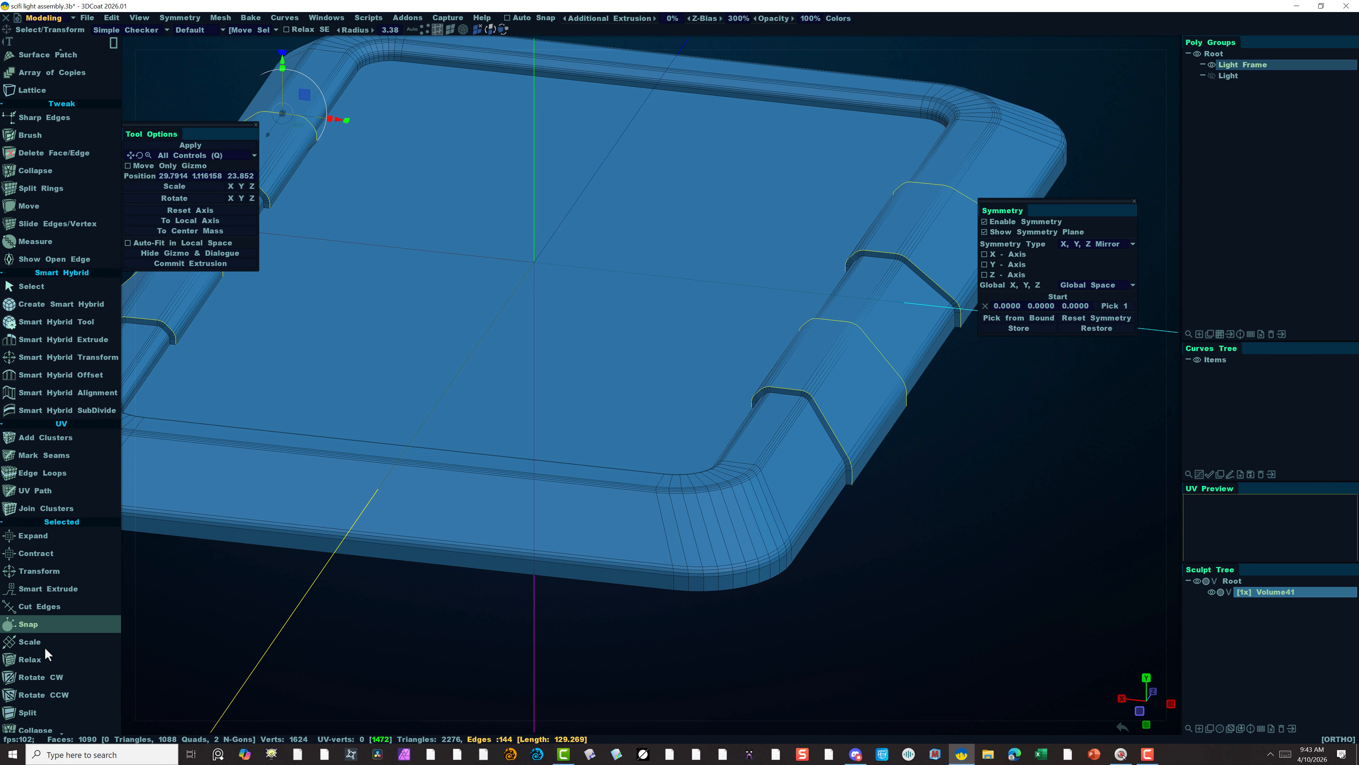
scroll(44, 647, down, 2)
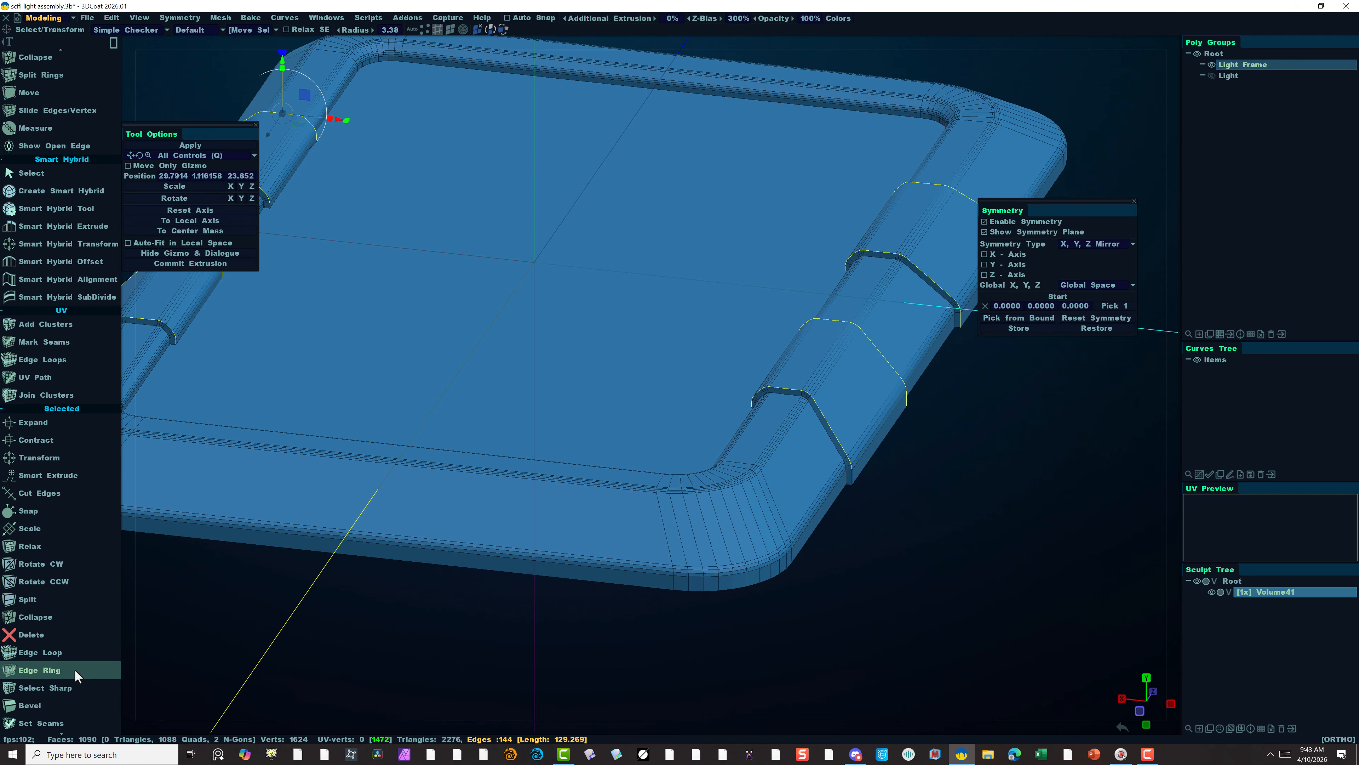
scroll(64, 647, down, 2)
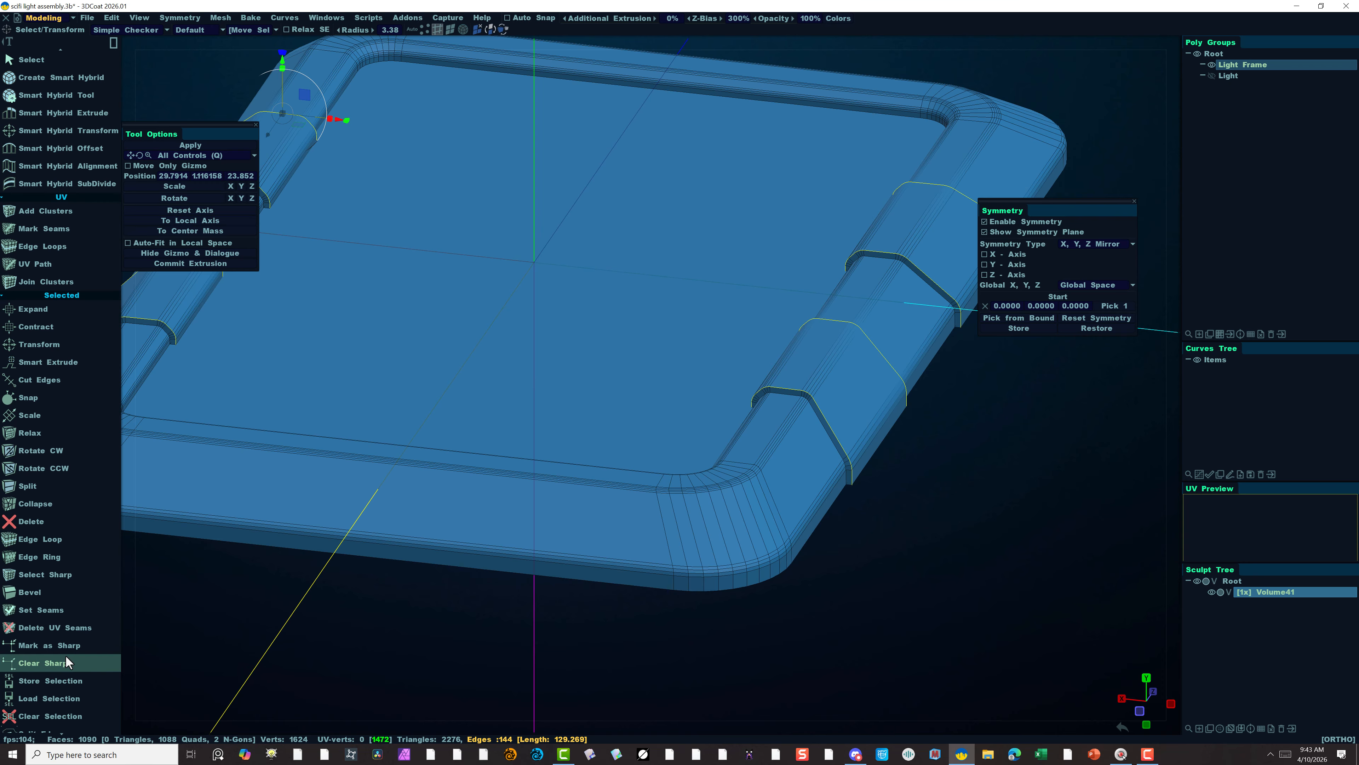
click(52, 592)
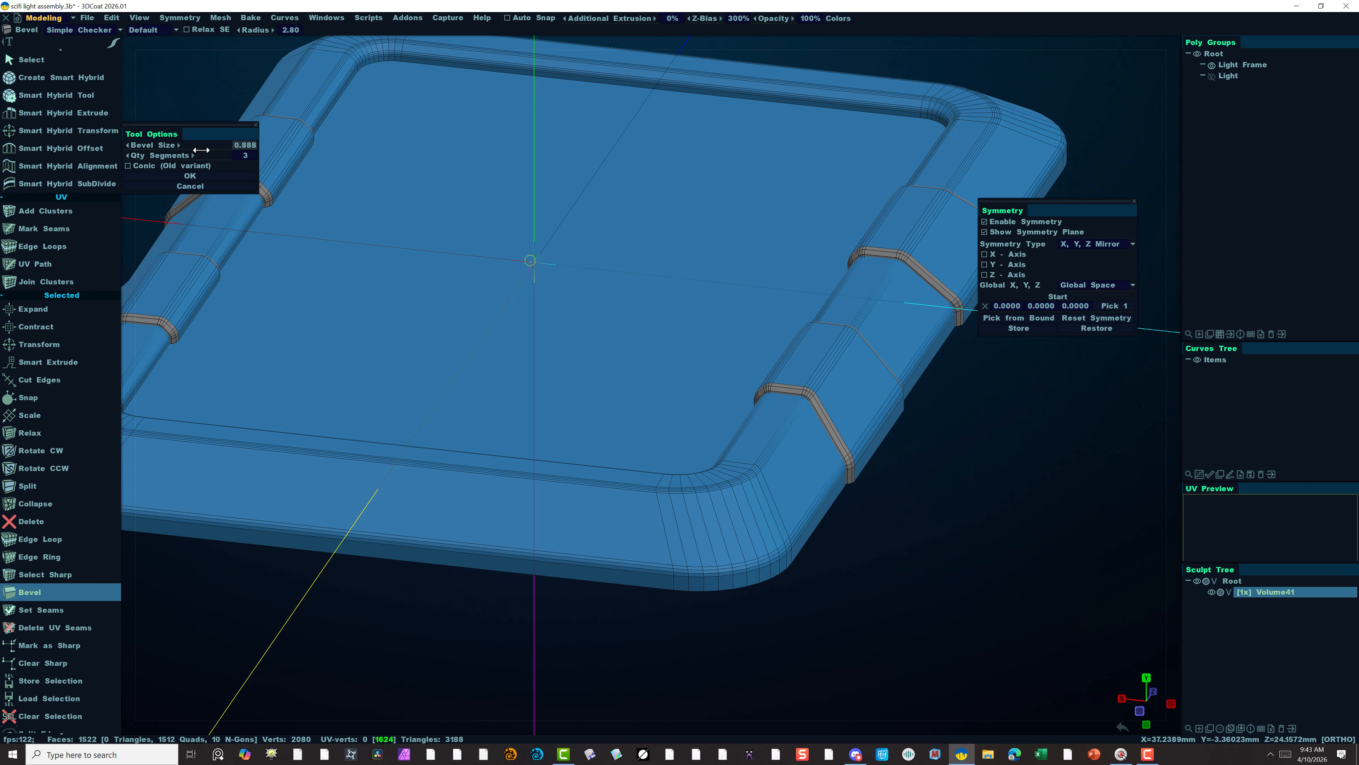
drag(211, 147, 170, 163)
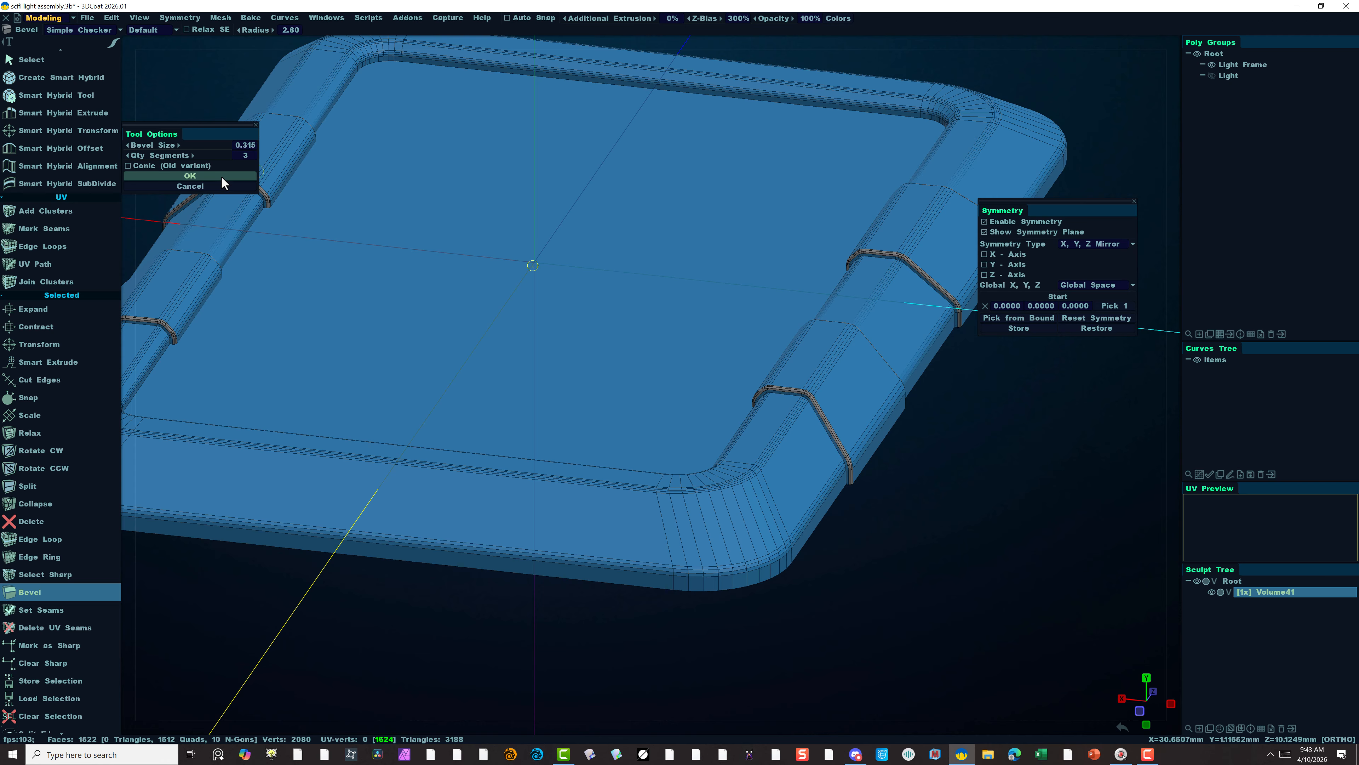
click(207, 179)
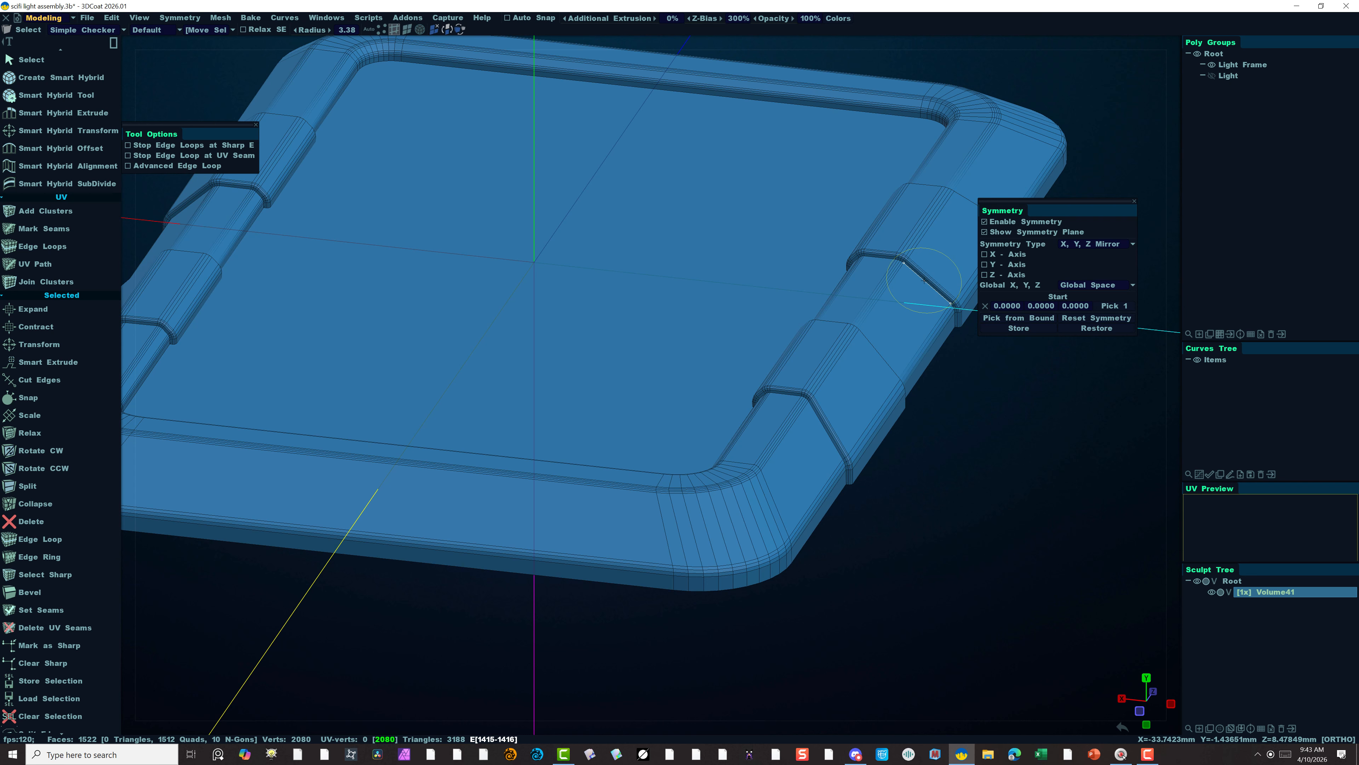
Select the base edge loops where the raised bands meet the frame, and bevel them with size 0.055 and 1 segment.
key(alt)
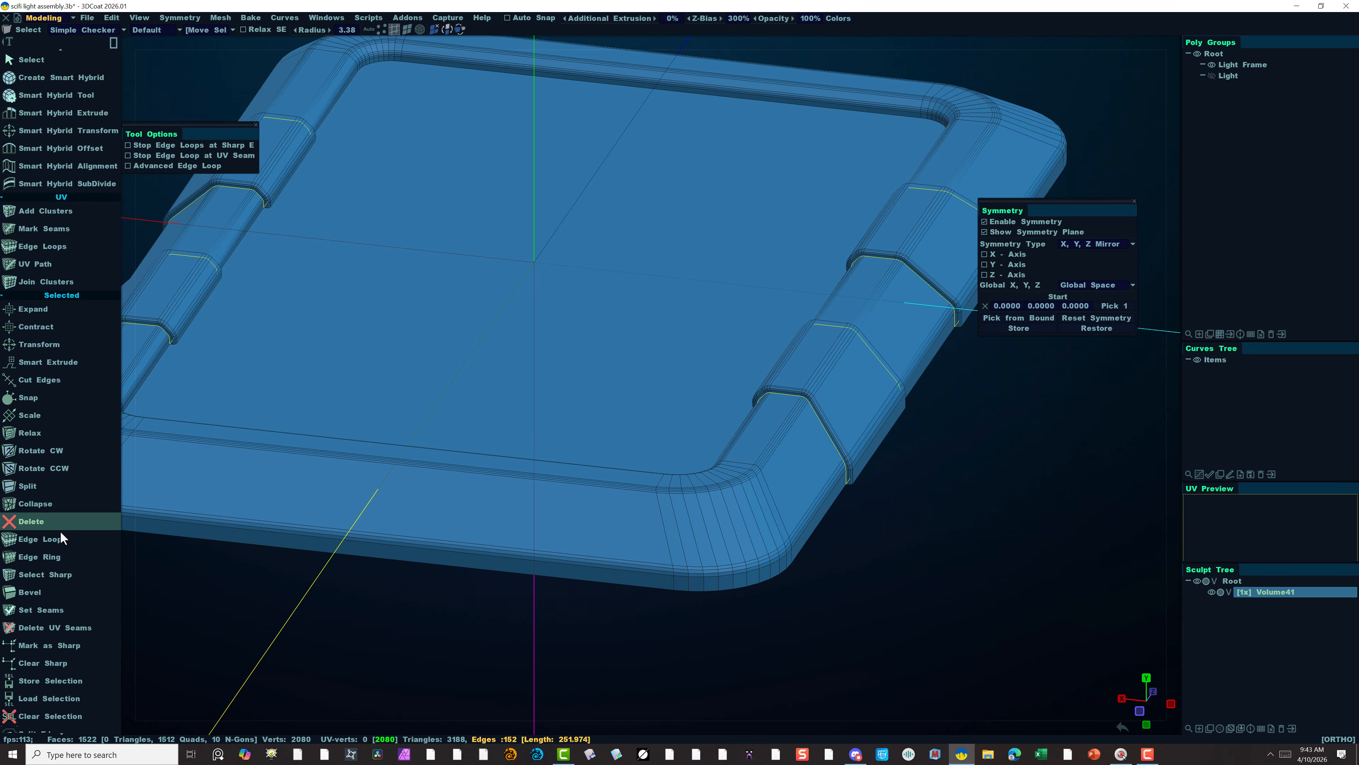
click(52, 603)
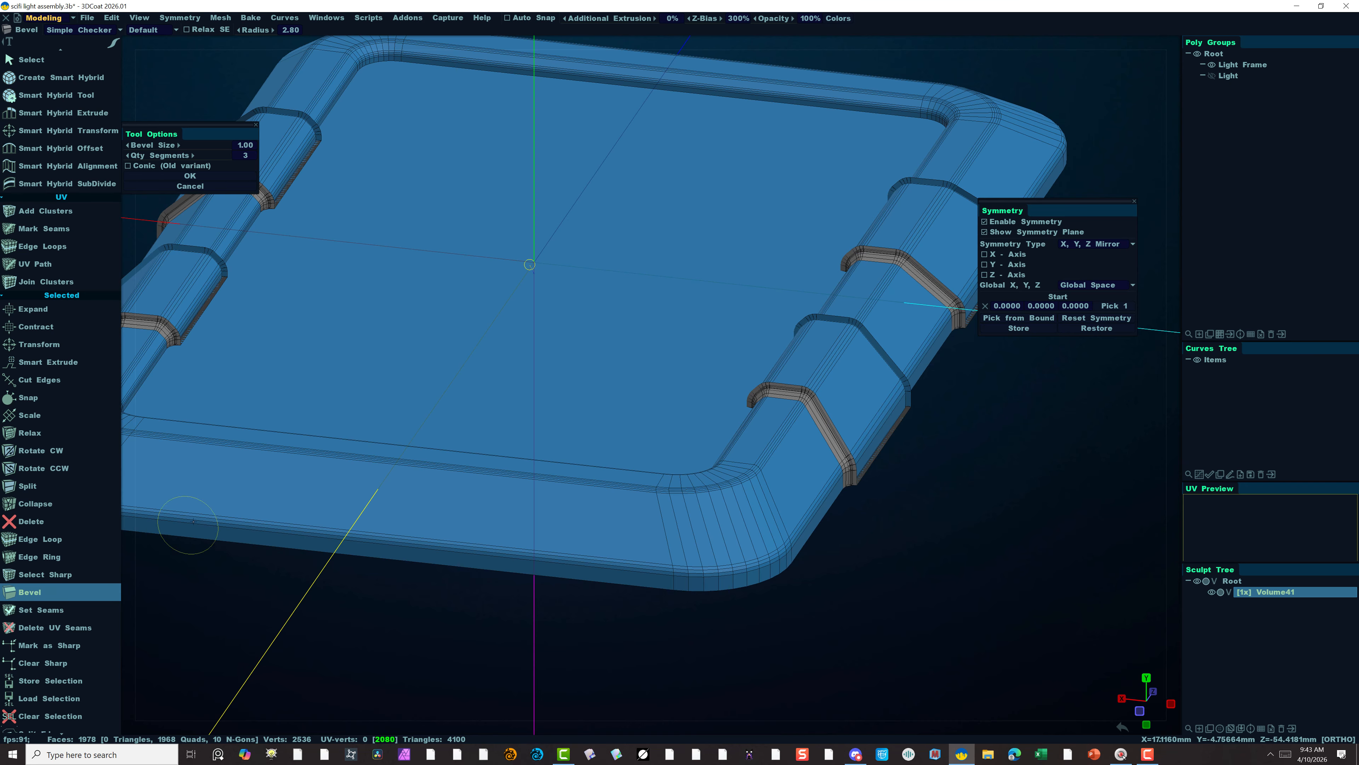
drag(225, 146, 121, 169)
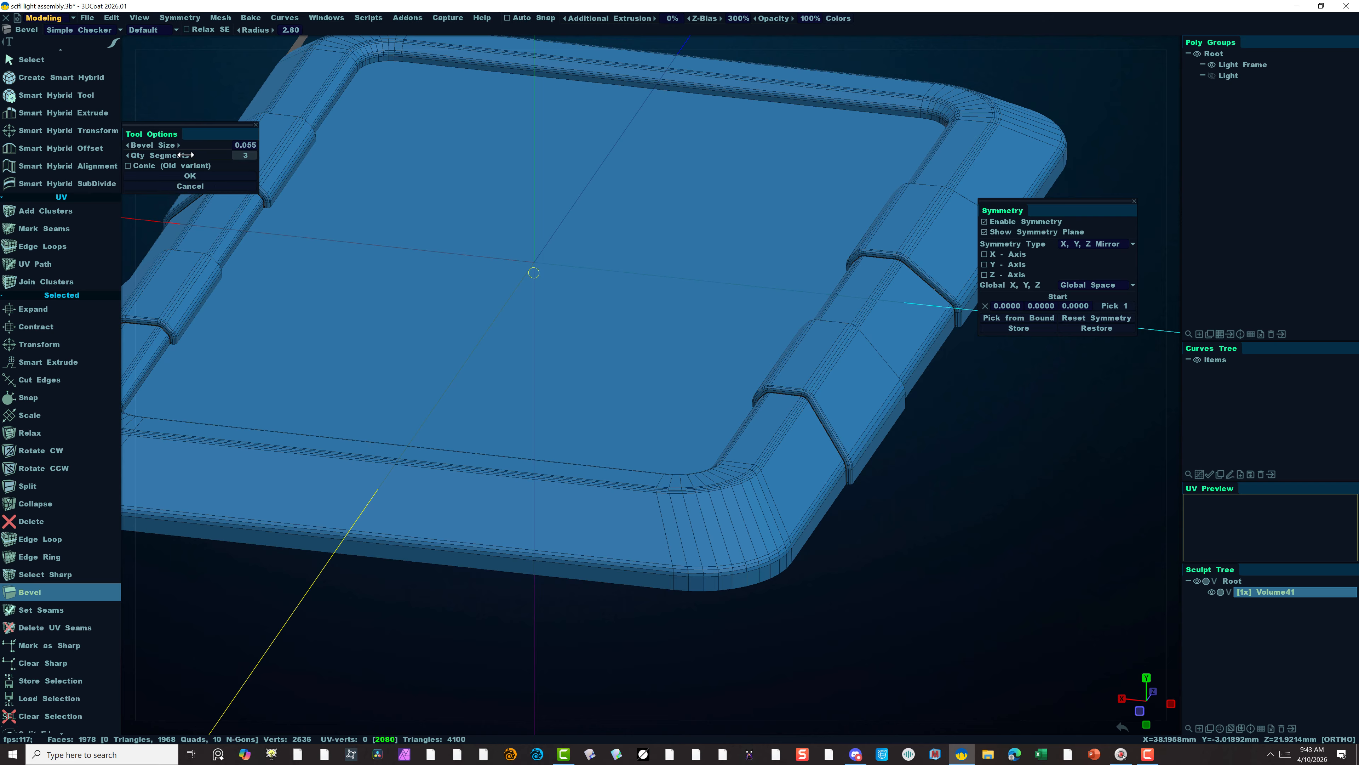
drag(178, 154, 155, 155)
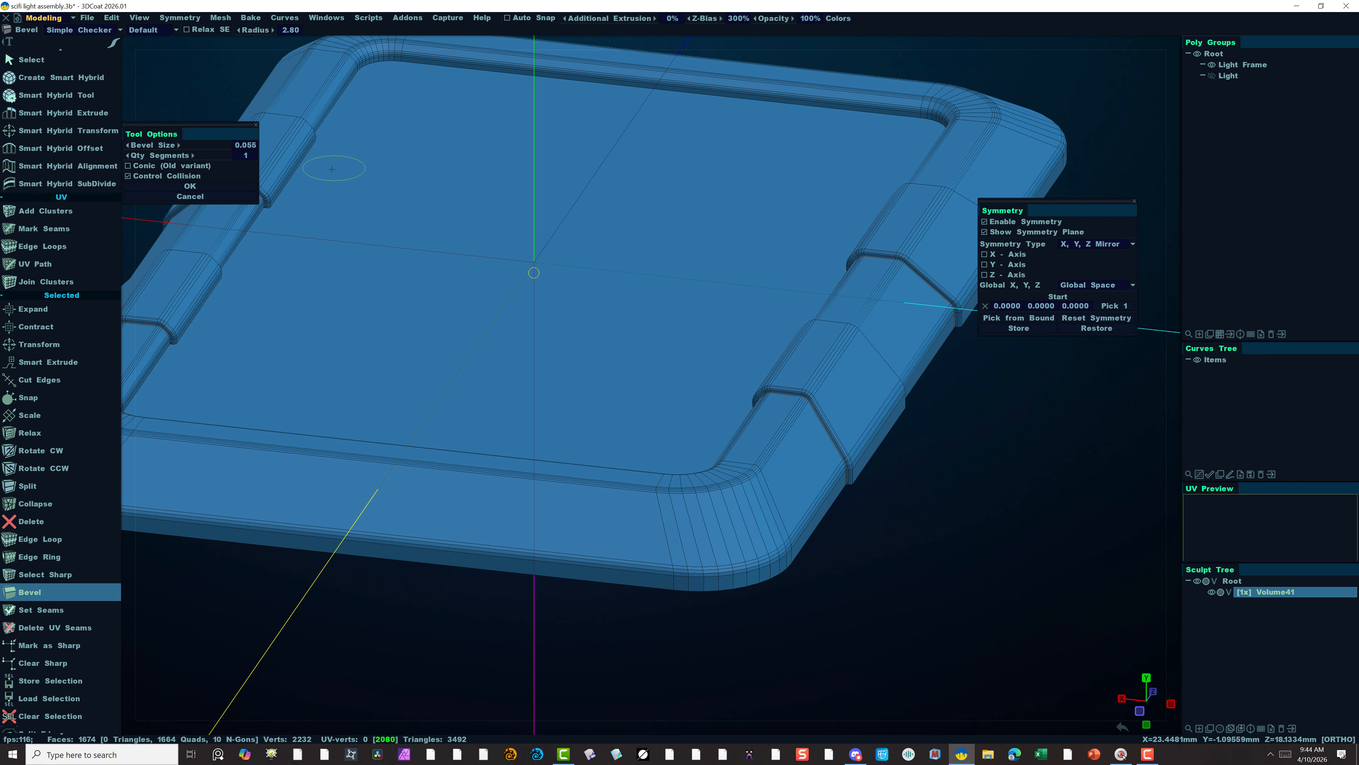
click(190, 197)
Show the Light group again, make it the active group, and set the camera to the Top view.
alt+drag(1037, 450, 942, 464)
alt+right_drag(876, 628, 802, 632)
alt+drag(801, 632, 744, 640)
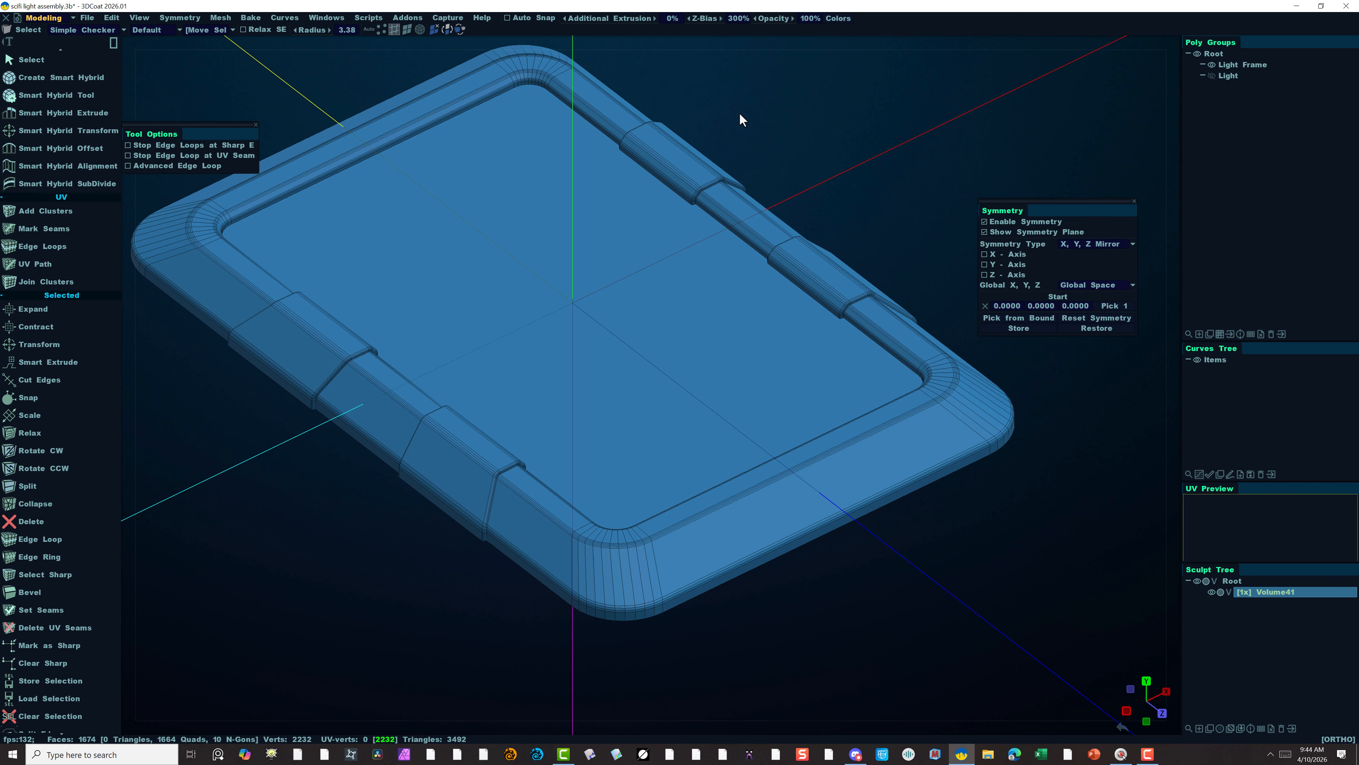
alt+drag(777, 126, 808, 128)
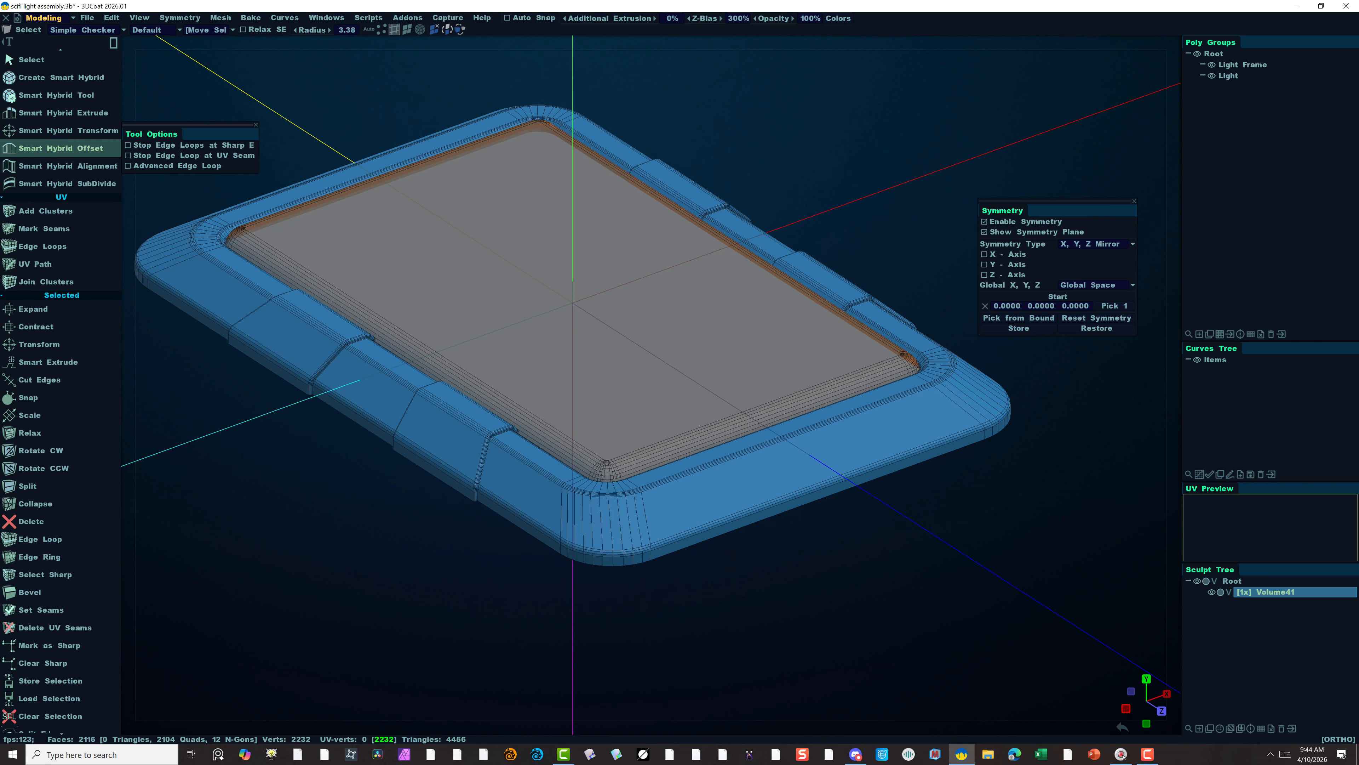
click(1202, 75)
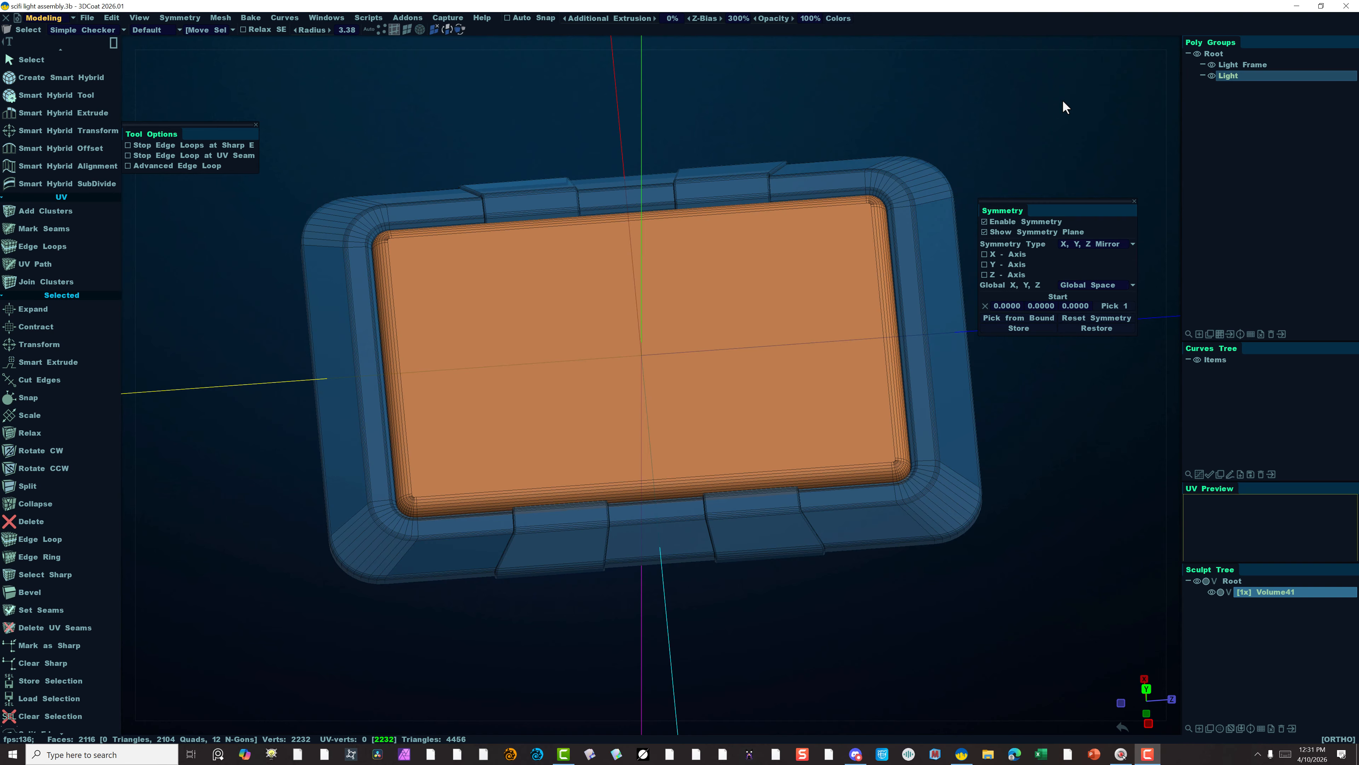
click(1172, 43)
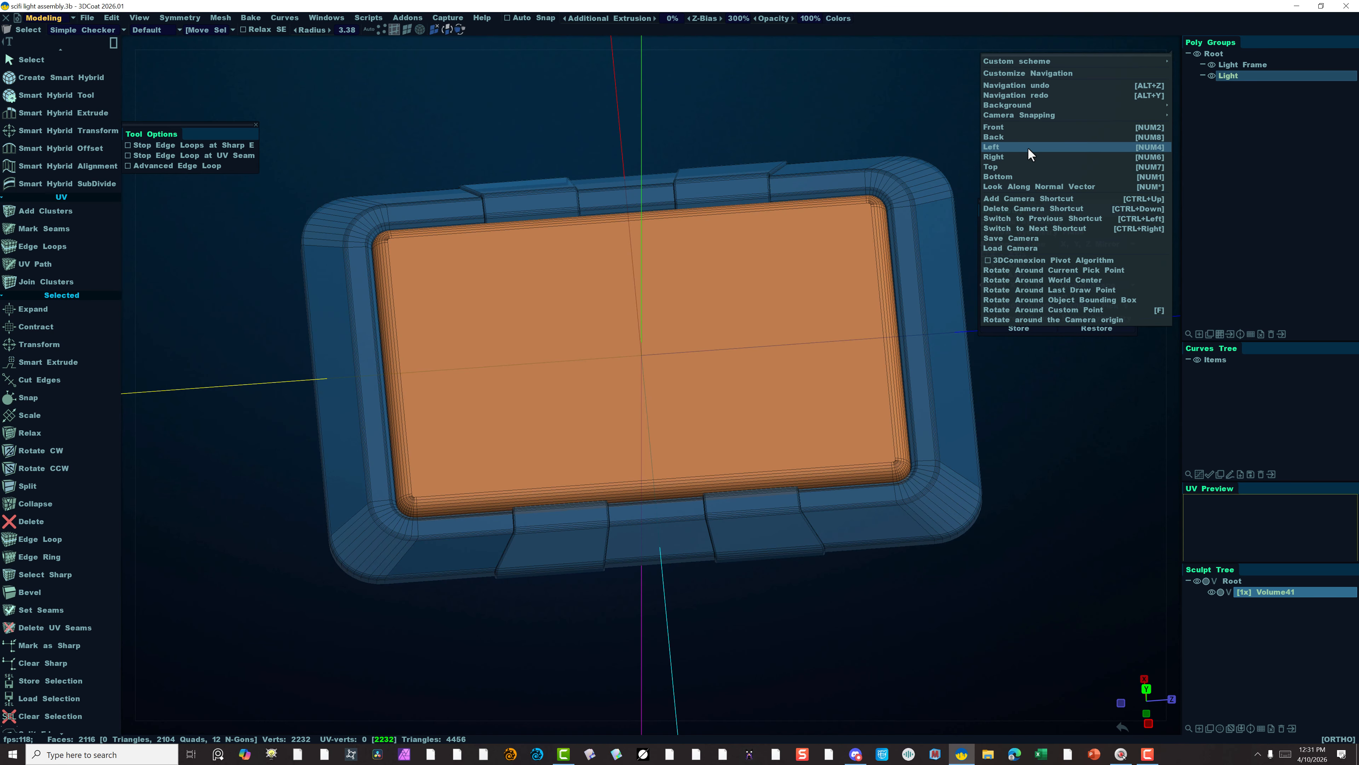
click(1018, 169)
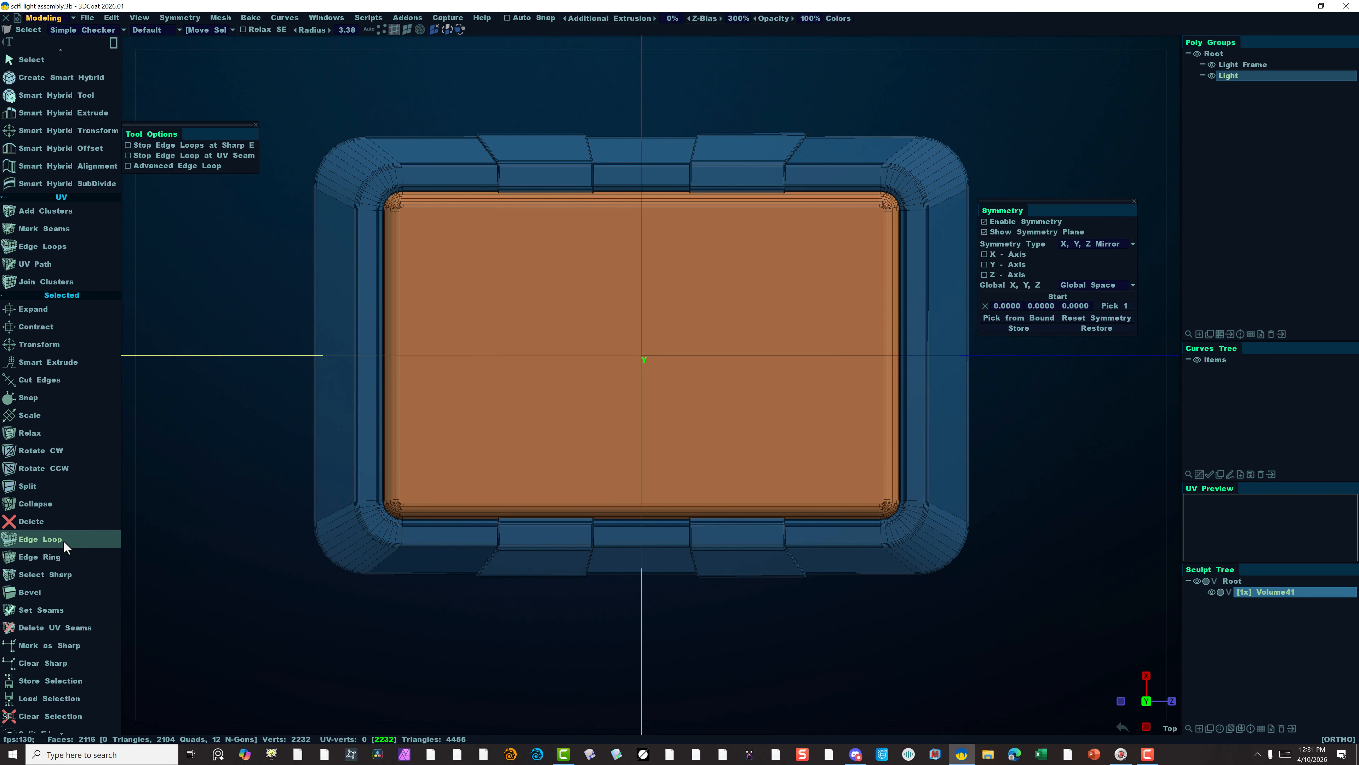
Try adding four Split Rings cuts across one long side of Light with Light Frame shown.
scroll(70, 155, up, 10)
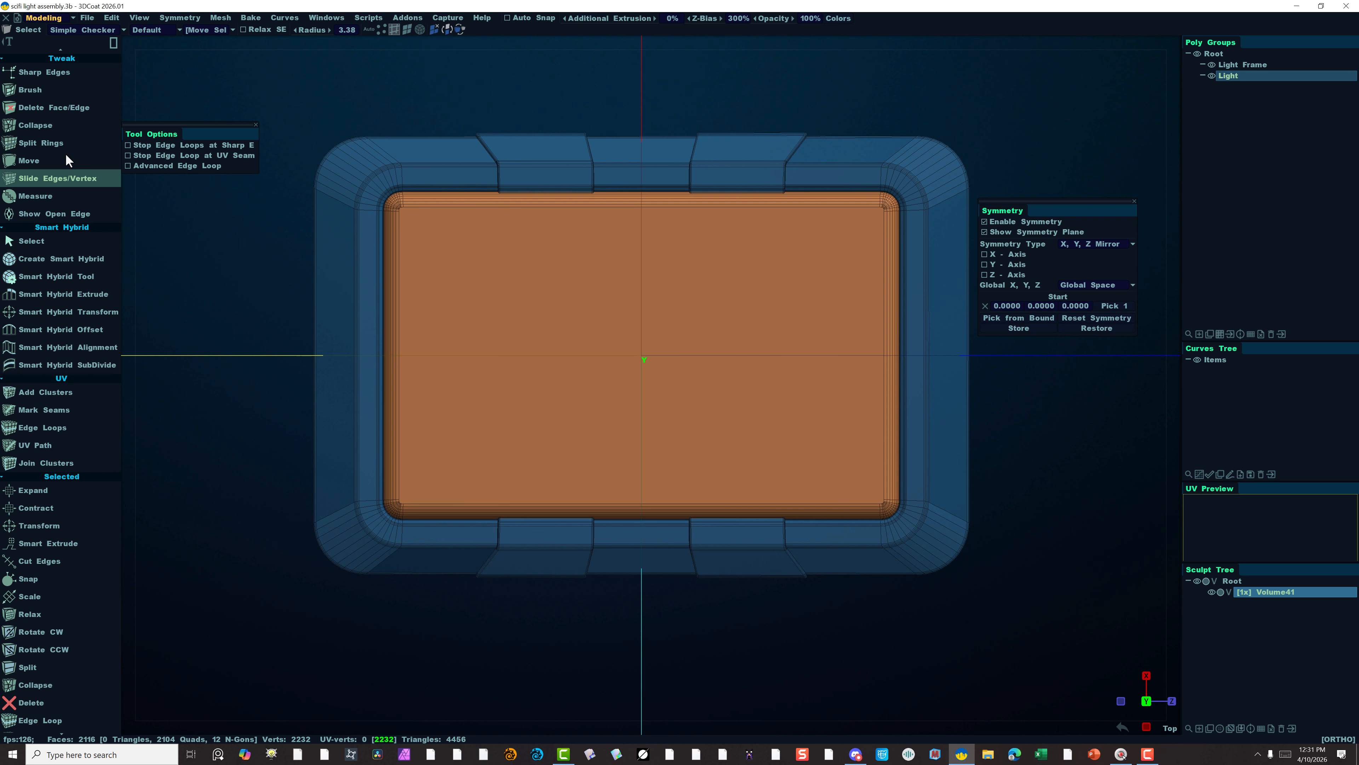
click(63, 236)
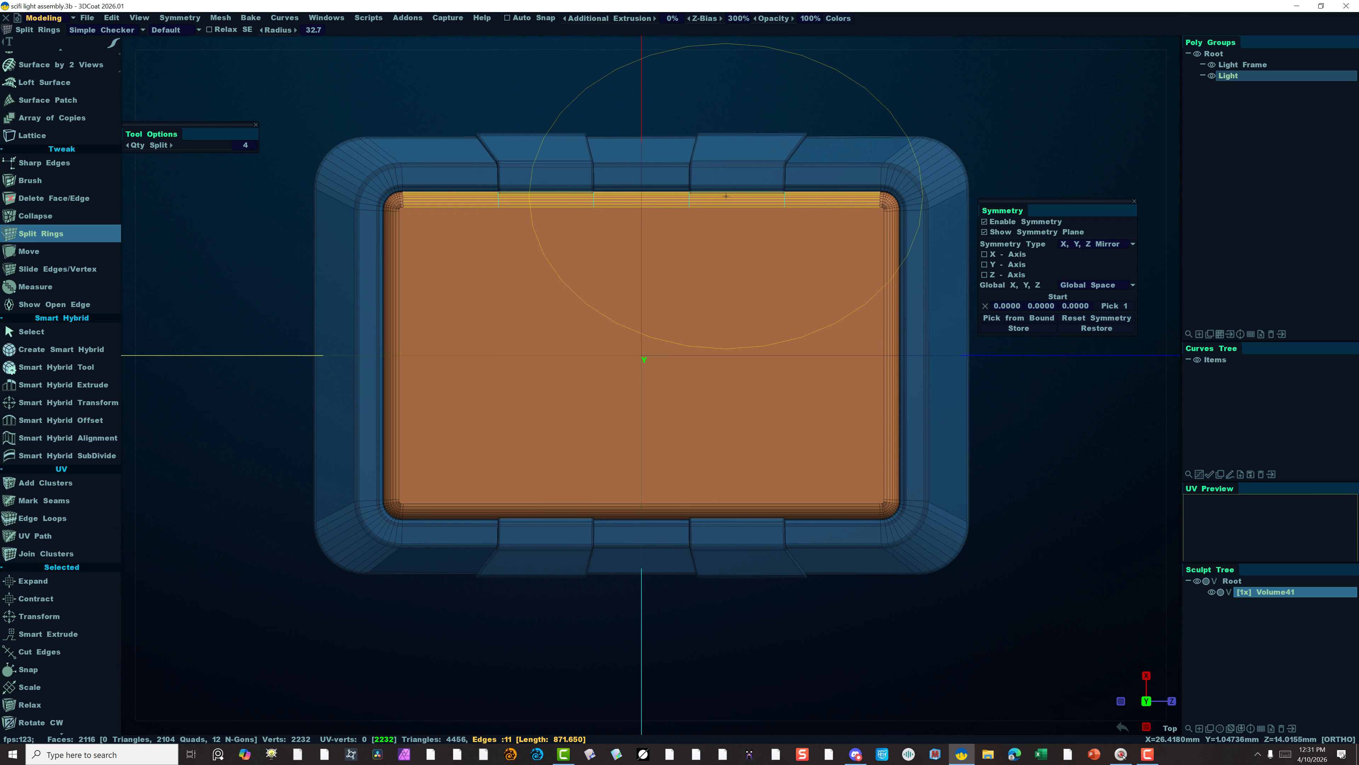
click(655, 206)
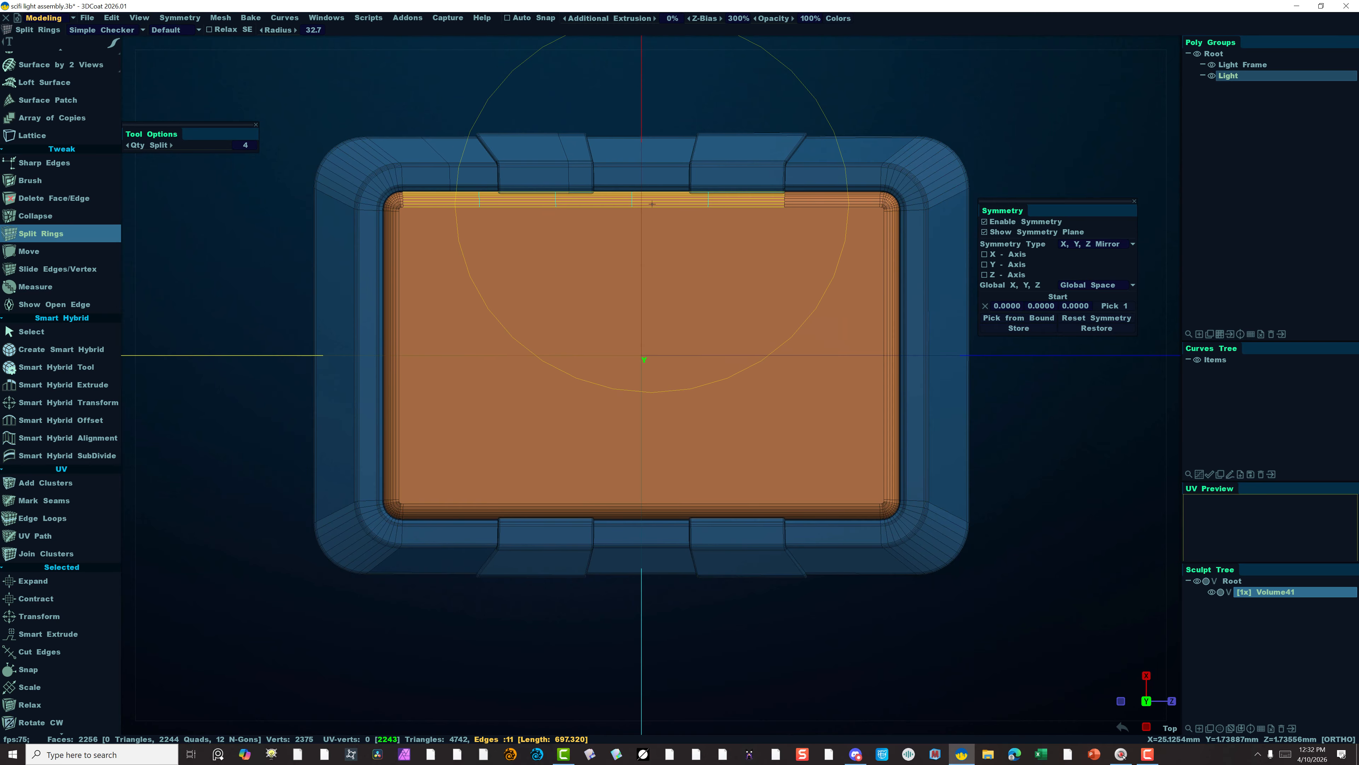
key(ctrl+z)
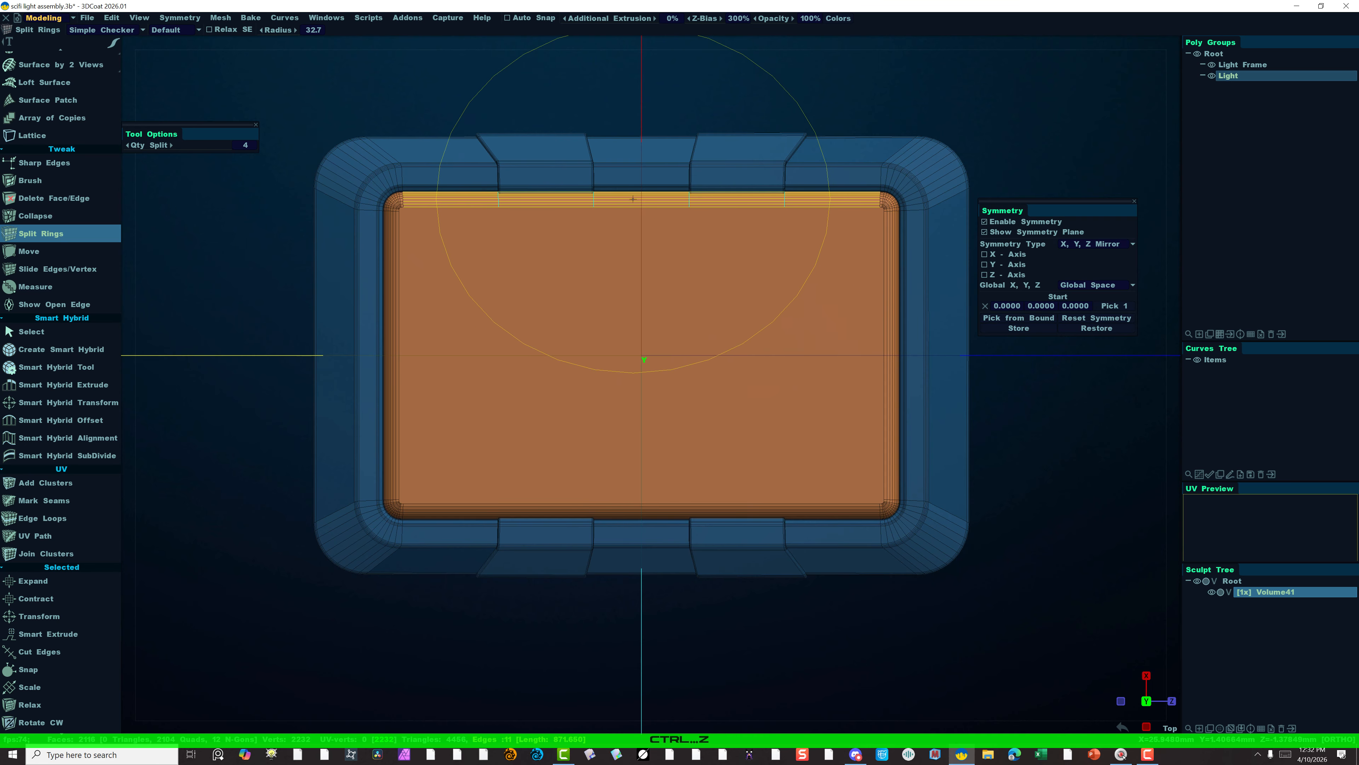
key(Escape)
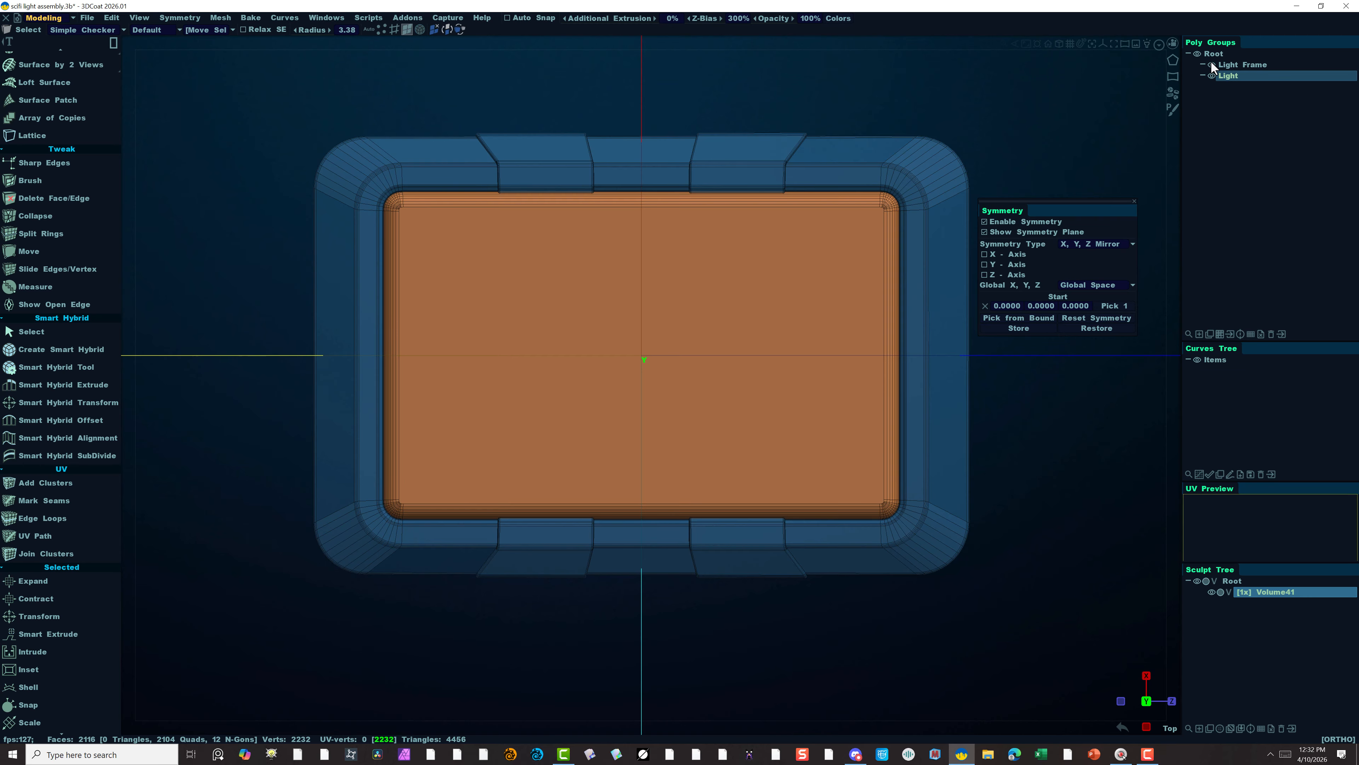
Hide Light Frame, add four Split Rings cuts across each long side of Light, and show Light Frame again.
click(1212, 64)
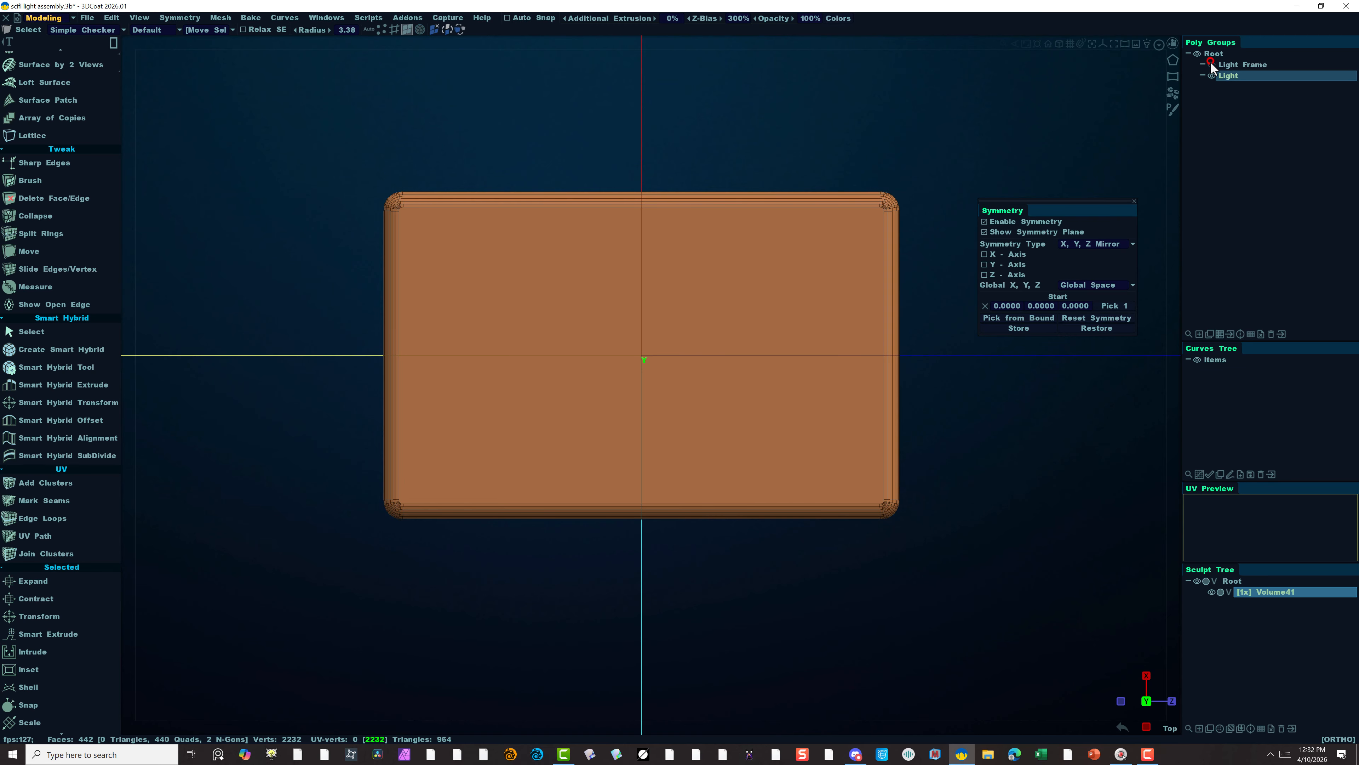
click(88, 232)
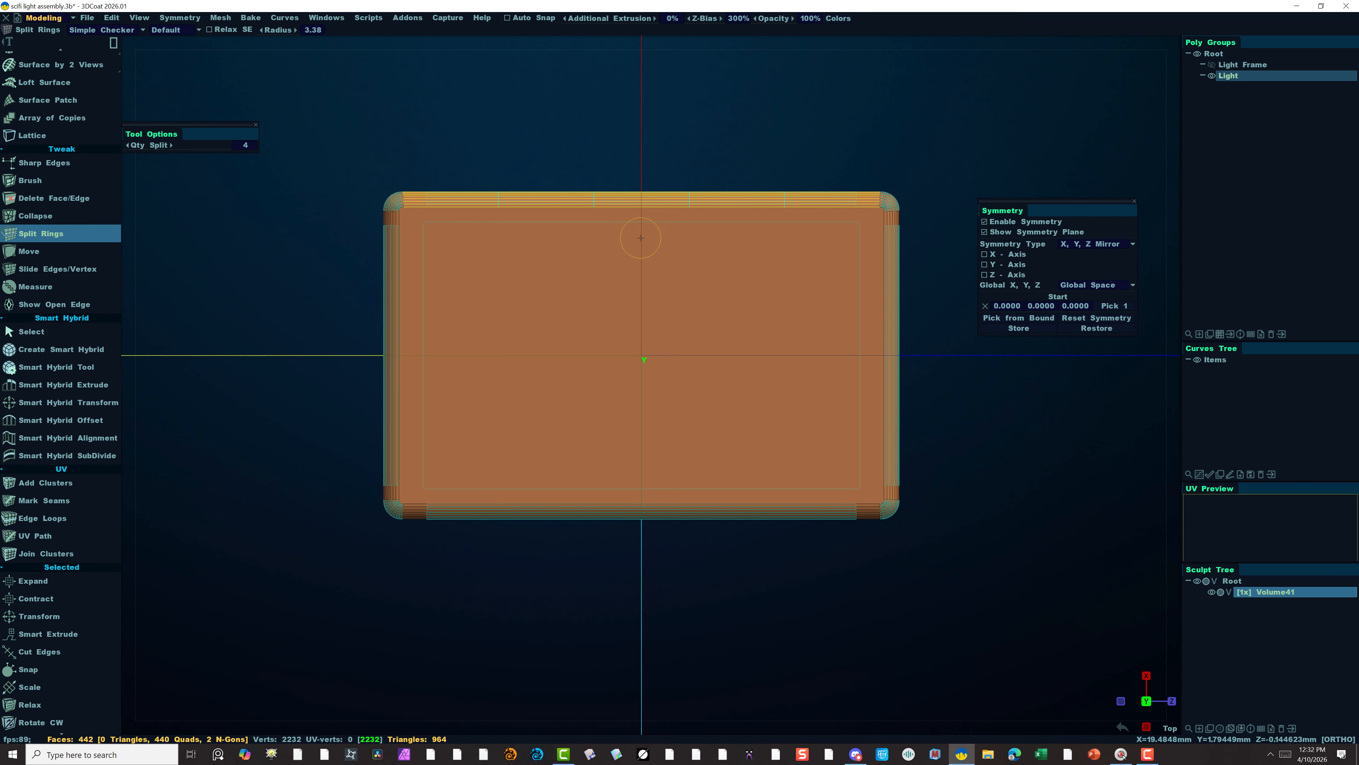
click(640, 238)
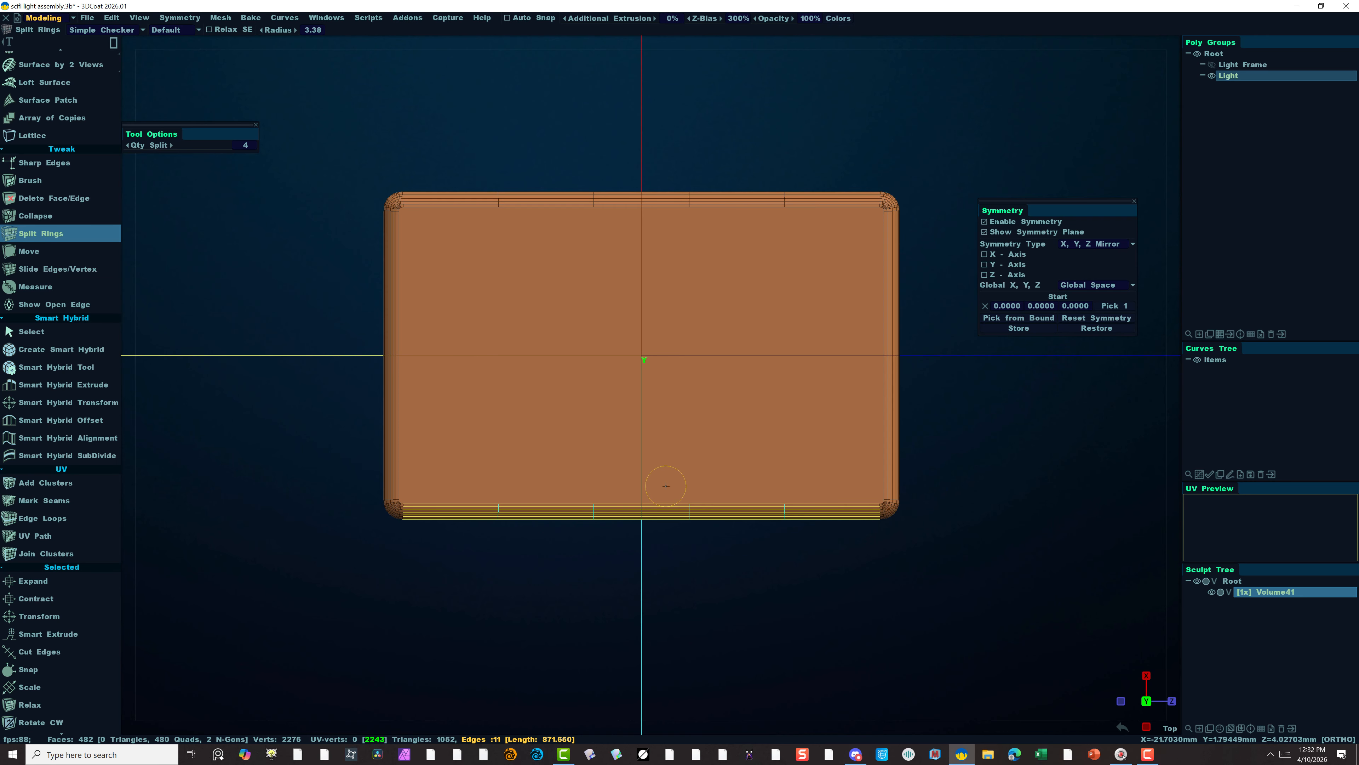
click(640, 473)
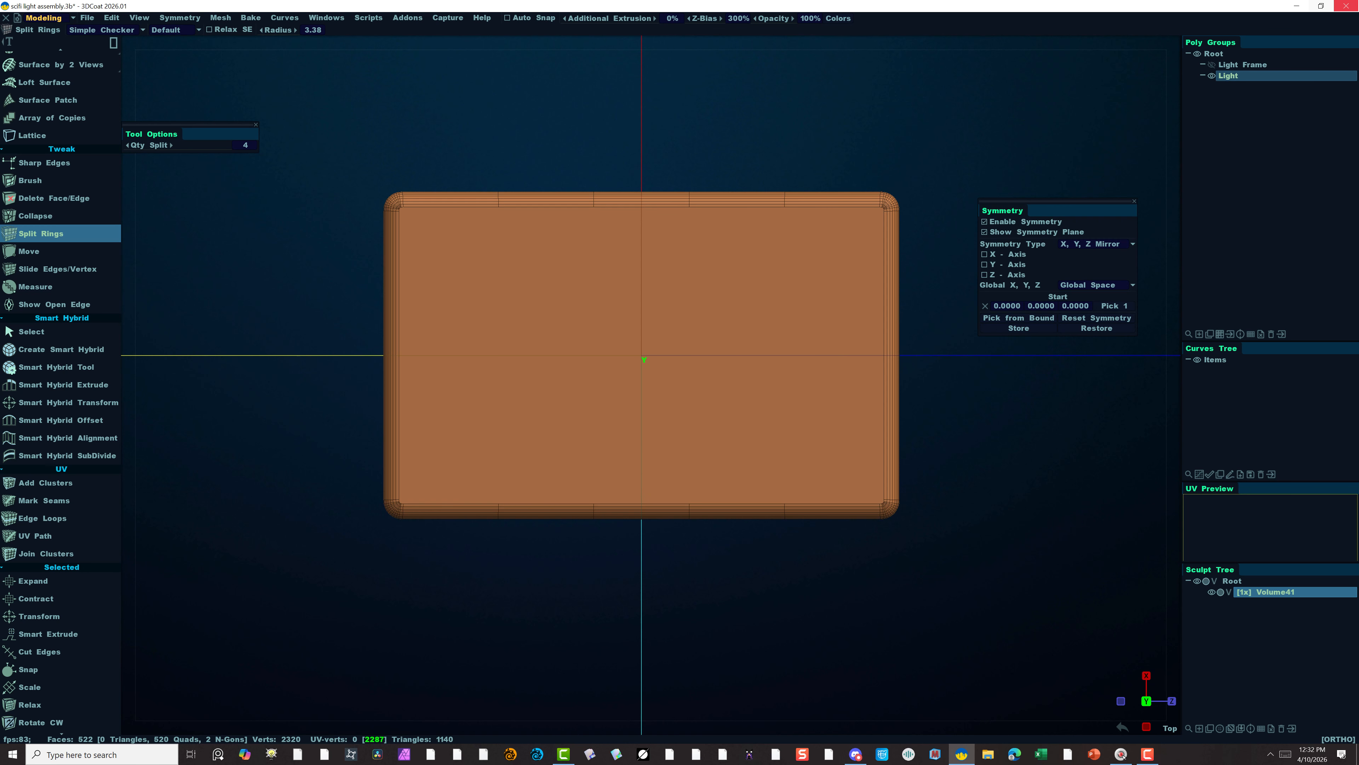
click(1211, 65)
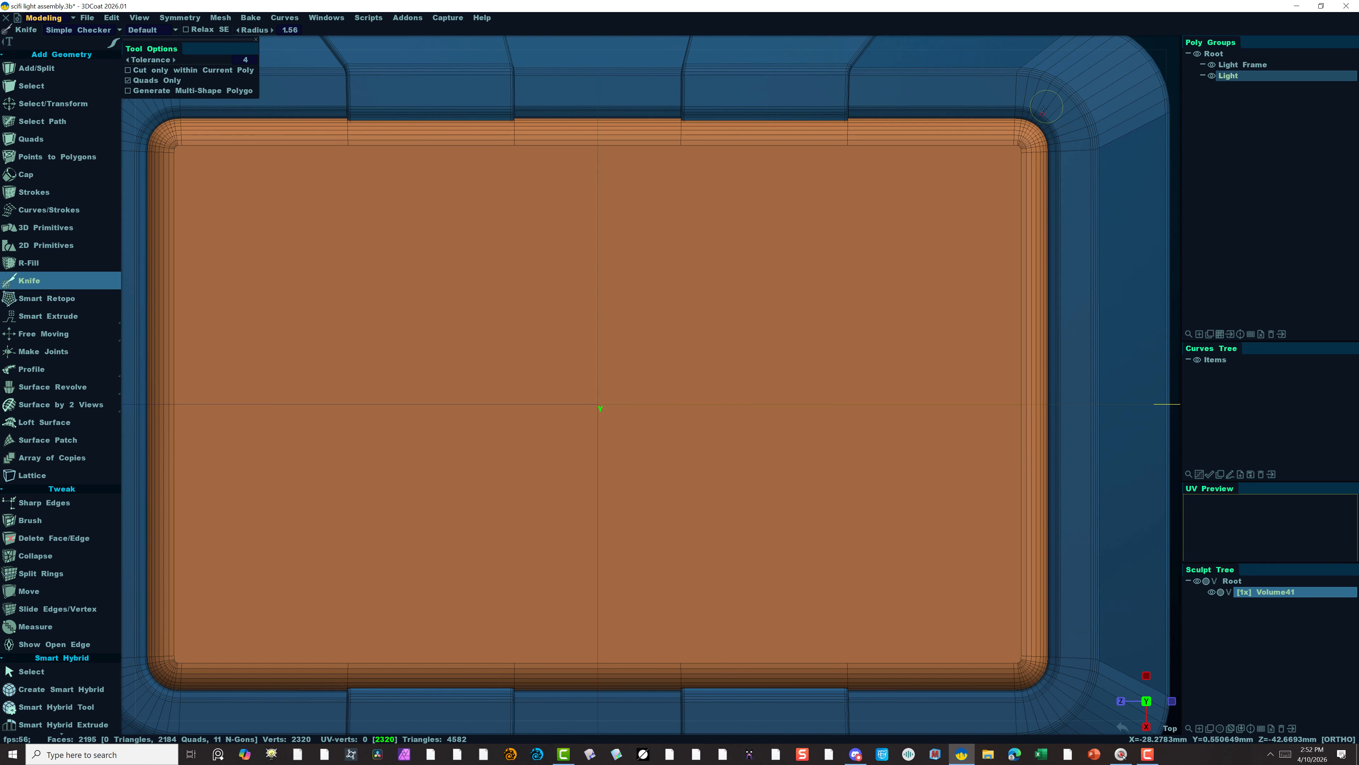
Select the edge loops of the first and last cuts on one long side of Light with Select/Transform in edge mode.
scroll(909, 219, down, 5)
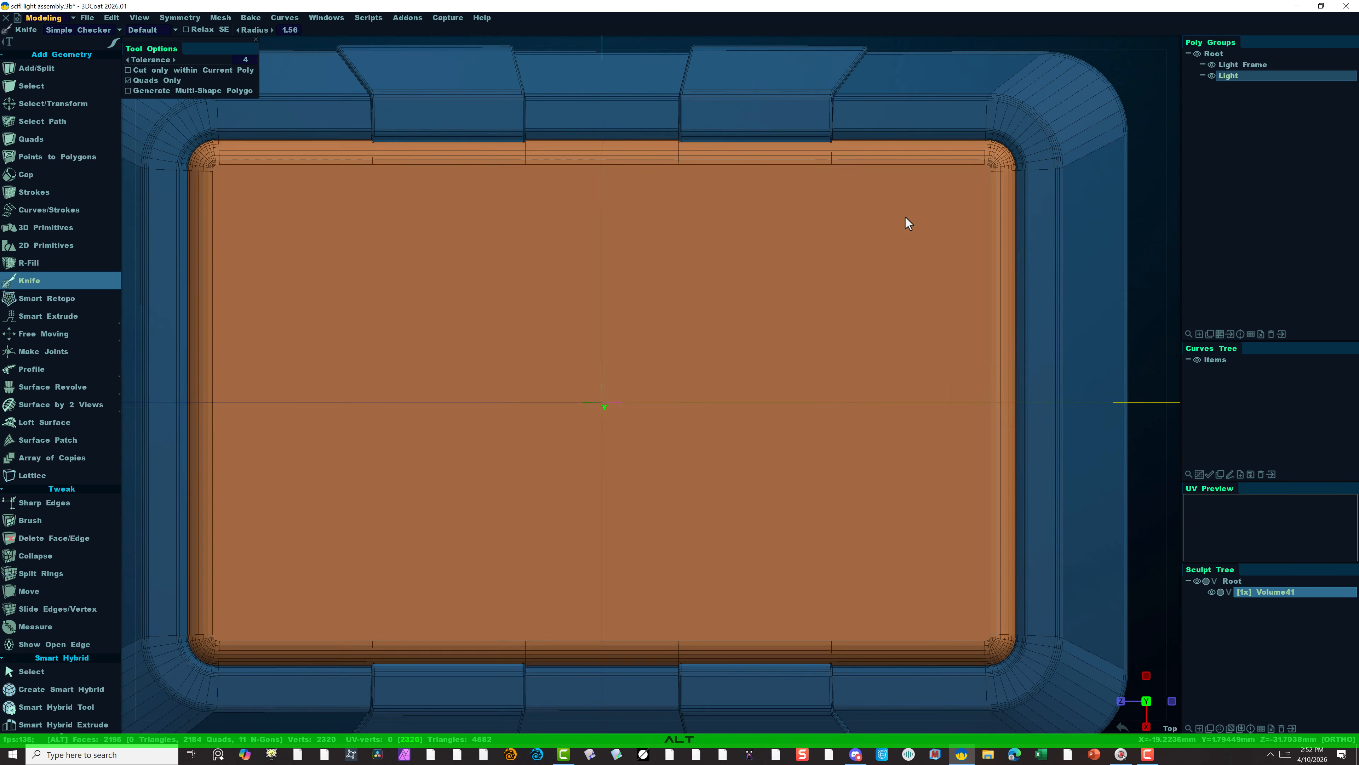
scroll(422, 78, up, 2)
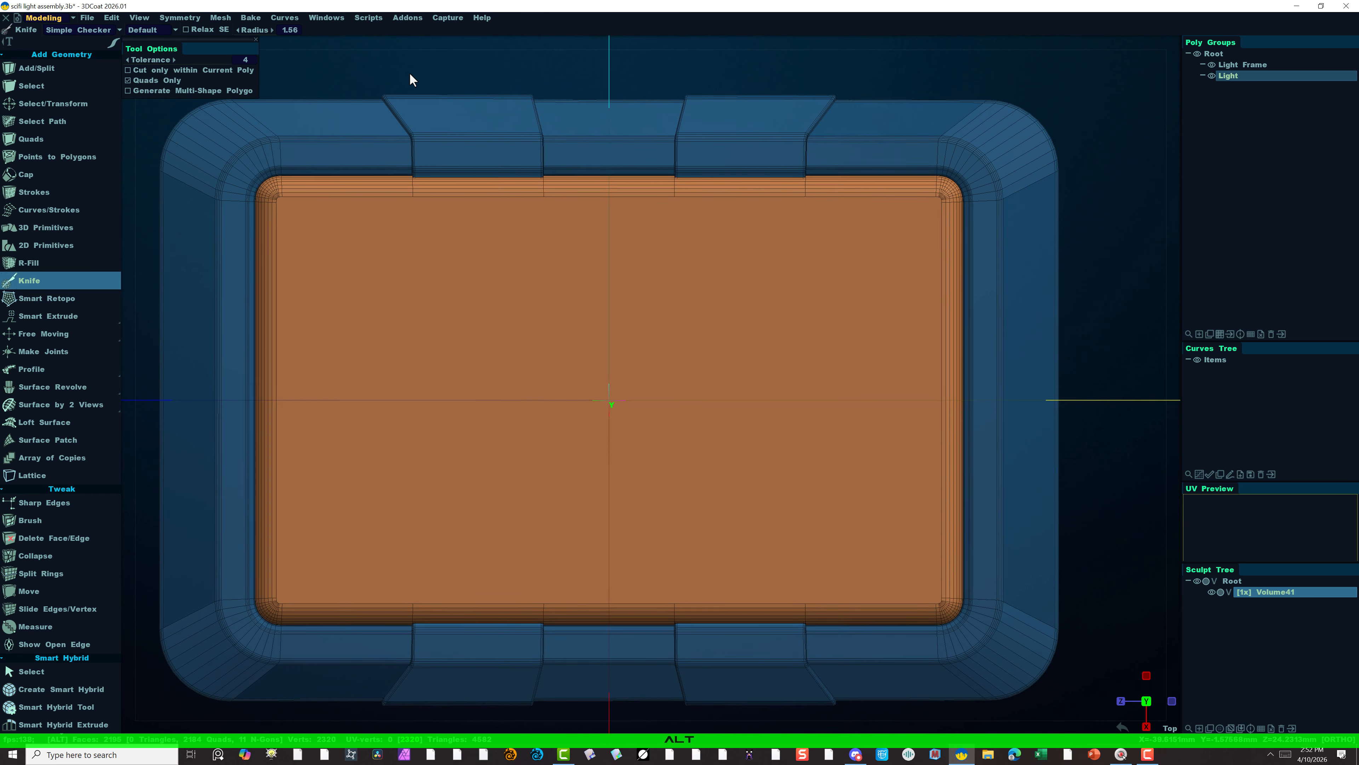
drag(401, 168, 522, 164)
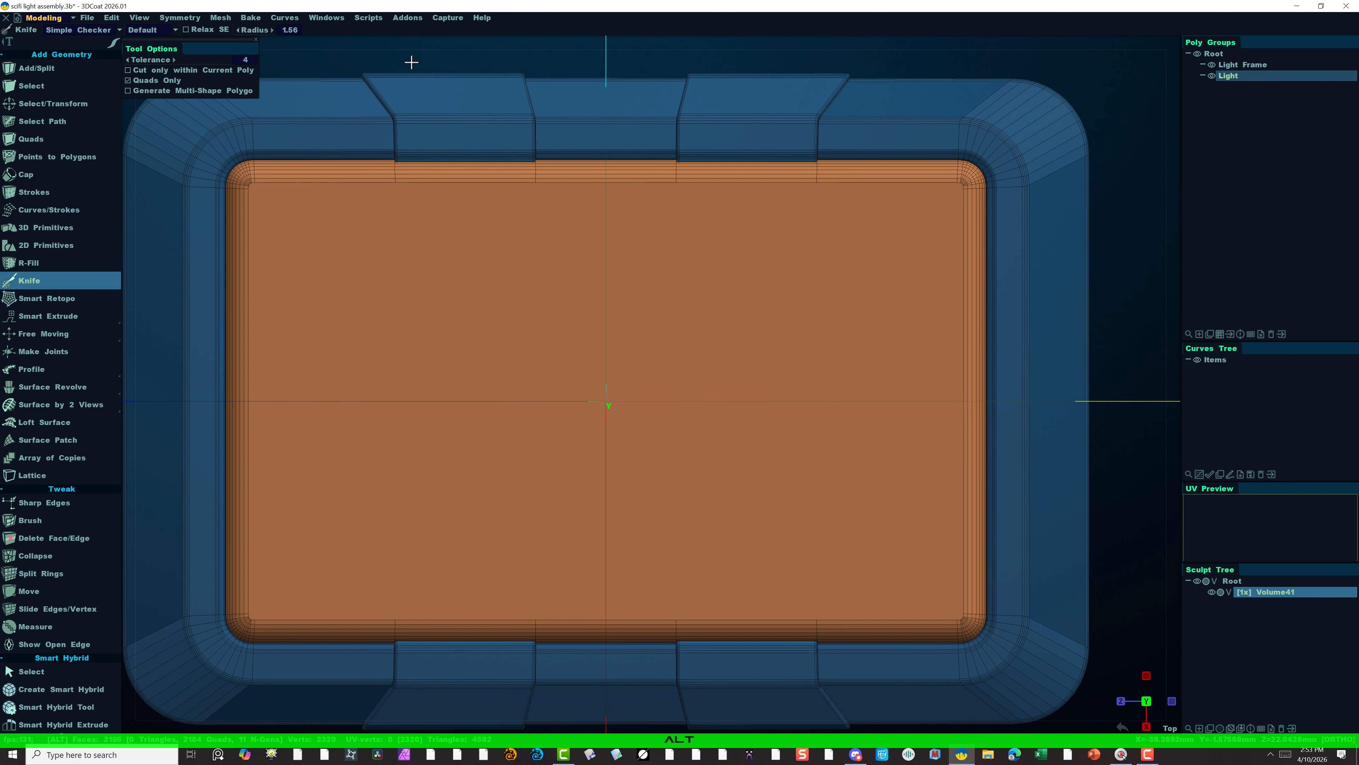
alt+right_drag(419, 60, 487, 65)
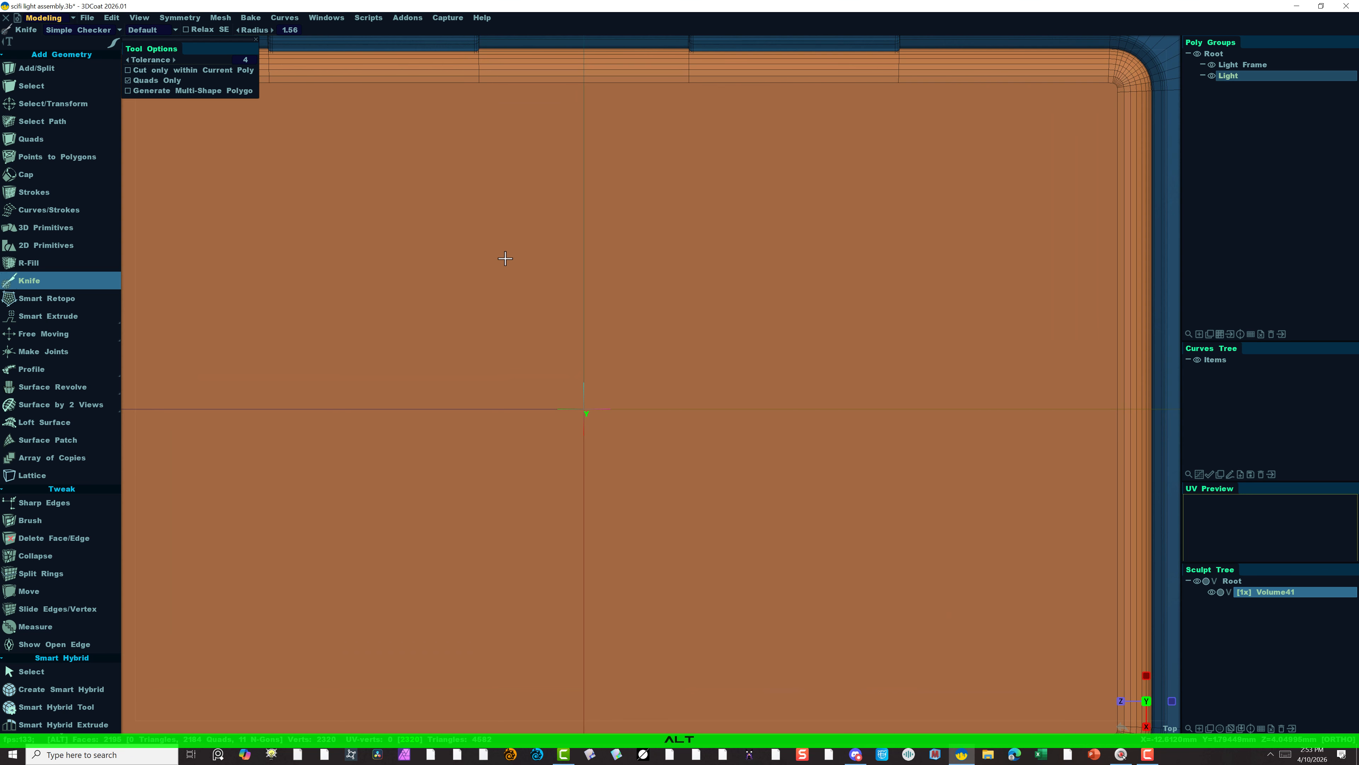
alt+middle_drag(478, 267, 720, 614)
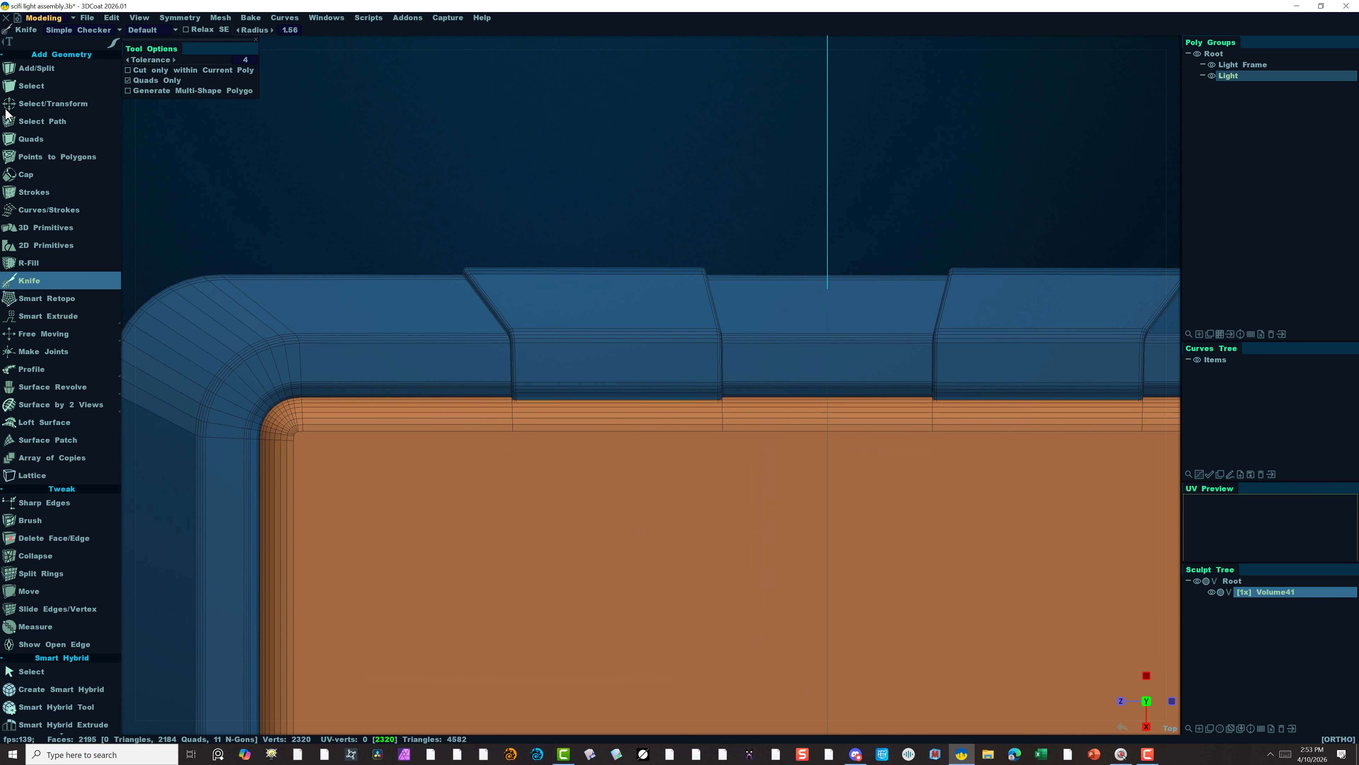
click(40, 101)
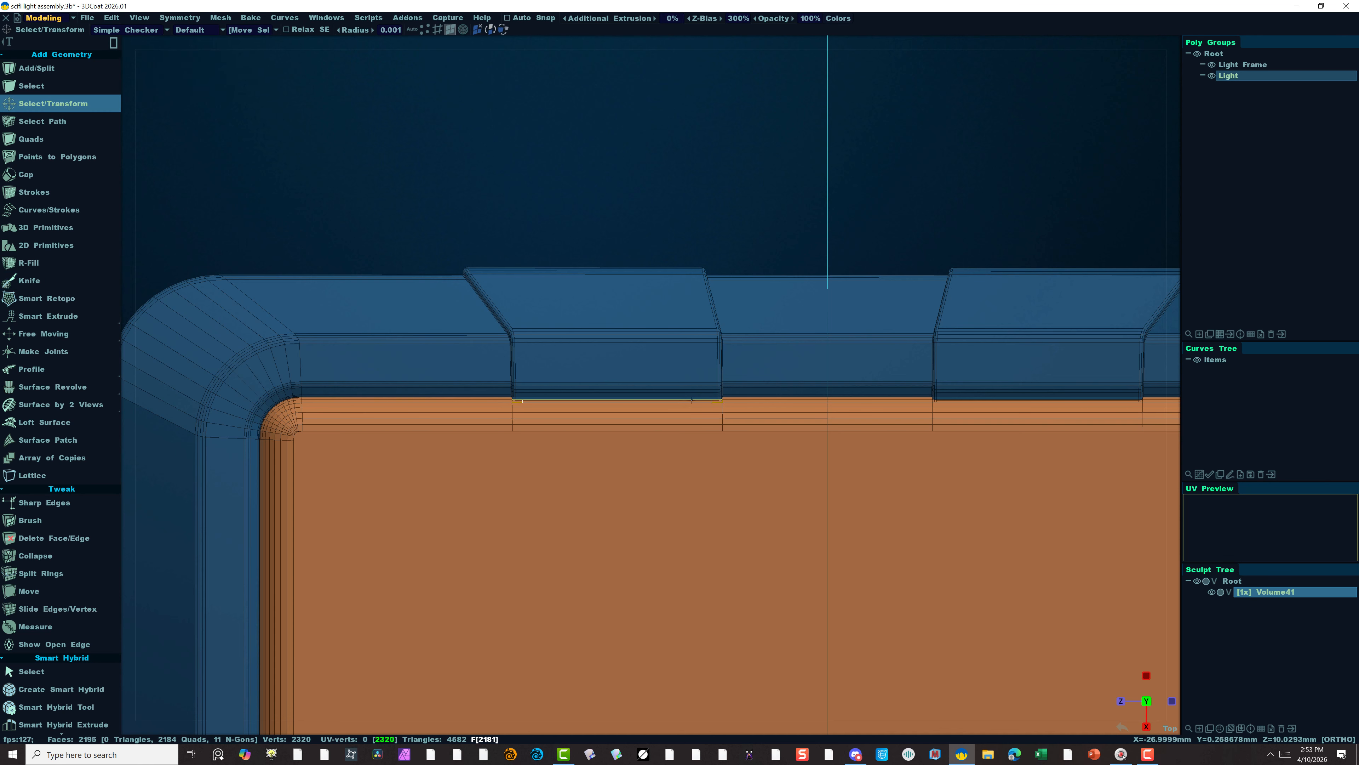
click(437, 30)
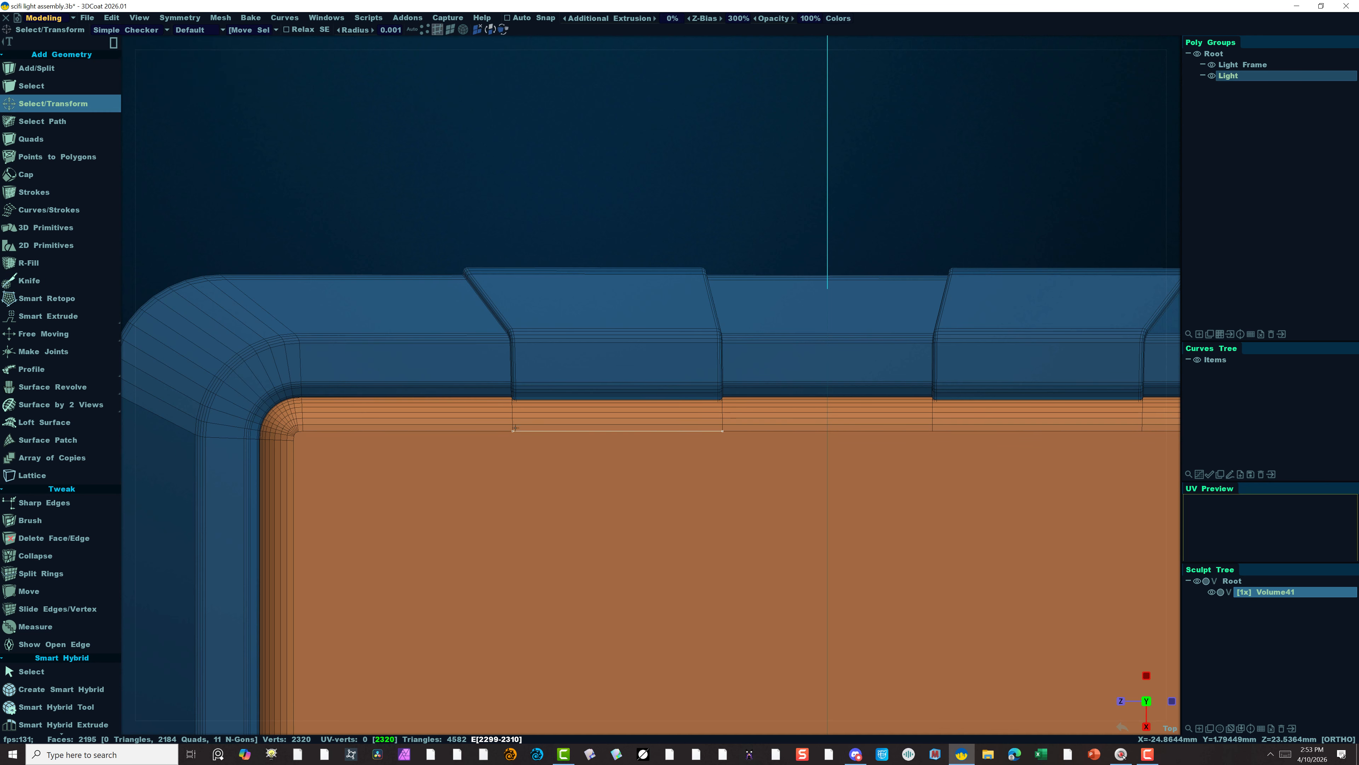
click(513, 423)
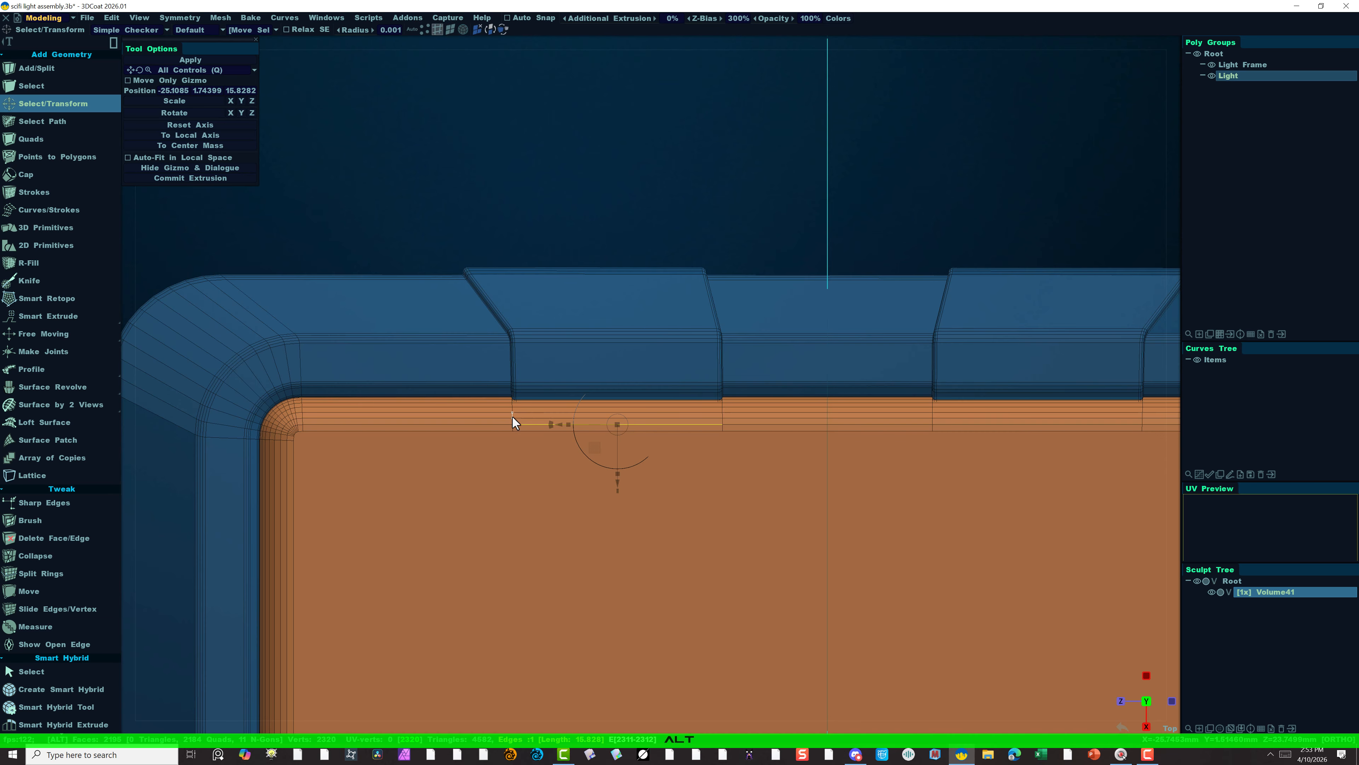
alt+click(578, 203)
double_click(511, 421)
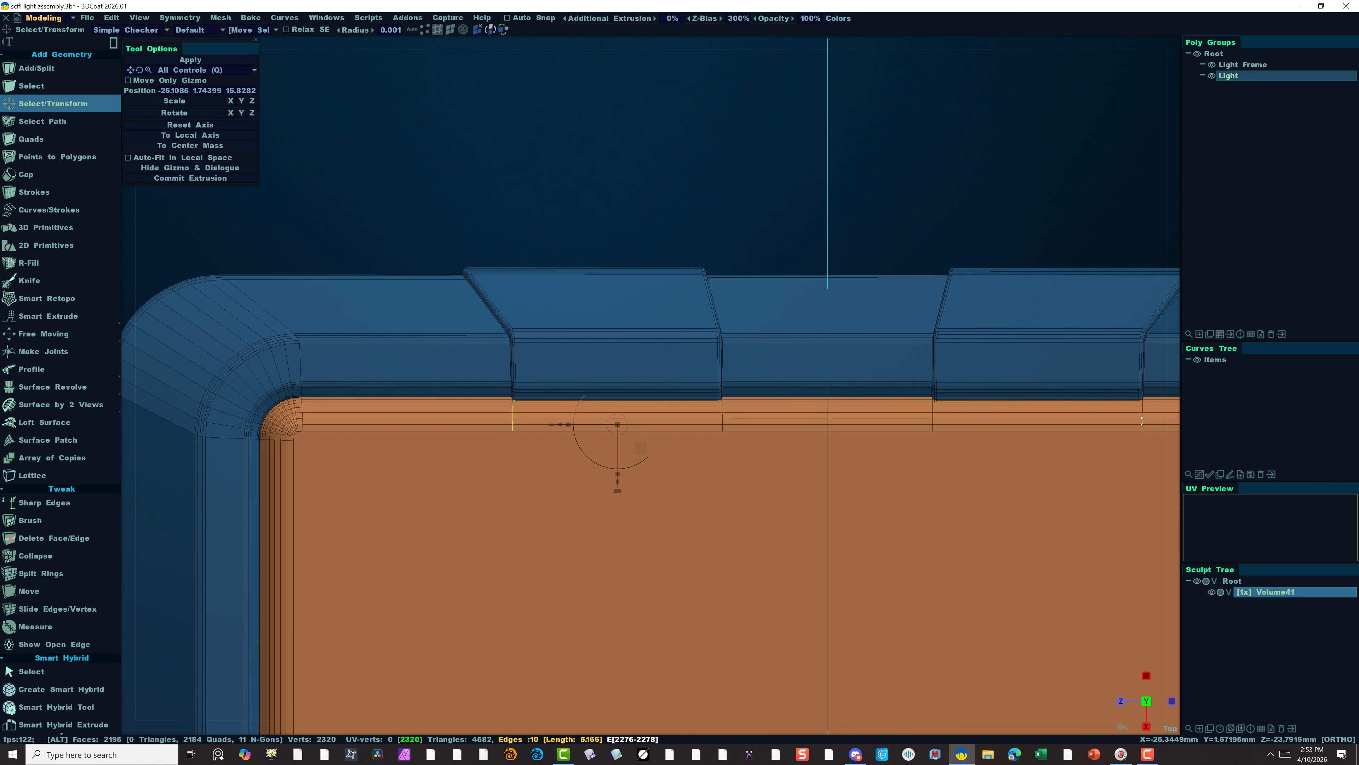
key(alt)
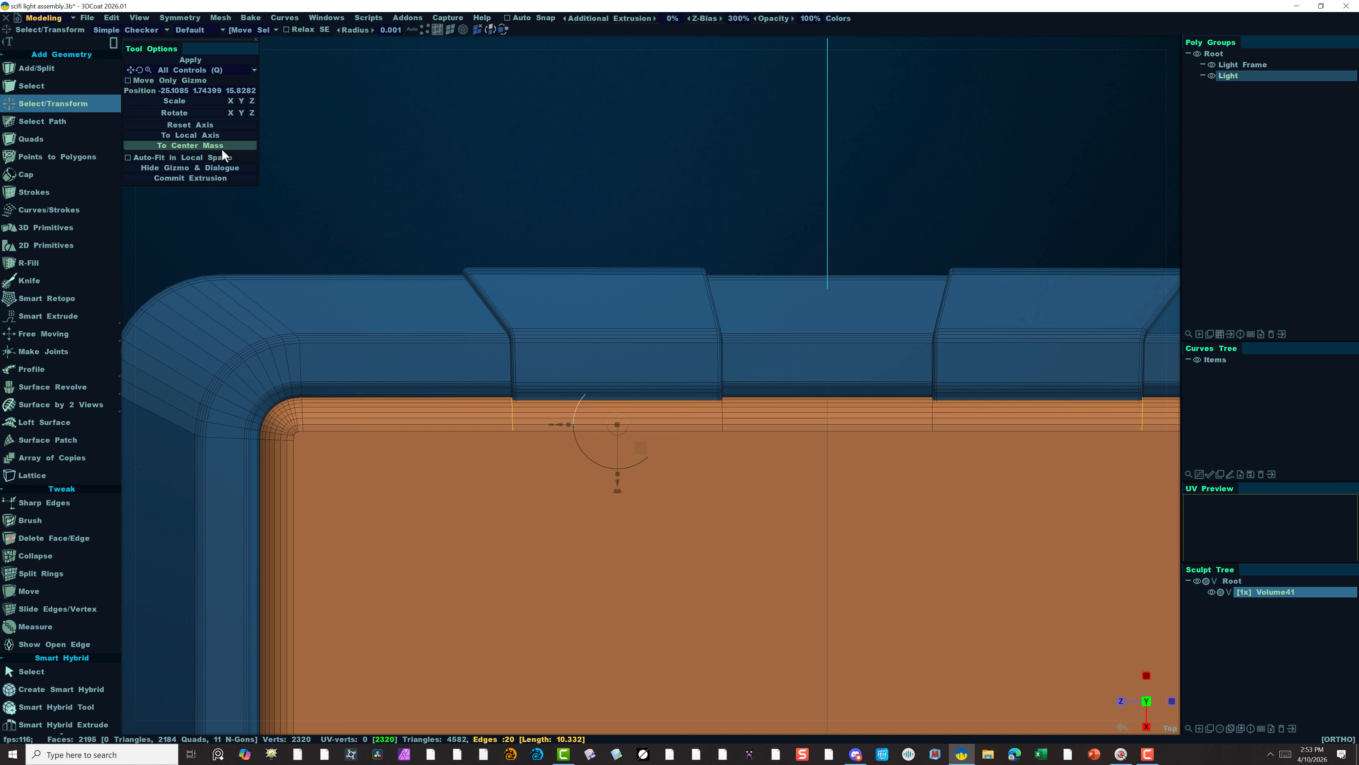
Spread the selected outer loops on Light's -X long side slightly apart about their center mass, and scale the two inner loops closer together.
click(210, 149)
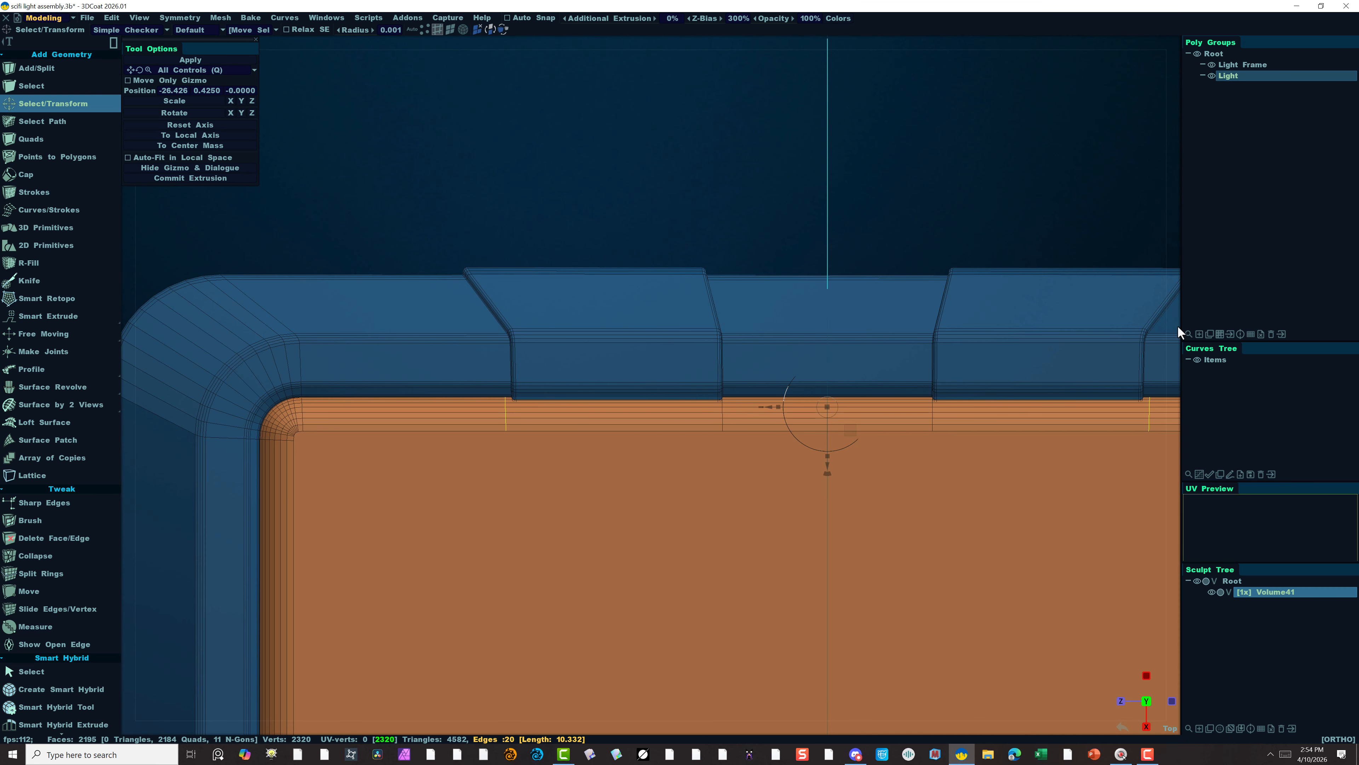
key(Escape)
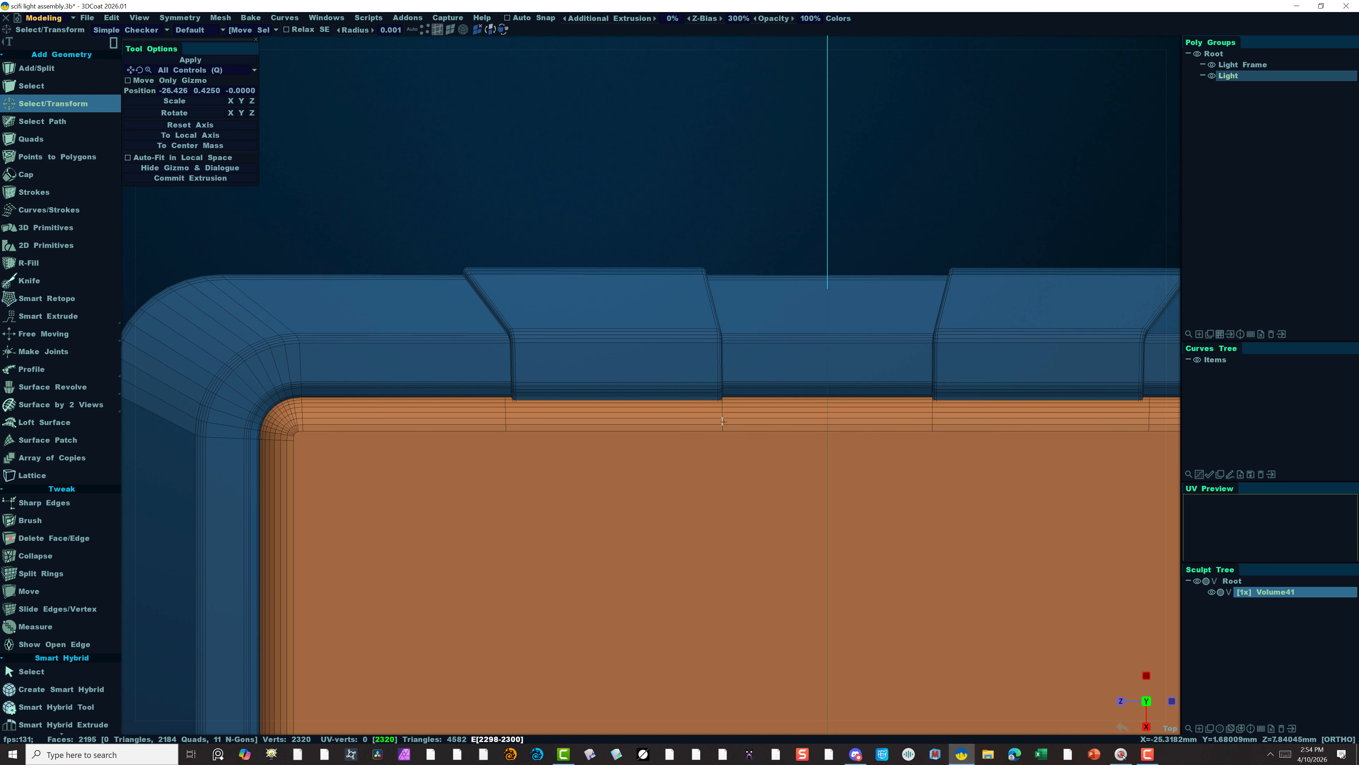
key(alt)
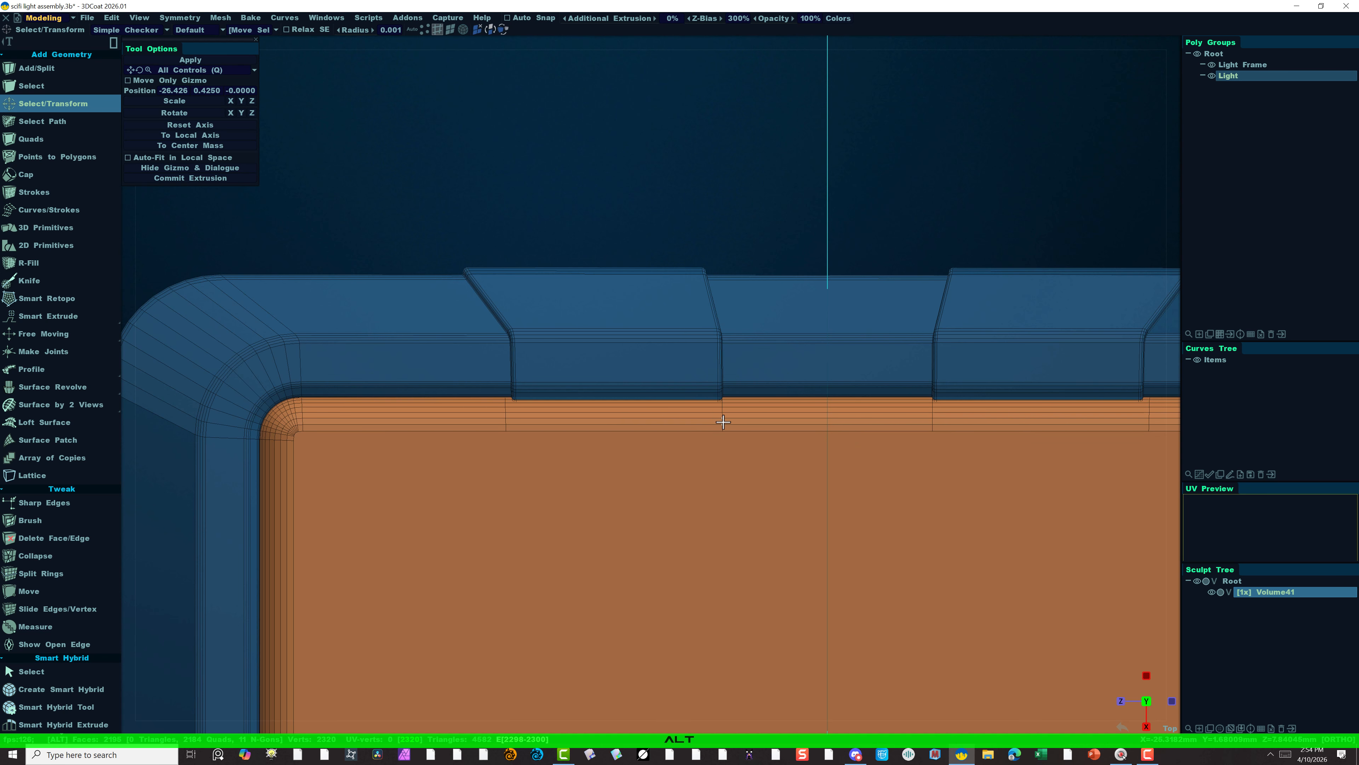
alt+click(723, 422)
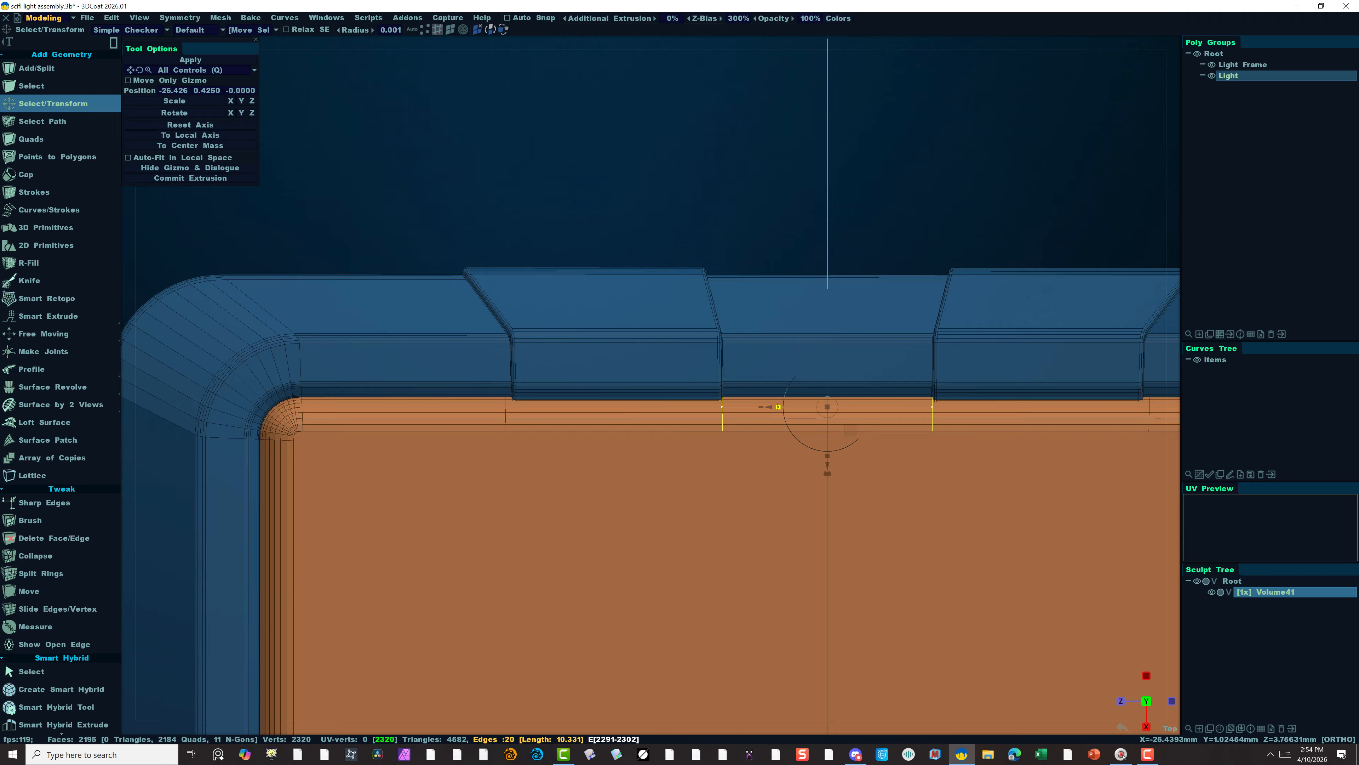
drag(778, 407, 782, 407)
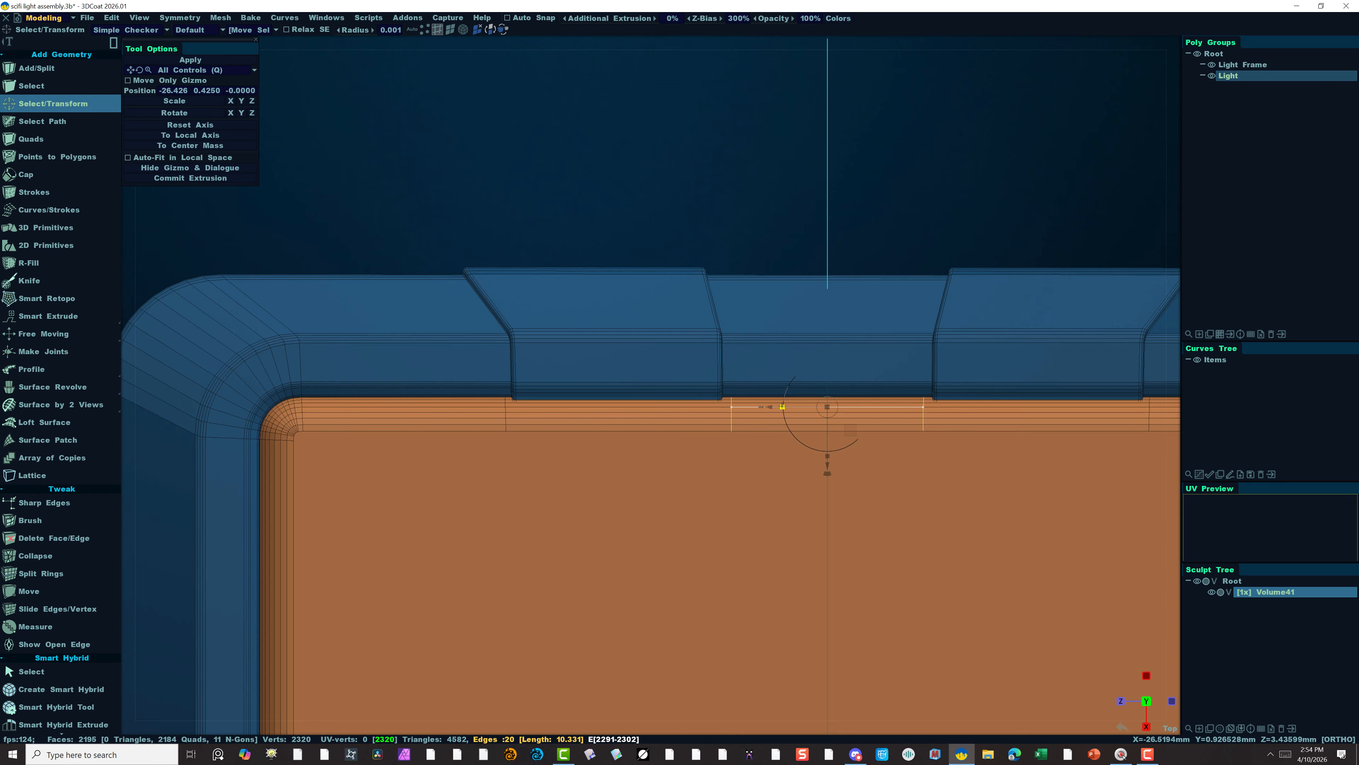
drag(782, 407, 780, 407)
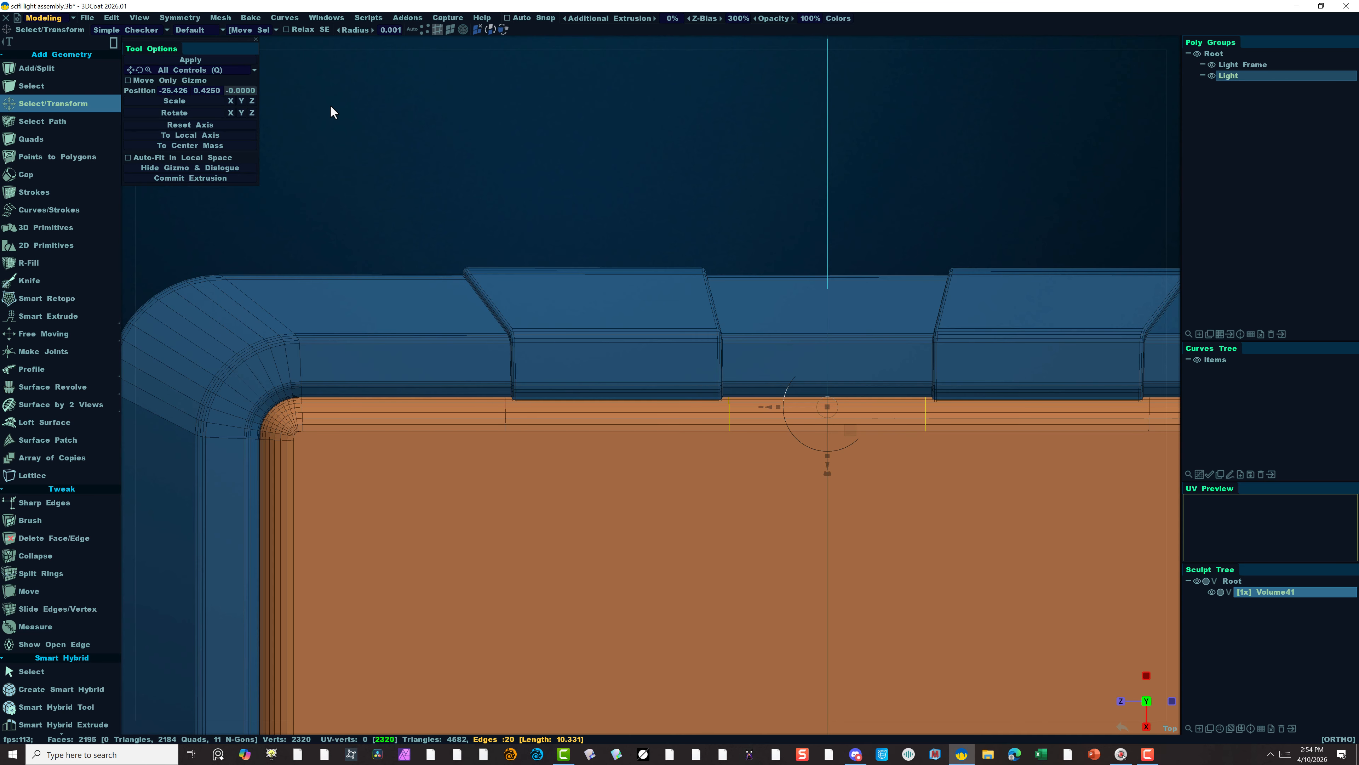
click(364, 121)
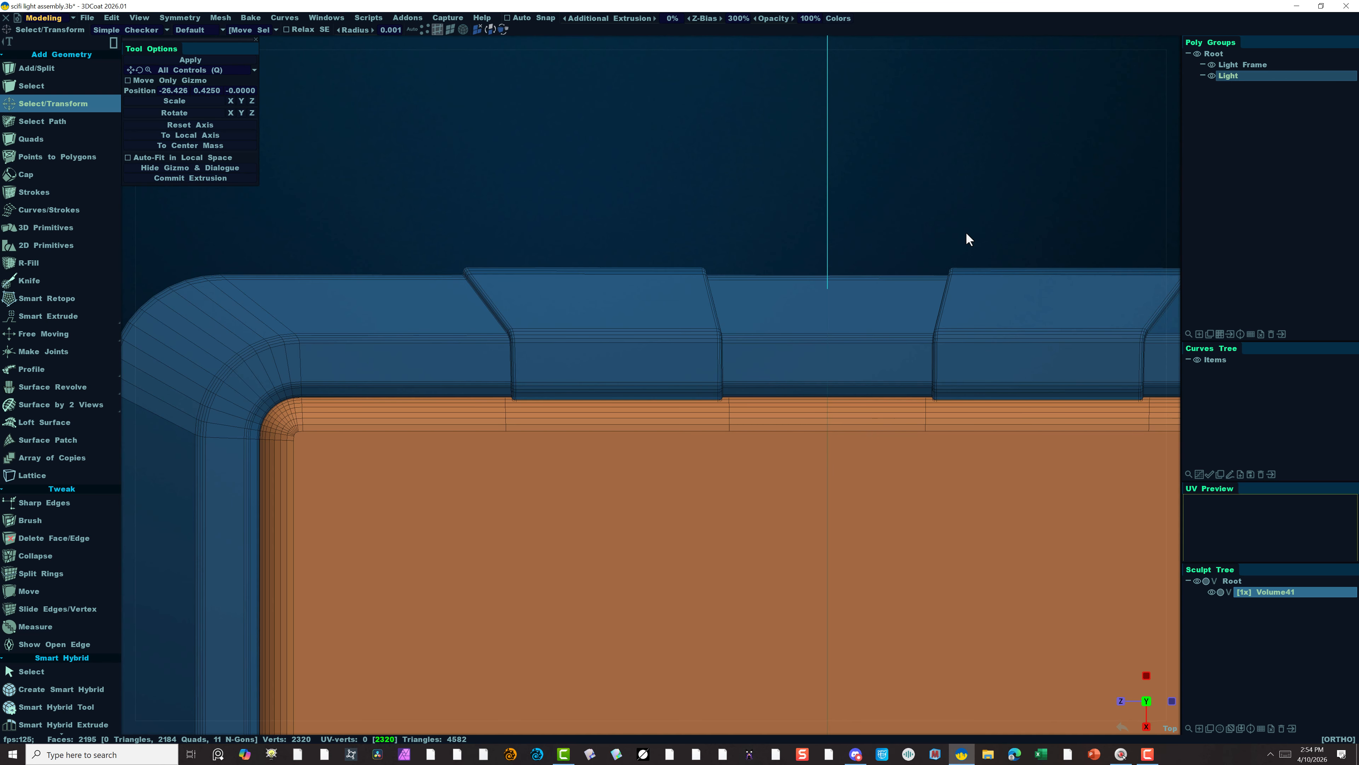
Select the first and last cut loops on Light's +X long side, center the gizmo on them, and spread them slightly apart along Z.
scroll(665, 167, down, 5)
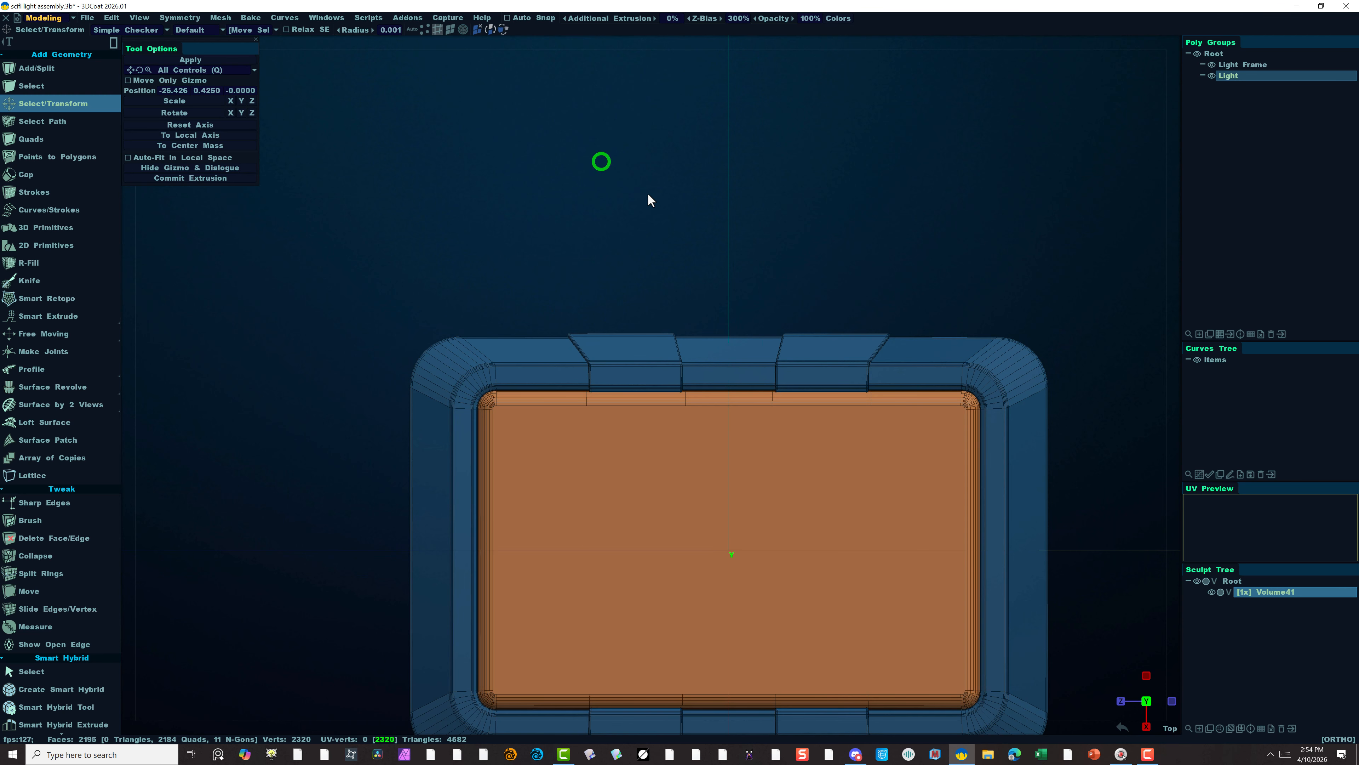
middle_drag(303, 569, 332, 382)
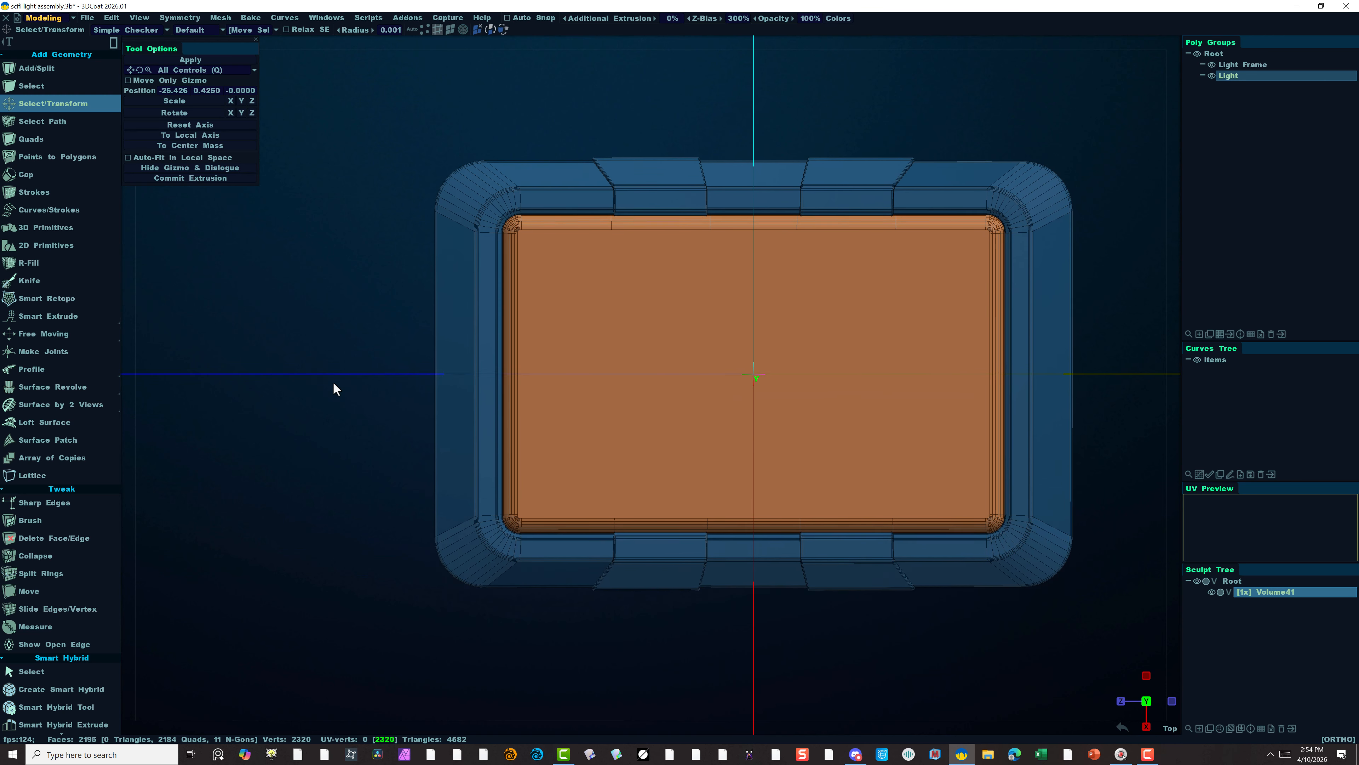
scroll(382, 650, up, 5)
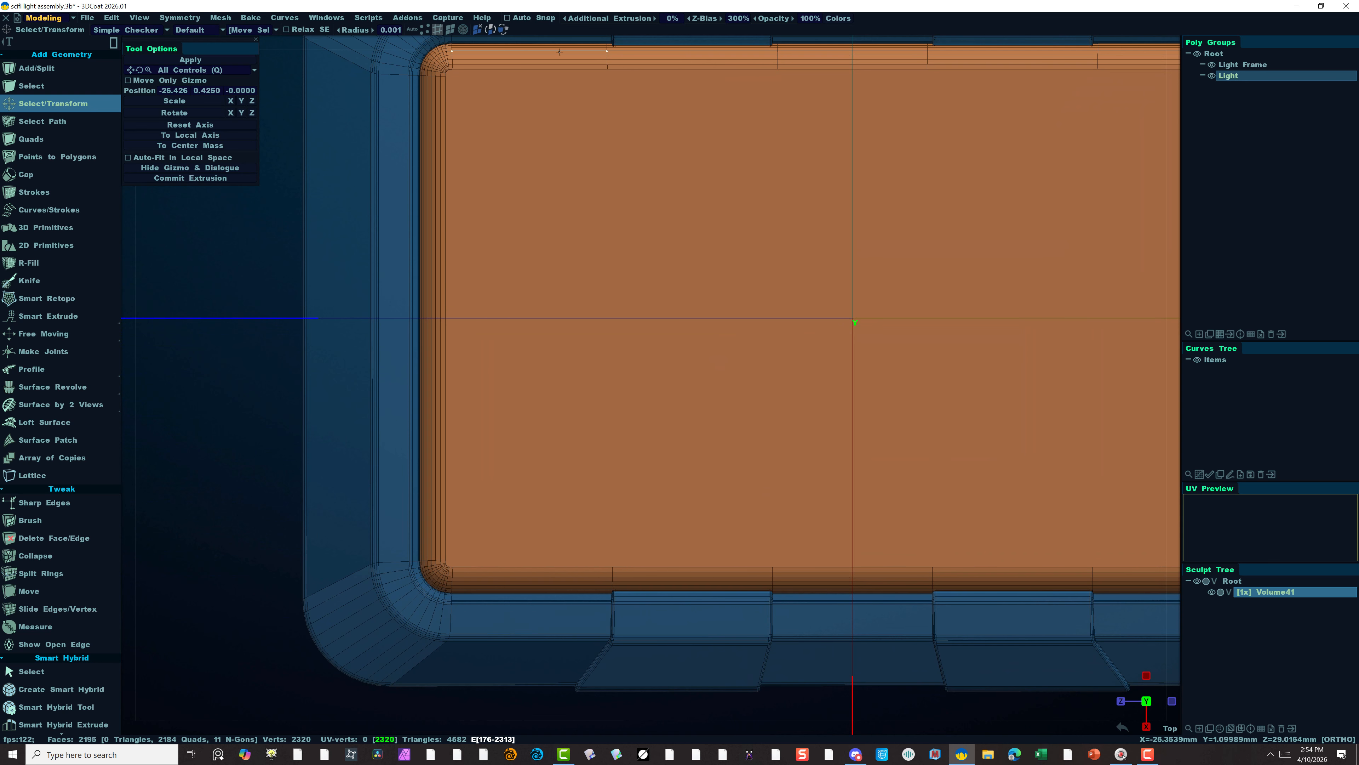
key(alt)
alt+click(611, 579)
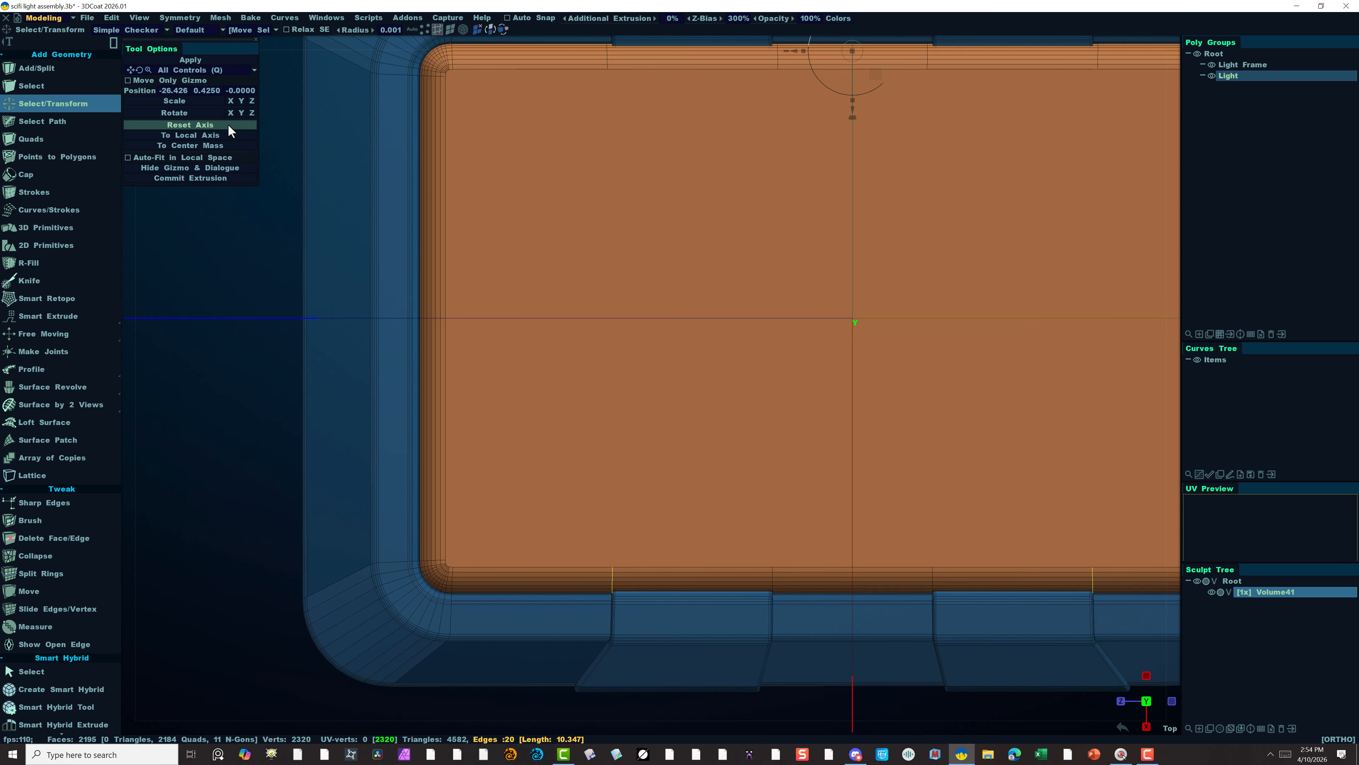
click(201, 149)
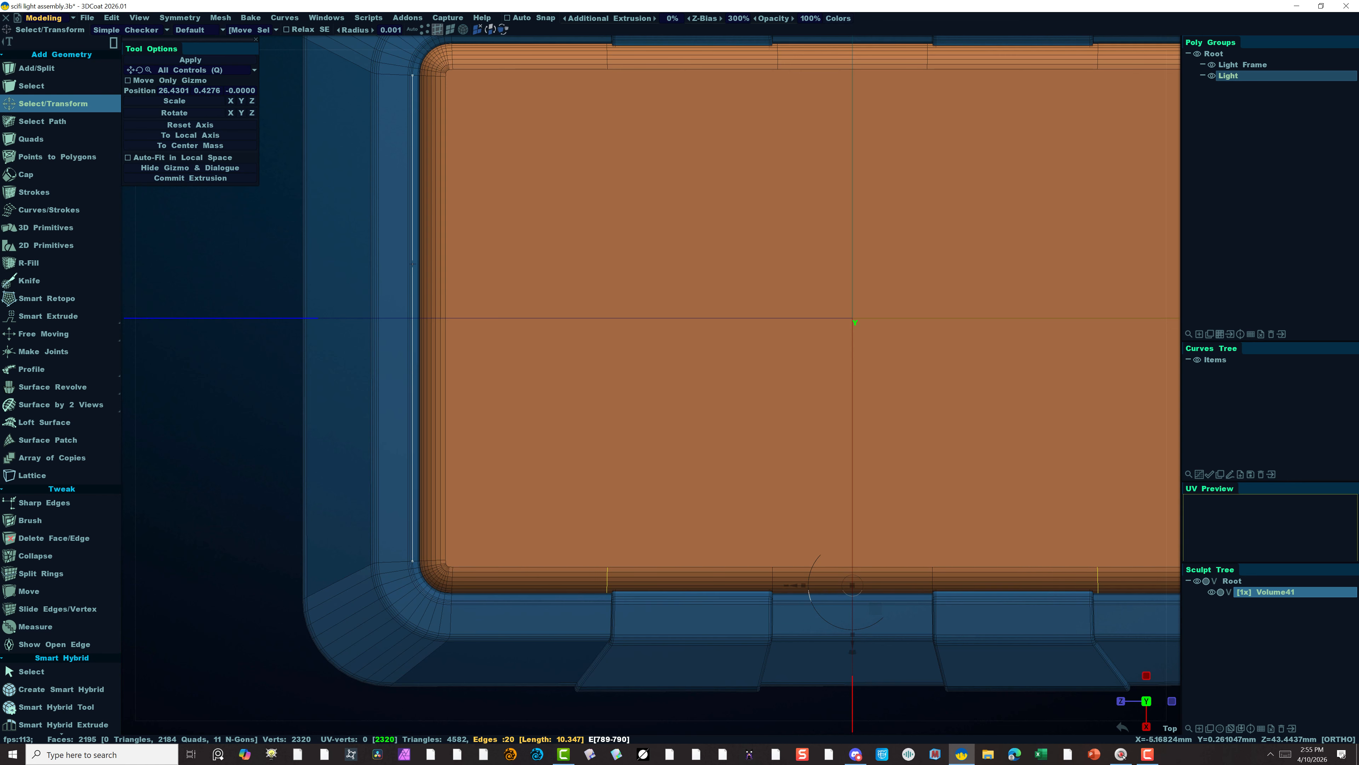
click(237, 252)
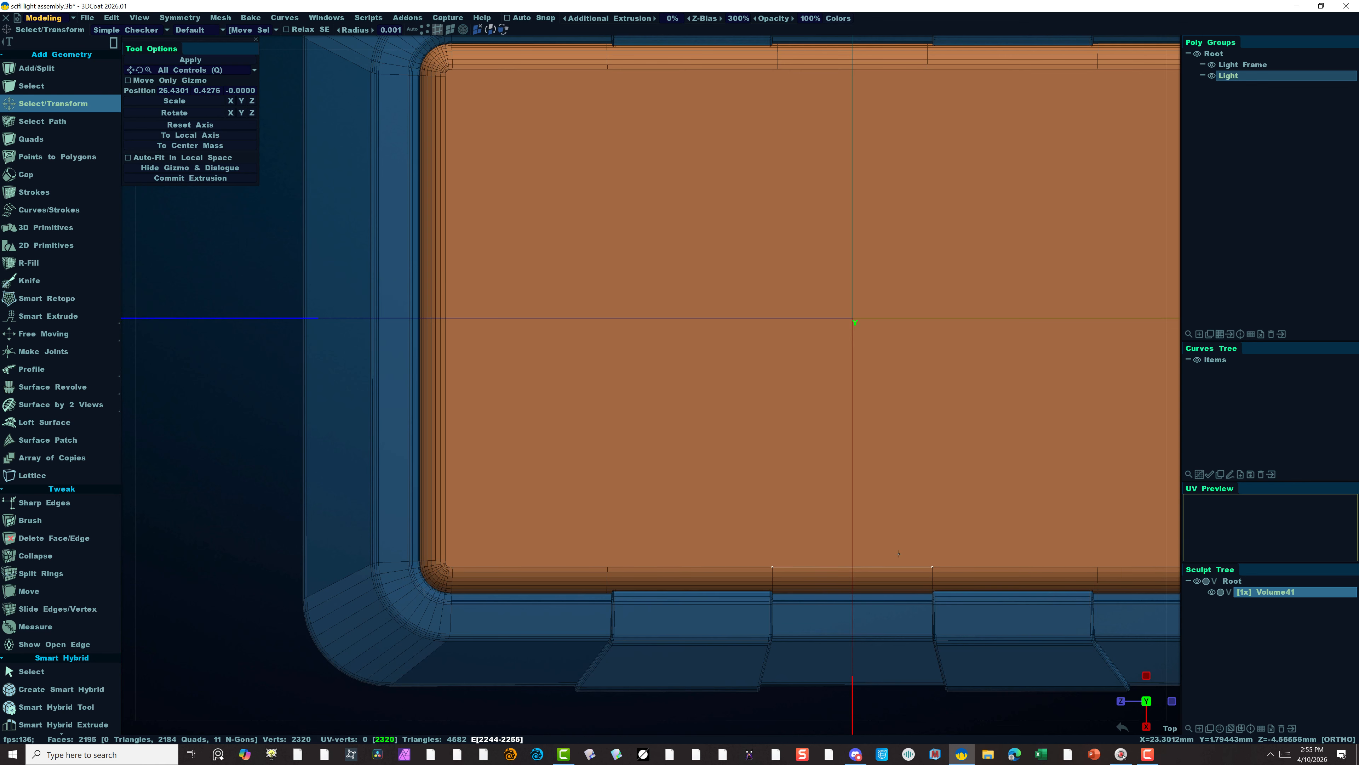
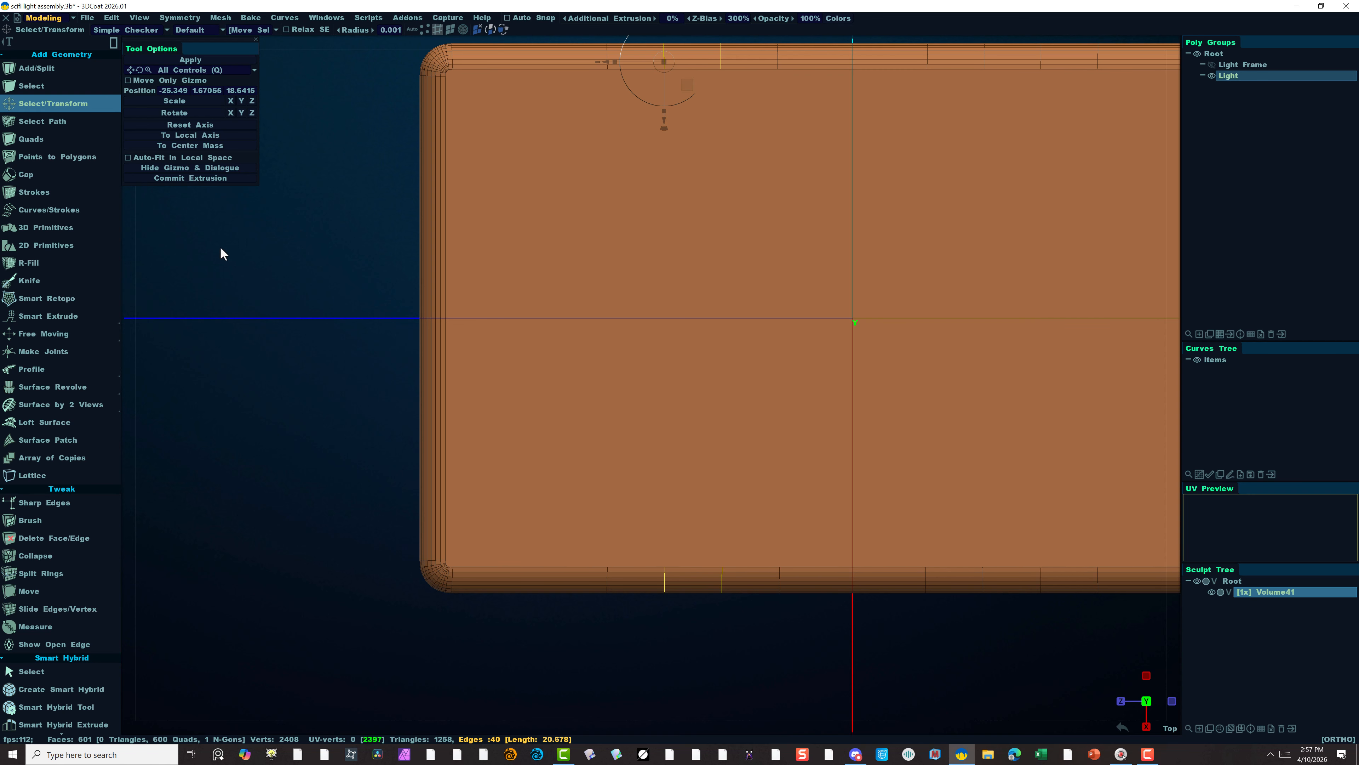
Show Light Frame and scale the selected inner loops apart along Z about their center mass to sit near the first band's ends.
click(192, 146)
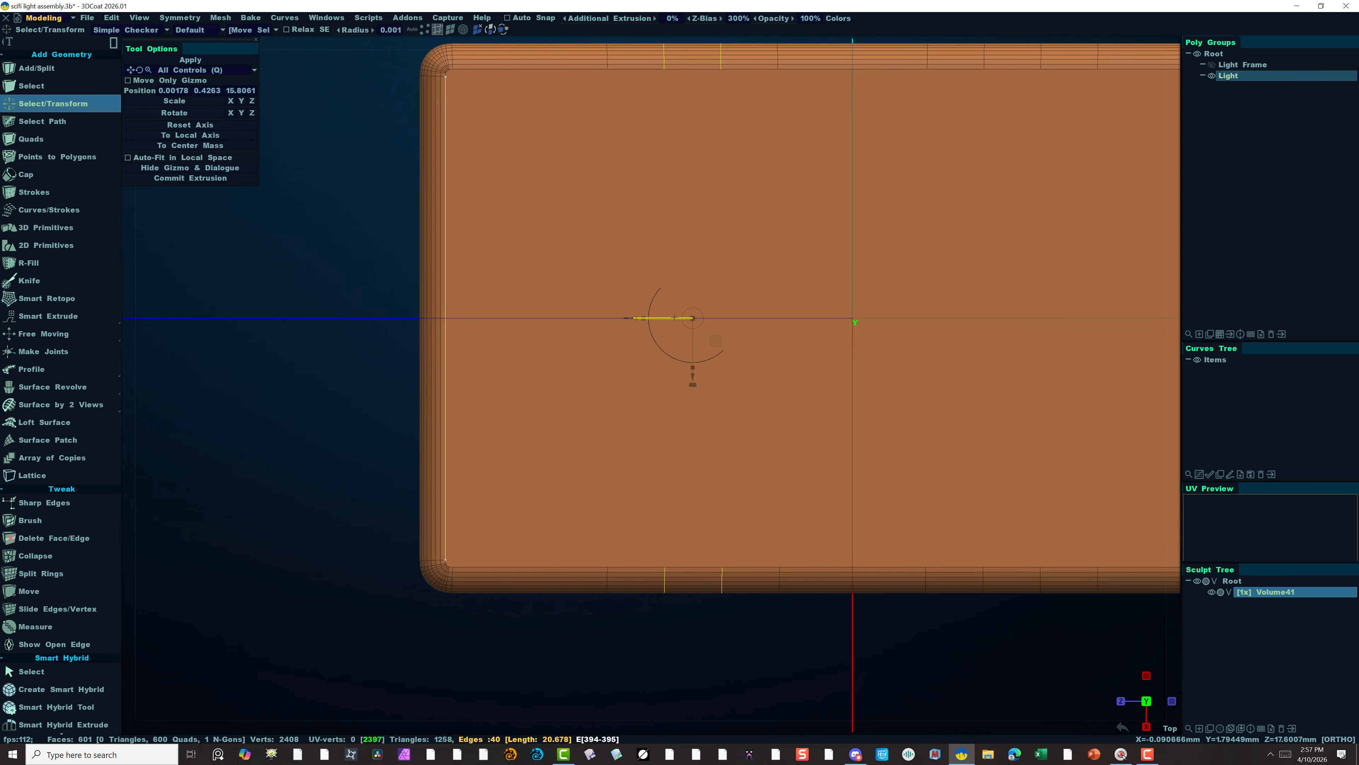
click(1211, 64)
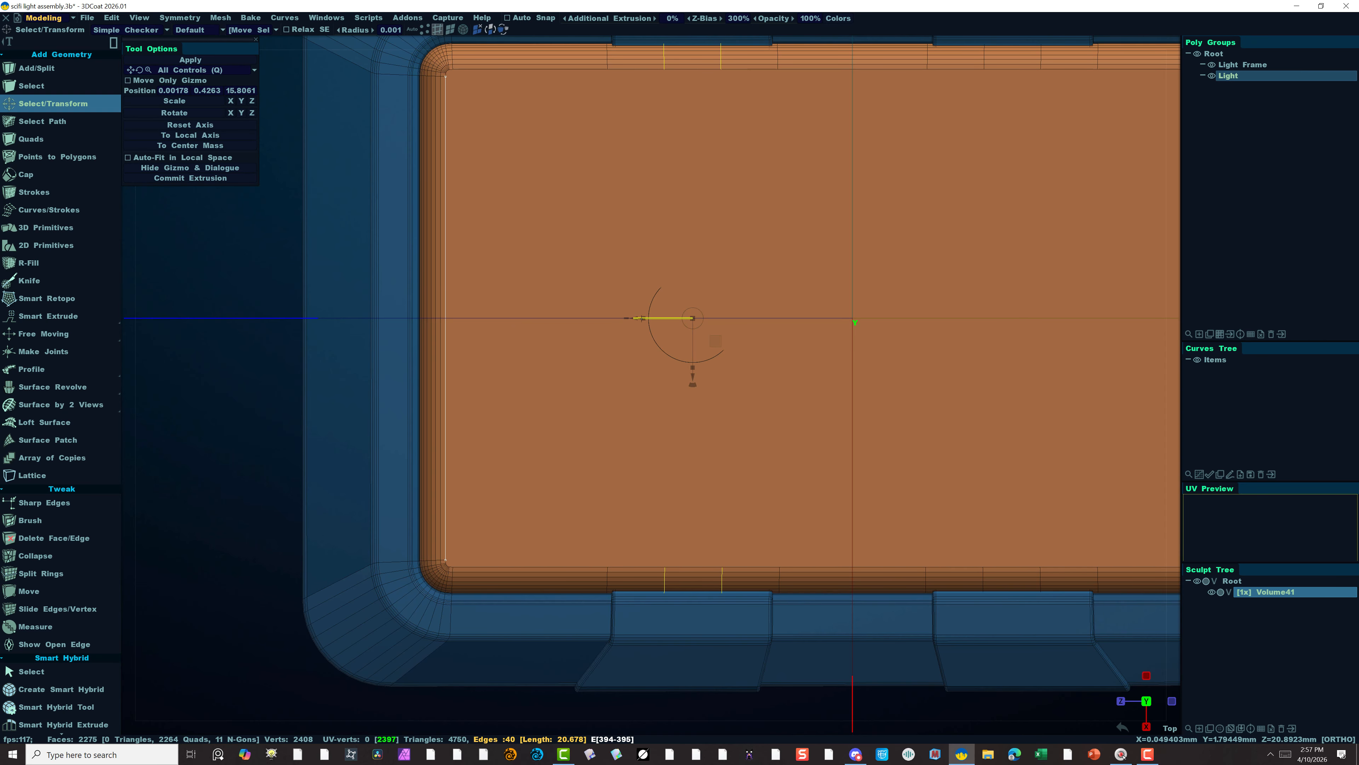
drag(641, 319, 625, 322)
key(ctrl+z)
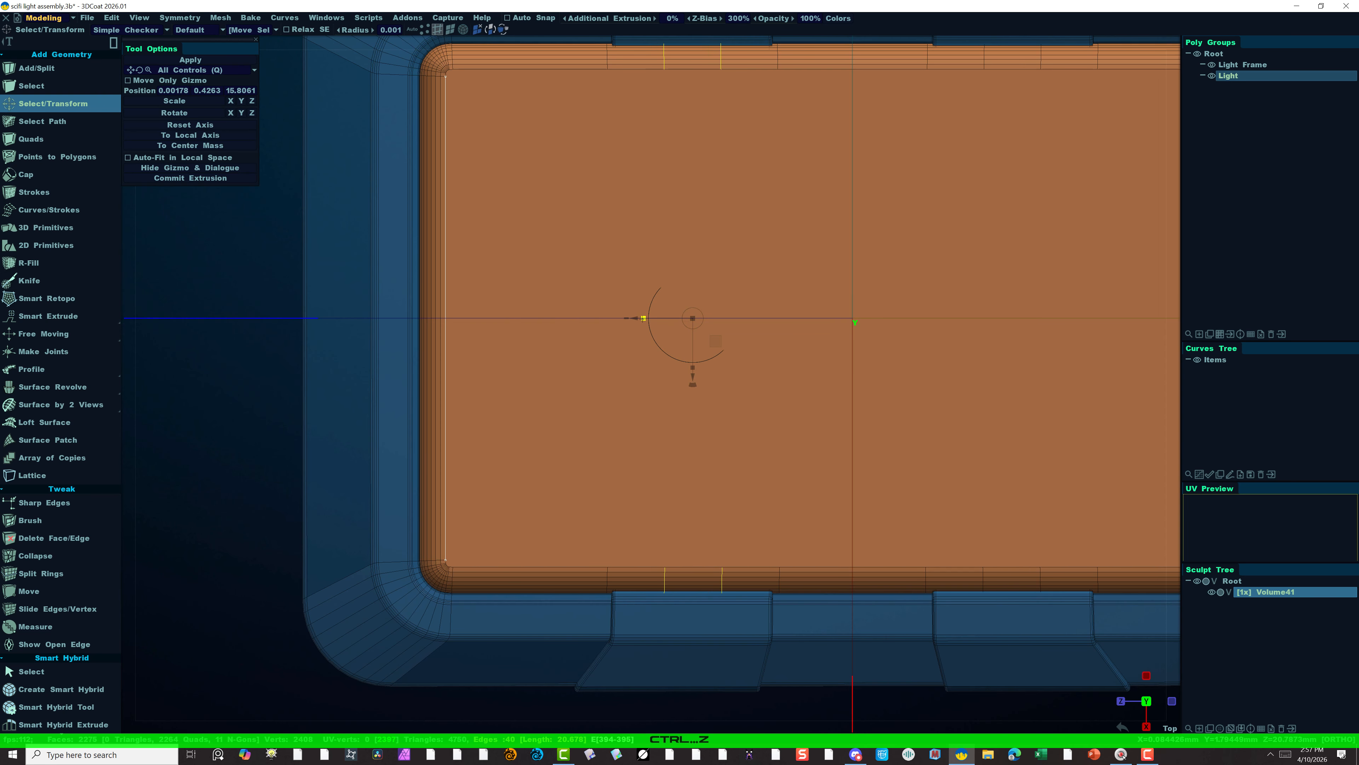
drag(640, 318, 554, 318)
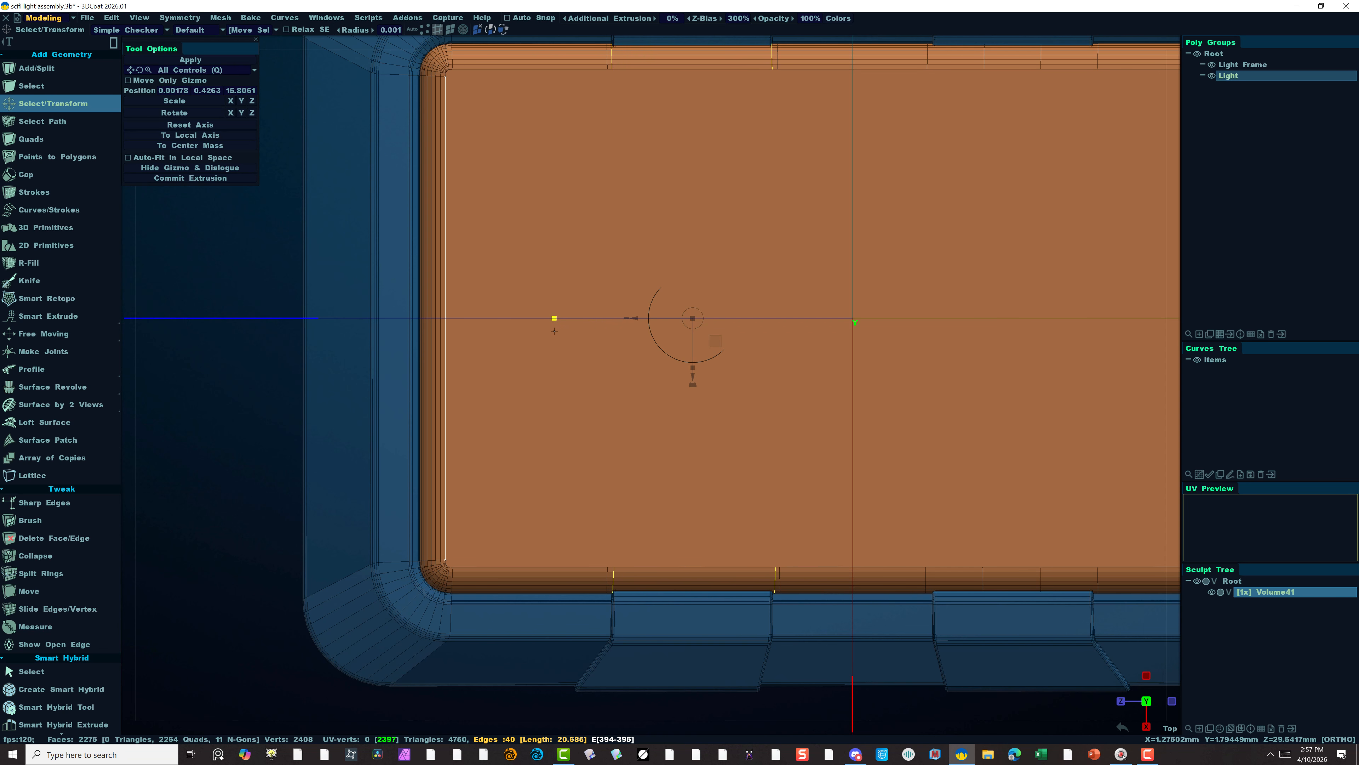
drag(554, 318, 550, 318)
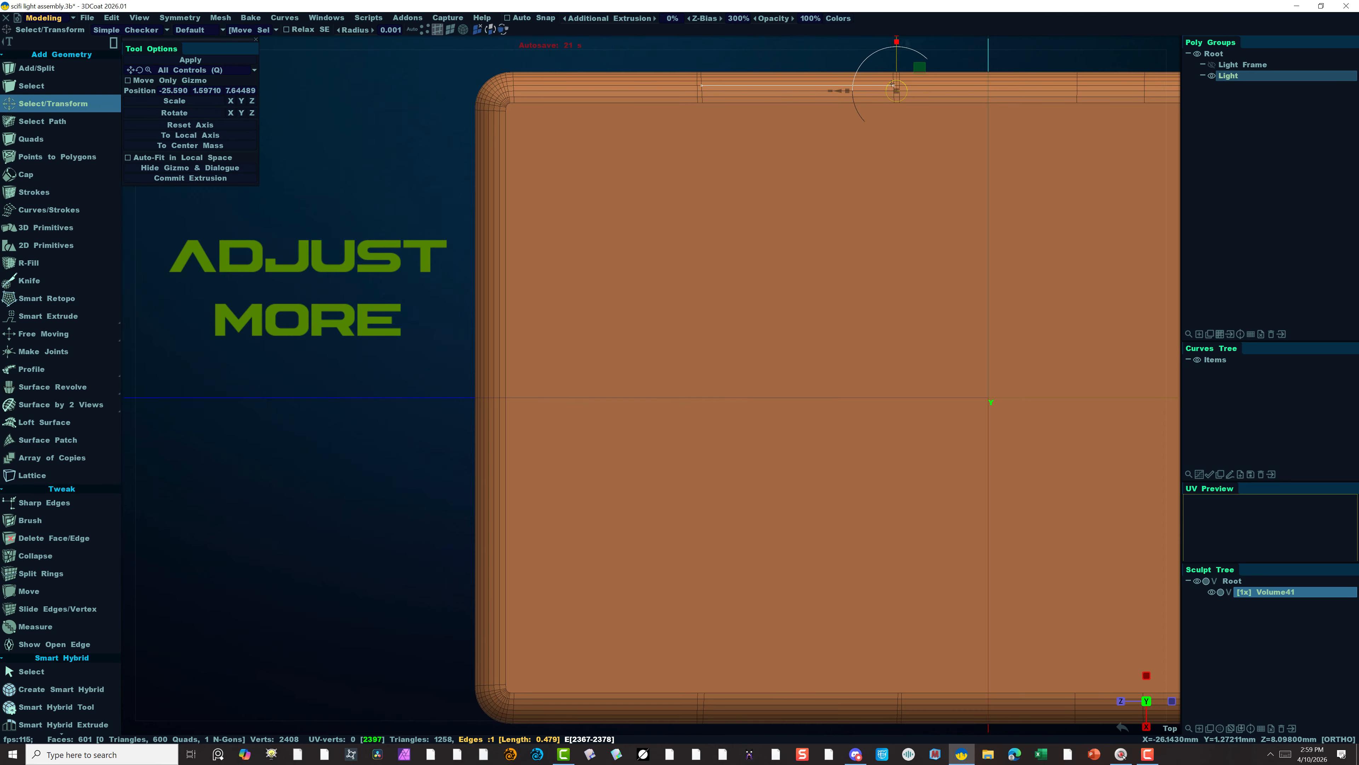
click(894, 75)
click(894, 75)
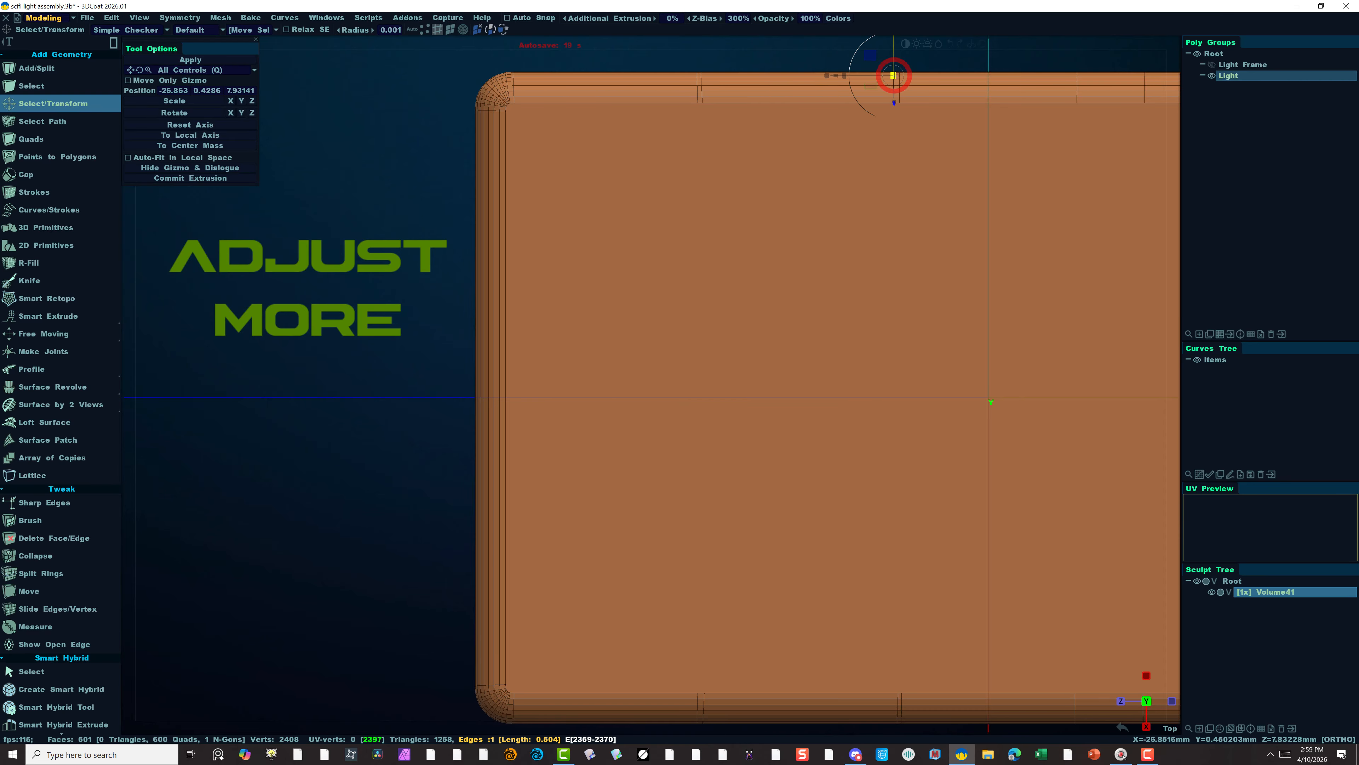
click(875, 175)
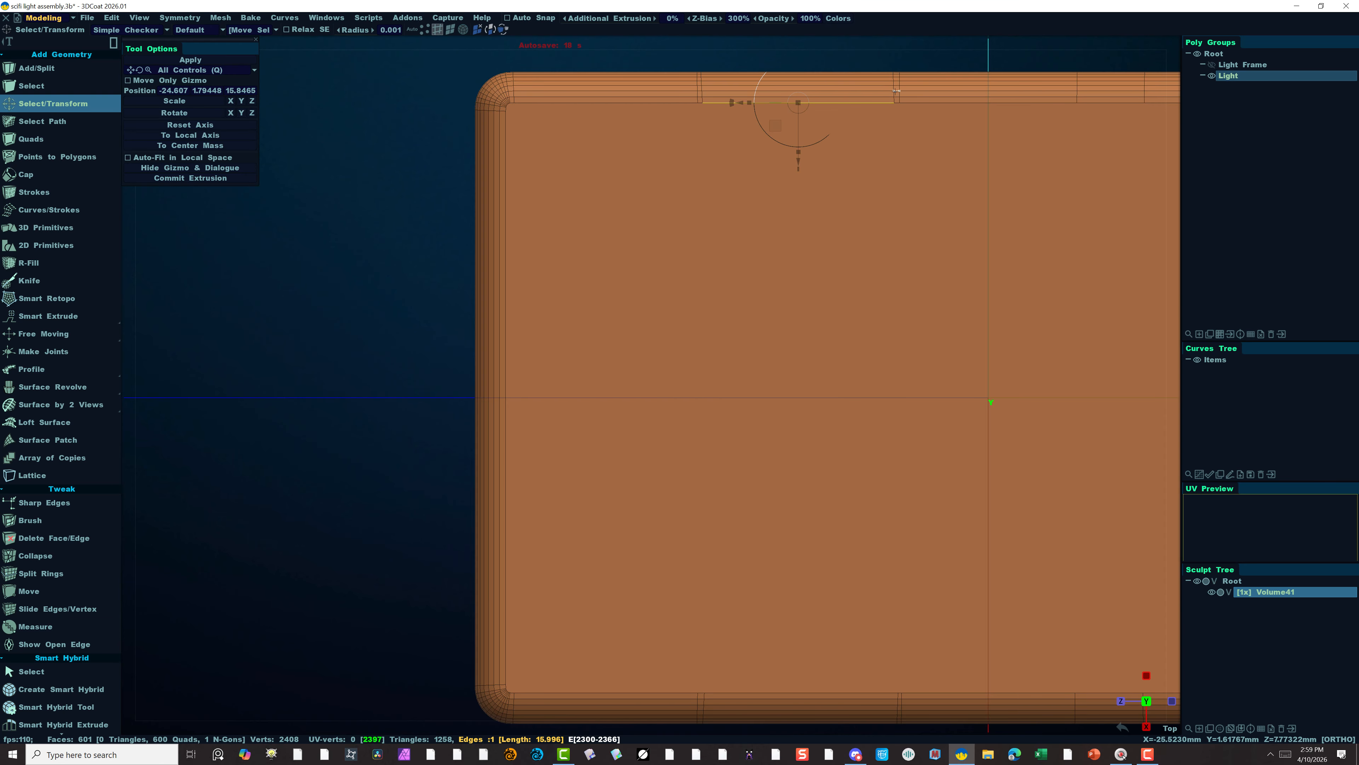
click(901, 60)
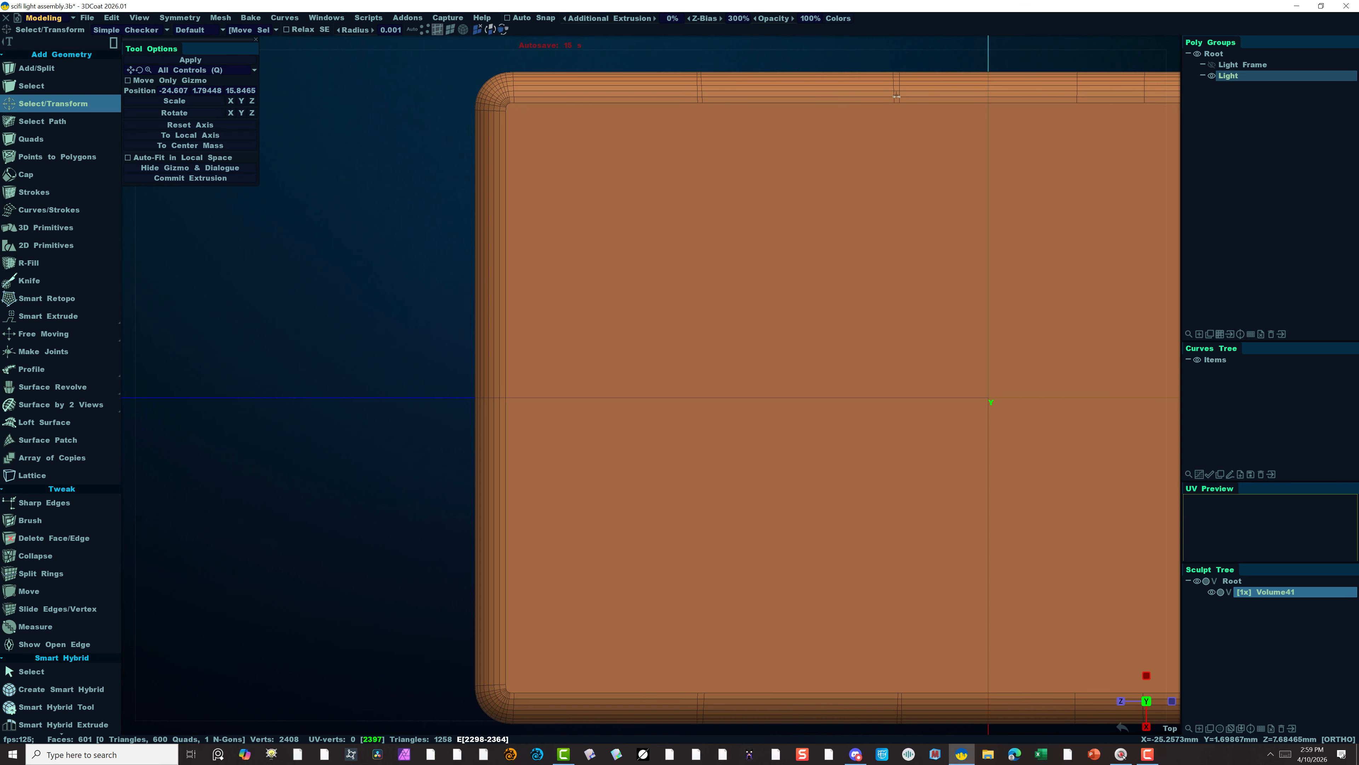
Select the loops at the first band's inner end across both long sides with Light Frame hidden, and deselect the +X side's edges.
key(alt)
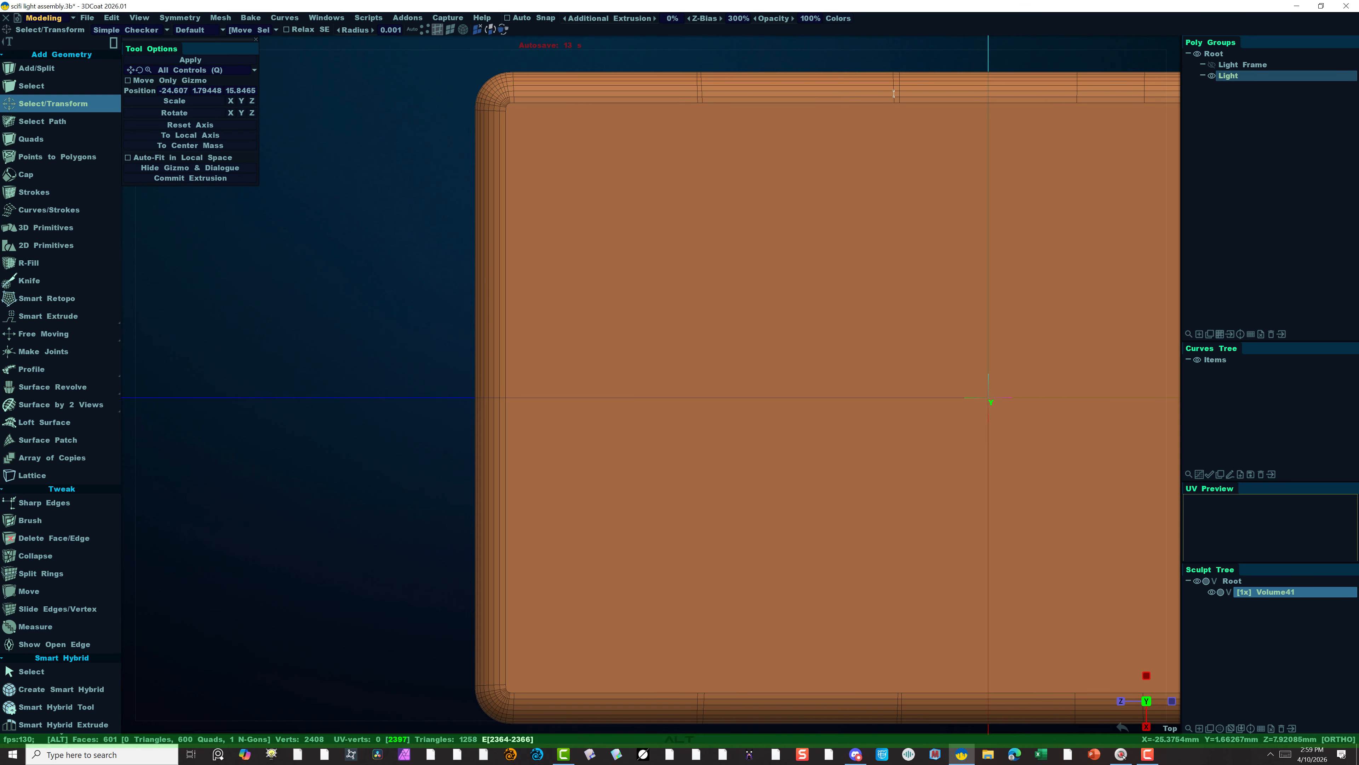
alt+click(894, 94)
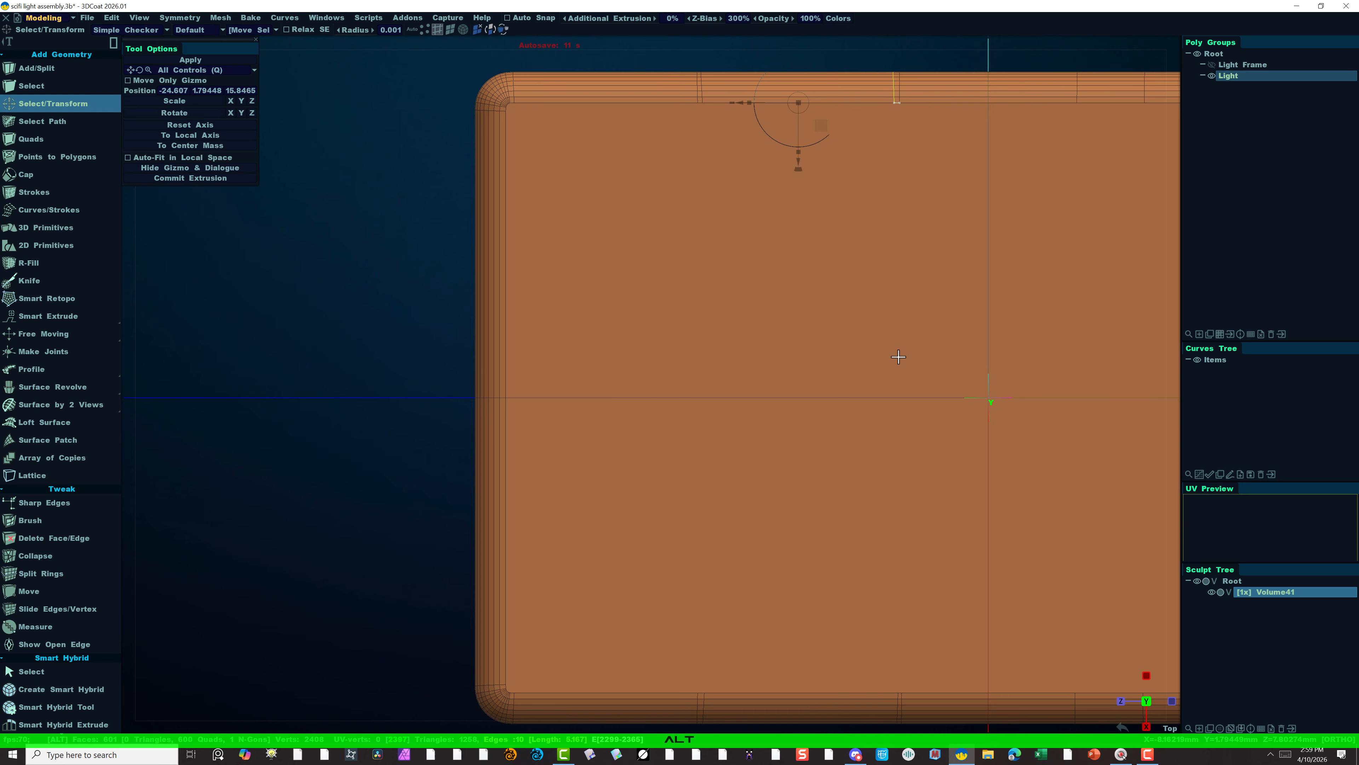
alt+click(898, 705)
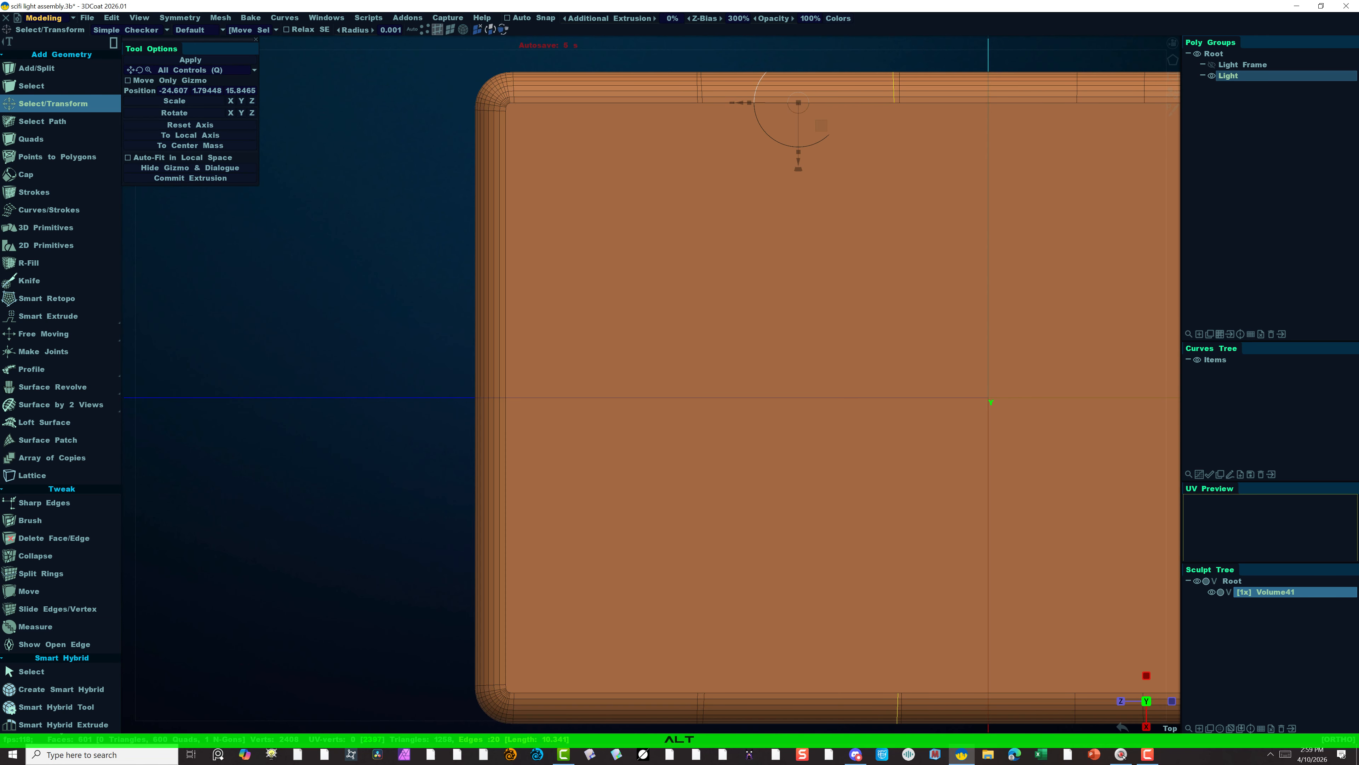
click(1212, 65)
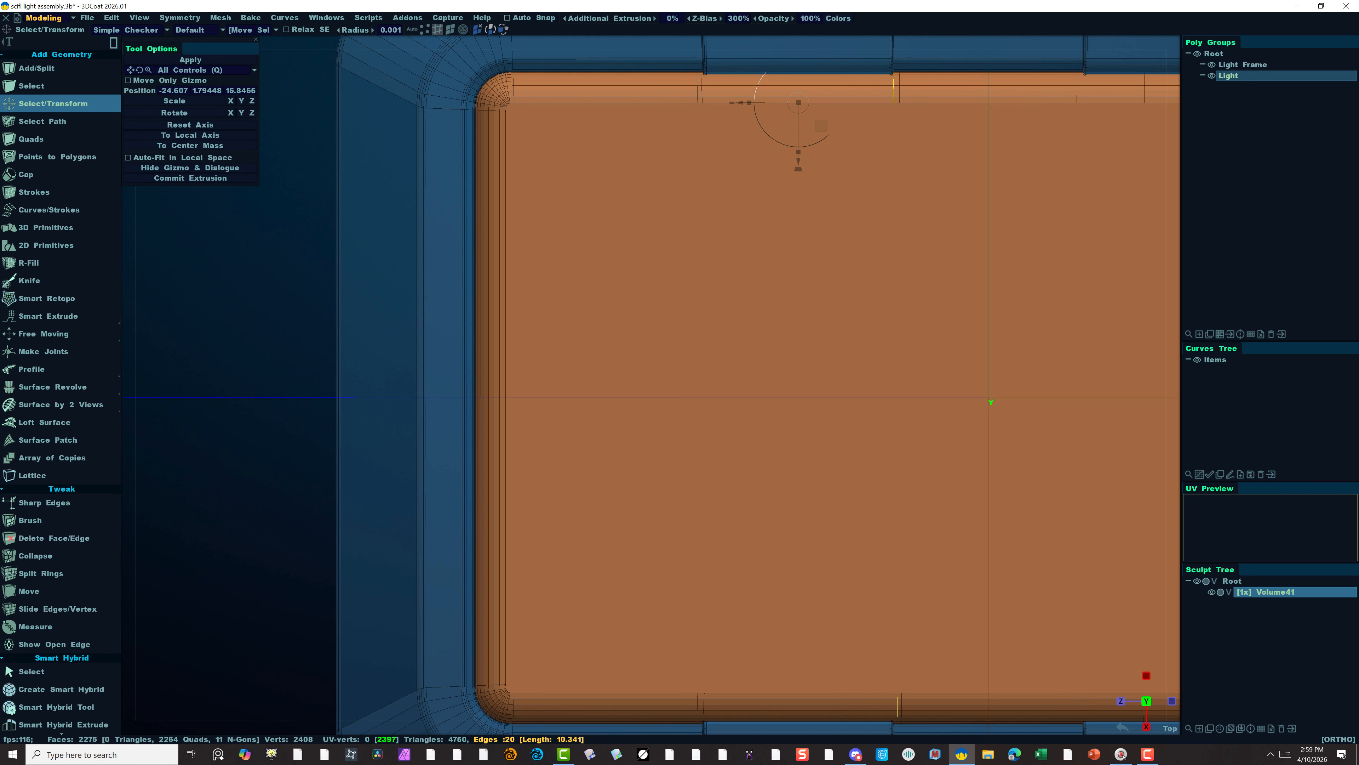
click(1212, 65)
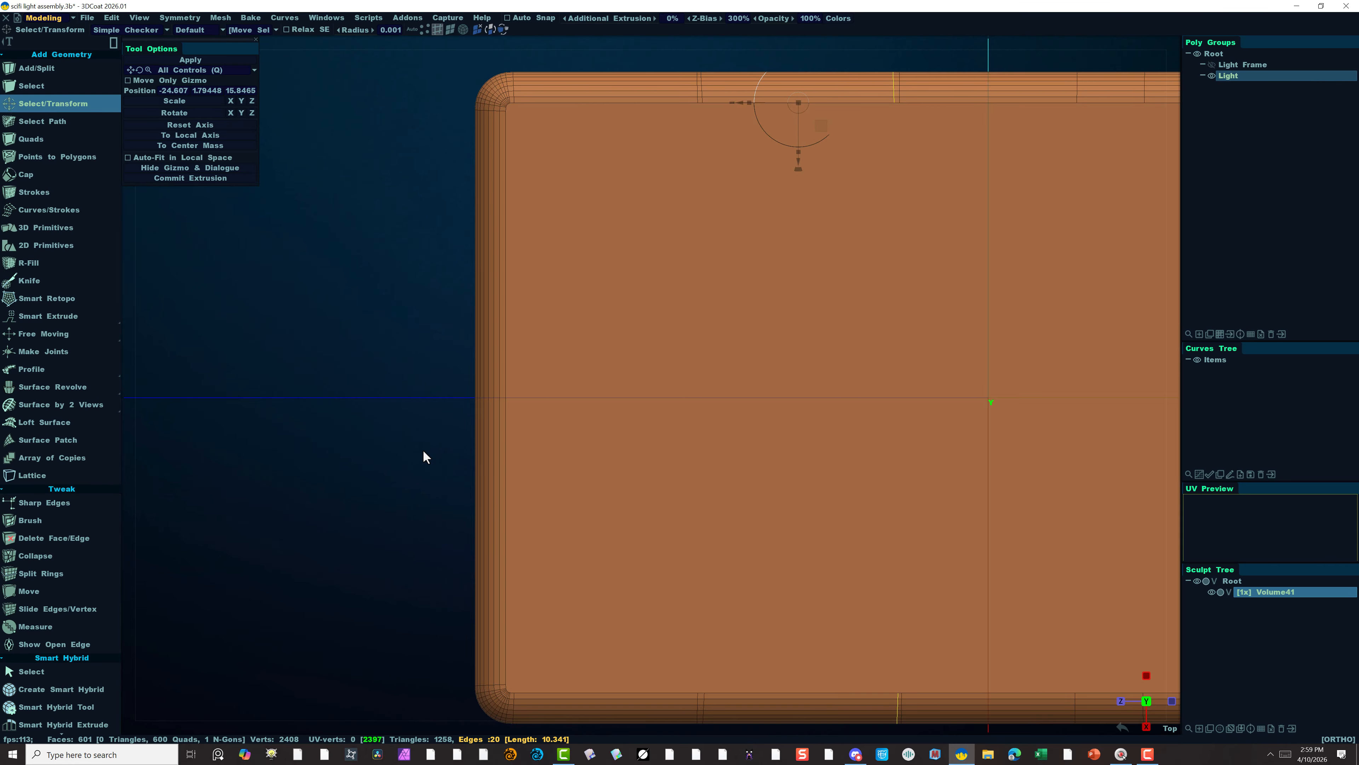
scroll(376, 413, down, 2)
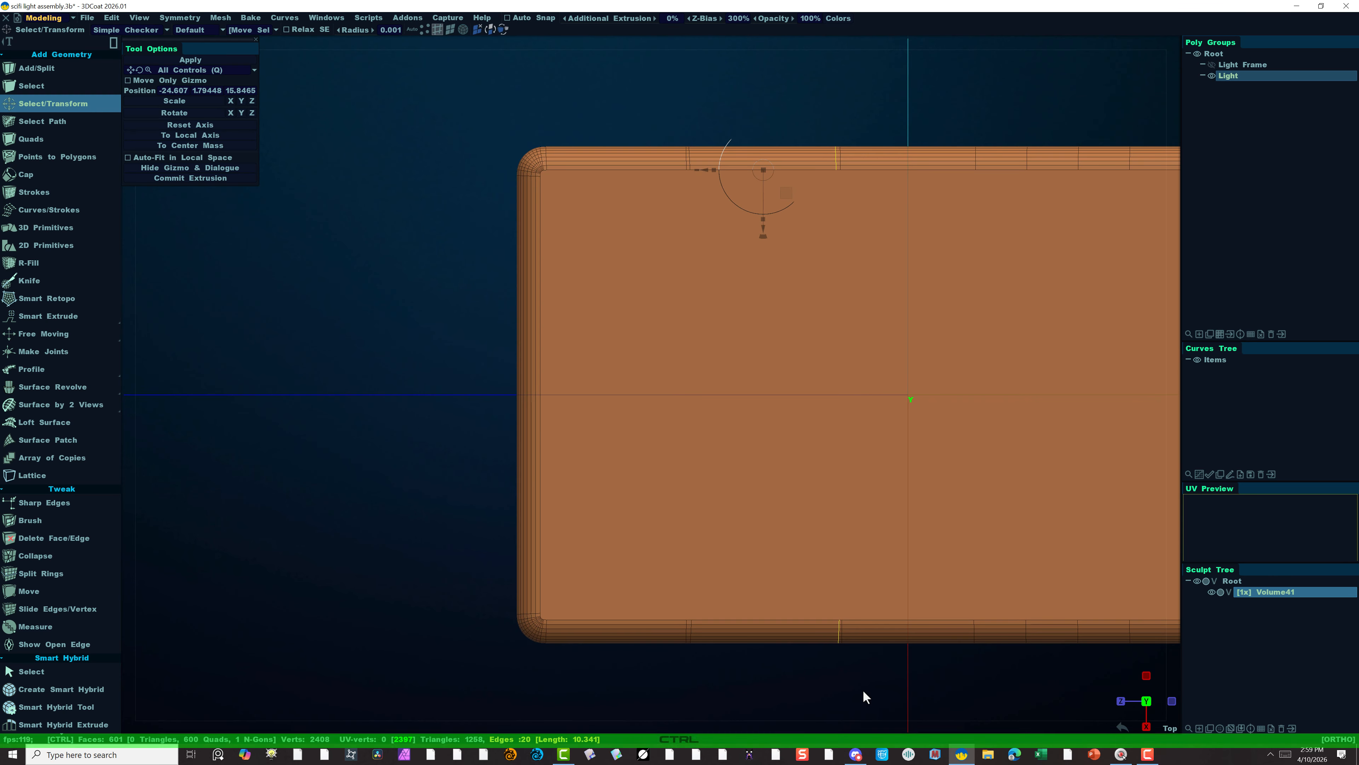
ctrl+drag(867, 697, 819, 597)
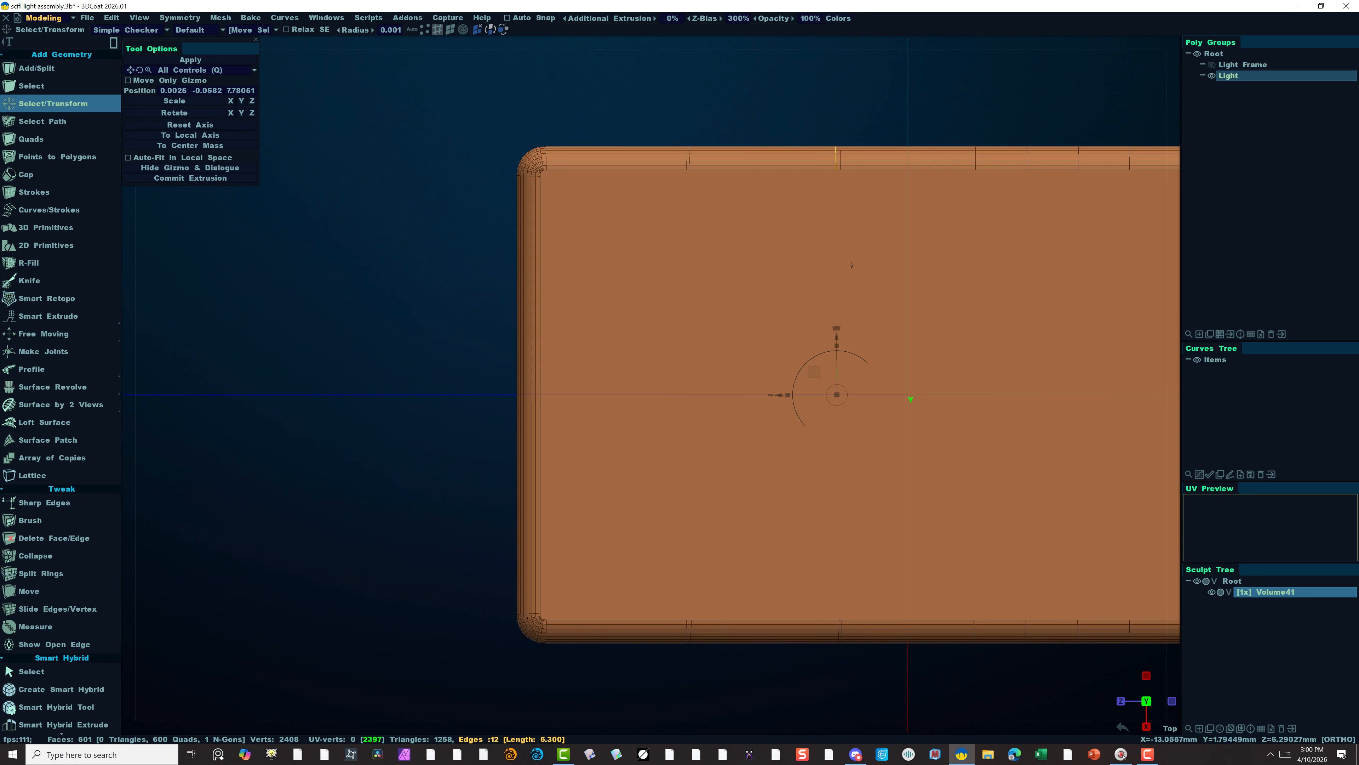
Show Light Frame, move the selected -X side loop toward the model's center to about Z 7.59, and clear the selection.
click(1212, 64)
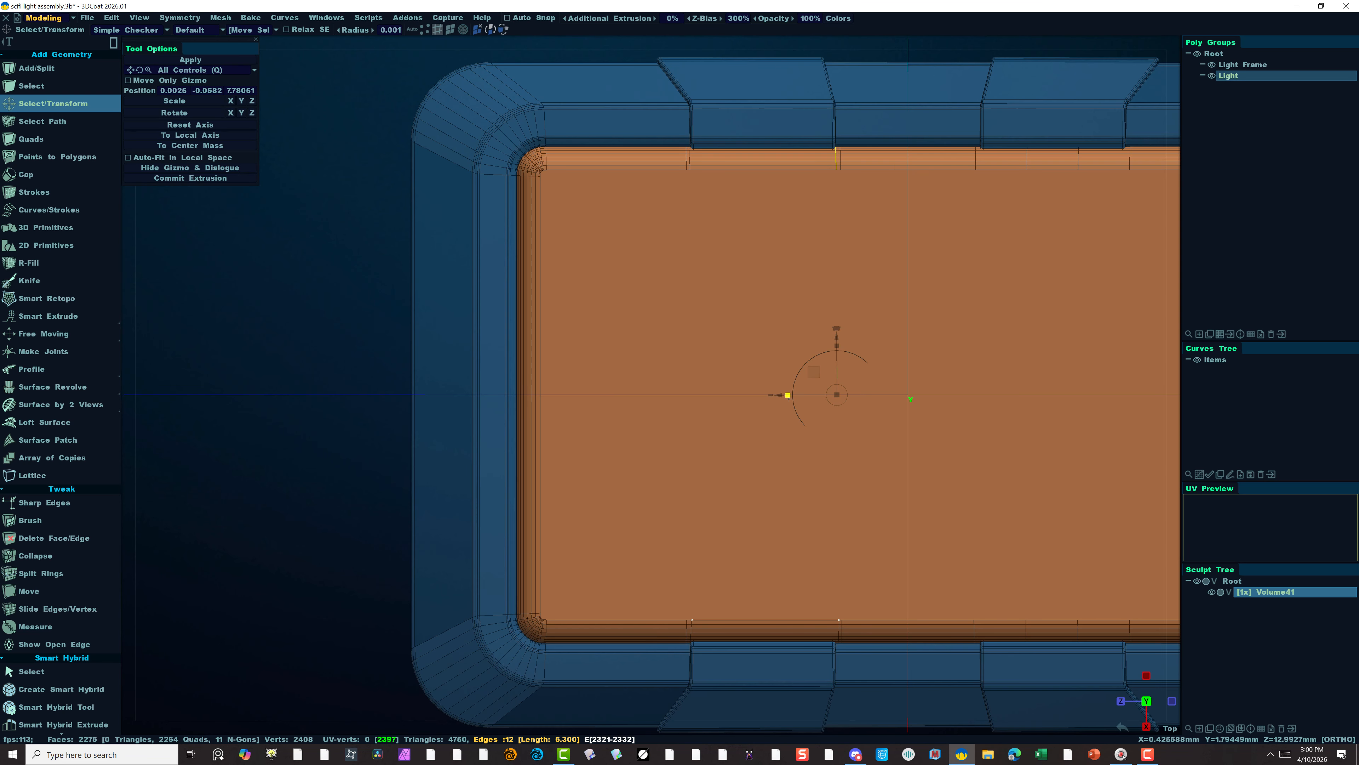
drag(779, 395, 781, 395)
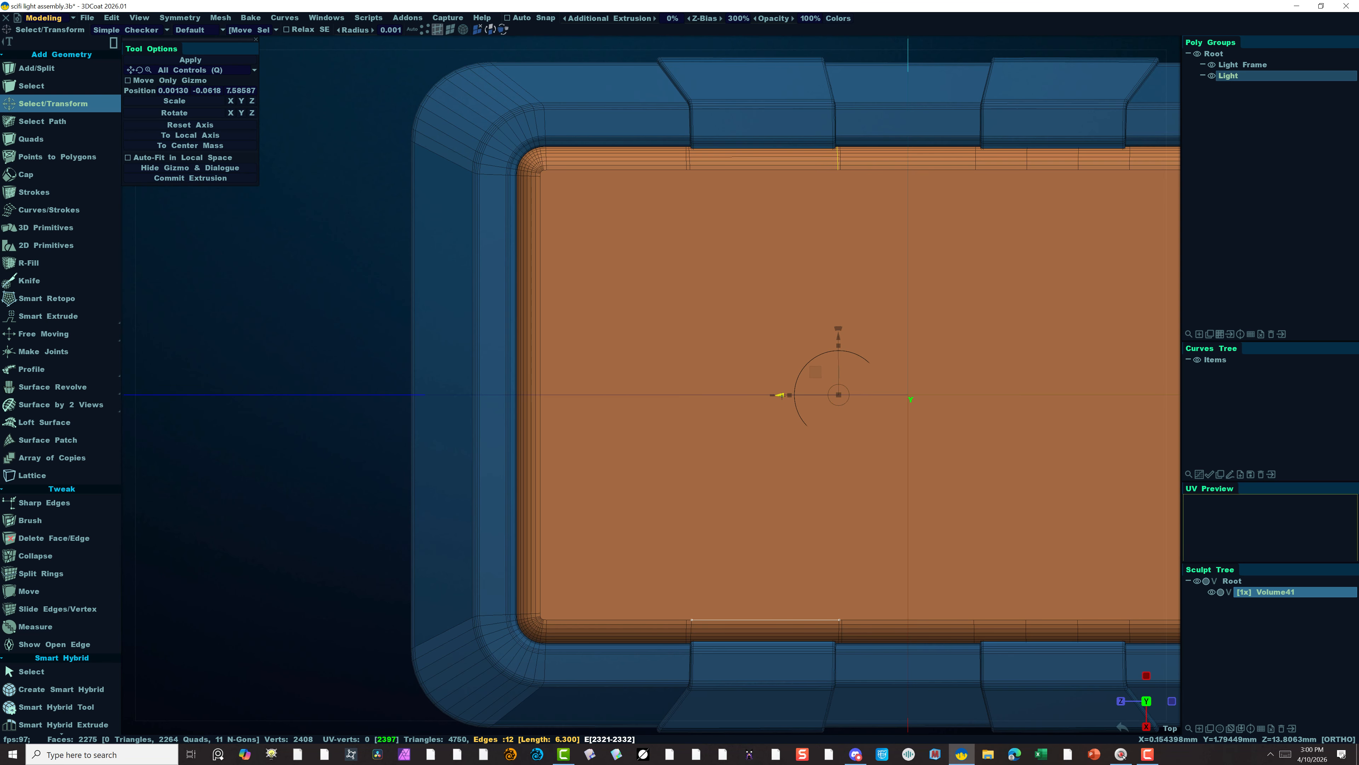
click(782, 396)
click(337, 431)
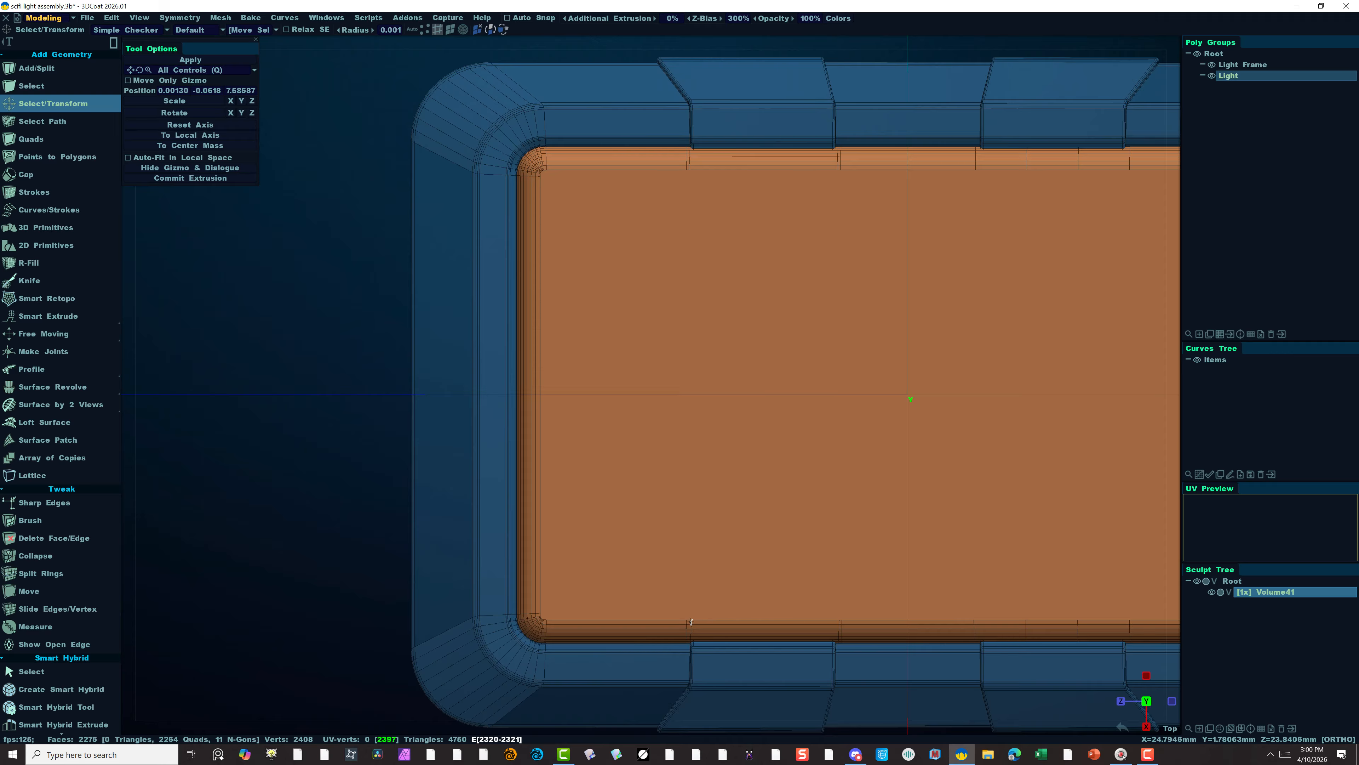
Select the loop at the first band's outer end on Light's +X long side and move it outward to about Z 24.04.
click(692, 622)
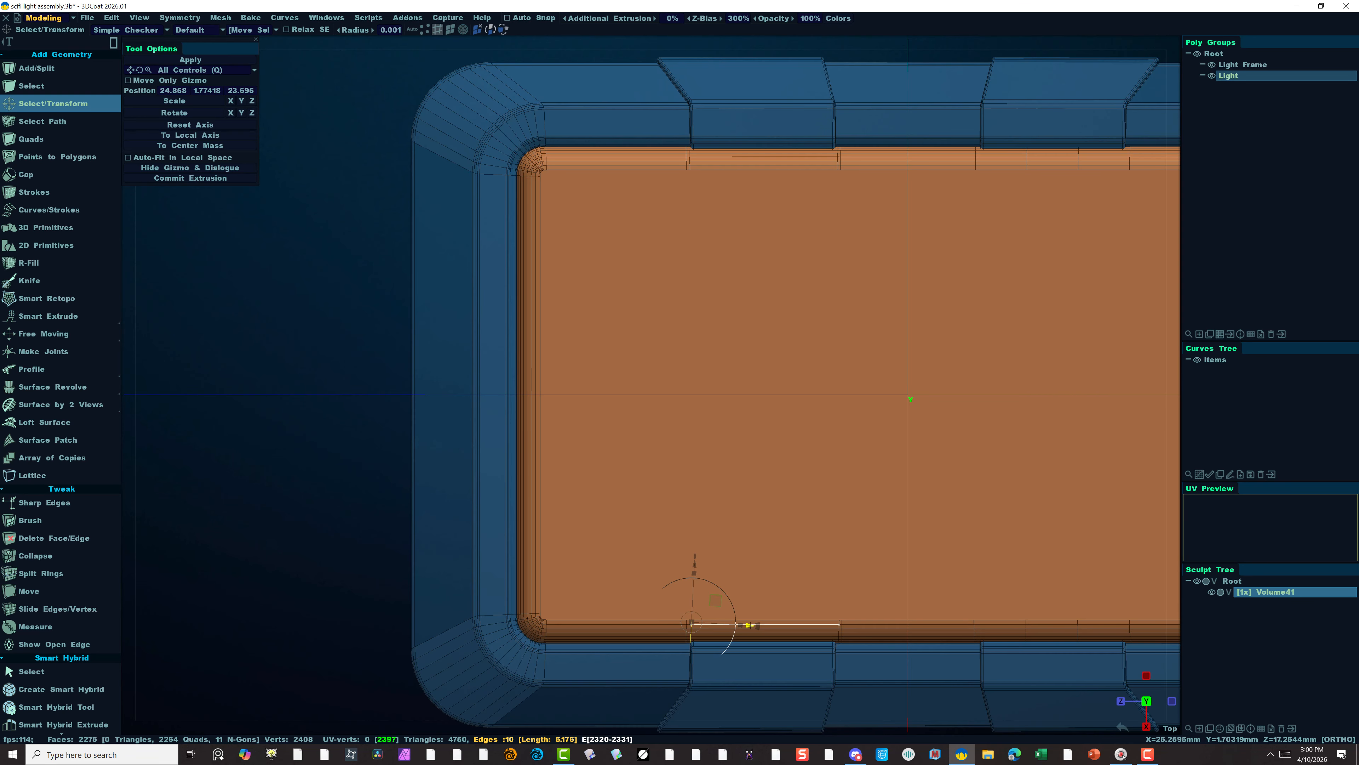
drag(748, 625, 744, 624)
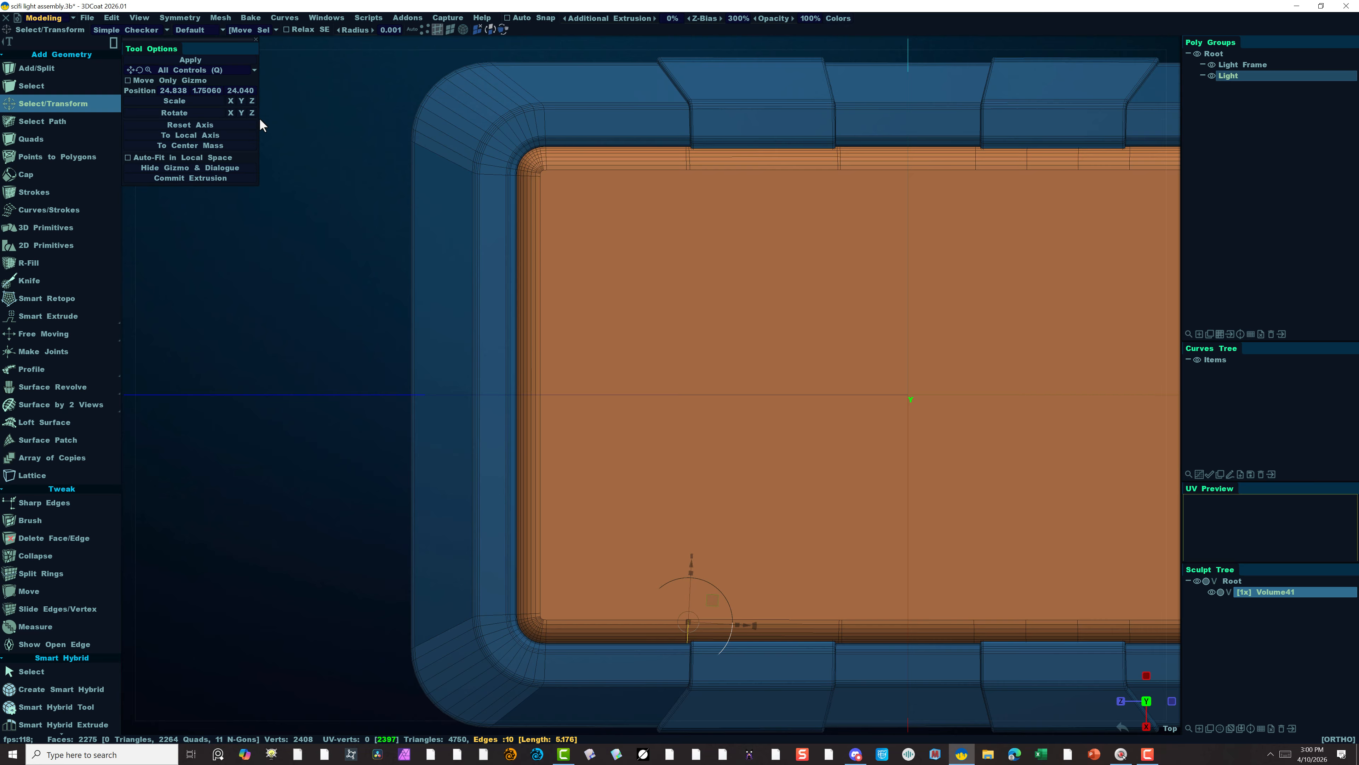
mouse_move(117, 44)
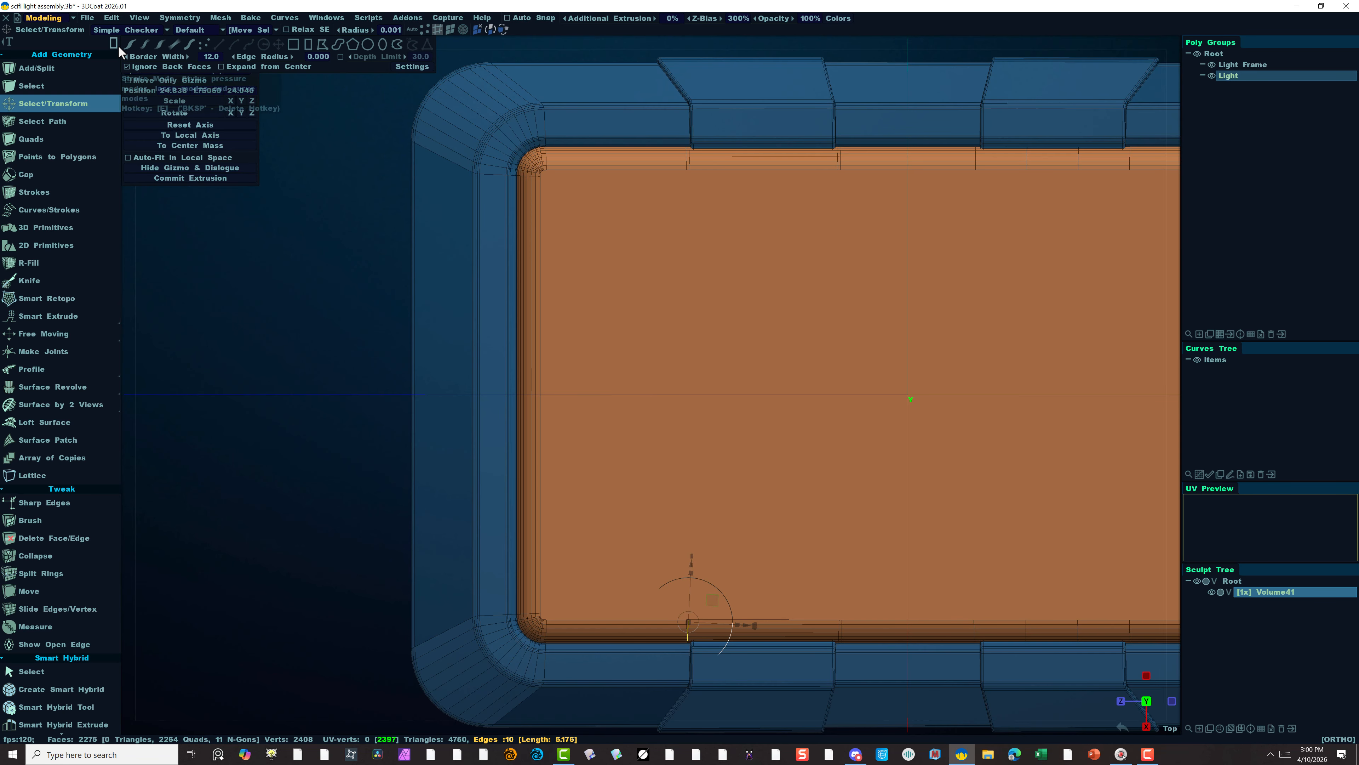
Clear the edge selection, hide Light Frame, and paint-select the faces in the first band section on both of Light's long sides in top view.
key(ctrl+z)
click(134, 44)
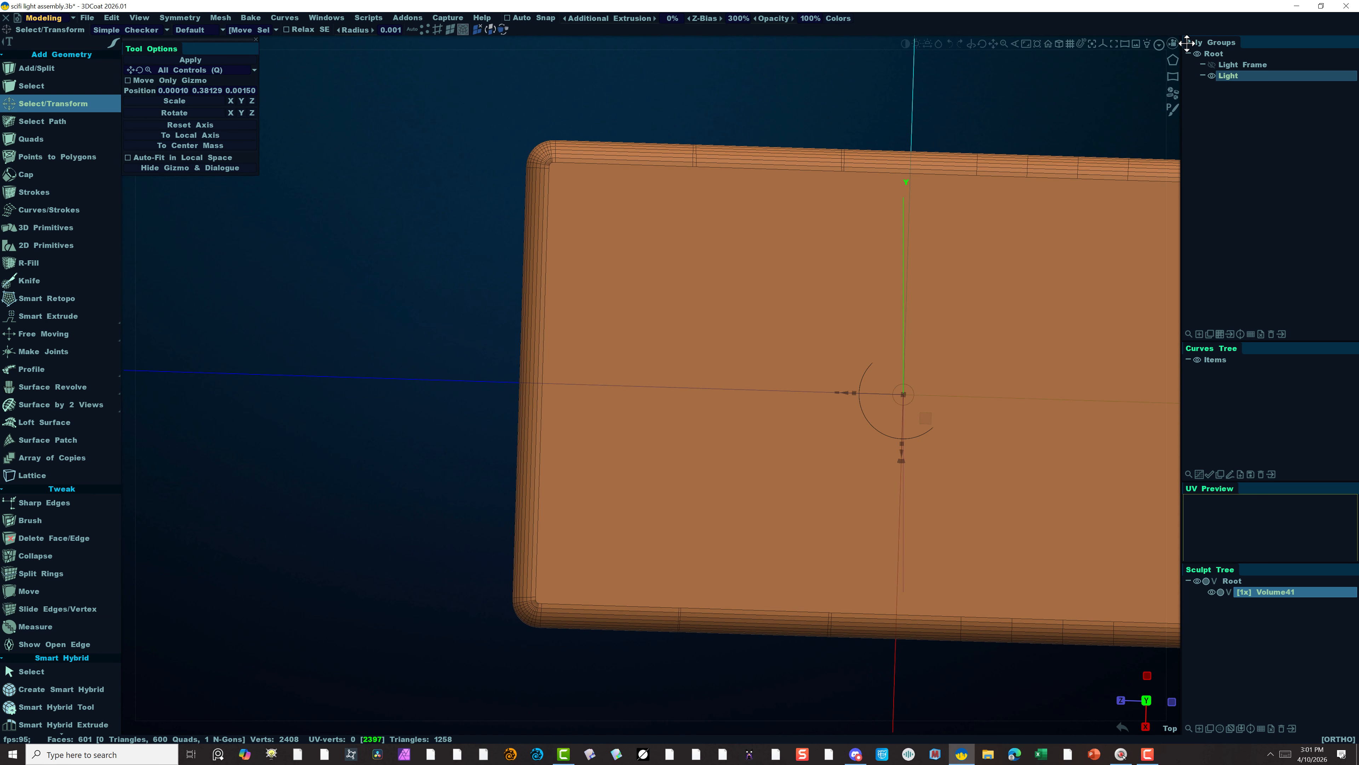
click(1178, 41)
click(1039, 166)
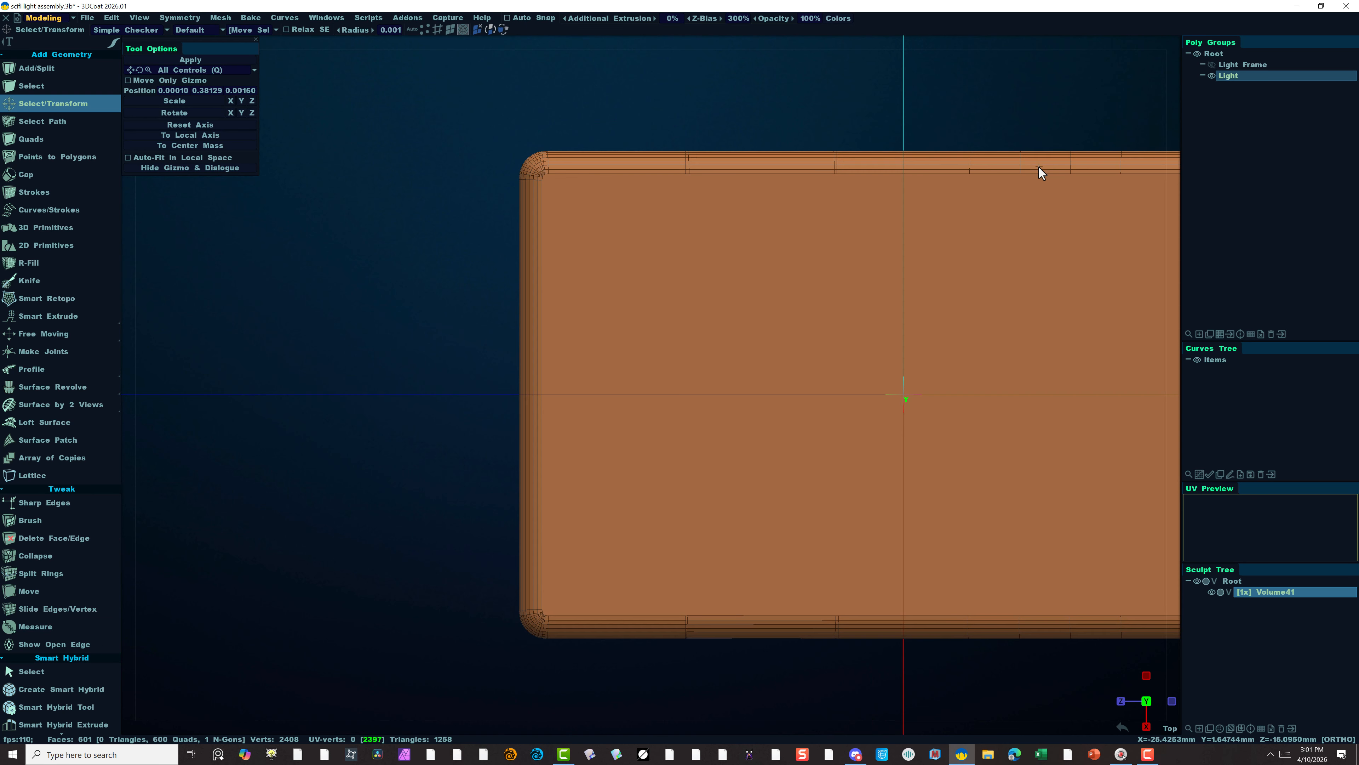
click(450, 31)
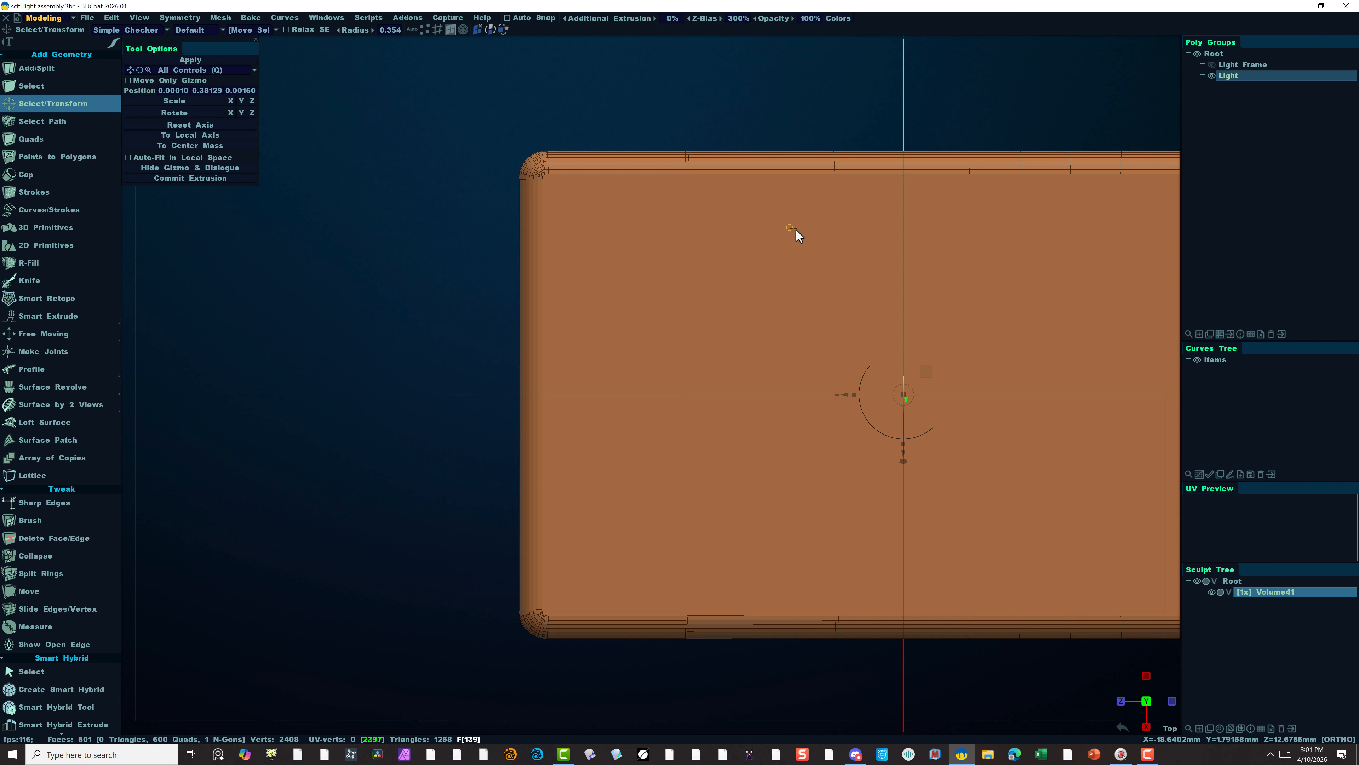
drag(765, 206, 770, 143)
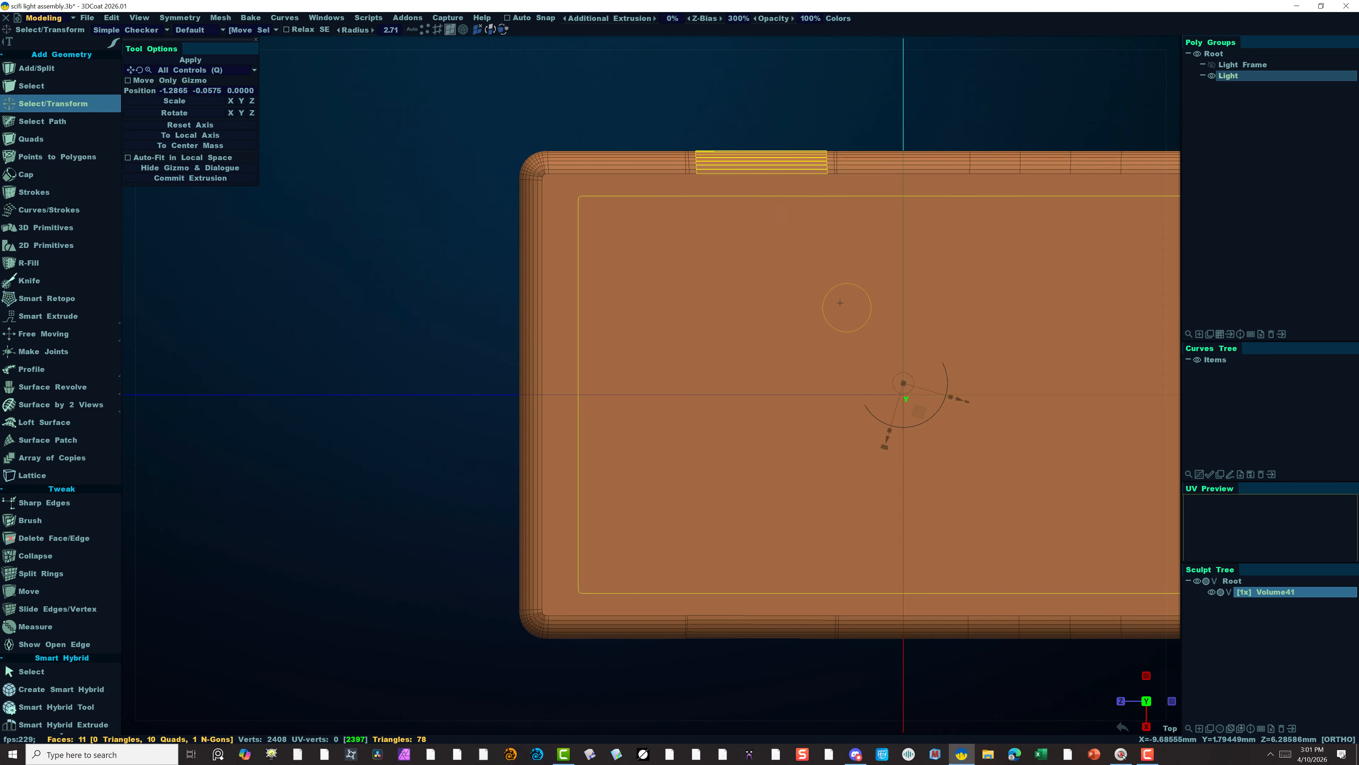
drag(745, 619, 775, 642)
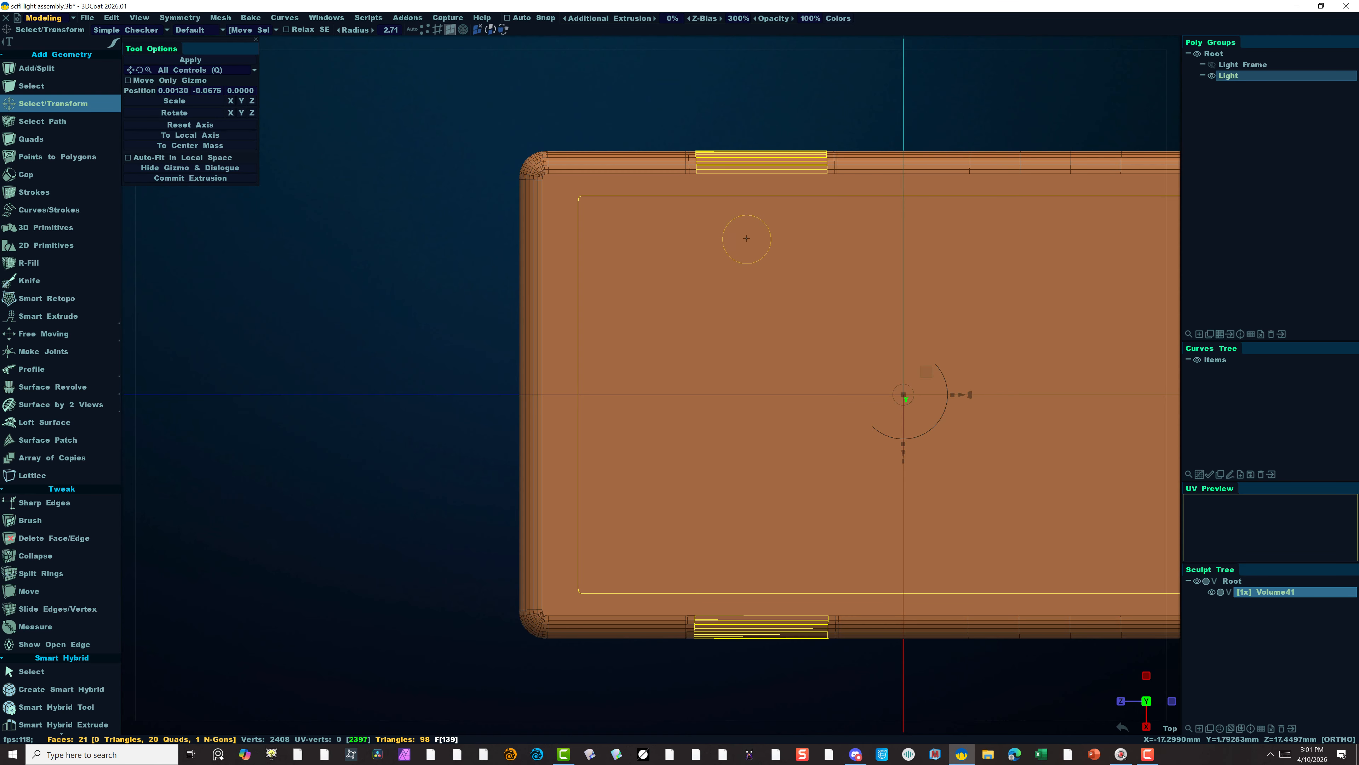
Deselect the large top face and the innermost bevel faces, and scale the remaining first-band faces slightly inward along X.
ctrl+click(775, 233)
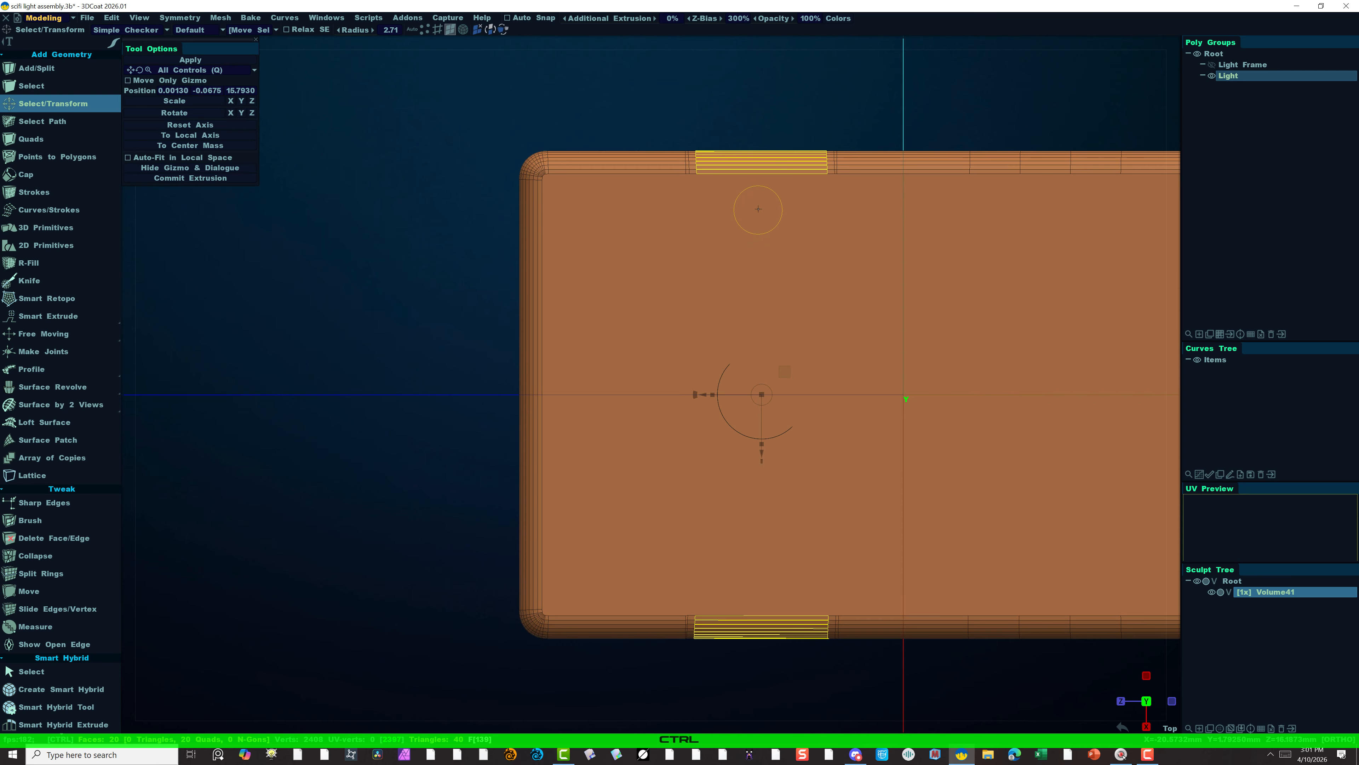
ctrl+click(757, 194)
mouse_move(738, 578)
ctrl+mouse_down()
mouse_move(748, 600)
mouse_move(756, 580)
ctrl+mouse_up()
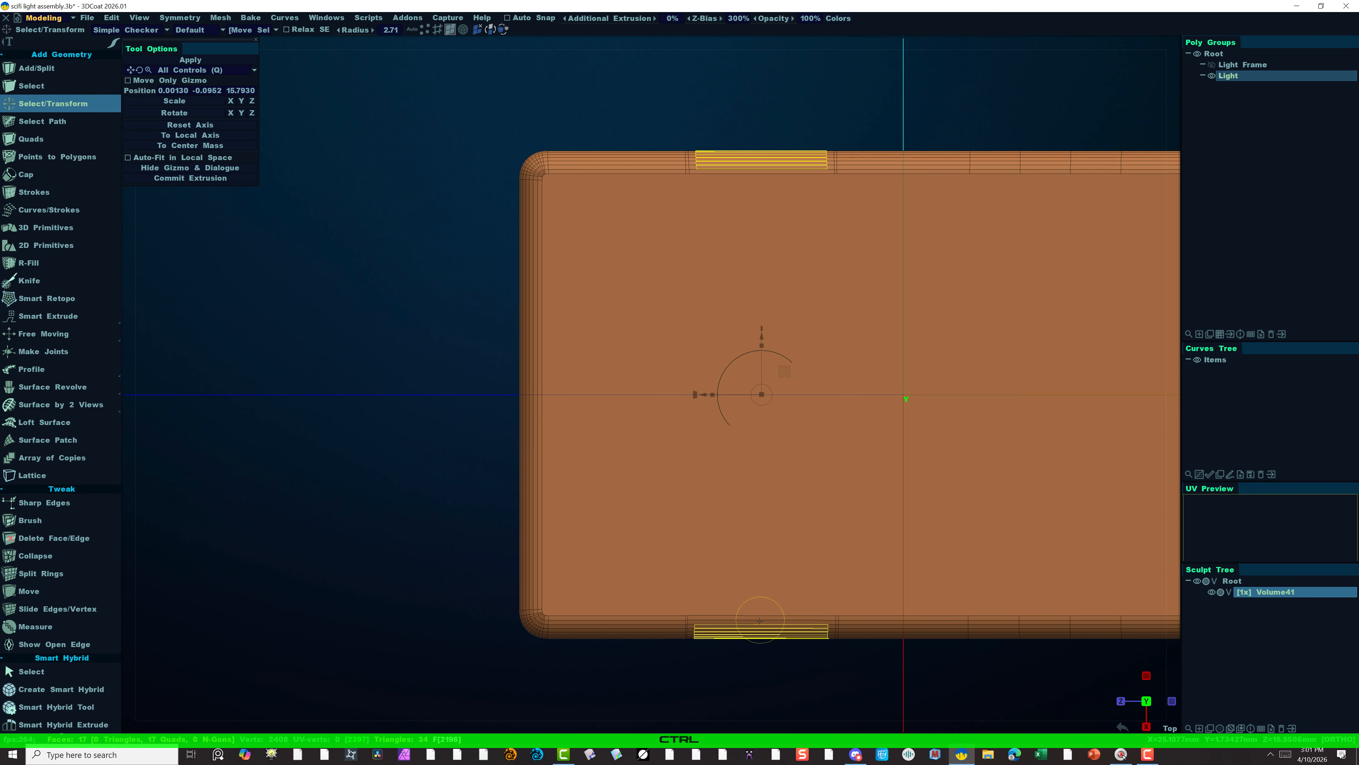
ctrl+drag(775, 178, 773, 191)
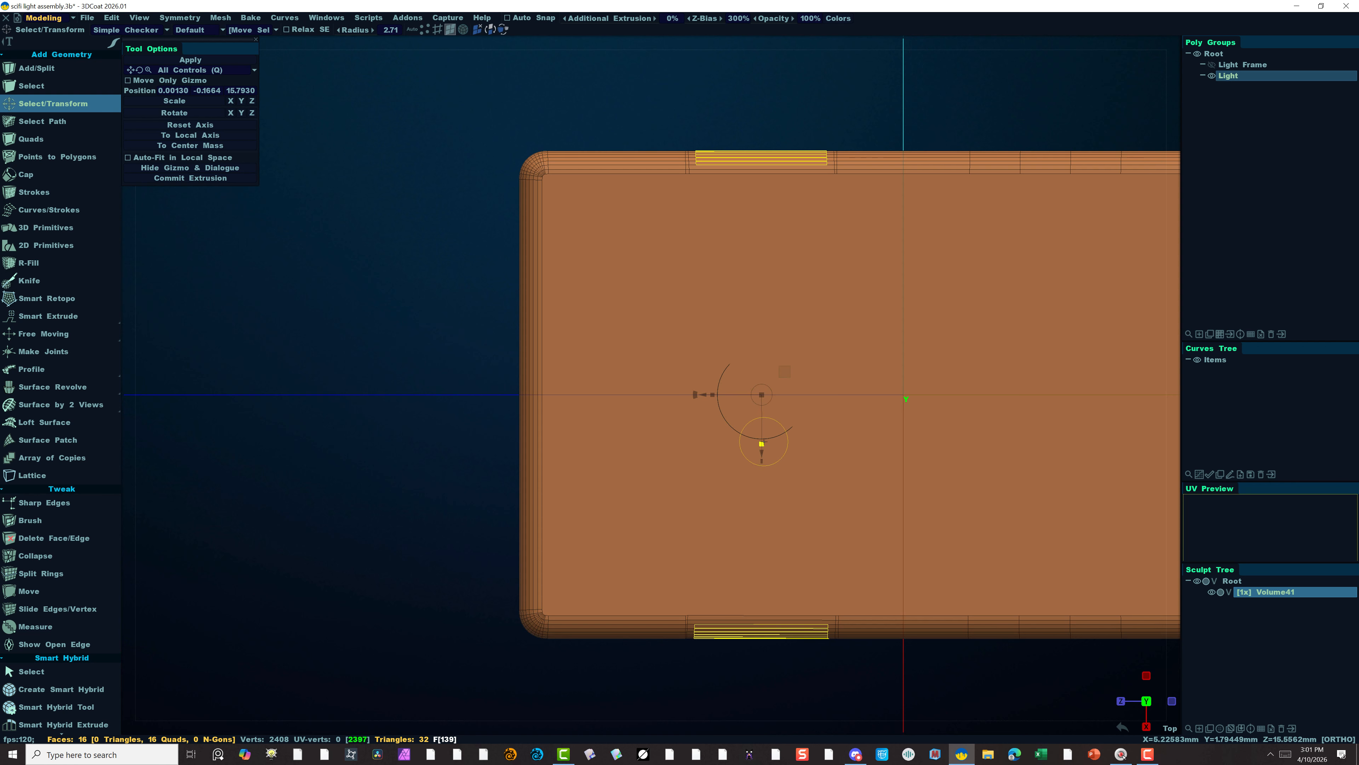
drag(762, 444, 763, 443)
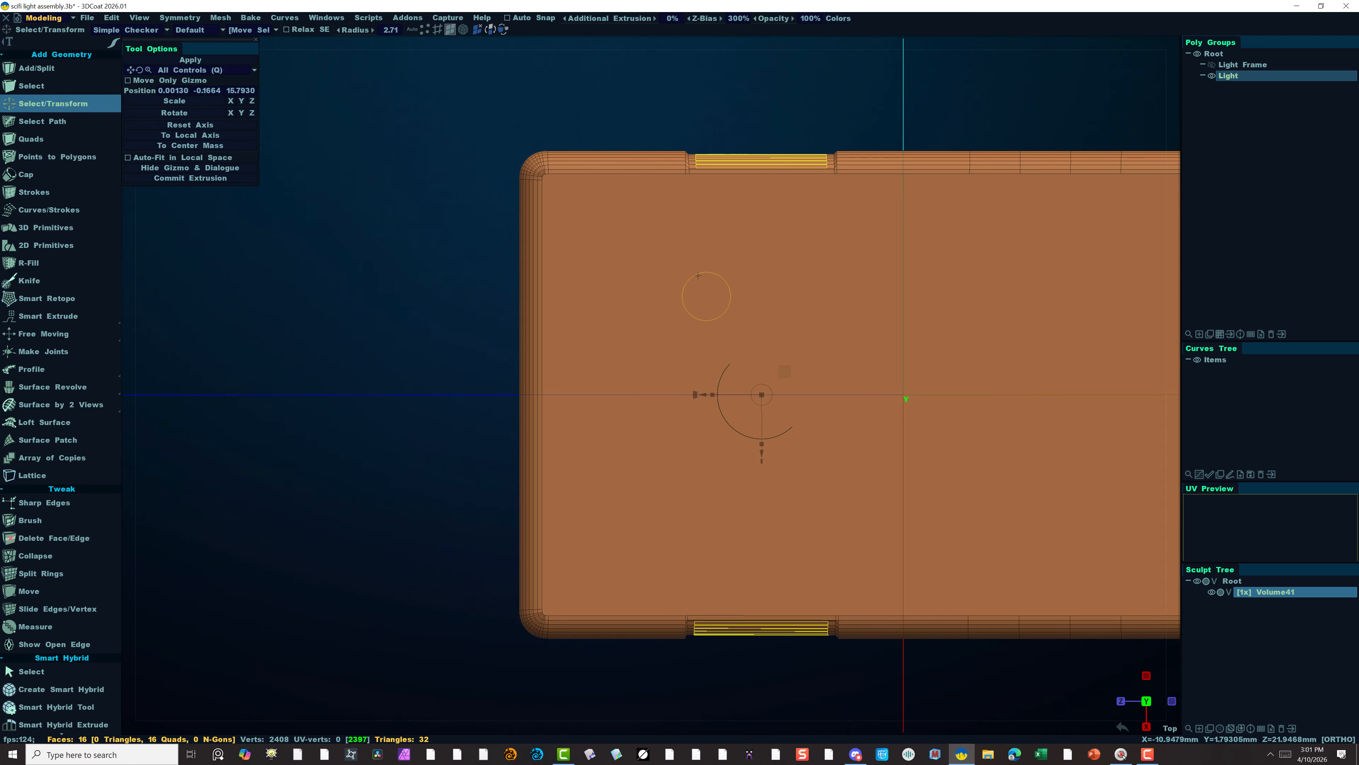
Inspect the recessed first band section on Light's long side up close and clear the face selection.
drag(388, 530, 451, 346)
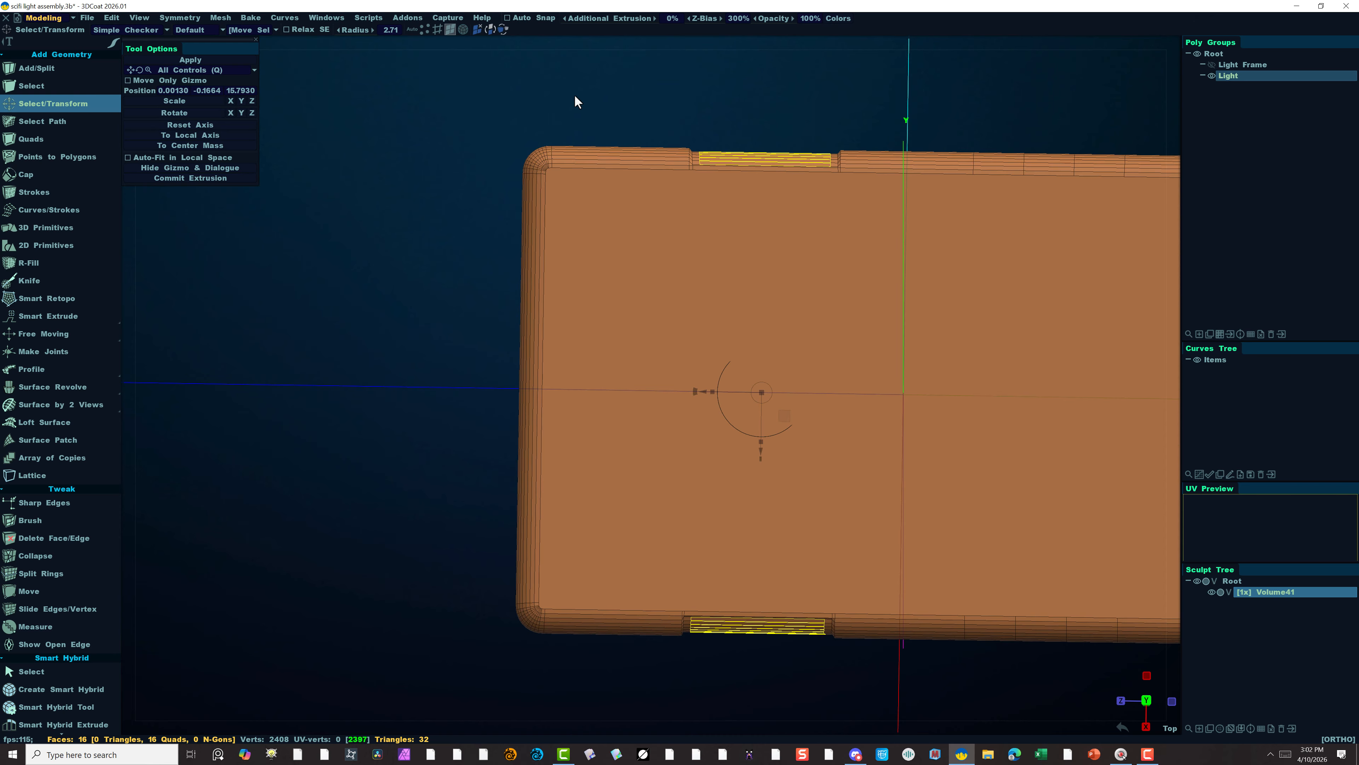
alt+drag(734, 264, 544, 235)
alt+right_drag(544, 235, 652, 502)
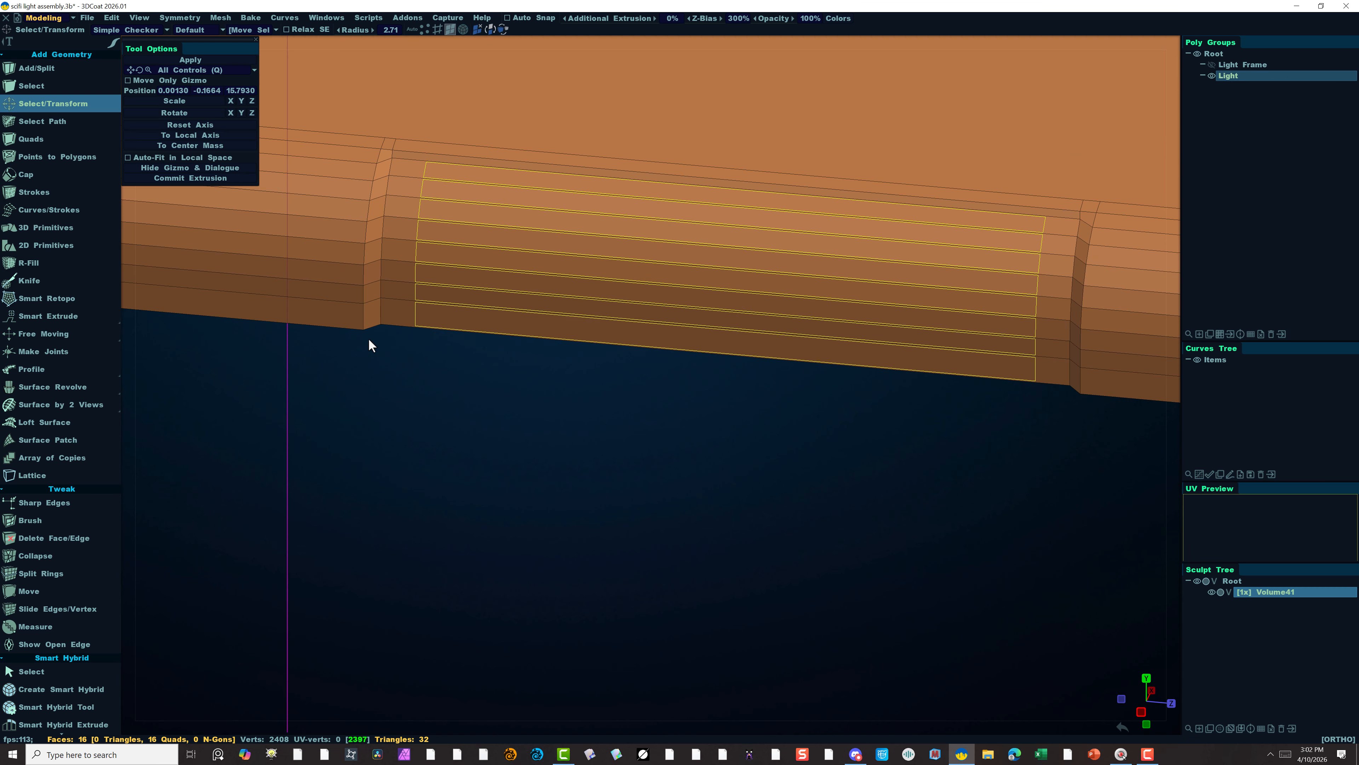
key(ctrl+a)
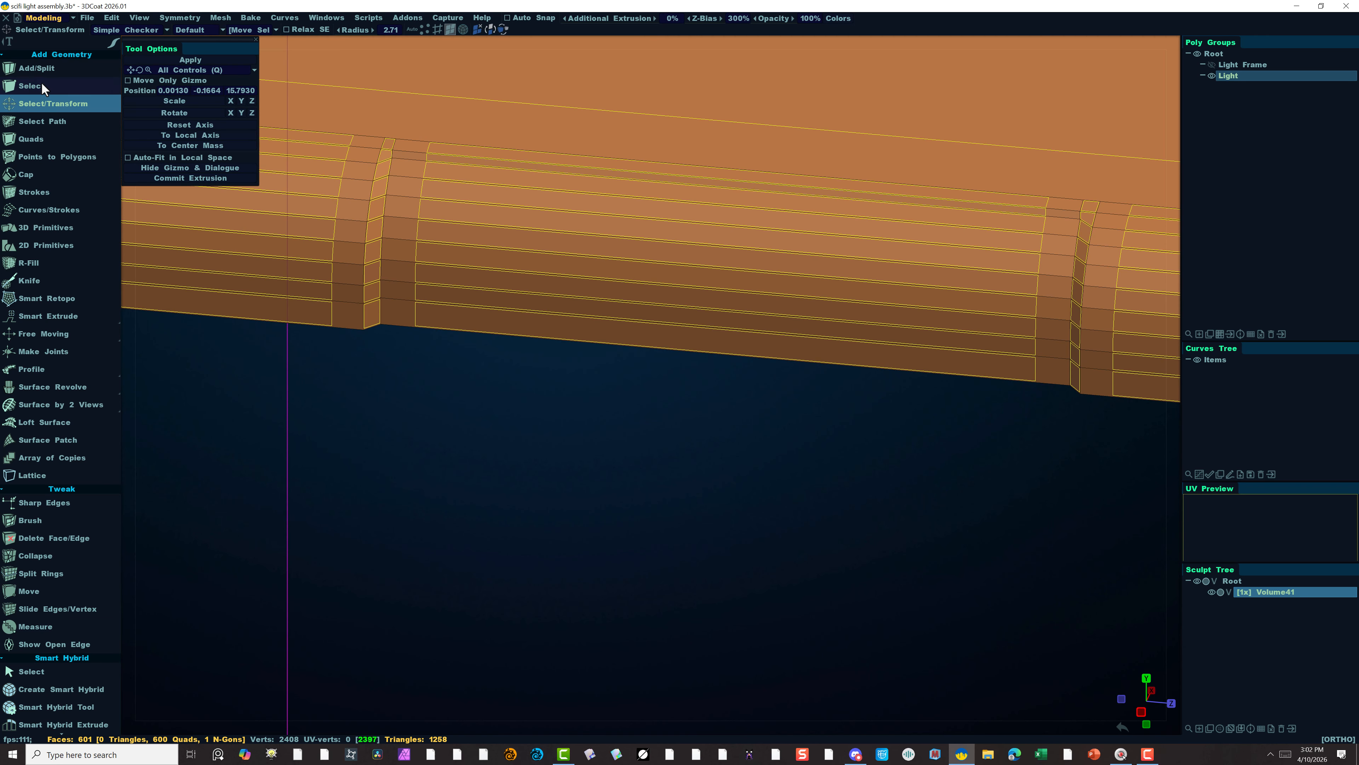
click(259, 425)
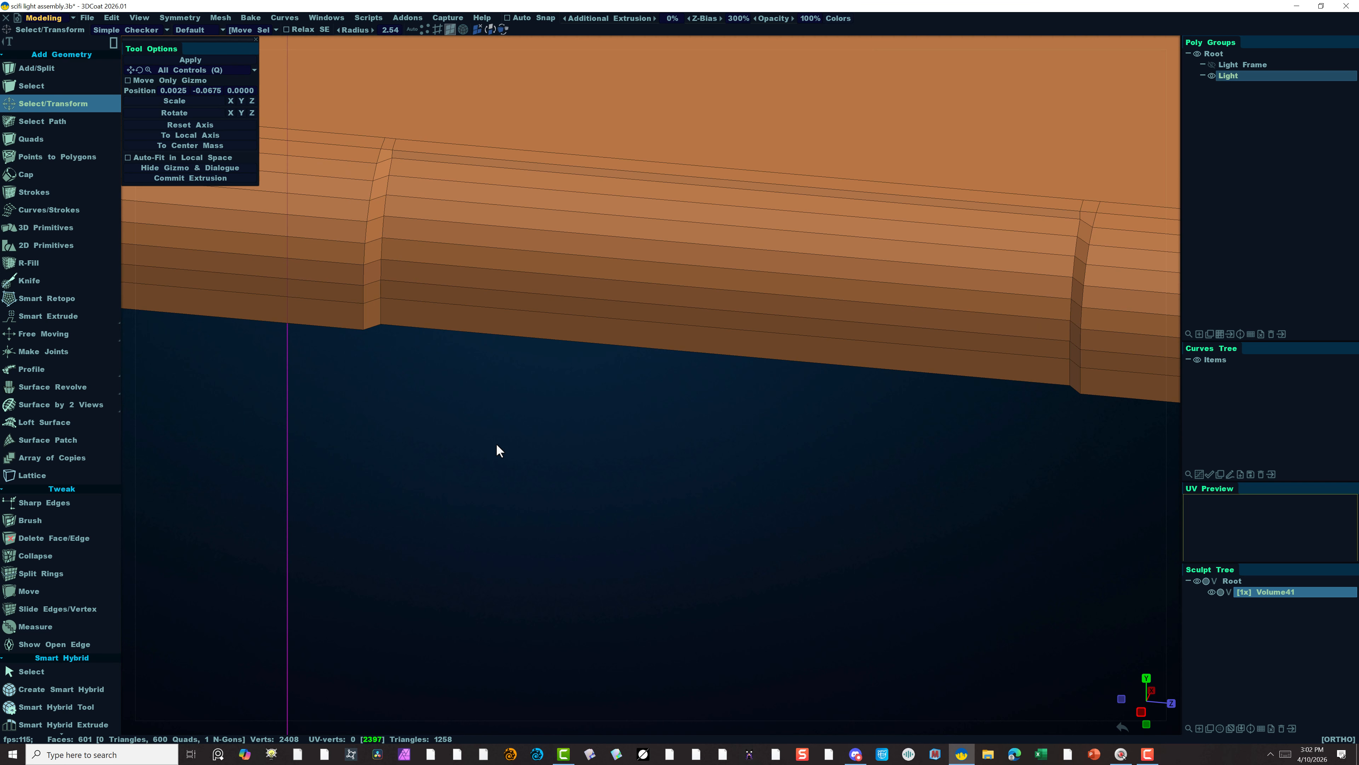
Select the two middle edge loops of the second band section on Light's -X long side in edge mode.
alt+right_drag(496, 443, 364, 412)
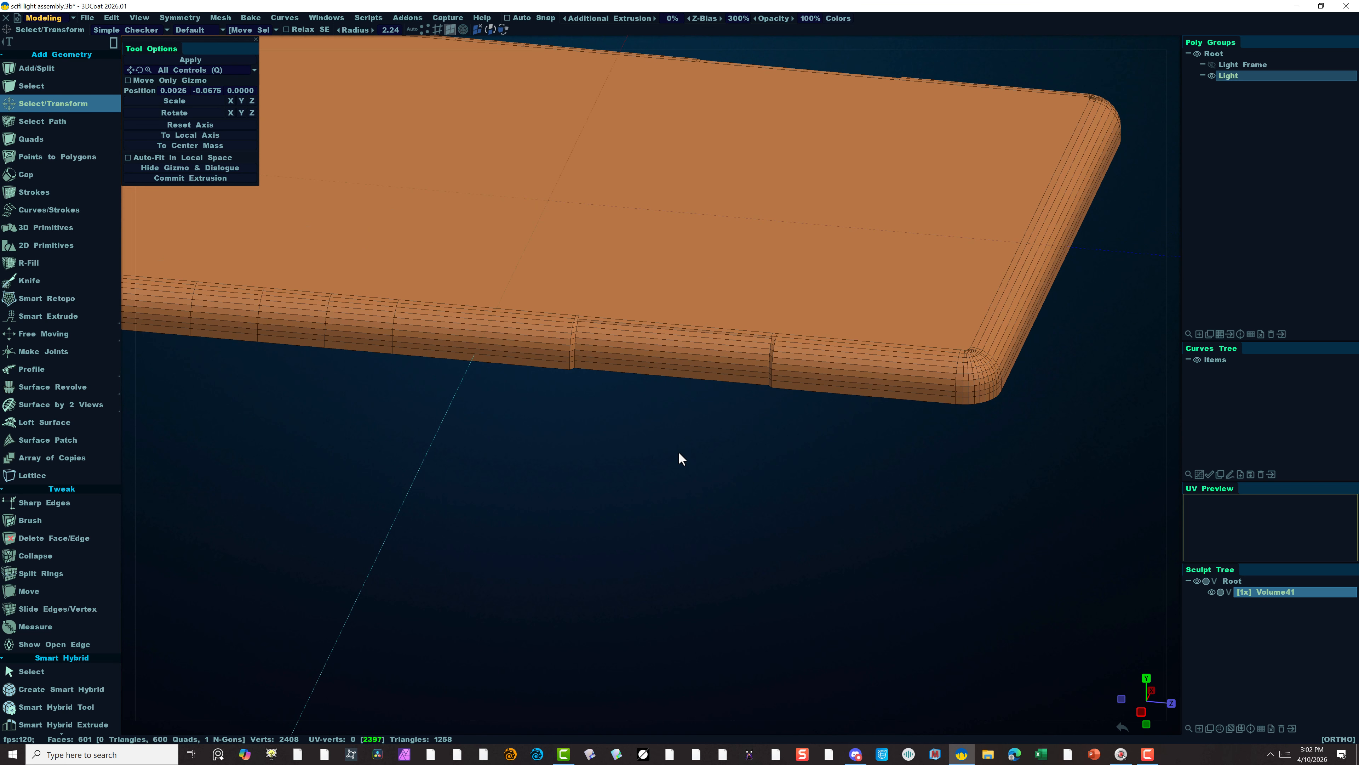
alt+drag(584, 498, 818, 502)
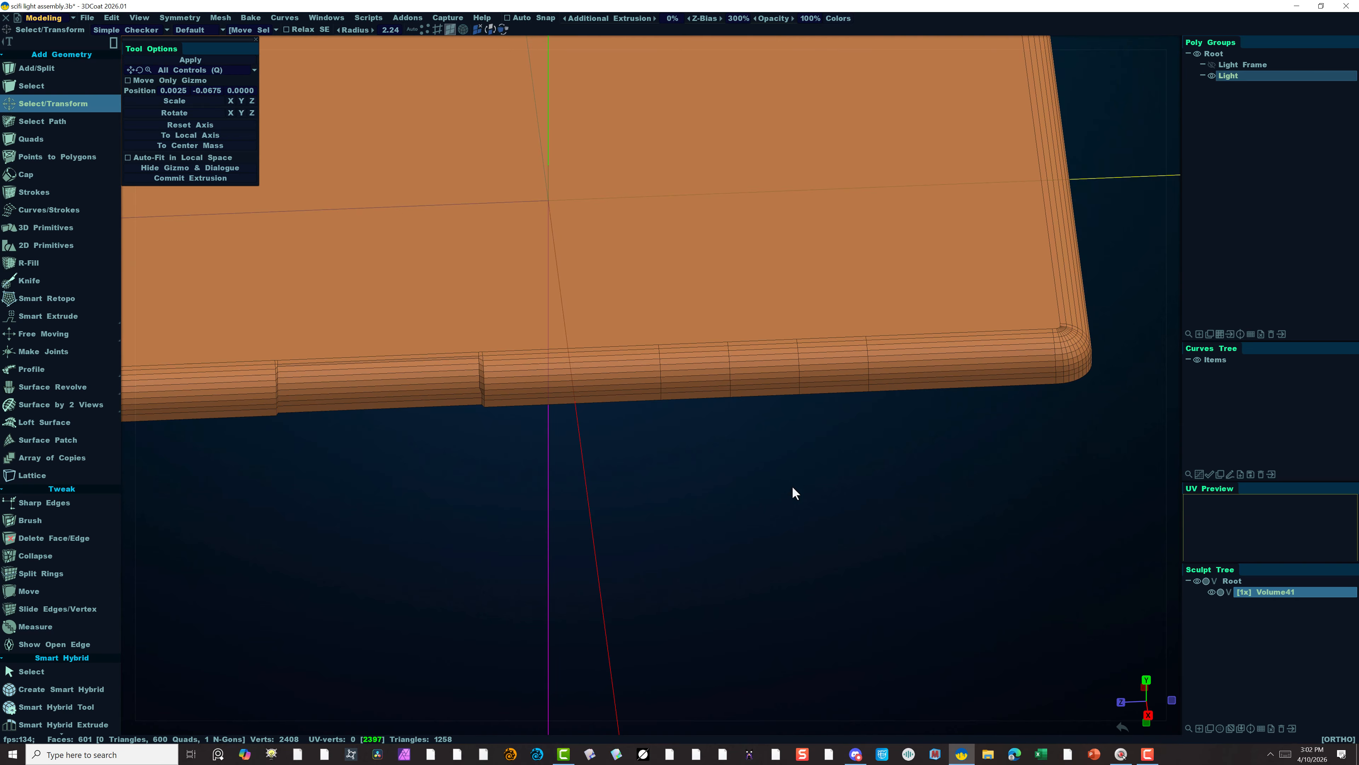
right_drag(807, 486, 972, 509)
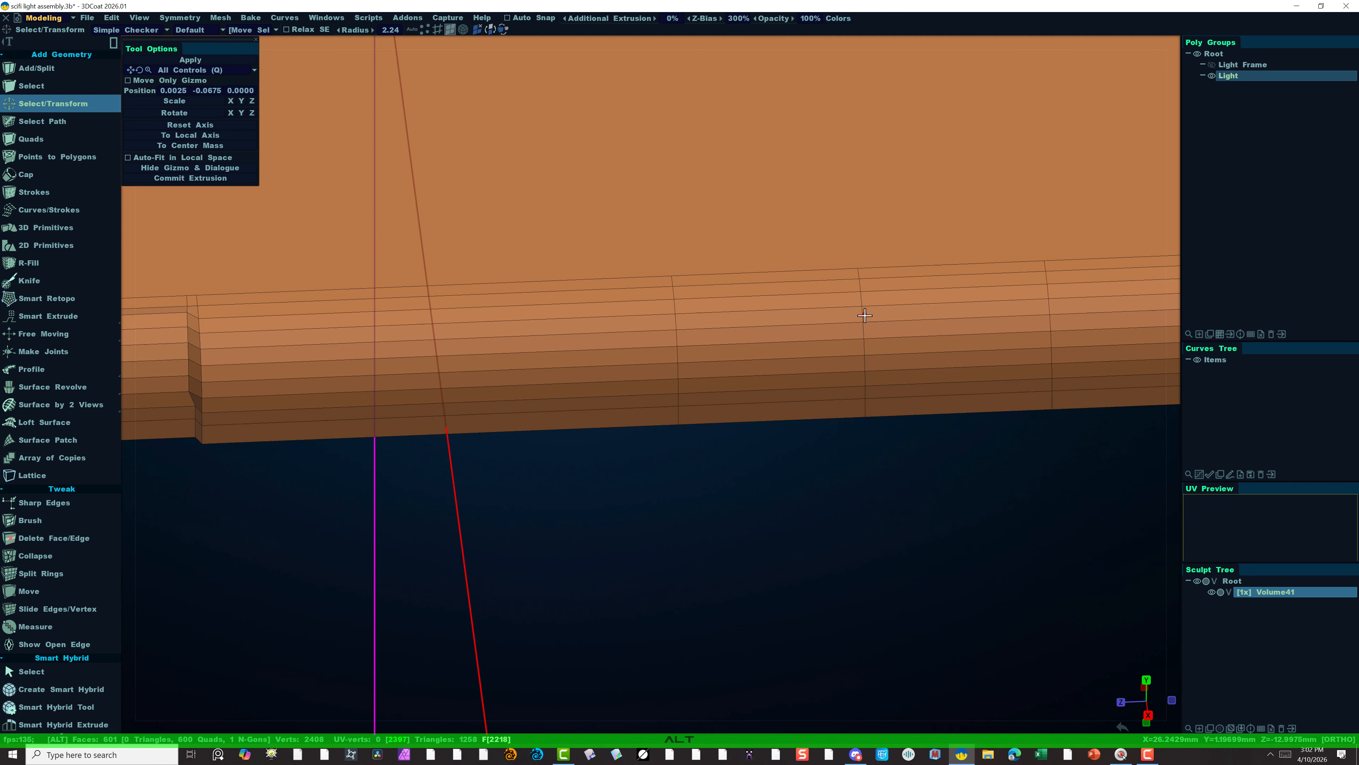
alt+middle_drag(860, 319, 859, 316)
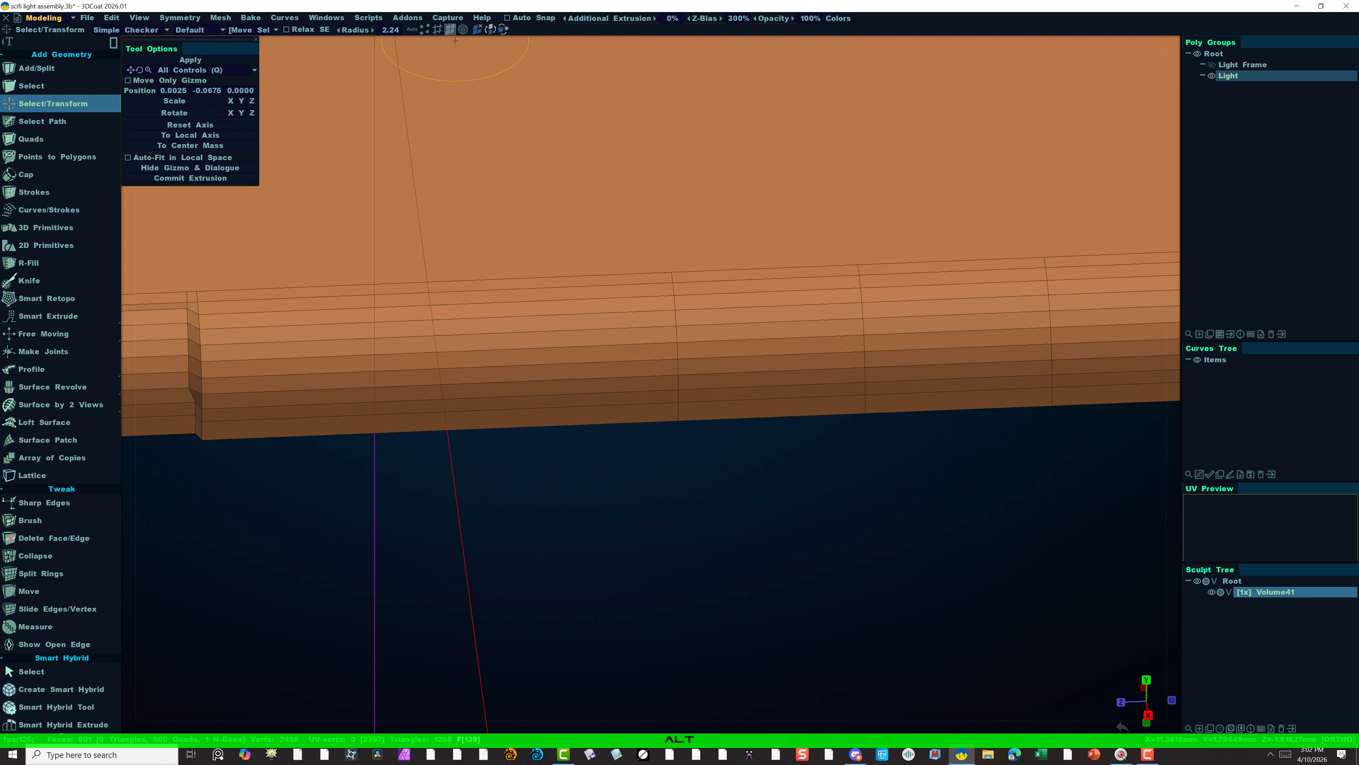
alt+click(863, 315)
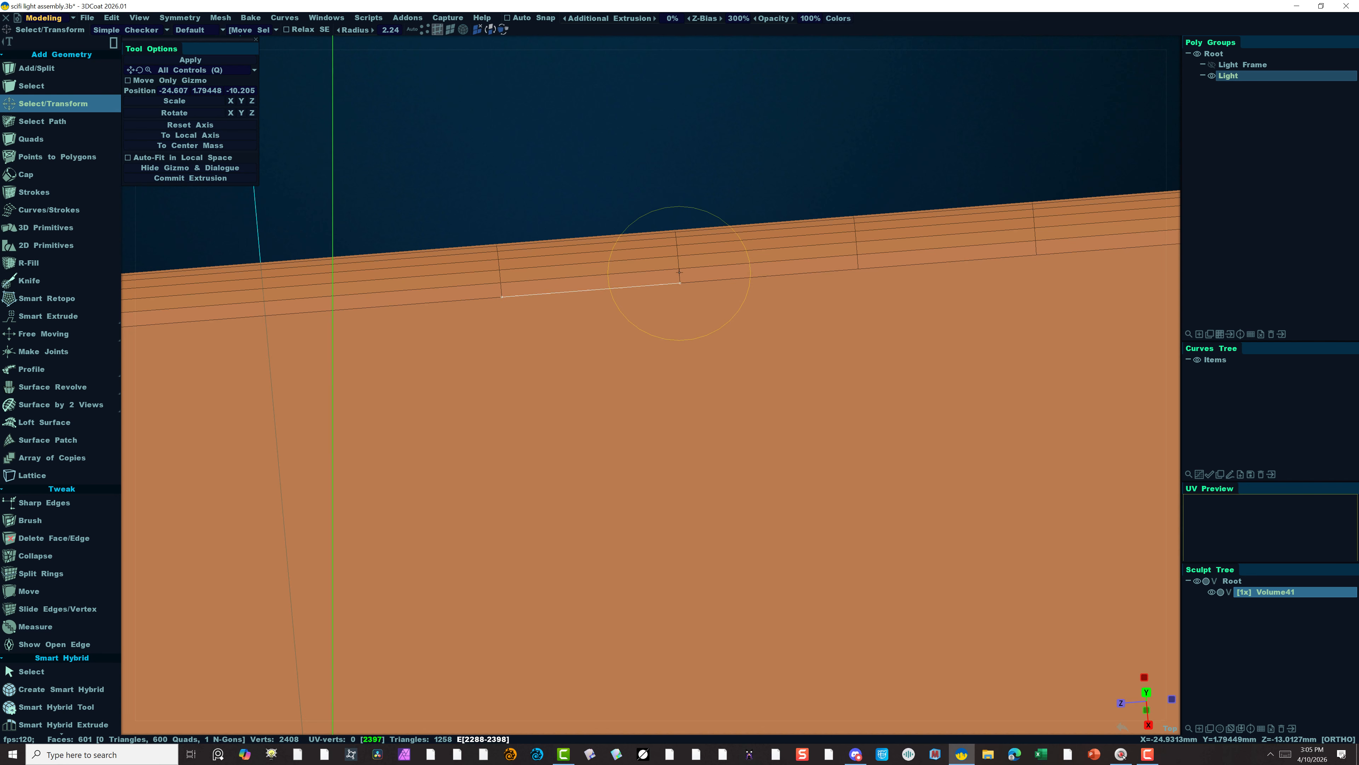
key(alt)
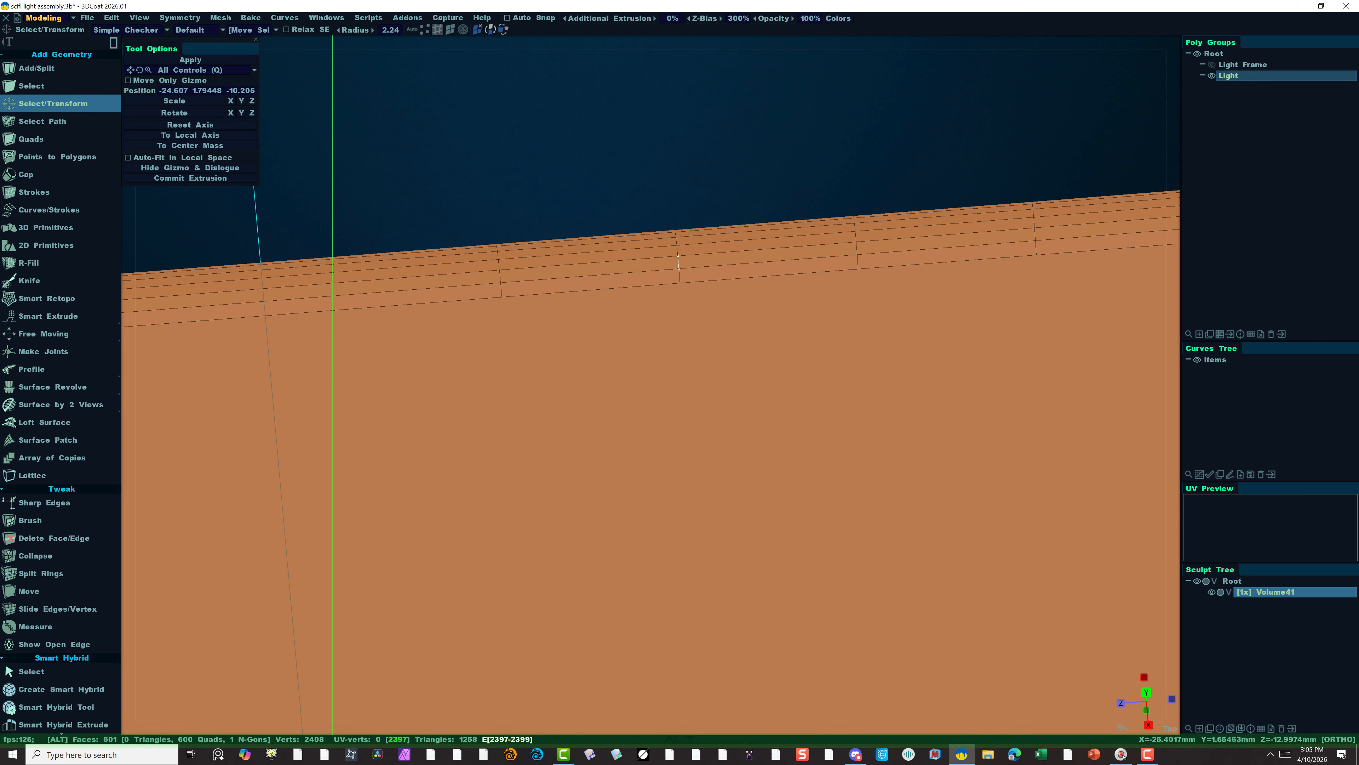
alt+click(677, 262)
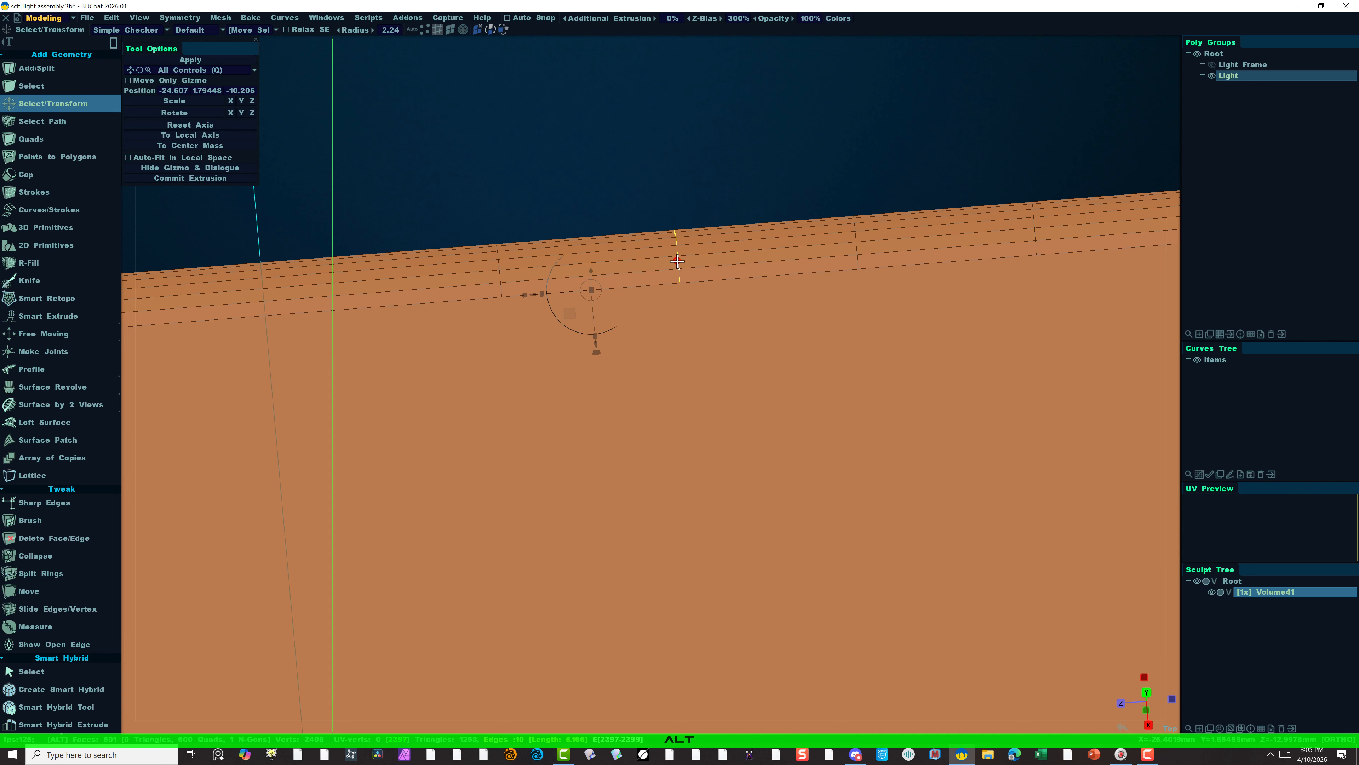
alt+click(857, 247)
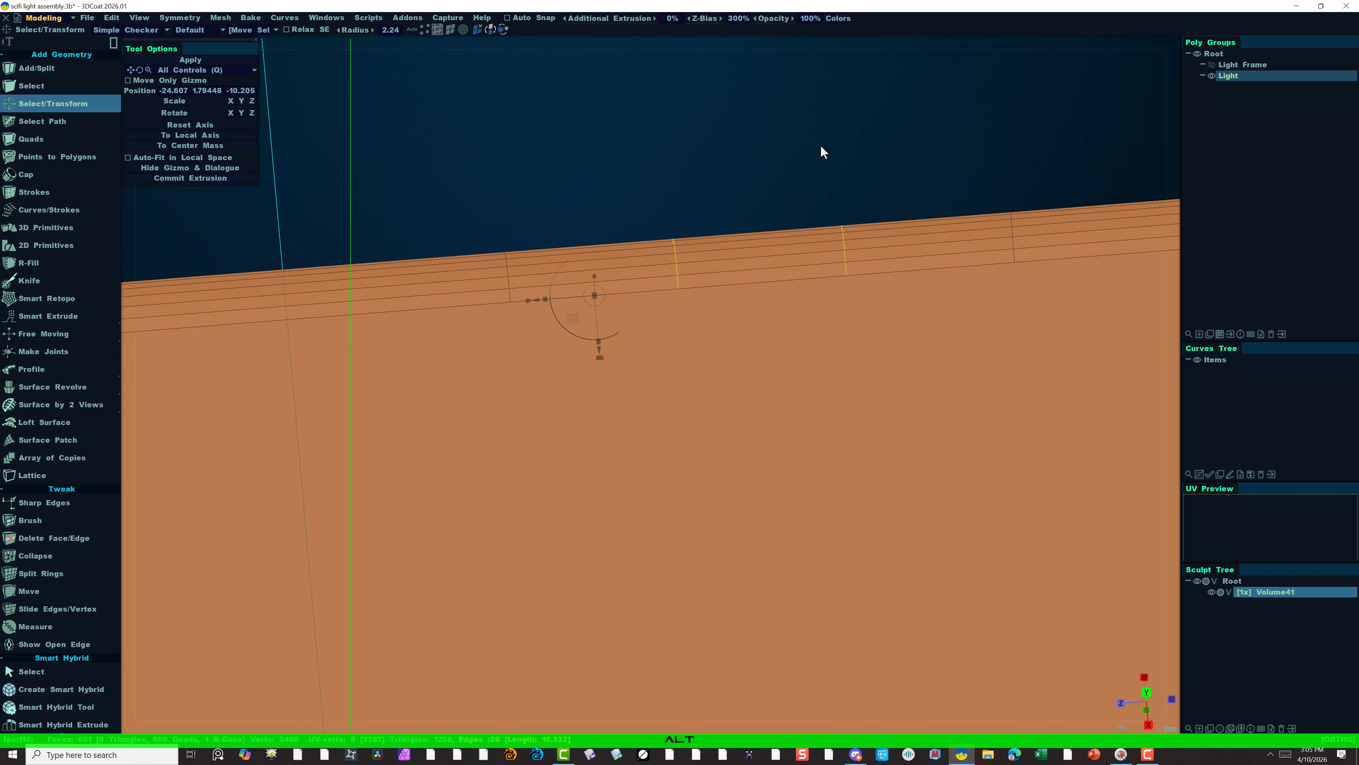
Add the two matching middle edge loops on Light's +X long side to the selection.
scroll(820, 151, down, 3)
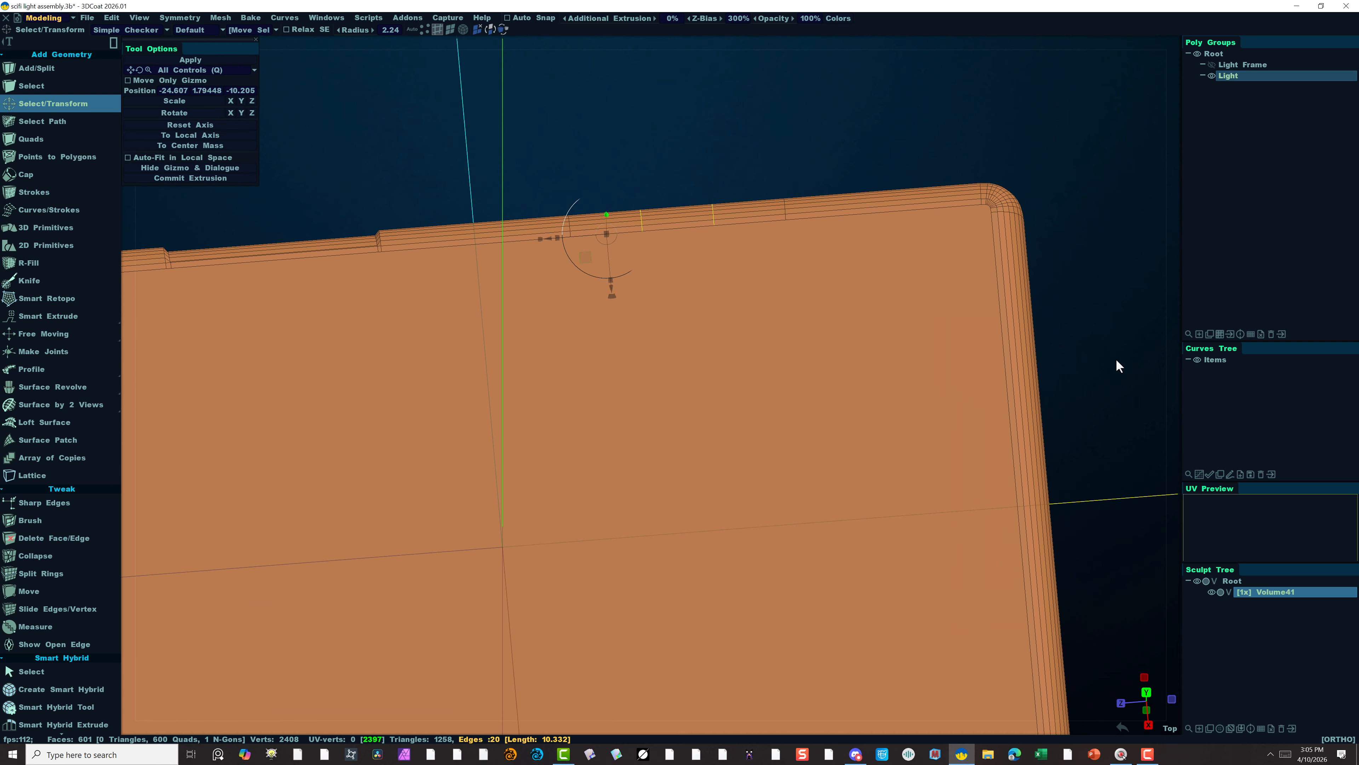
middle_drag(1117, 358, 1044, 154)
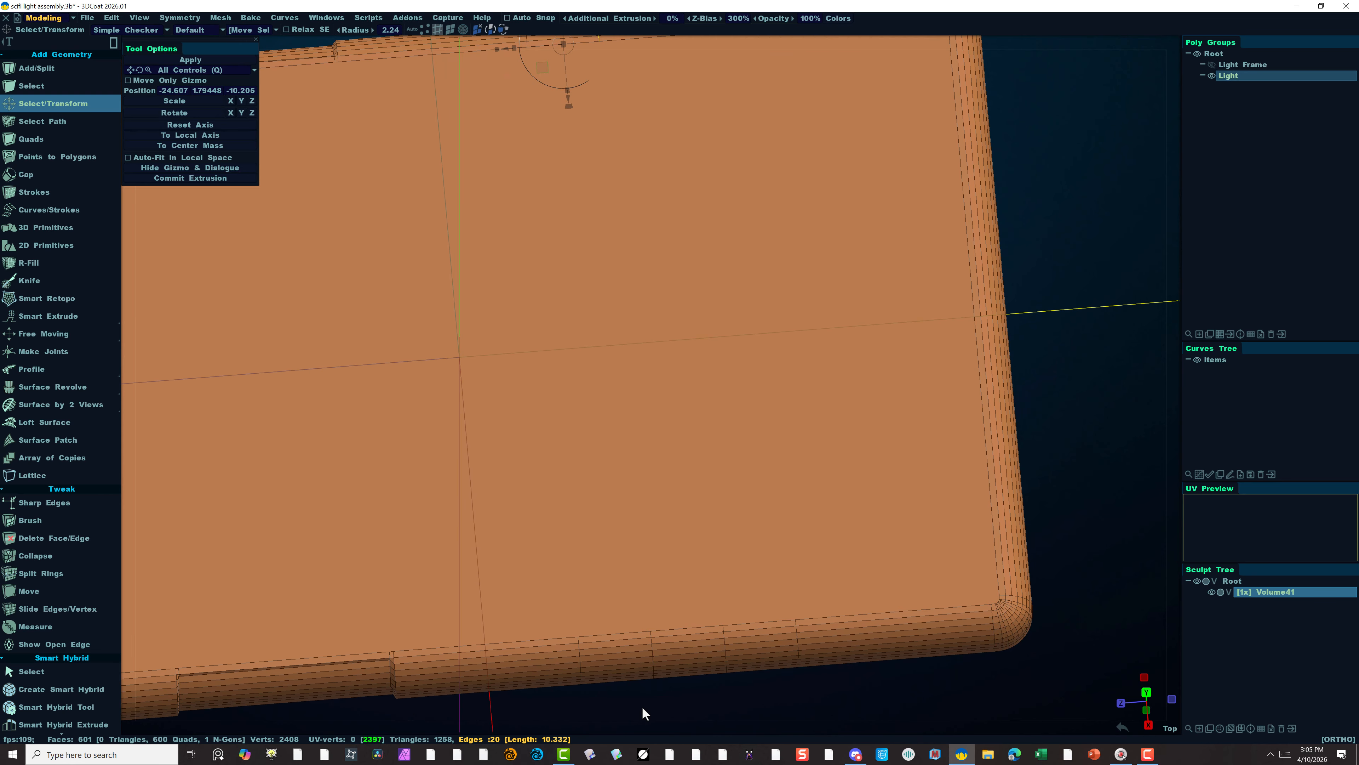
scroll(702, 698, up, 3)
scroll(764, 558, down, 3)
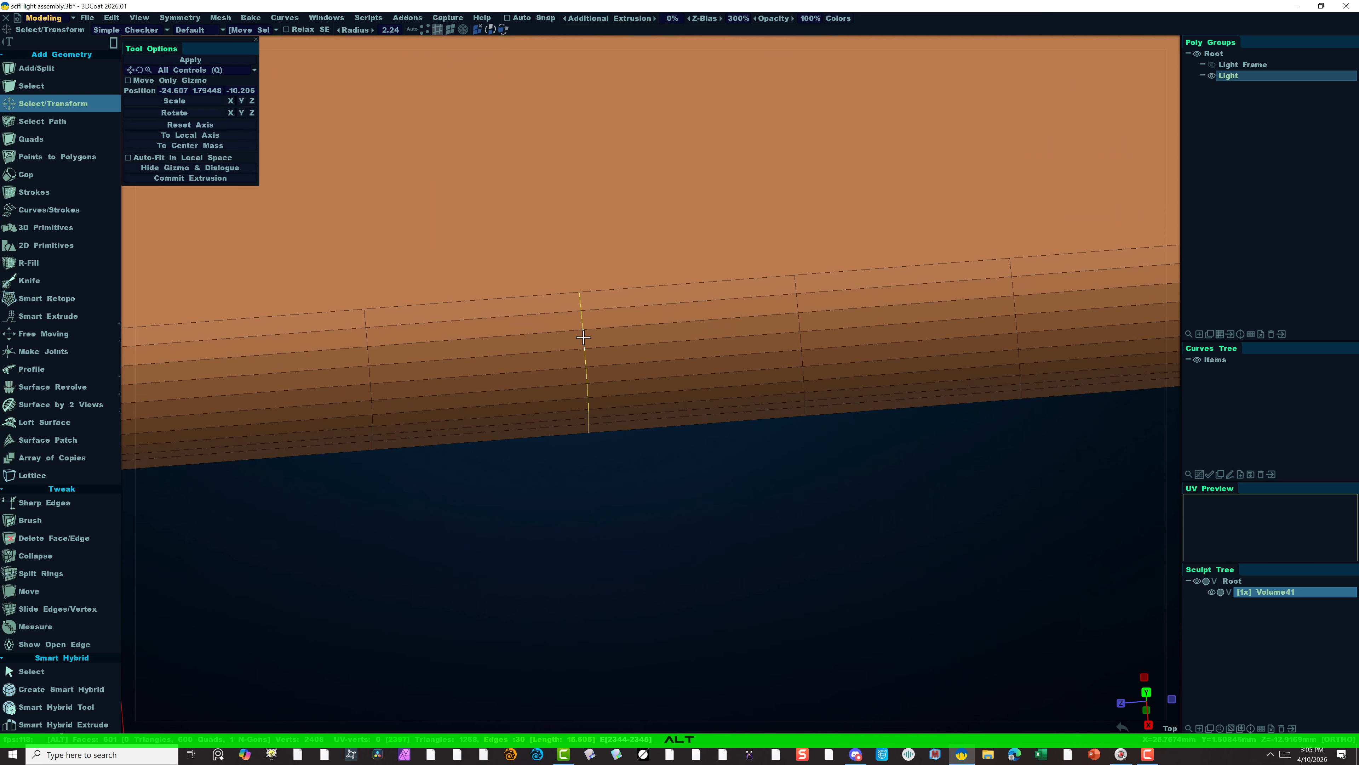
click(802, 320)
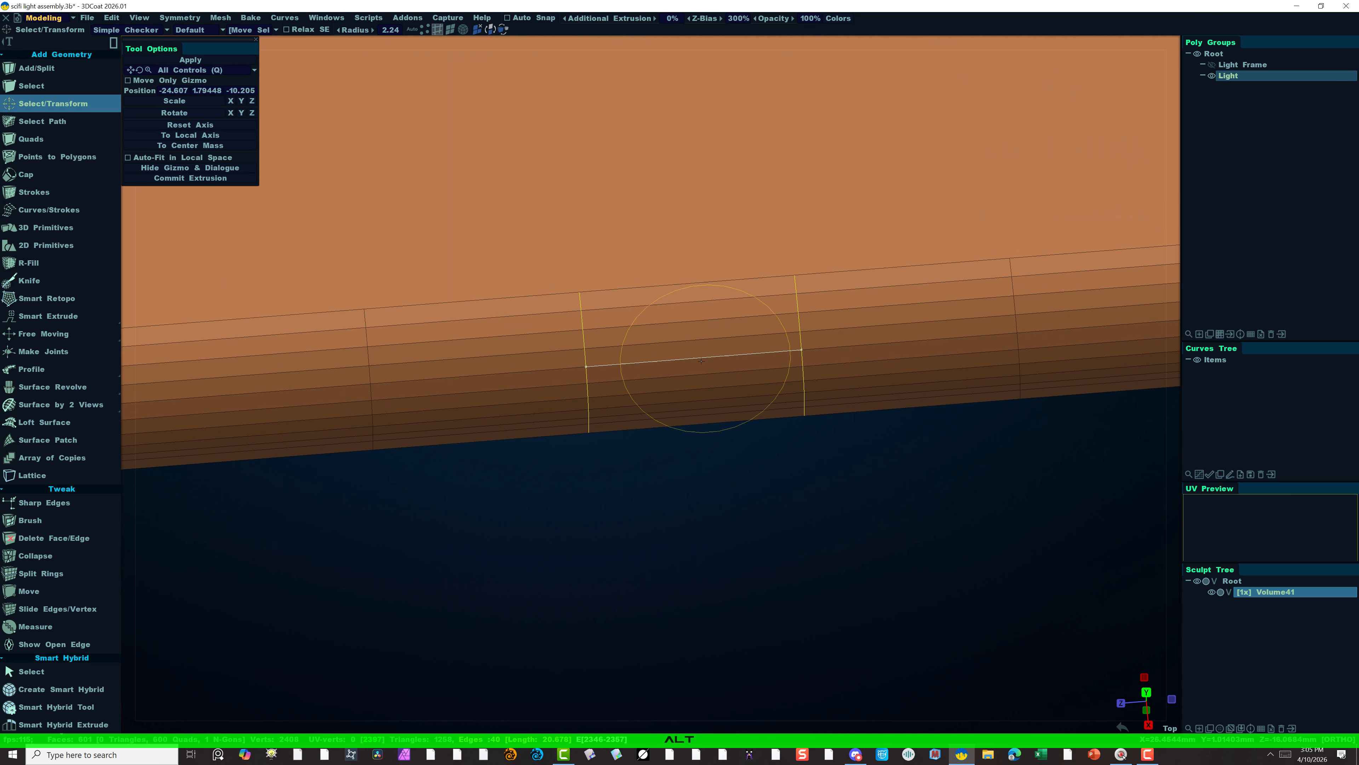
scroll(707, 494, down, 4)
scroll(521, 456, down, 5)
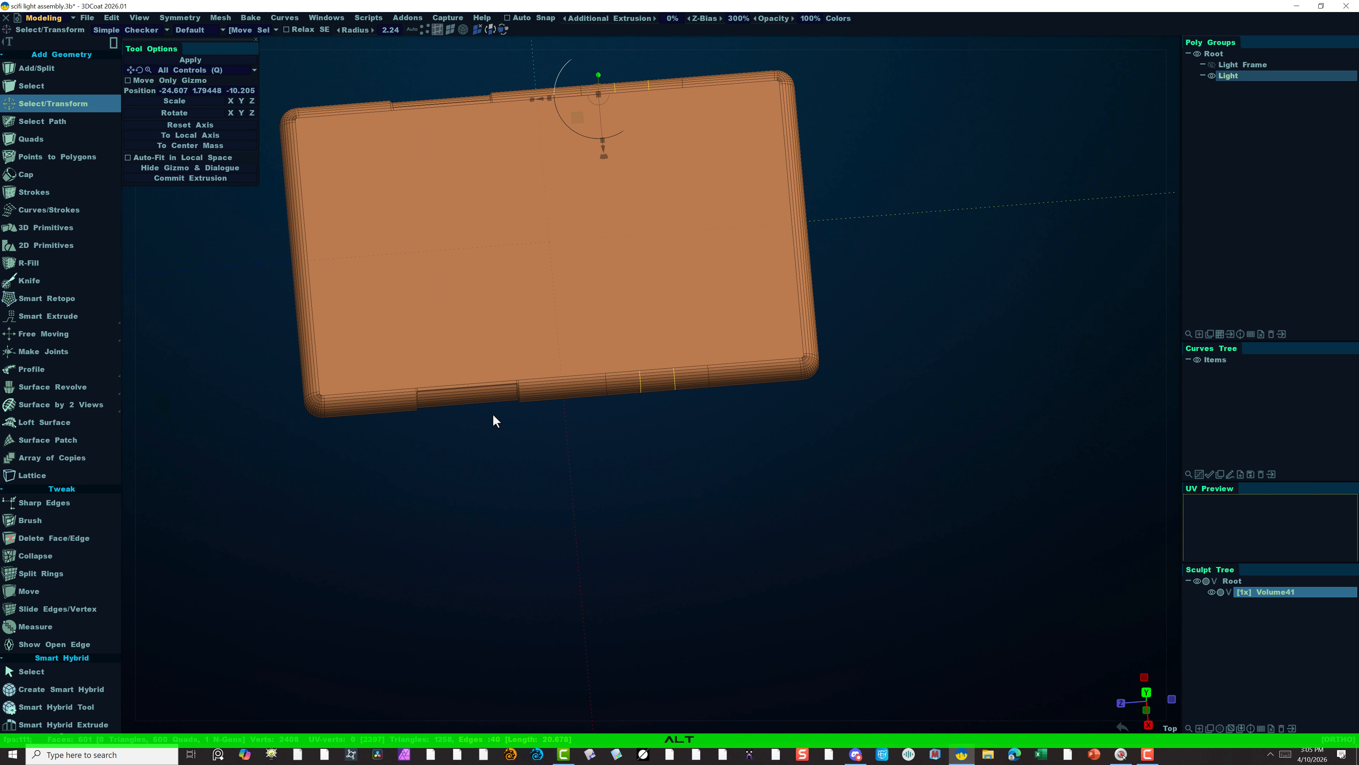
Show Light Frame, center the gizmo on the selected loops' center mass, and spread them along Z toward the second band's ends in top view.
click(1212, 65)
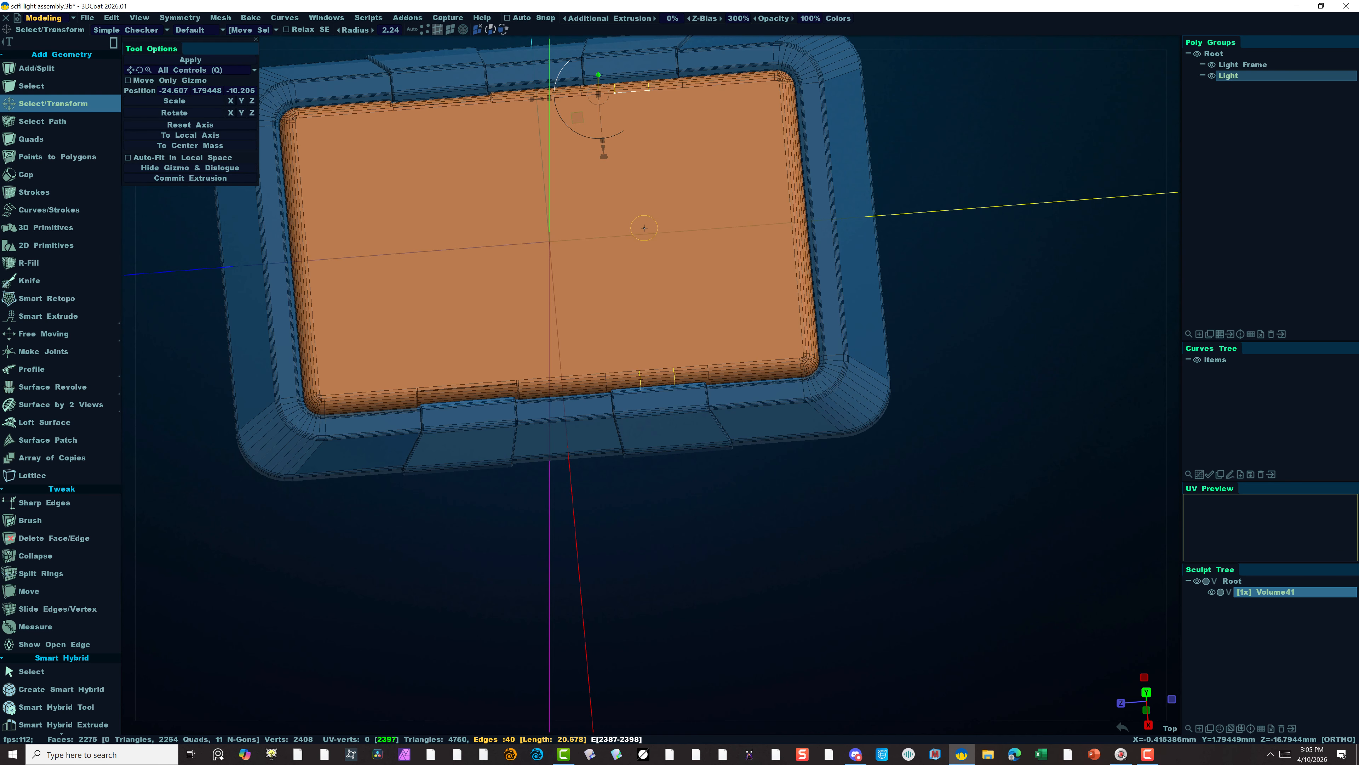
click(213, 146)
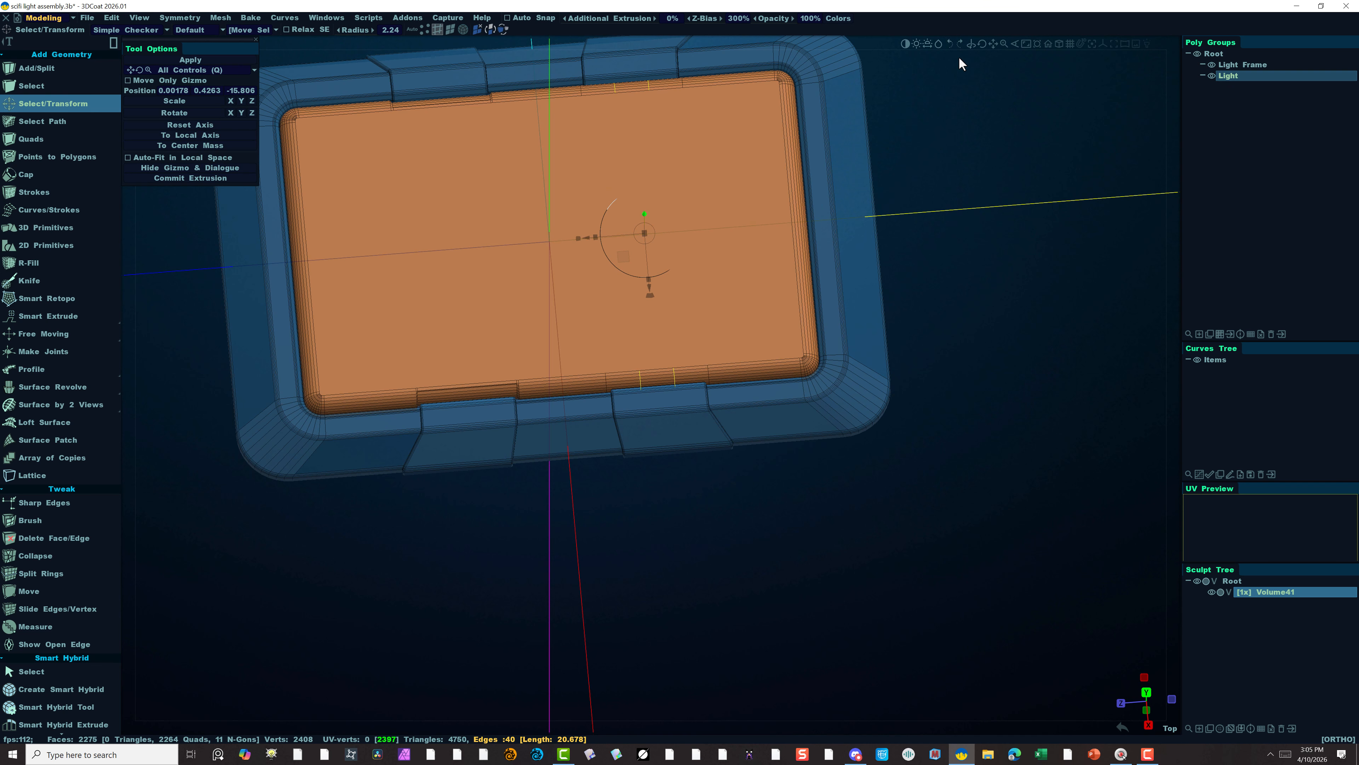
click(1167, 39)
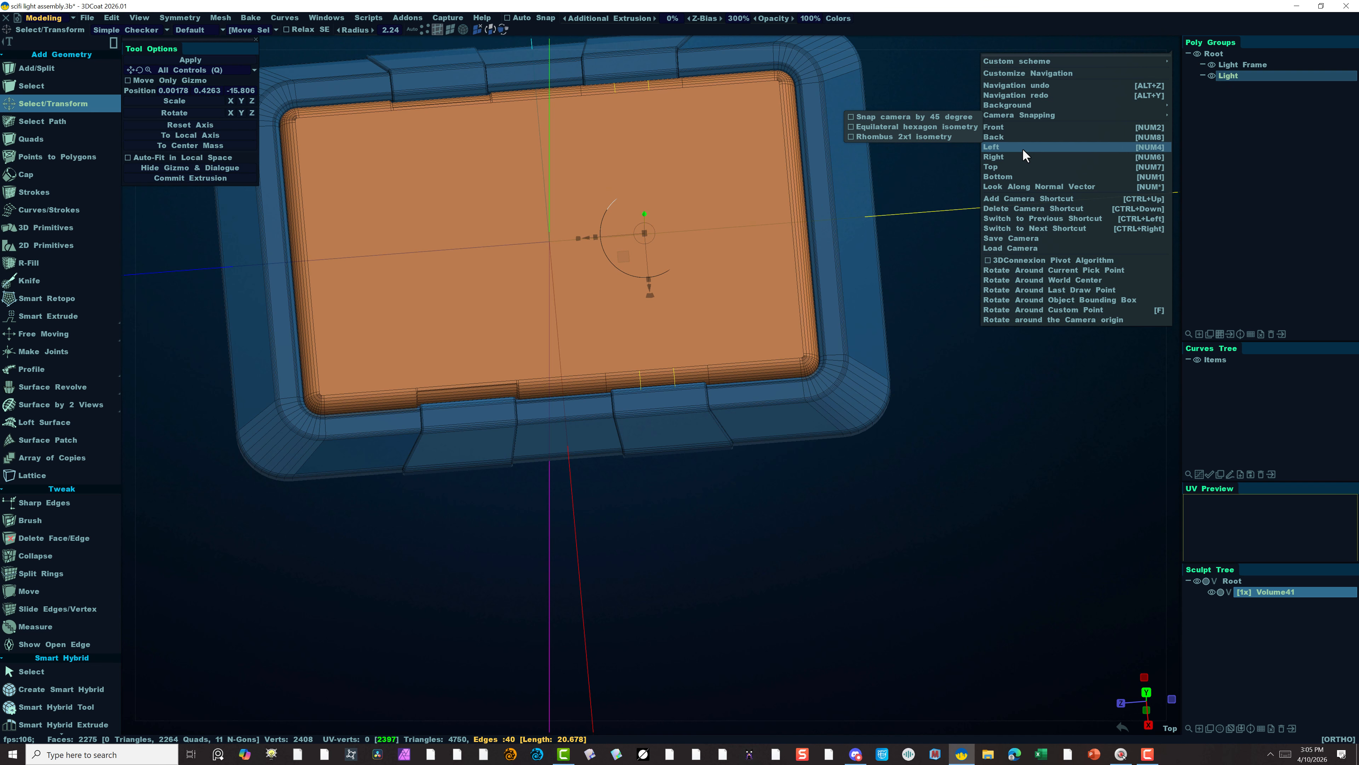
click(1016, 166)
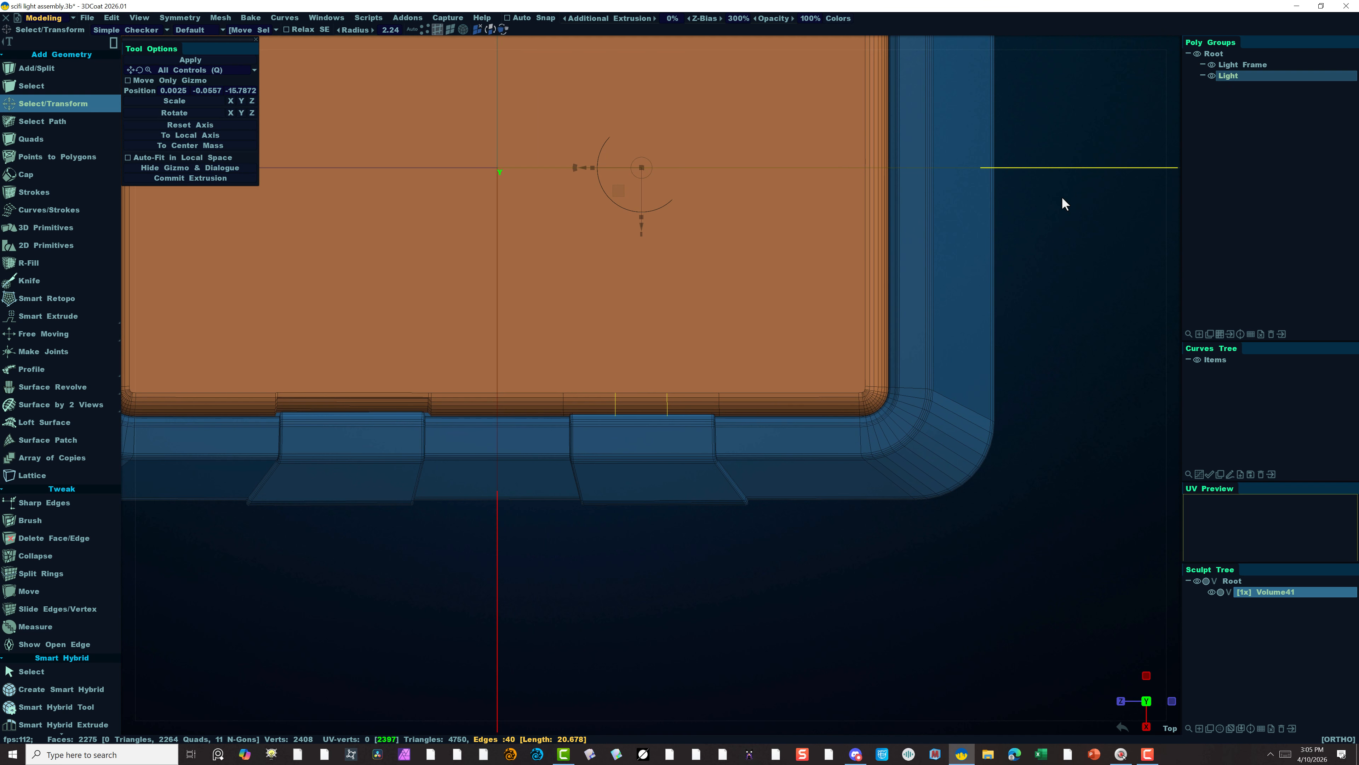
middle_drag(1062, 197, 1044, 371)
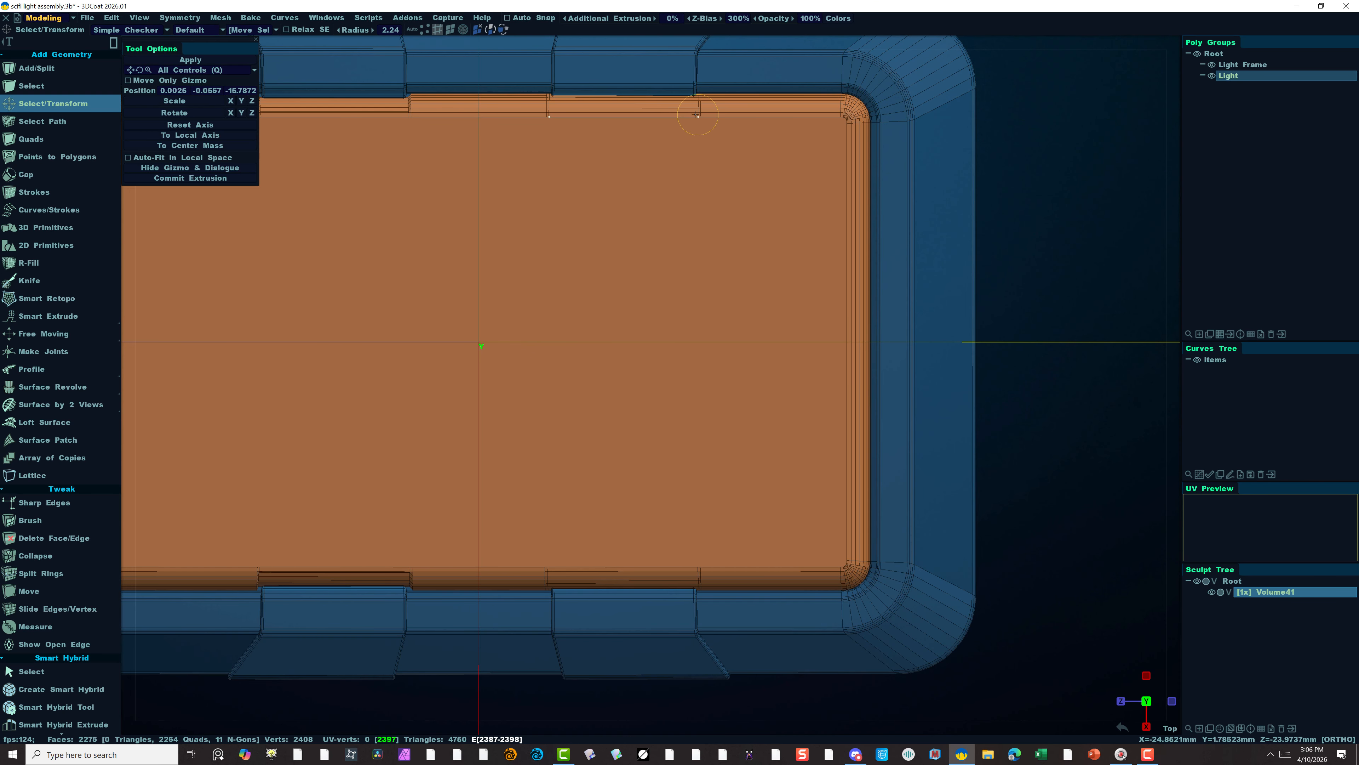
Hide Light Frame and restart Select/Transform on Light for selecting faces.
click(1211, 65)
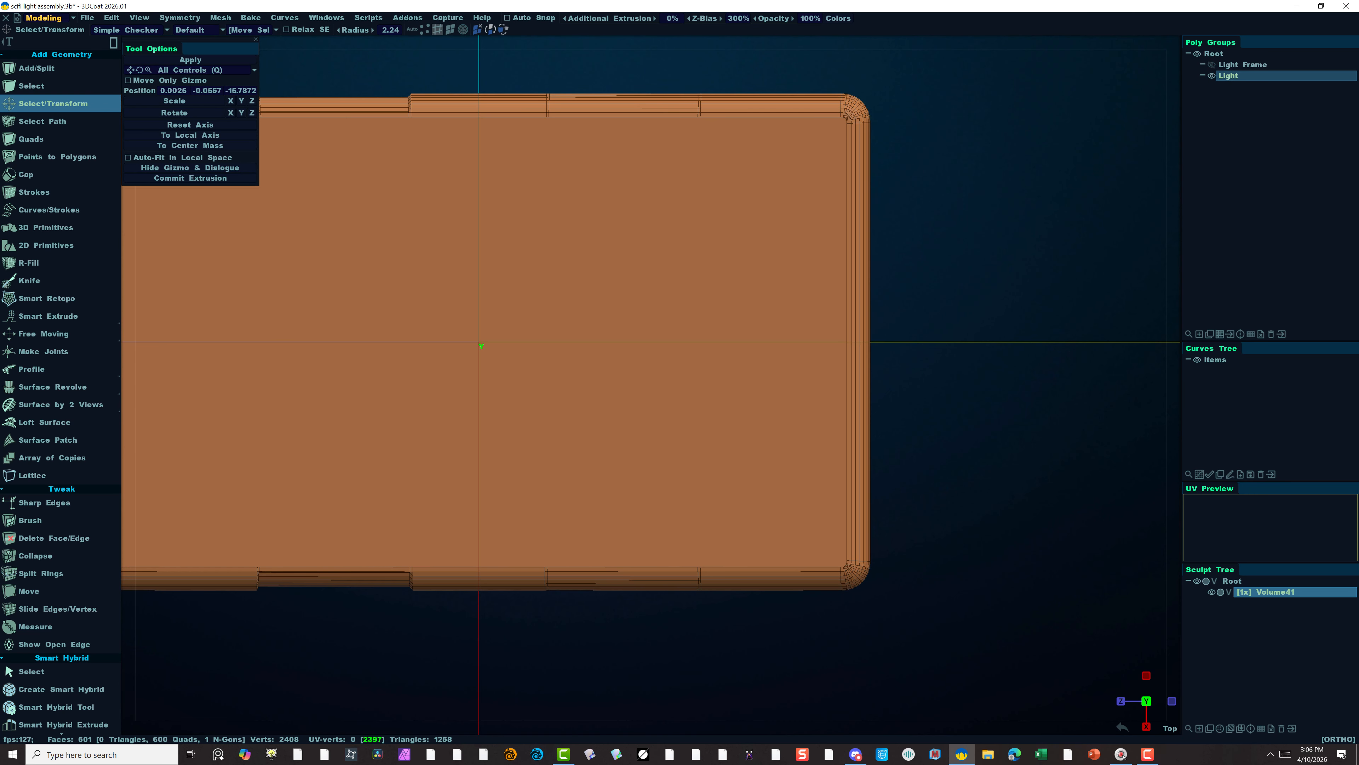
click(32, 86)
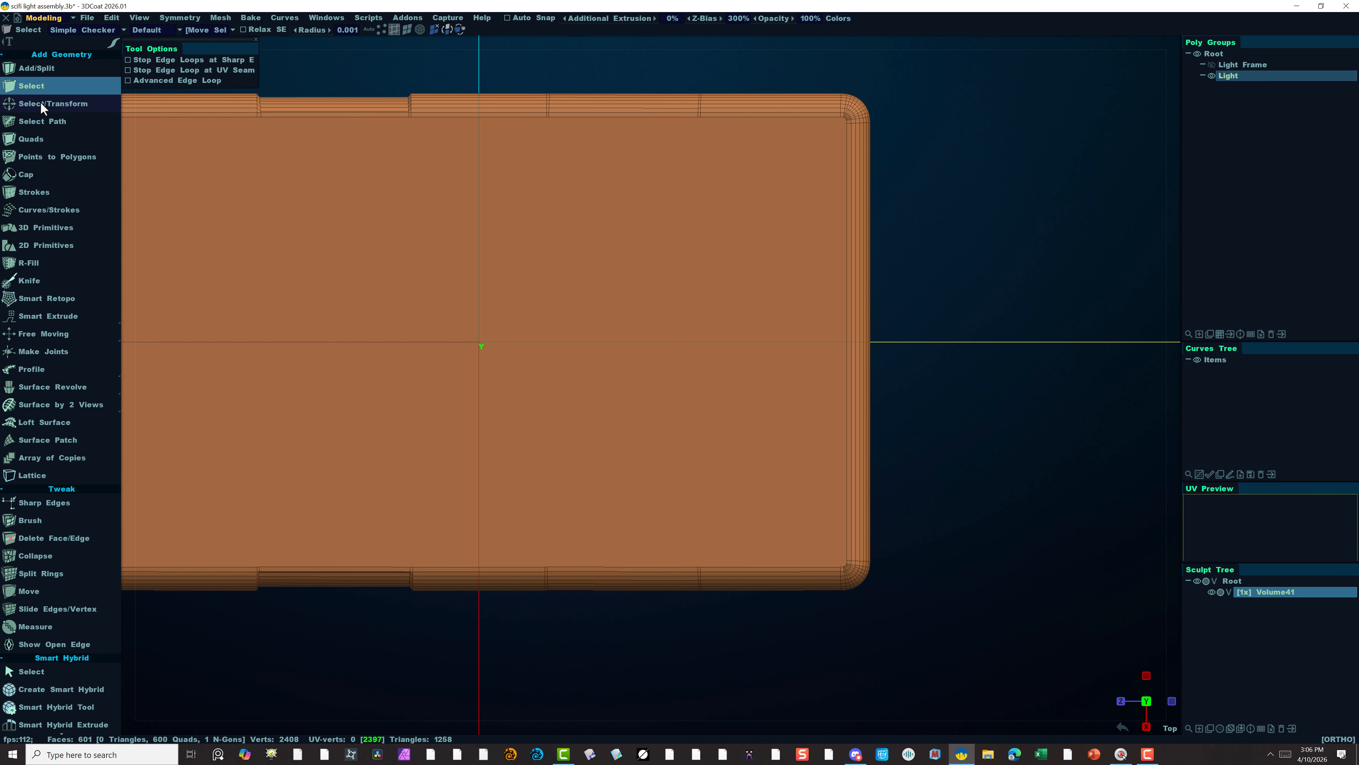
click(53, 103)
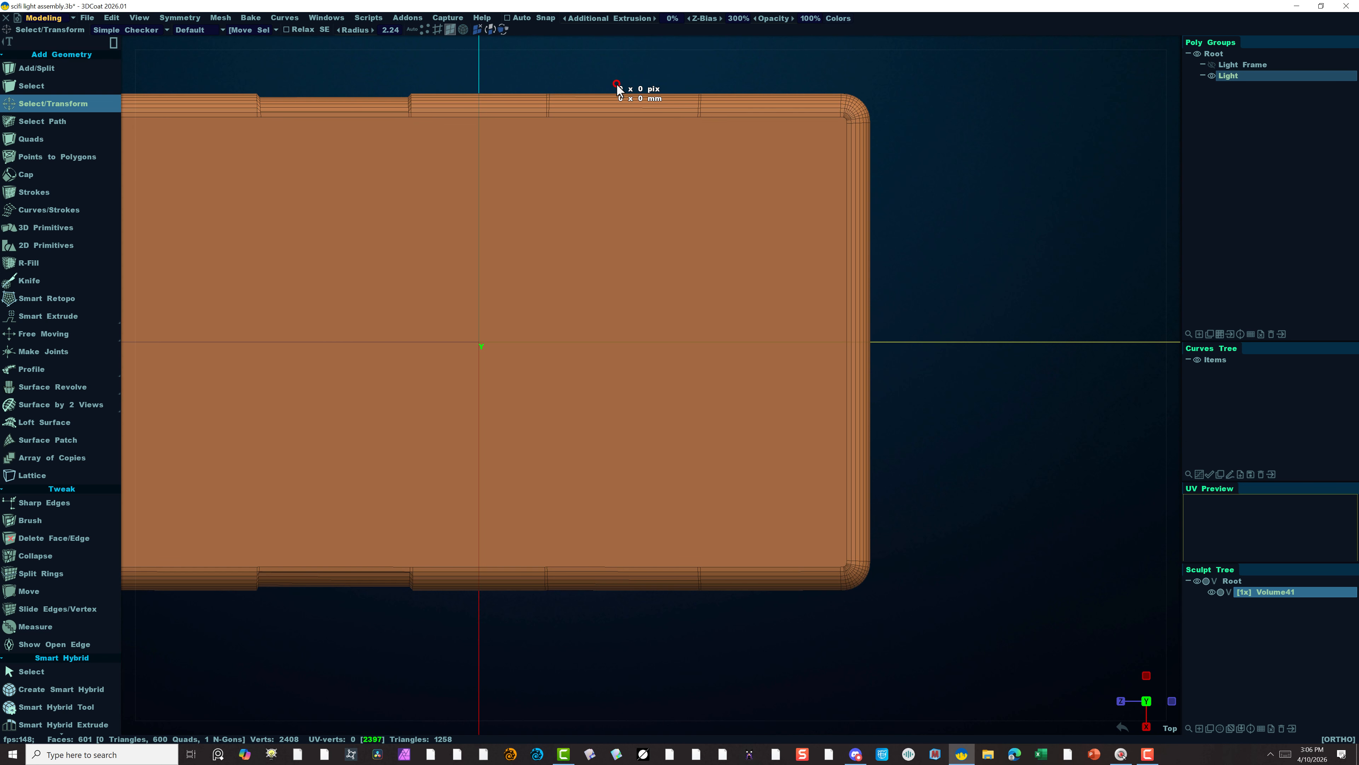
click(616, 104)
drag(592, 139, 580, 110)
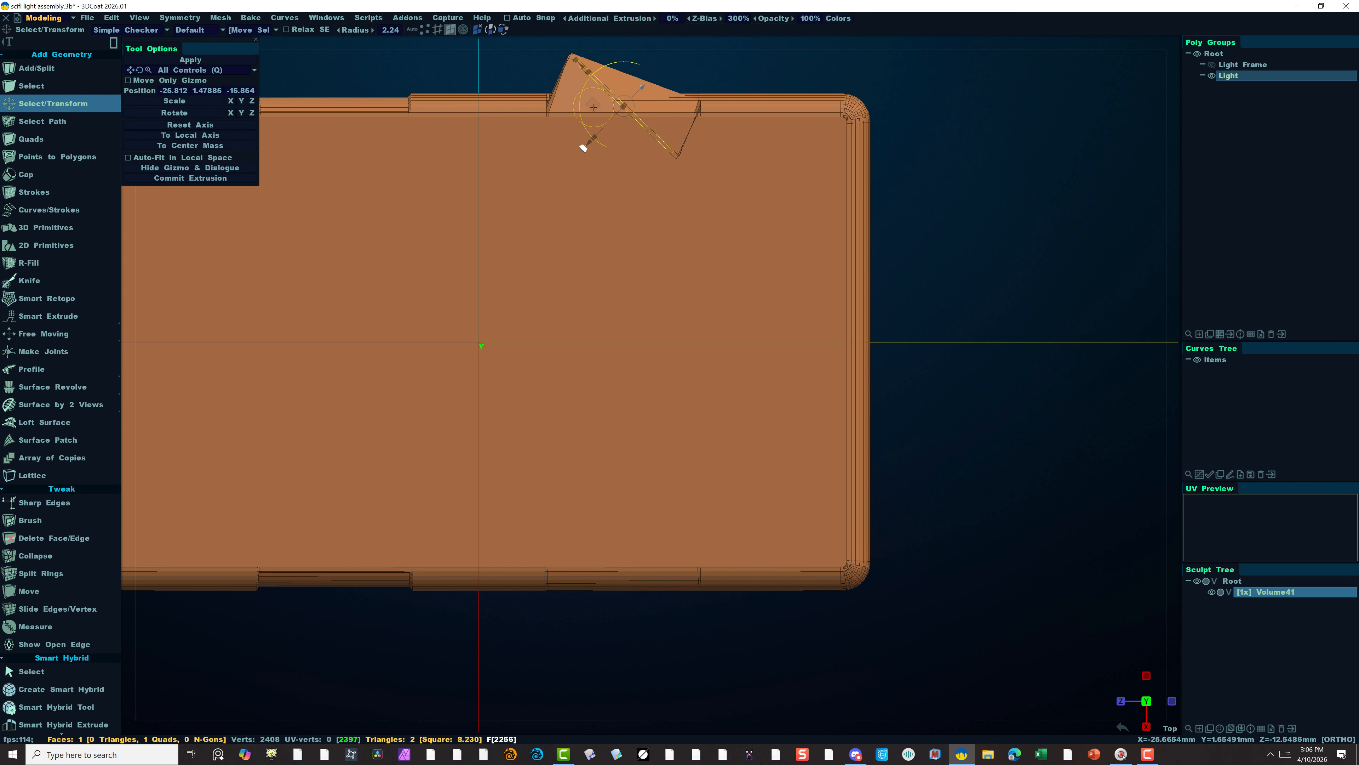
key(ctrl+z)
click(662, 142)
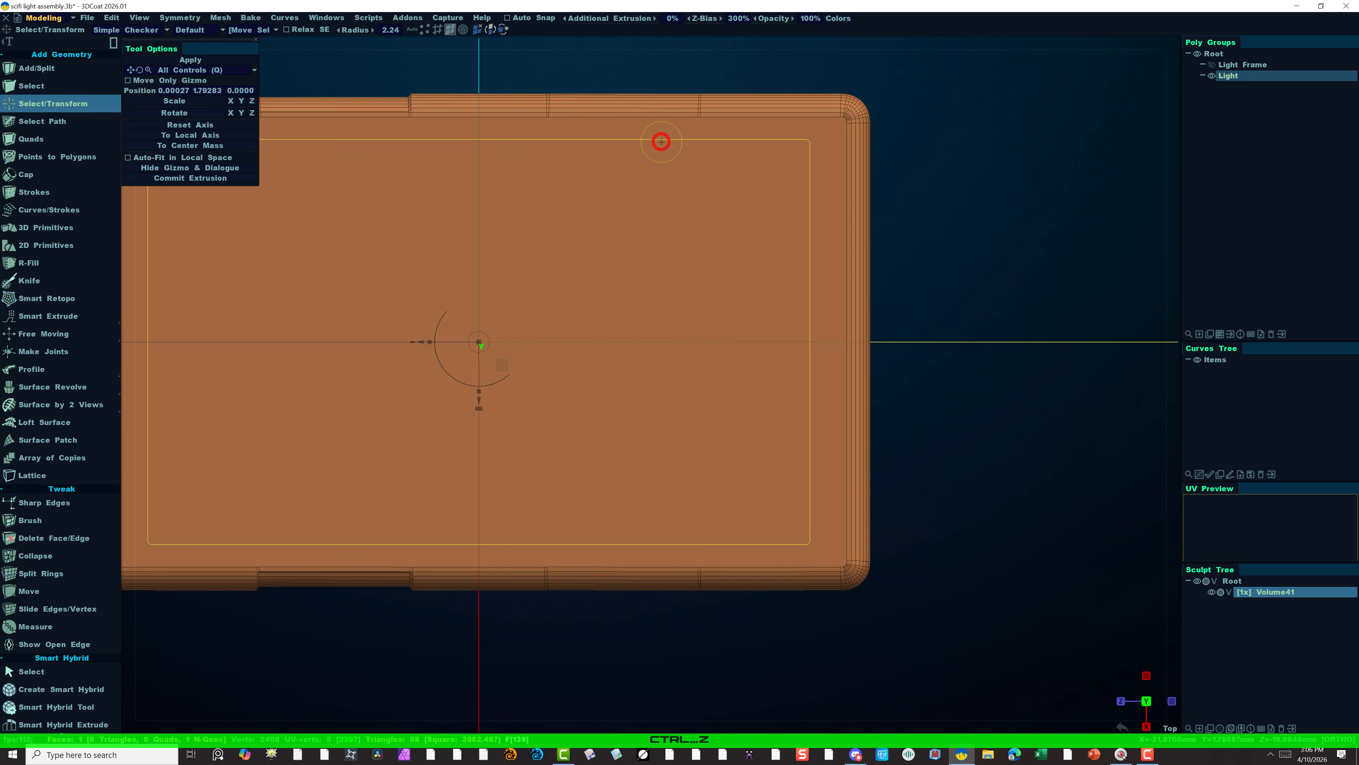
click(691, 62)
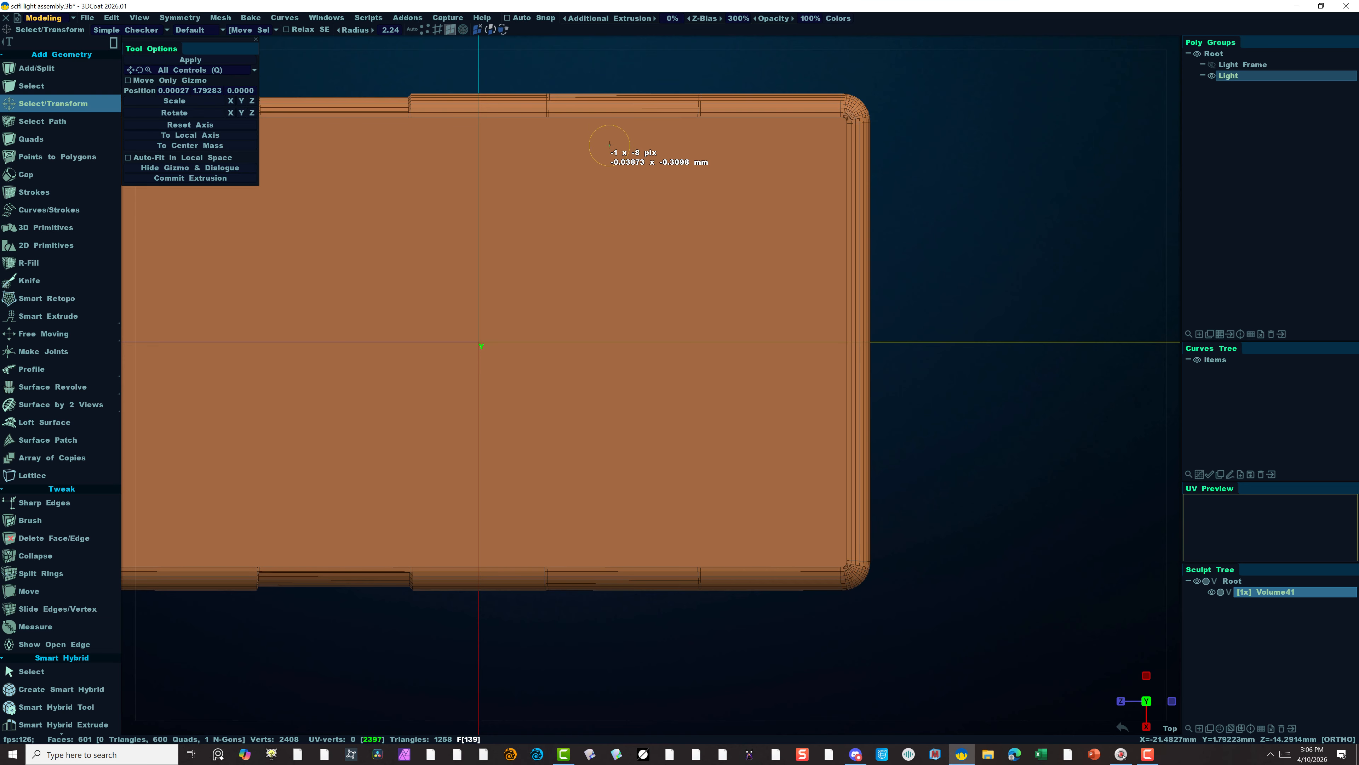
Brush-select the second band section's faces on both long sides of Light, deselecting the large top face and the innermost rows.
click(113, 44)
click(143, 46)
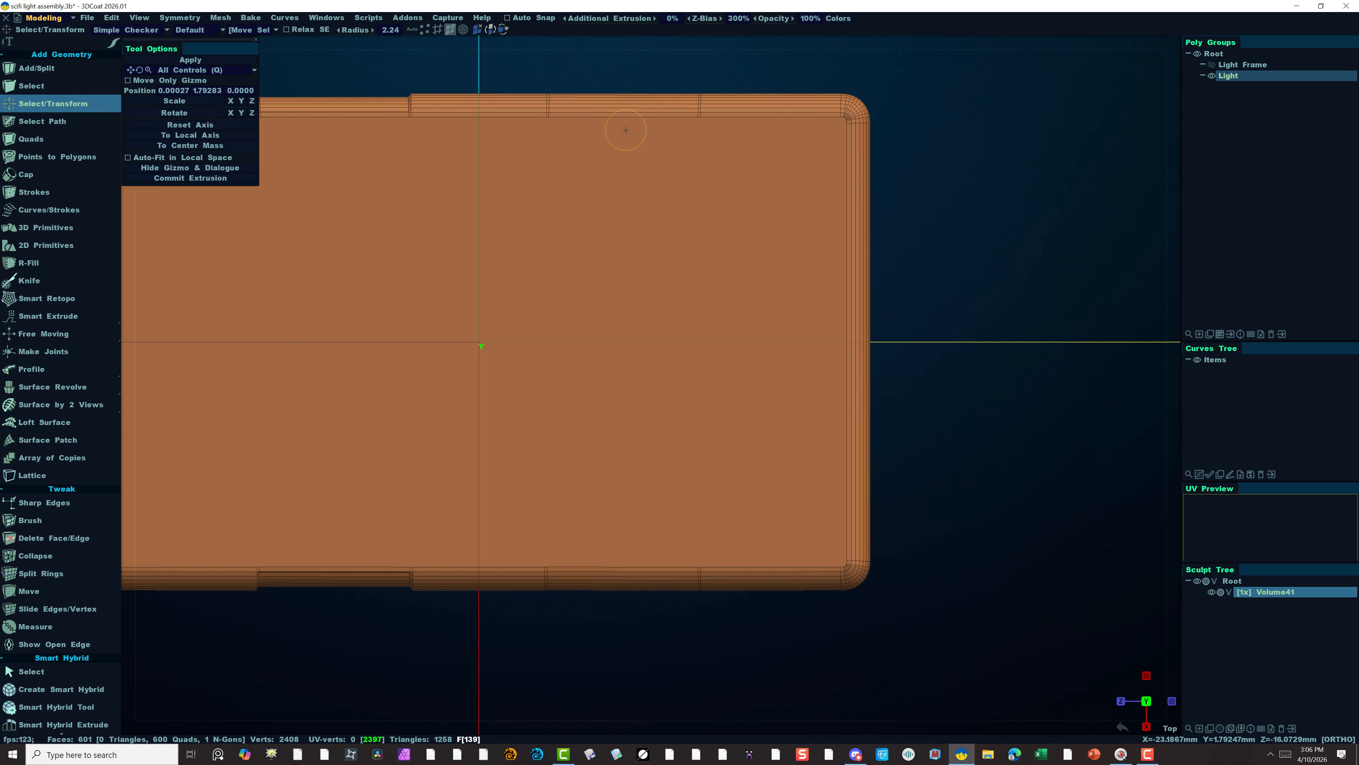
drag(626, 130, 625, 90)
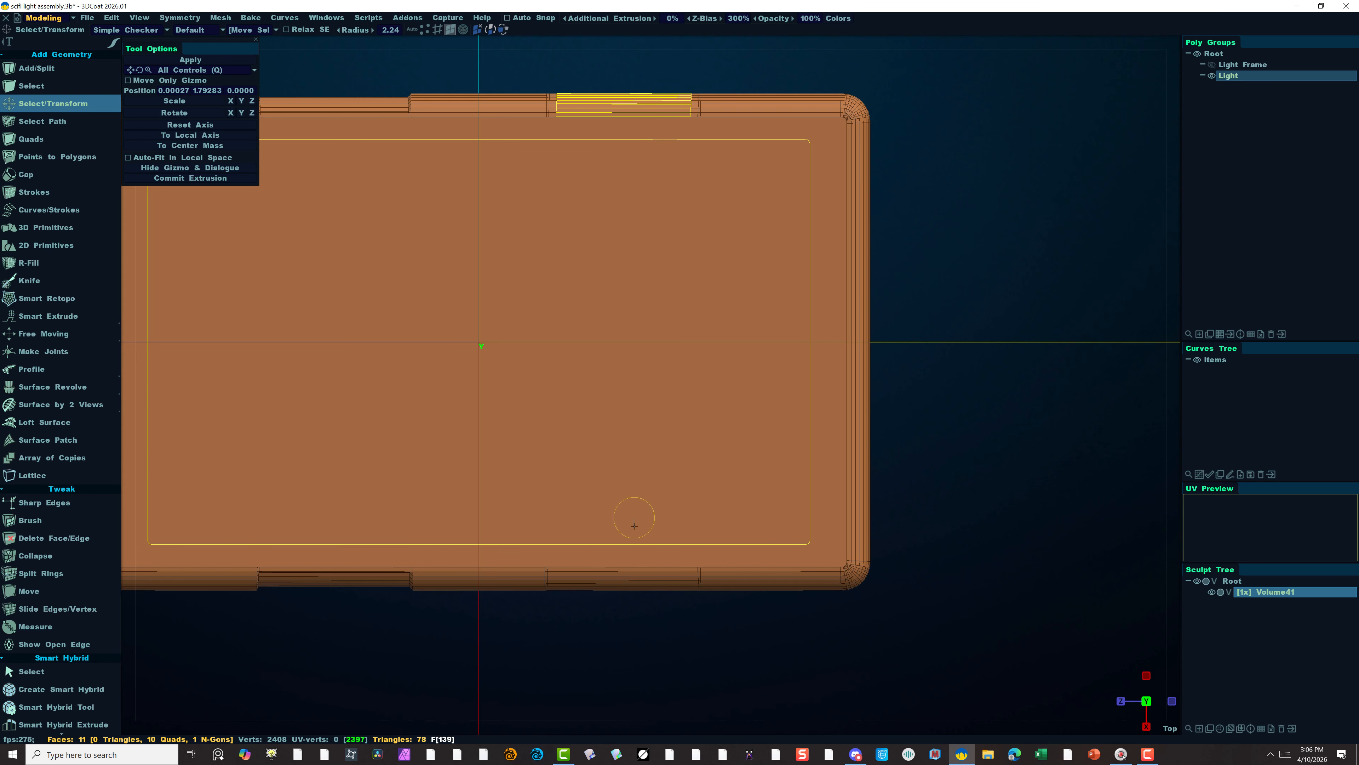
drag(634, 524, 625, 592)
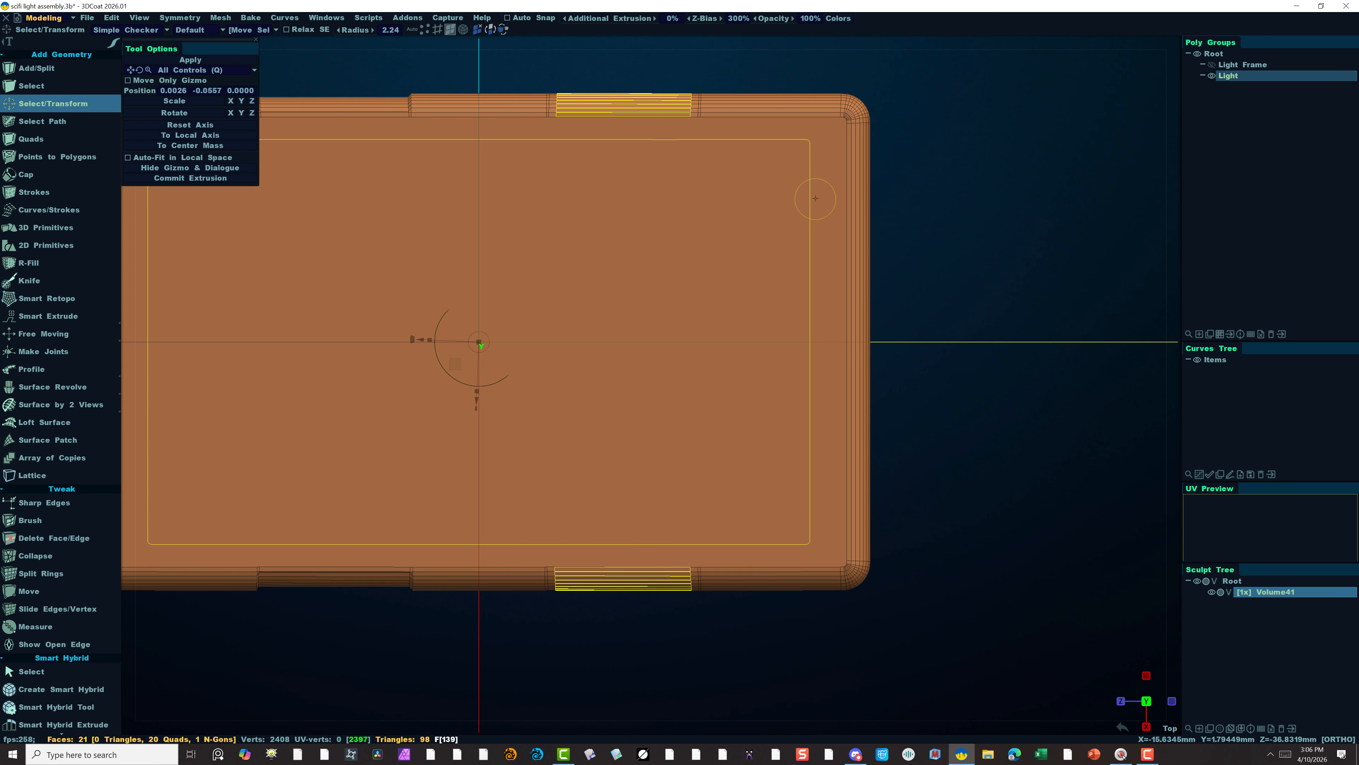
ctrl+click(474, 169)
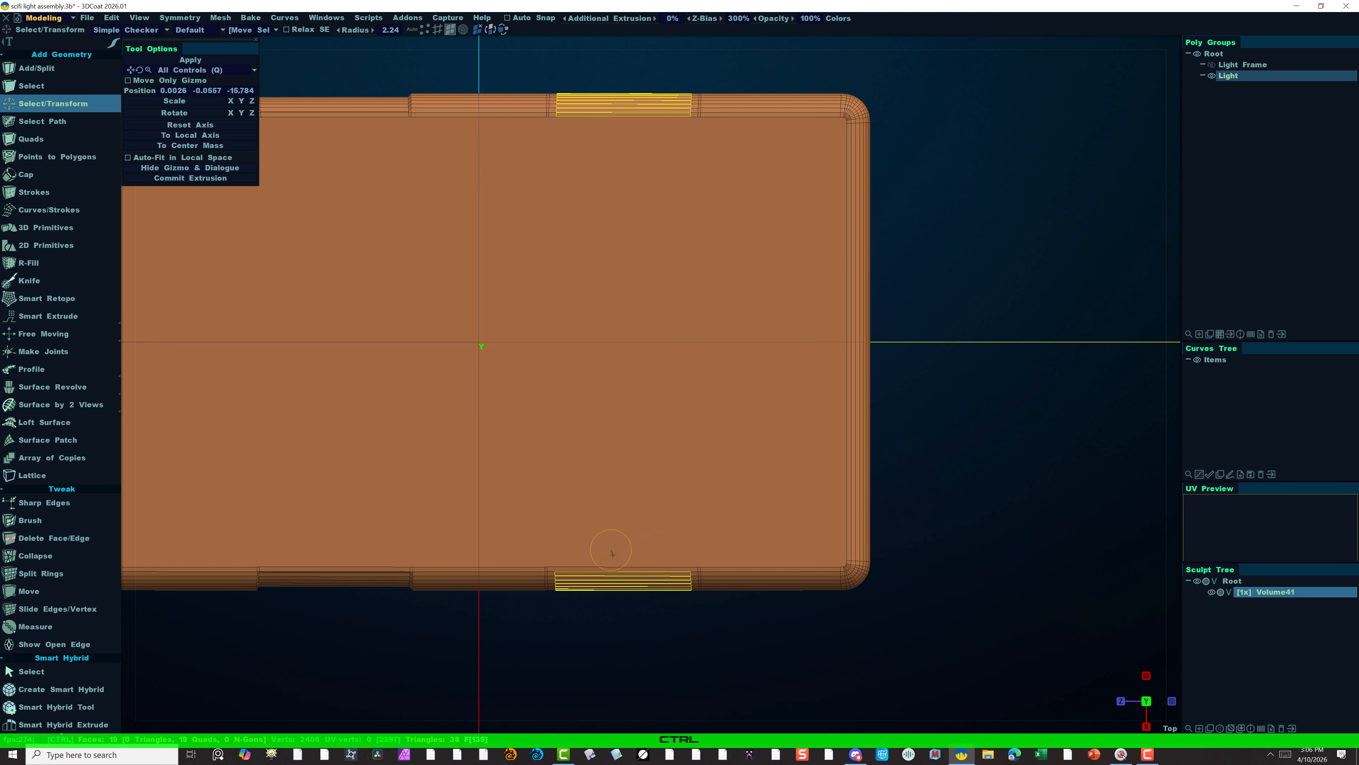
ctrl+drag(613, 557, 613, 551)
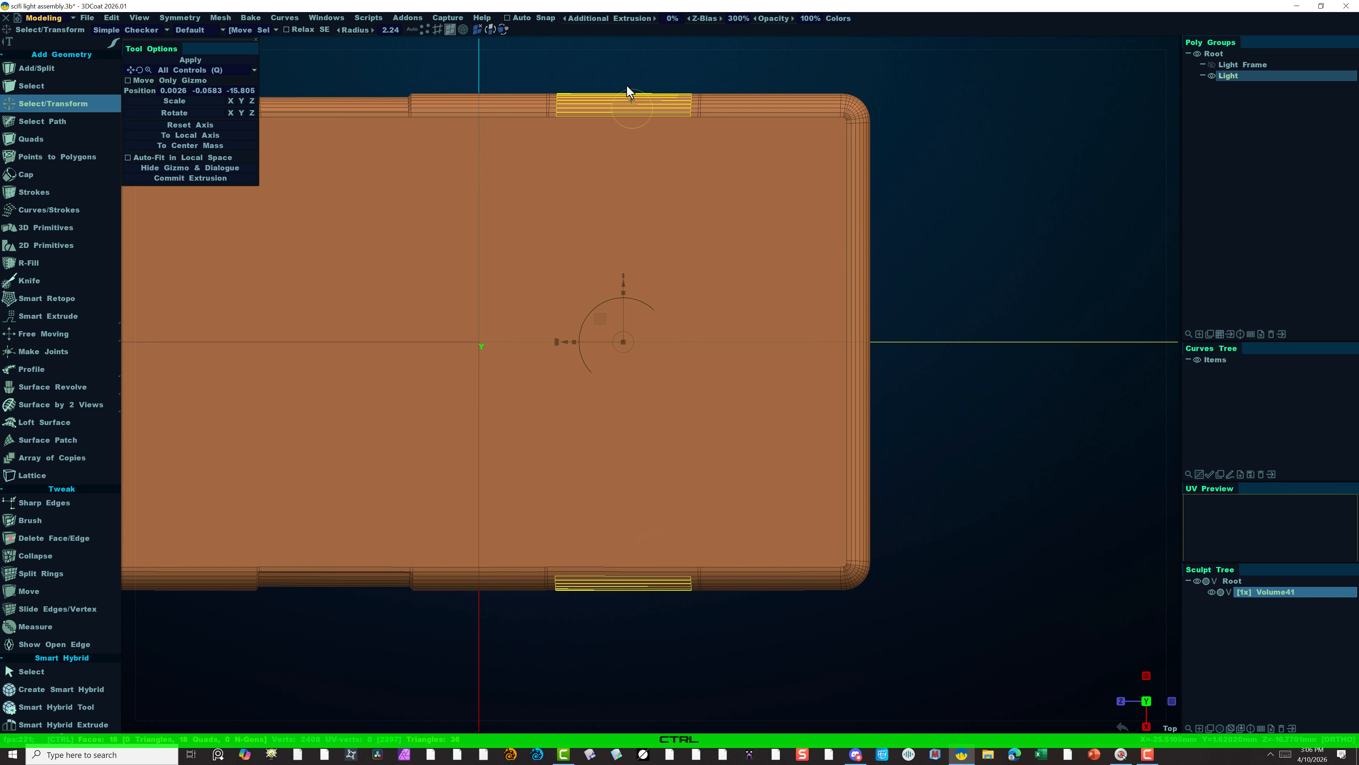
ctrl+click(619, 130)
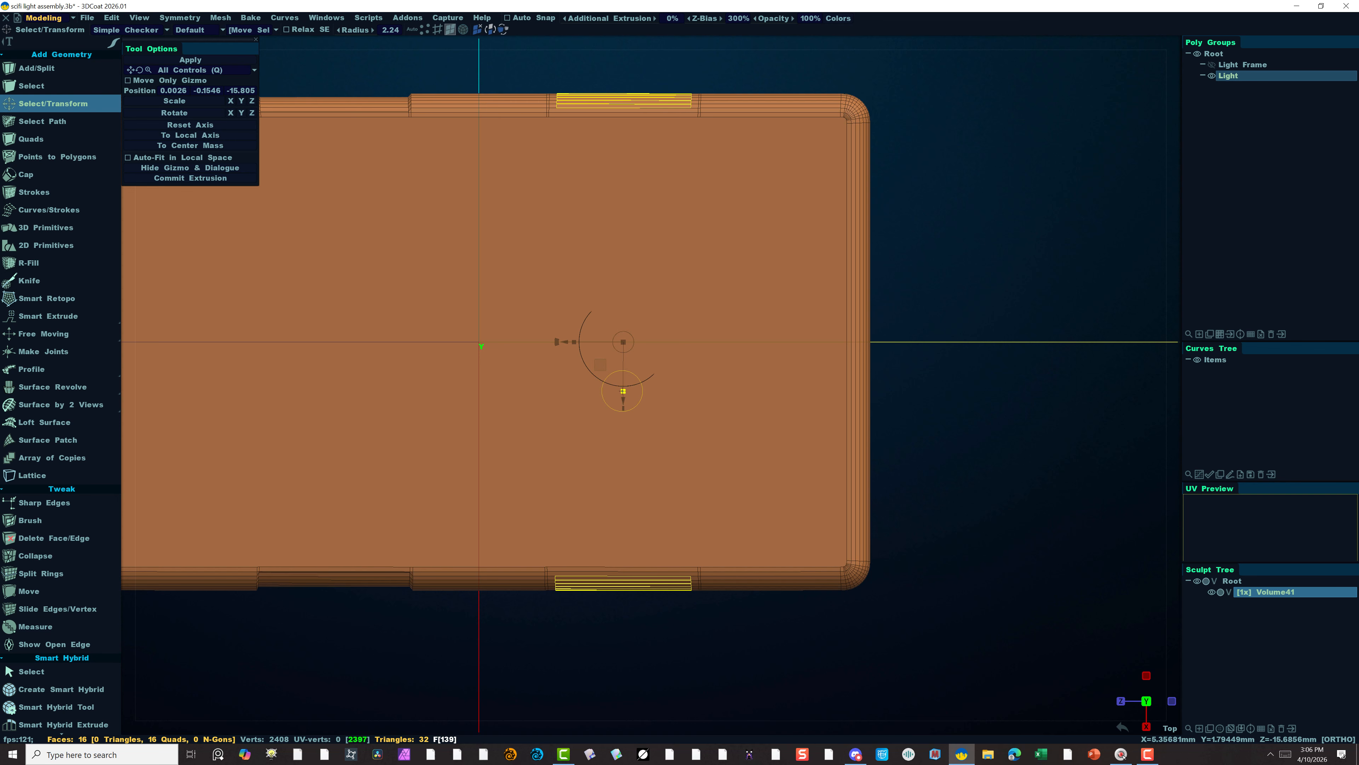
Scale the selected faces inward along X to recess the second band section on both sides, and clear the selection.
drag(622, 391, 616, 390)
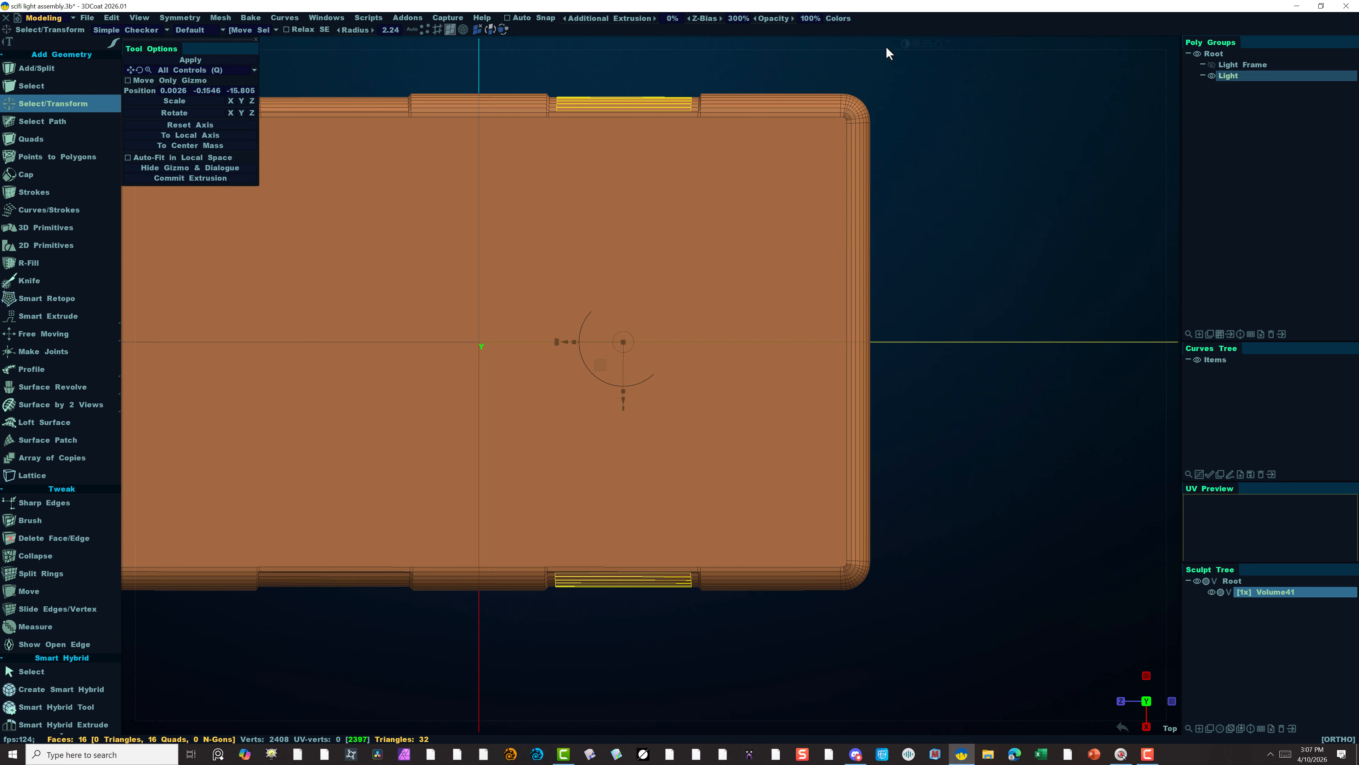
drag(820, 87, 803, 82)
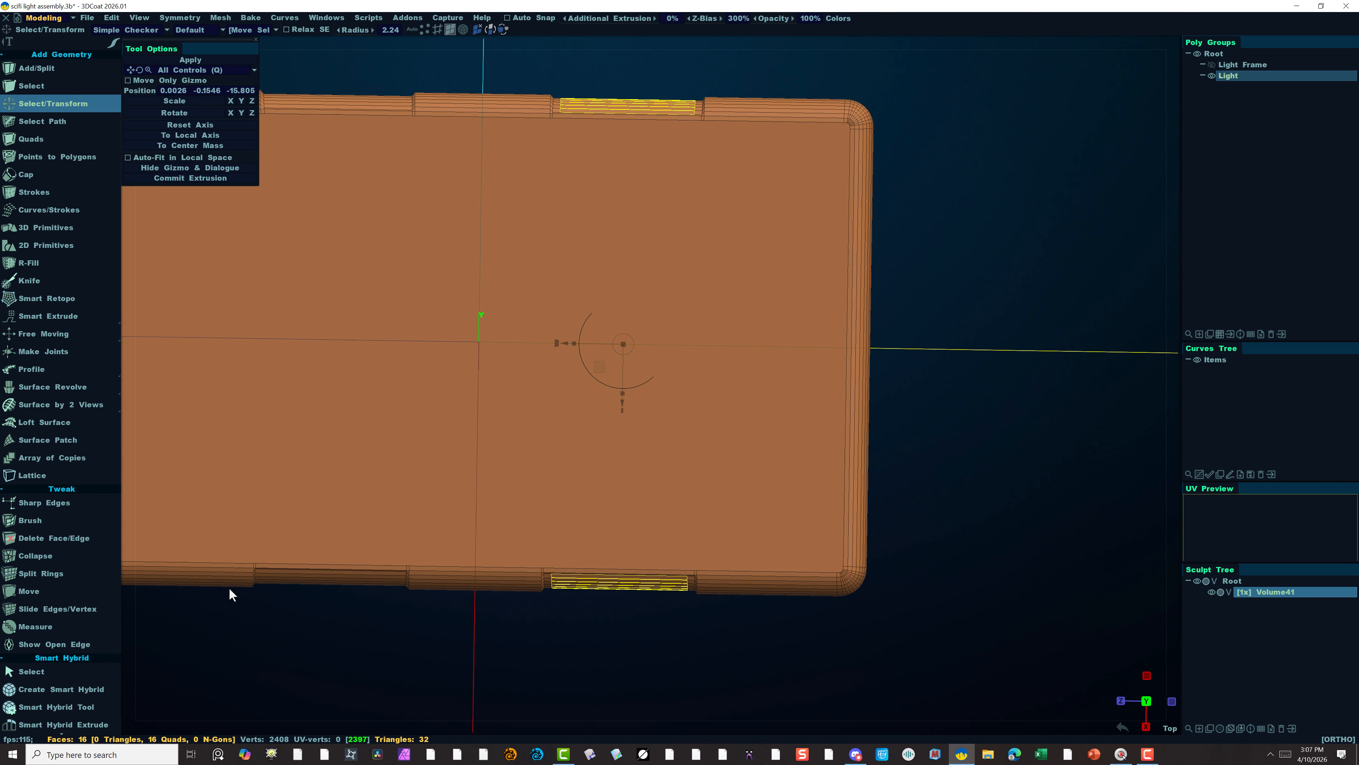
right_click(205, 646)
key(ctrl+a)
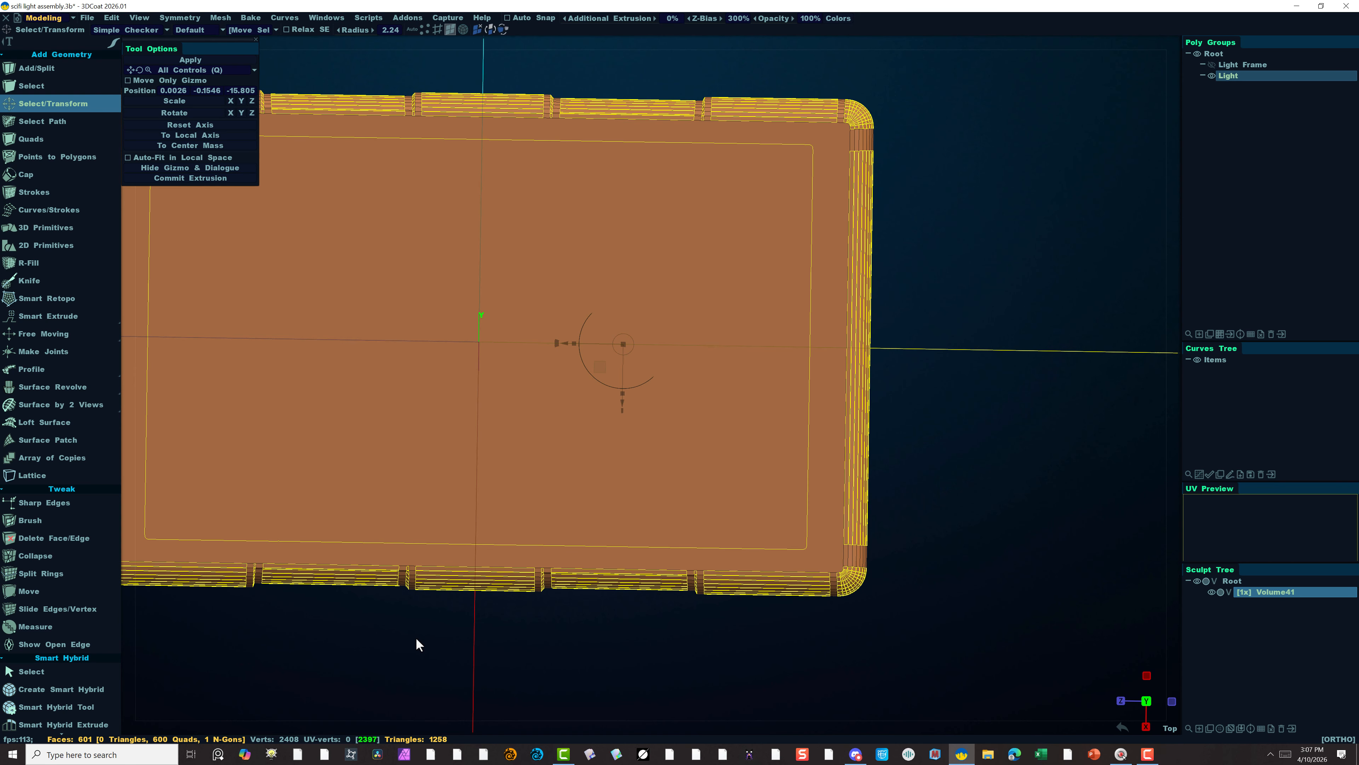
drag(1011, 421, 1000, 419)
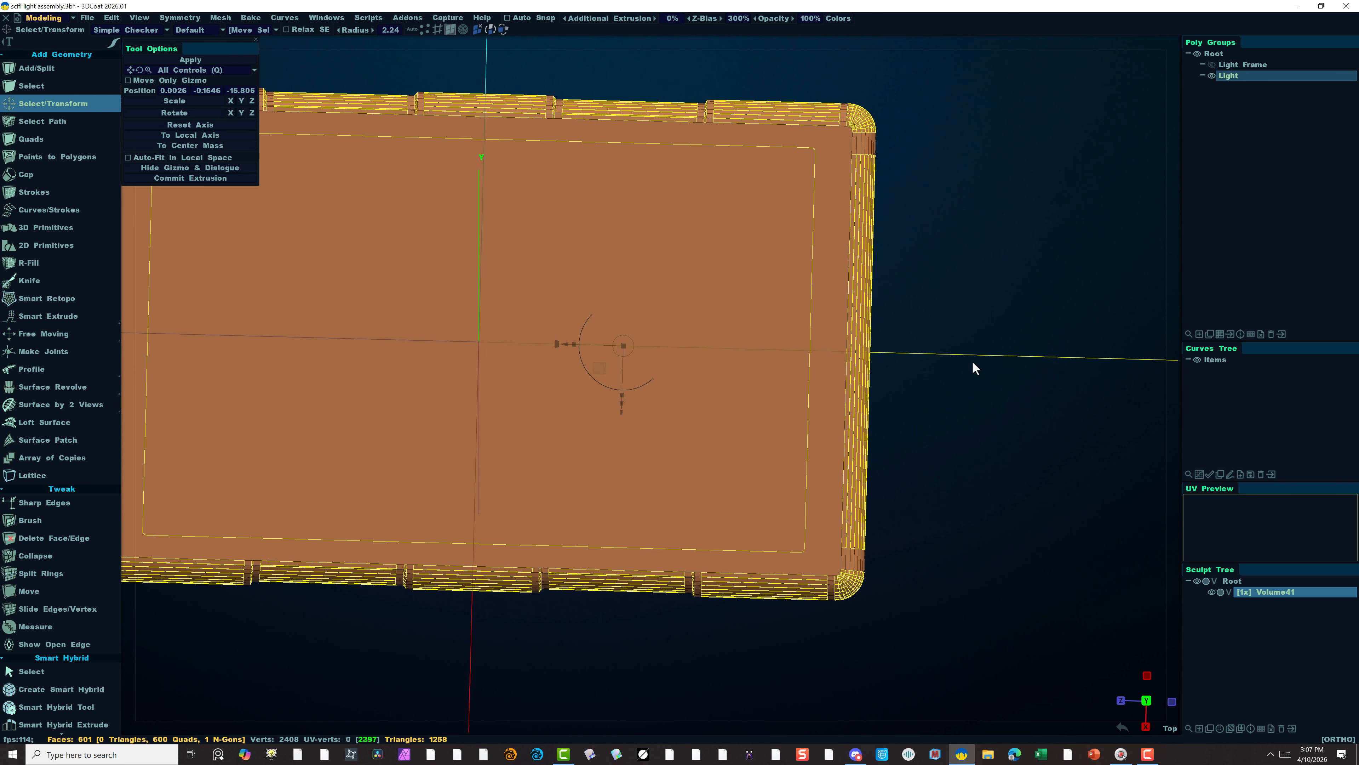
click(427, 29)
drag(445, 46, 440, 40)
click(460, 29)
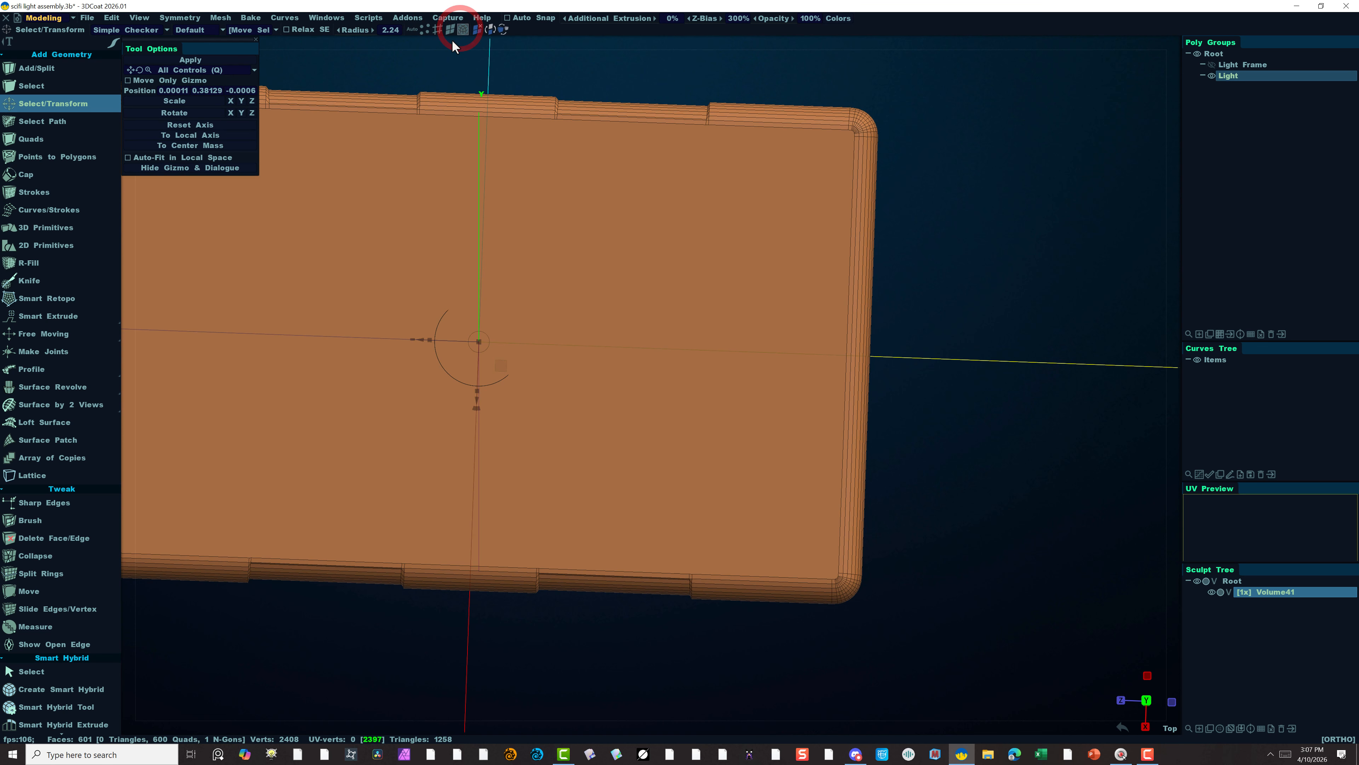
Select the four step edge loops at the ends of the two recessed band sections on Light's +X long side in edge mode.
alt+drag(993, 437, 1023, 360)
alt+right_drag(772, 499, 860, 519)
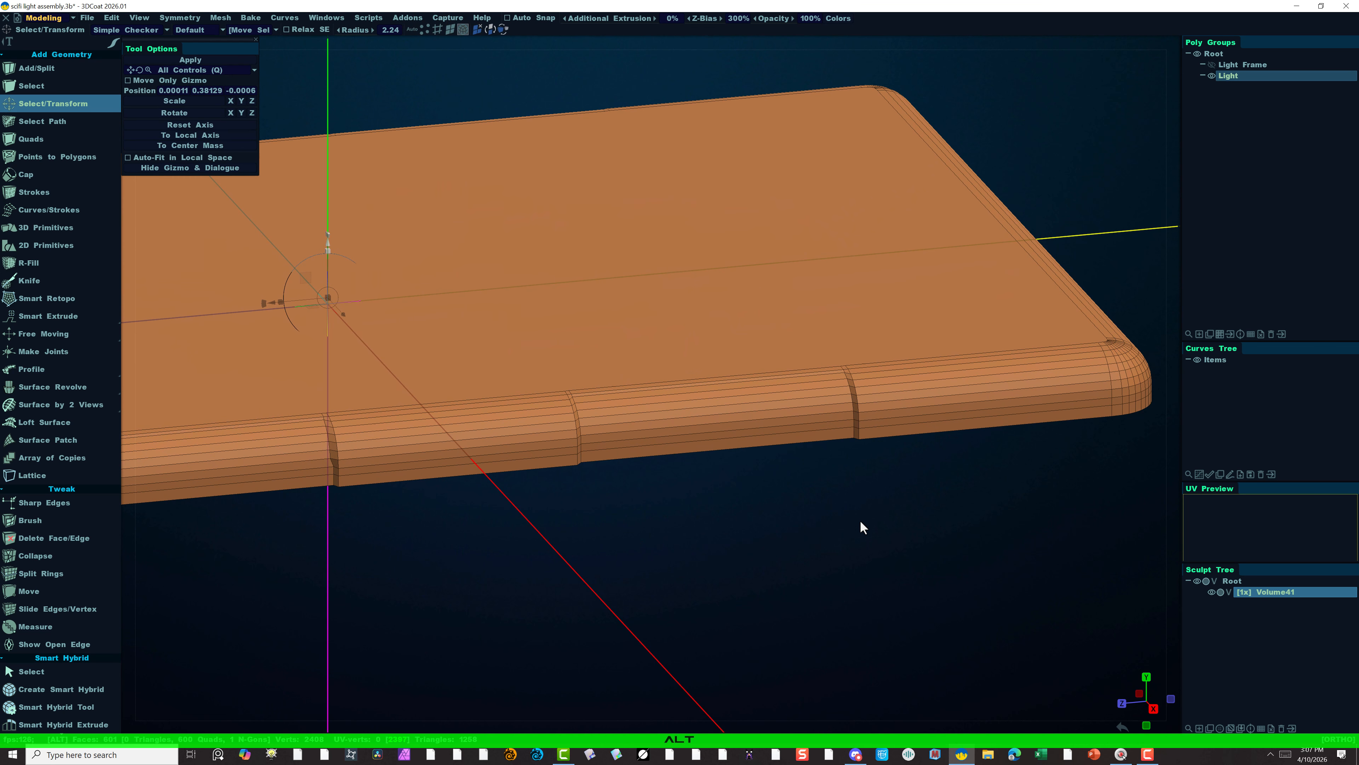
alt+drag(660, 542, 690, 554)
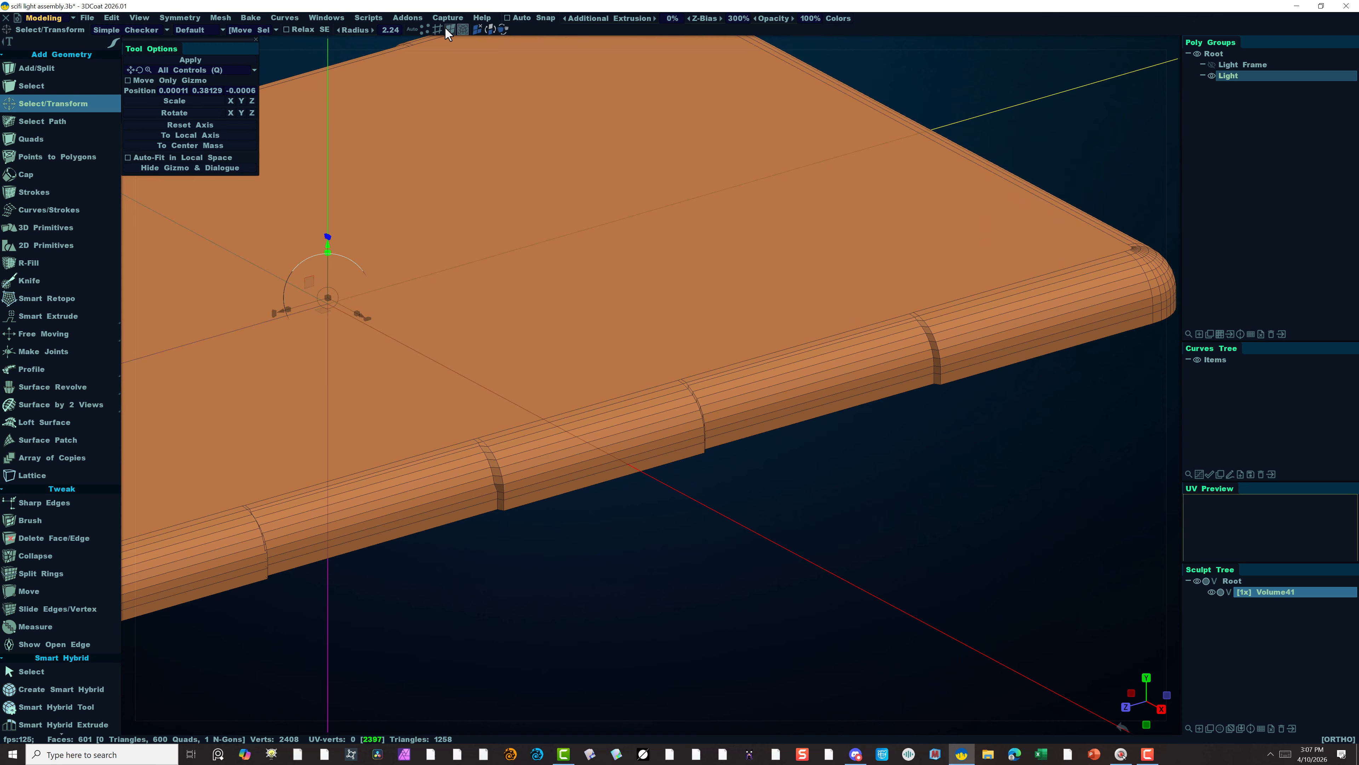
scroll(1016, 458, up, 3)
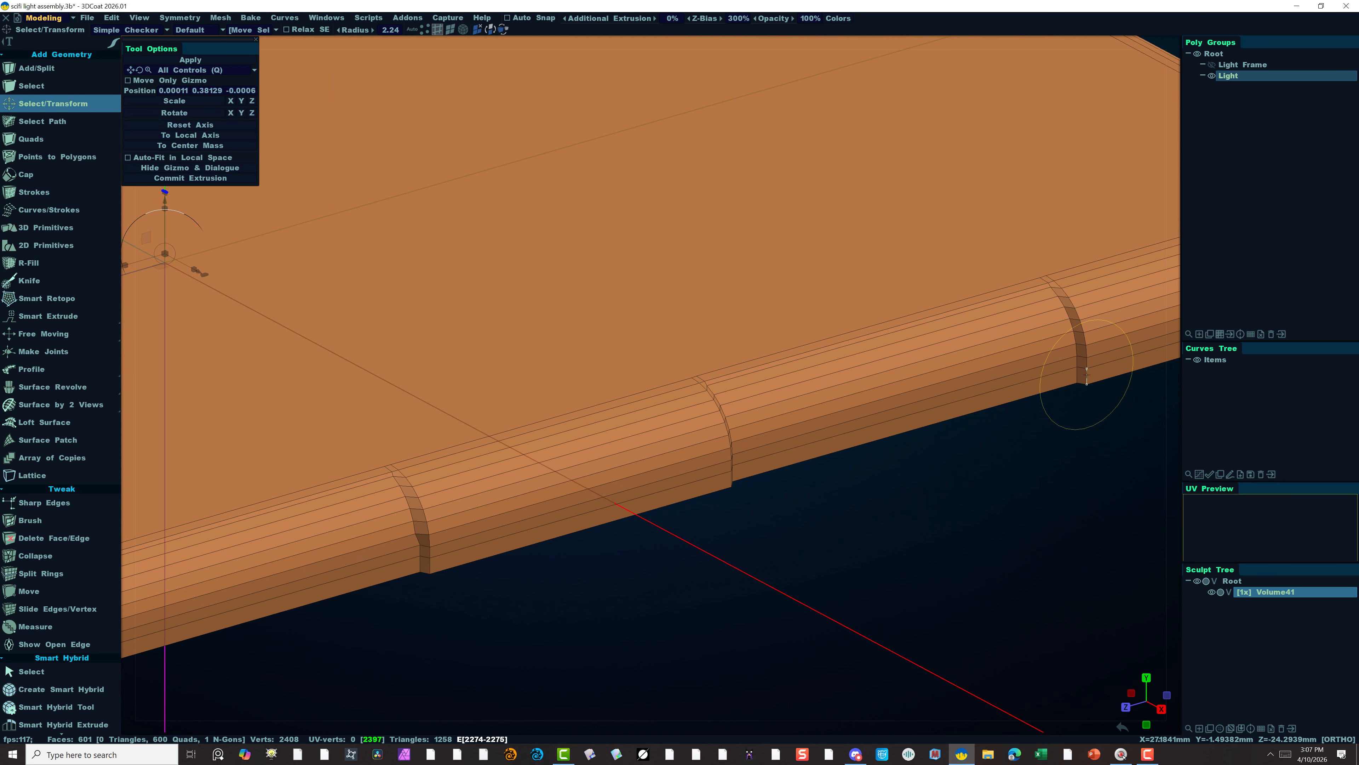
key(alt)
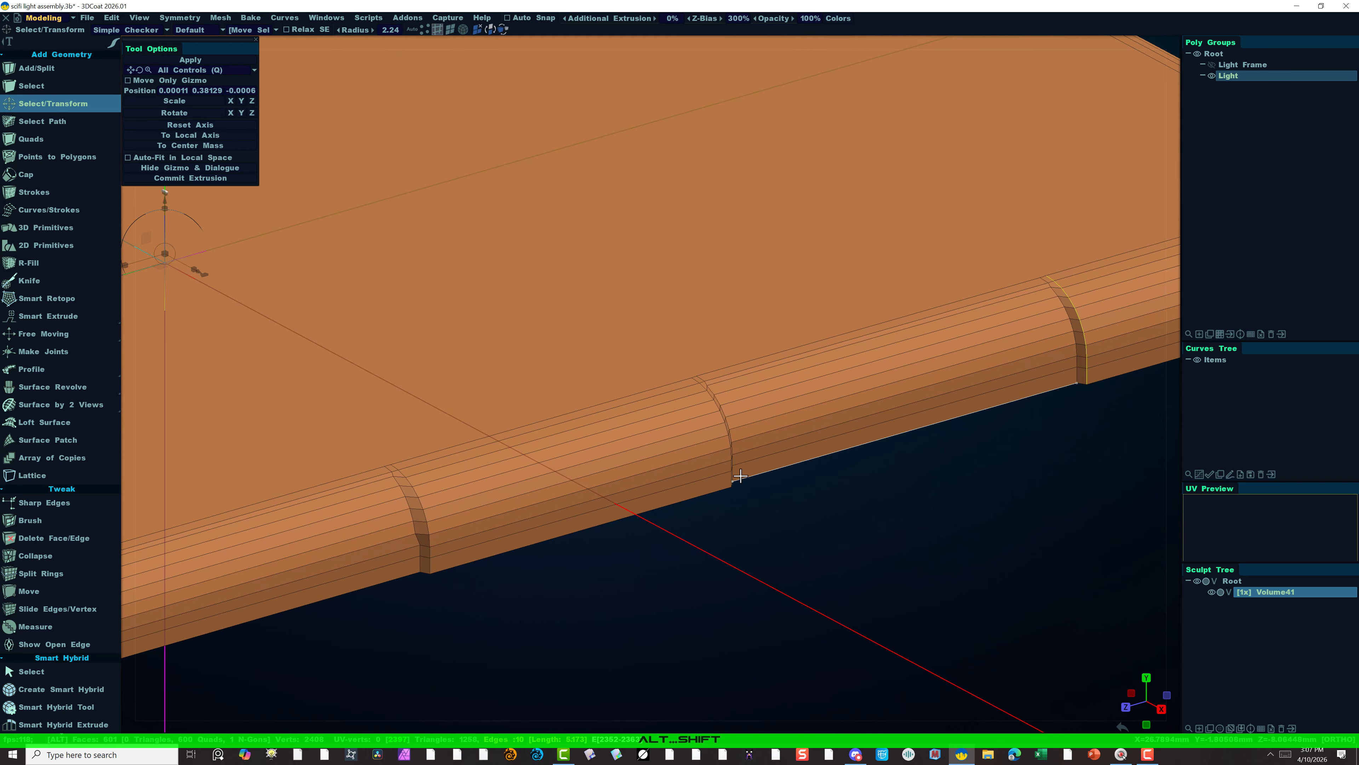
alt+shift+click(730, 479)
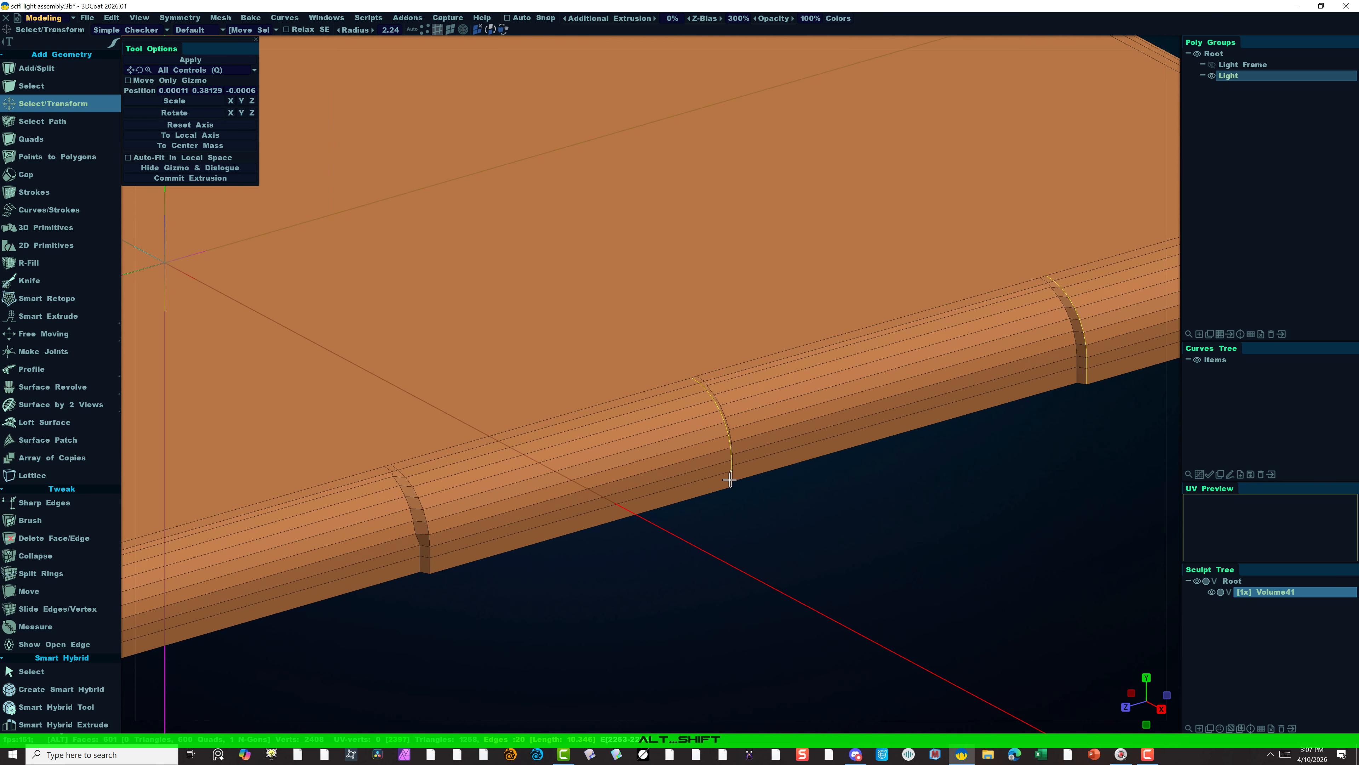
alt+click(430, 566)
right_drag(620, 656, 567, 643)
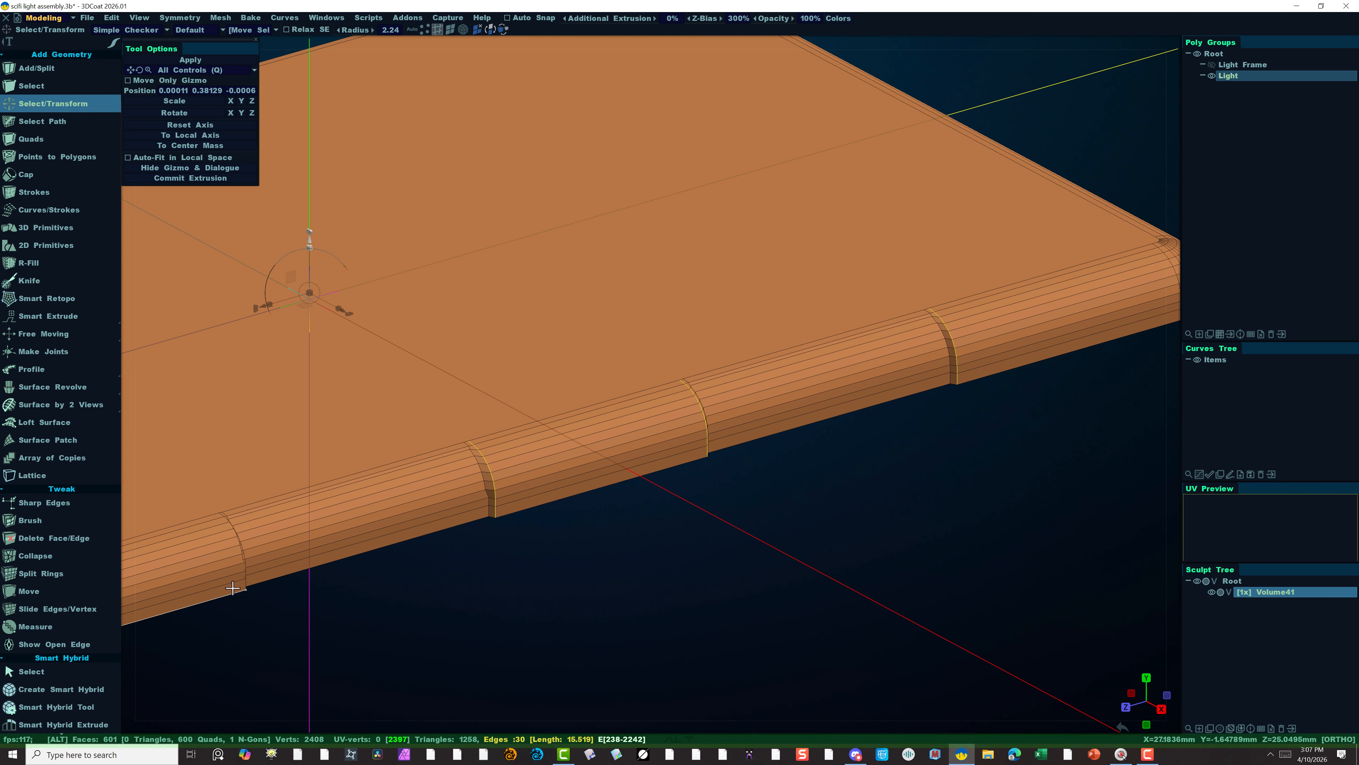
alt+click(246, 586)
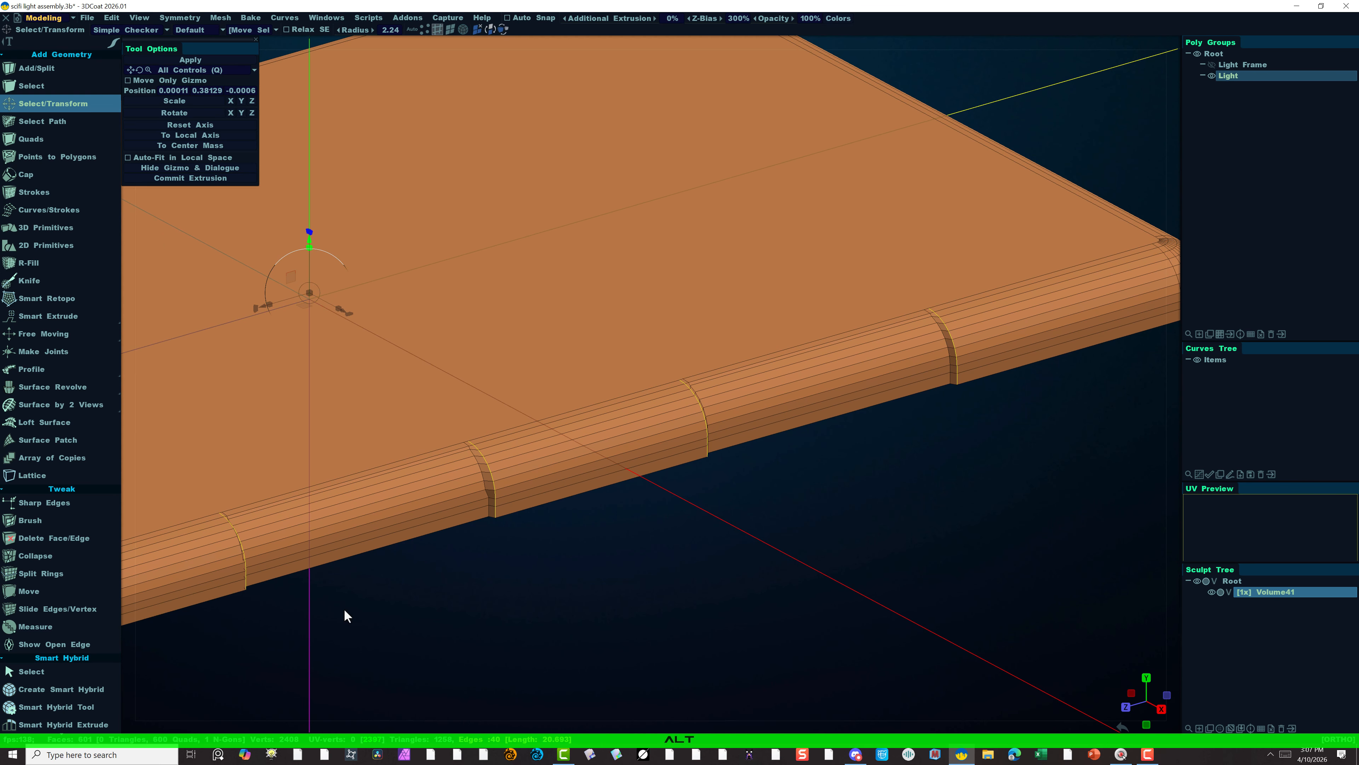
Add the four matching step edge loops on Light's -X long side to the selection.
right_drag(407, 626, 606, 635)
alt+drag(606, 635, 983, 566)
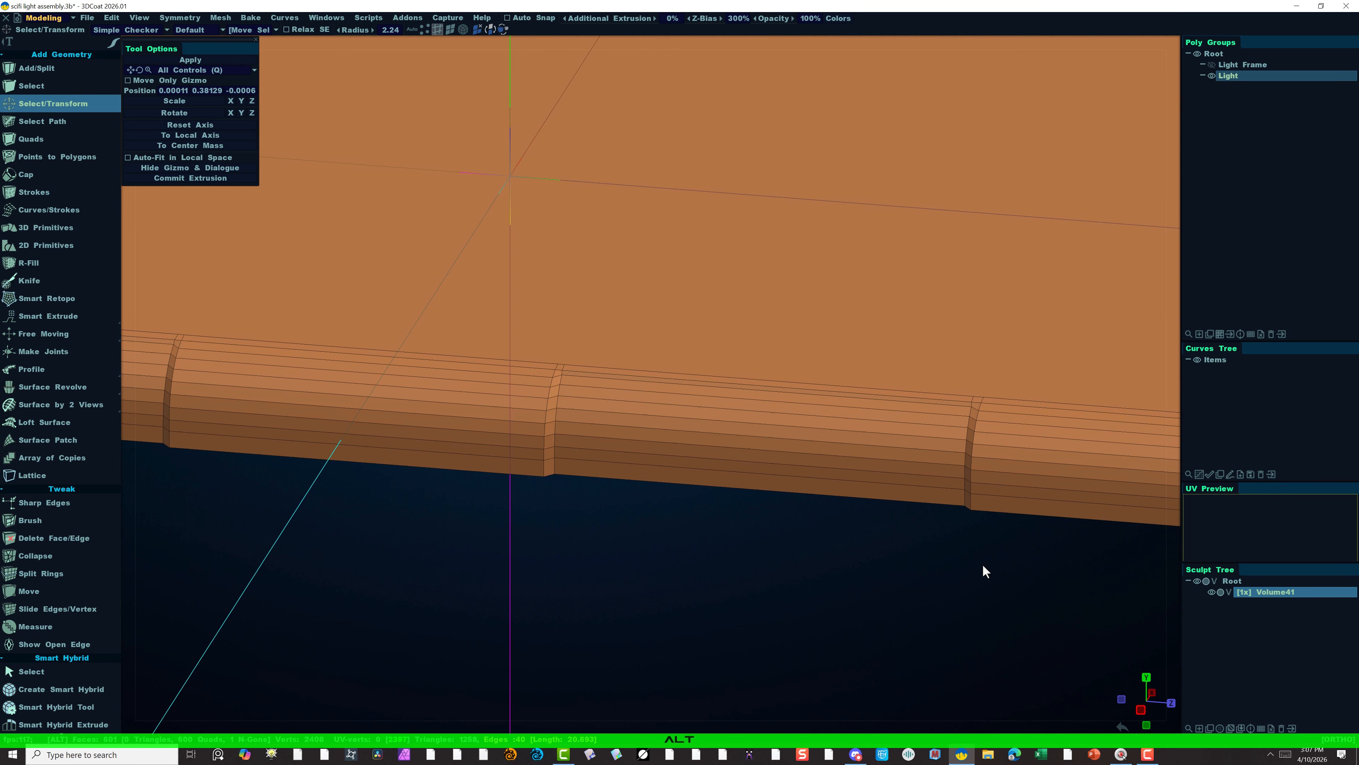
alt+click(544, 468)
alt+click(973, 503)
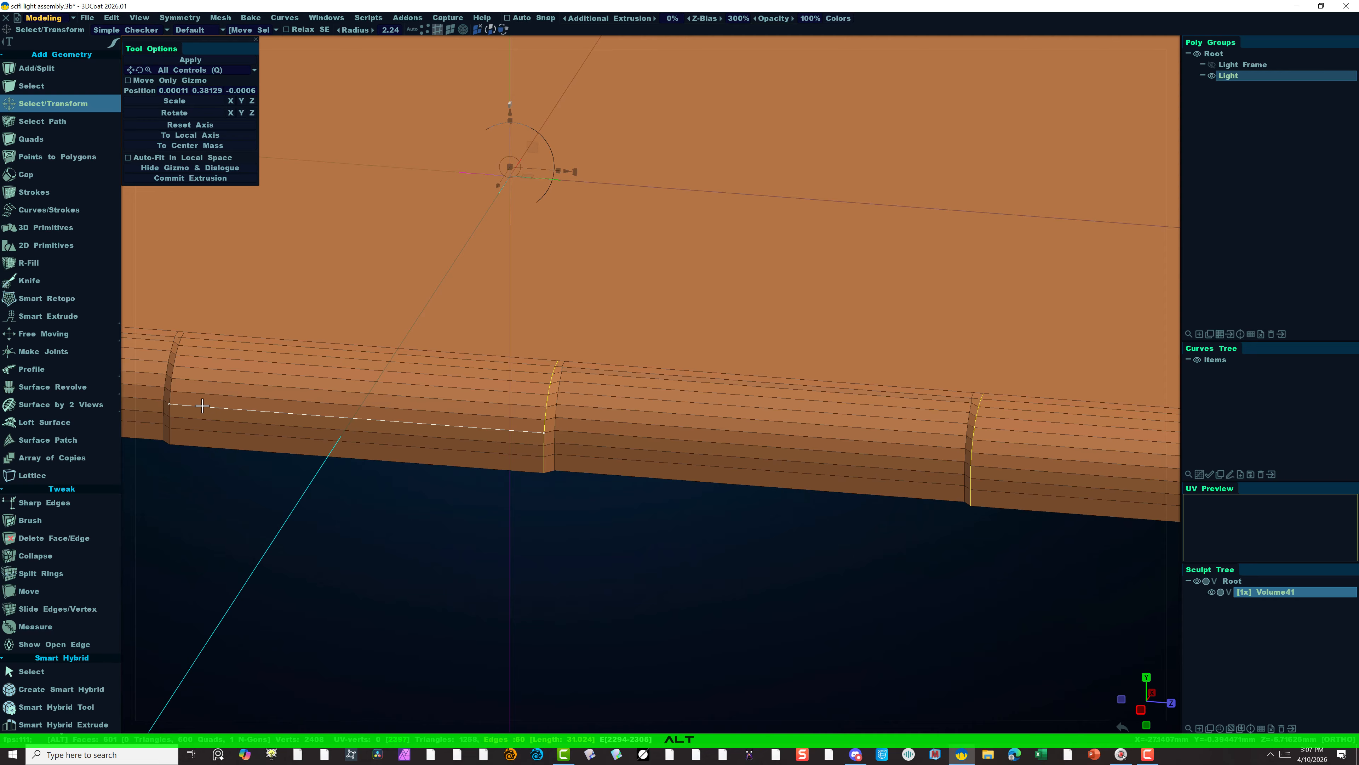
alt+click(172, 396)
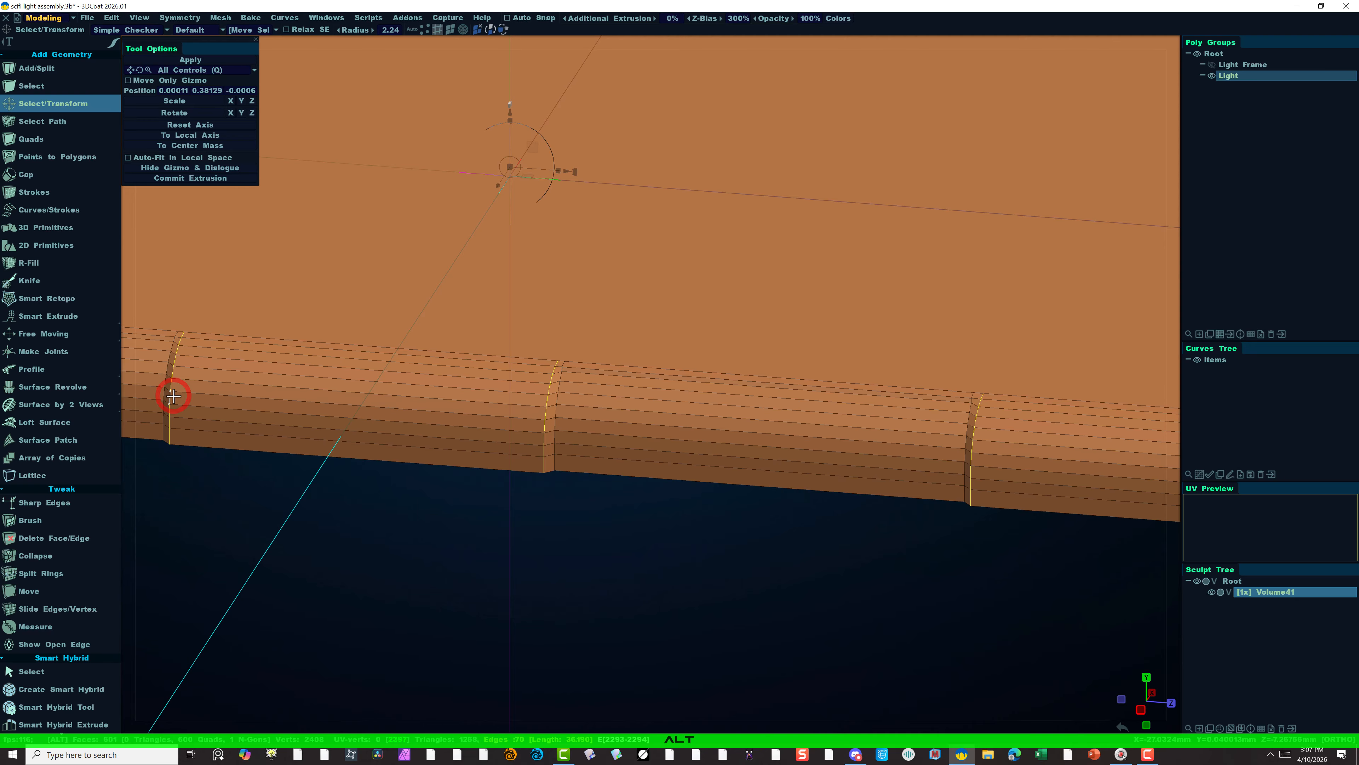
alt+middle_drag(431, 516, 1162, 522)
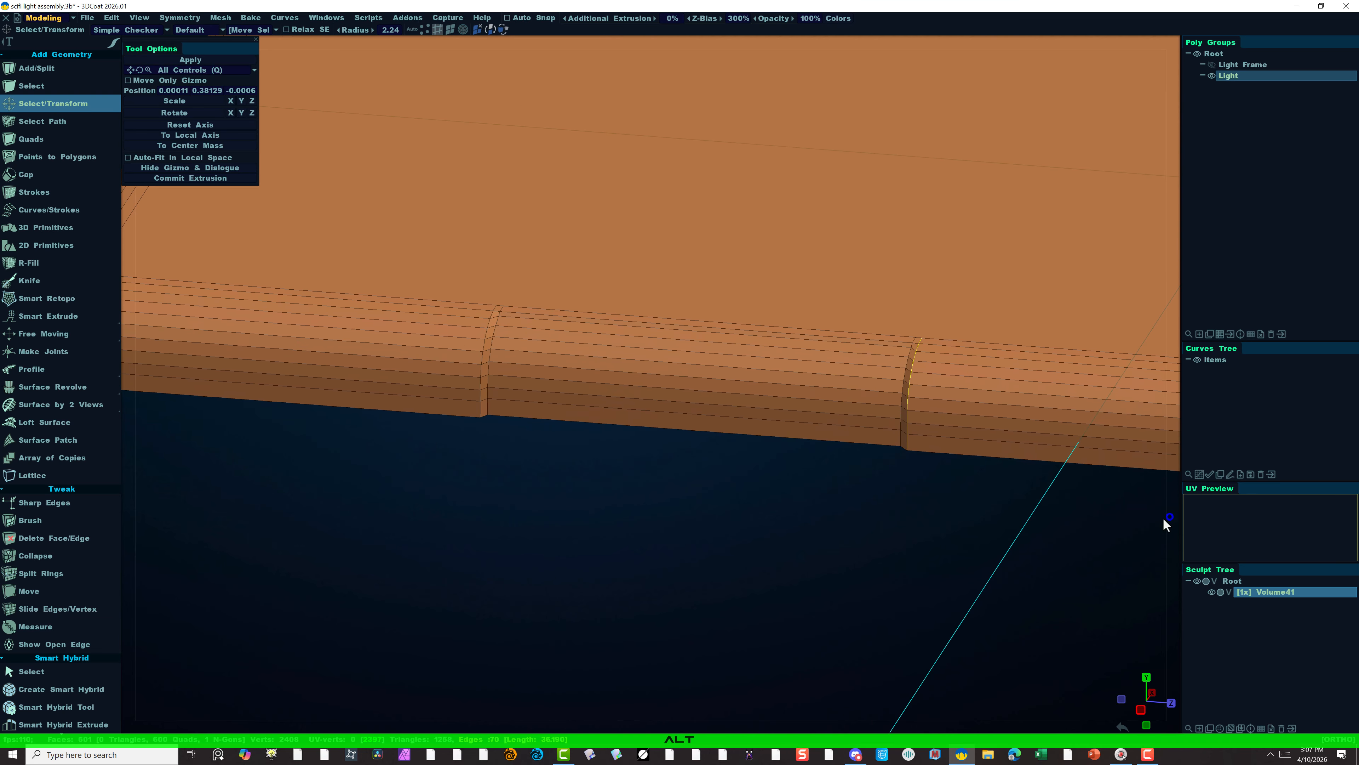
alt+click(480, 385)
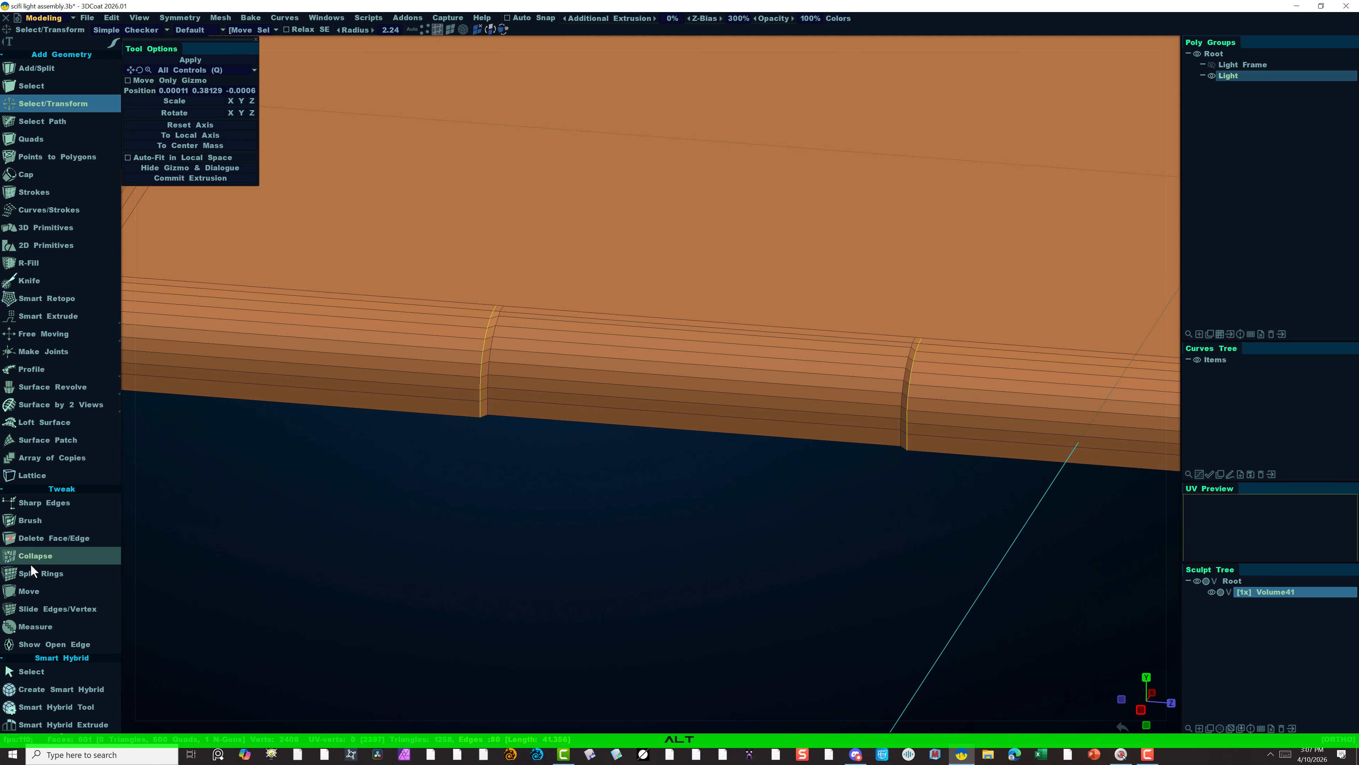
Bevel the selected step edge loops with a bevel size of 0.086 and three segments.
scroll(41, 607, down, 10)
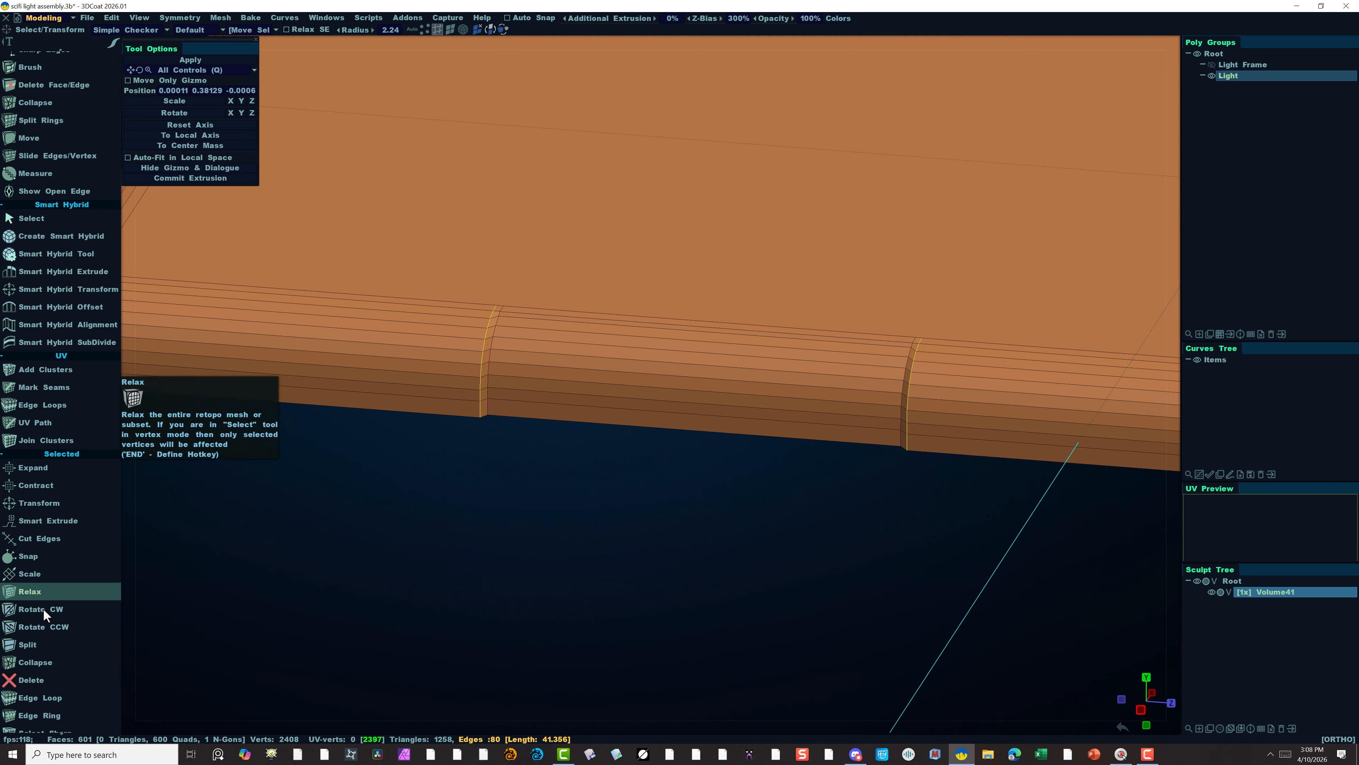
scroll(42, 607, down, 1)
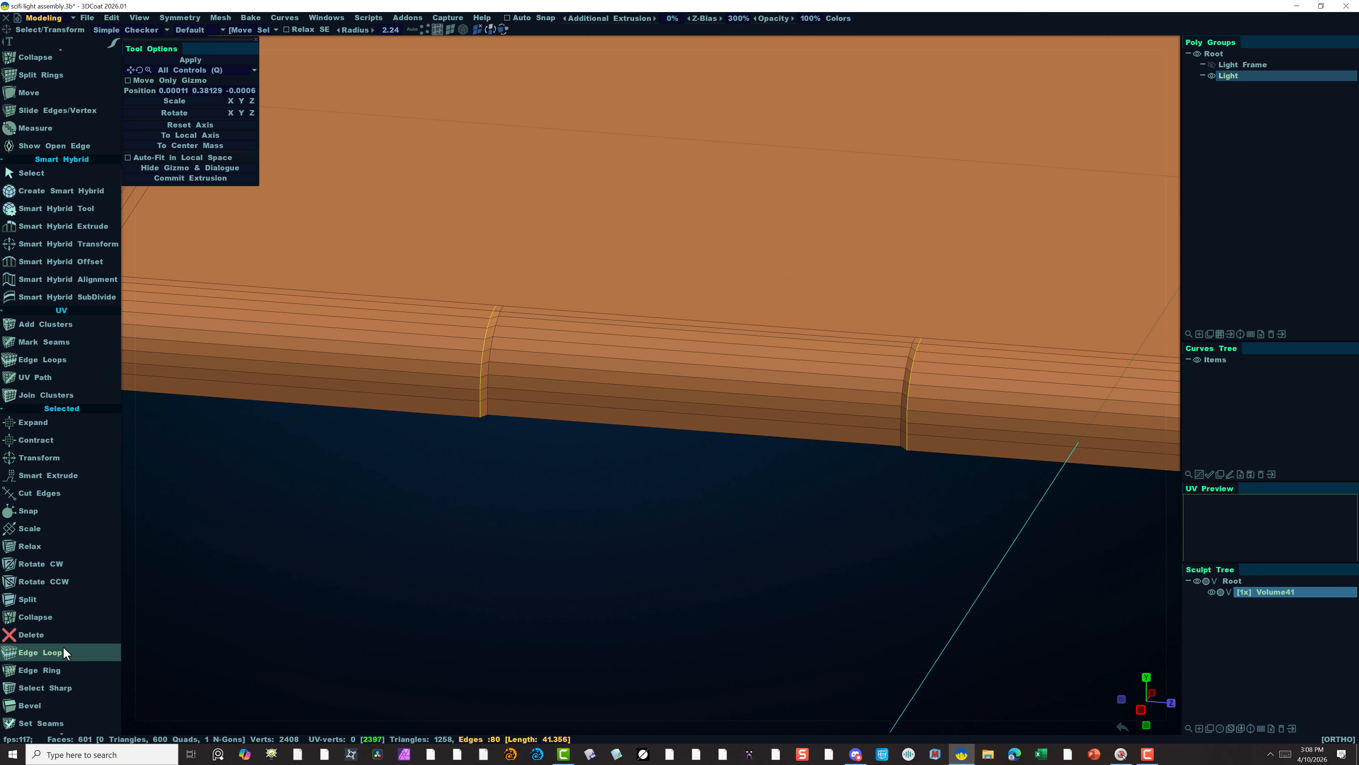
click(62, 699)
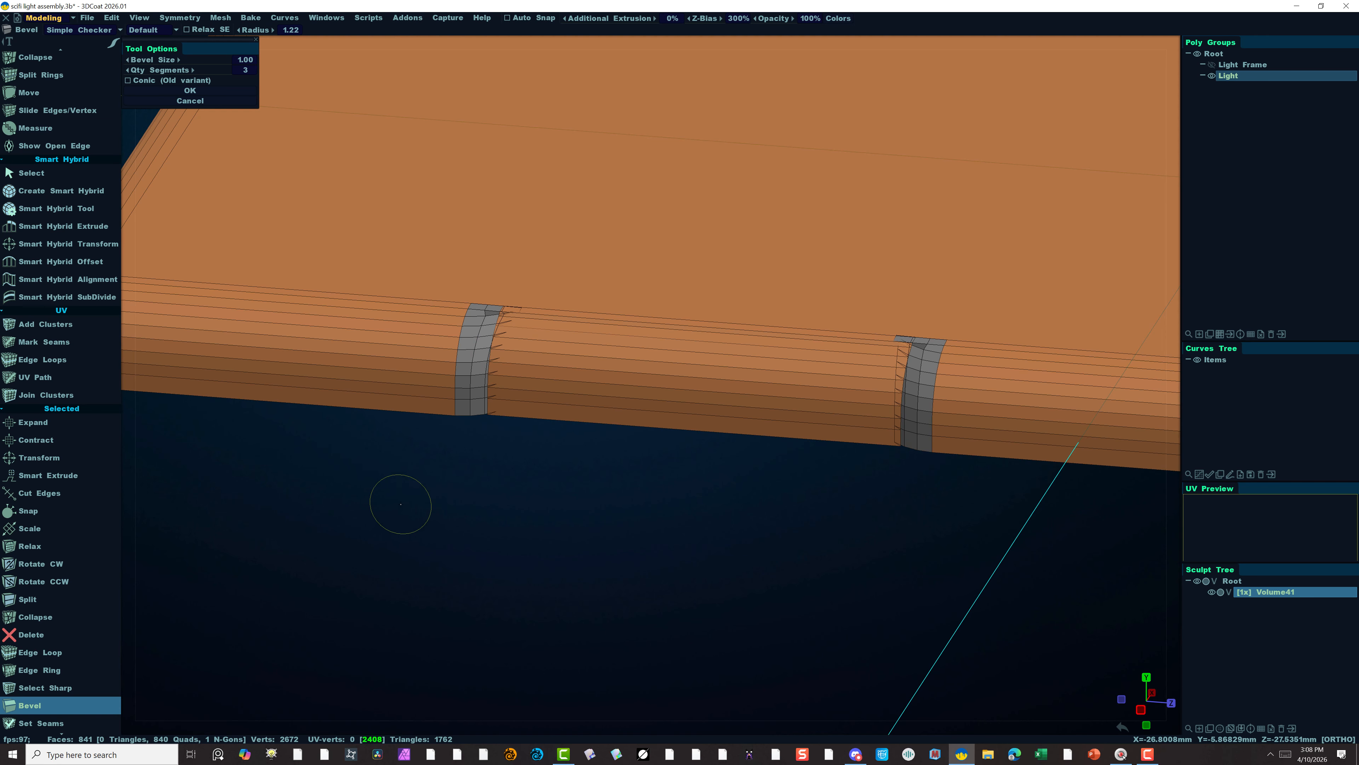
drag(203, 59, 101, 73)
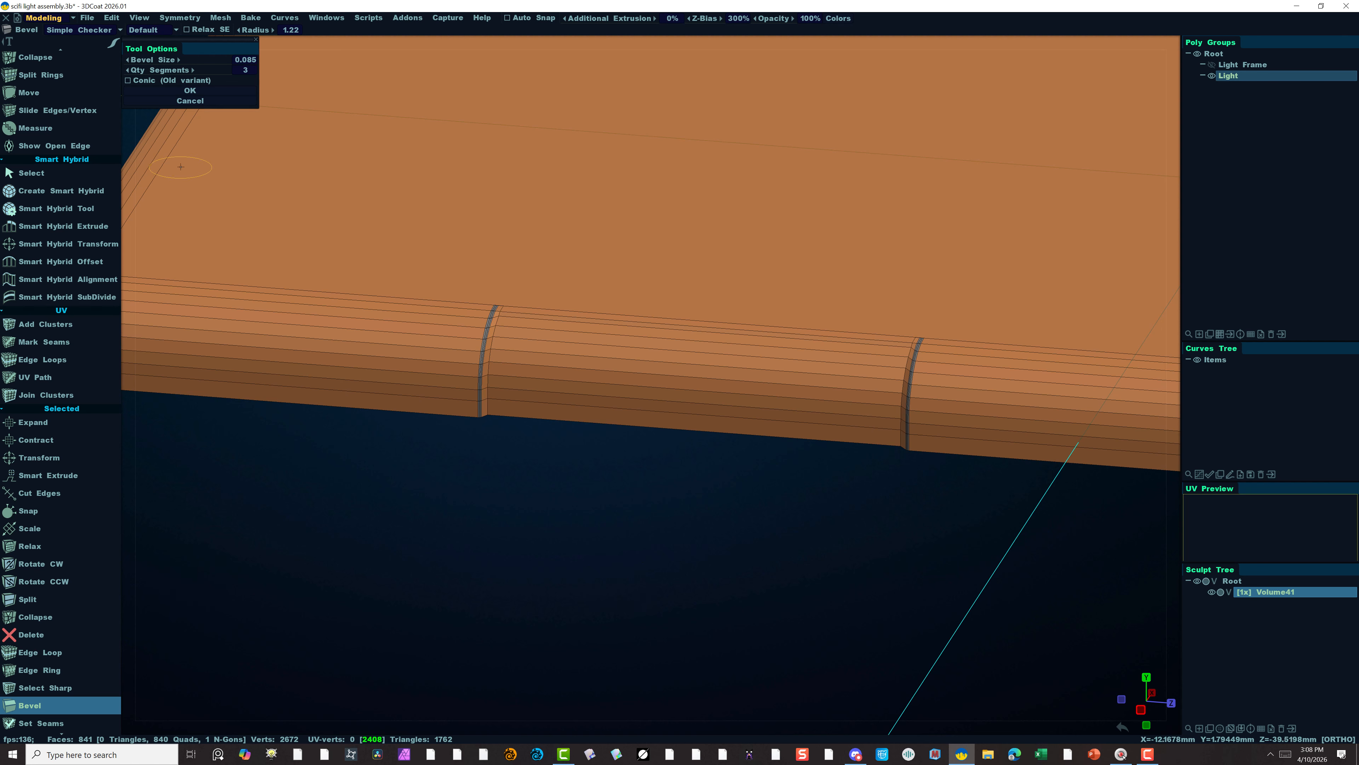
click(190, 90)
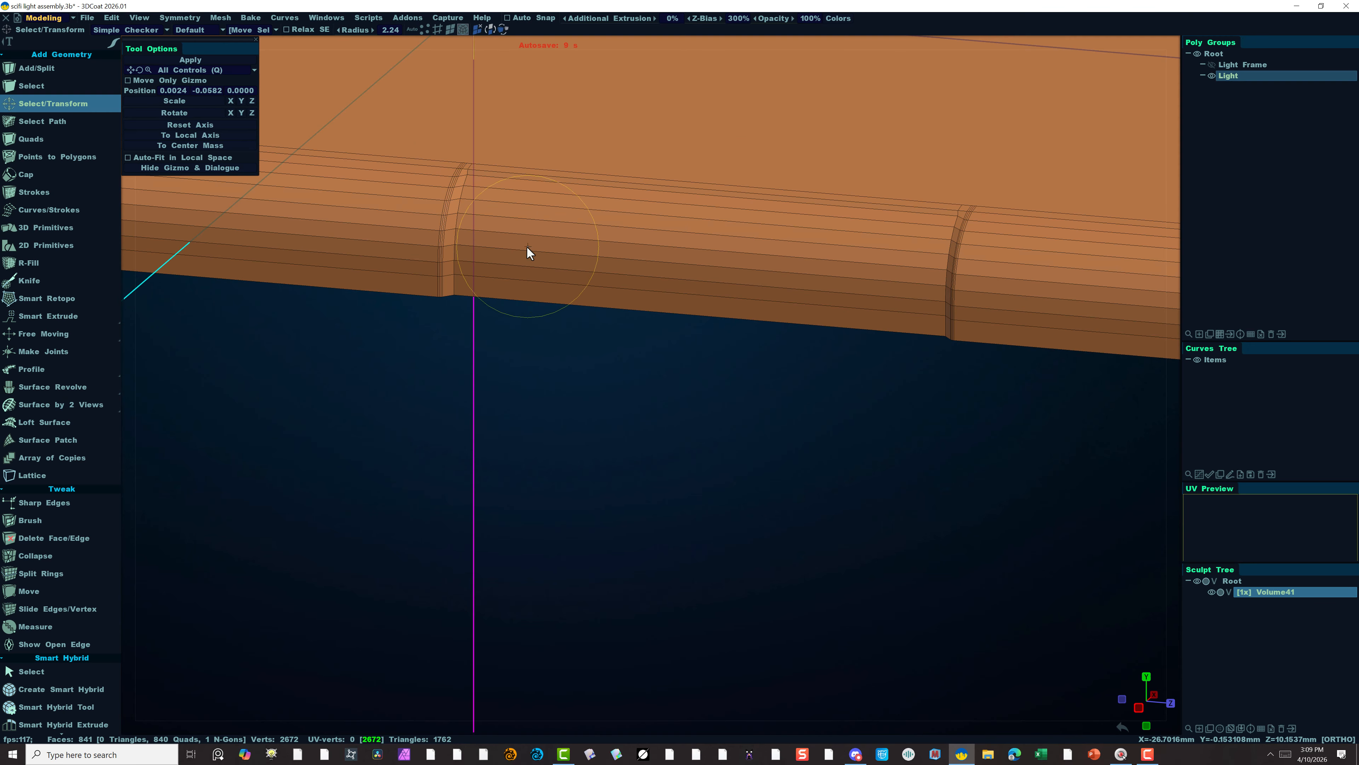
mouse_move(527, 246)
right_down()
mouse_move(467, 248)
mouse_move(518, 249)
right_up()
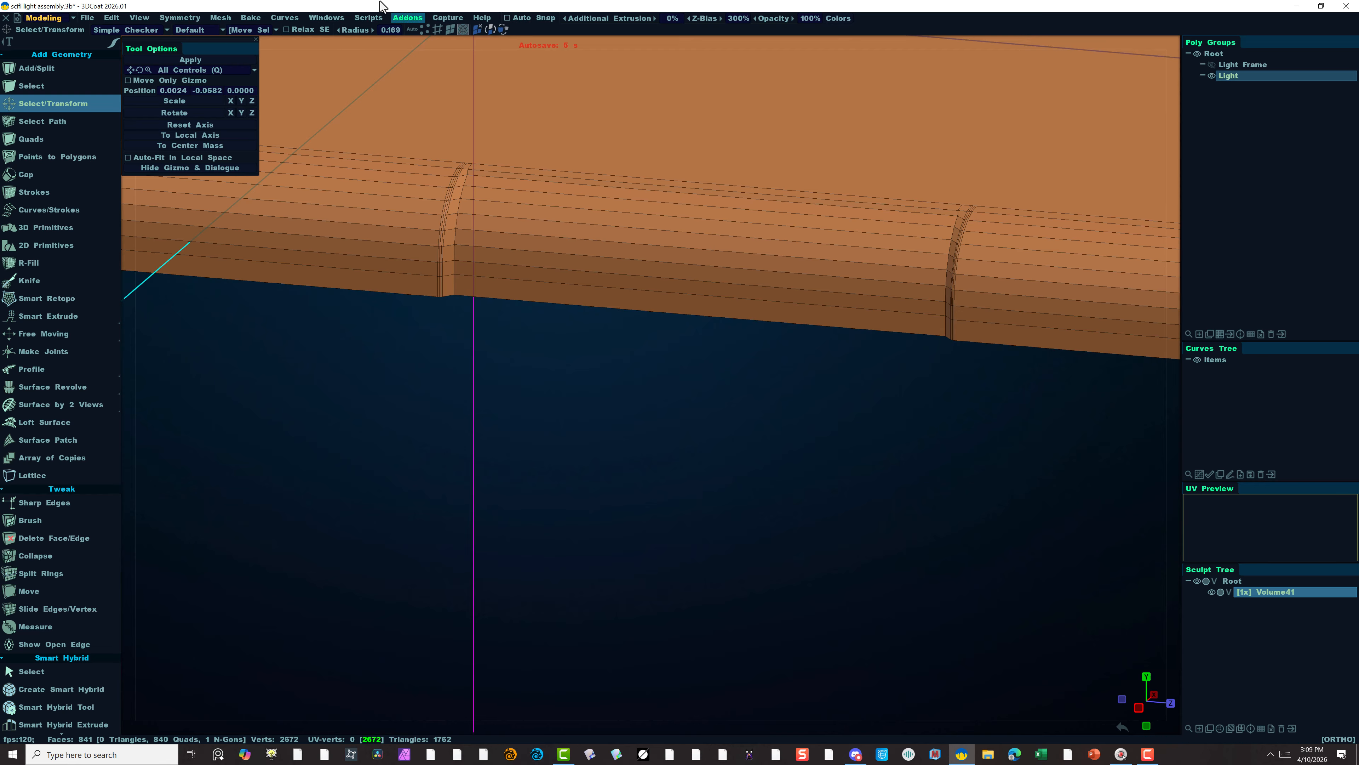
Switch to edge selection and select the edge loops bordering the seams along one long side of the Light panel.
click(437, 31)
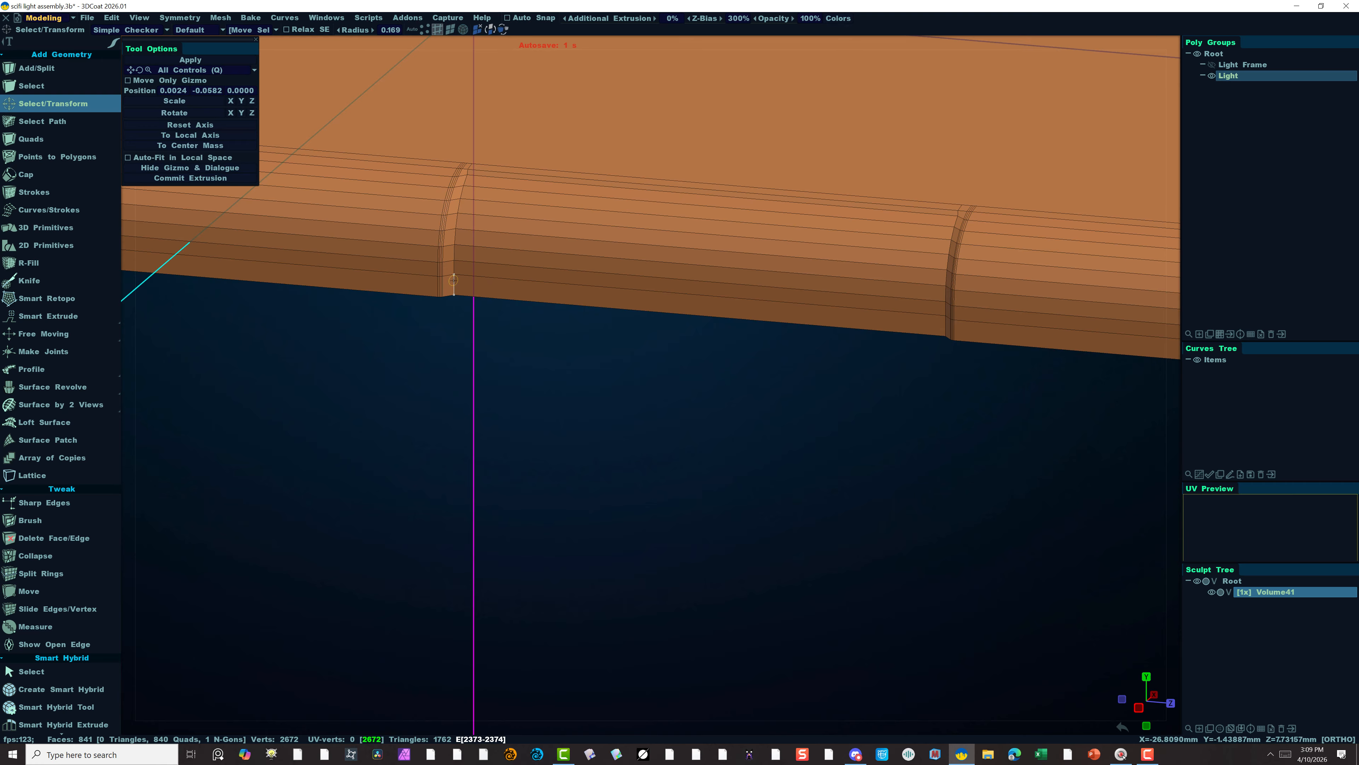
key(alt)
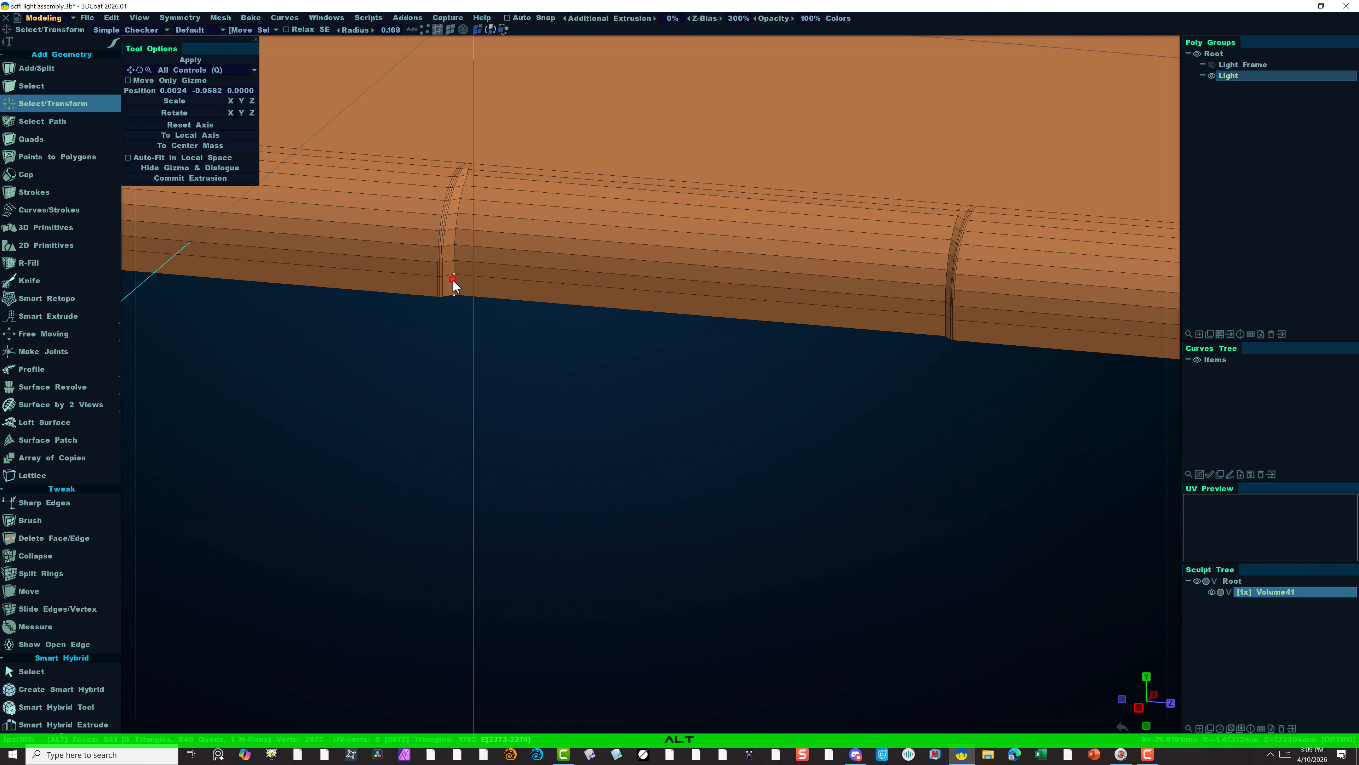
alt+click(452, 280)
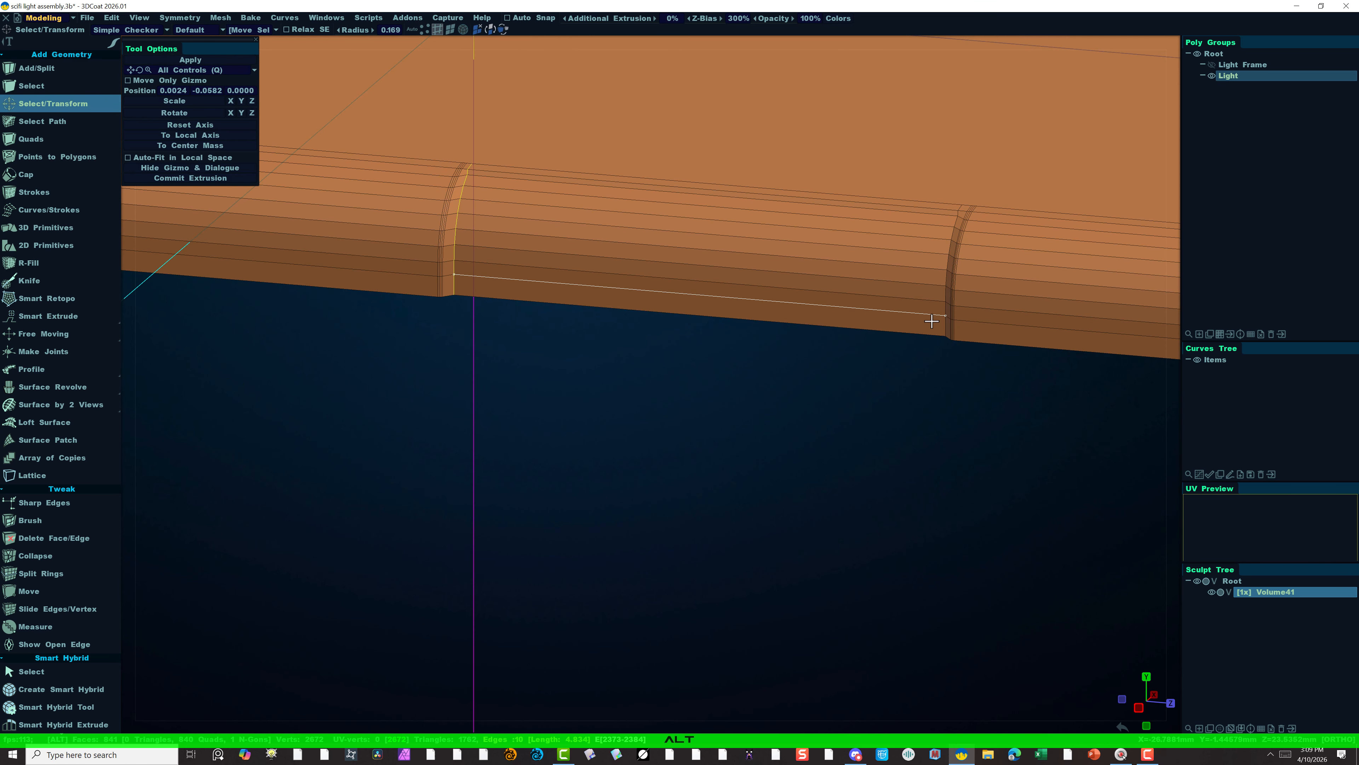
alt+click(943, 327)
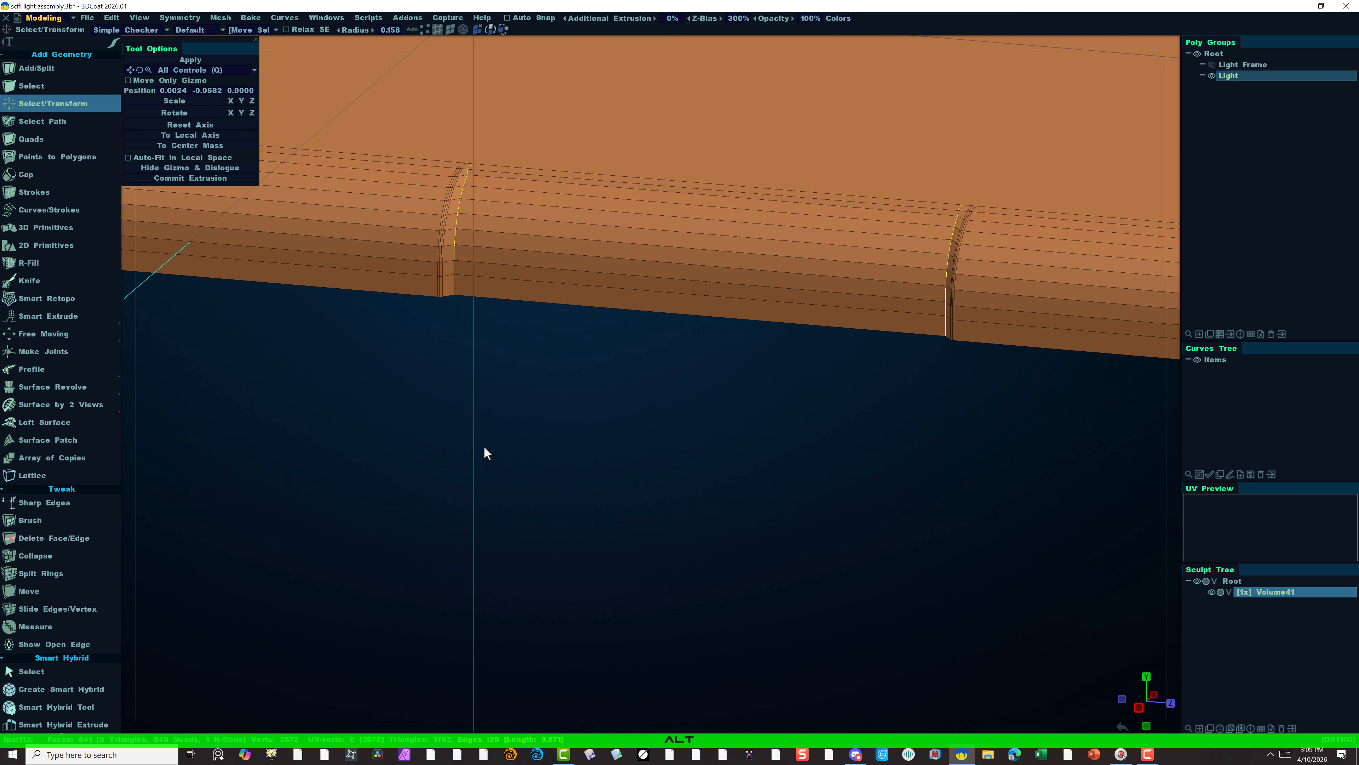
scroll(541, 405, up, 4)
right_drag(540, 403, 400, 360)
middle_drag(484, 384, 834, 415)
right_drag(504, 460, 655, 455)
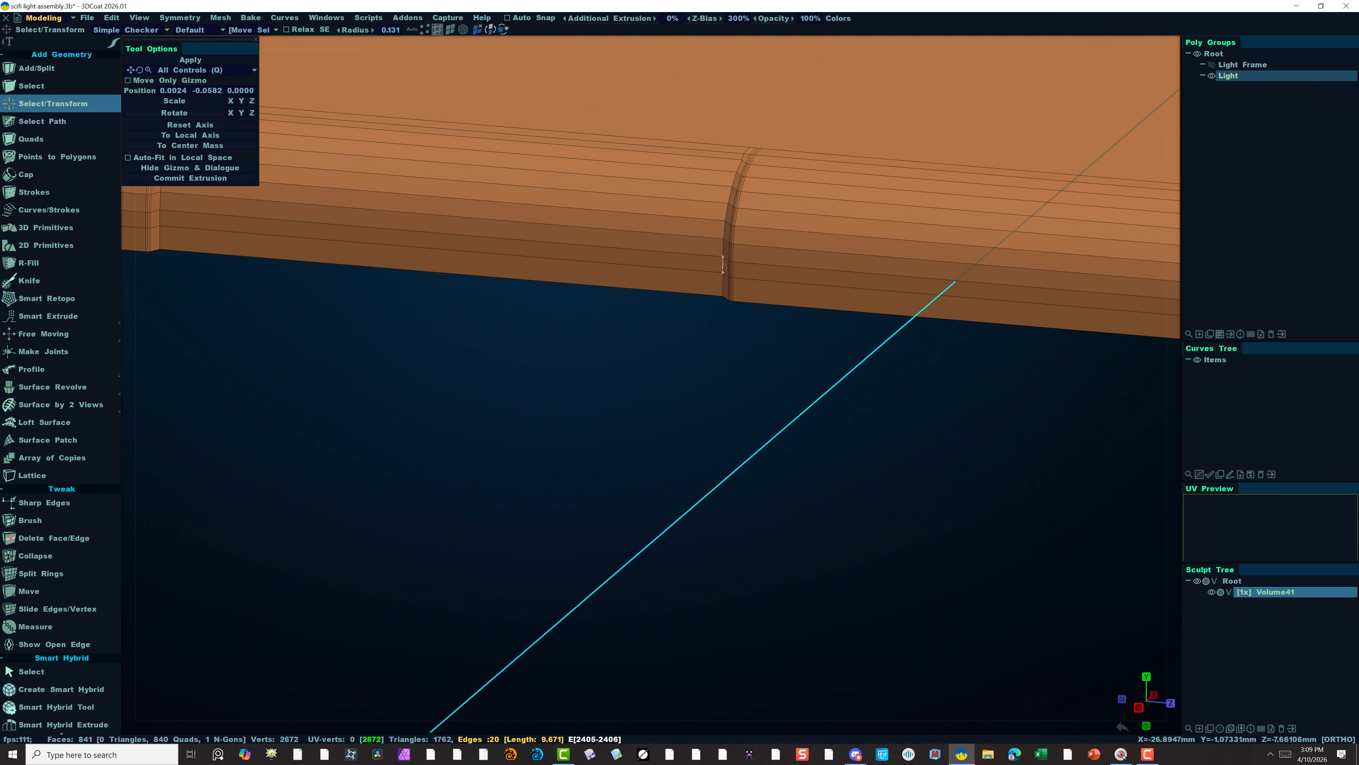
key(alt)
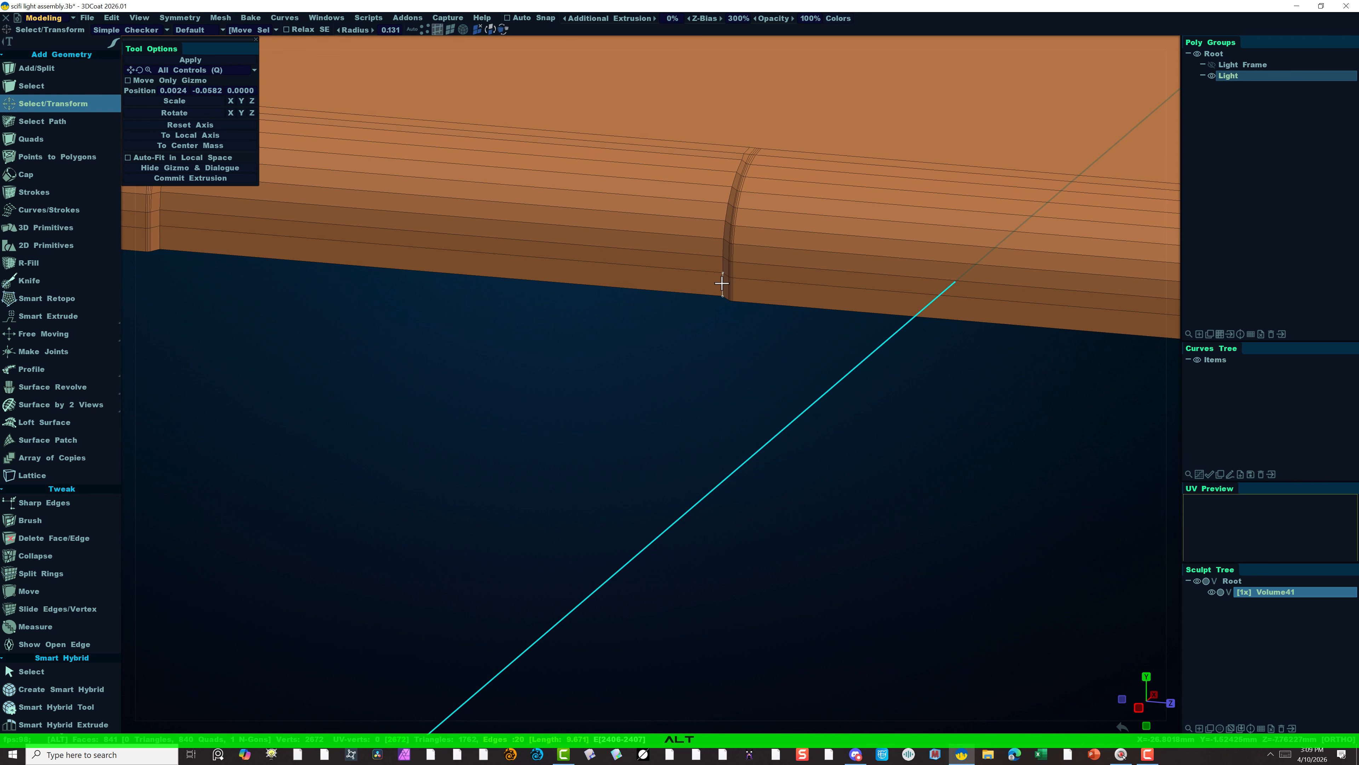
alt+click(158, 233)
scroll(281, 348, down, 5)
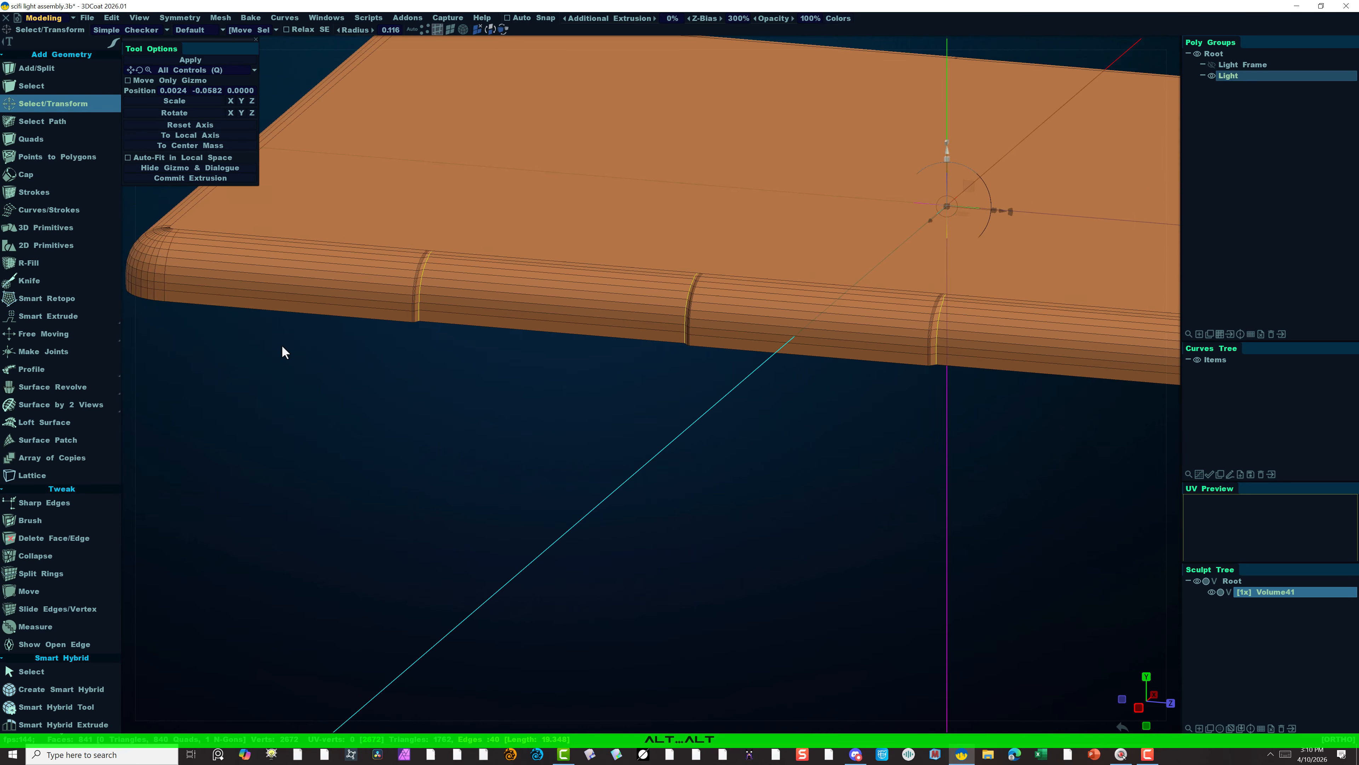
Add the upper edges of the kinked seam on the opposite long side to the selection, leaving out the lengthwise edges.
alt+drag(418, 425, 628, 421)
alt+right_drag(627, 421, 876, 458)
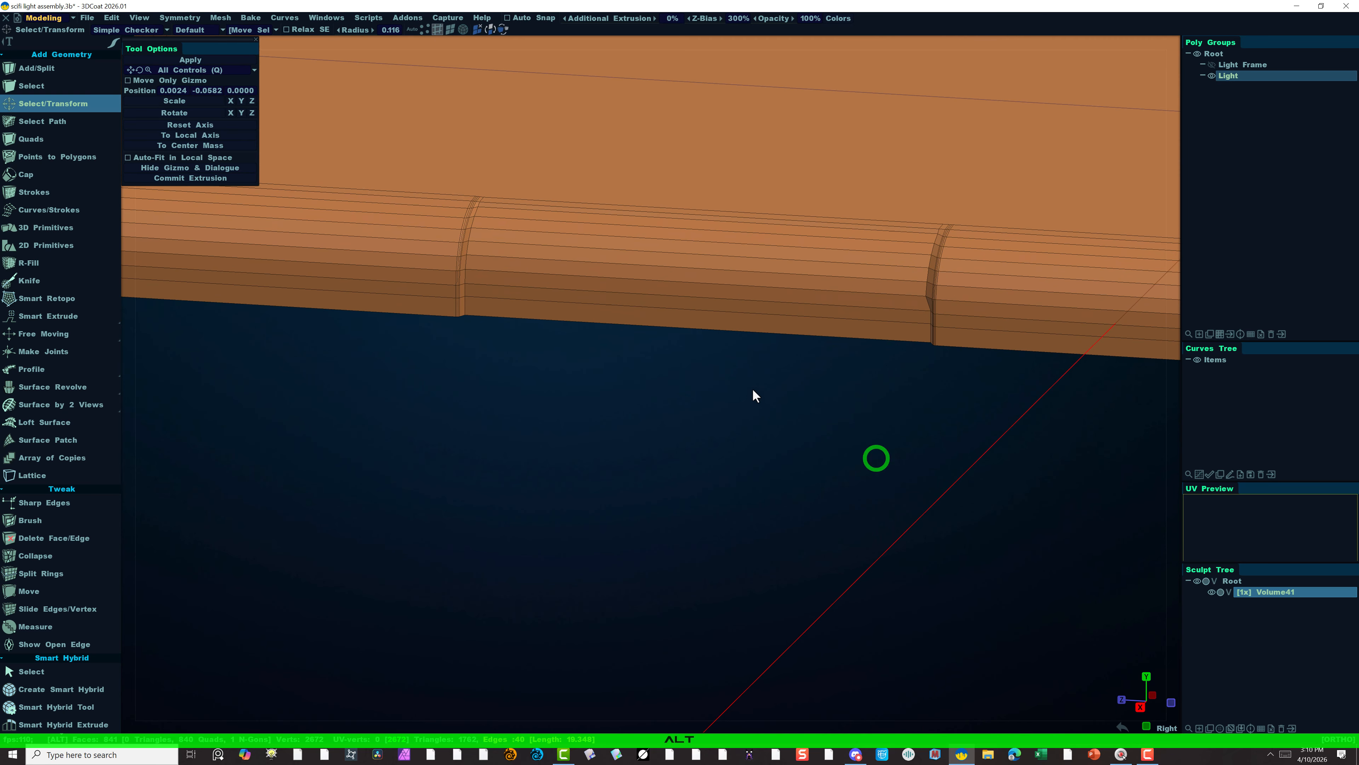
alt+drag(868, 370, 1072, 351)
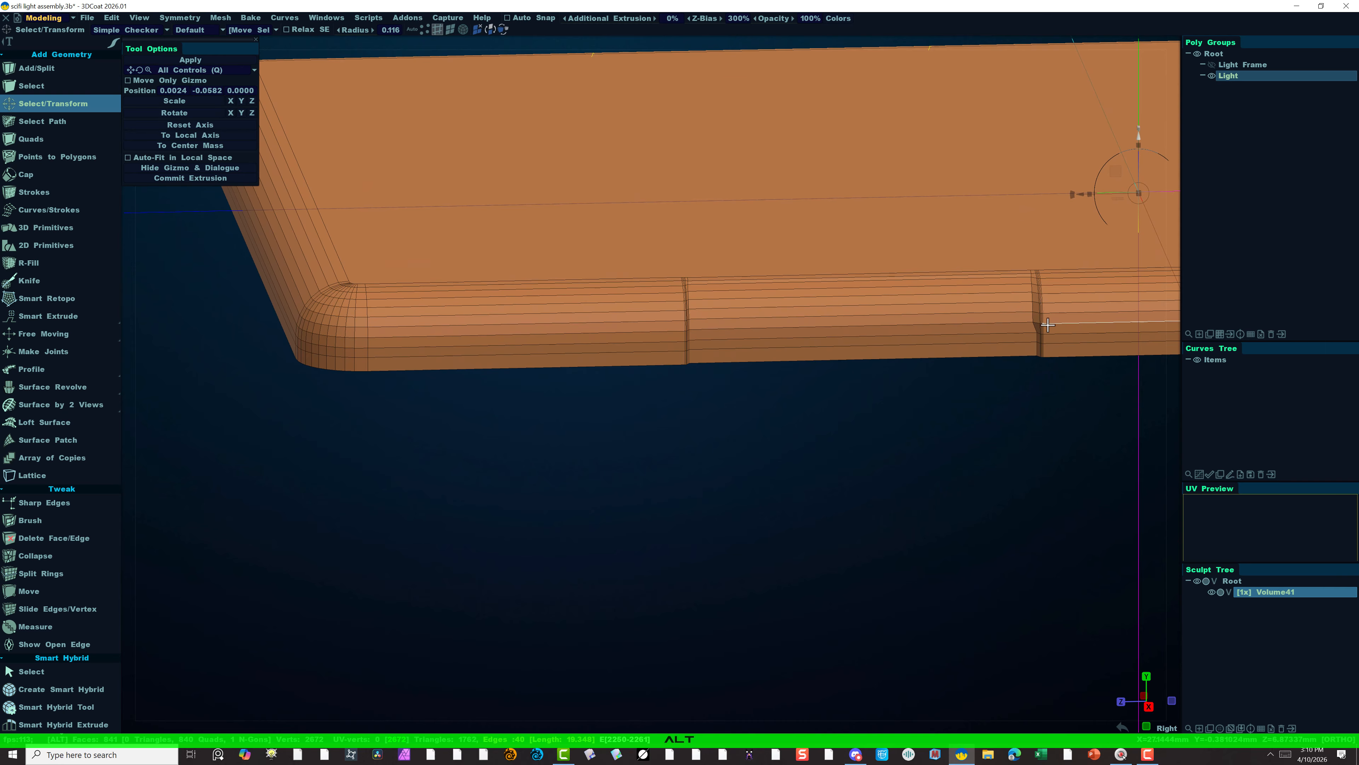
scroll(717, 409, up, 5)
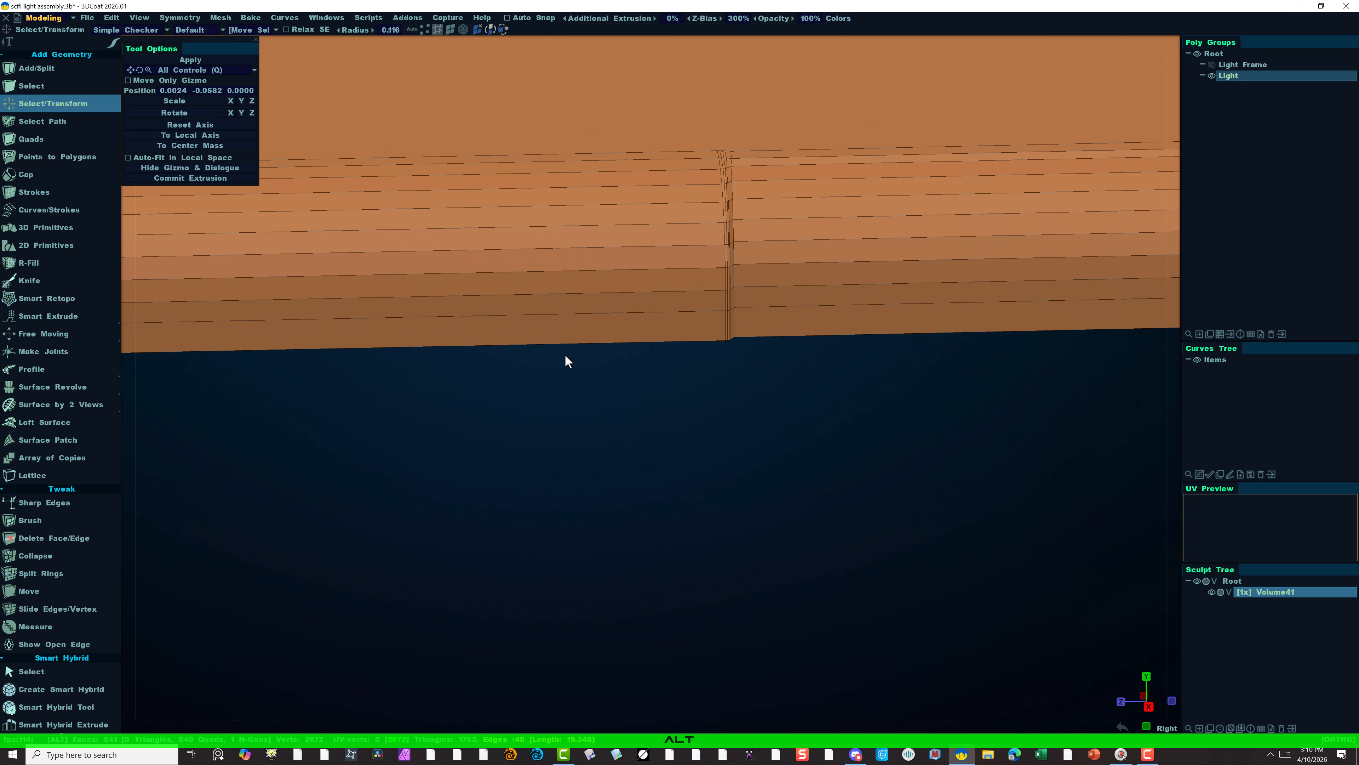
alt+middle_drag(826, 401, 215, 447)
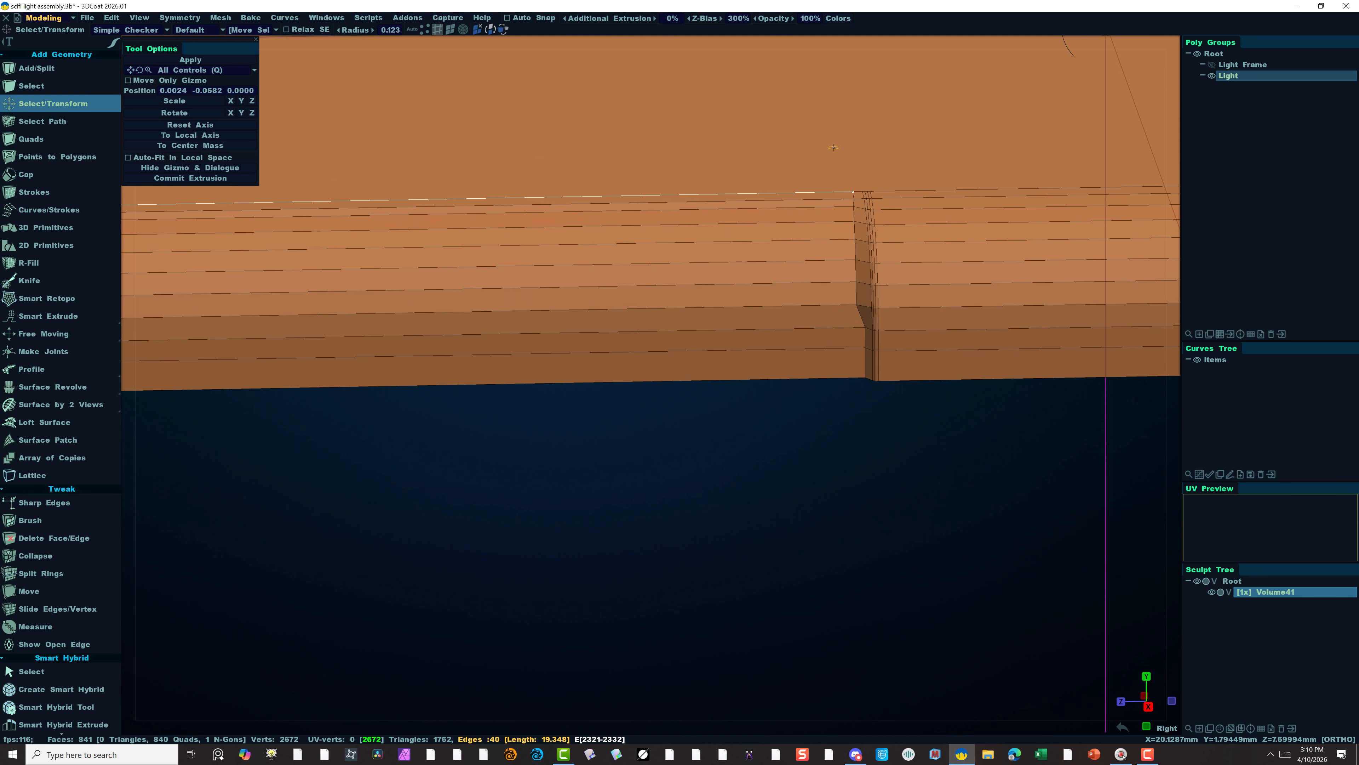
mouse_move(850, 190)
mouse_down()
mouse_move(863, 295)
mouse_move(853, 274)
mouse_up()
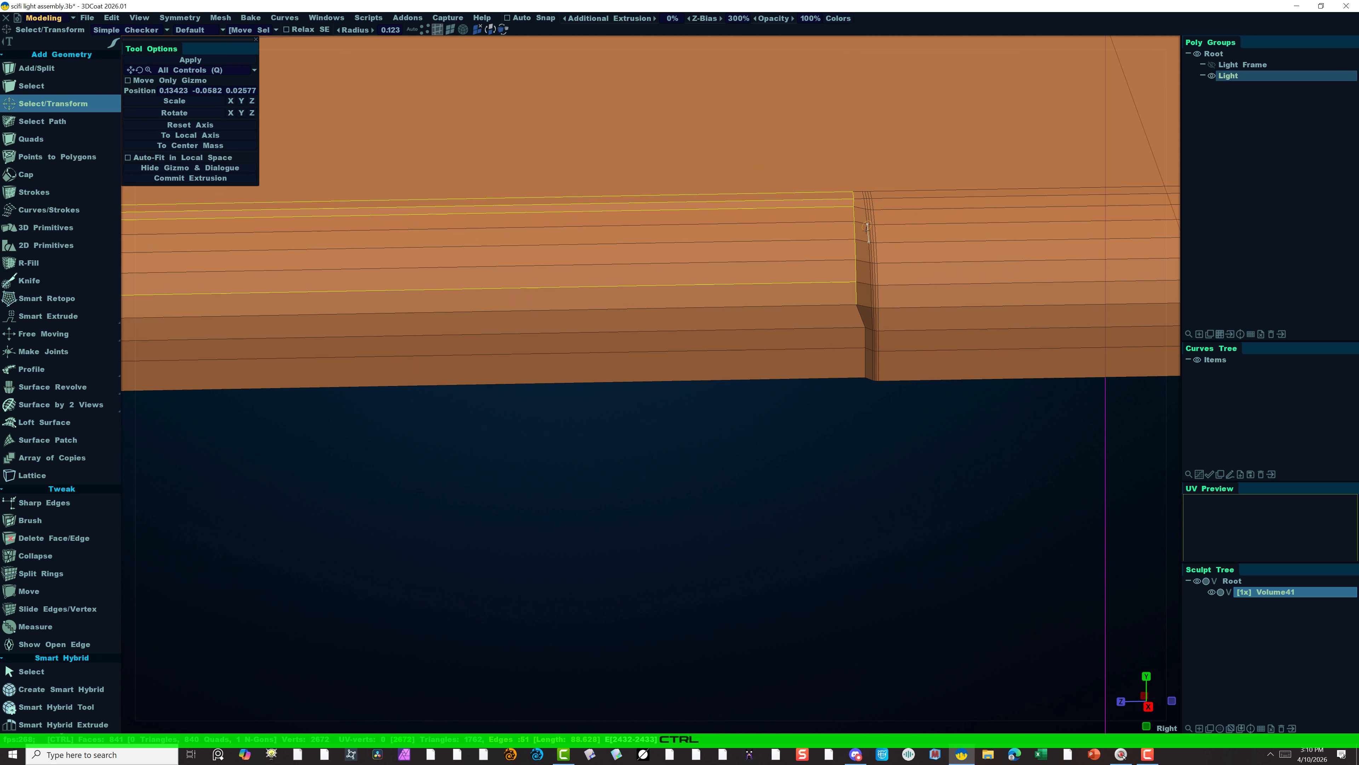
ctrl+drag(772, 188, 785, 298)
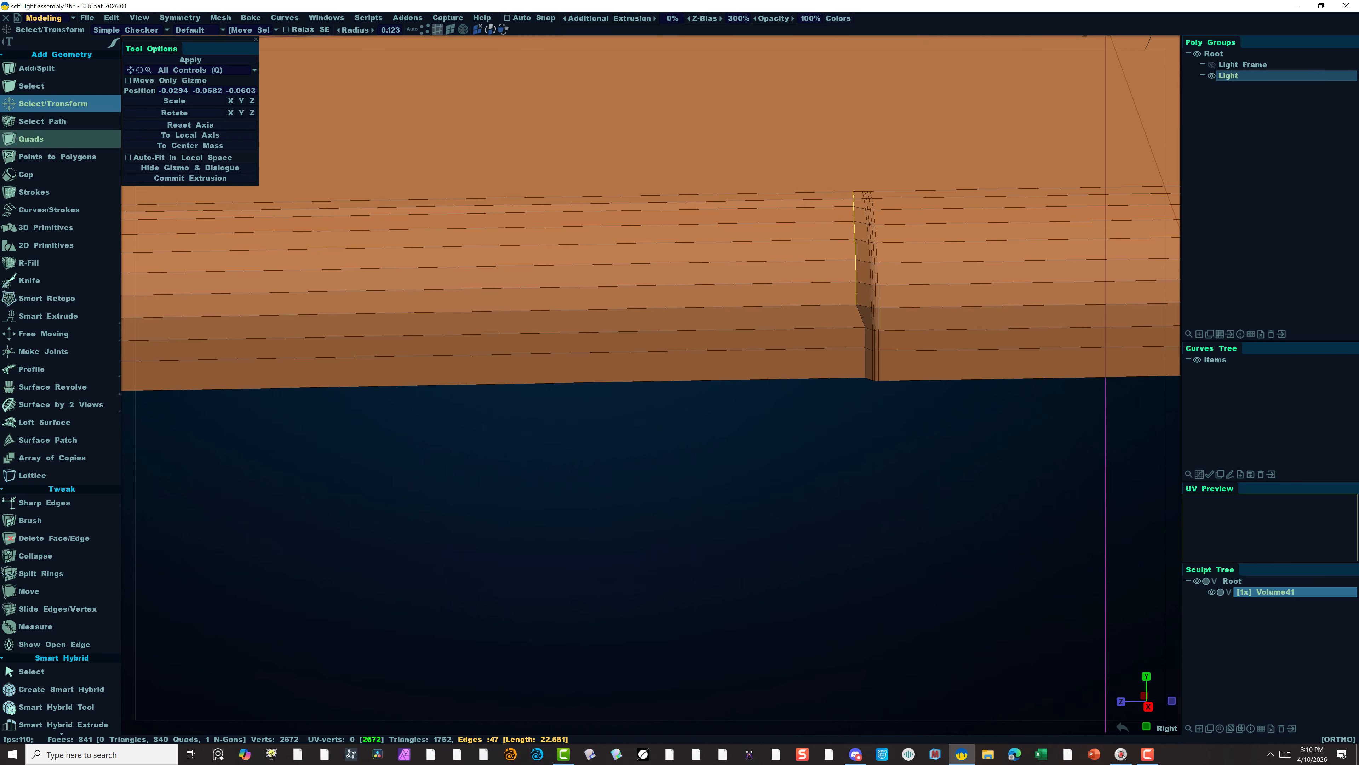
Centre the gizmo on the selected edges' mass and shift them along Z to about 0.953 to straighten the kinked seam.
right_drag(503, 420, 567, 434)
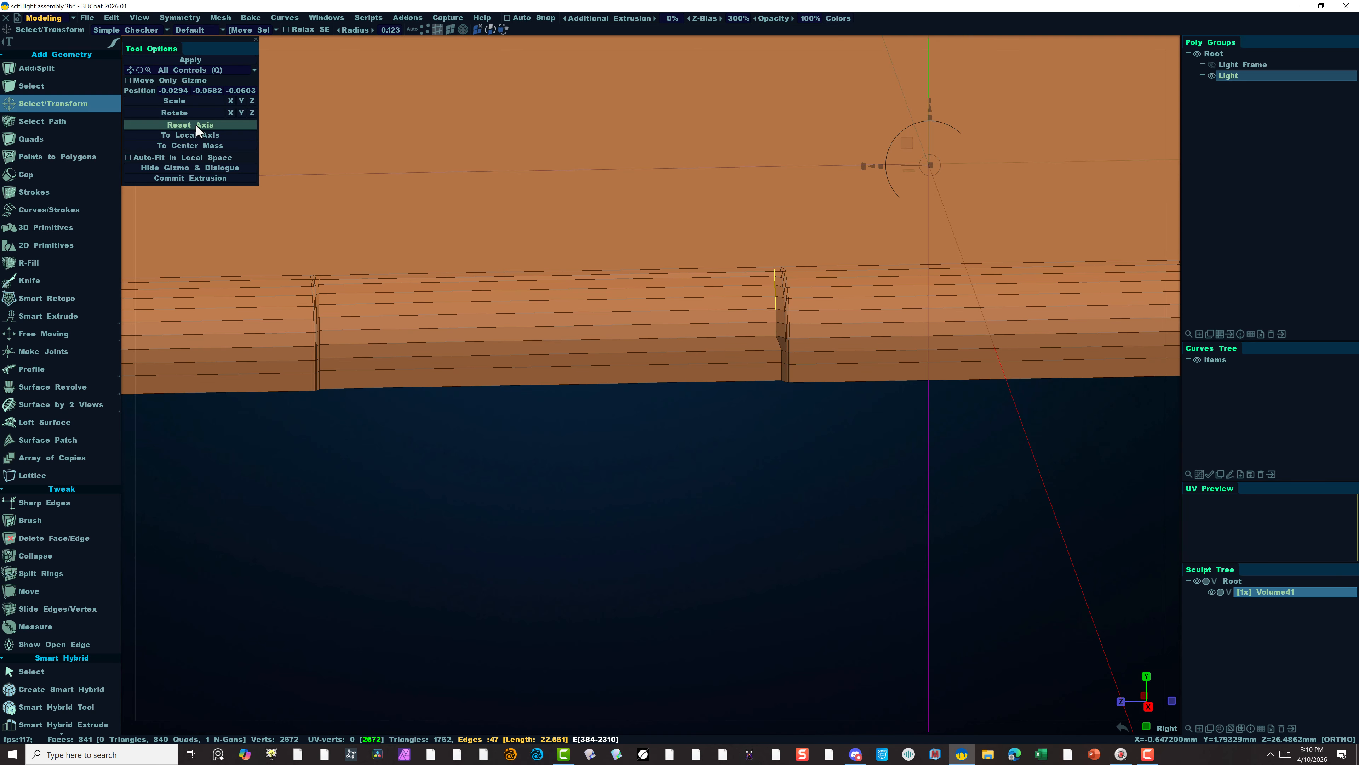
click(214, 145)
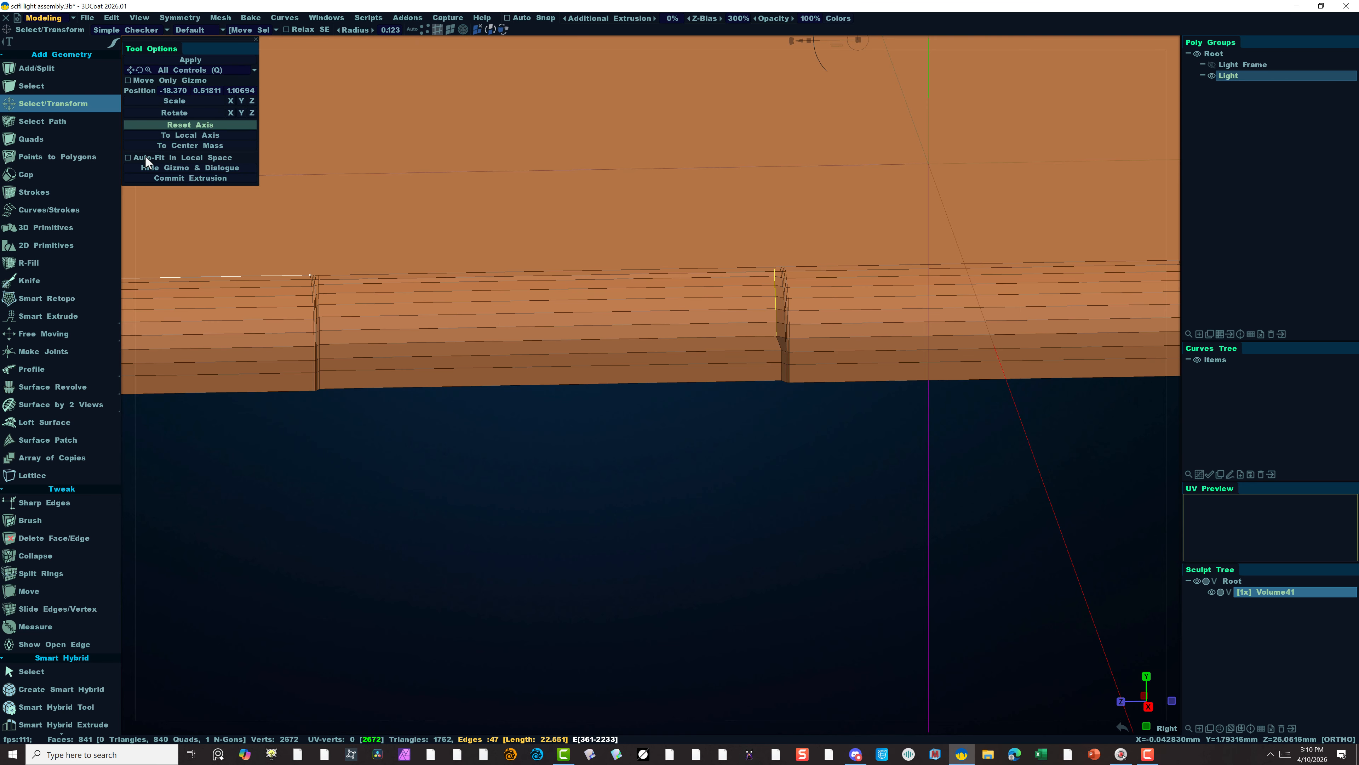
click(129, 157)
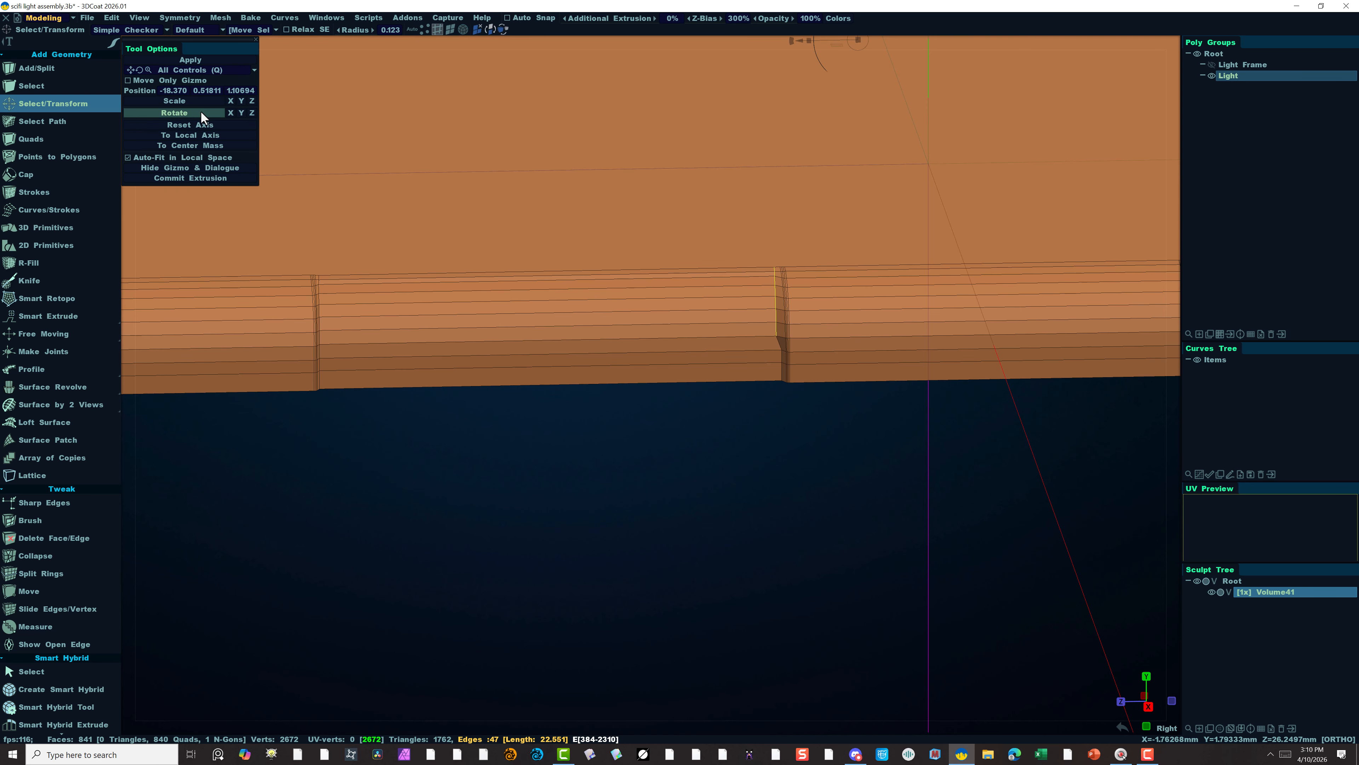
click(130, 157)
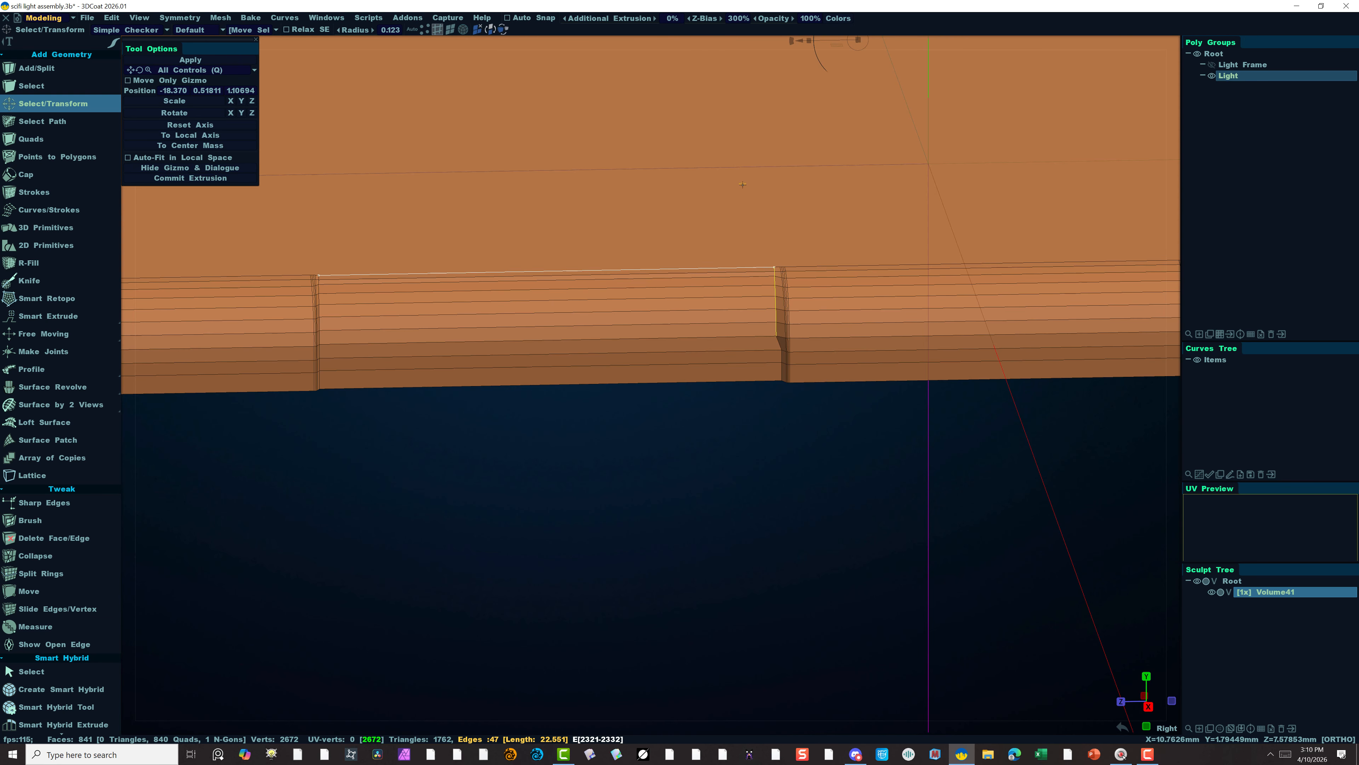
right_drag(685, 474, 661, 470)
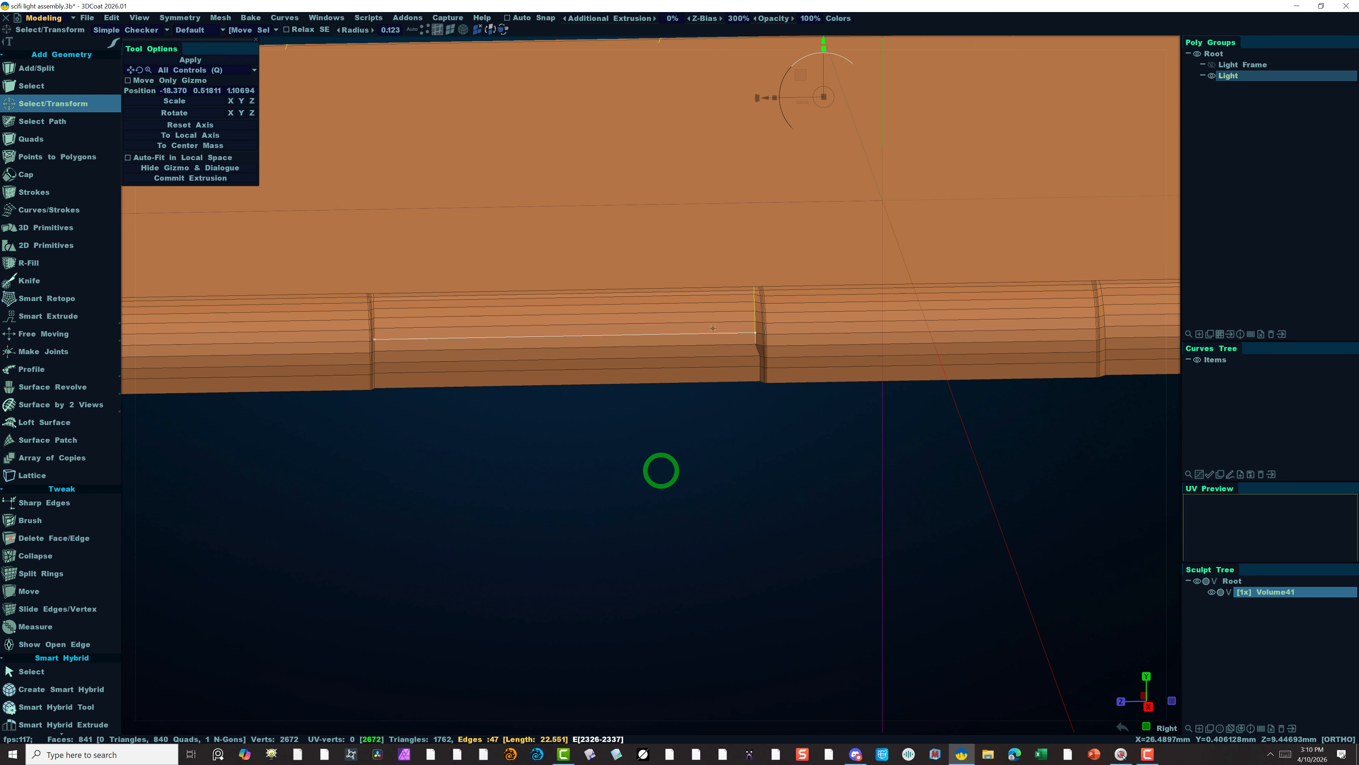
drag(766, 98, 771, 97)
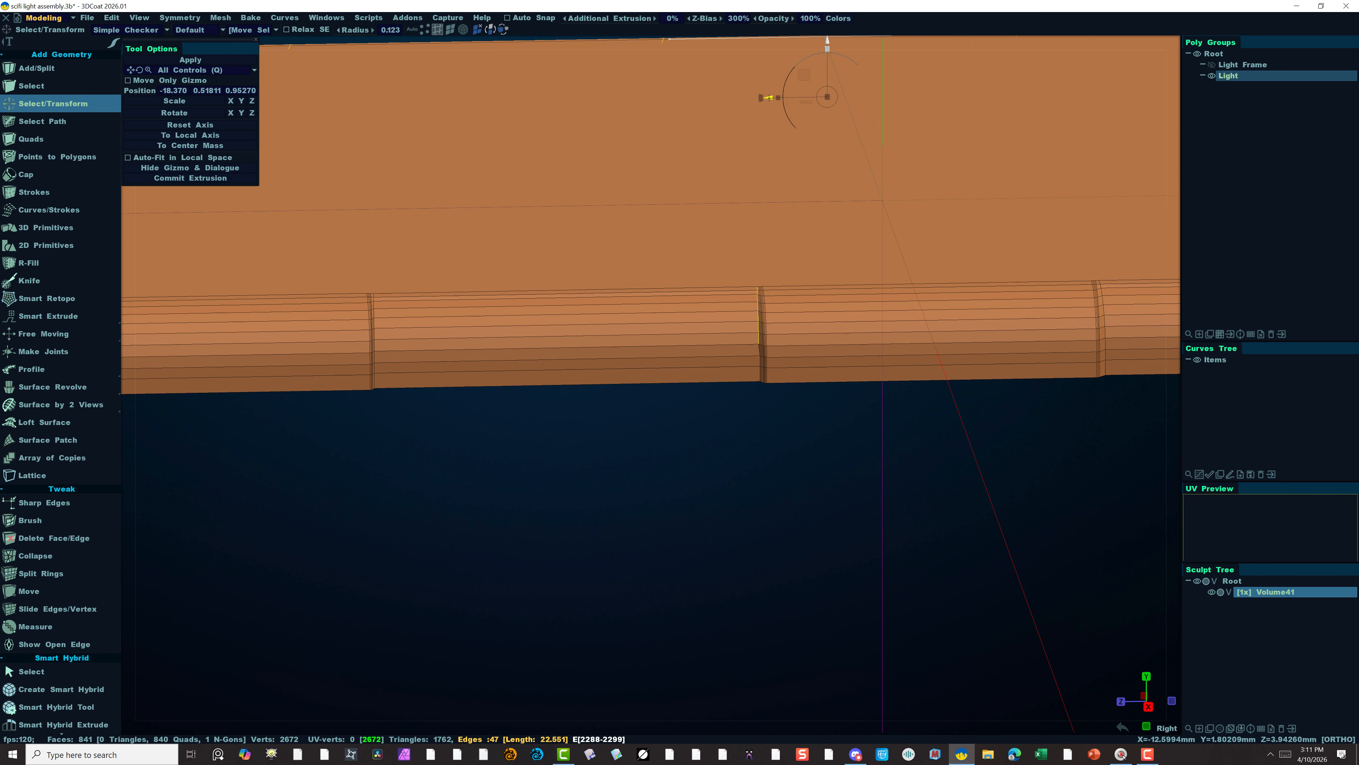
drag(696, 428, 722, 376)
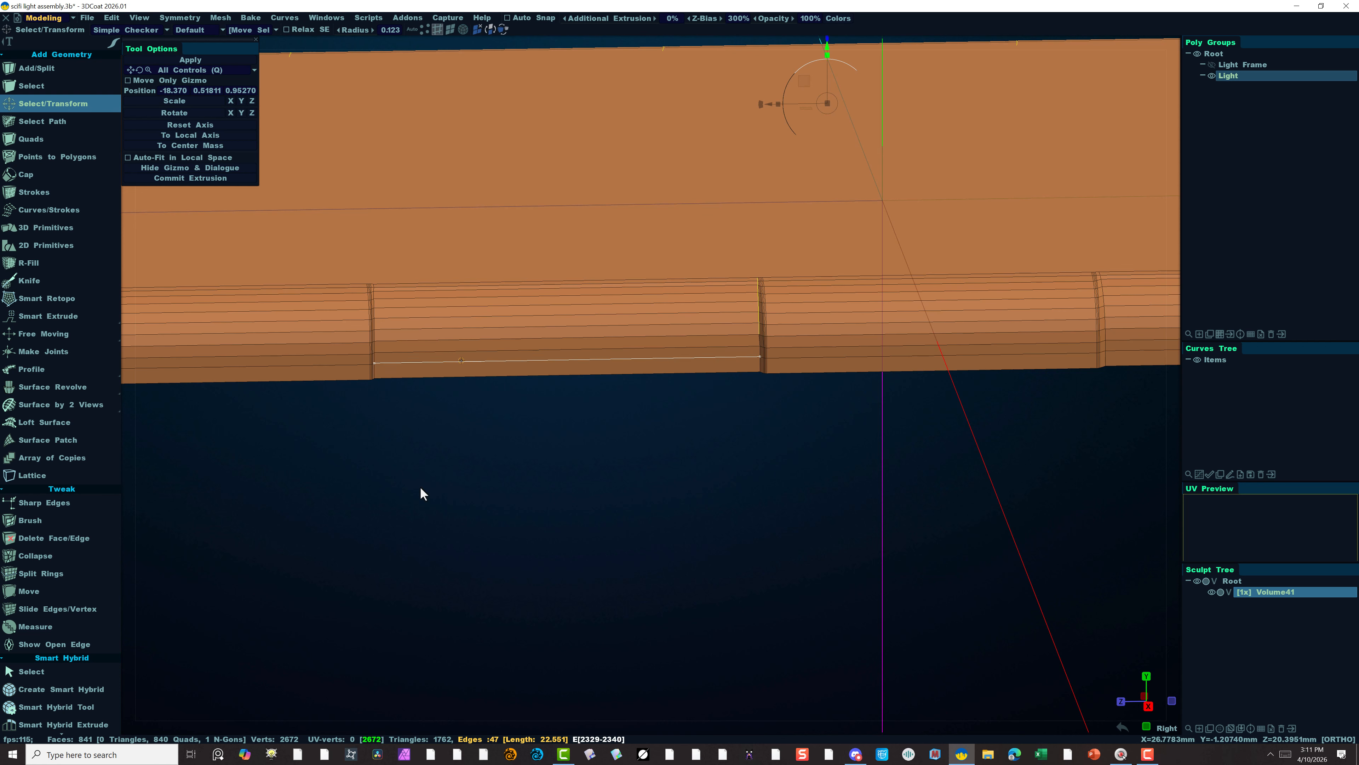
Clear the edge selection and select both border edge loops of every seam along this long side of the panel.
click(34, 86)
click(37, 100)
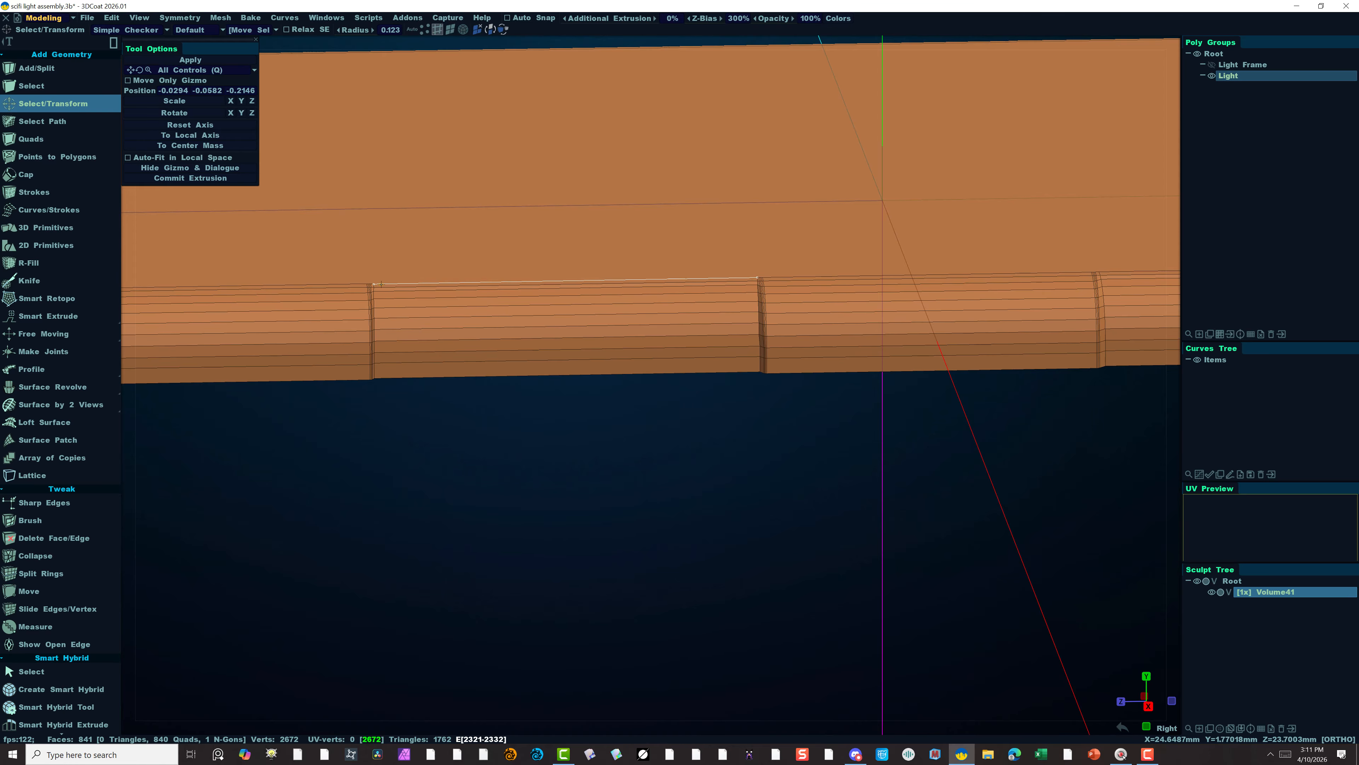
mouse_move(401, 489)
alt+mouse_down()
mouse_move(373, 501)
mouse_move(388, 486)
alt+mouse_up()
alt+middle_drag(364, 513, 590, 361)
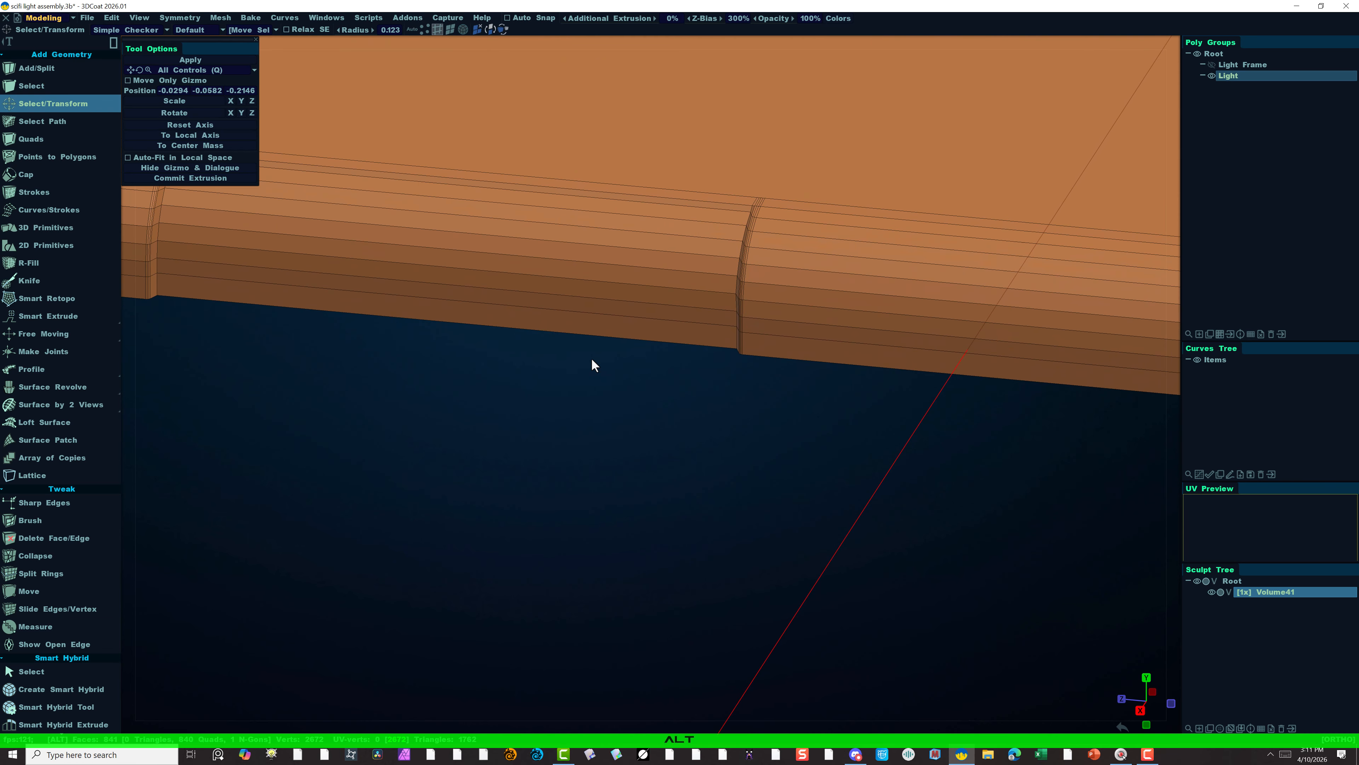
alt+right_drag(591, 361, 648, 411)
alt+drag(647, 411, 615, 376)
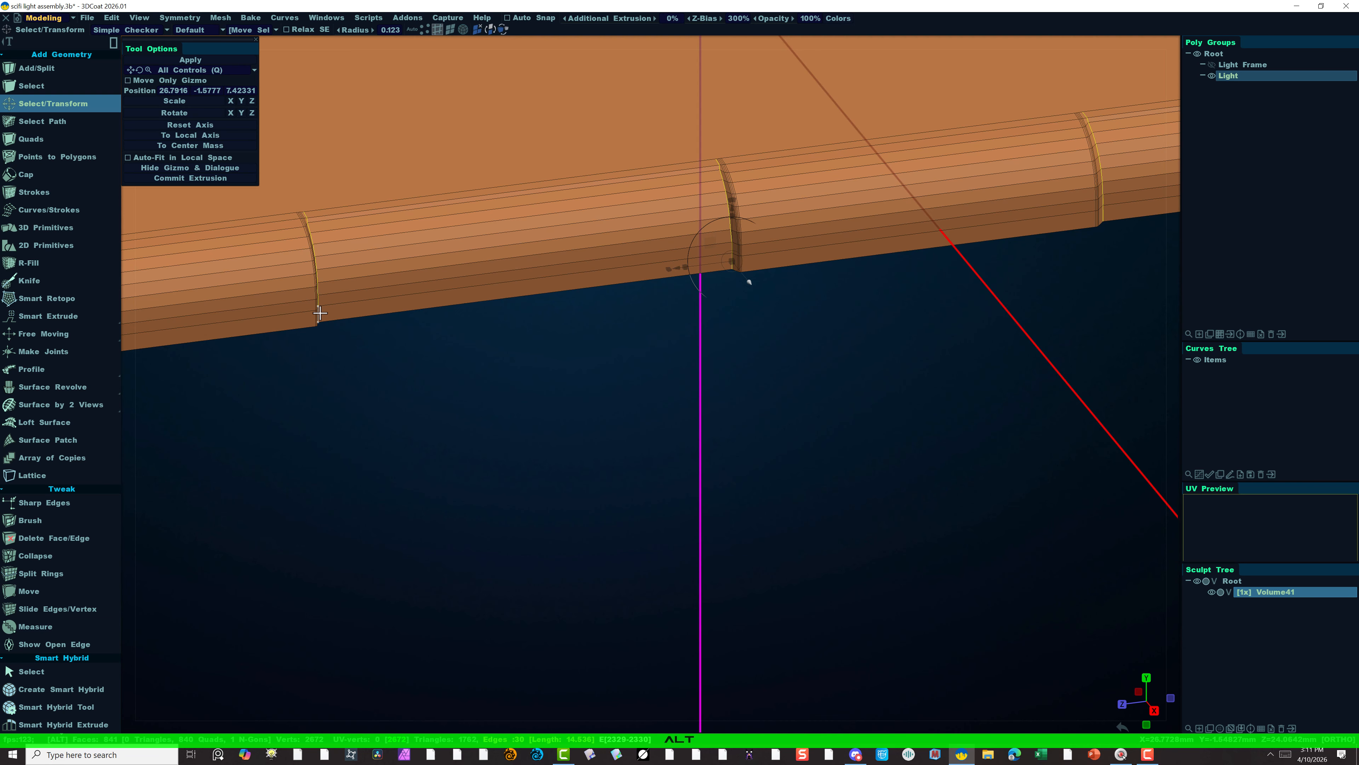
alt+right_drag(805, 431, 758, 415)
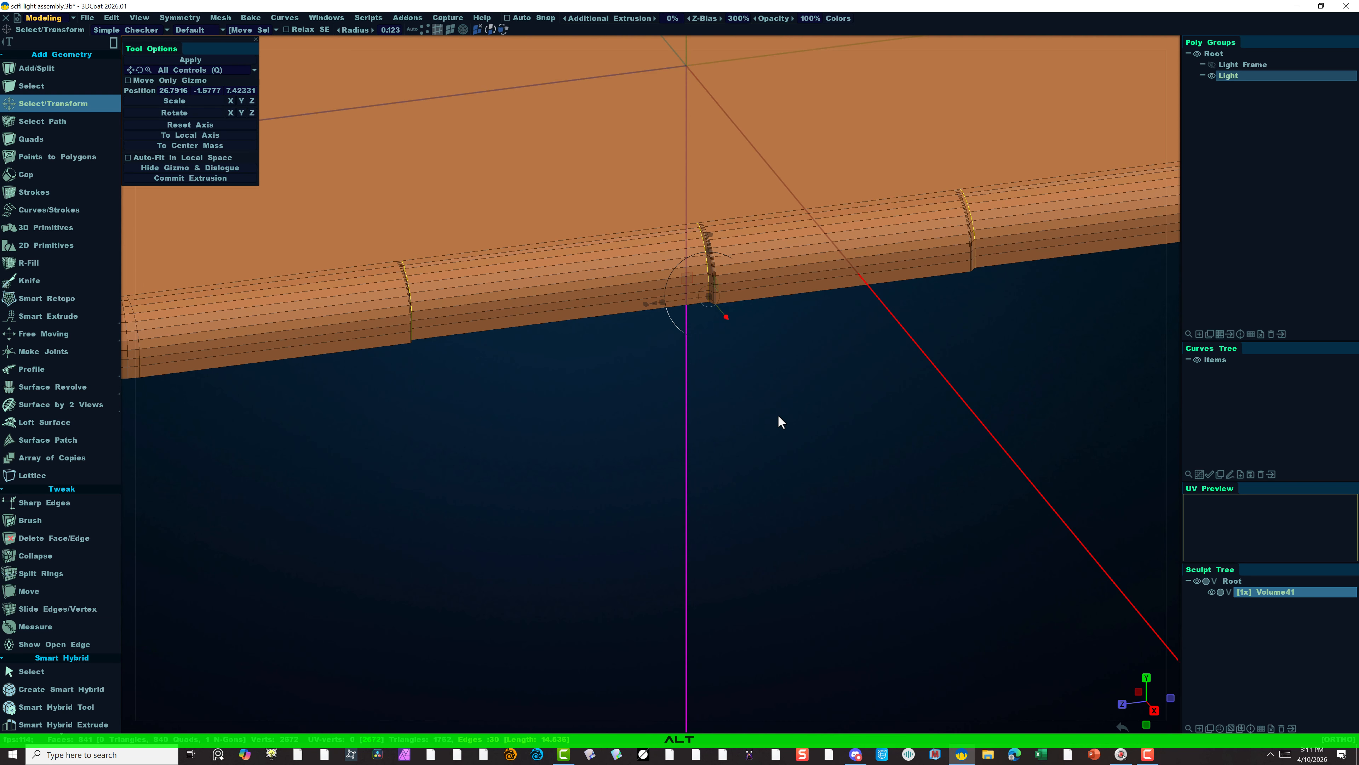
alt+middle_drag(777, 415, 253, 462)
key(alt)
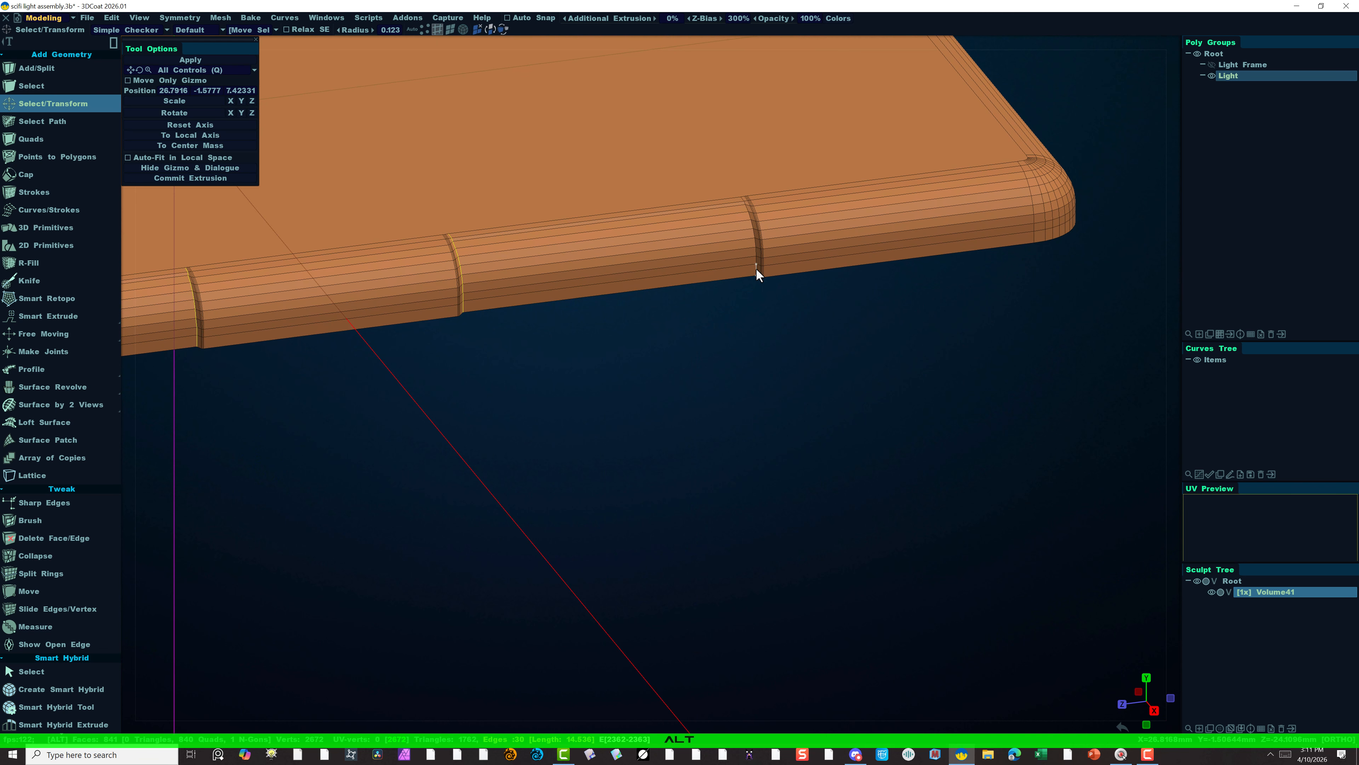
alt+click(756, 271)
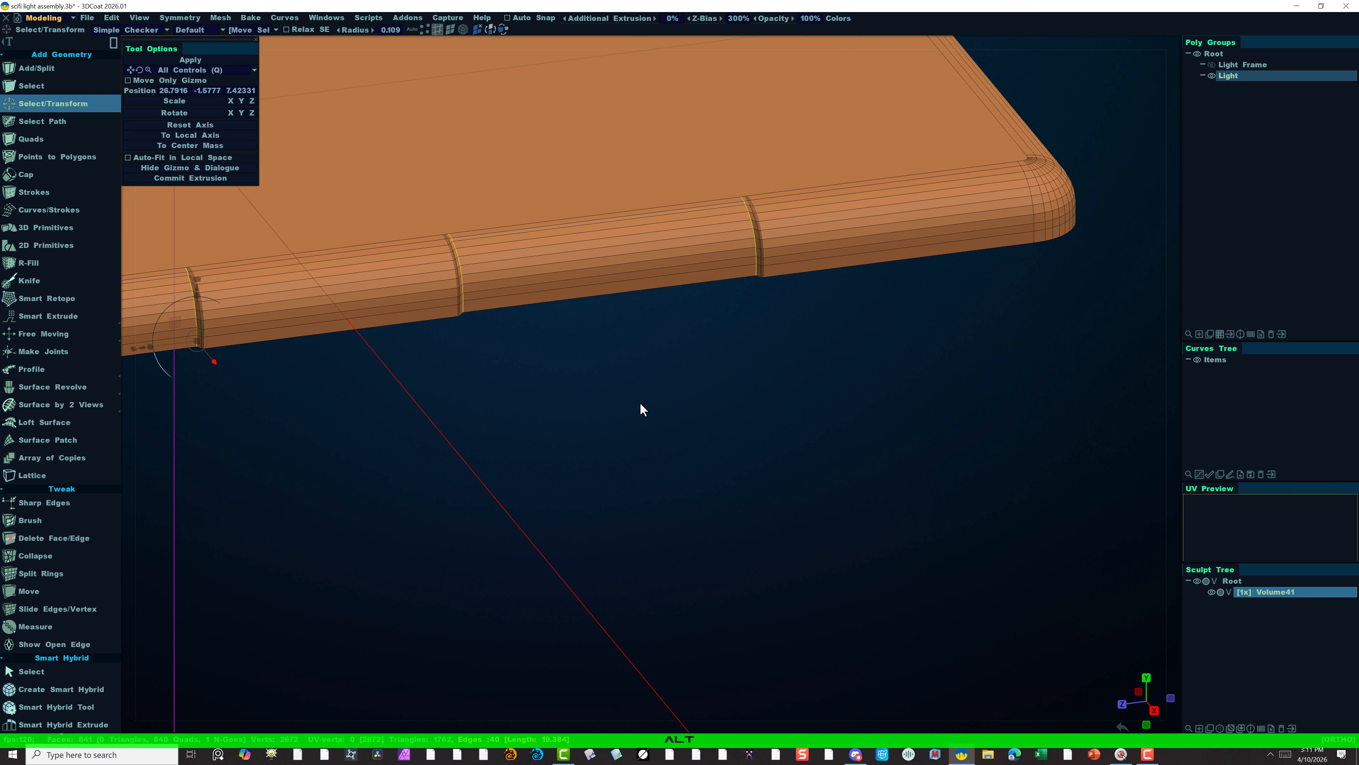
Add both border edge loops of every seam on the opposite long side of the panel to the selection.
alt+right_drag(640, 403, 549, 392)
alt+middle_drag(556, 394, 773, 401)
alt+drag(537, 455, 690, 456)
alt+right_drag(690, 456, 821, 500)
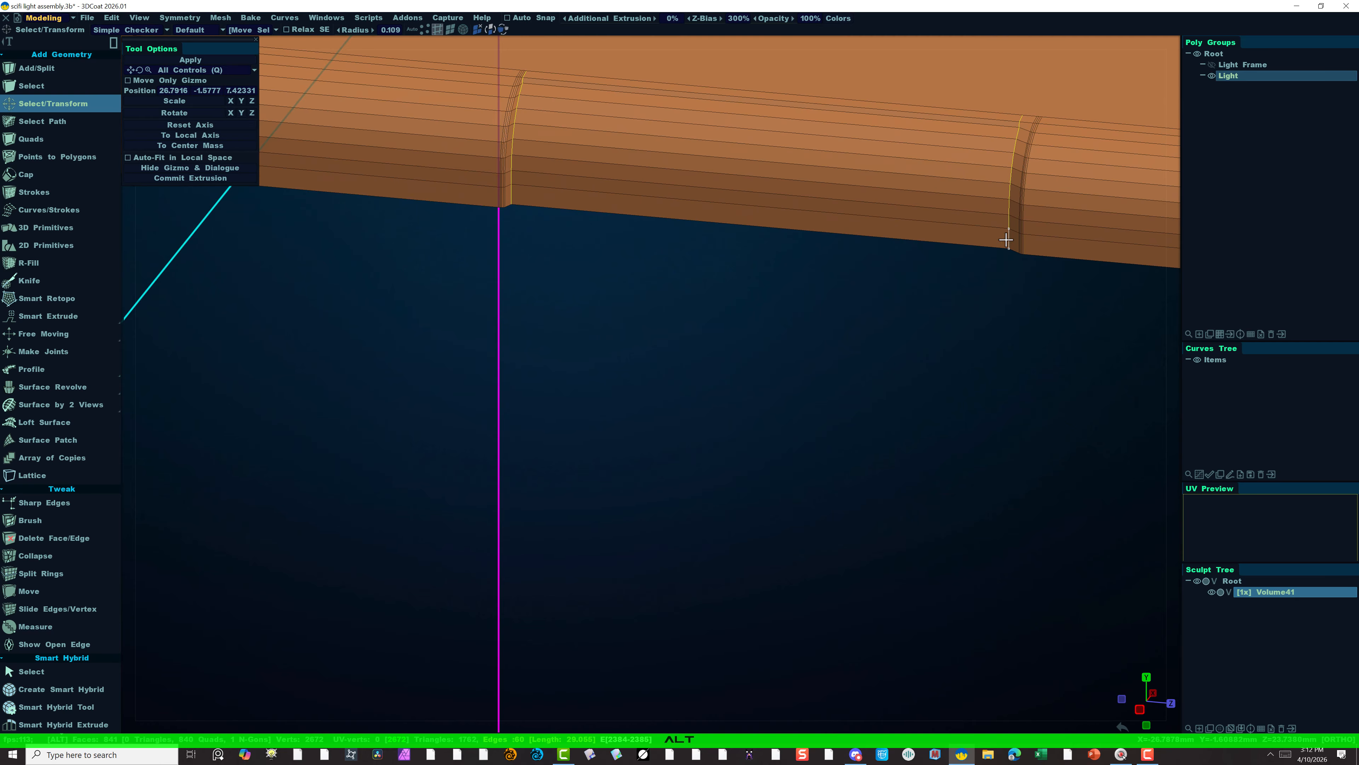
alt+drag(424, 322, 907, 390)
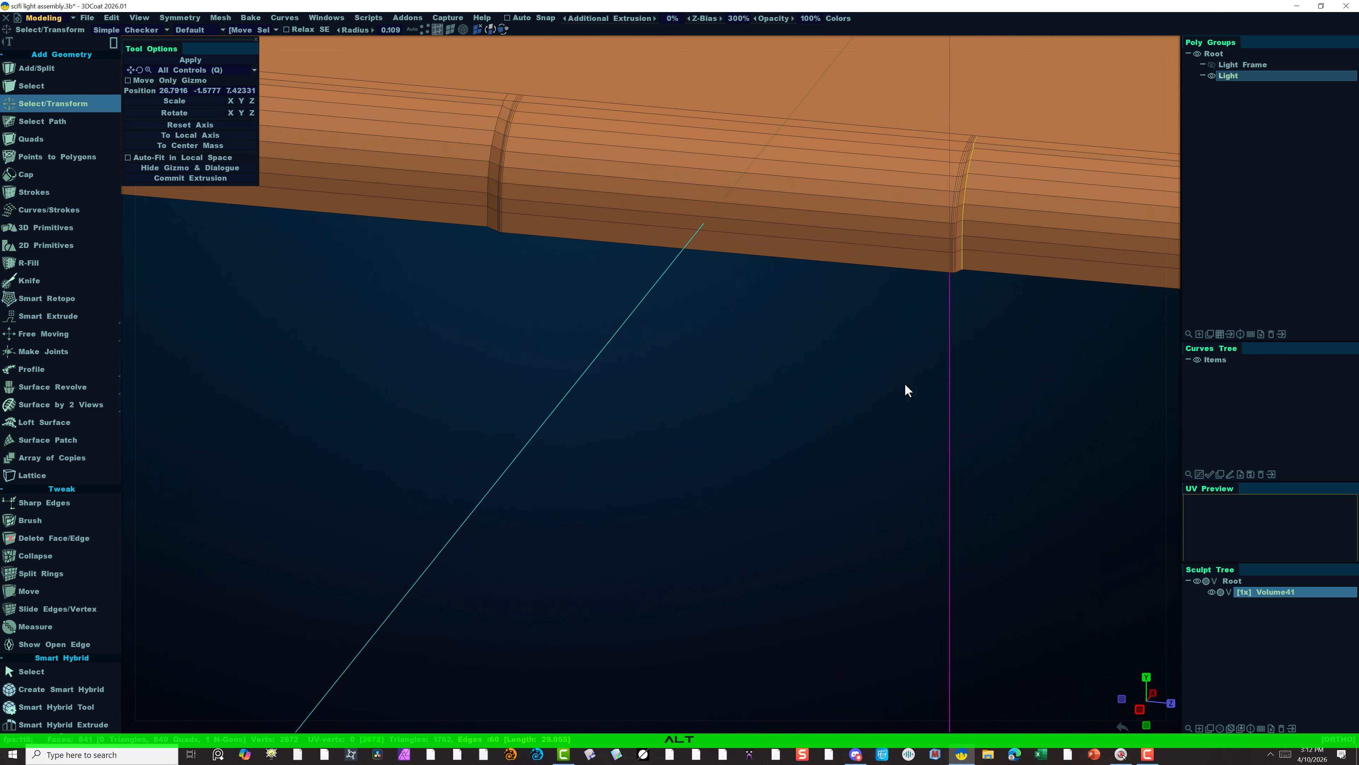
alt+middle_drag(904, 384, 1095, 395)
alt+drag(678, 225, 745, 162)
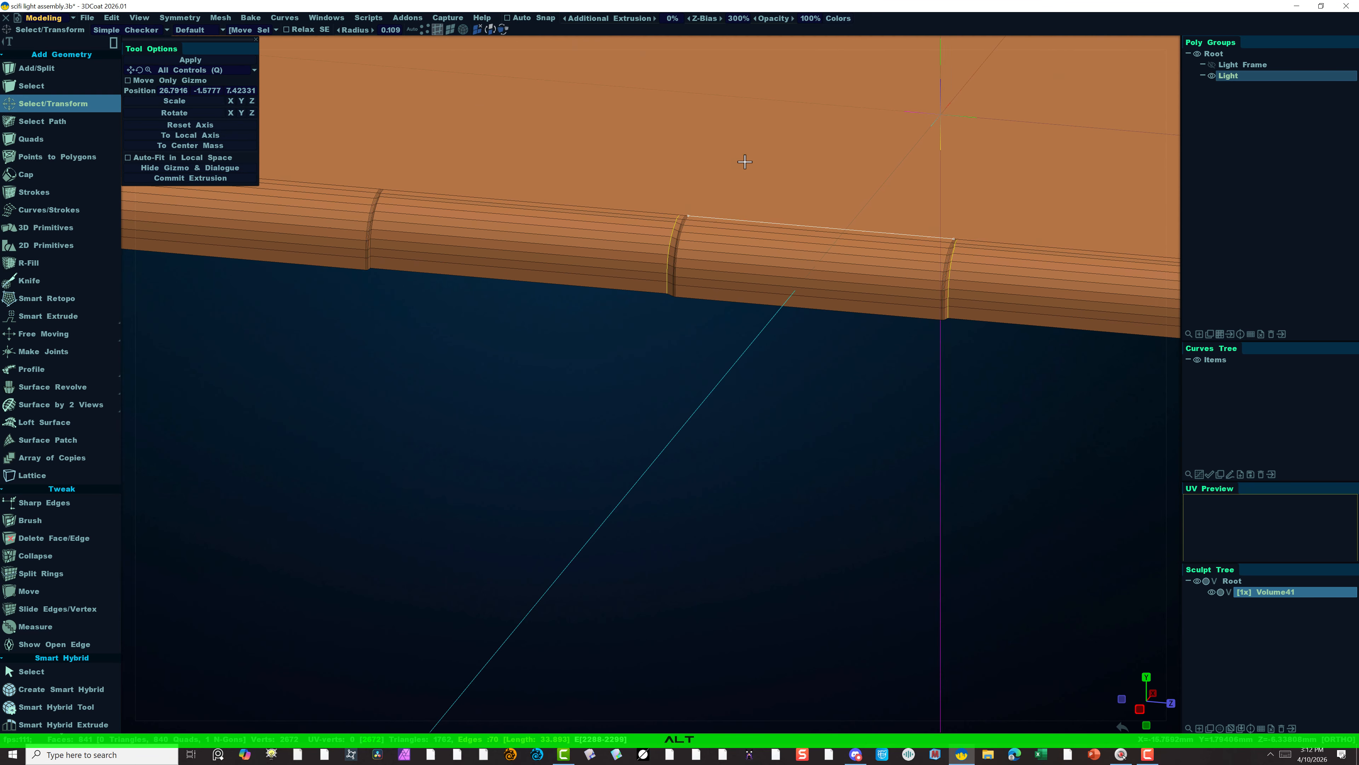
middle_drag(477, 322, 708, 396)
right_drag(552, 428, 674, 429)
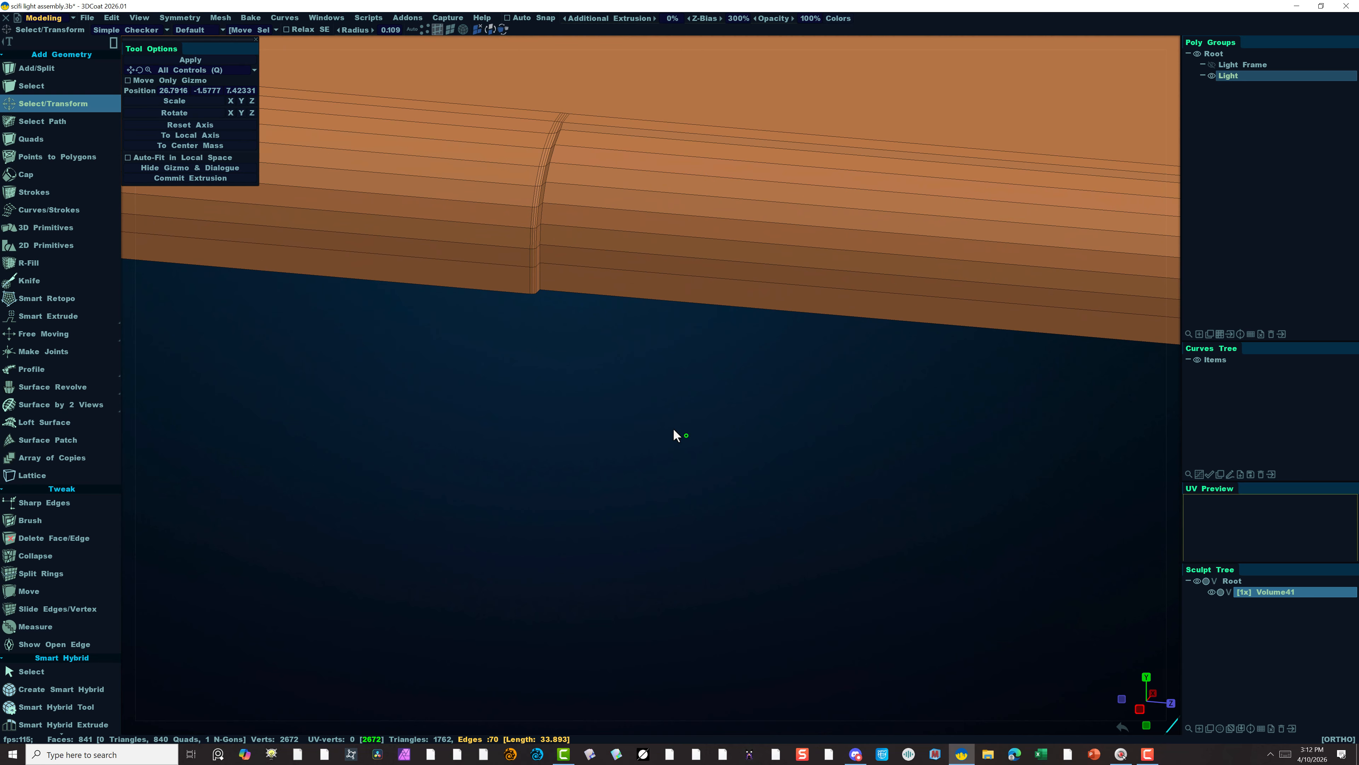
alt+click(539, 278)
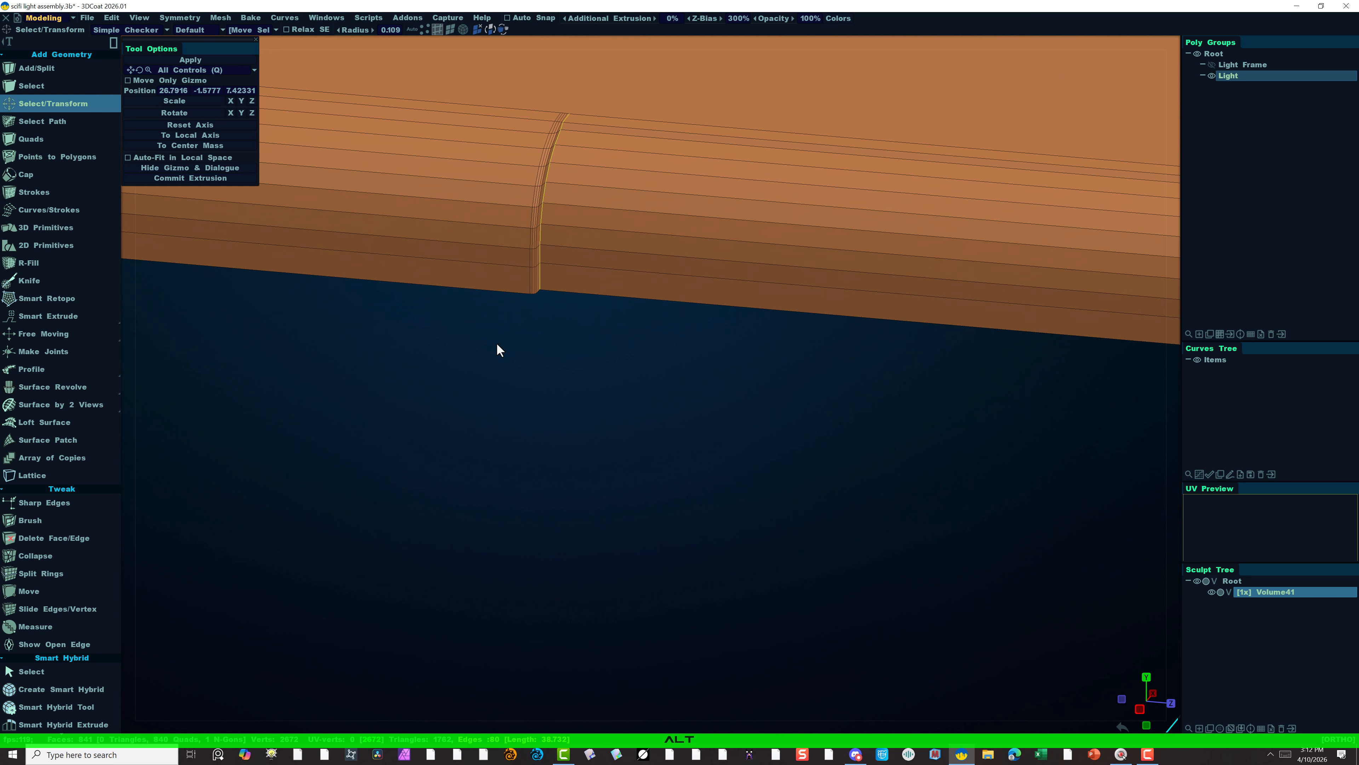
alt+right_drag(636, 370, 433, 338)
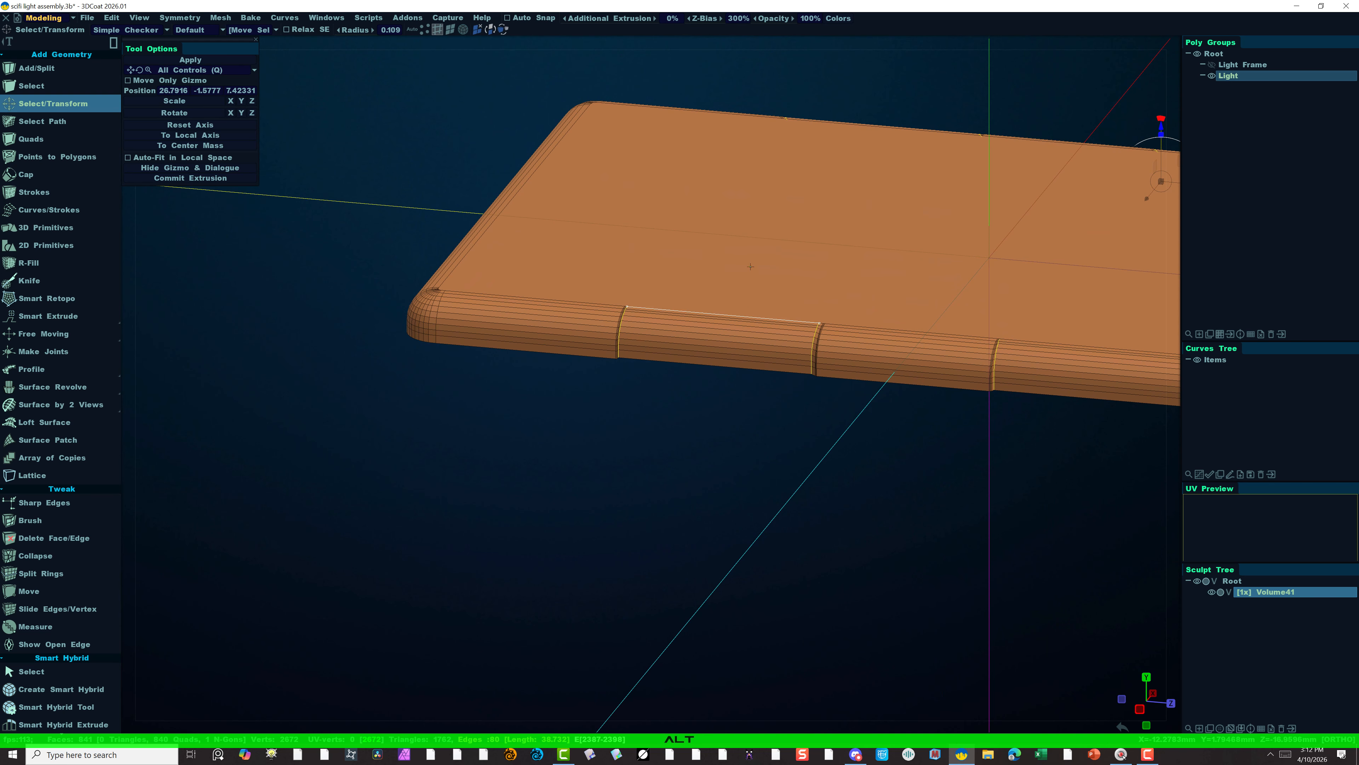
Bevel the selected seam edge loops along both long sides of the panel with a bevel size of about 0.053.
scroll(60, 629, down, 5)
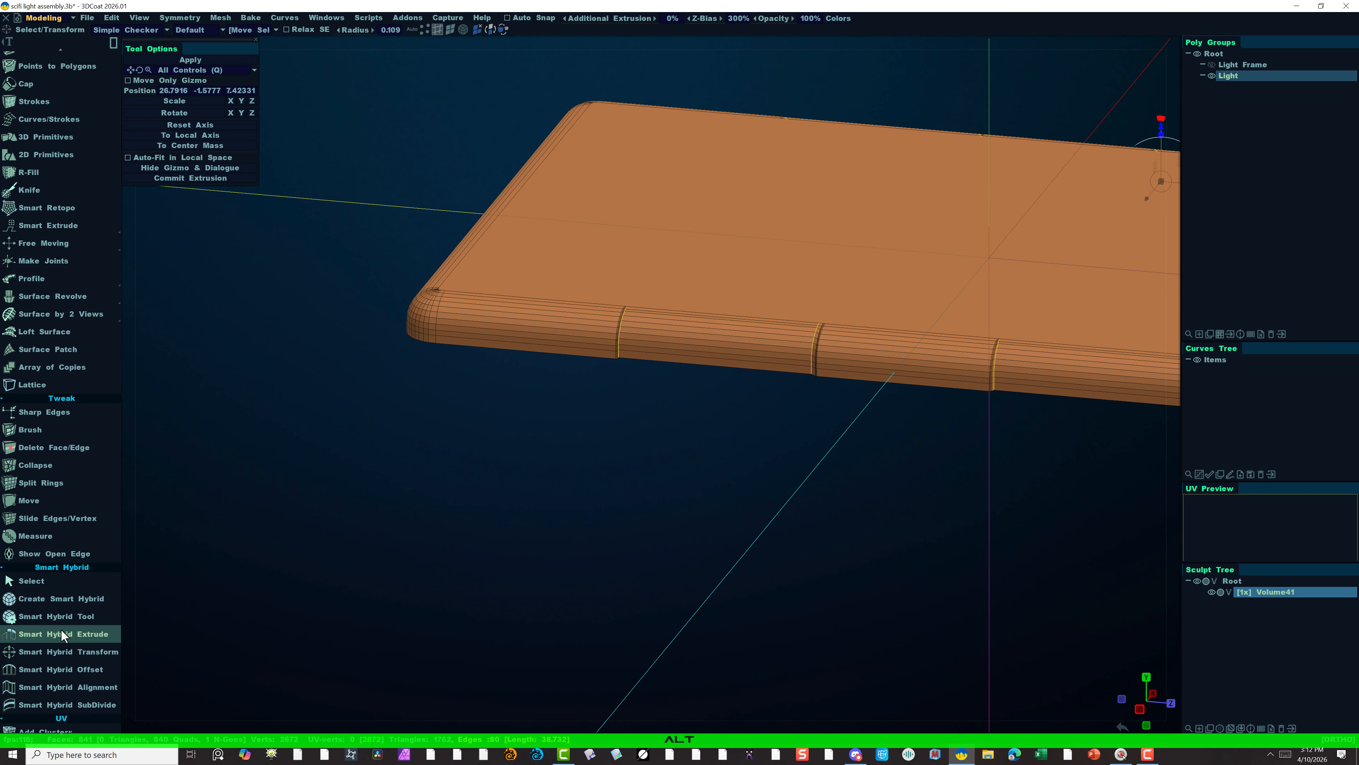
scroll(63, 637, down, 6)
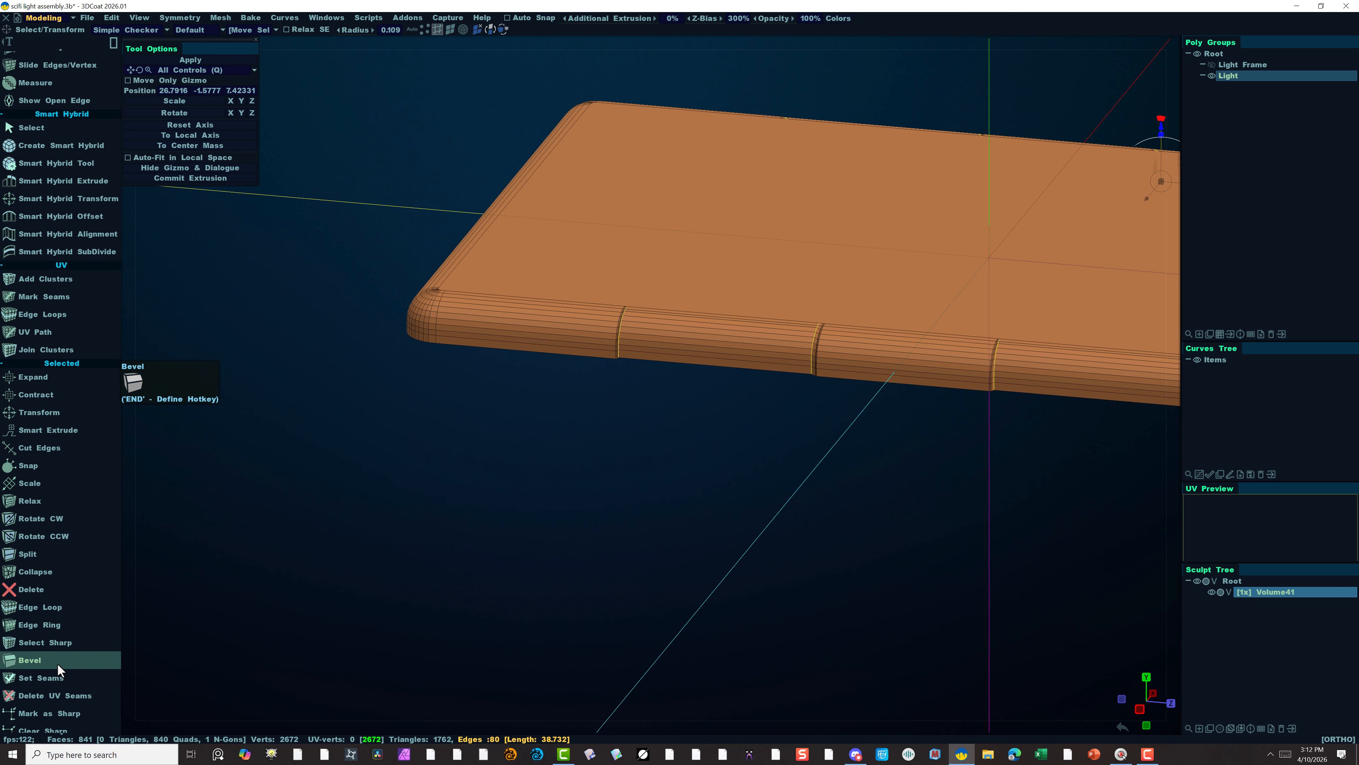
click(57, 663)
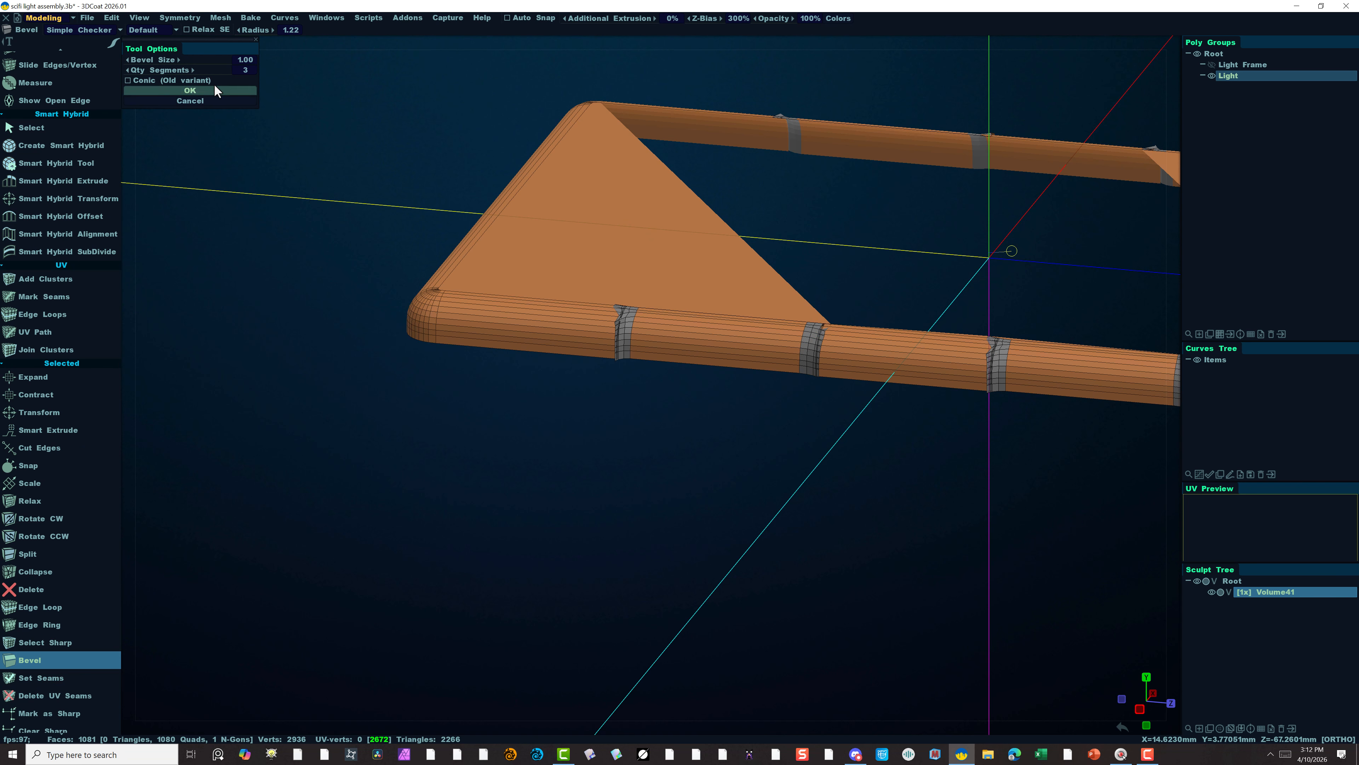
drag(182, 62, 128, 58)
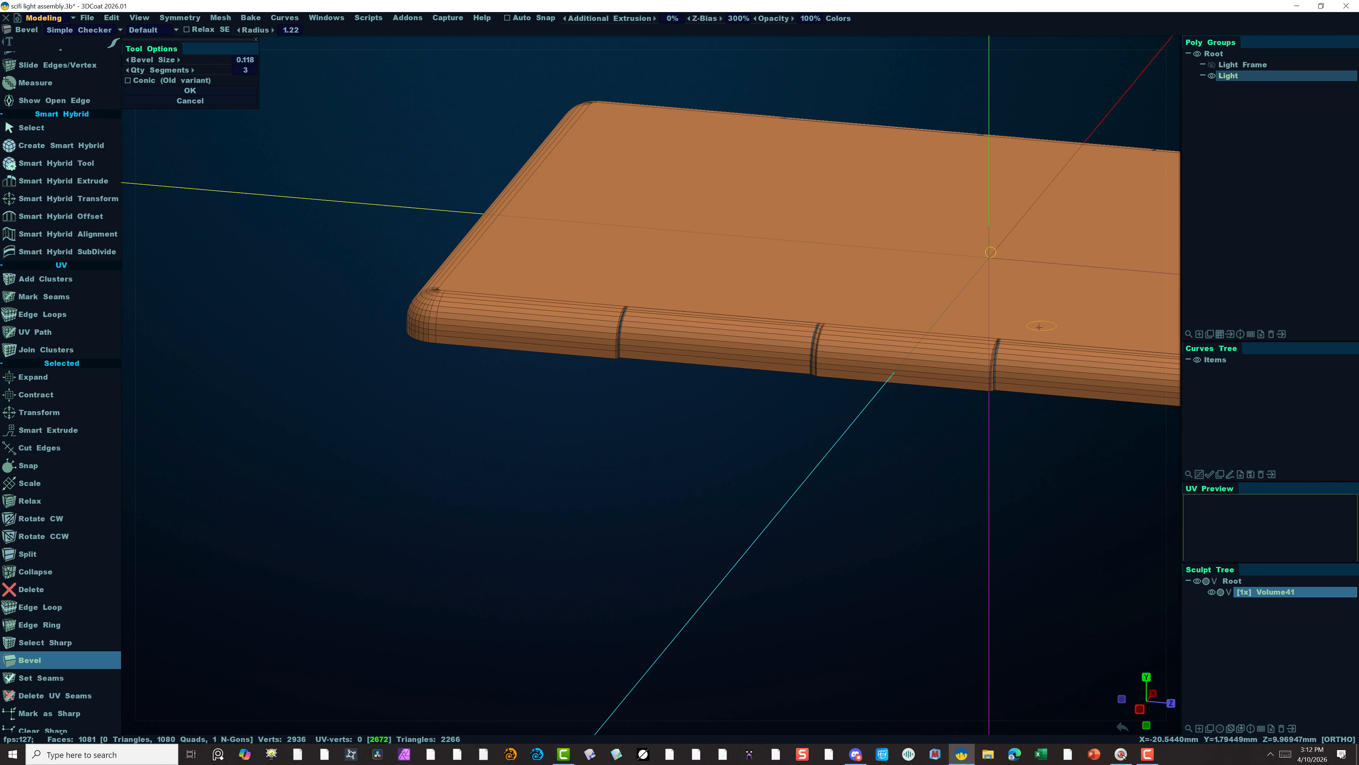
alt+right_drag(773, 431, 731, 394)
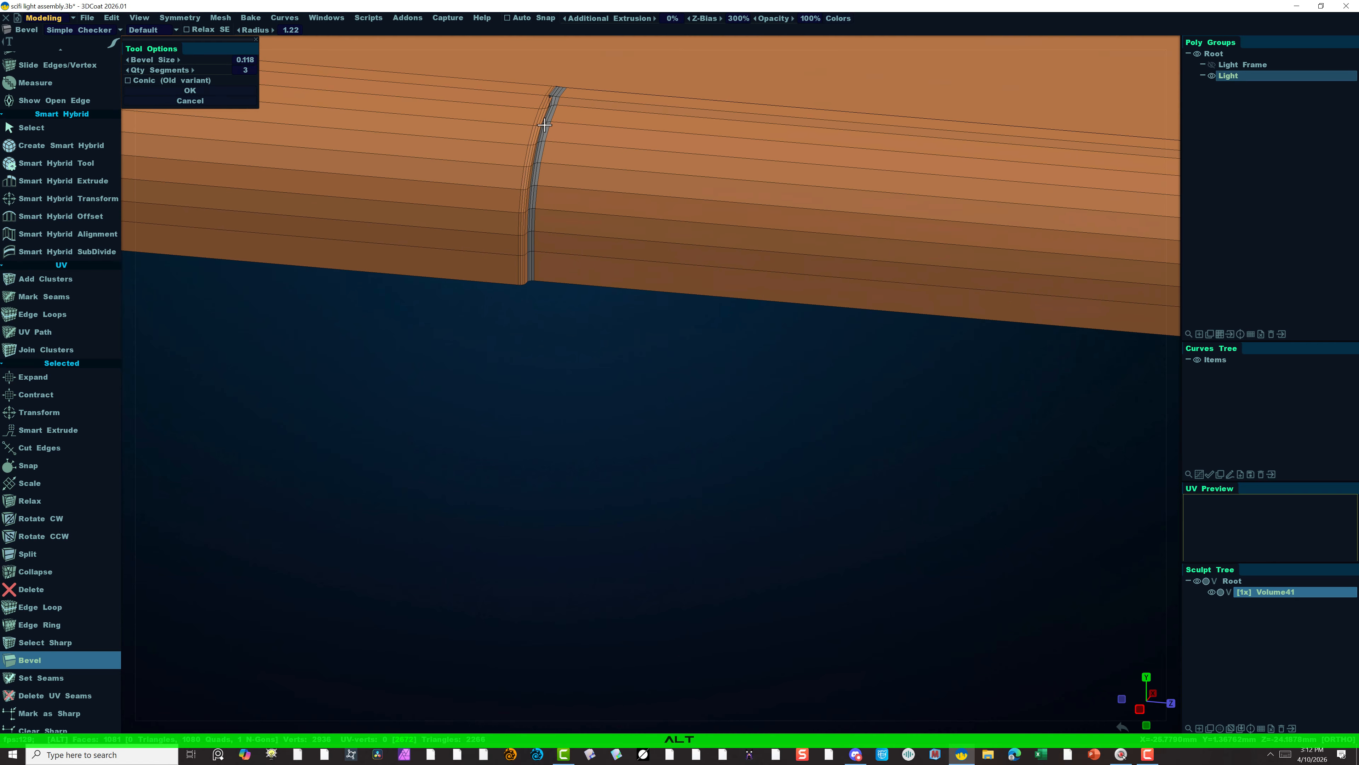
alt+drag(551, 328, 530, 352)
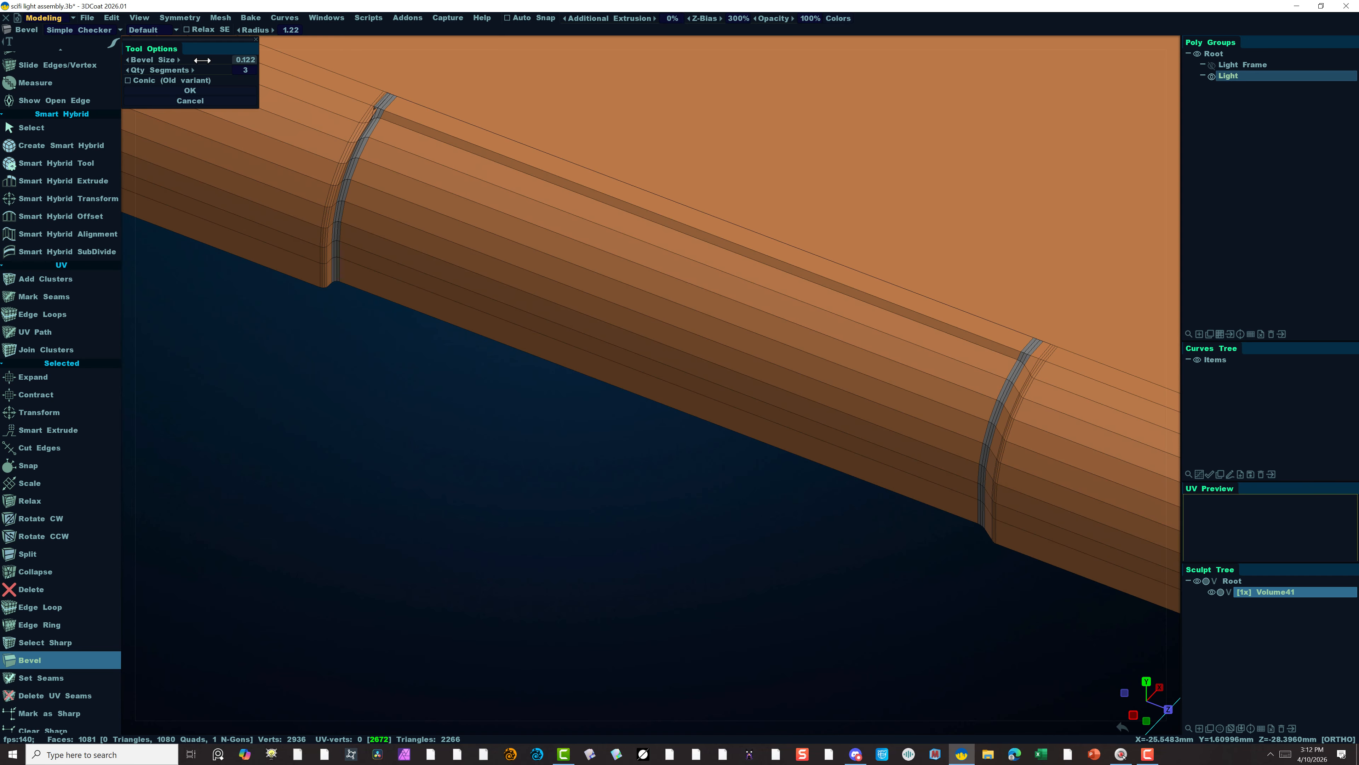
drag(213, 59, 168, 59)
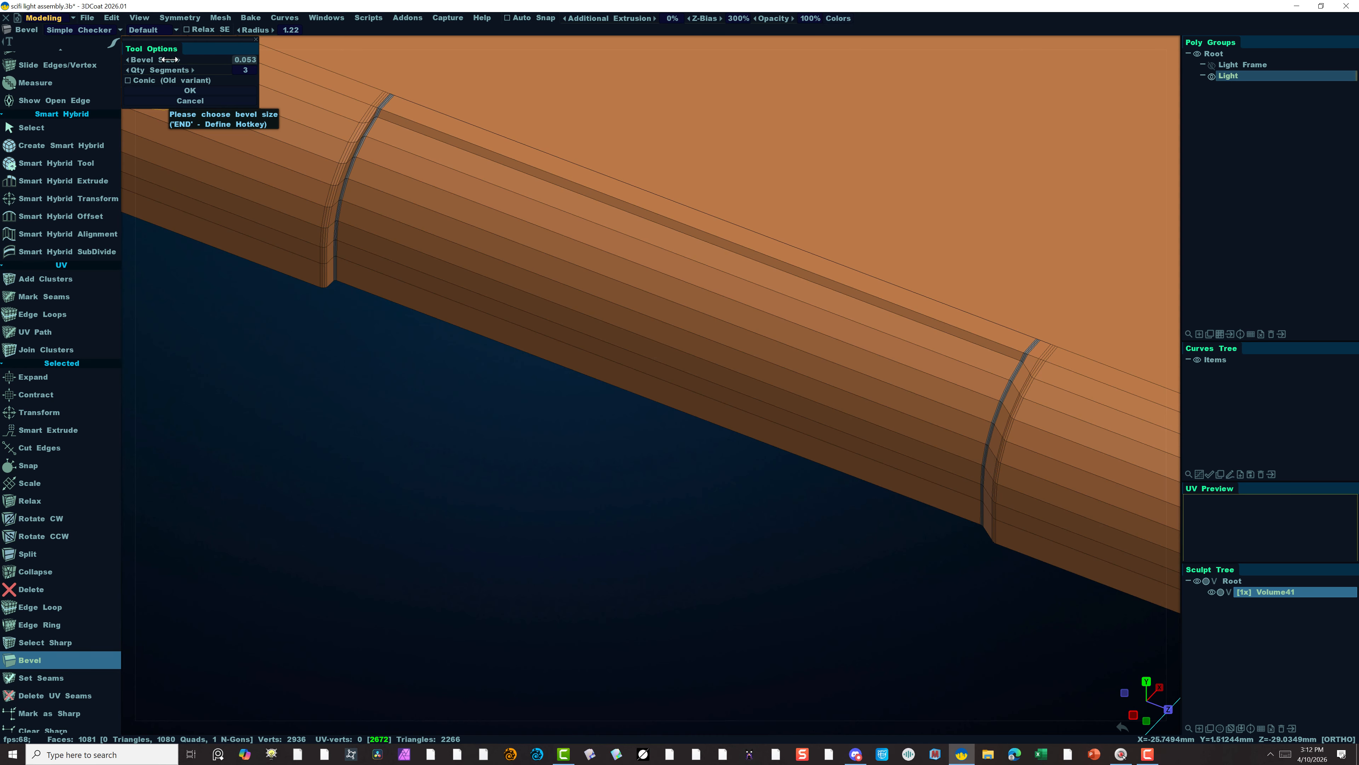
Show the Light Frame poly group again and examine how the bevelled panel seams sit against the frame.
alt+right_drag(641, 559, 558, 470)
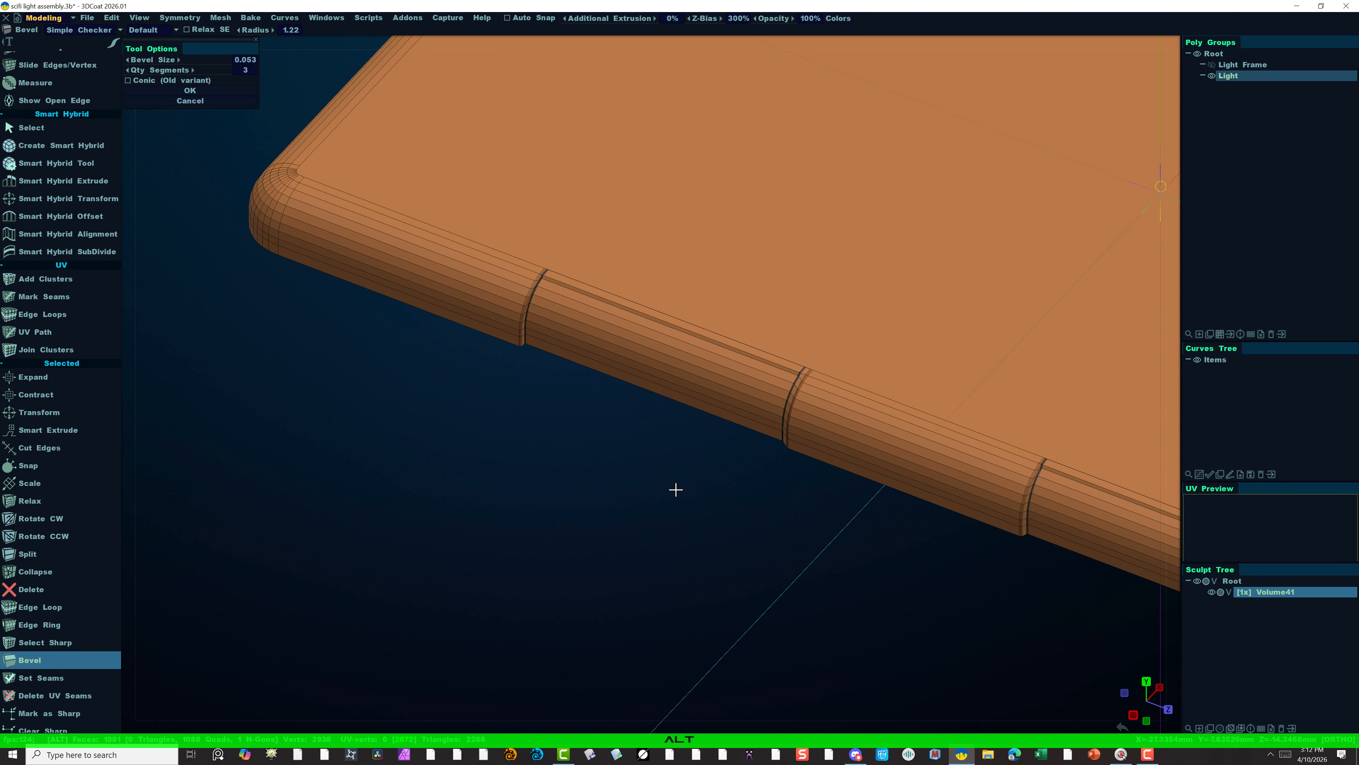
mouse_move(675, 489)
alt+mouse_down()
mouse_move(613, 461)
mouse_move(689, 480)
alt+mouse_up()
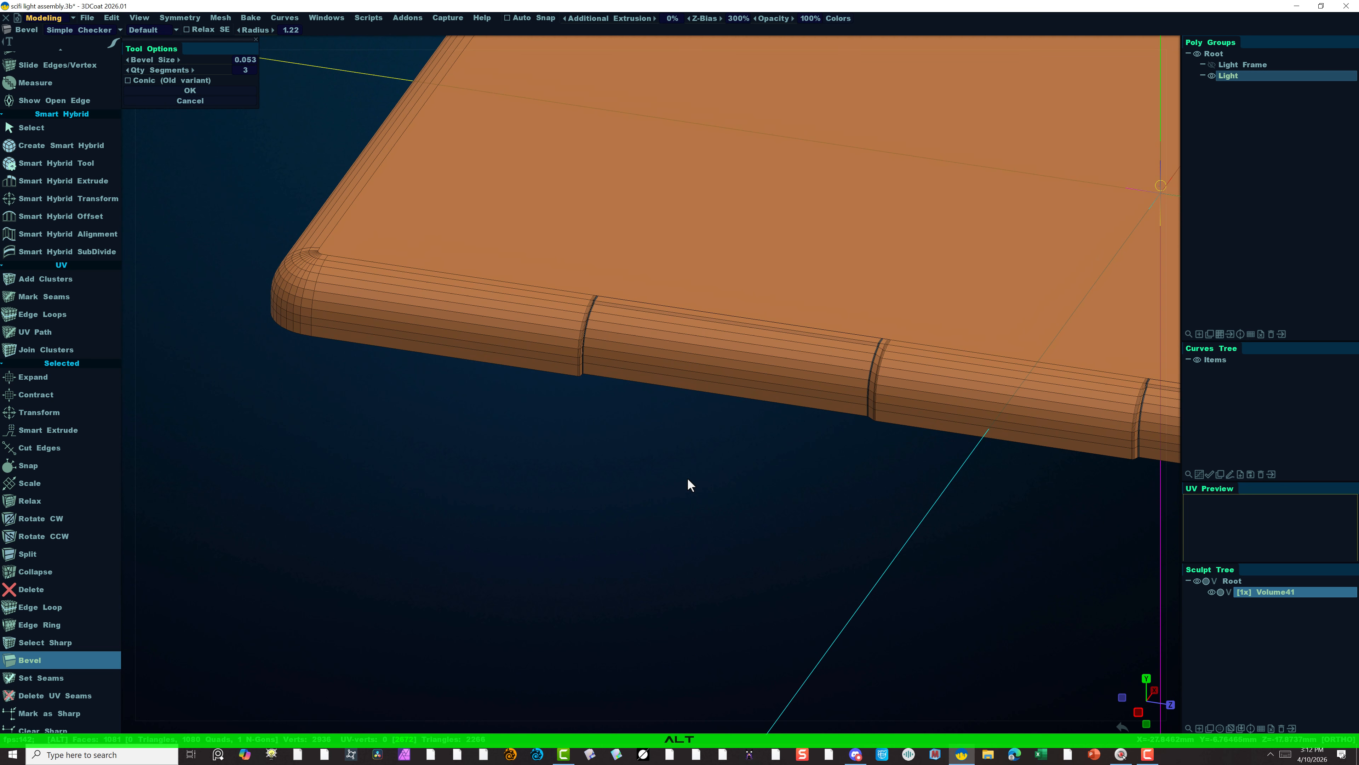
alt+right_drag(637, 455, 819, 483)
alt+drag(401, 403, 412, 445)
alt+right_drag(412, 445, 291, 459)
alt+right_drag(477, 512, 397, 483)
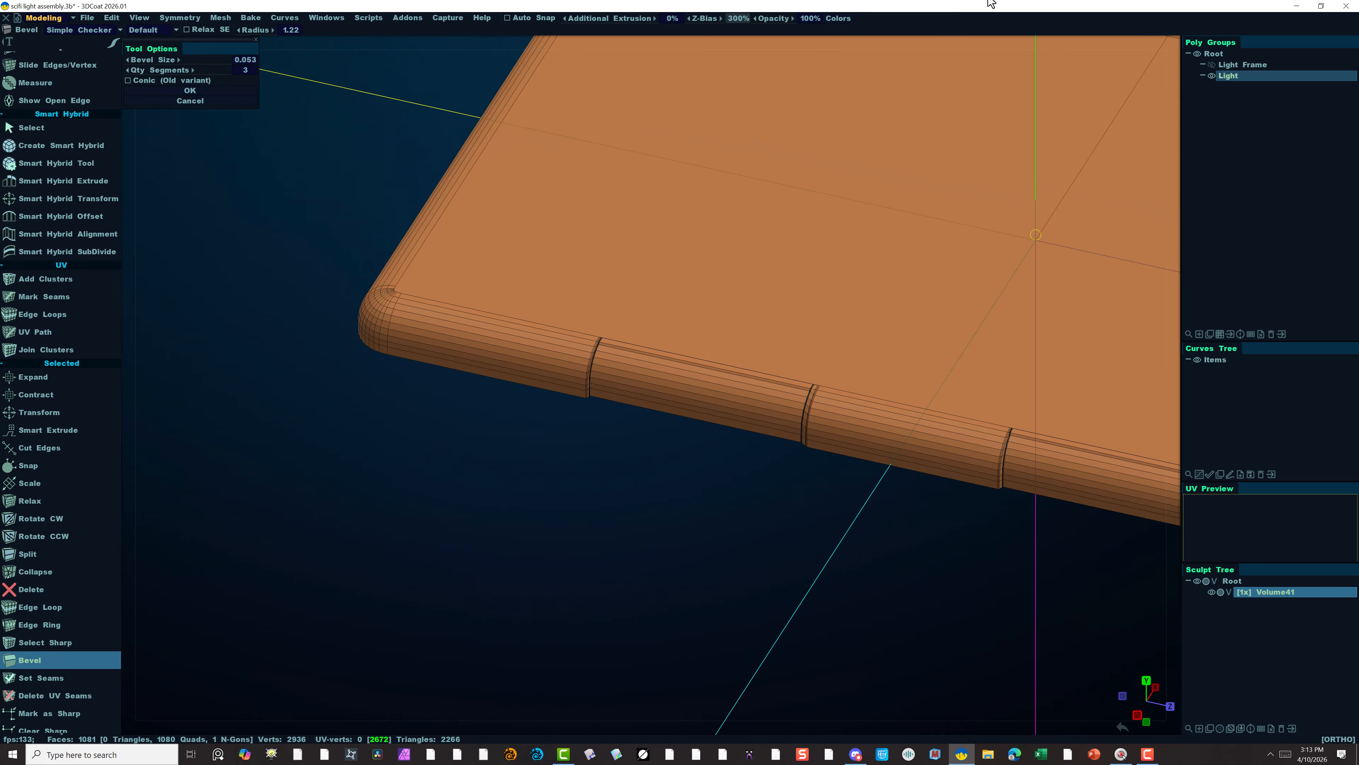
click(1211, 65)
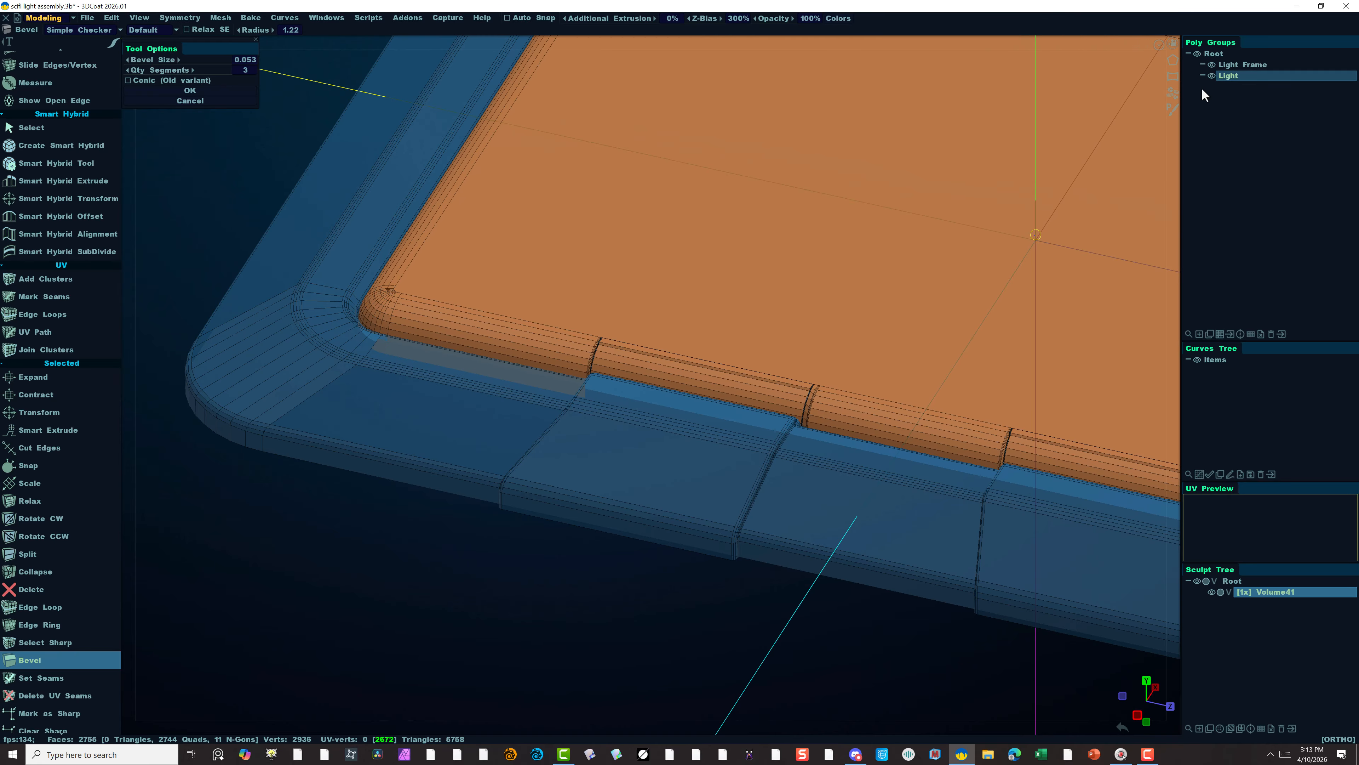
key(alt)
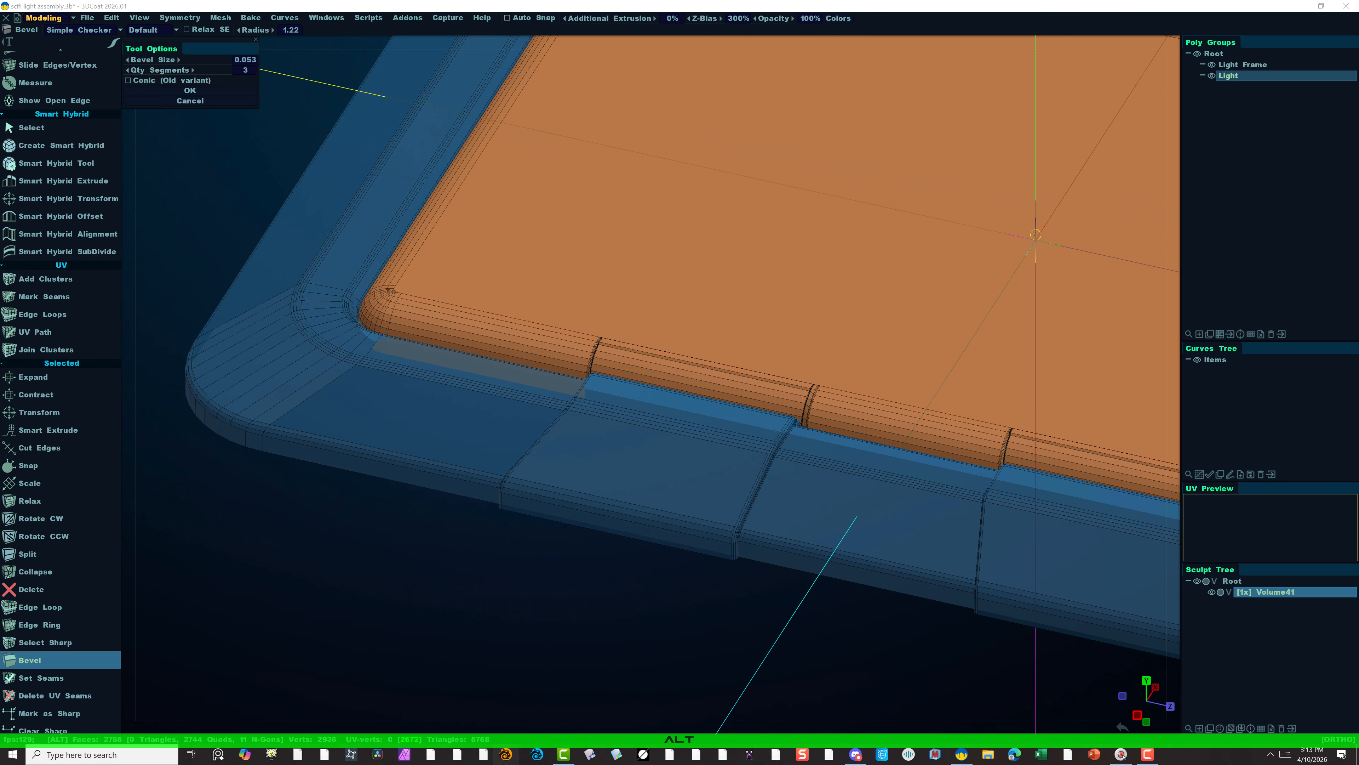
alt+drag(479, 643, 517, 653)
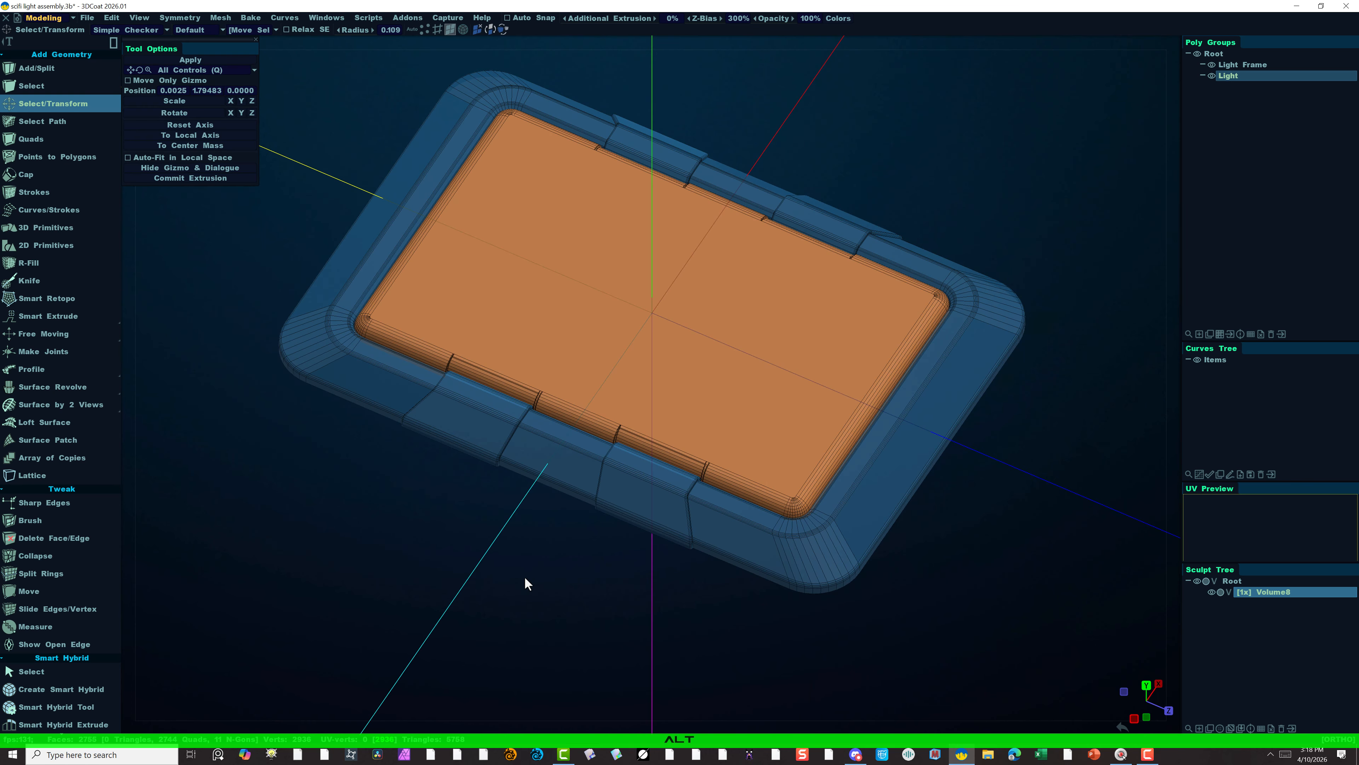
alt+drag(558, 591, 573, 576)
alt+right_drag(574, 576, 710, 607)
alt+drag(627, 624, 611, 617)
alt+right_drag(611, 618, 508, 579)
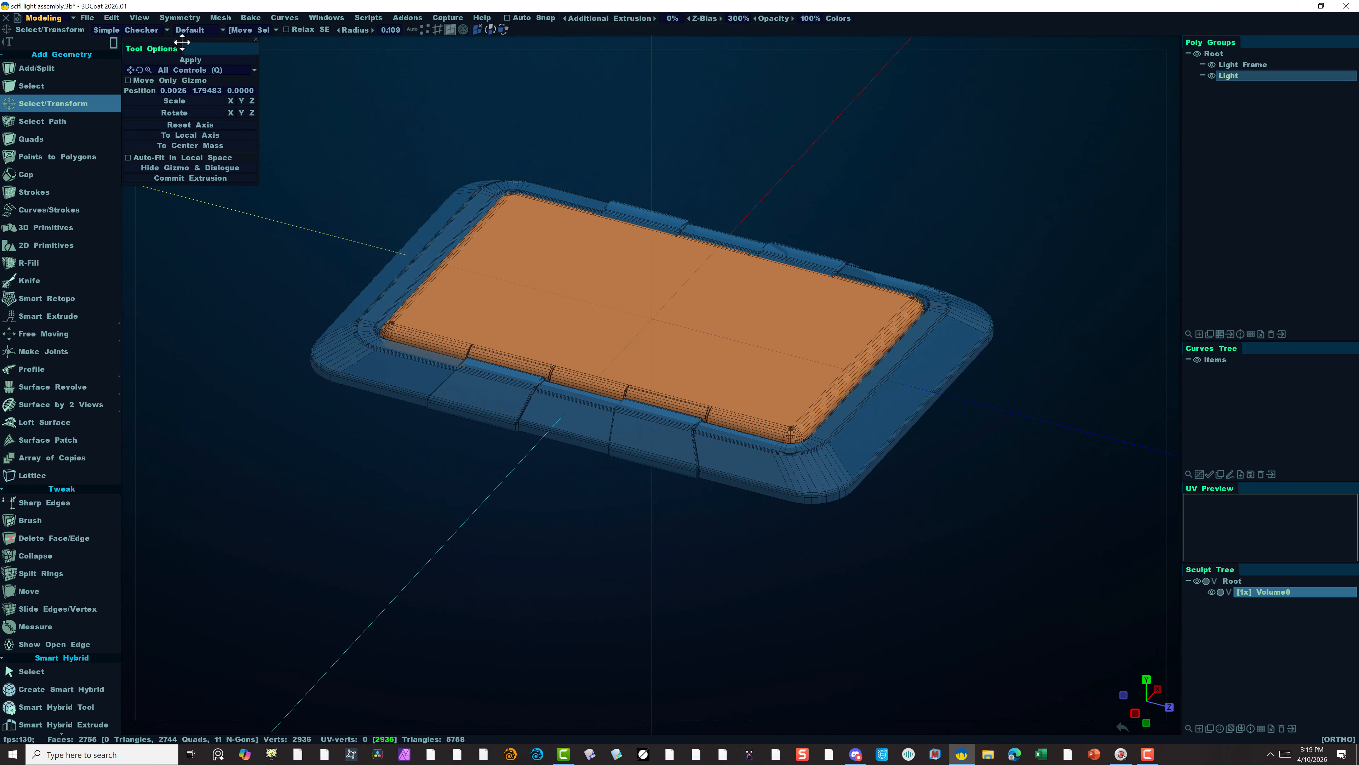
Move the tool options clear of the room list, check the Painting room, and return to the Modeling room.
drag(182, 41, 180, 105)
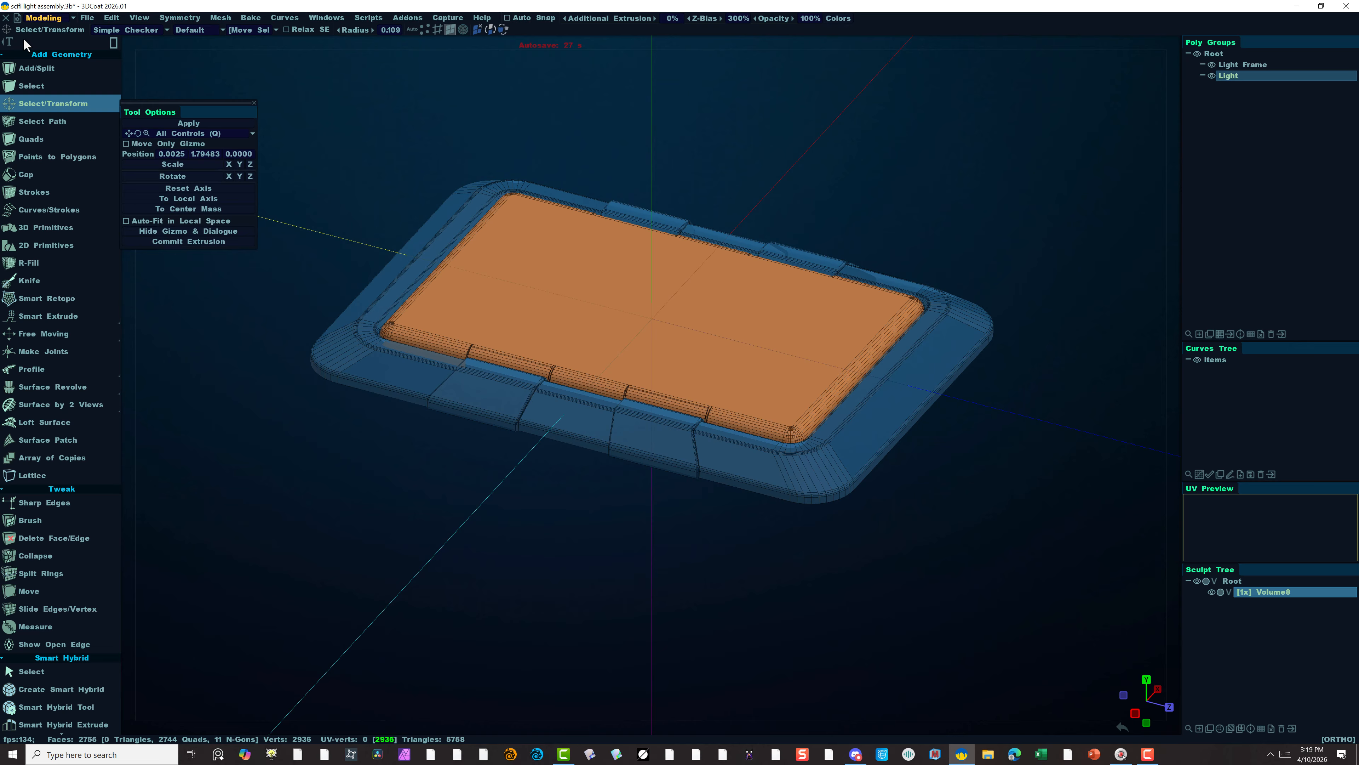
click(73, 20)
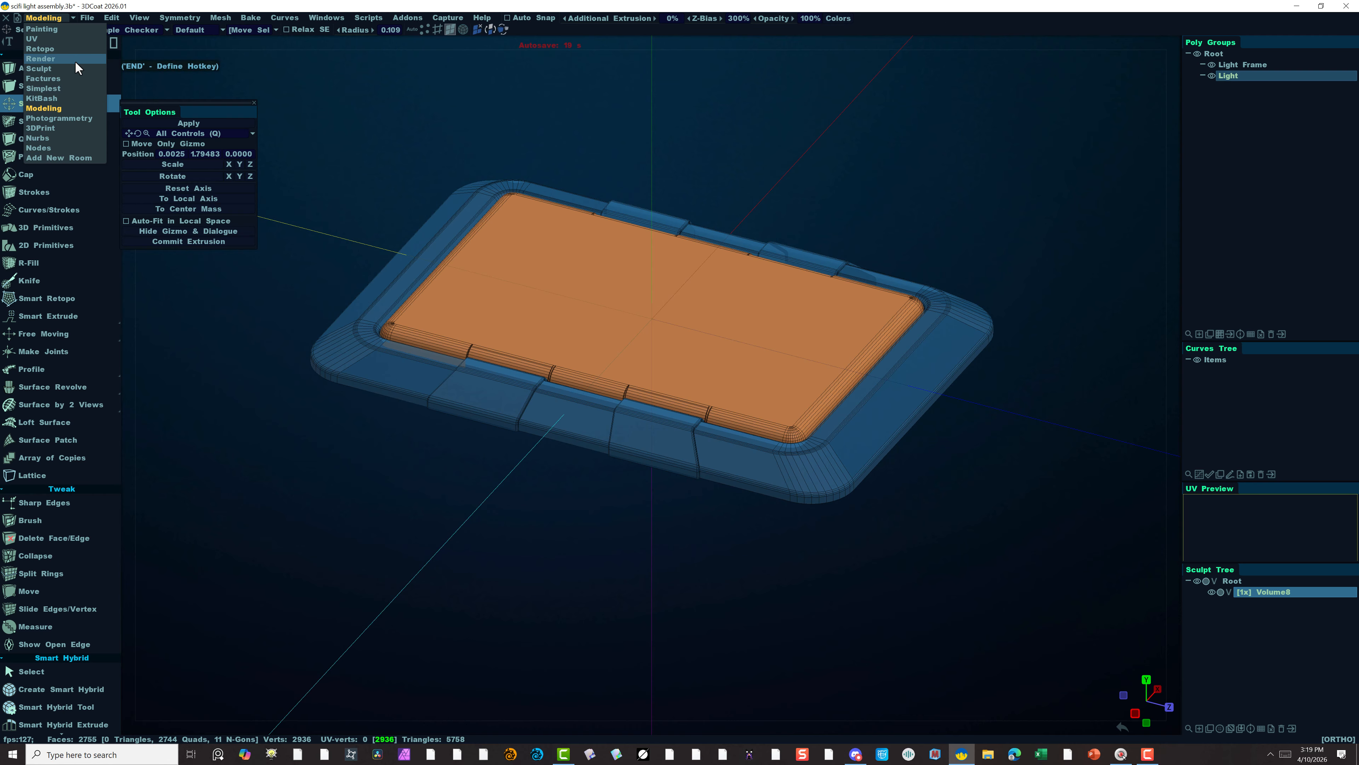
click(66, 29)
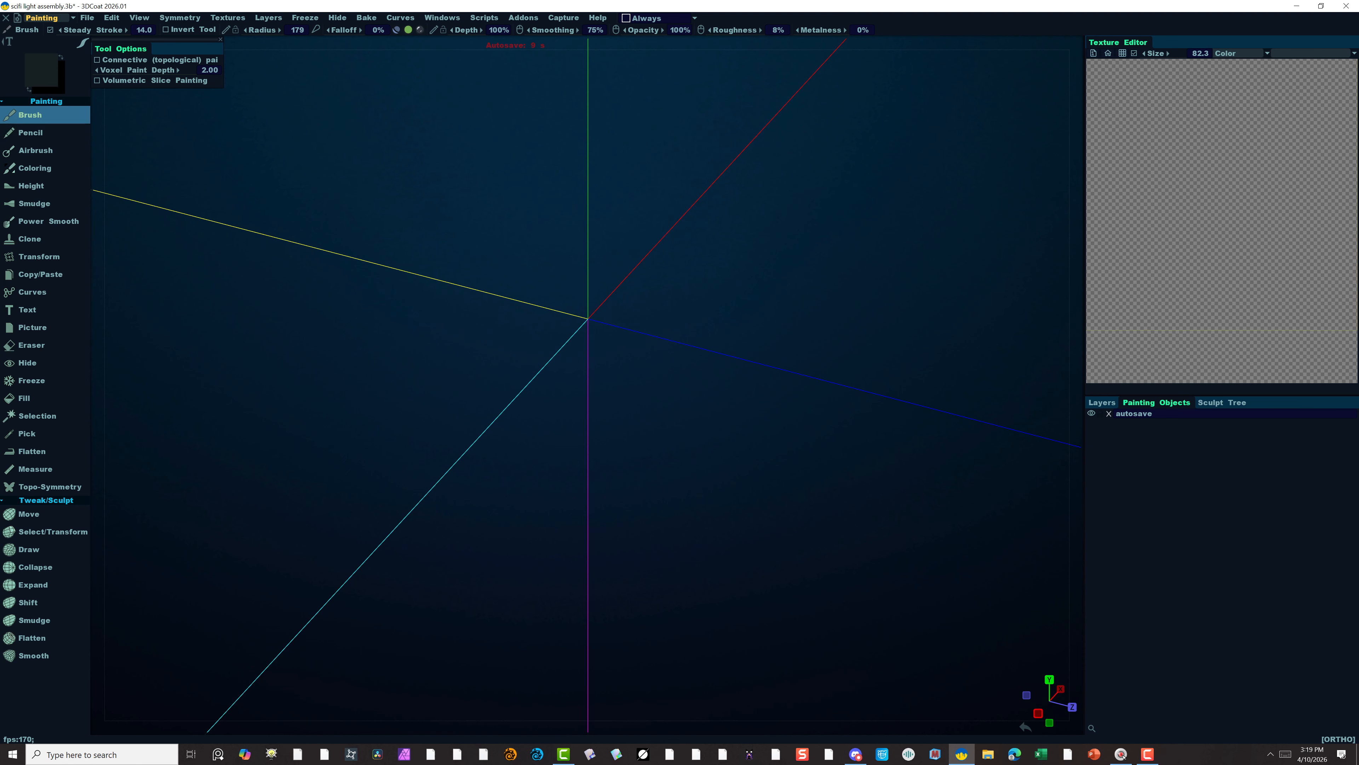
click(72, 18)
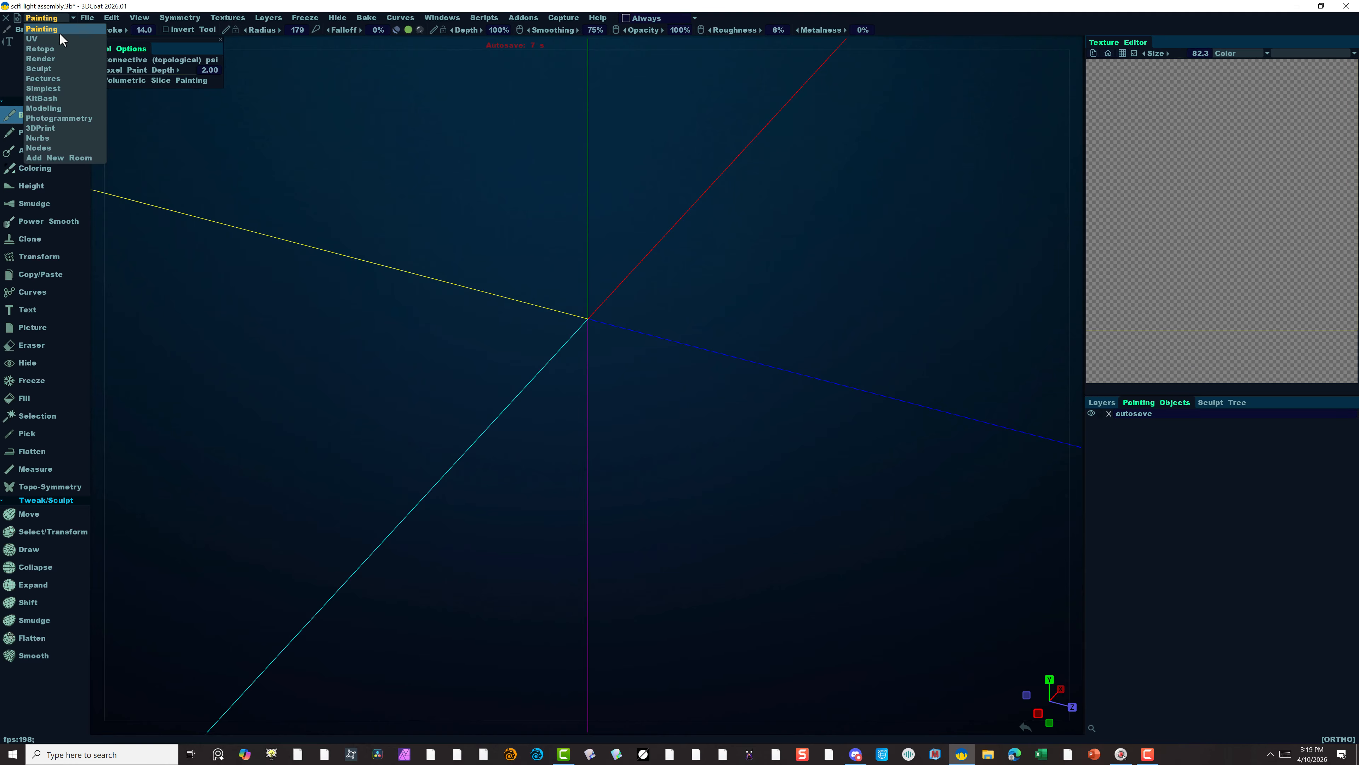
click(56, 108)
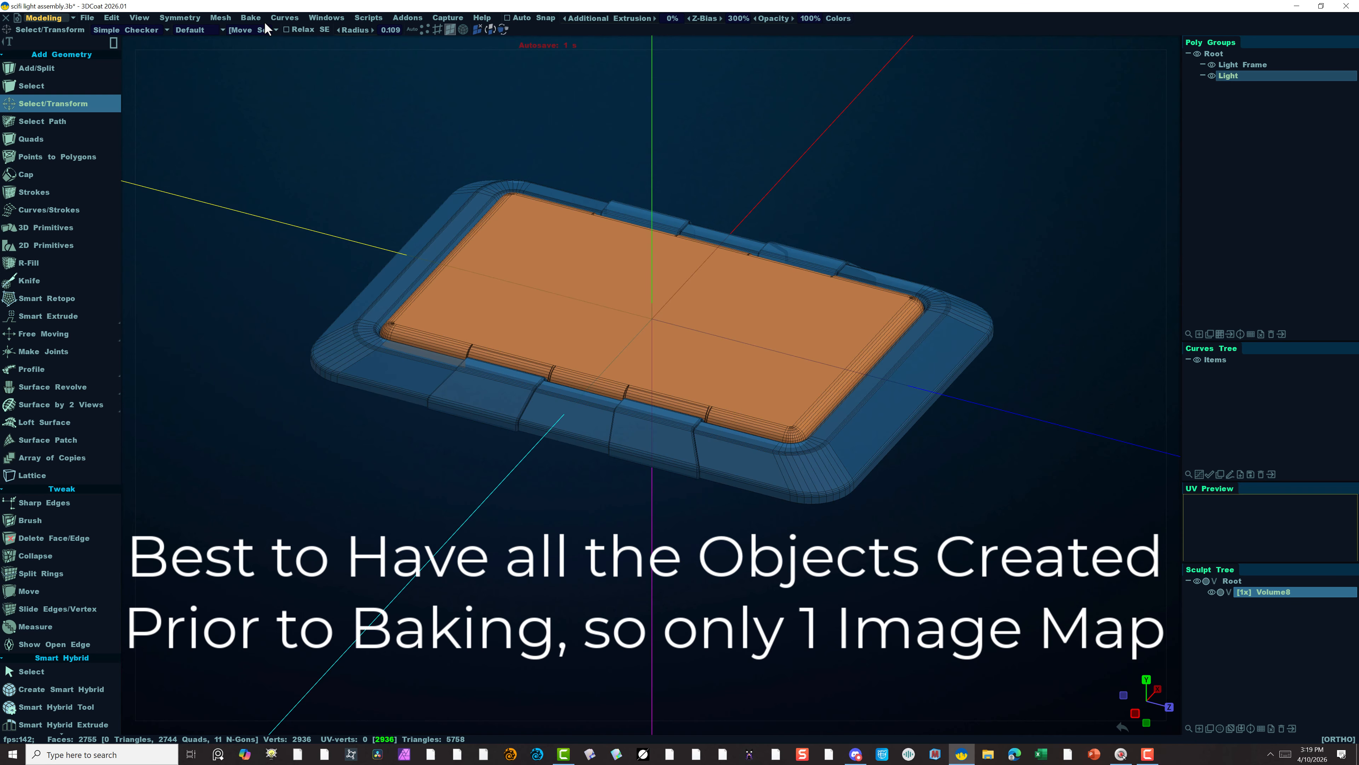
Select Light Frame and Light together and start a per-pixel normal map bake with scan depths 3.77 inside and 0.596 outside.
click(252, 17)
shift+click(1263, 66)
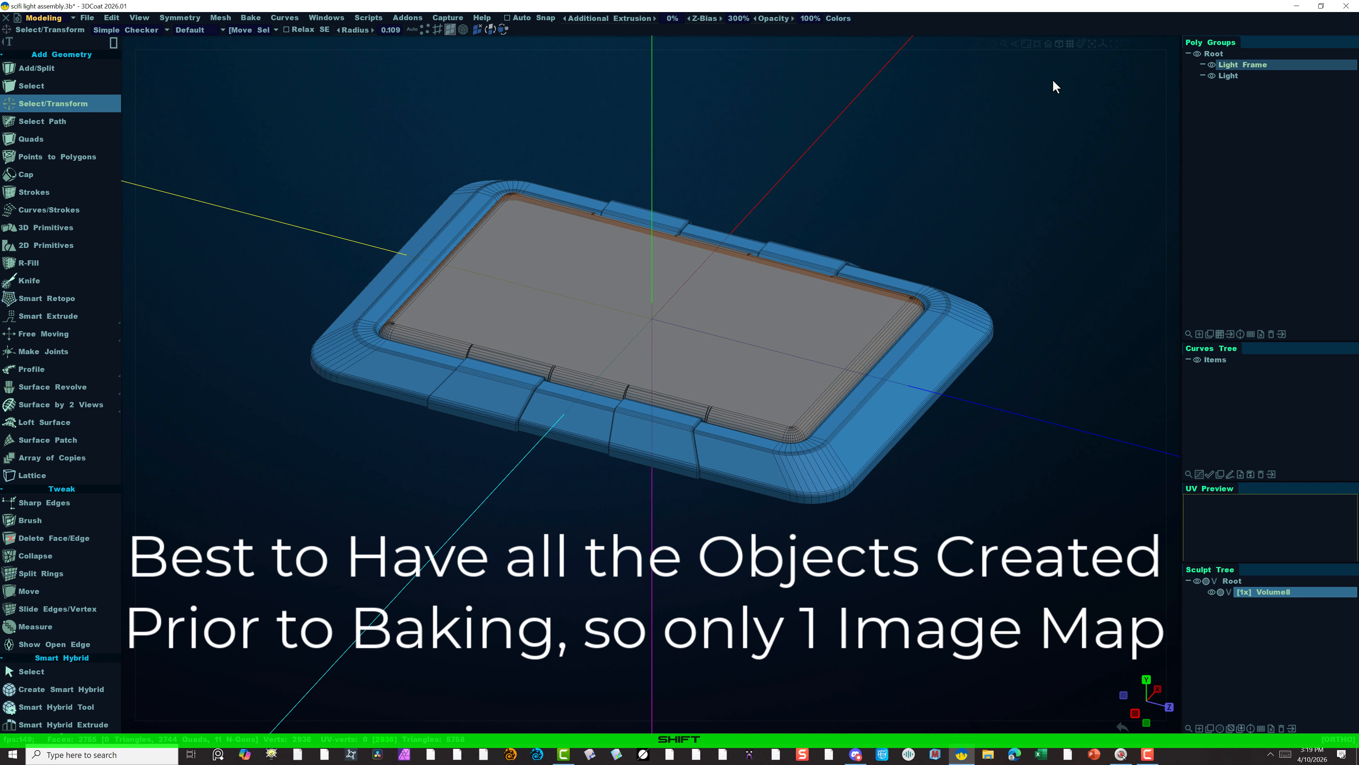
shift+click(1255, 76)
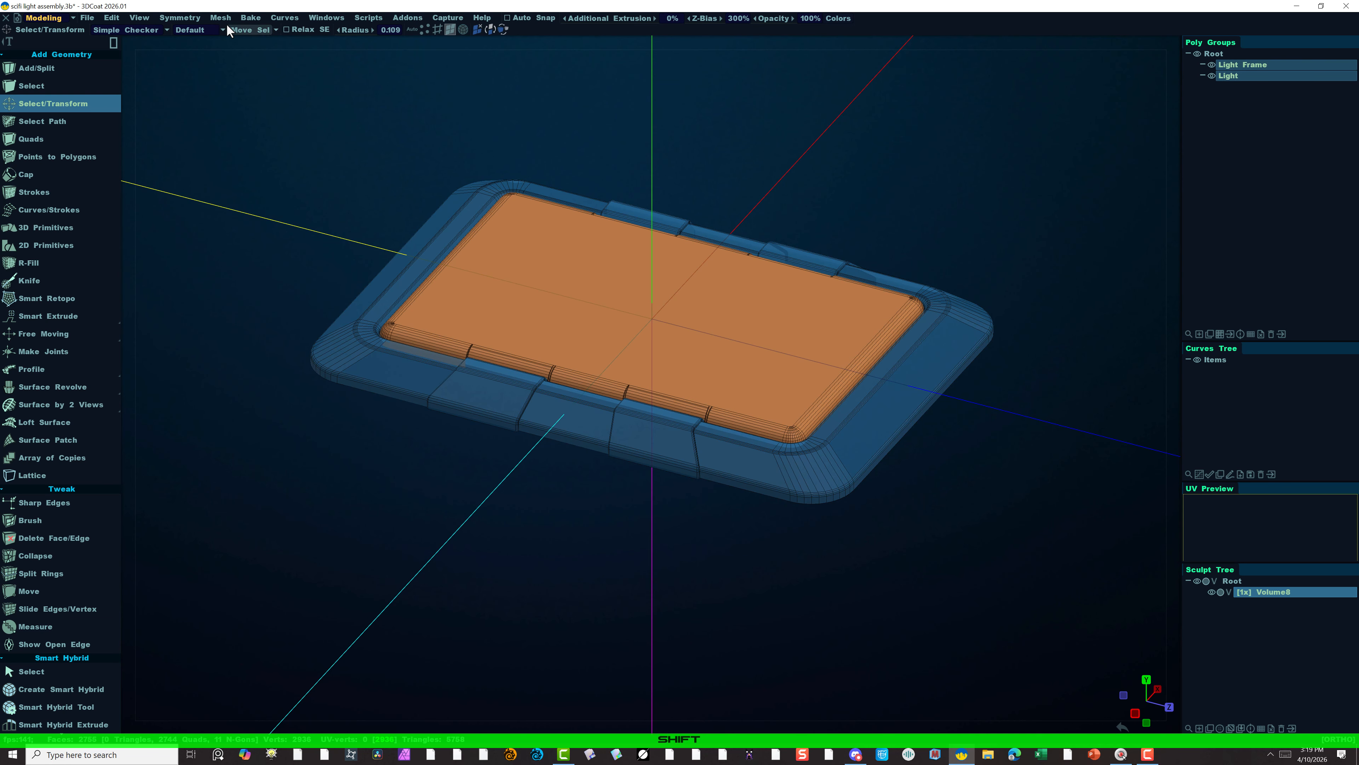
click(250, 18)
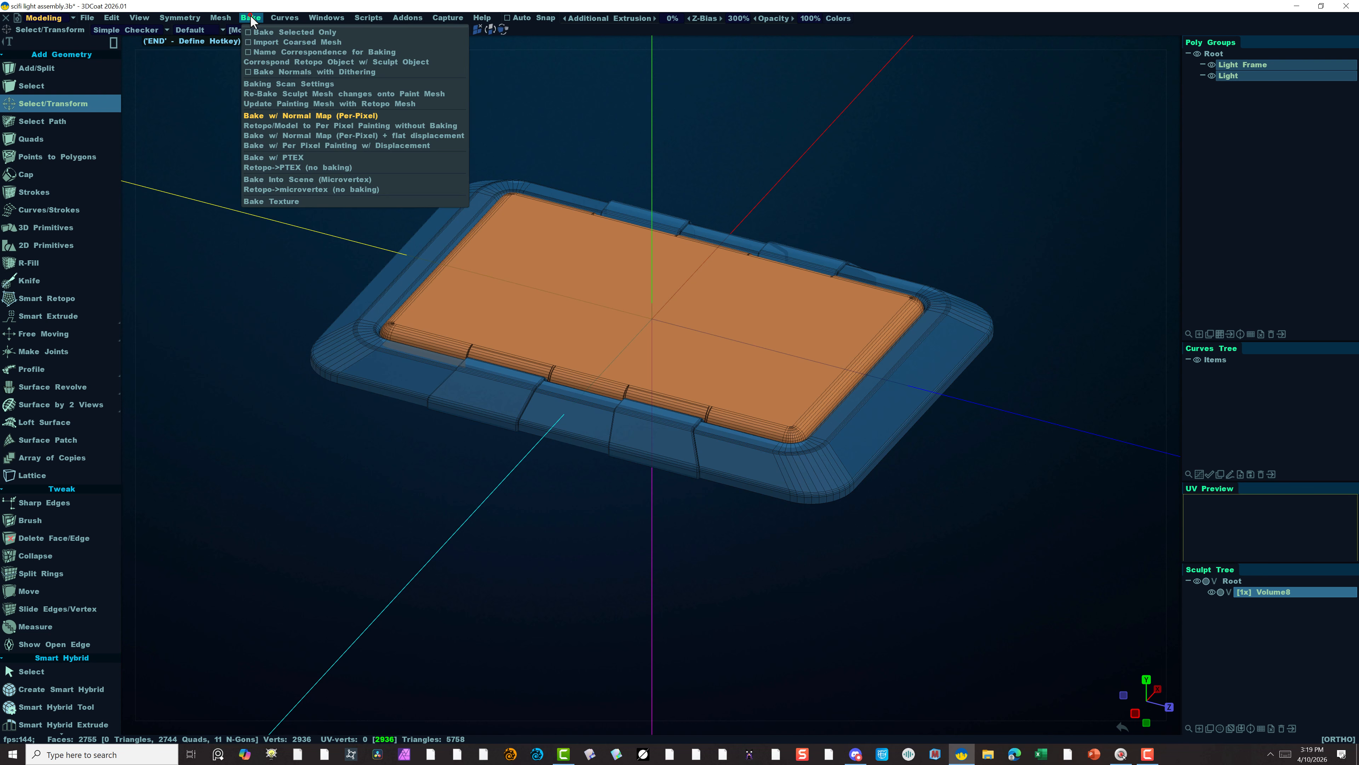
click(309, 117)
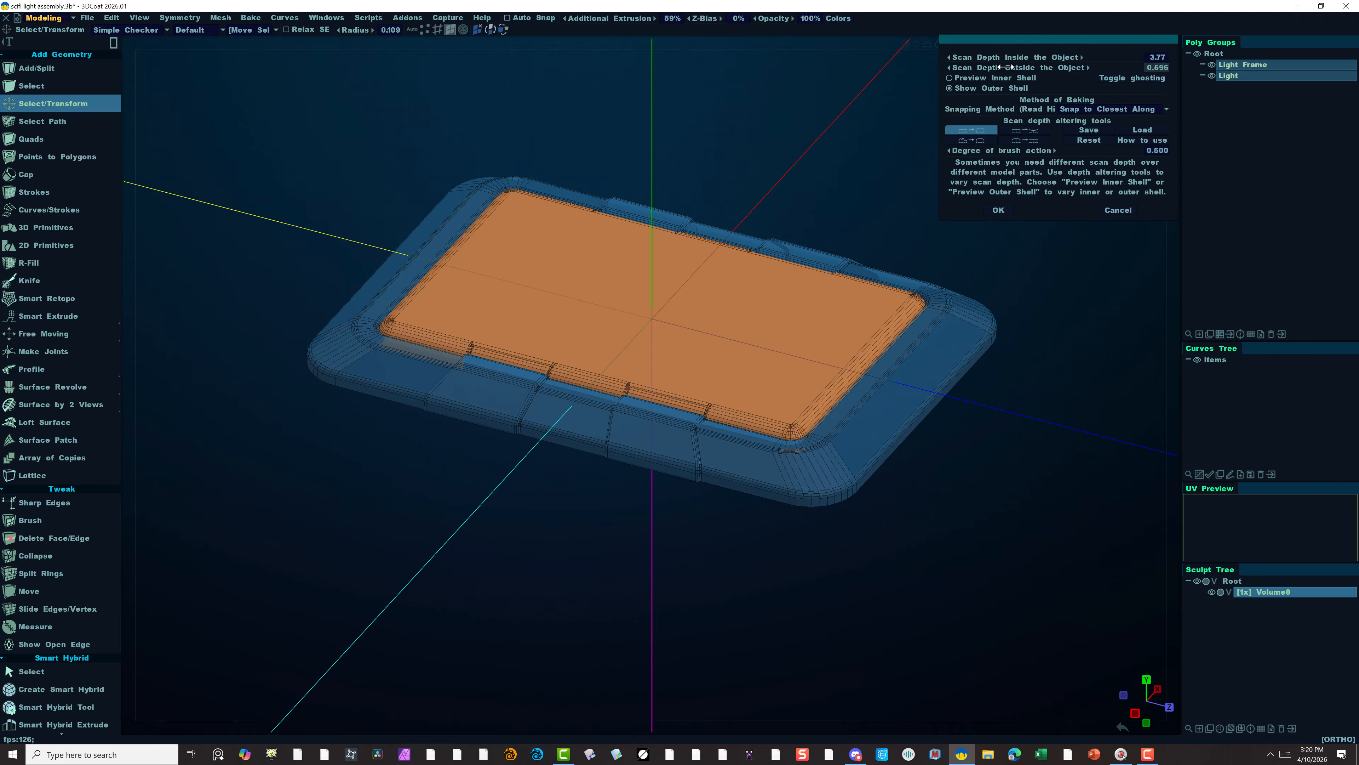
click(999, 210)
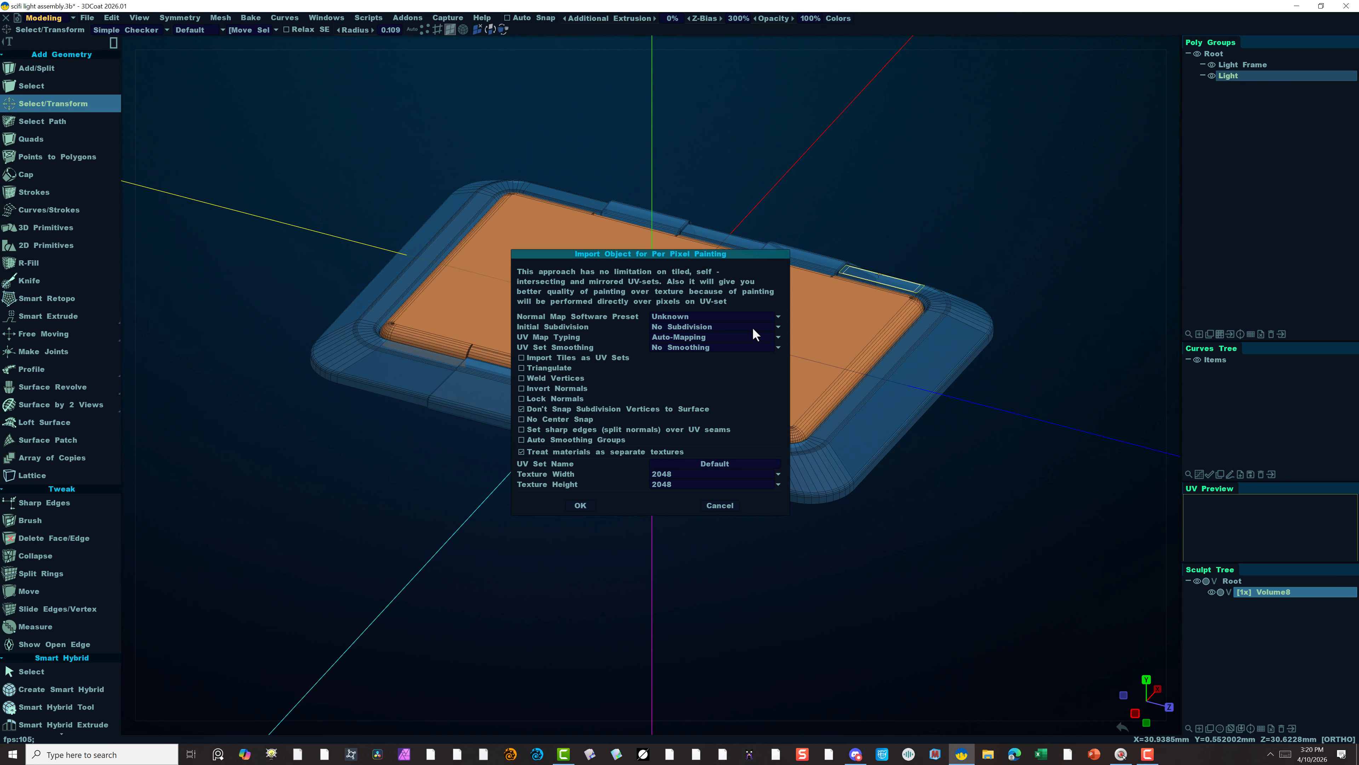
Set the bake's texture width and height to 4096 and the normal map software preset to Blender.
click(685, 473)
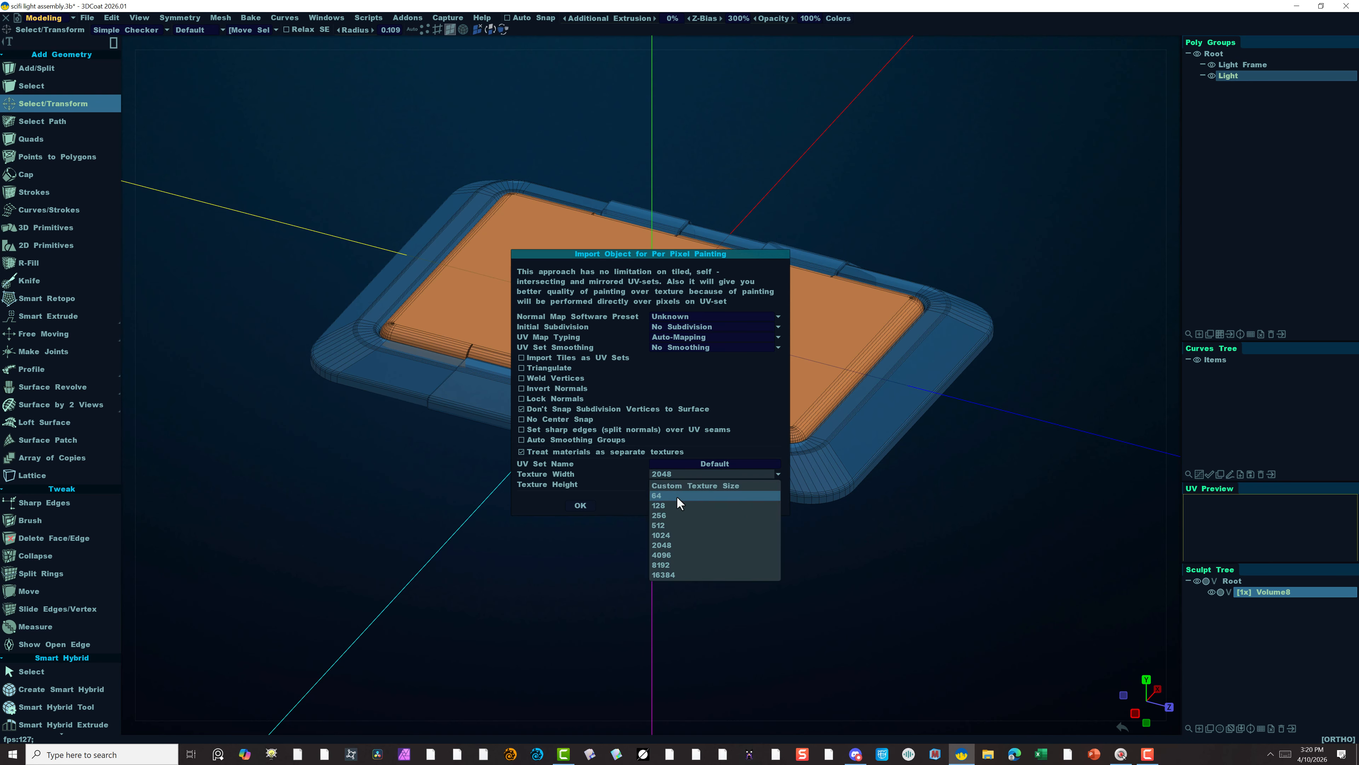
click(676, 554)
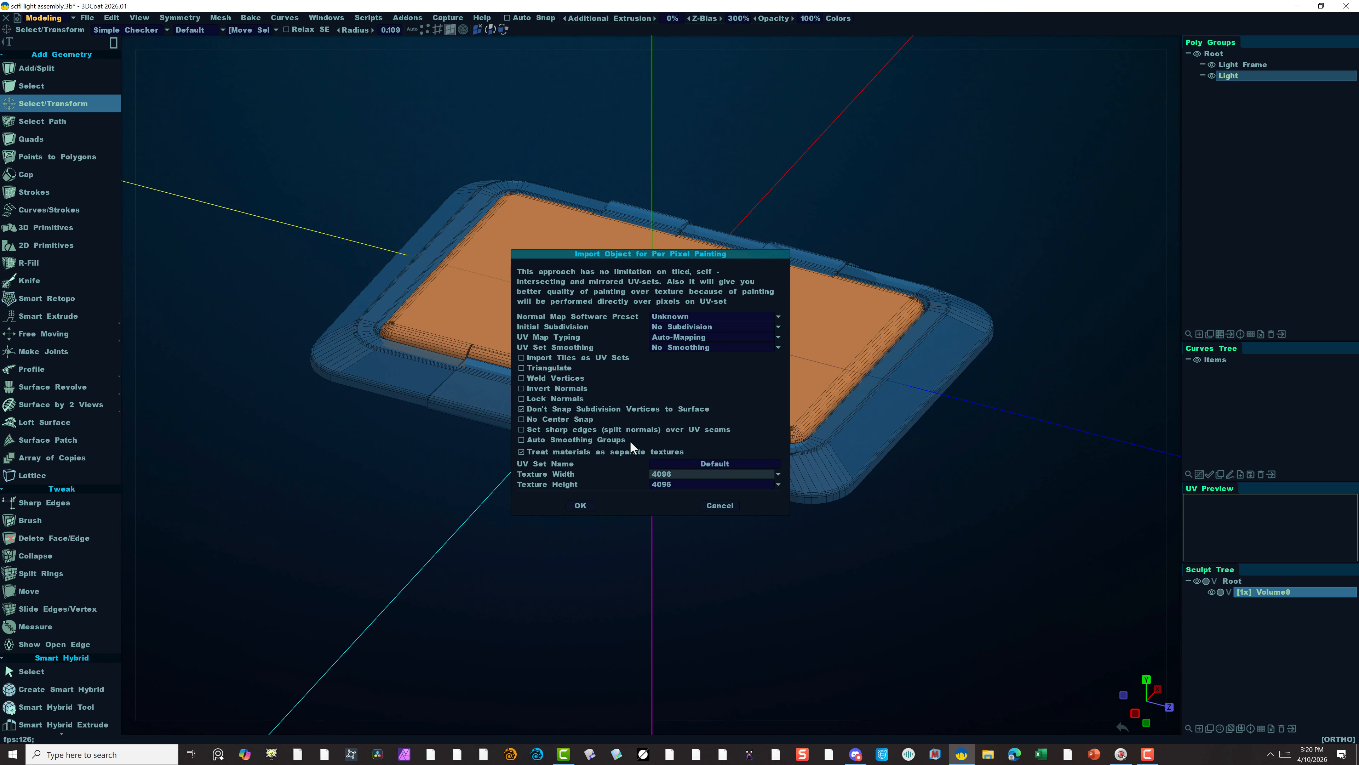
click(698, 313)
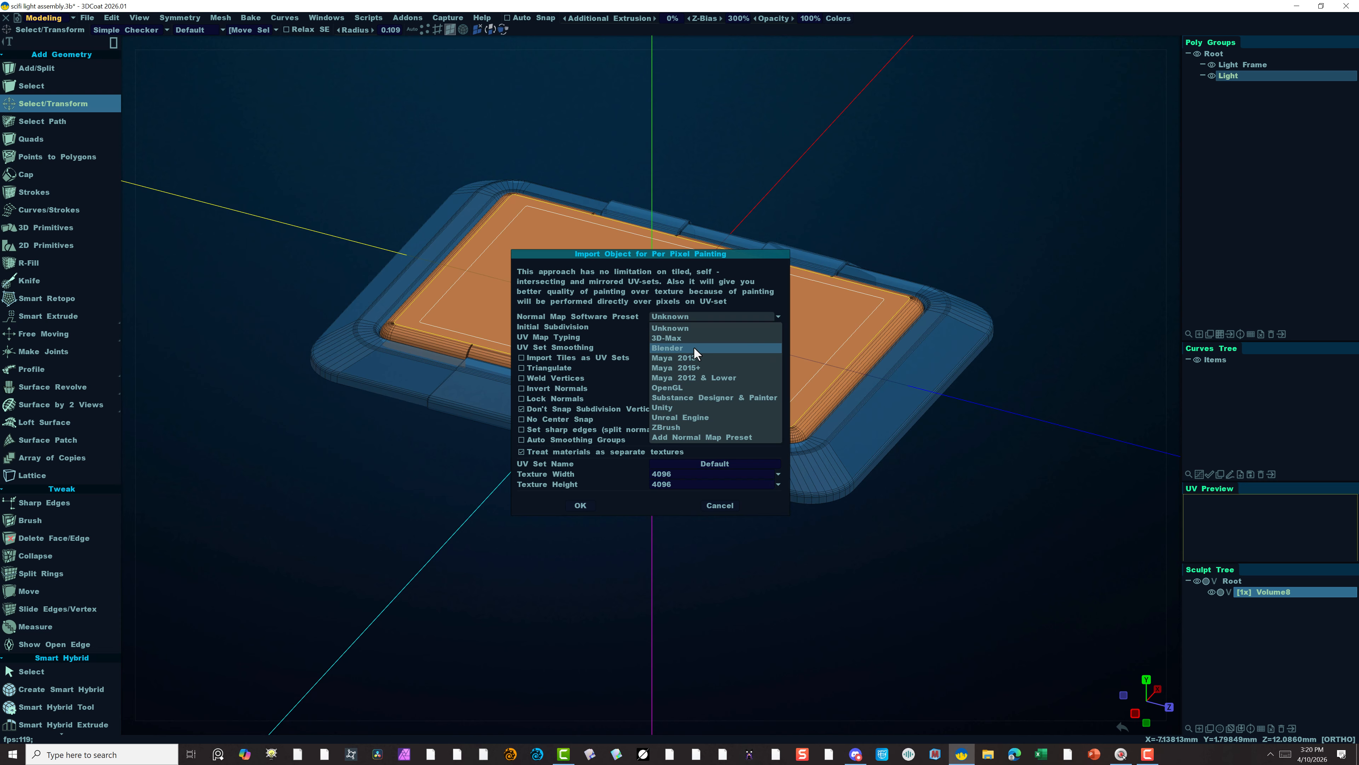
click(682, 348)
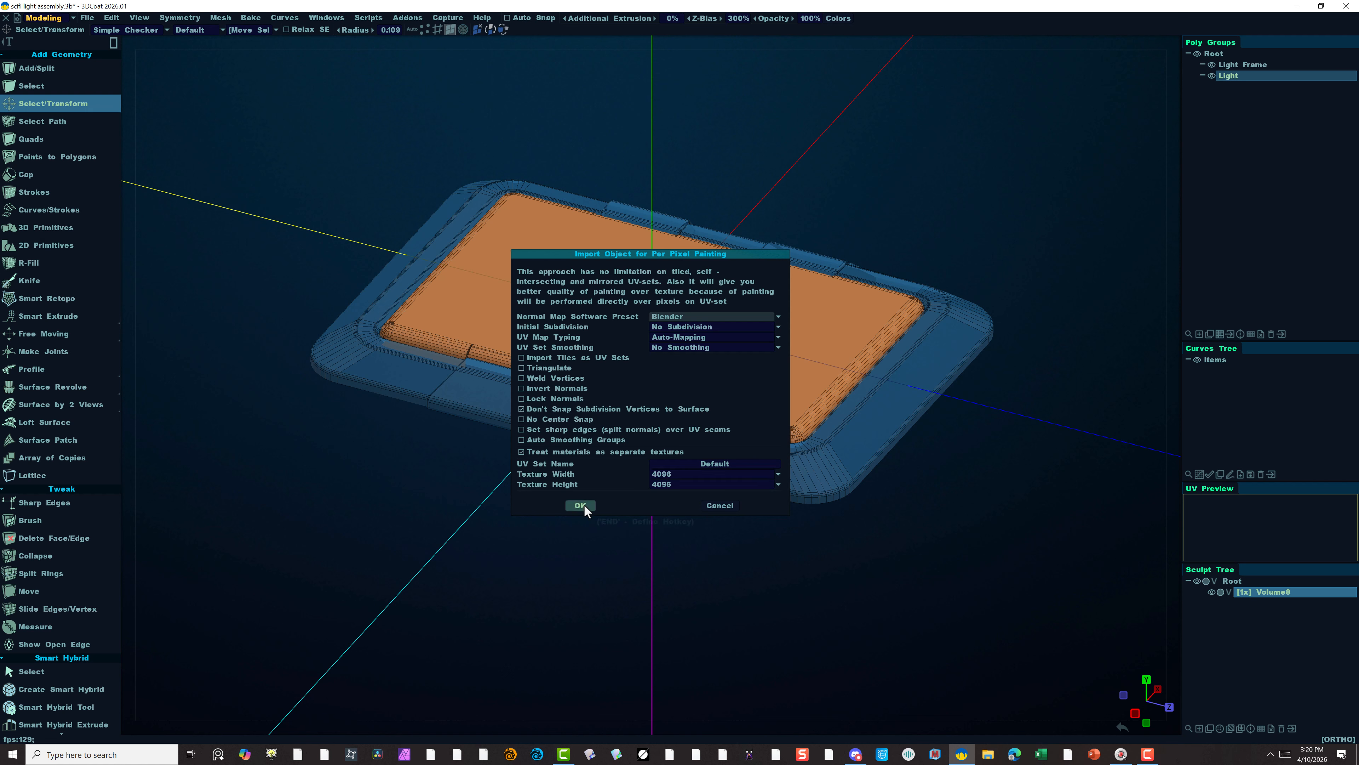
Name the UV set "Sci Fi Light Assembly" and run the bake.
click(736, 463)
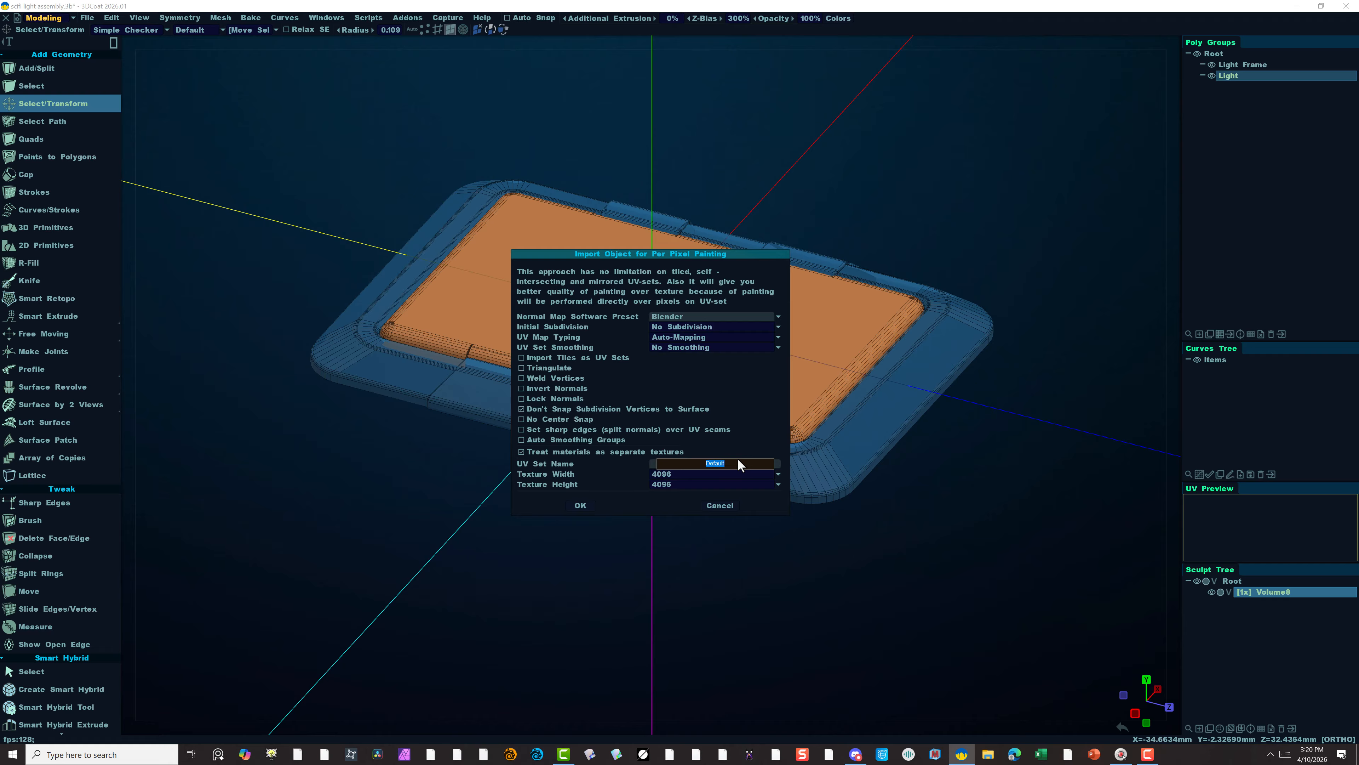
text(S)
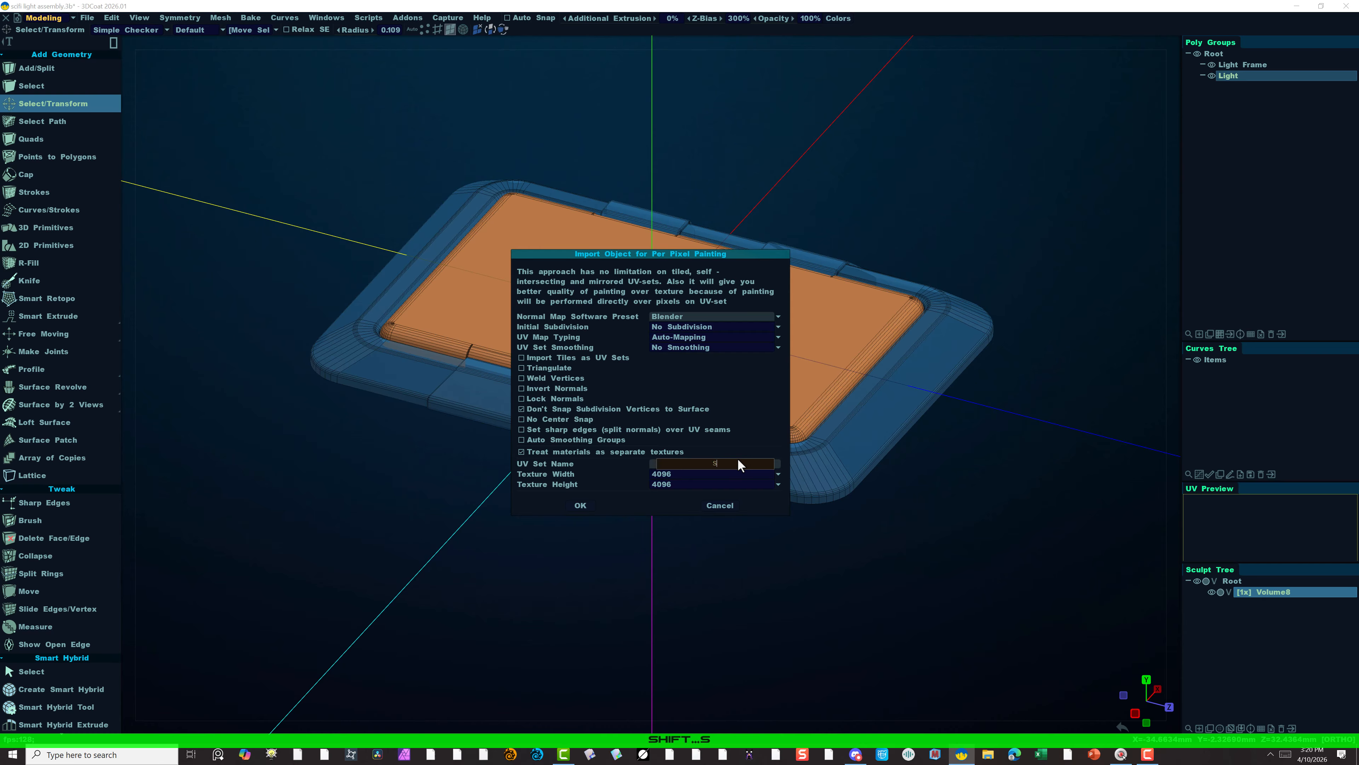
text(ci Fi )
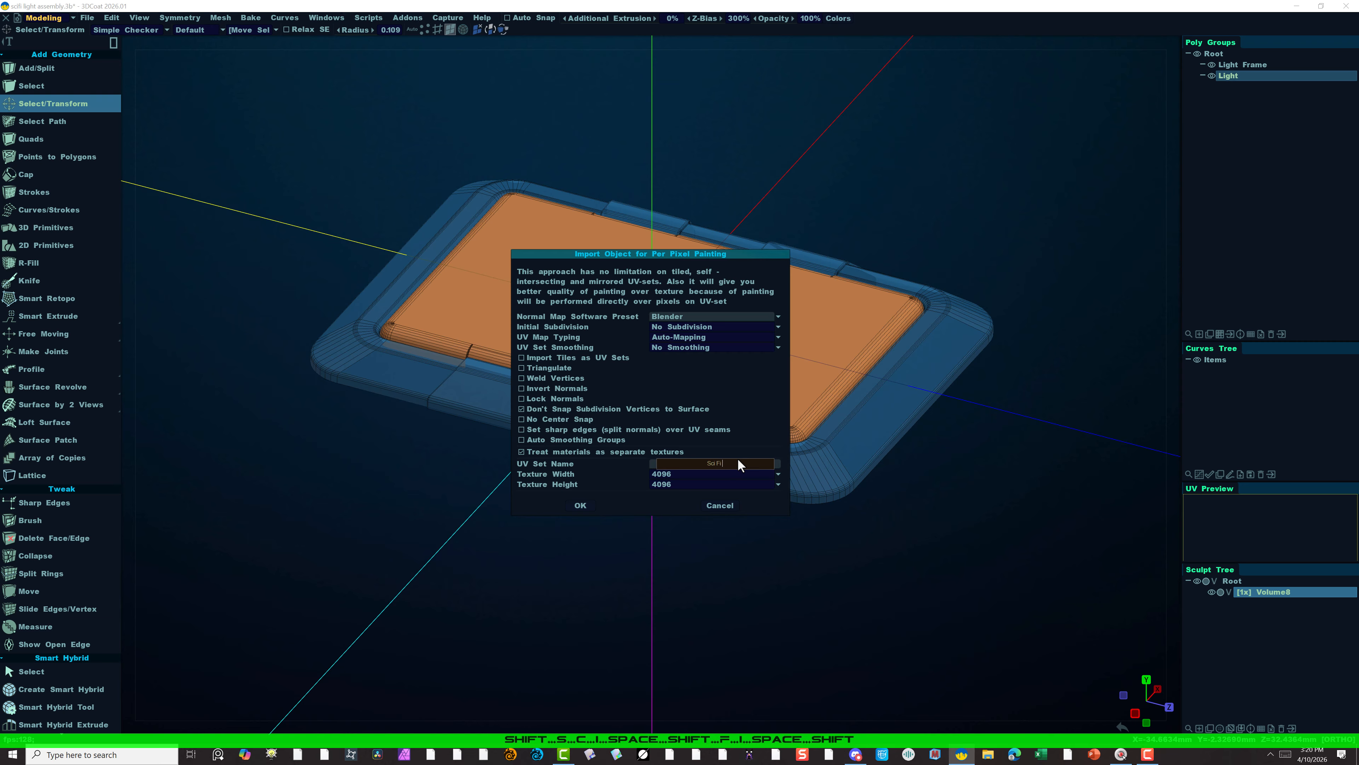
text(Light Assembly)
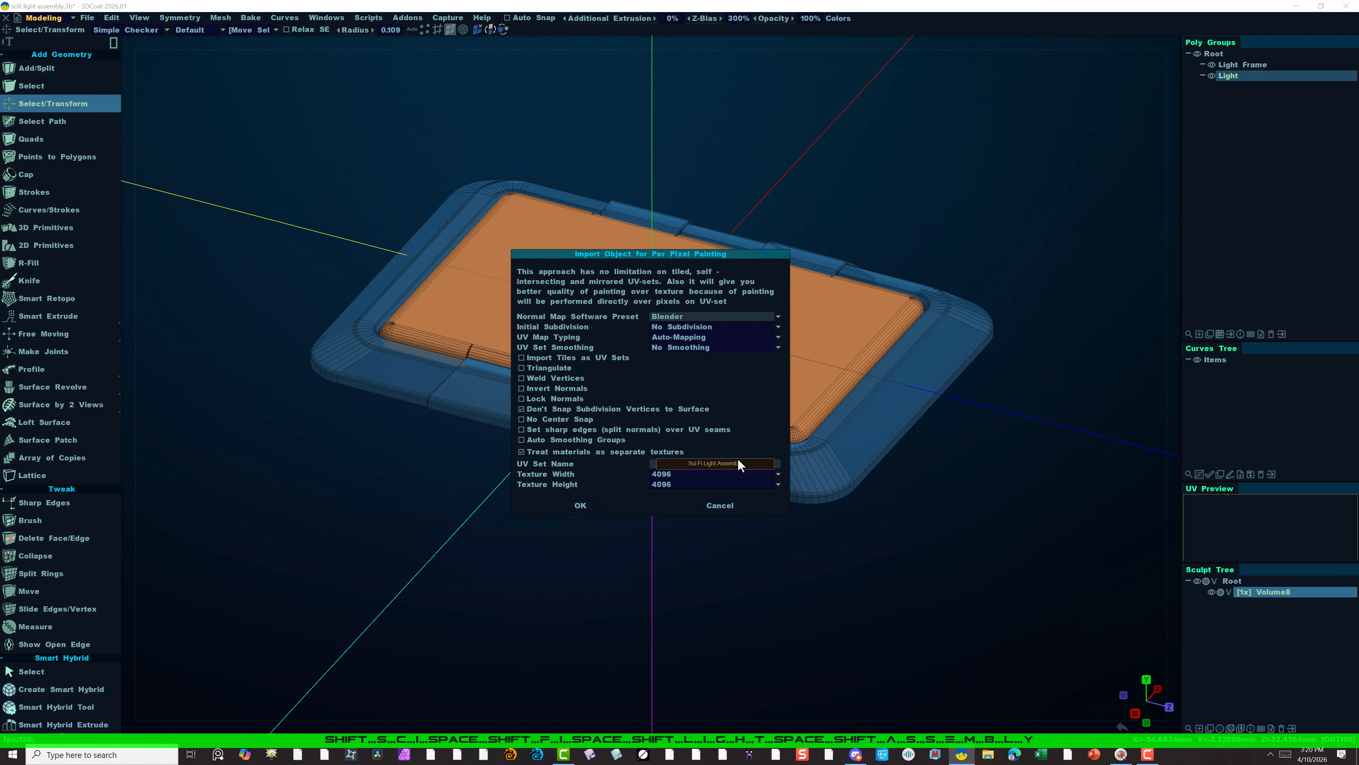
key(Return)
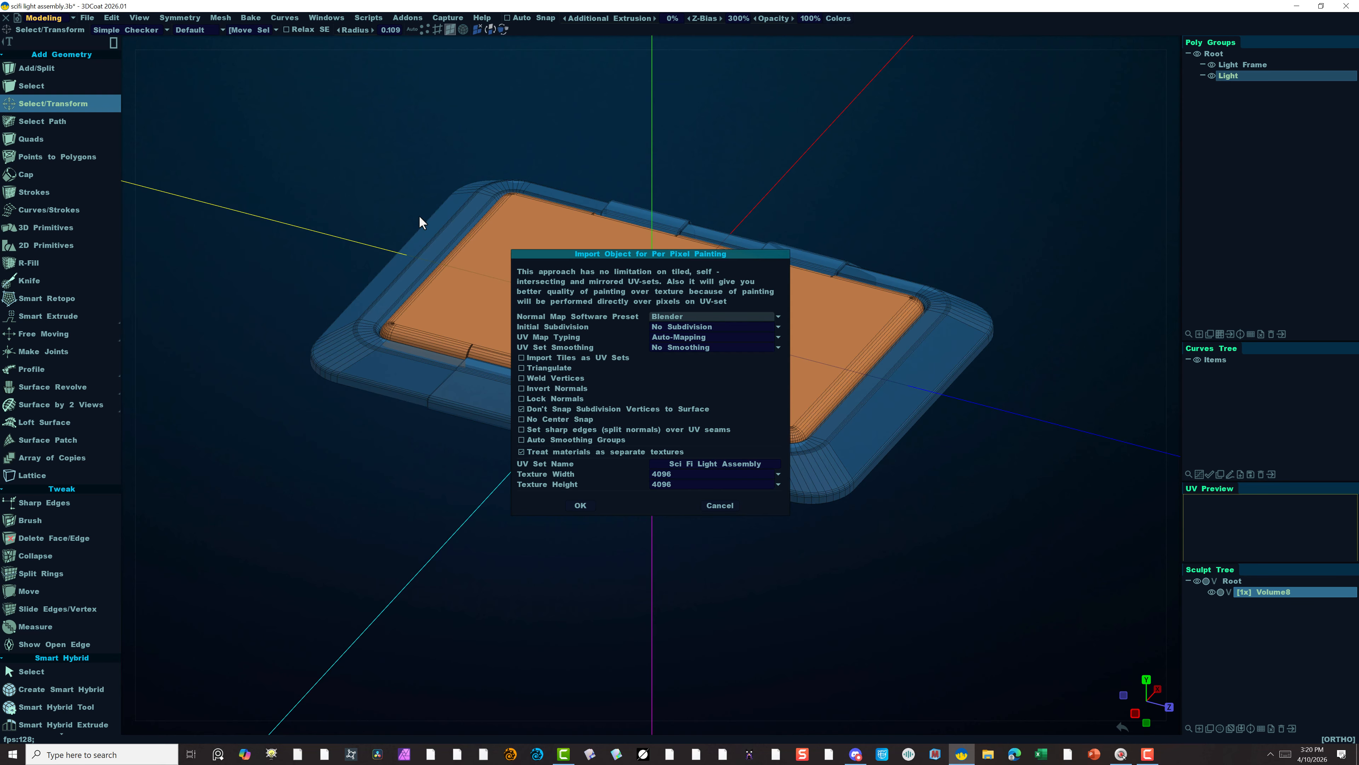
click(579, 505)
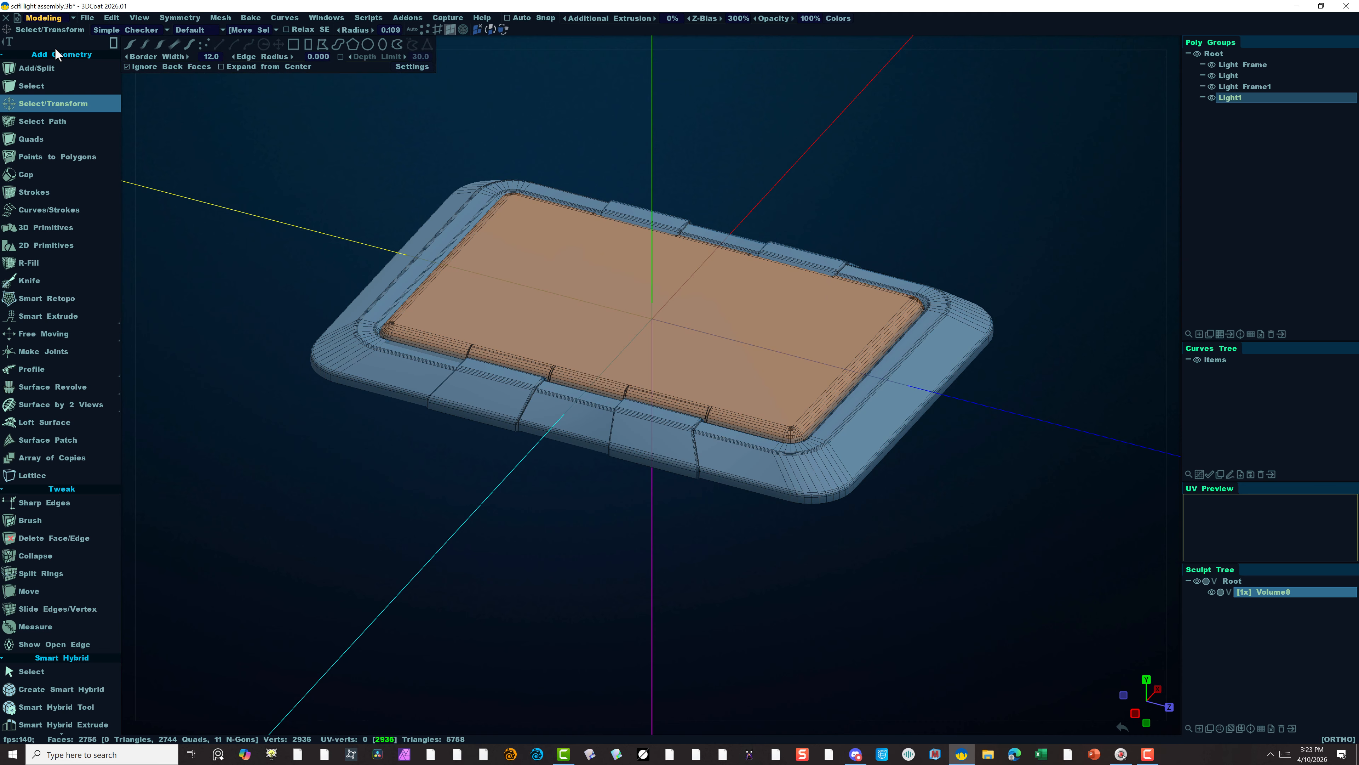
Switch to the Painting room and inspect the baked light assembly.
click(73, 19)
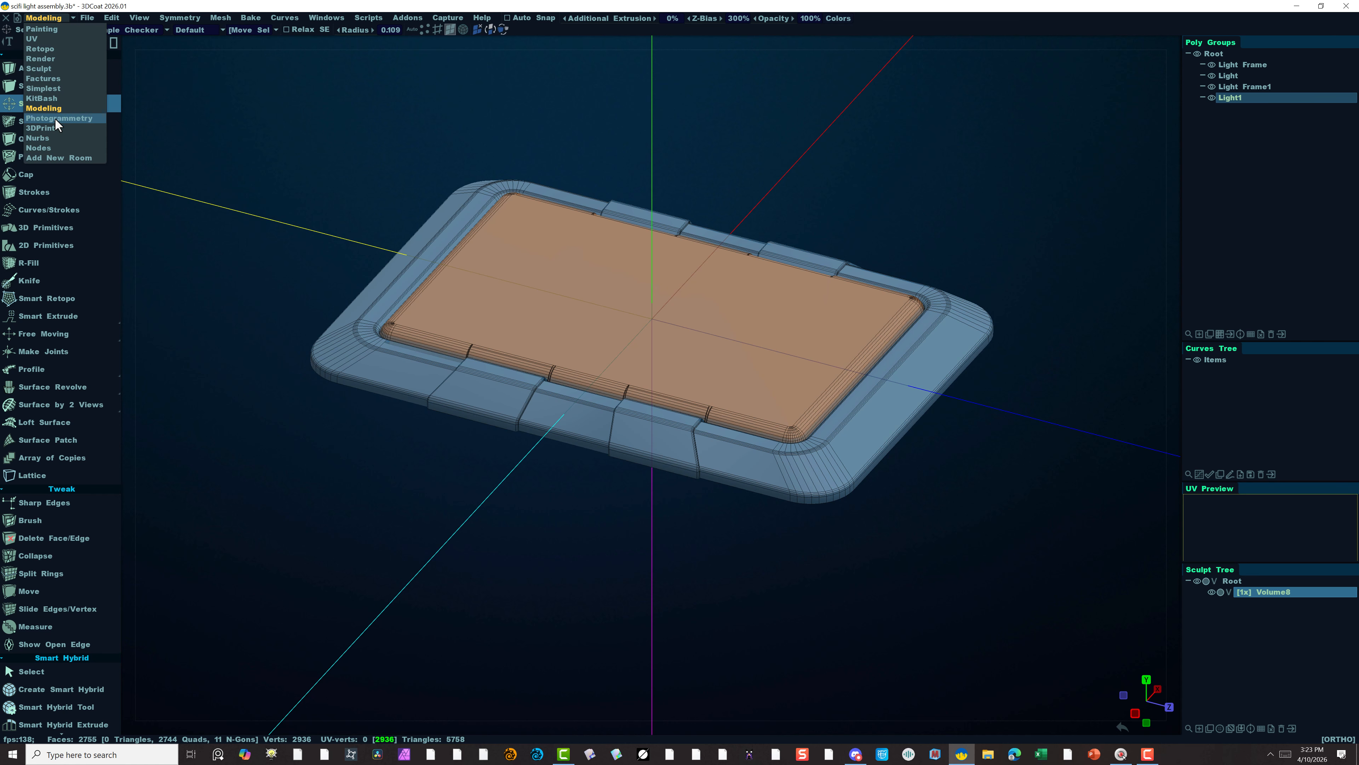
click(54, 30)
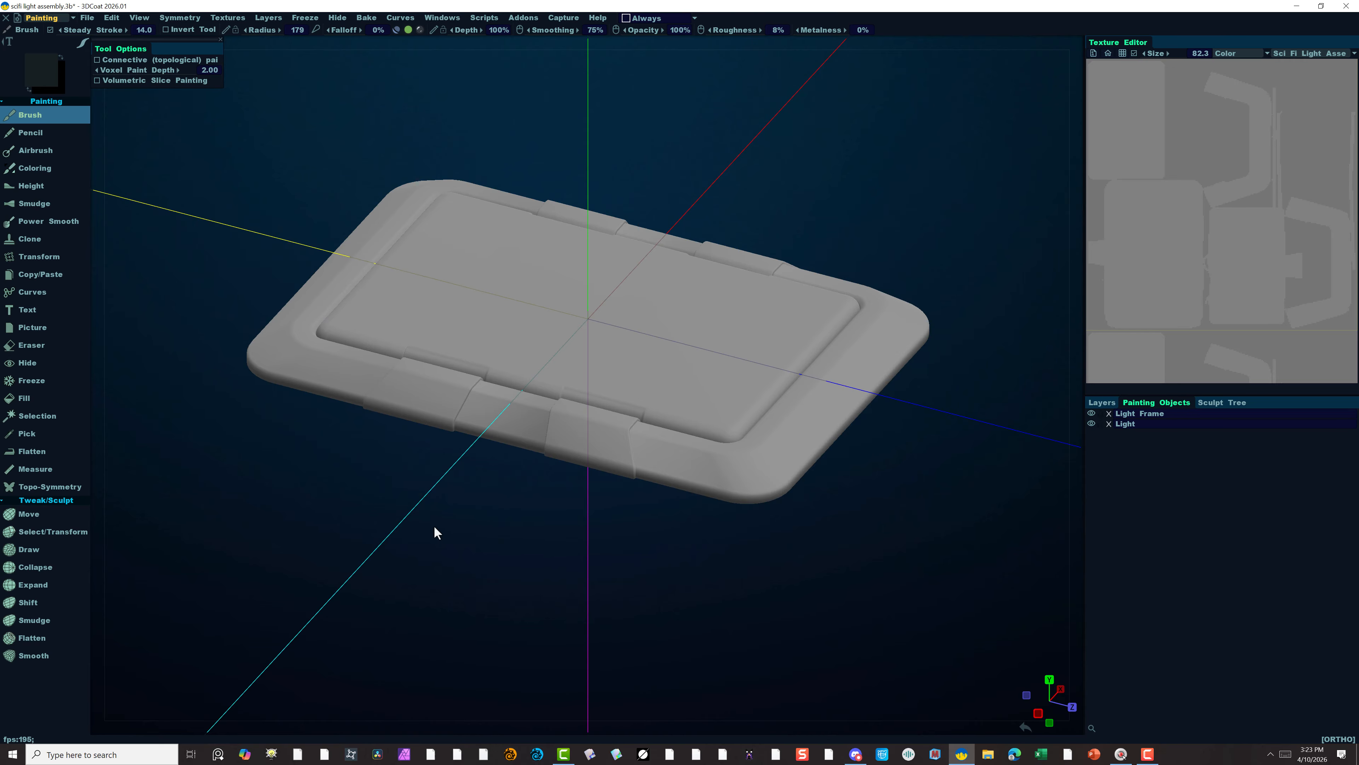
alt+drag(500, 555, 768, 561)
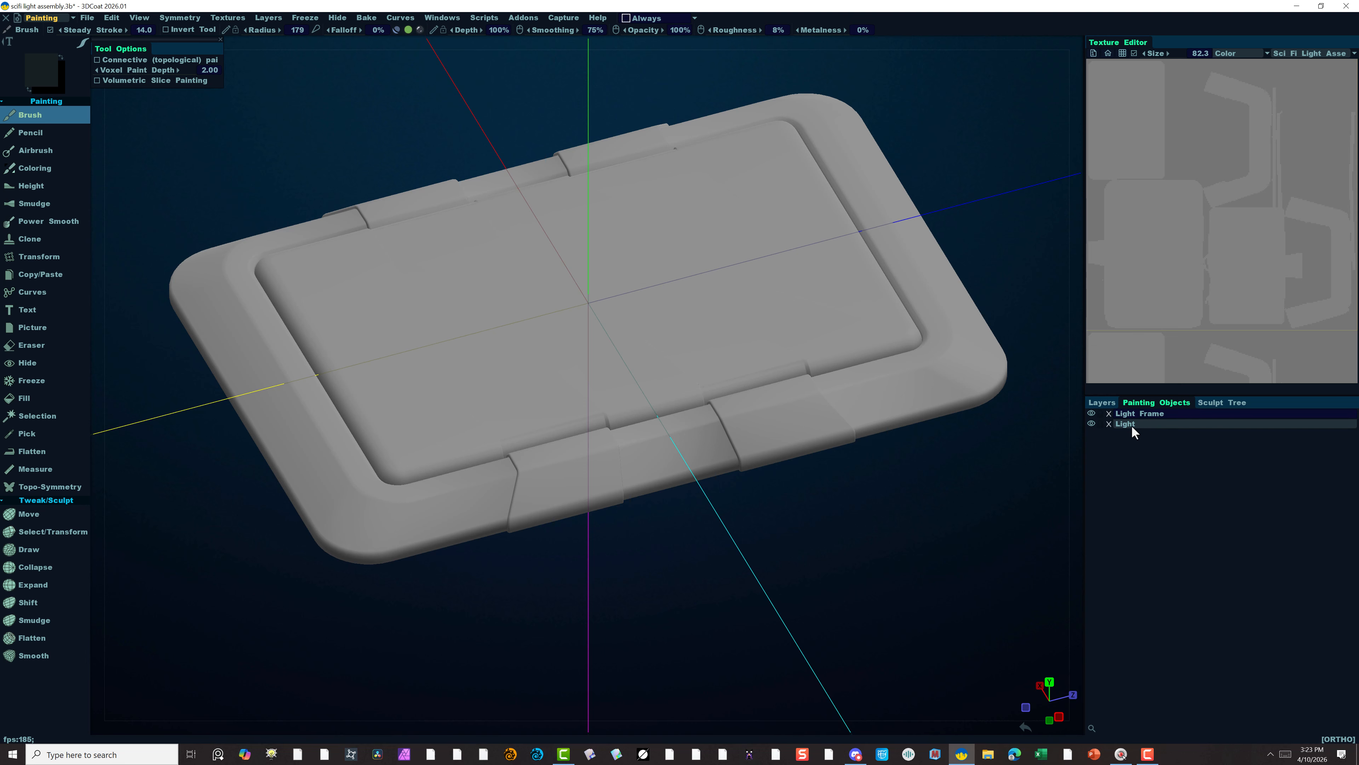
Reduce the brush radius to about 17.9.
key(h)
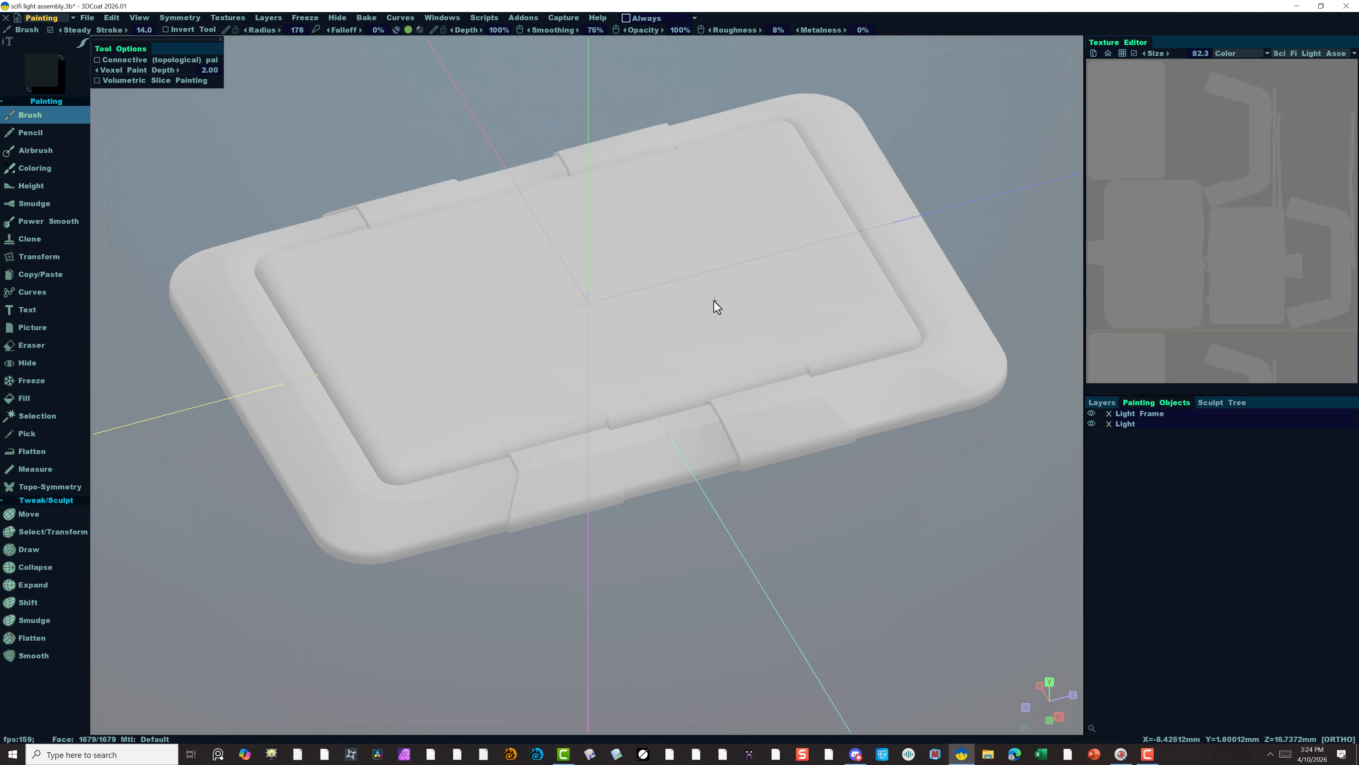
right_drag(456, 352, 439, 353)
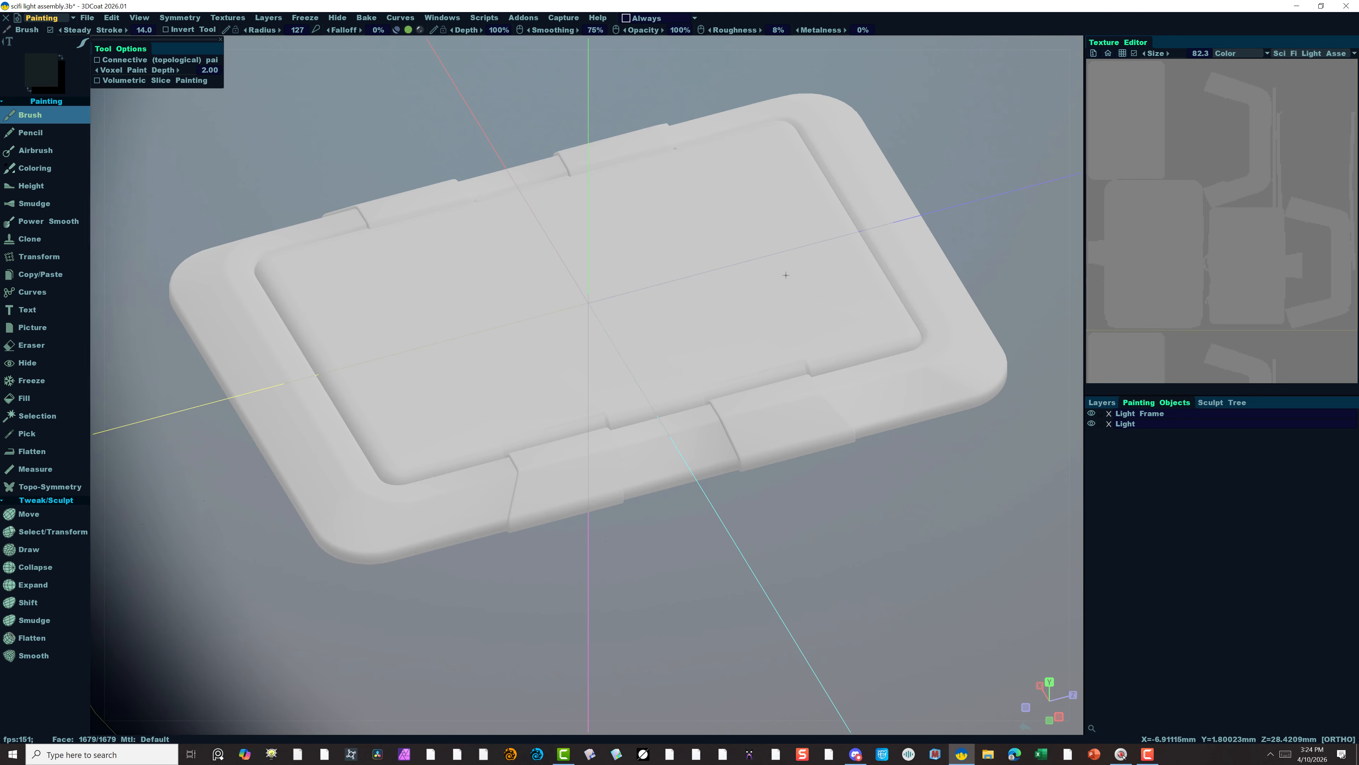
right_drag(640, 300, 599, 311)
right_drag(499, 345, 441, 345)
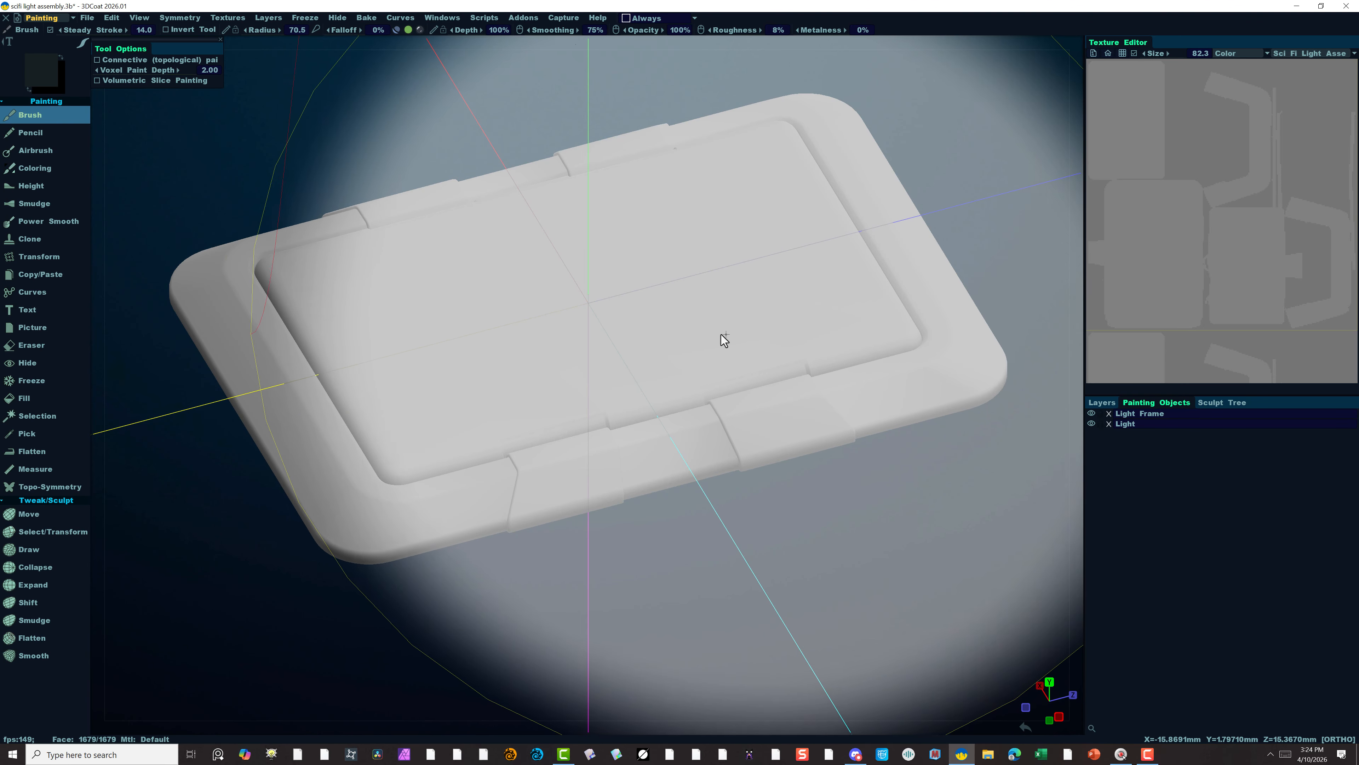
right_drag(724, 340, 511, 354)
mouse_move(700, 344)
right_down()
mouse_move(616, 346)
mouse_move(648, 327)
mouse_move(619, 331)
right_up()
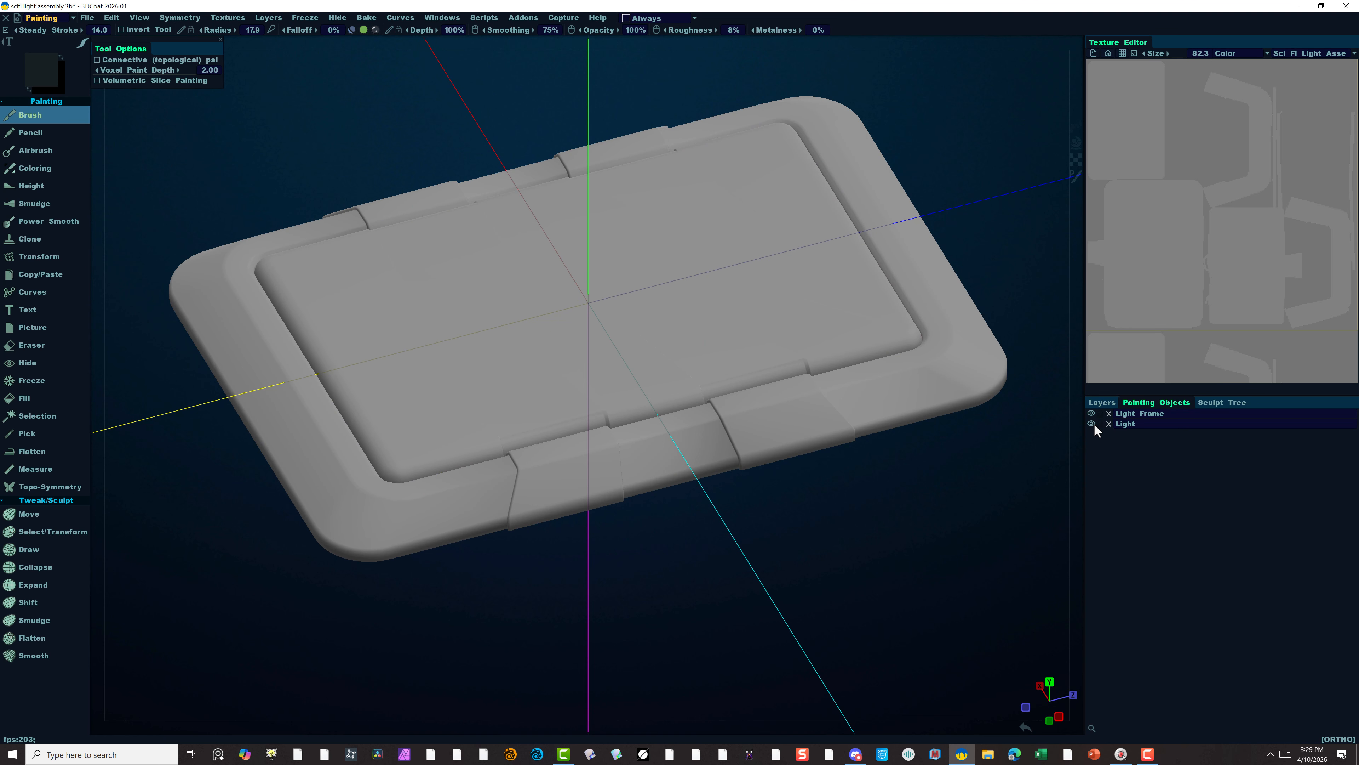
Hide the Light painting object so only Light Frame shows, and make Layer 0 the current paint layer.
click(1092, 423)
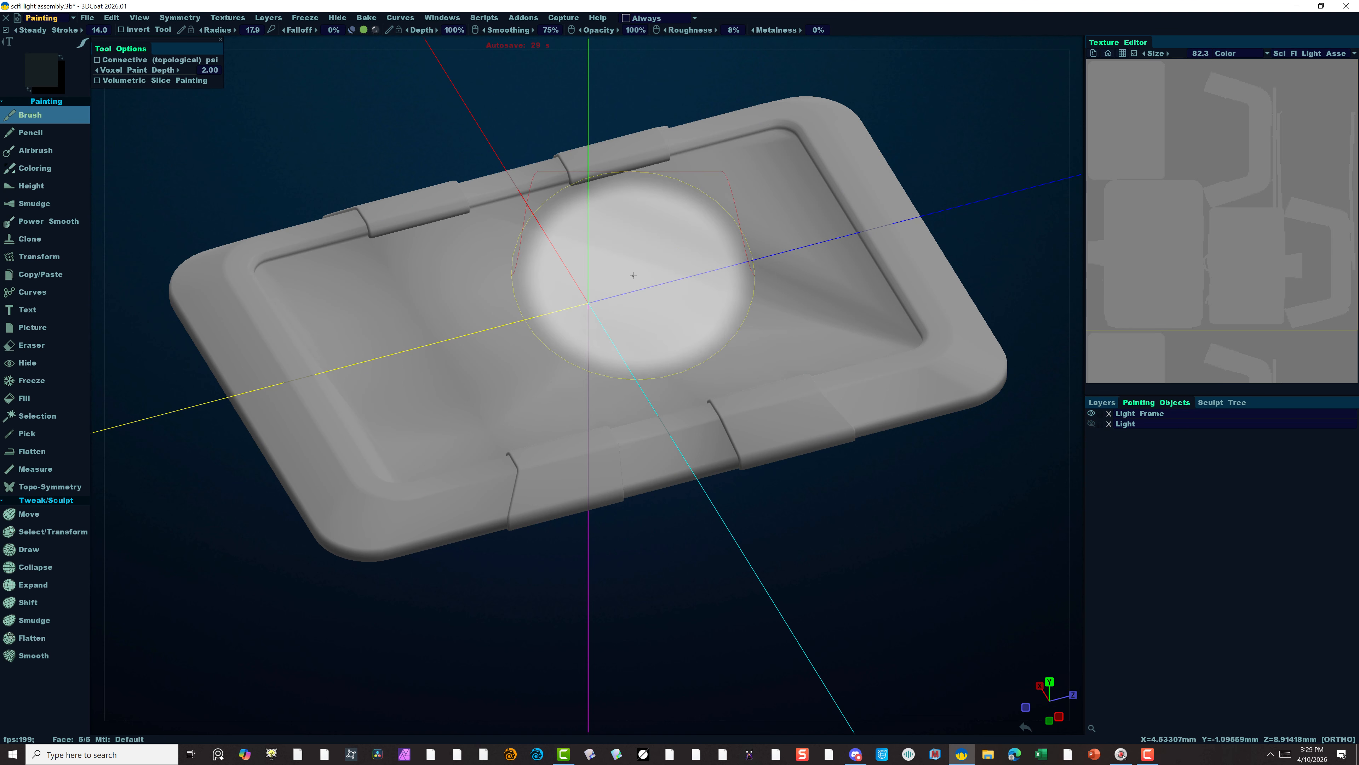
click(1102, 403)
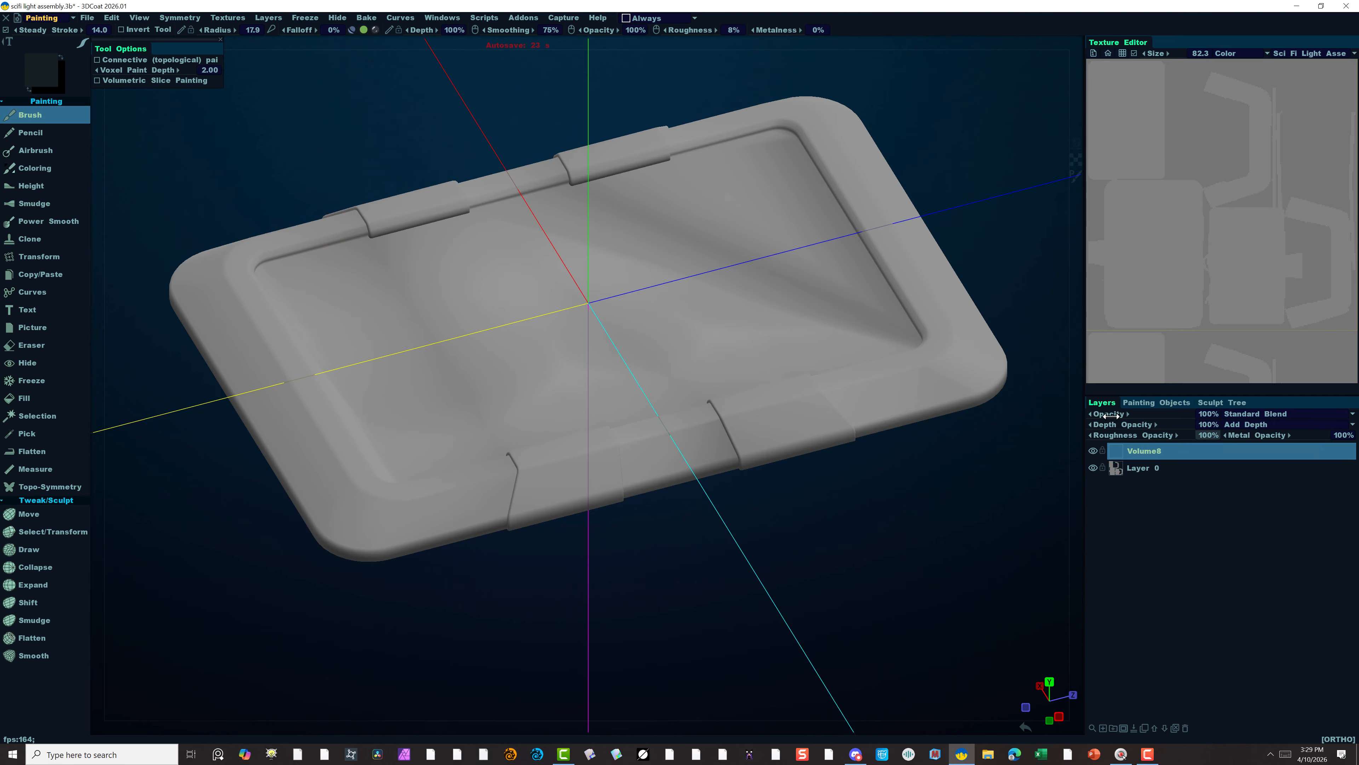
click(1151, 473)
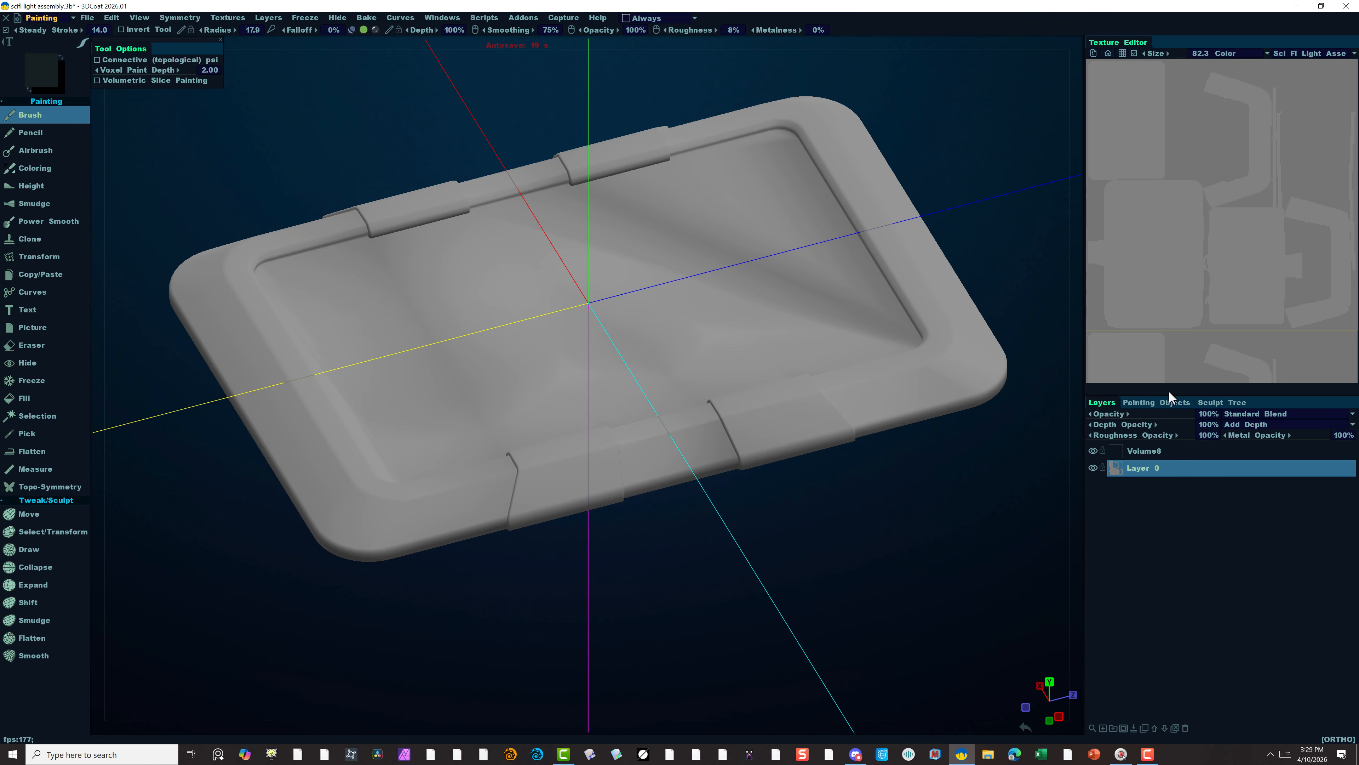
click(1169, 402)
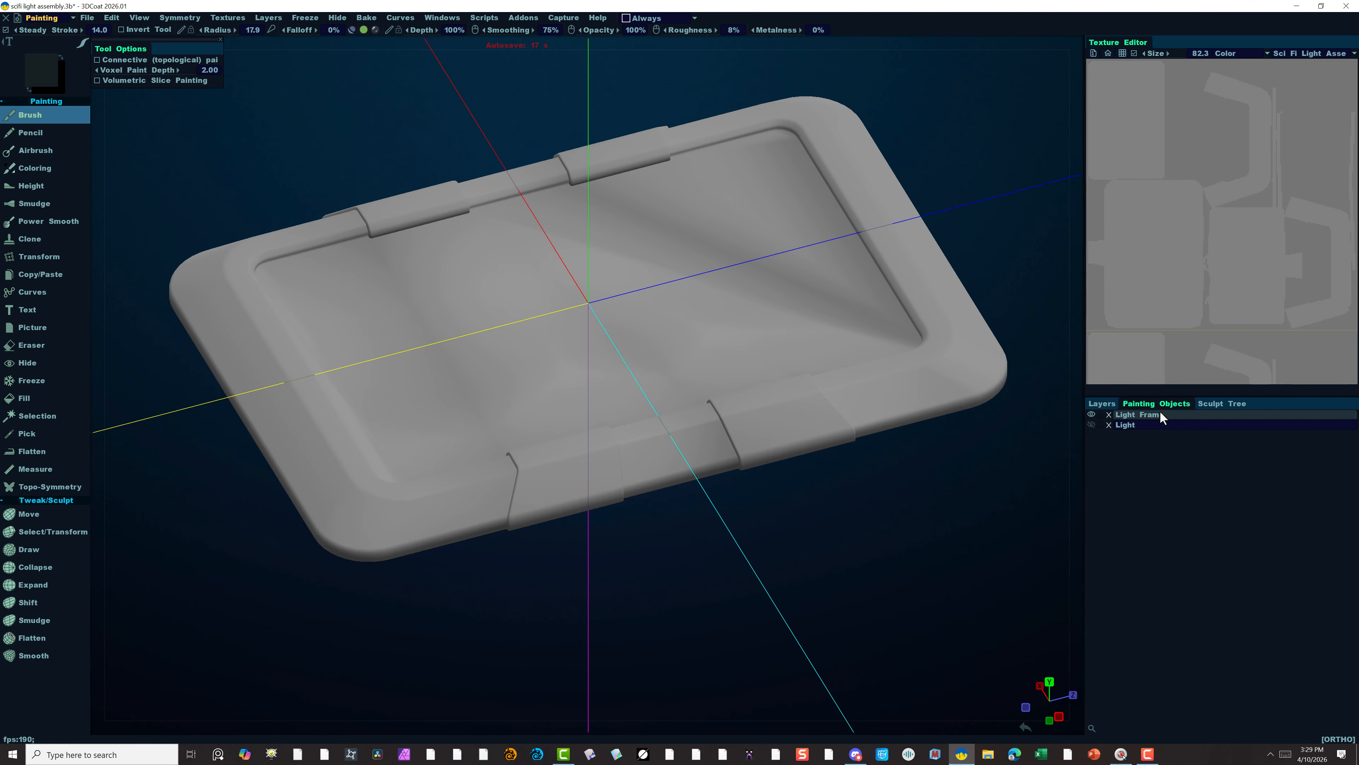
click(1101, 403)
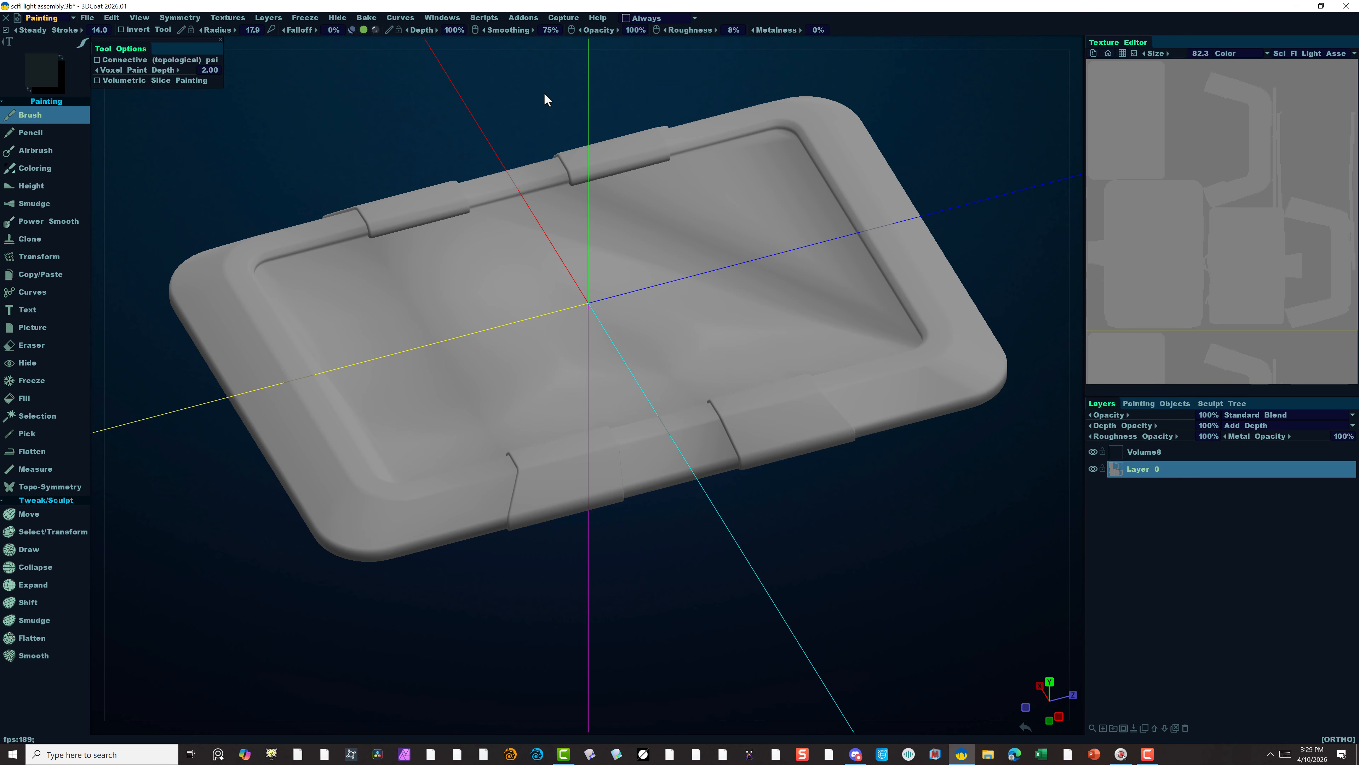
Calculate occlusion into a new layer with Sphere+Hemisphere light sources, a light count of 1600 and additional anti-aliasing disabled.
click(111, 18)
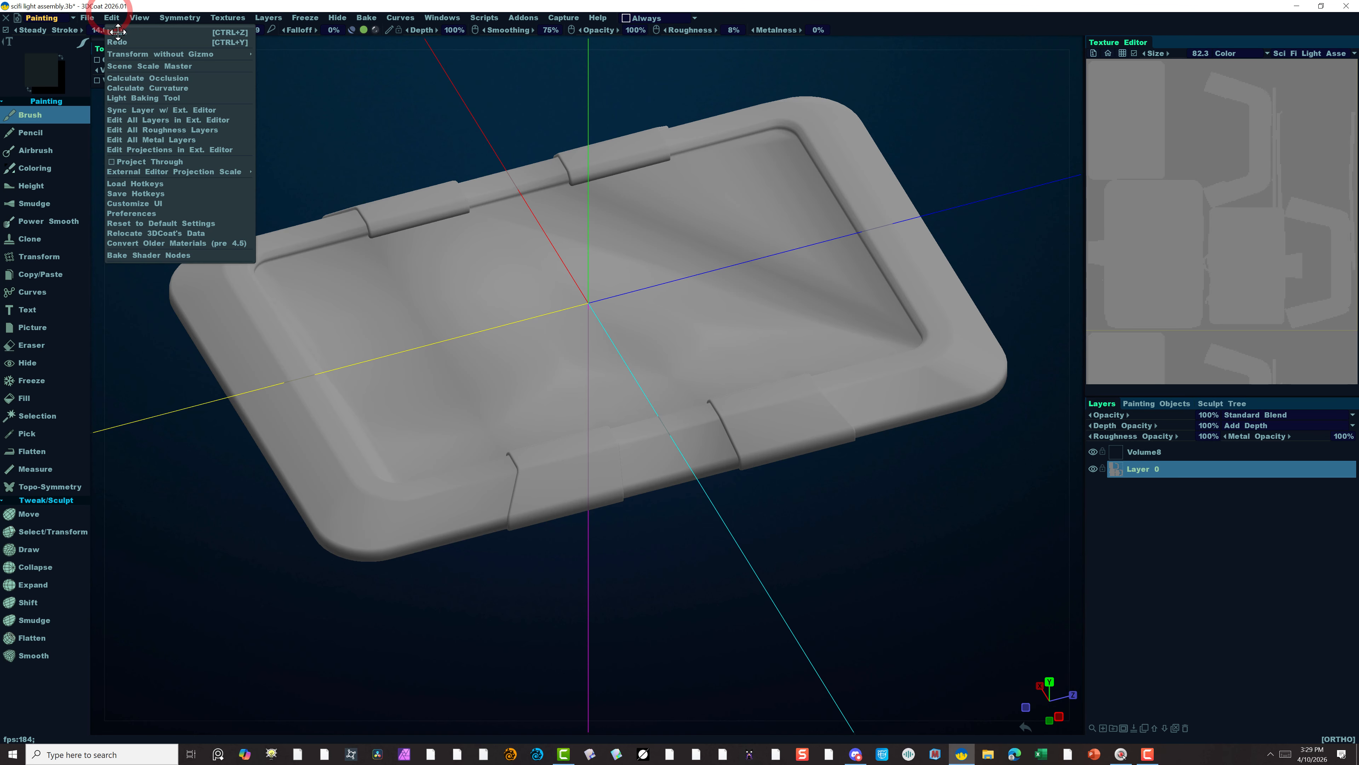
click(149, 76)
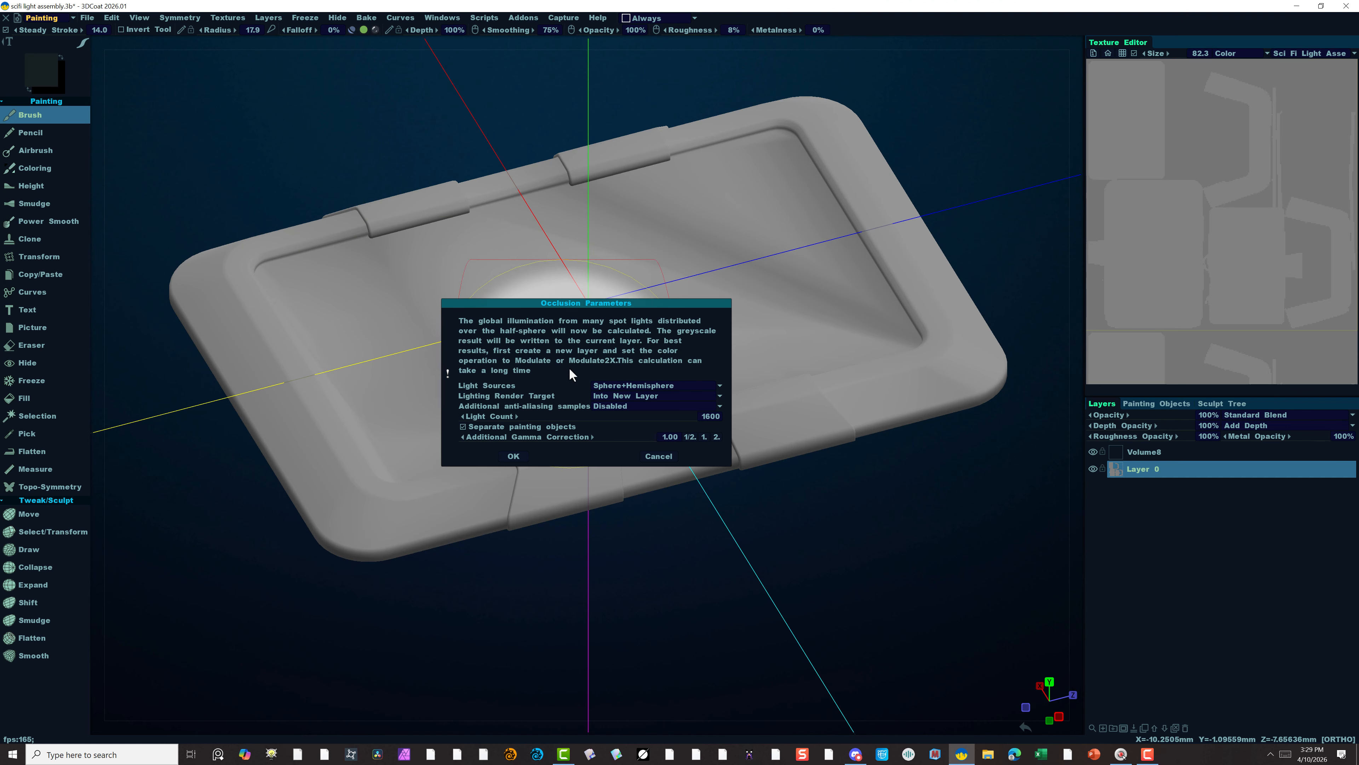
click(514, 455)
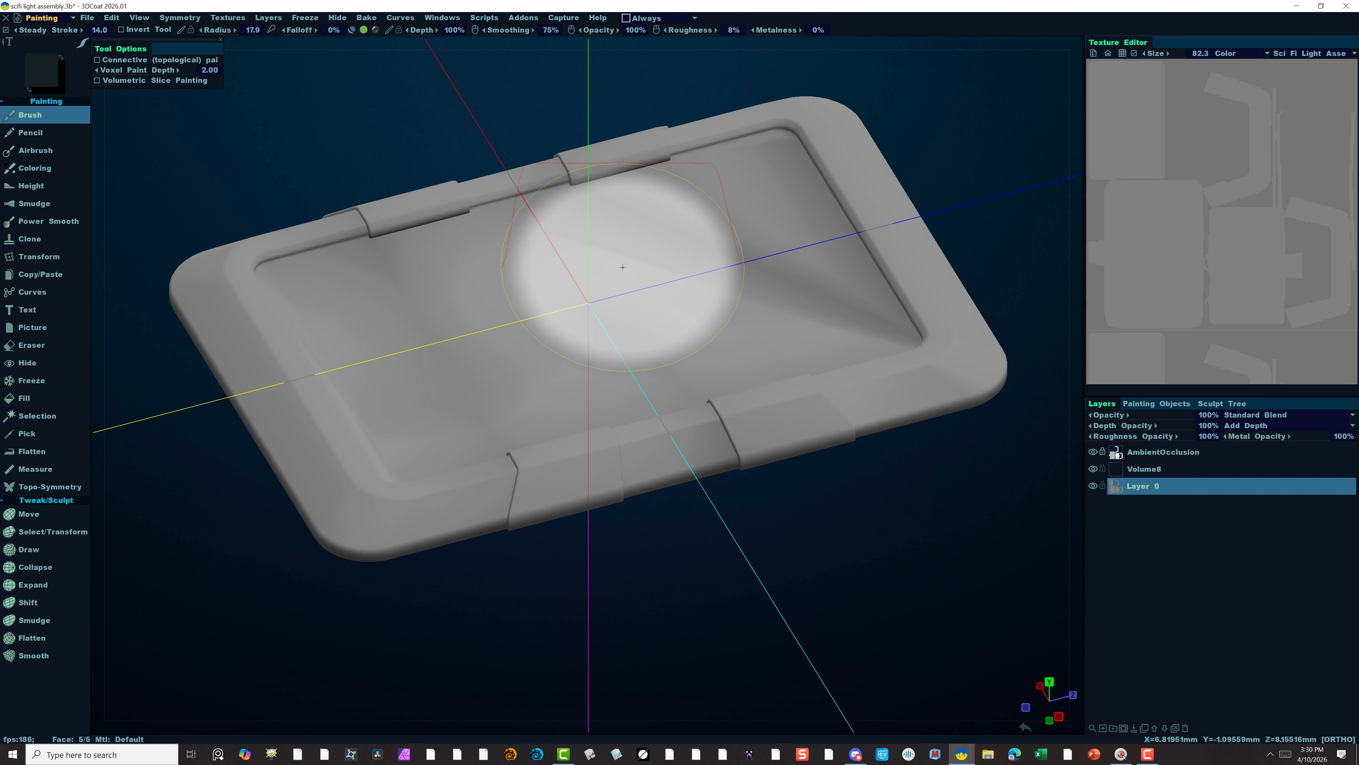
Bake a Local Curvature RGB map into a new layer with Sphere+Hemisphere light sources and a light count of 1600.
click(111, 18)
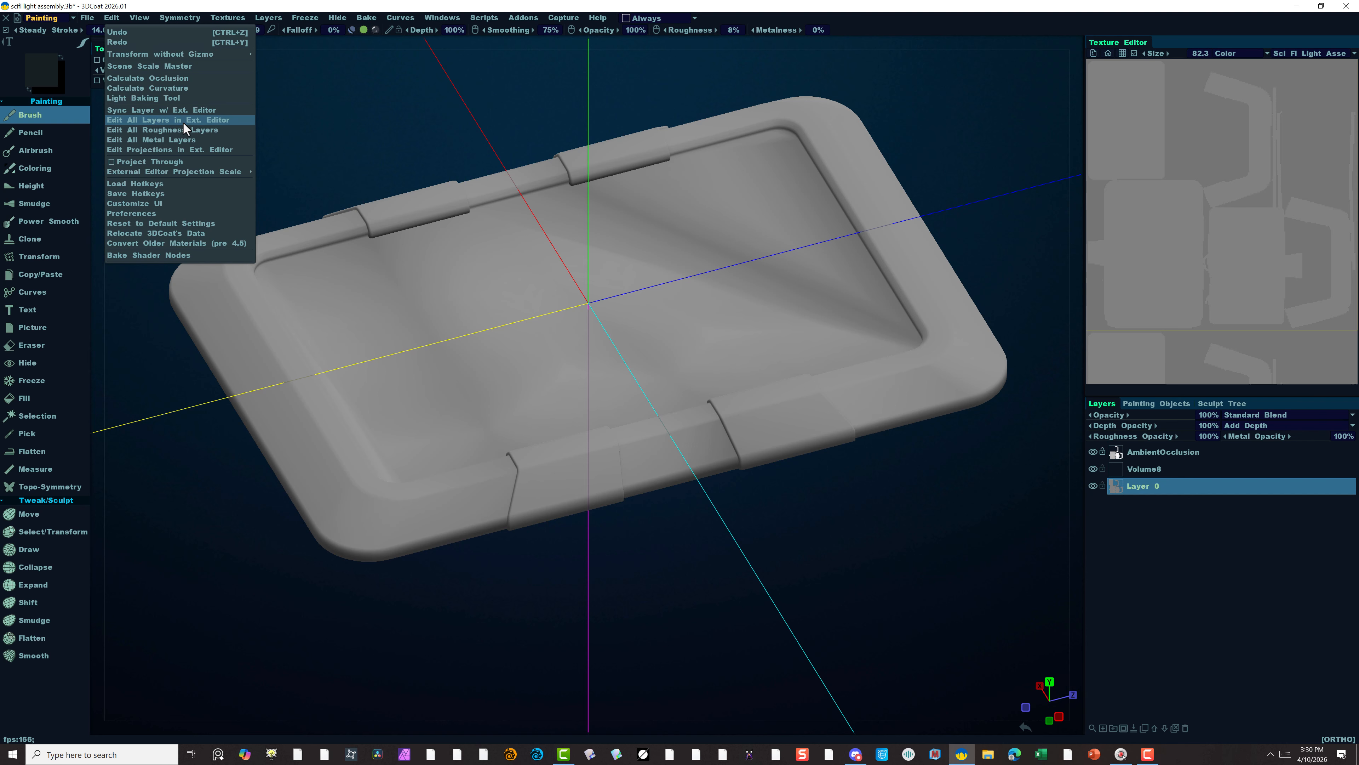
click(173, 98)
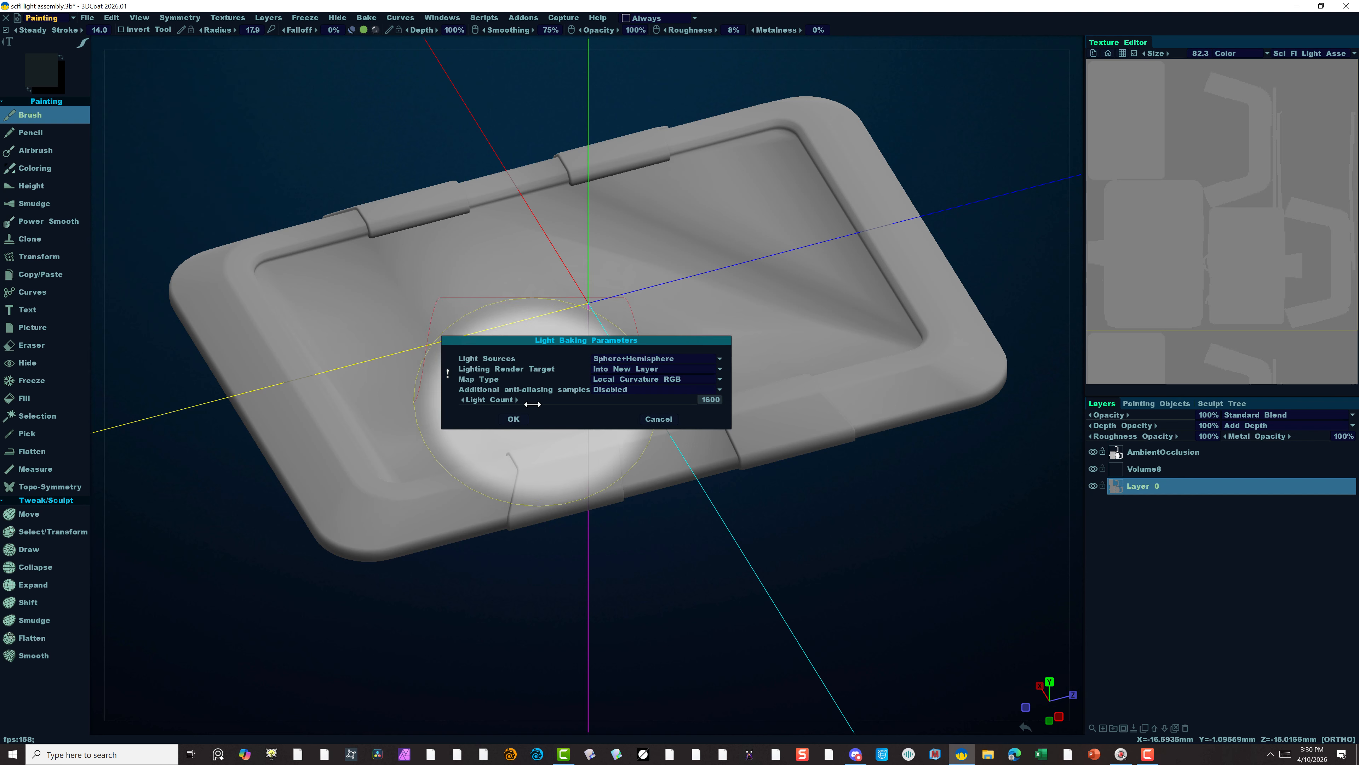
click(514, 419)
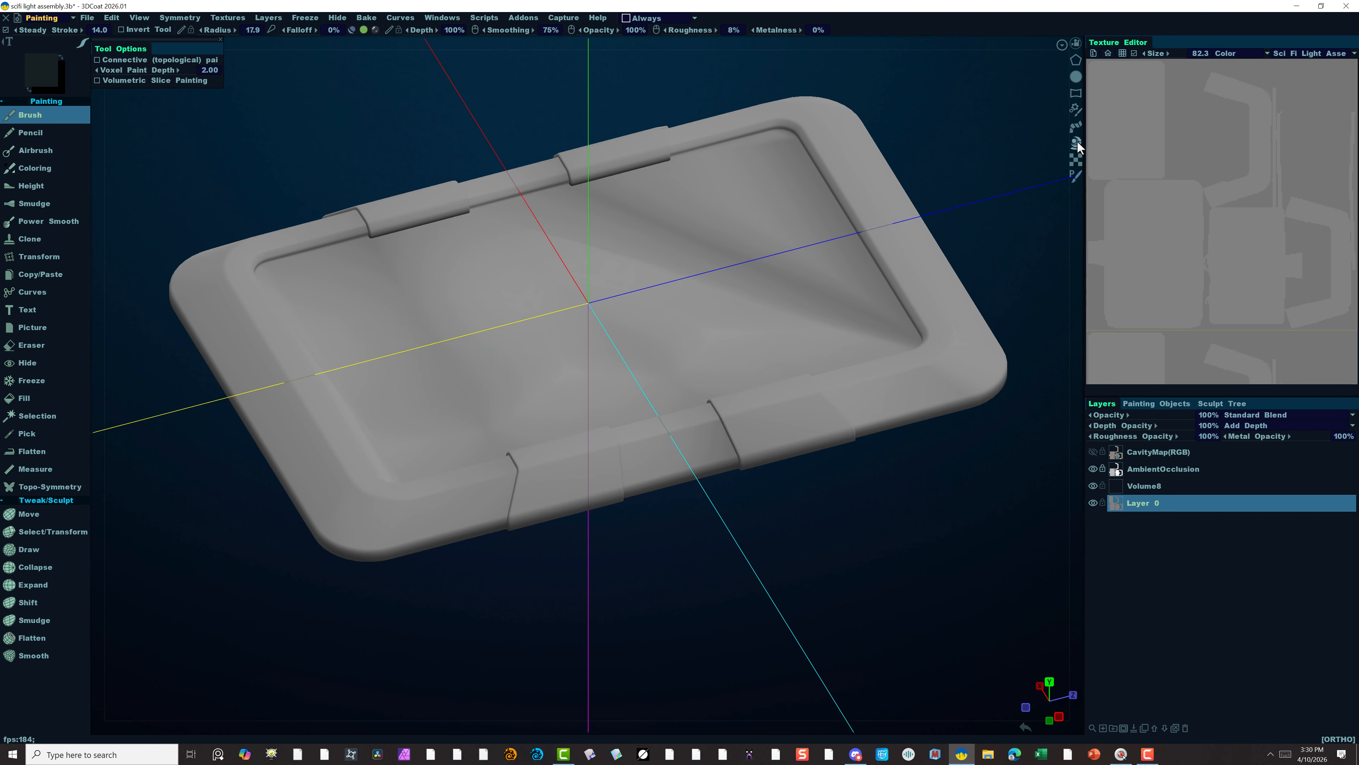
Choose the dark green metal_painted_dark smart material from the Metals collection and move its preview over the frame's near corner.
click(1077, 144)
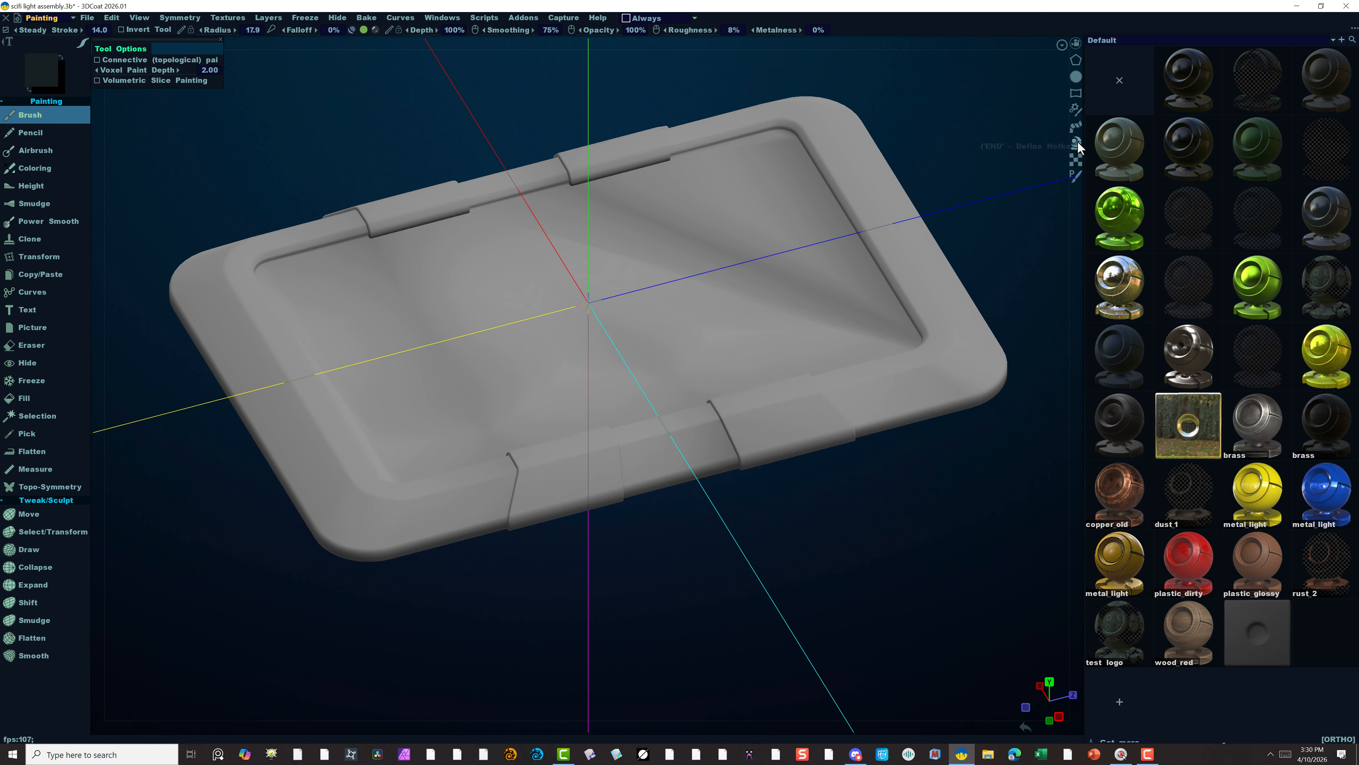
click(1077, 142)
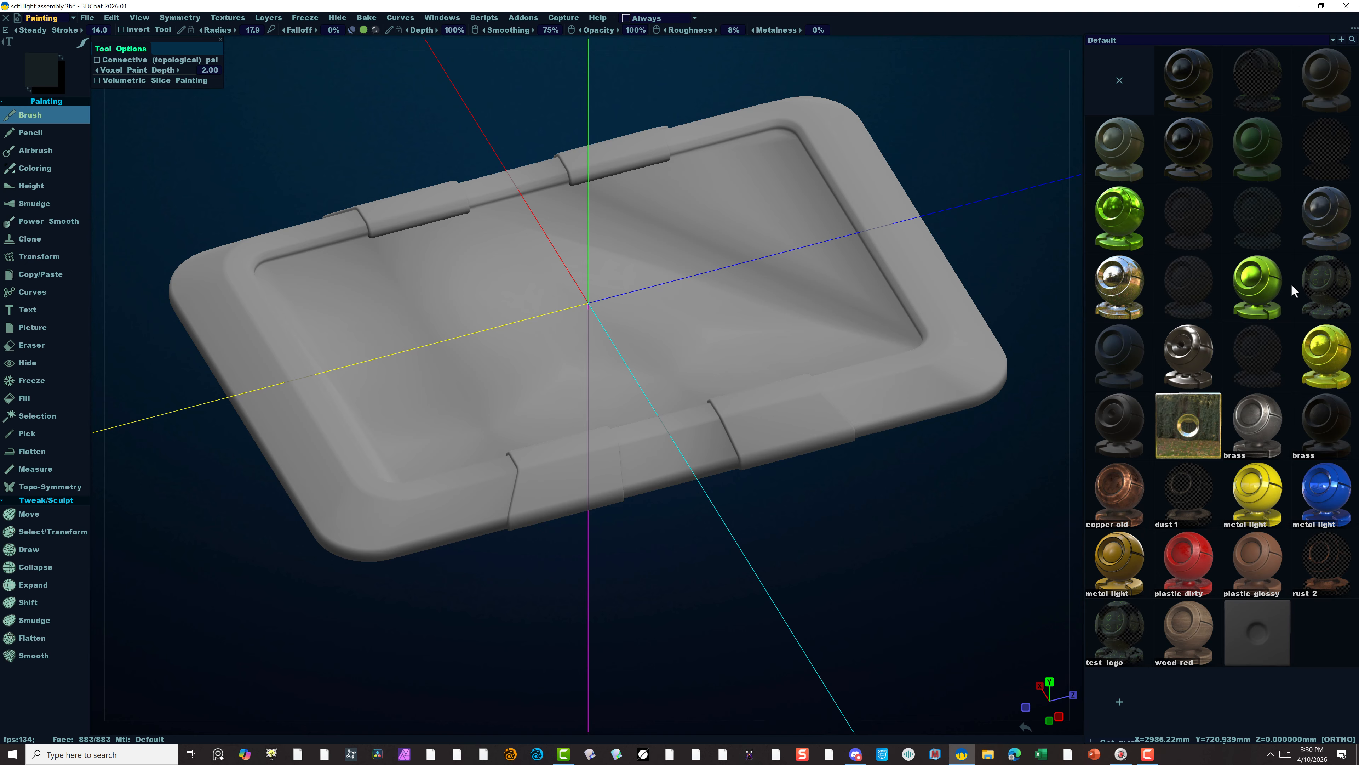
mouse_move(1078, 46)
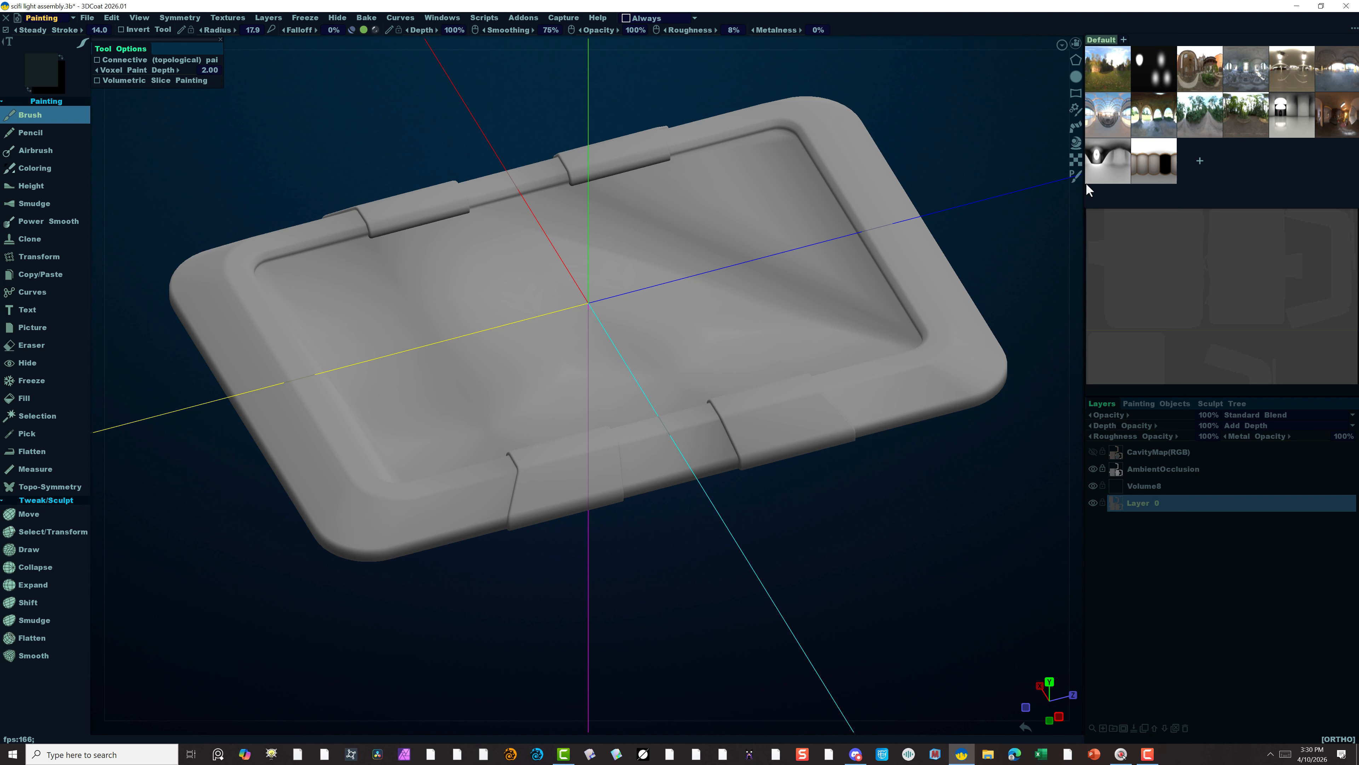
mouse_move(1077, 139)
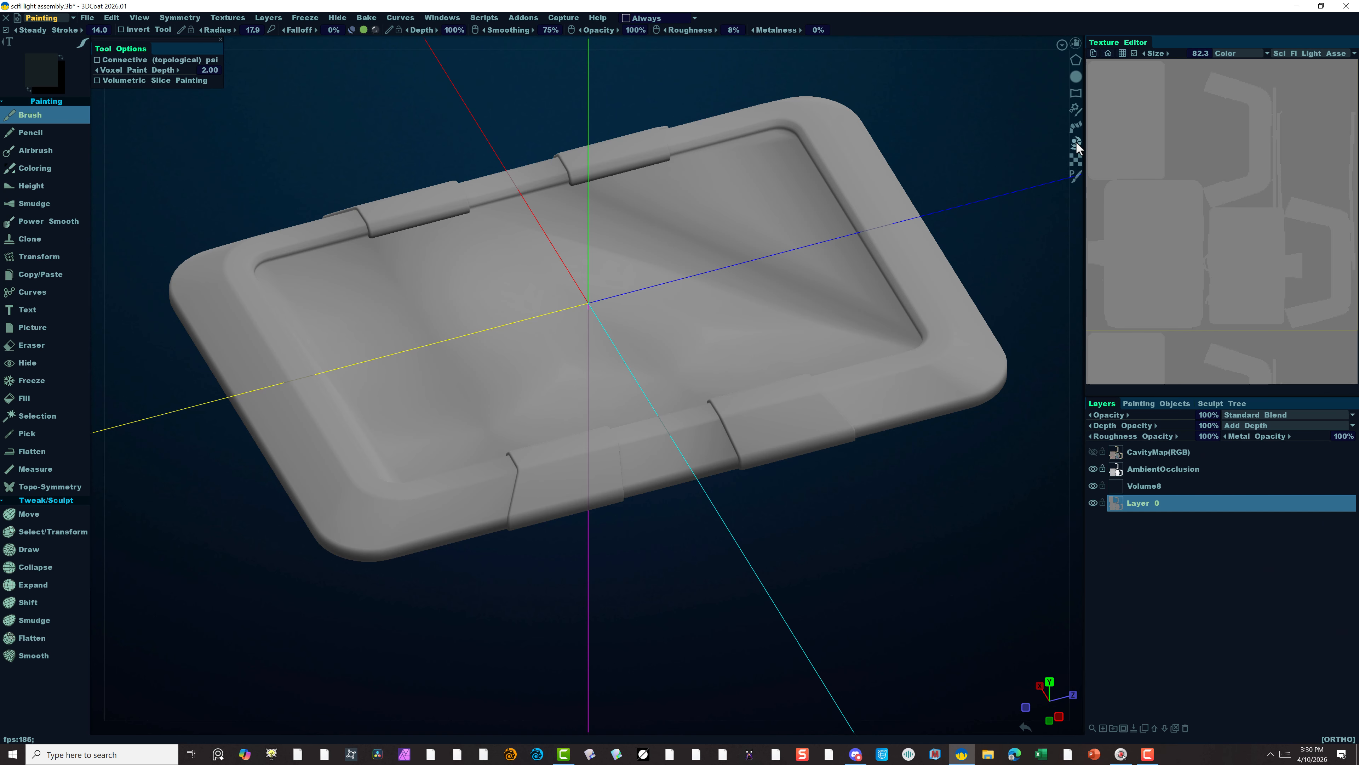
click(1076, 145)
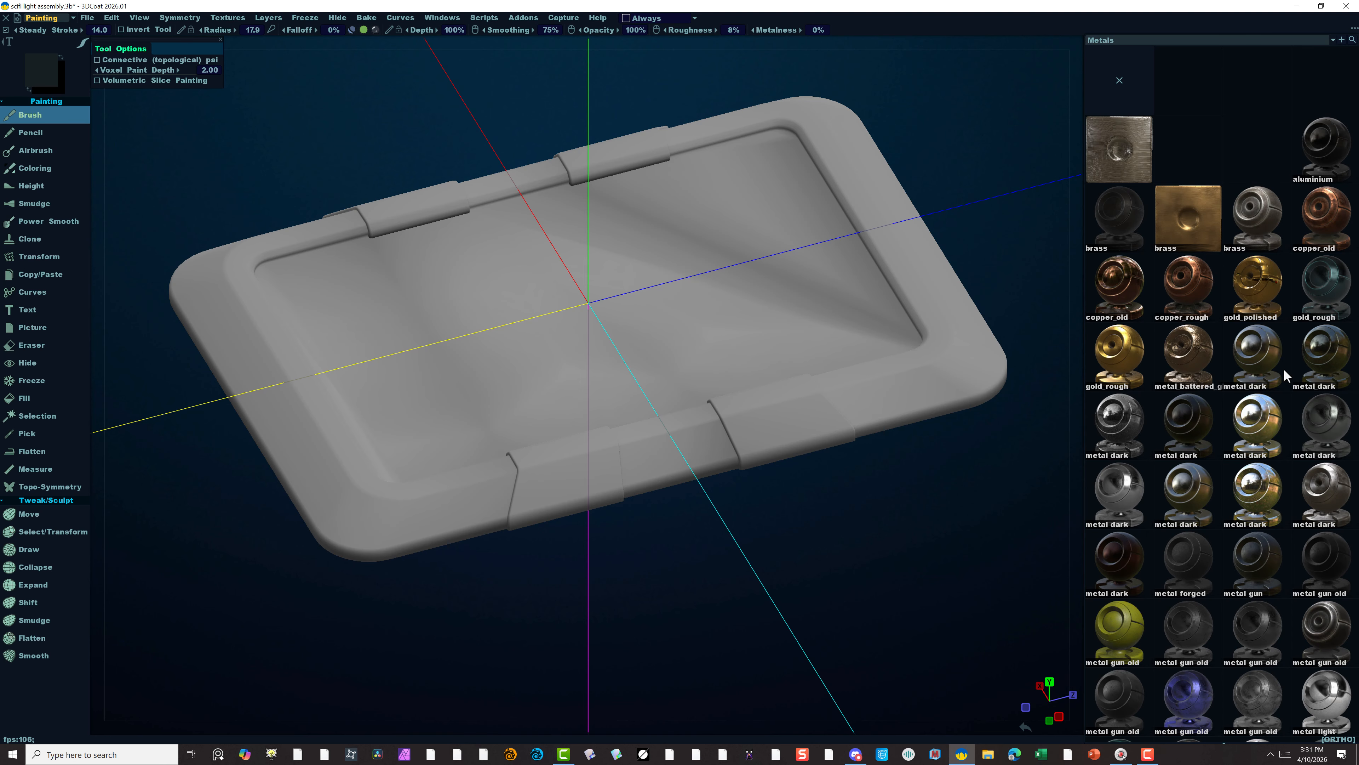
scroll(1199, 491, down, 10)
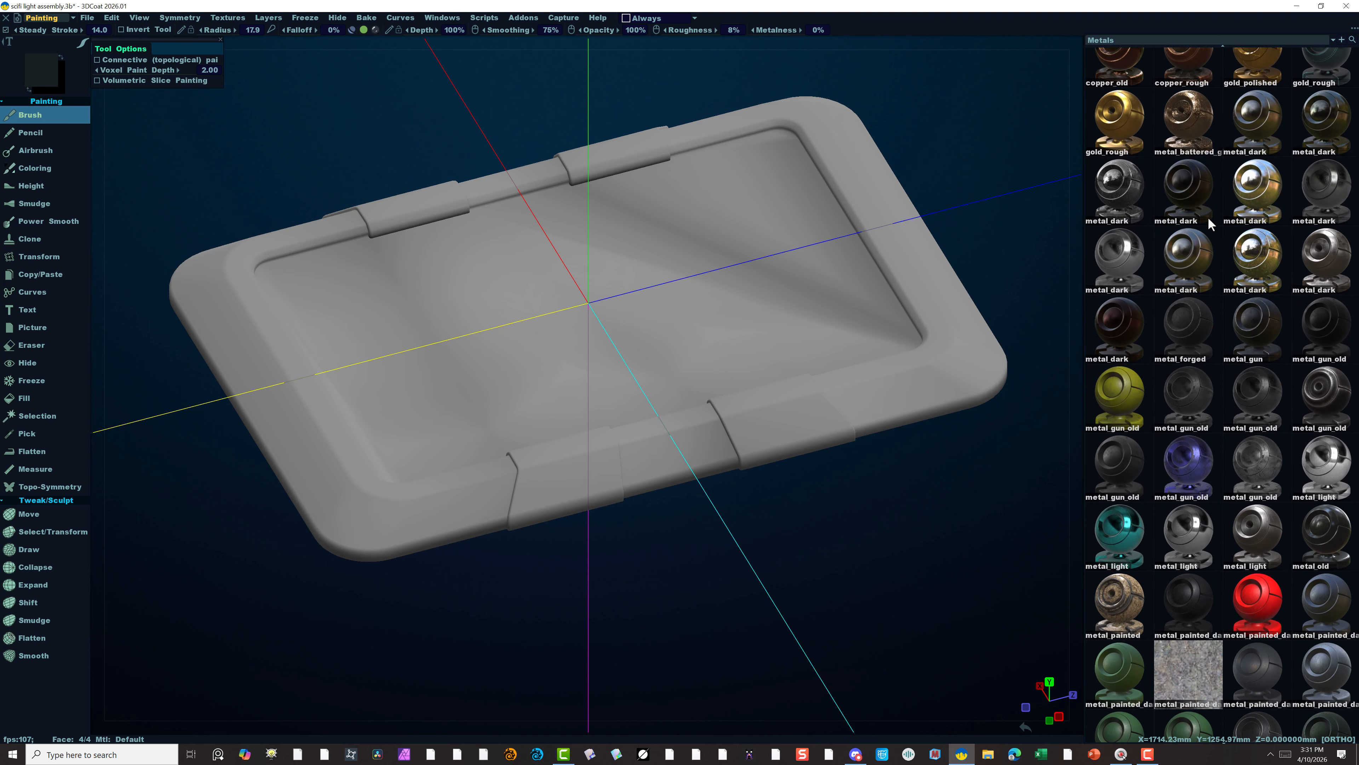
scroll(1279, 377, down, 2)
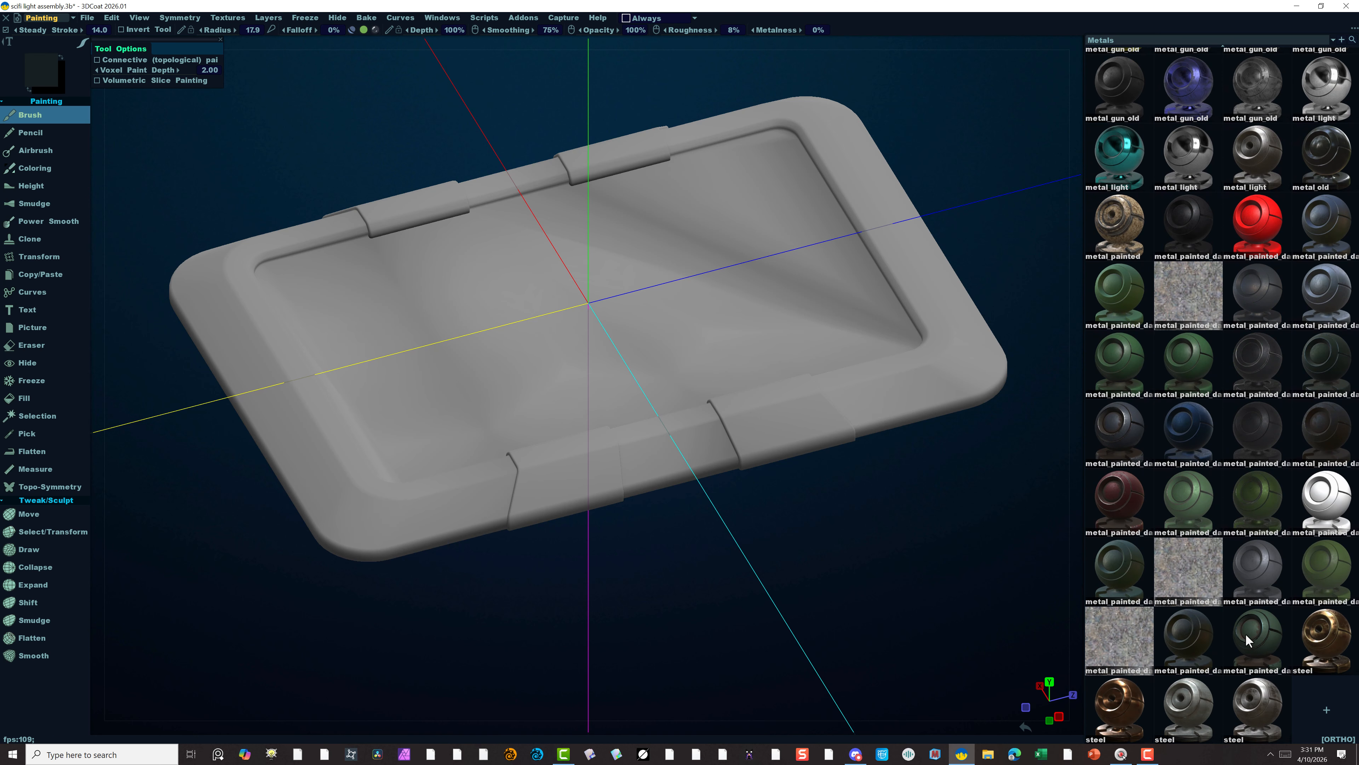
click(1267, 632)
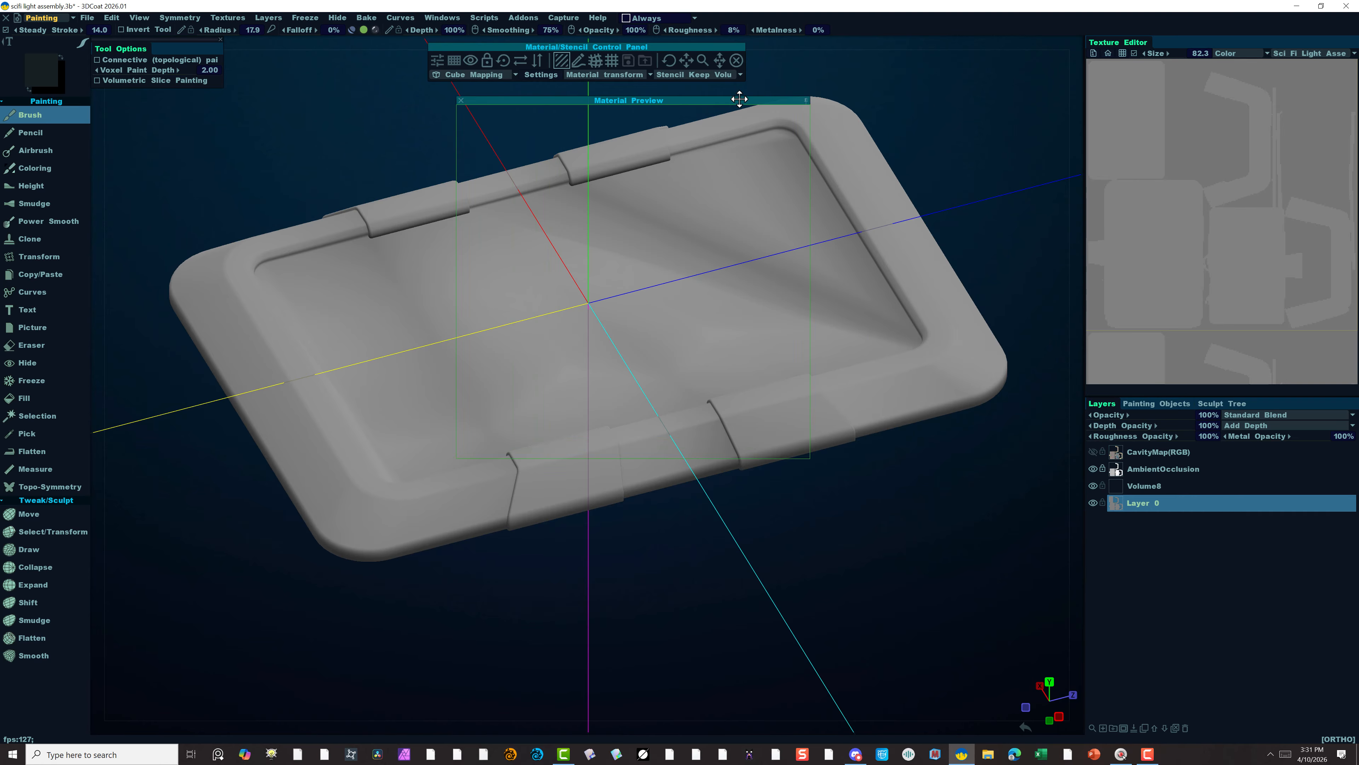
drag(740, 100, 1008, 170)
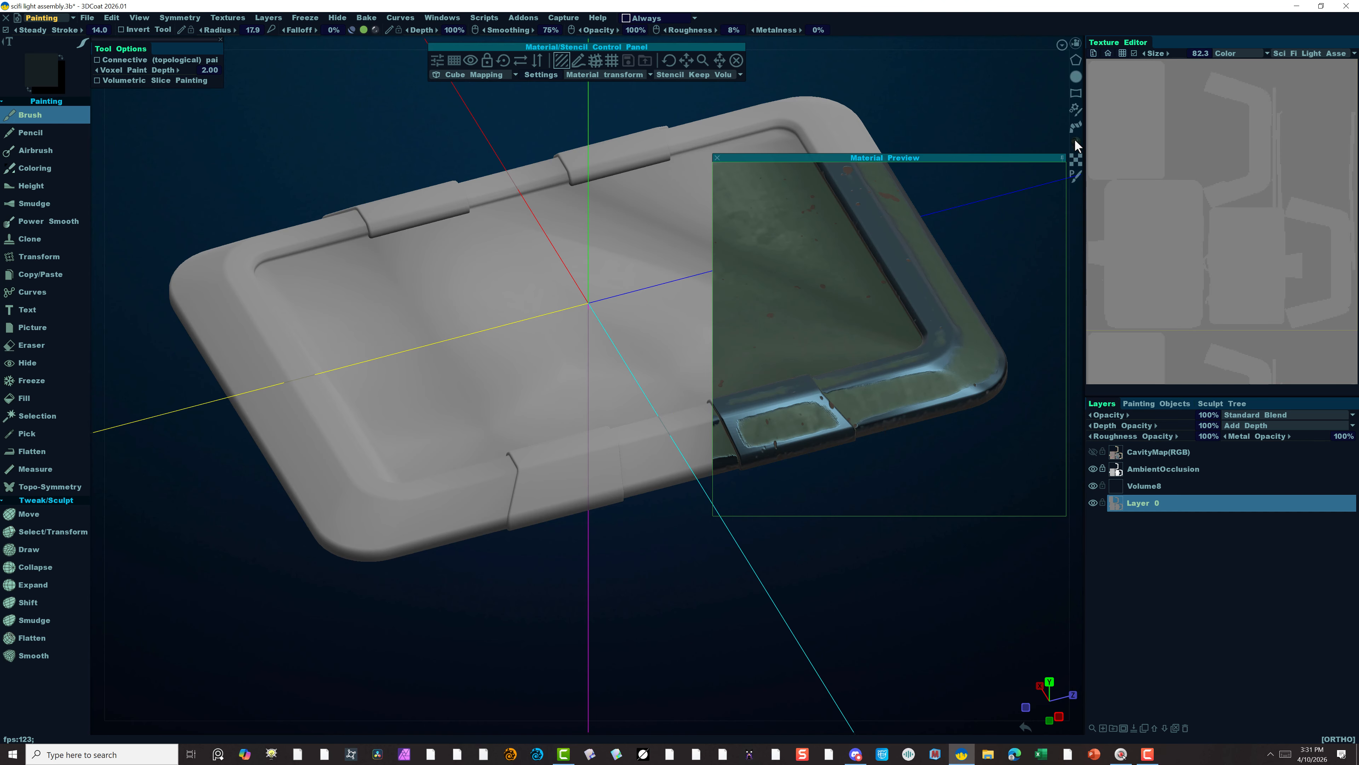
Duplicate the metal_painted_dark material, open it in the Smart Material Editor and move the editor clear of the material preview.
click(1076, 143)
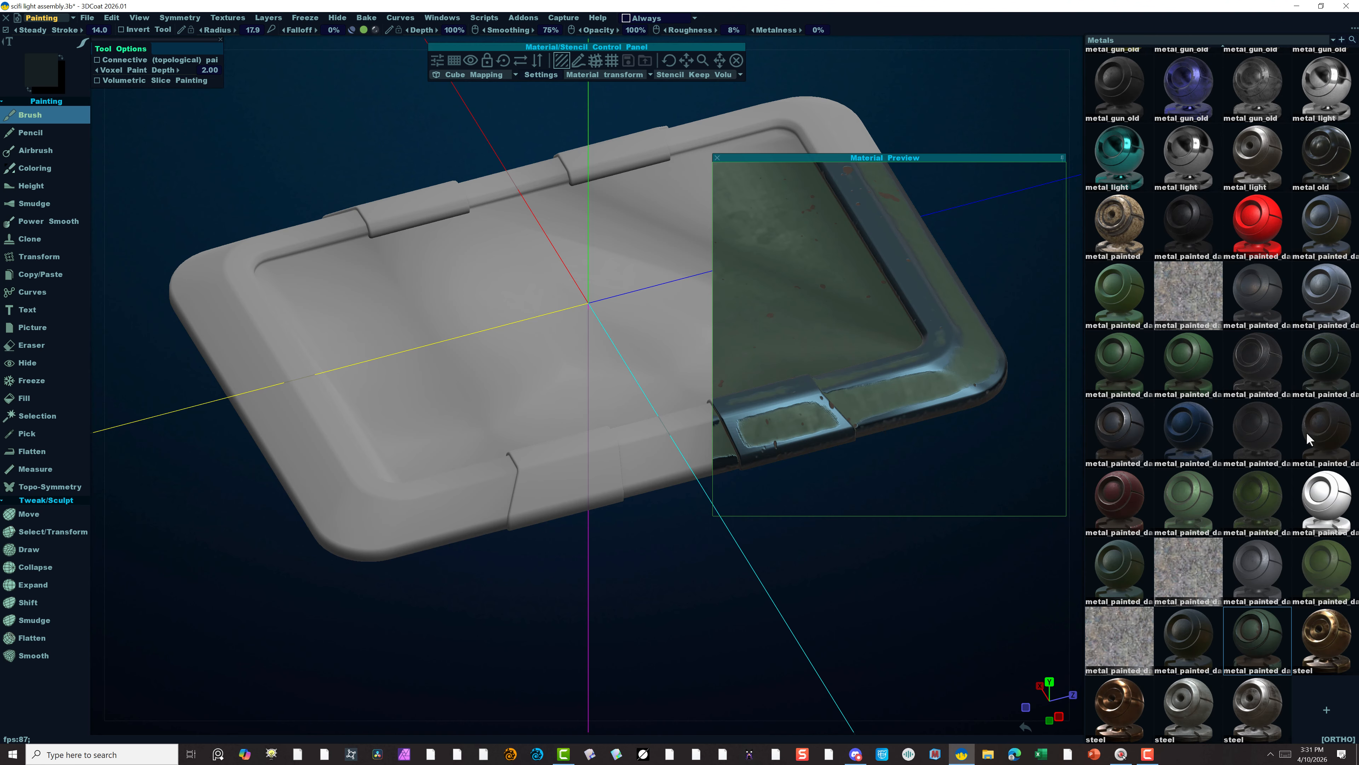
right_click(1240, 653)
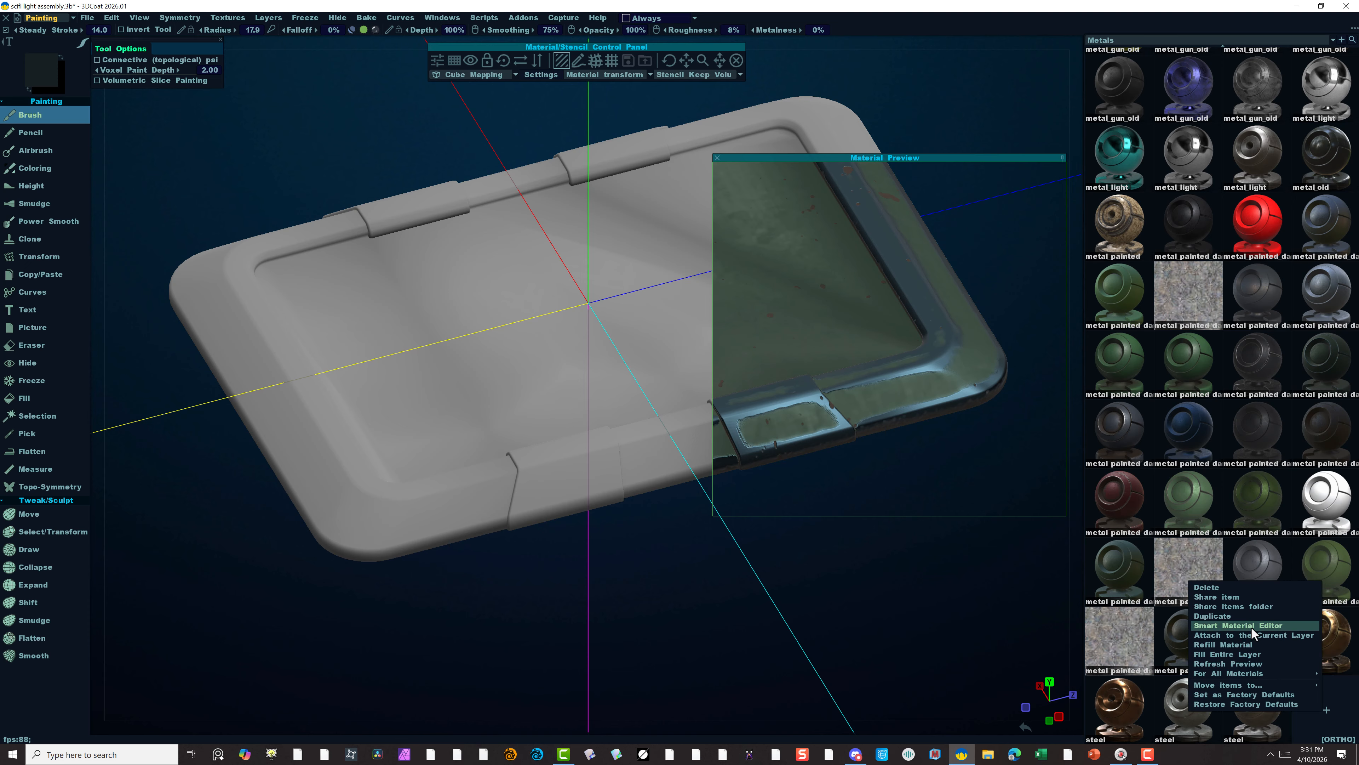
click(1241, 616)
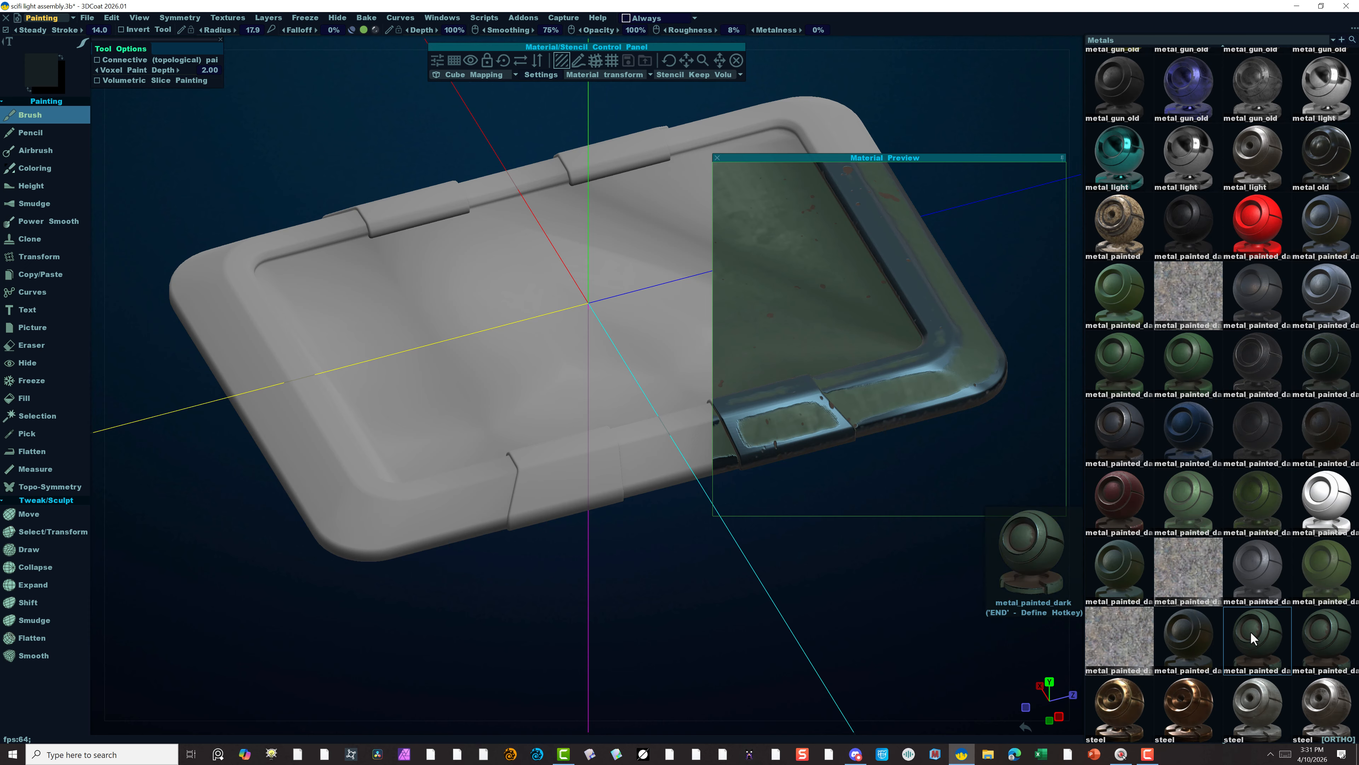
right_click(1254, 636)
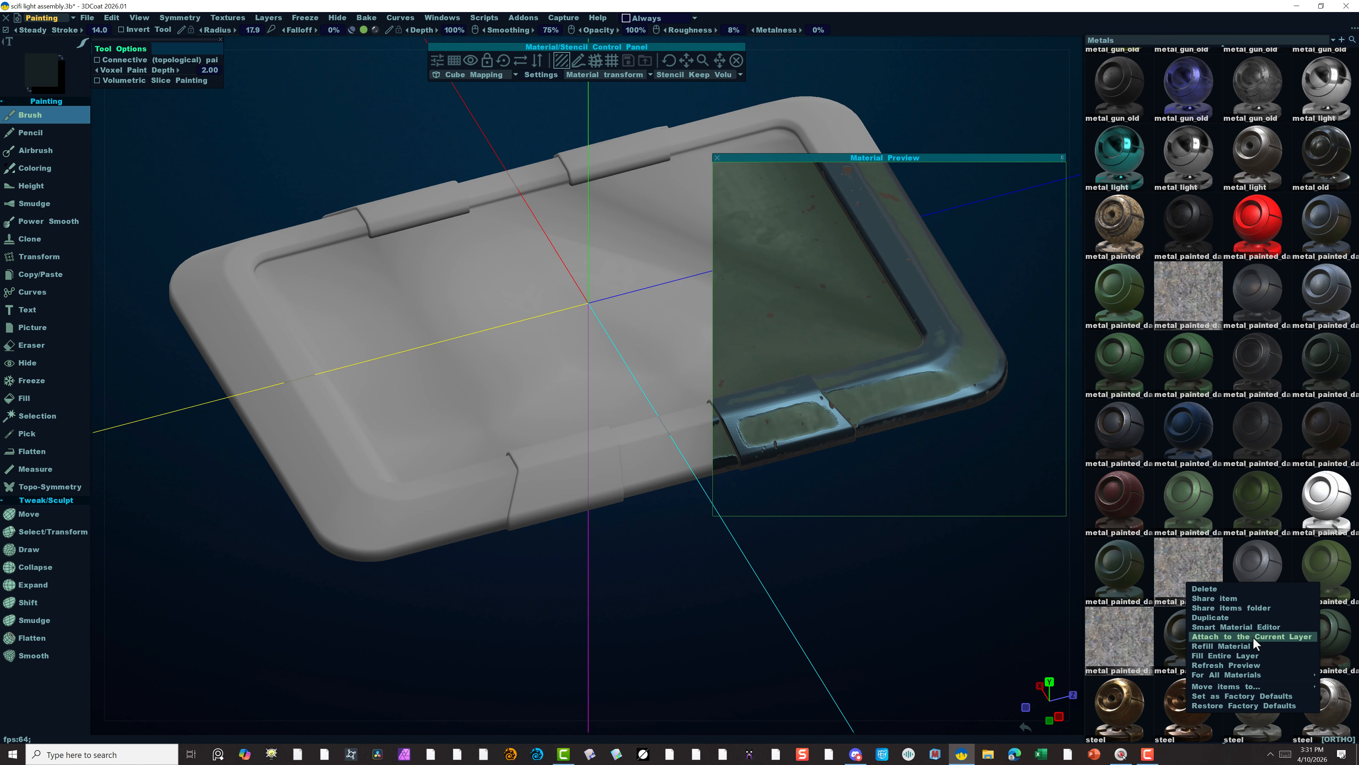
click(1228, 626)
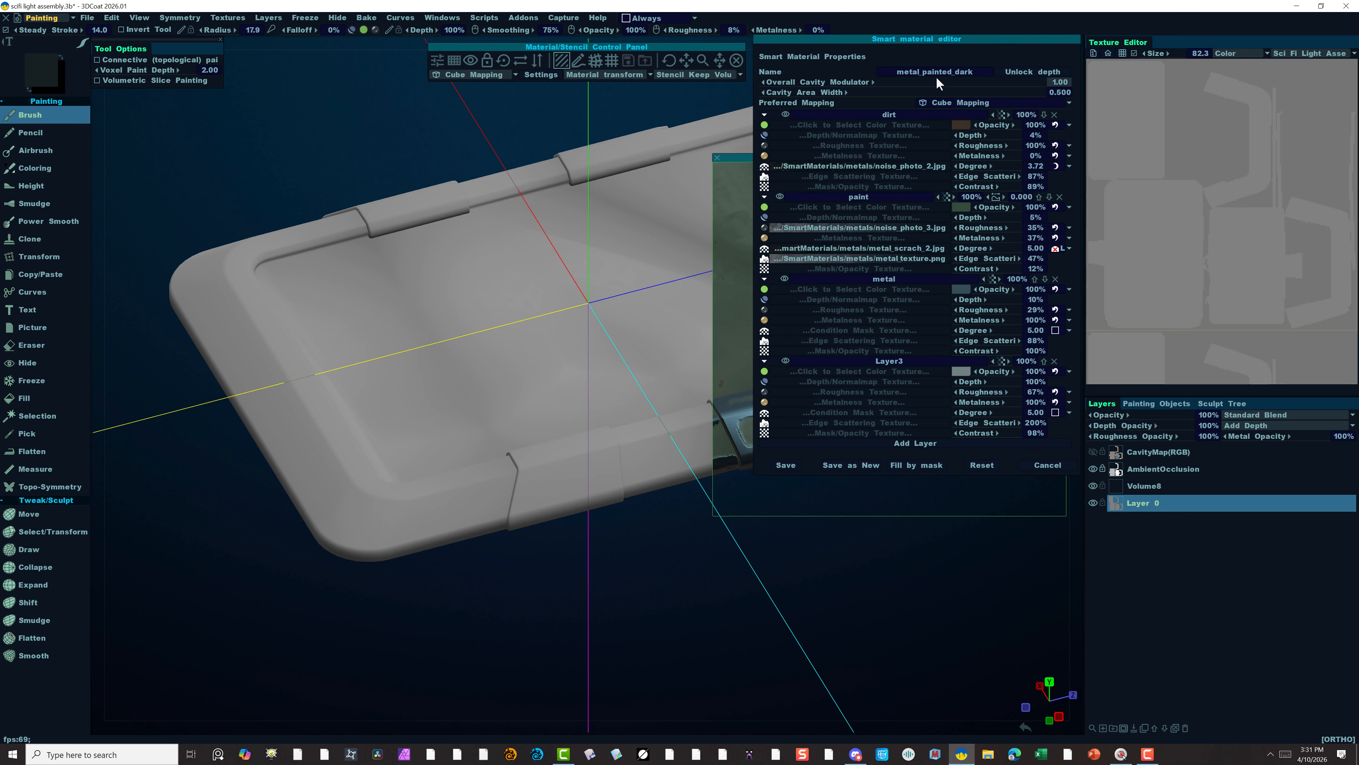
drag(904, 38, 1176, 80)
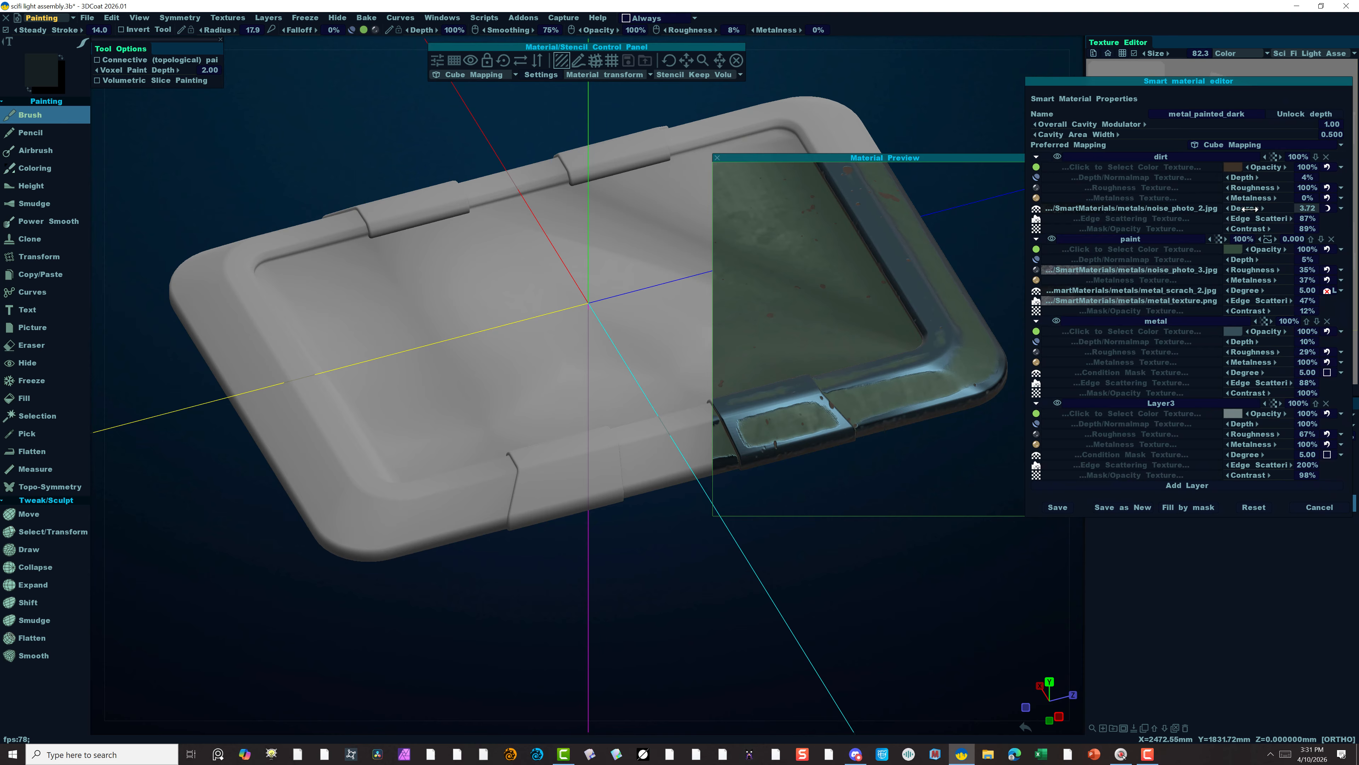
Set the dirt layer's condition mask degree to 3.92 and its roughness to 77%.
drag(1248, 209, 1250, 204)
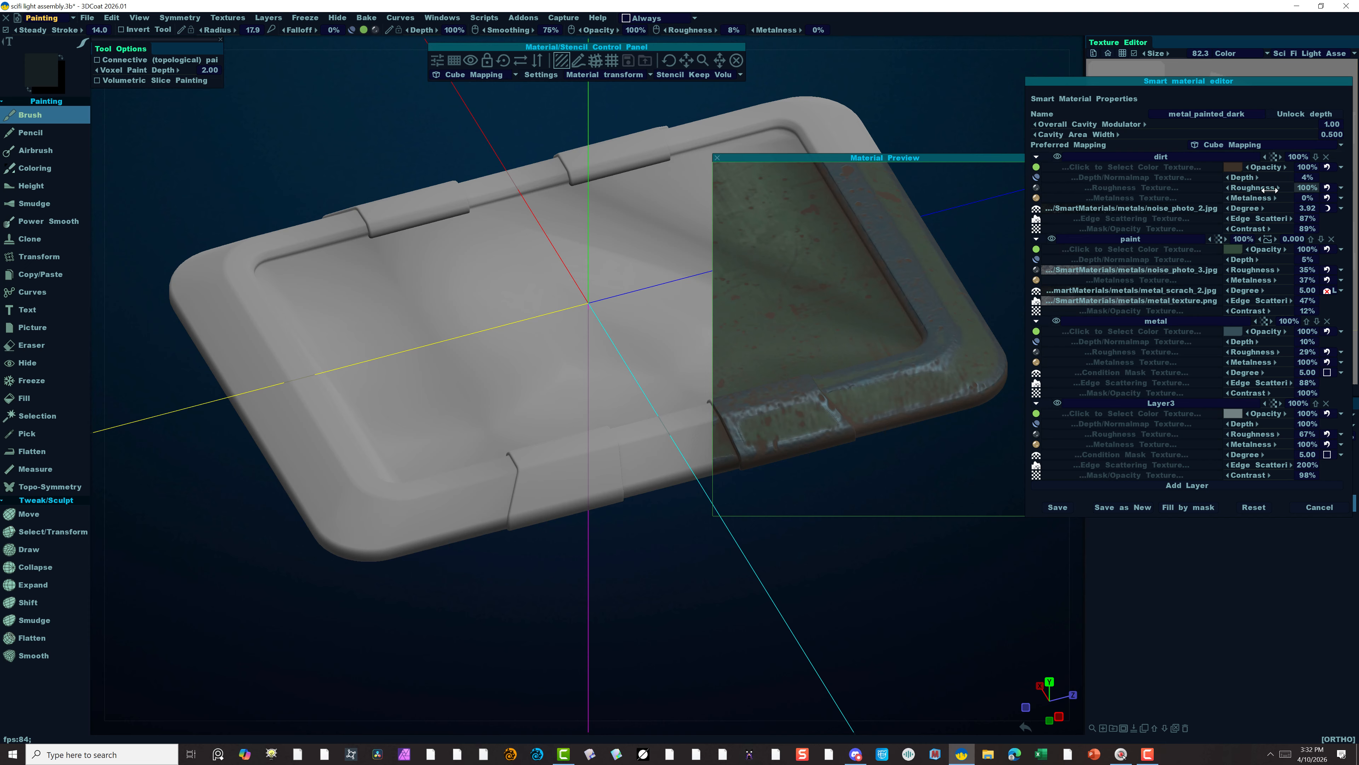
drag(1255, 189, 1252, 189)
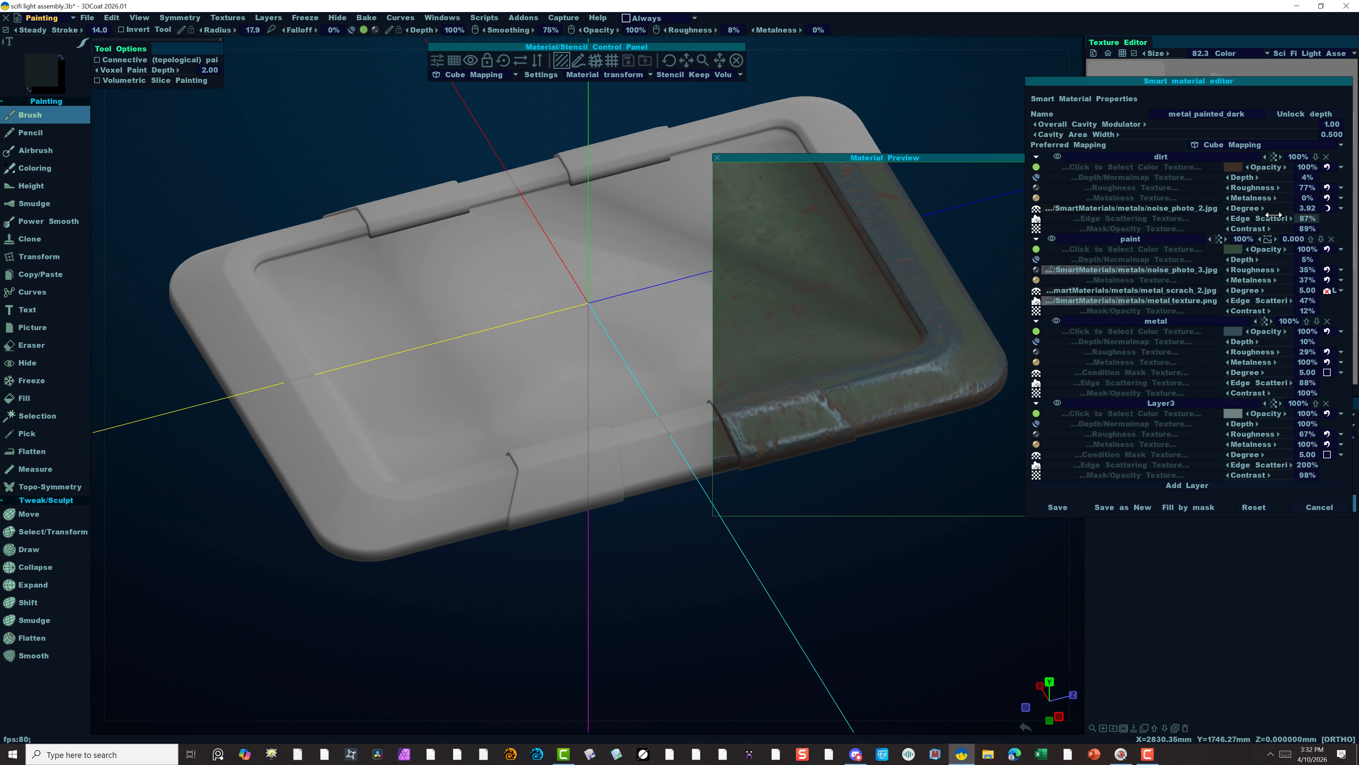
Set the dirt layer's edge scattering to 30%, contrast to 52% and condition mask degree to 4.02.
drag(1274, 217, 1231, 228)
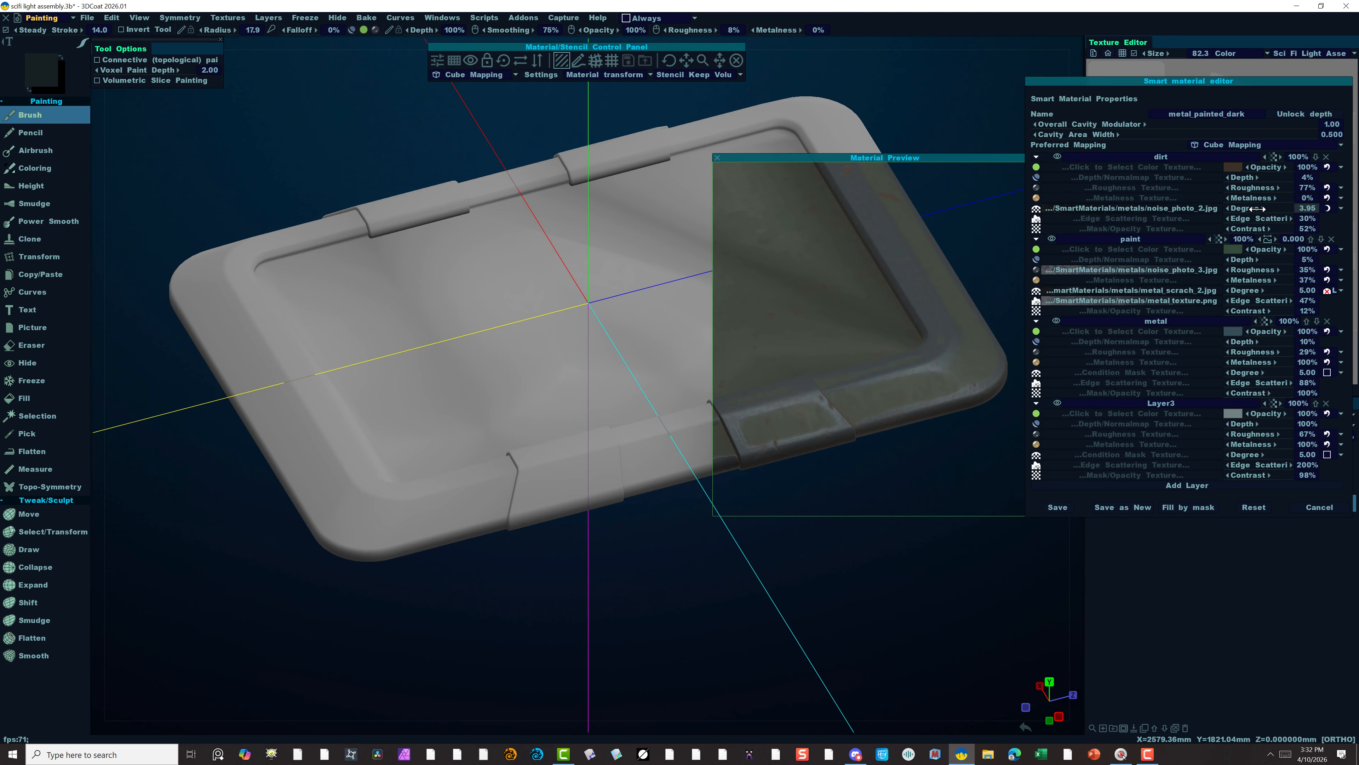
drag(1258, 208, 1256, 208)
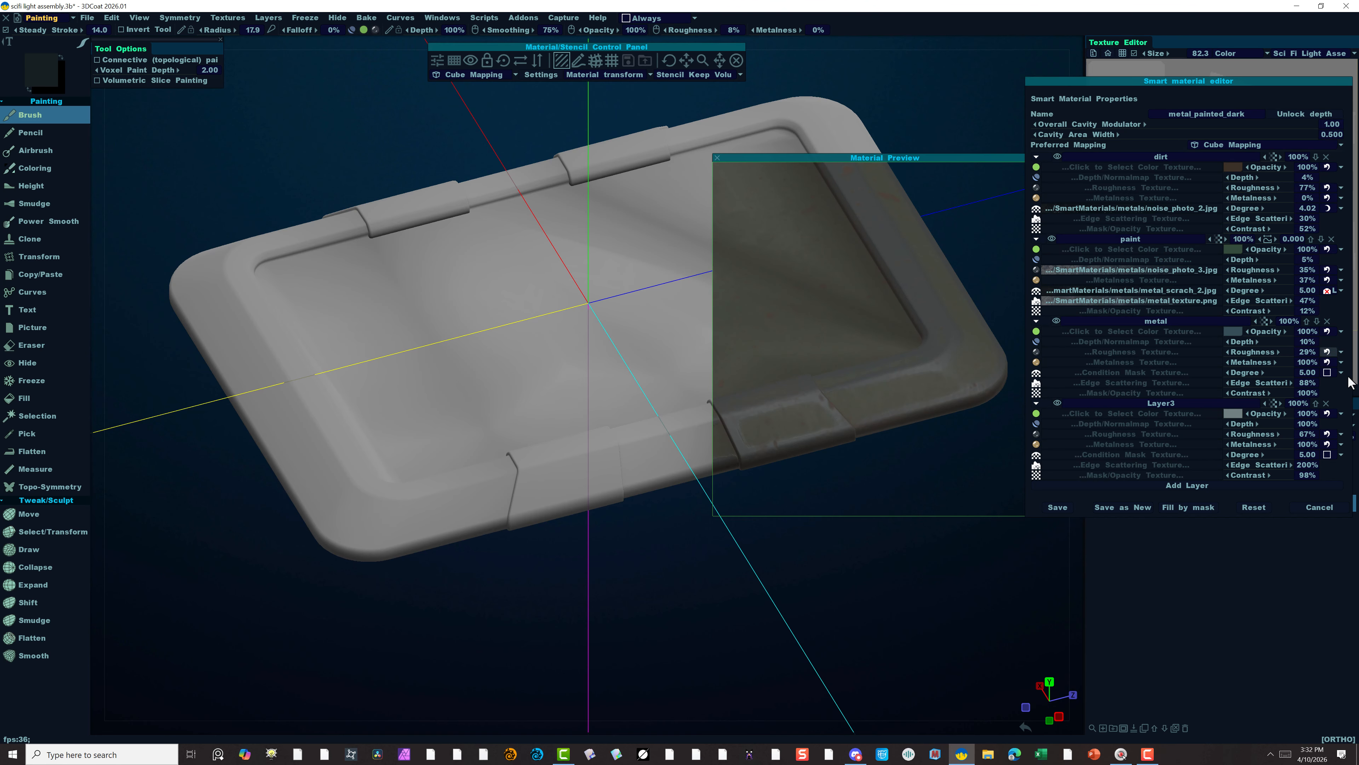
click(1233, 249)
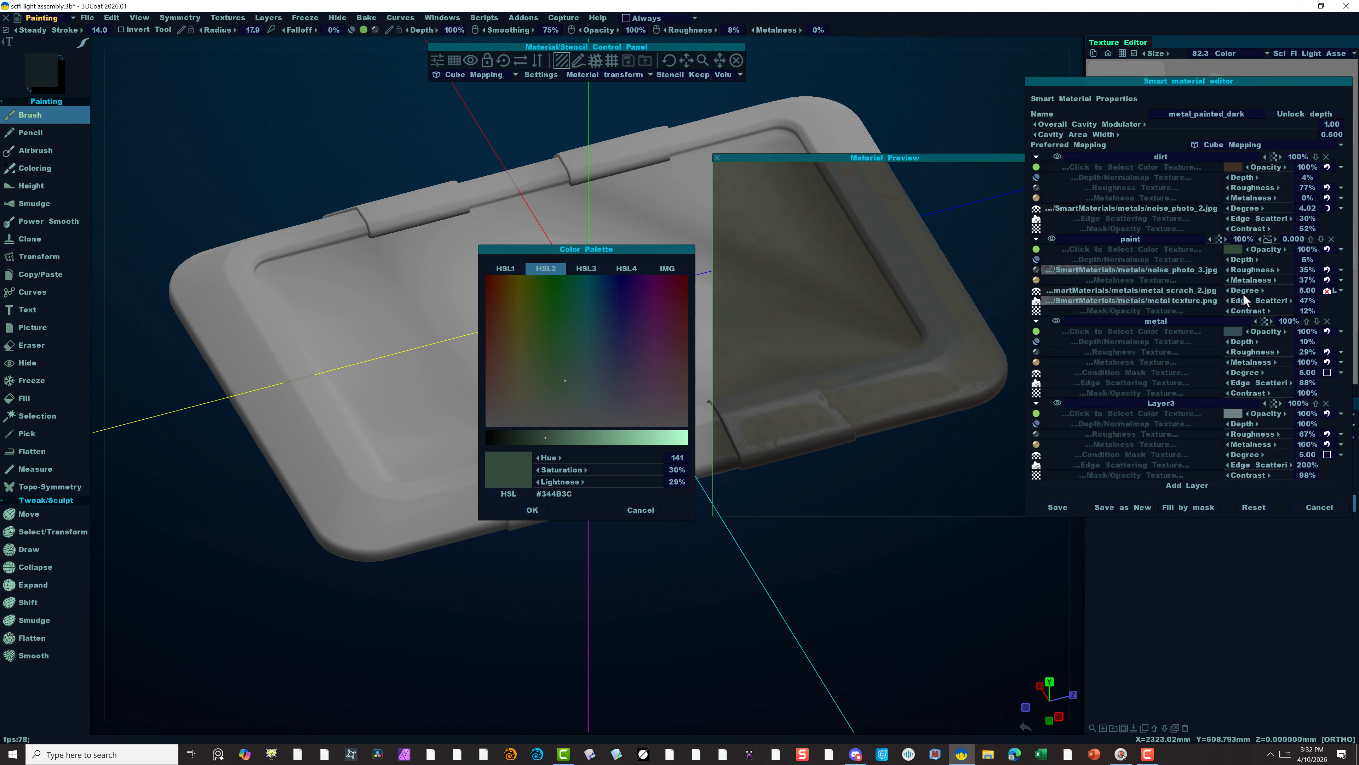
key(v)
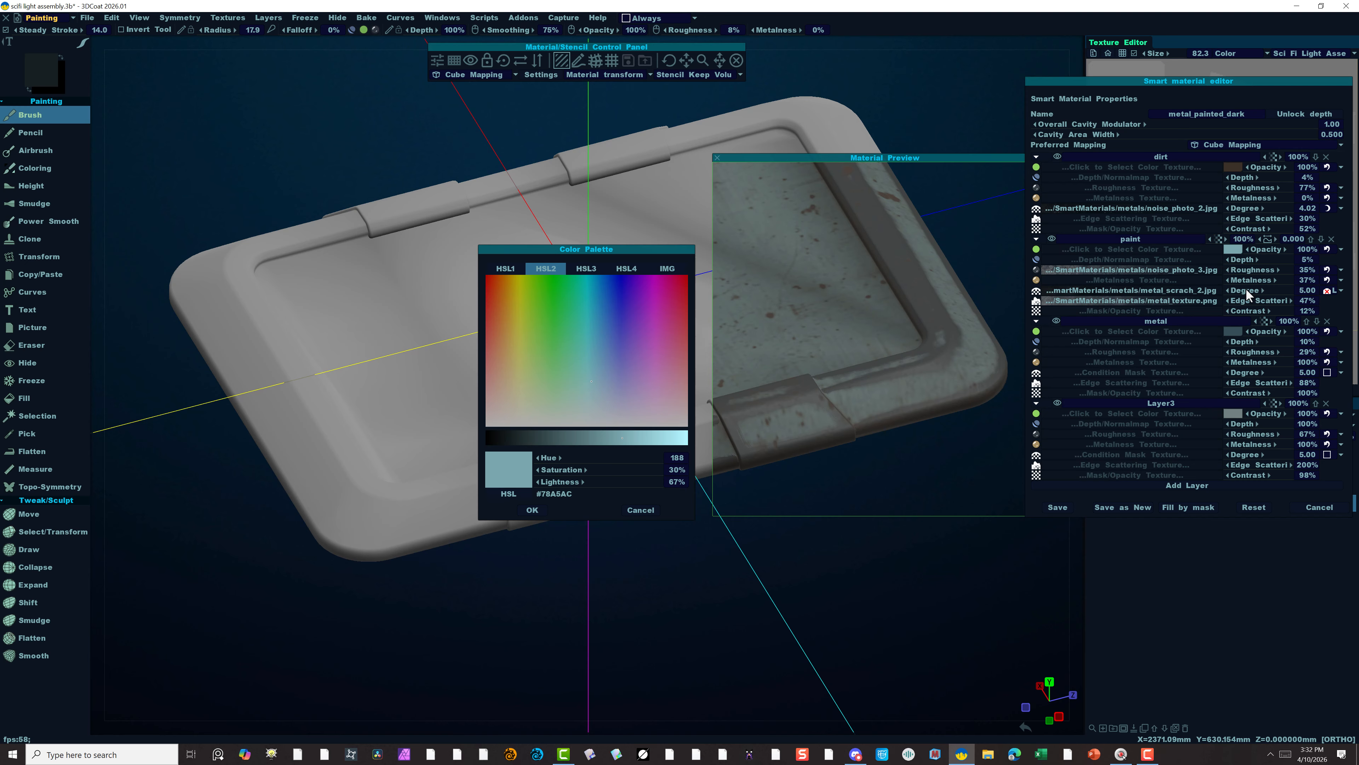
click(633, 511)
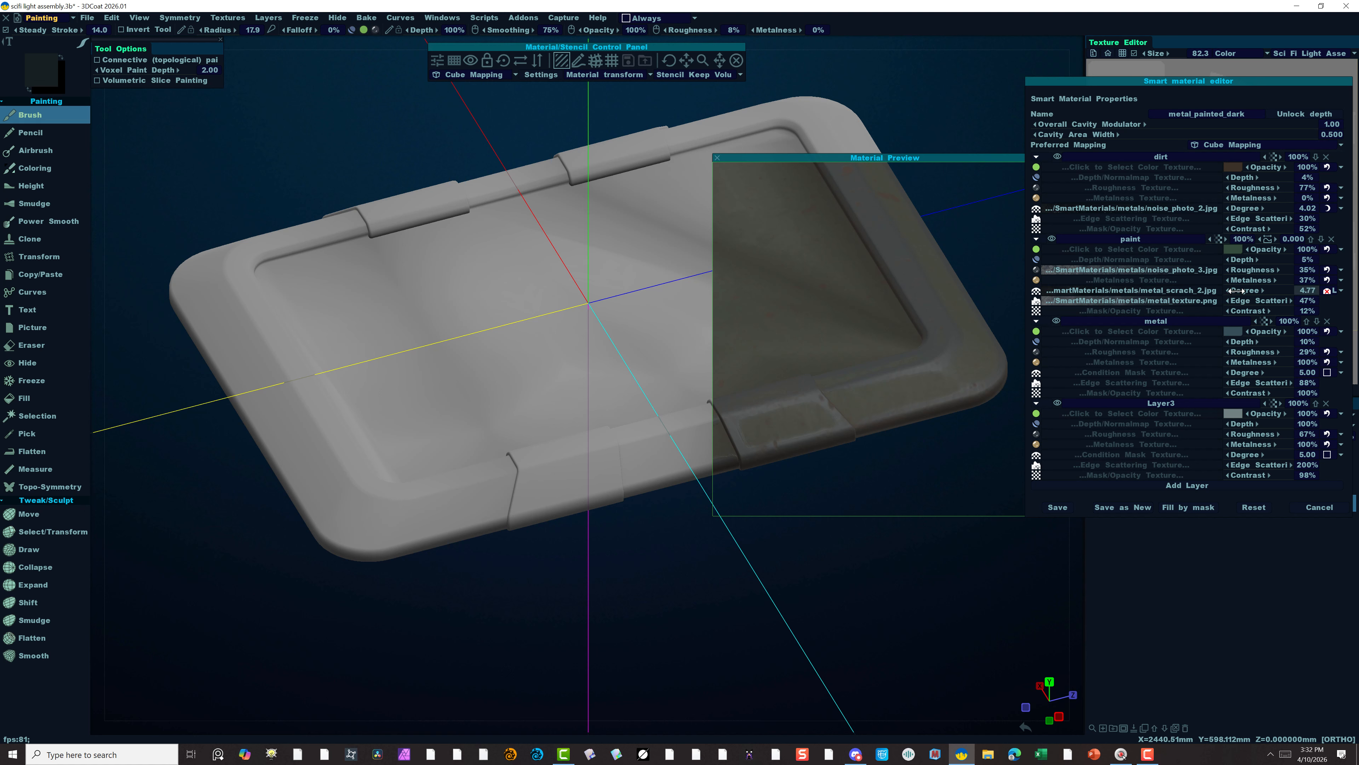
Set the paint layer's condition mask degree to 2.07 and the metal layer's colour to dark grey-green #29322D.
drag(1240, 291, 1212, 292)
drag(1212, 289, 1209, 288)
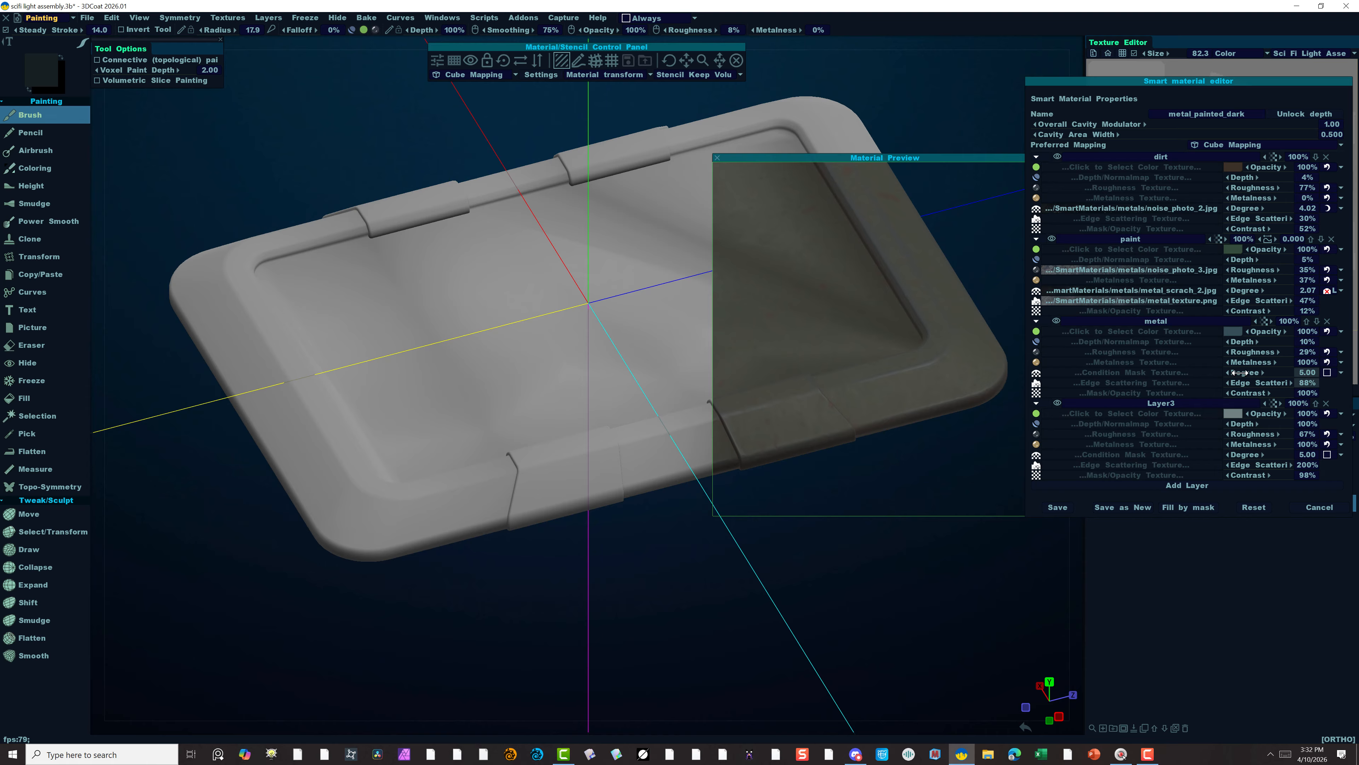
click(1232, 331)
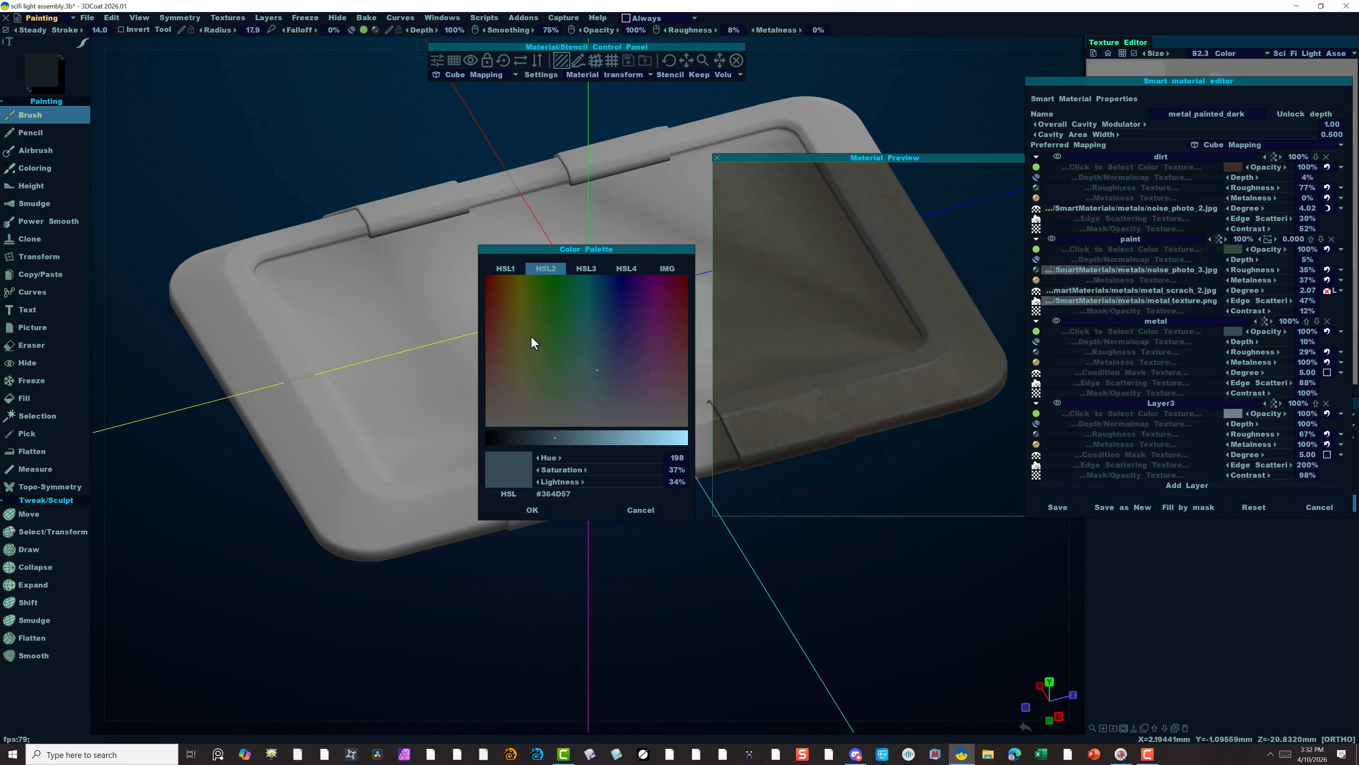
mouse_move(596, 360)
mouse_down()
mouse_move(544, 303)
mouse_move(607, 276)
mouse_move(576, 403)
mouse_move(526, 438)
mouse_up()
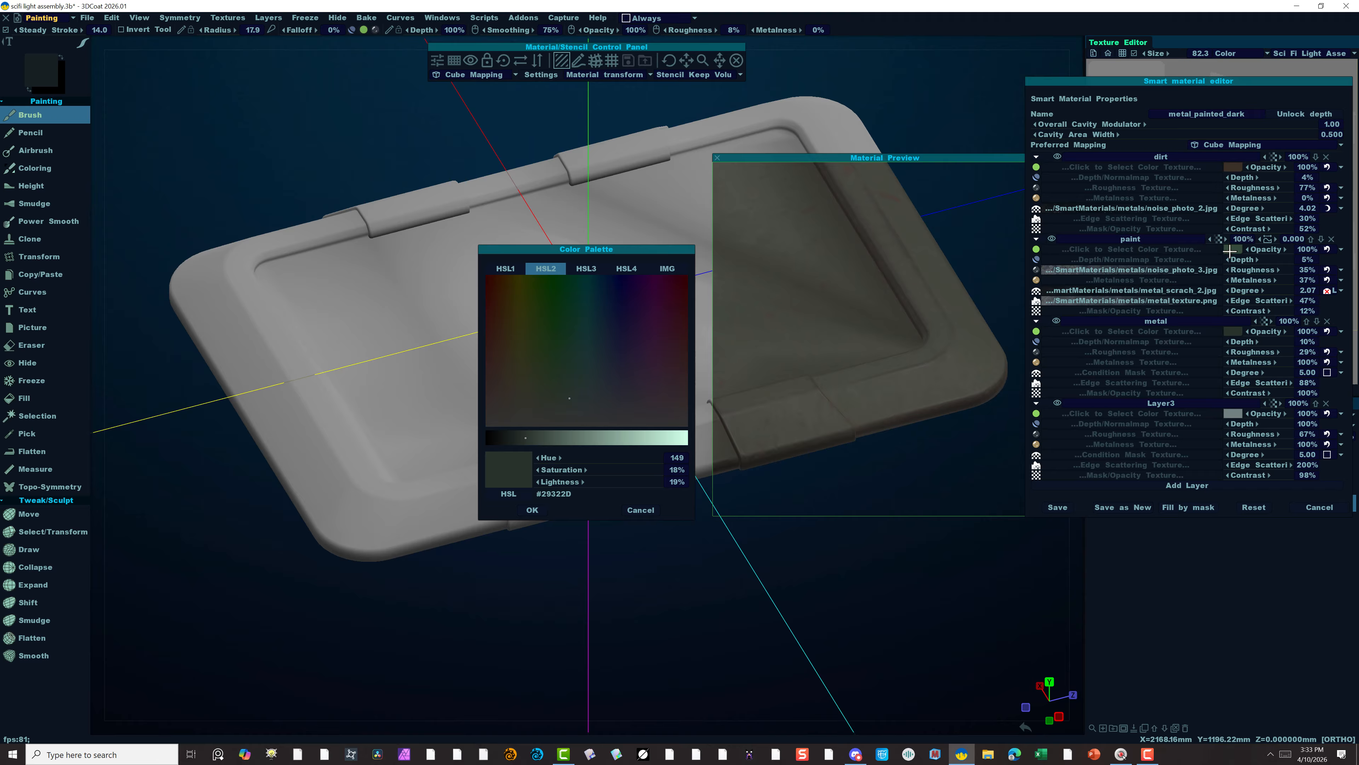
click(535, 511)
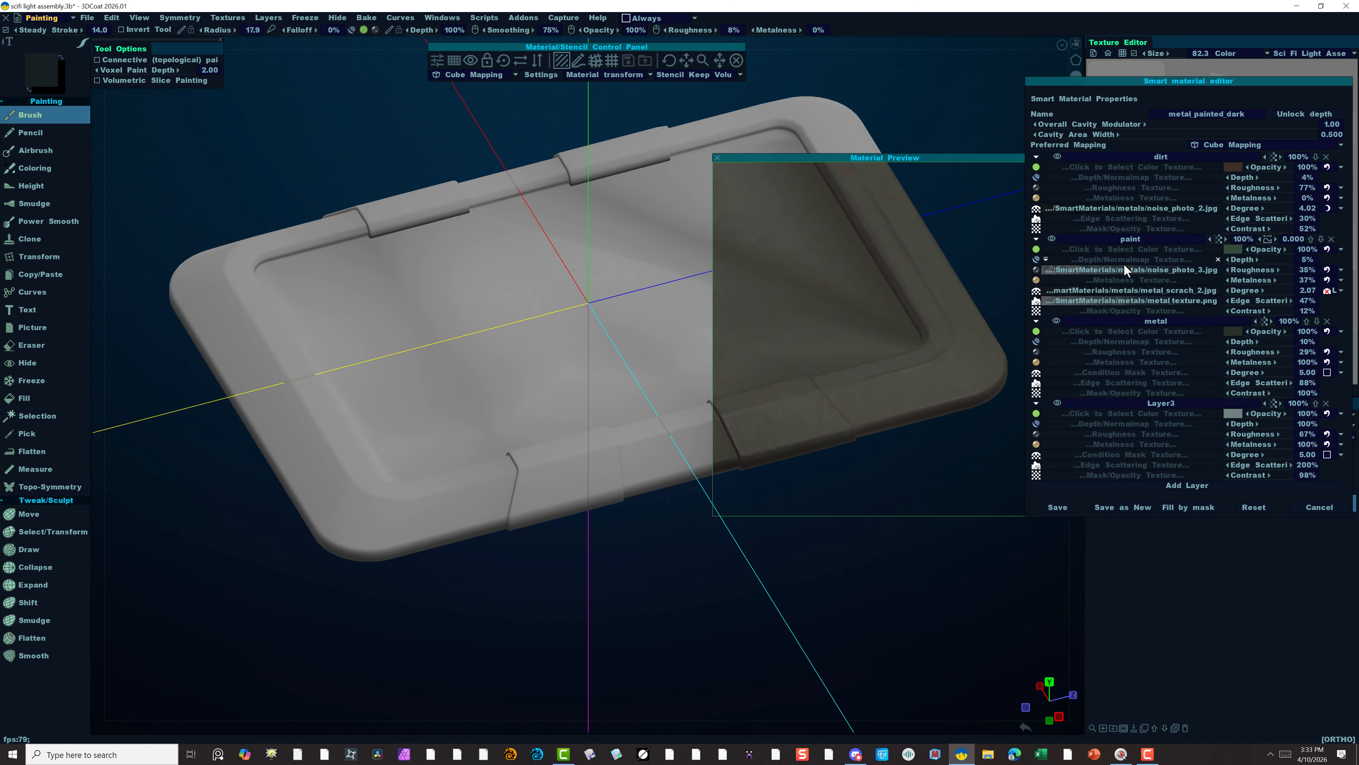
Change the paint layer's colour to a brighter, more saturated blue.
click(1231, 250)
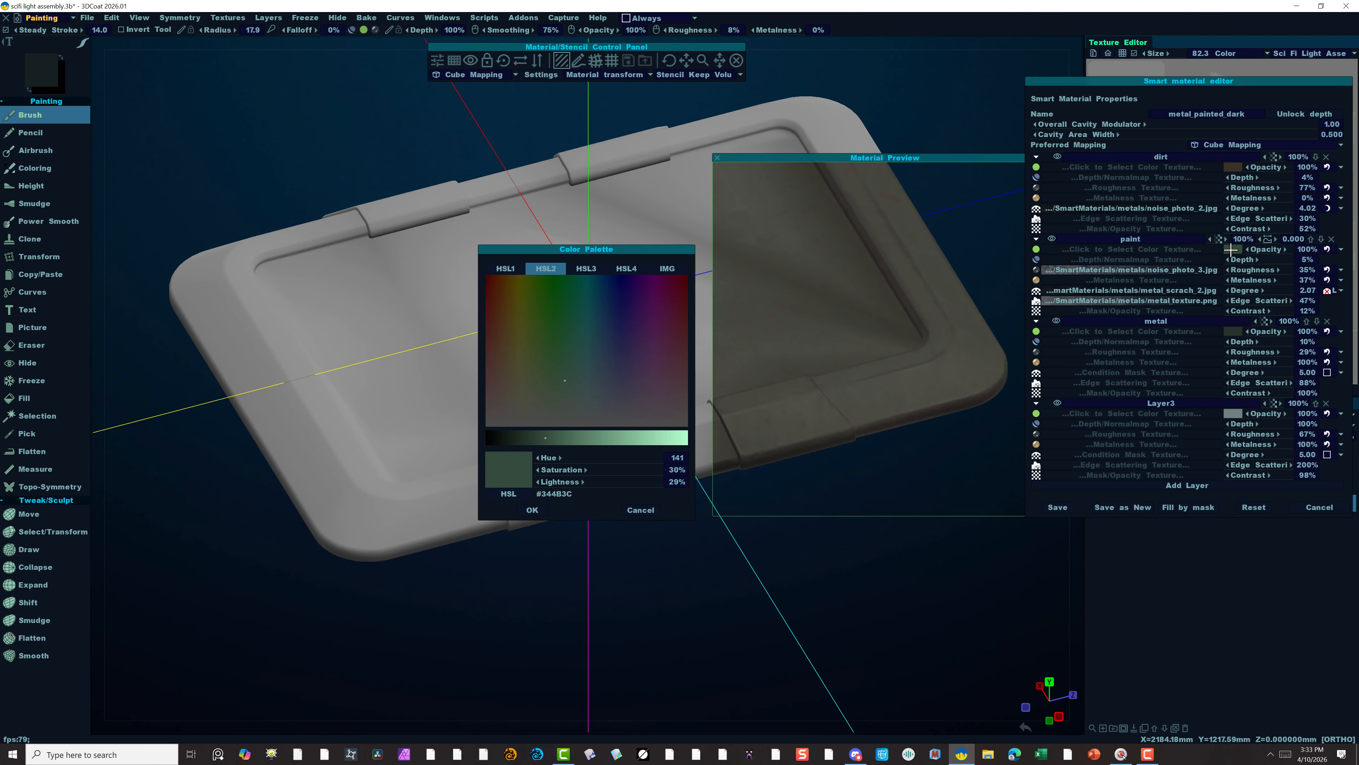
drag(545, 439, 587, 438)
click(590, 344)
mouse_move(596, 337)
mouse_down()
mouse_move(610, 323)
mouse_move(601, 333)
mouse_move(601, 287)
mouse_move(613, 287)
mouse_move(597, 285)
mouse_up()
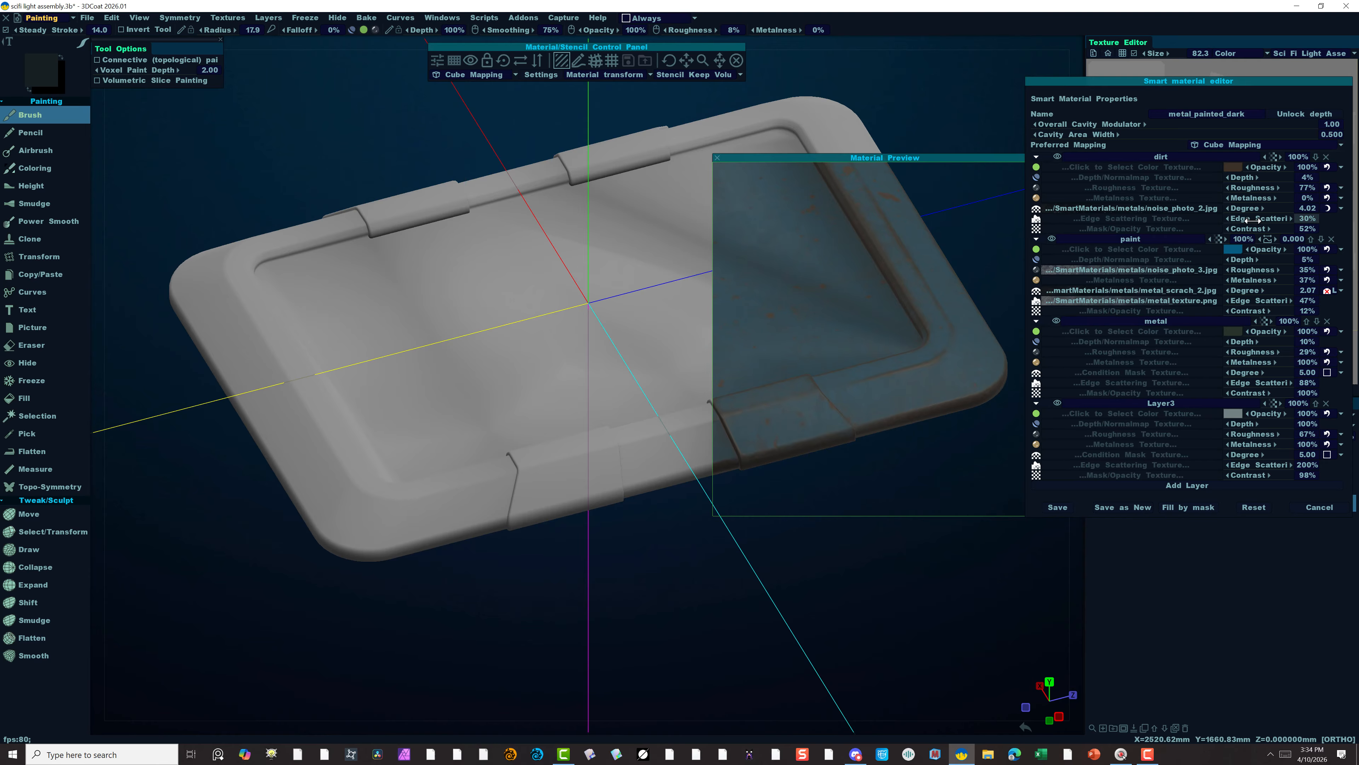
Set the condition mask degree to 3.17 for the dirt layer and 1.80 for the paint layer.
drag(1248, 208, 1240, 208)
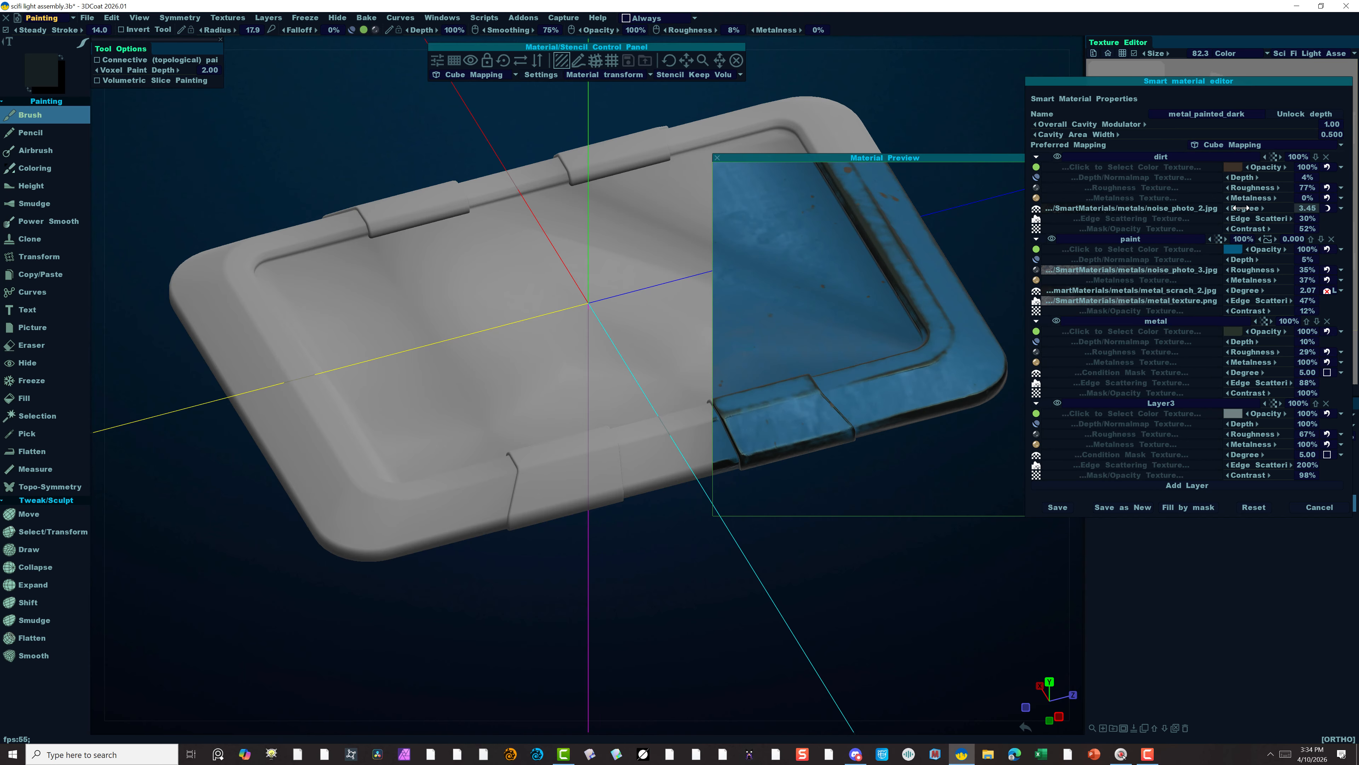
drag(1240, 208, 1237, 208)
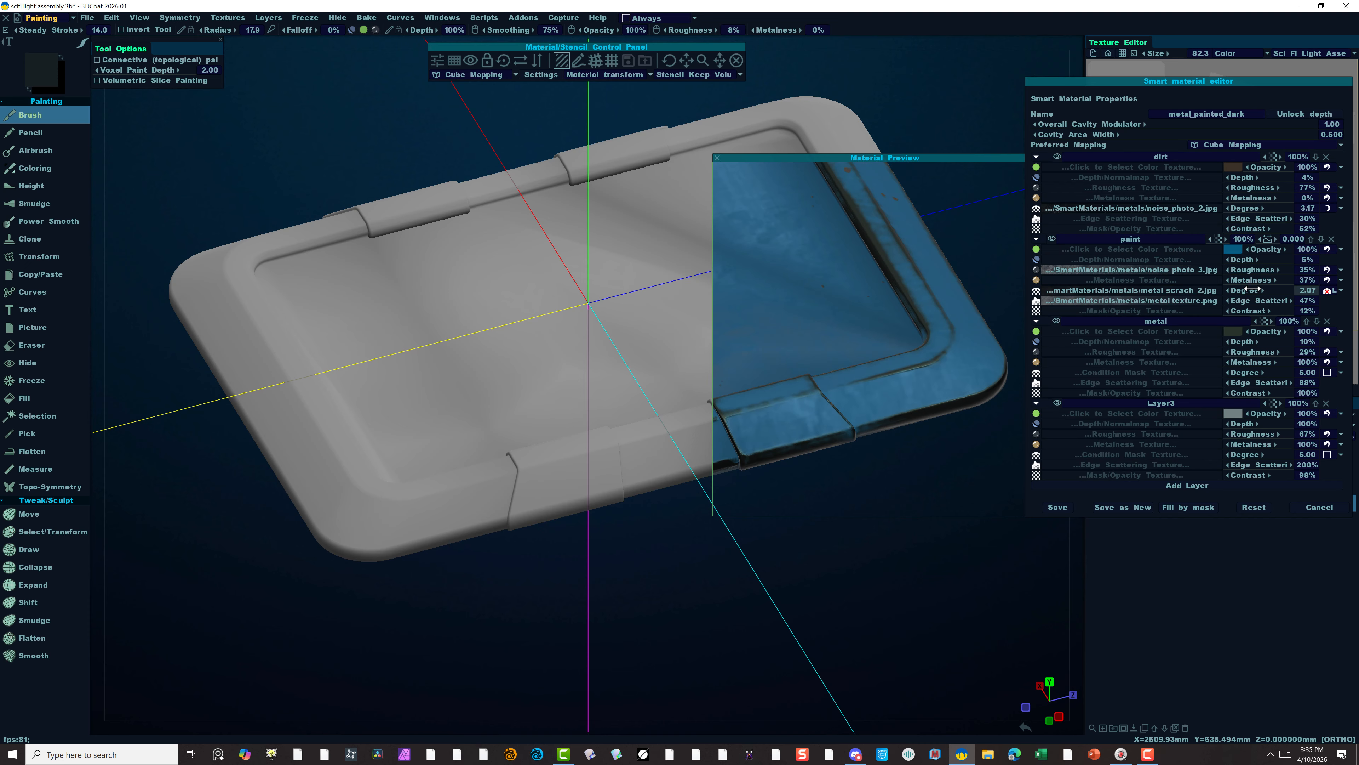
drag(1251, 290, 1244, 289)
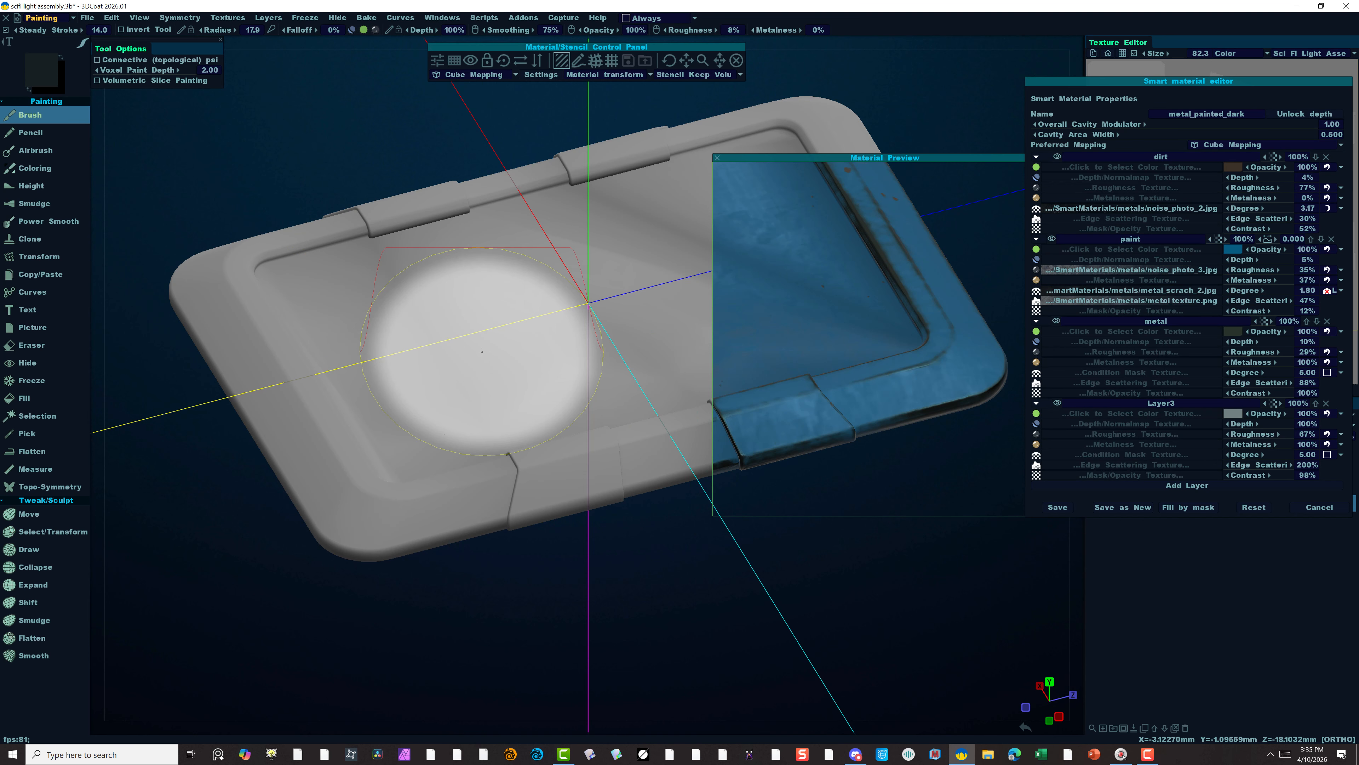
Fill the whole frame with the edited blue smart material and reposition the material preview over the model.
click(36, 395)
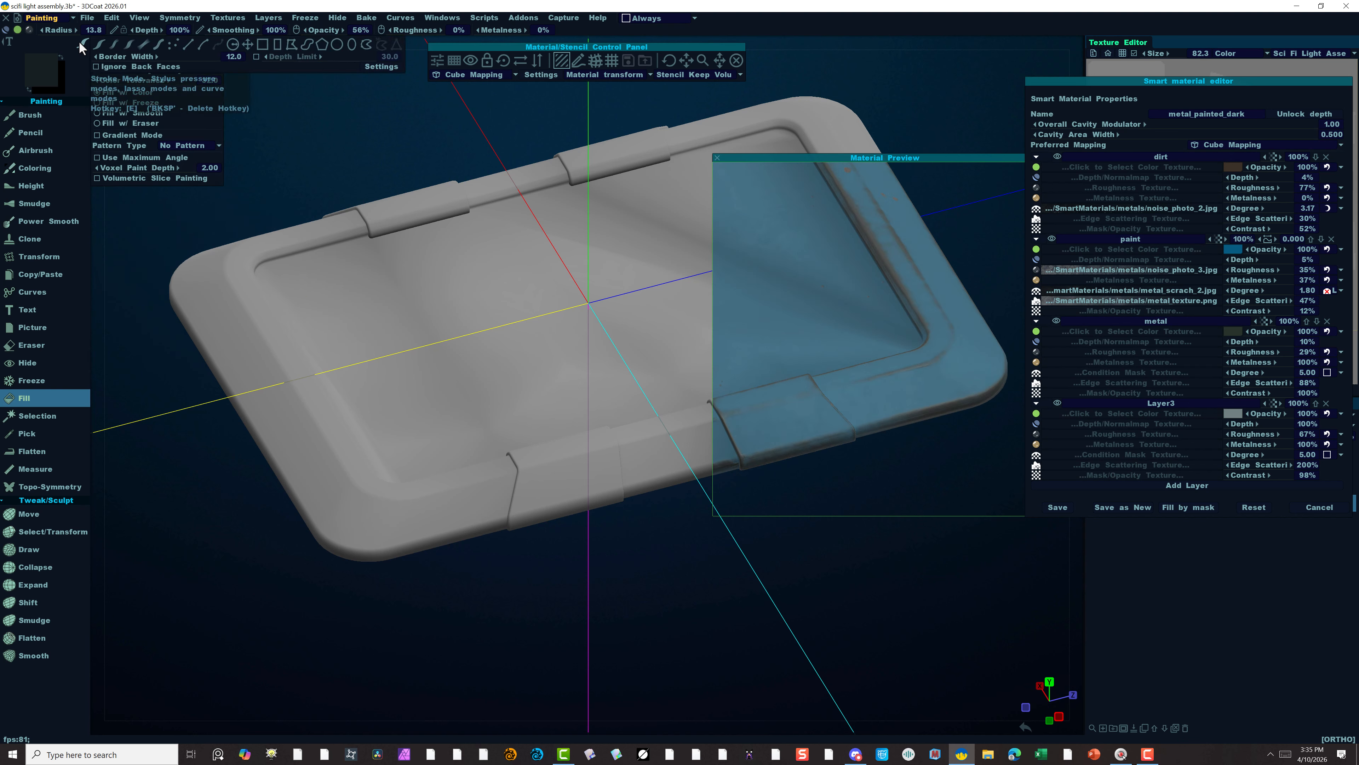
click(352, 314)
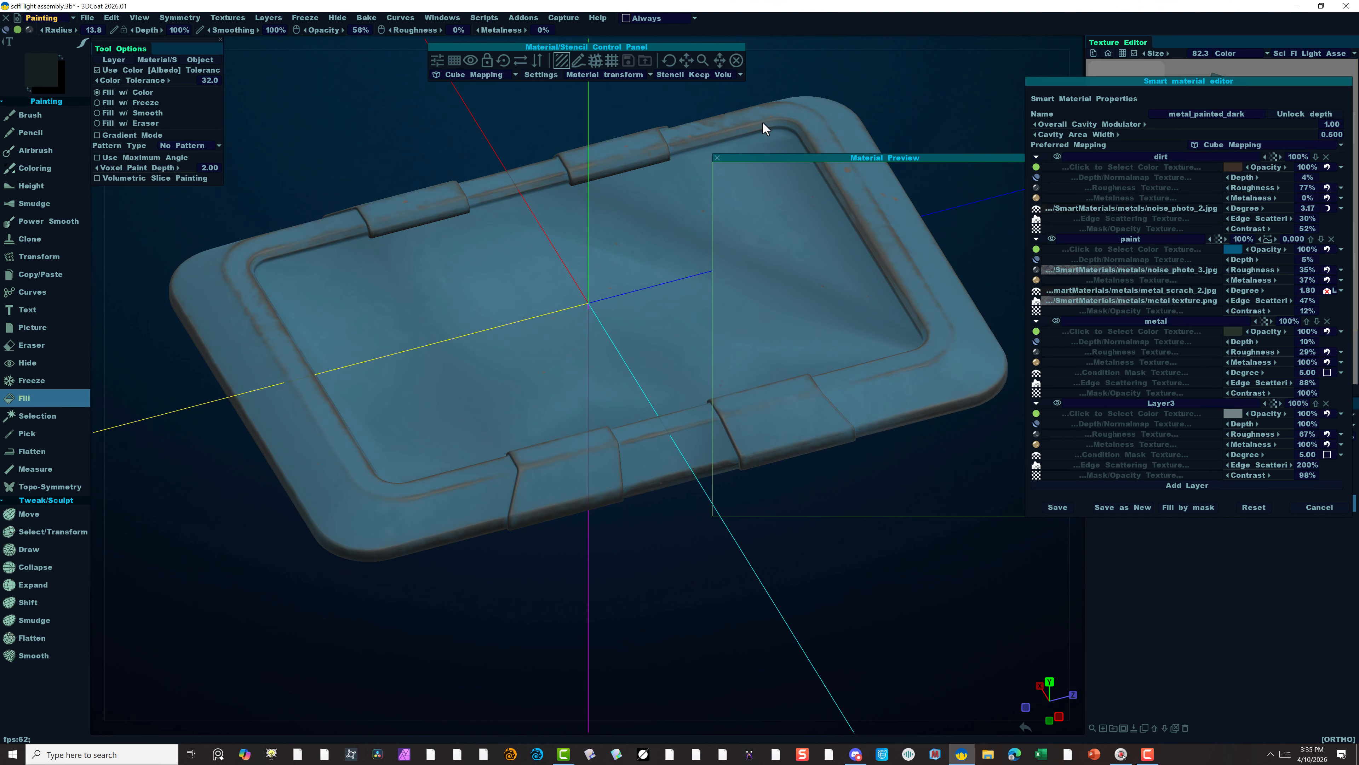
drag(778, 154, 711, 102)
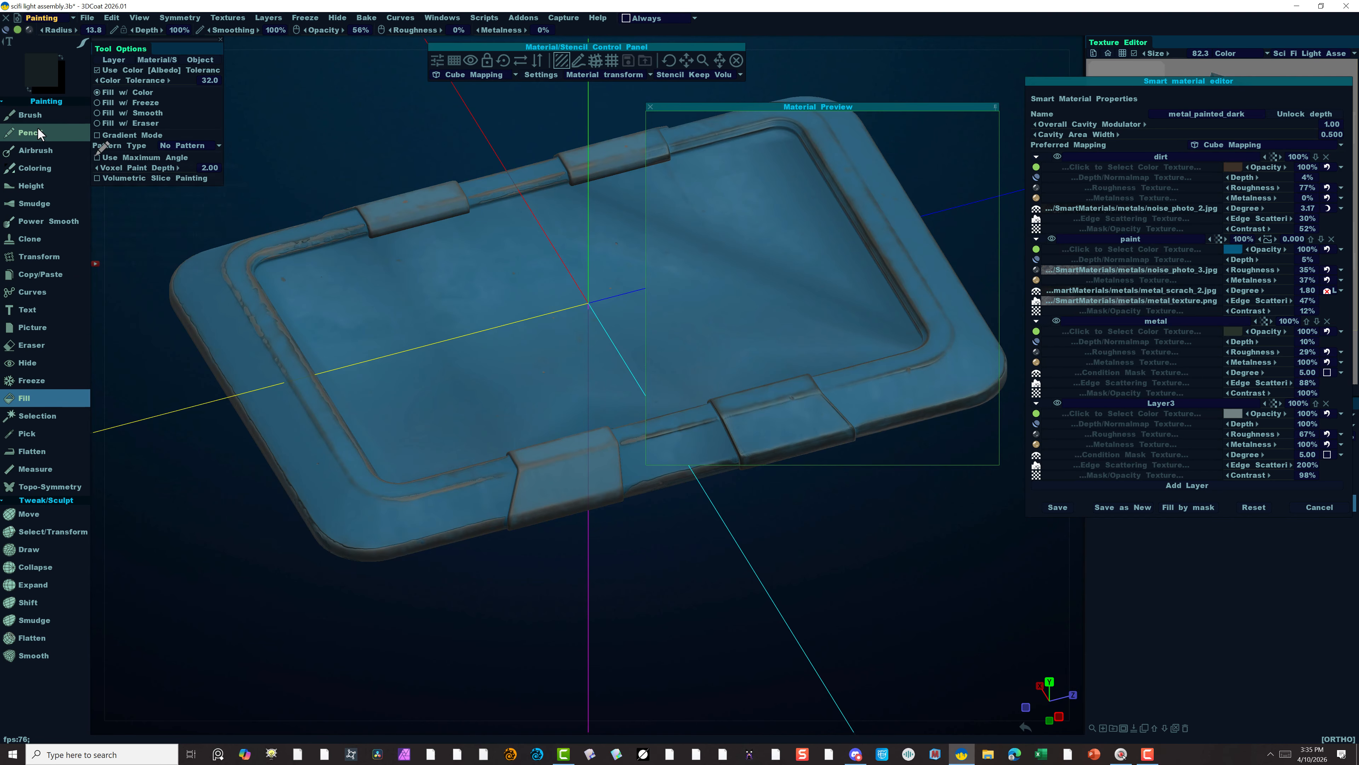
Brush the blue material over the frame, undoing a stray stroke and enlarging the radius to 72.2, and save the edited smart material.
click(34, 116)
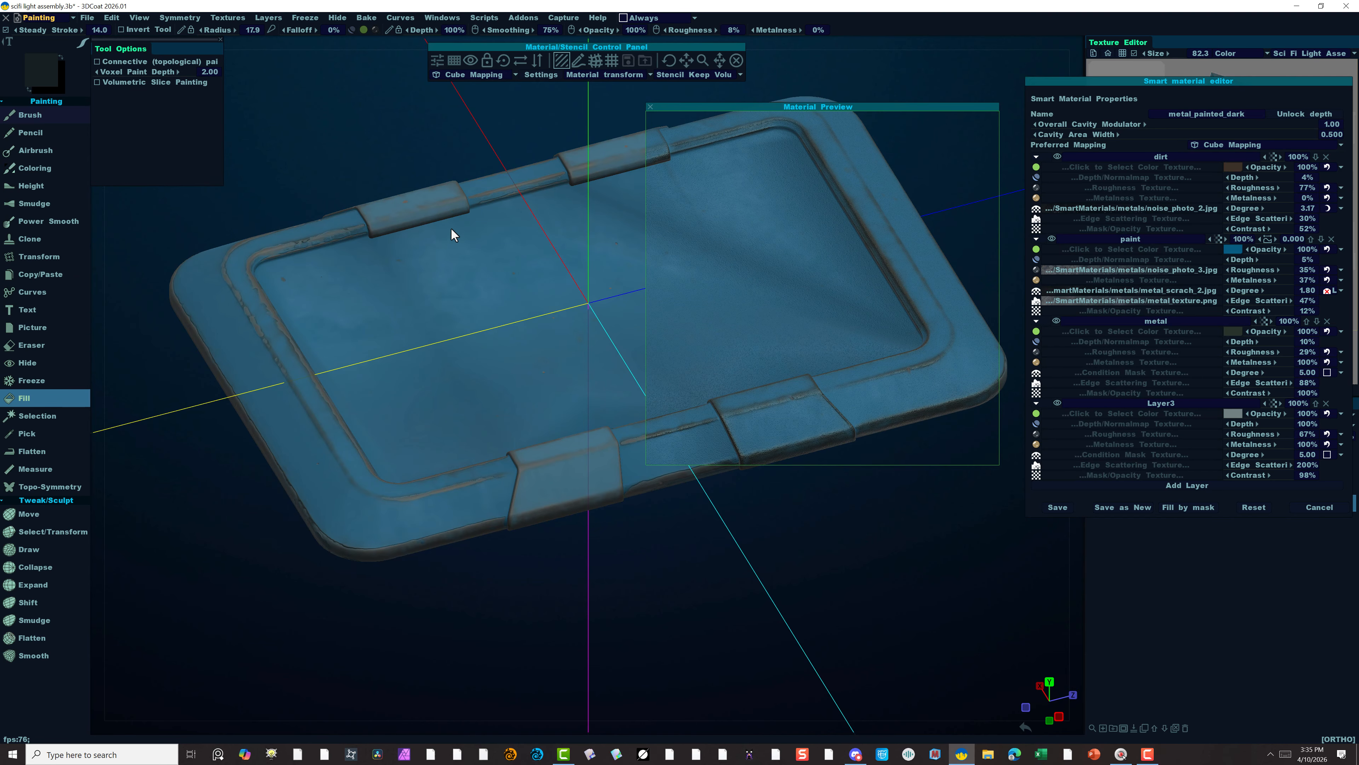
click(551, 467)
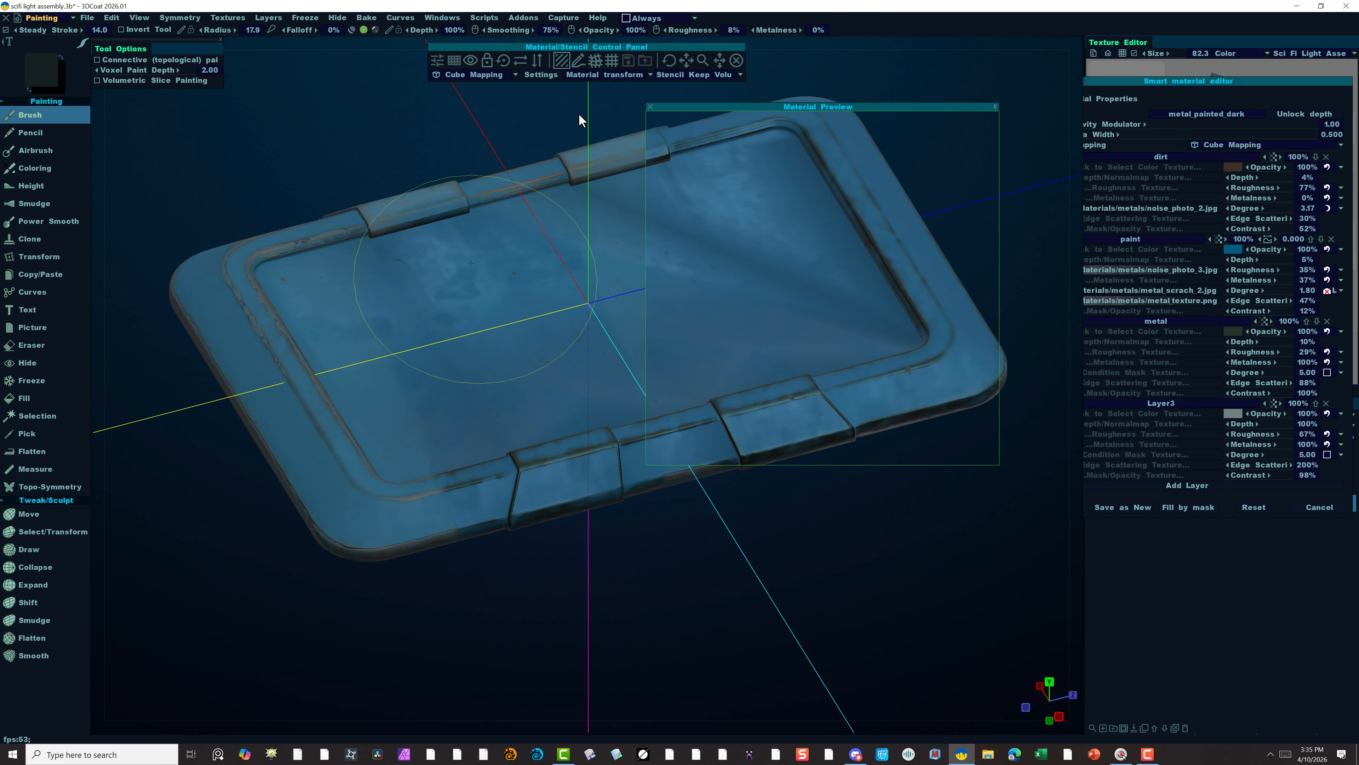
drag(578, 112, 386, 414)
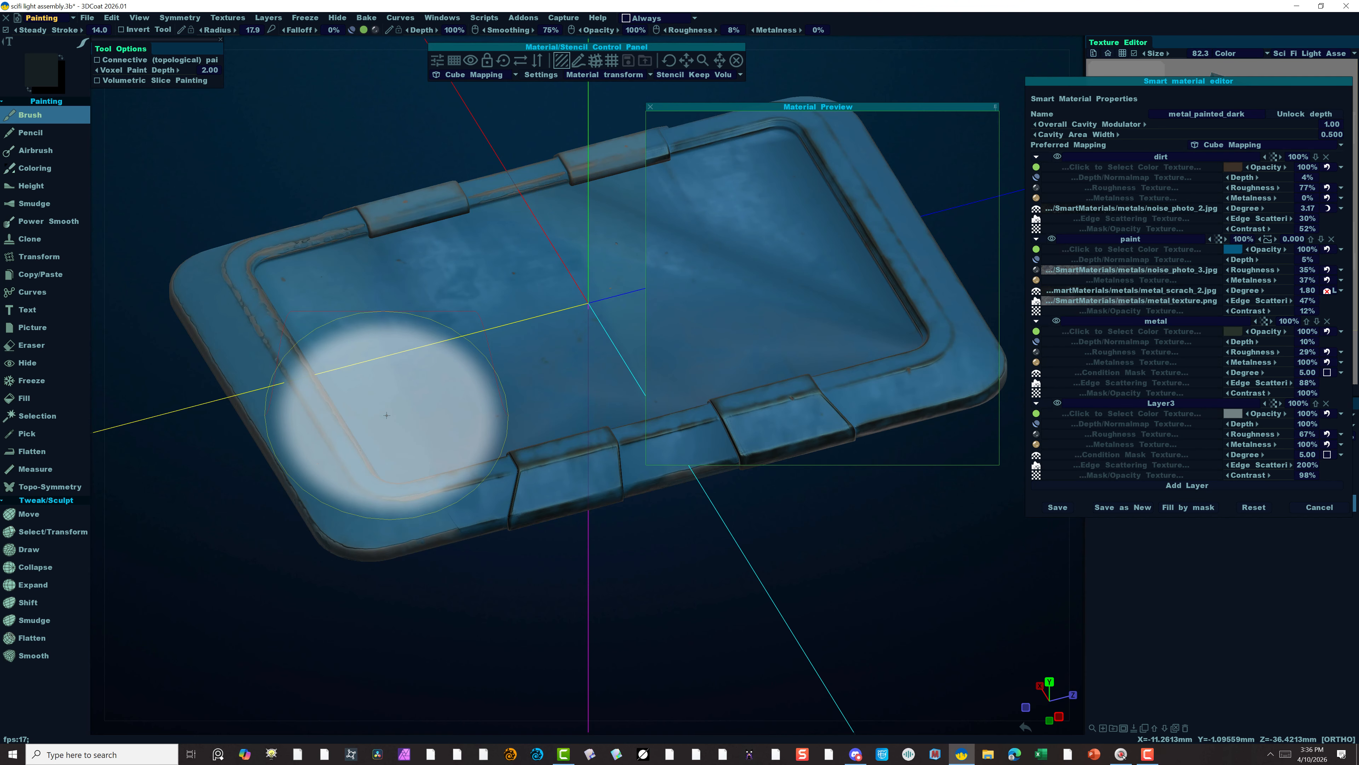
key(ctrl+z)
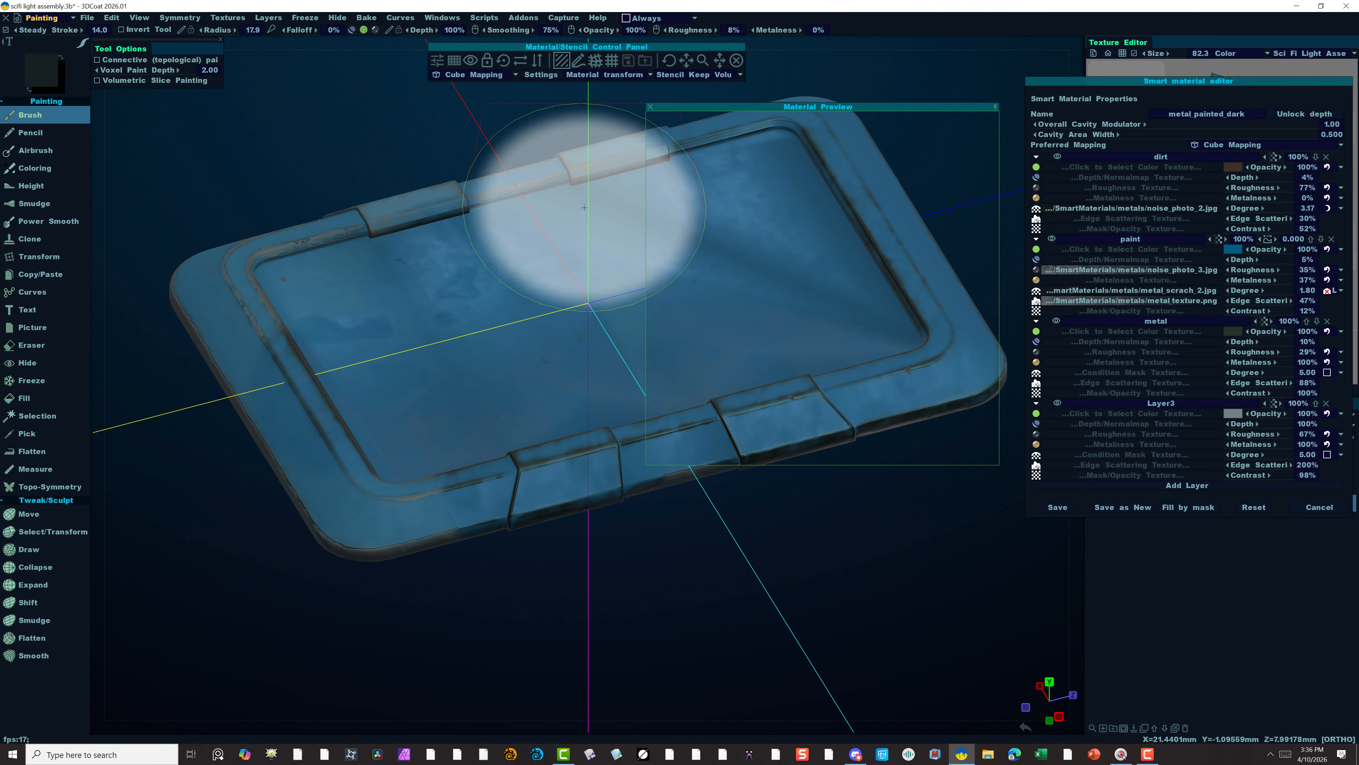
right_drag(567, 296, 943, 273)
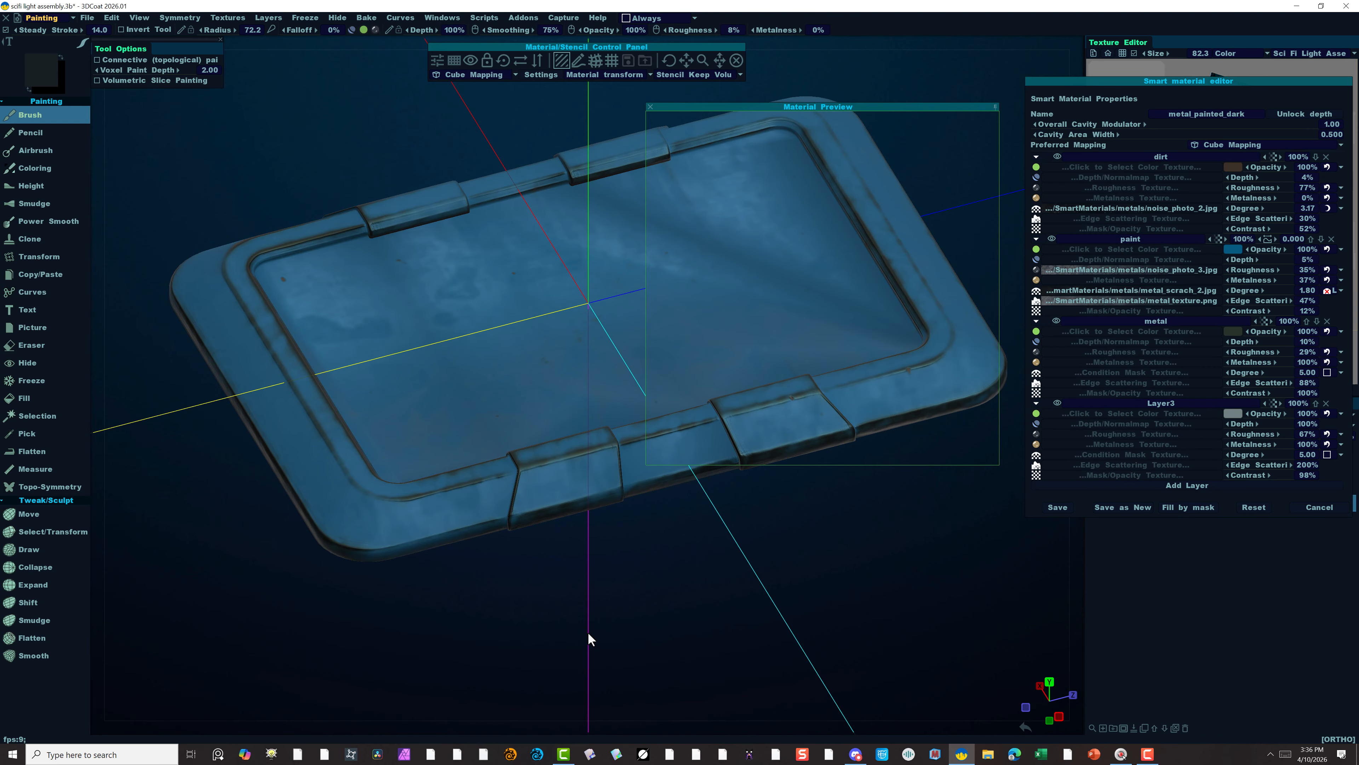
click(1057, 507)
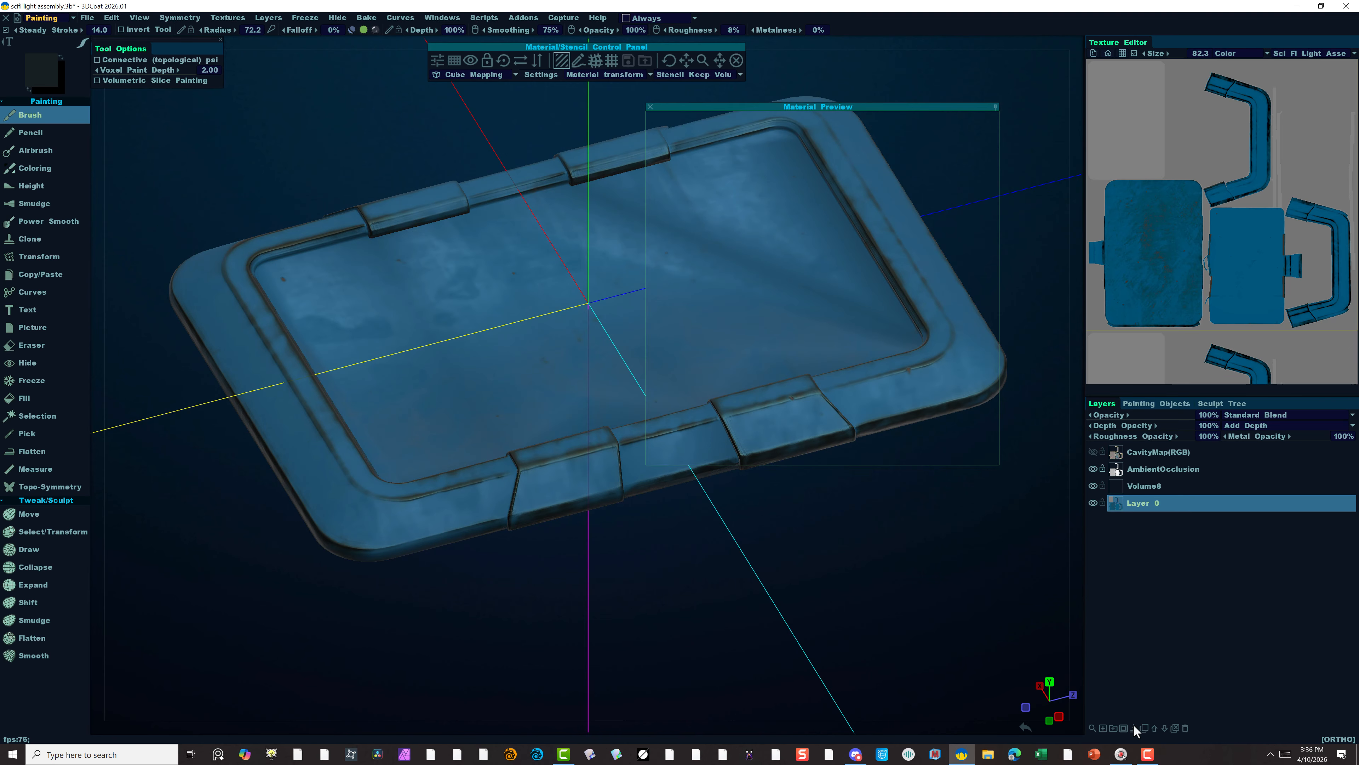
Examine the blue painted frame and its darkened edges from several sides.
alt+drag(786, 589, 837, 520)
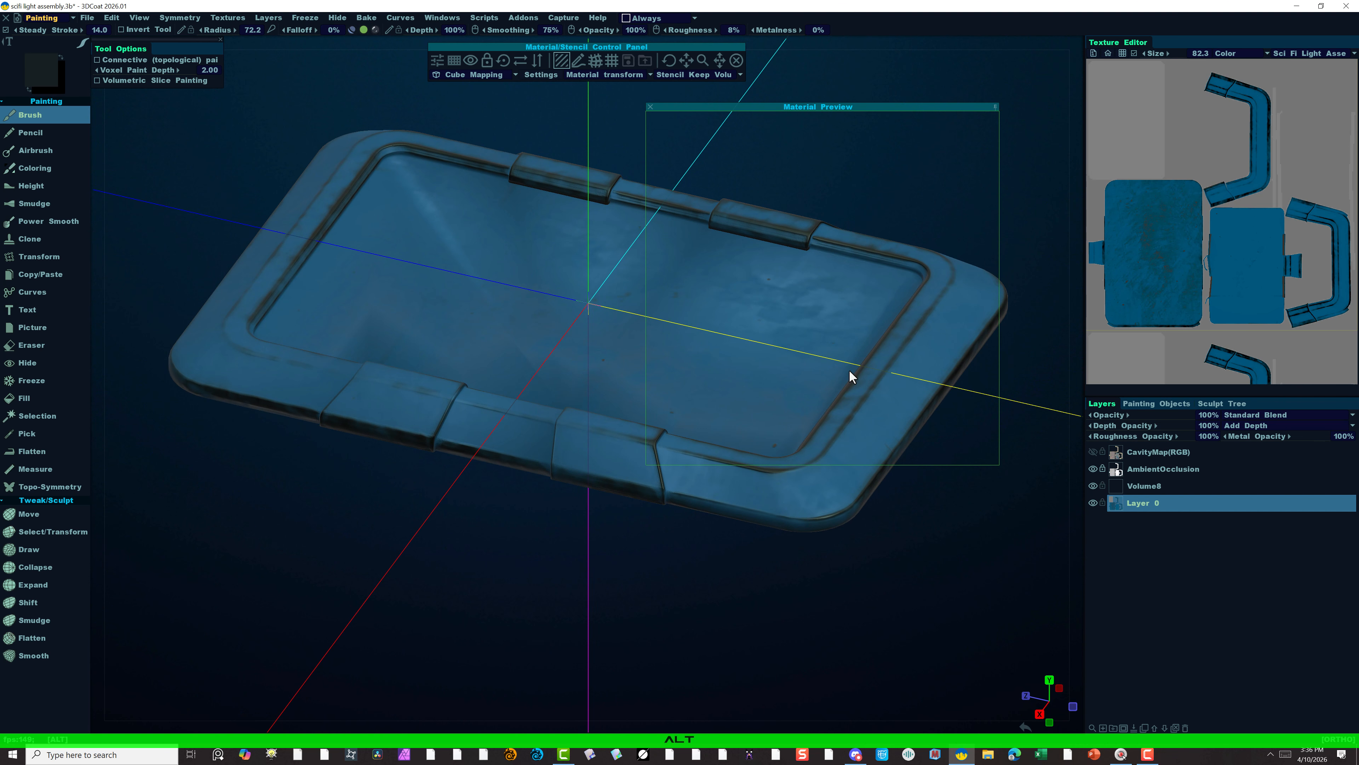
alt+right_drag(655, 614, 549, 562)
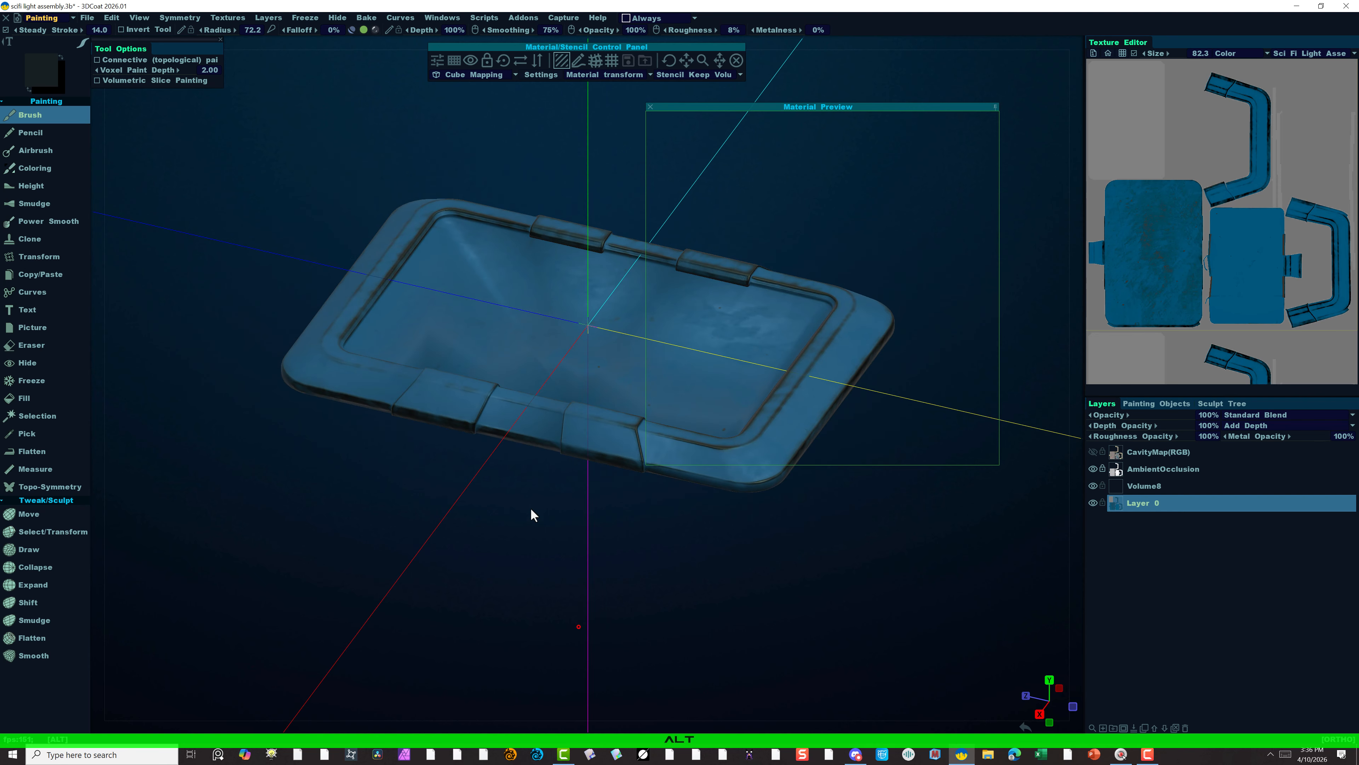
alt+drag(531, 514, 546, 486)
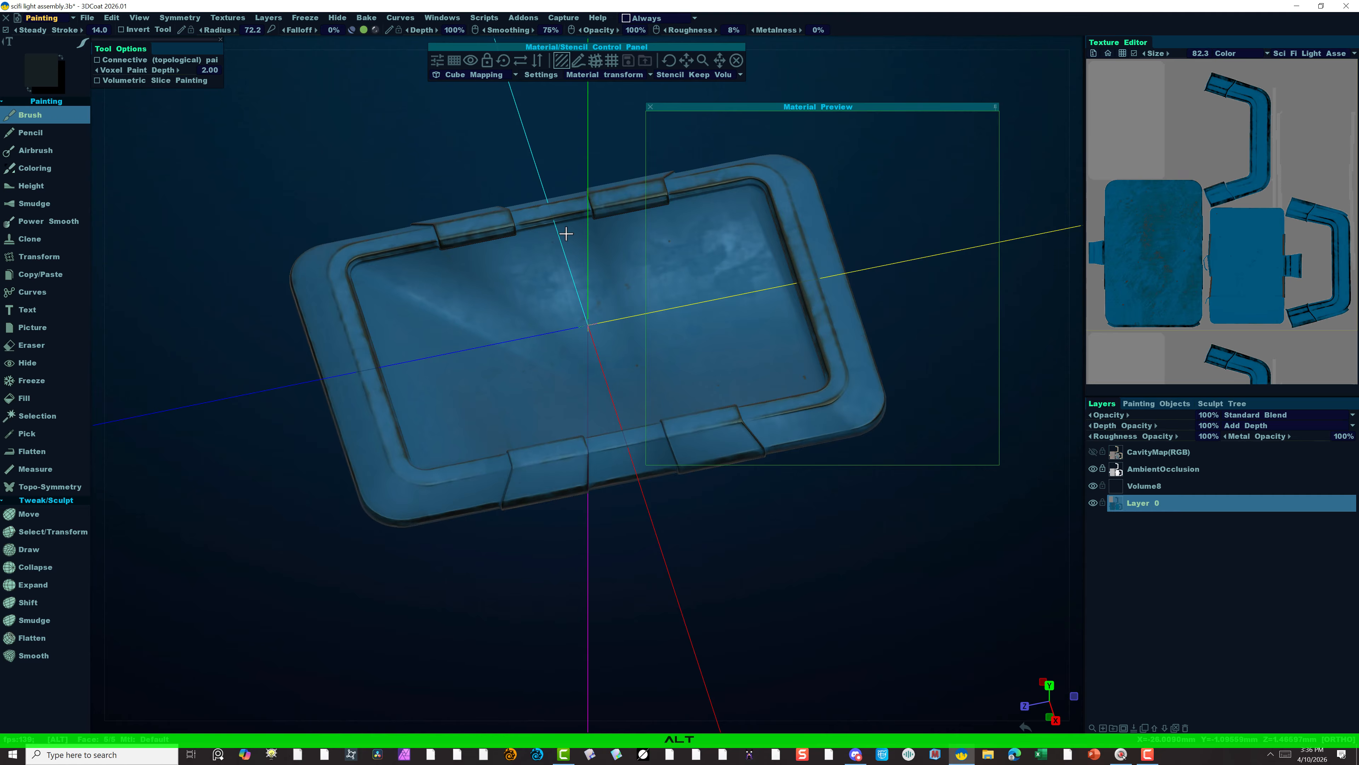
alt+drag(748, 429, 529, 530)
alt+right_drag(530, 532, 495, 546)
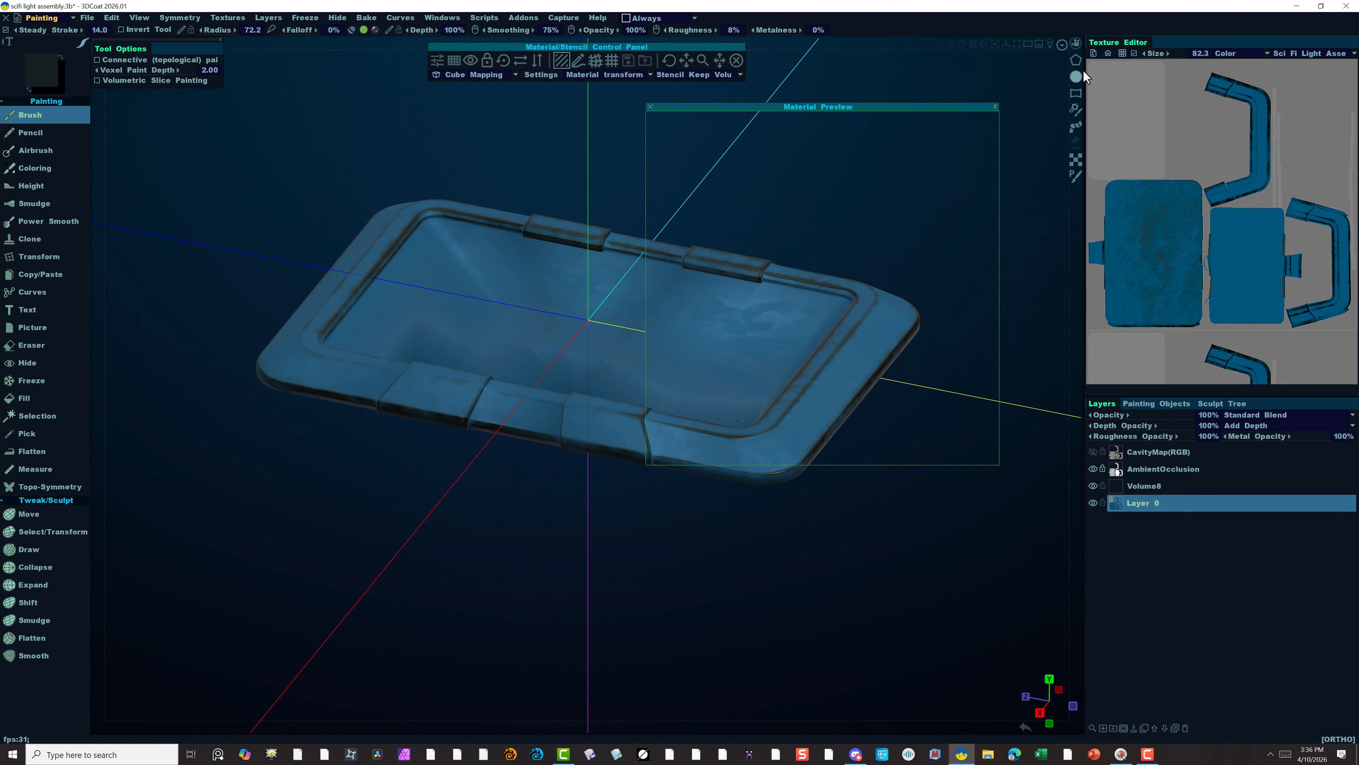
key(t)
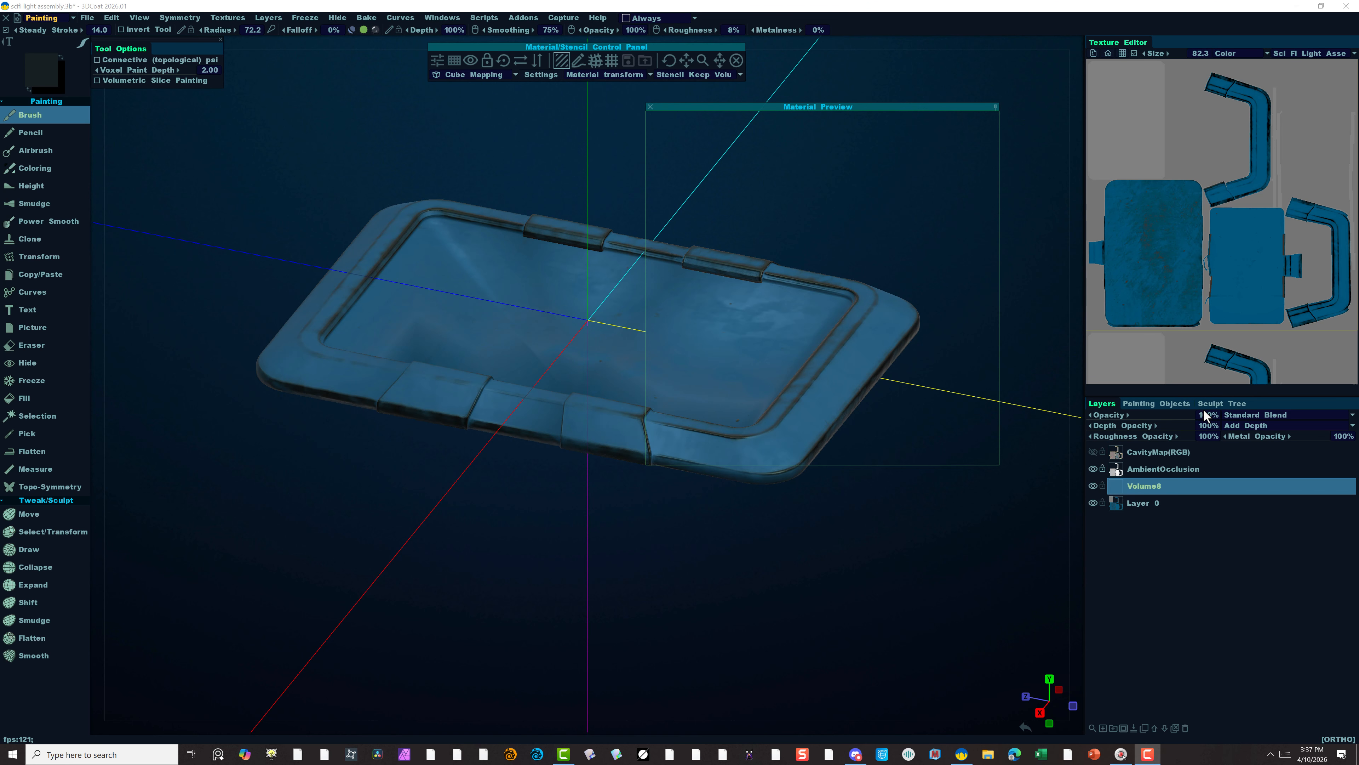
Hide the Light Frame and use the Eraser with a rectangular area around the whole Light object.
click(1170, 403)
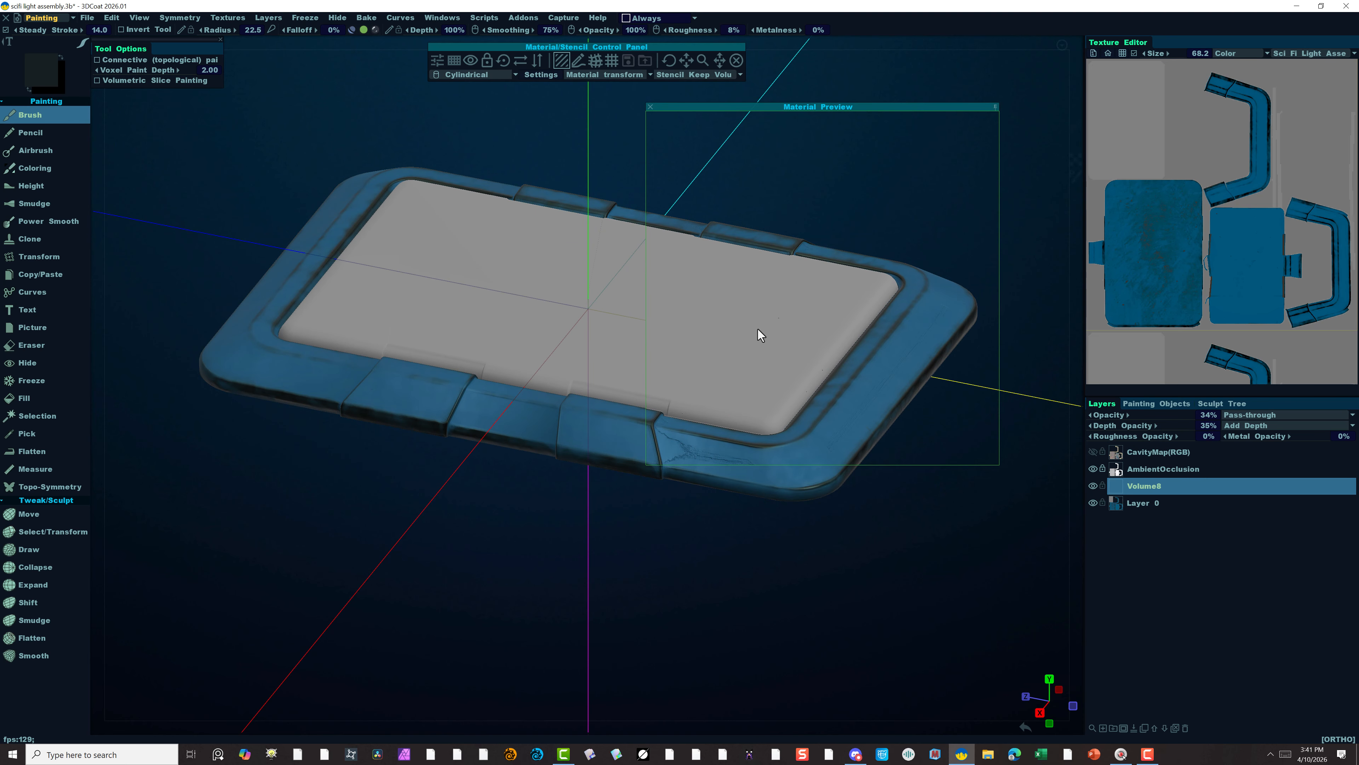
mouse_move(1061, 61)
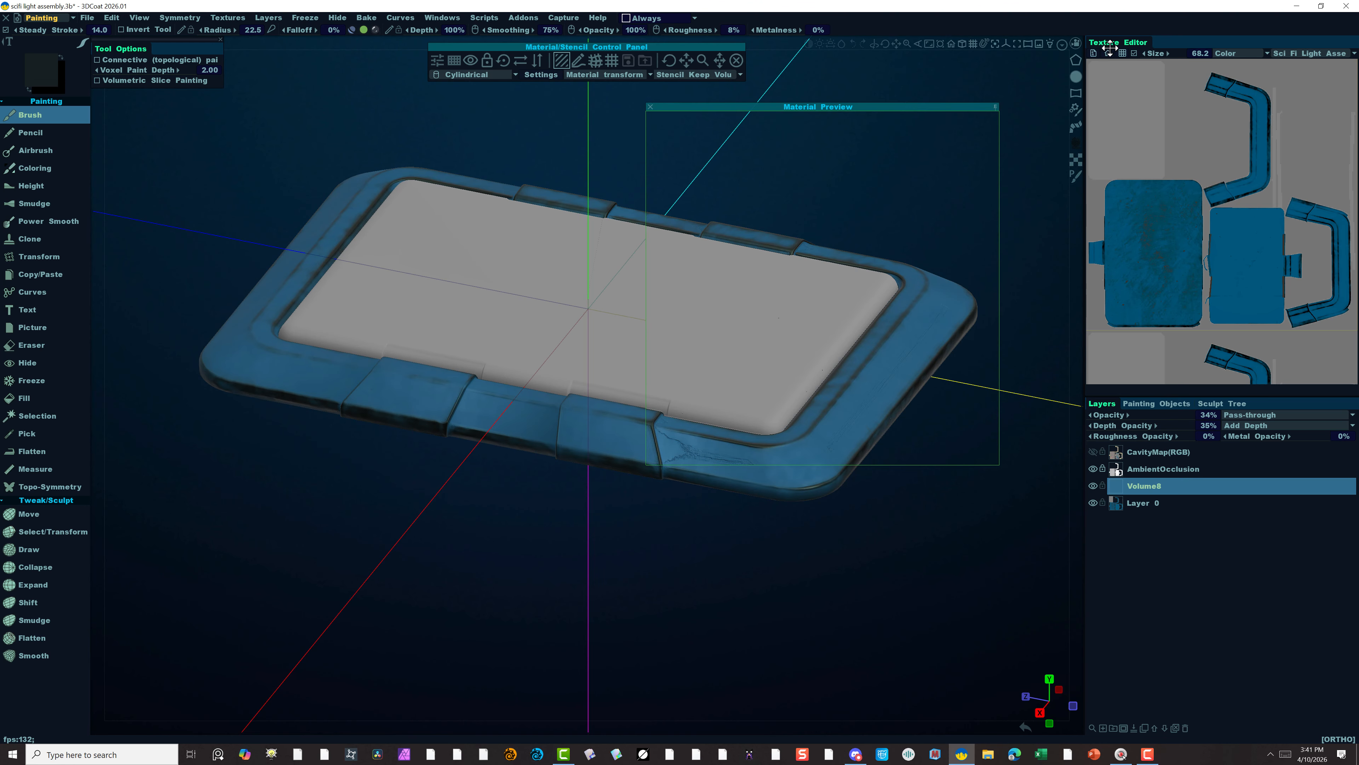
click(1159, 403)
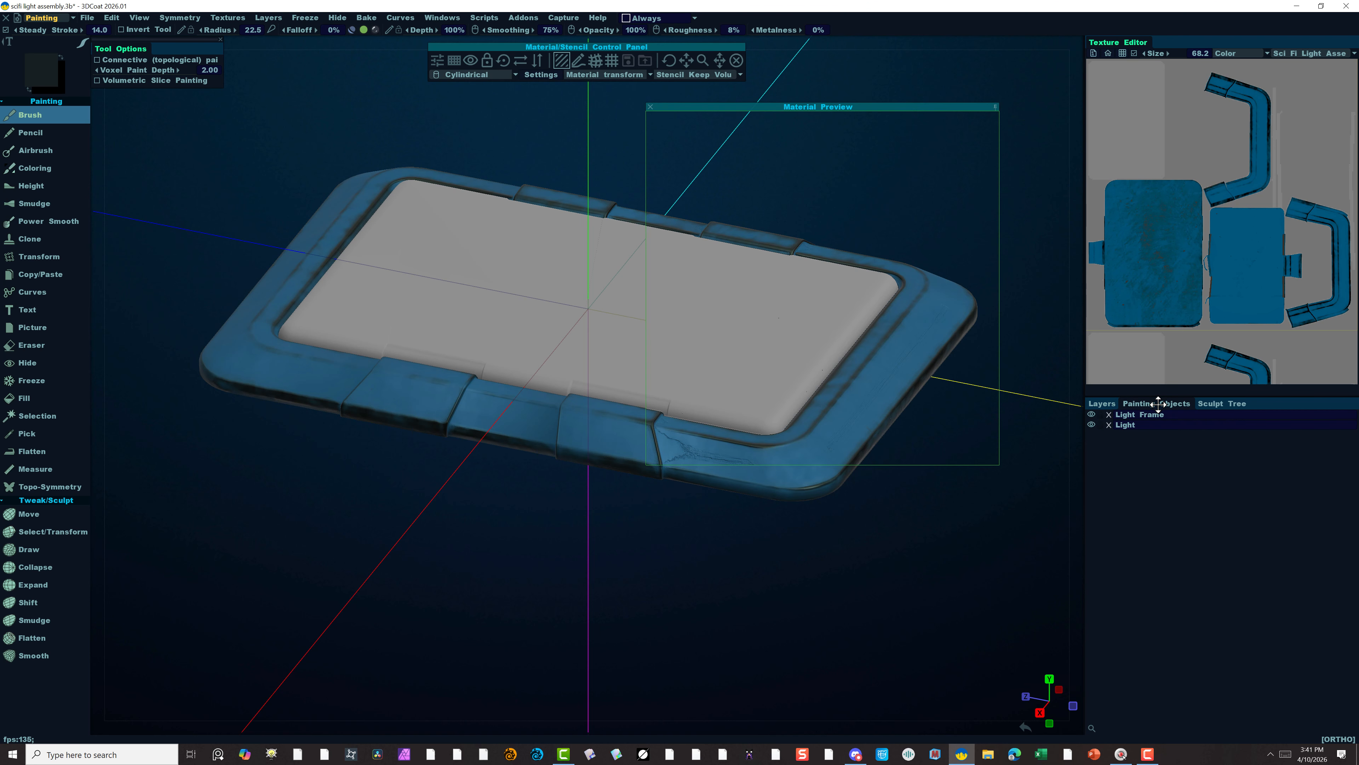
click(1091, 414)
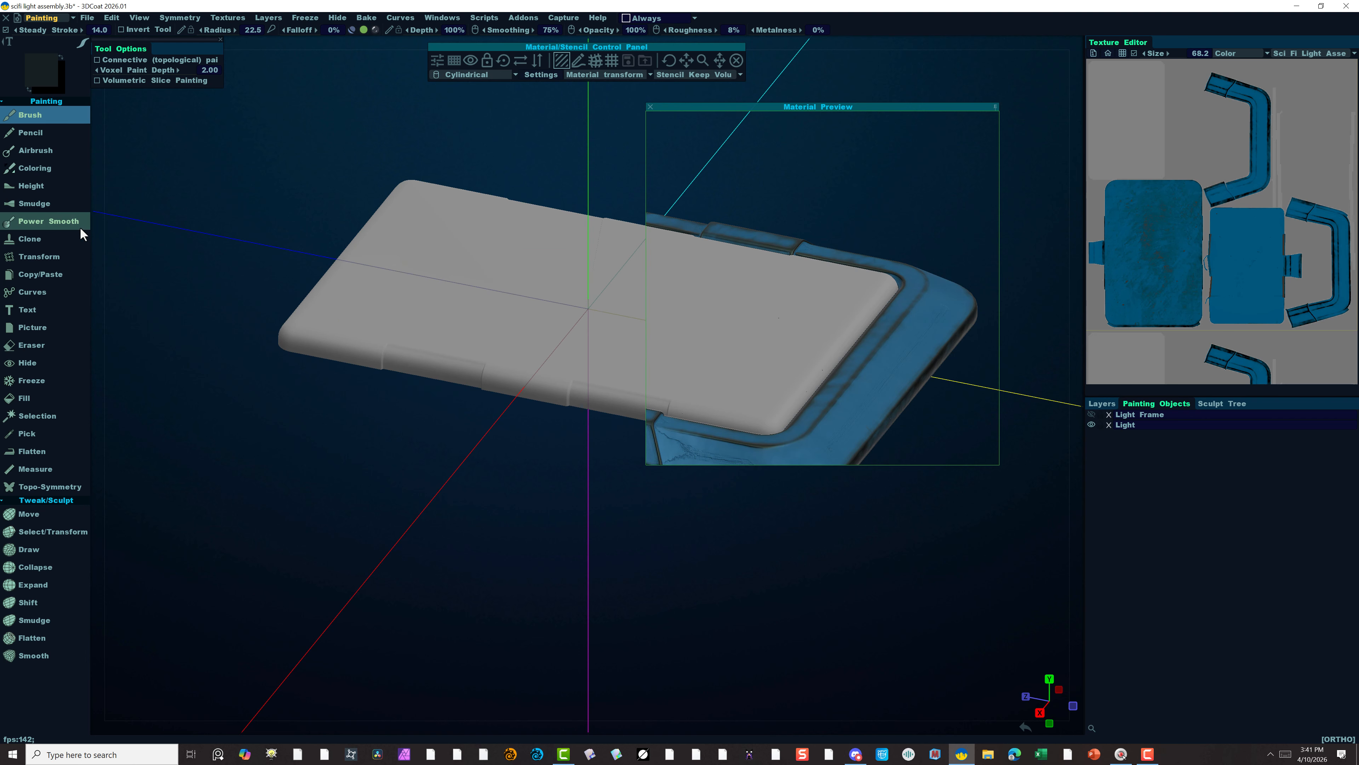
click(36, 345)
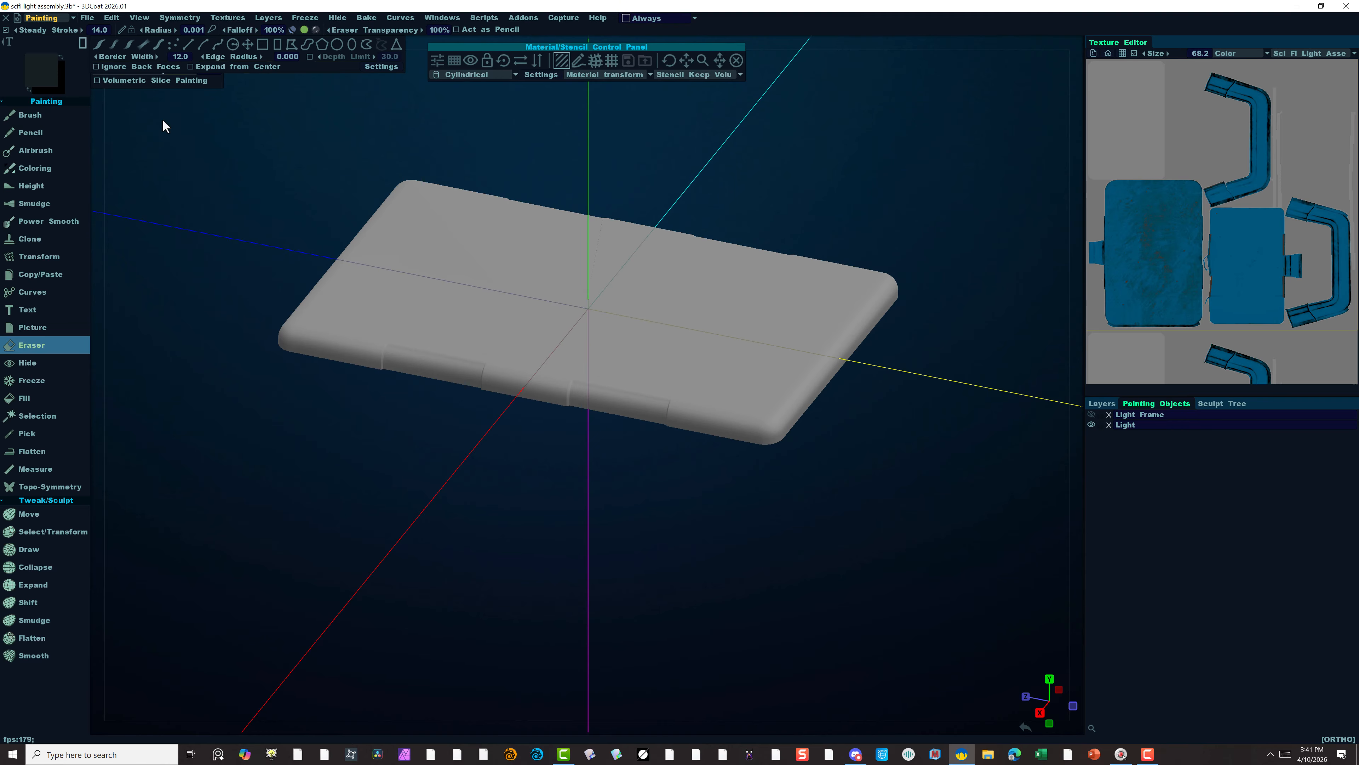
mouse_move(144, 564)
mouse_down()
mouse_move(319, 545)
mouse_move(820, 377)
mouse_move(912, 196)
mouse_move(975, 117)
mouse_up()
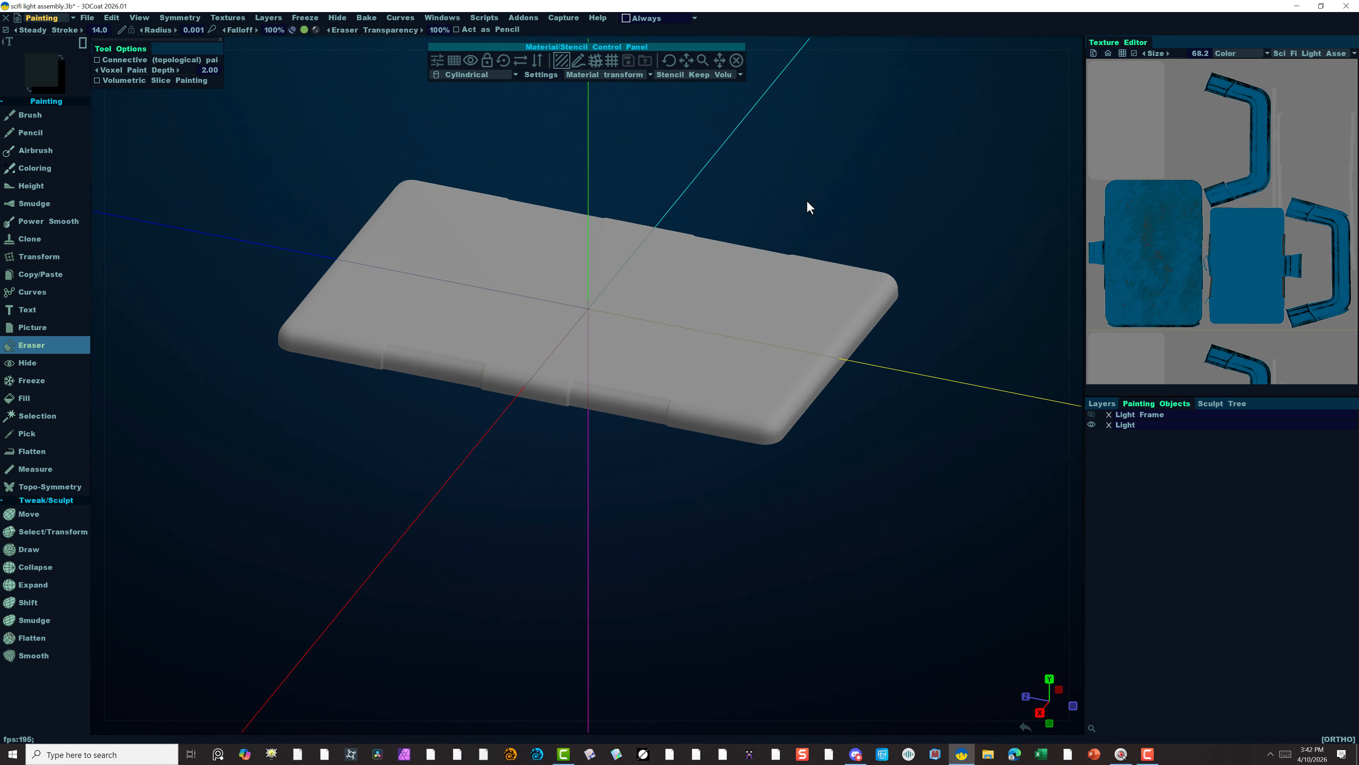
click(1101, 403)
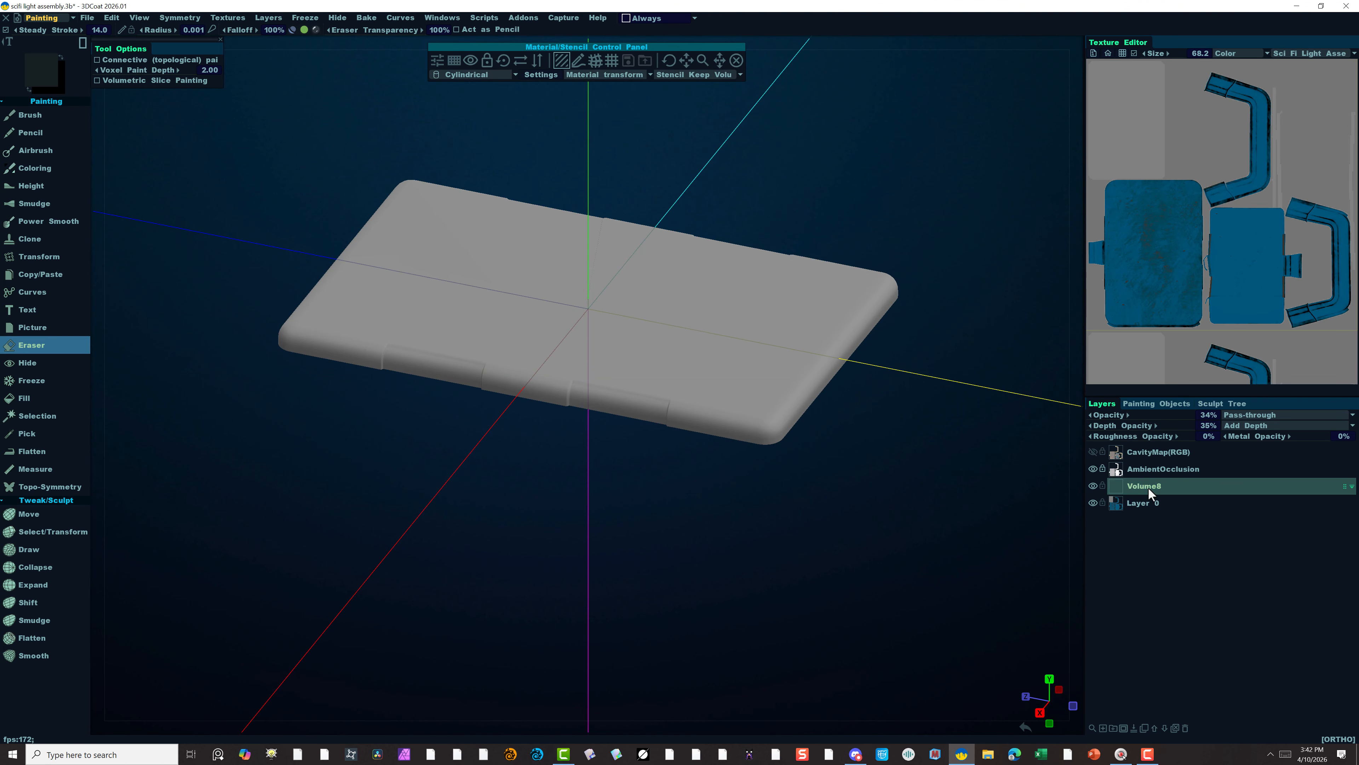
Erase Layer 0 within a rectangular area around the whole Light object and hide the Light.
click(1177, 503)
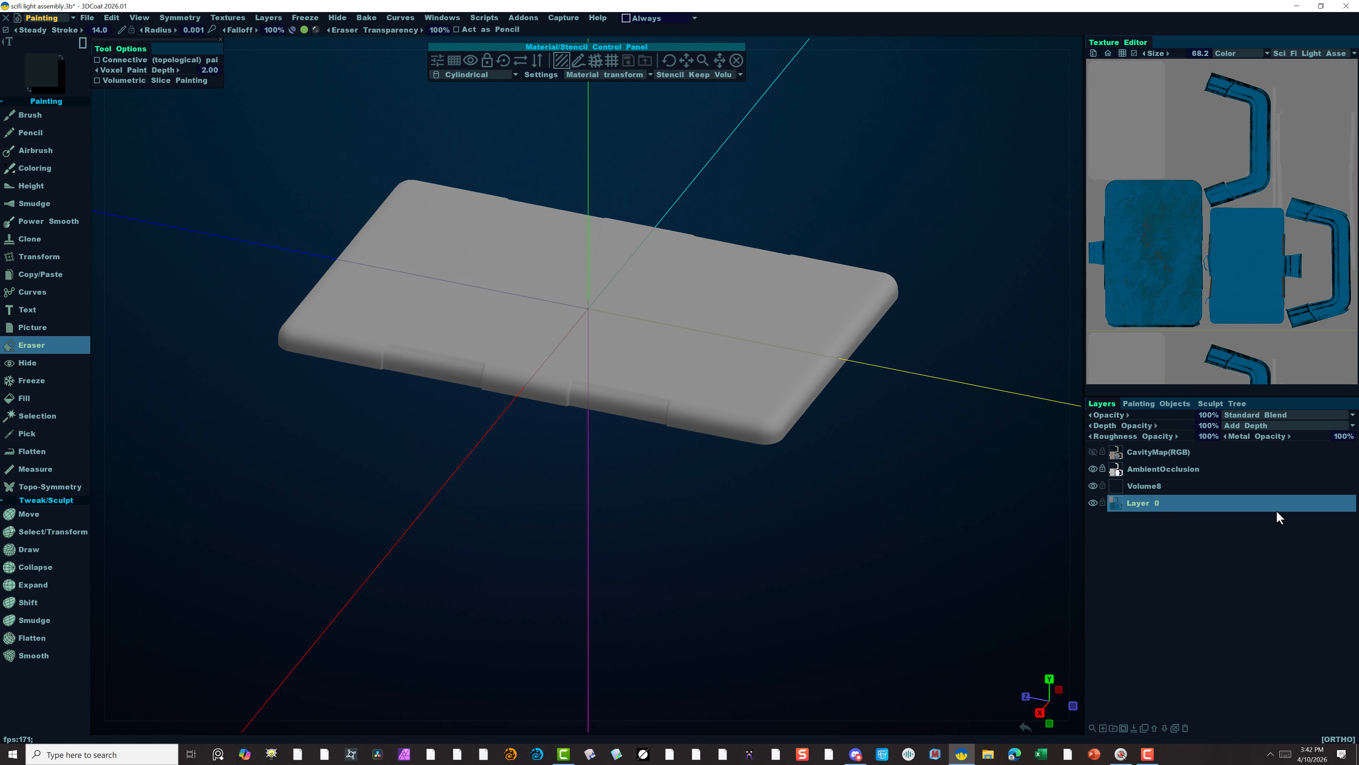
drag(978, 600, 148, 135)
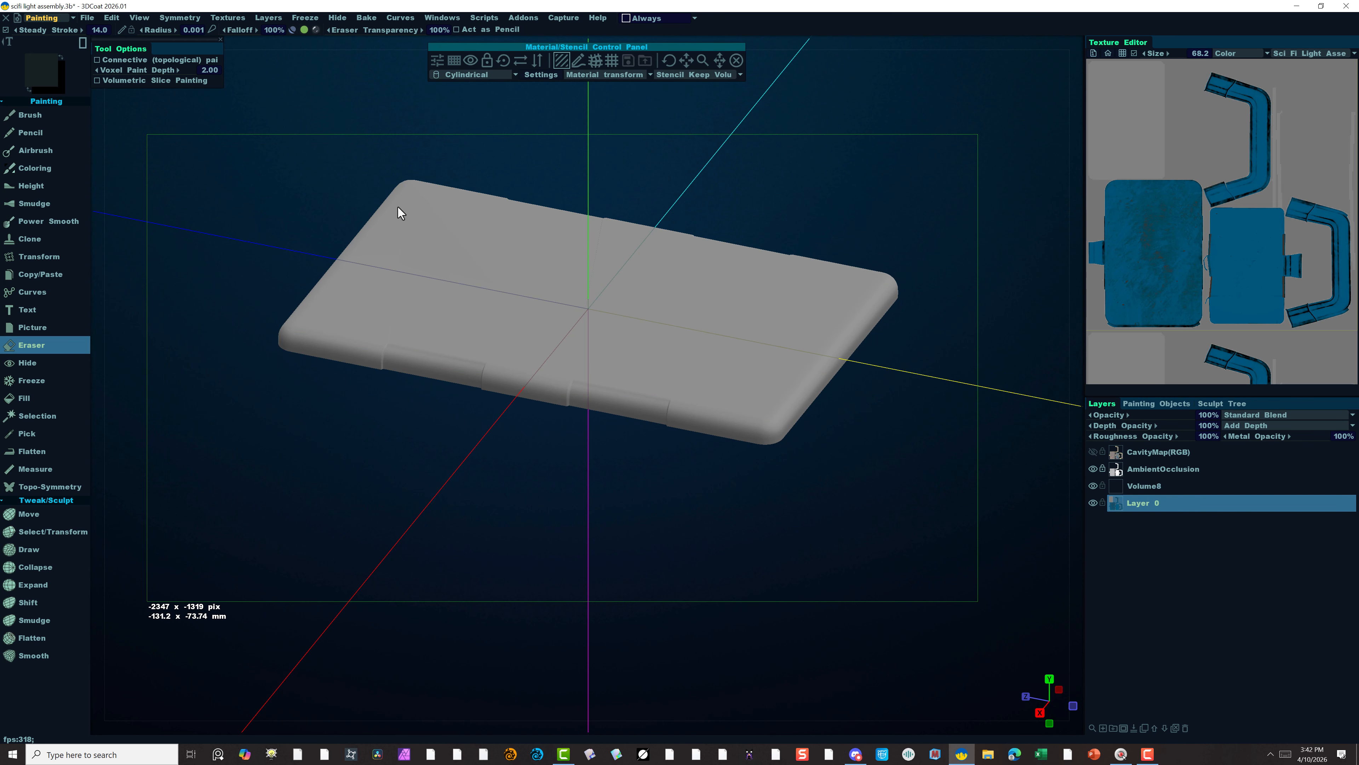
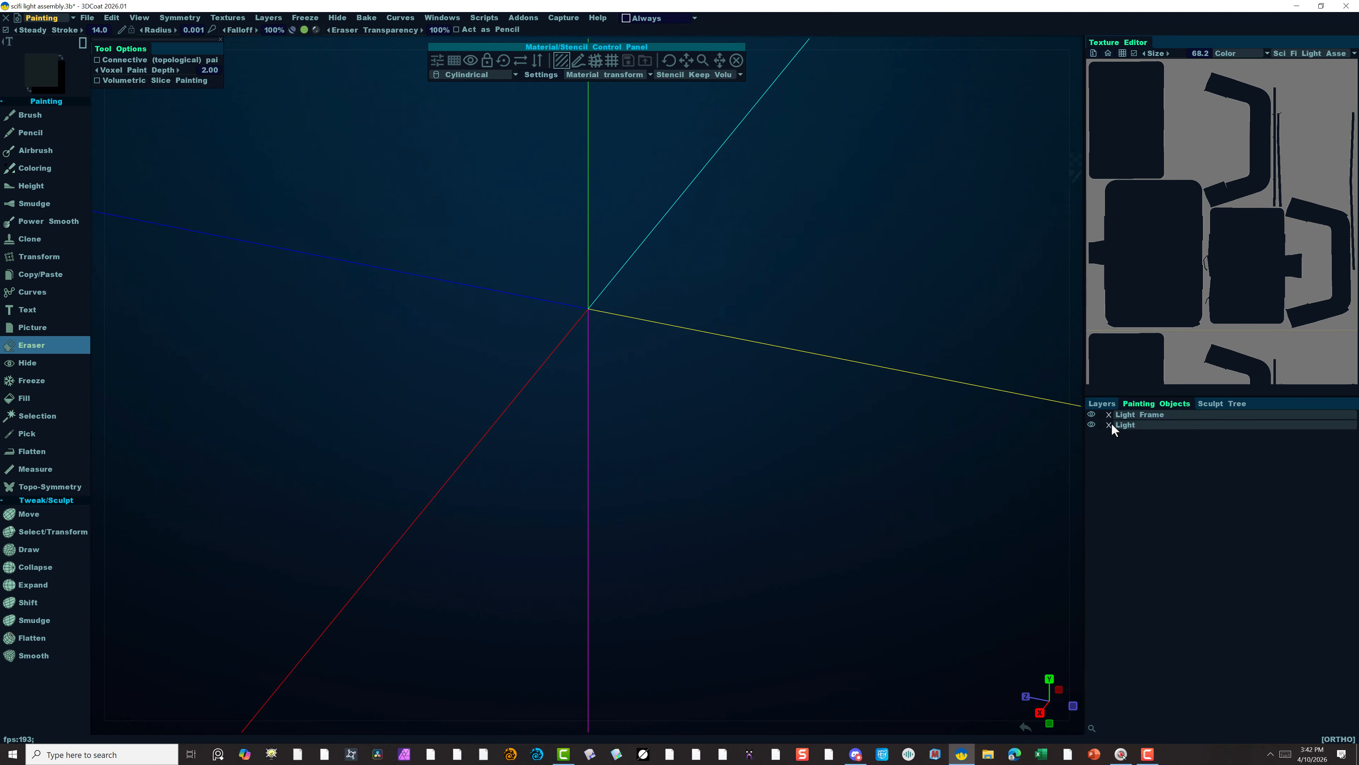
click(1092, 424)
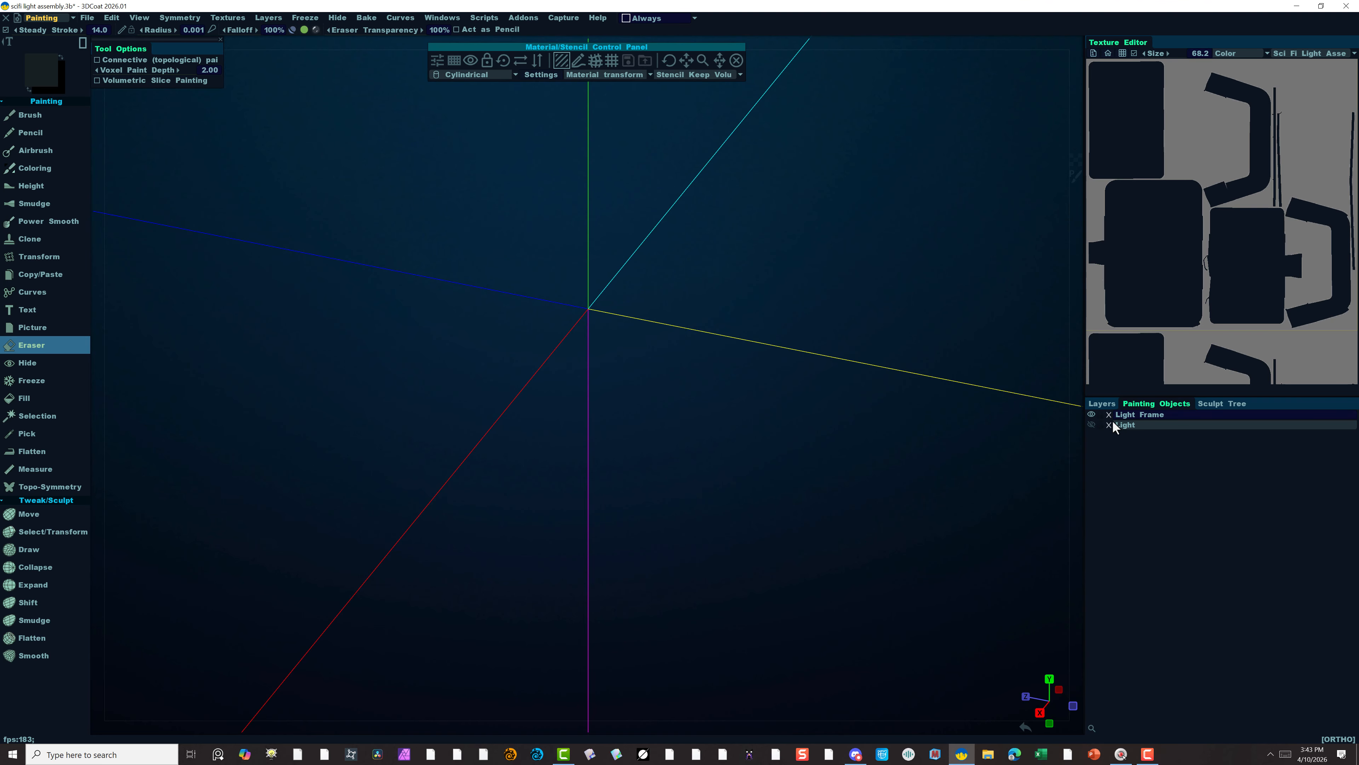
Add a new layer above Layer 0 and name it Paint.
click(1109, 403)
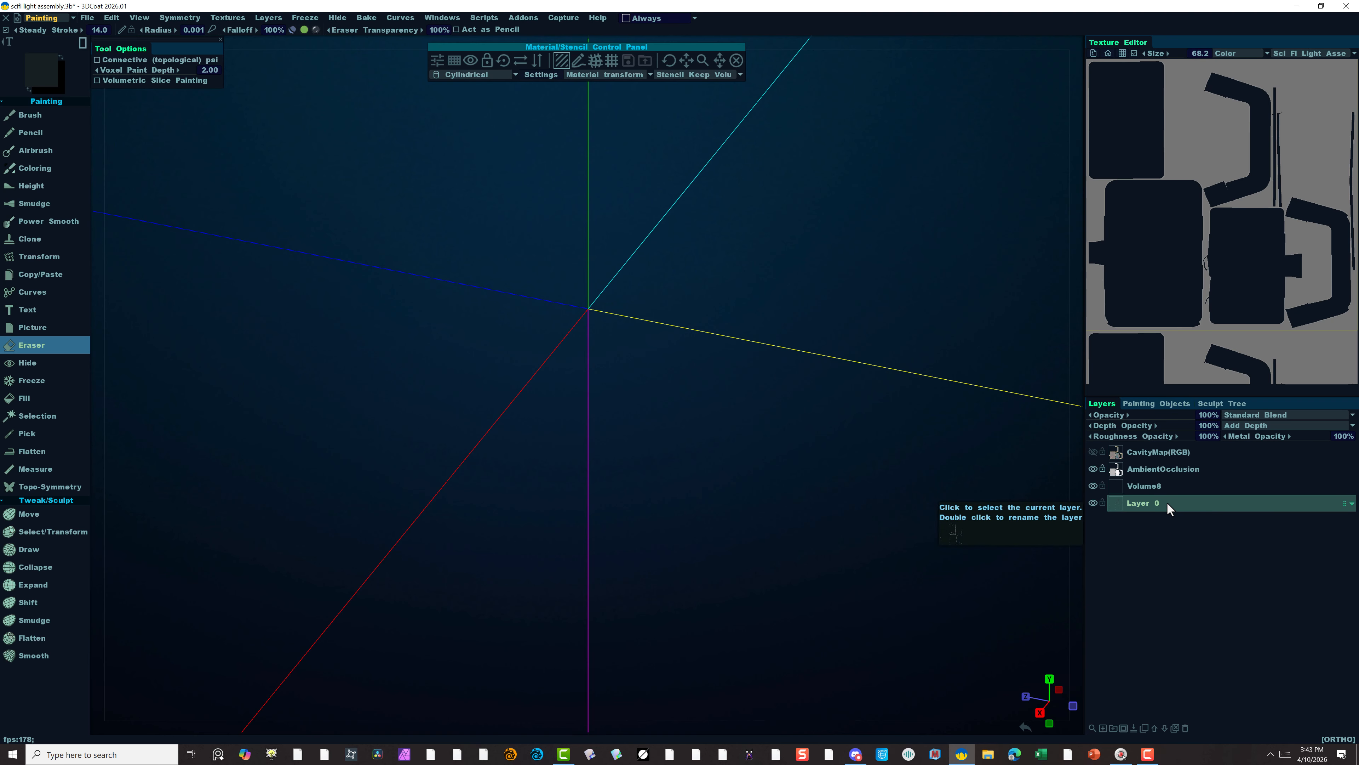
click(1103, 728)
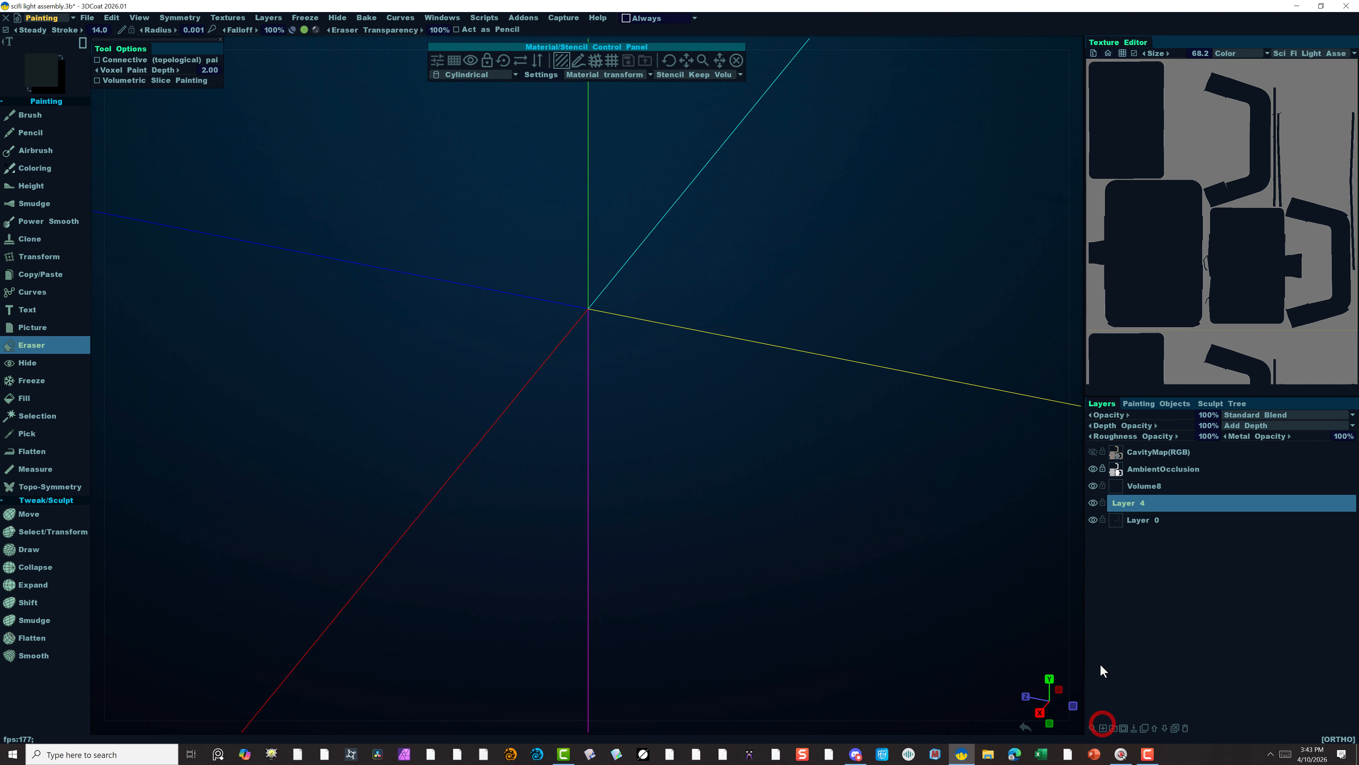
double_click(1130, 504)
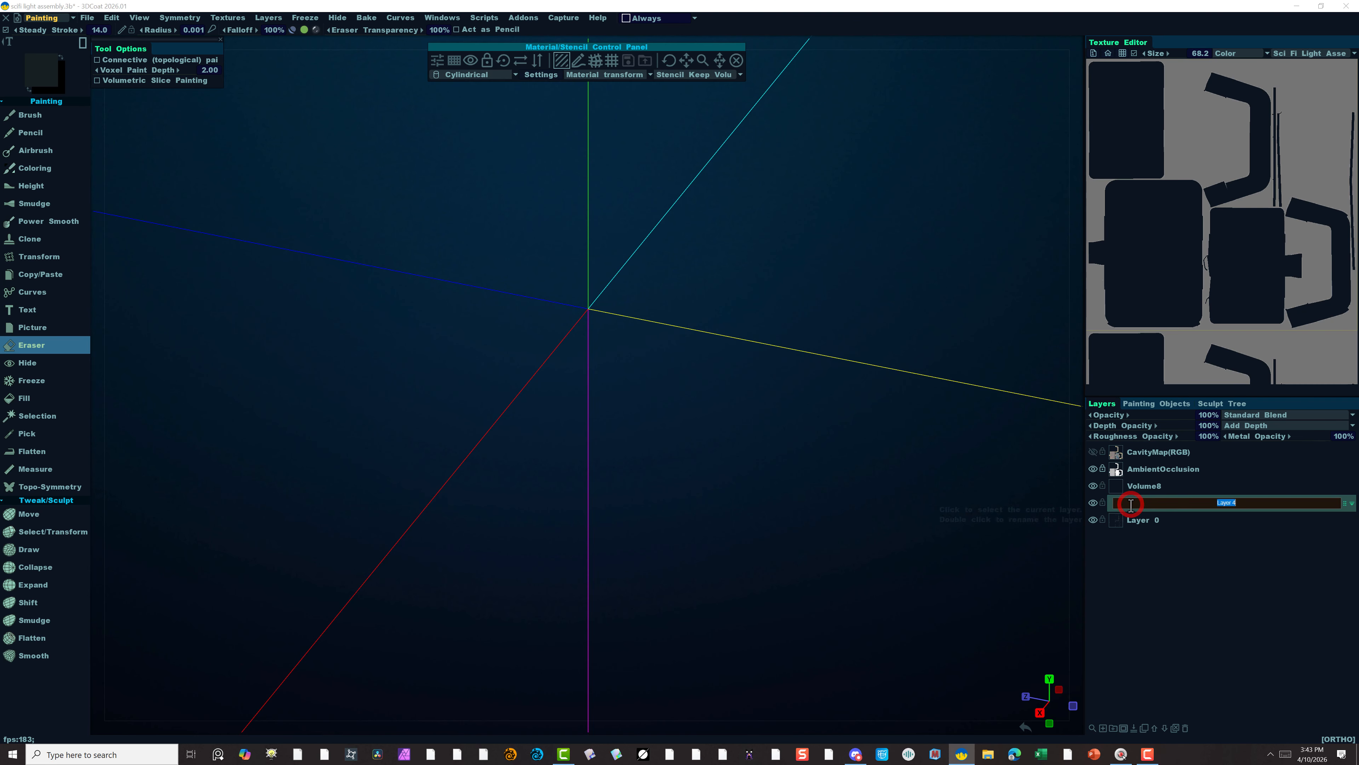
text(Paint)
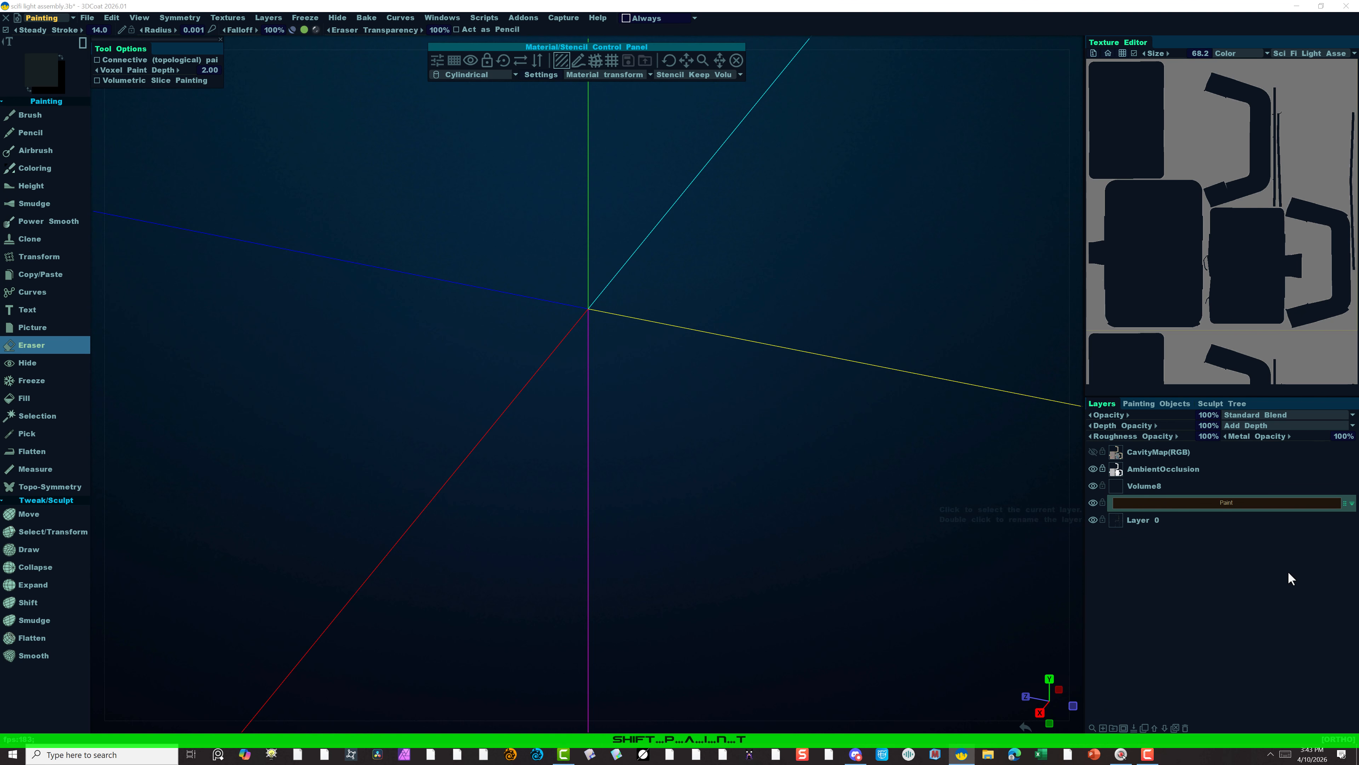
key(Return)
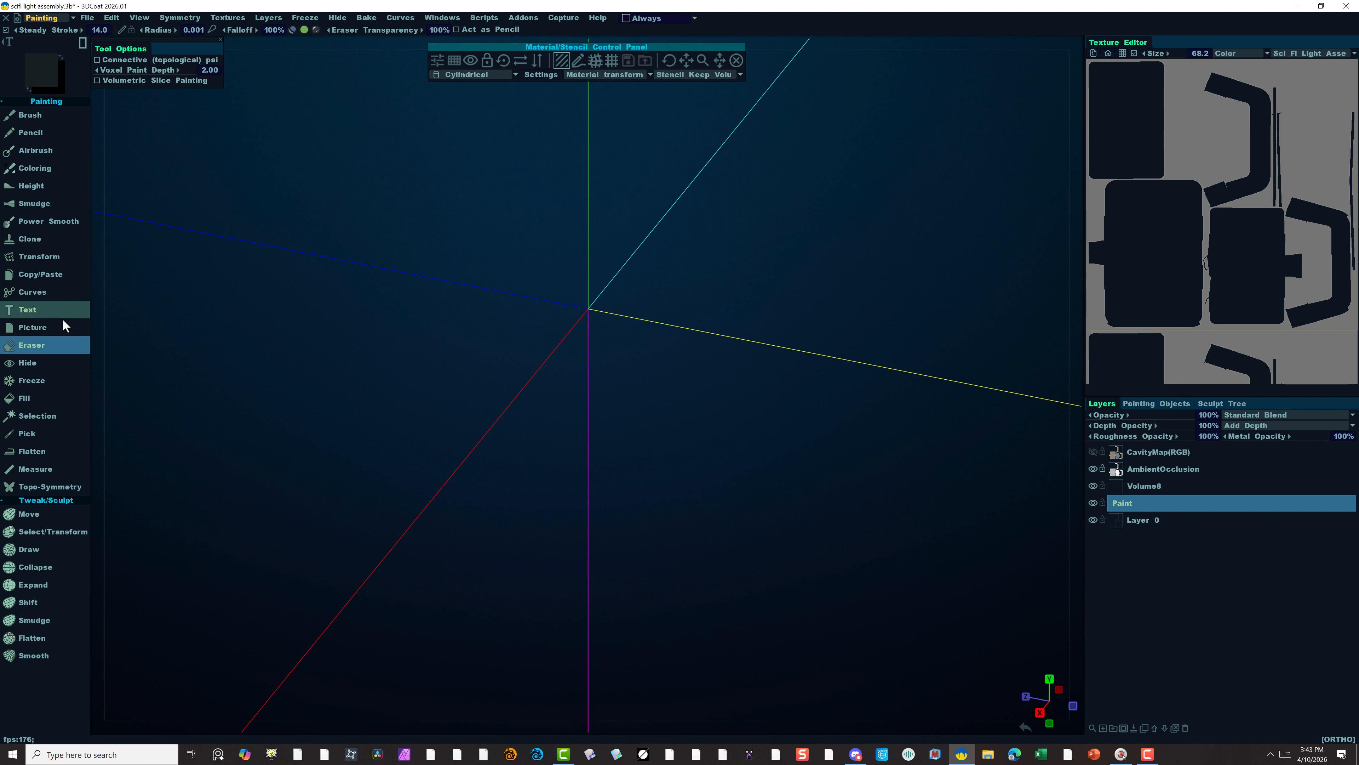
Choose the customised blue metal_painted_dark smart material from the Metals category.
click(1072, 141)
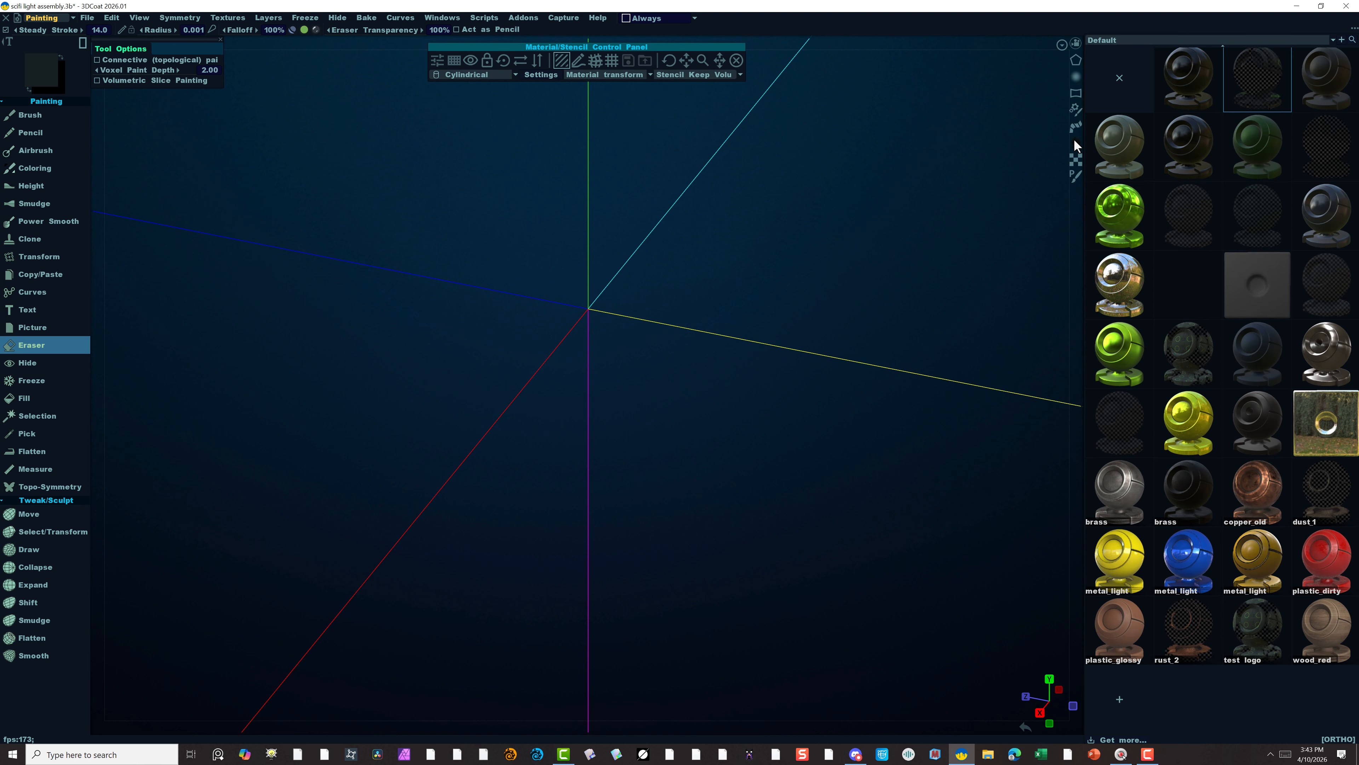
mouse_move(1136, 40)
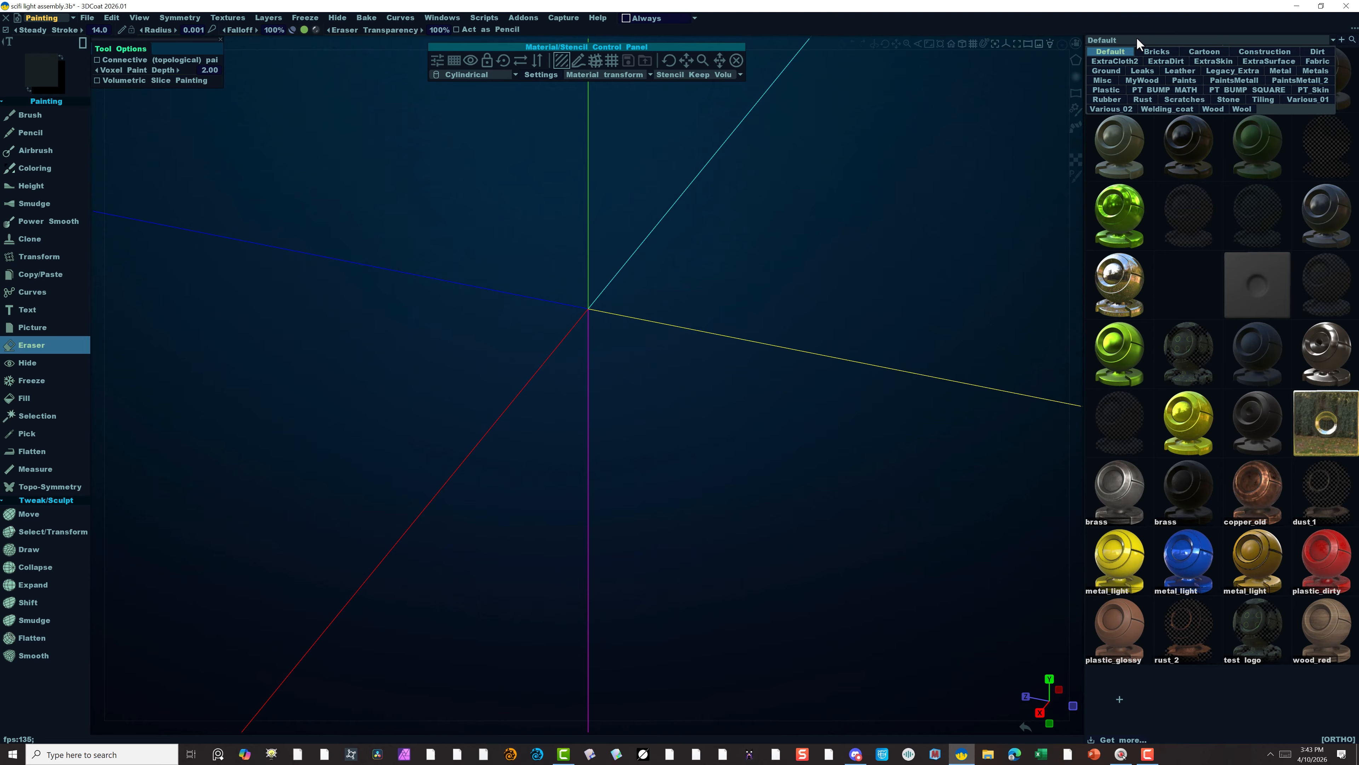
click(1317, 71)
scroll(1287, 405, down, 2)
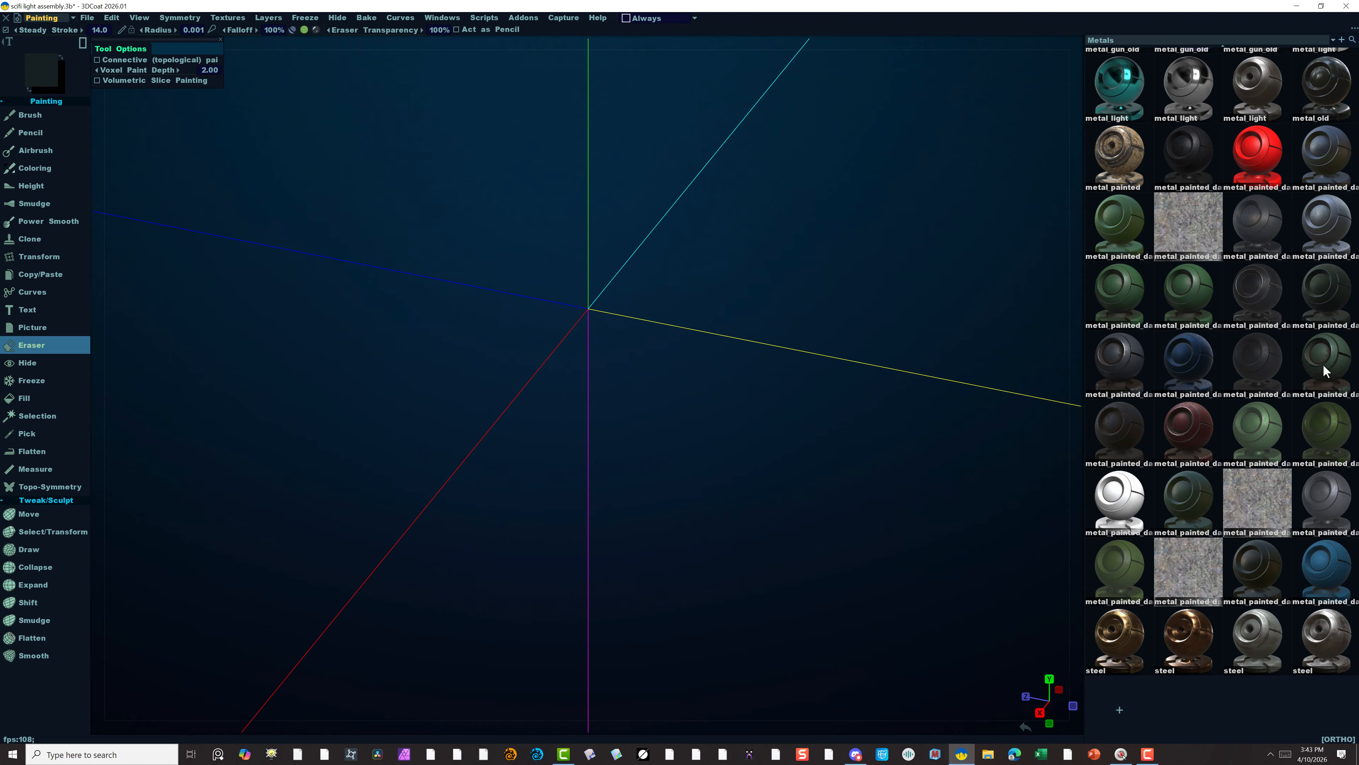
click(1329, 570)
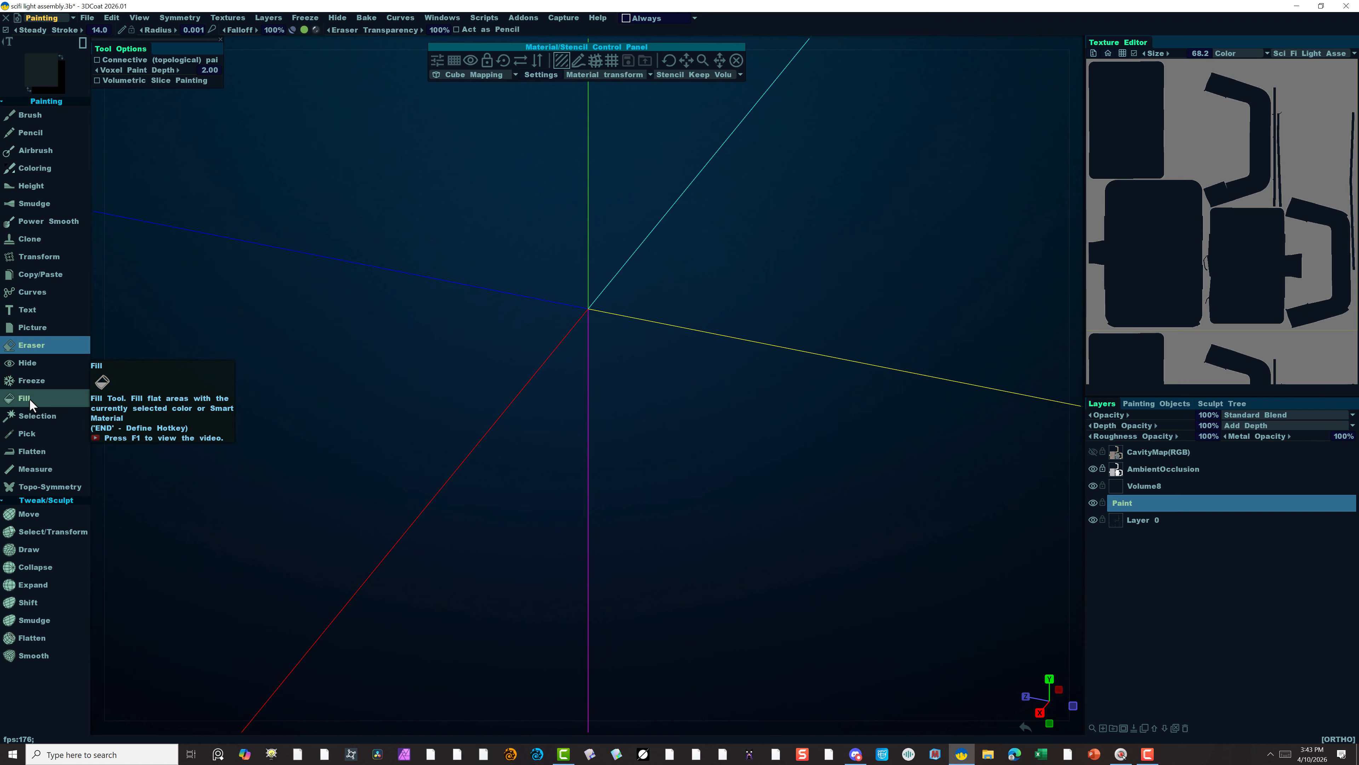
Brush the blue material across part of the Light Frame and use Fill on the unpainted remainder.
click(36, 110)
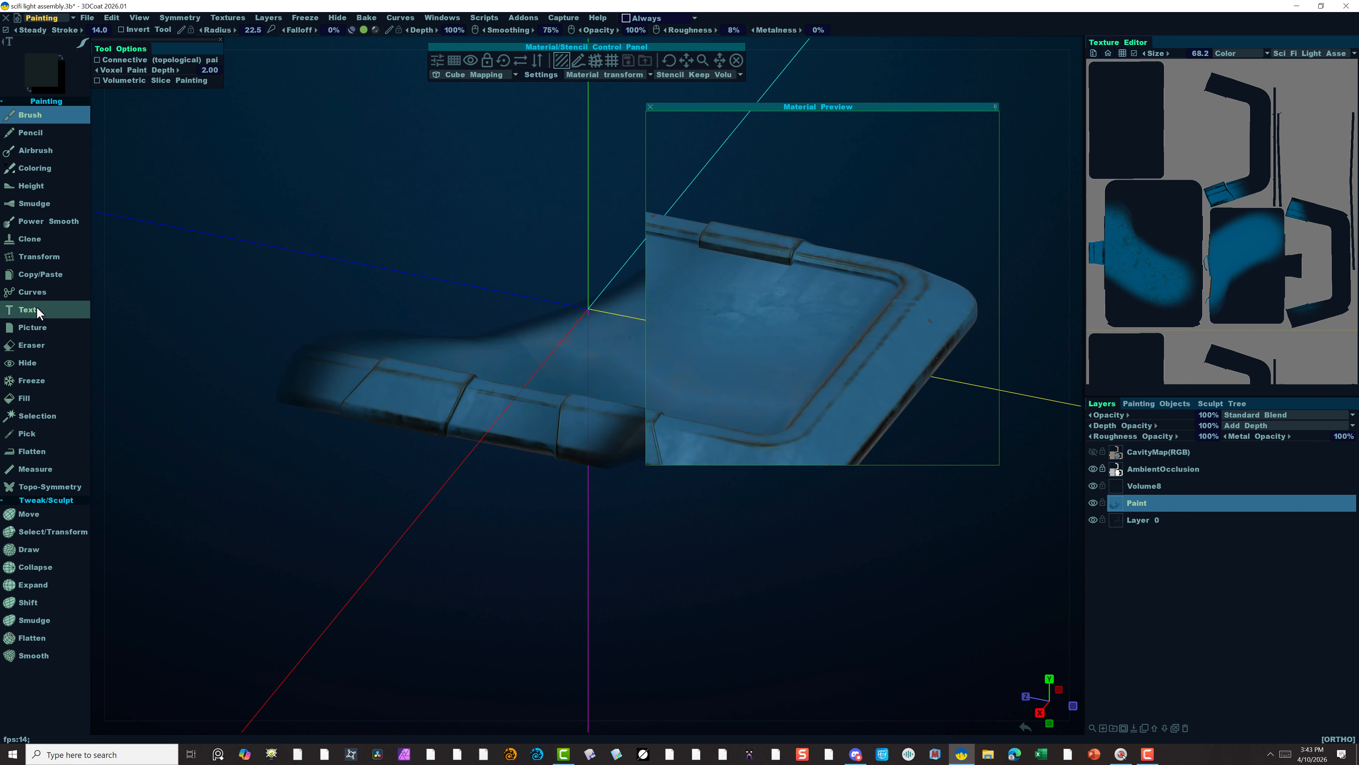
click(32, 396)
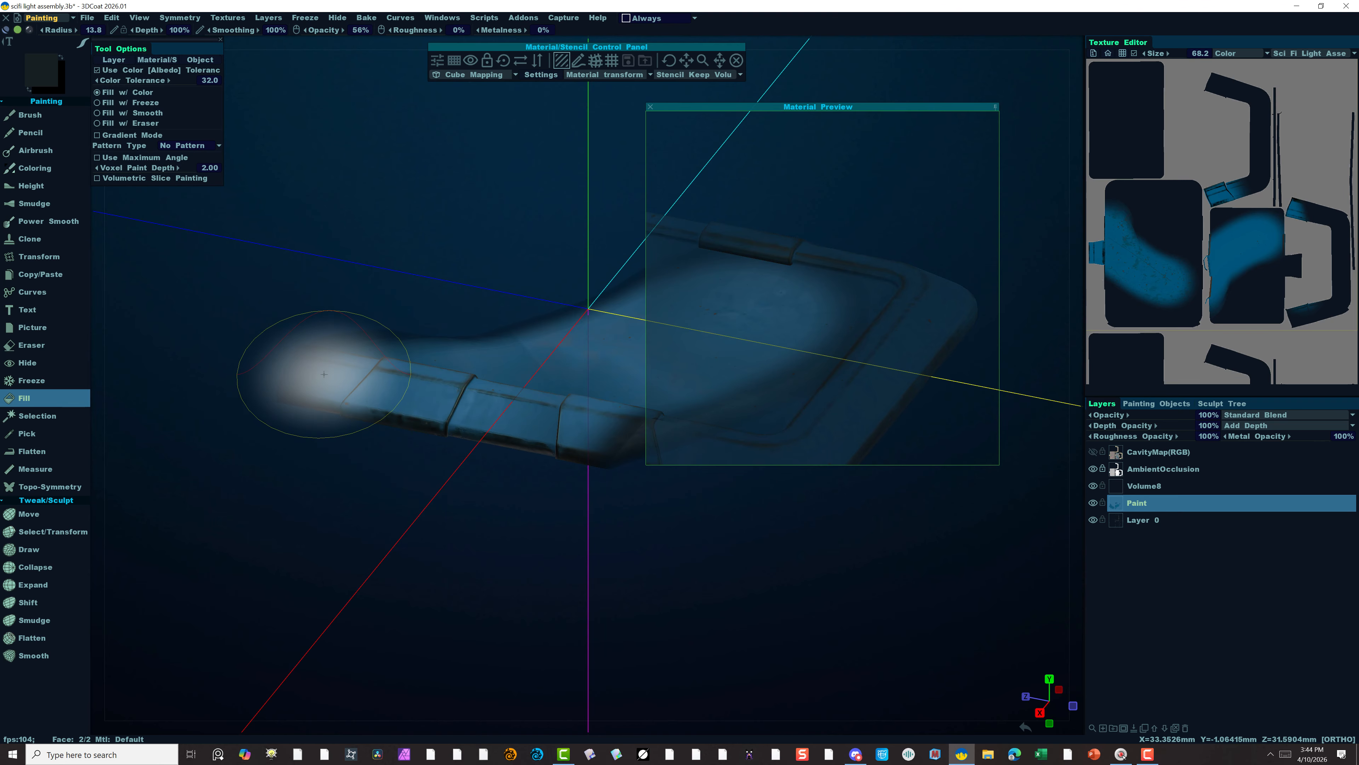
click(631, 309)
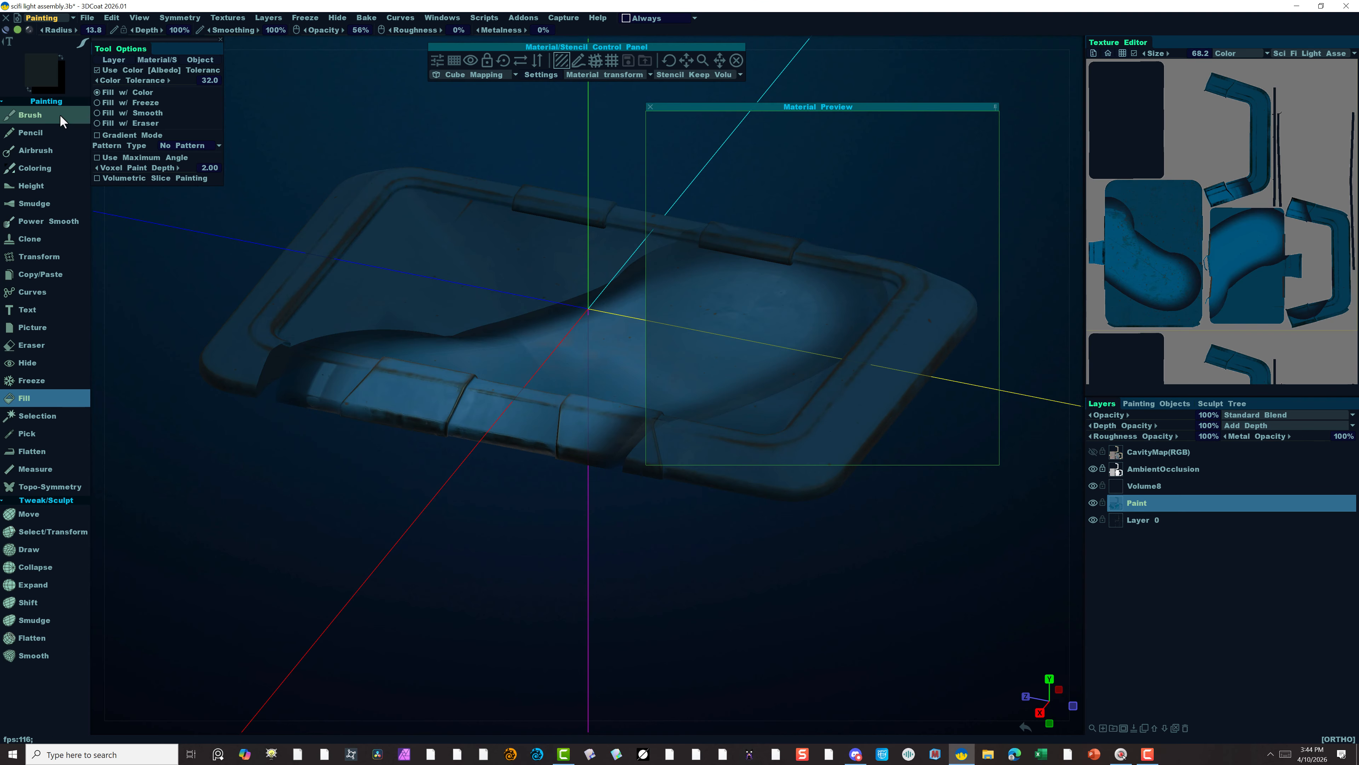
Brush the blue material over the rest of the Light Frame, enlarging the brush radius to 83.8.
click(43, 115)
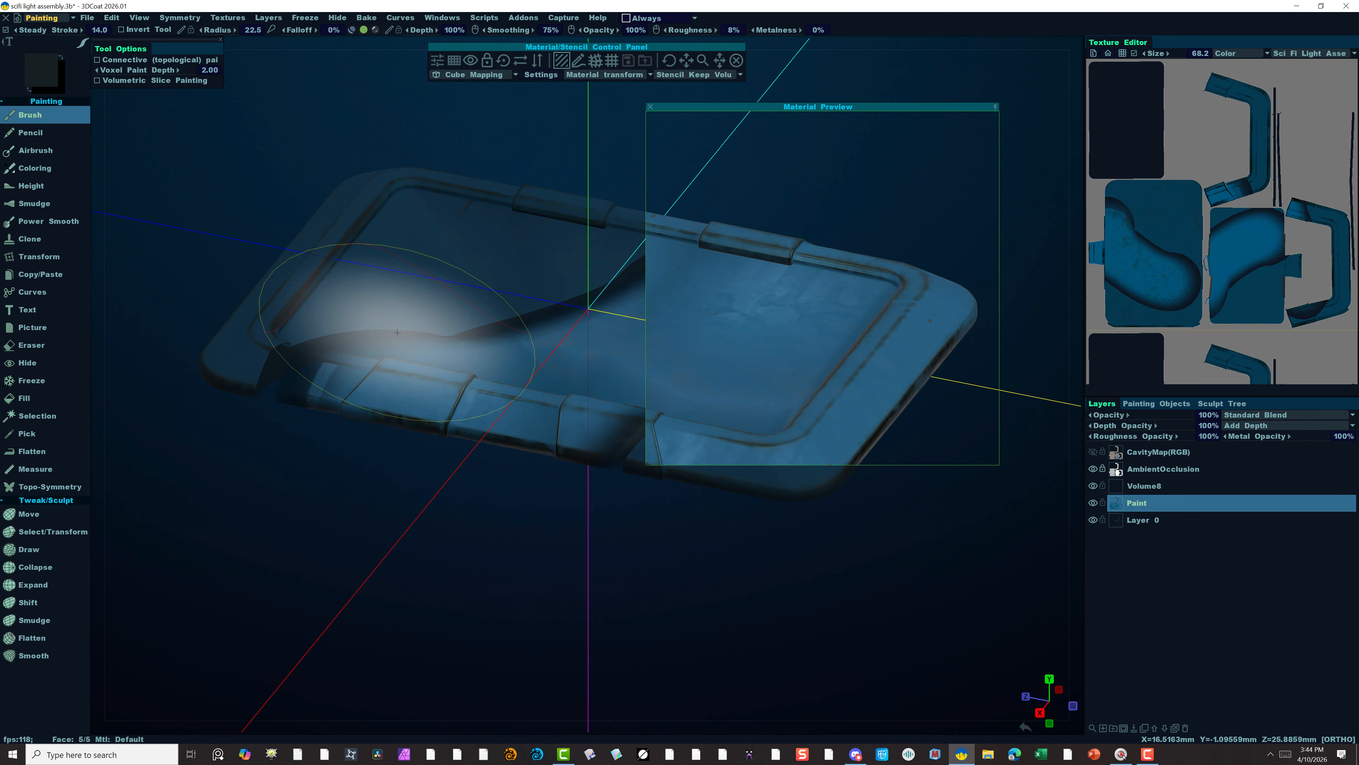
drag(397, 332, 398, 335)
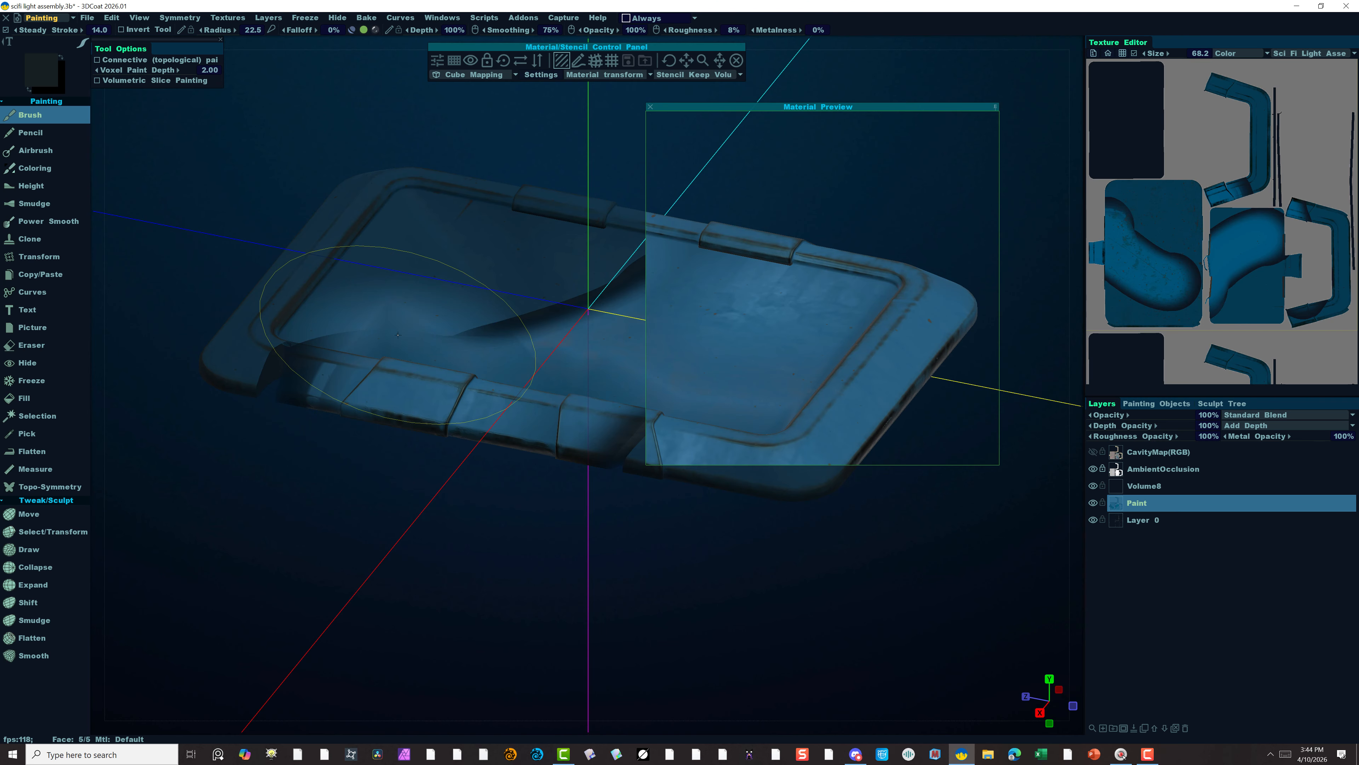
mouse_move(397, 335)
mouse_down()
mouse_move(234, 481)
mouse_move(348, 311)
mouse_move(309, 360)
mouse_up()
mouse_move(576, 289)
right_down()
mouse_move(673, 324)
mouse_move(873, 337)
right_up()
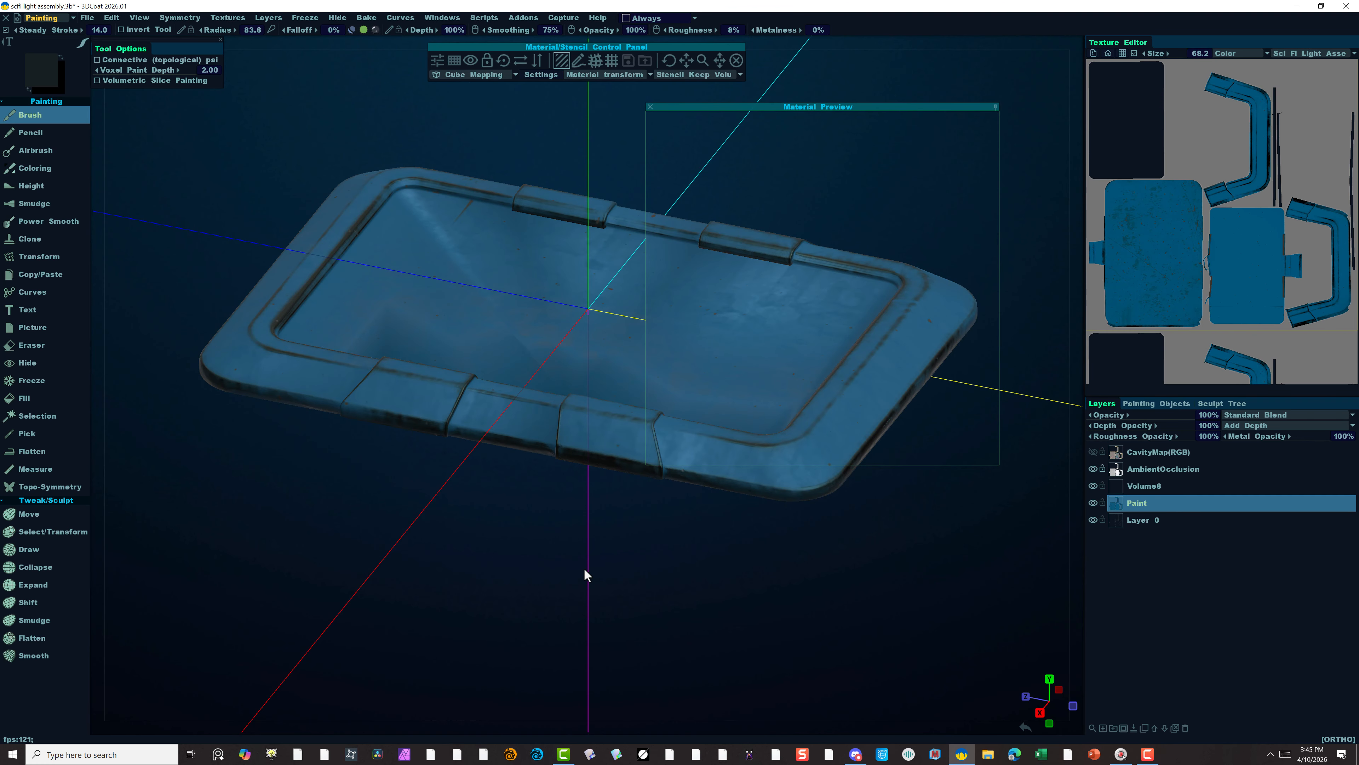
Rename the Volume8 layer as Glass.
click(1142, 484)
double_click(1136, 484)
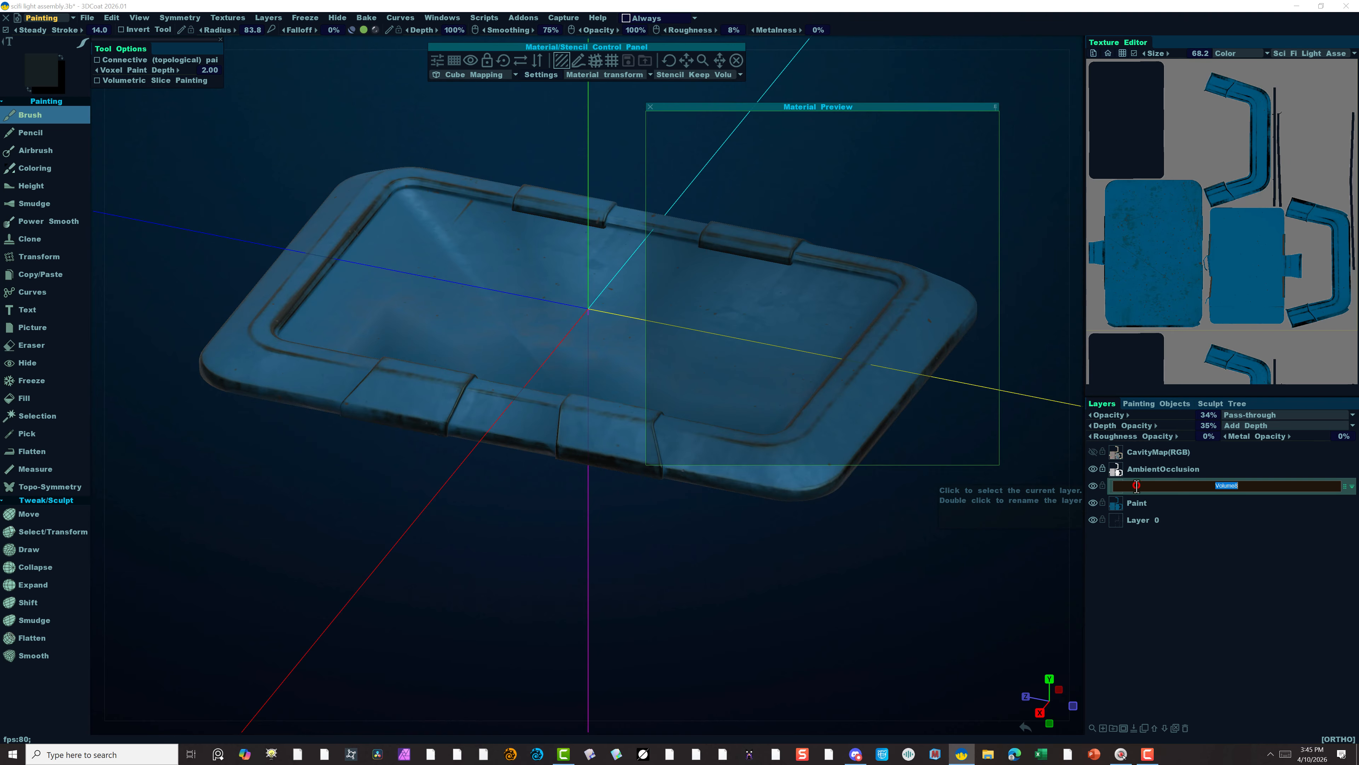
text(Glass)
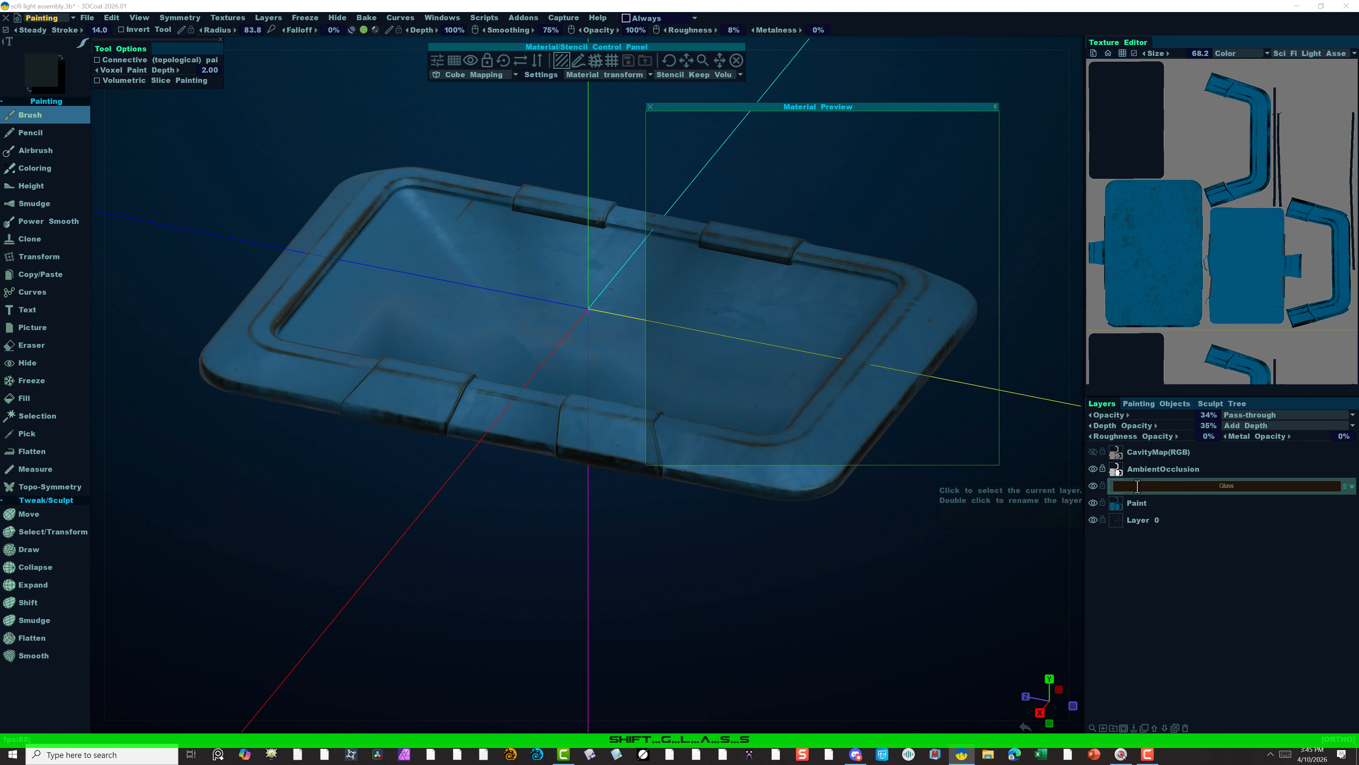
key(Return)
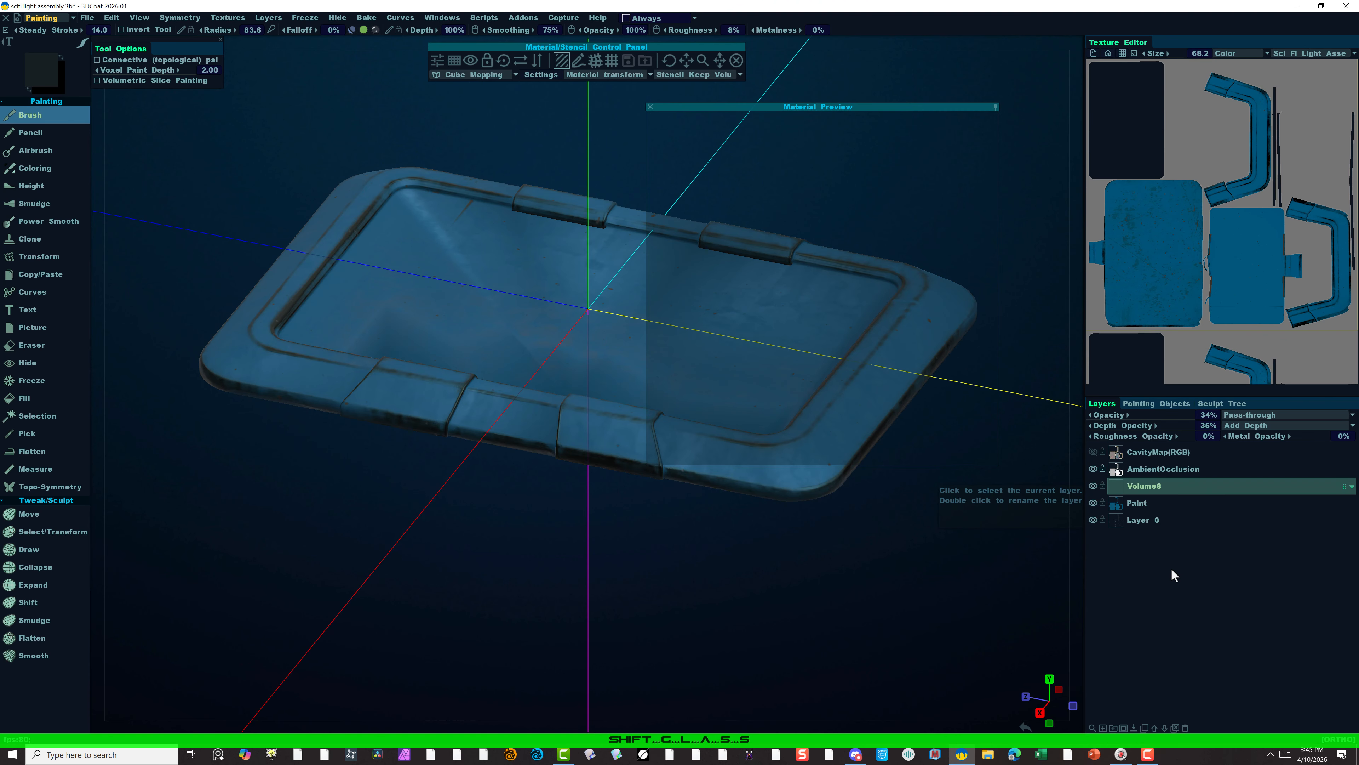
Show the Light object and hide the Light Frame.
mouse_move(1072, 64)
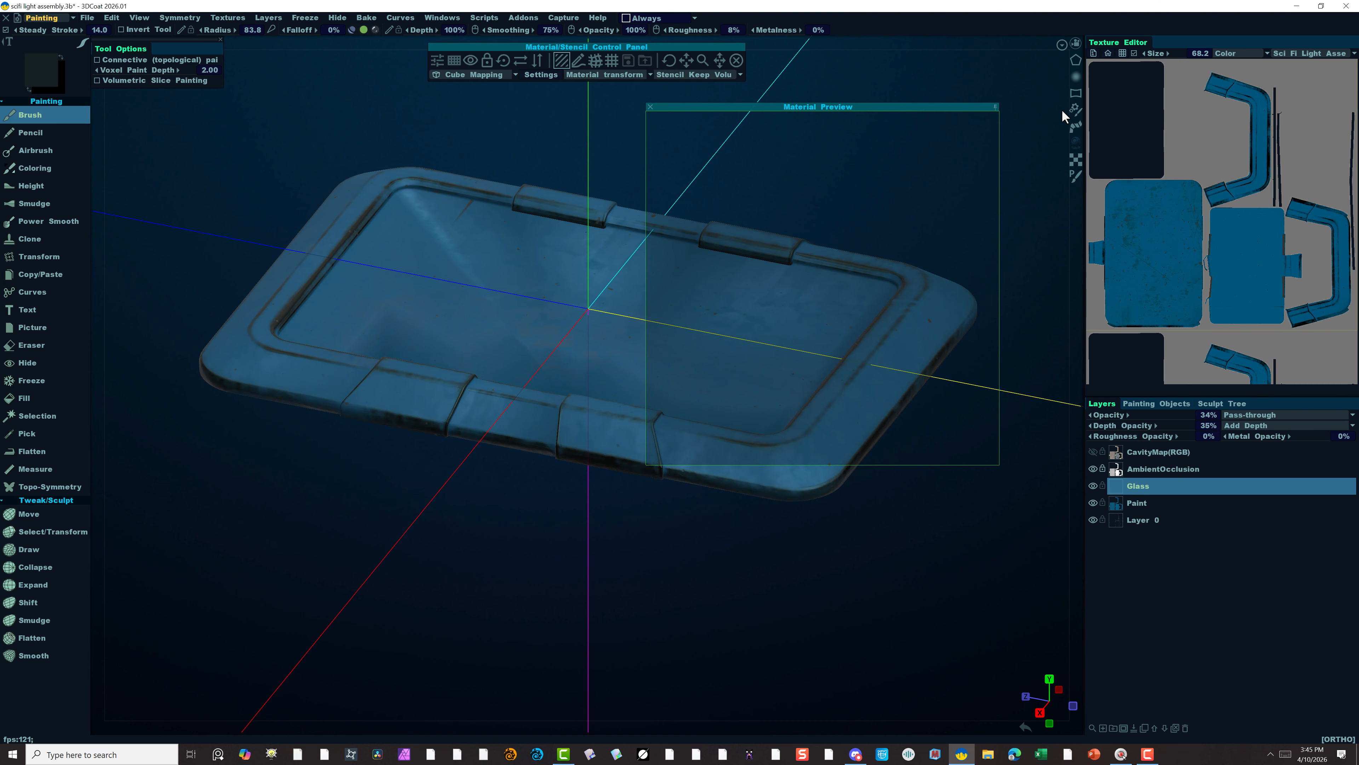
click(1145, 403)
double_click(1124, 427)
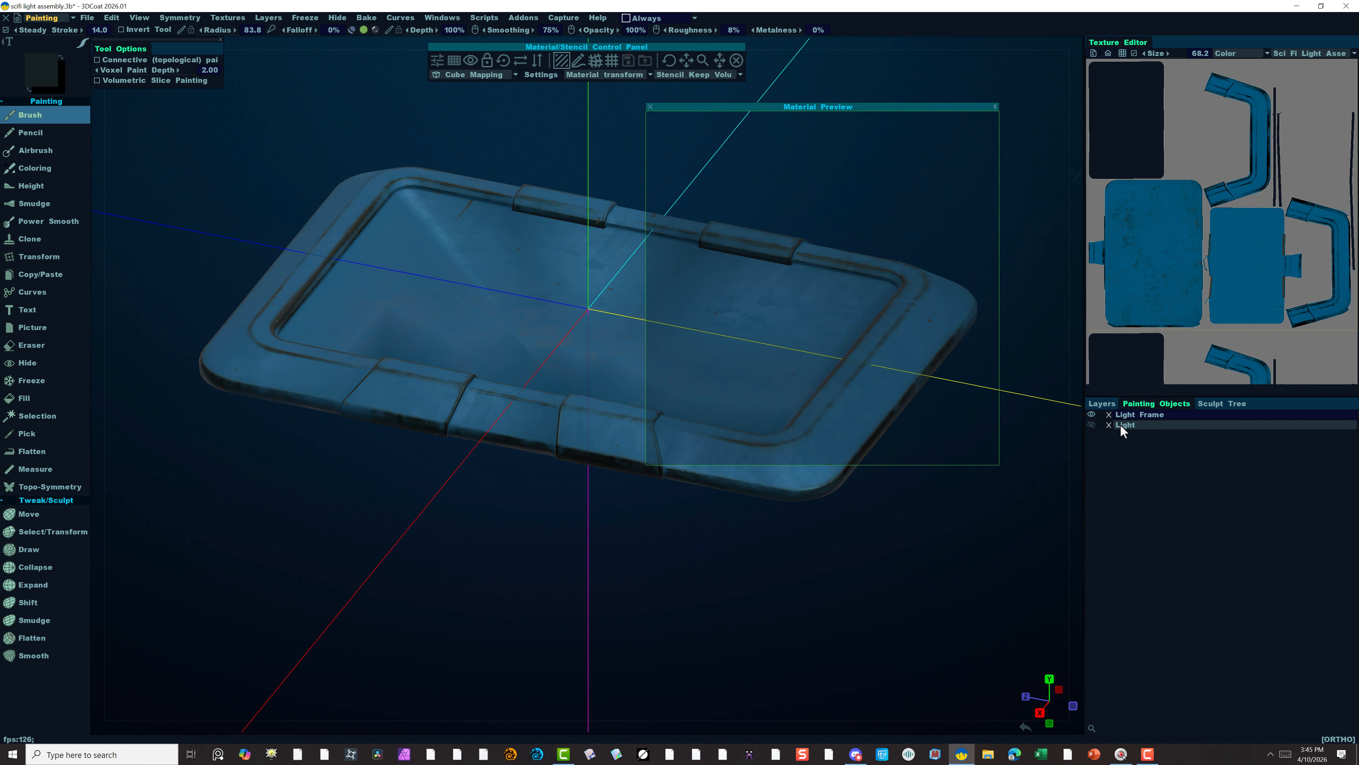
key(Return)
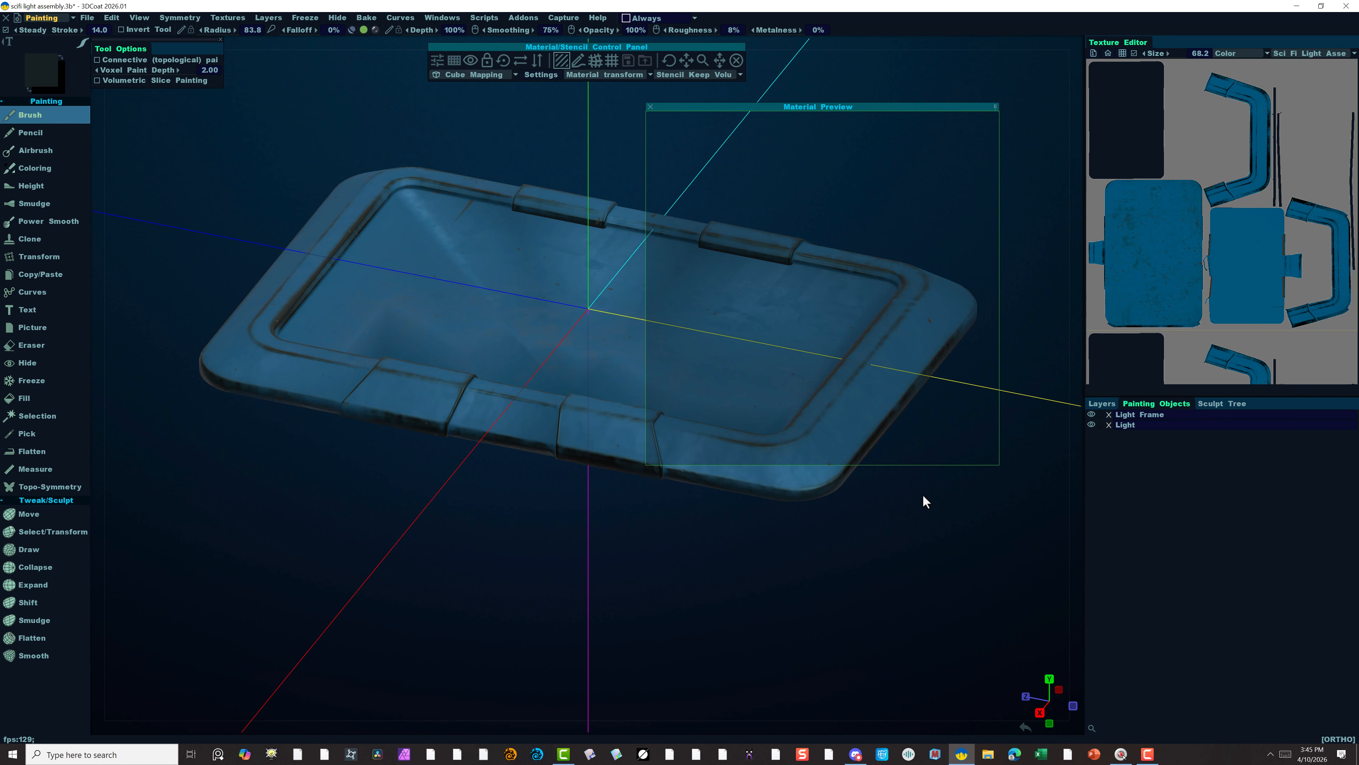
click(1091, 415)
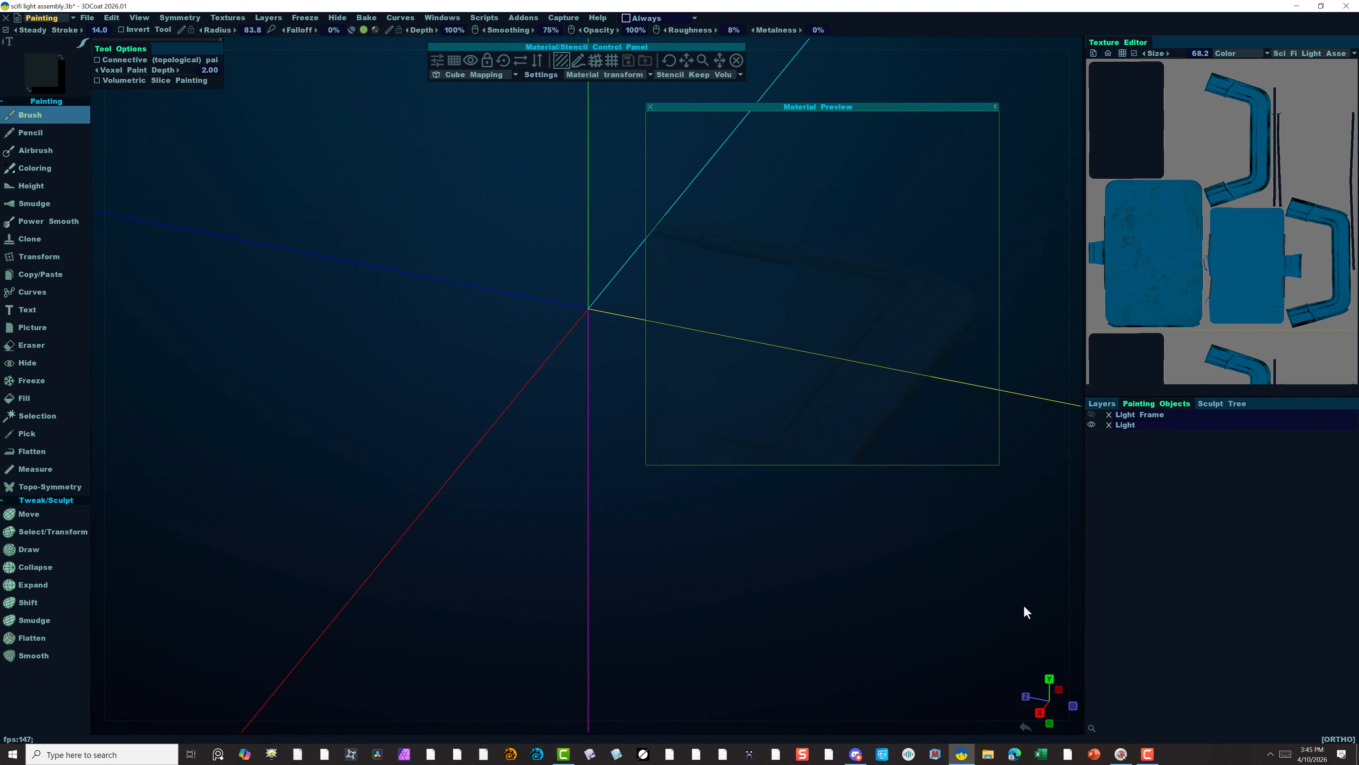
With the Glass layer current, choose a dark, nearly transparent smart material from the Default category.
click(1105, 403)
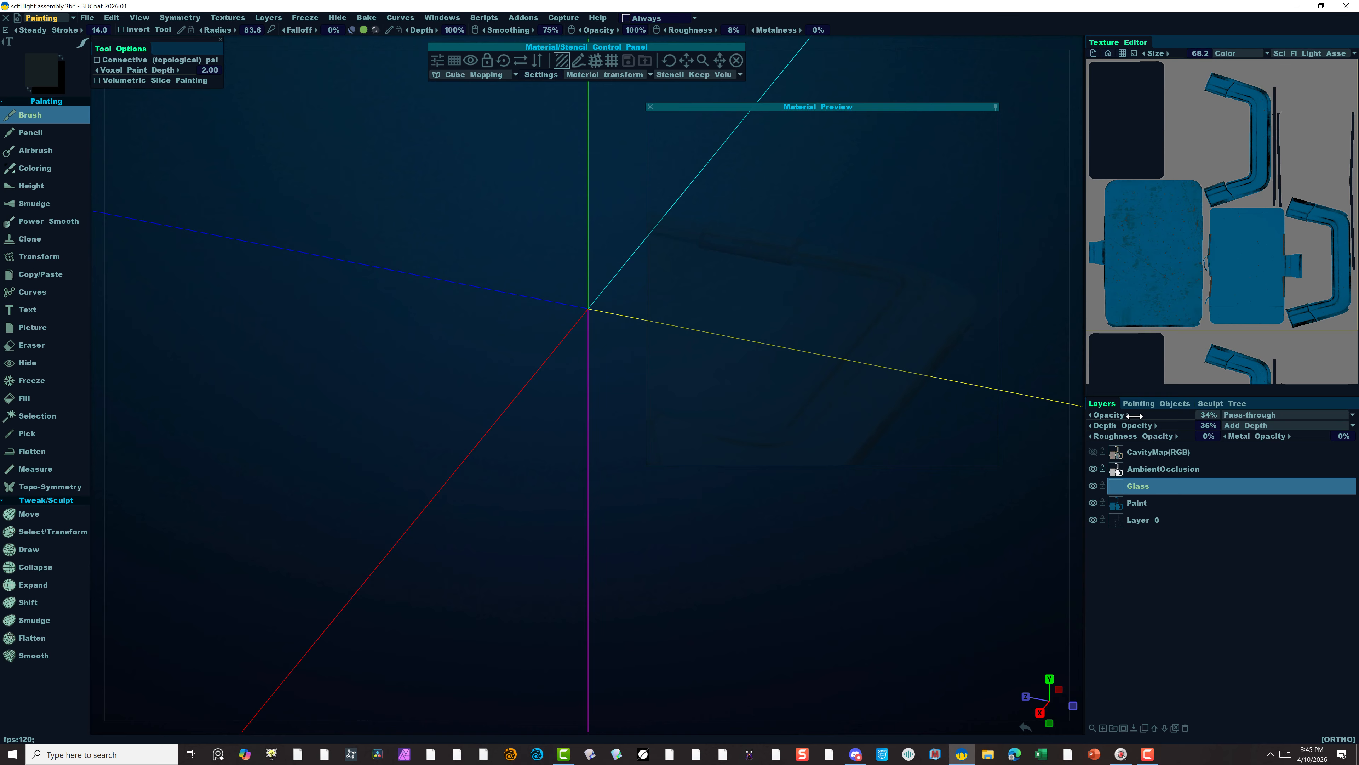
mouse_move(1068, 90)
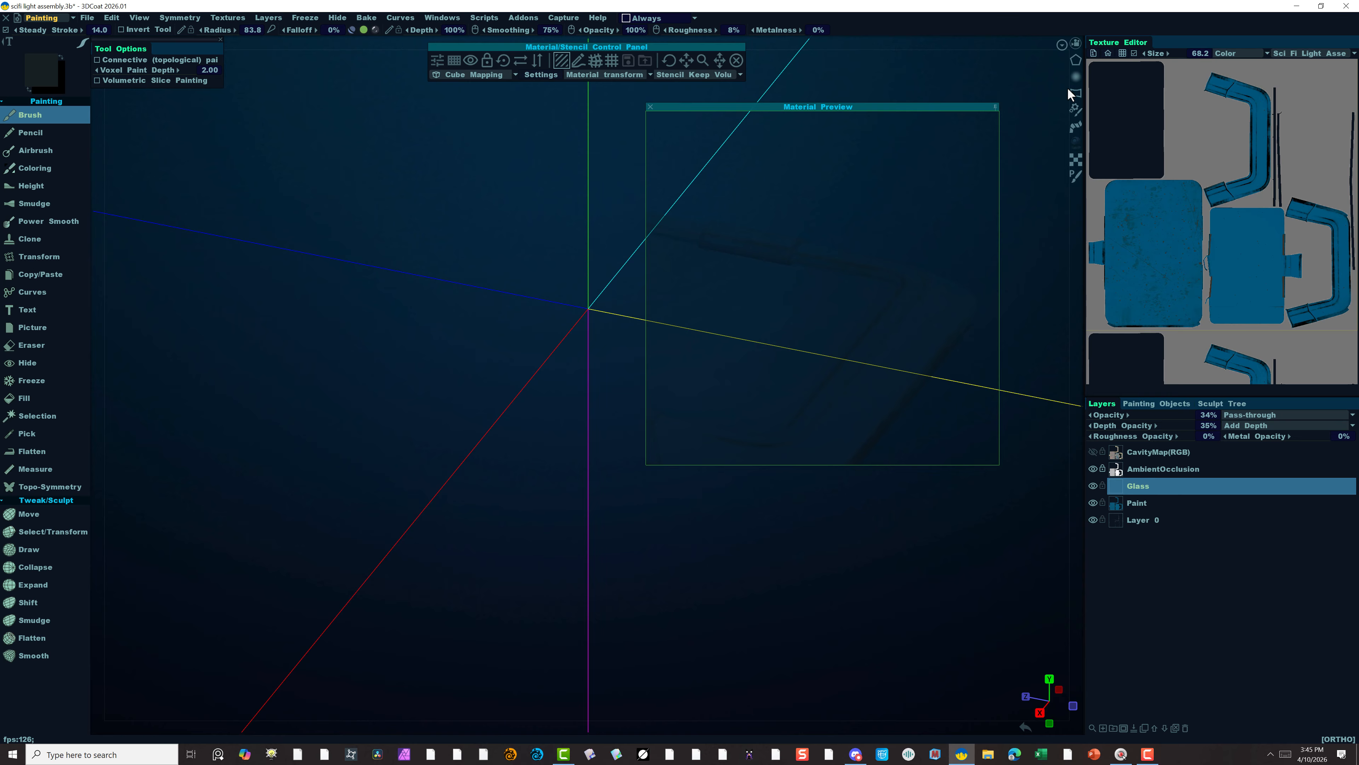
click(1077, 141)
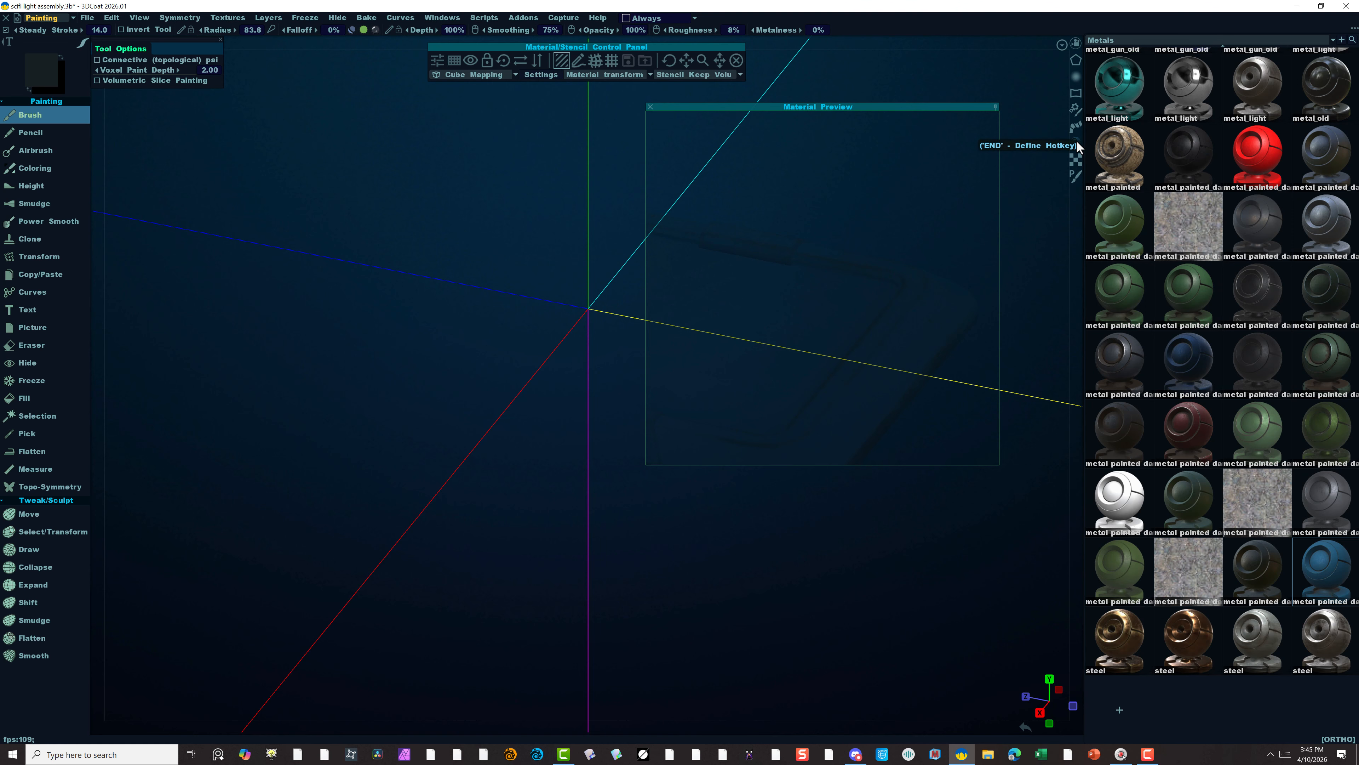
mouse_move(1078, 49)
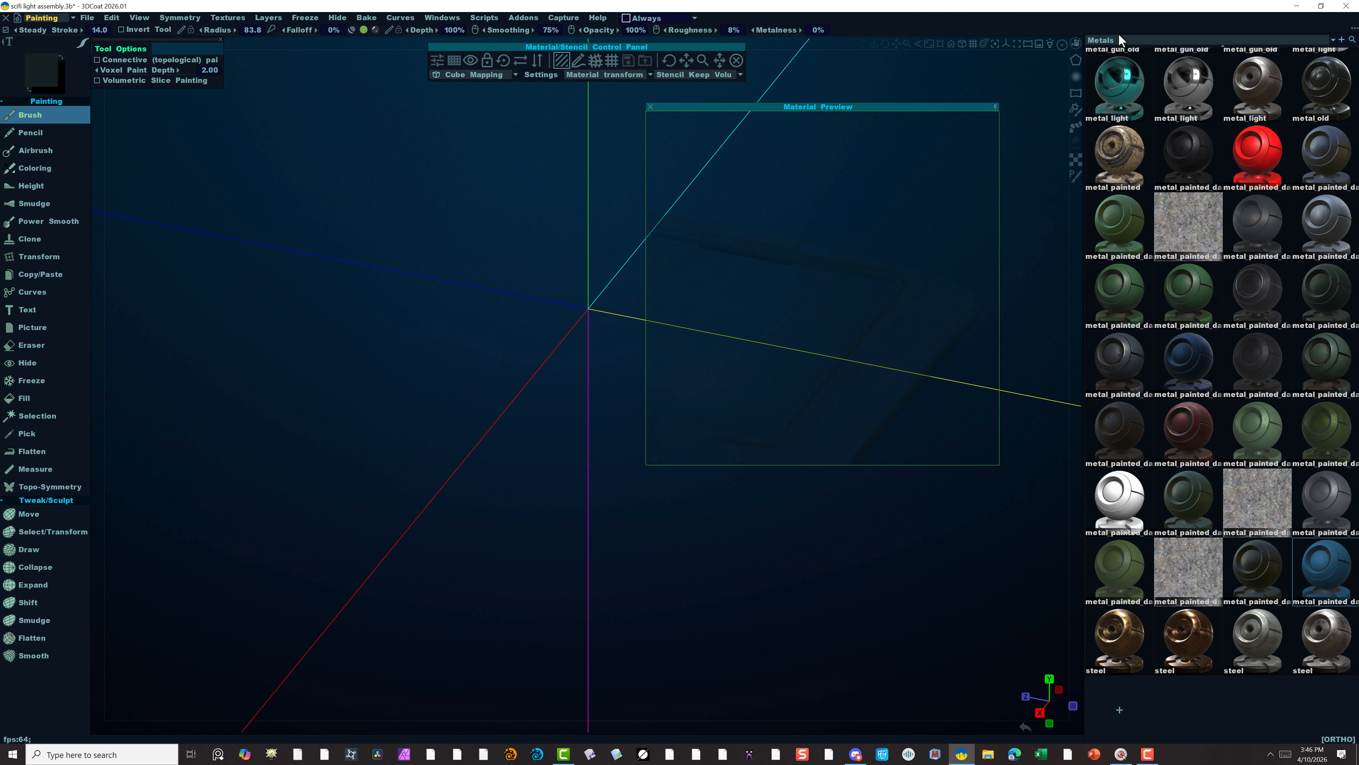
click(1112, 51)
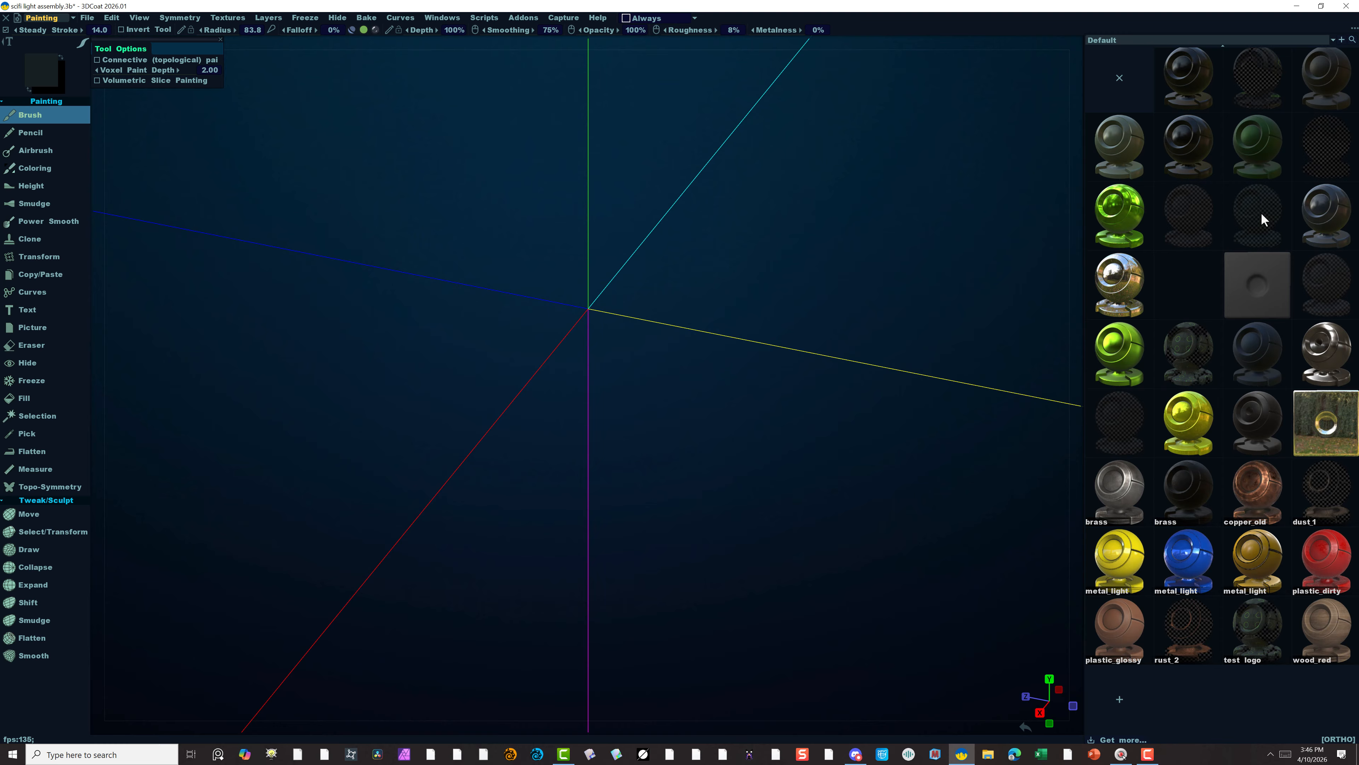
mouse_move(1261, 219)
click(1261, 218)
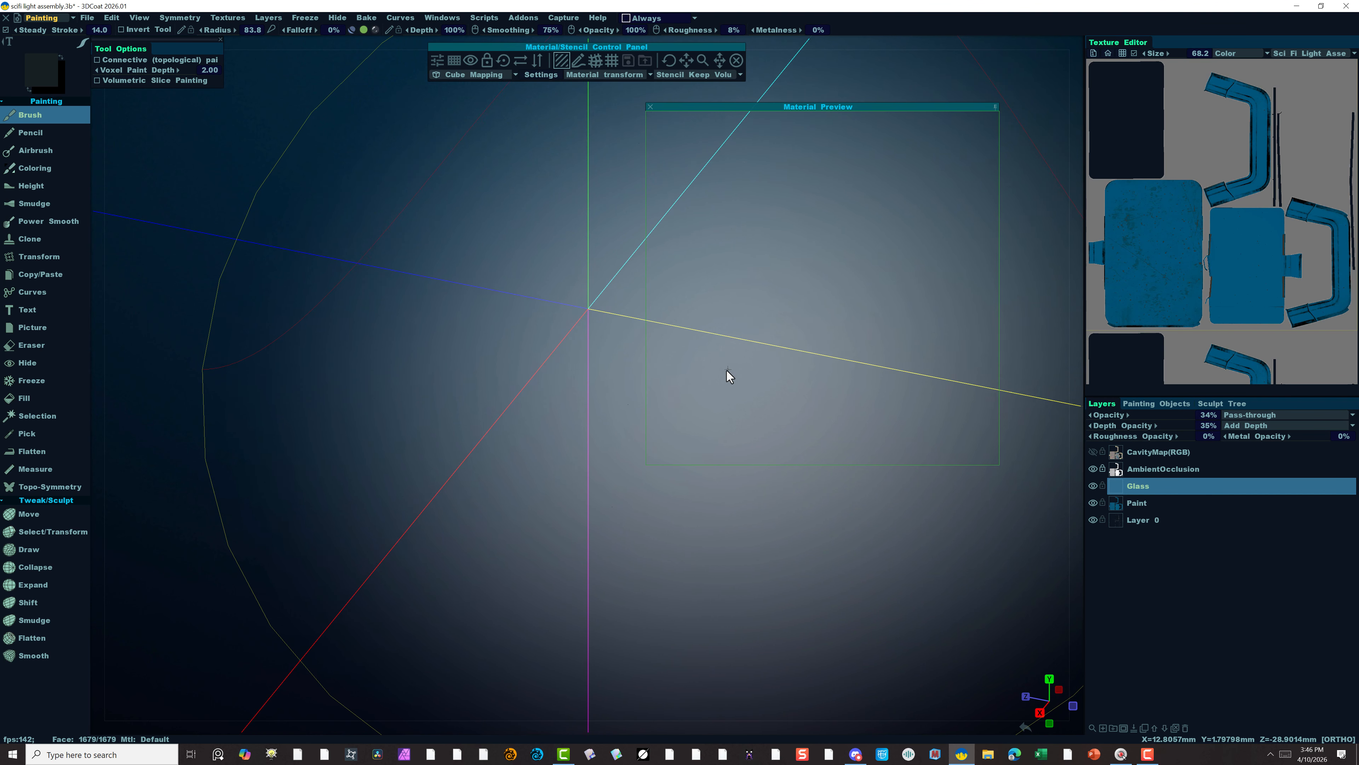
Brush the transparent dark material over the Light object on the Glass layer.
click(705, 373)
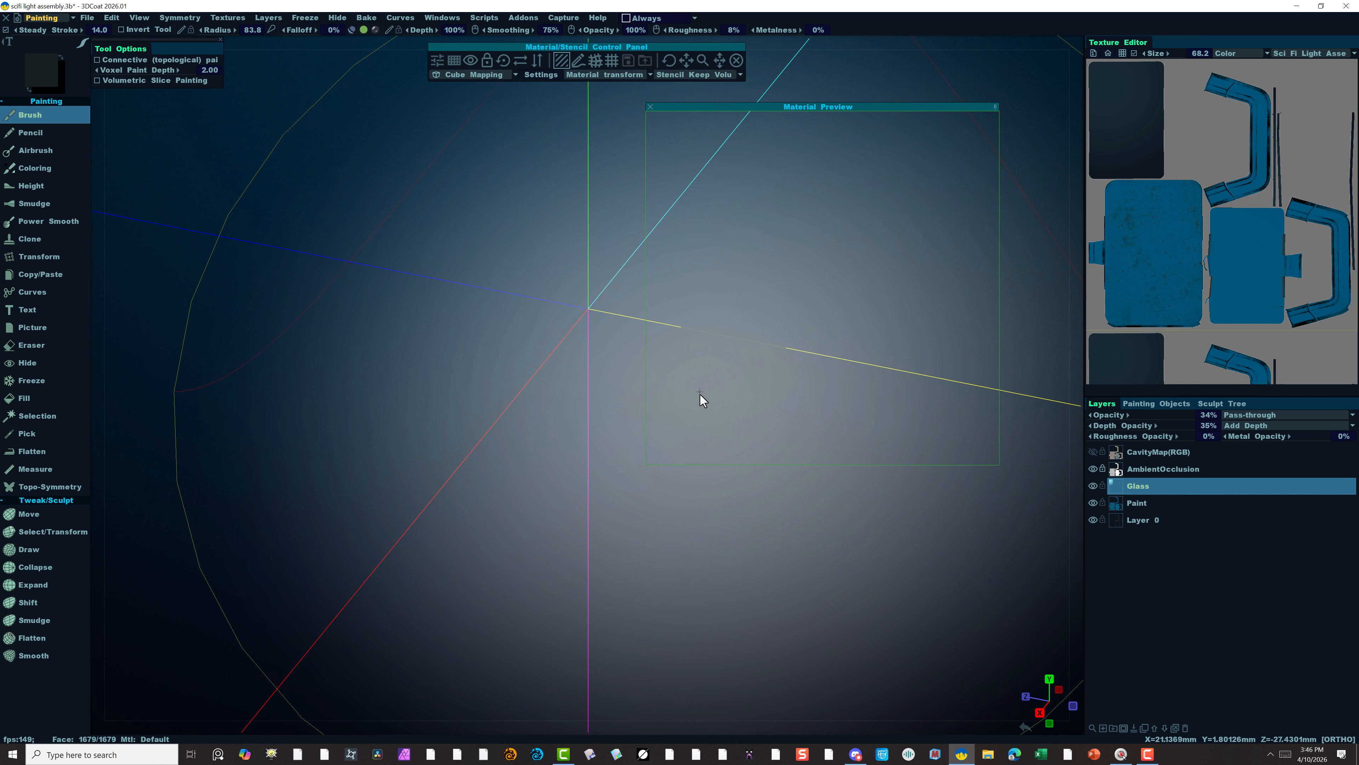
click(618, 353)
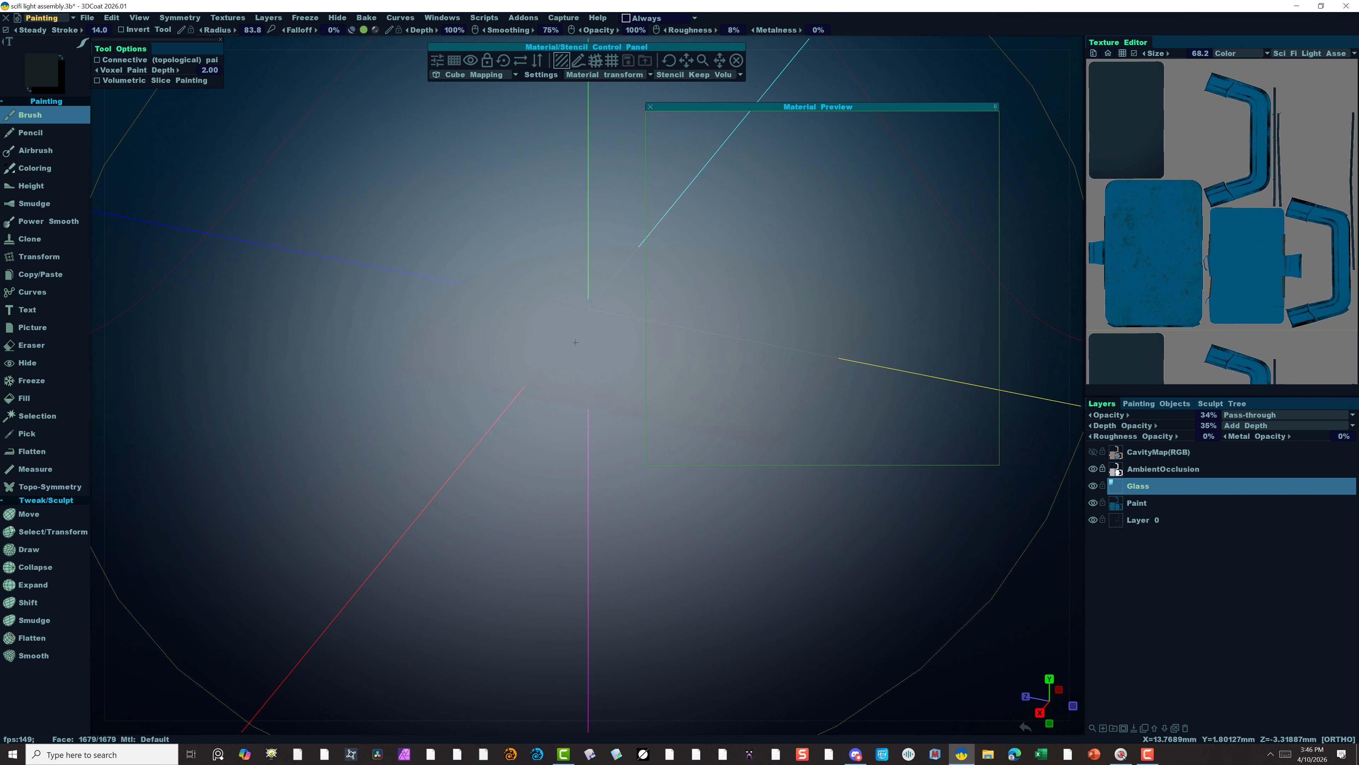
click(498, 288)
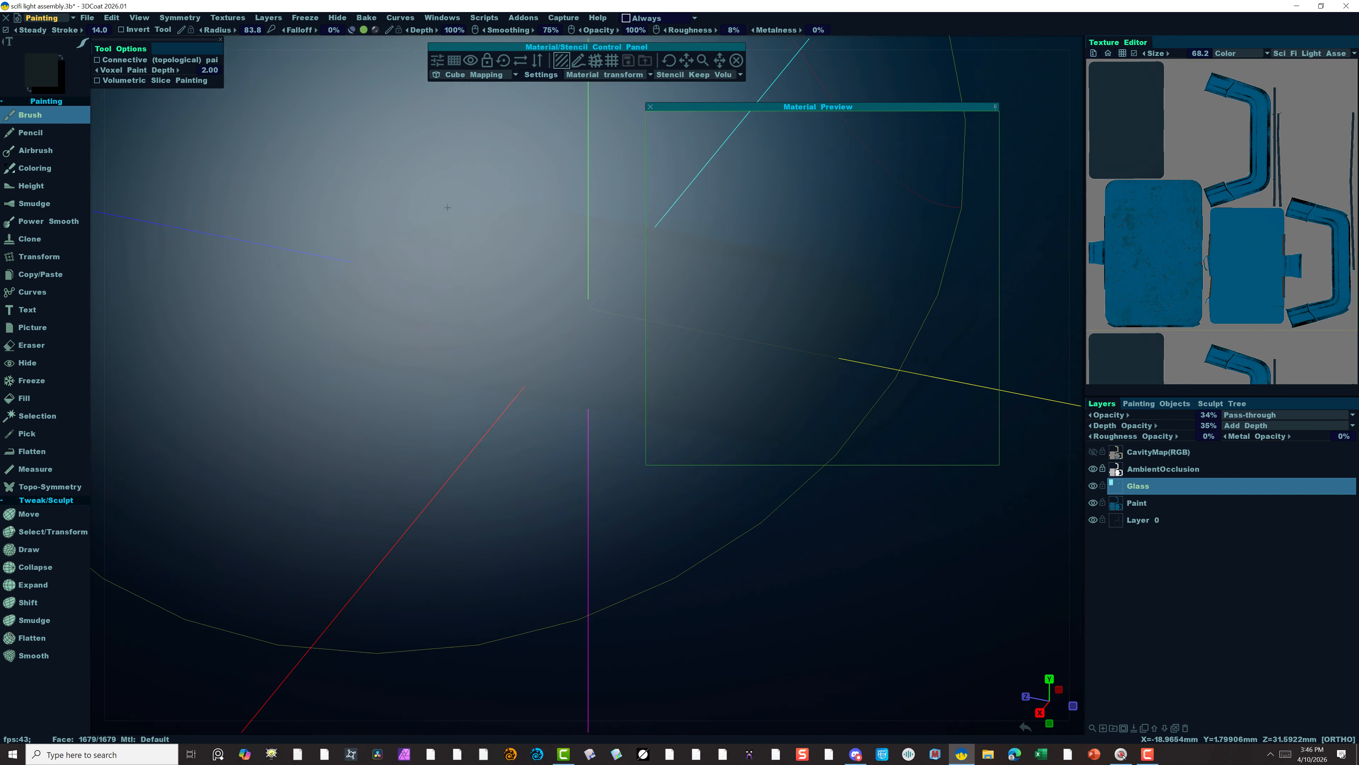
Apply more of the transparent dark material across both ends of the Light with the large brush.
click(432, 242)
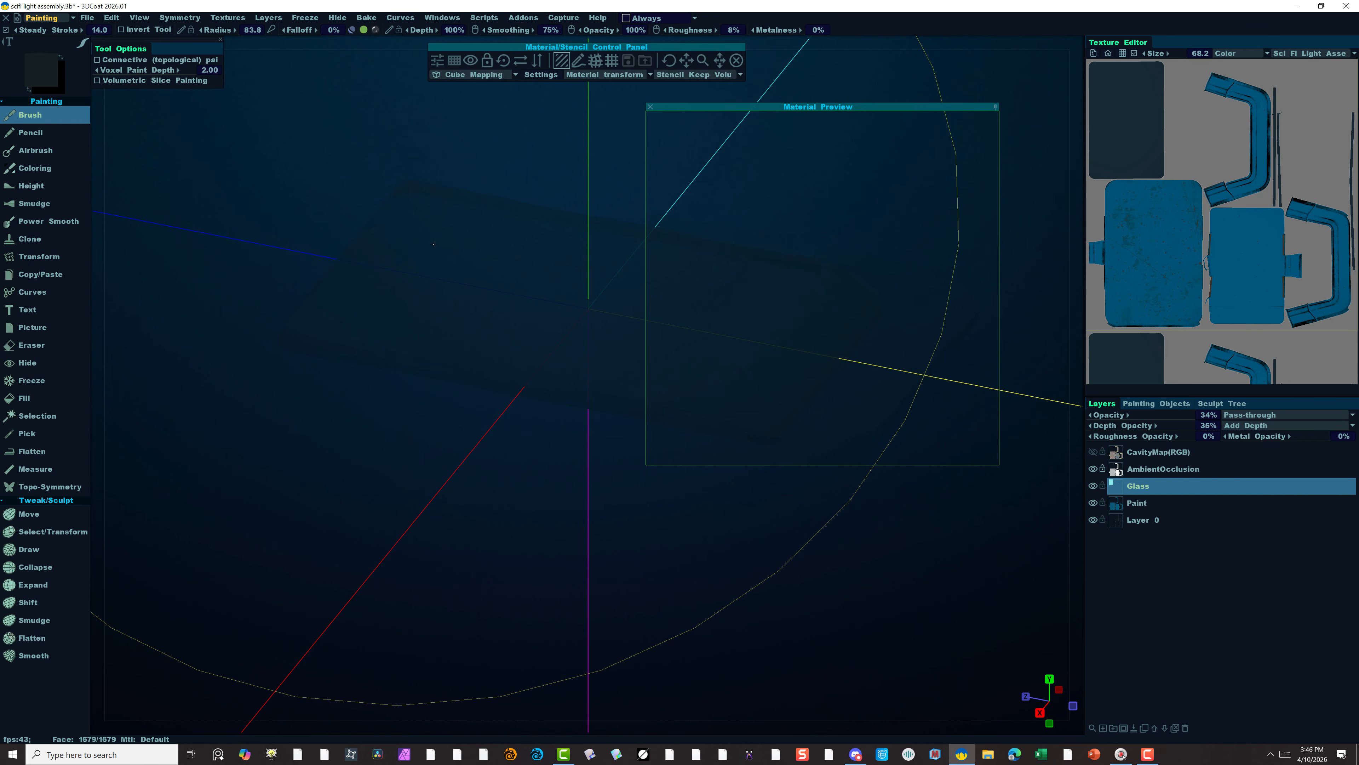
click(439, 214)
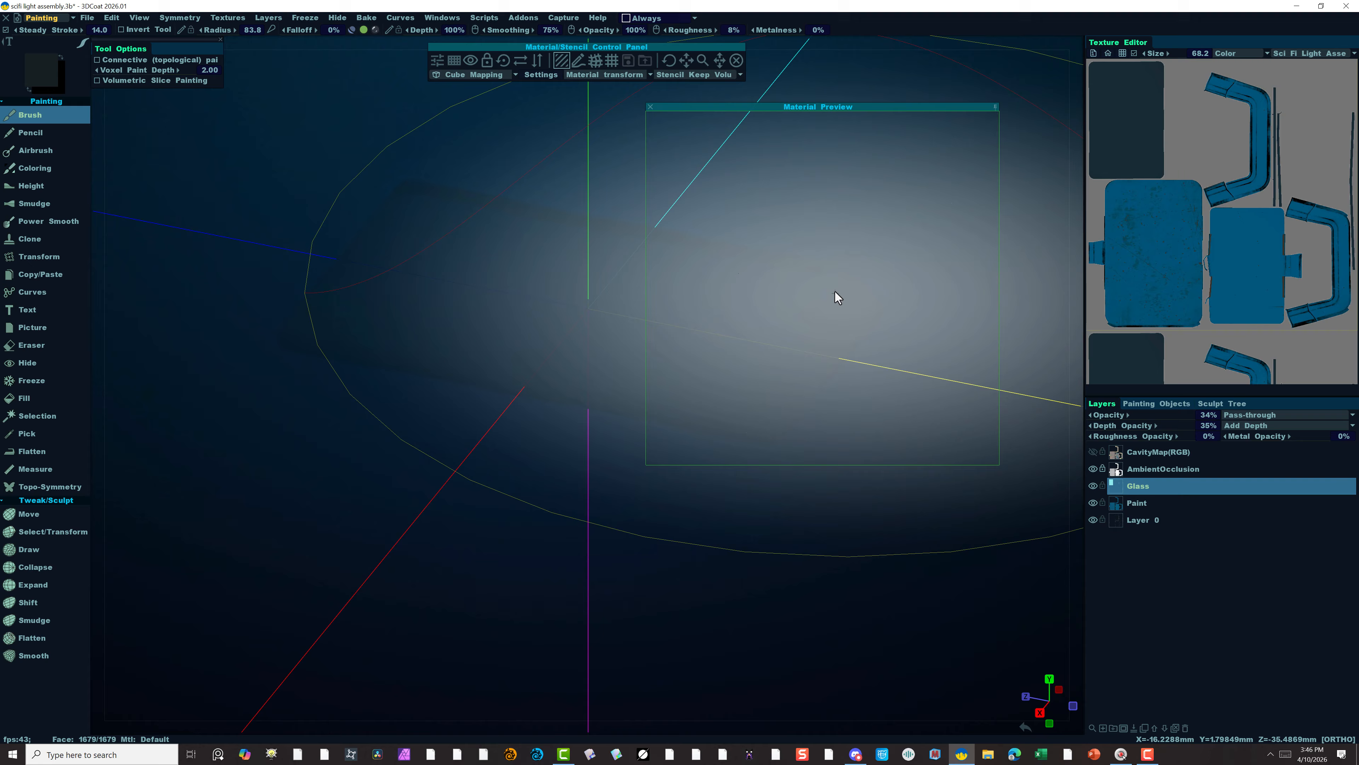
click(834, 290)
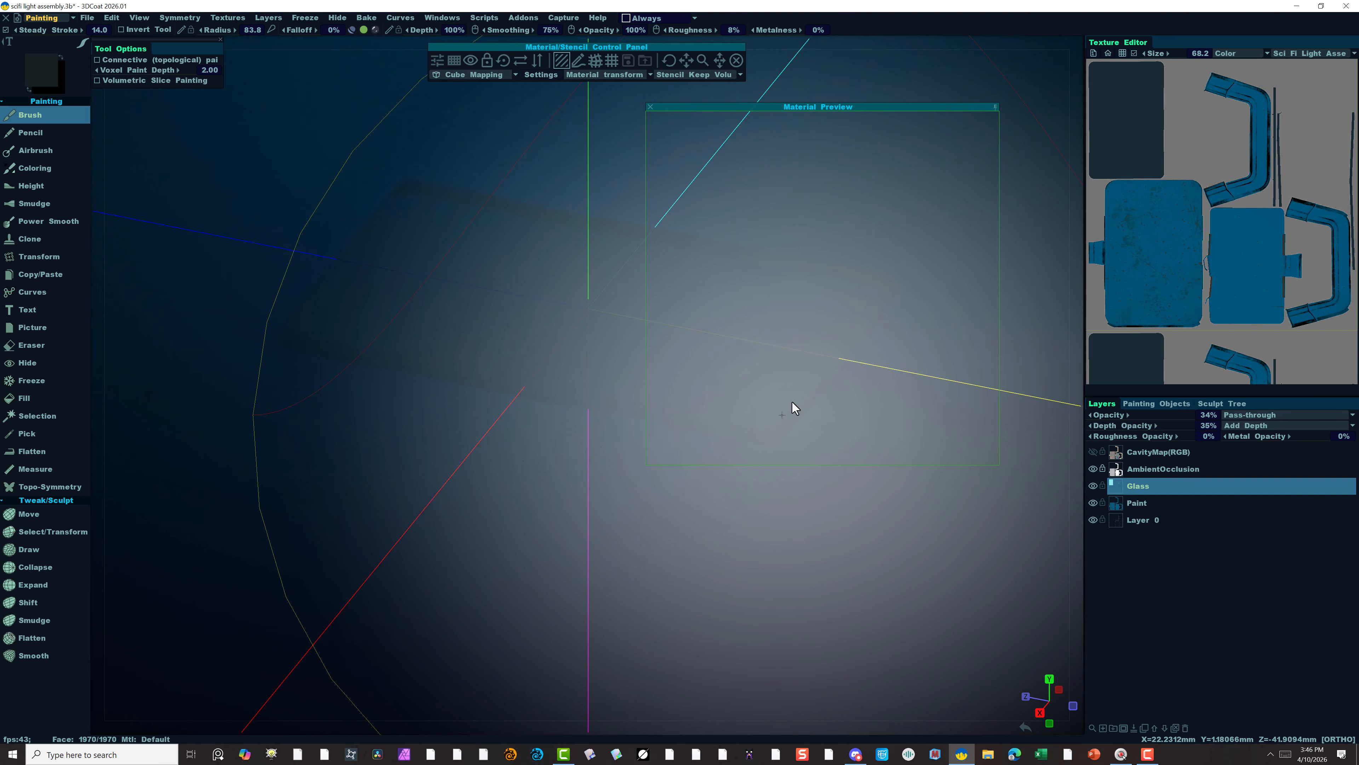
click(791, 401)
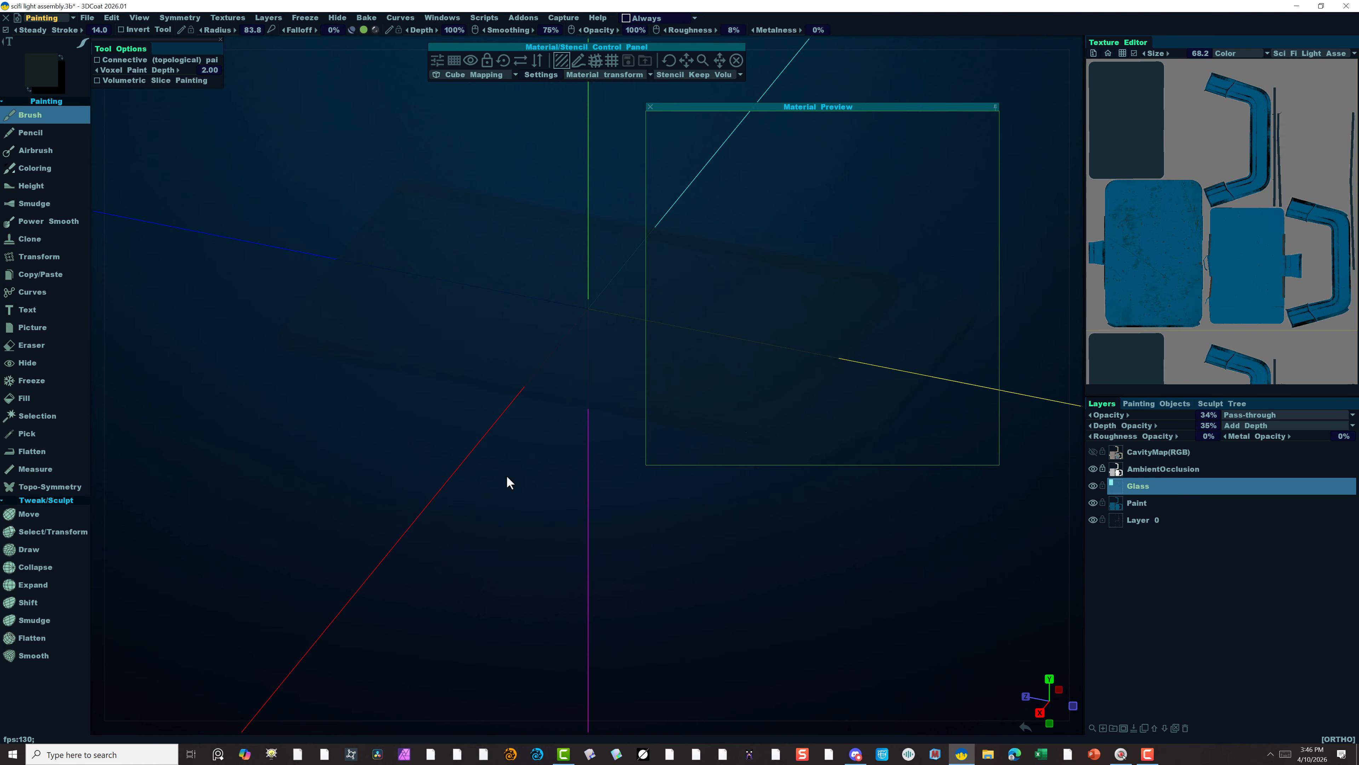
Use the rectangle stroke mode to cover the entire Light with the transparent dark material on the Glass layer.
click(82, 44)
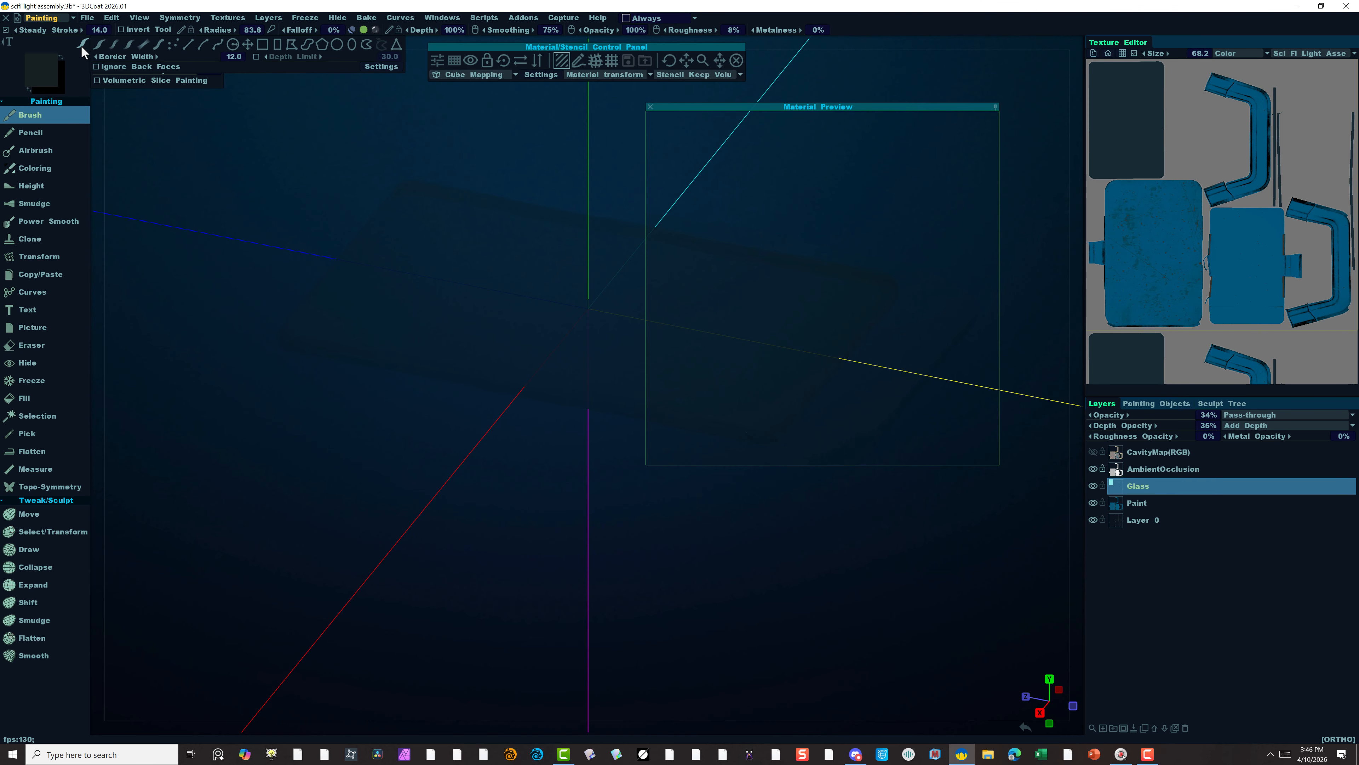
click(276, 44)
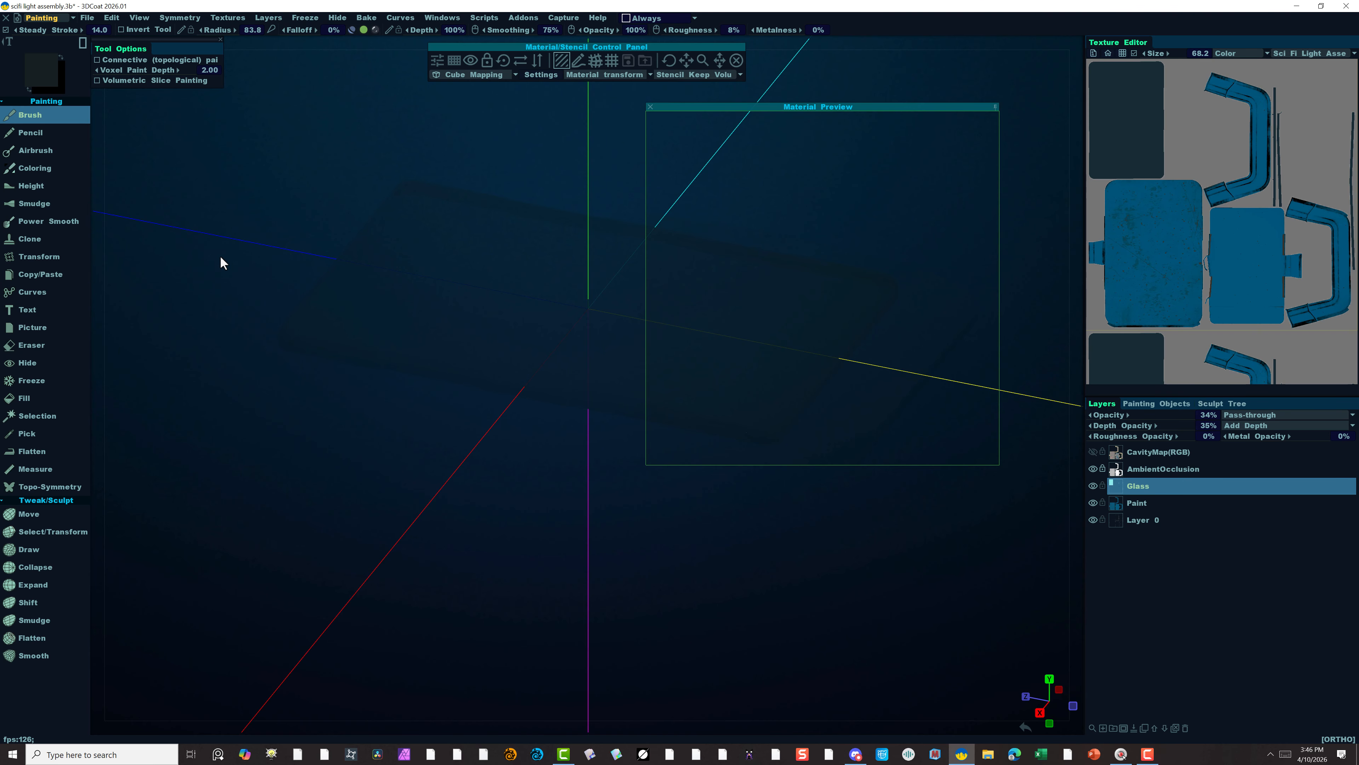
mouse_move(133, 119)
mouse_down()
mouse_move(934, 532)
mouse_move(1031, 598)
mouse_up()
Show the Light Frame again together with the Light and inspect the painted assembly from several angles.
click(1146, 403)
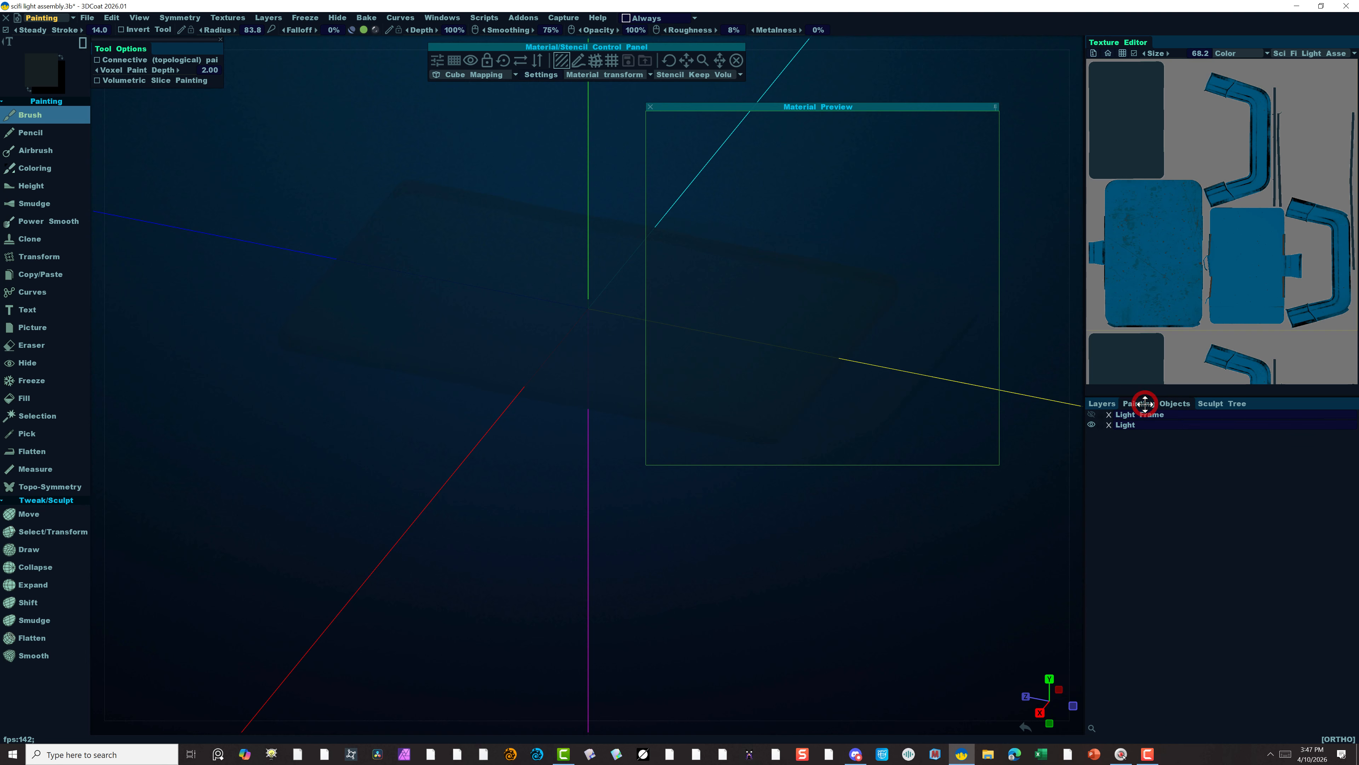
click(1091, 412)
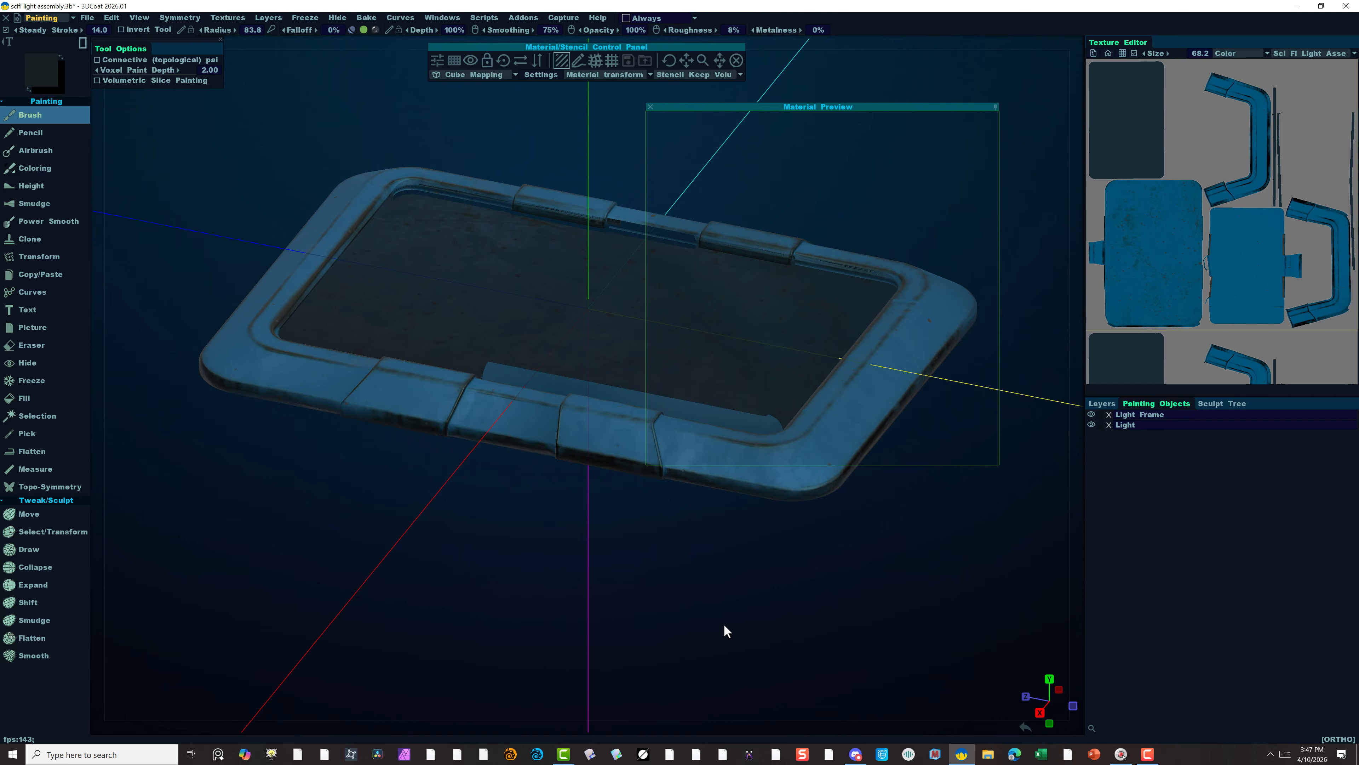
alt+drag(717, 623, 765, 618)
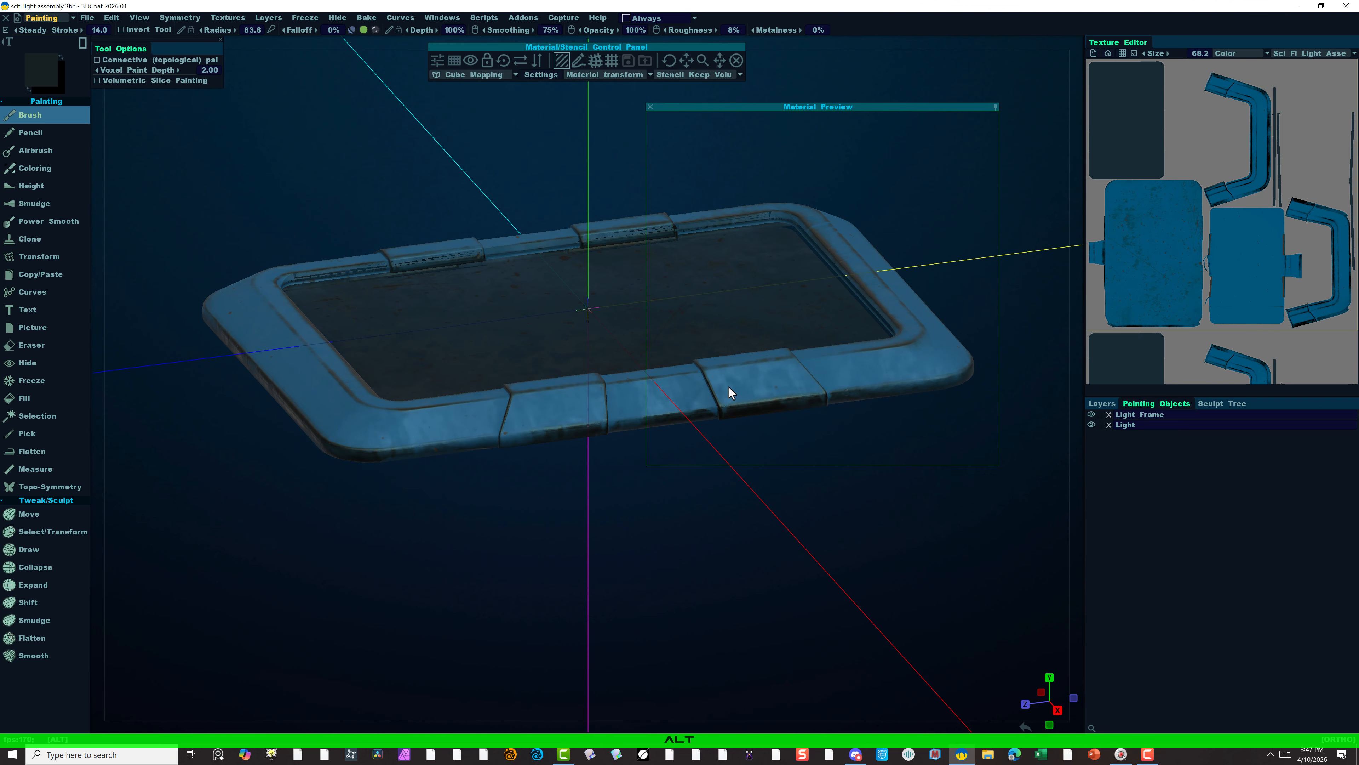
alt+drag(346, 528, 305, 542)
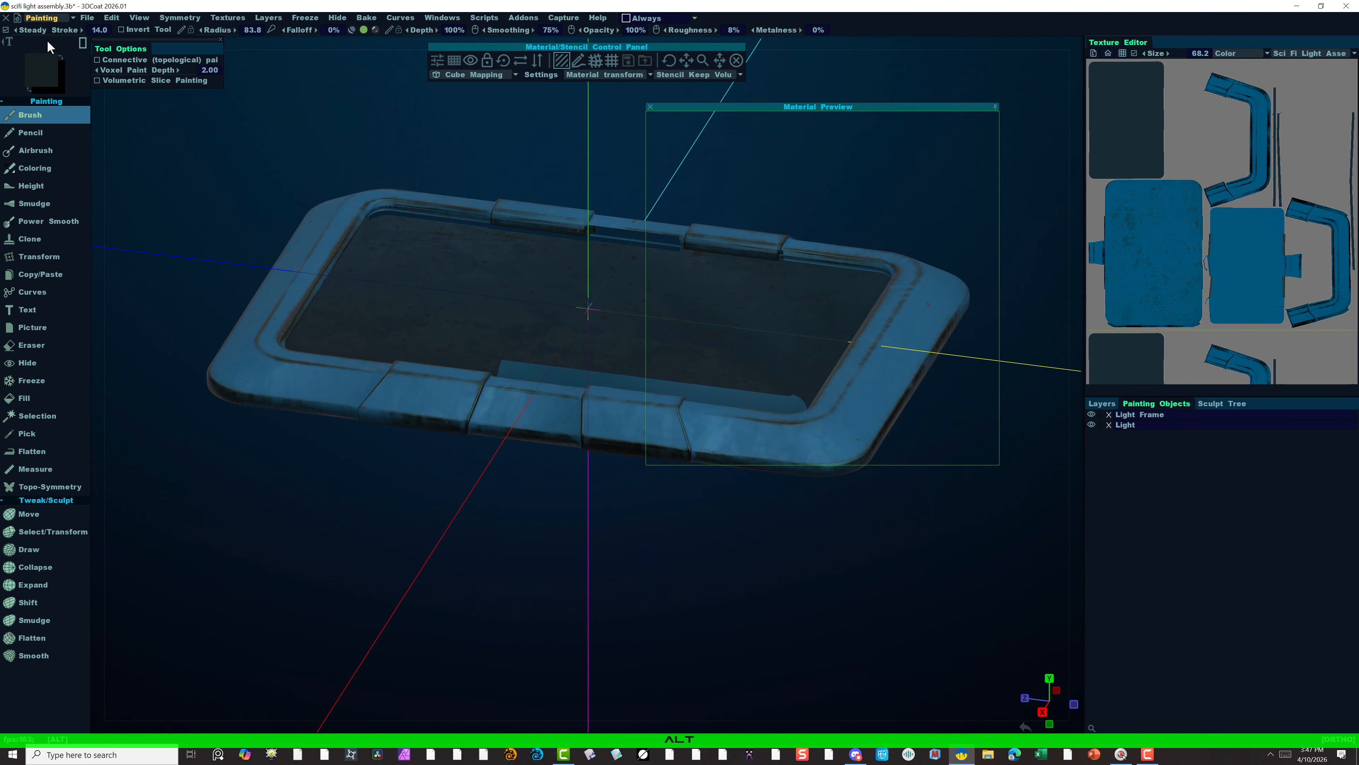
Examine the painted light assembly in the Render workspace and save the scene.
click(75, 18)
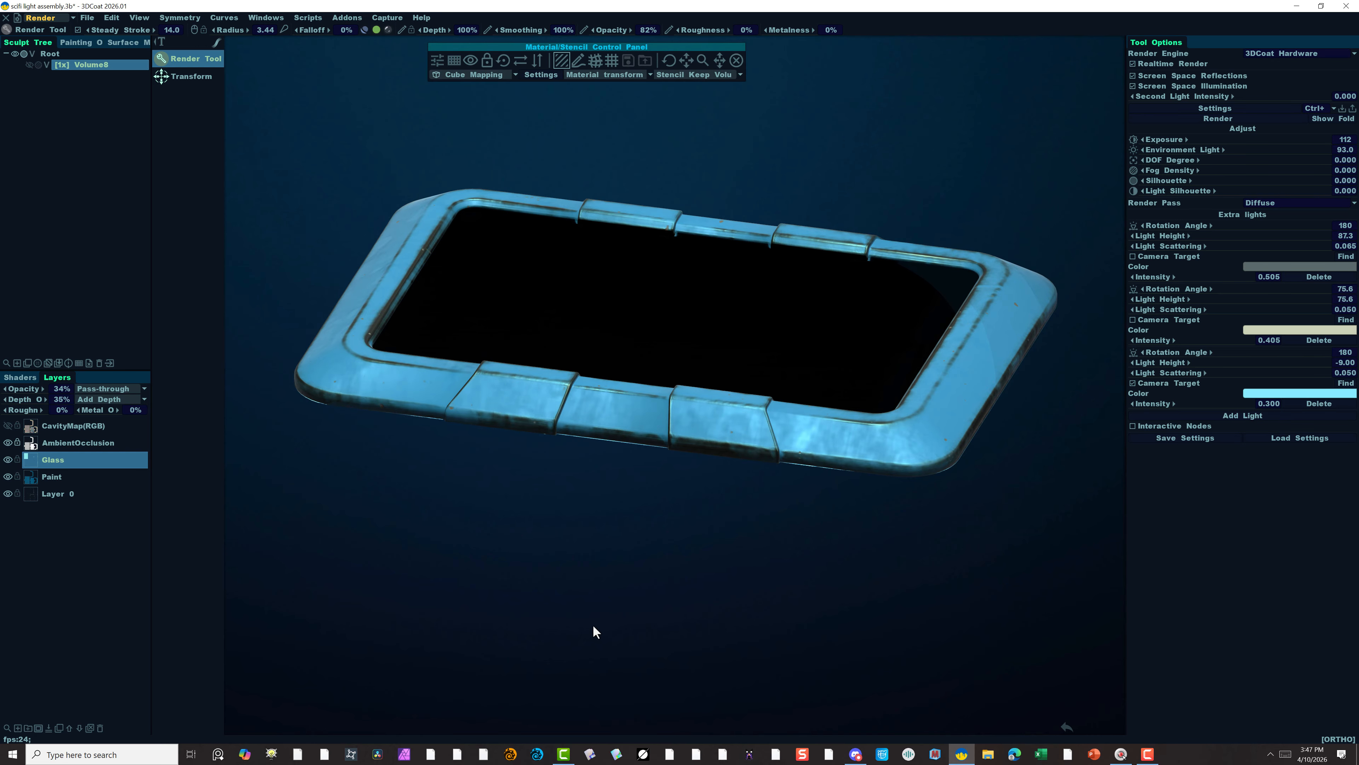
scroll(596, 632, down, 3)
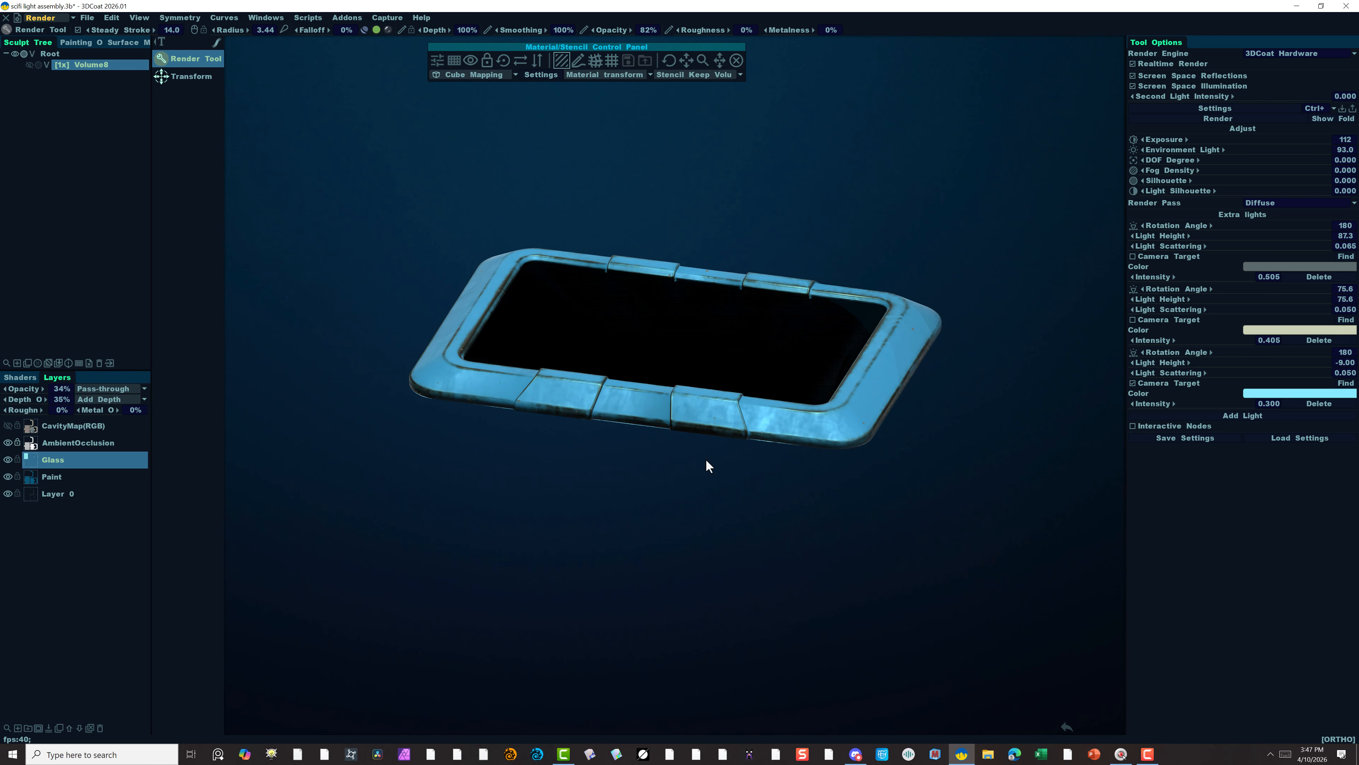
alt+drag(742, 544, 708, 533)
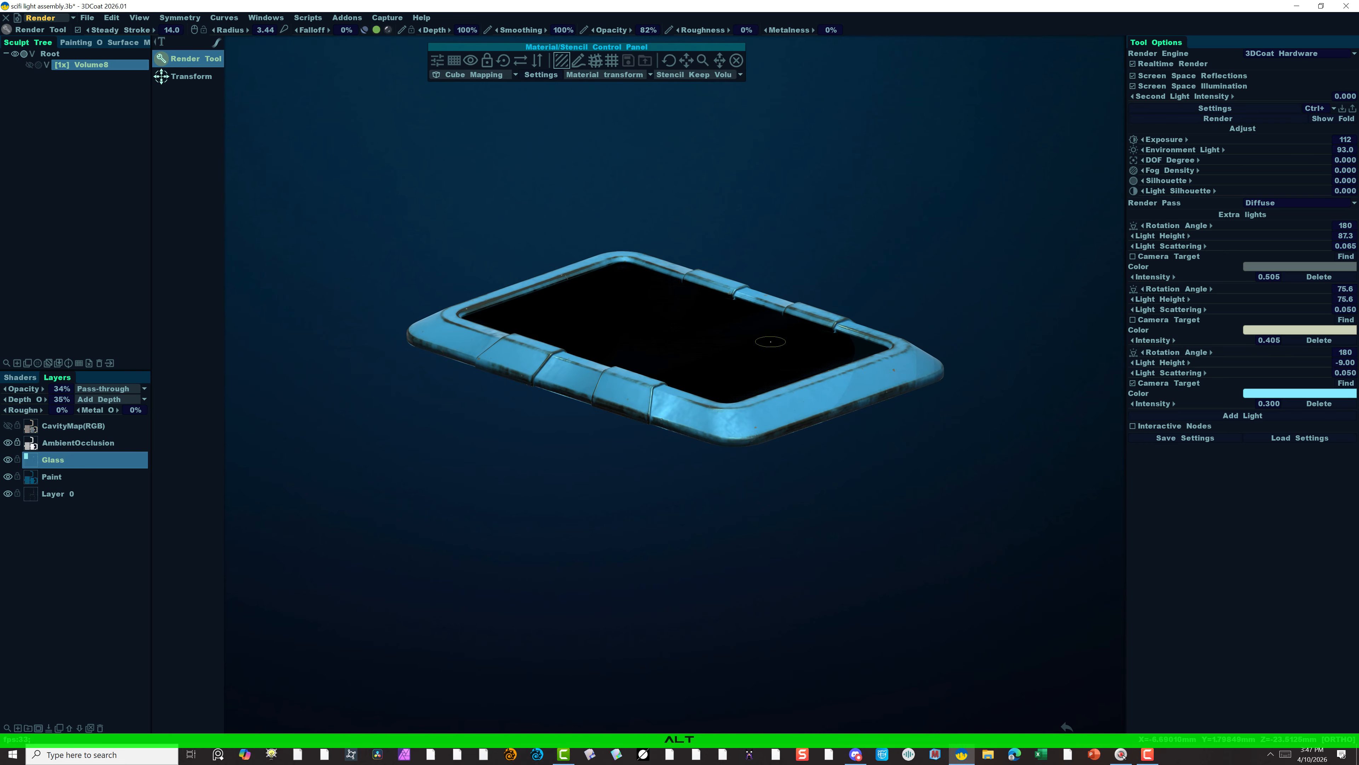
scroll(721, 552, up, 3)
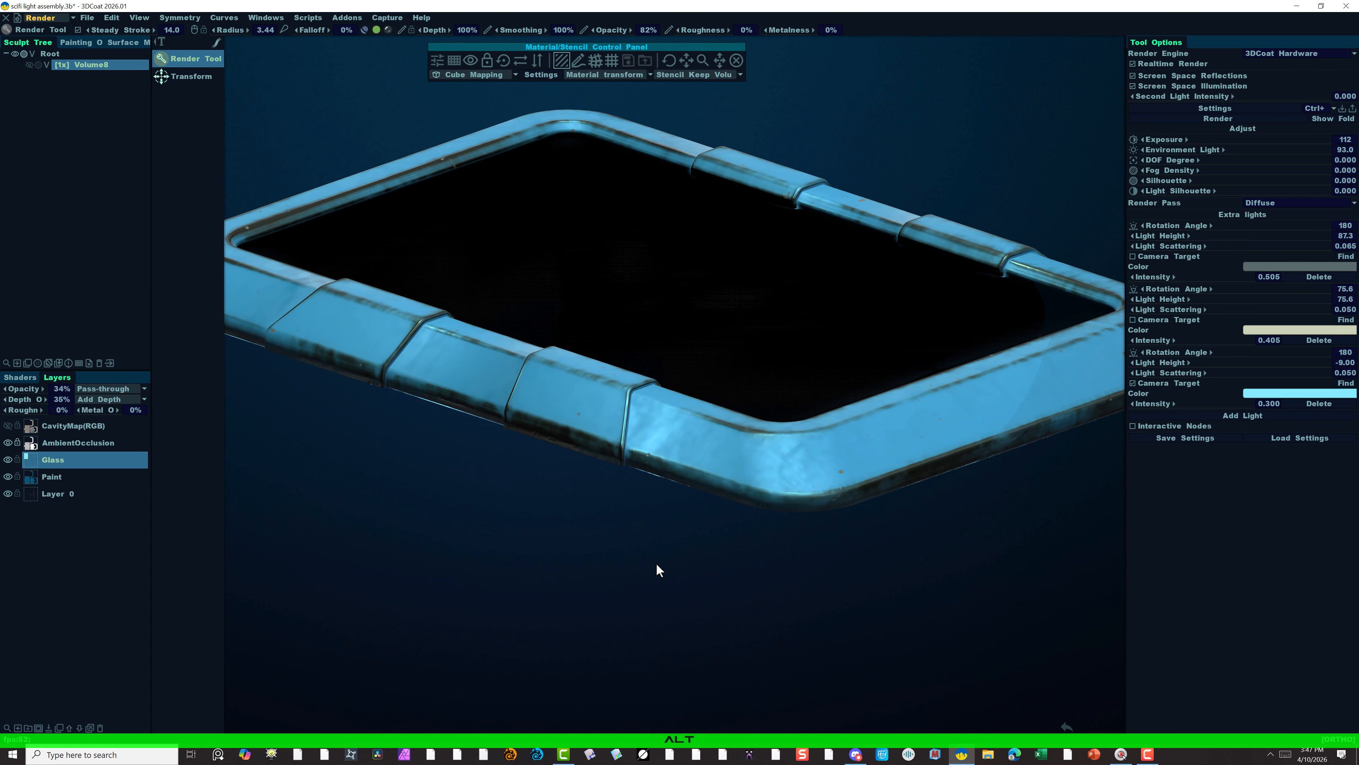
scroll(665, 589, down, 4)
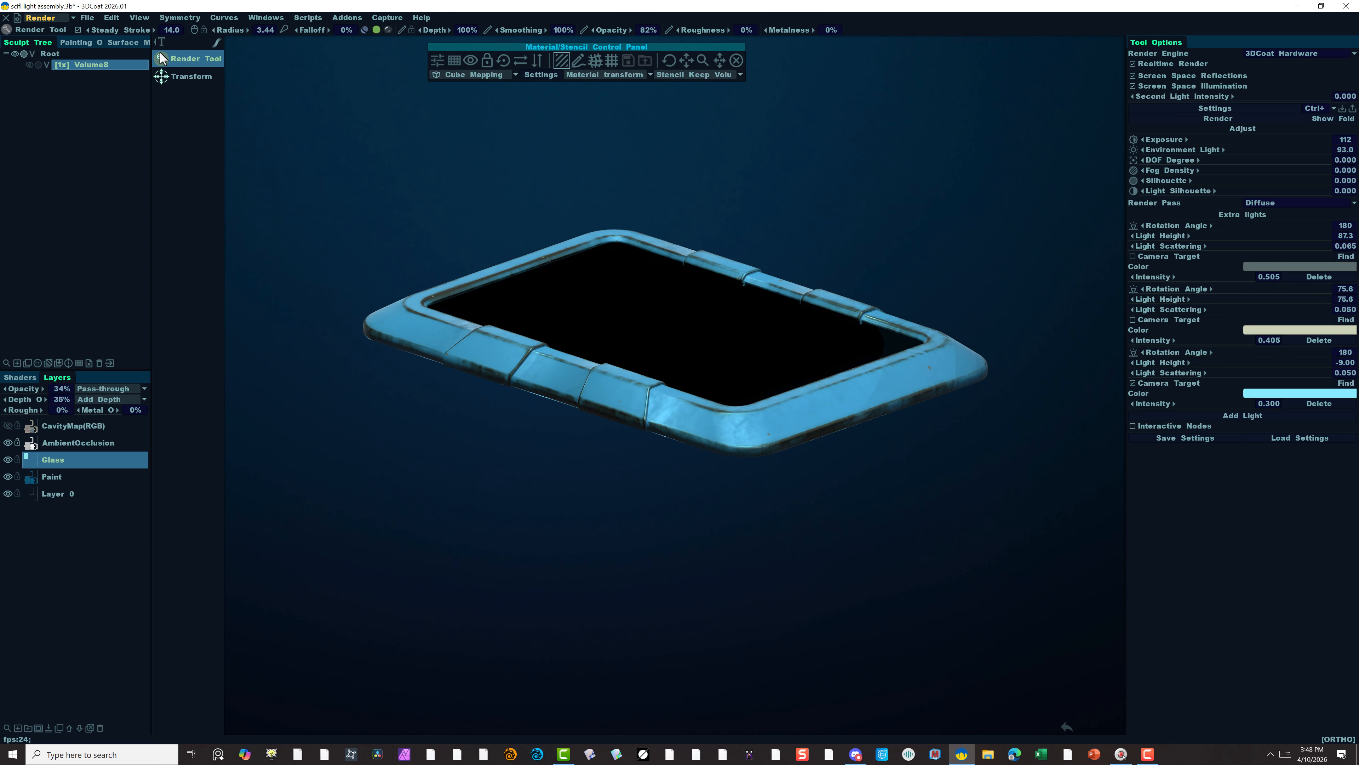
click(88, 18)
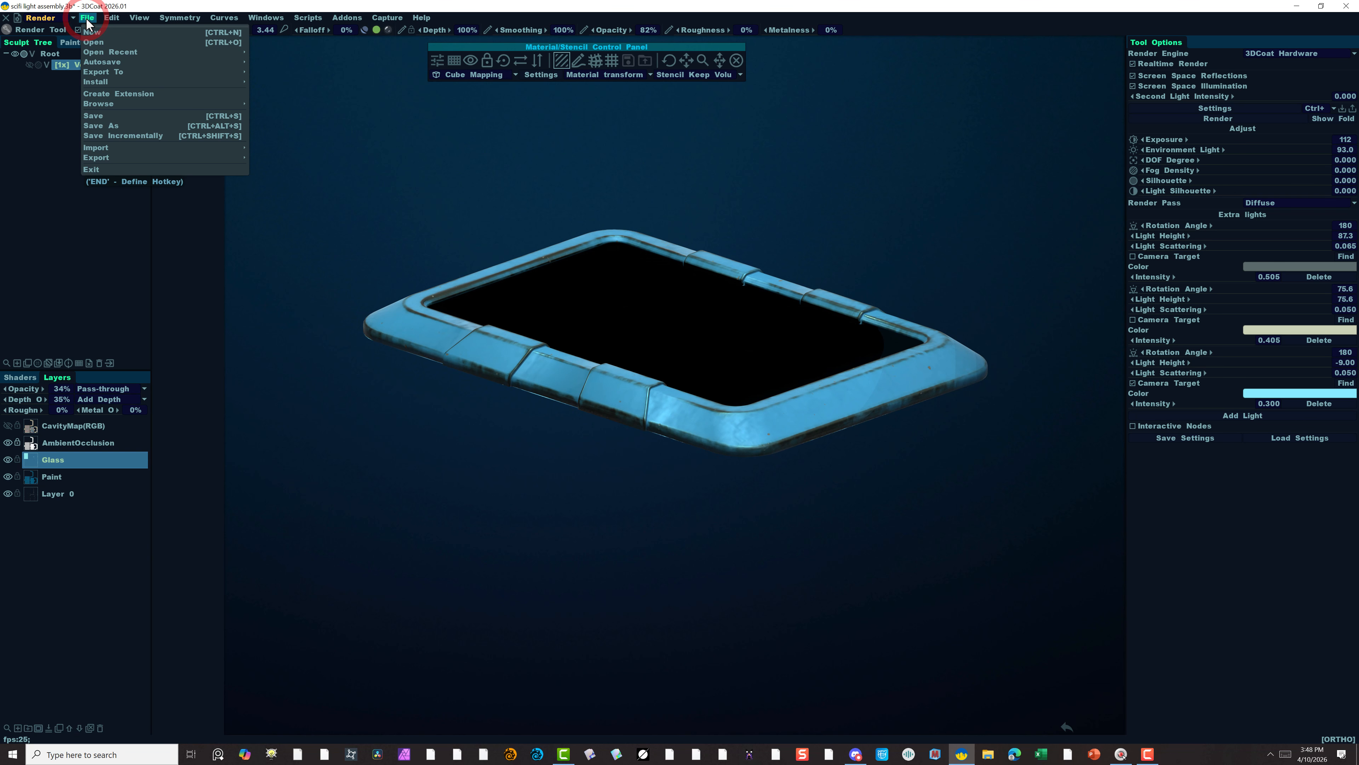
click(106, 116)
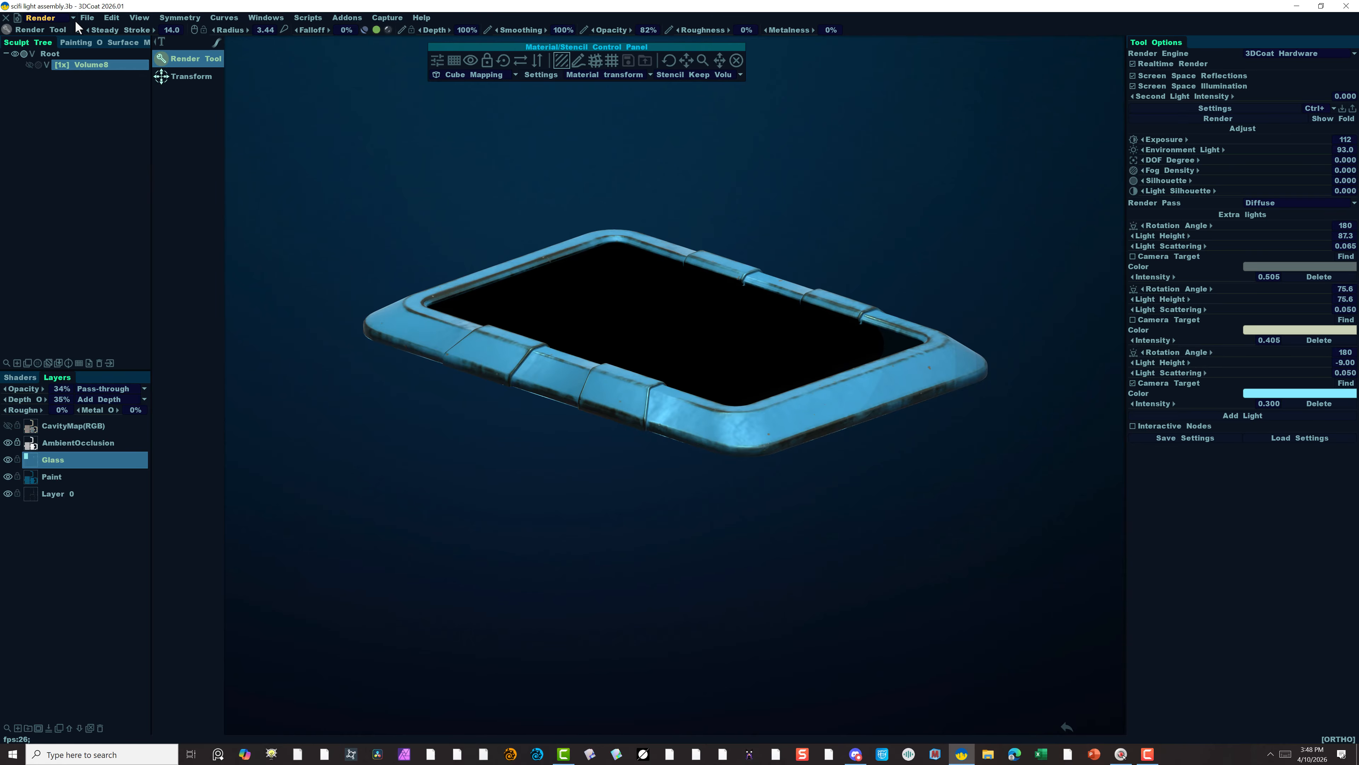
Switch to the Modeling workspace, hide the Light poly group and view the inside of the Light Frame.
click(58, 18)
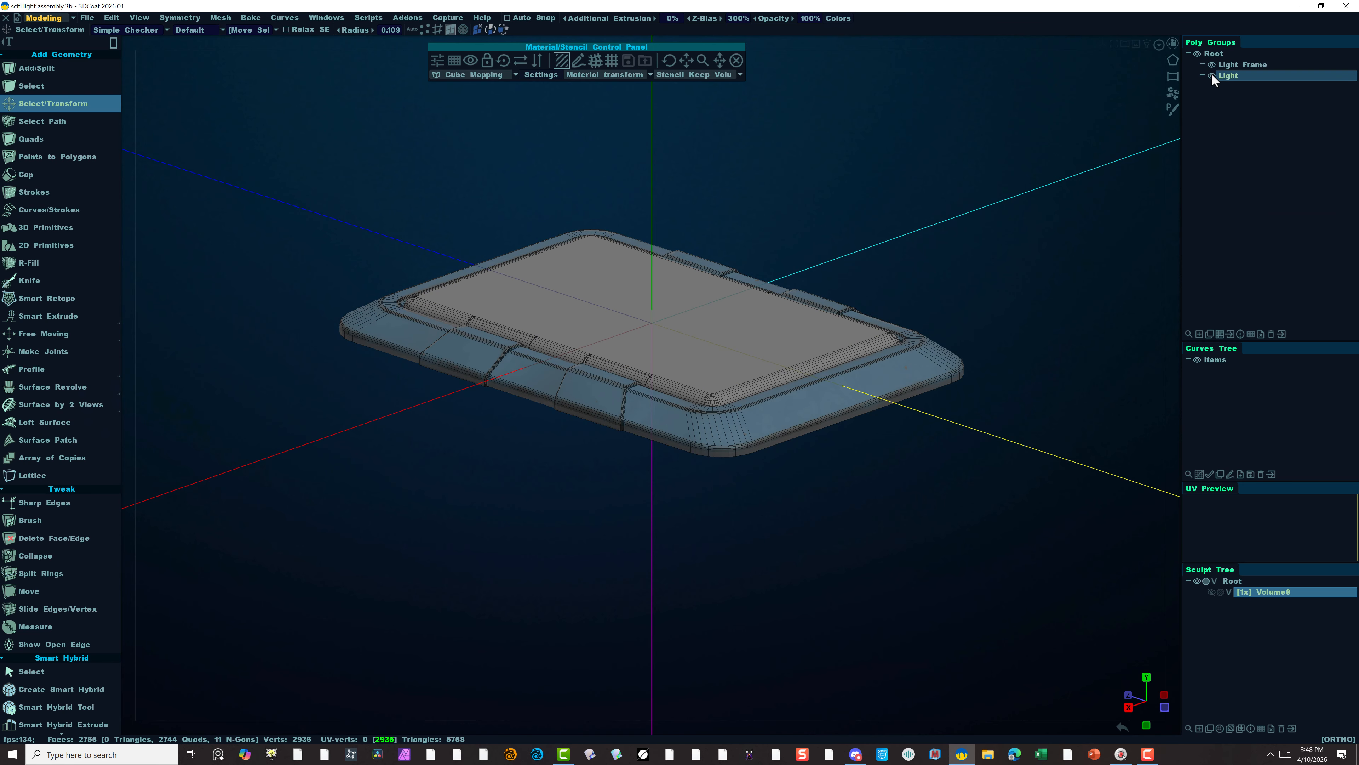
click(1212, 75)
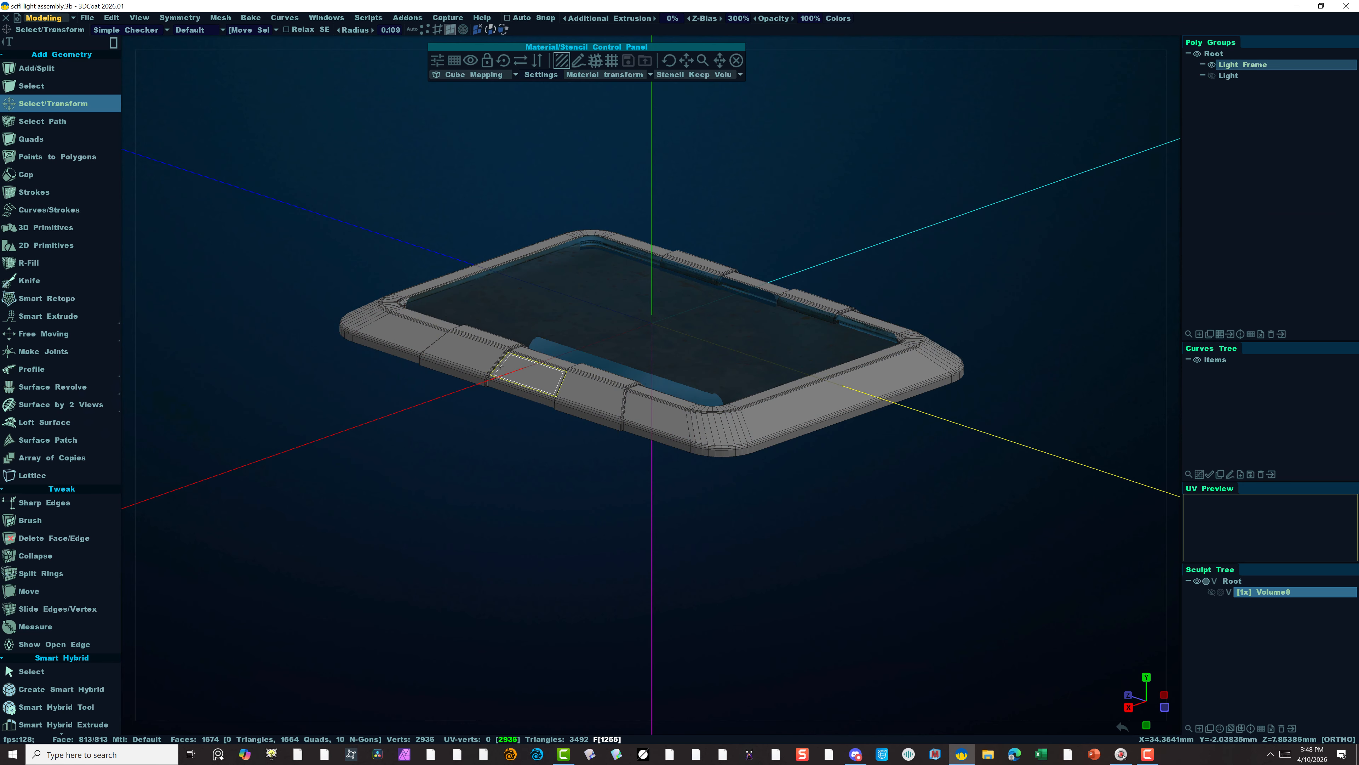
mouse_move(503, 371)
alt+mouse_down()
mouse_move(478, 410)
mouse_move(482, 377)
alt+mouse_up()
alt+right_drag(482, 377, 623, 397)
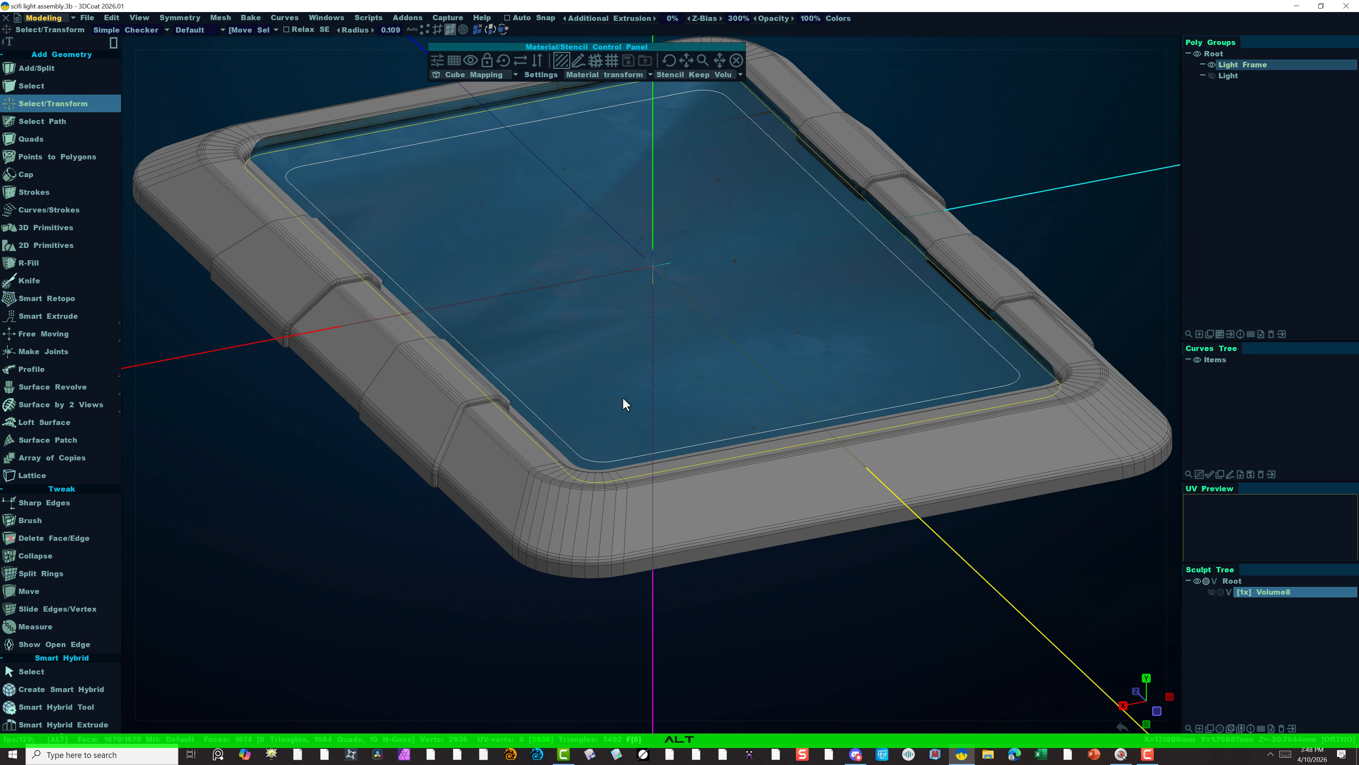
alt+drag(623, 398, 532, 116)
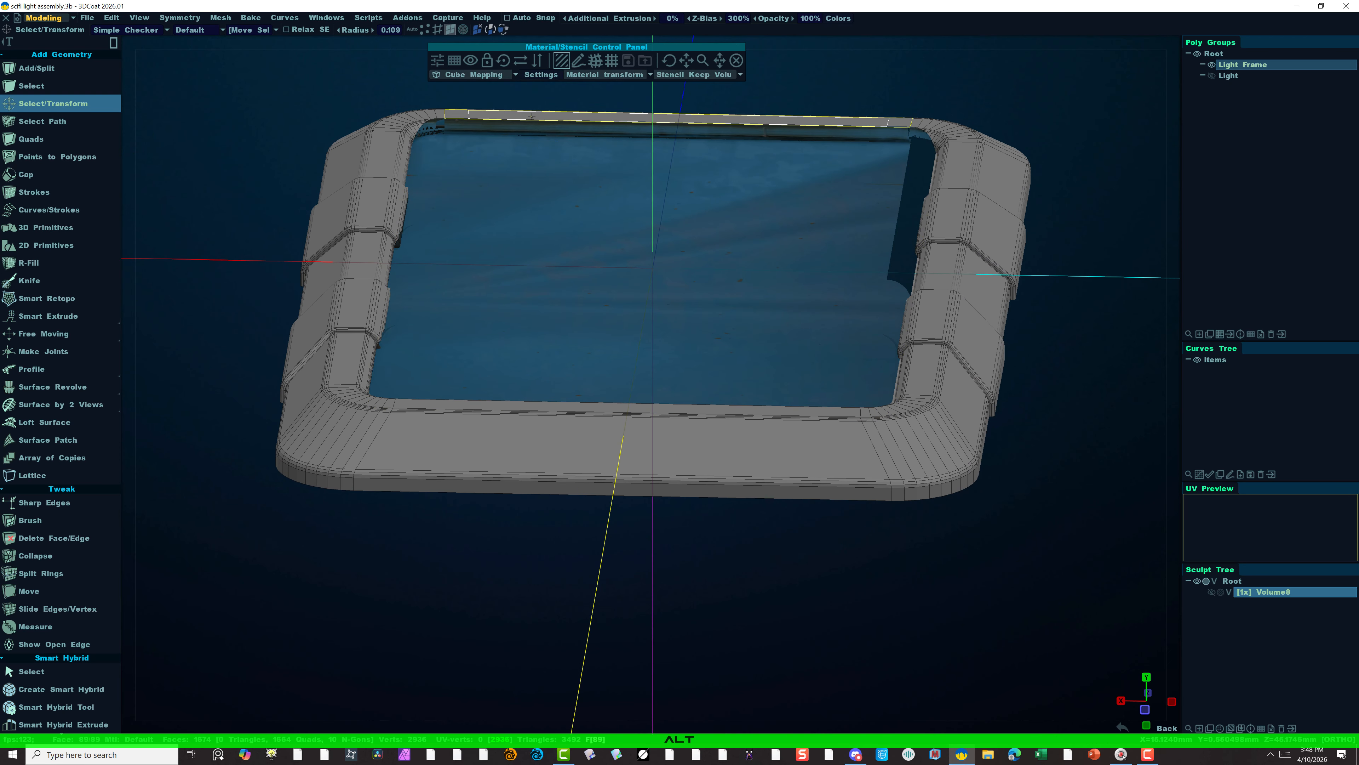
alt+drag(476, 151, 503, 170)
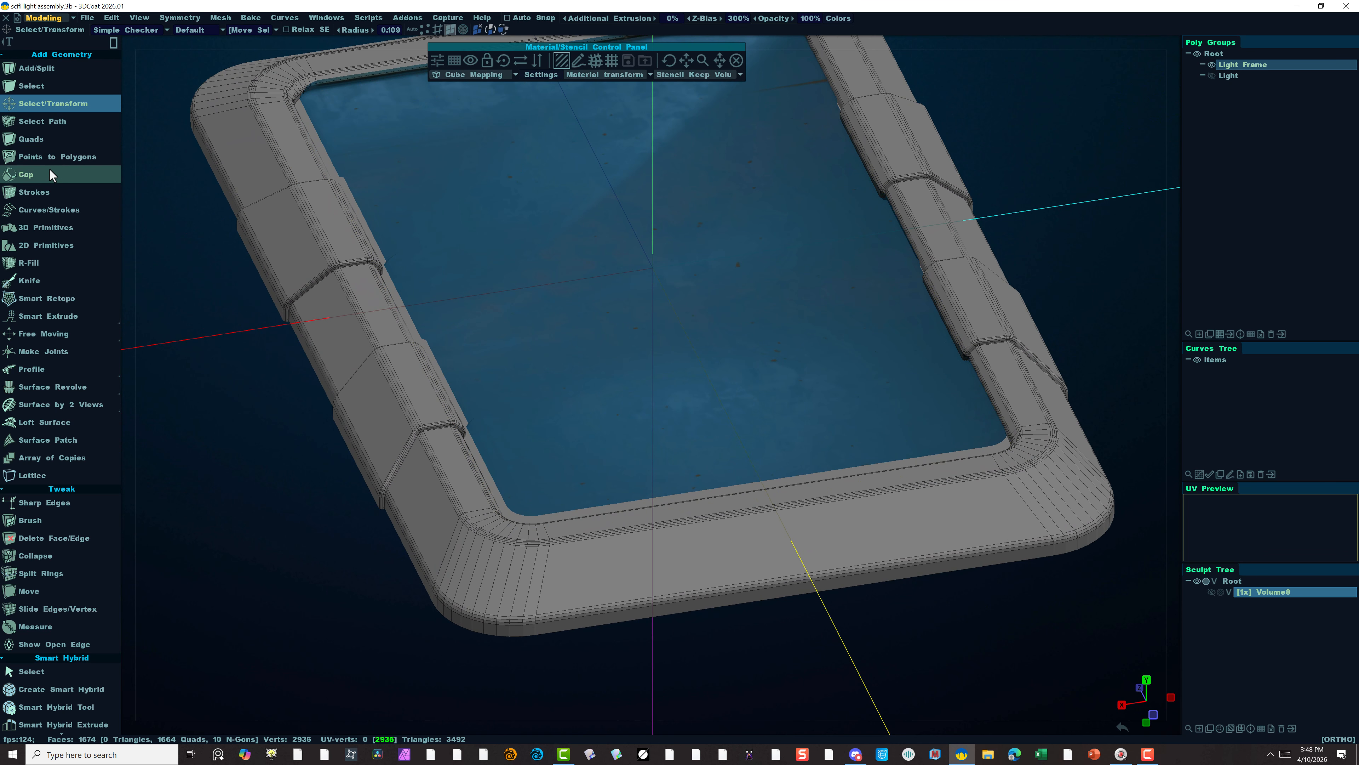
Start a cylinder primitive without uniform division, with radius 0.919, 12 sides and zero height and cap divisions.
click(79, 230)
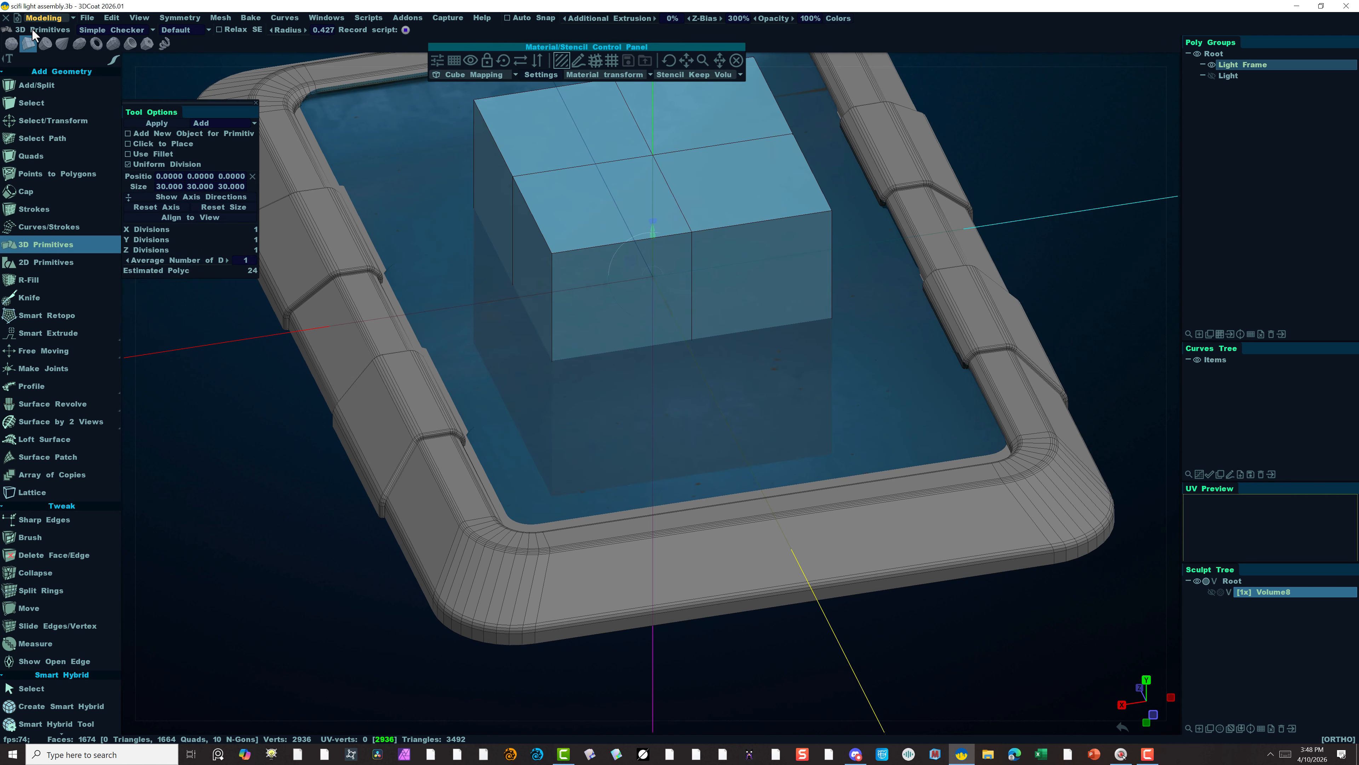
click(46, 42)
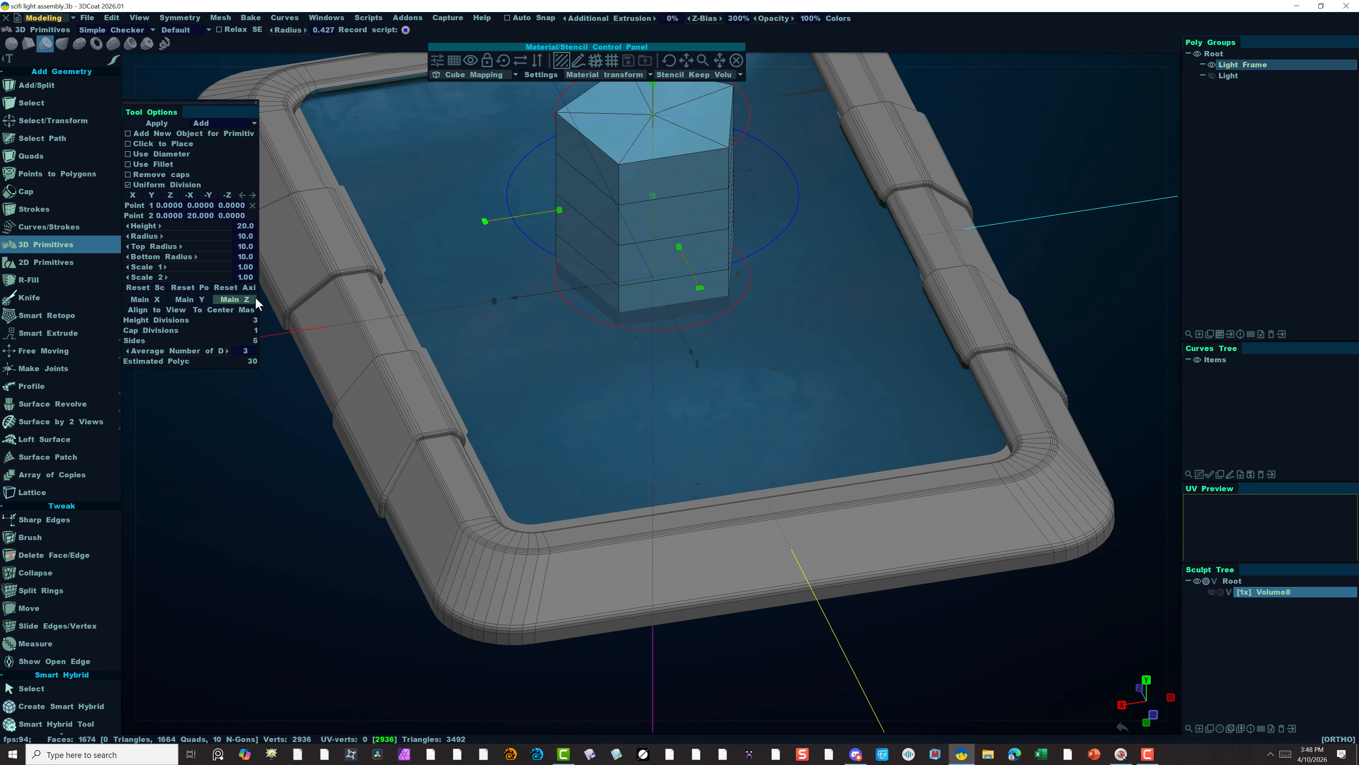
click(129, 185)
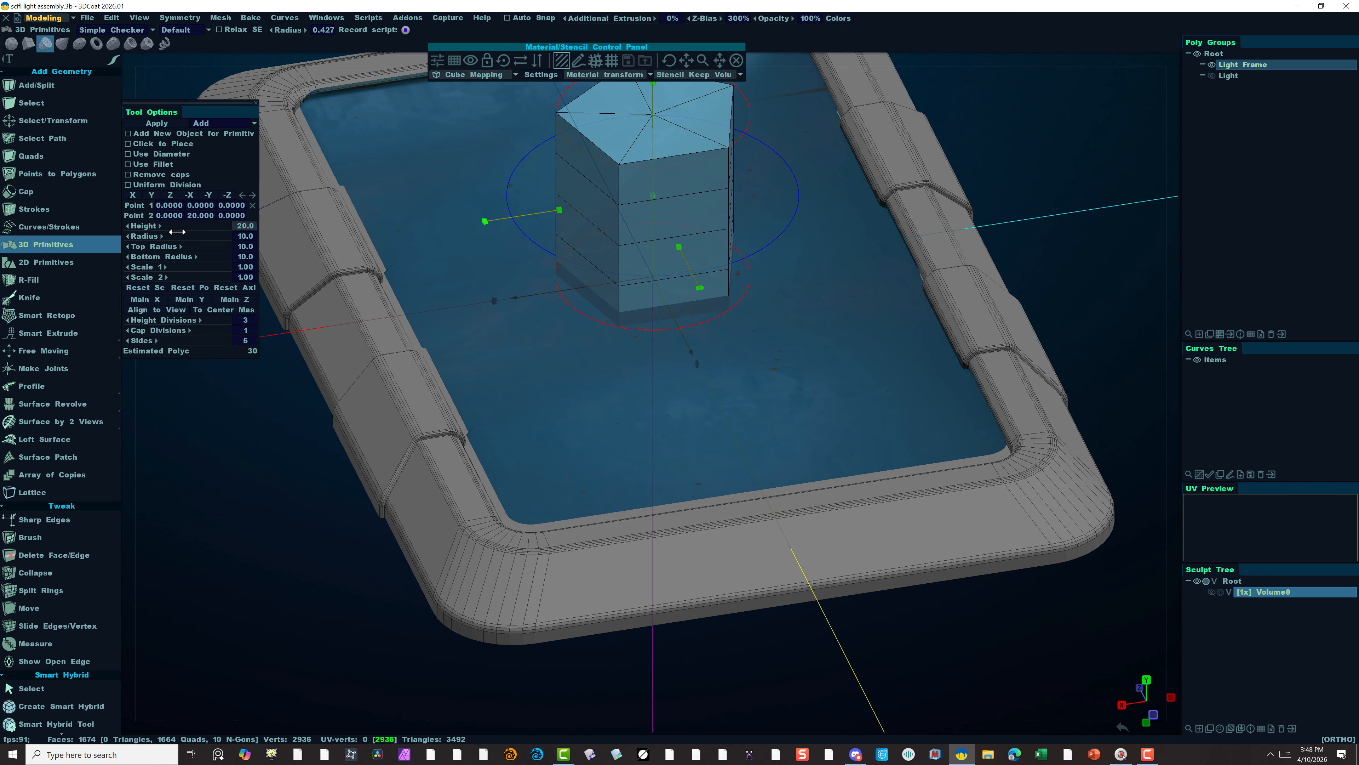
drag(177, 231, 80, 232)
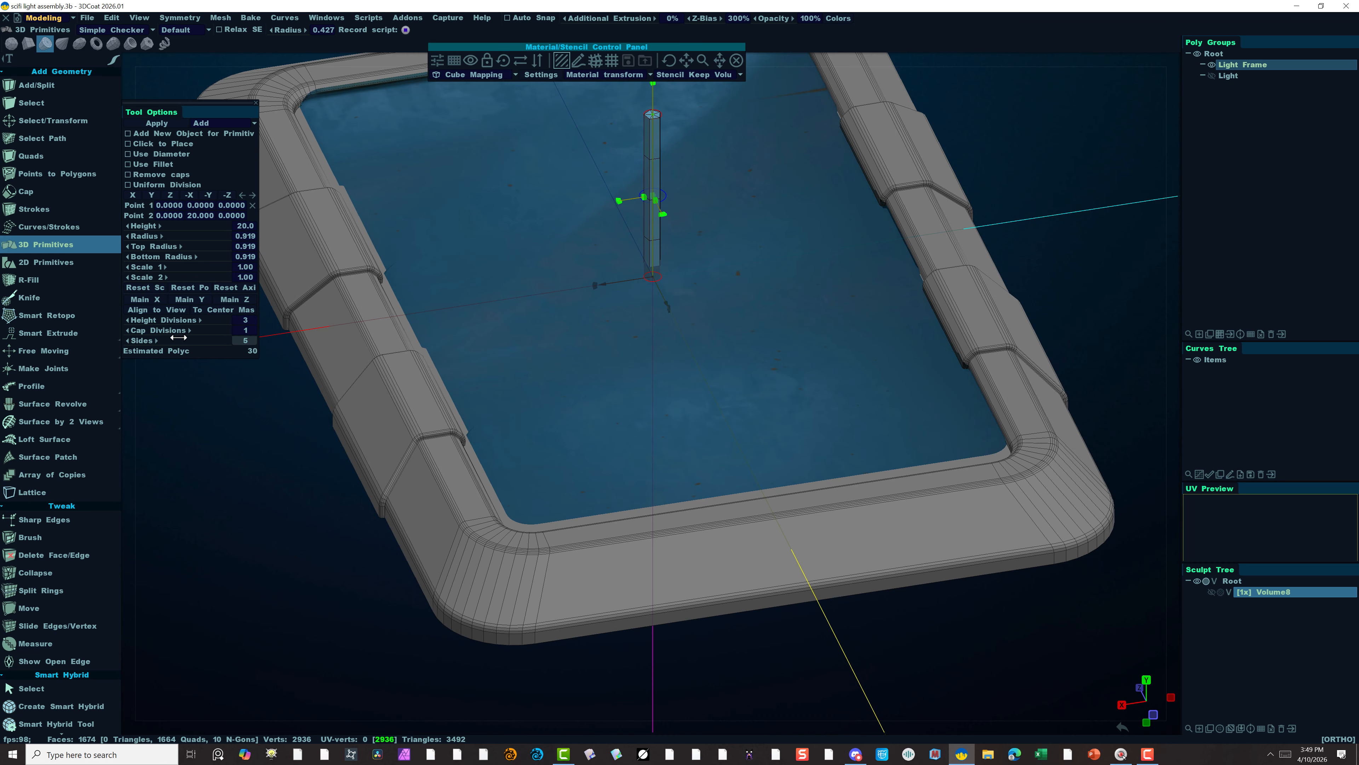
drag(184, 335, 191, 336)
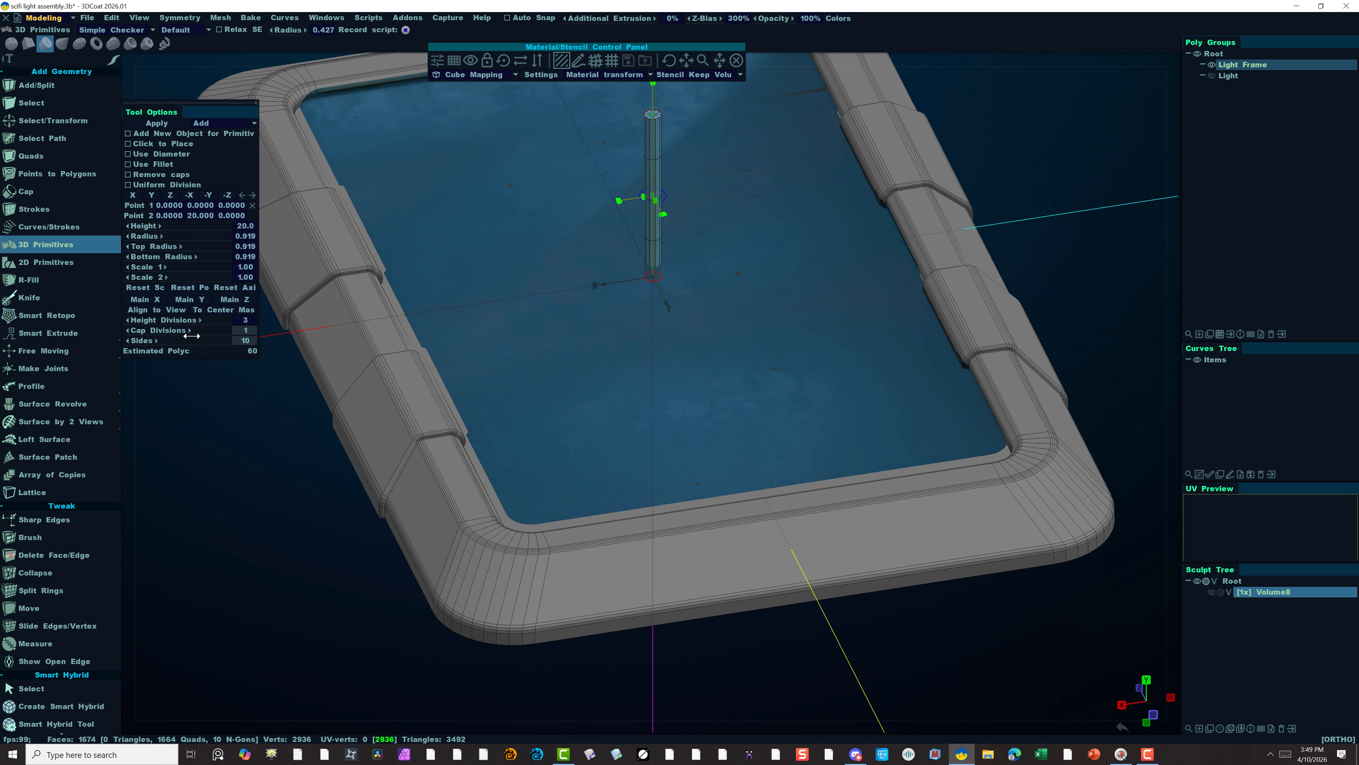
drag(193, 335, 193, 336)
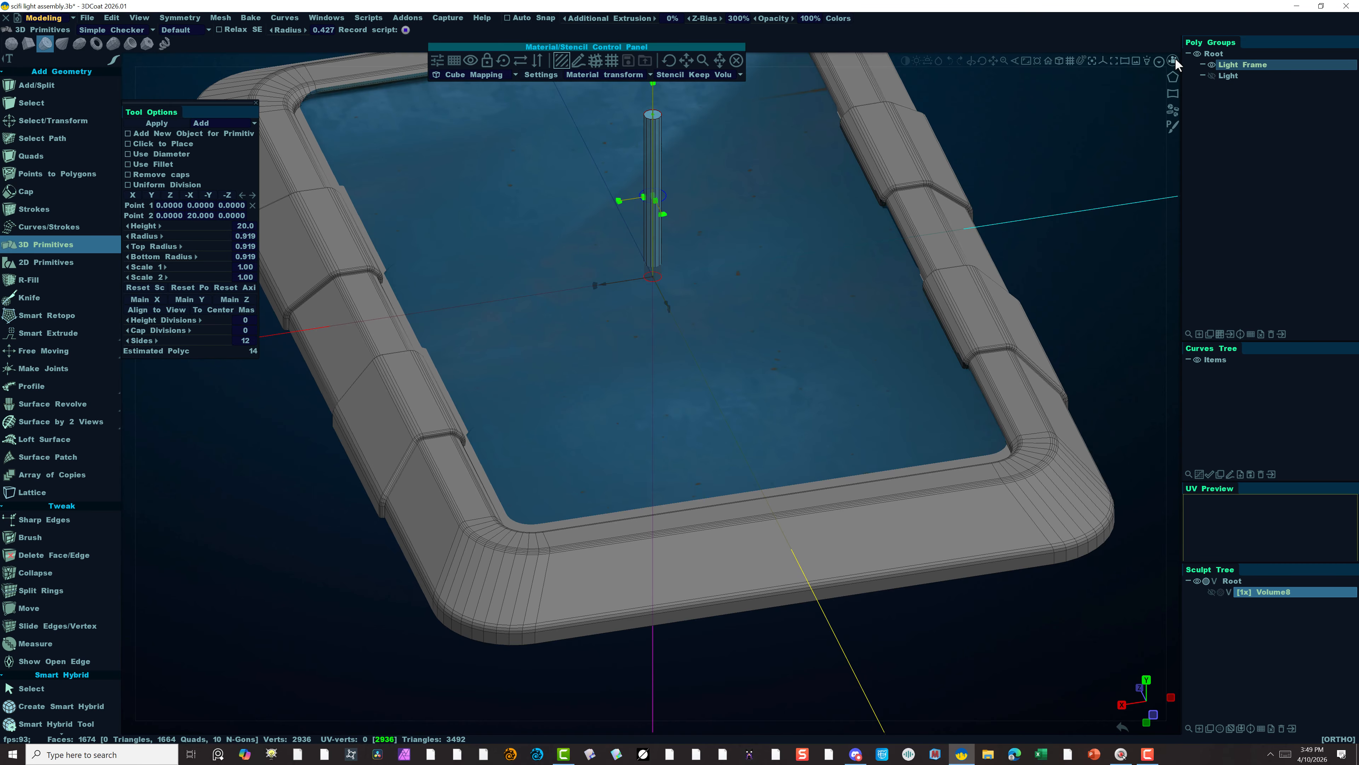
In the right view, lay the cylinder along the Z axis, stretch it to 70.9 height and lower it to Y -0.5751.
click(1175, 62)
click(1007, 173)
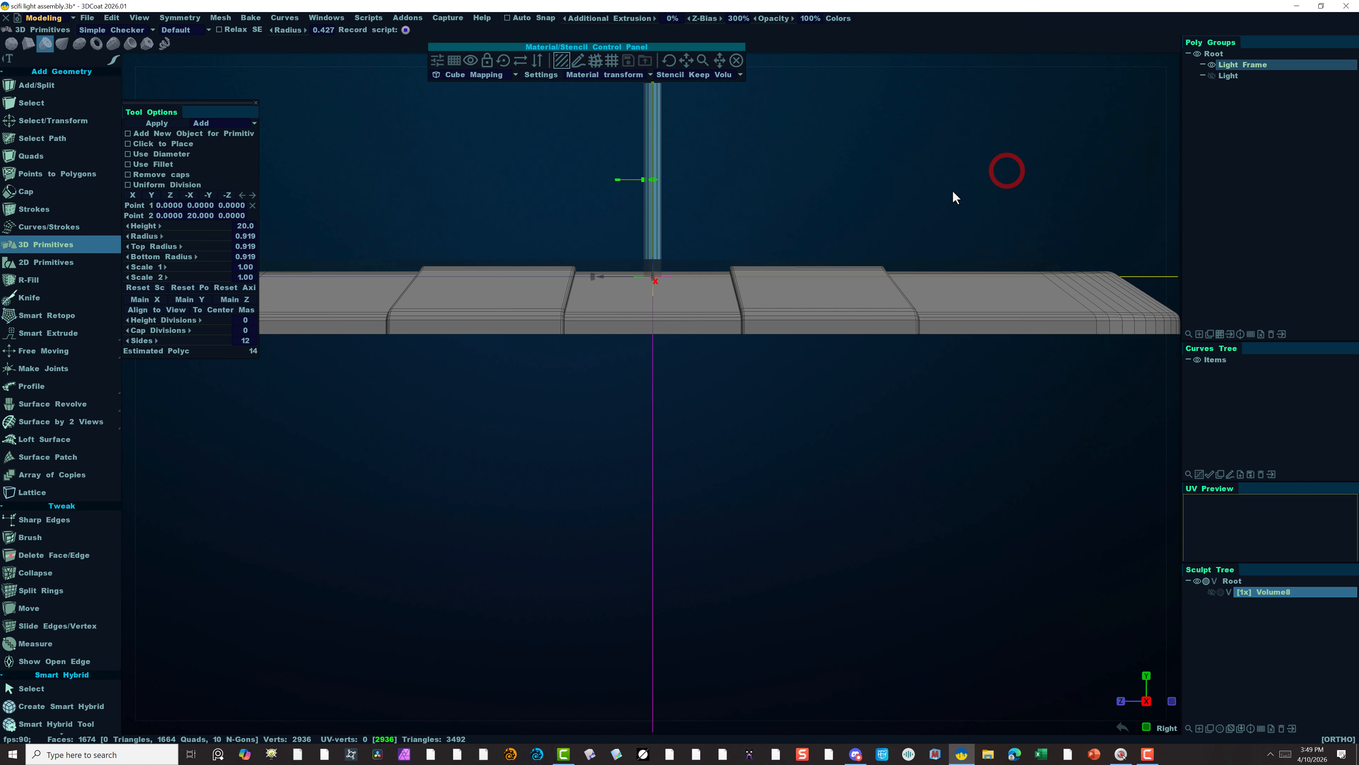
right_drag(562, 436, 489, 411)
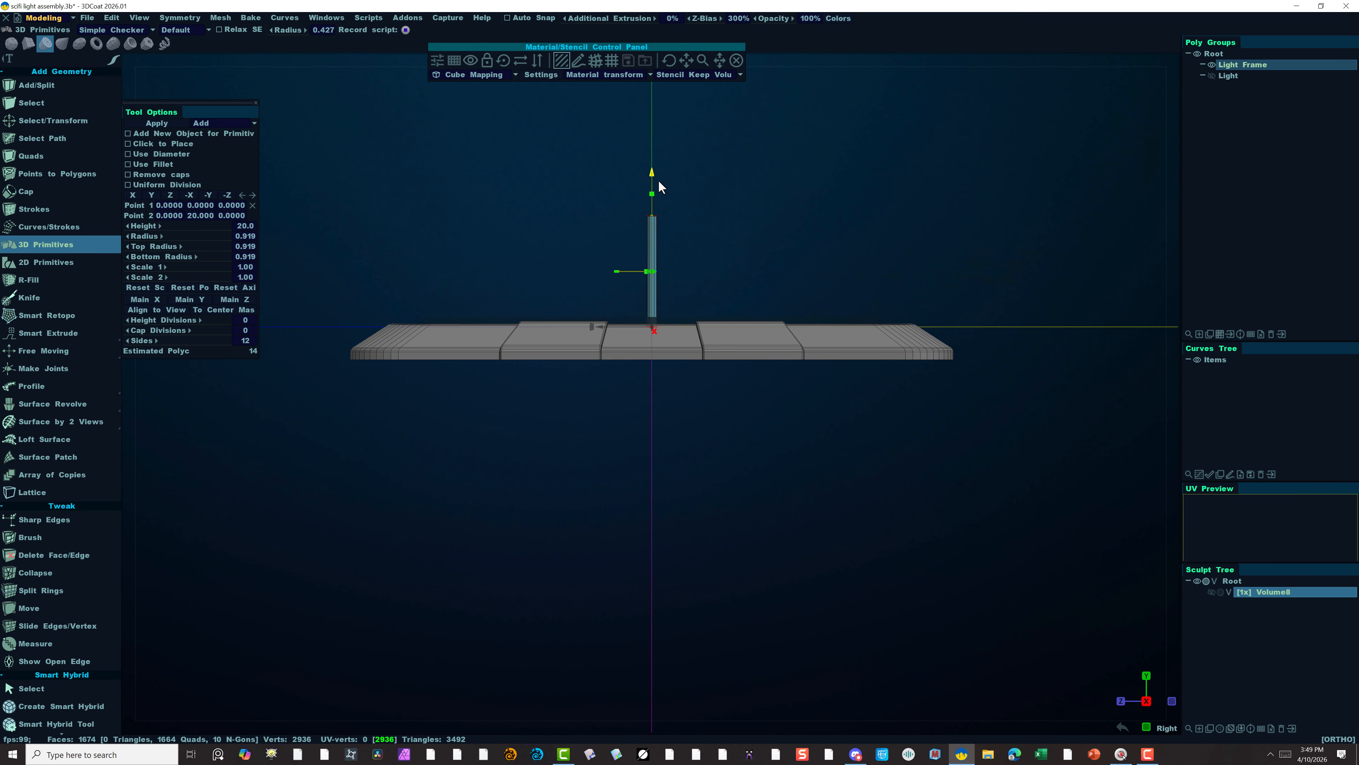
ctrl+drag(592, 326, 609, 283)
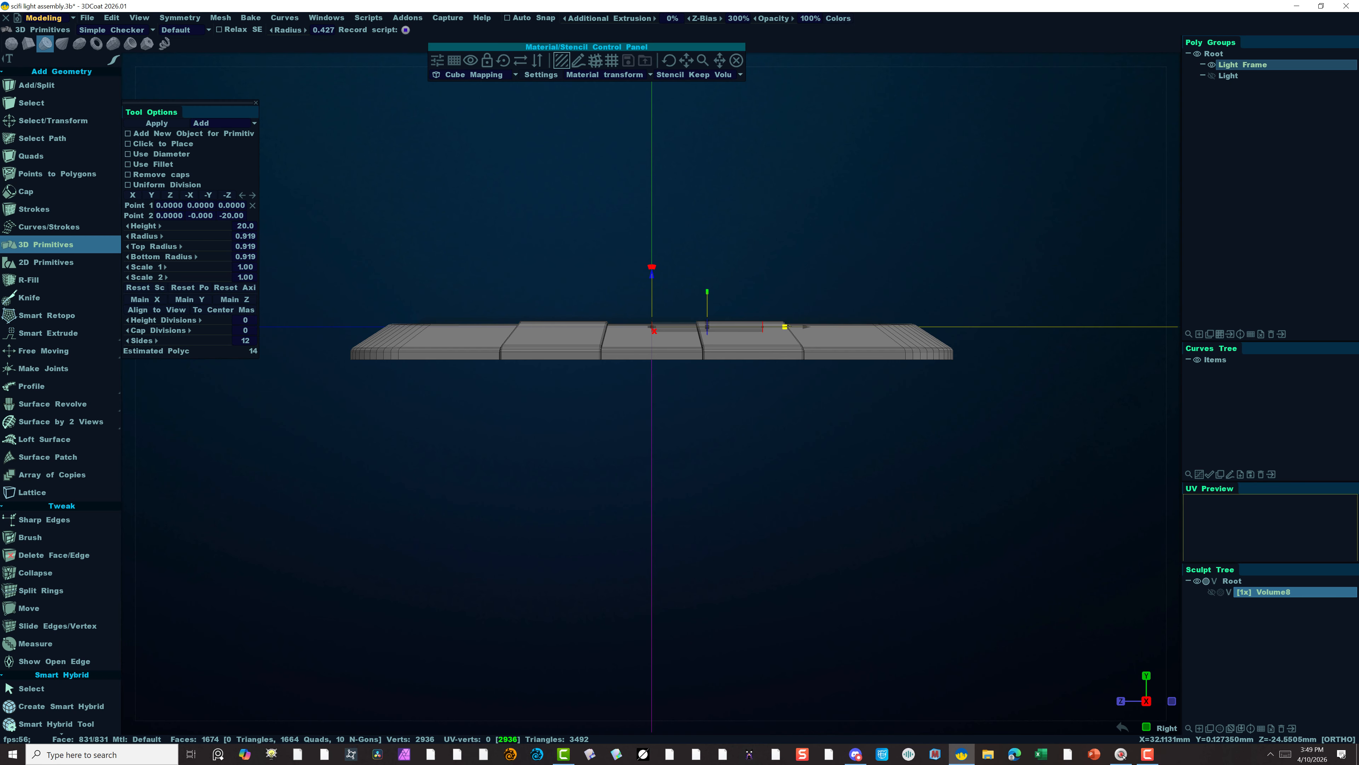
drag(785, 326, 895, 310)
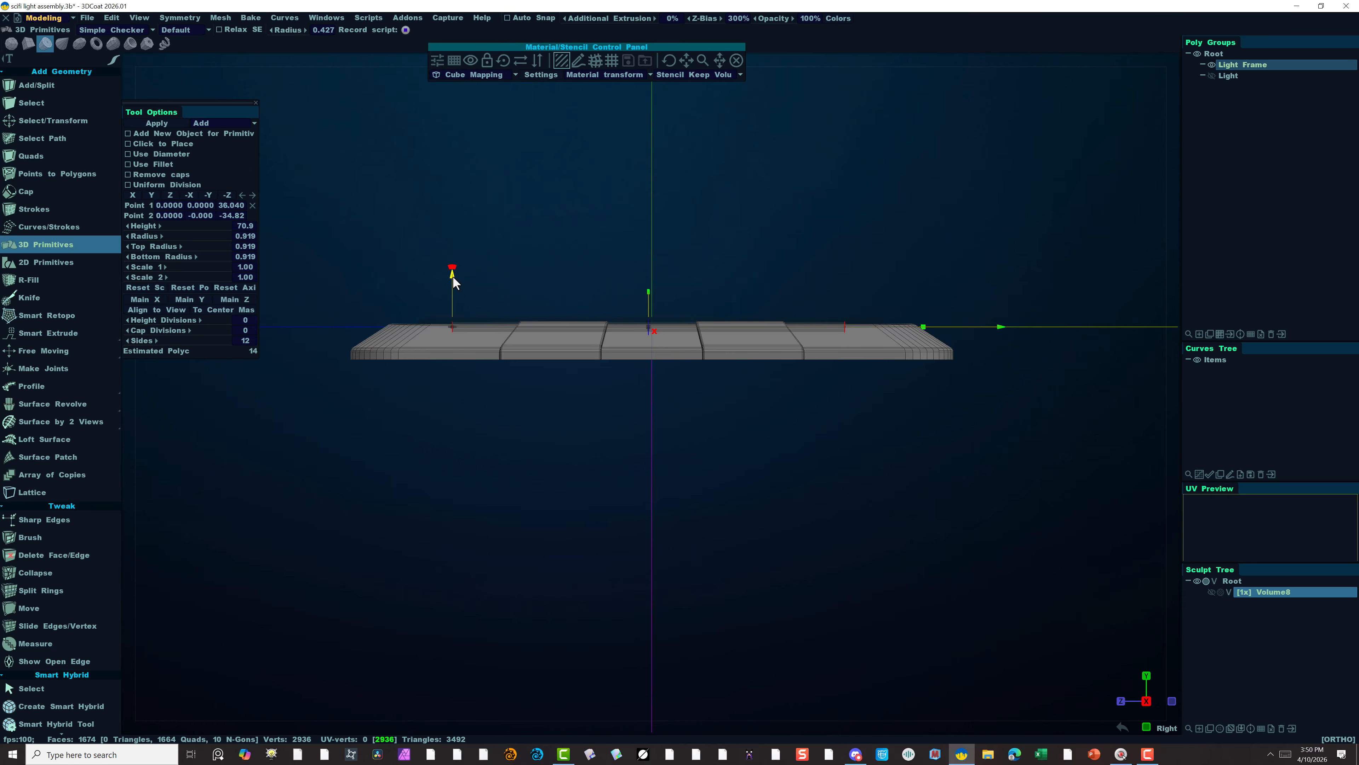
drag(452, 277, 451, 279)
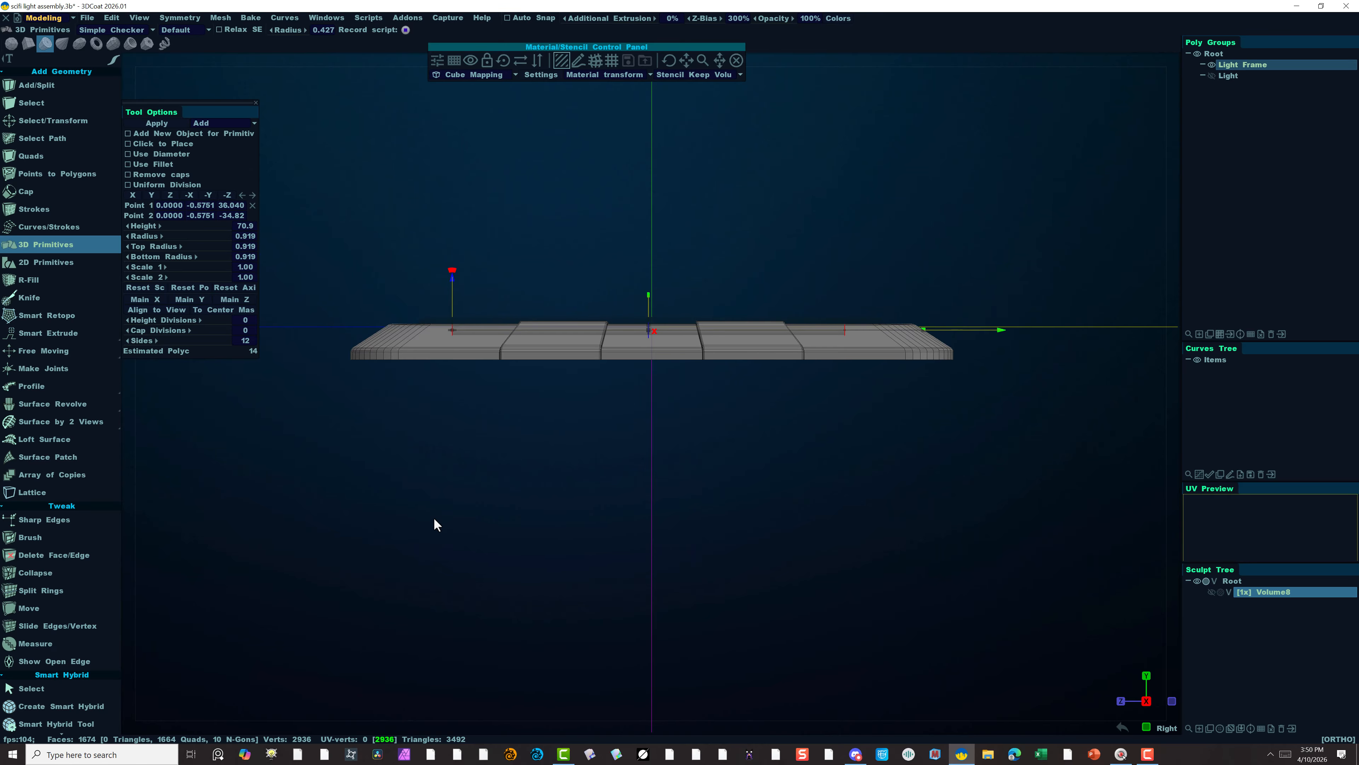
Enable mirror symmetry across the X axis only and move the cylinder sideways inside the frame to X 15.974.
alt+drag(435, 520, 374, 568)
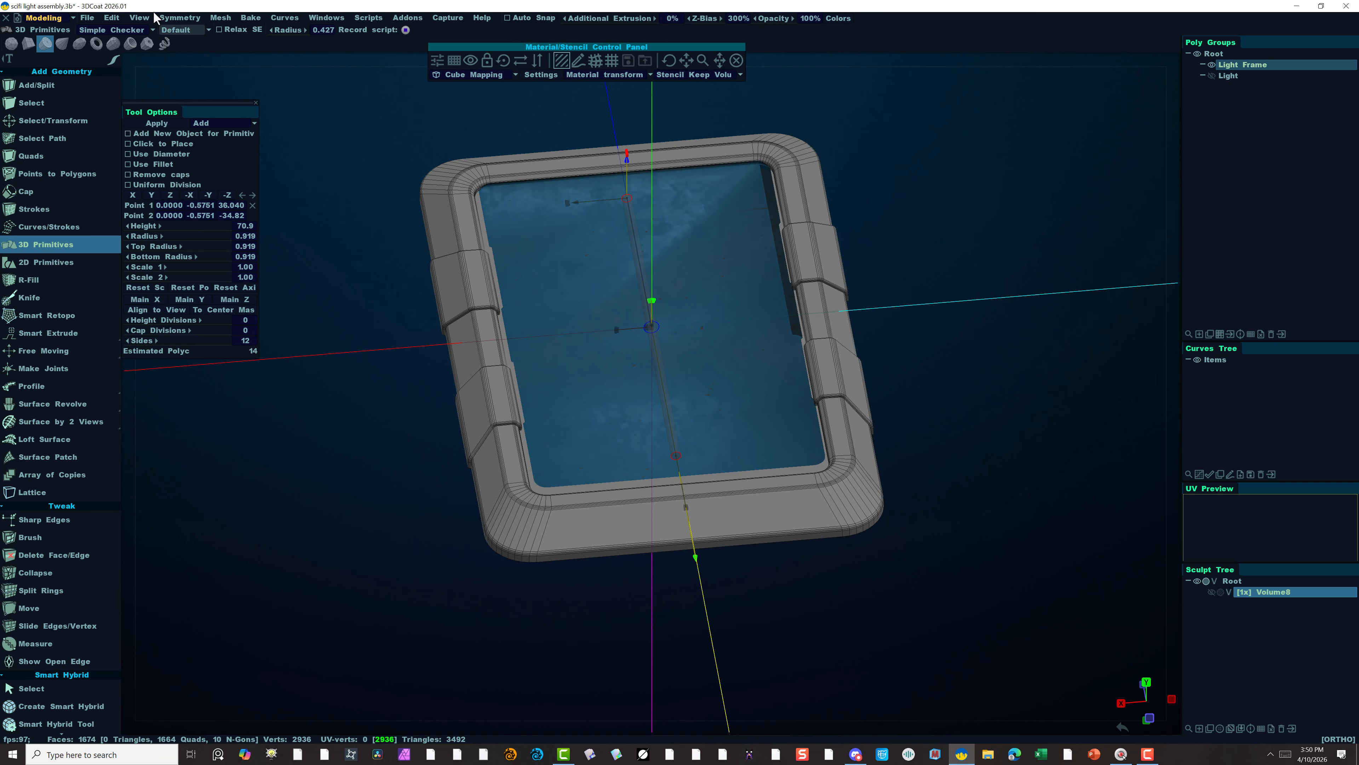
click(180, 22)
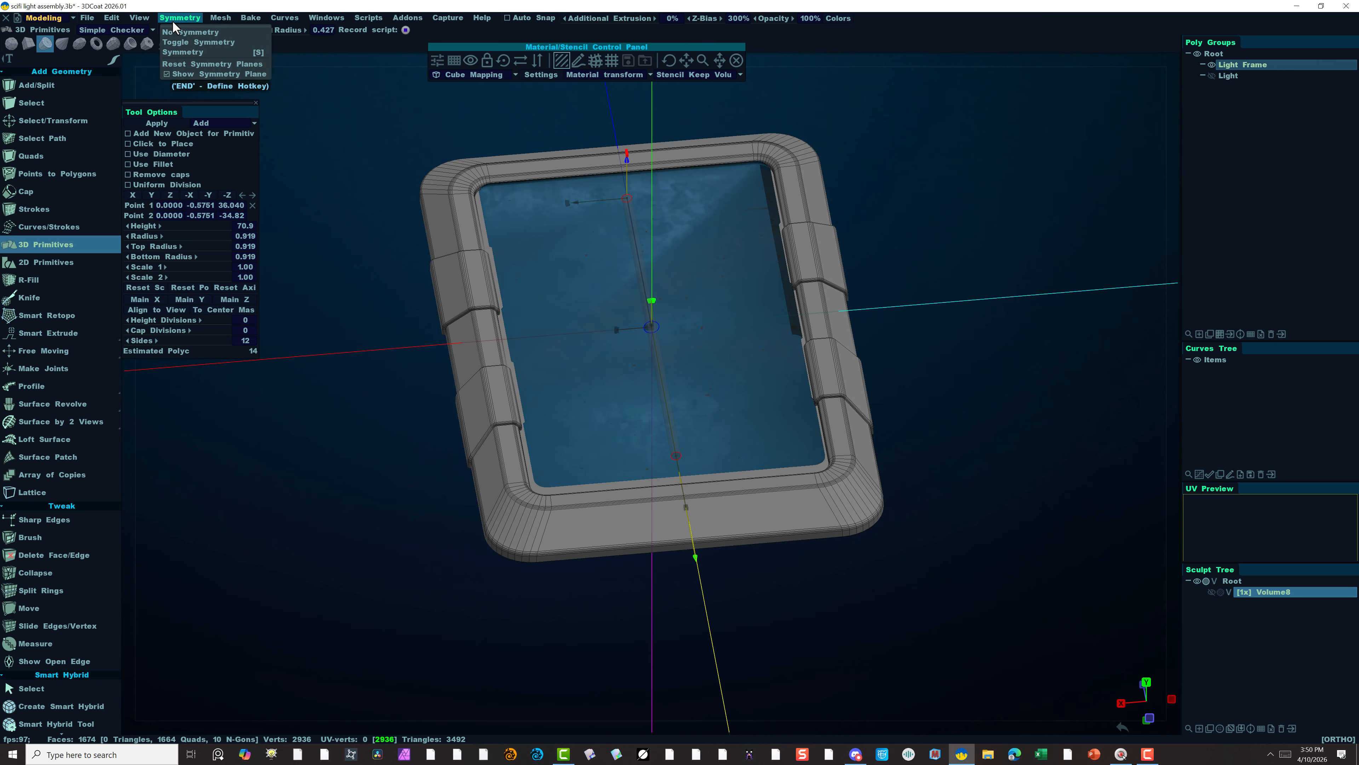
click(205, 52)
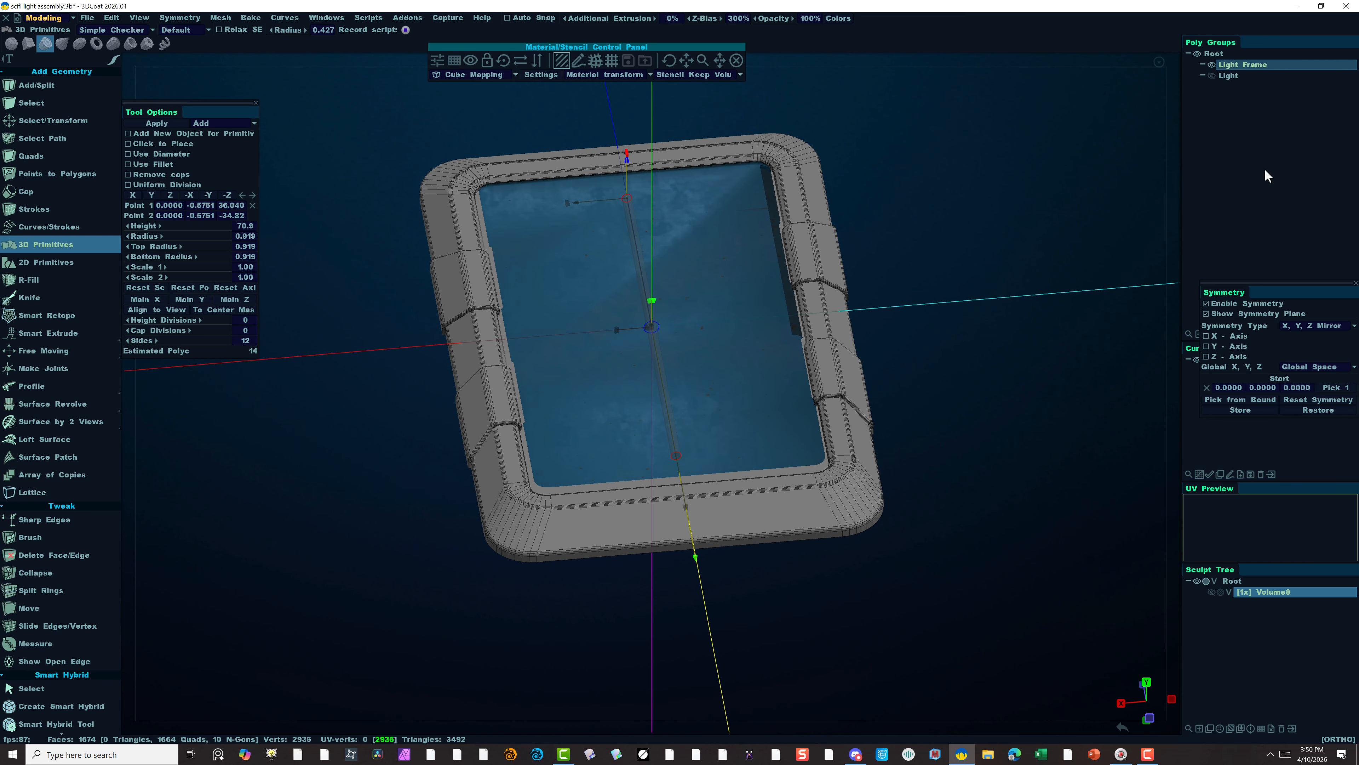
click(1206, 347)
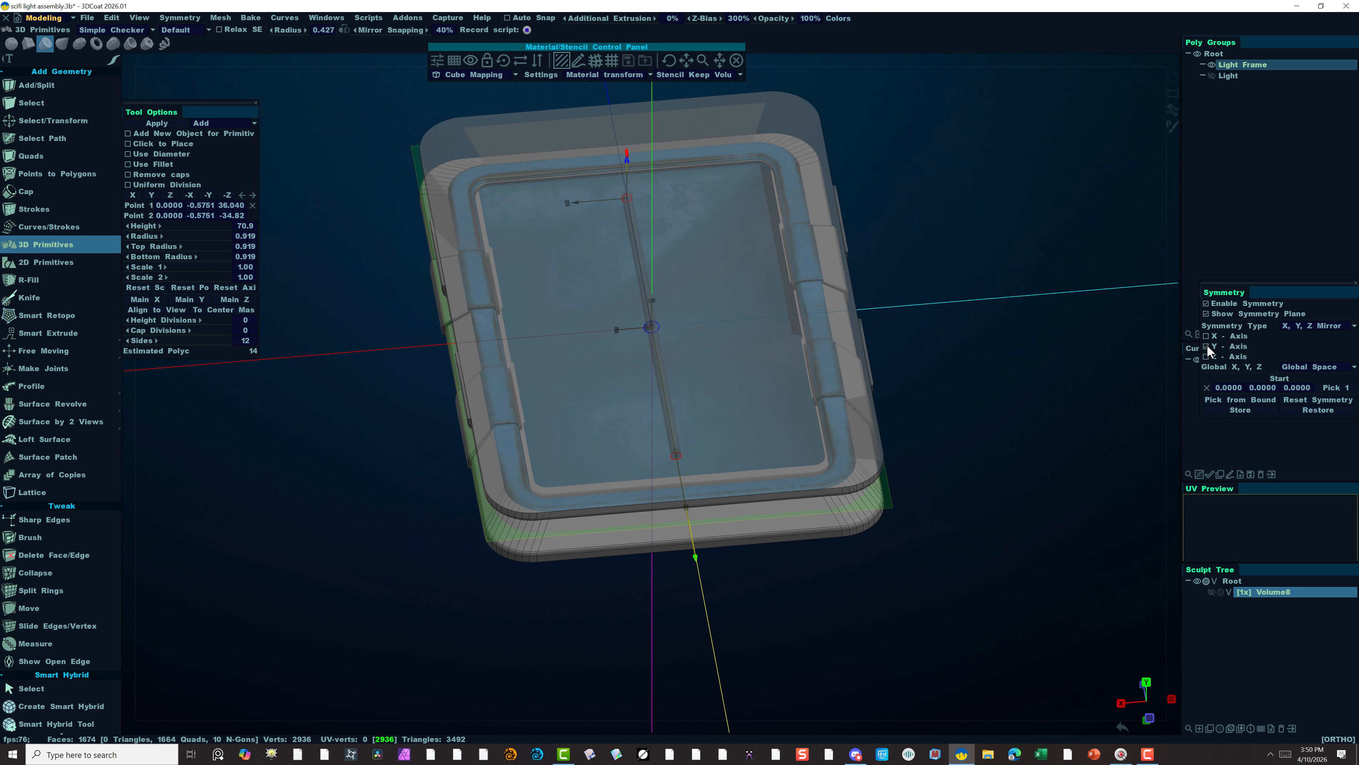
click(1207, 346)
click(1207, 335)
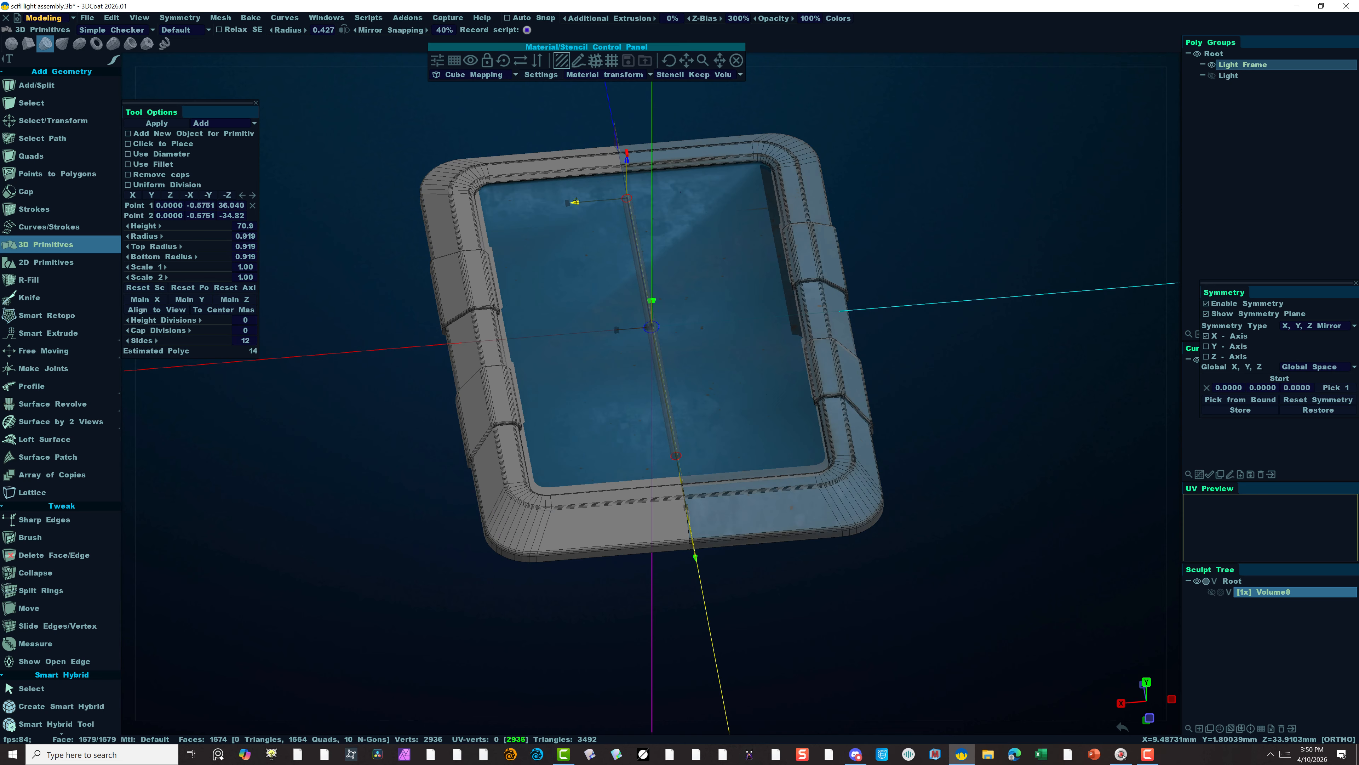
drag(575, 203, 487, 209)
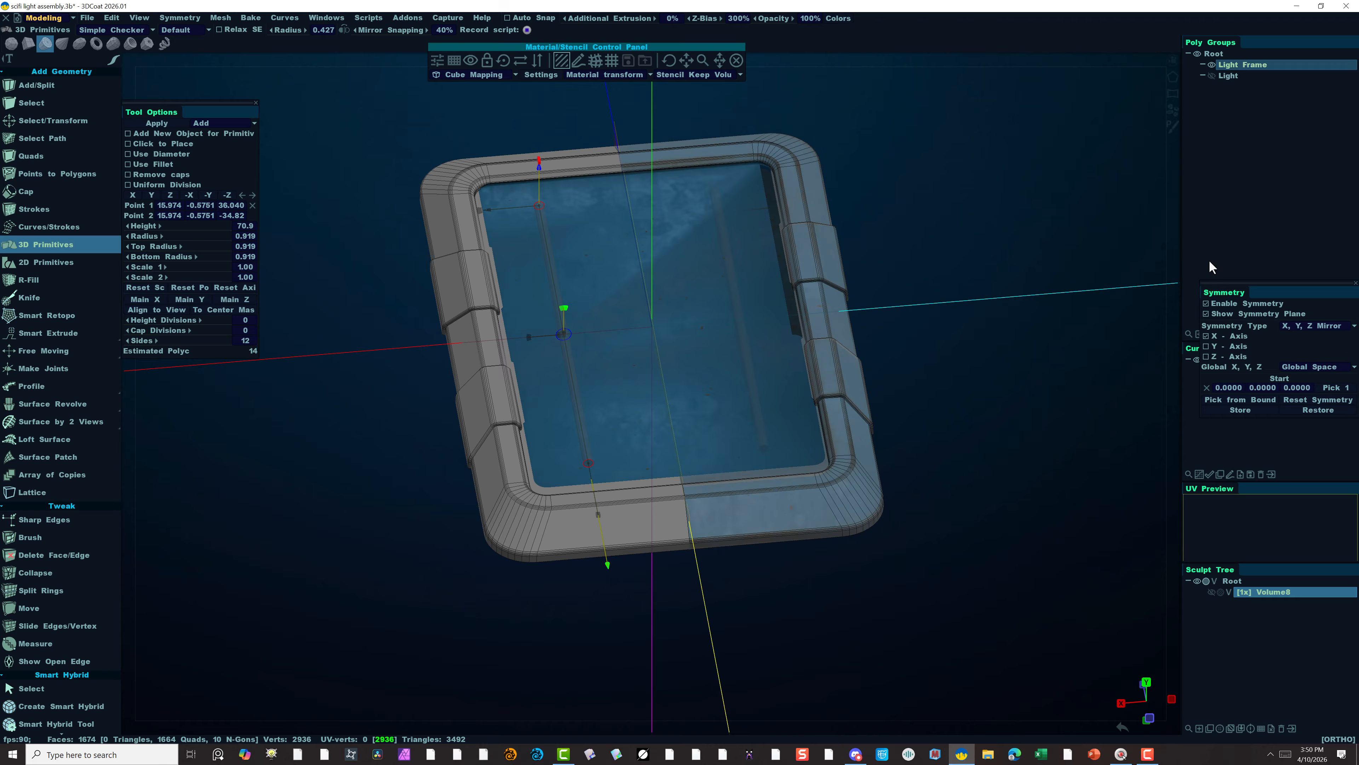
Add a new poly group named Bulb and apply the mirrored cylinder primitive into it.
drag(1230, 285, 1190, 235)
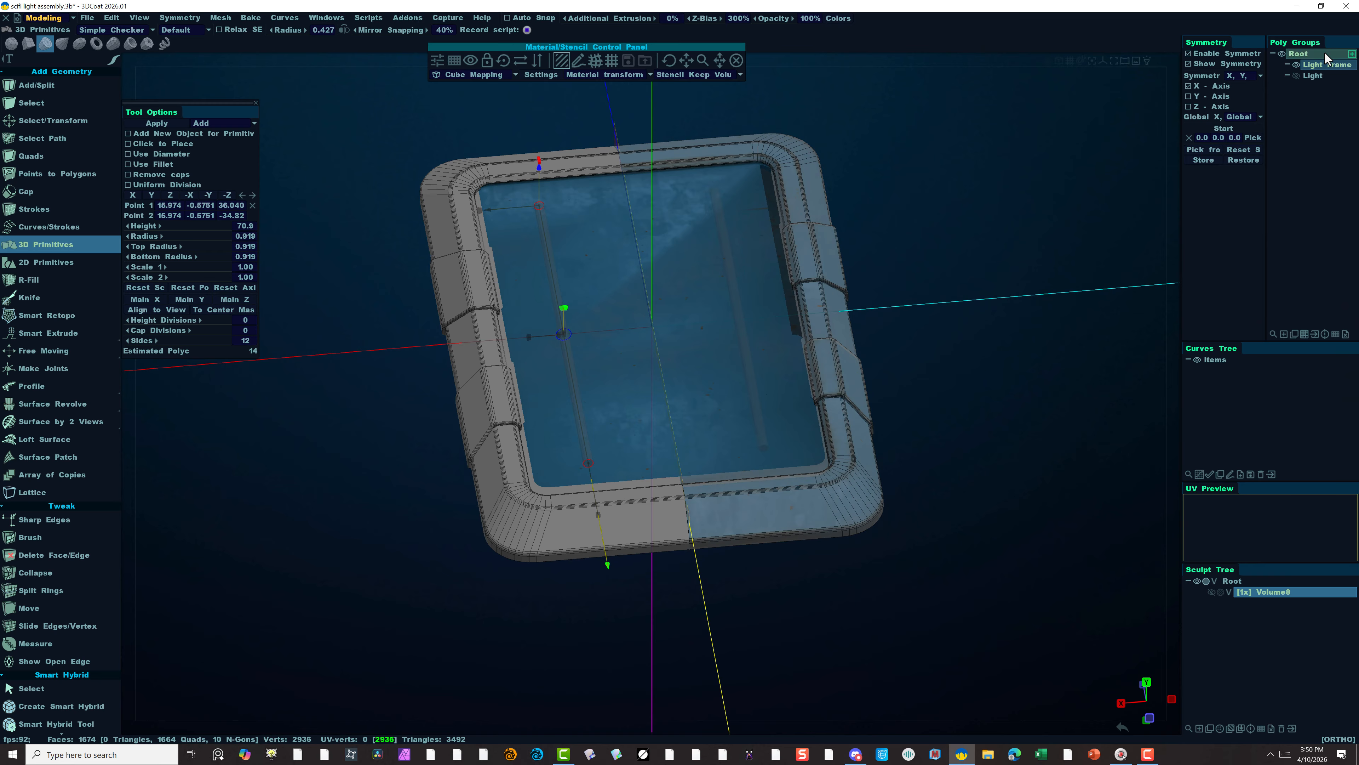
drag(1325, 42, 1112, 70)
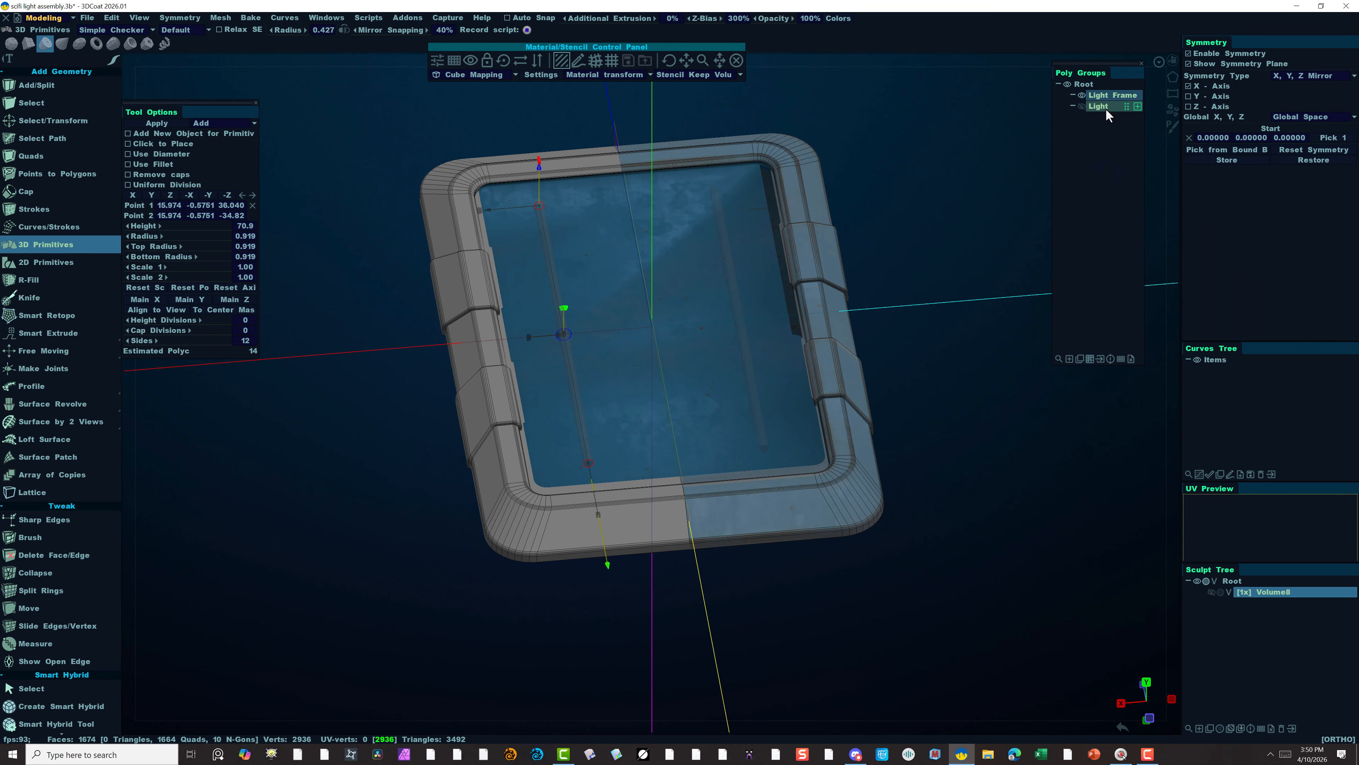
click(1069, 358)
click(1118, 119)
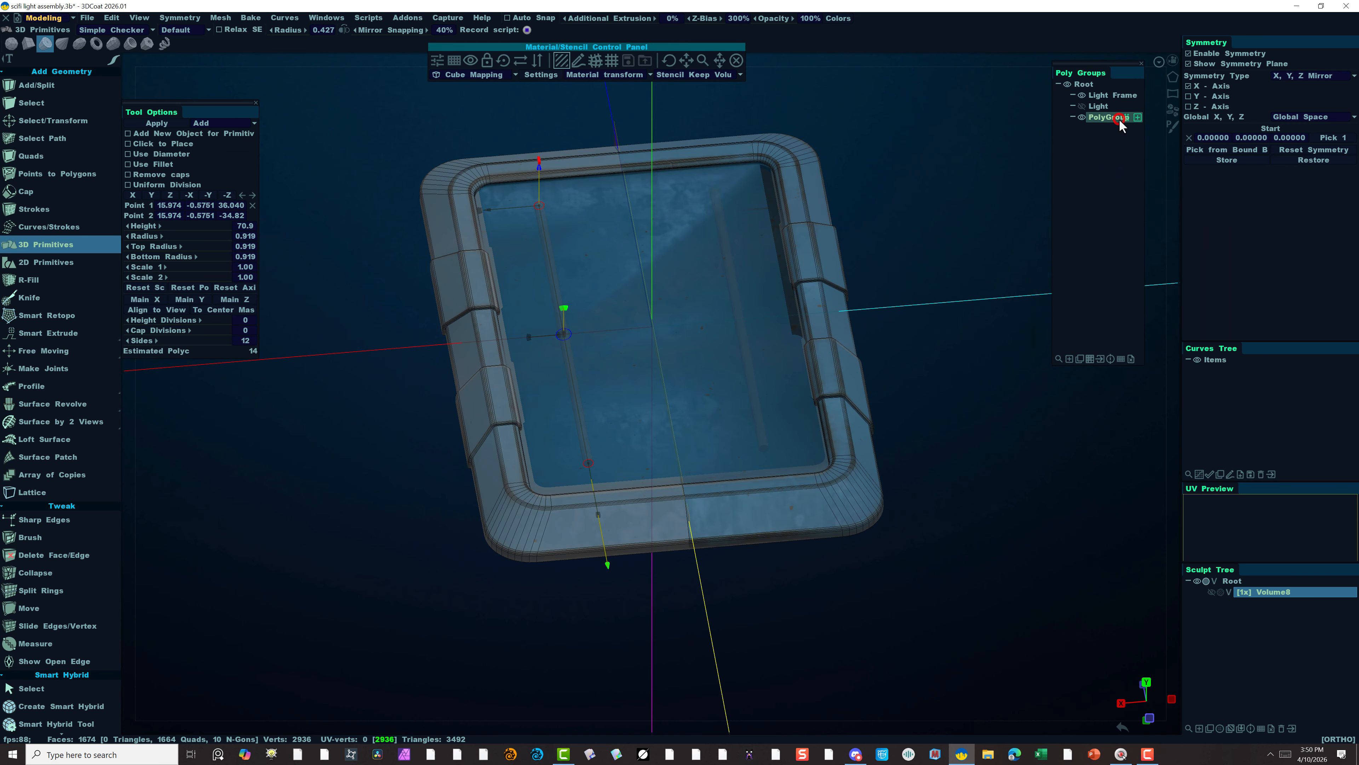
double_click(1119, 119)
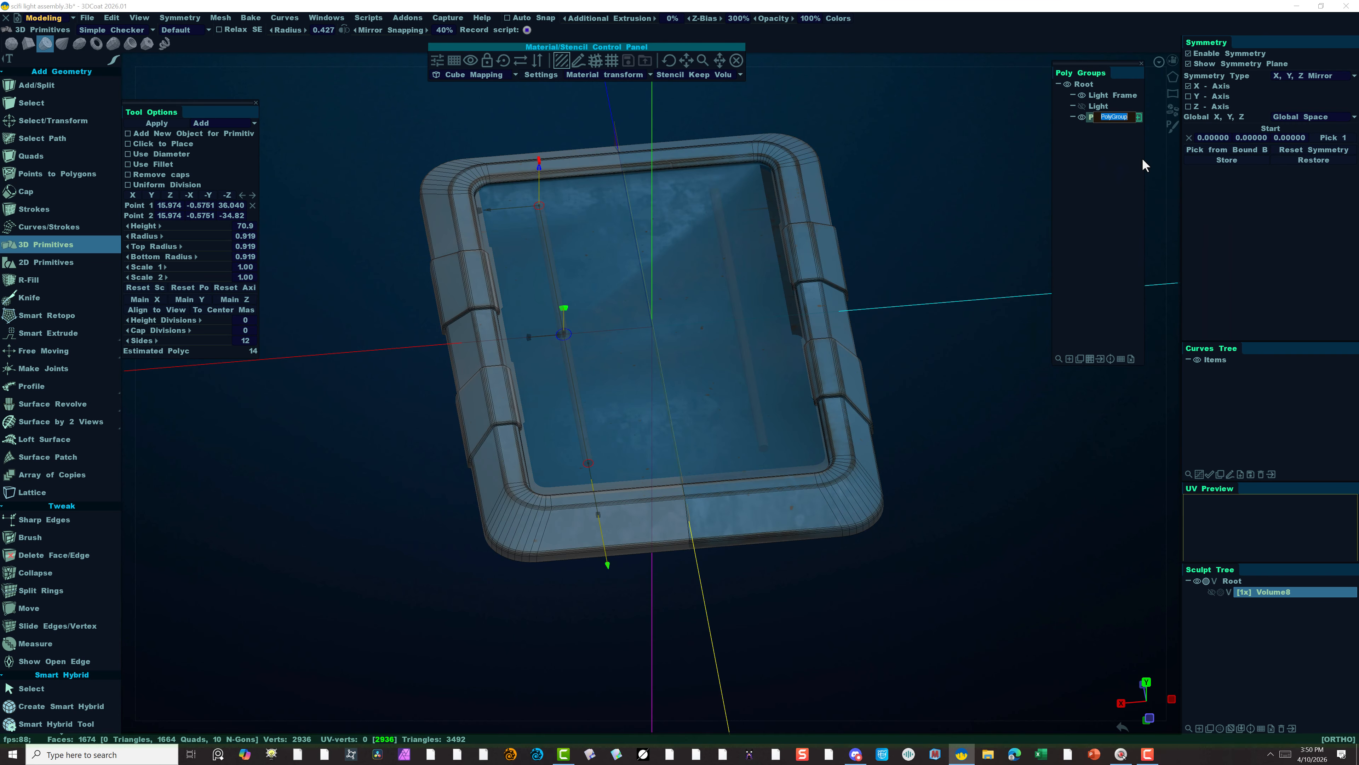
text(Bulb)
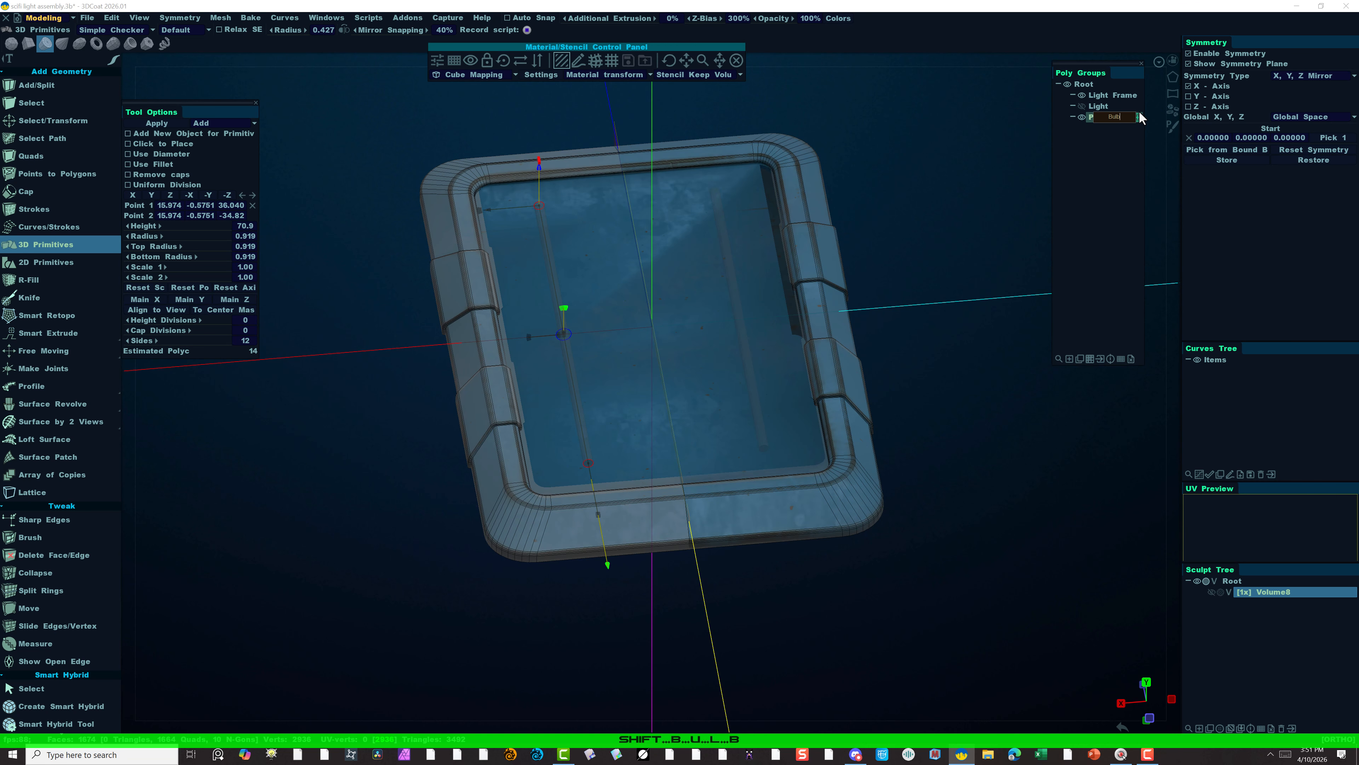
key(Return)
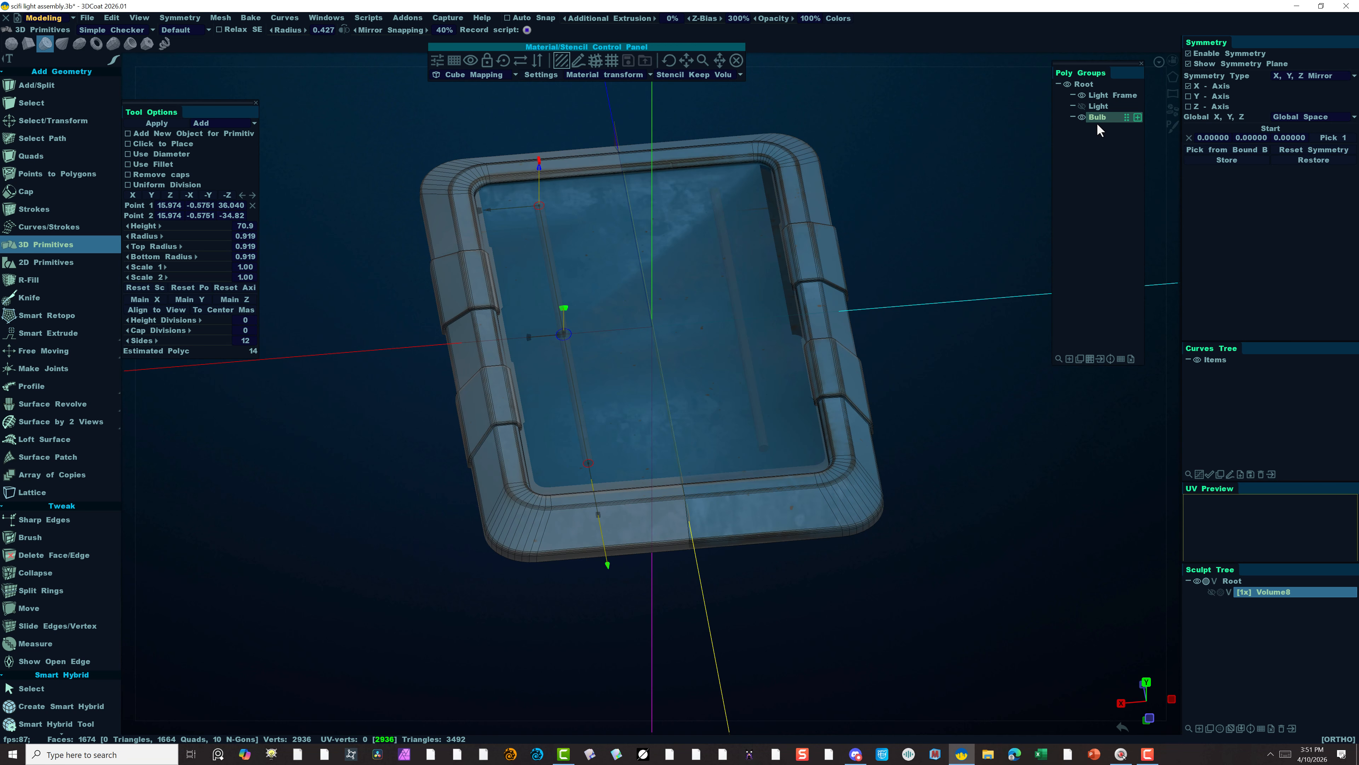
click(156, 123)
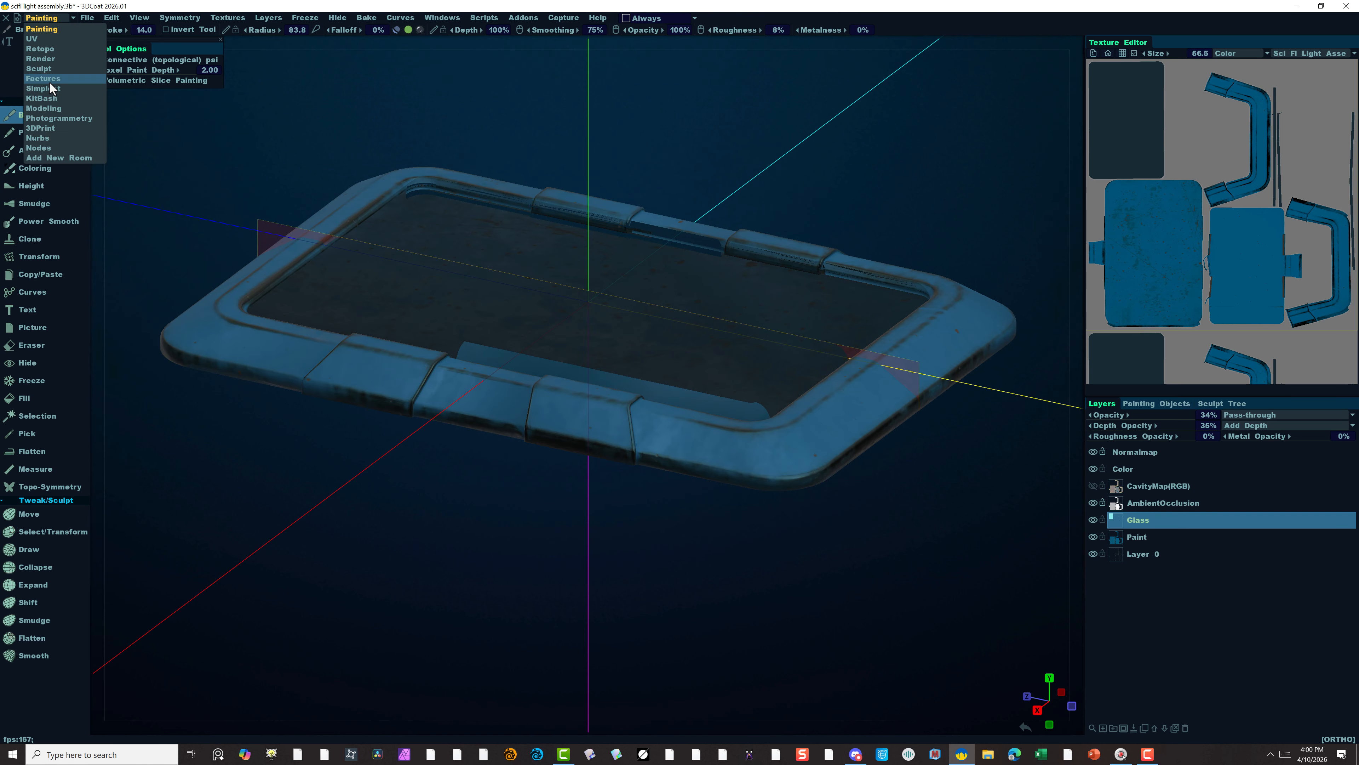
Switch to the Modeling workspace, show the Bulb poly group and lower both tubes to Y -0.3361.
click(44, 108)
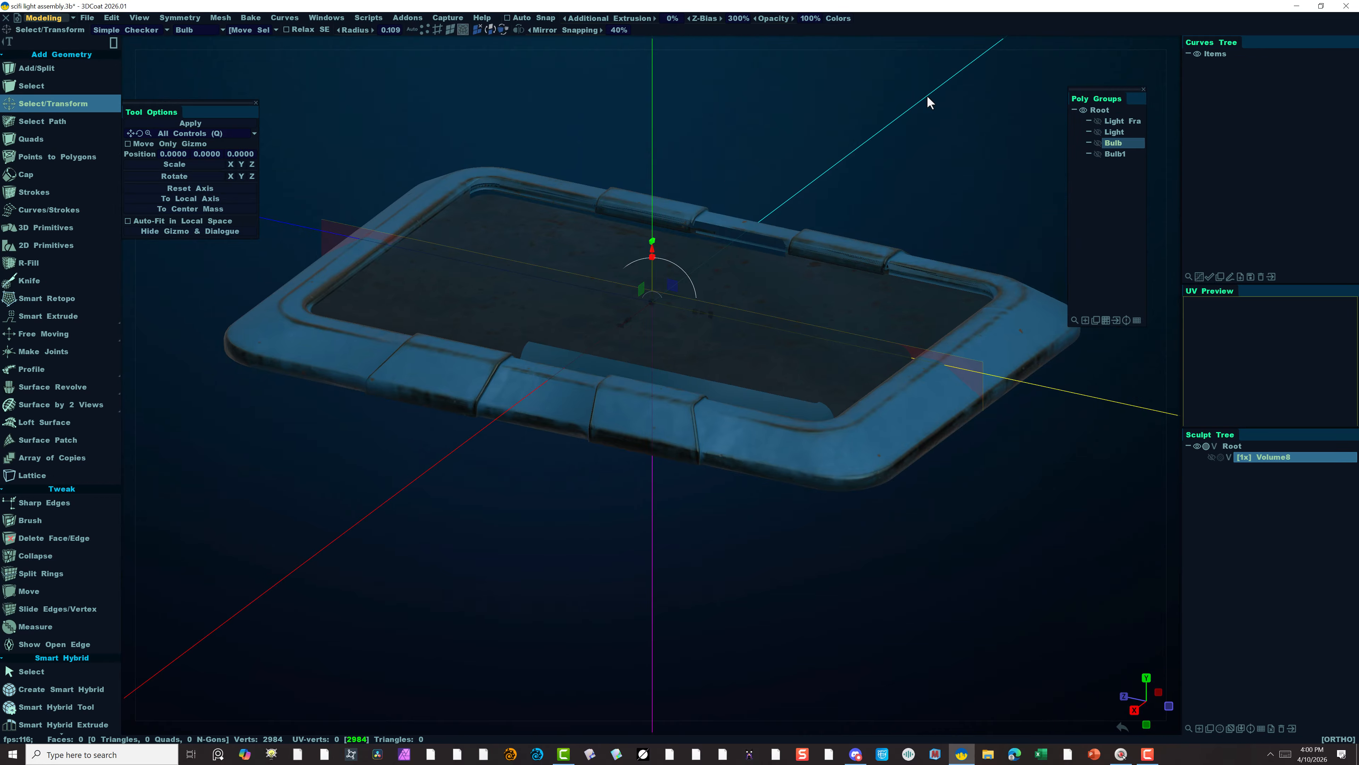
click(1098, 142)
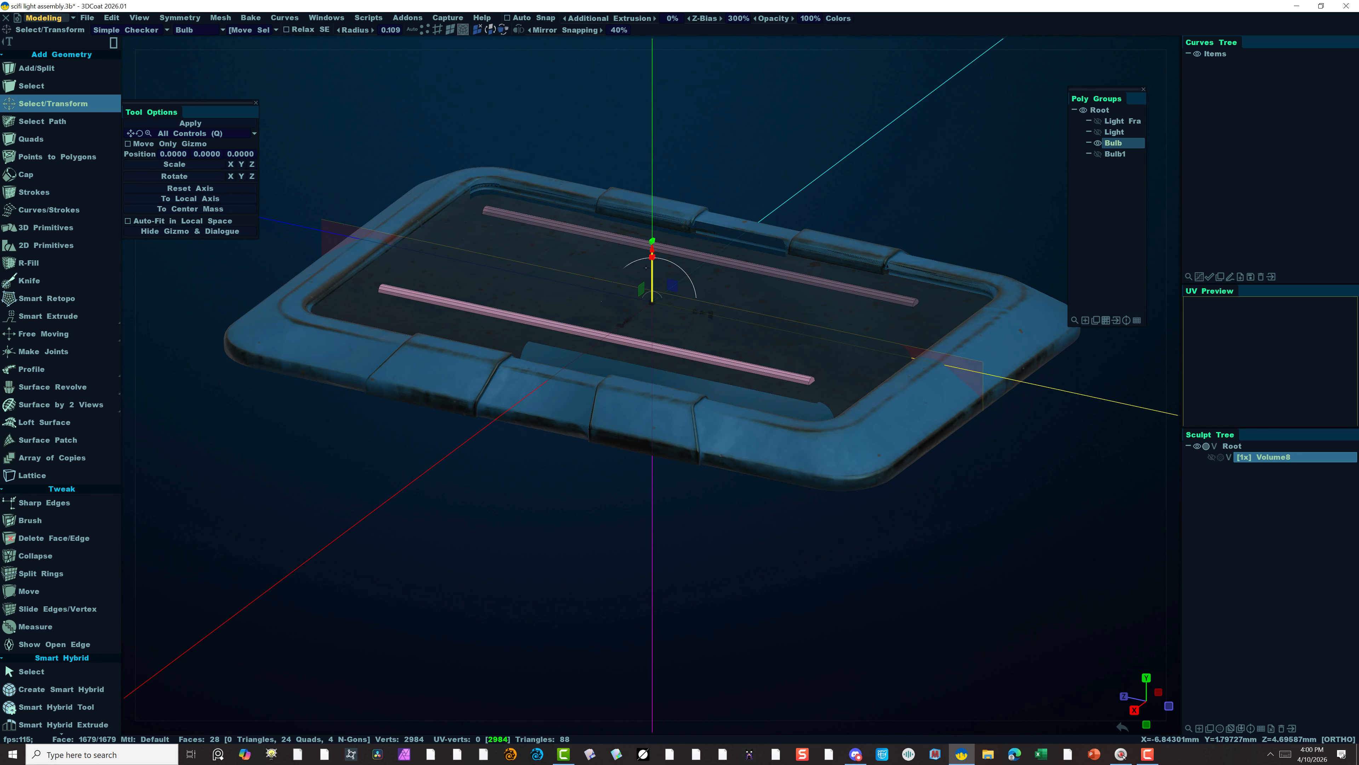
drag(652, 247, 653, 251)
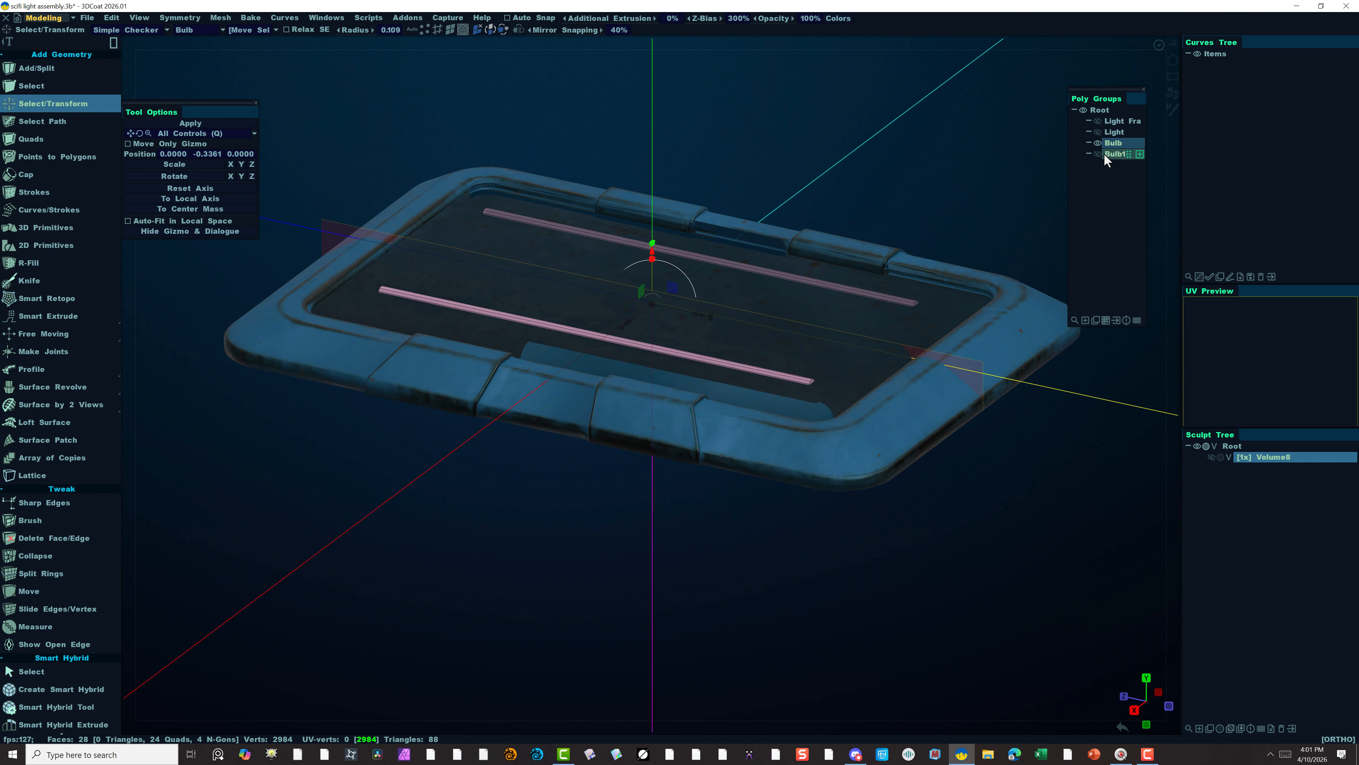
Show the Light poly group and, in the right view, reposition the bulb tubes vertically to Y -0.4535.
click(1098, 130)
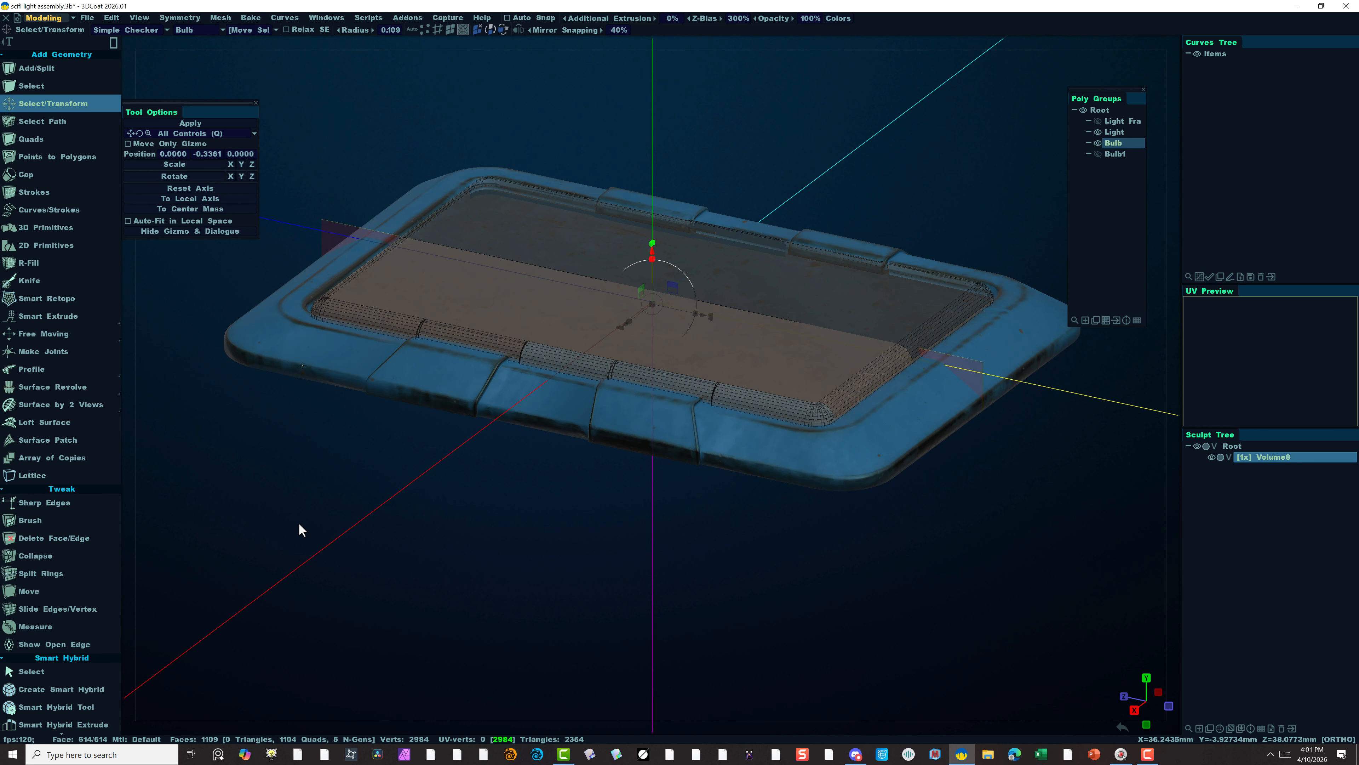
alt+drag(345, 576, 371, 552)
click(1173, 43)
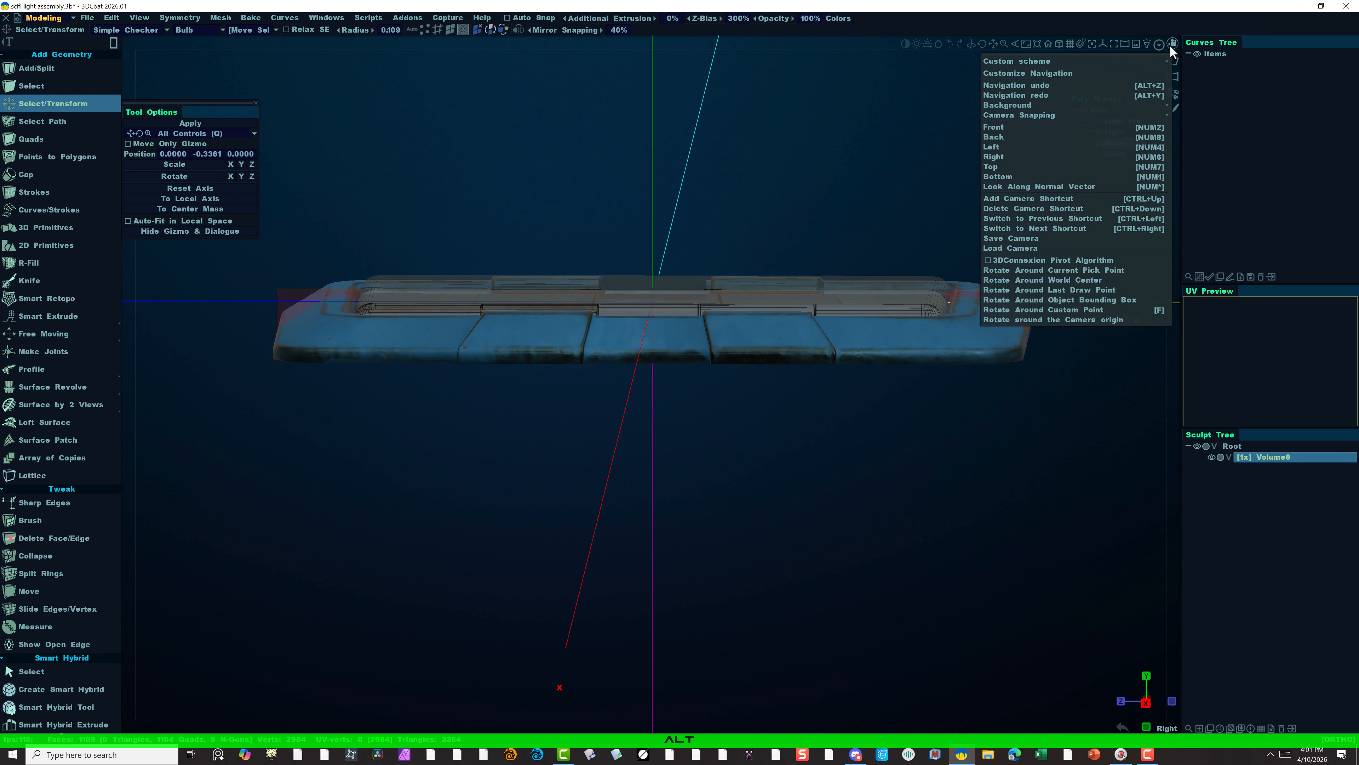
click(1004, 155)
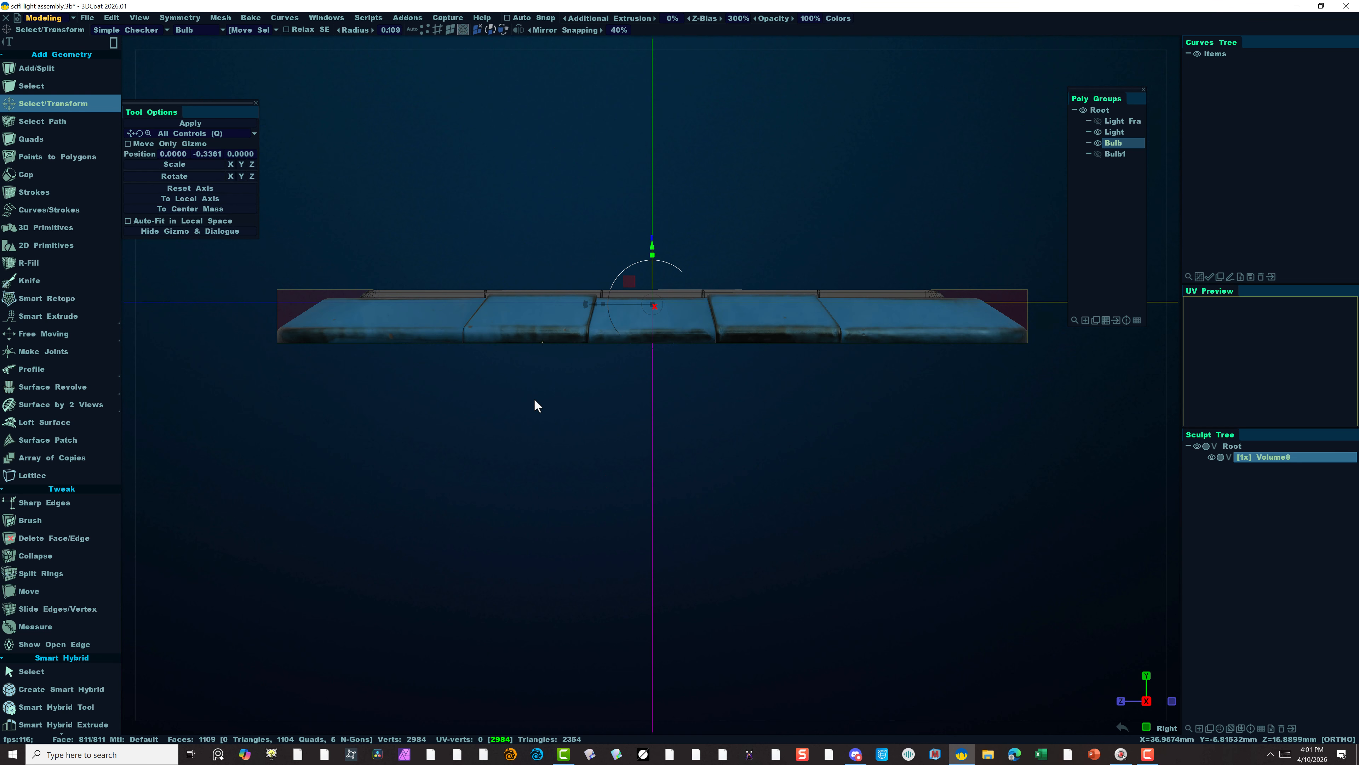
alt+right_drag(534, 398, 568, 398)
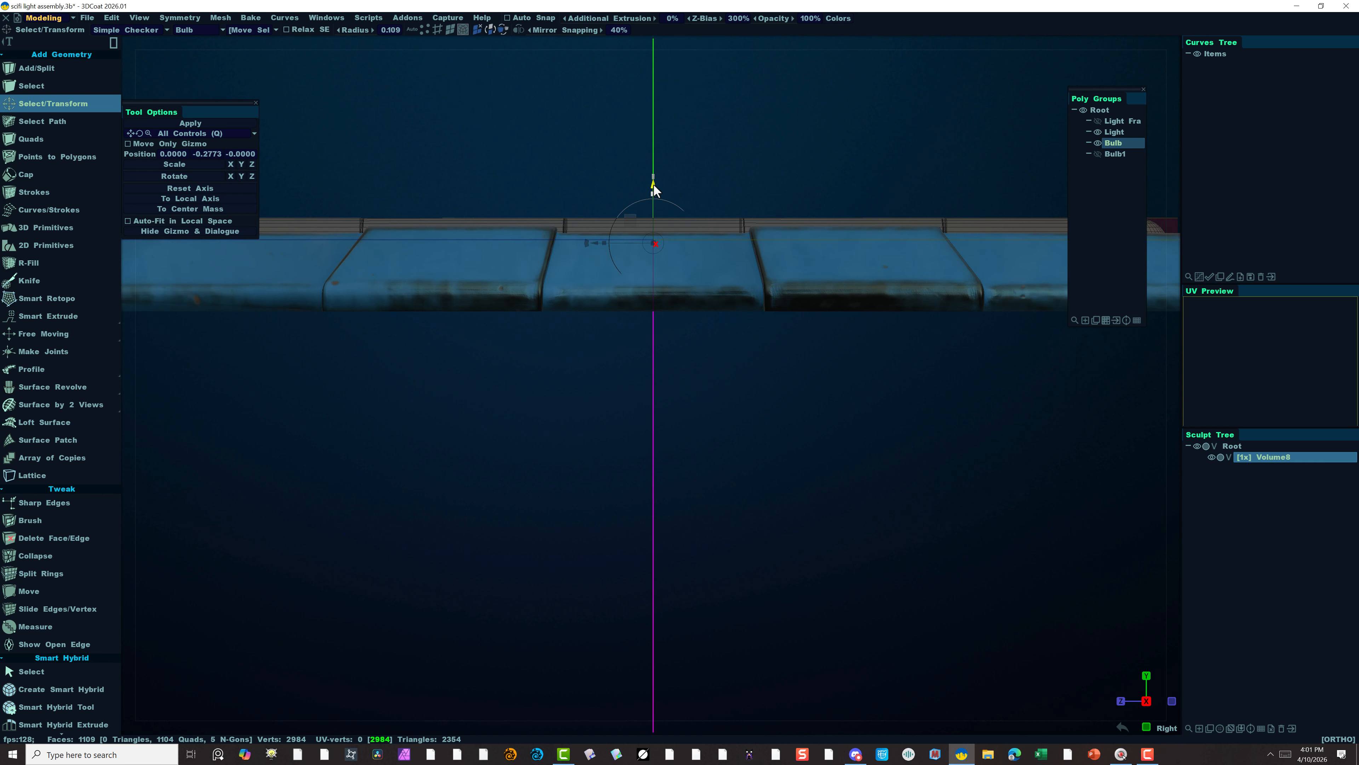
drag(653, 187, 649, 127)
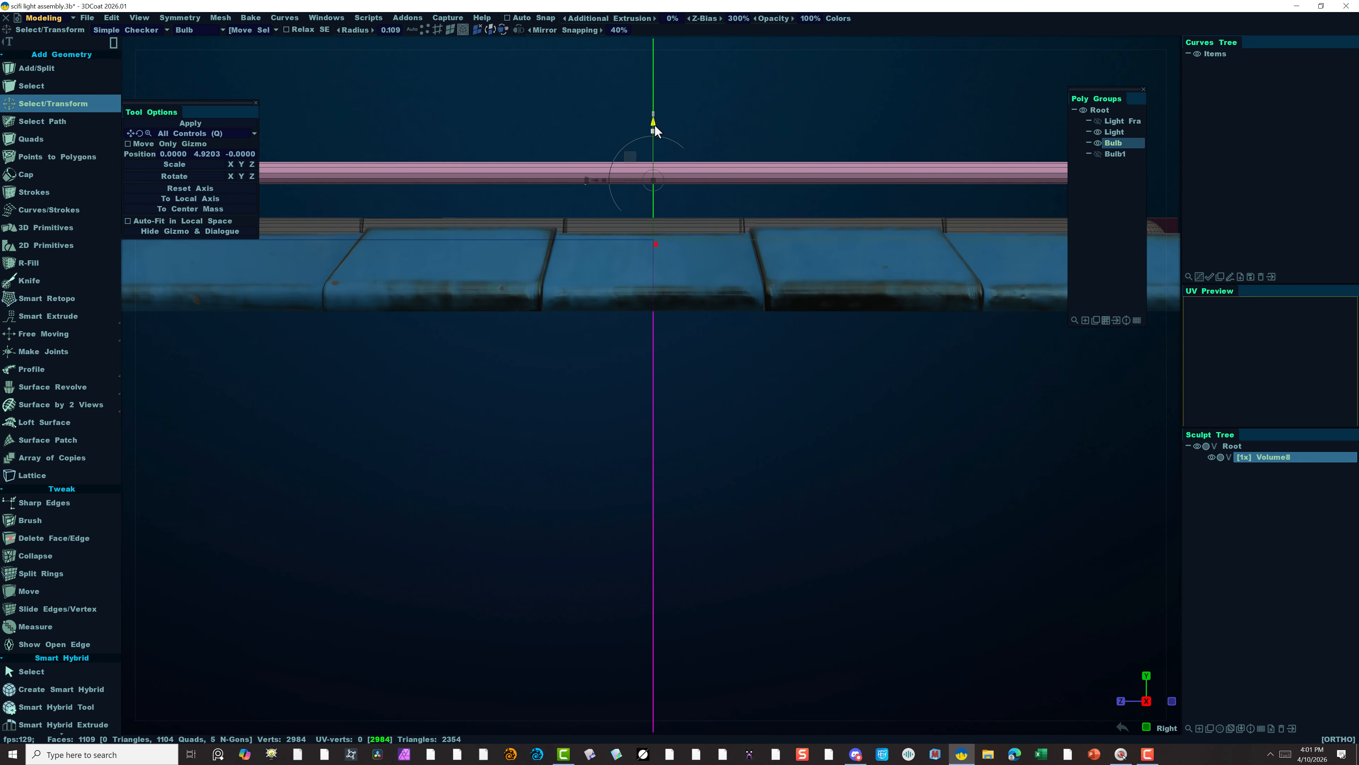
drag(655, 126, 652, 193)
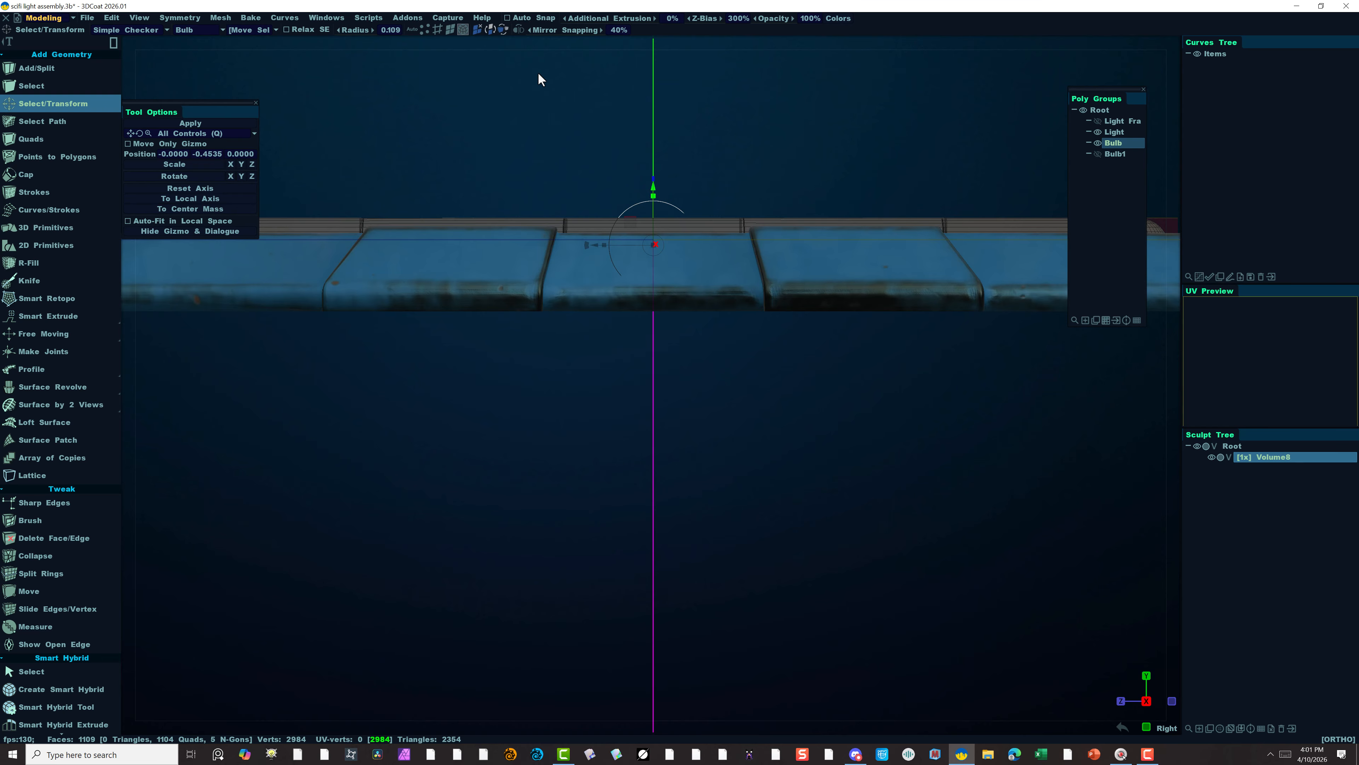
alt+drag(733, 359, 698, 404)
alt+right_drag(455, 543, 418, 526)
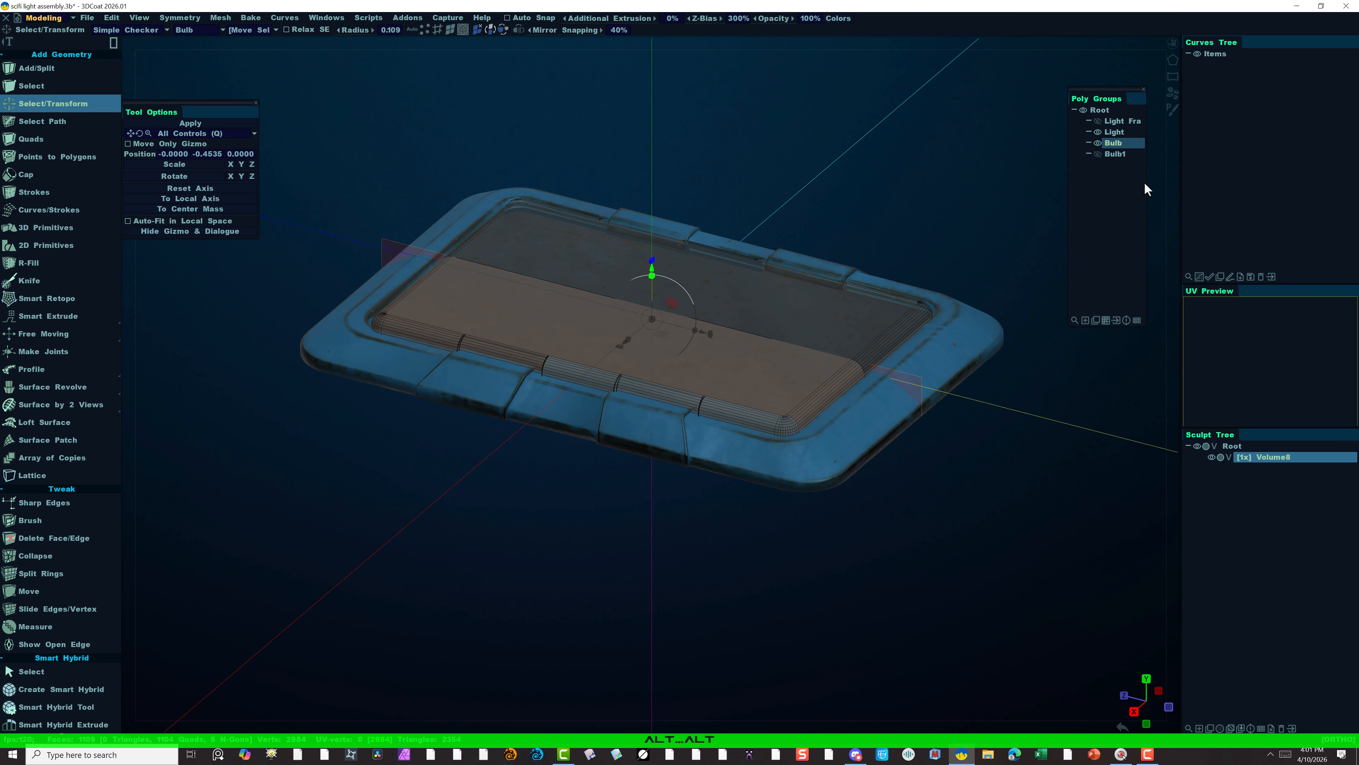
Turn on the visibility of the Light and Light Frame poly groups alongside the Bulb group.
click(1096, 131)
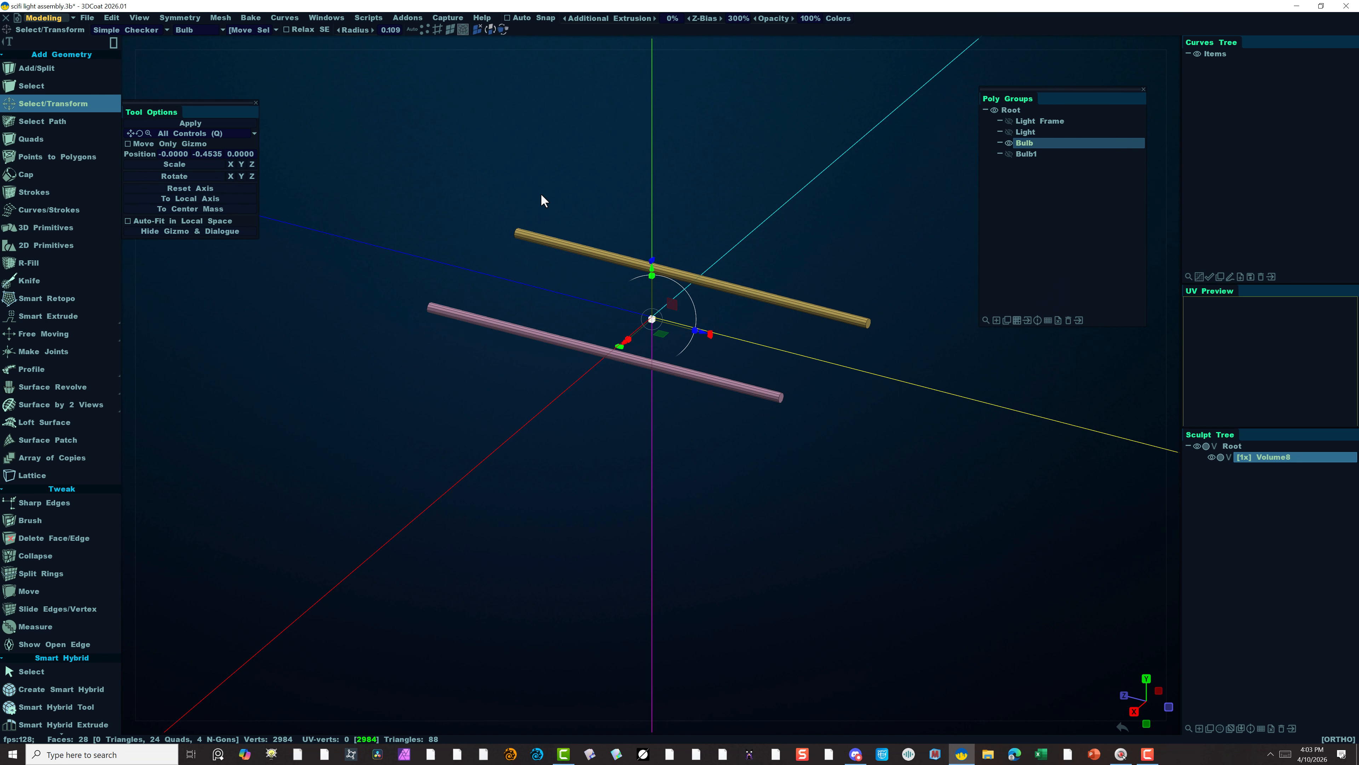
click(1008, 132)
click(1008, 121)
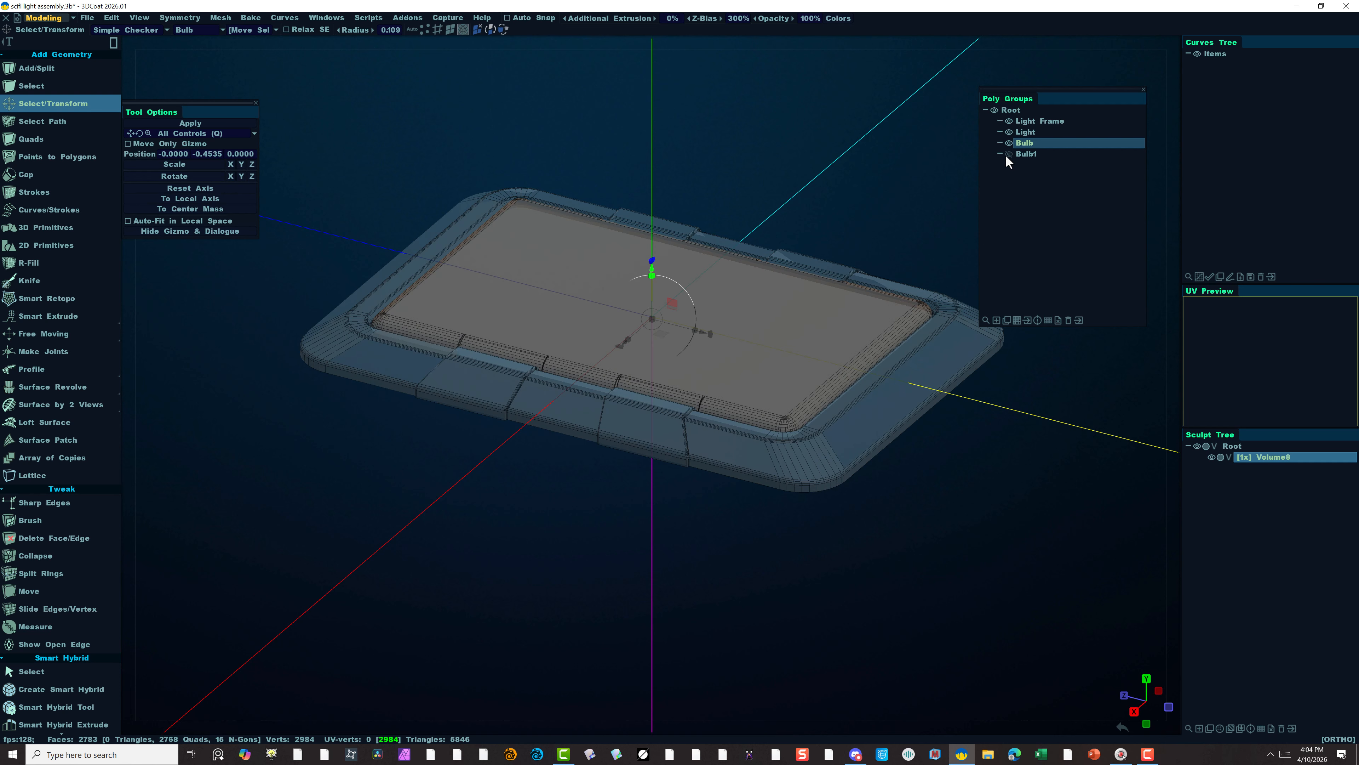
click(1008, 154)
Try to bake the light assembly with a per-pixel normal map, accepting the scan depth settings.
click(254, 21)
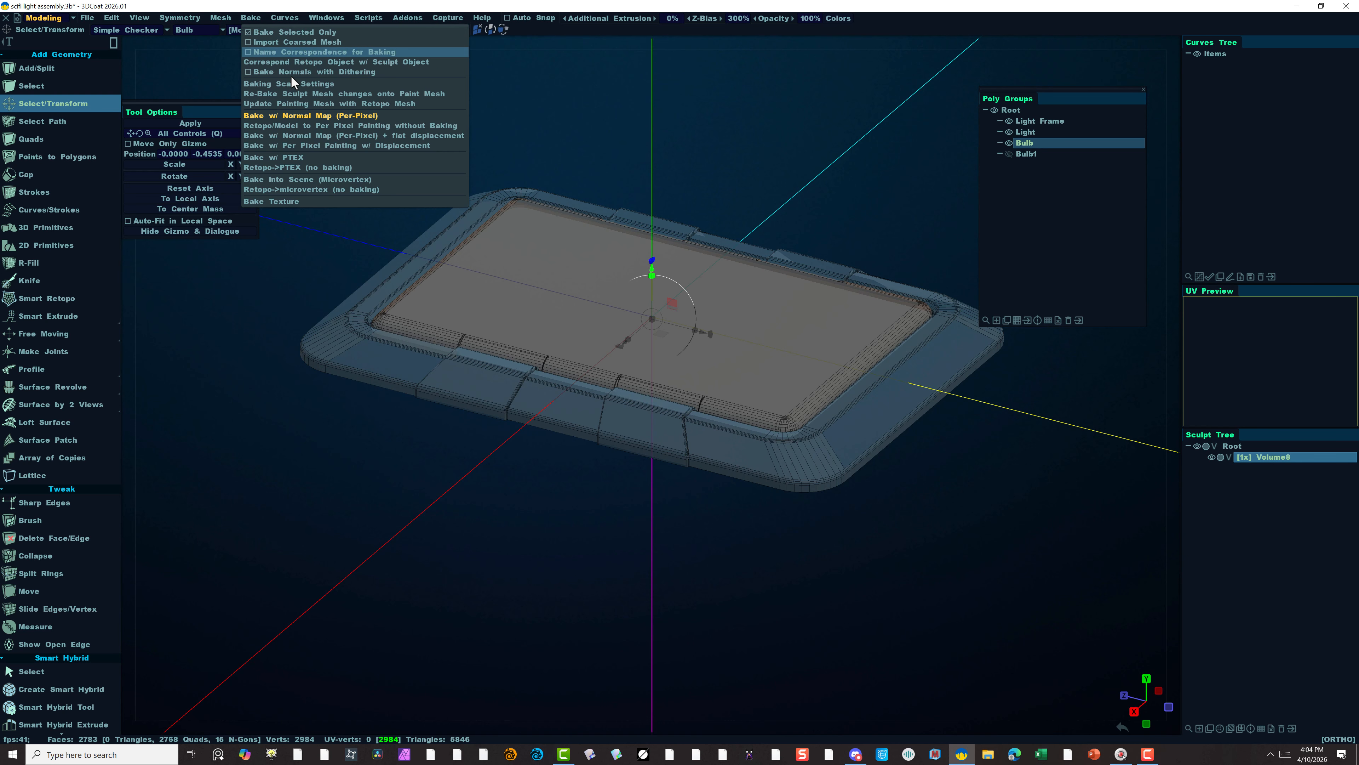
click(294, 115)
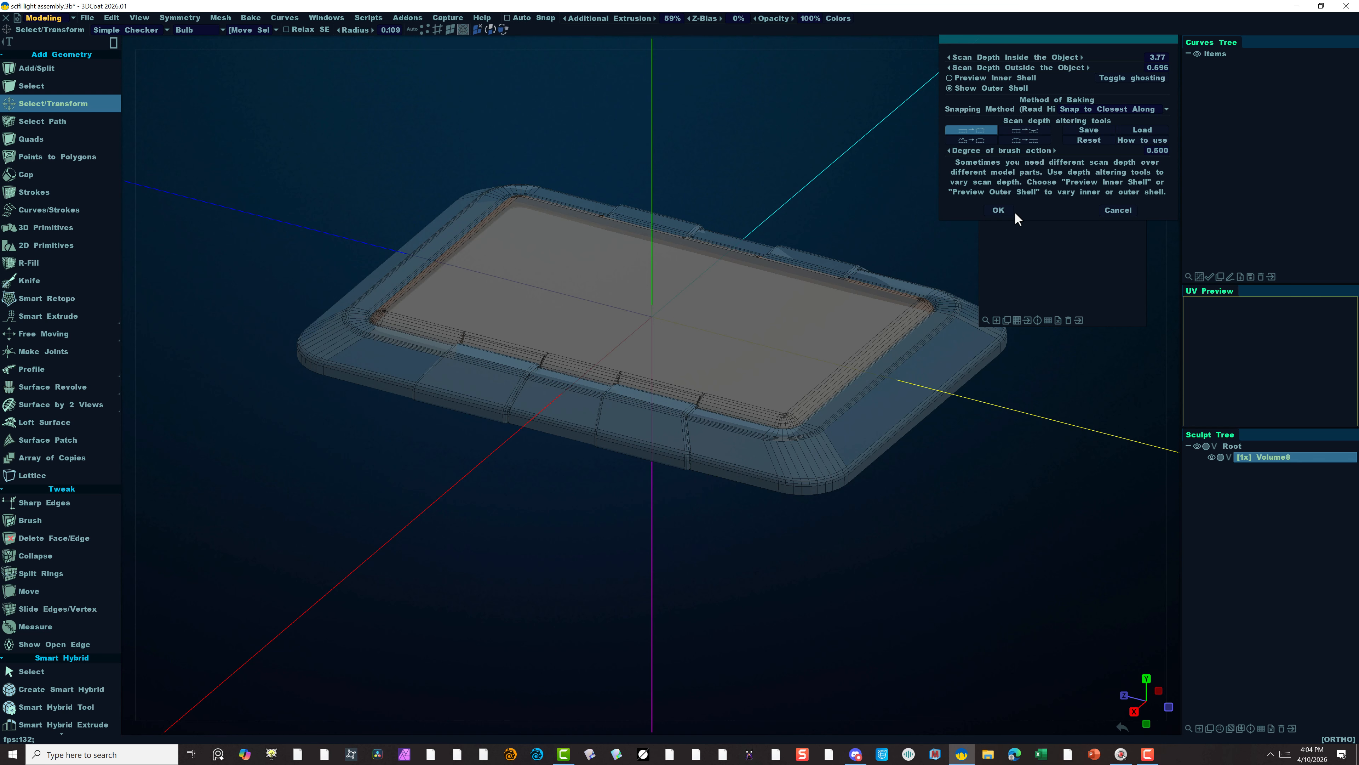
click(999, 210)
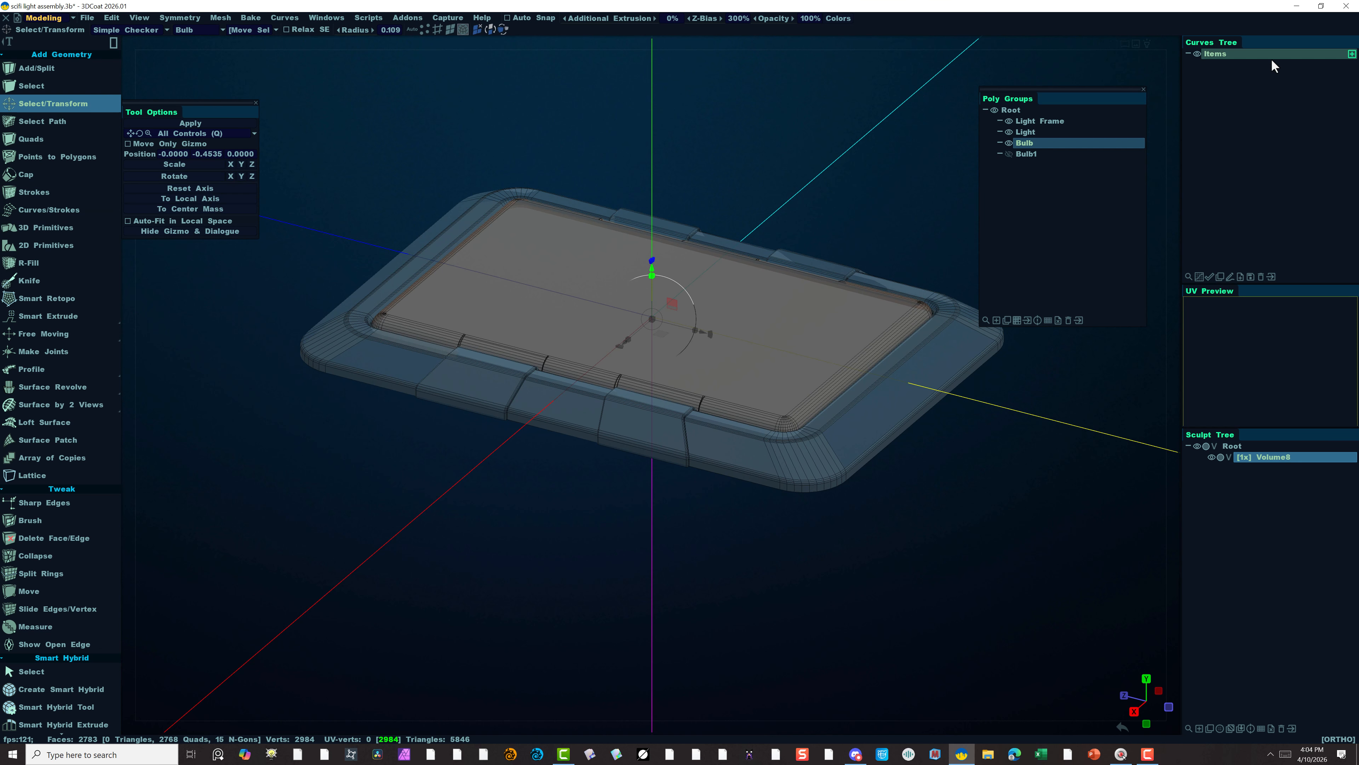
Switch to the Painting workspace and delete the Light and Light Frame painting objects.
click(45, 18)
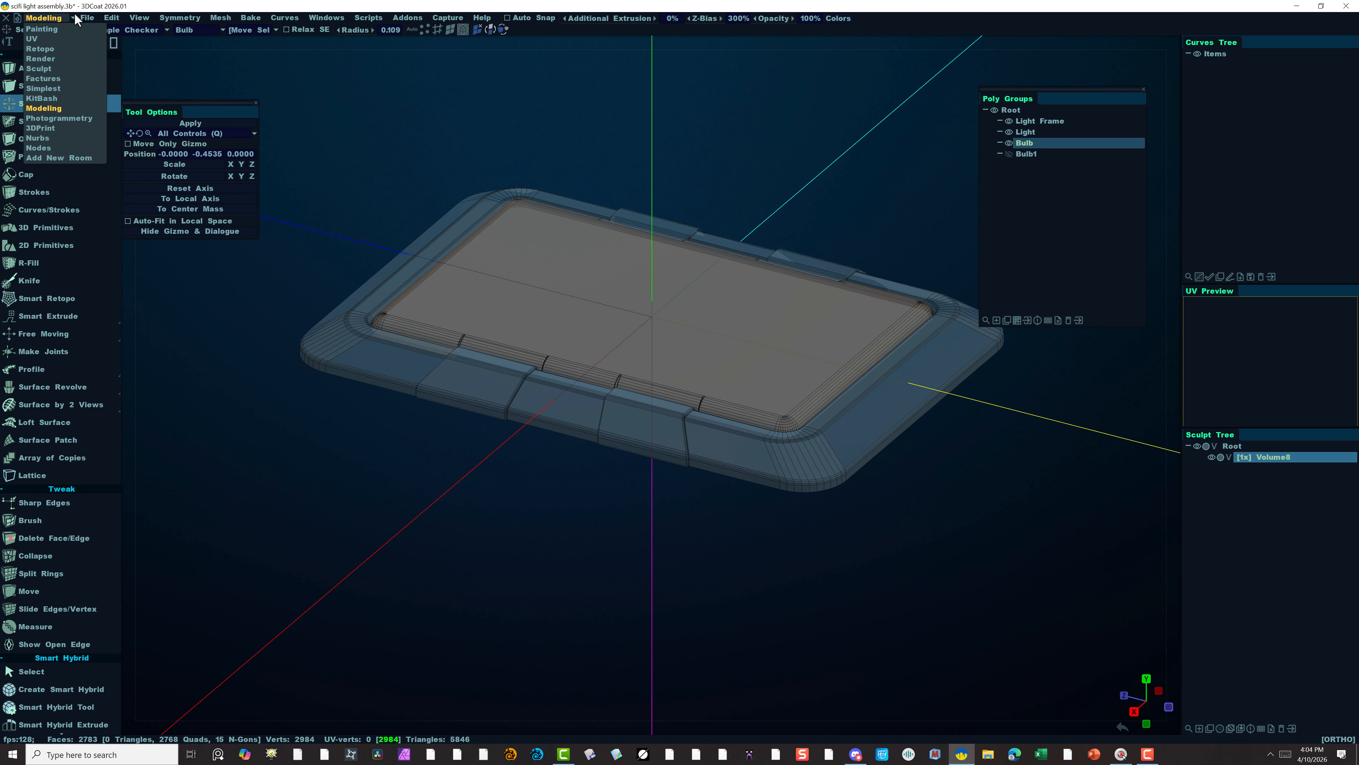
click(43, 29)
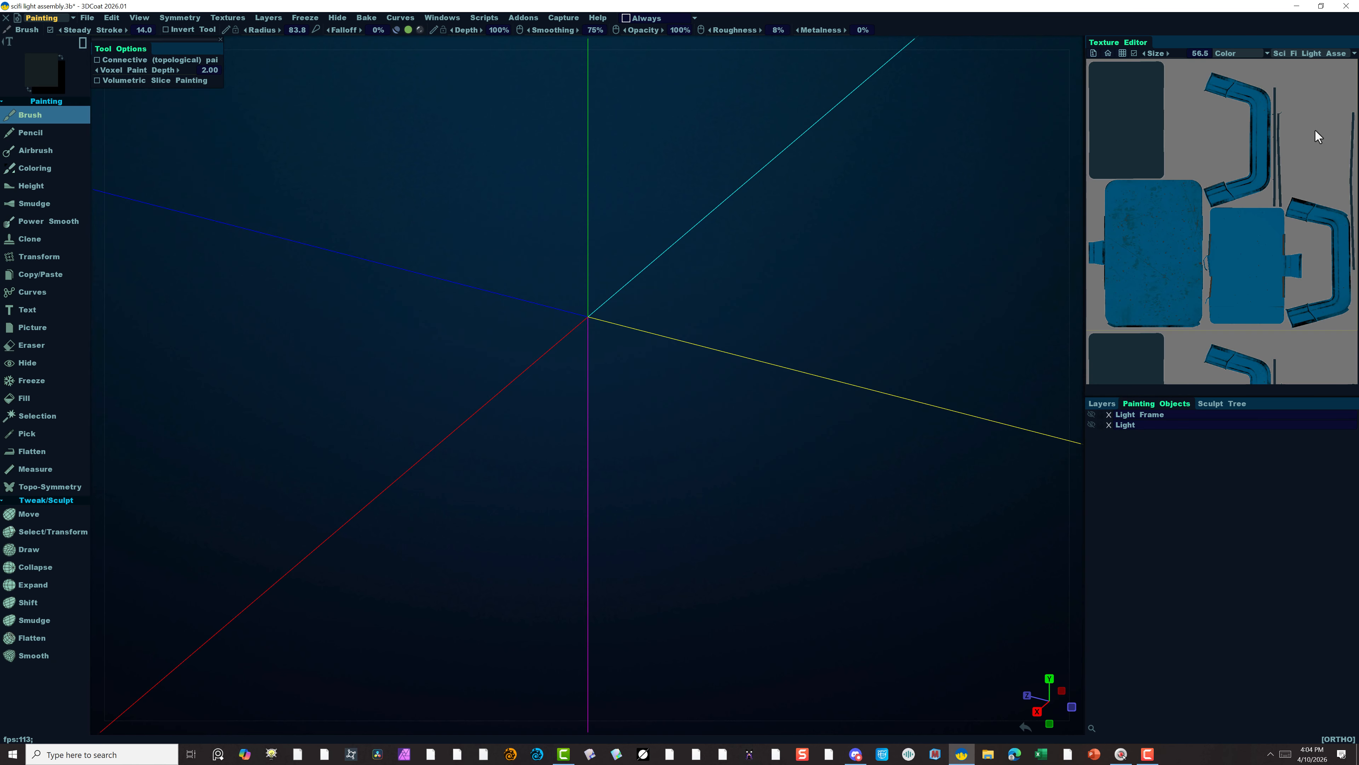
click(1108, 425)
click(516, 397)
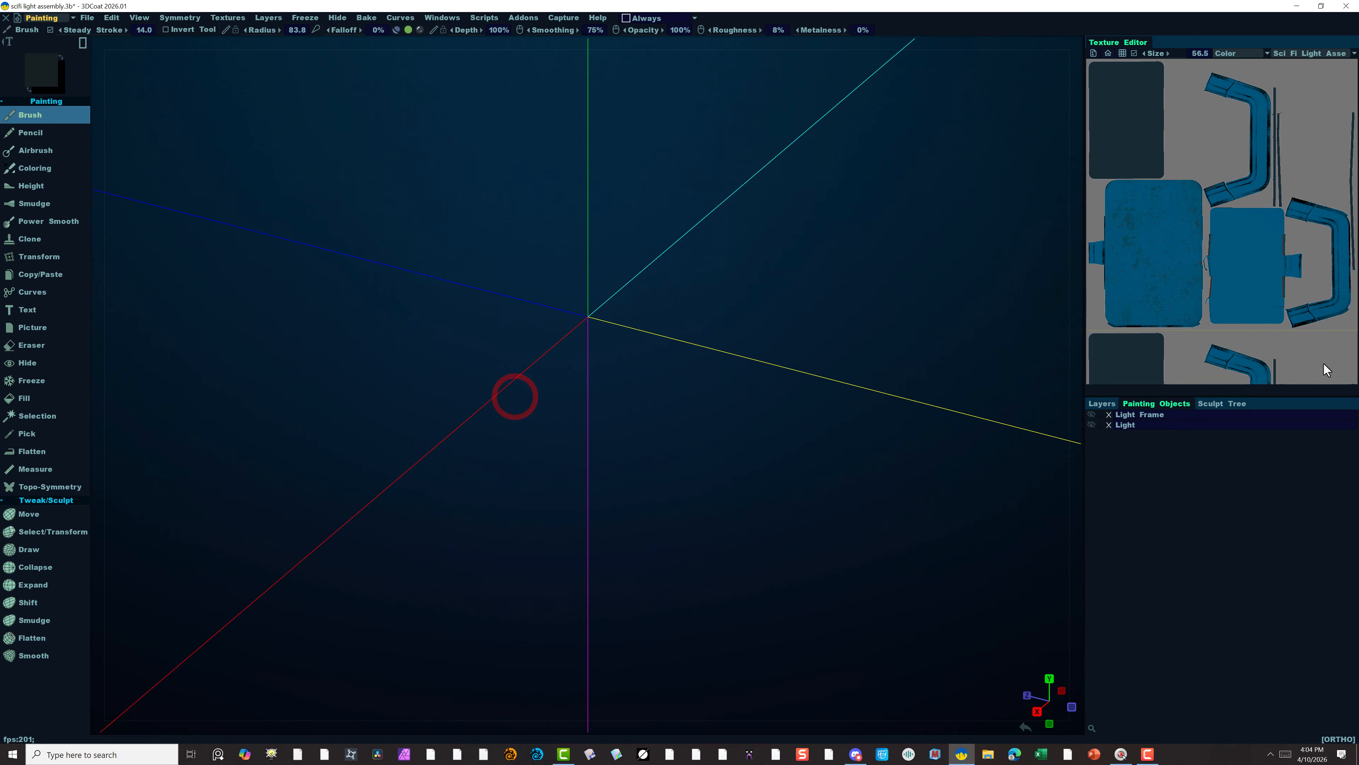
click(1109, 416)
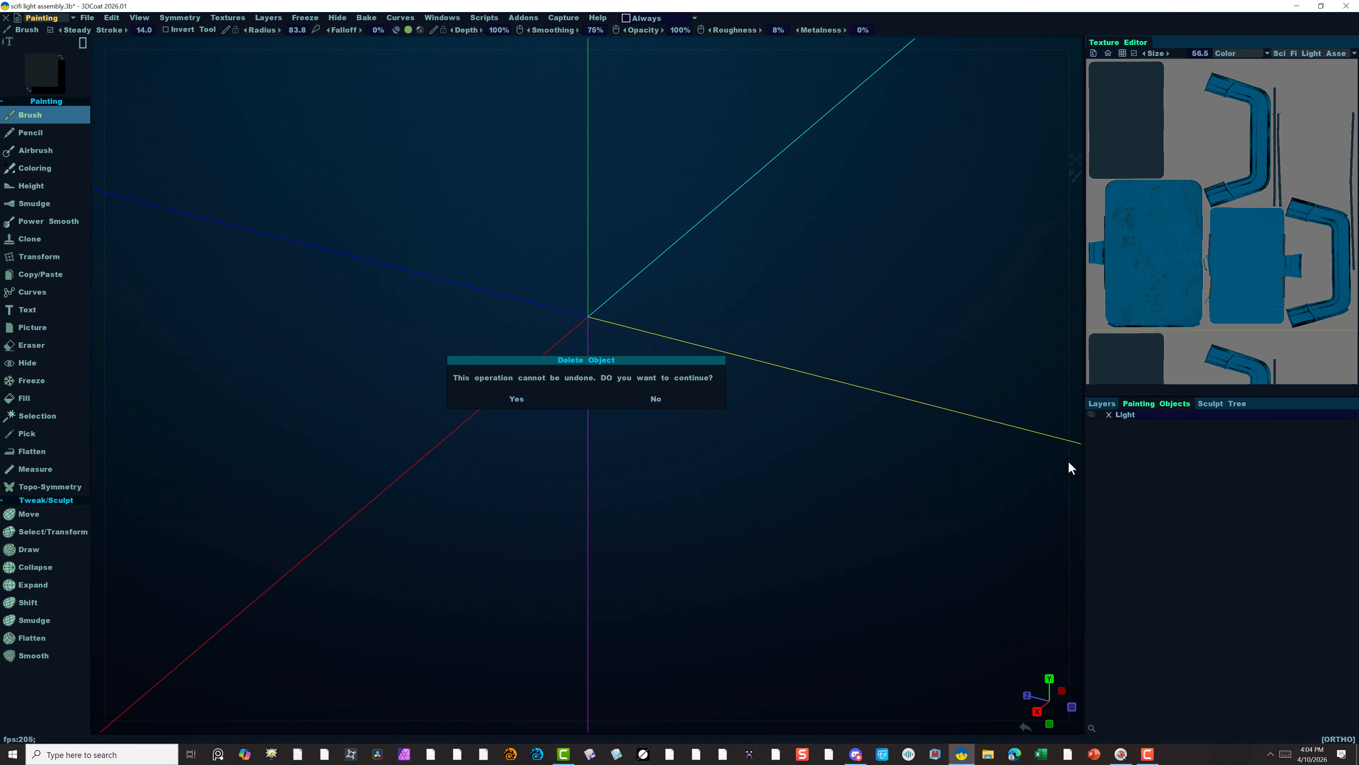
click(512, 399)
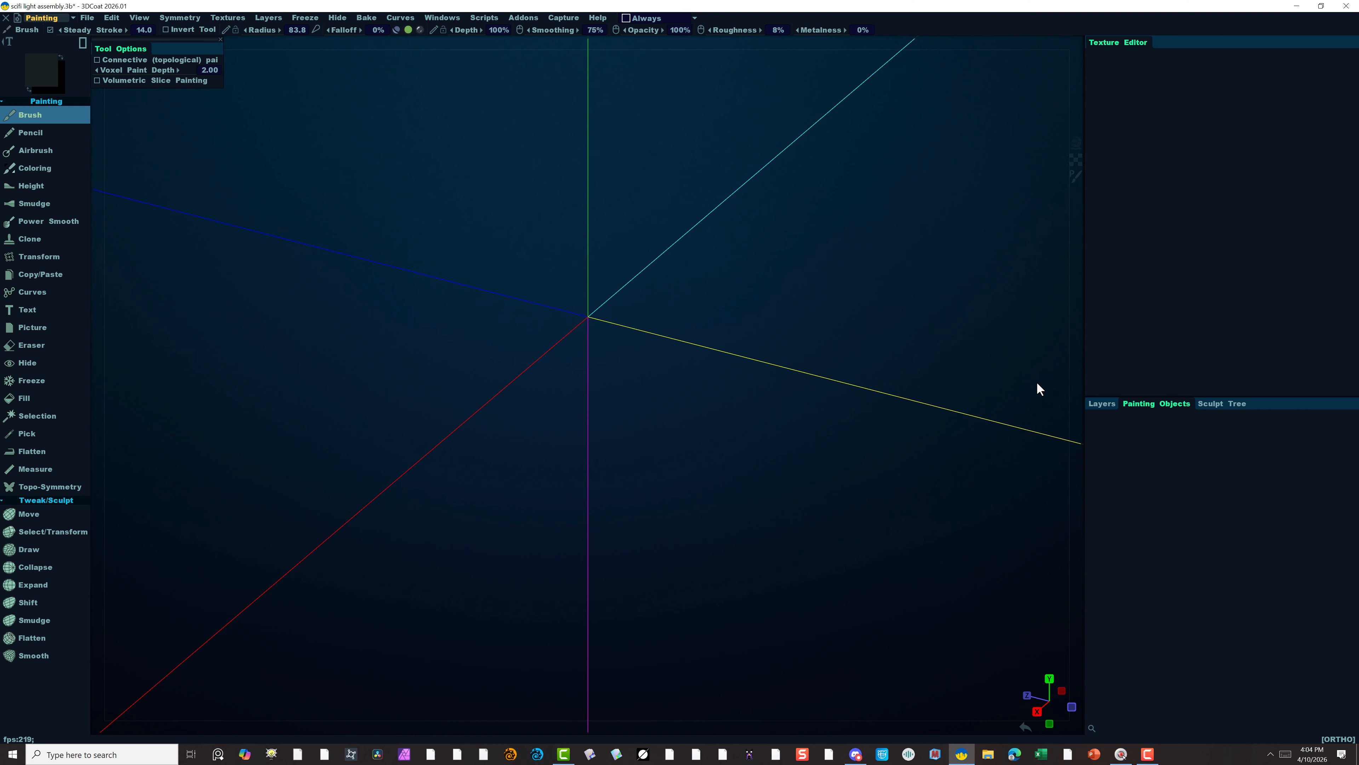
Delete the Paint layer from the layer stack.
click(1100, 403)
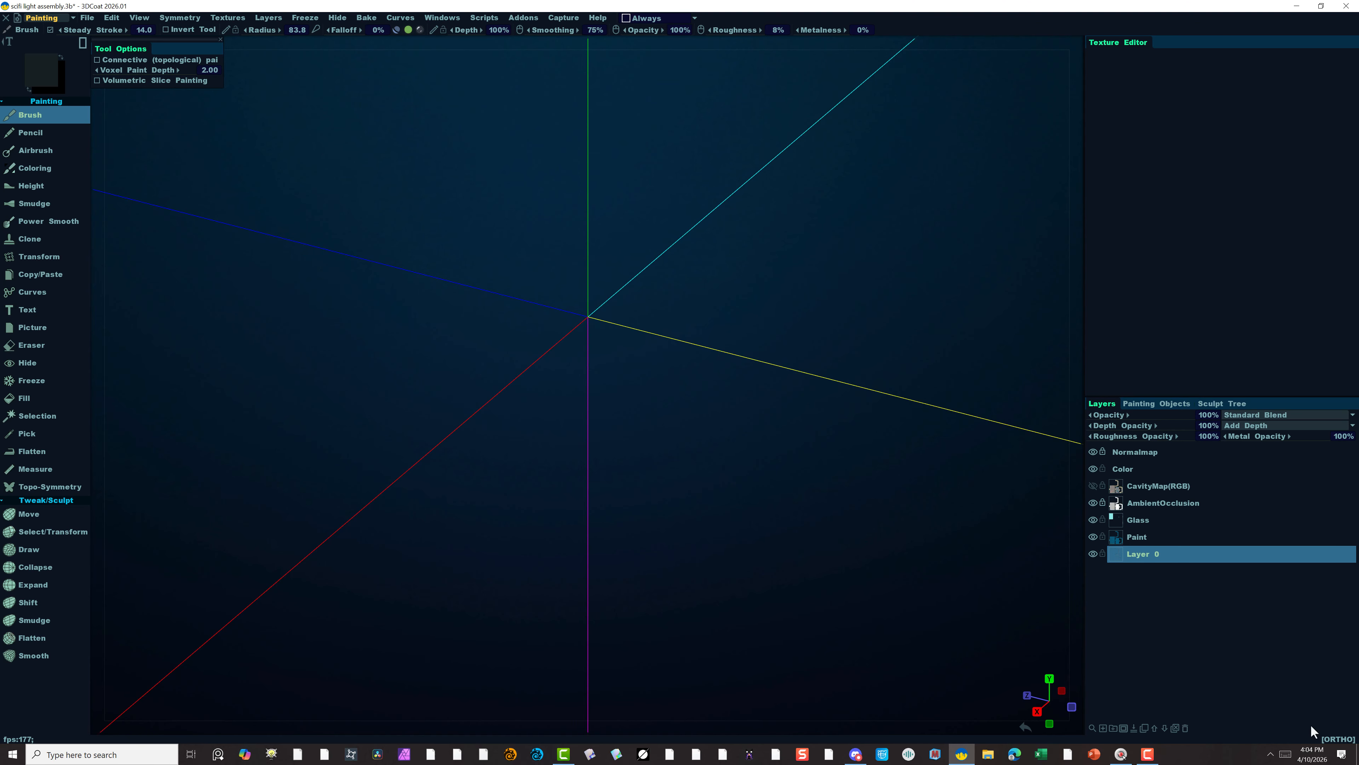
click(1184, 537)
click(1186, 728)
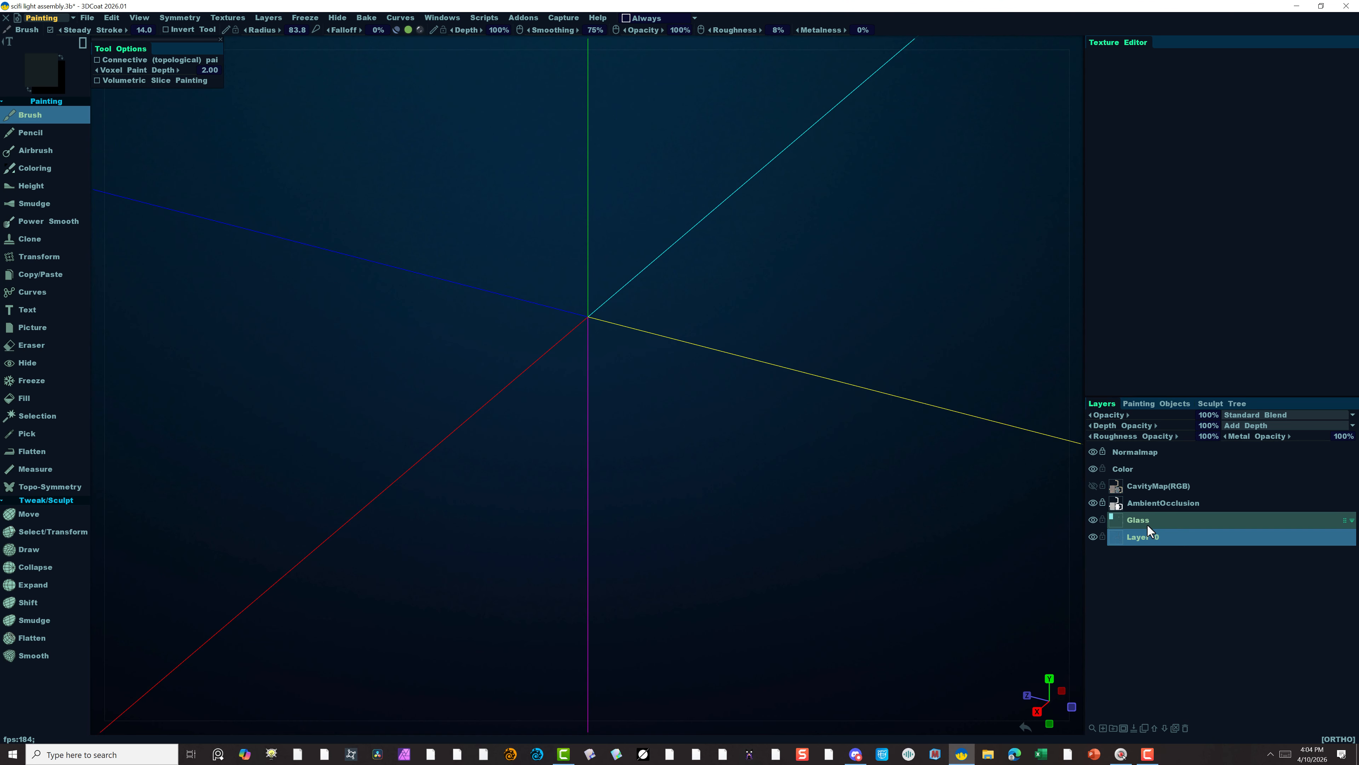
Delete the Glass, AmbientOcclusion and CavityMap(RGB) layers from the layer stack.
click(1183, 728)
click(1187, 503)
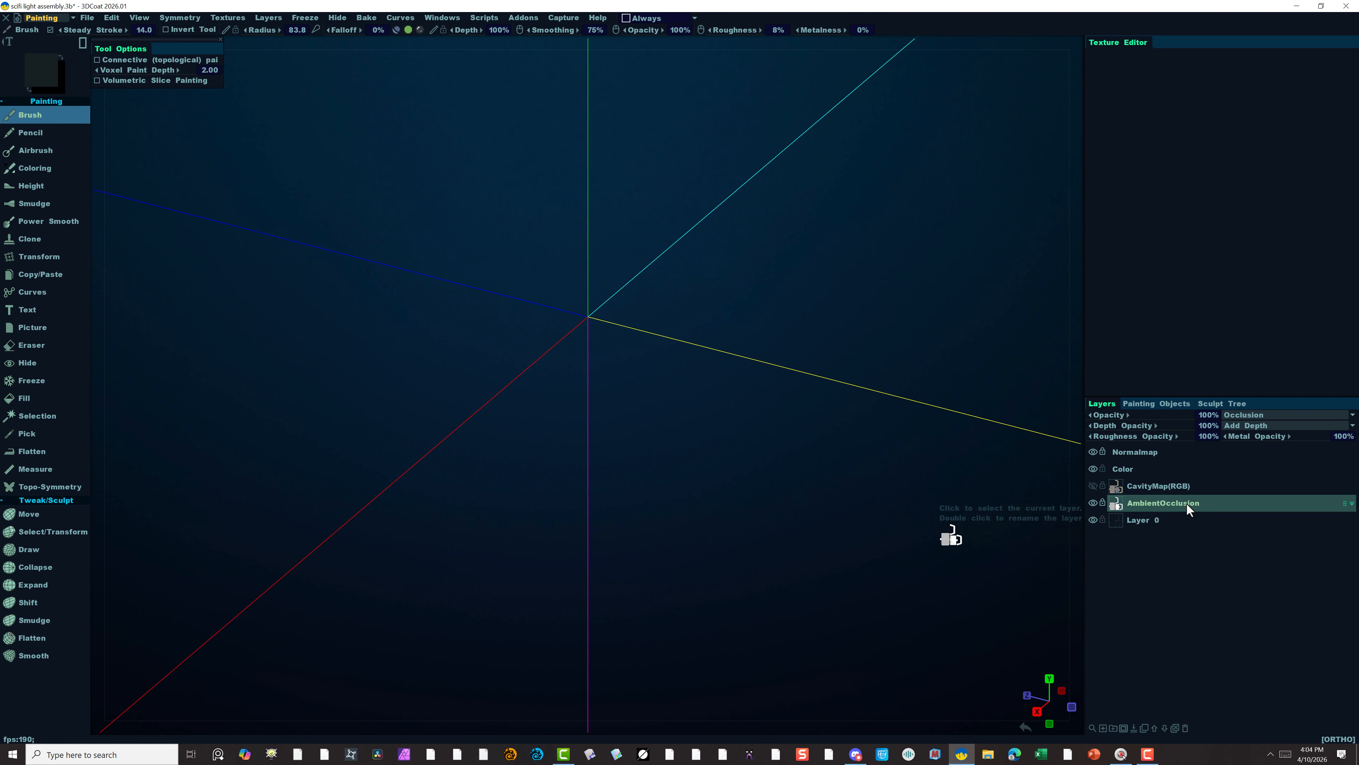
click(1185, 728)
click(1195, 486)
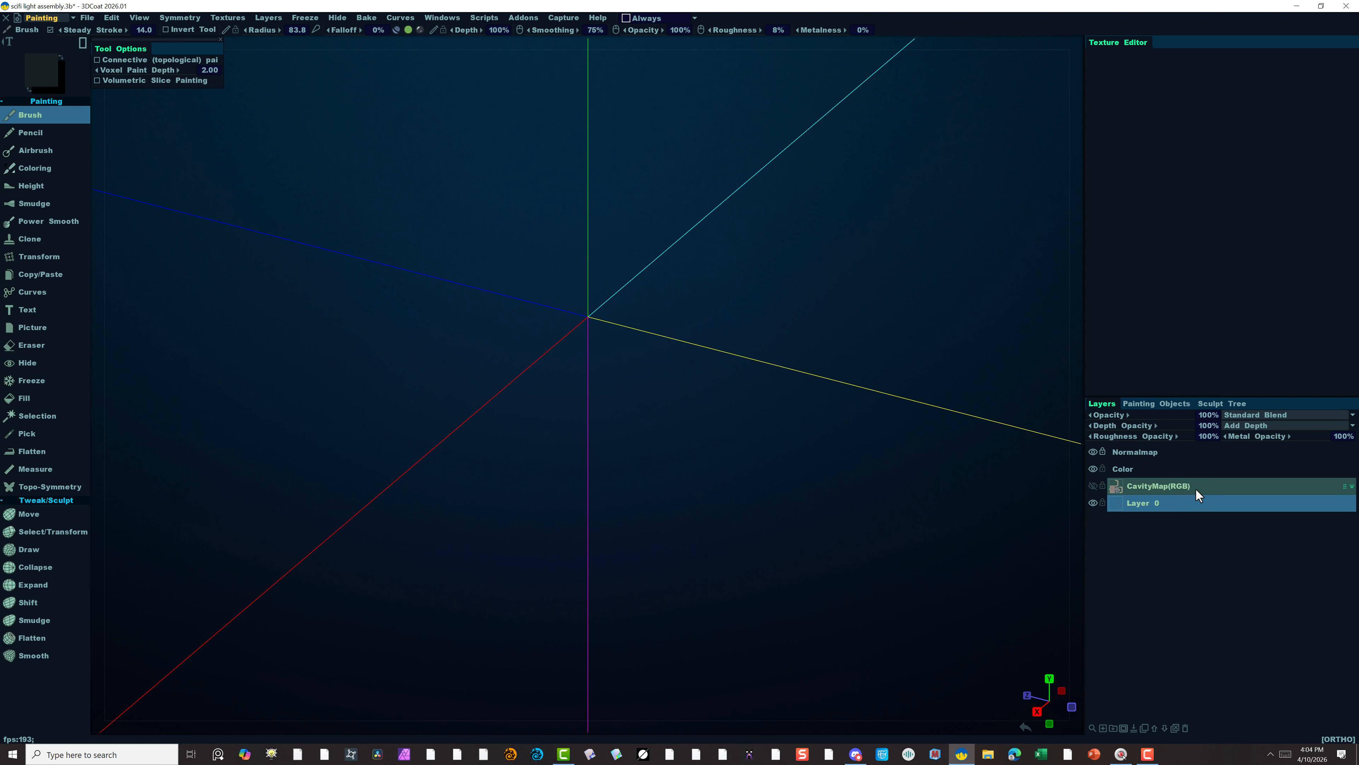
click(1184, 728)
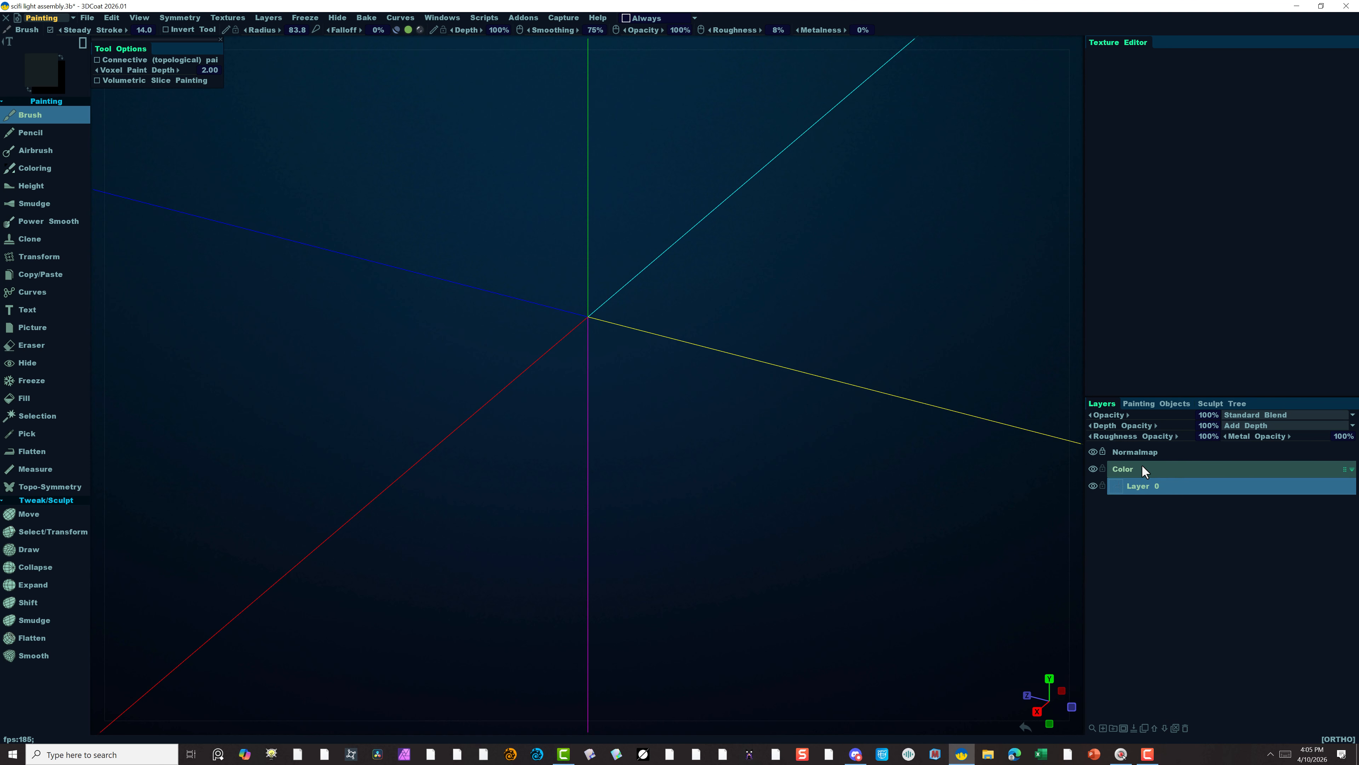
Unlock the Normalmap layer and delete both the Normalmap and Color layers, leaving only Layer 0.
click(1136, 452)
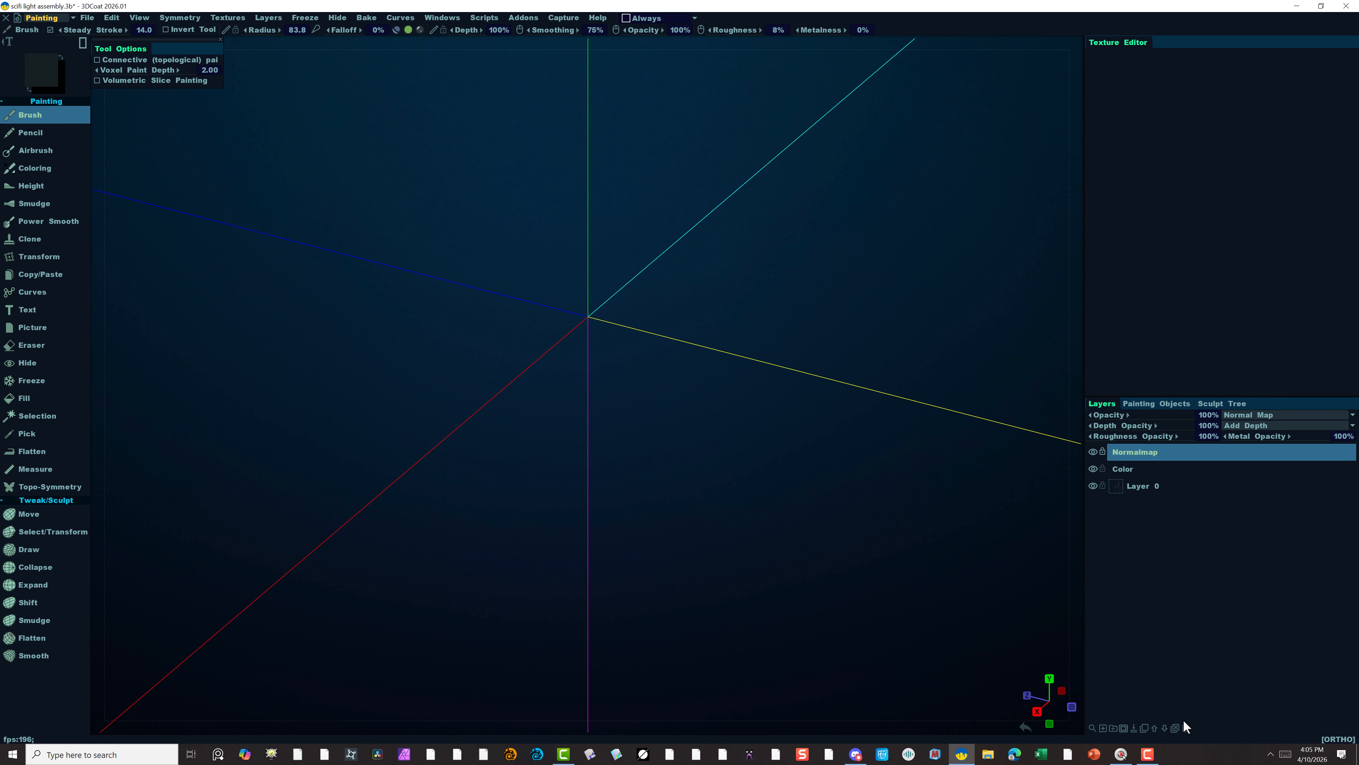
click(1125, 468)
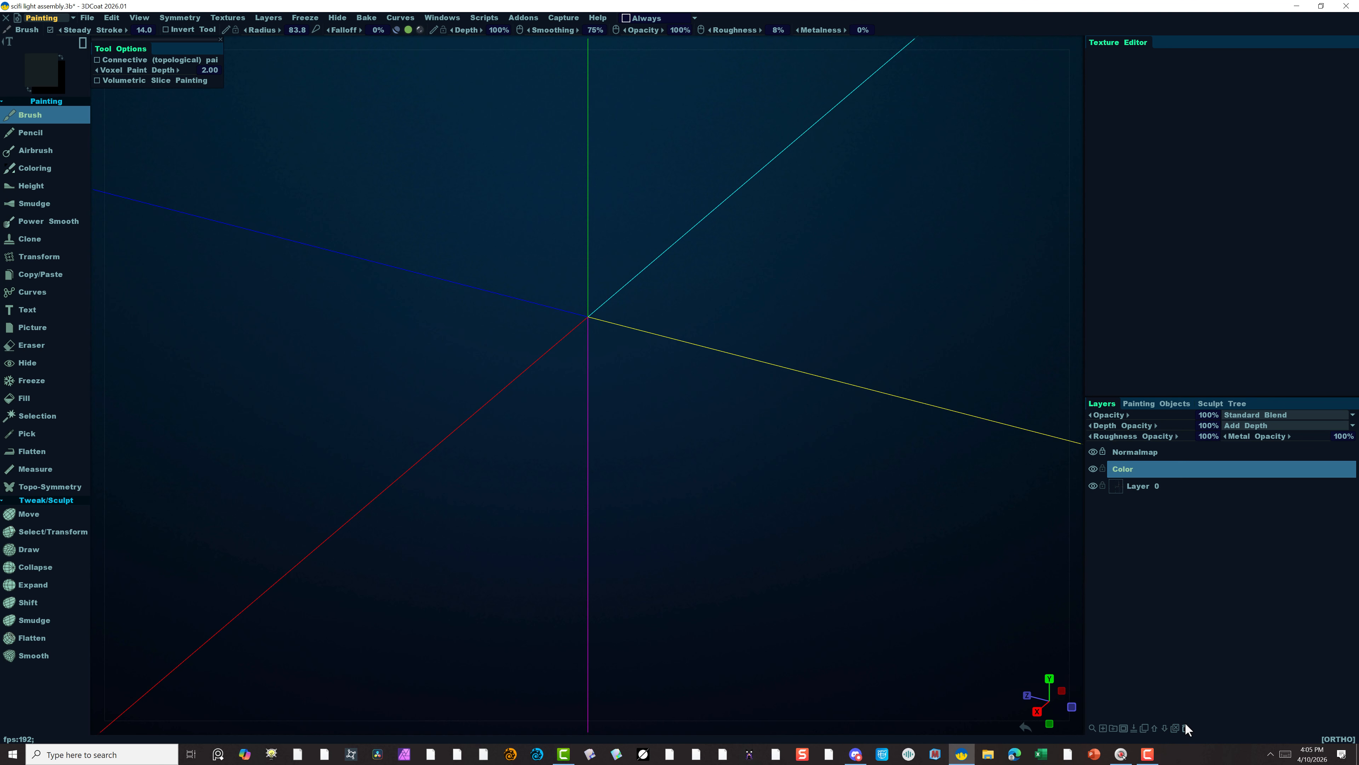
click(1102, 451)
click(529, 420)
click(1134, 450)
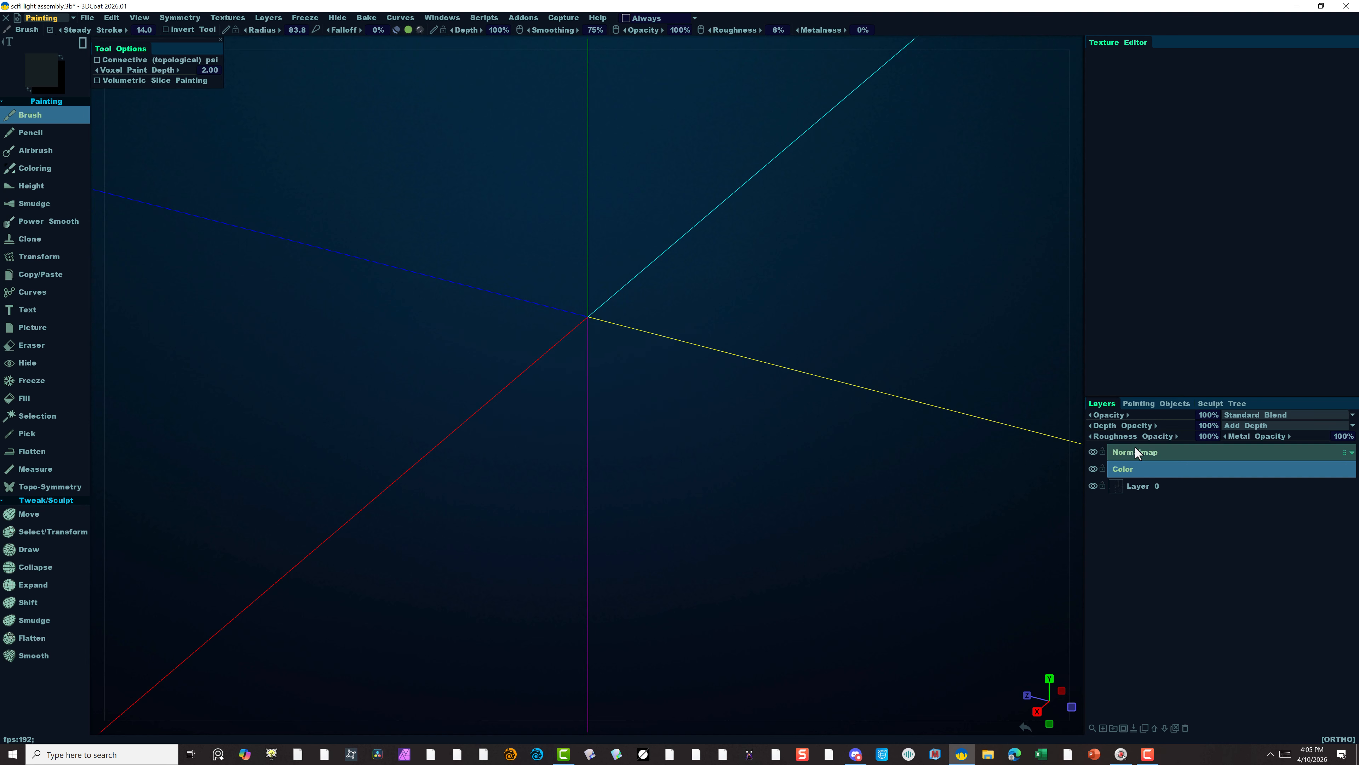
click(1176, 729)
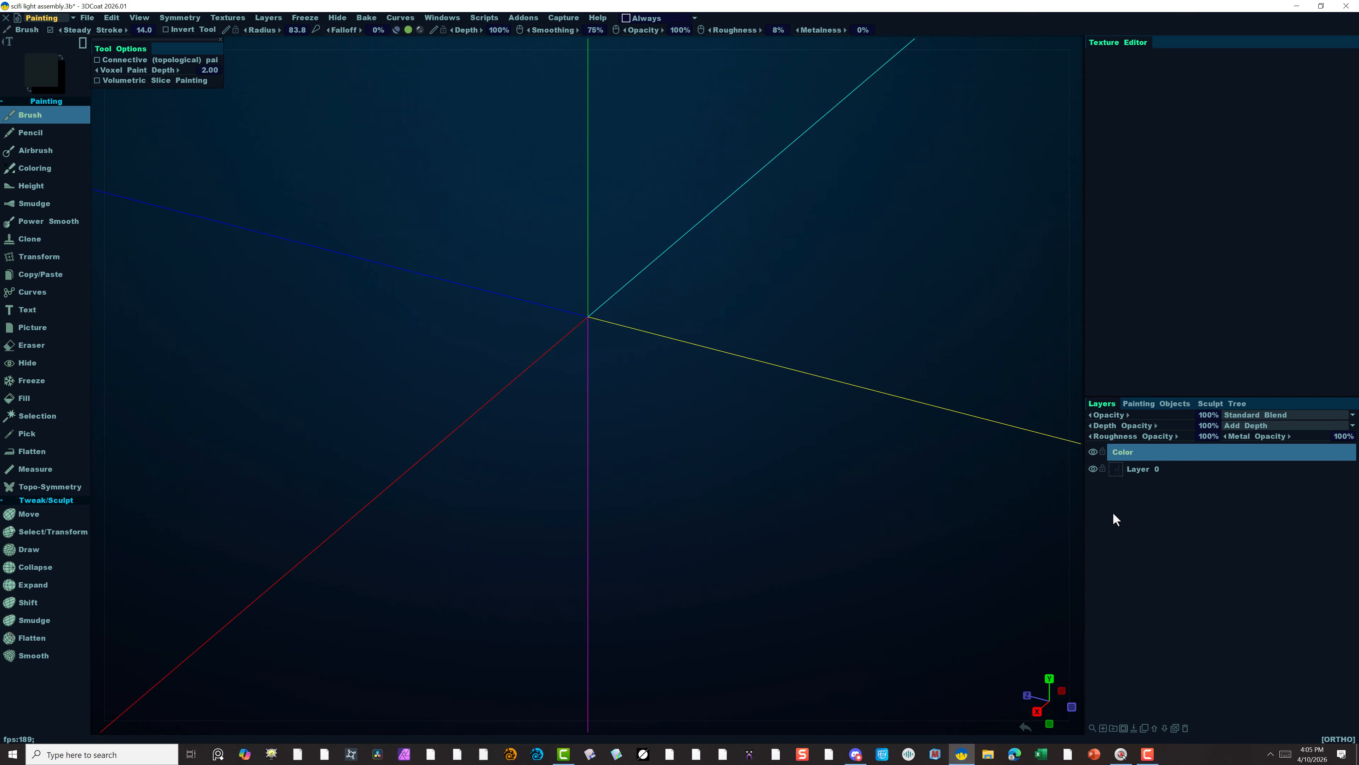
click(1185, 727)
click(992, 192)
Switch to the Modeling workspace and try to bake the light assembly with a per-pixel normal map.
click(73, 19)
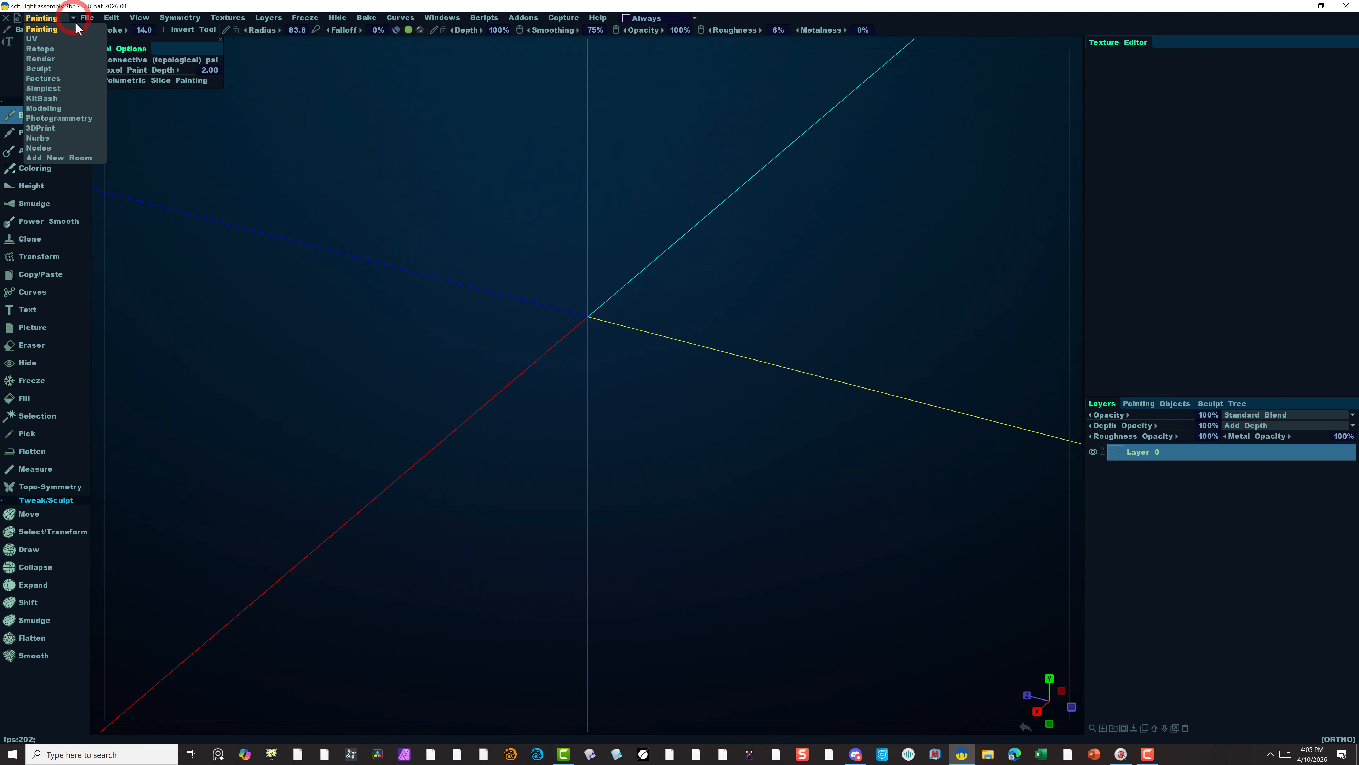
click(65, 108)
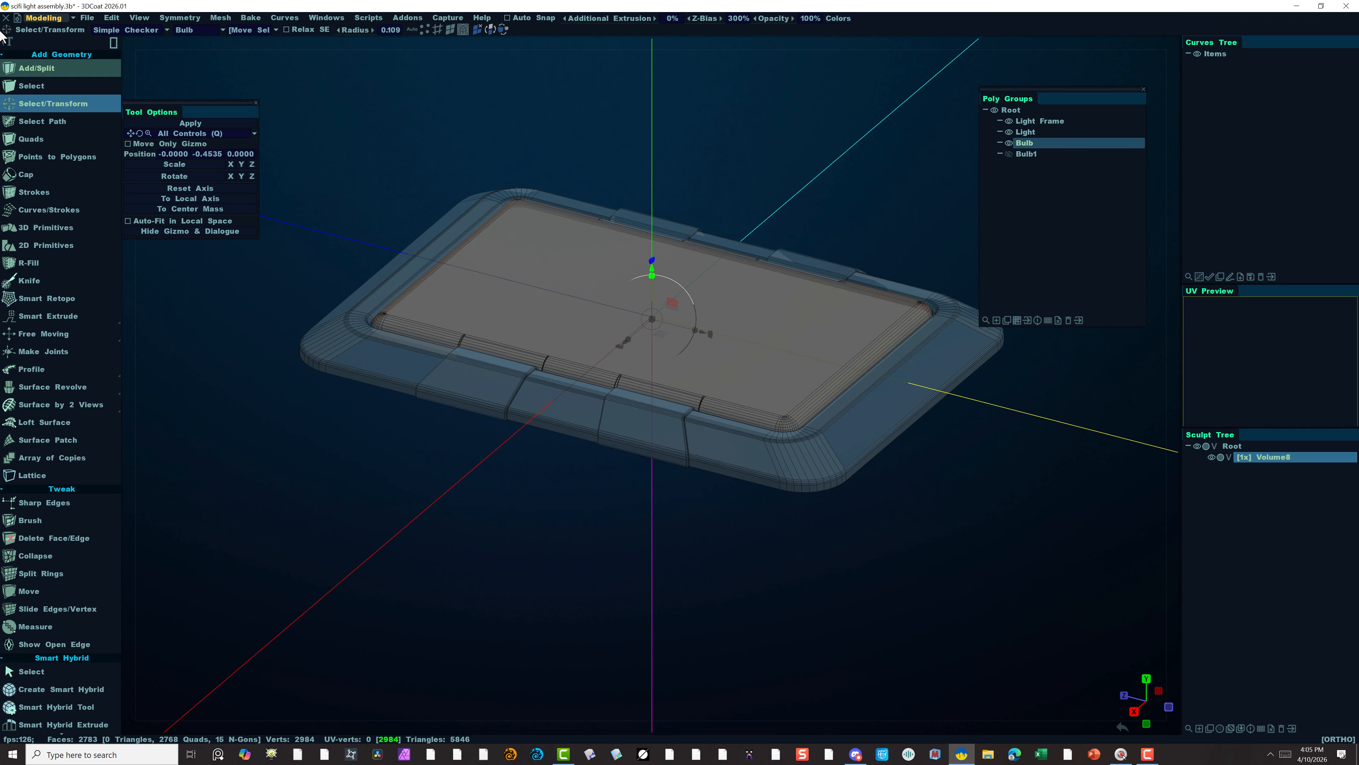
click(244, 19)
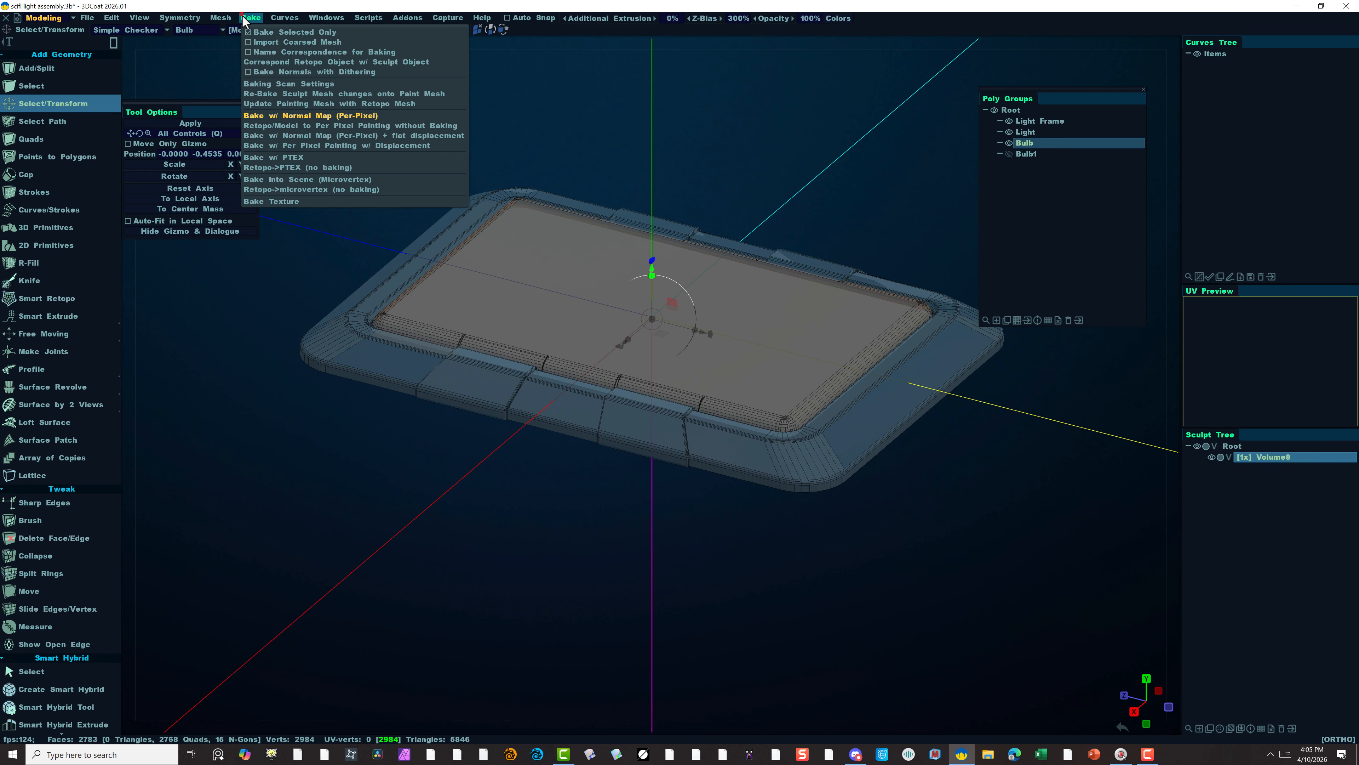
click(304, 115)
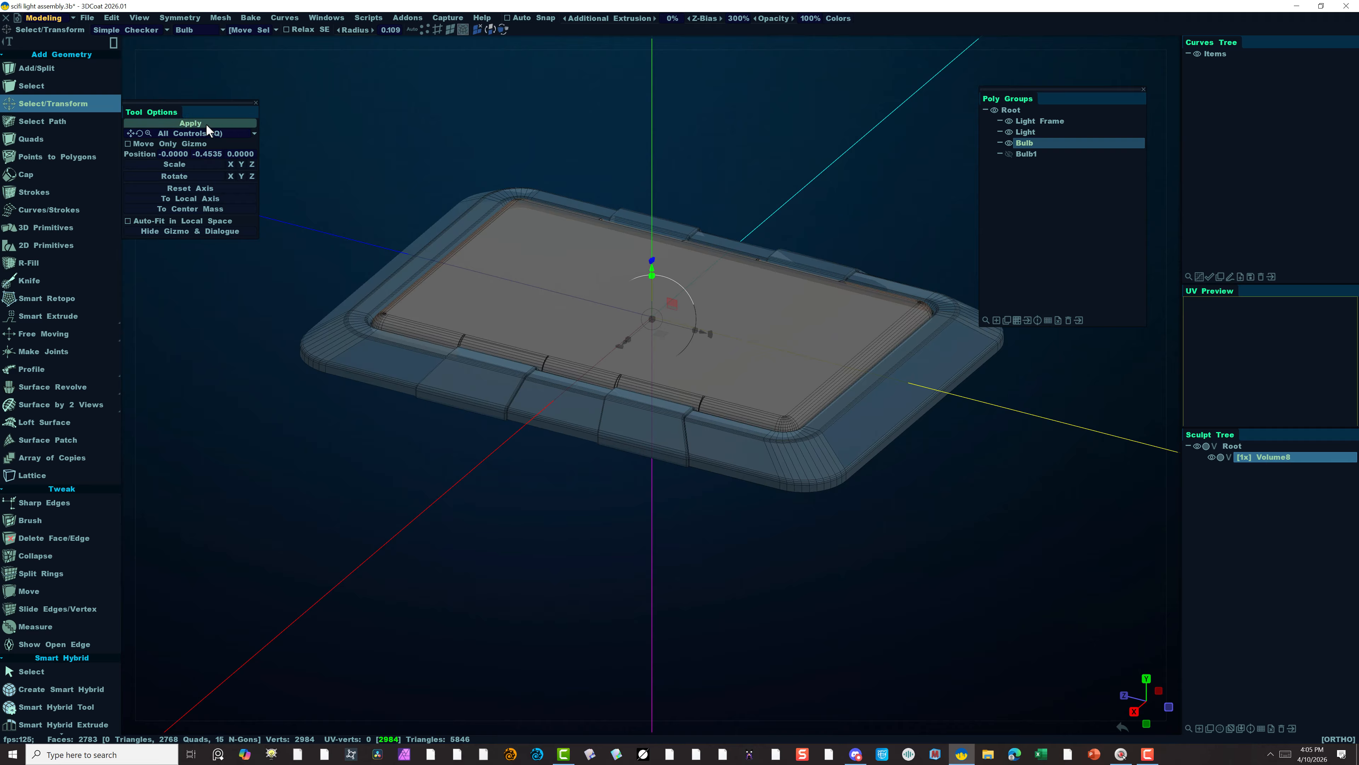
click(254, 102)
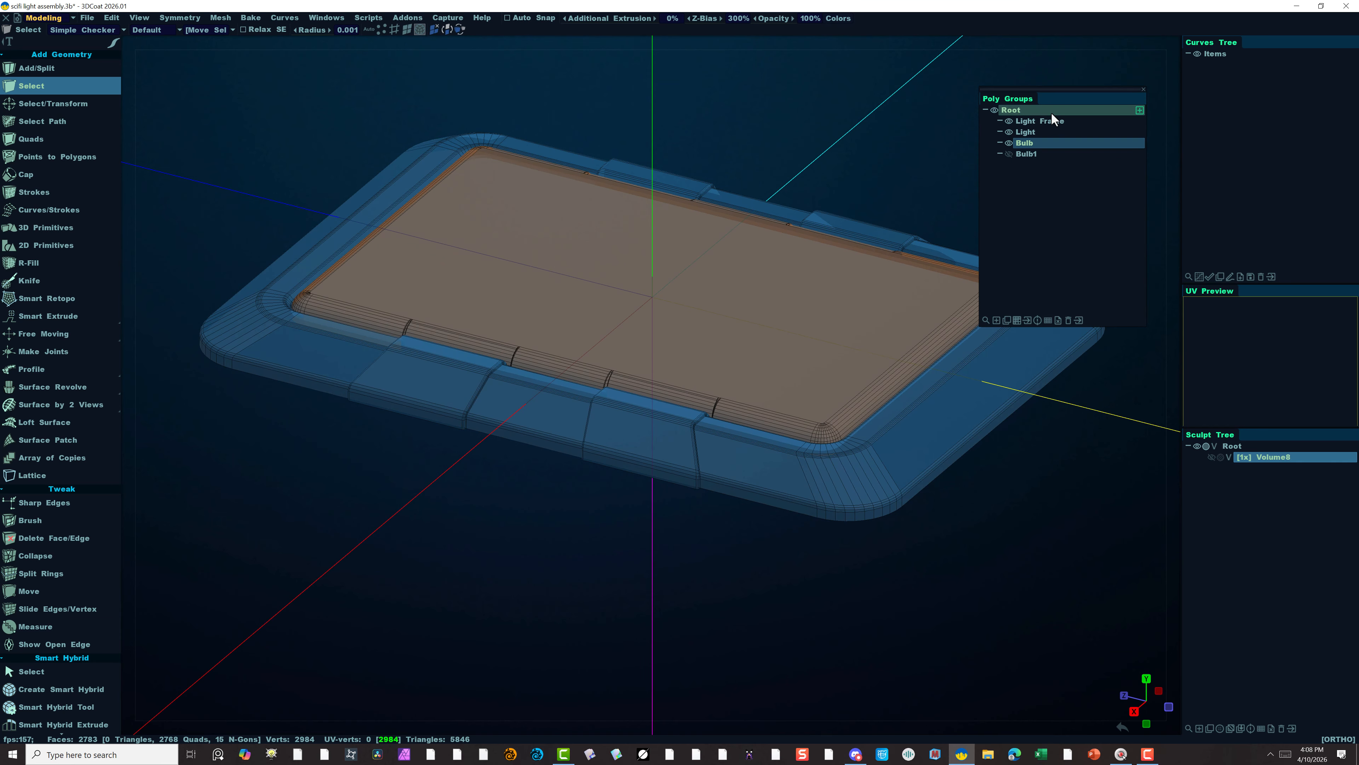
Select the Light Frame, Light and Bulb poly groups and try to bake them with a per-pixel normal map, accepting the scan depths.
click(1052, 120)
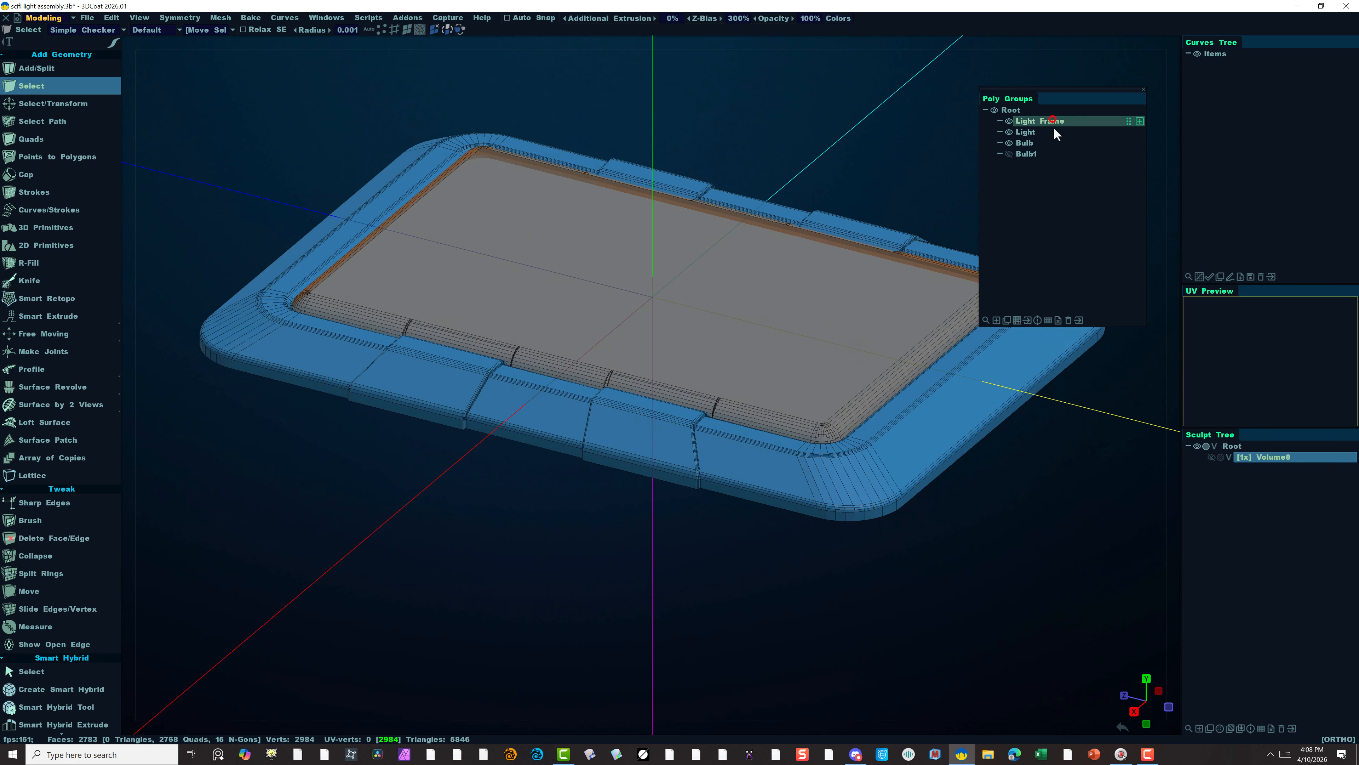
shift+click(1036, 142)
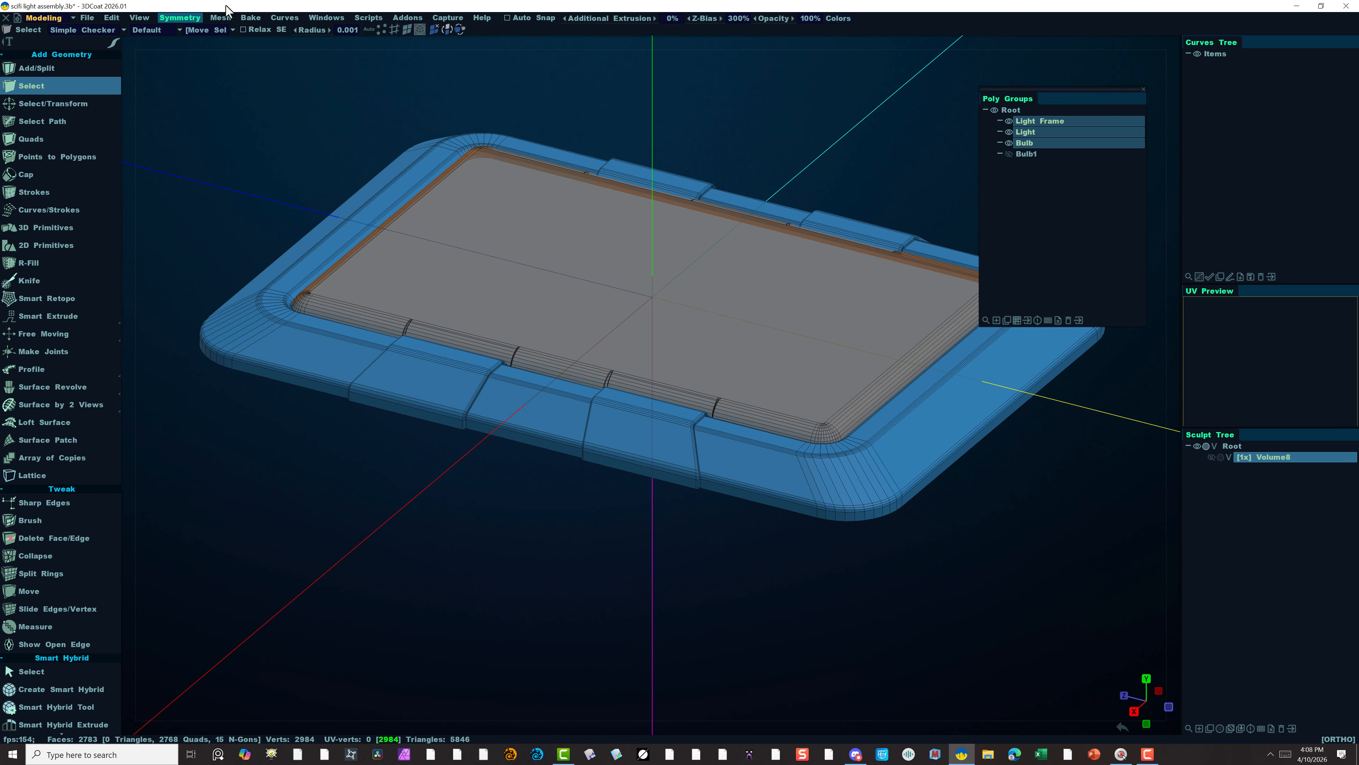
click(265, 17)
click(294, 114)
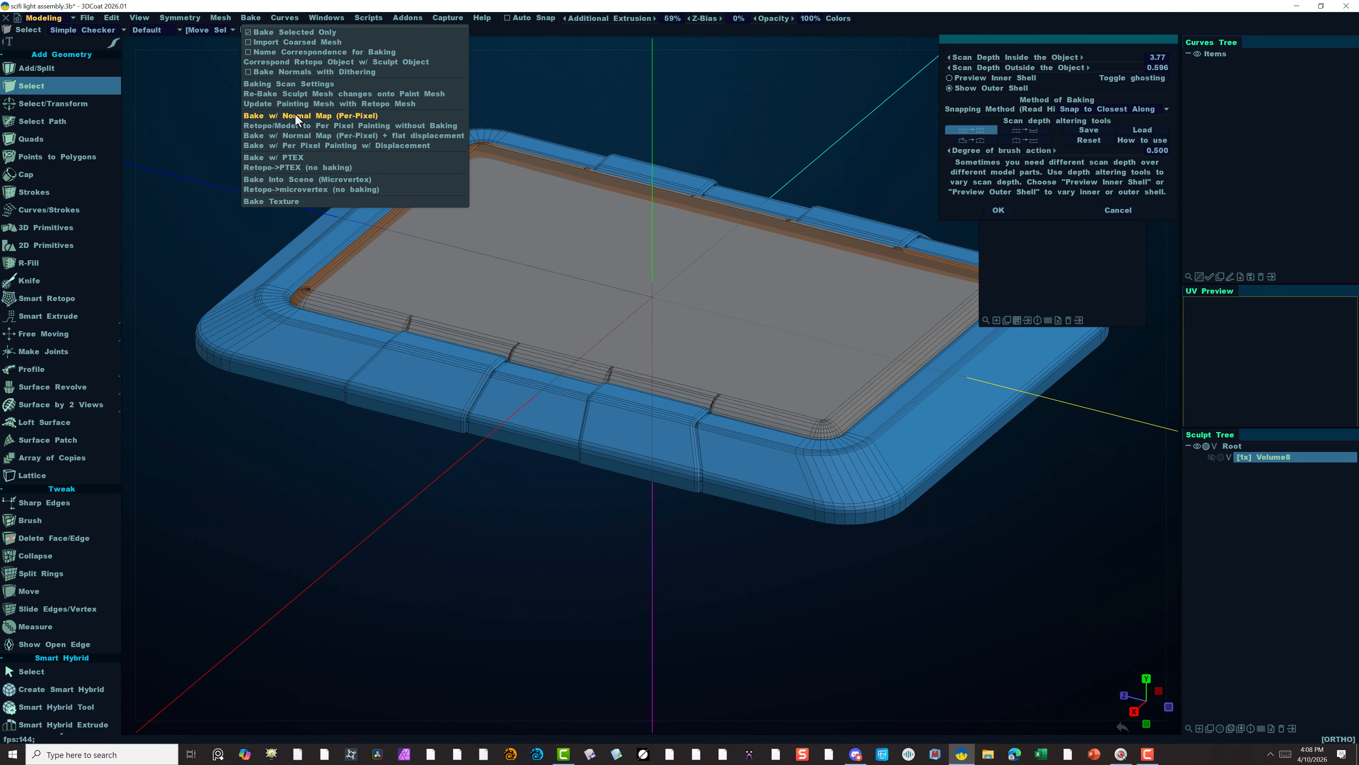
click(998, 210)
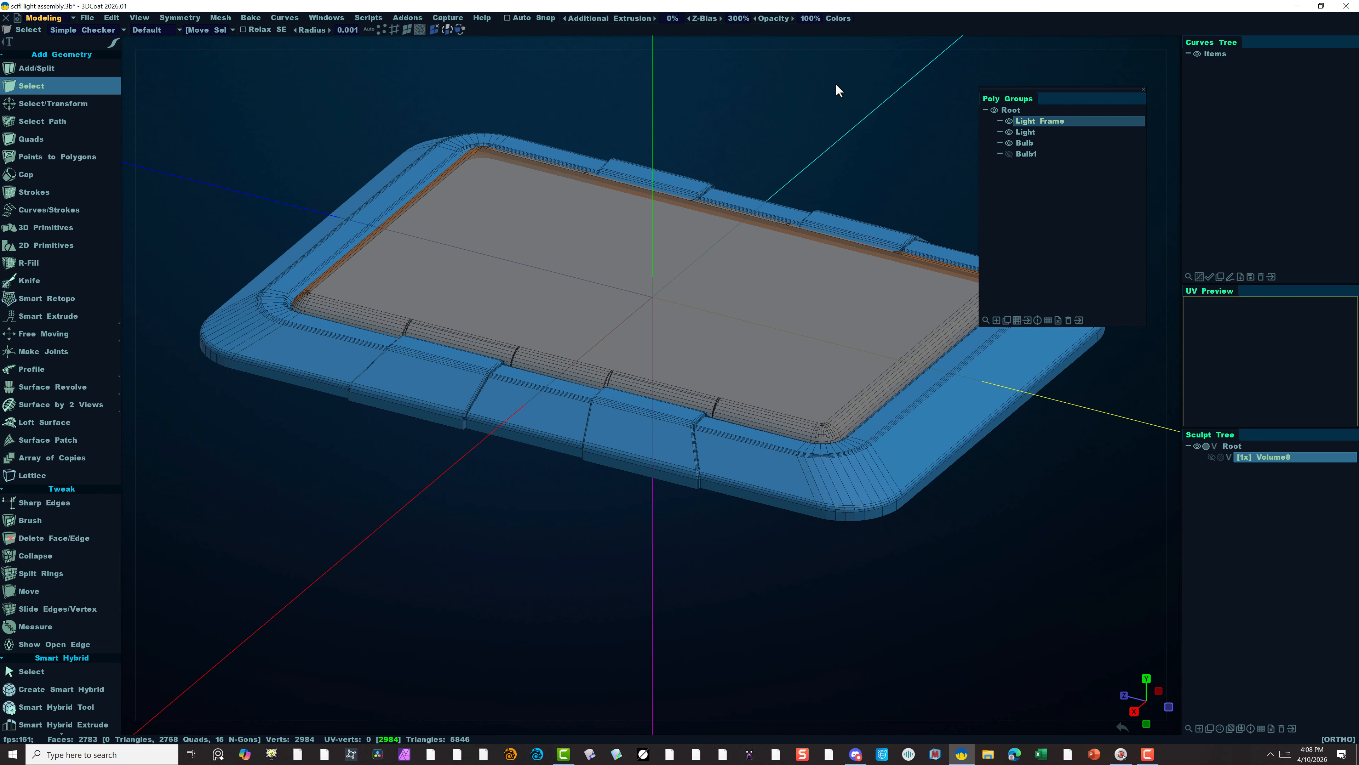
Check the Painting workspace for baked objects and quit the program, answering its exit prompt.
click(73, 19)
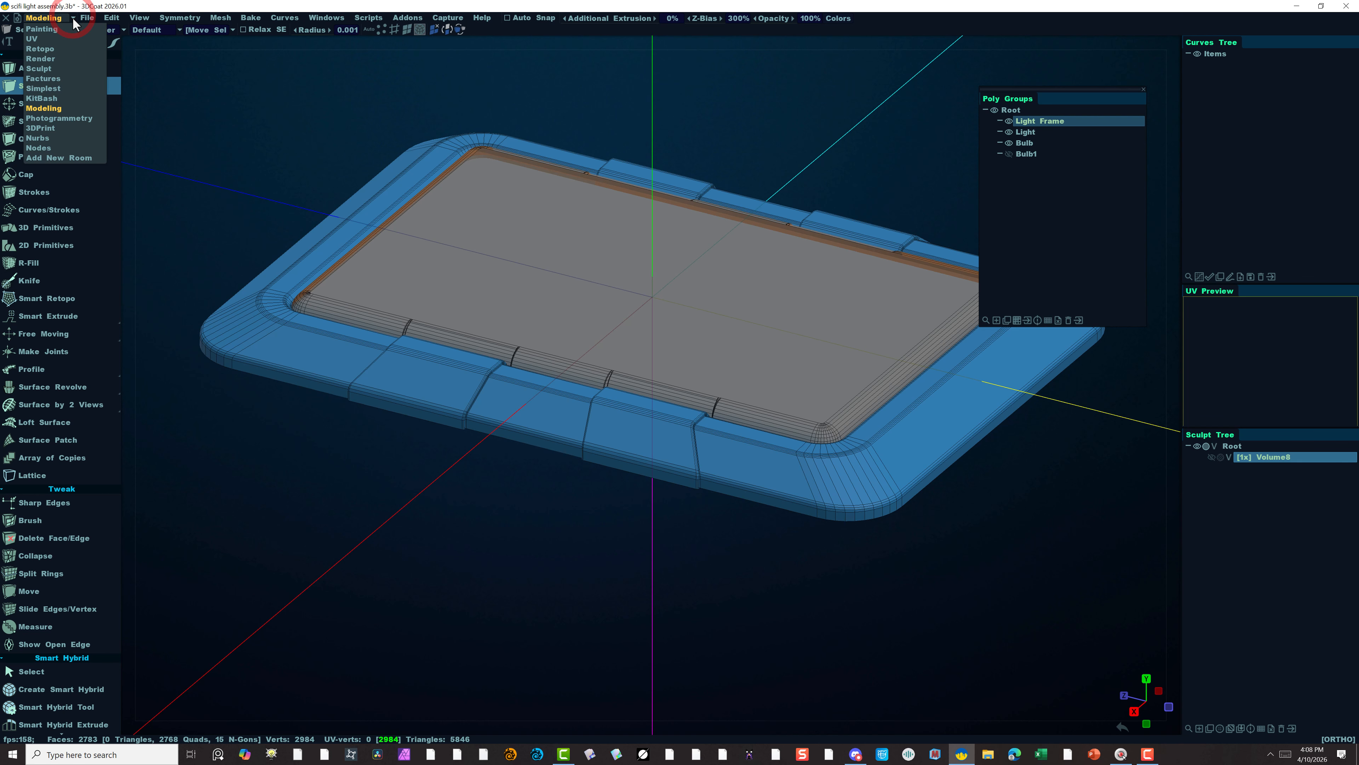
click(50, 30)
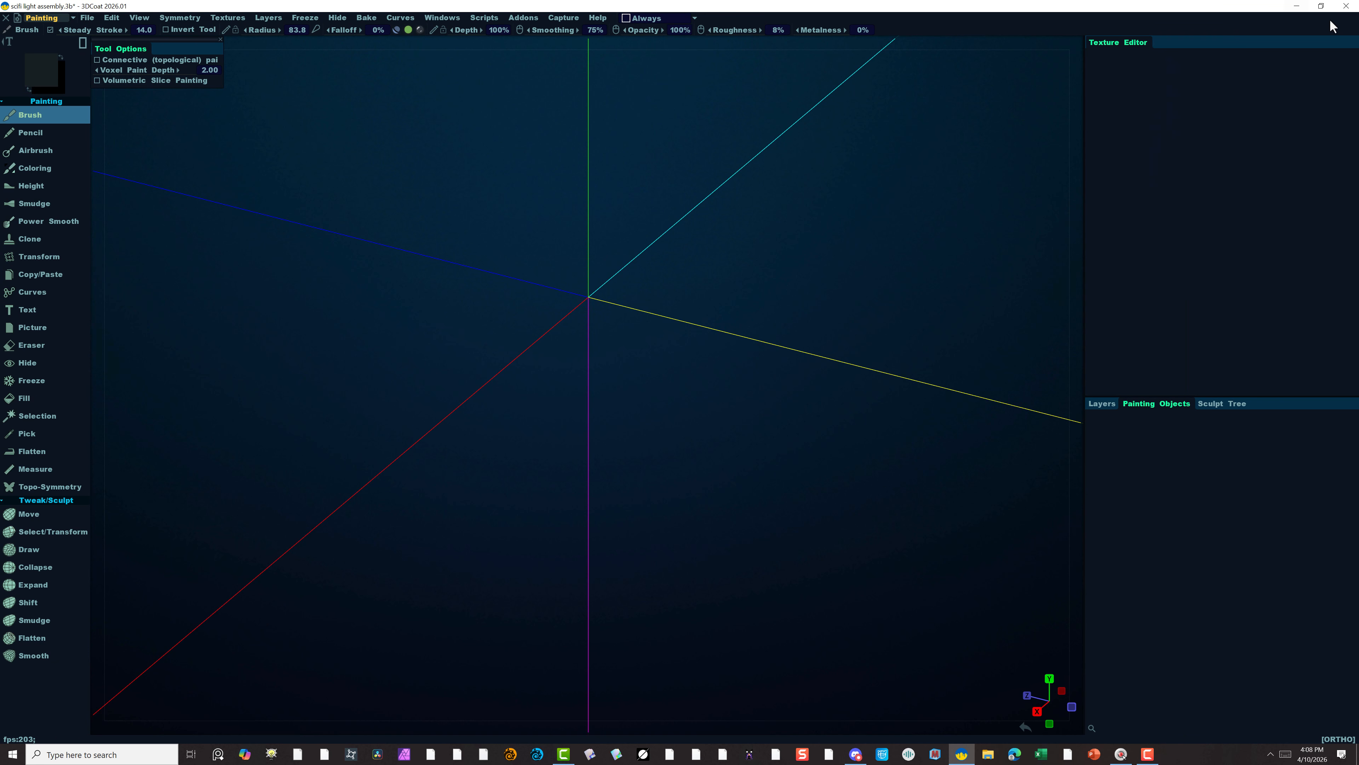
click(1346, 5)
click(587, 399)
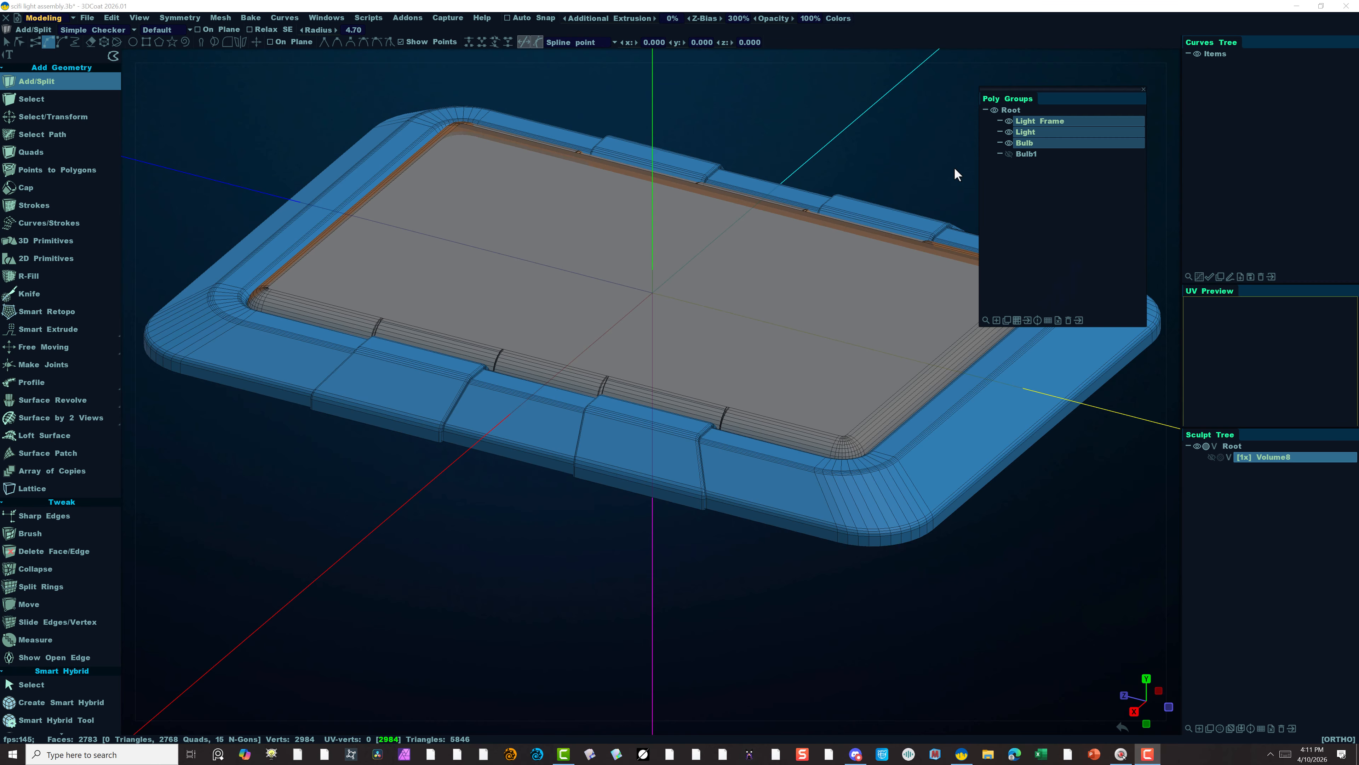
Bake the assembly with a per-pixel normal map, accepting the scan depths and setting the Default and Bulb UV set textures to 4096 by 4096.
click(248, 19)
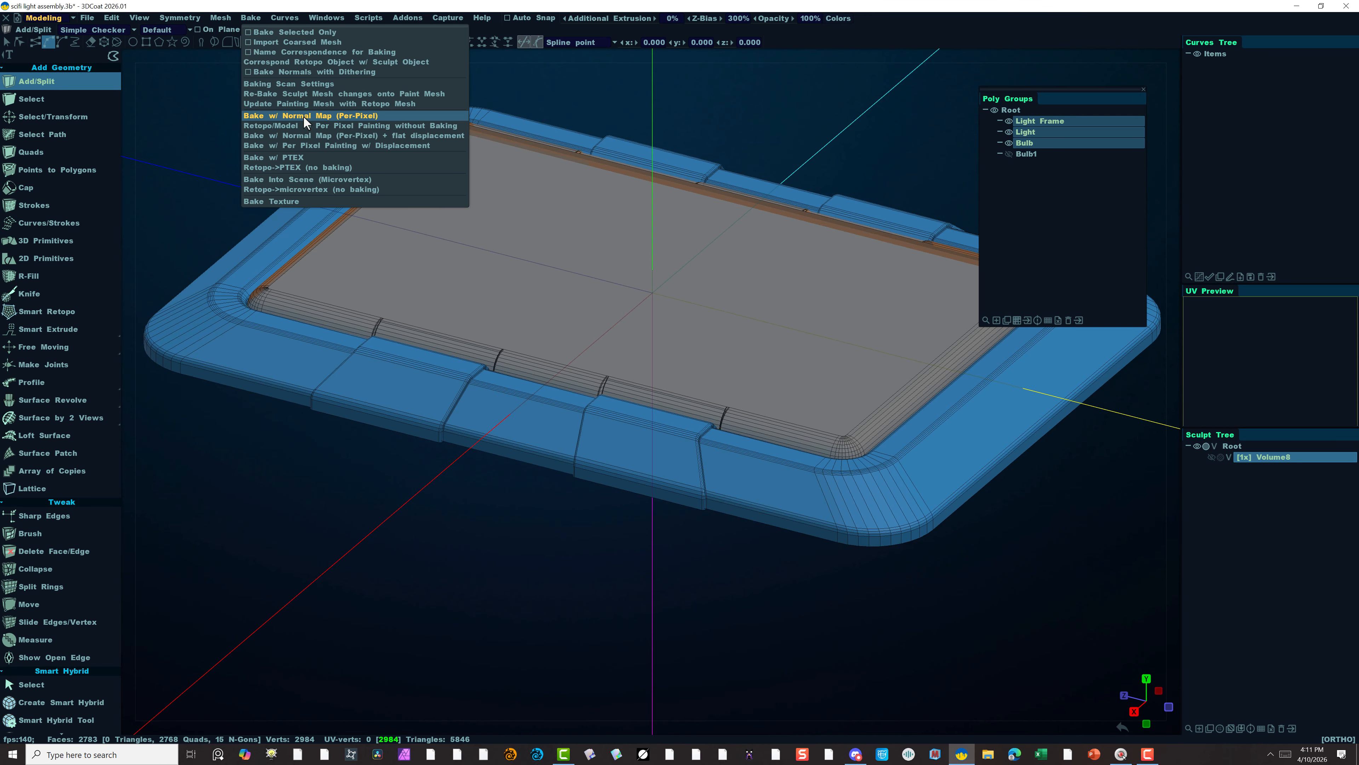
click(357, 114)
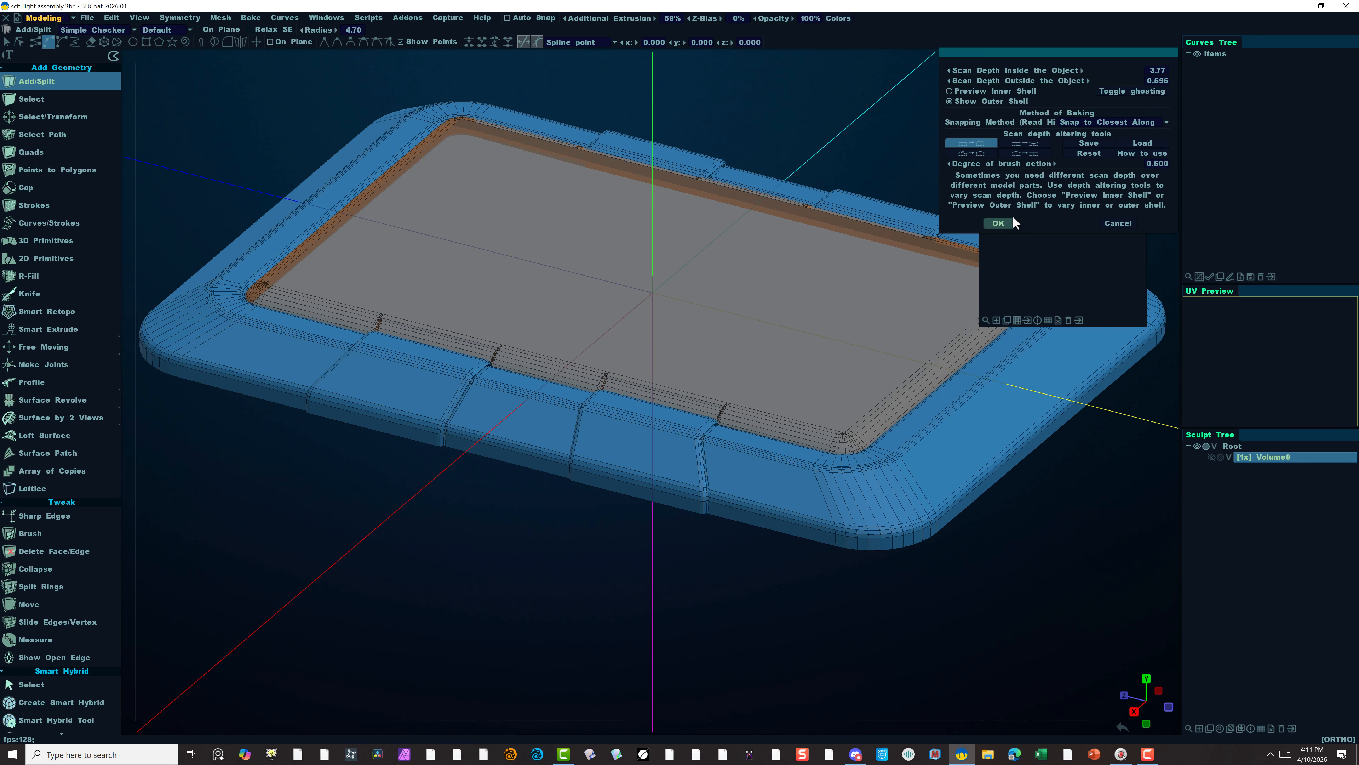
click(1000, 222)
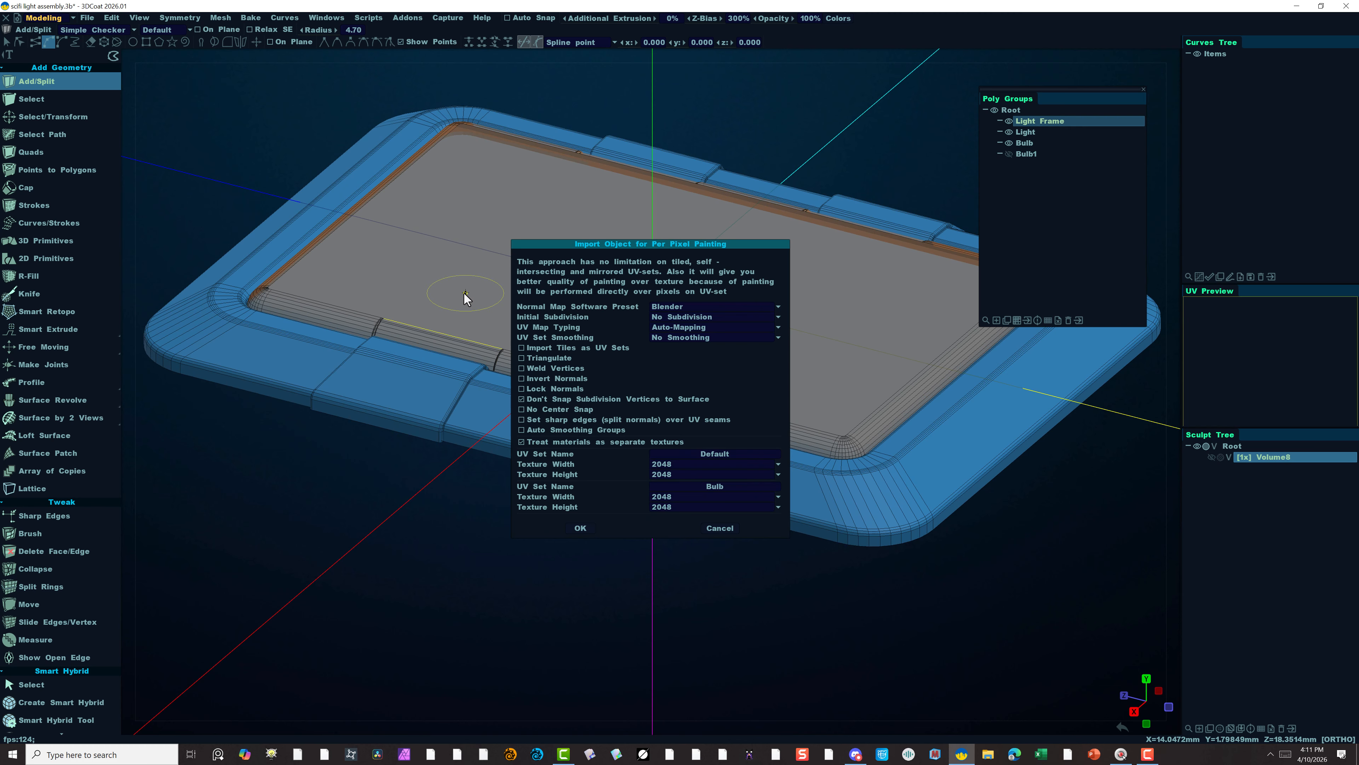
click(701, 464)
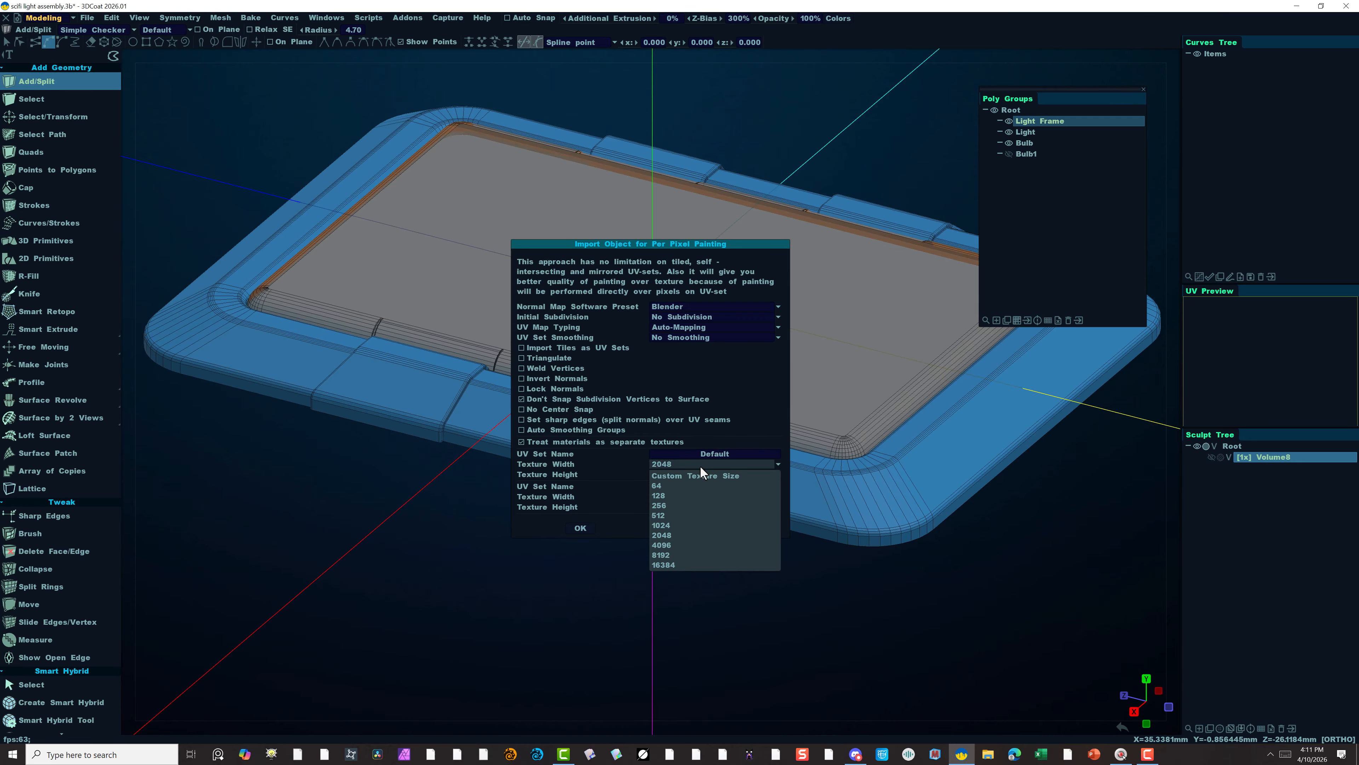
click(678, 544)
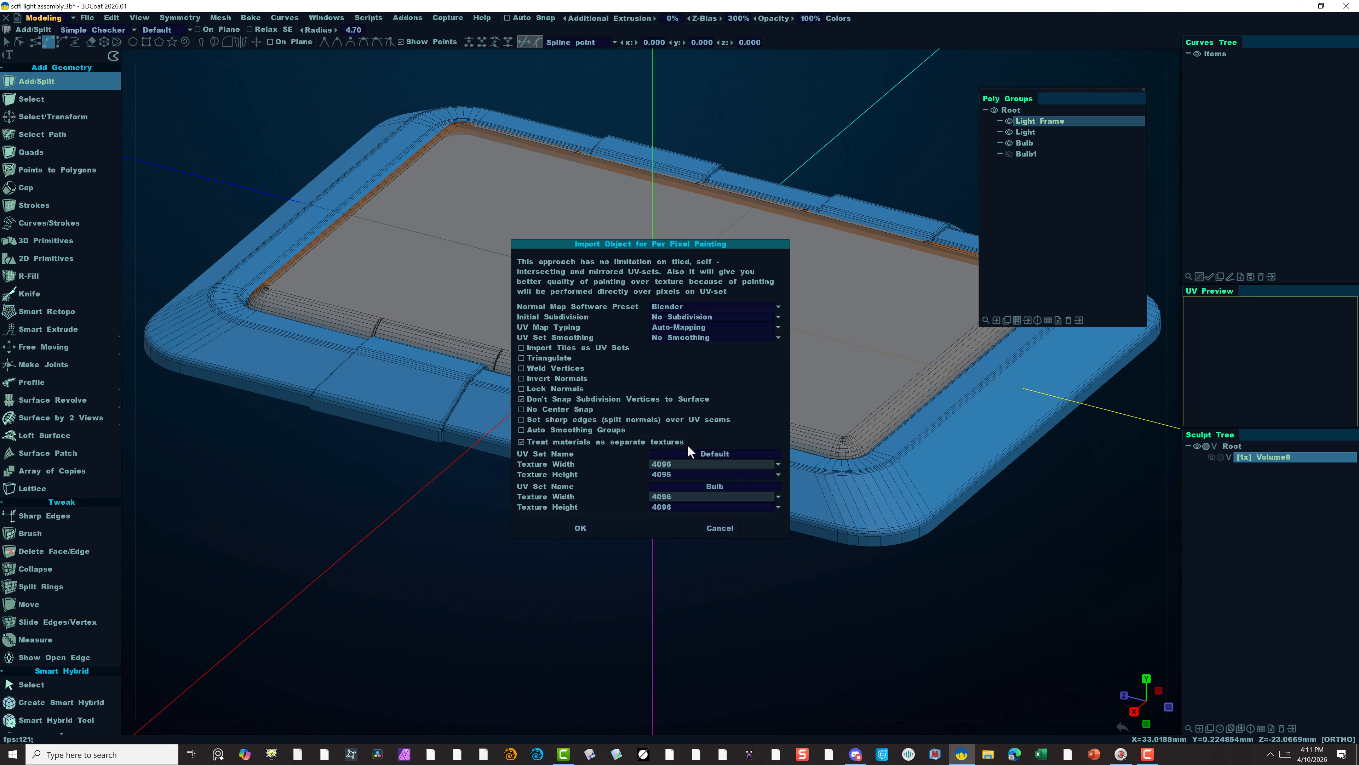
scroll(658, 464, down, 1)
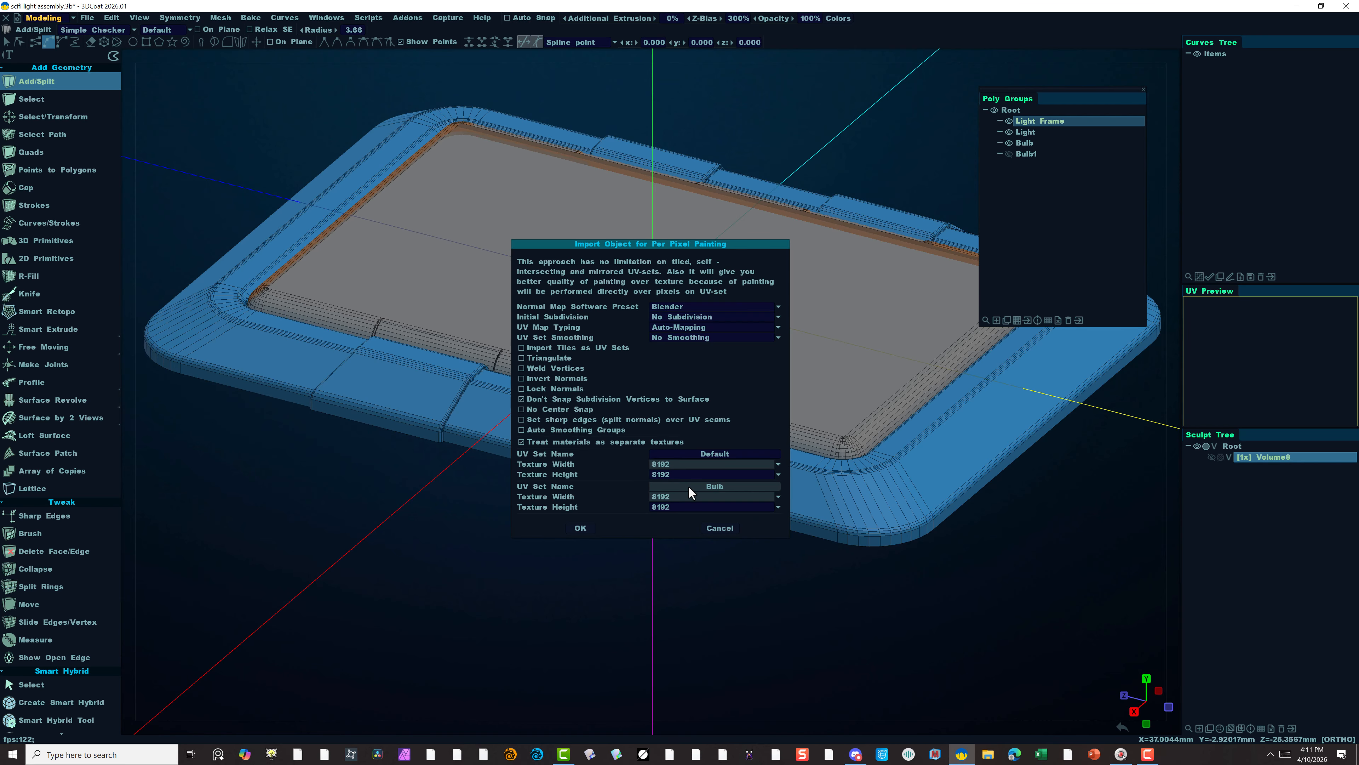
click(679, 463)
click(672, 544)
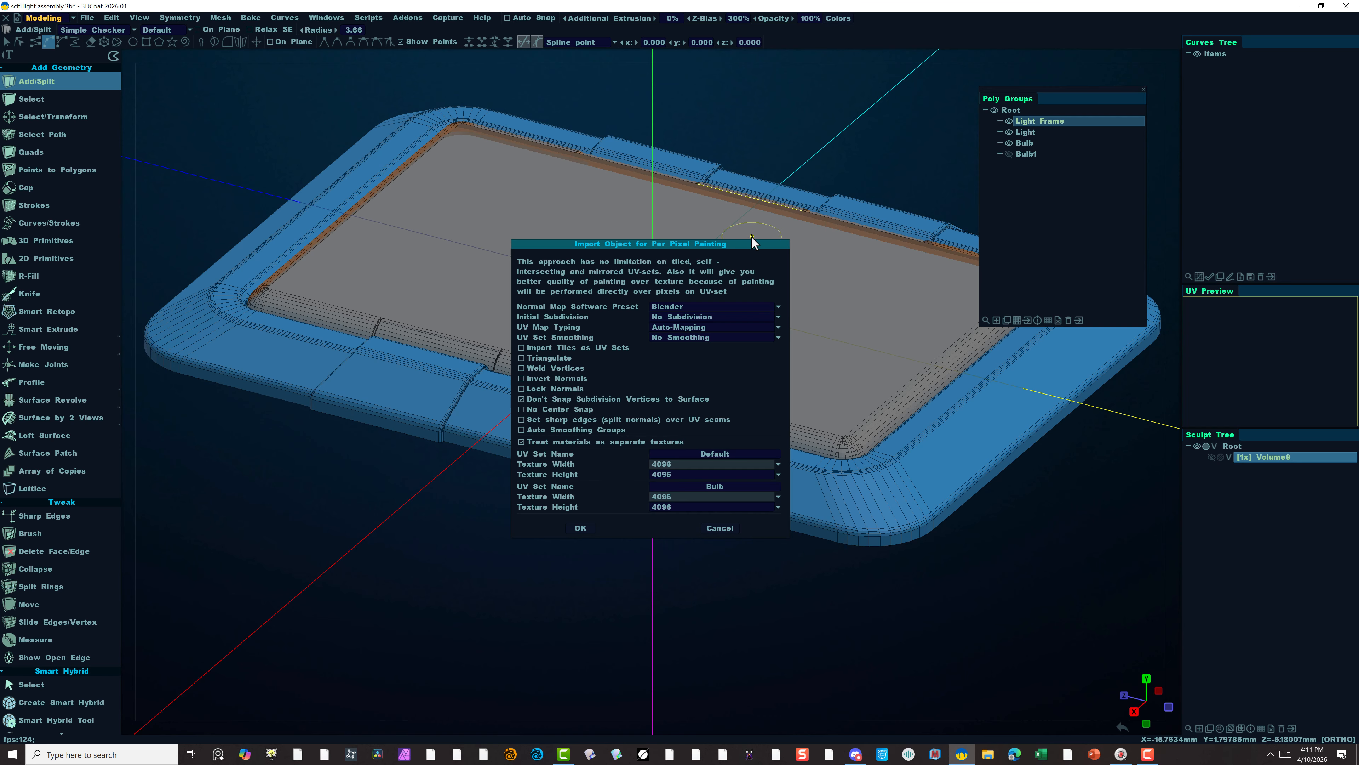
click(575, 528)
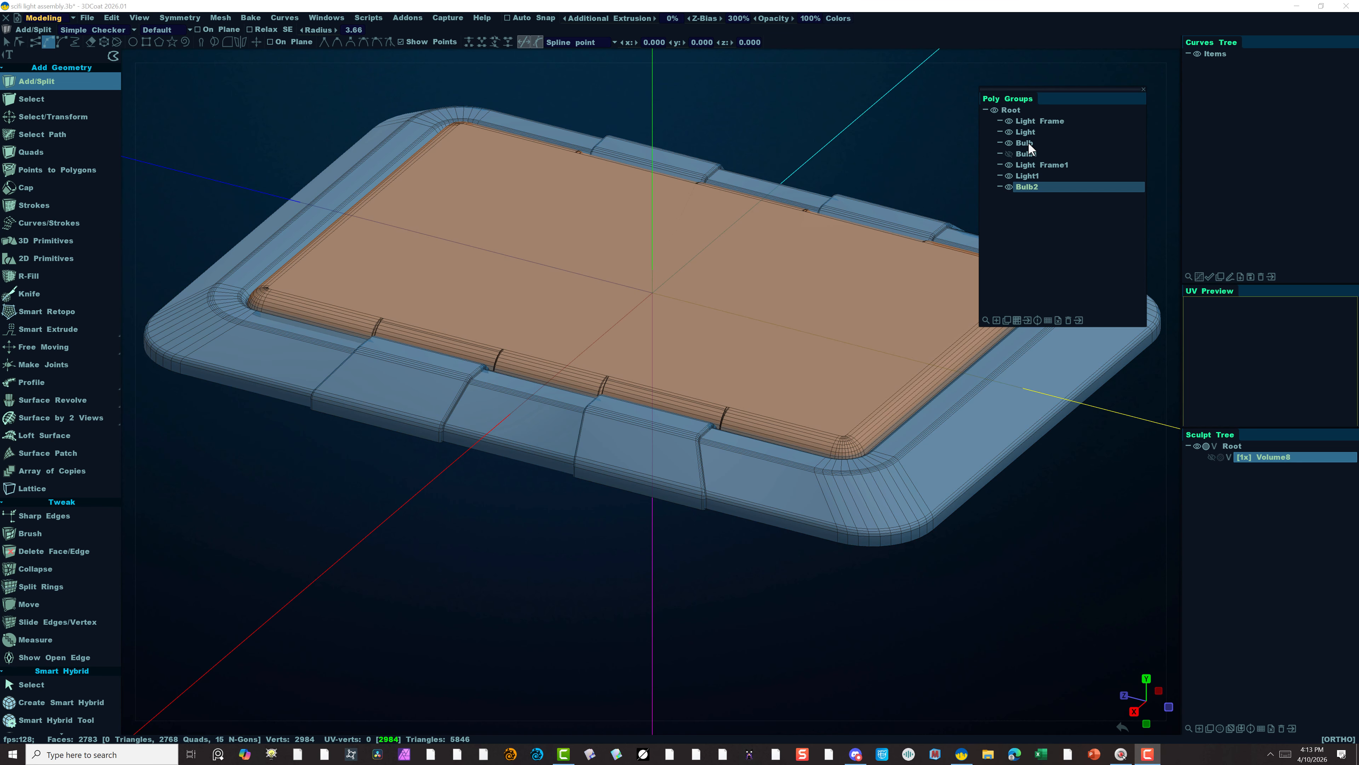
Switch to the Painting workspace and hide the Light and Light Frame painting objects to isolate the bulb tubes.
drag(1040, 93, 1070, 73)
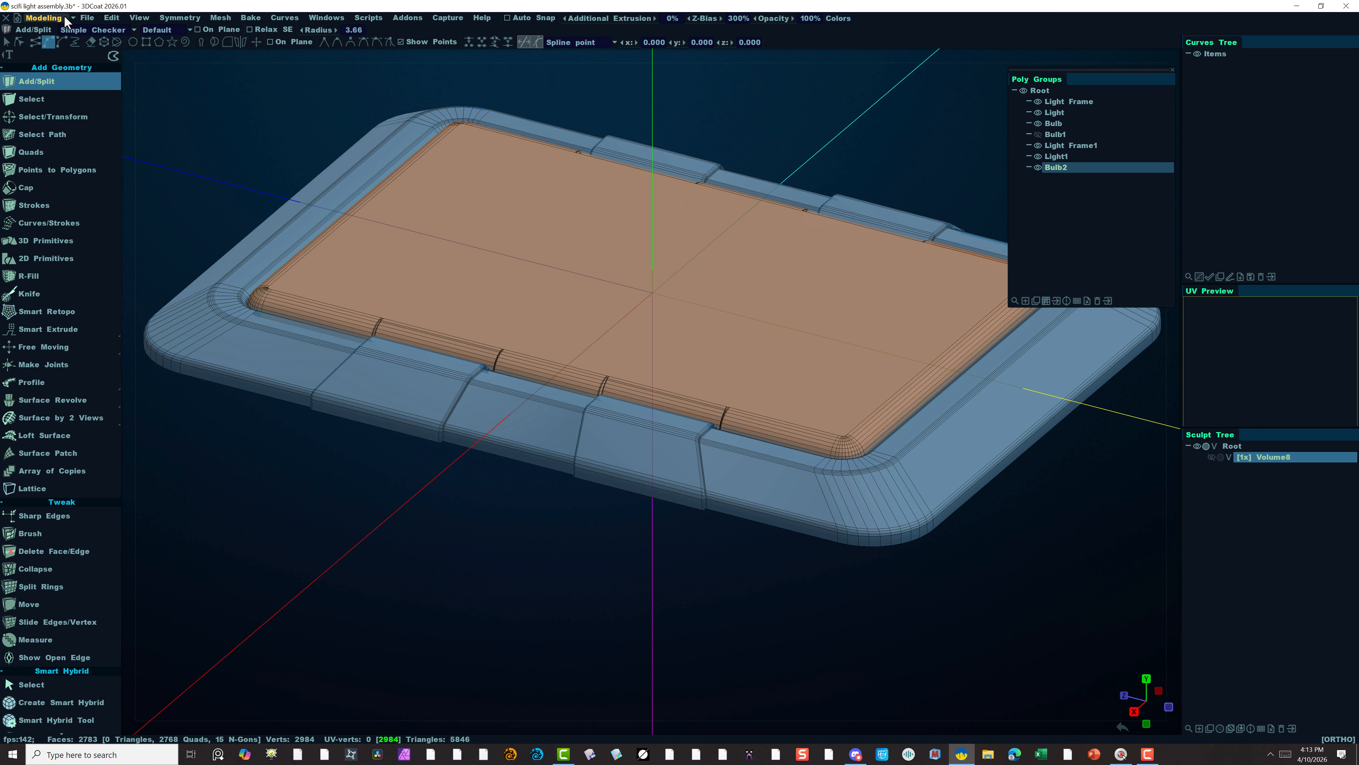
click(44, 18)
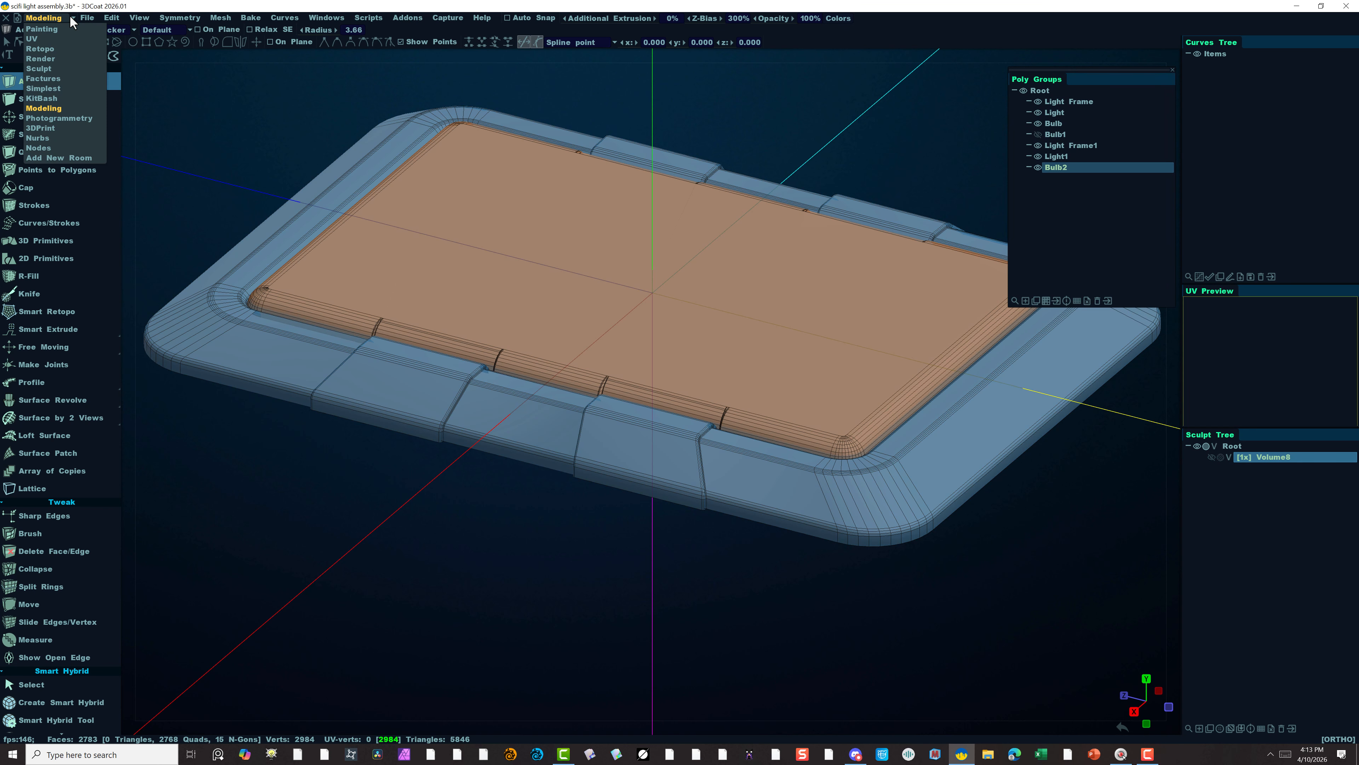
click(47, 29)
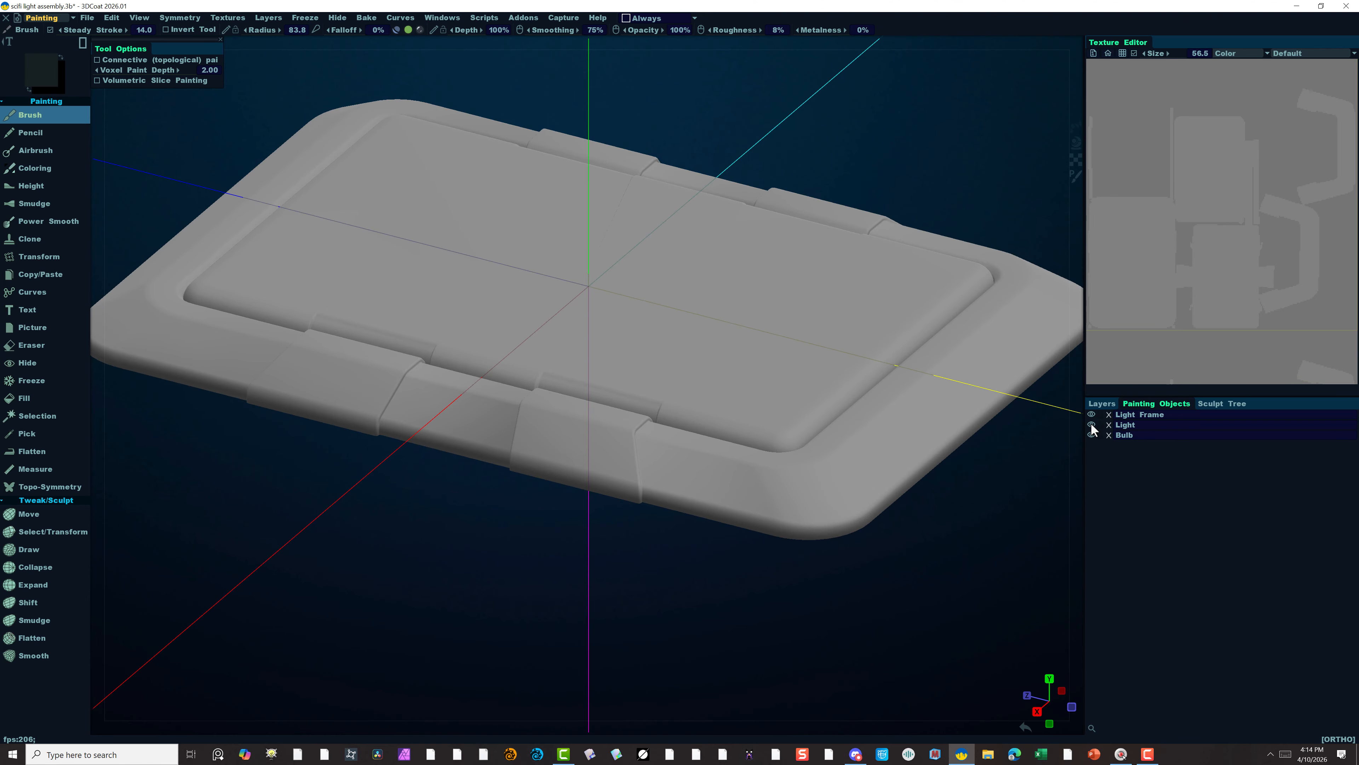
click(1091, 423)
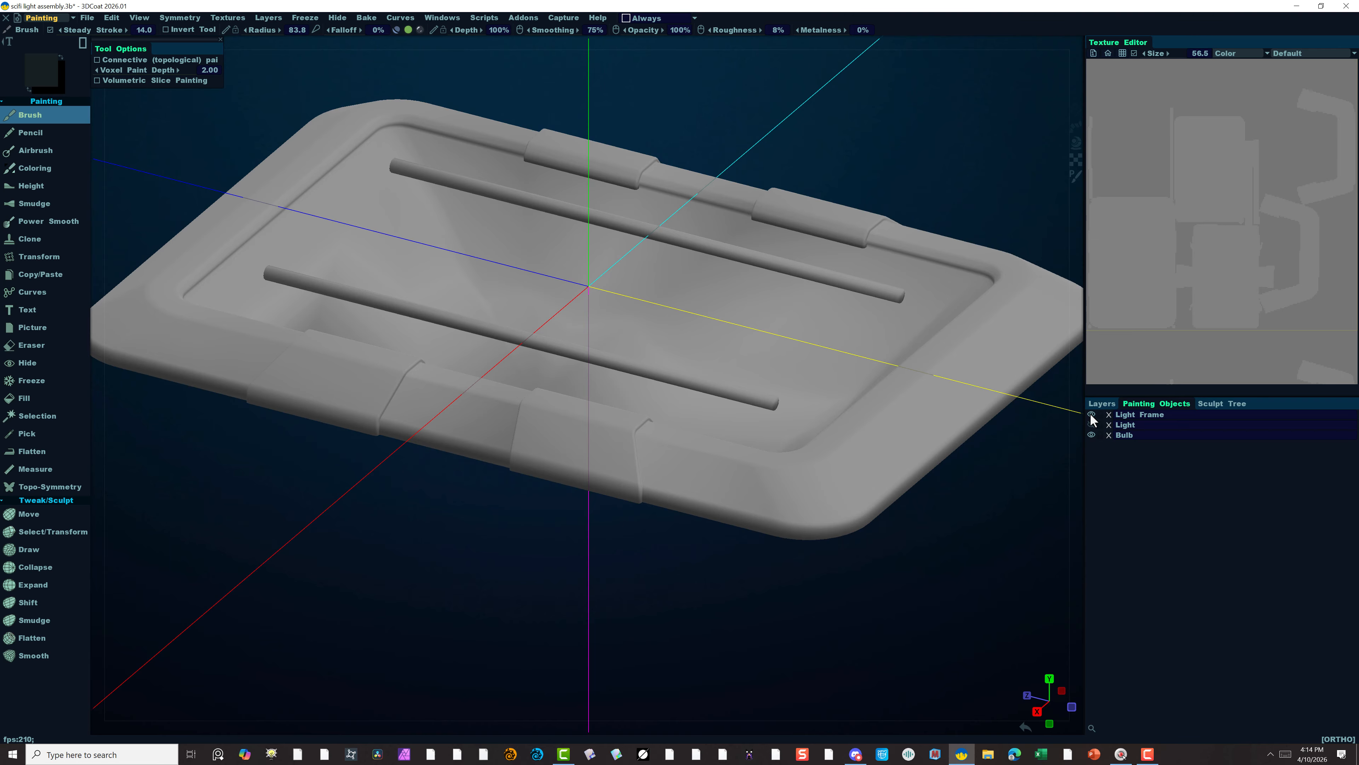
click(1091, 414)
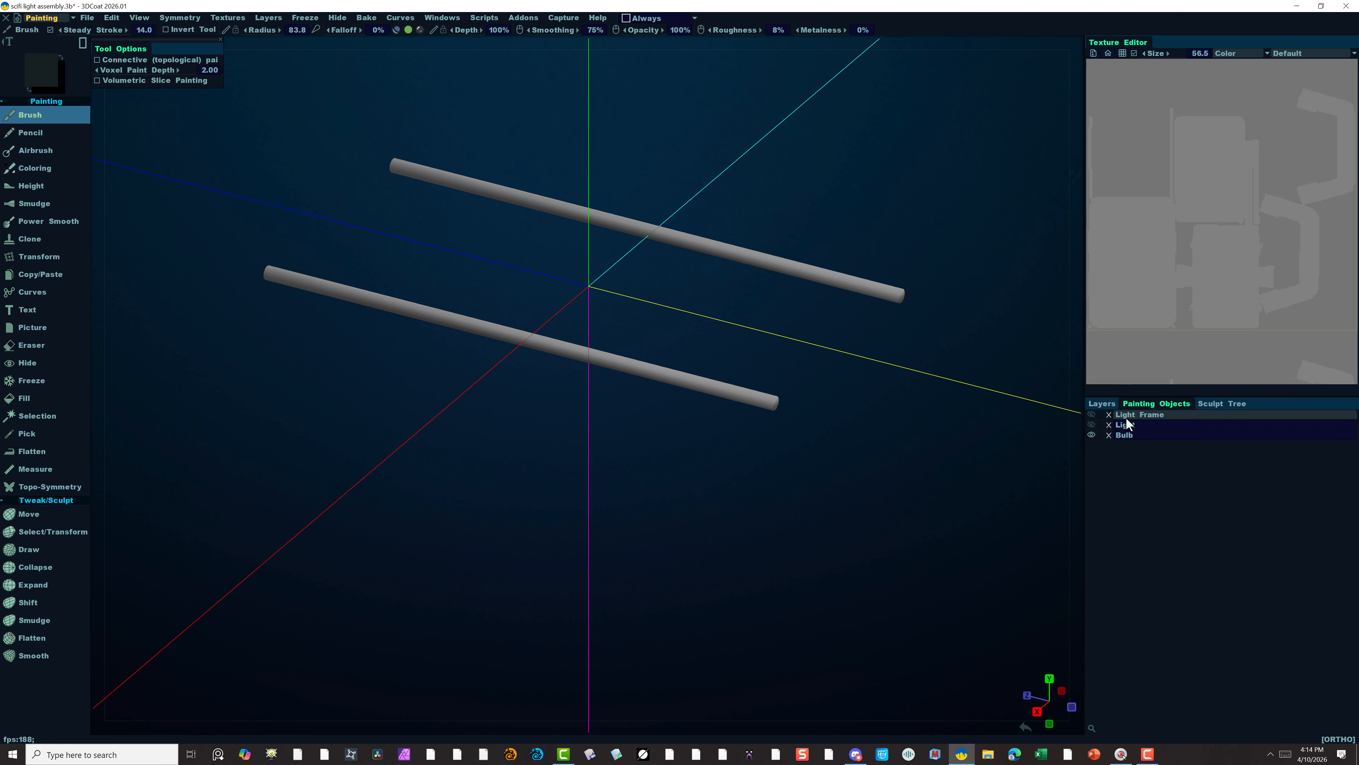
Reduce the brush radius to about 30 and select Layer 0 in the layer stack.
click(1109, 405)
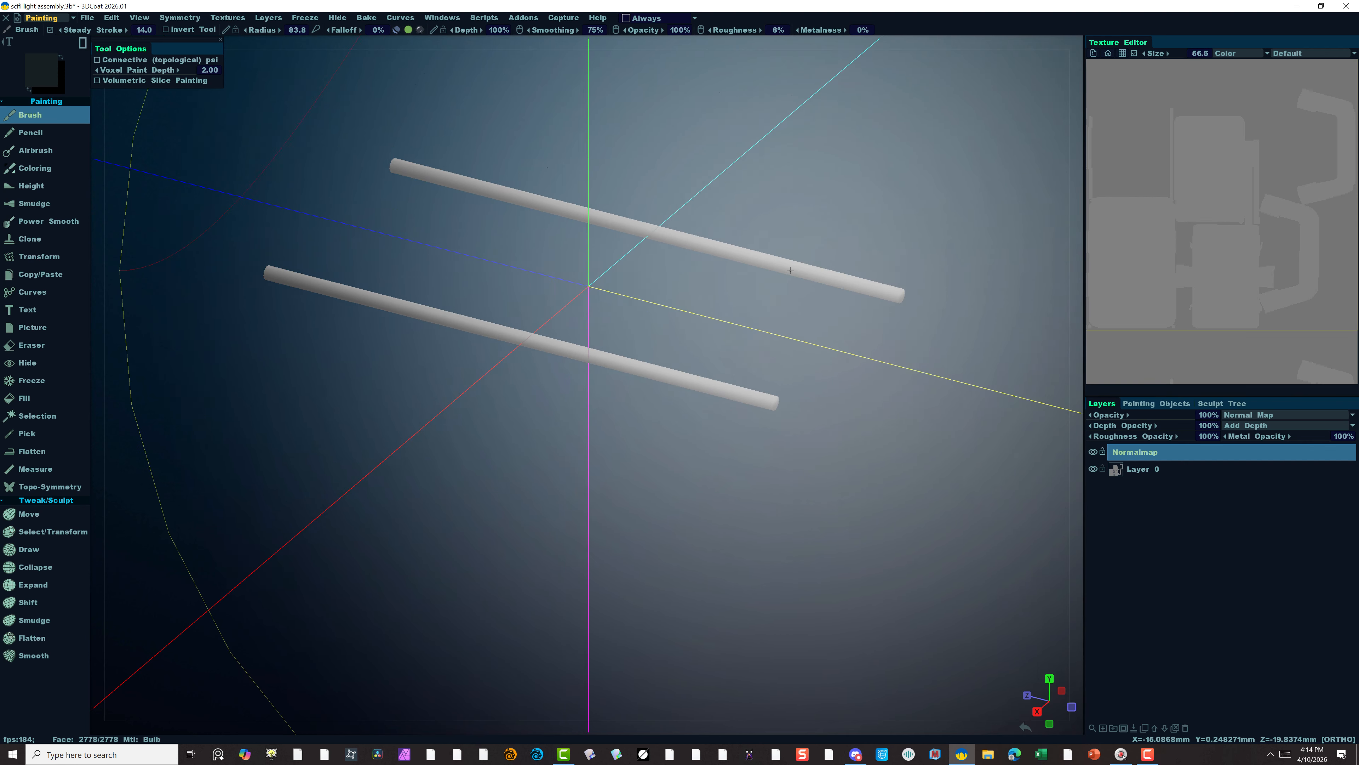
right_drag(809, 271, 364, 149)
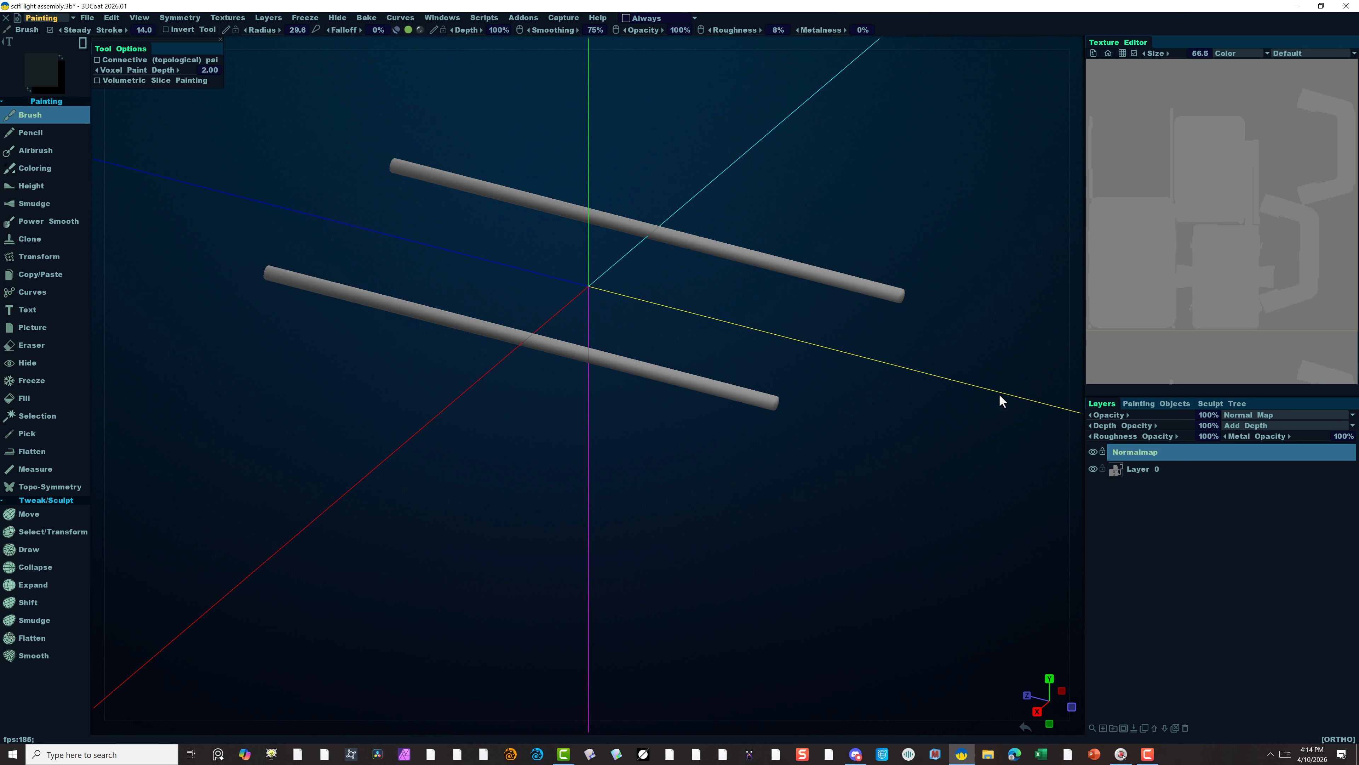
click(1141, 474)
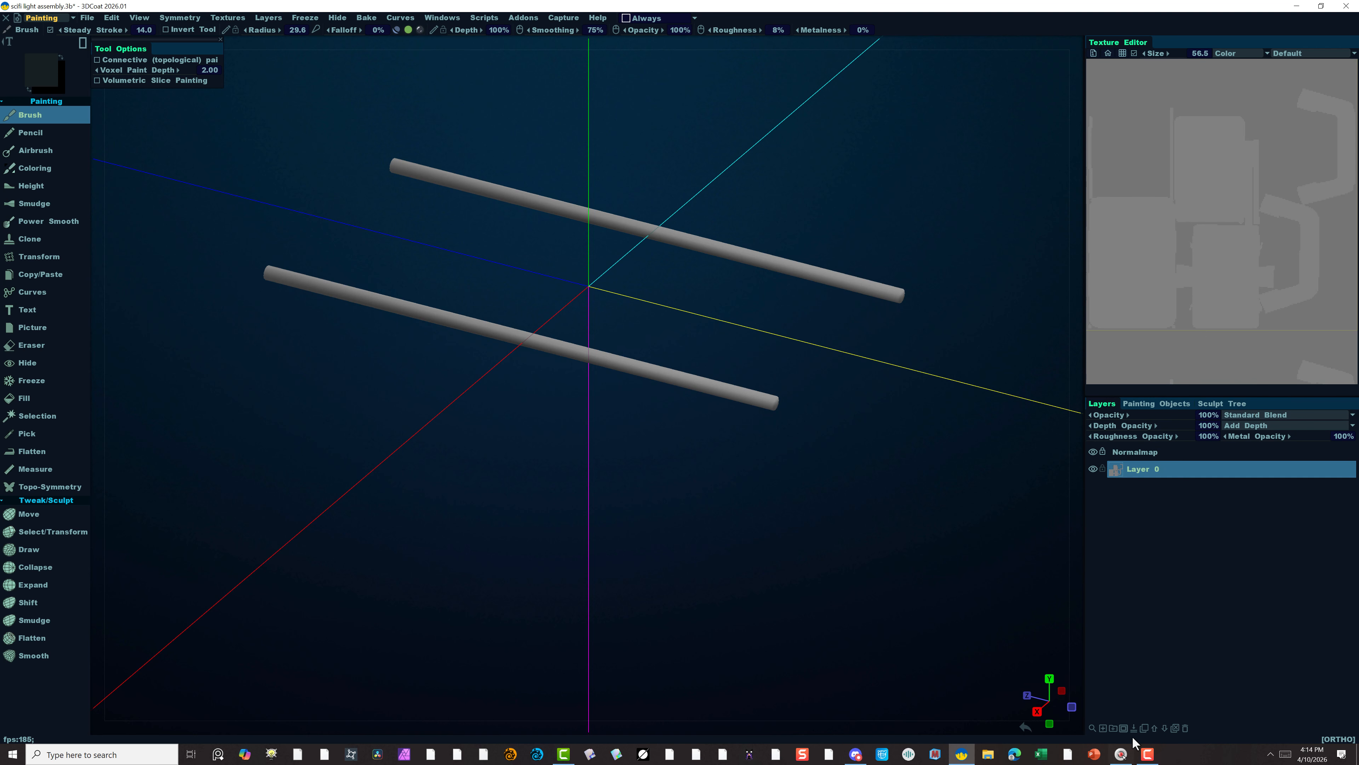
Add a layer named Emmission above Layer 0, set its blending to Use as Emissive and its metal opacity to 0%.
click(1111, 729)
double_click(1123, 470)
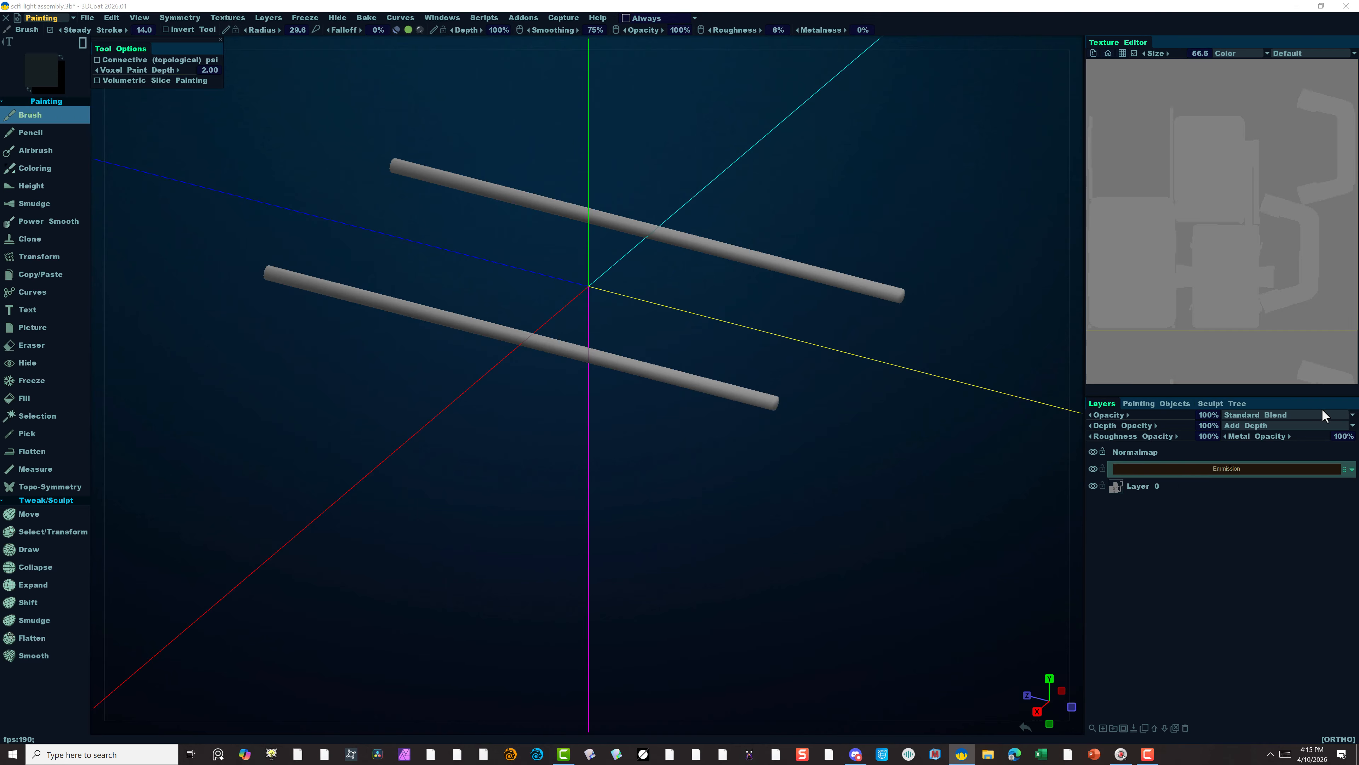
key(Return)
click(1310, 413)
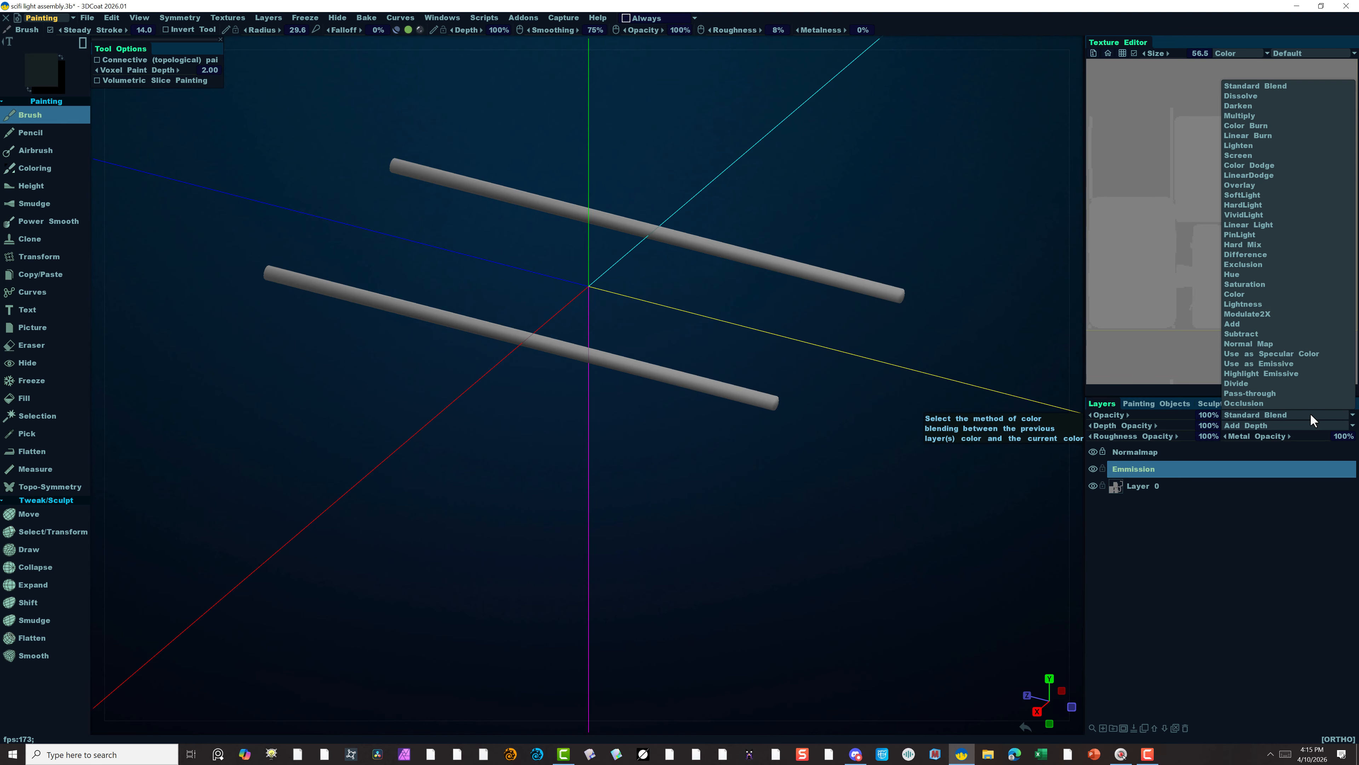
click(1272, 368)
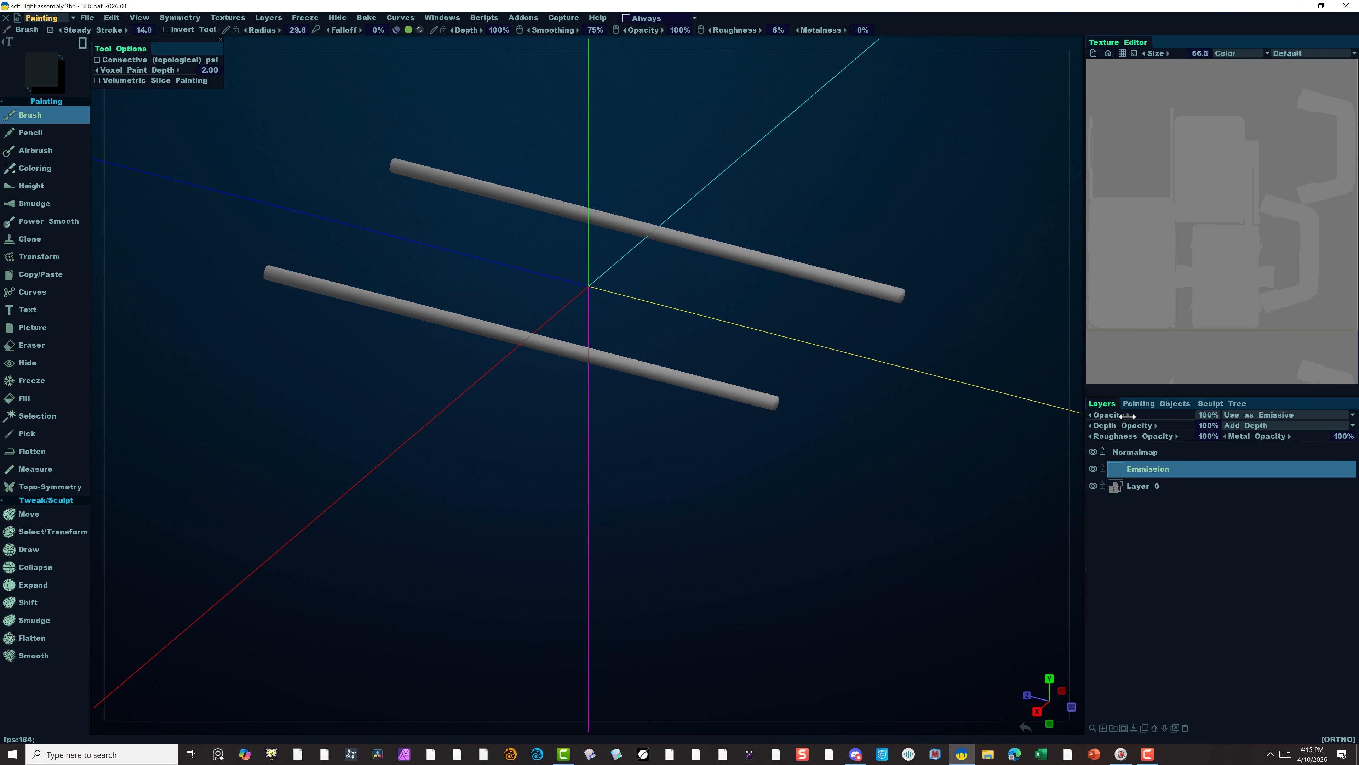
drag(1262, 436, 1145, 438)
Create and save a new smart material with its colour set to yellow #FFF210.
mouse_move(1077, 155)
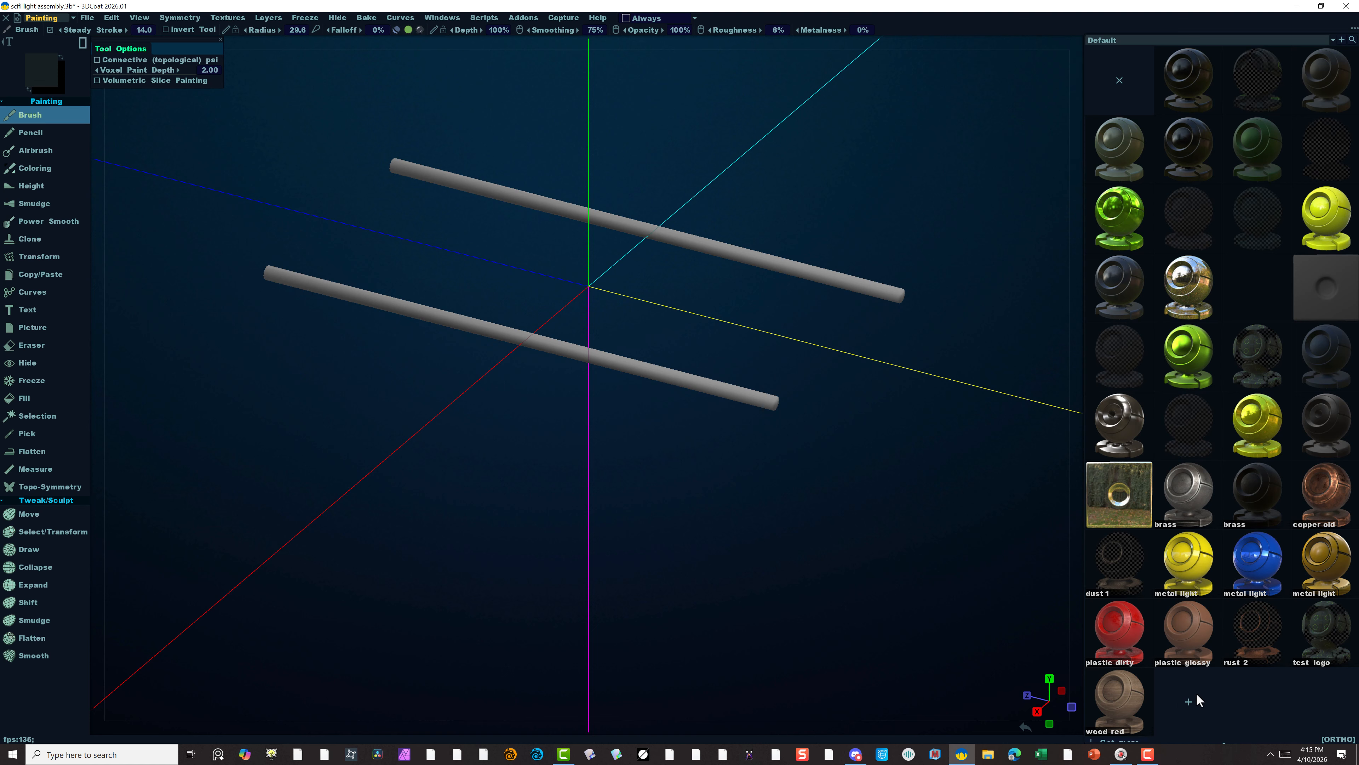
double_click(1189, 707)
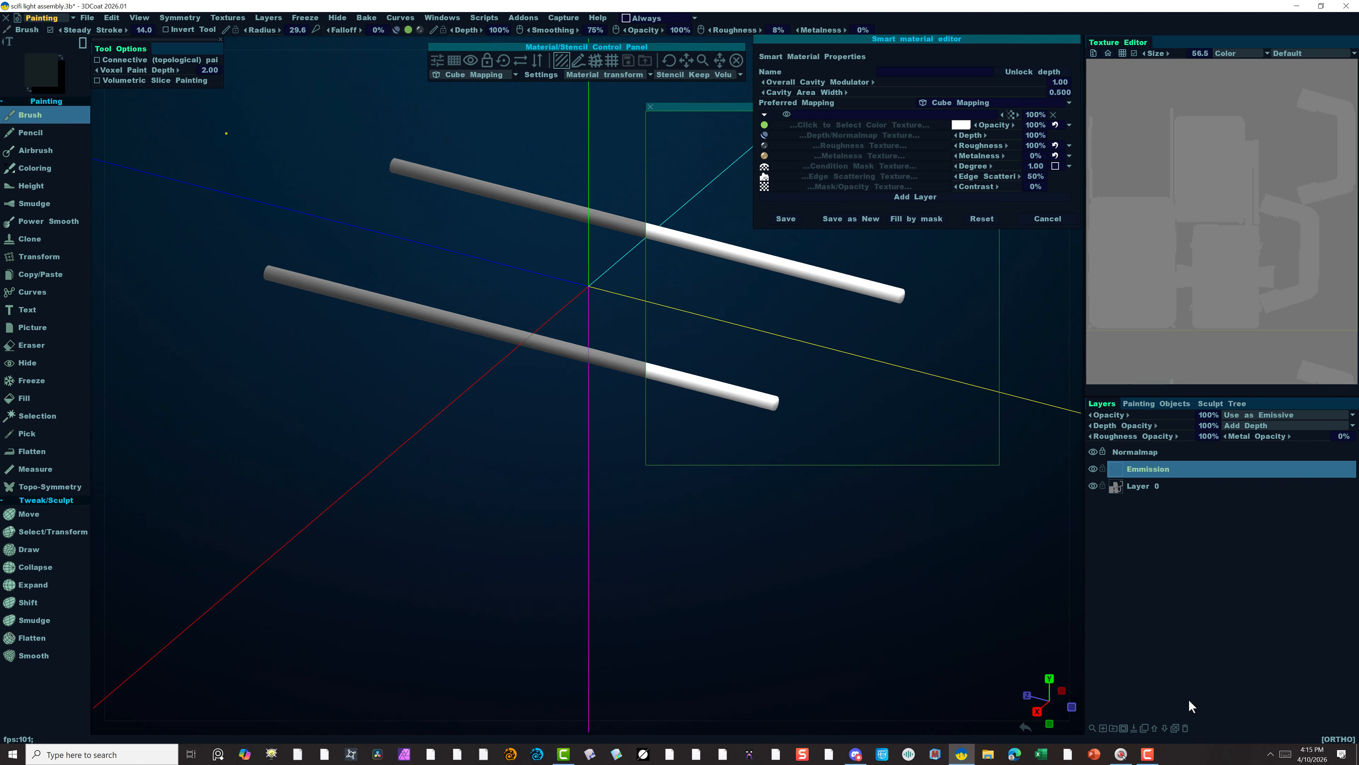
click(961, 127)
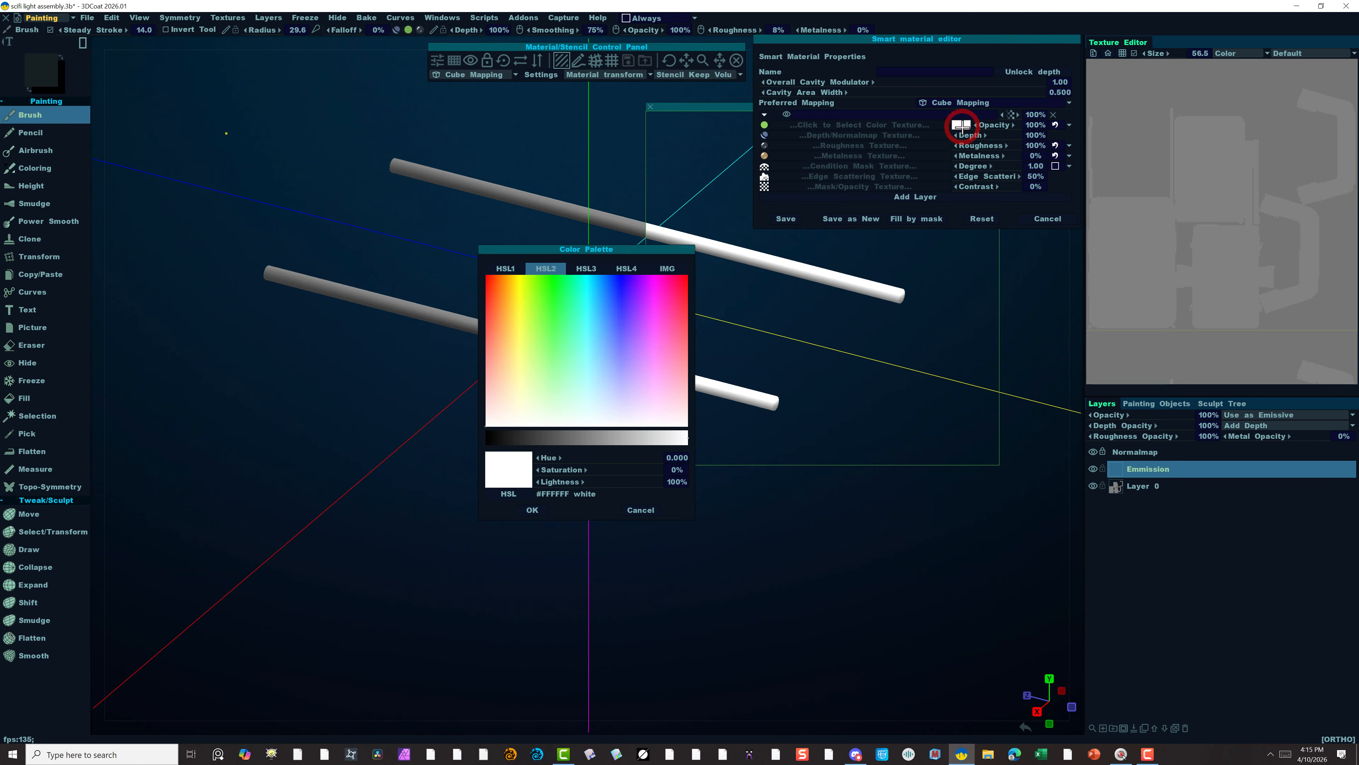
drag(531, 314, 517, 288)
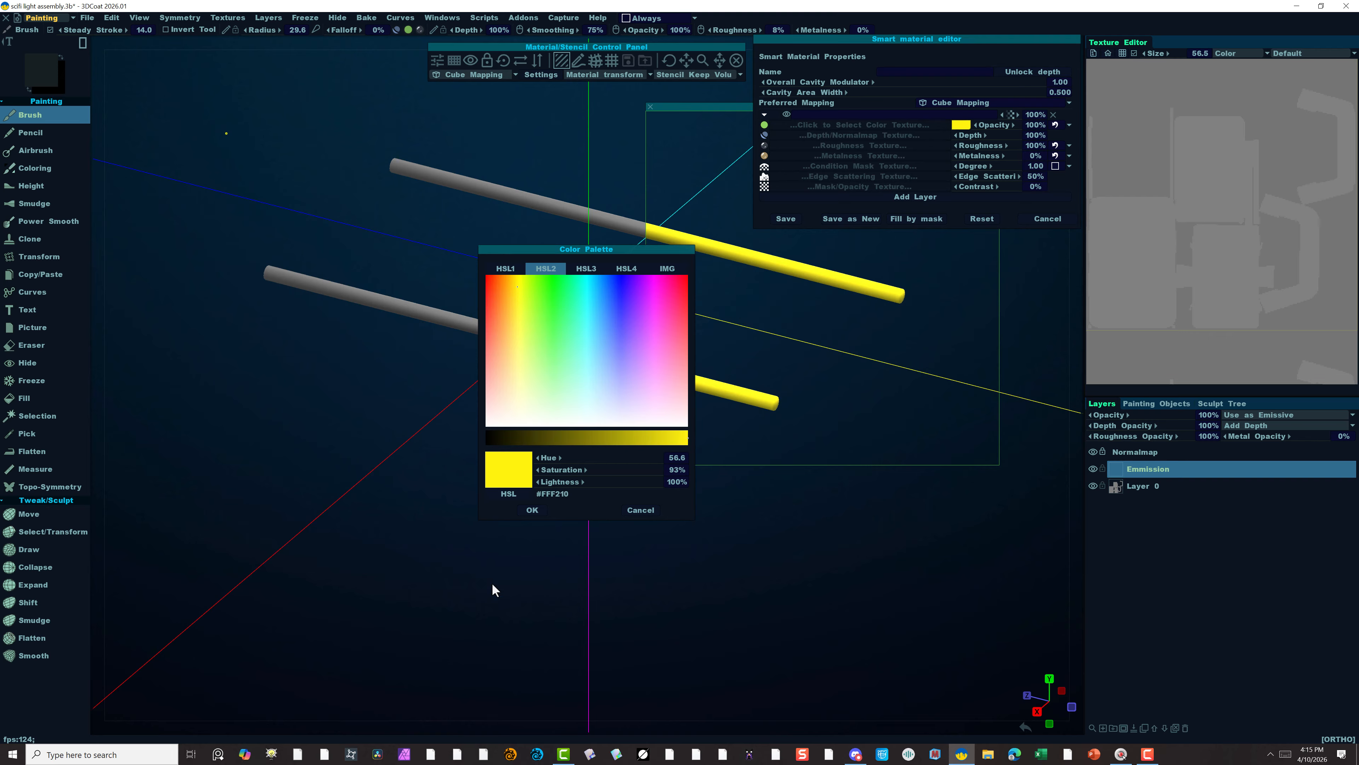
click(532, 509)
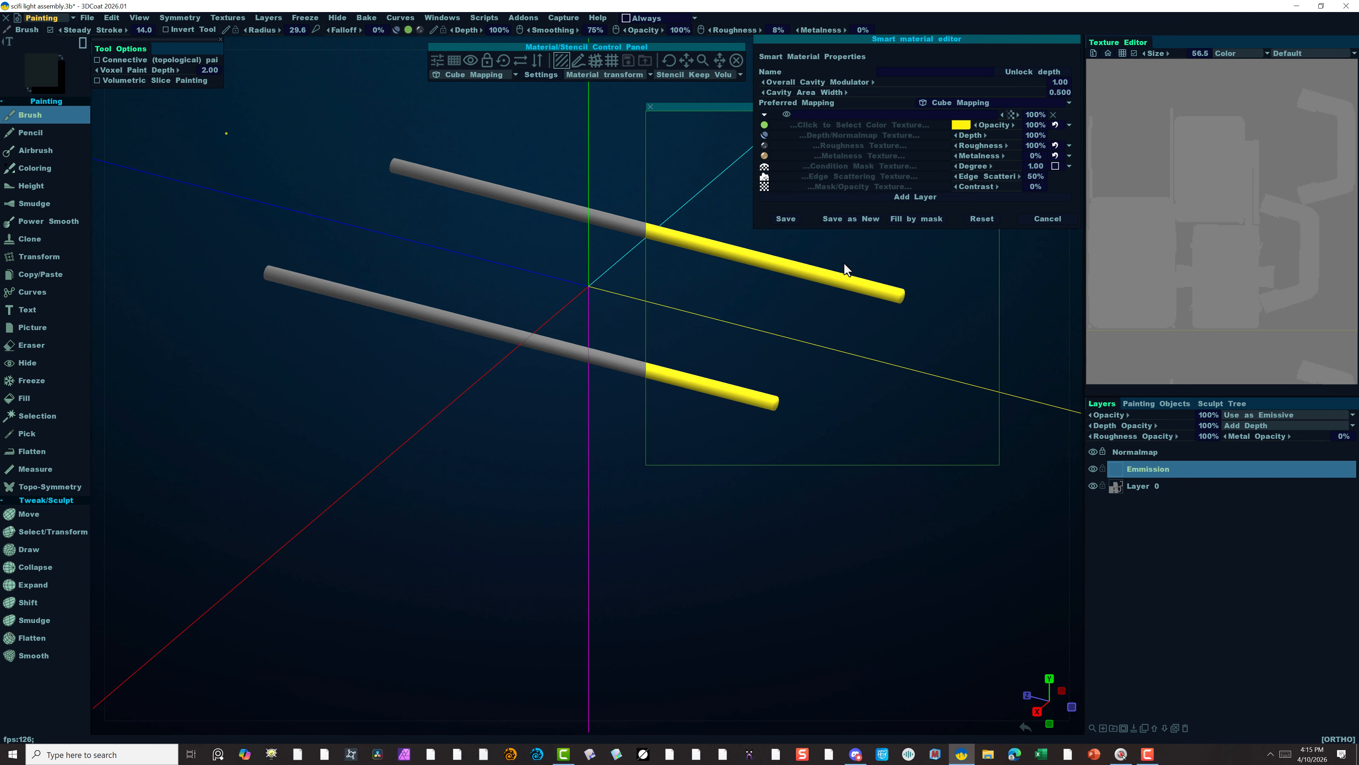
click(786, 219)
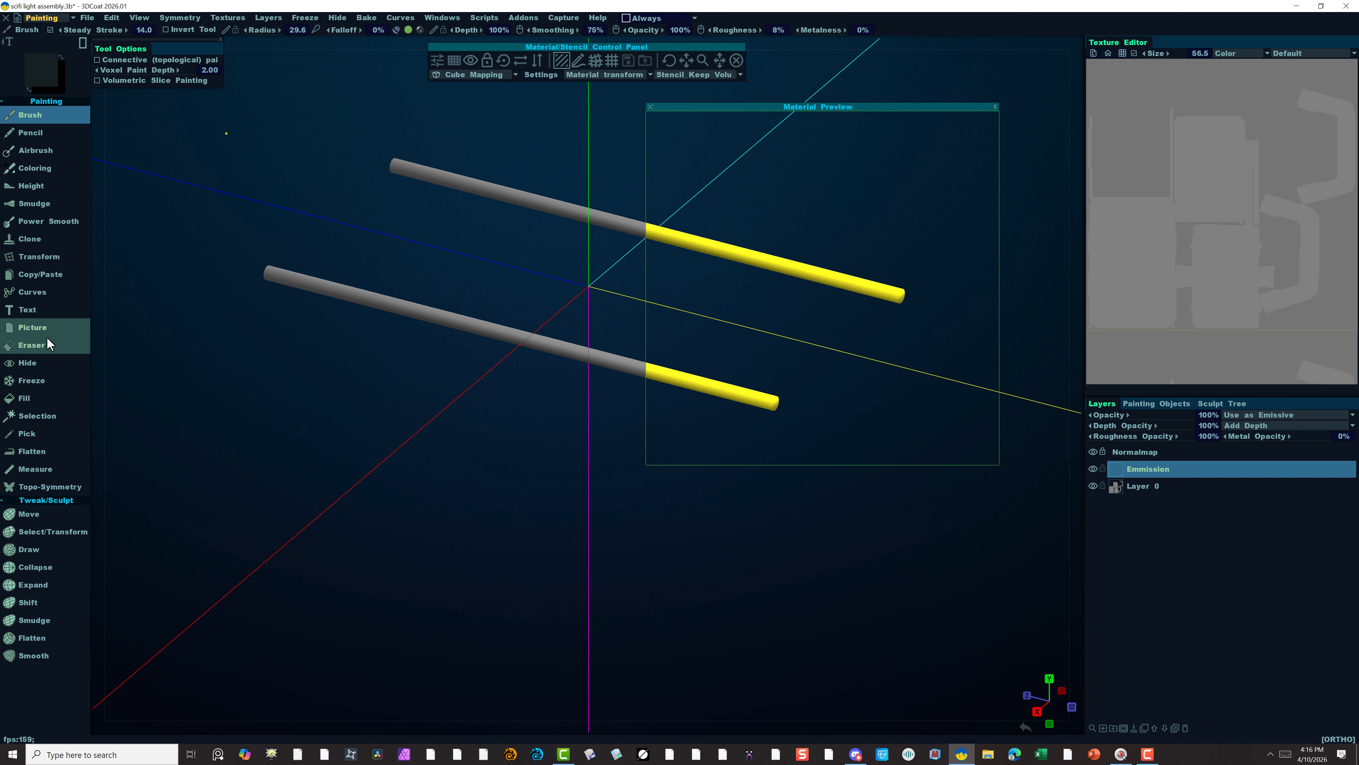
Fill both bulb tubes with the yellow material on the Emmission layer using the Fill tool.
click(29, 398)
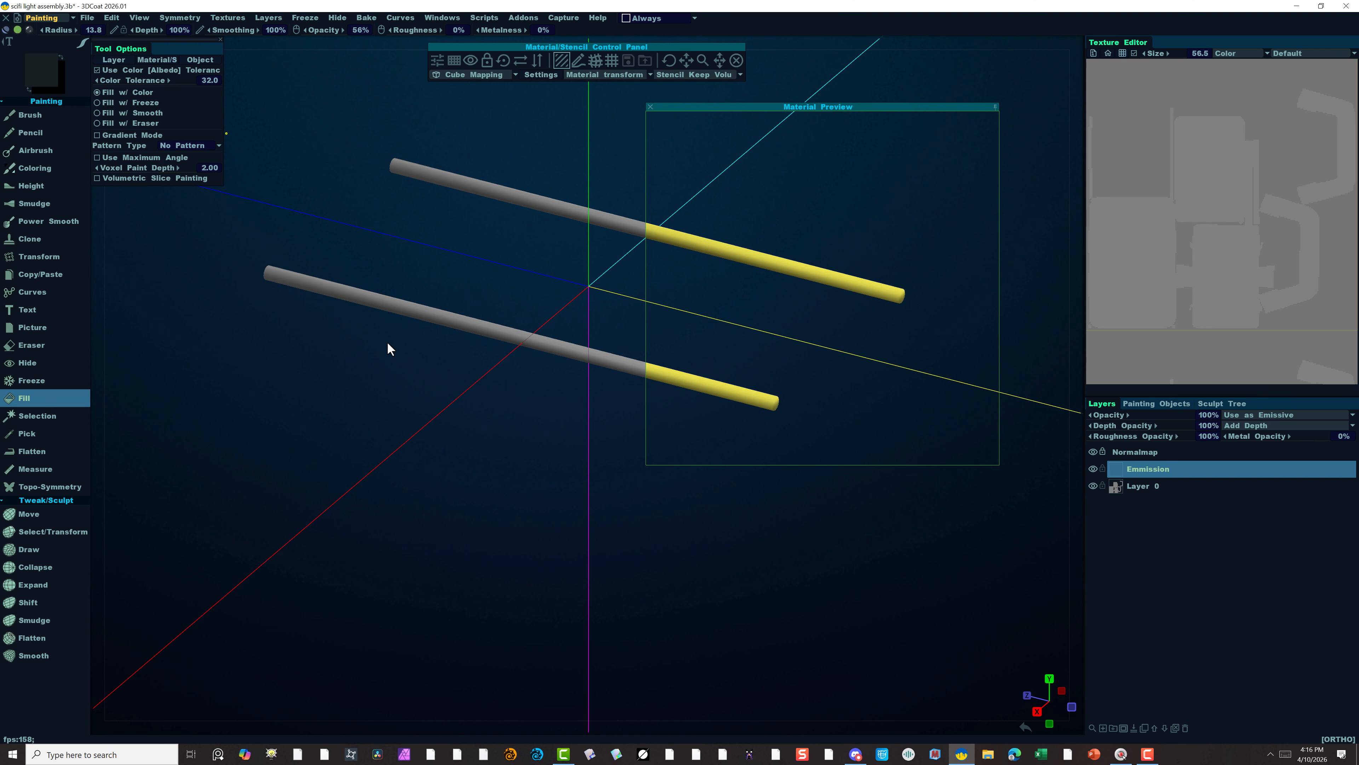
click(389, 303)
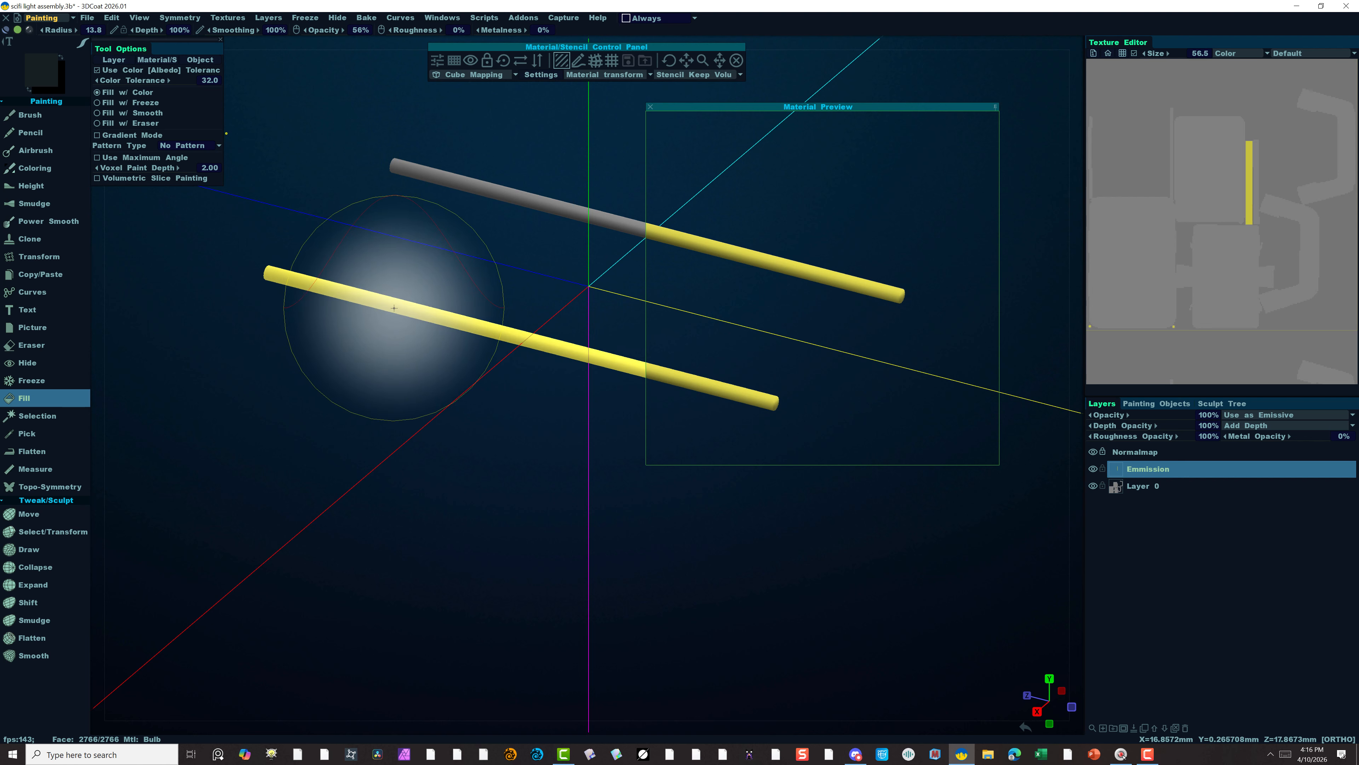
click(549, 204)
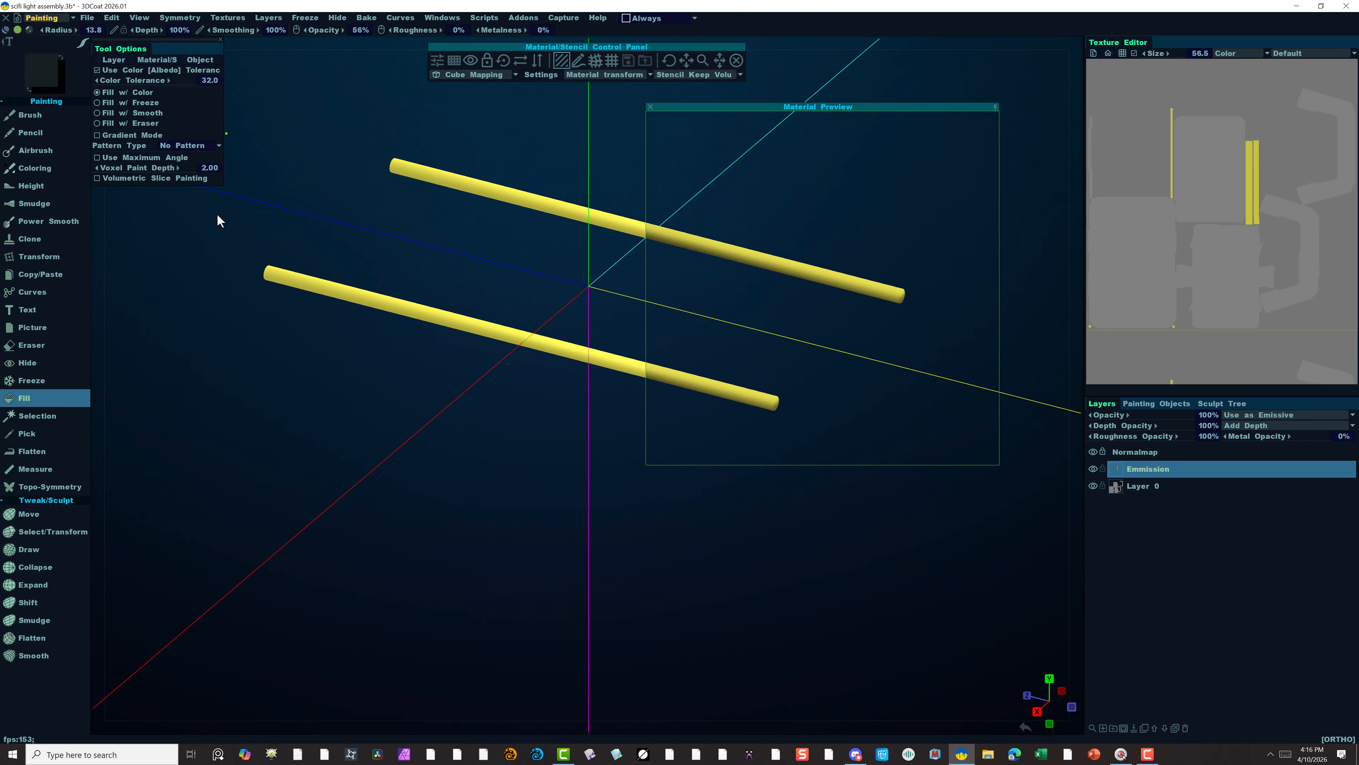
Brush the yellow material over the full length of both bulb tubes and reposition the Material Preview window.
click(57, 115)
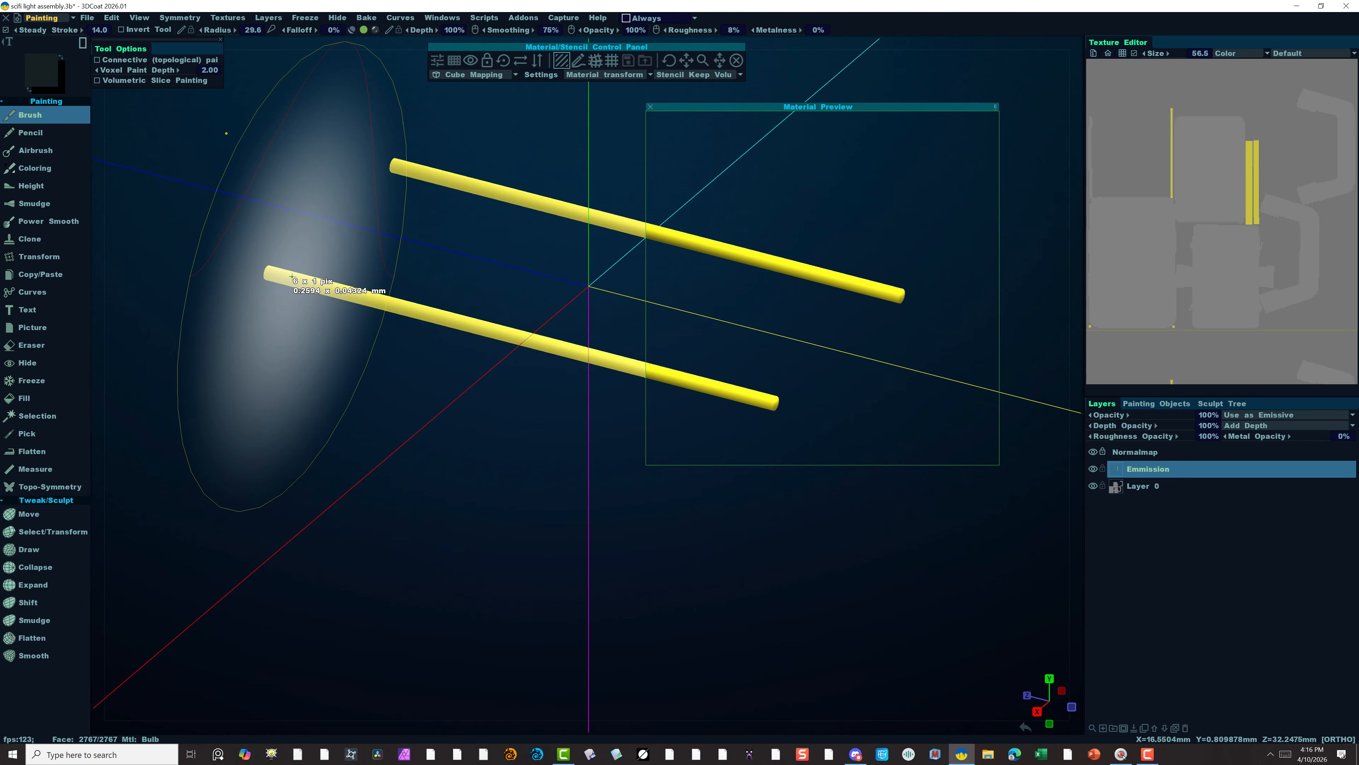
mouse_move(291, 276)
mouse_down()
mouse_move(466, 281)
mouse_move(880, 455)
mouse_up()
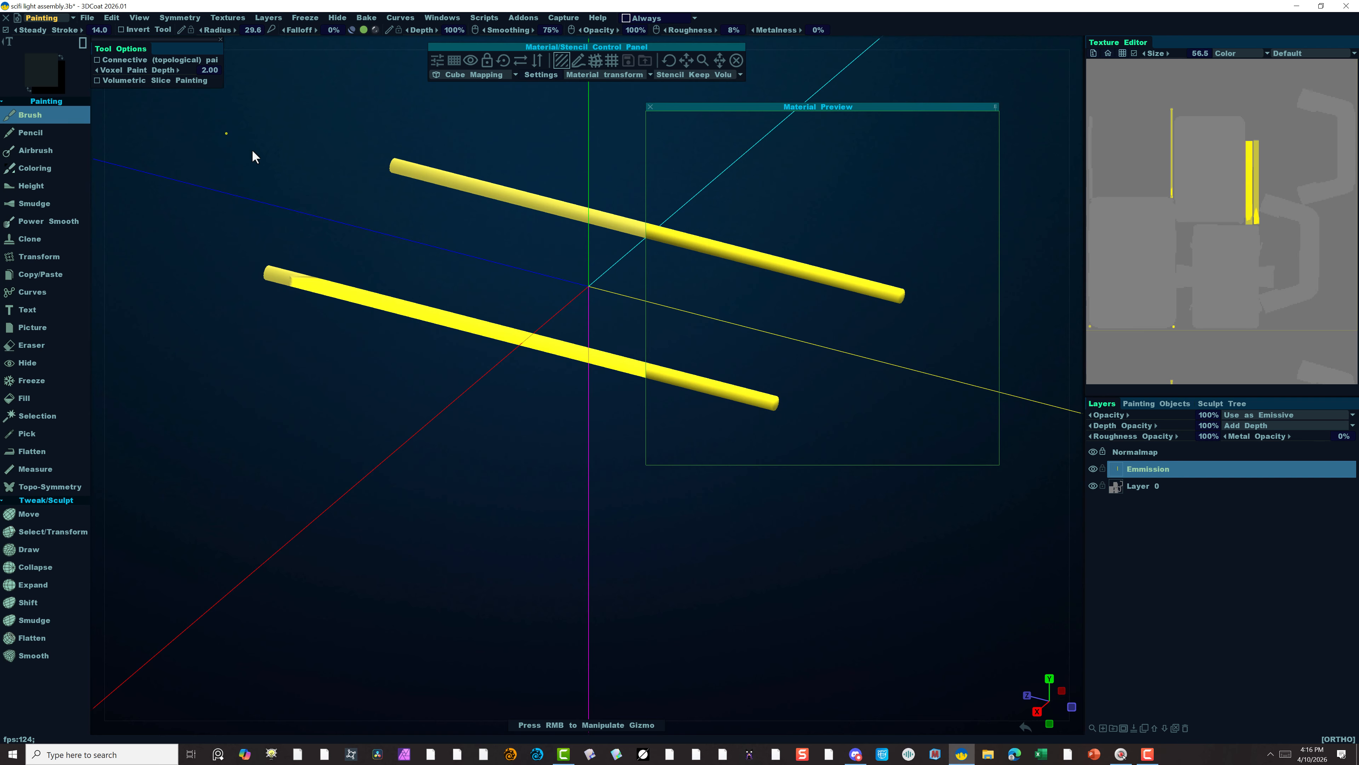
mouse_move(187, 101)
mouse_down()
mouse_move(956, 471)
mouse_move(1037, 577)
mouse_up()
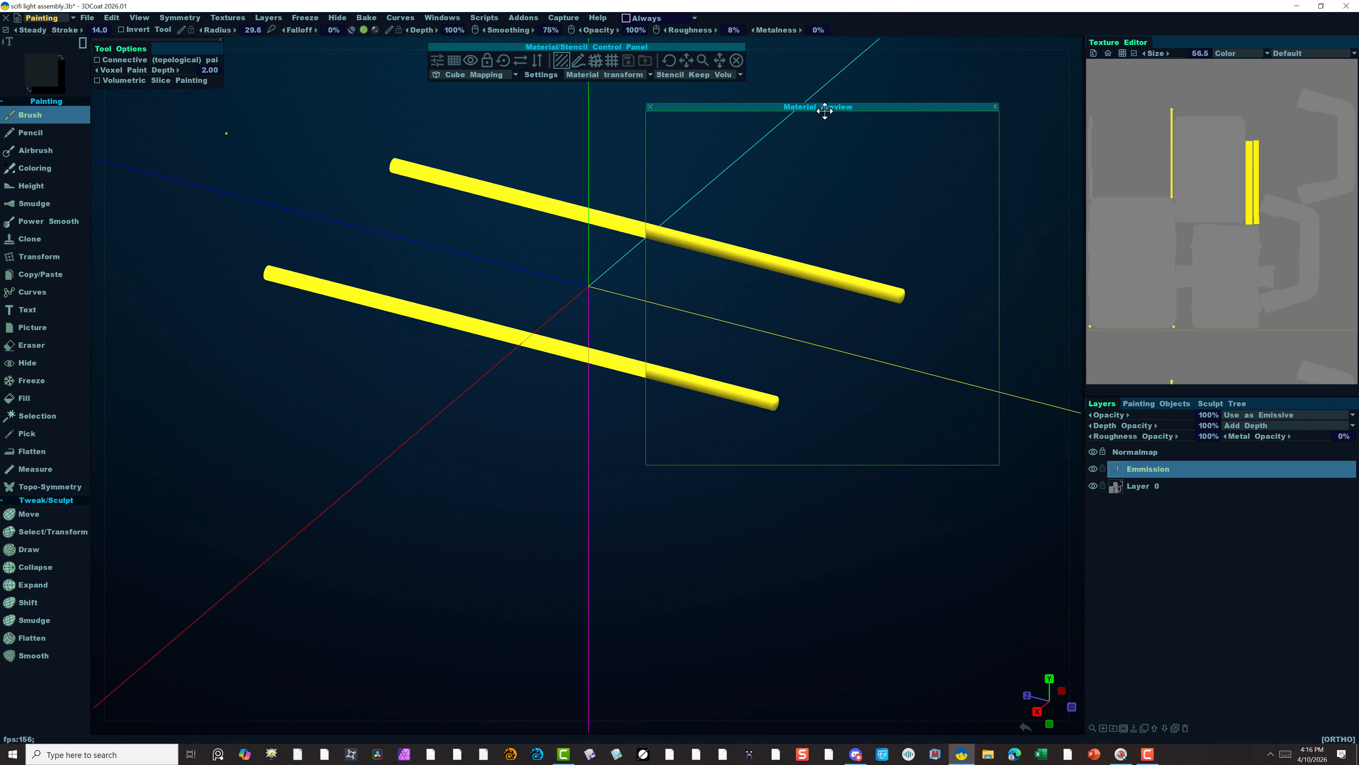
drag(800, 109, 790, 164)
mouse_move(791, 234)
mouse_down()
mouse_move(831, 243)
mouse_move(835, 225)
mouse_up()
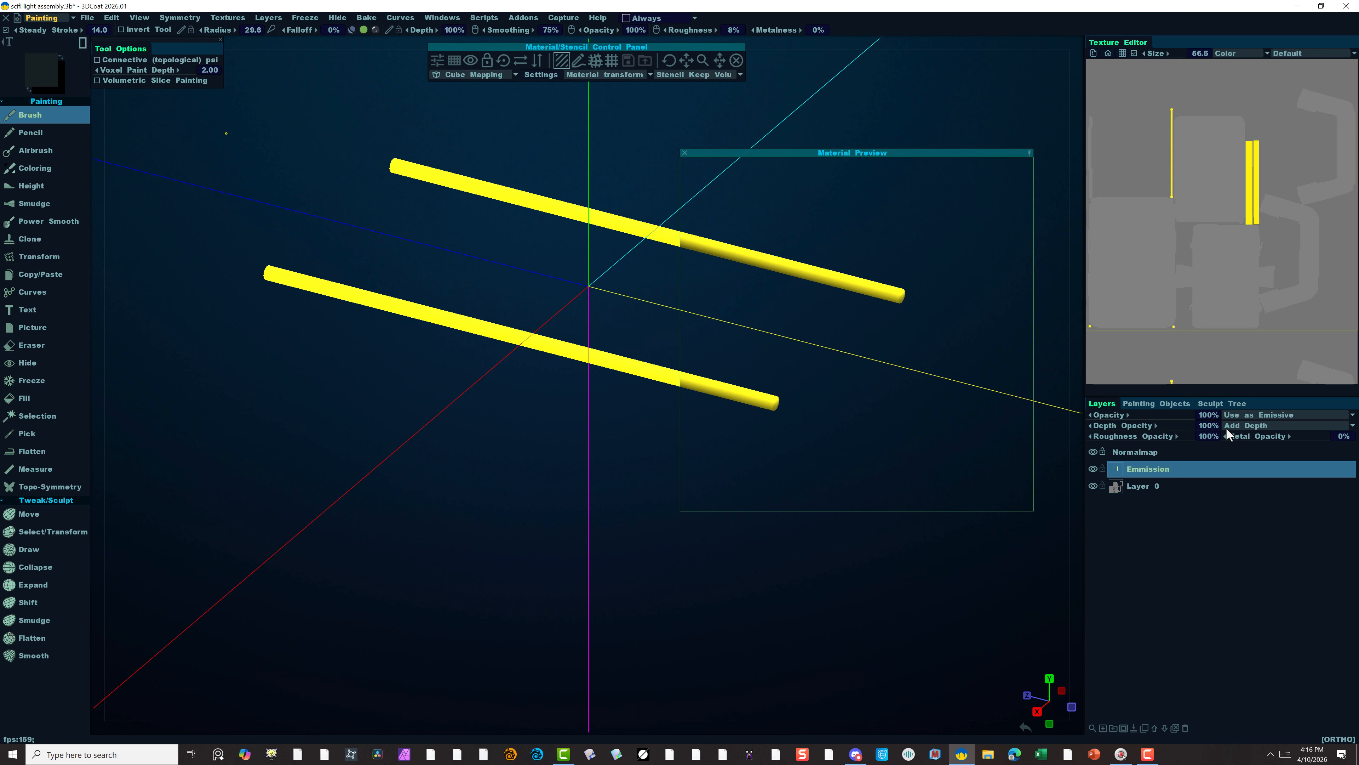
Hide the Bulb painting object and isolate Light Frame, keeping Light hidden.
click(1158, 404)
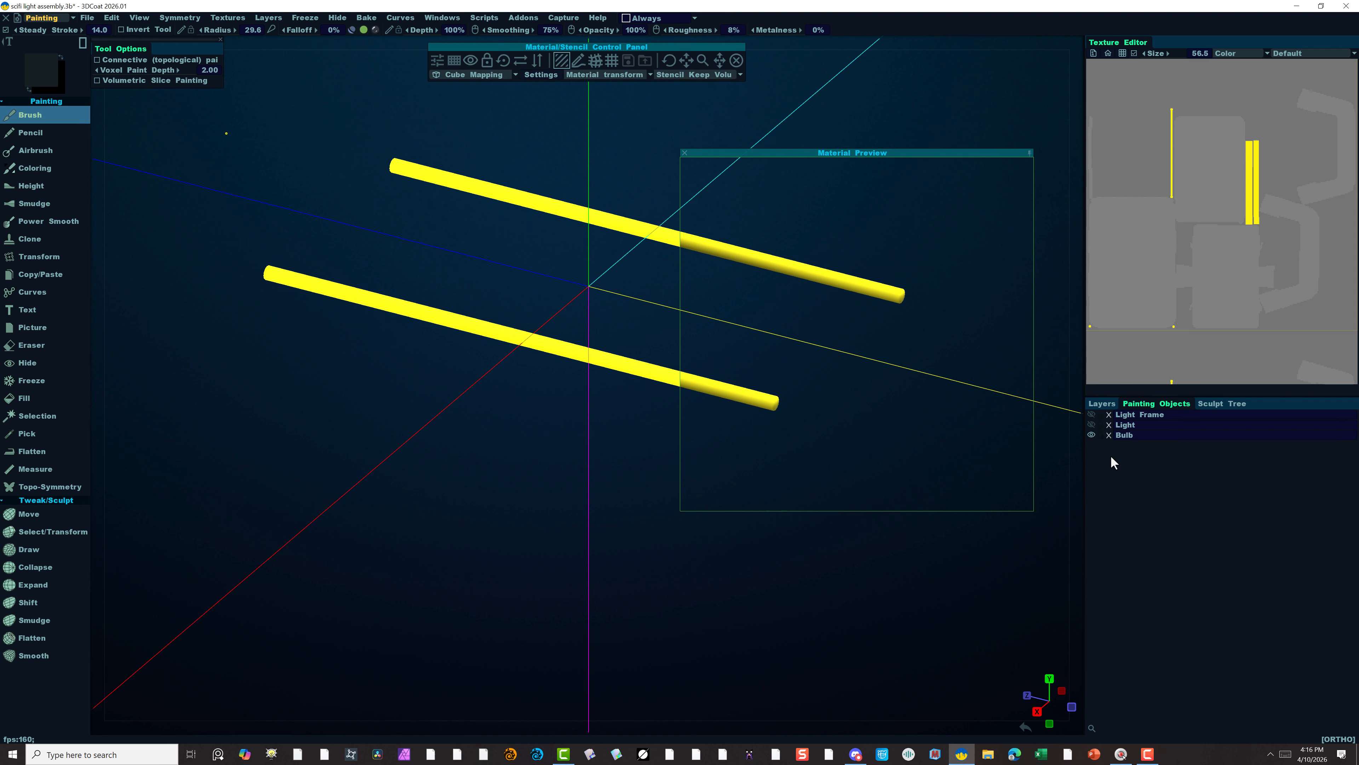
click(1092, 435)
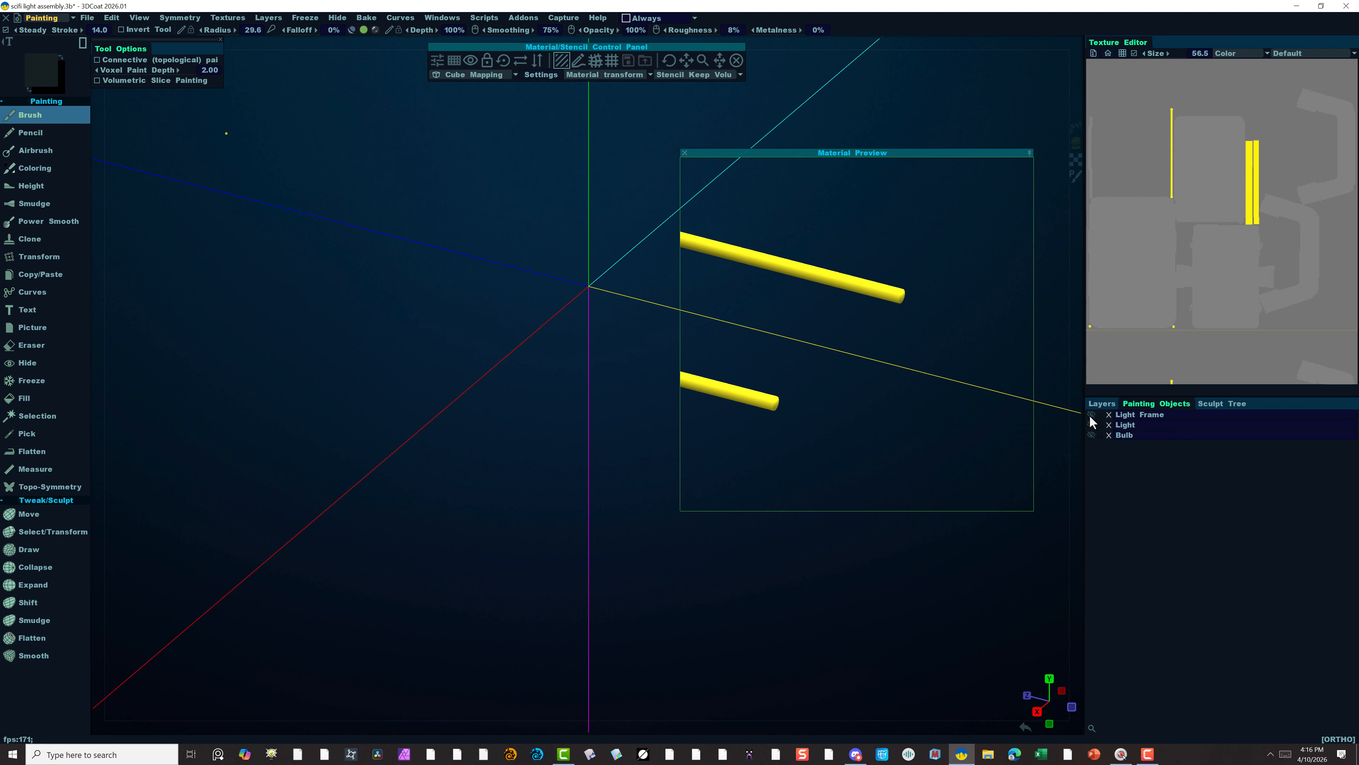
click(1092, 415)
click(1092, 424)
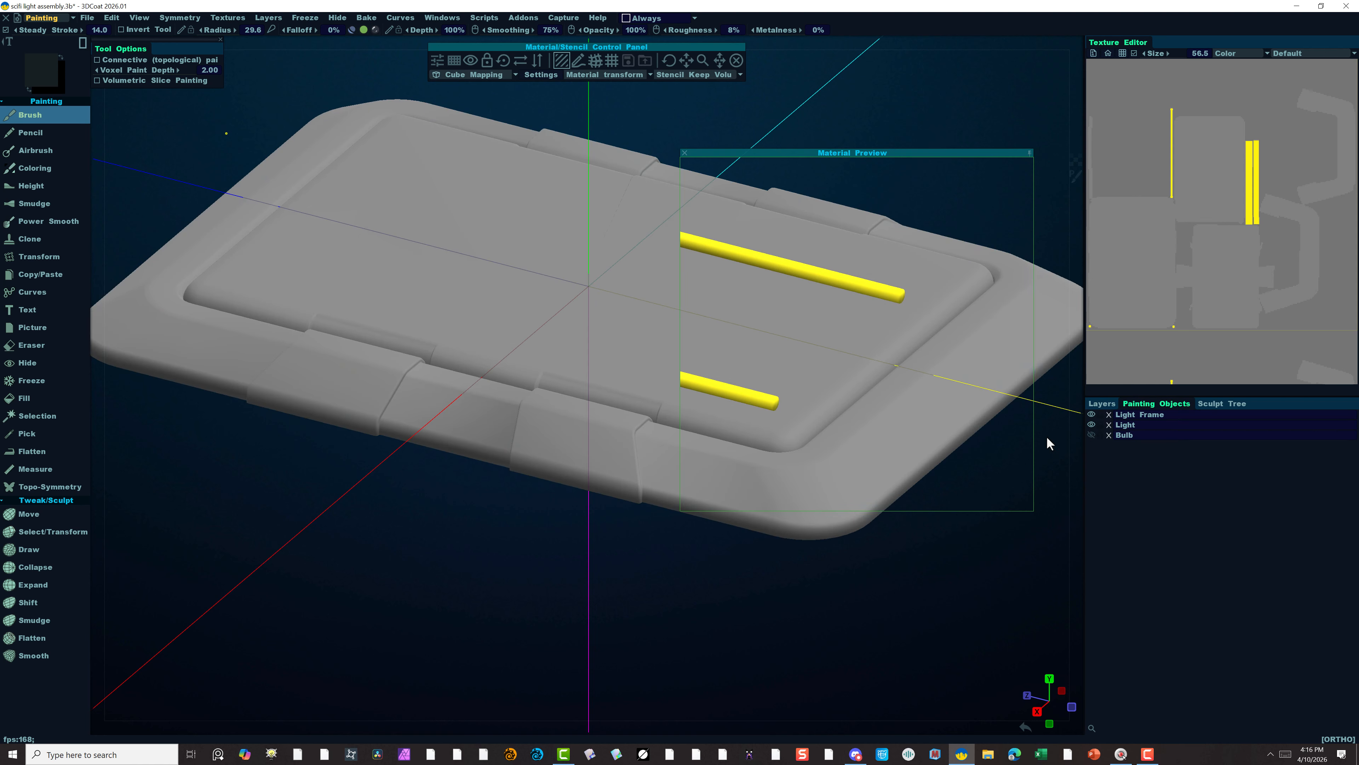
click(1091, 424)
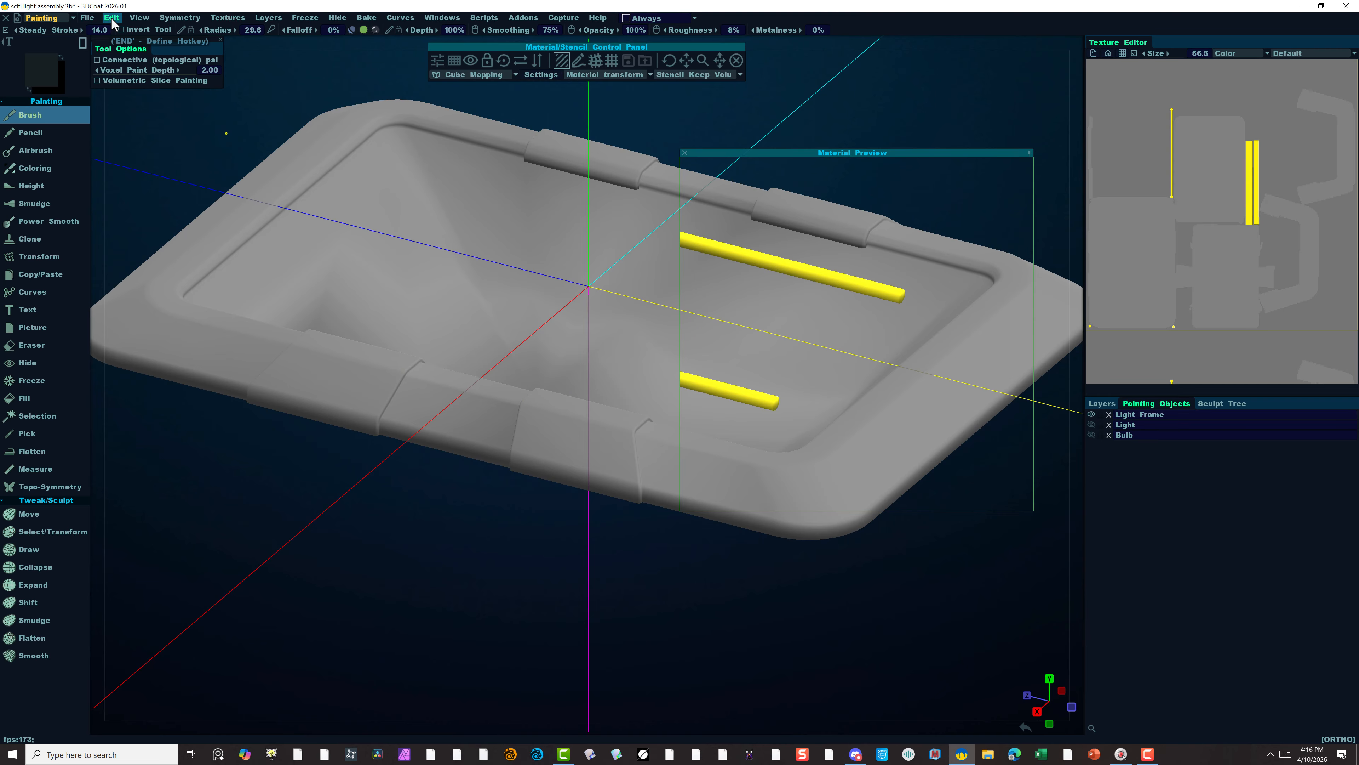
Calculate occlusion into a new layer with Sphere+Hemisphere light sources and a light count of 1600.
click(1101, 403)
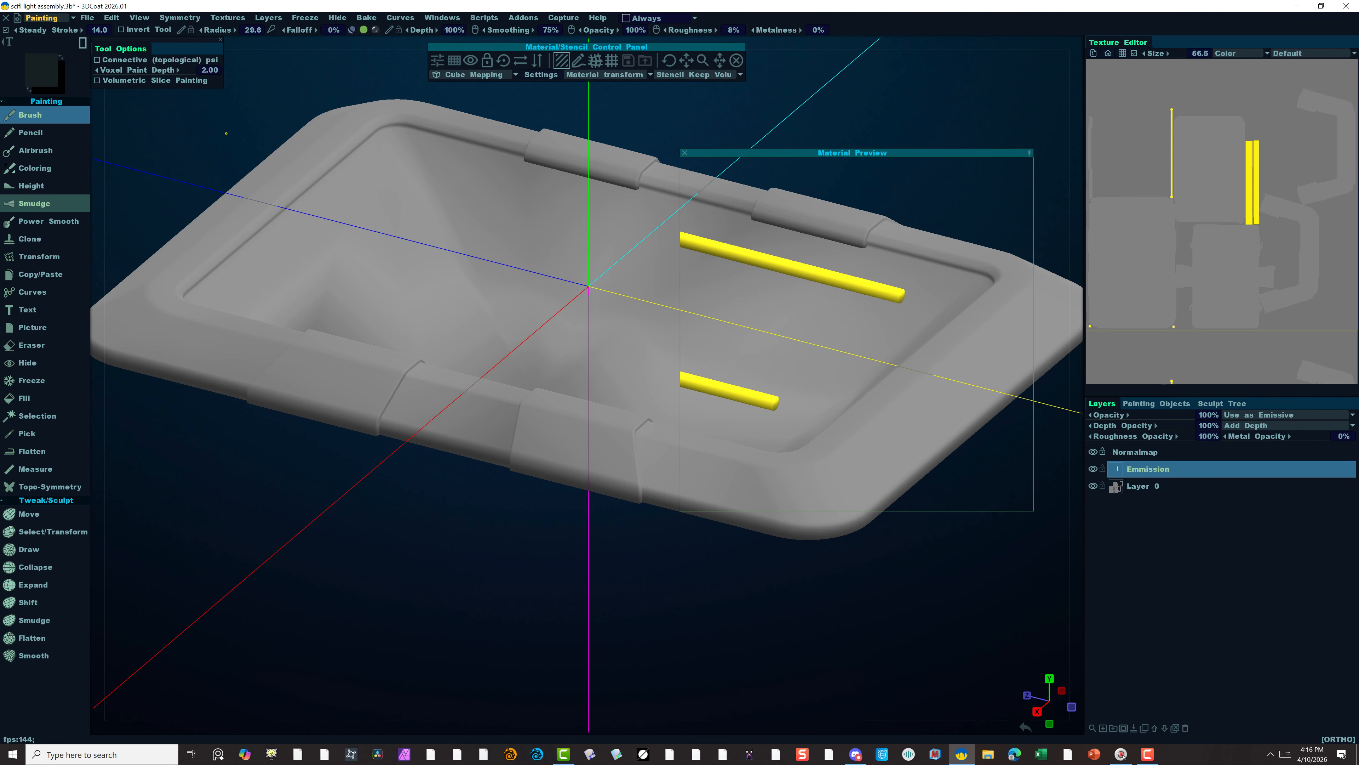
click(111, 18)
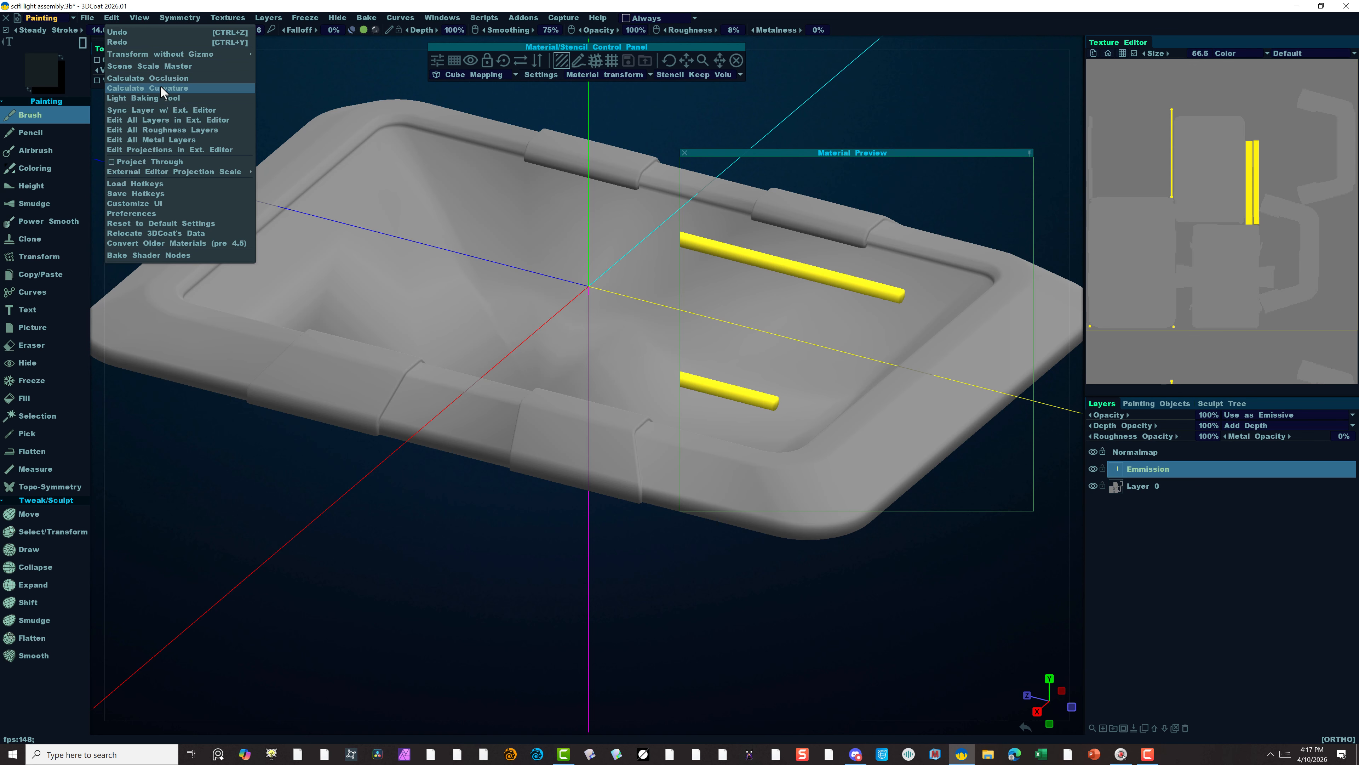
click(191, 76)
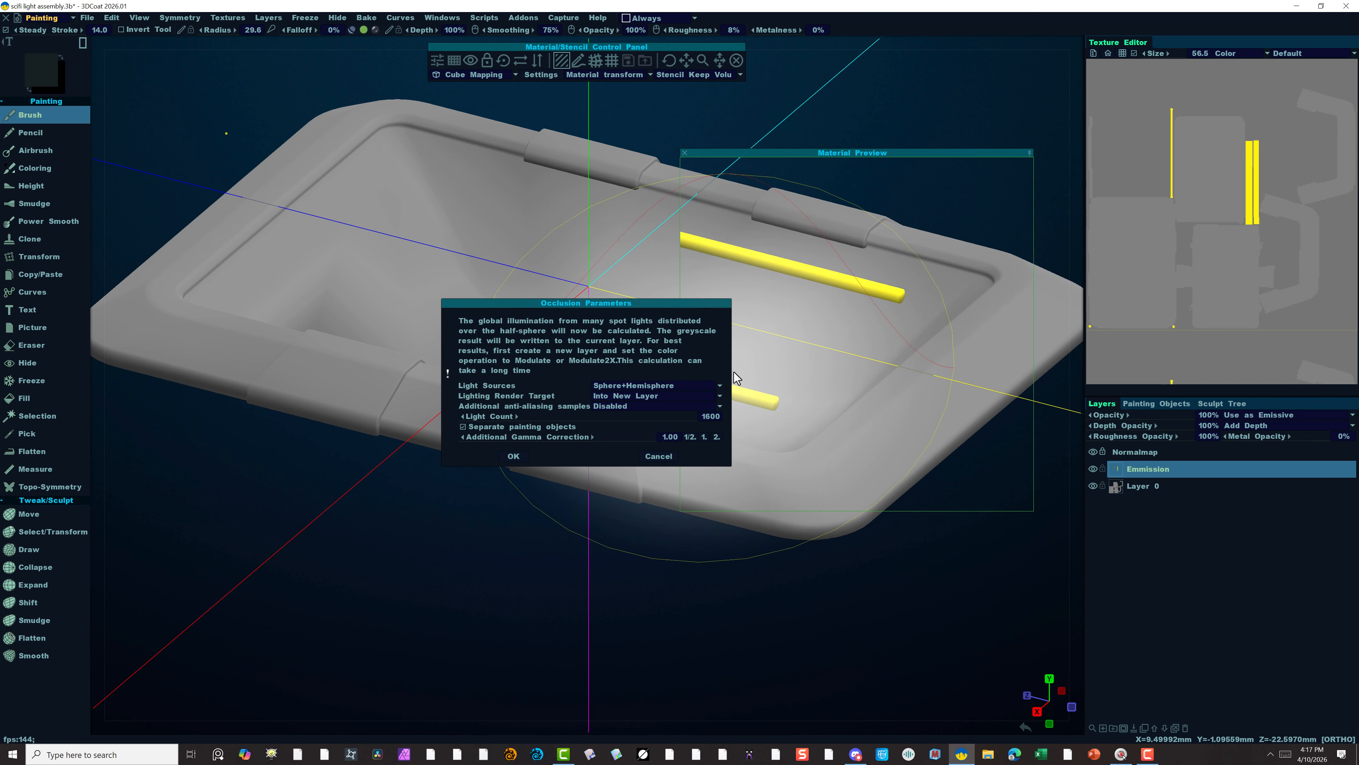
click(513, 455)
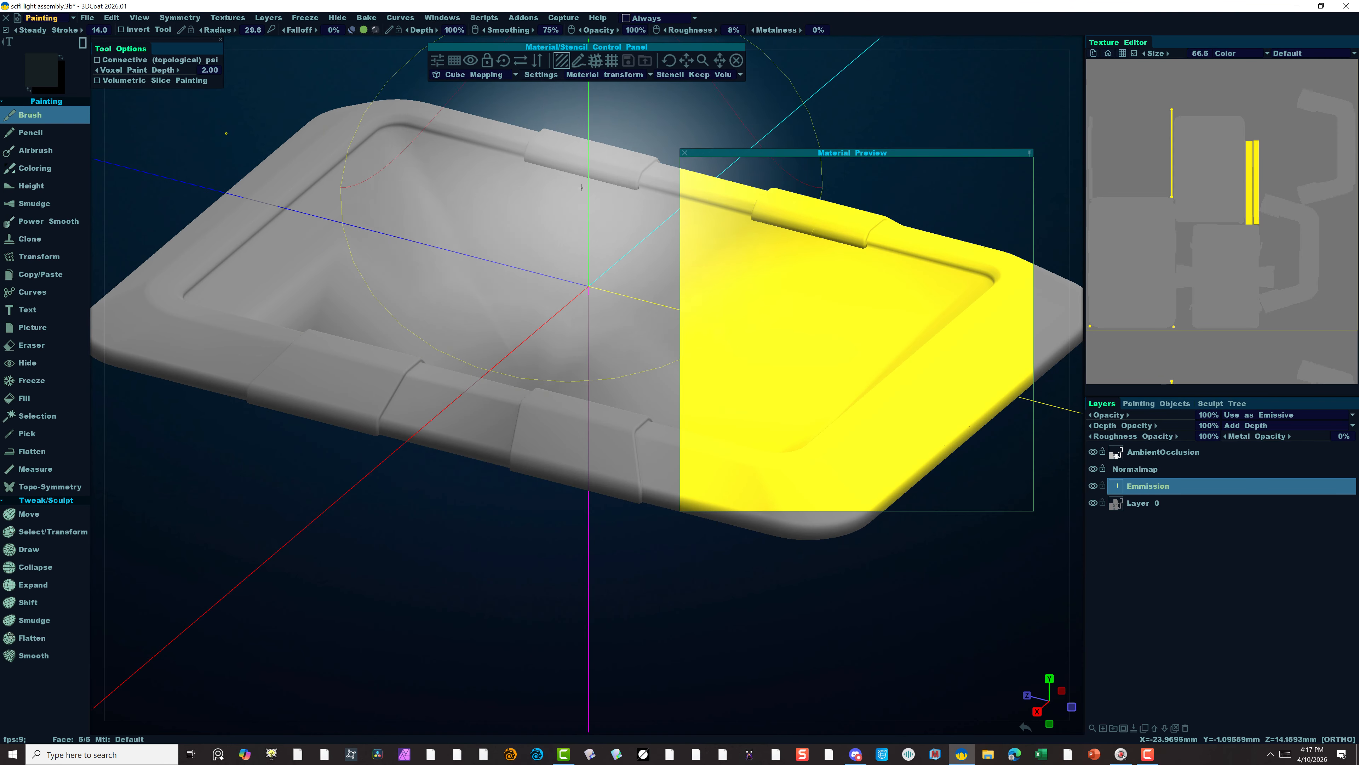
Calculate a Local Curvature RGB map into a new layer with light sources set to Sphere+Hemisphere and a light count of 1600.
click(112, 18)
click(155, 89)
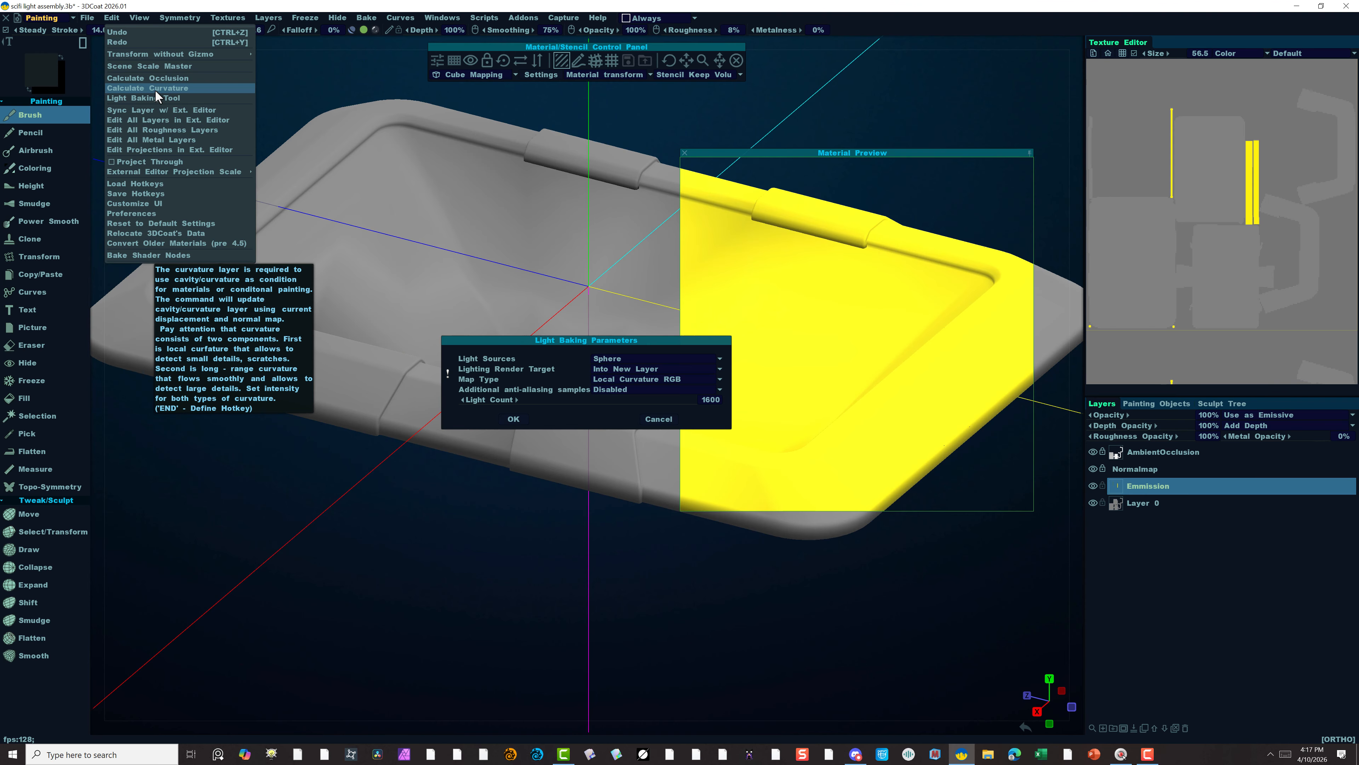
click(613, 359)
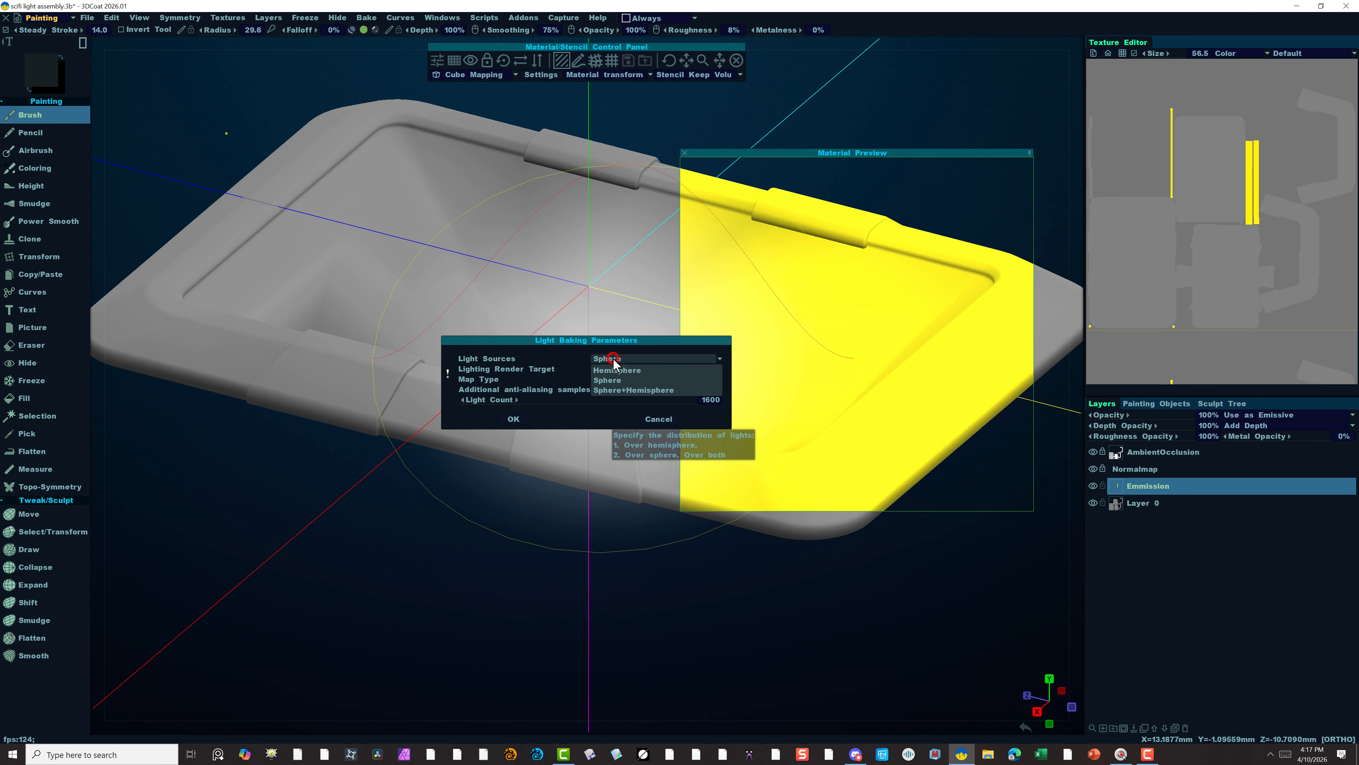
click(631, 391)
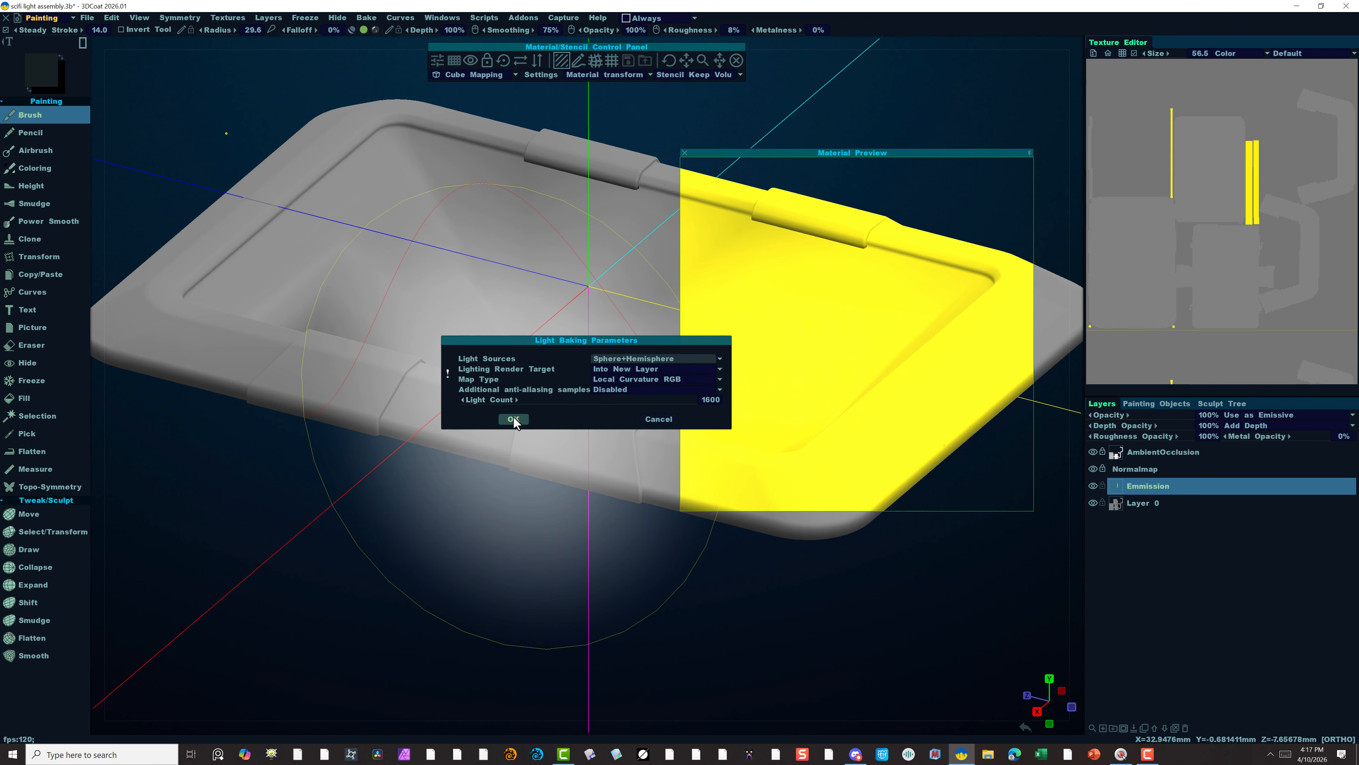
click(512, 419)
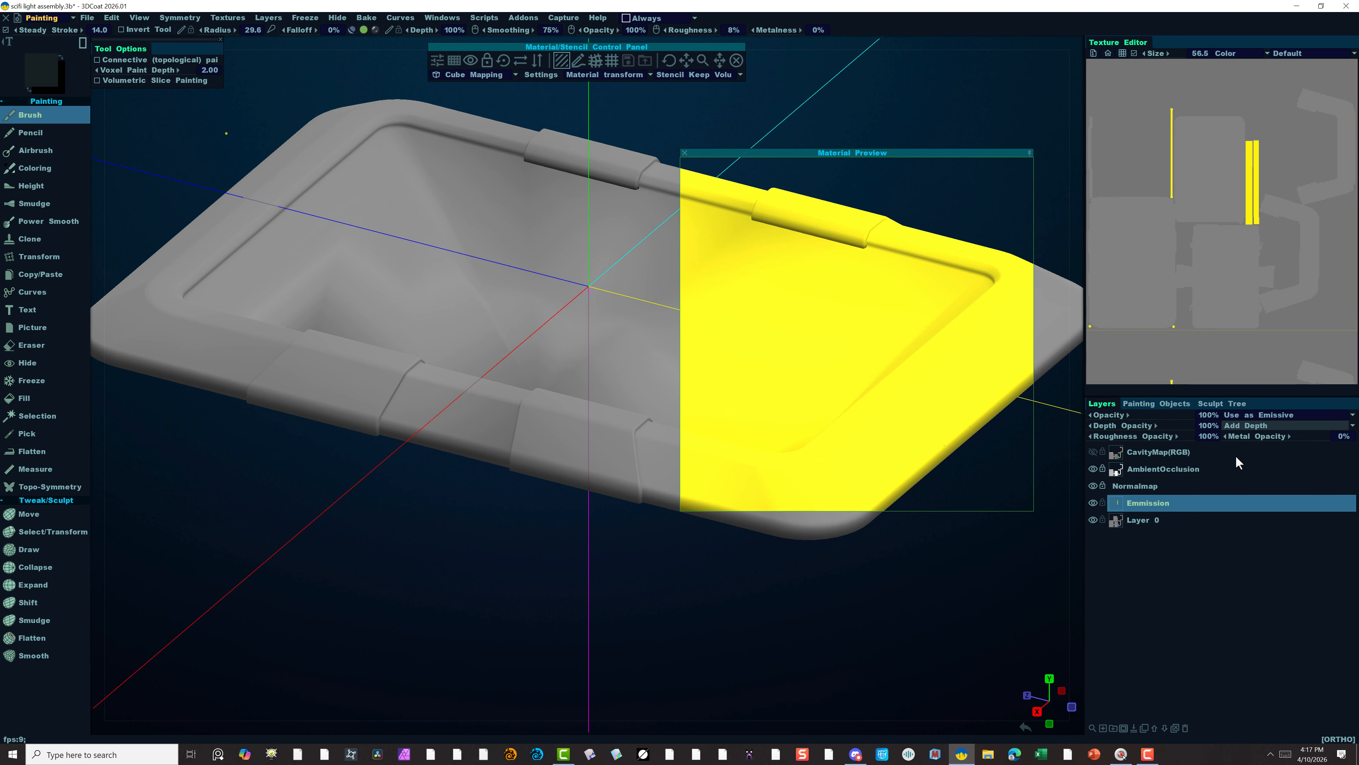
Add a new layer above Emmission and name it Light Fixture.
click(1113, 728)
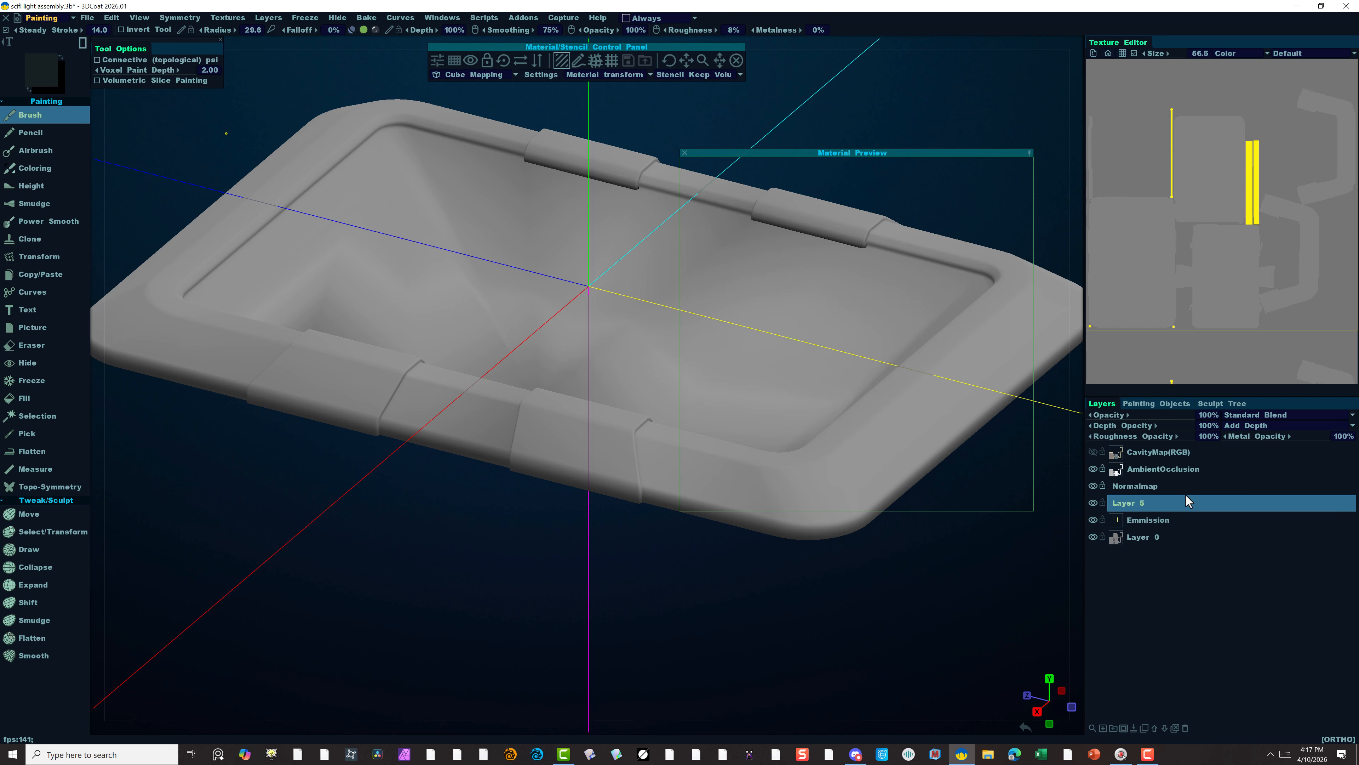
double_click(1164, 503)
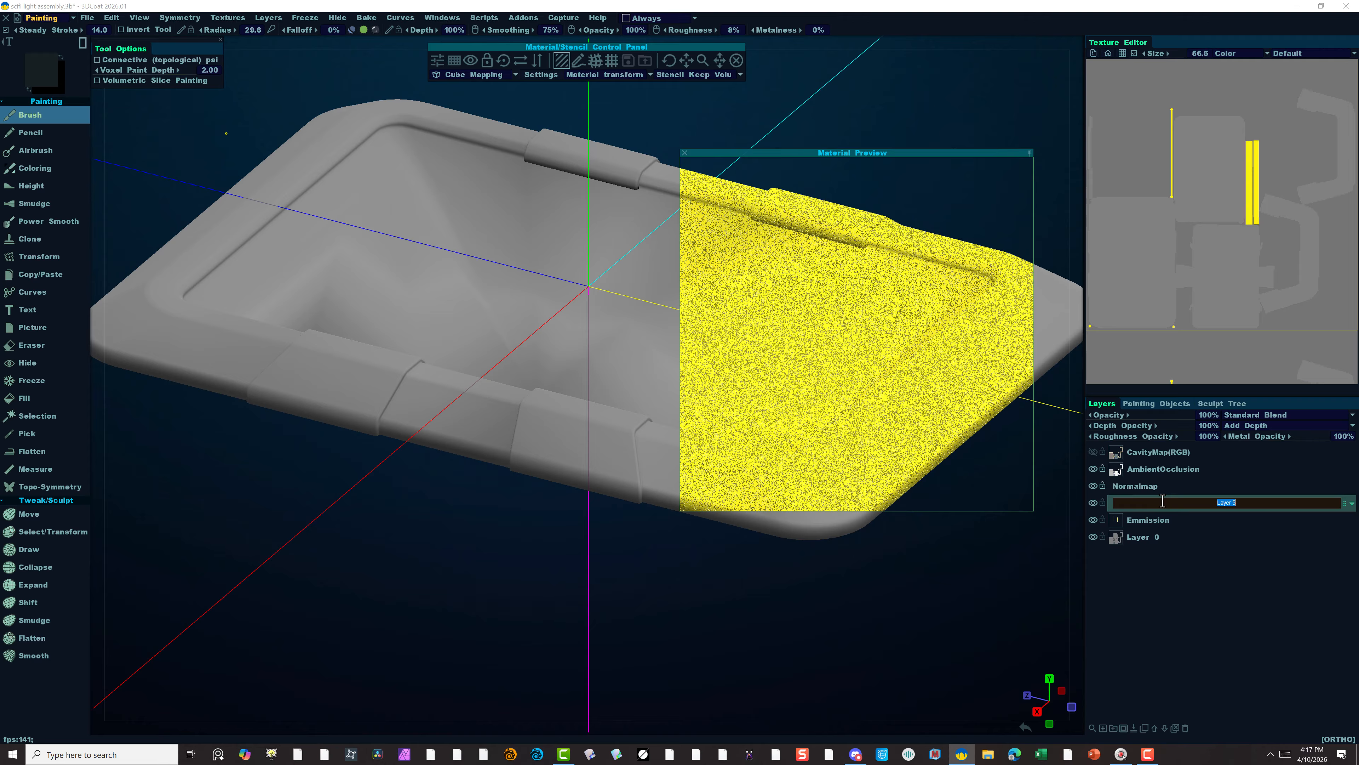
text(Light F)
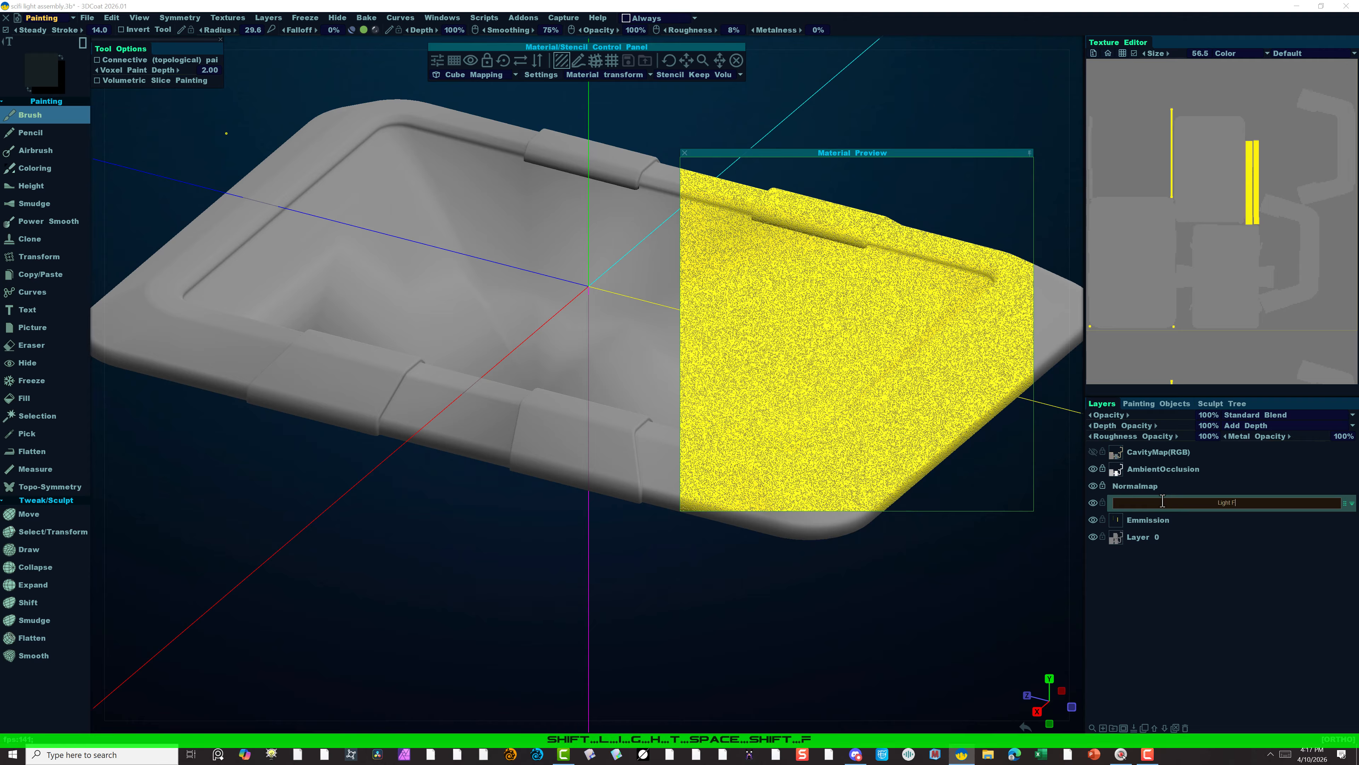
key(BackSpace)
text(Fixtur)
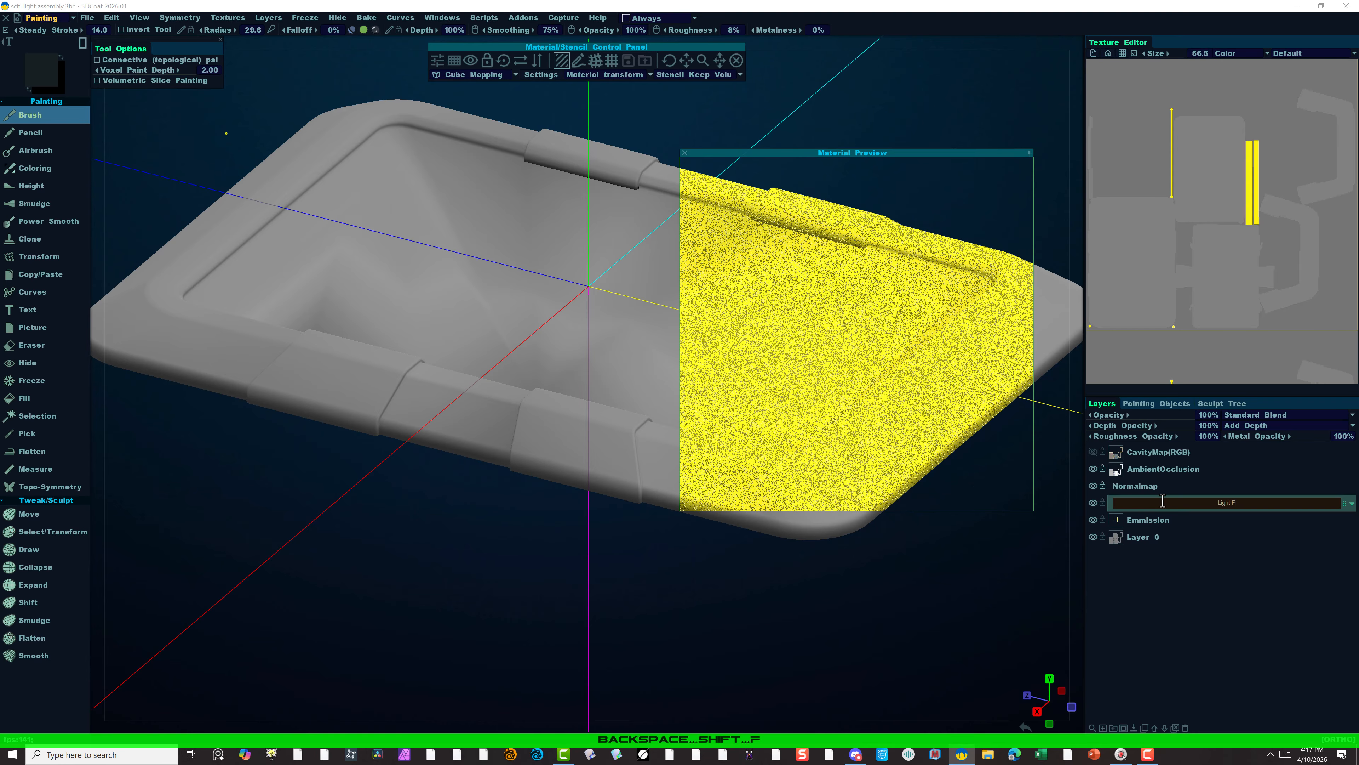
text(e)
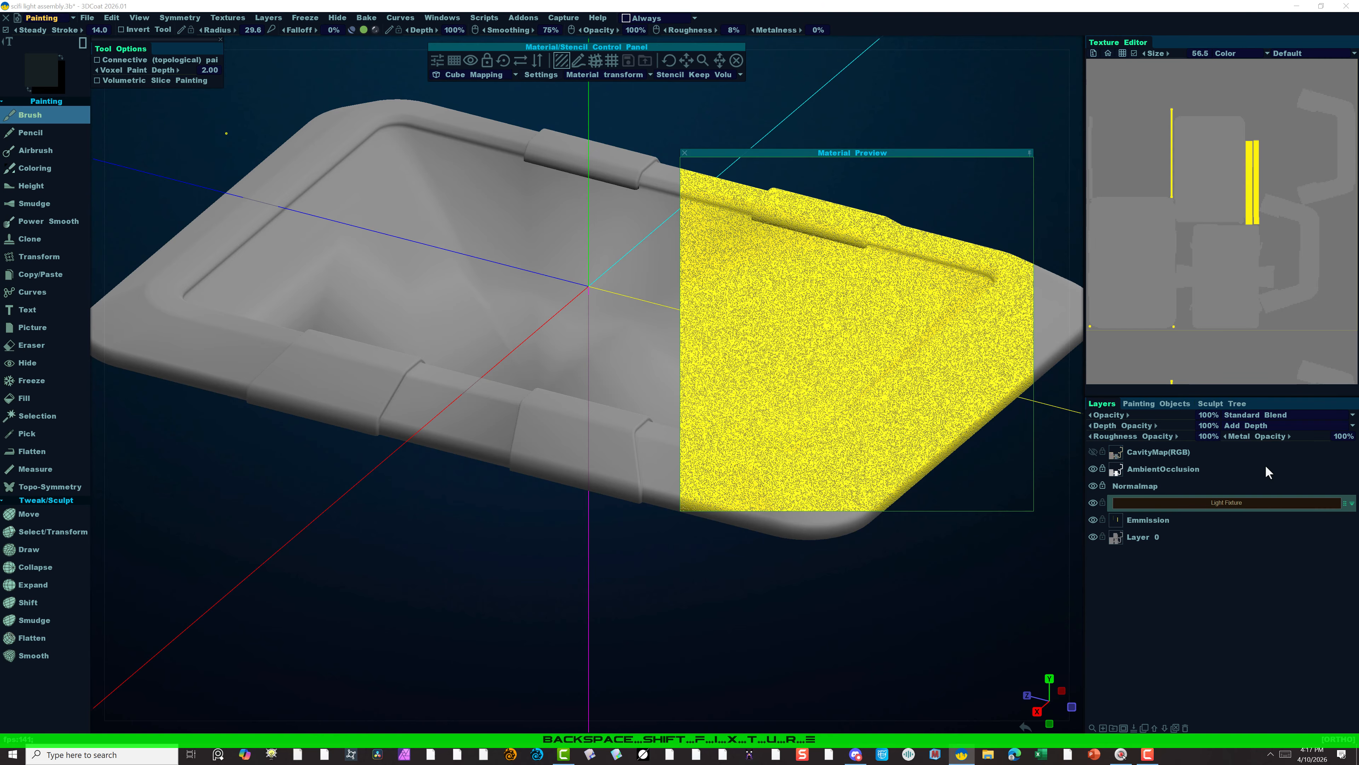
key(Return)
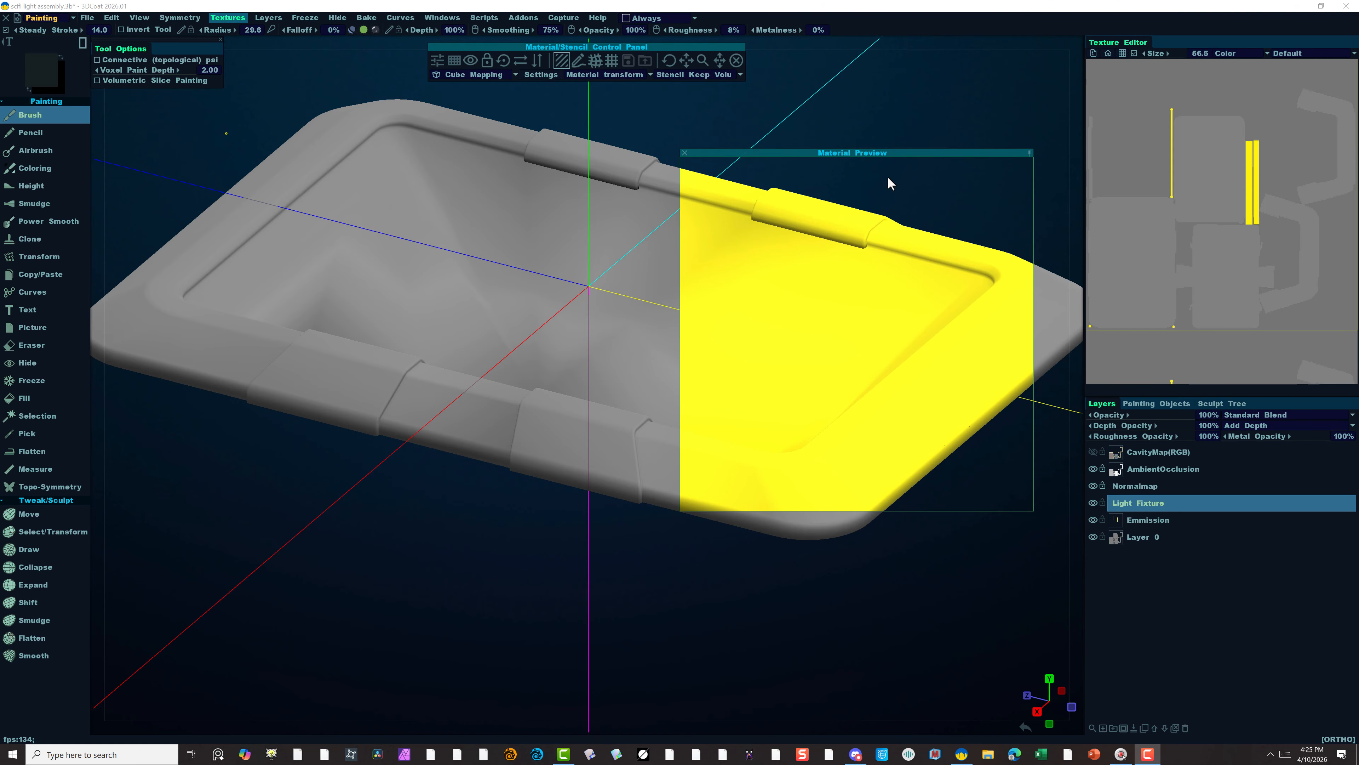
Choose the worn blue painted-metal smart material from the Metals set for the Light Frame.
click(1170, 402)
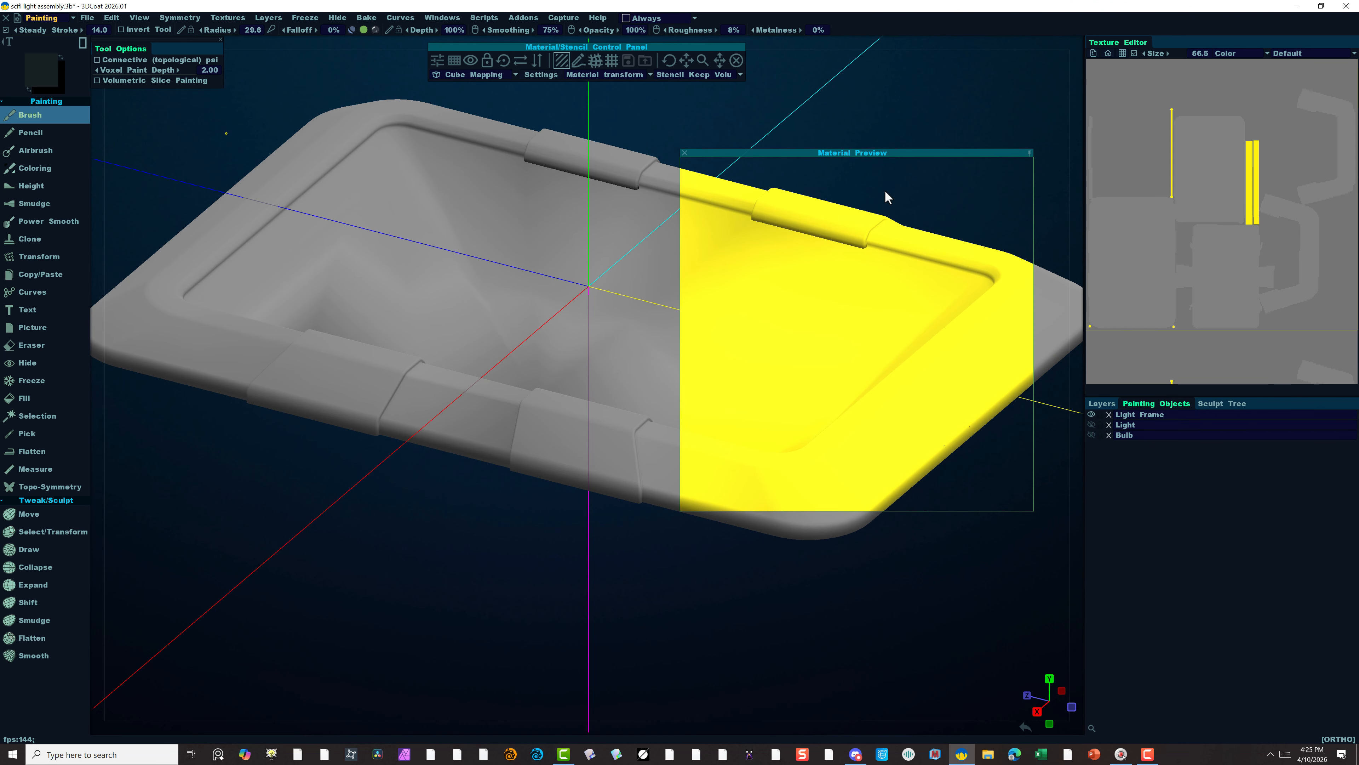
mouse_move(1052, 134)
click(1077, 144)
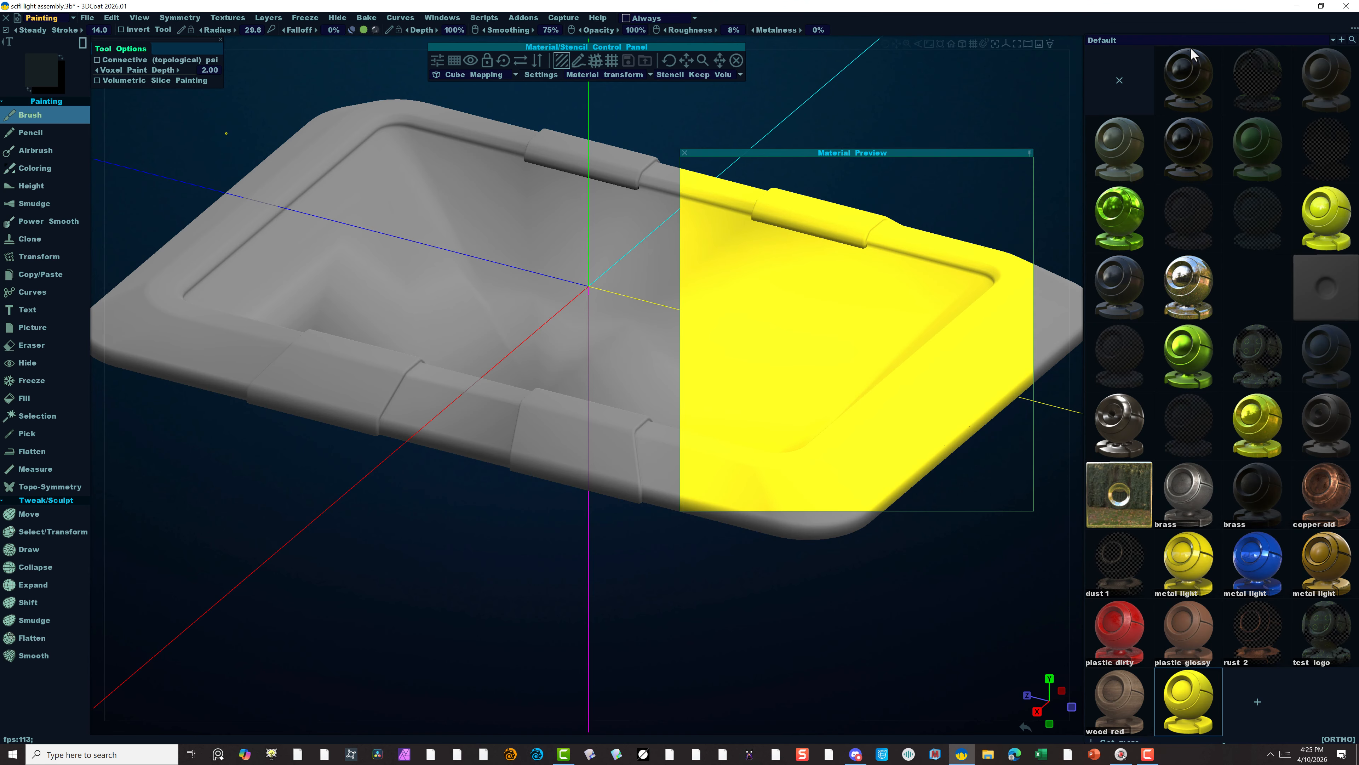
click(1129, 38)
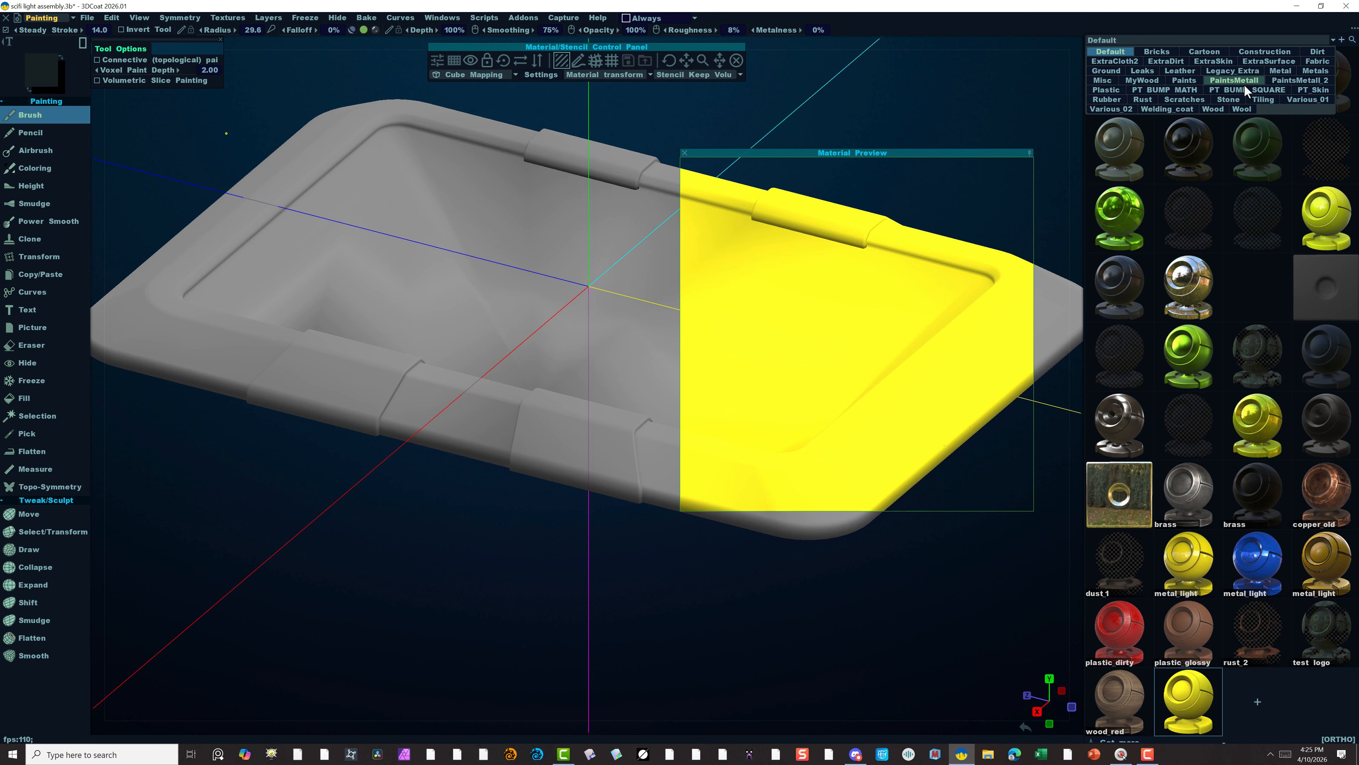
click(1309, 70)
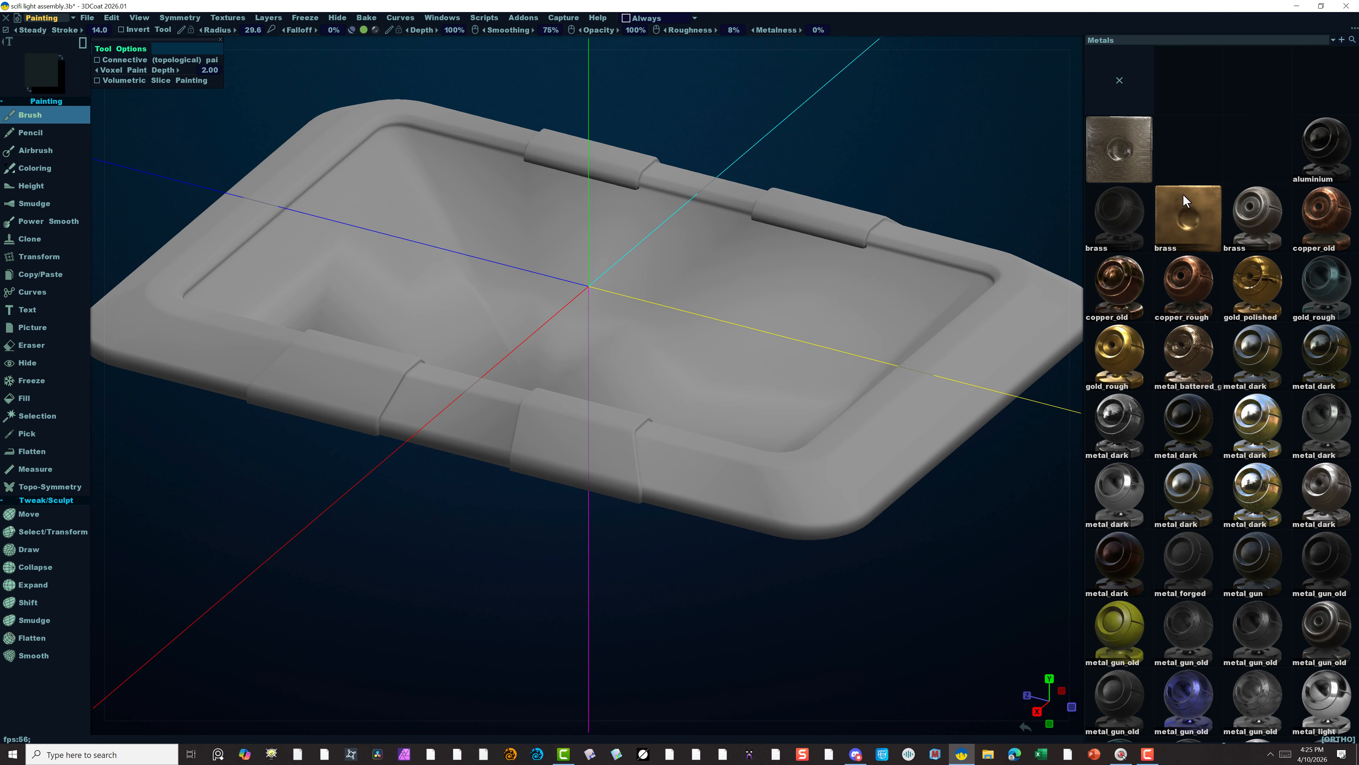
scroll(1294, 459, down, 5)
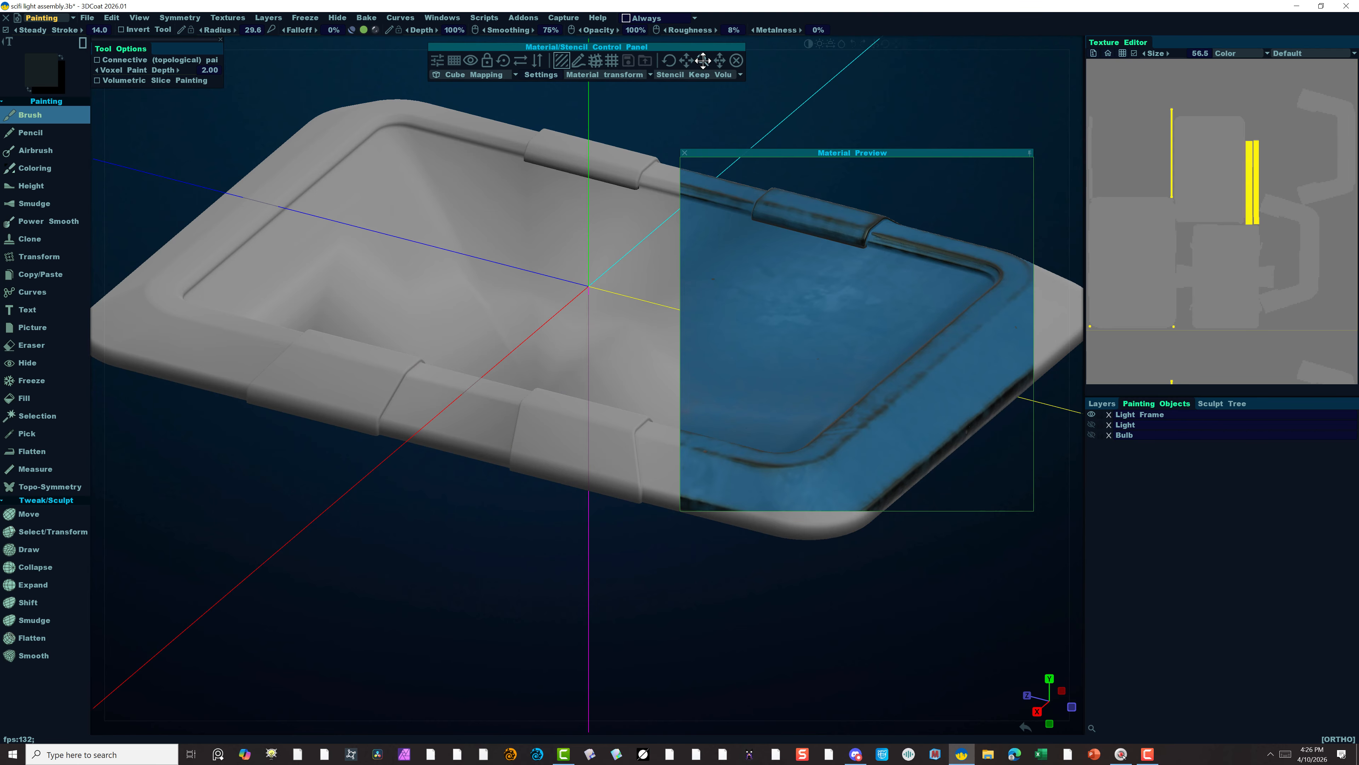
Adjust the scale of the blue painted-metal texture against the frame in the material preview.
drag(703, 61, 700, 64)
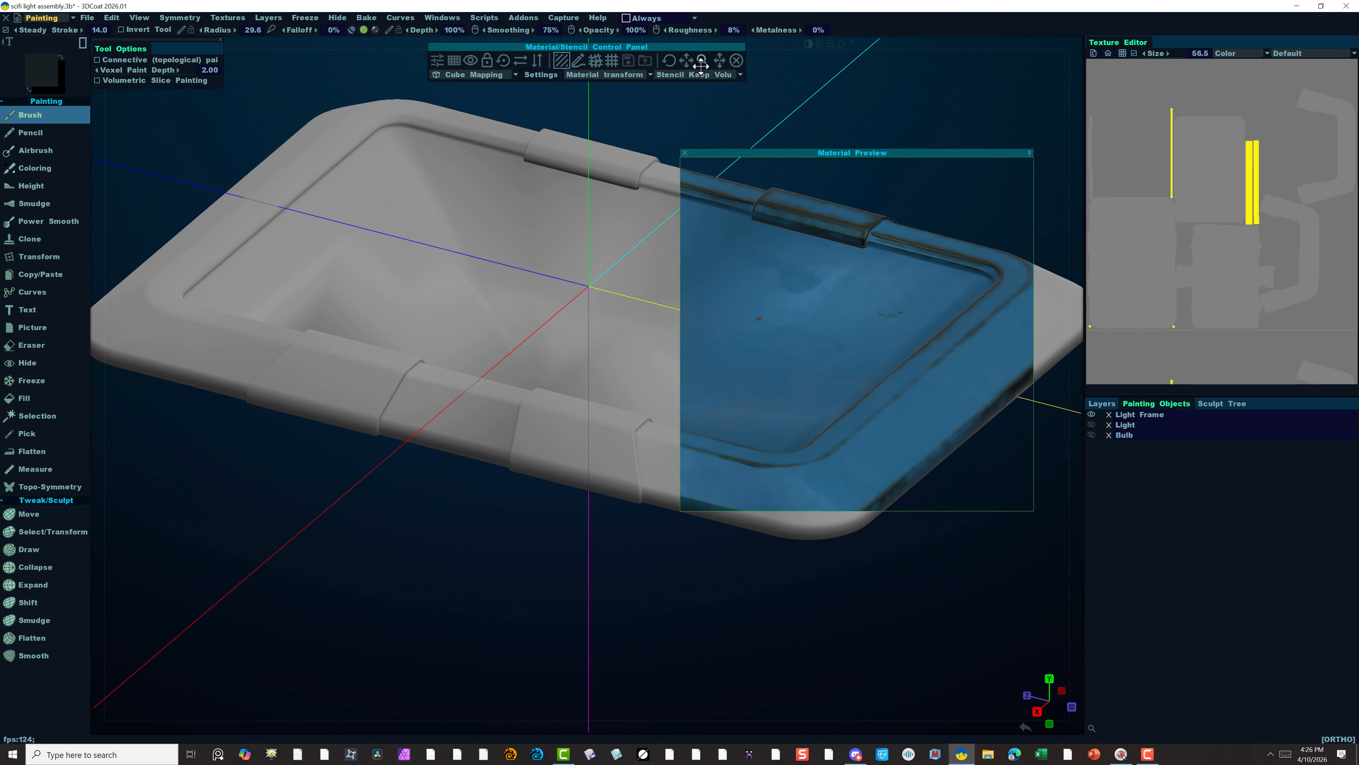
drag(701, 65, 703, 60)
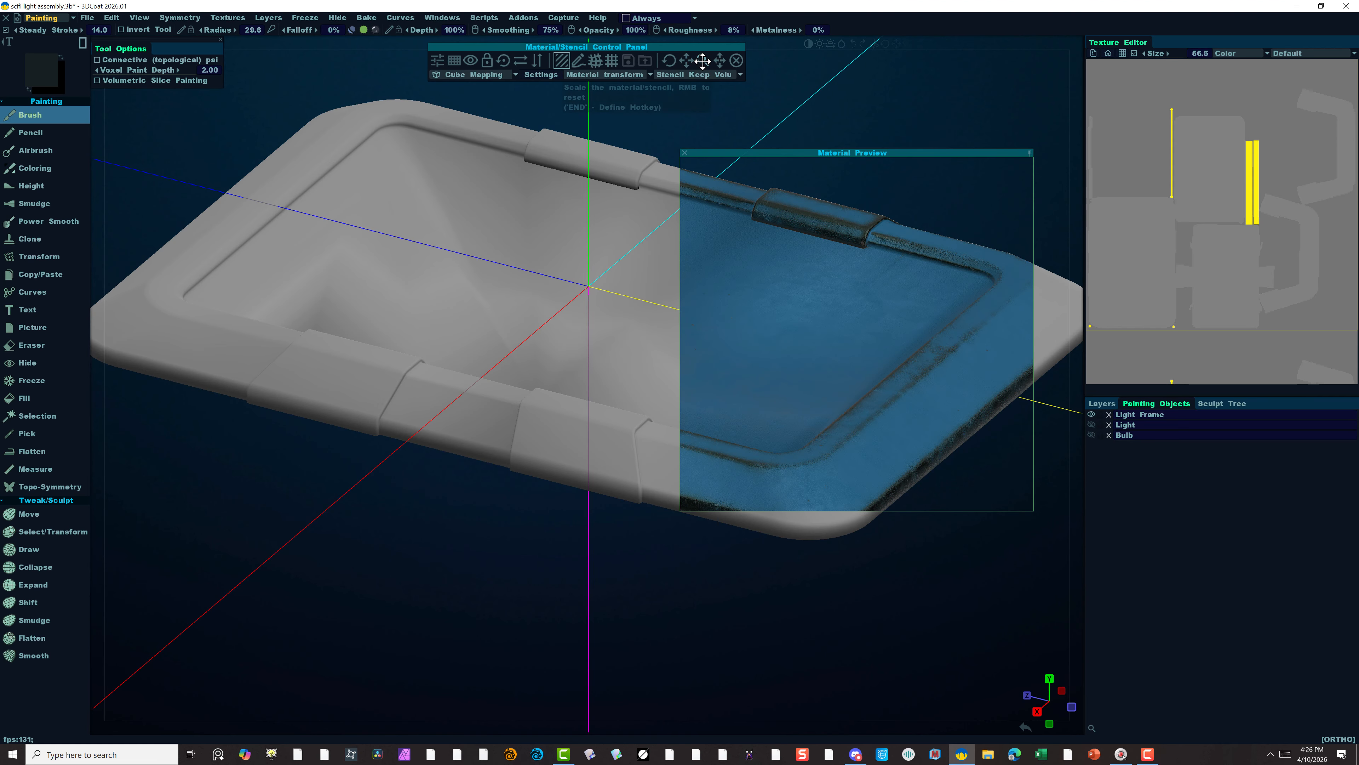
drag(703, 61, 703, 62)
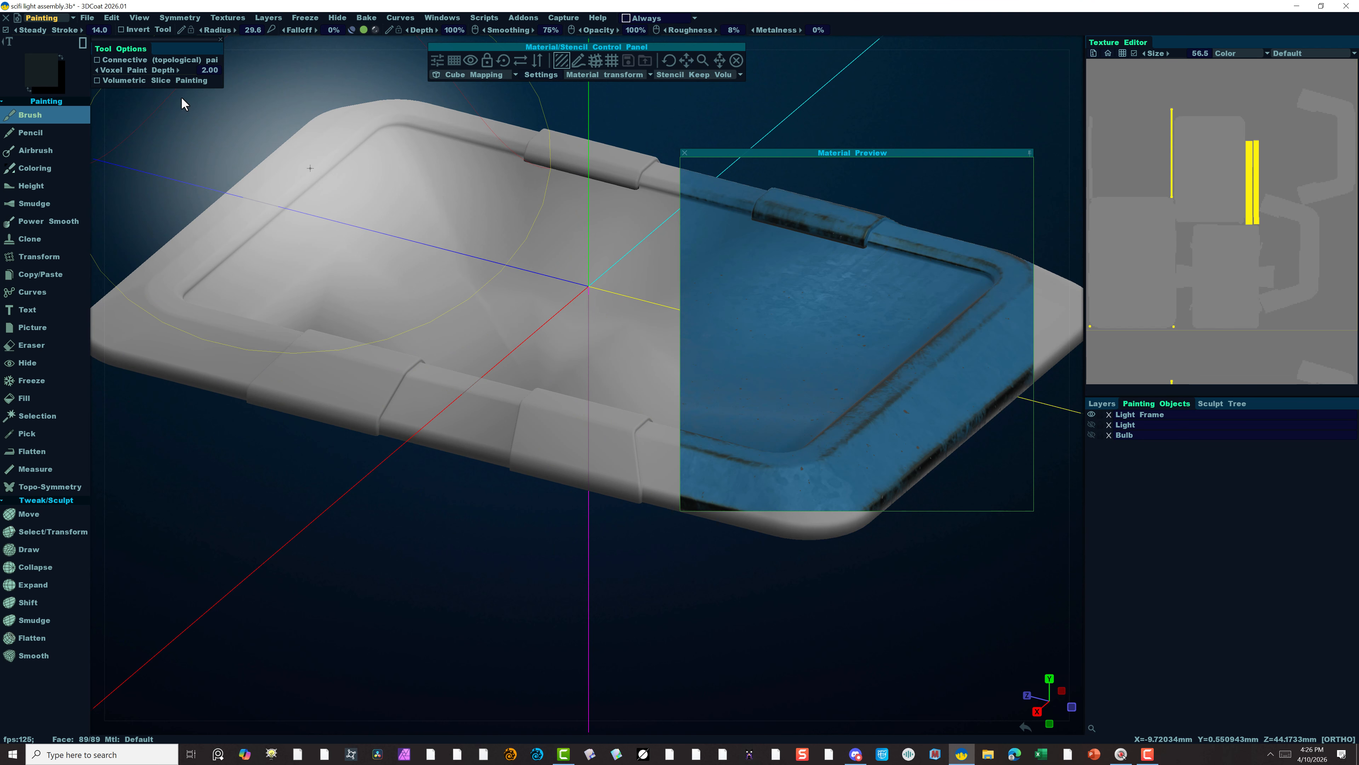
Fill the whole Light Frame with the blue painted-metal material using the Fill tool.
click(48, 396)
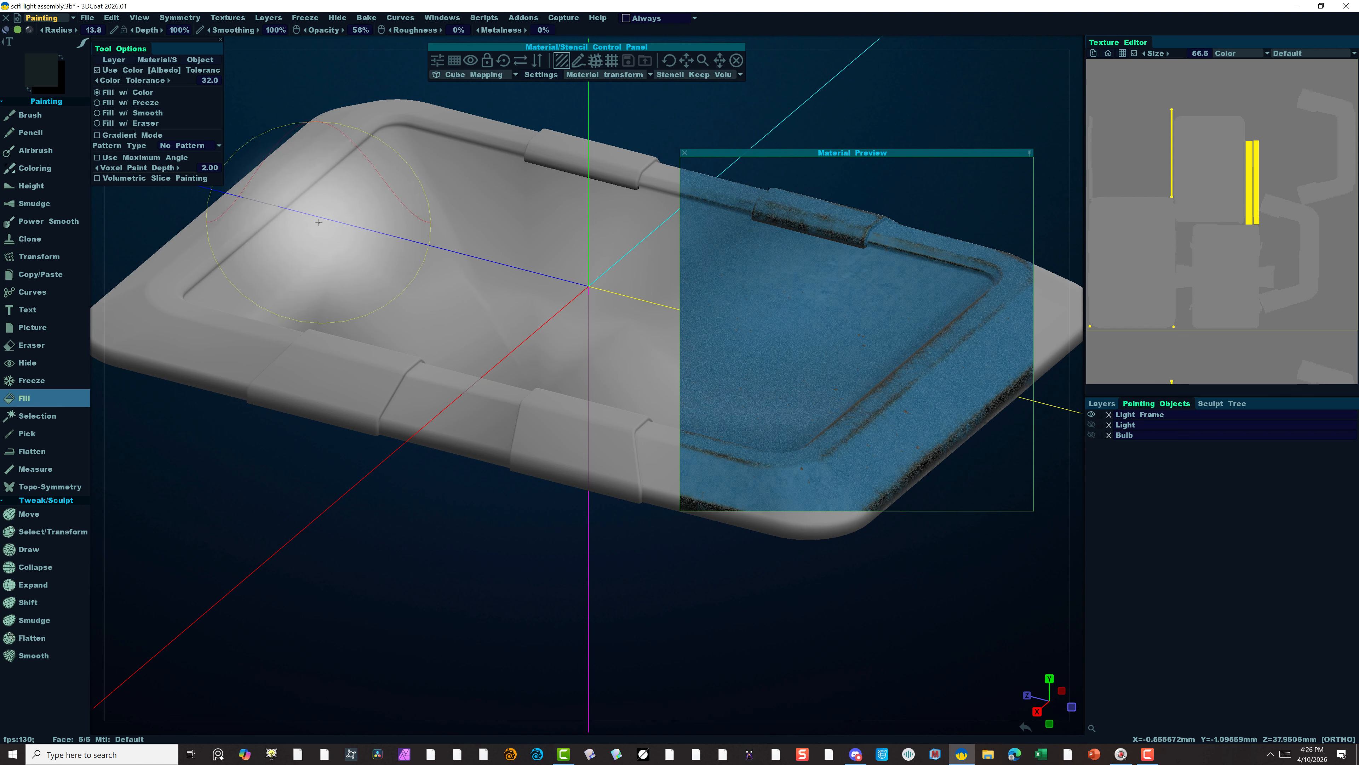
click(230, 232)
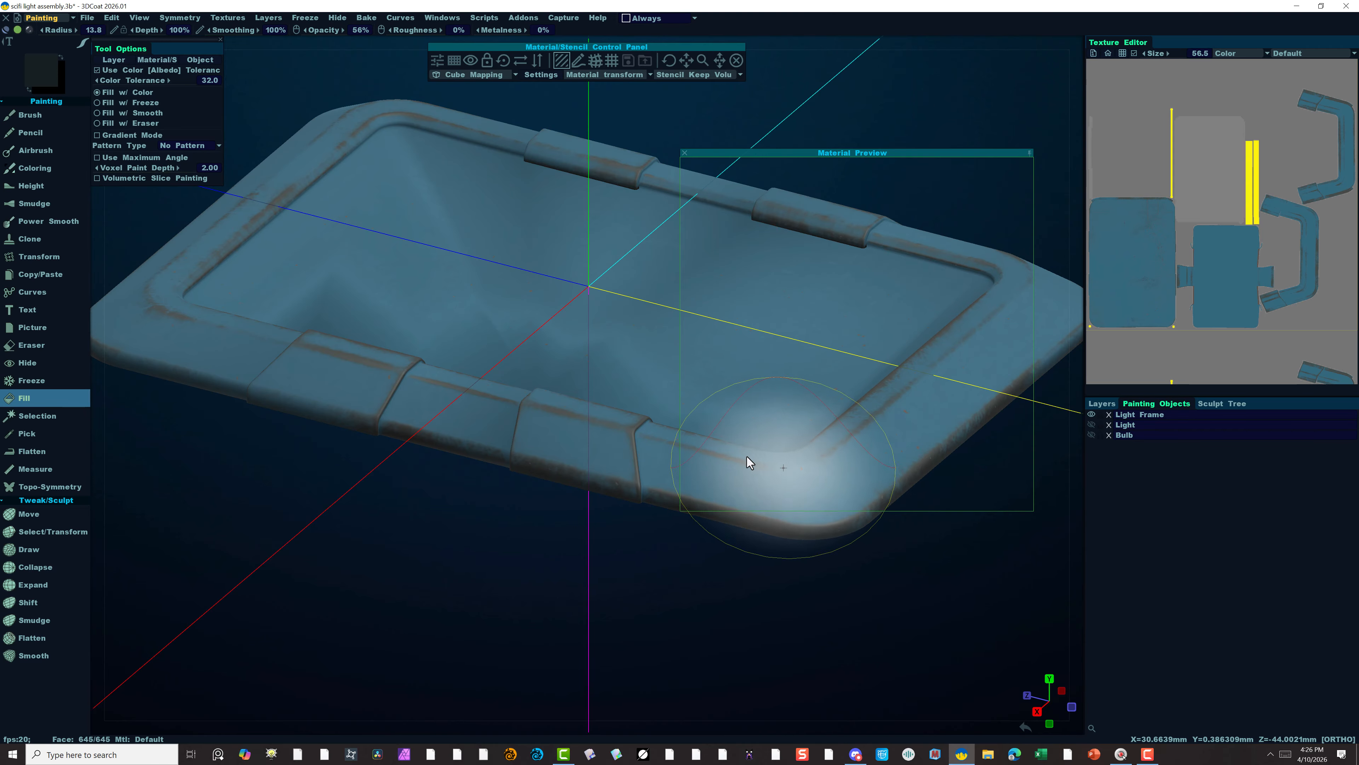
right_drag(700, 615, 586, 606)
drag(477, 557, 515, 569)
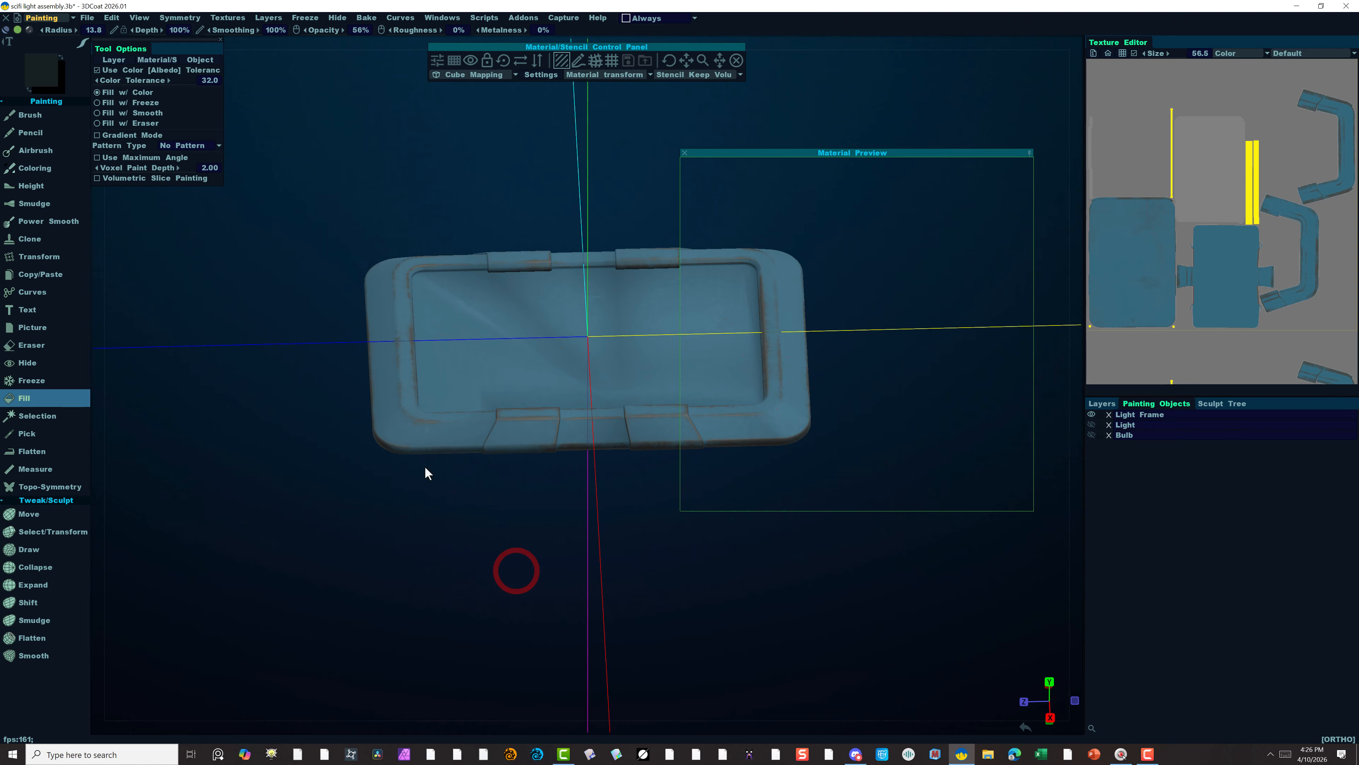
Paint the blue painted metal over the entire Light Frame with a rectangular Brush stroke at 100% opacity.
click(43, 119)
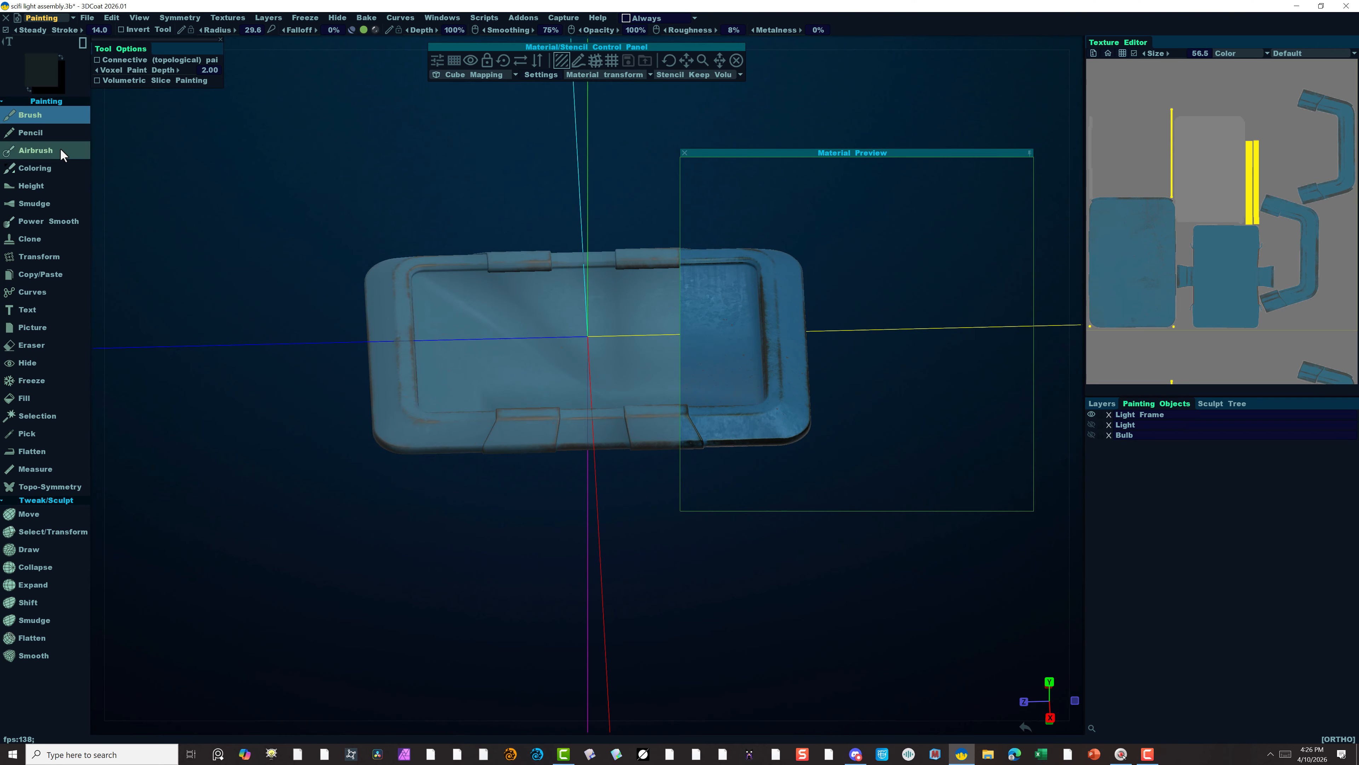
click(82, 43)
mouse_move(210, 187)
mouse_down()
mouse_move(996, 515)
mouse_move(974, 615)
mouse_up()
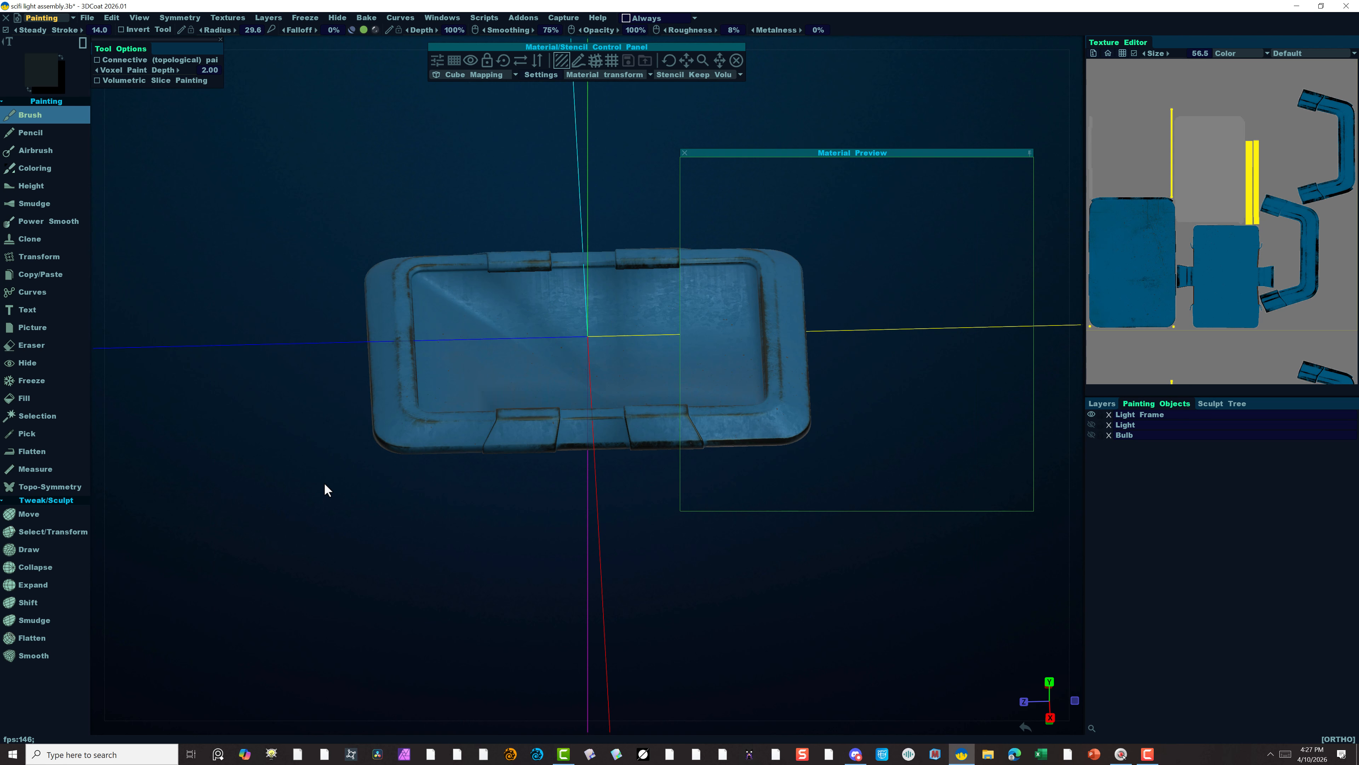
scroll(325, 489, up, 5)
scroll(455, 526, down, 5)
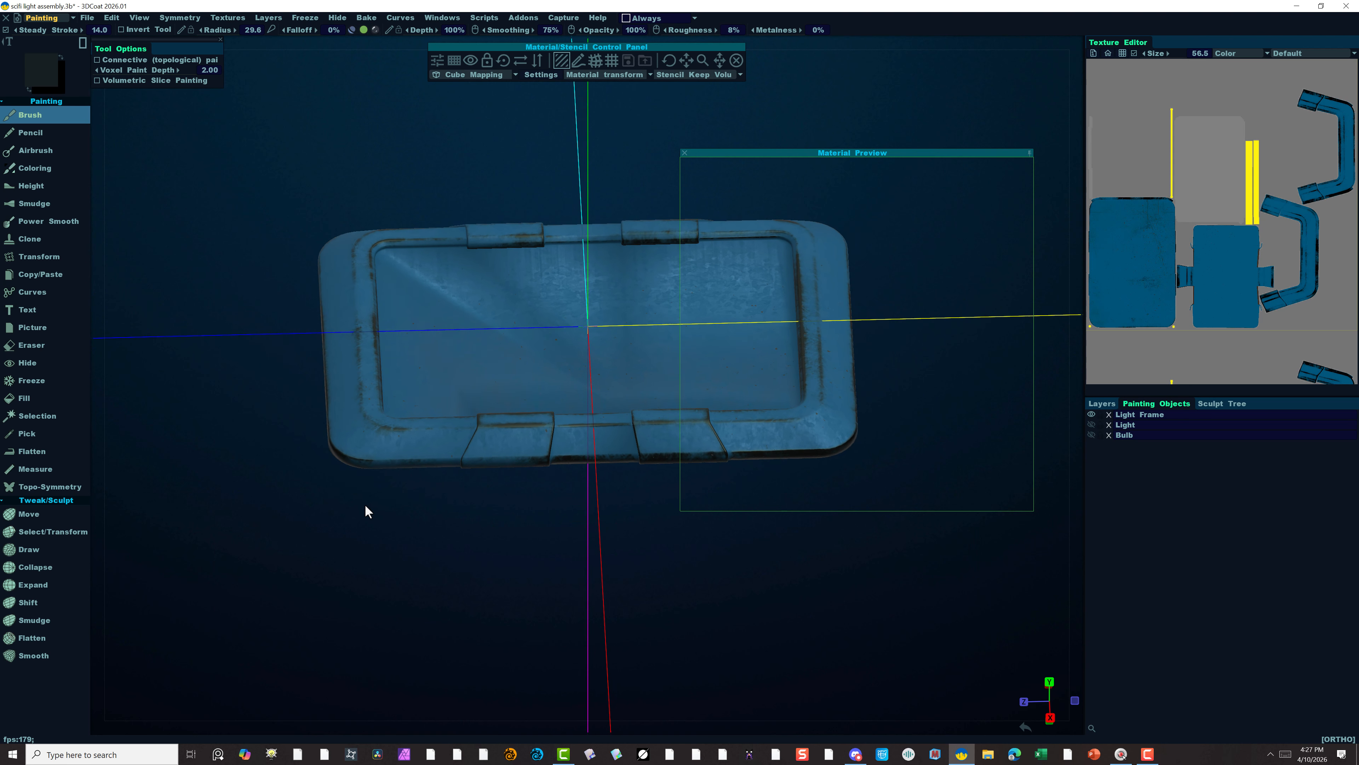
alt+drag(483, 576, 416, 570)
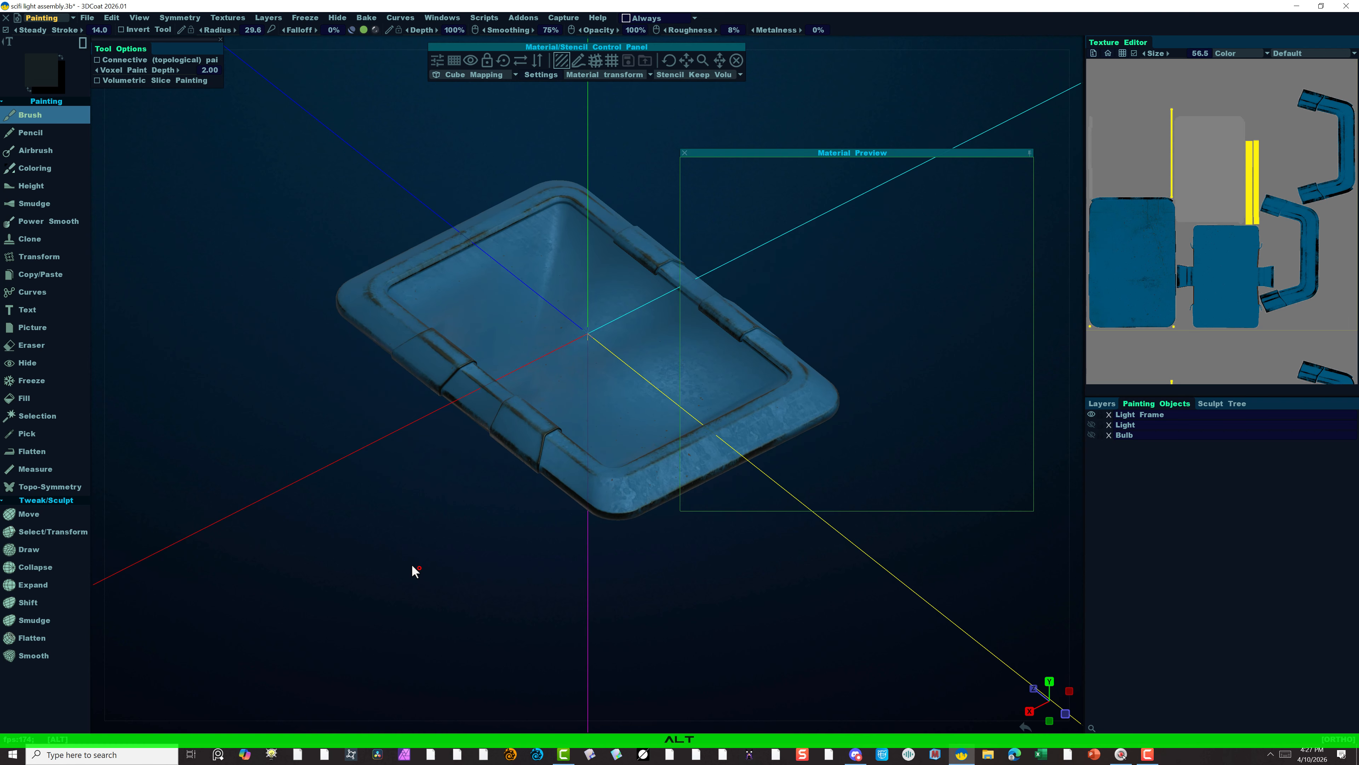
Show the Light painting object and hide Light Frame, keeping Bulb hidden so Light is isolated.
click(1092, 424)
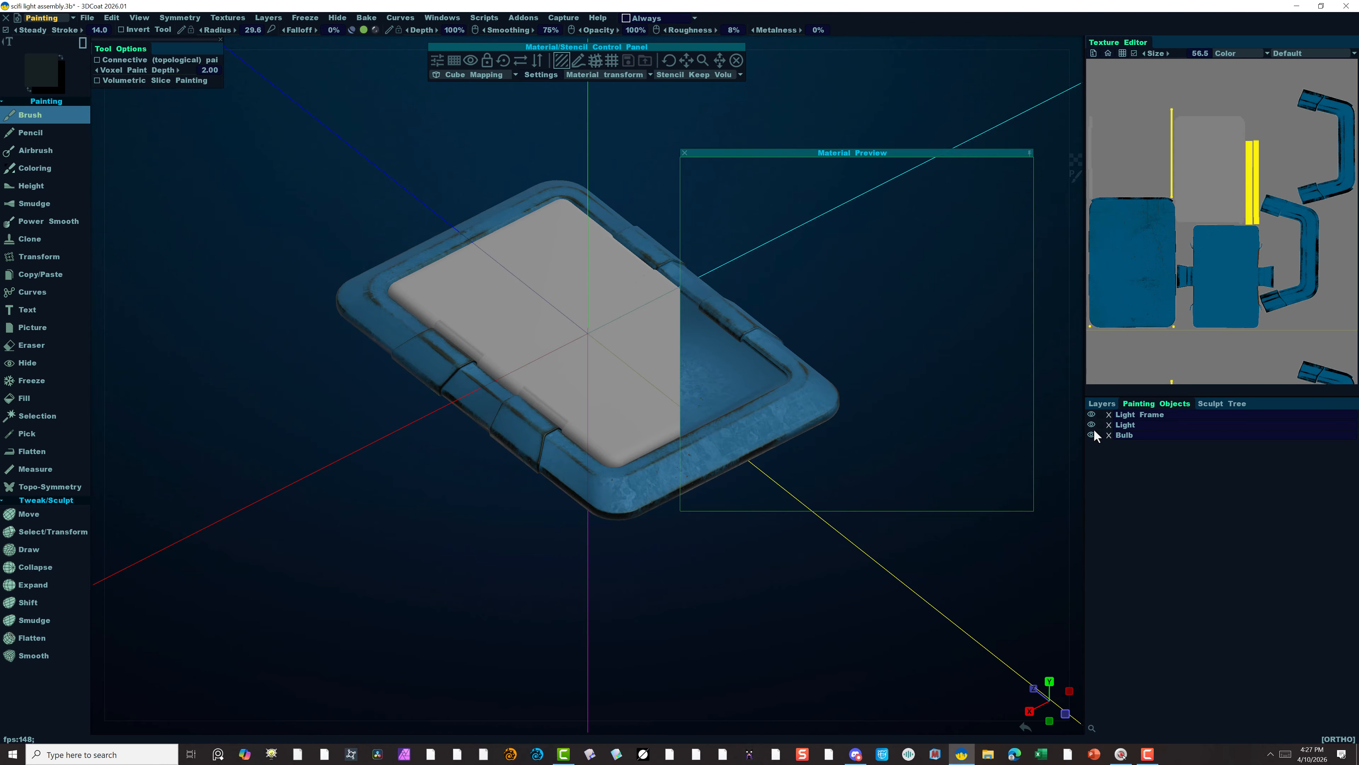
click(1090, 424)
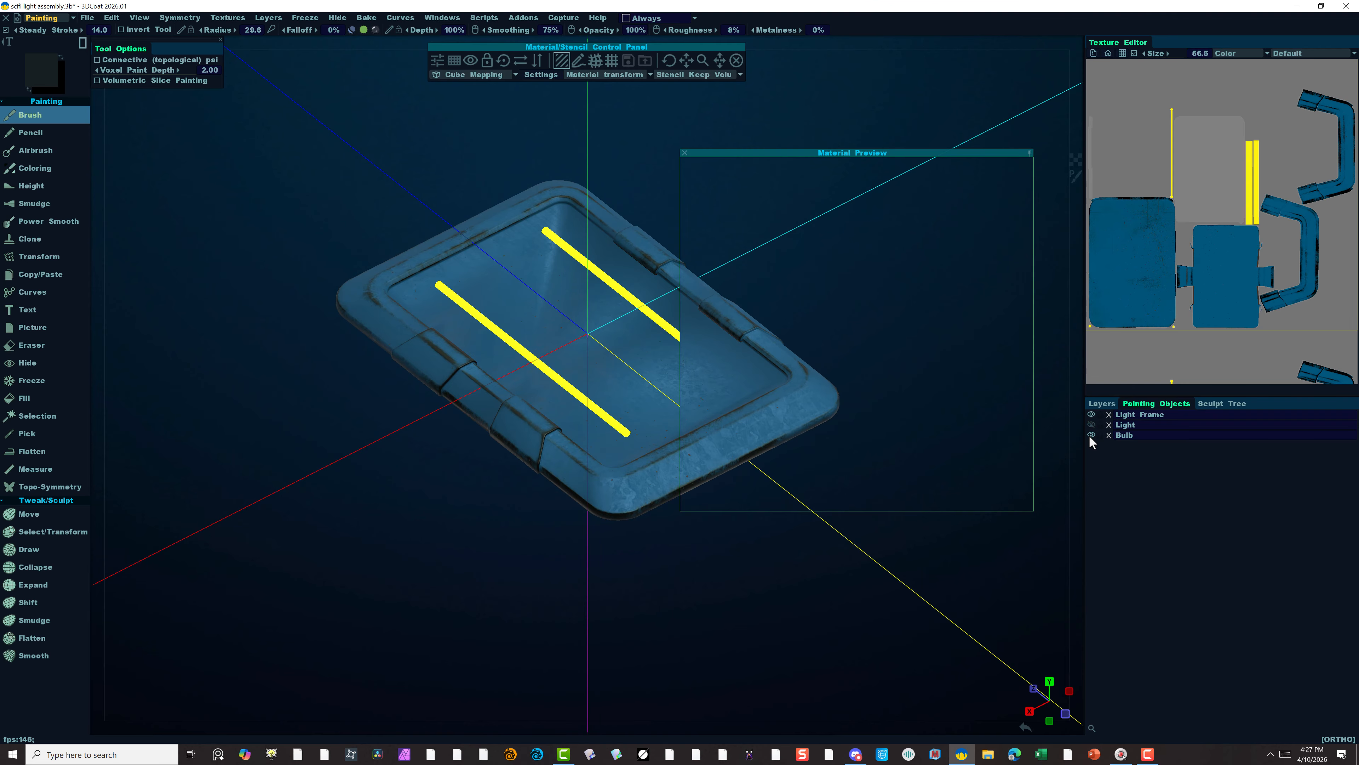
click(1091, 424)
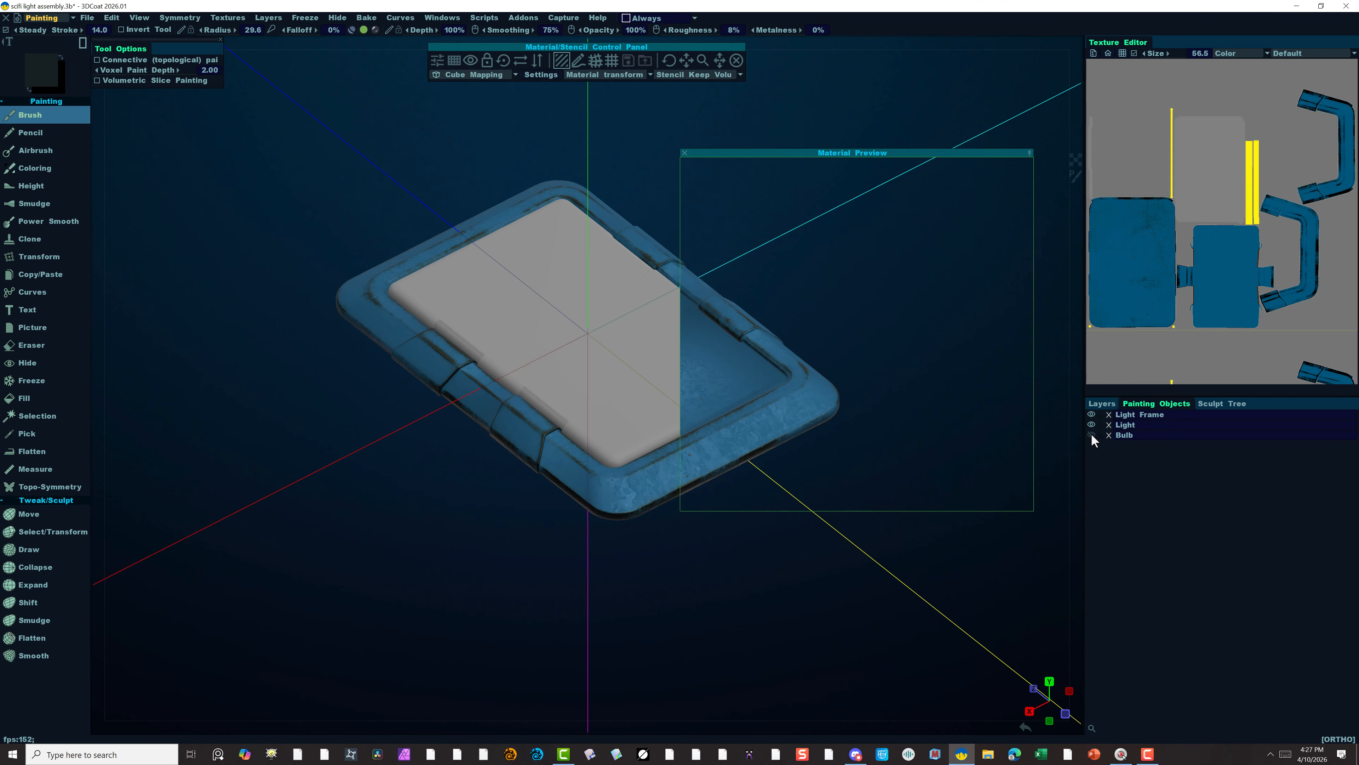
click(1091, 416)
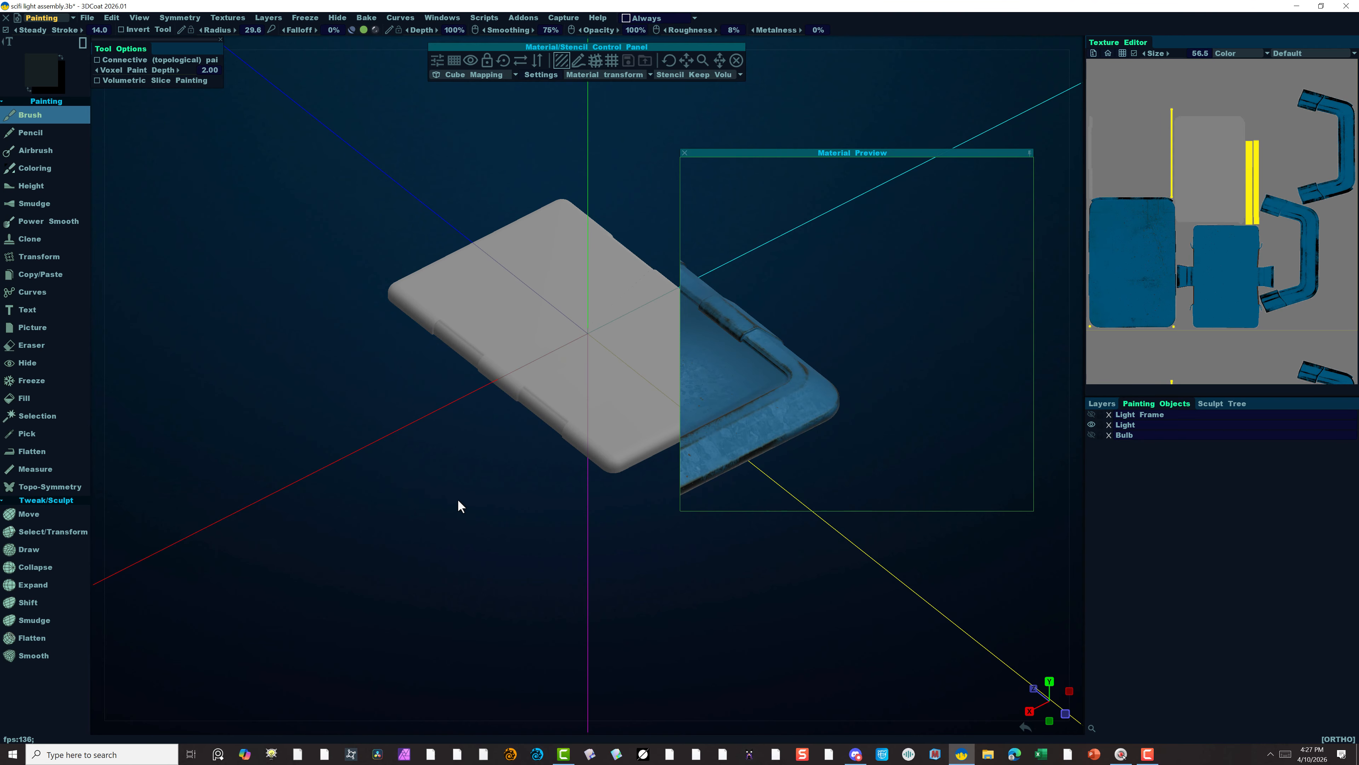
alt+right_drag(458, 499, 488, 500)
alt+drag(488, 502, 386, 534)
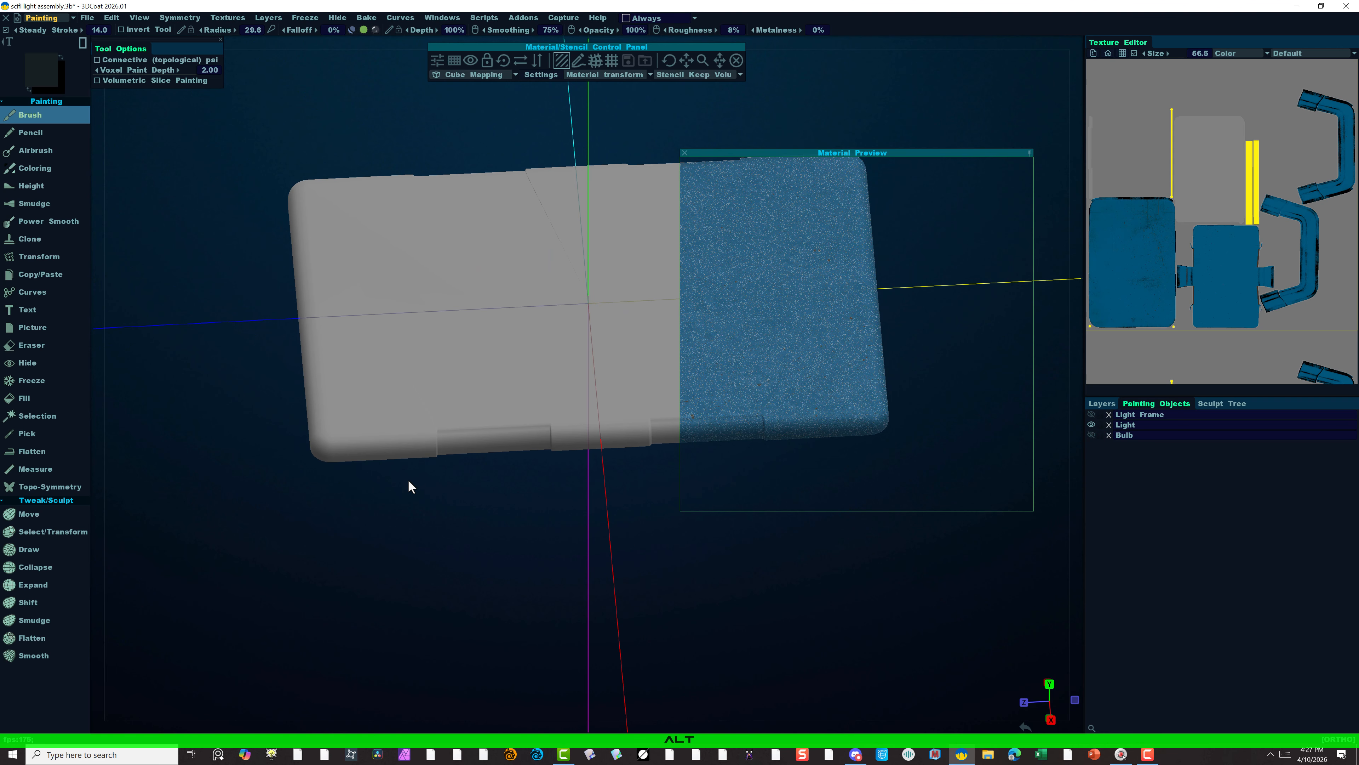
alt+right_drag(623, 526, 528, 529)
alt+drag(529, 533, 525, 562)
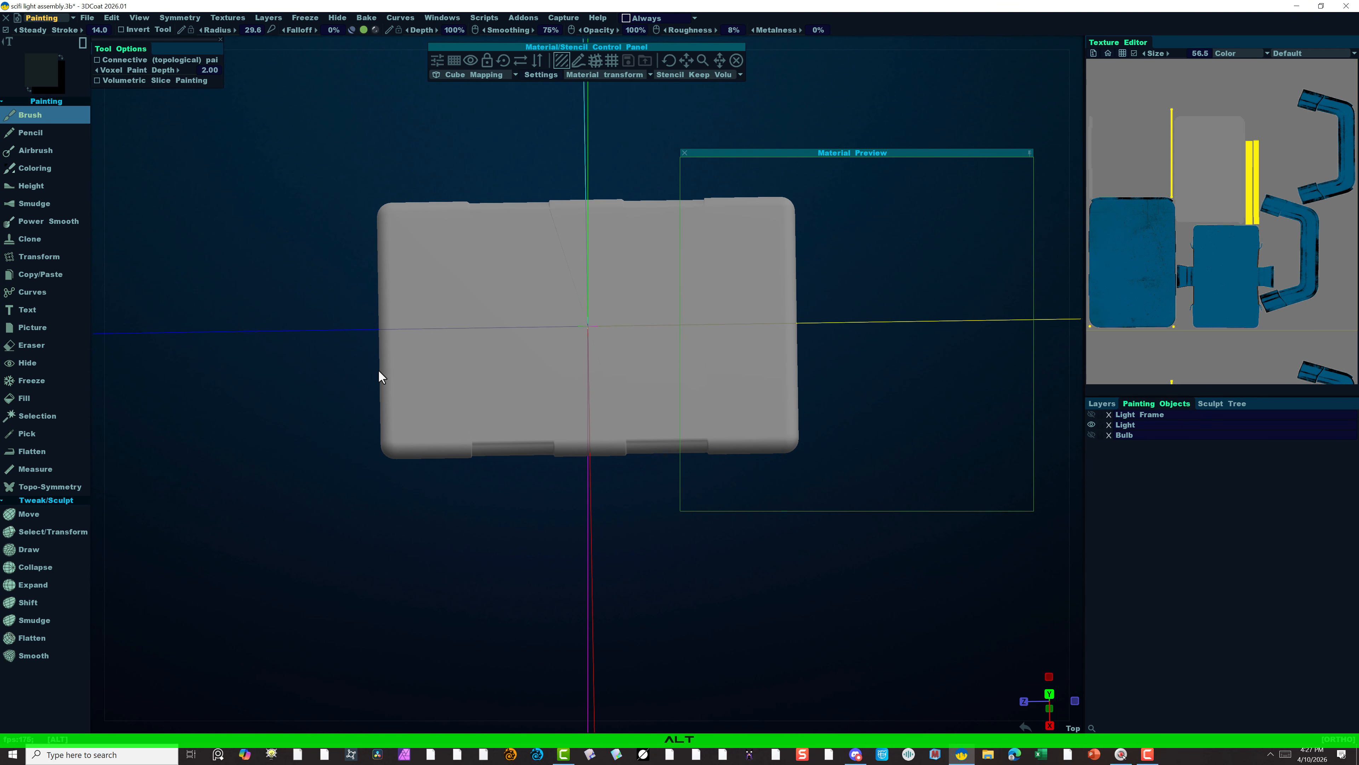
click(1100, 400)
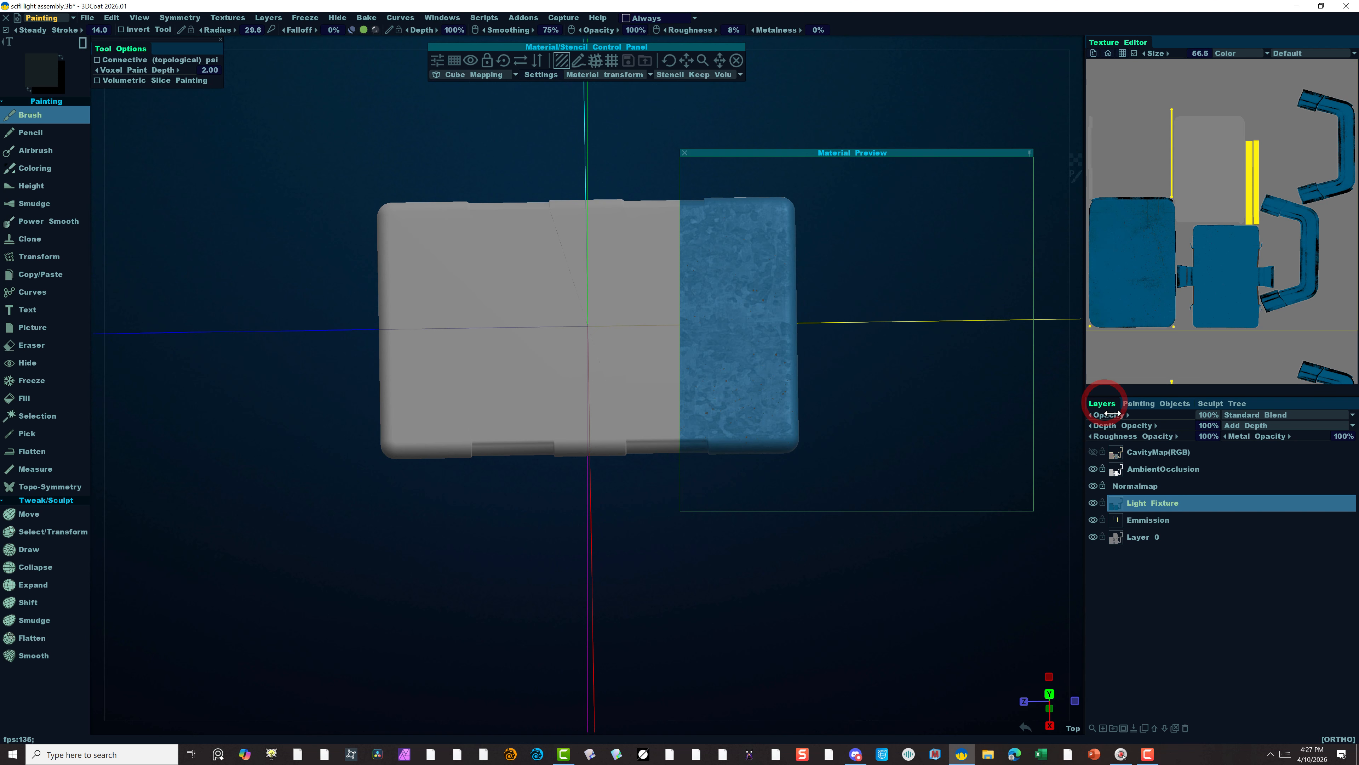
click(1133, 405)
double_click(1140, 424)
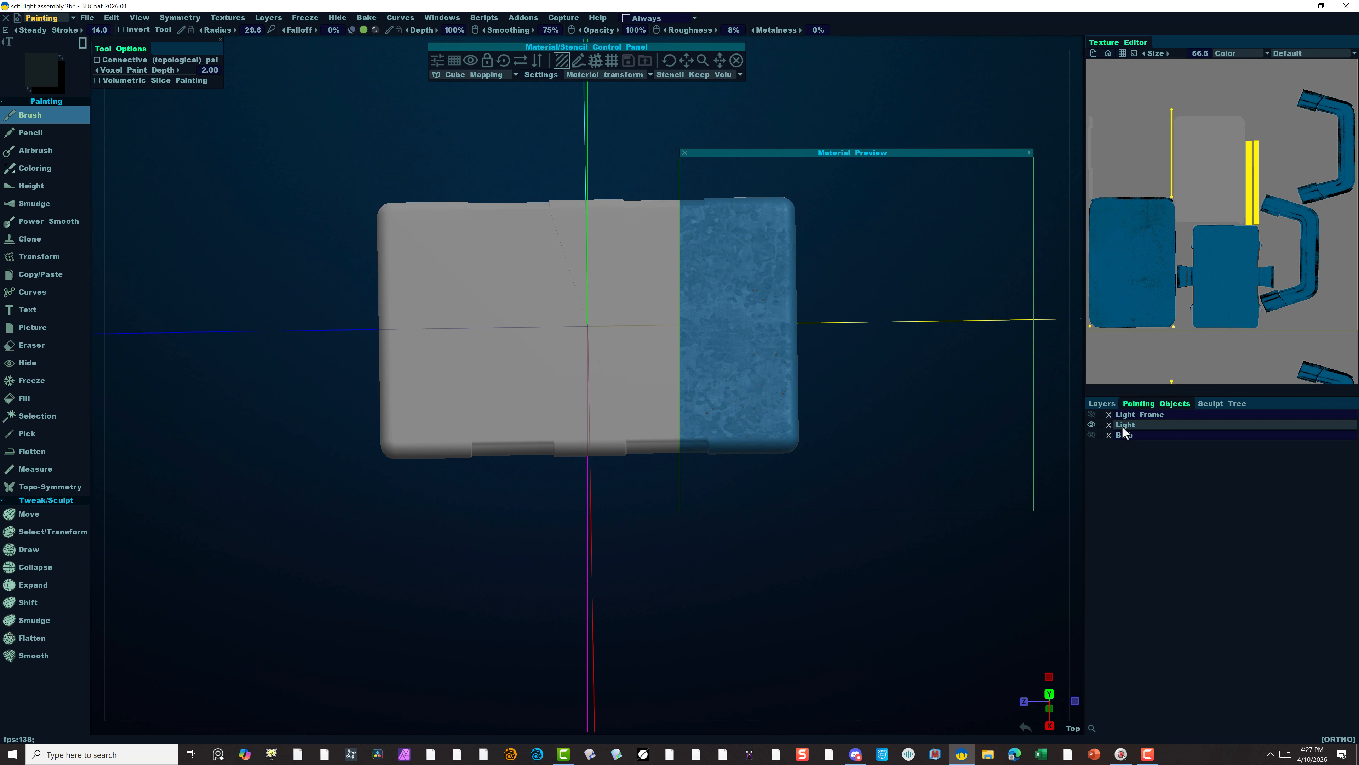
click(1143, 472)
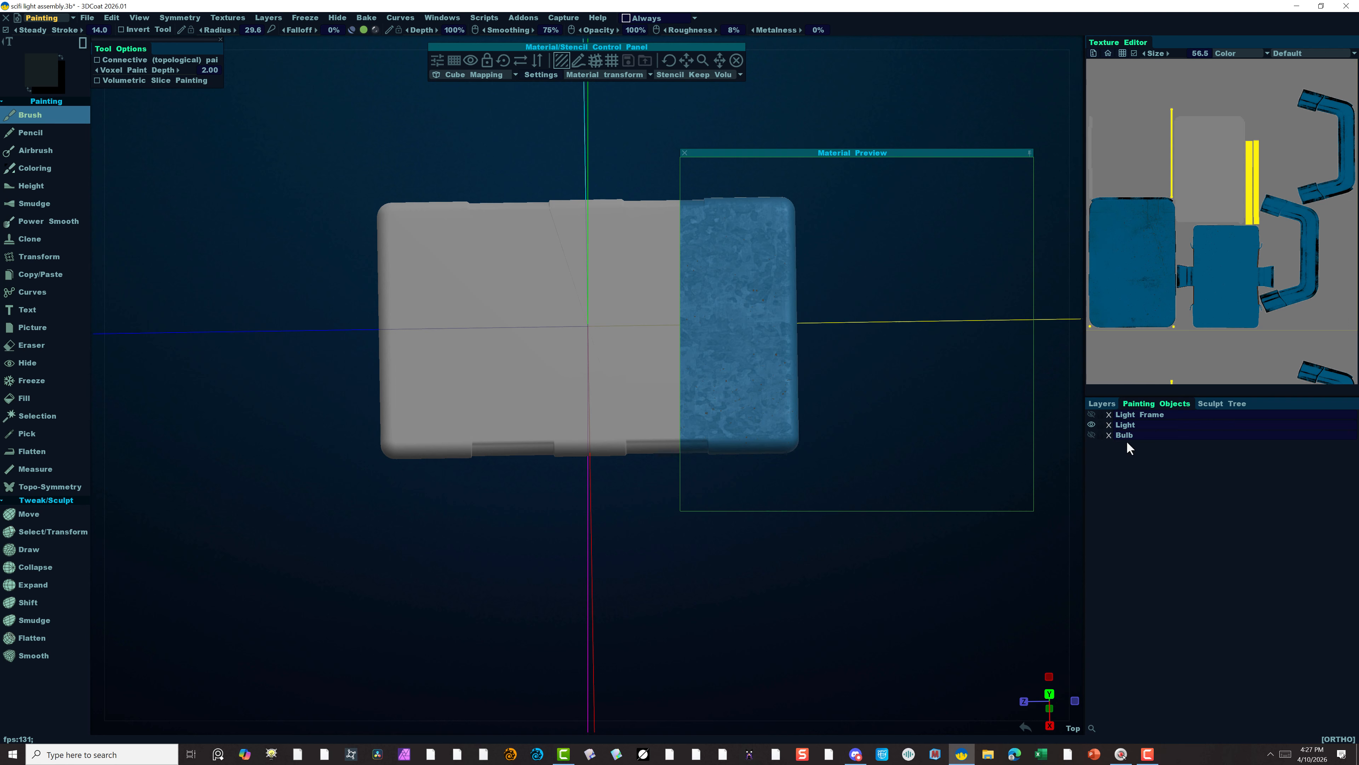
double_click(1119, 423)
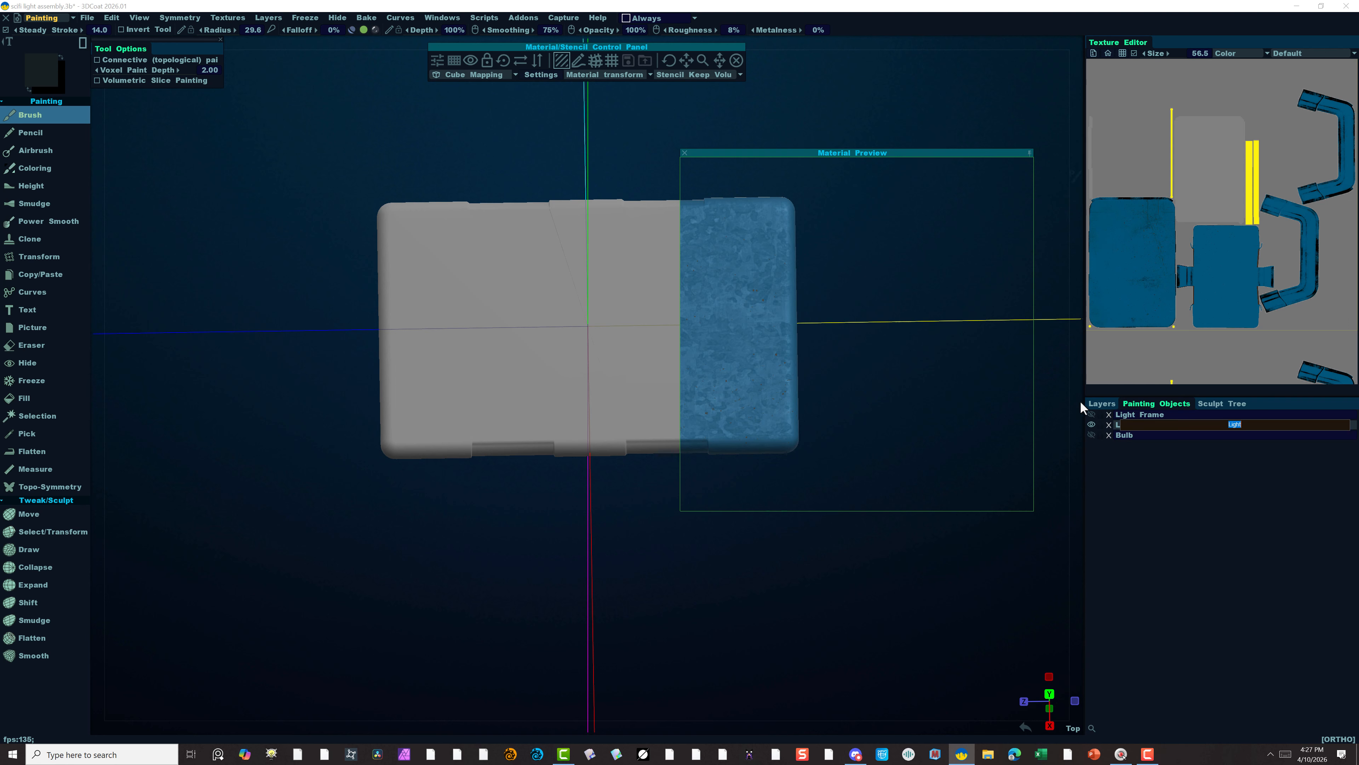
click(1101, 405)
click(1105, 402)
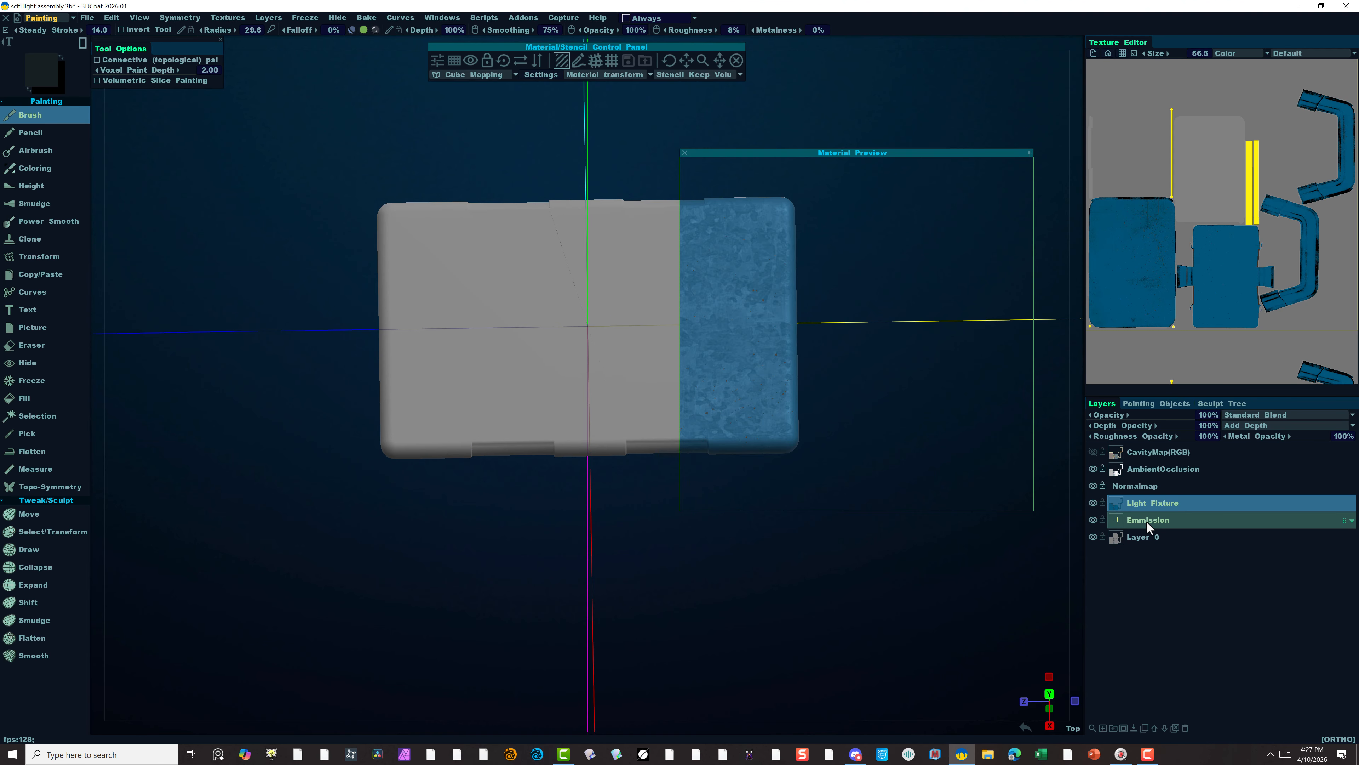
Add a new layer directly above AmbientOcclusion and name it Glass.
click(1156, 450)
click(1151, 467)
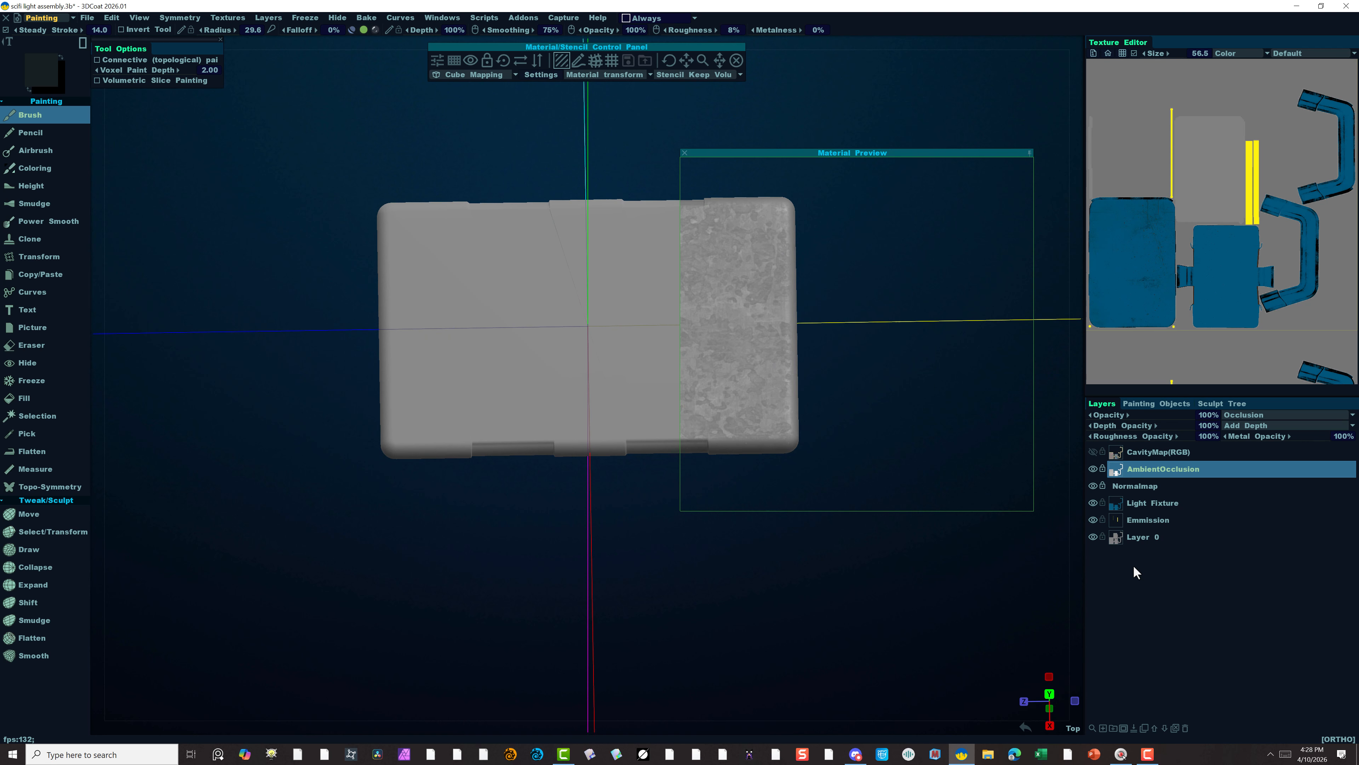
click(1103, 727)
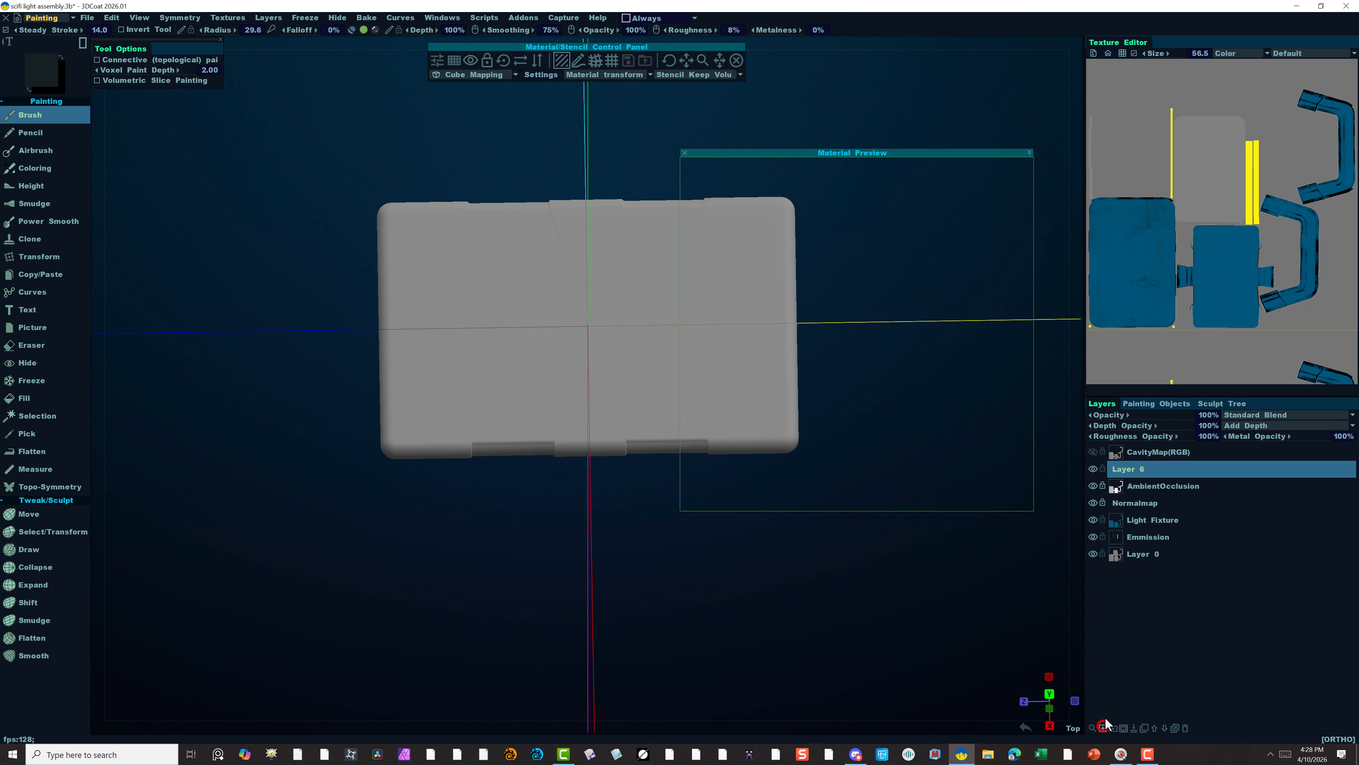
double_click(1139, 465)
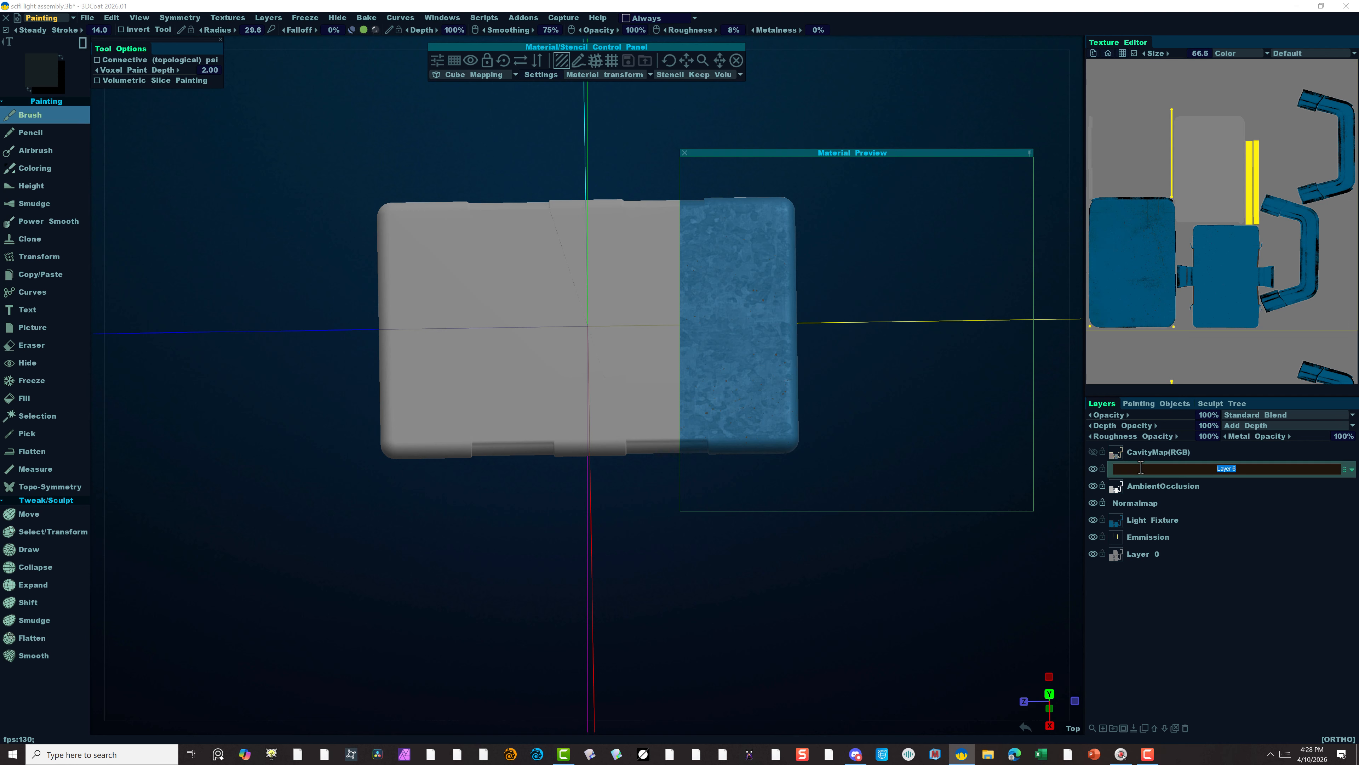
text(Glass)
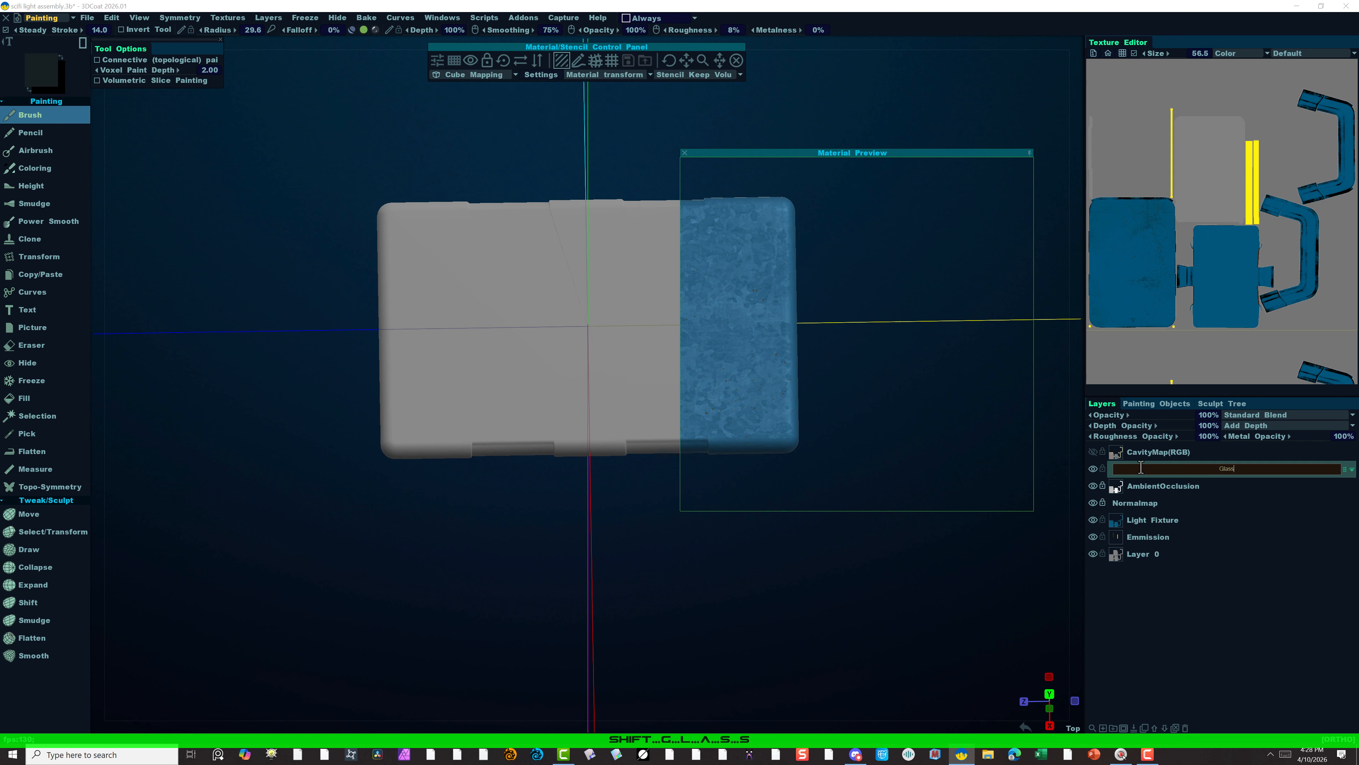
key(Return)
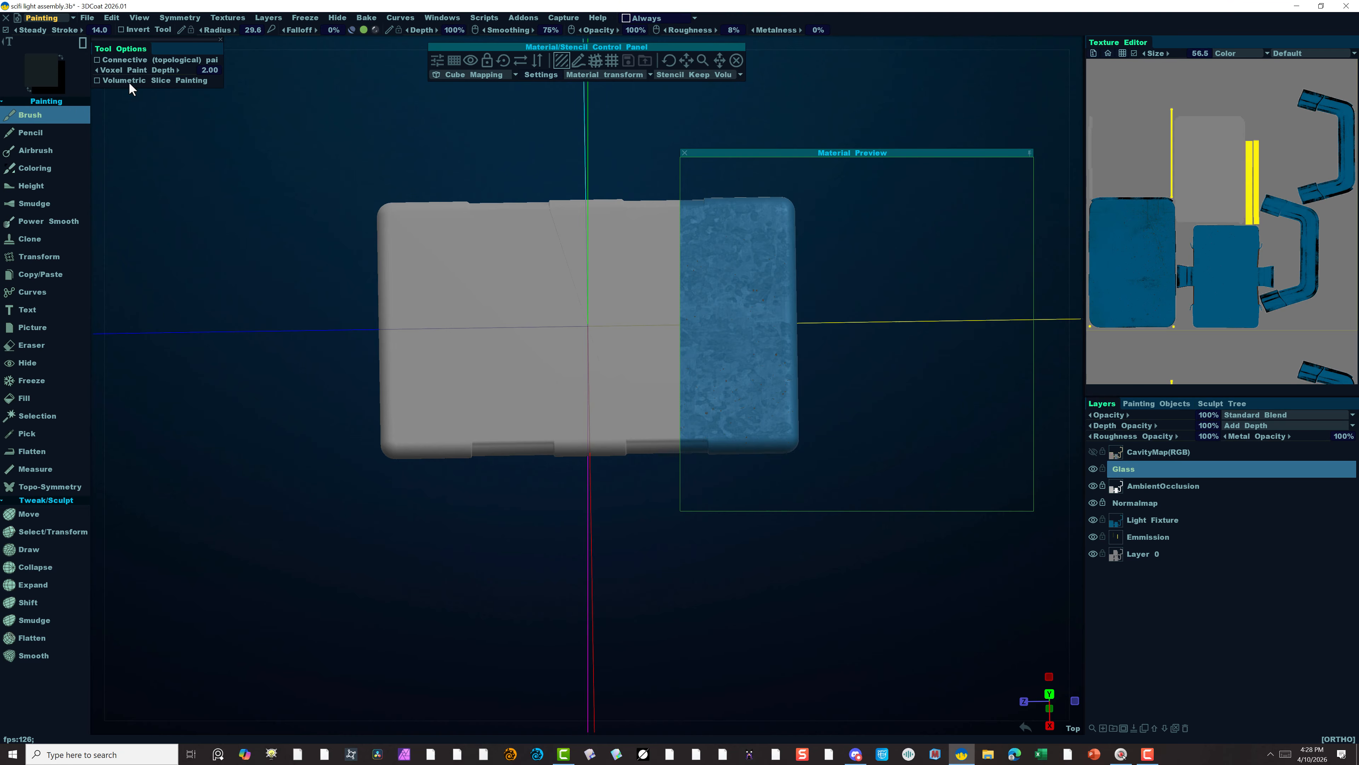
Start a new smart material in the Default material folder for the glass.
click(1075, 143)
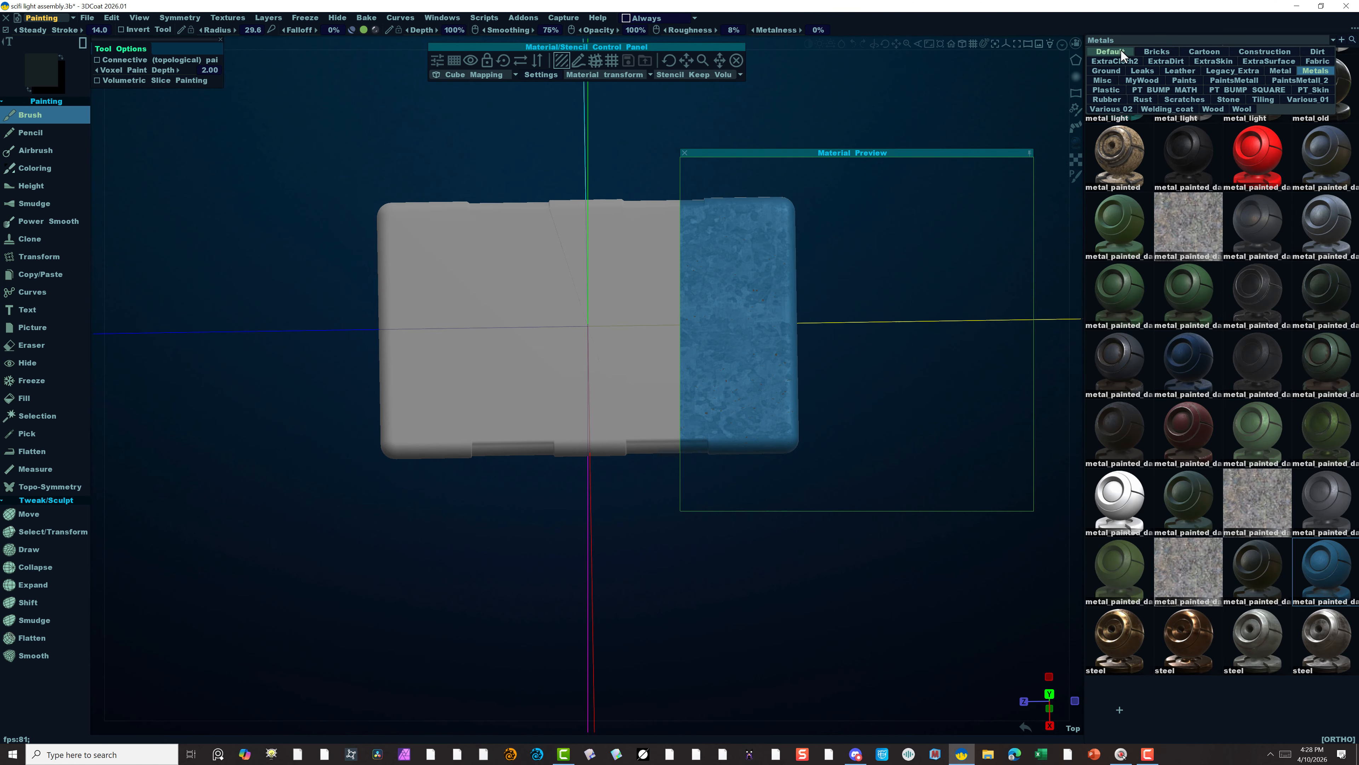
click(1121, 51)
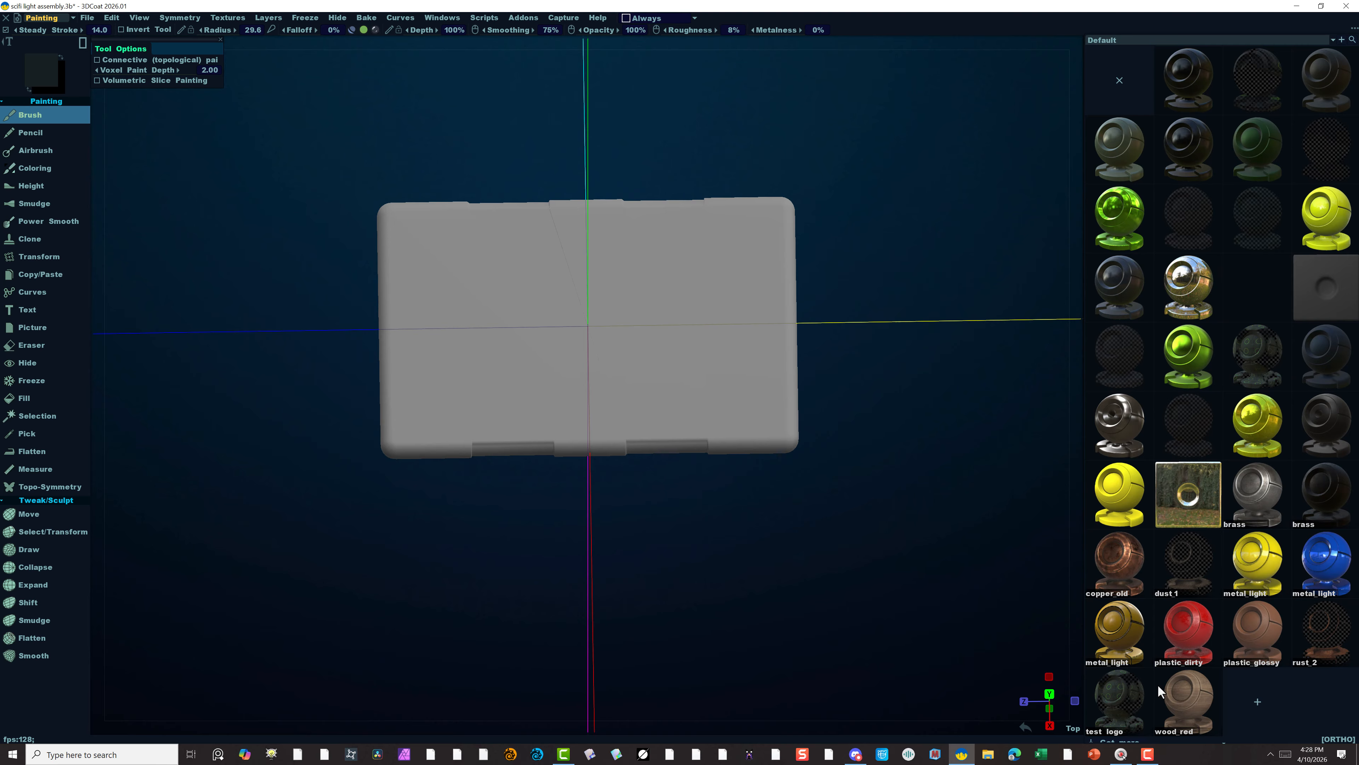
click(1257, 702)
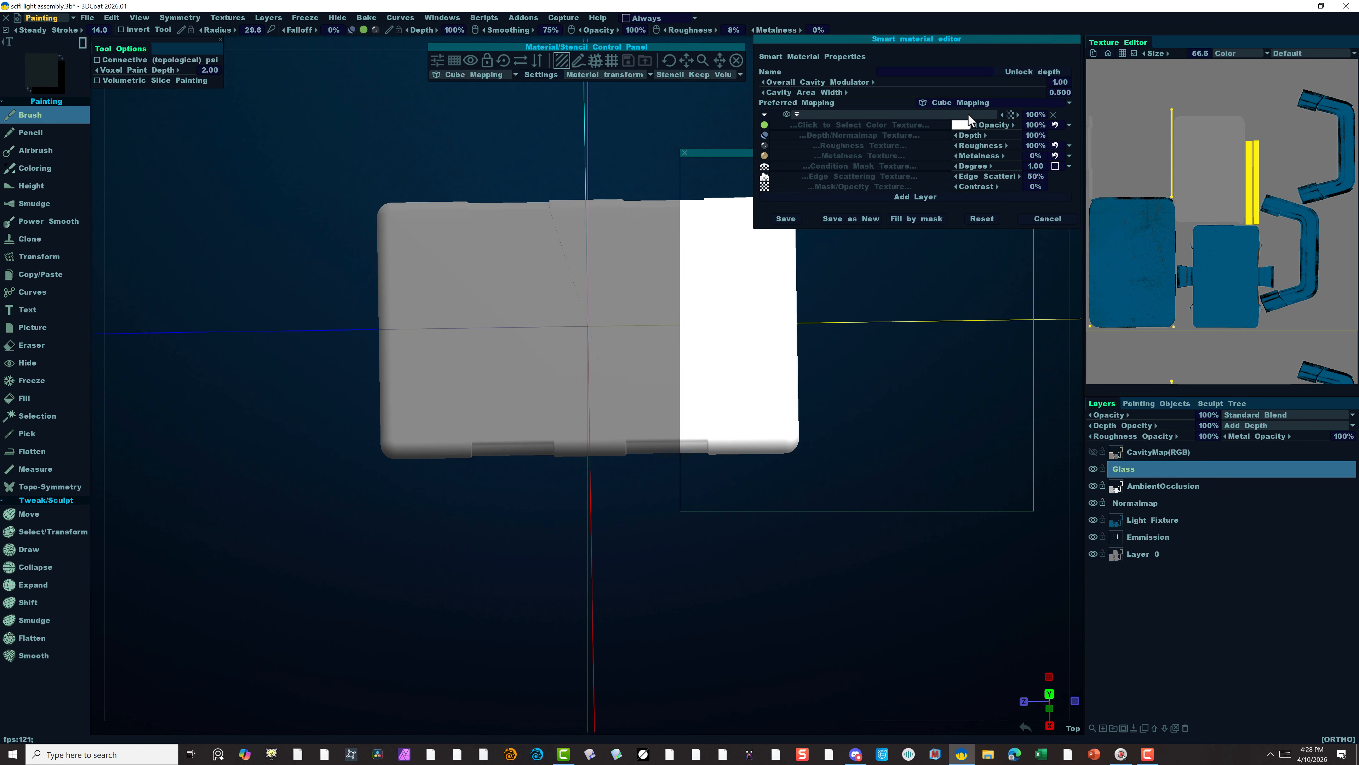
Set the new material's color opacity to 31%, roughness and depth to 0%, and its overall layer opacity to 31%.
drag(1006, 124, 958, 131)
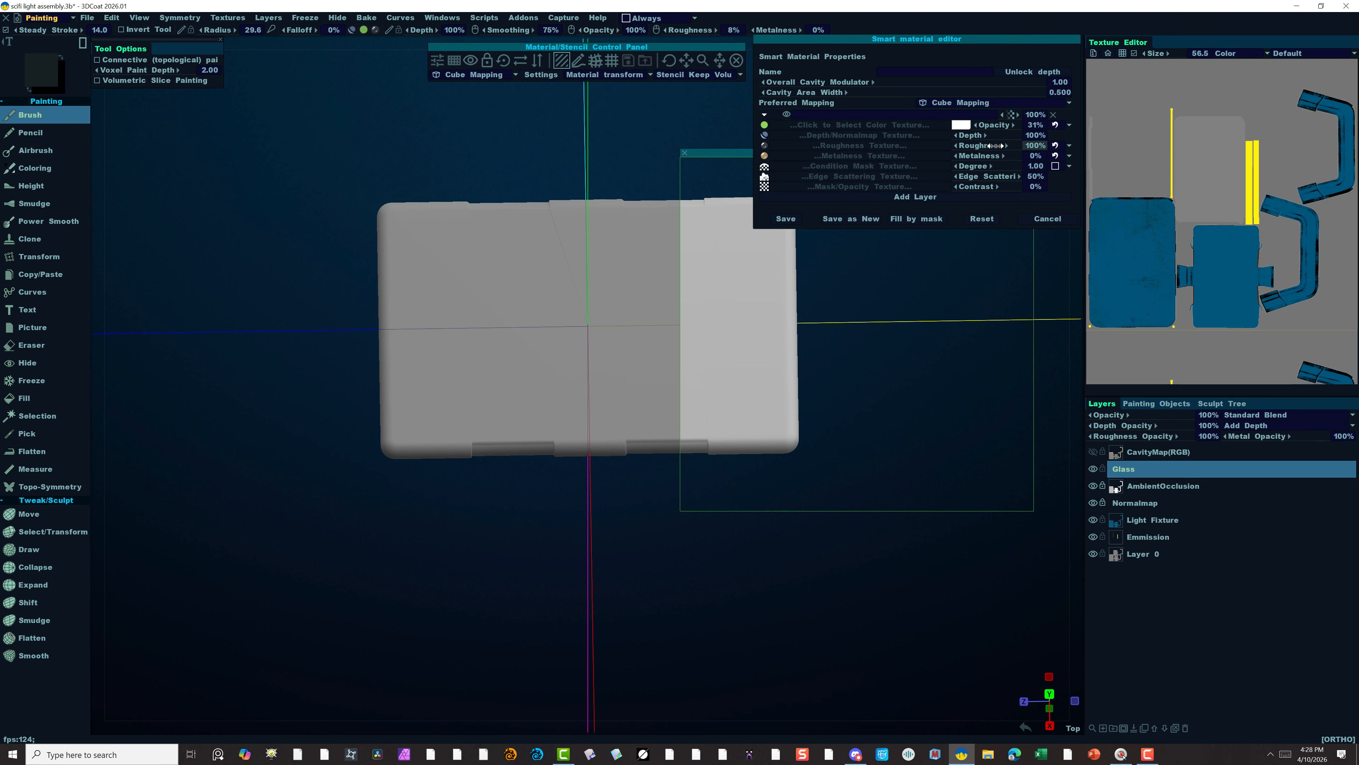
drag(996, 145, 891, 166)
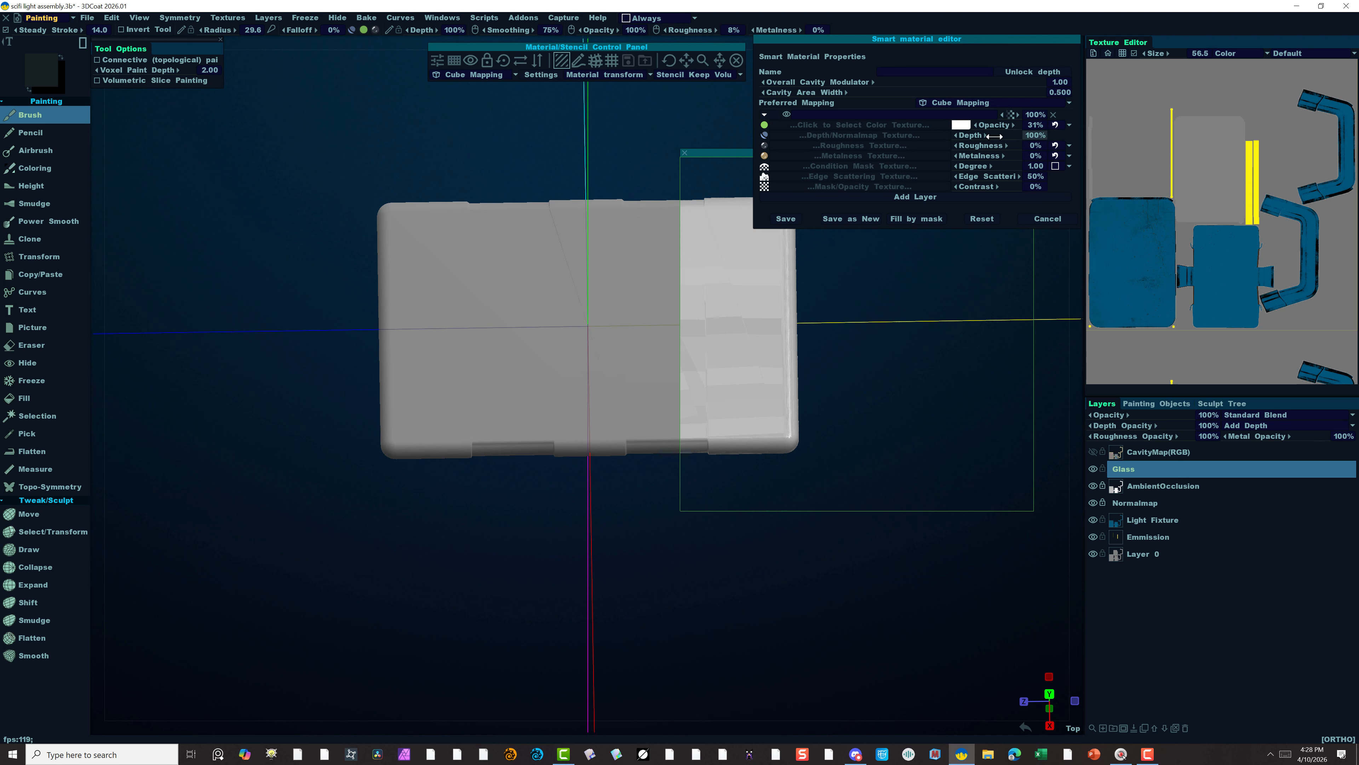
drag(969, 134, 712, 172)
drag(1010, 115, 977, 121)
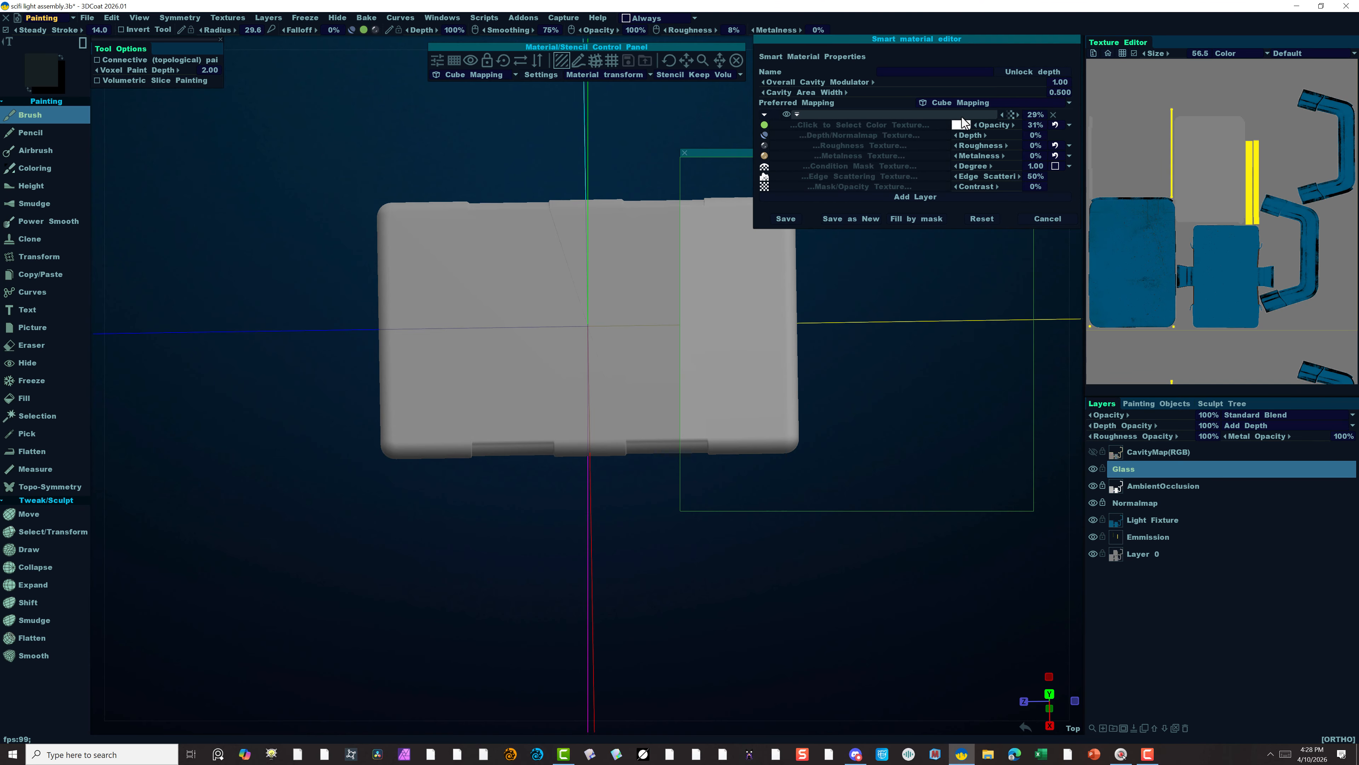
drag(962, 118, 963, 118)
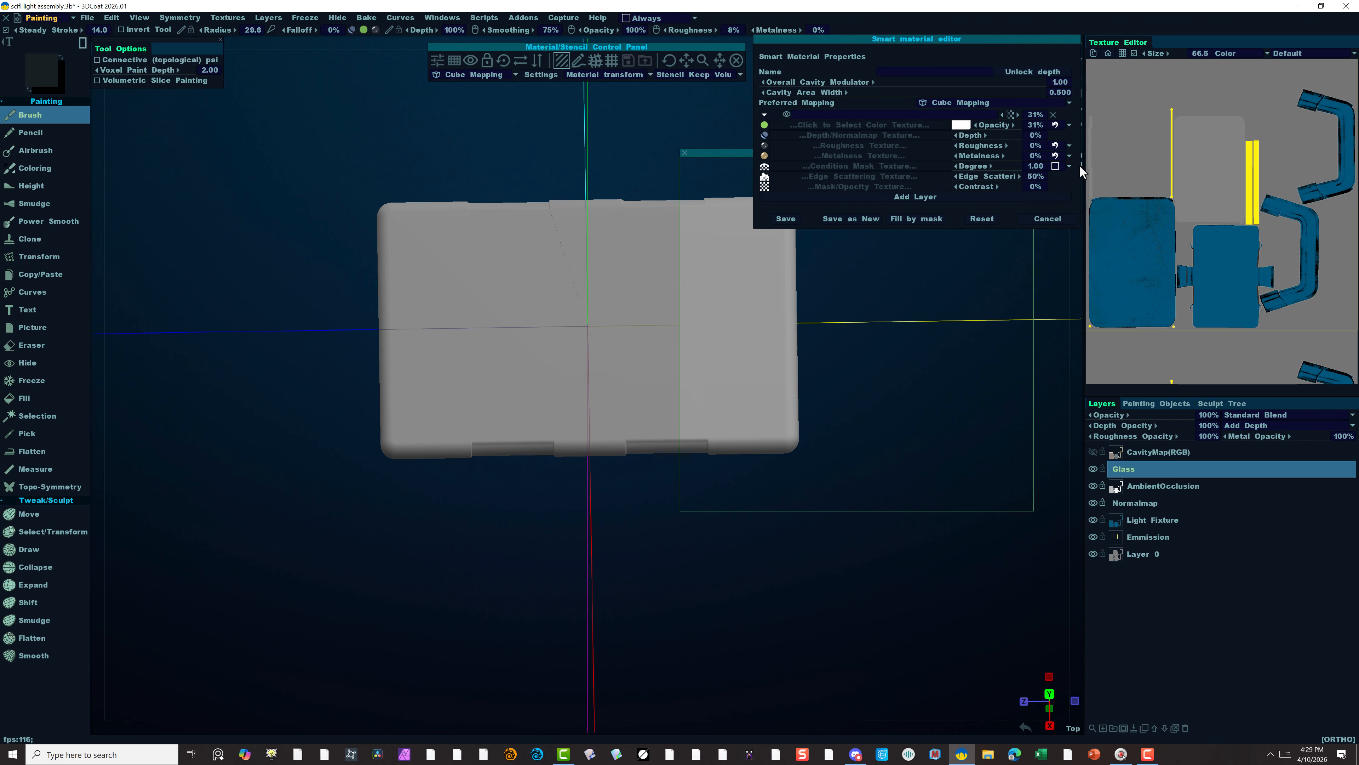
Set the glass material's color to bright blue #14A4FF and save the smart material.
click(961, 126)
mouse_move(609, 293)
mouse_down()
mouse_move(611, 324)
mouse_move(600, 315)
mouse_move(617, 324)
mouse_move(621, 308)
mouse_move(600, 289)
mouse_up()
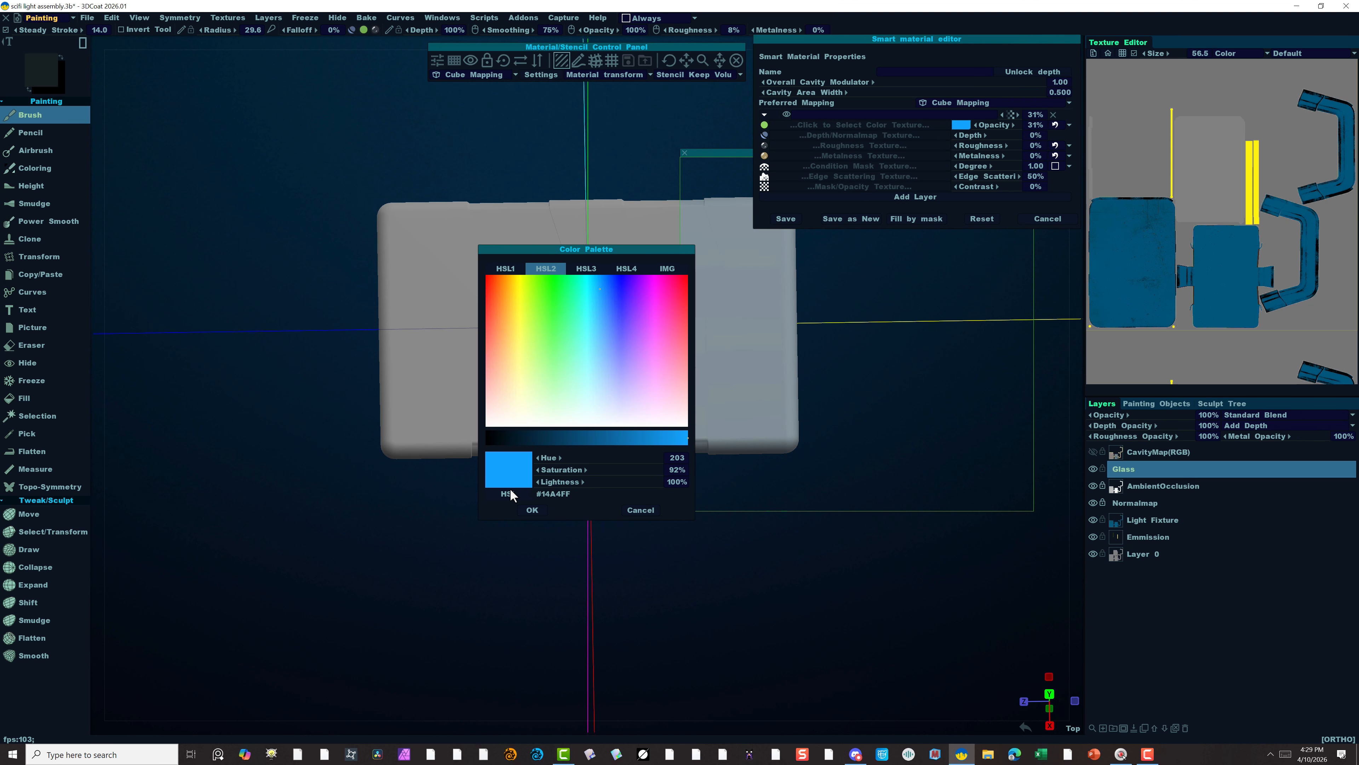
click(531, 511)
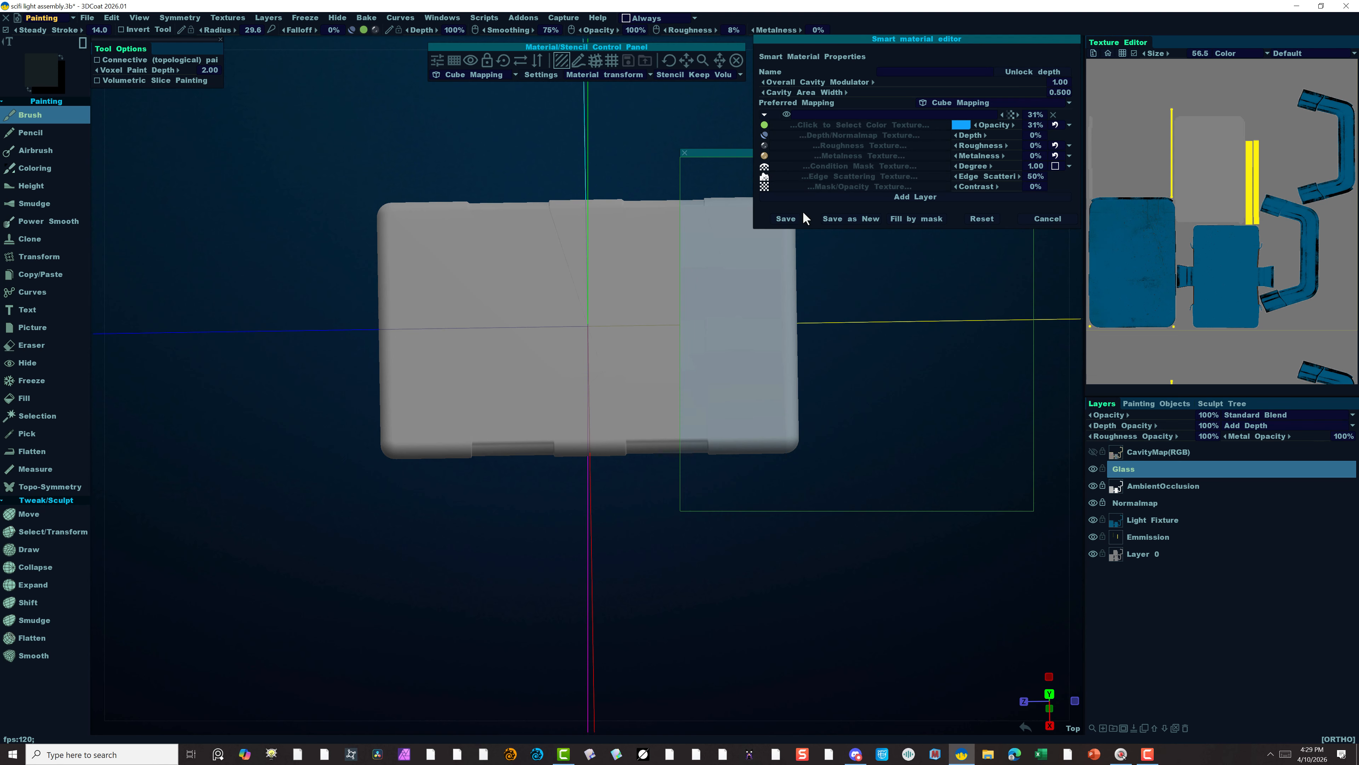
click(786, 220)
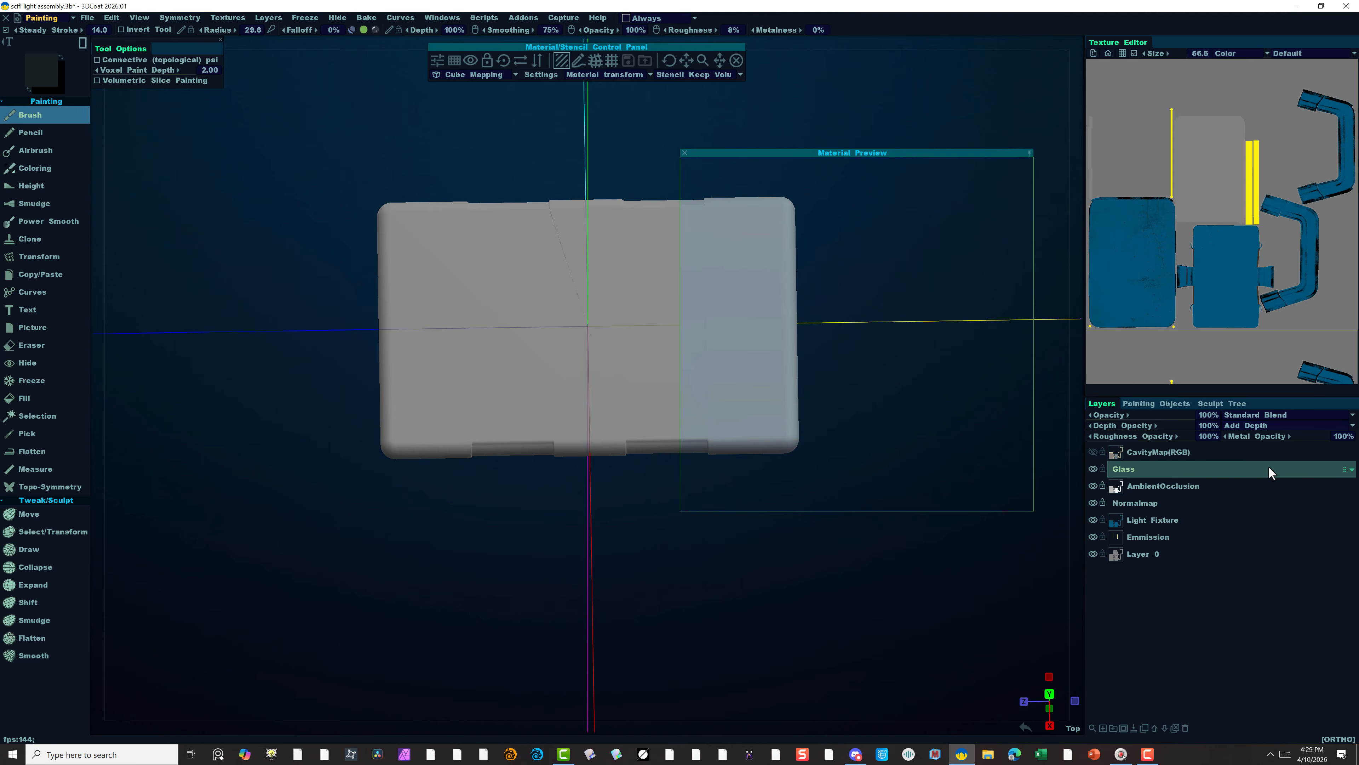
Set the Glass layer's color blending mode to Pass-through.
click(1305, 416)
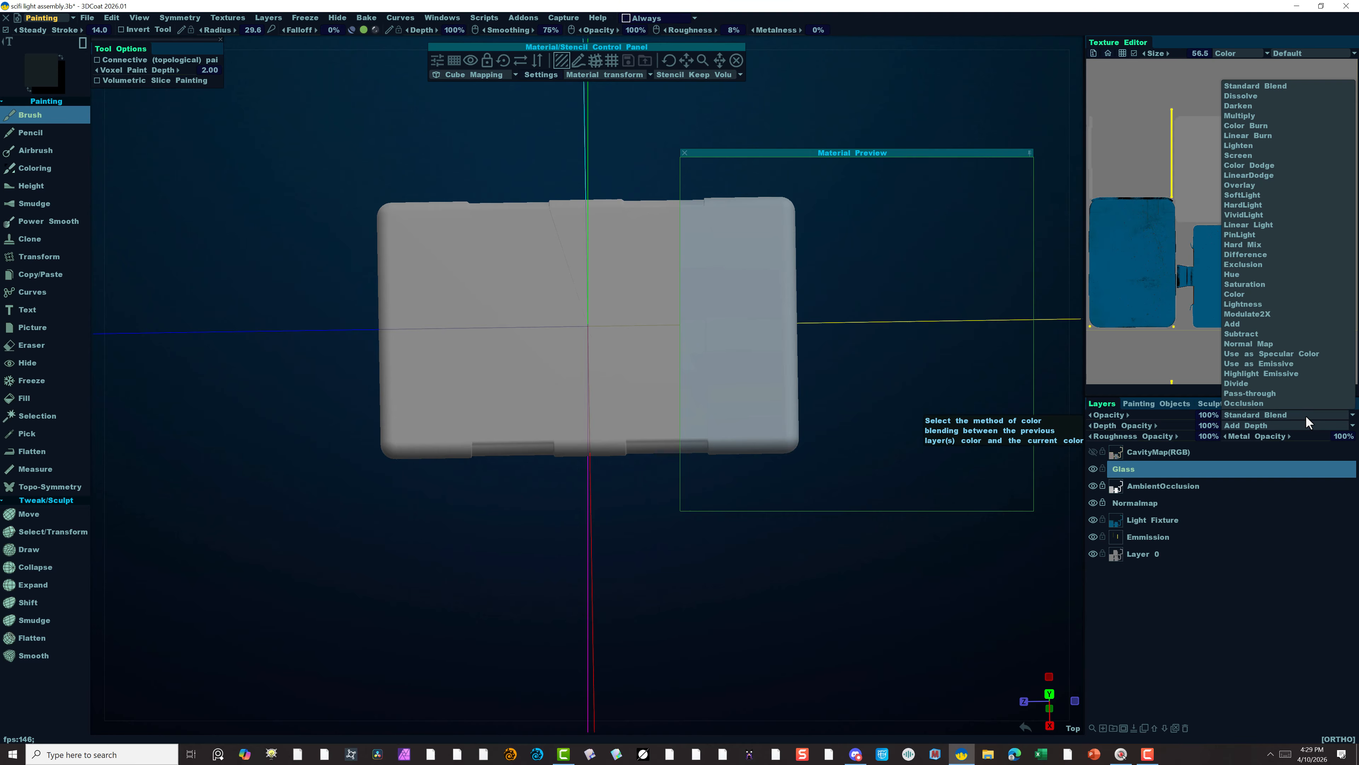
click(1287, 394)
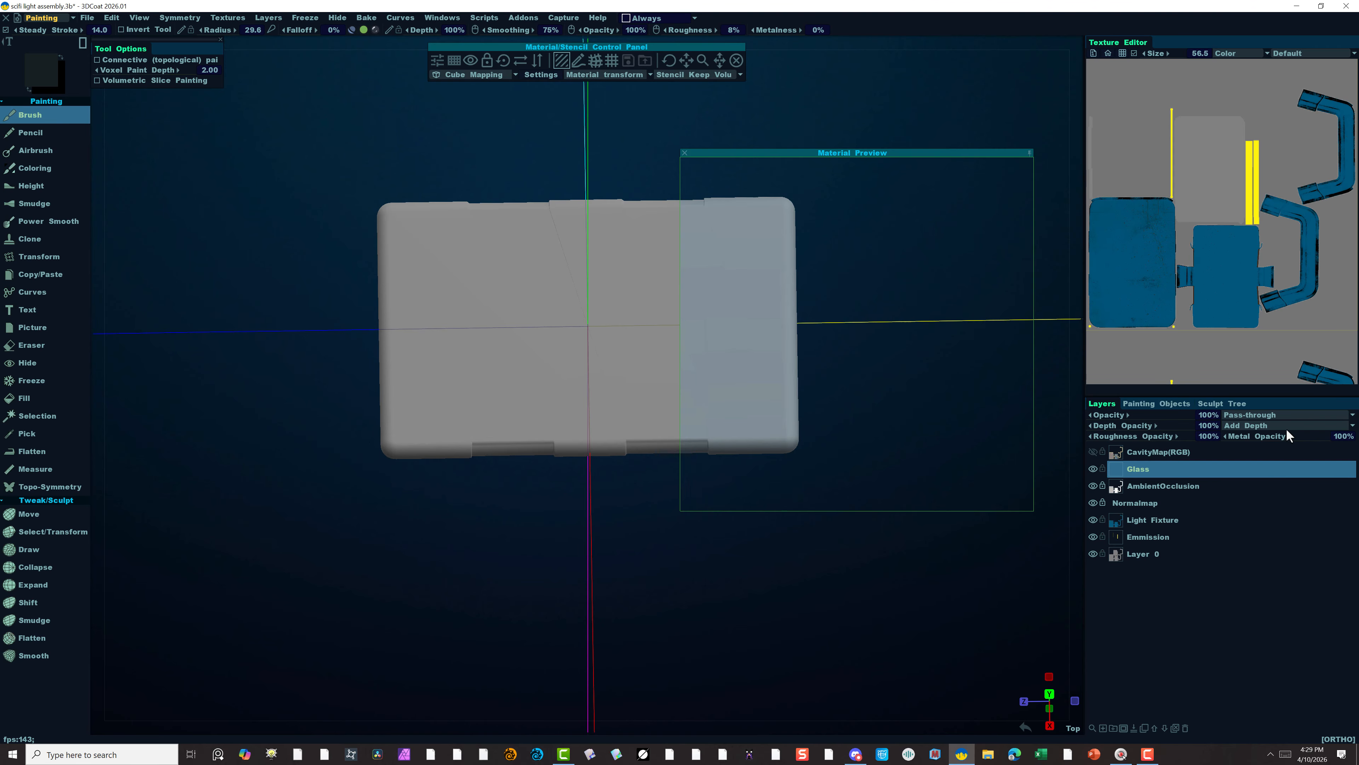
Set the Glass layer's metal opacity to 0% and cover the light panel with overlapping rectangular brush fills.
drag(1293, 436, 1250, 438)
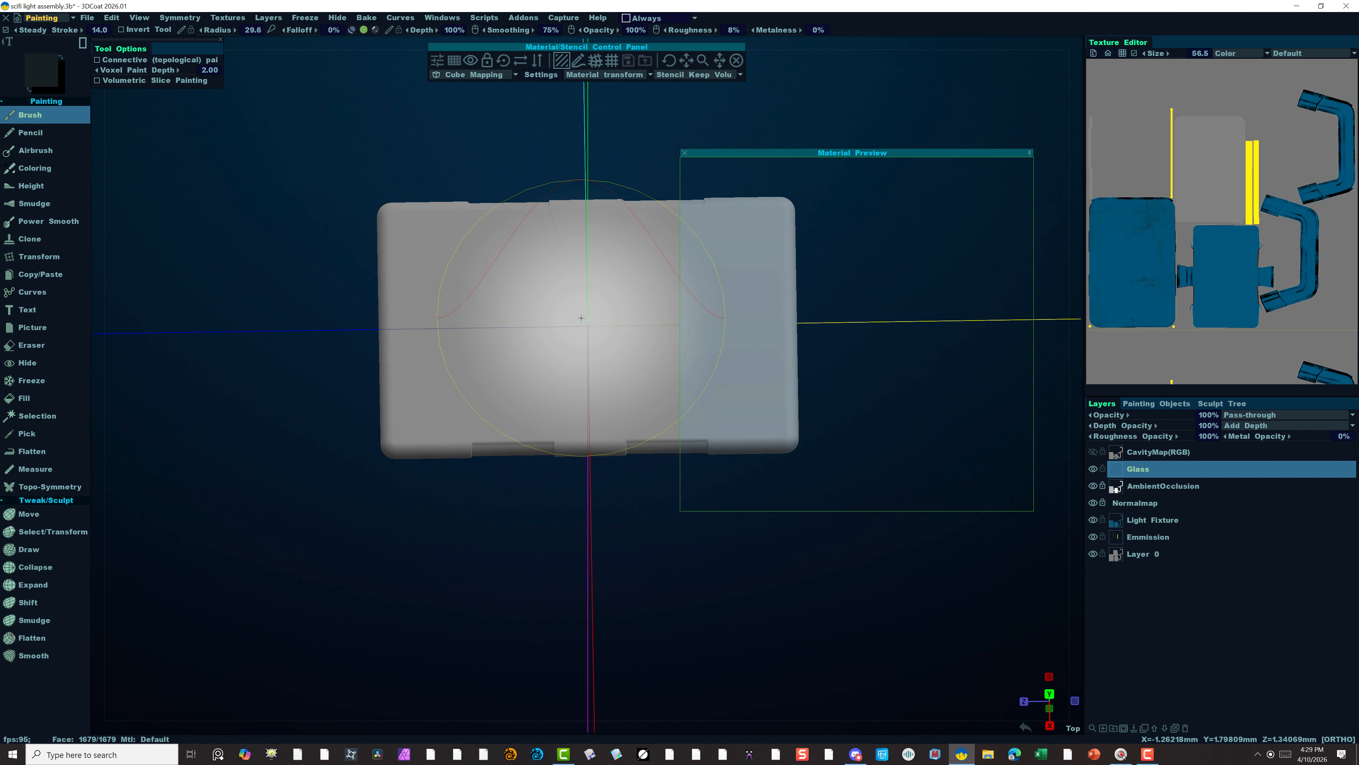
mouse_move(603, 305)
mouse_down()
mouse_move(533, 311)
mouse_move(405, 277)
mouse_move(573, 300)
mouse_move(580, 395)
mouse_up()
mouse_move(318, 160)
mouse_down()
mouse_move(890, 469)
mouse_move(919, 531)
mouse_up()
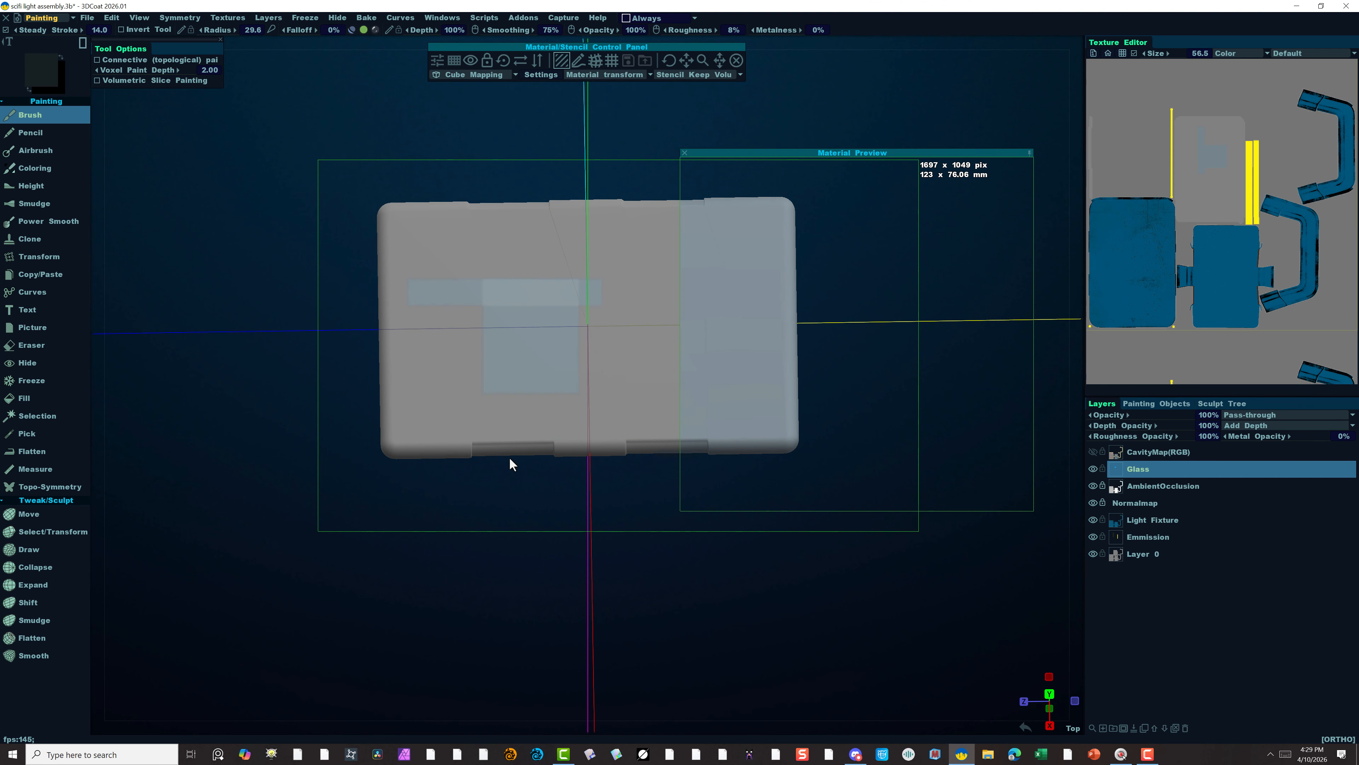
drag(311, 138, 888, 567)
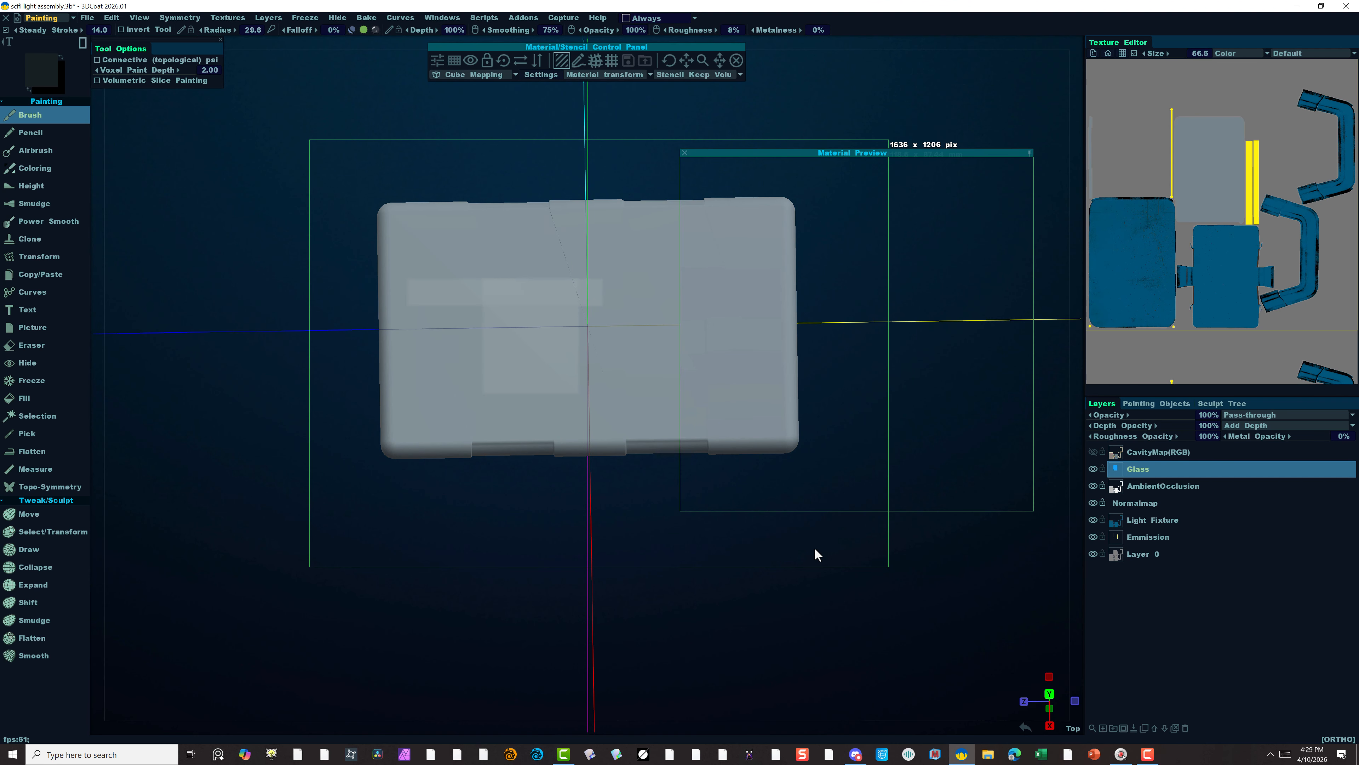
mouse_move(341, 127)
mouse_down()
mouse_move(910, 495)
mouse_move(880, 544)
mouse_move(613, 333)
mouse_move(881, 587)
mouse_up()
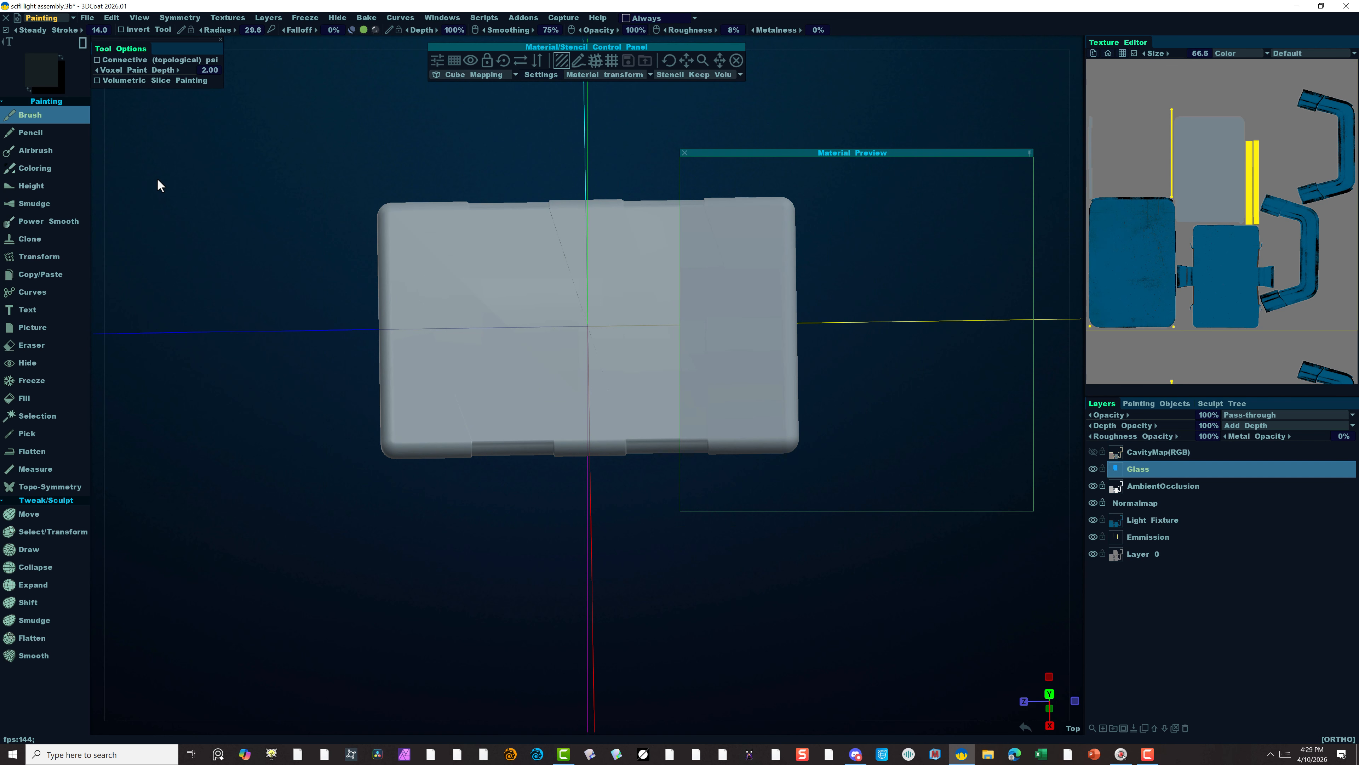
mouse_move(289, 139)
mouse_down()
mouse_move(852, 475)
mouse_move(881, 563)
mouse_move(782, 468)
mouse_move(842, 521)
mouse_up()
alt+drag(761, 646, 712, 610)
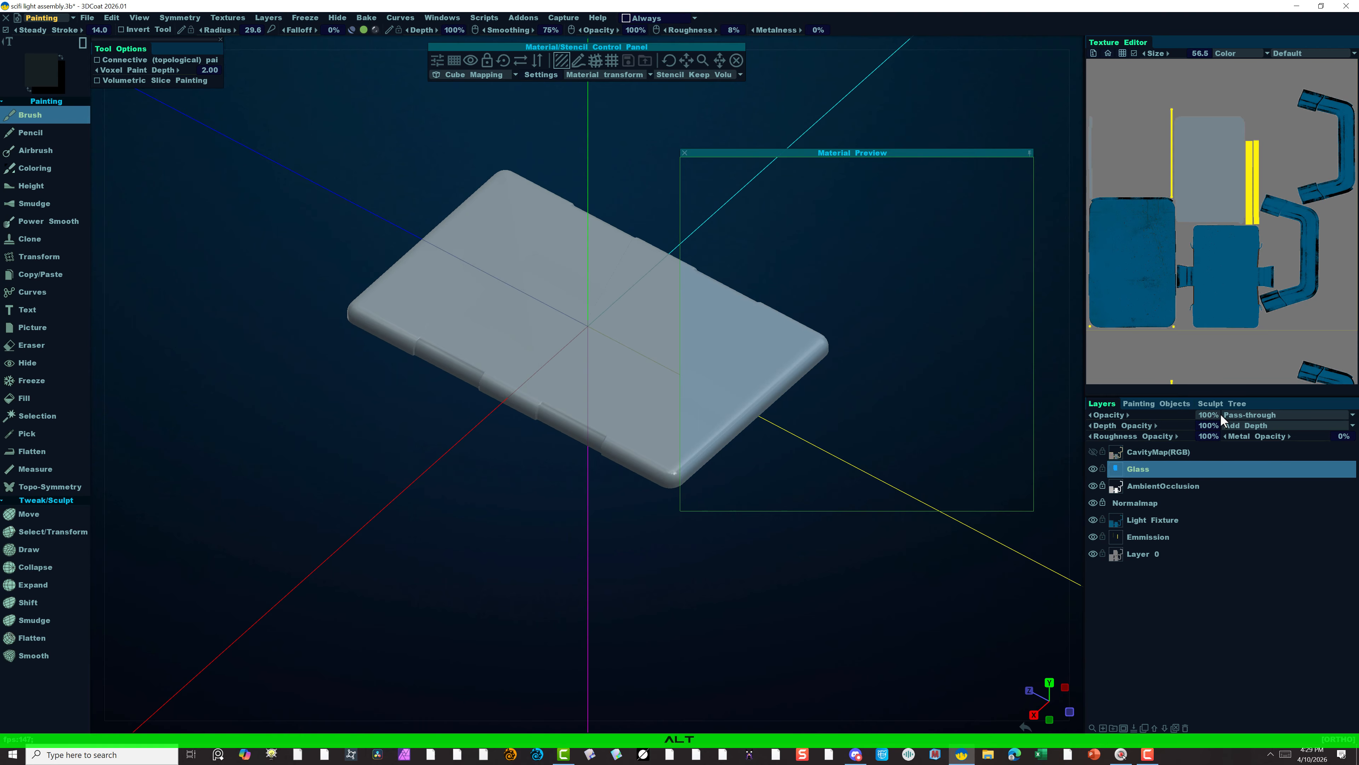
Show the Light Frame, Light and Bulb painting objects together and preview the assembly in the Render room.
click(1180, 404)
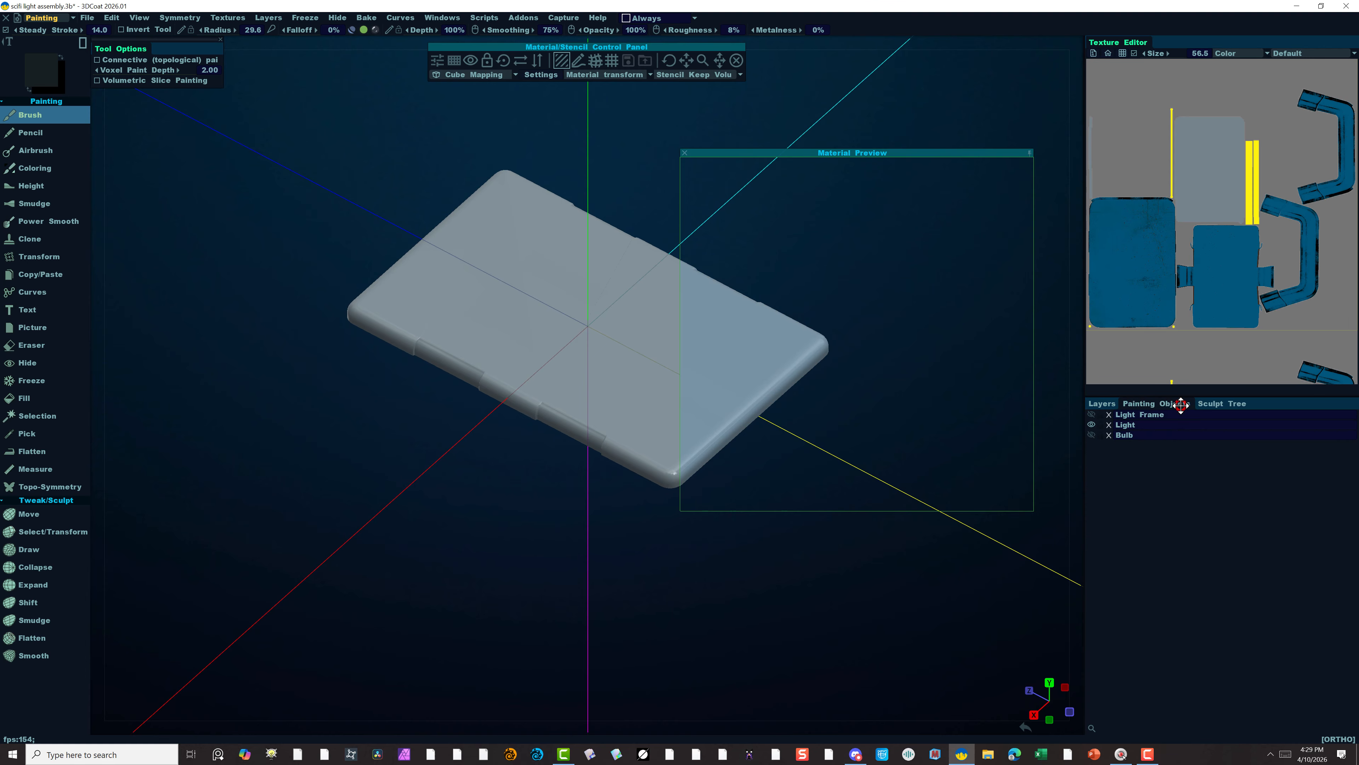
click(1092, 415)
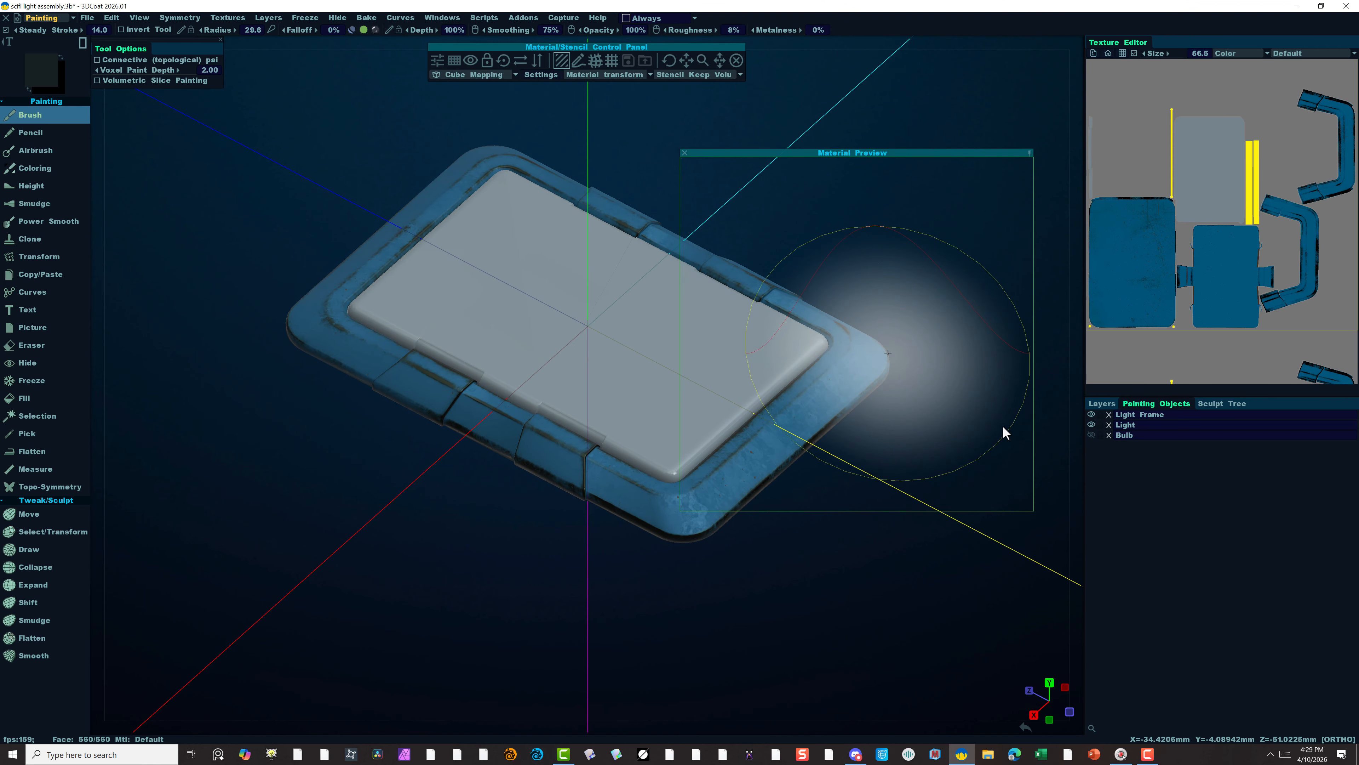
alt+click(1091, 435)
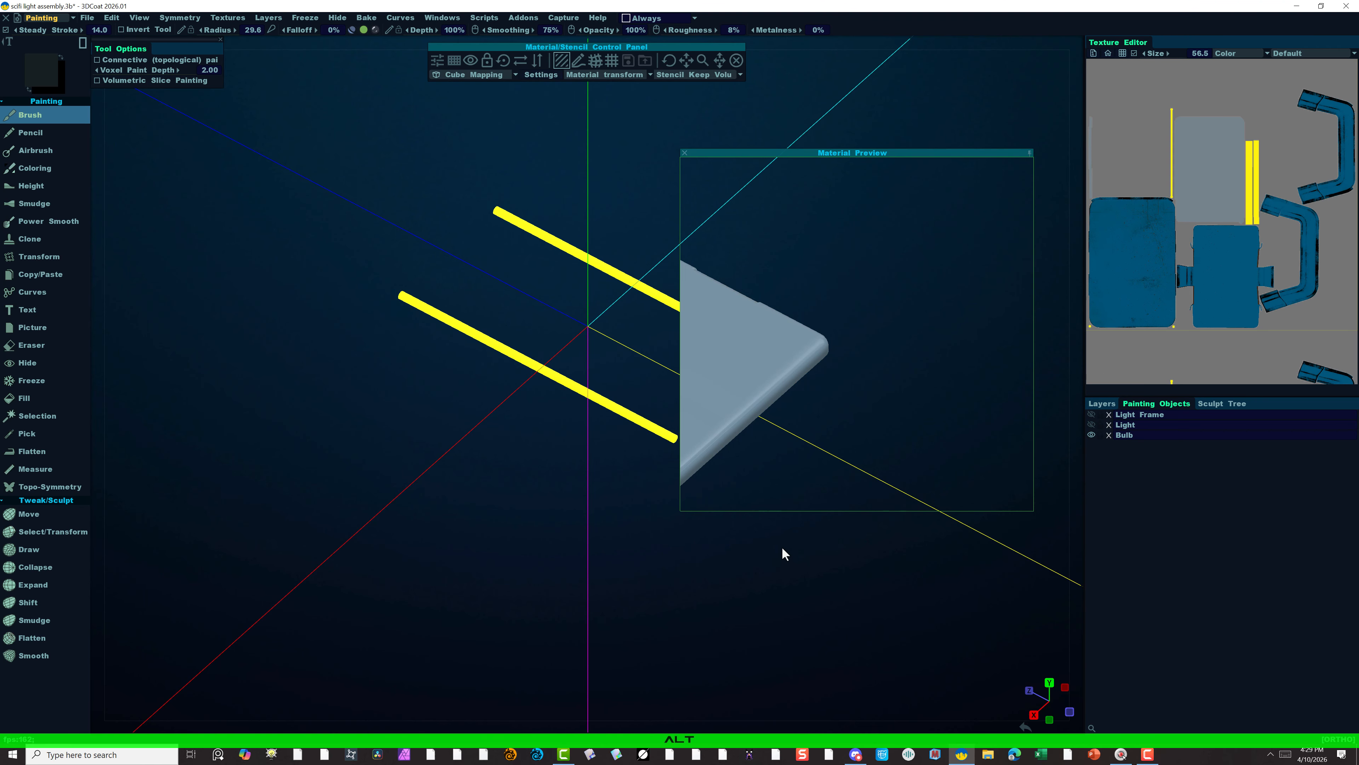
click(1091, 426)
click(1091, 417)
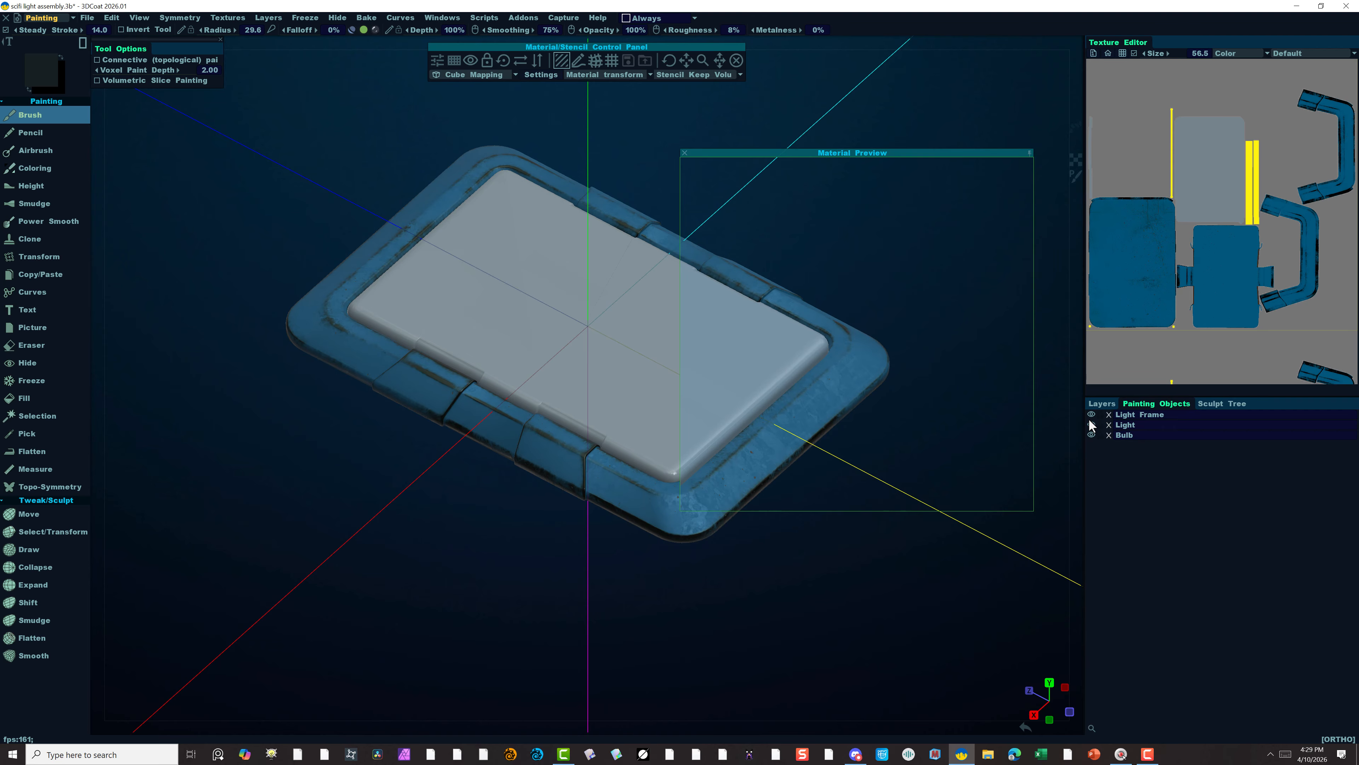
click(71, 18)
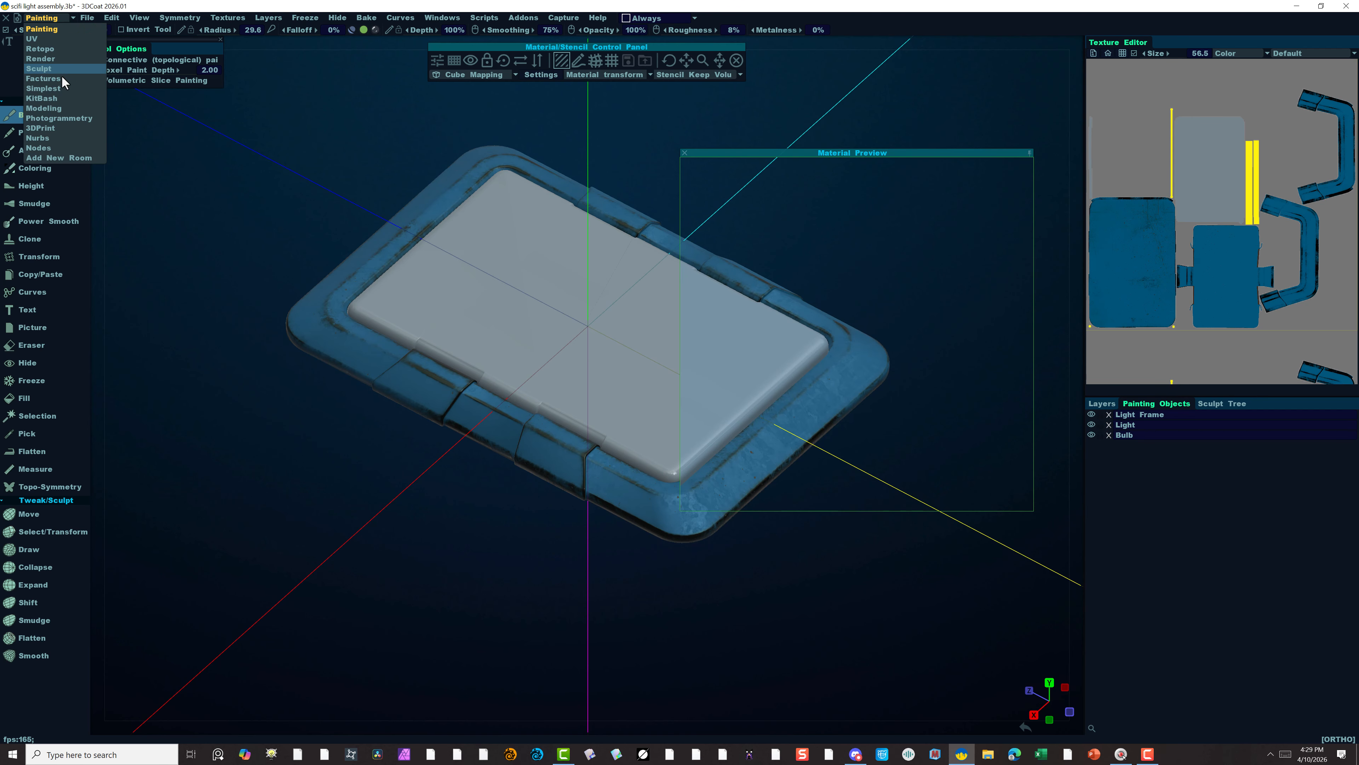
click(55, 58)
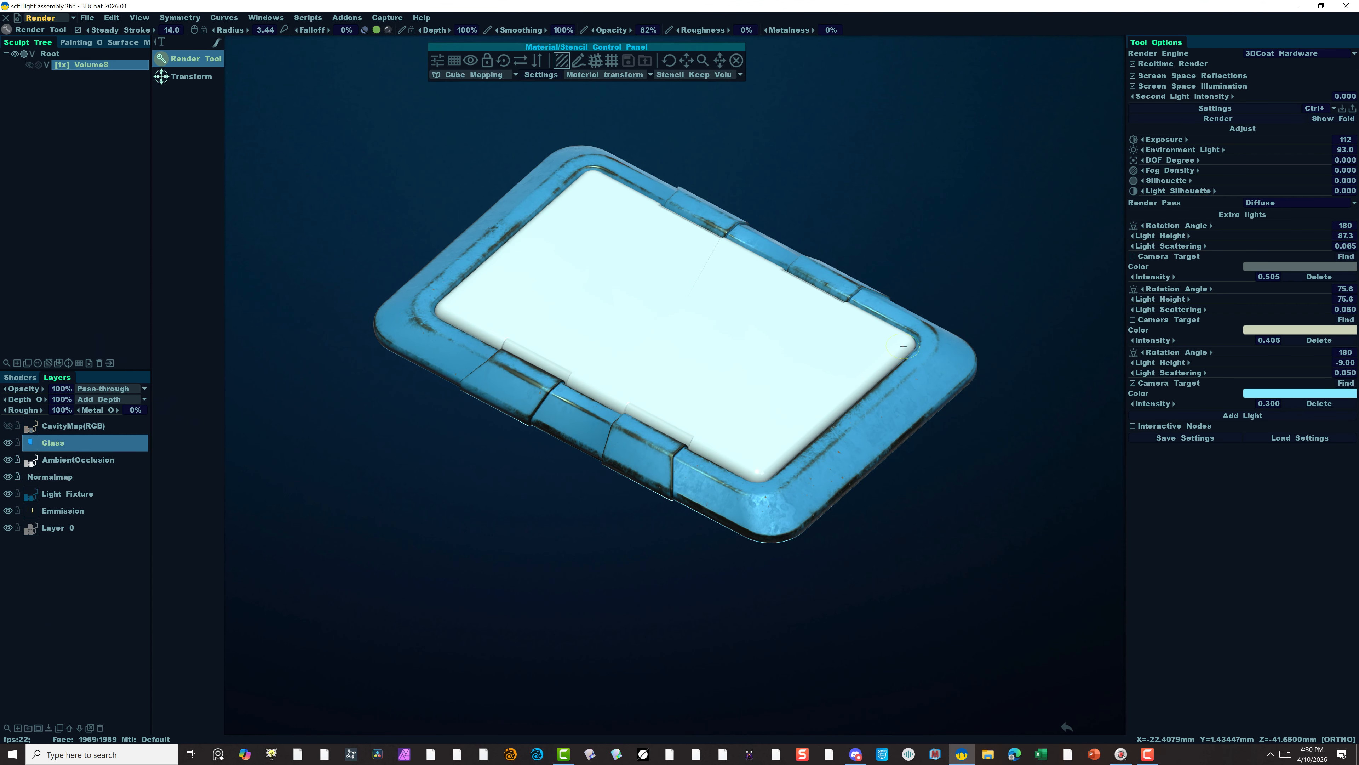
Return to the Painting room, hide the Light Frame and Bulb objects, and open the Sculpt Tree.
click(63, 18)
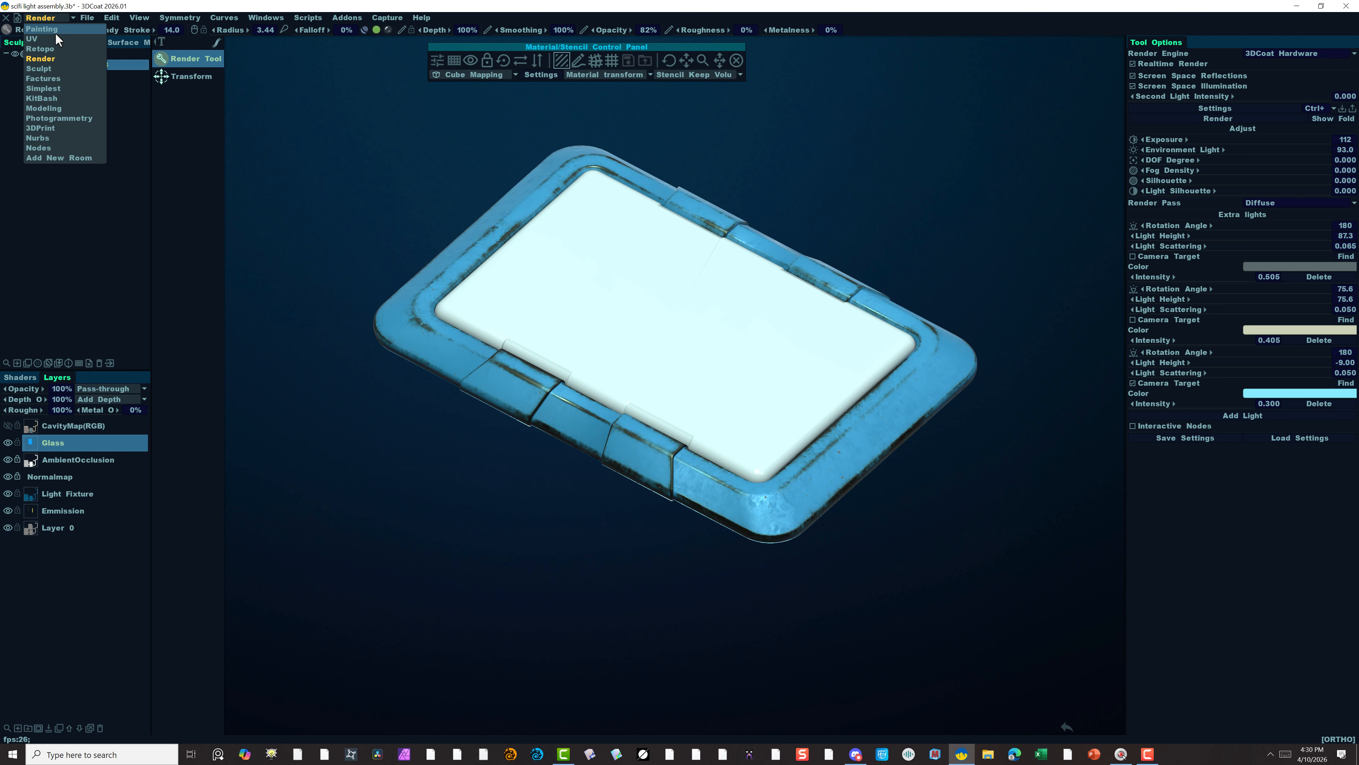
click(55, 30)
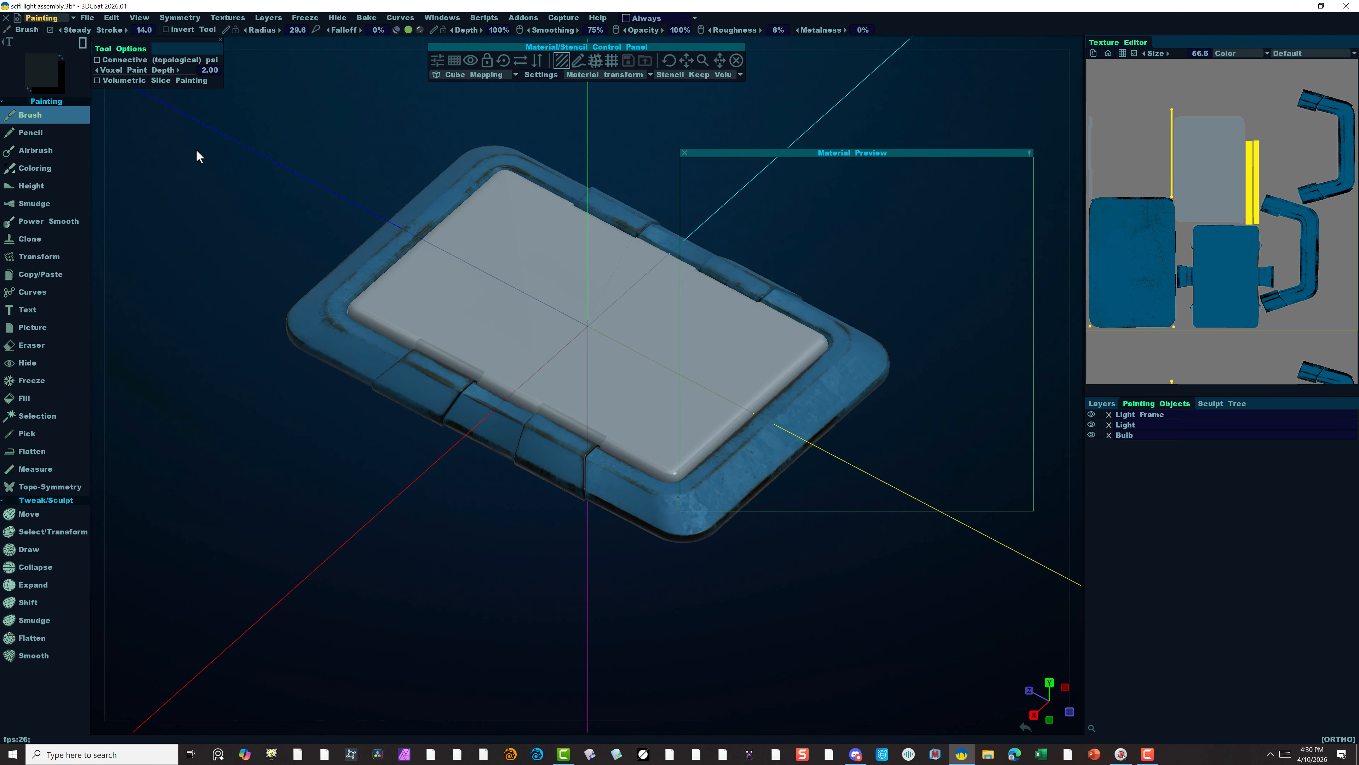
click(1091, 414)
click(1091, 435)
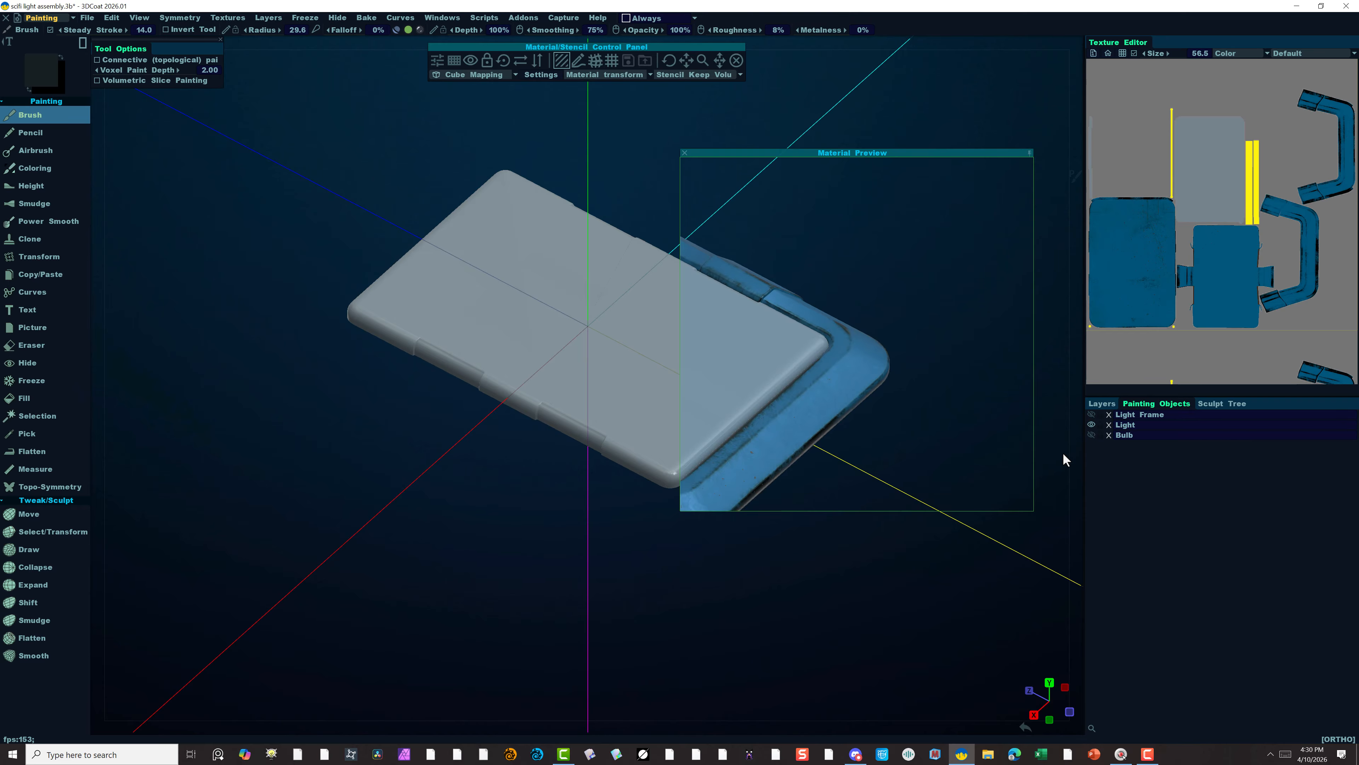
click(1218, 403)
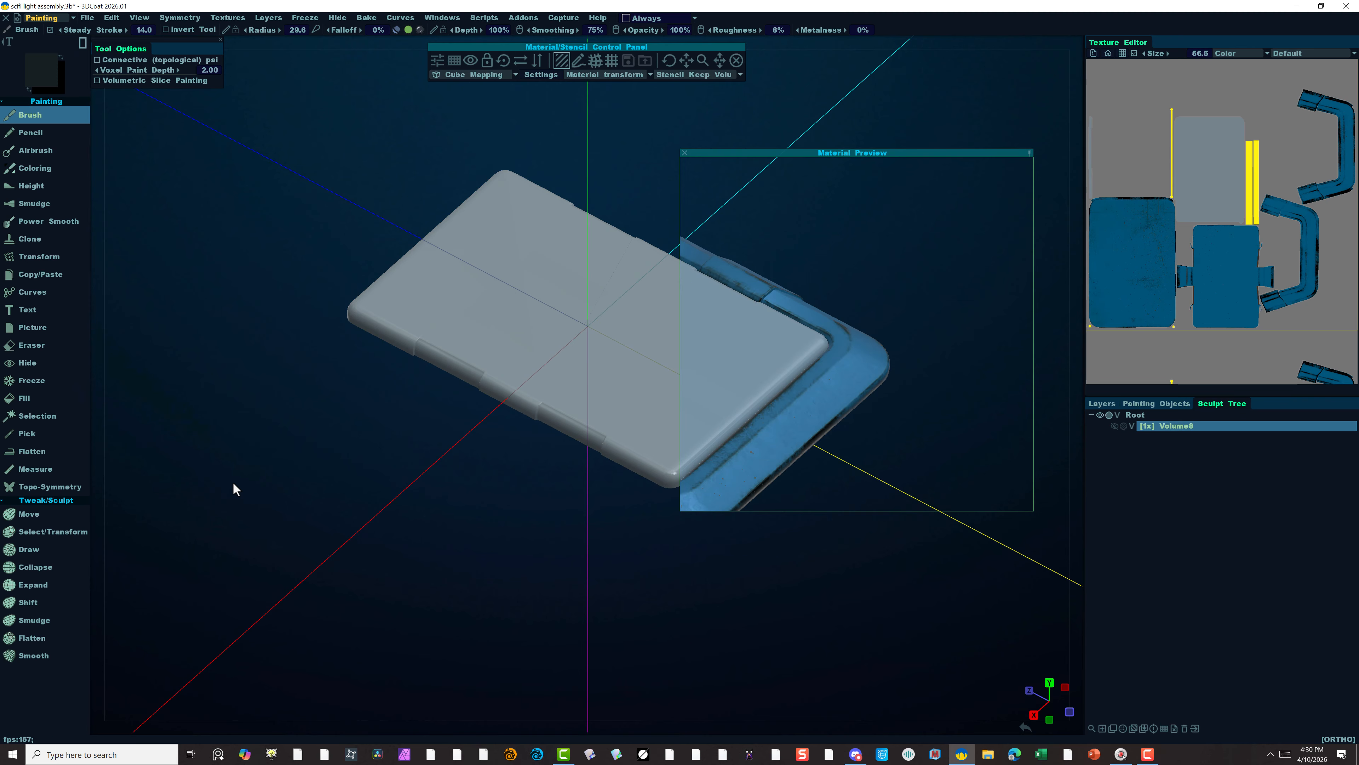
Erase the Glass layer's paint from the whole light panel with the Eraser in rectangle mode, viewed from the top.
alt+drag(205, 547, 249, 572)
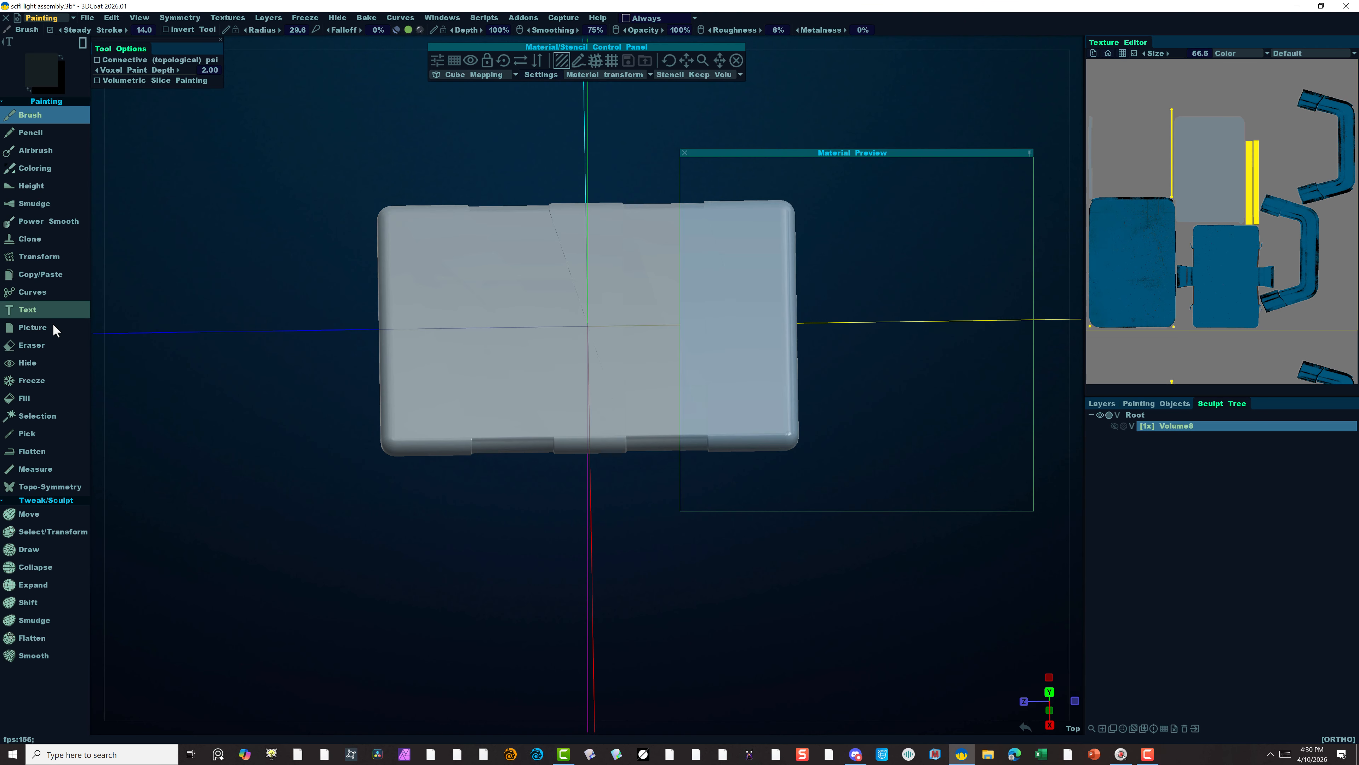
click(51, 343)
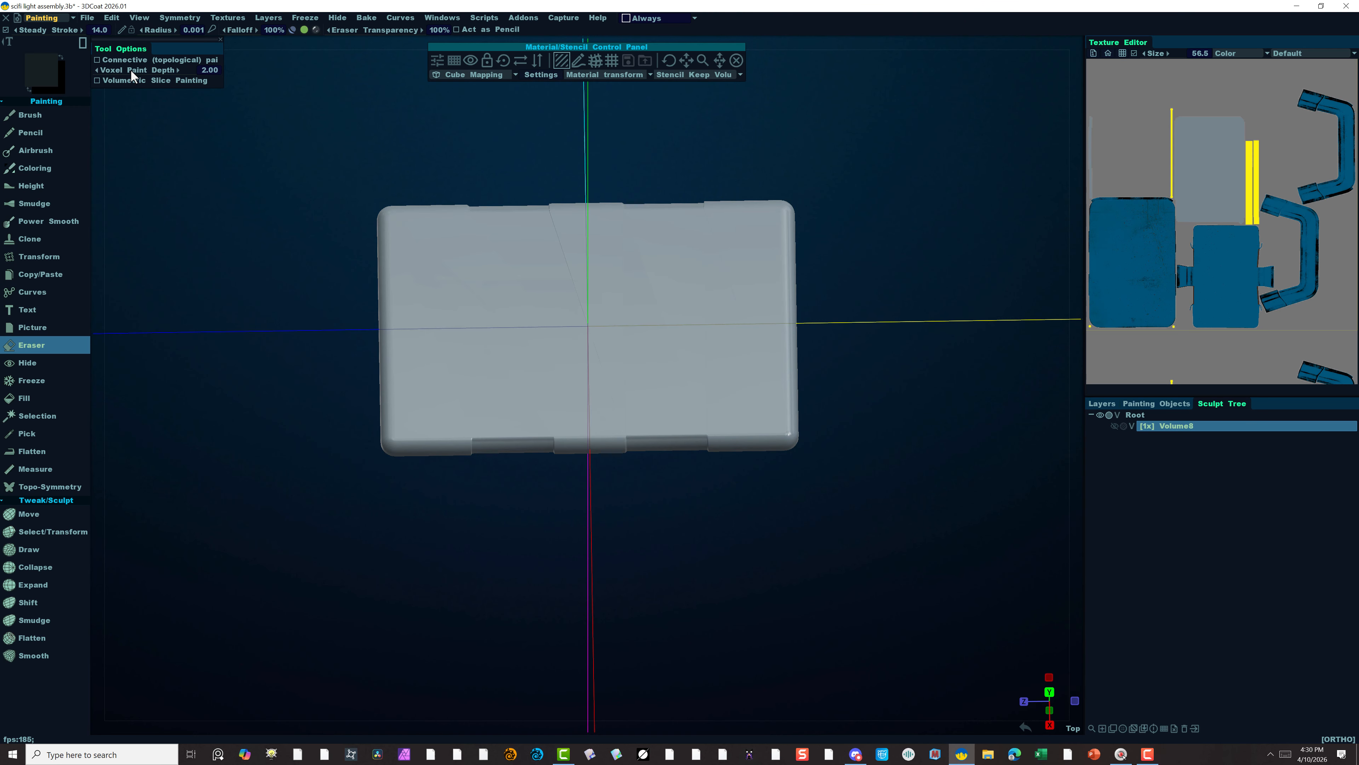
click(83, 44)
mouse_move(212, 155)
mouse_down()
mouse_move(568, 327)
mouse_move(1007, 579)
mouse_up()
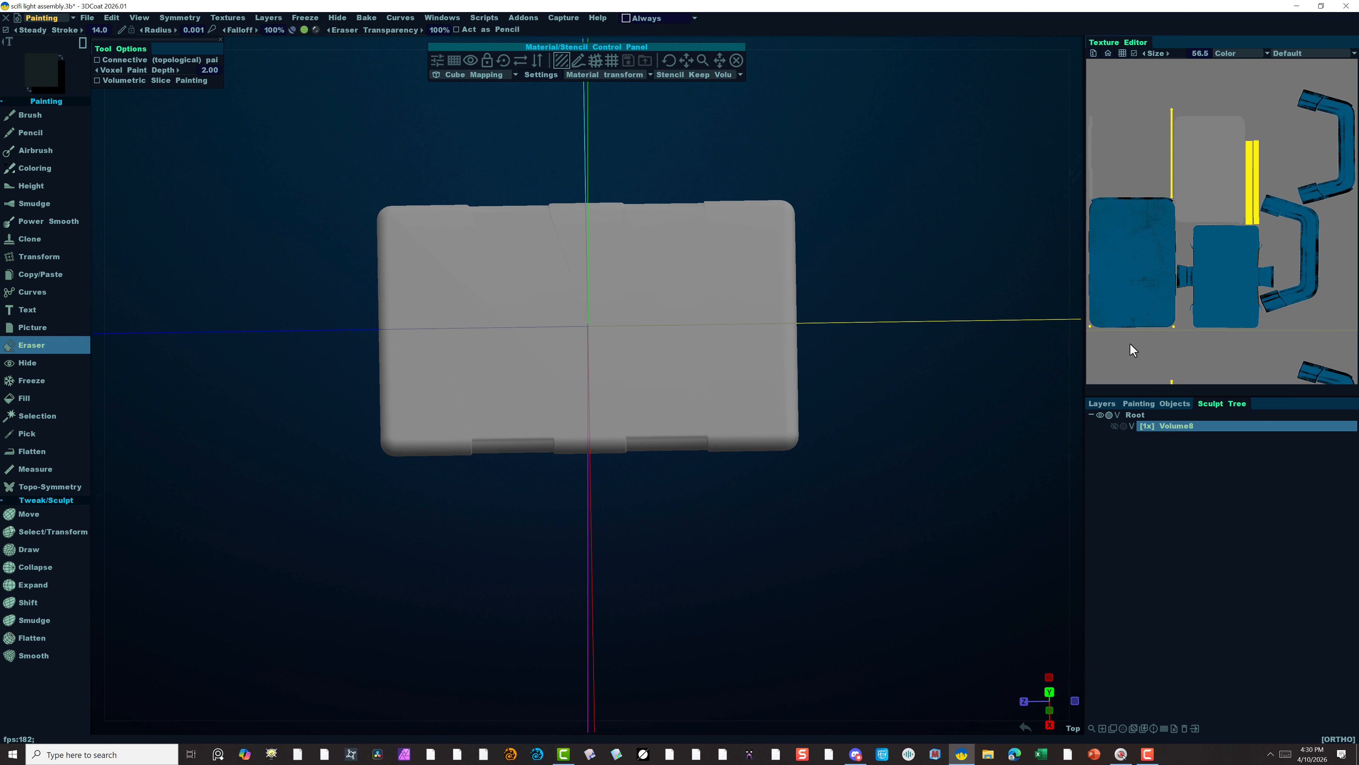
click(1110, 403)
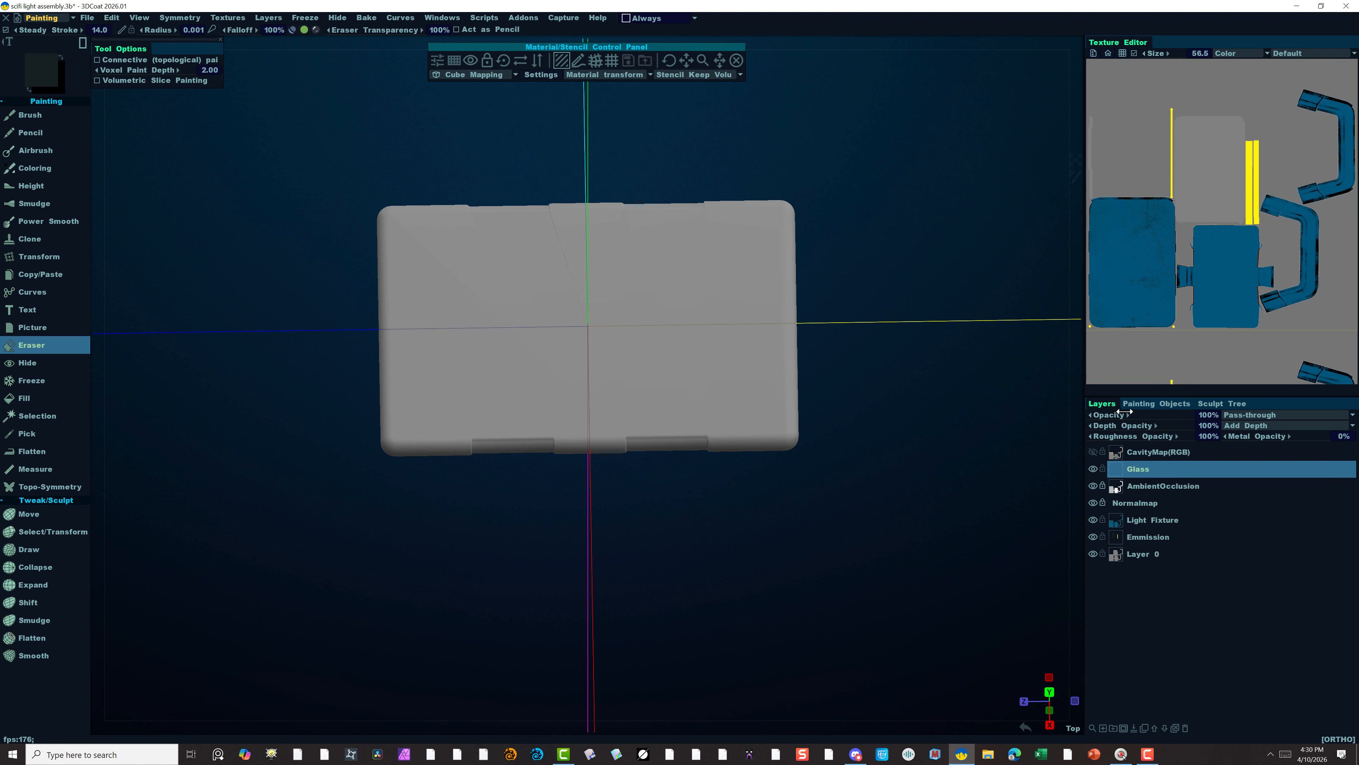
drag(279, 164, 878, 589)
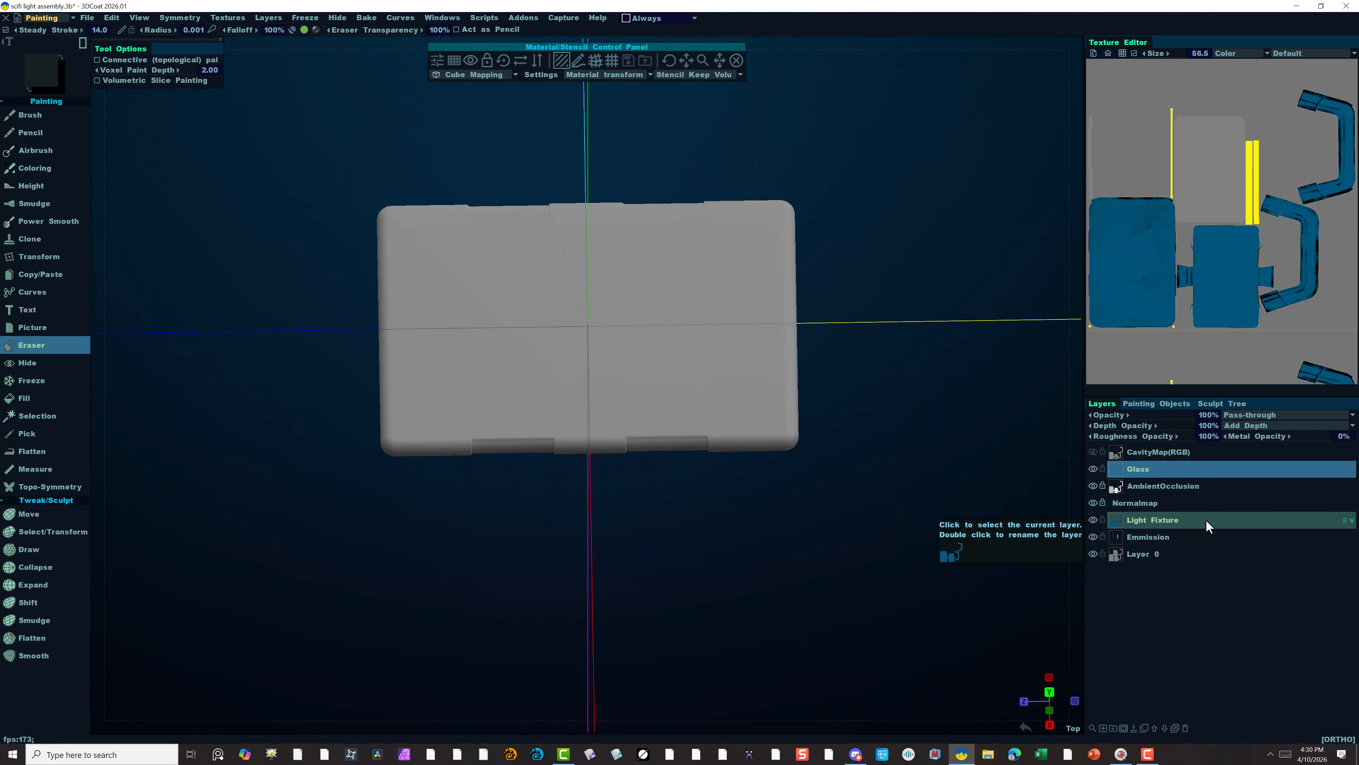
Erase the base paint on Layer 0 across the whole light panel with rectangular eraser strokes.
click(1189, 553)
mouse_move(313, 162)
mouse_down()
mouse_move(858, 620)
mouse_move(904, 621)
mouse_up()
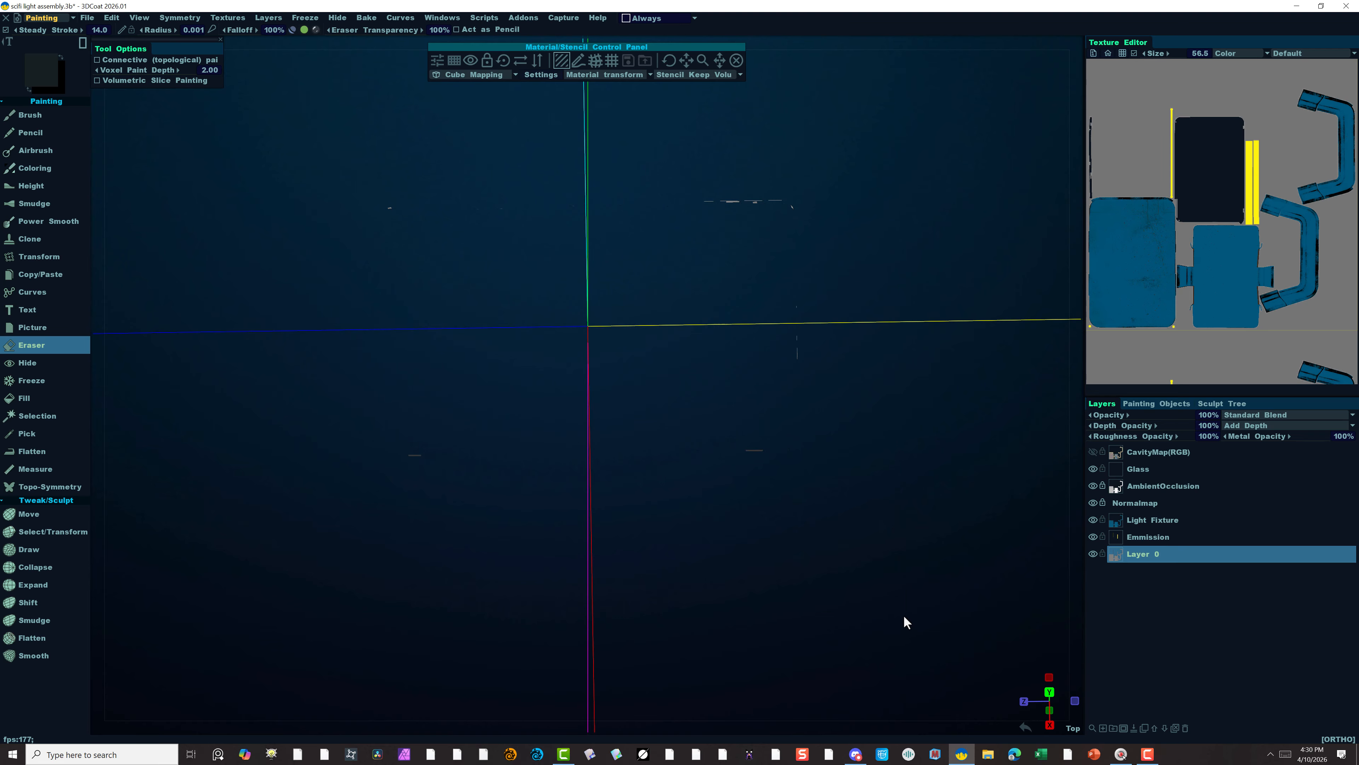
mouse_move(325, 152)
mouse_down()
mouse_move(1049, 657)
mouse_move(983, 650)
mouse_move(1006, 670)
mouse_up()
alt+drag(825, 647, 818, 593)
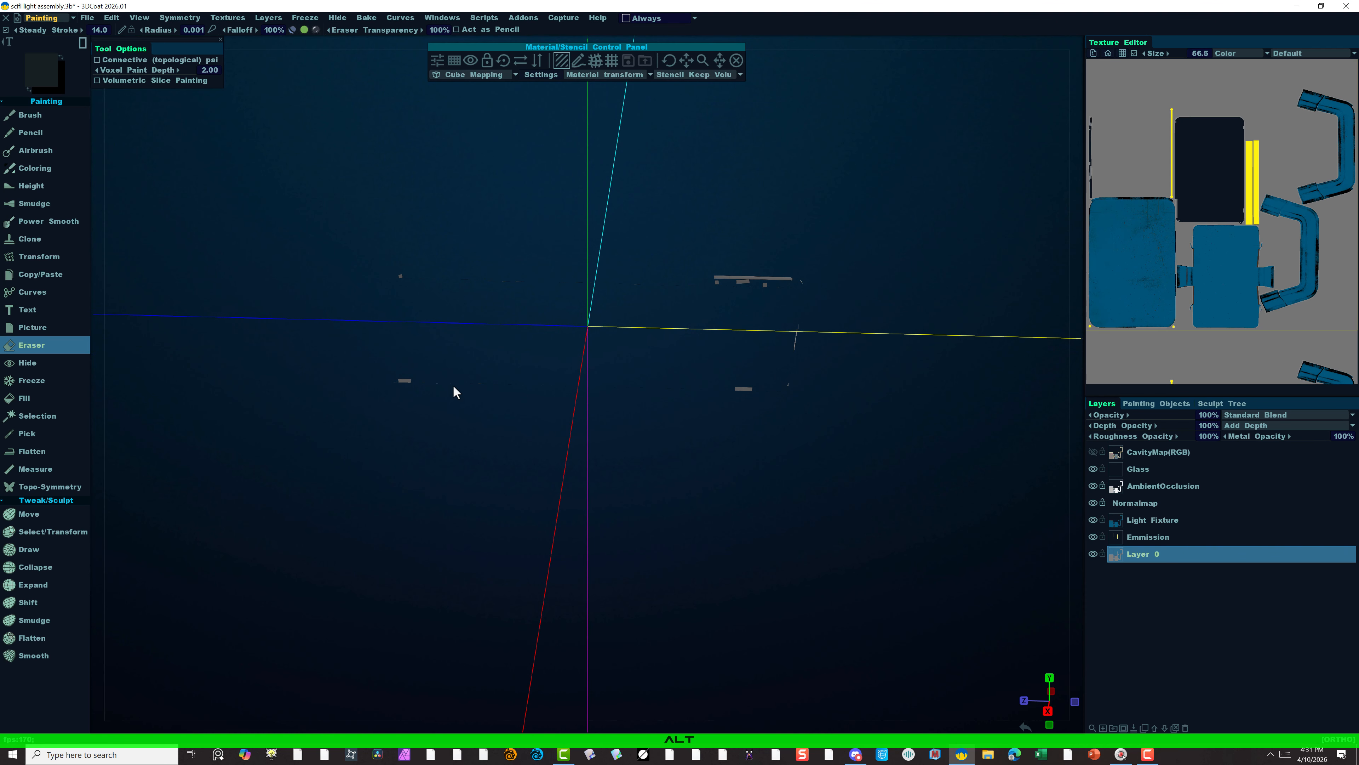
mouse_move(331, 230)
mouse_down()
mouse_move(380, 273)
mouse_move(890, 565)
mouse_up()
Paint over the panel's leftover opaque patches and edges on Layer 0 using the Brush, switching from rectangle to freehand strokes.
click(30, 115)
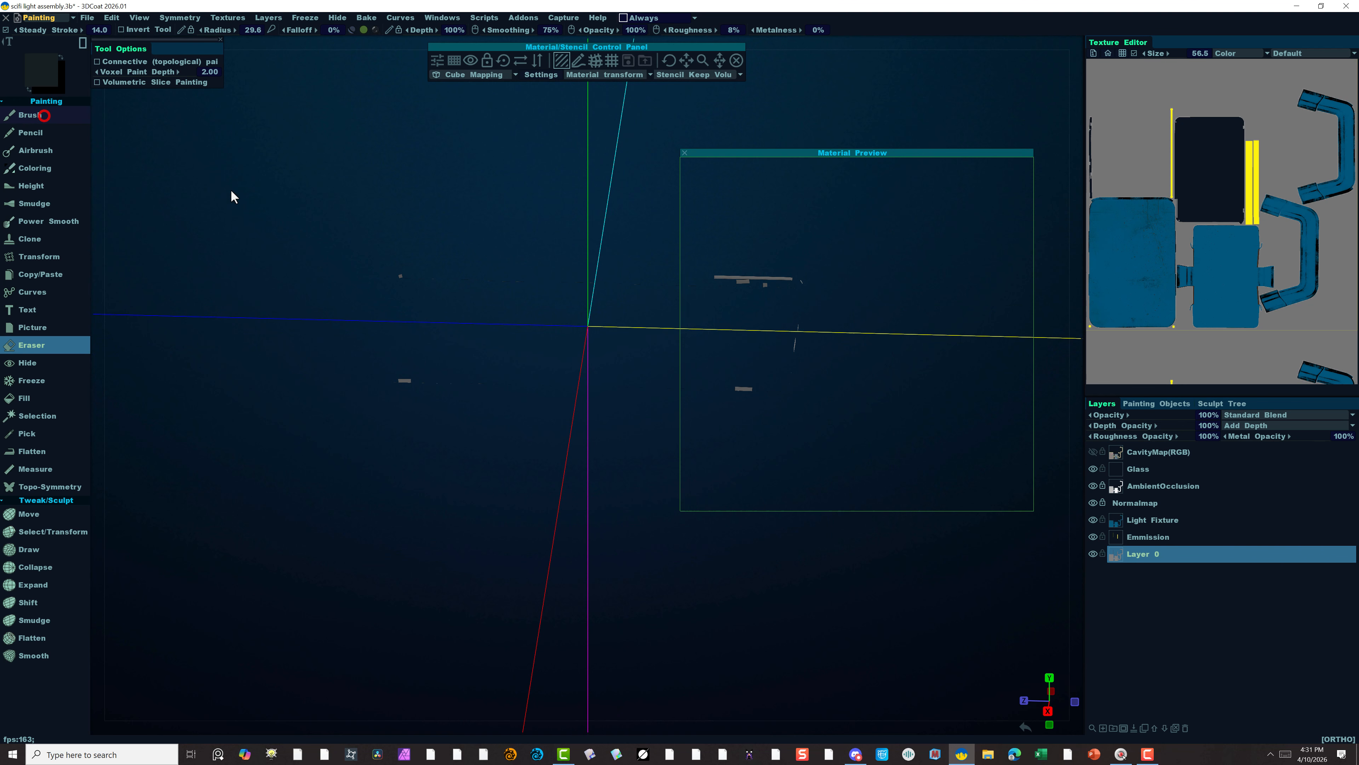
mouse_move(731, 273)
mouse_down()
mouse_move(766, 304)
mouse_move(752, 304)
mouse_up()
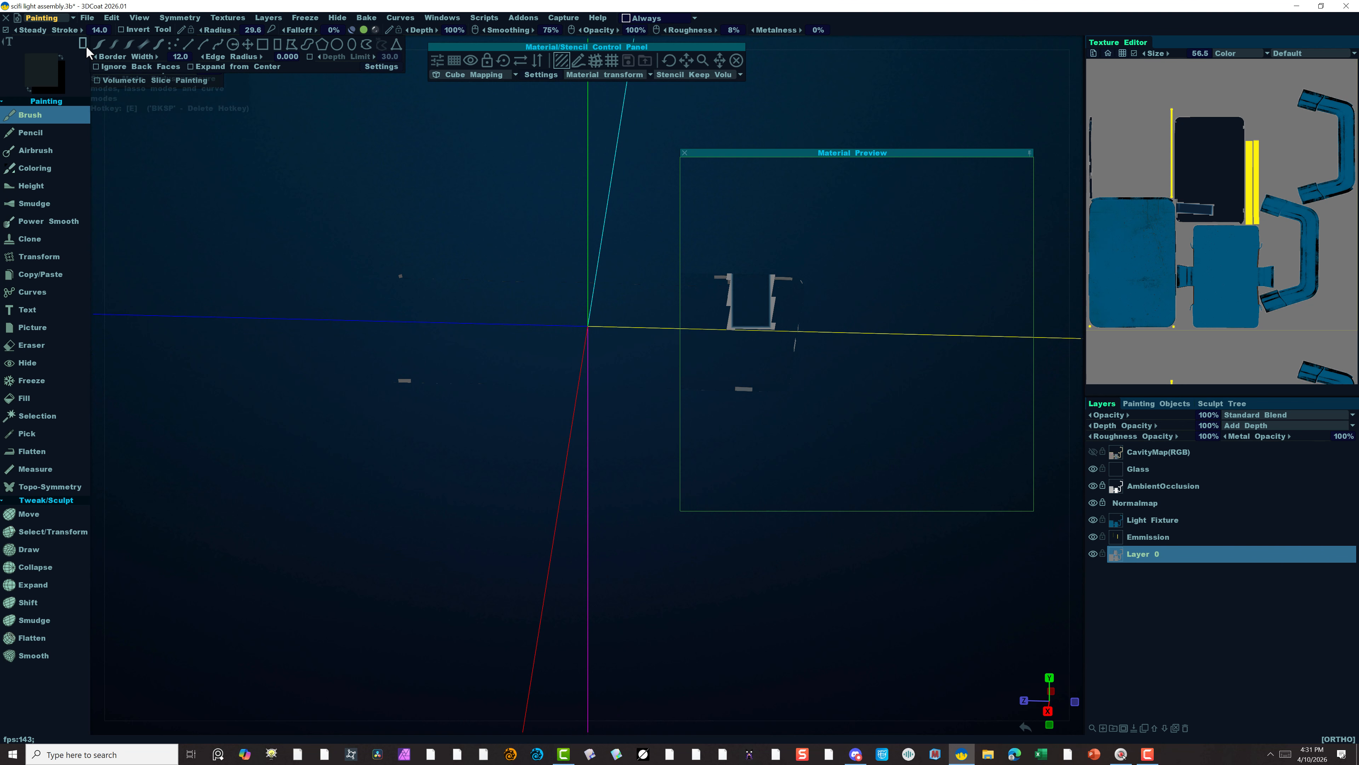
click(100, 46)
drag(399, 278, 690, 308)
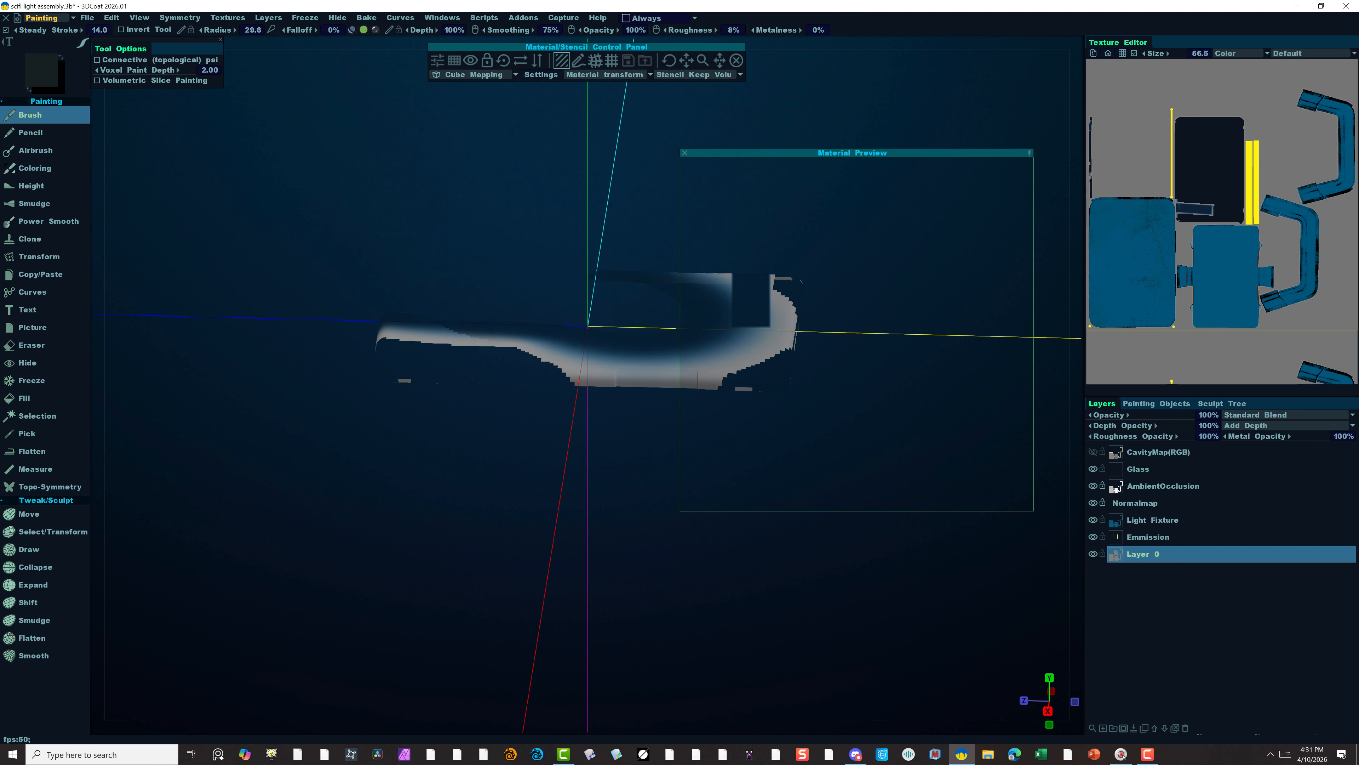
mouse_move(521, 361)
mouse_down()
mouse_move(369, 356)
mouse_move(545, 368)
mouse_move(659, 397)
mouse_up()
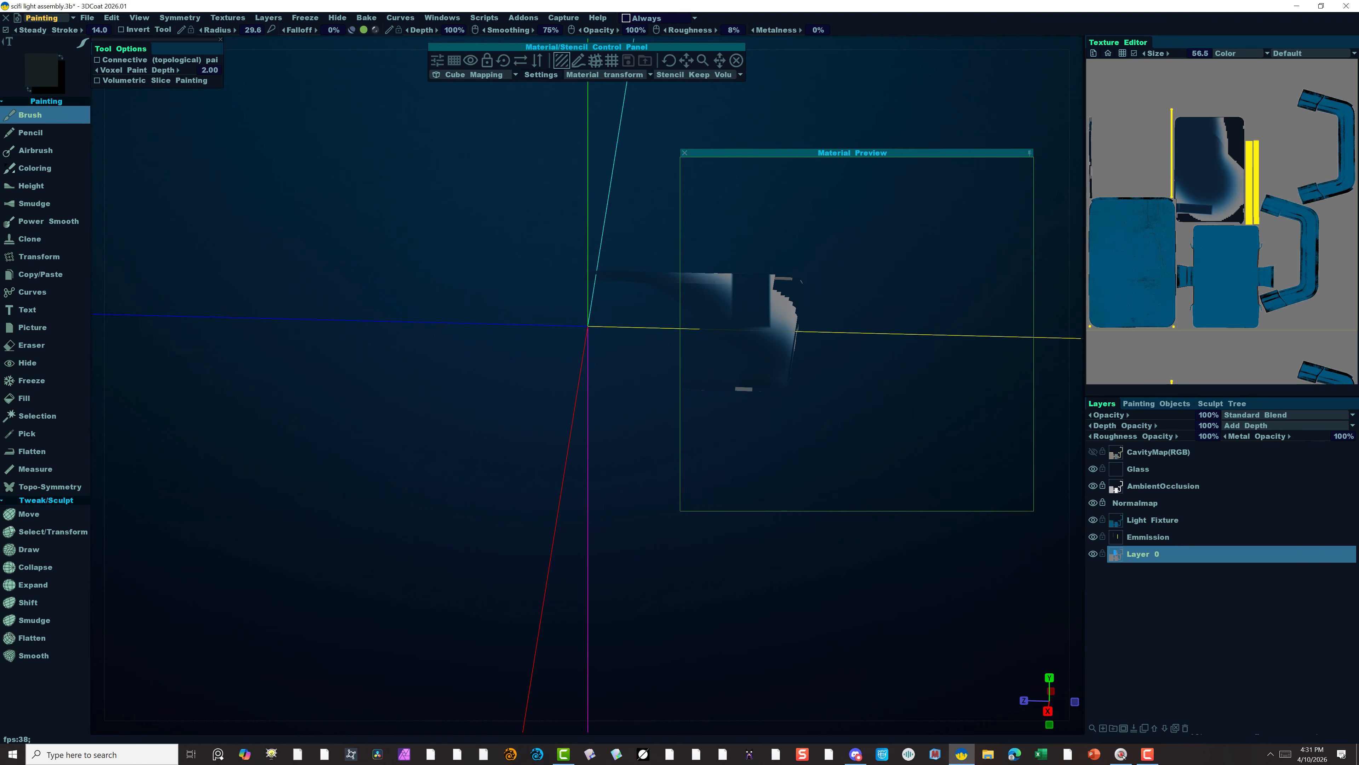
drag(857, 394, 895, 388)
mouse_move(742, 395)
mouse_down()
mouse_move(749, 381)
mouse_move(756, 399)
mouse_move(791, 380)
mouse_move(737, 277)
mouse_move(607, 273)
mouse_move(831, 300)
mouse_move(772, 417)
mouse_up()
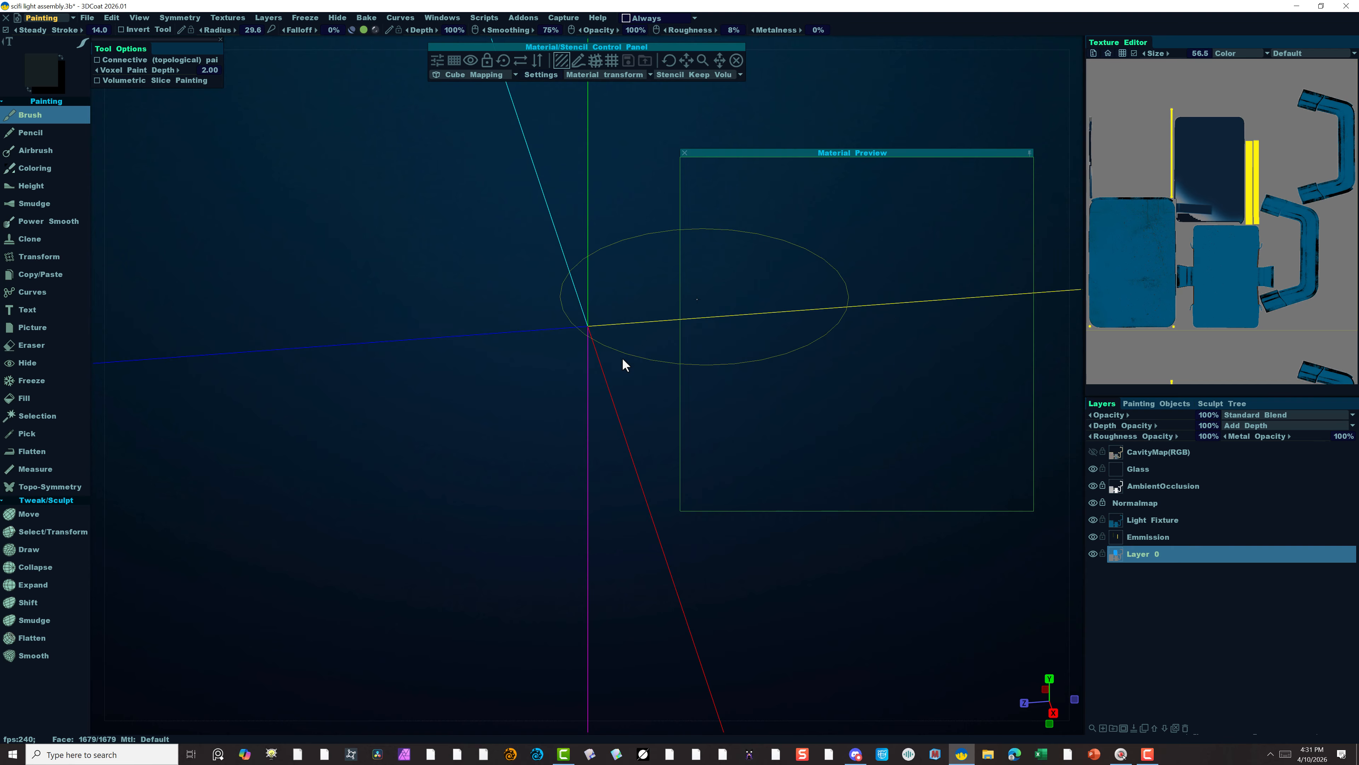
drag(871, 358, 736, 287)
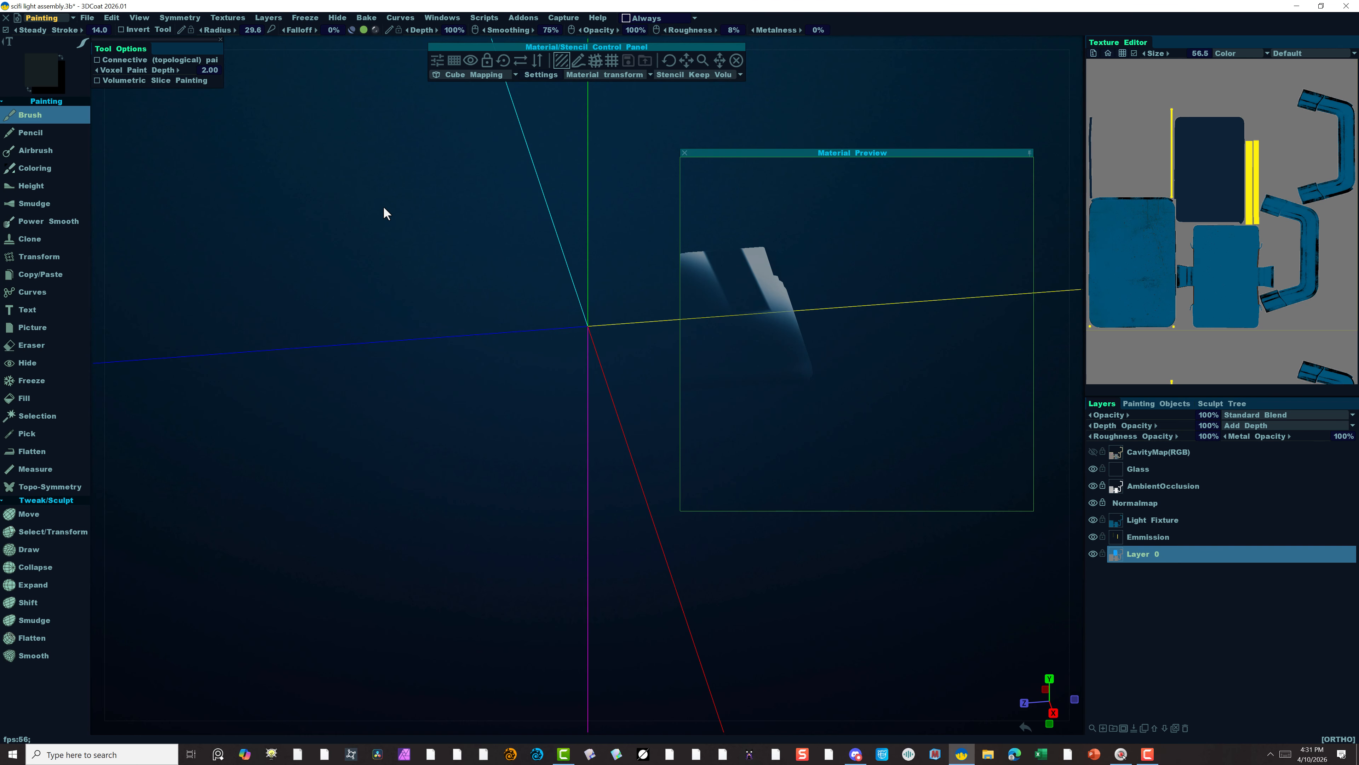
middle_drag(395, 309, 369, 317)
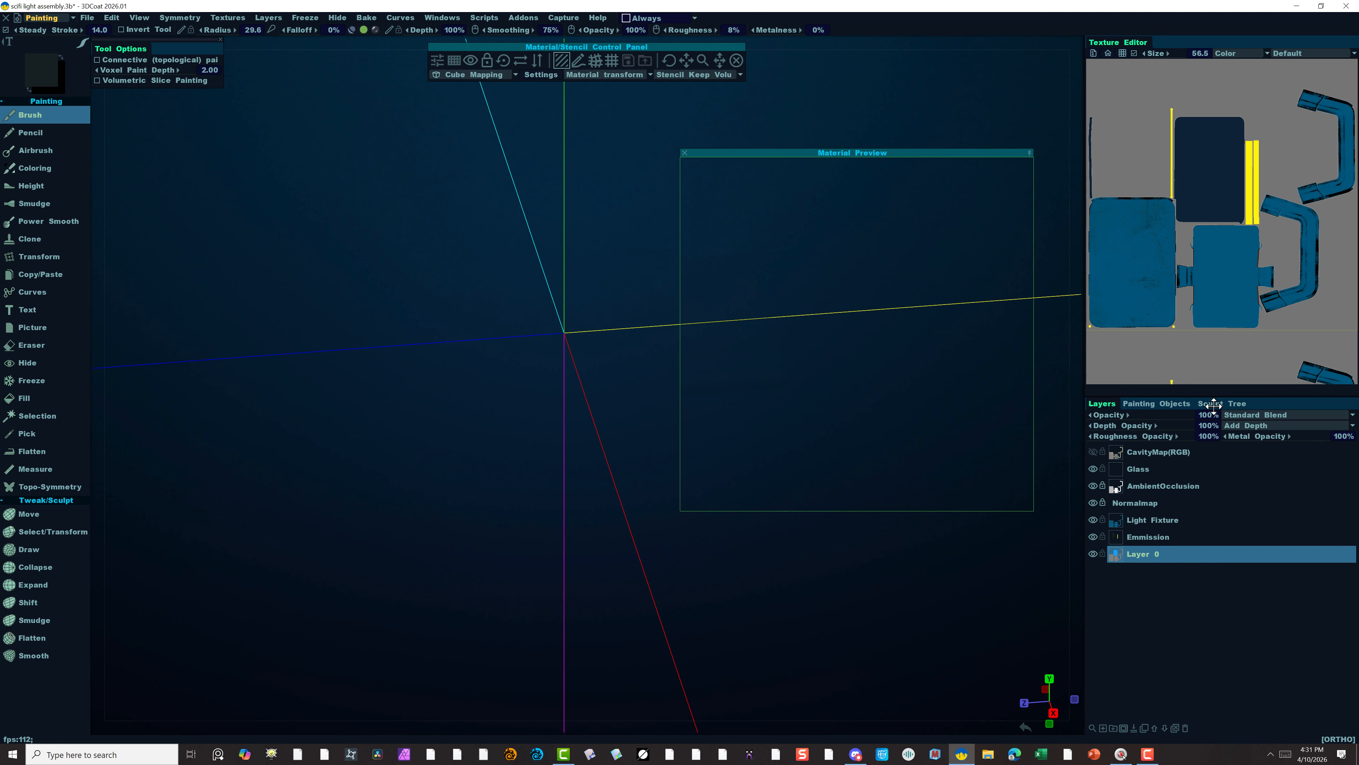
Fill the light panel on the Glass layer with one rectangular brush fill and inspect it at an angle.
click(1160, 473)
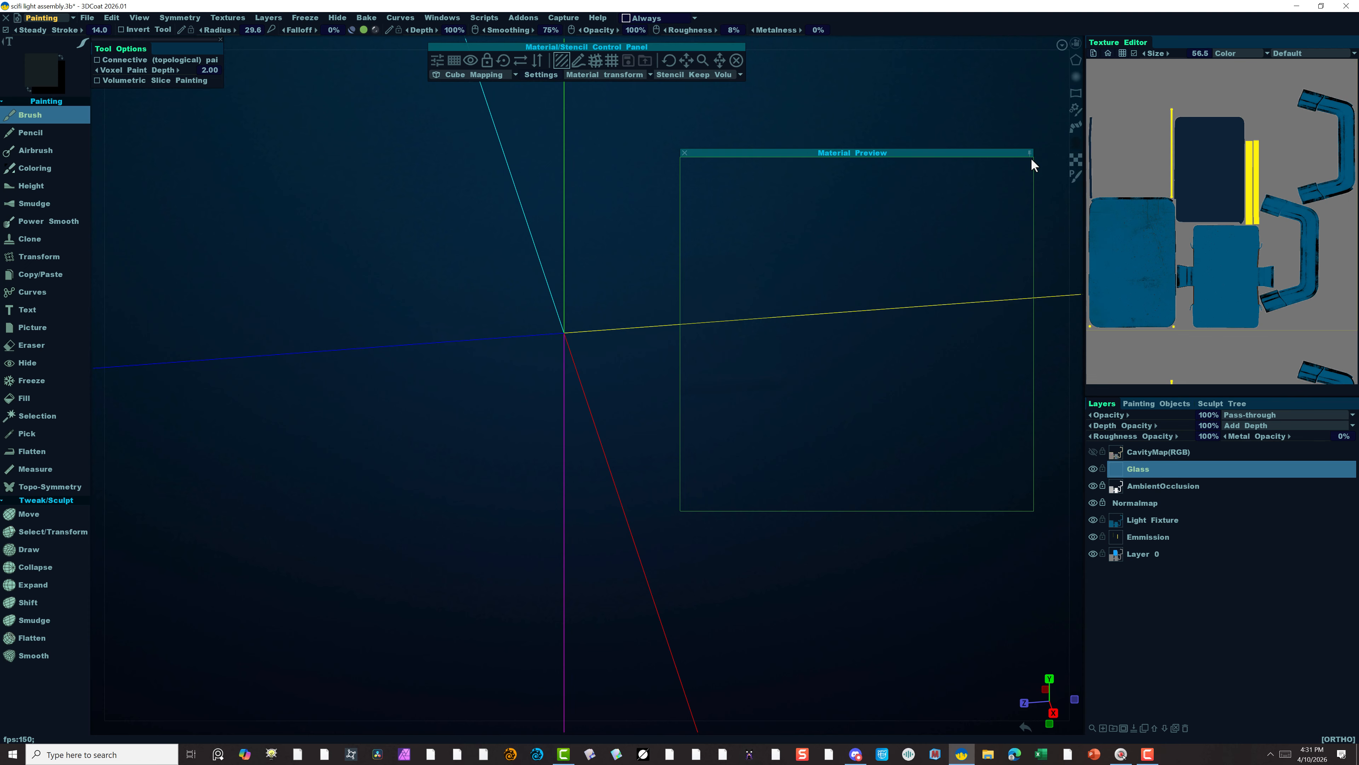
click(1076, 141)
click(1077, 138)
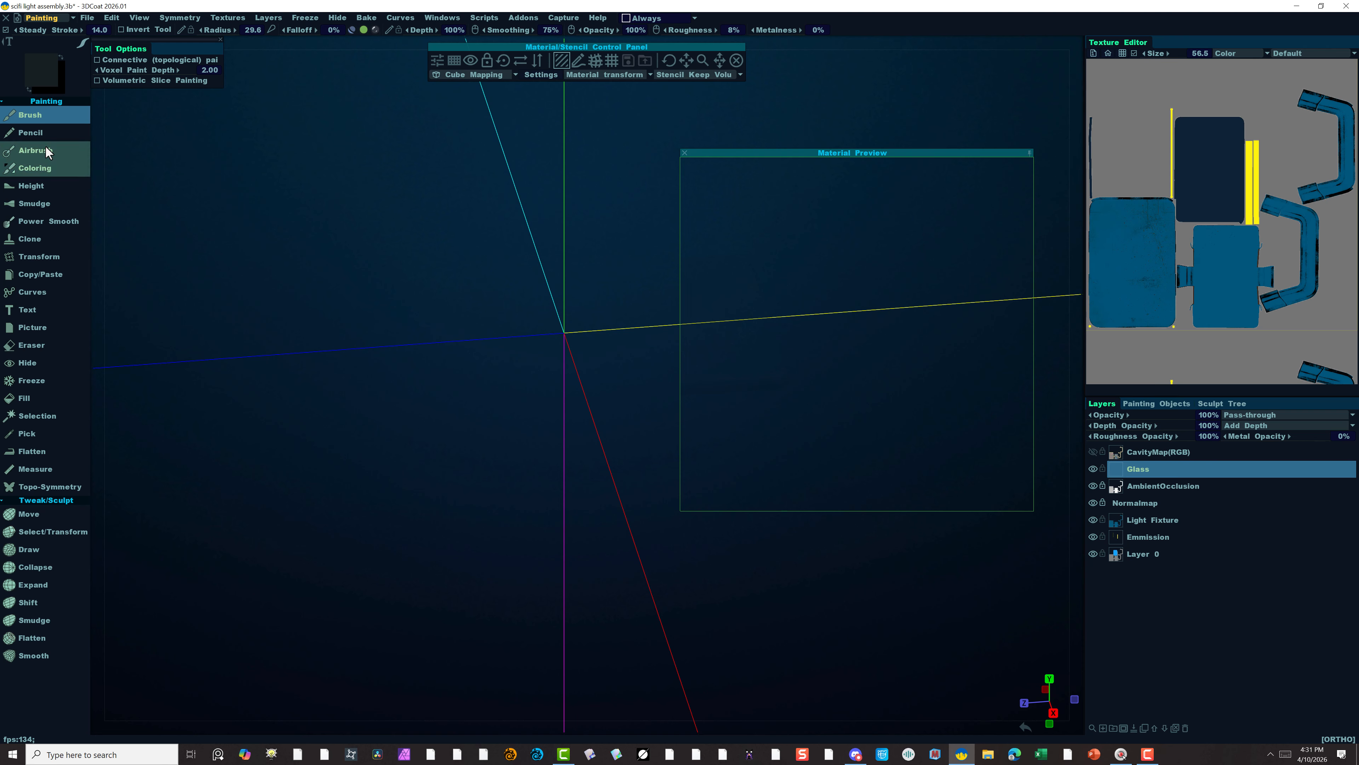
mouse_move(84, 47)
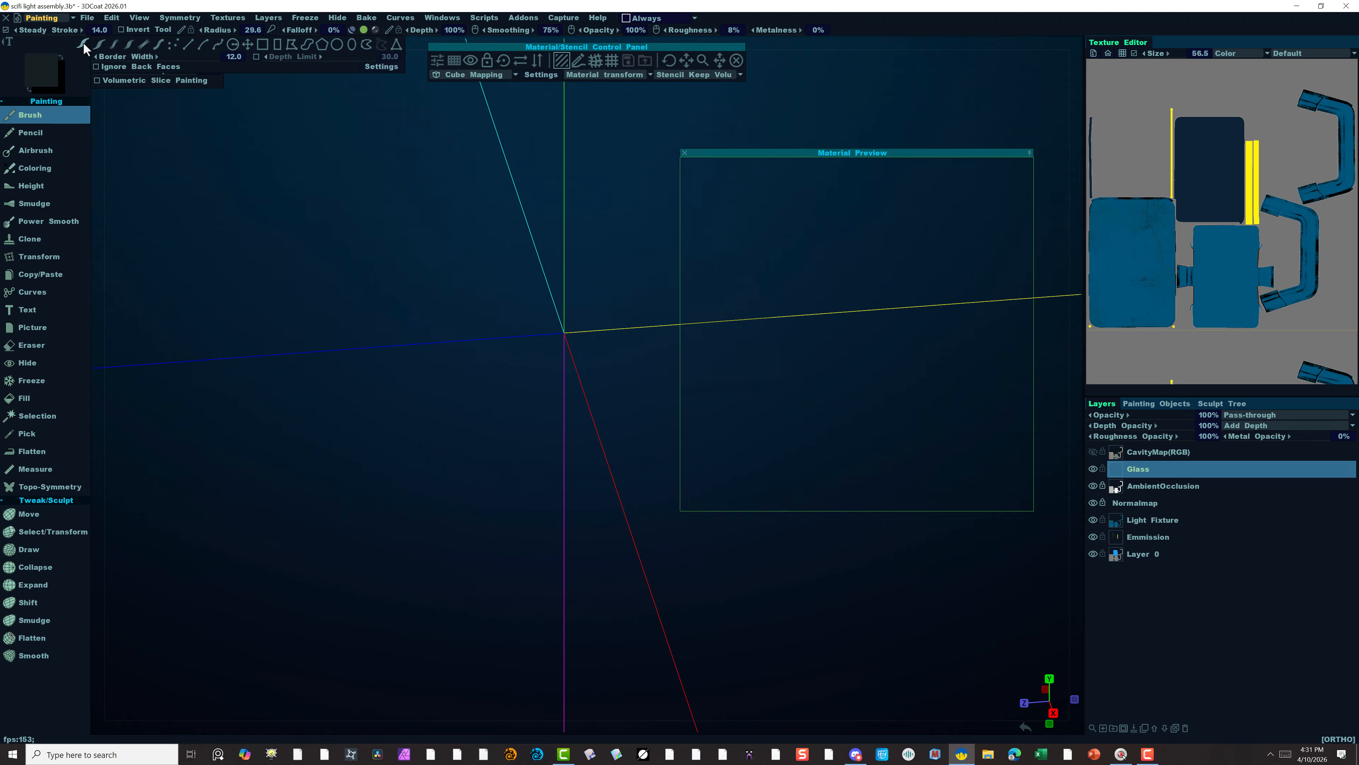
click(278, 47)
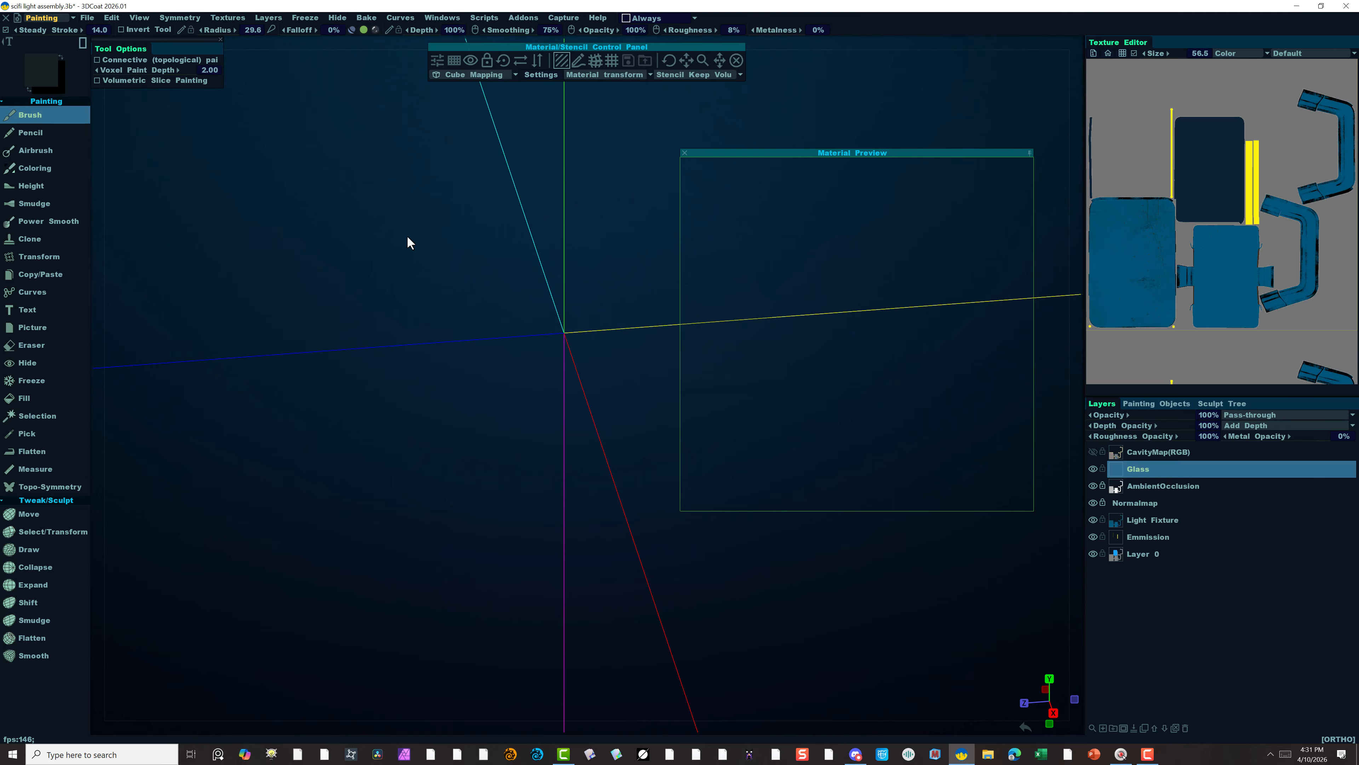
mouse_move(239, 158)
mouse_down()
mouse_move(984, 617)
mouse_move(1056, 637)
mouse_move(1007, 641)
mouse_up()
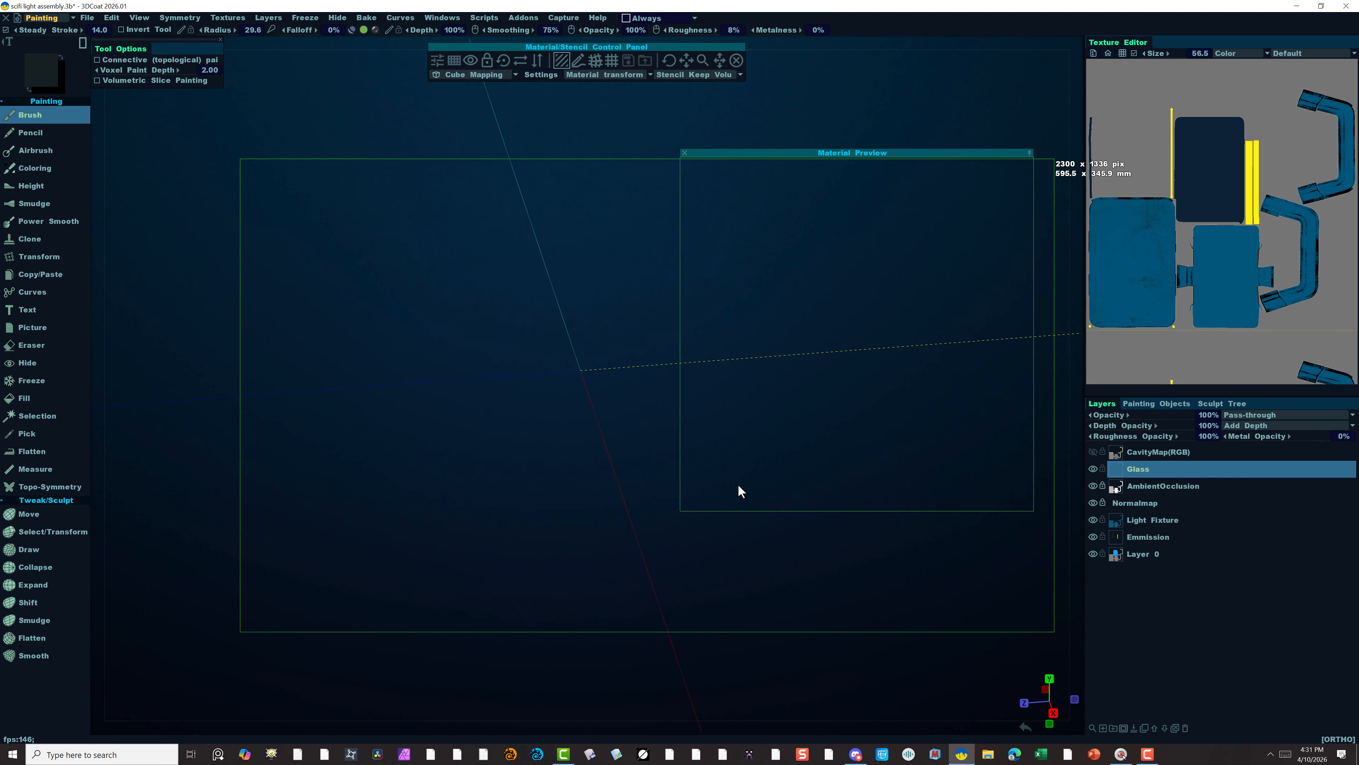
alt+right_drag(642, 538, 779, 574)
mouse_move(582, 547)
alt+mouse_down()
mouse_move(568, 571)
mouse_move(564, 553)
alt+mouse_up()
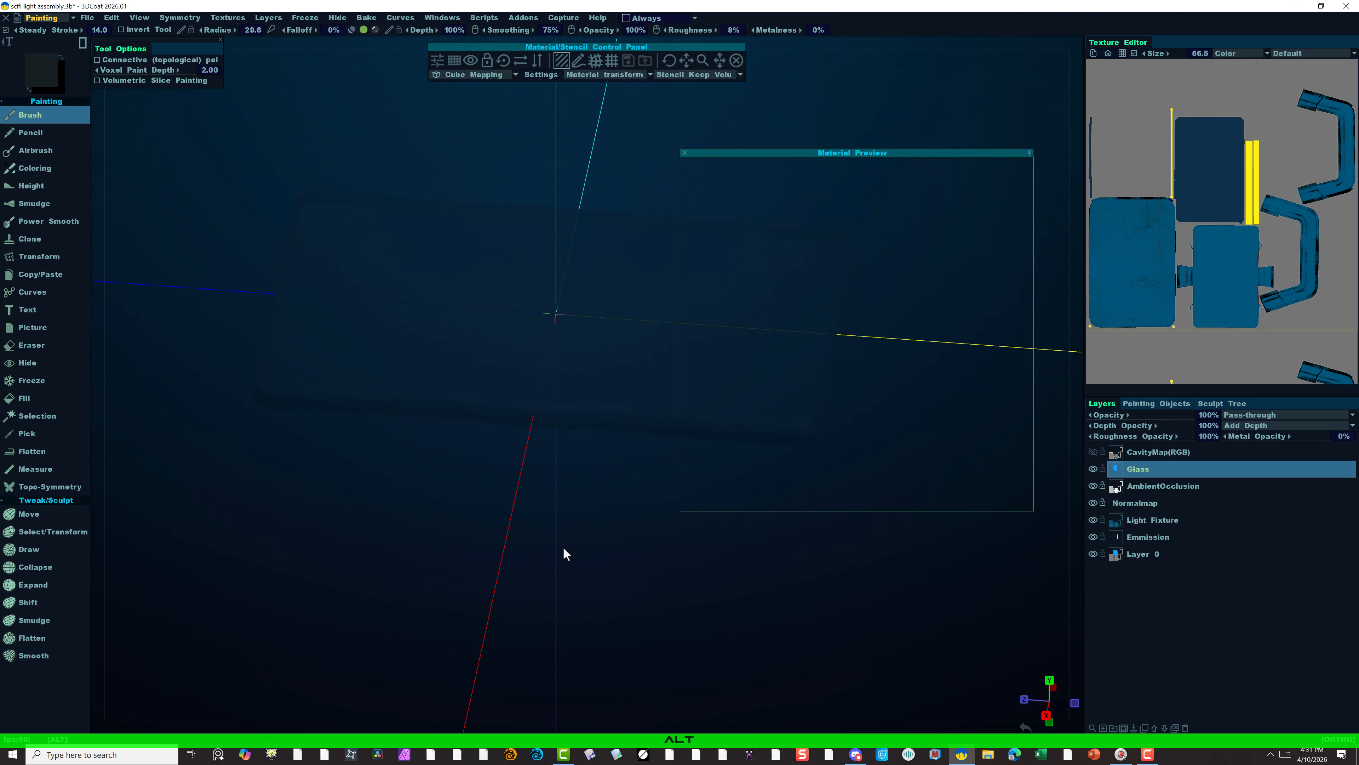
Apply another rectangular brush fill over the light panel on the Glass layer, and show the Light Frame and Bulb objects around it.
mouse_move(210, 157)
mouse_down()
mouse_move(818, 514)
mouse_move(1001, 543)
mouse_up()
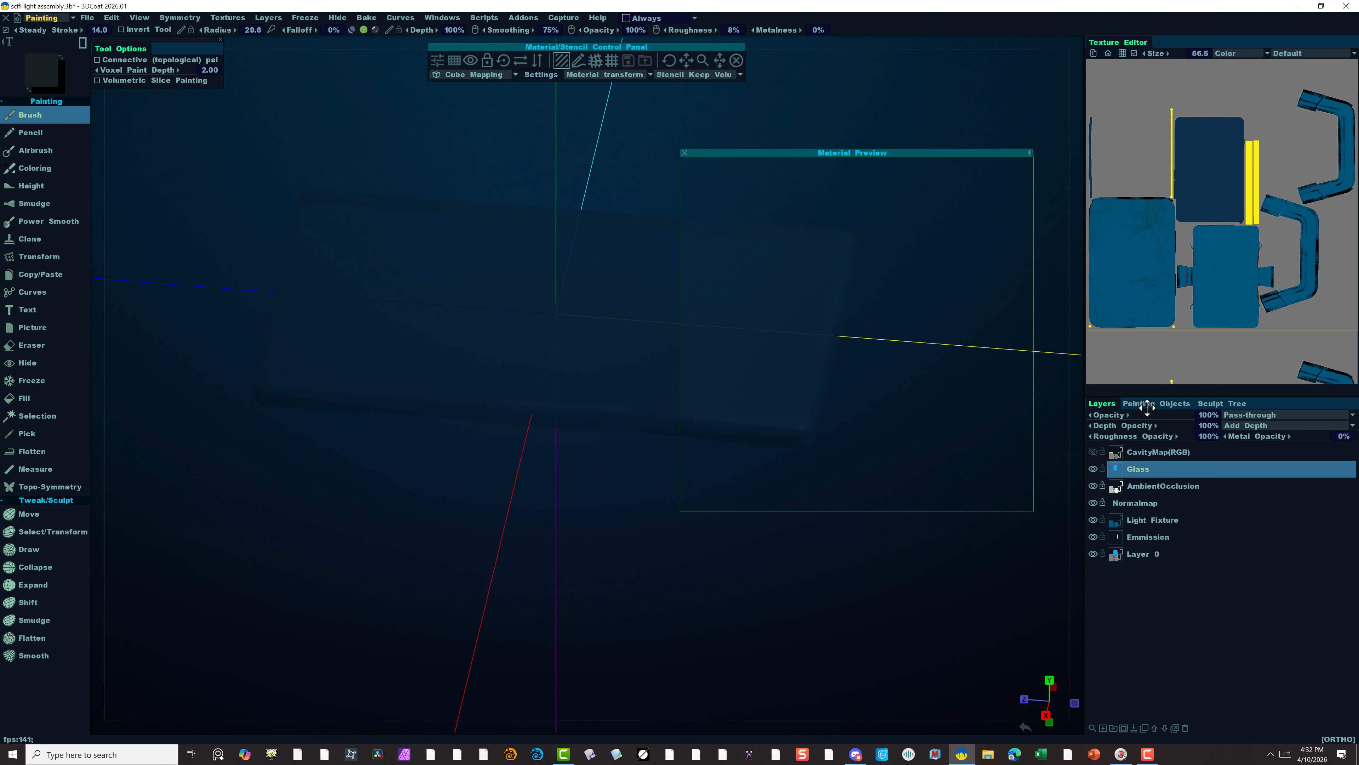
click(1138, 403)
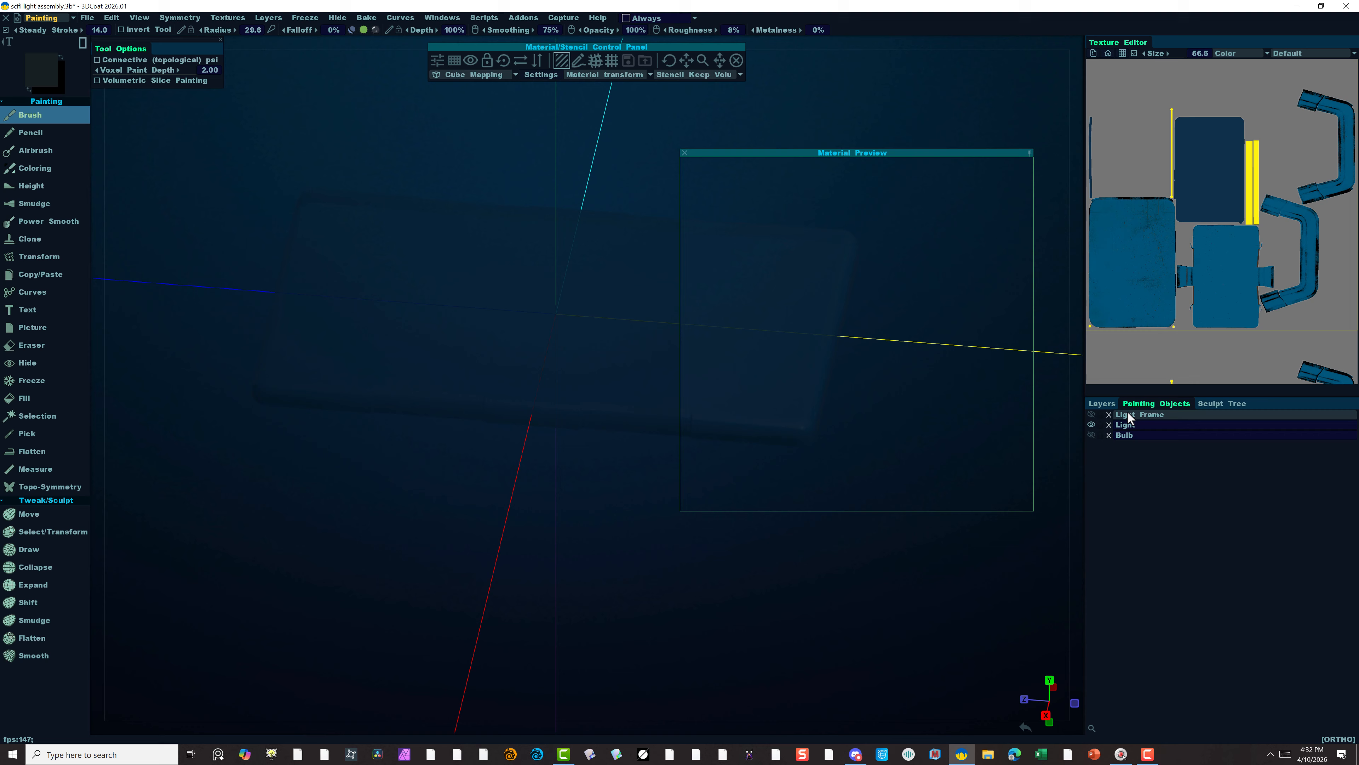
click(1091, 414)
click(1091, 435)
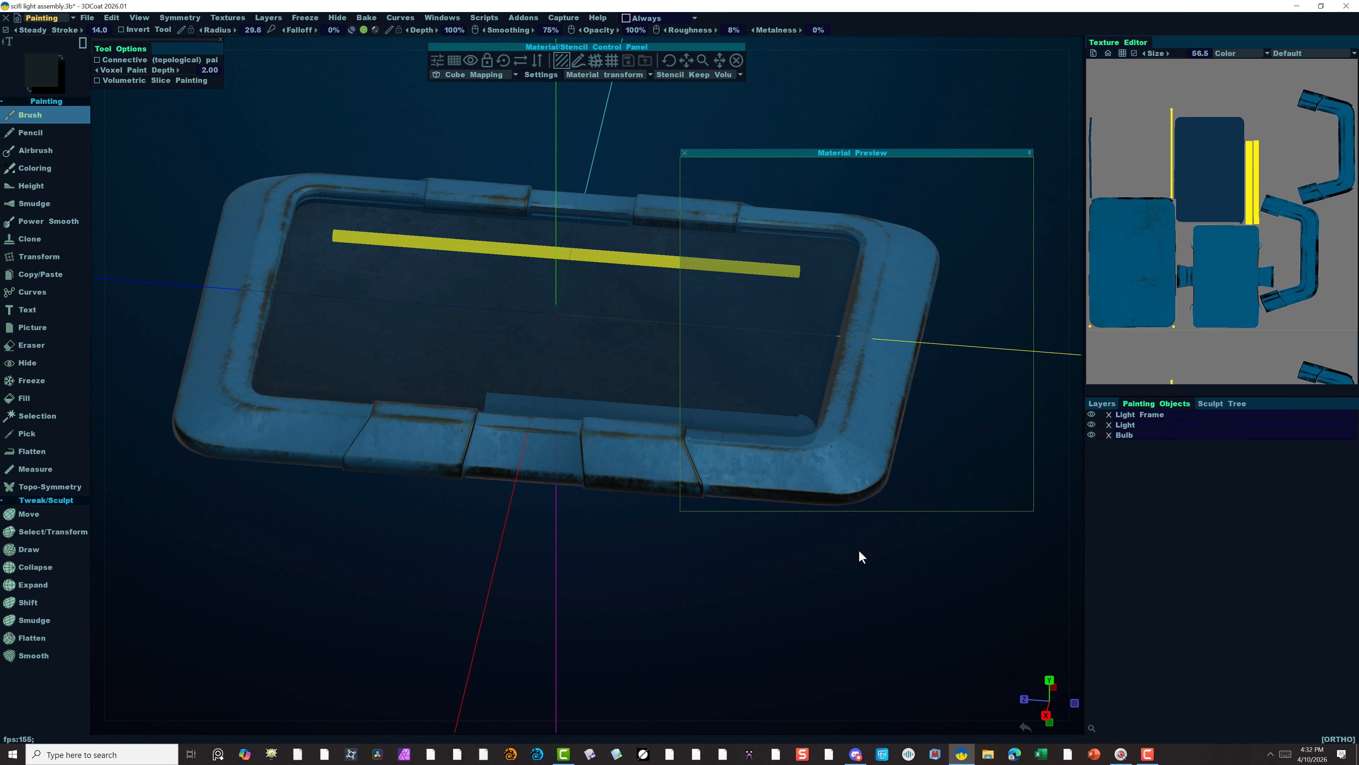
alt+drag(527, 597, 434, 238)
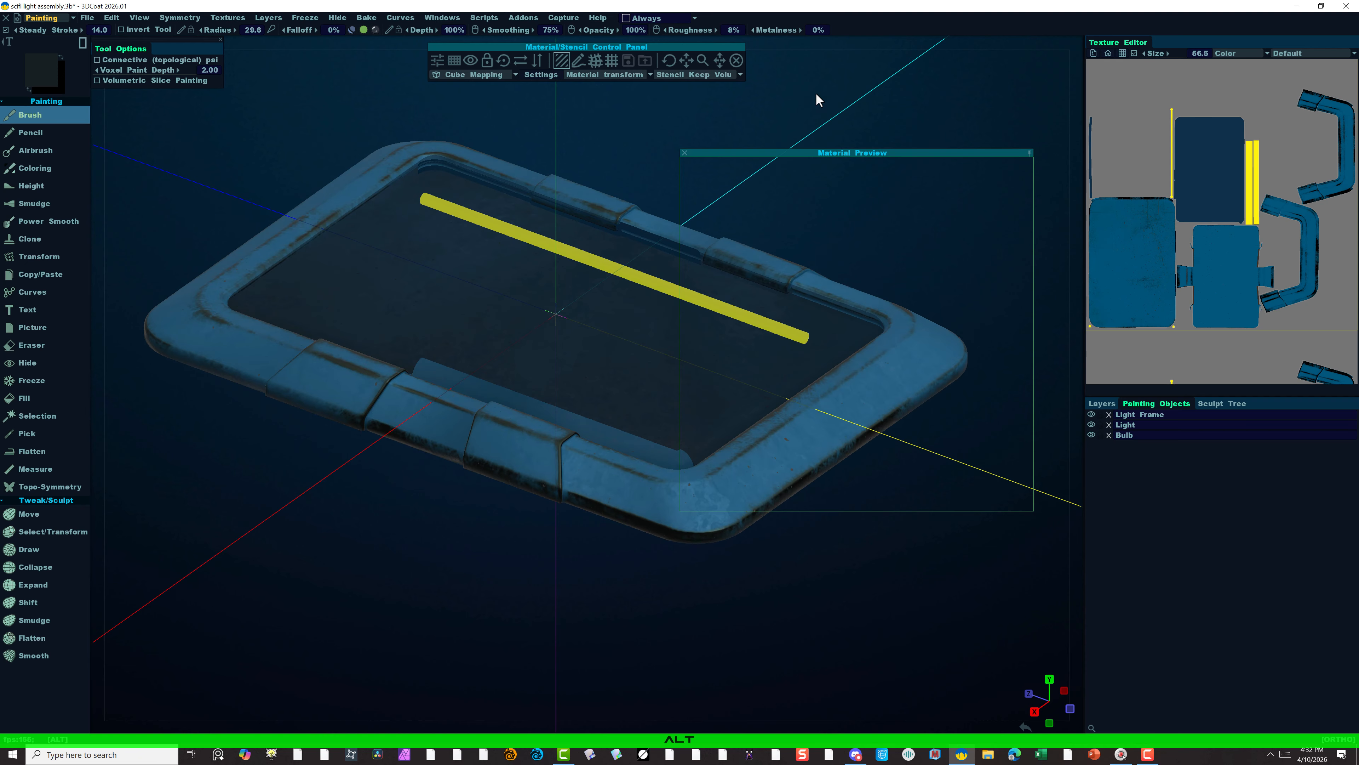
alt+right_drag(897, 104, 831, 107)
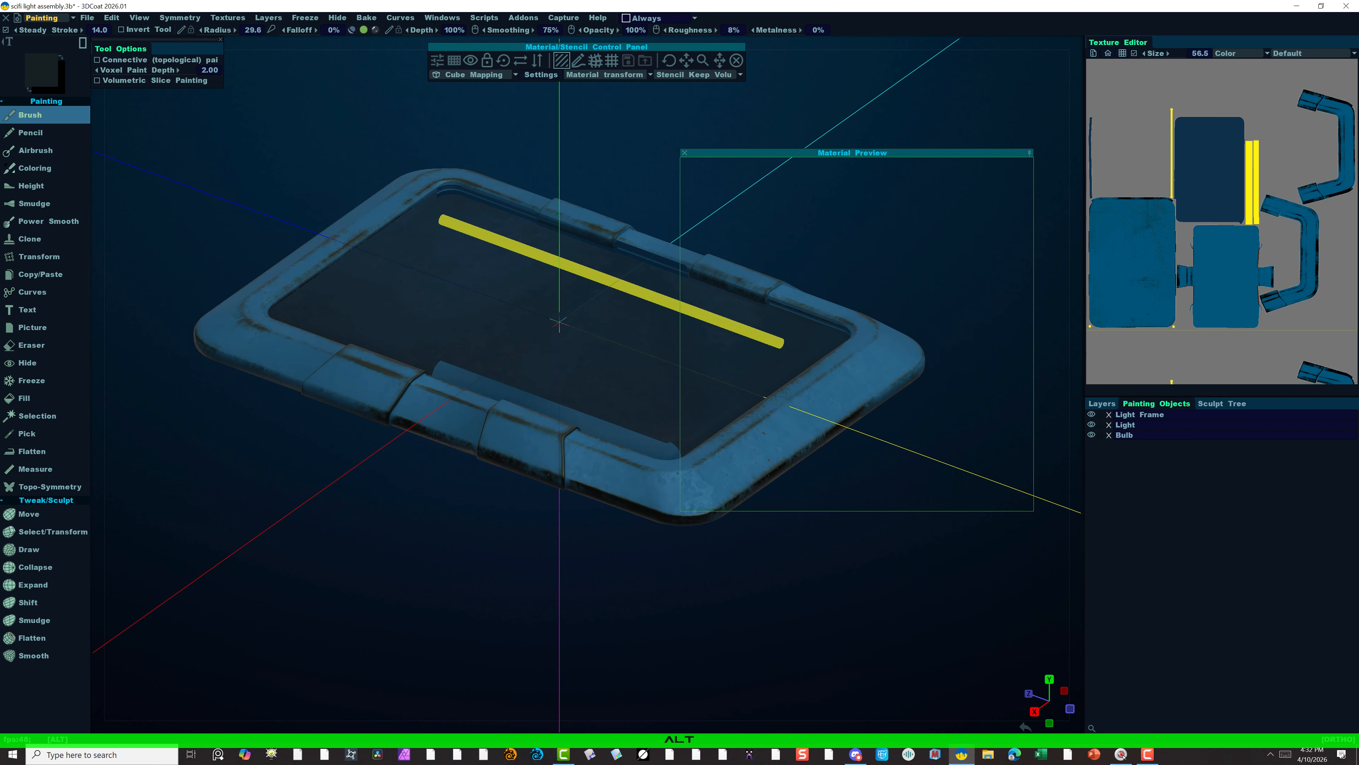
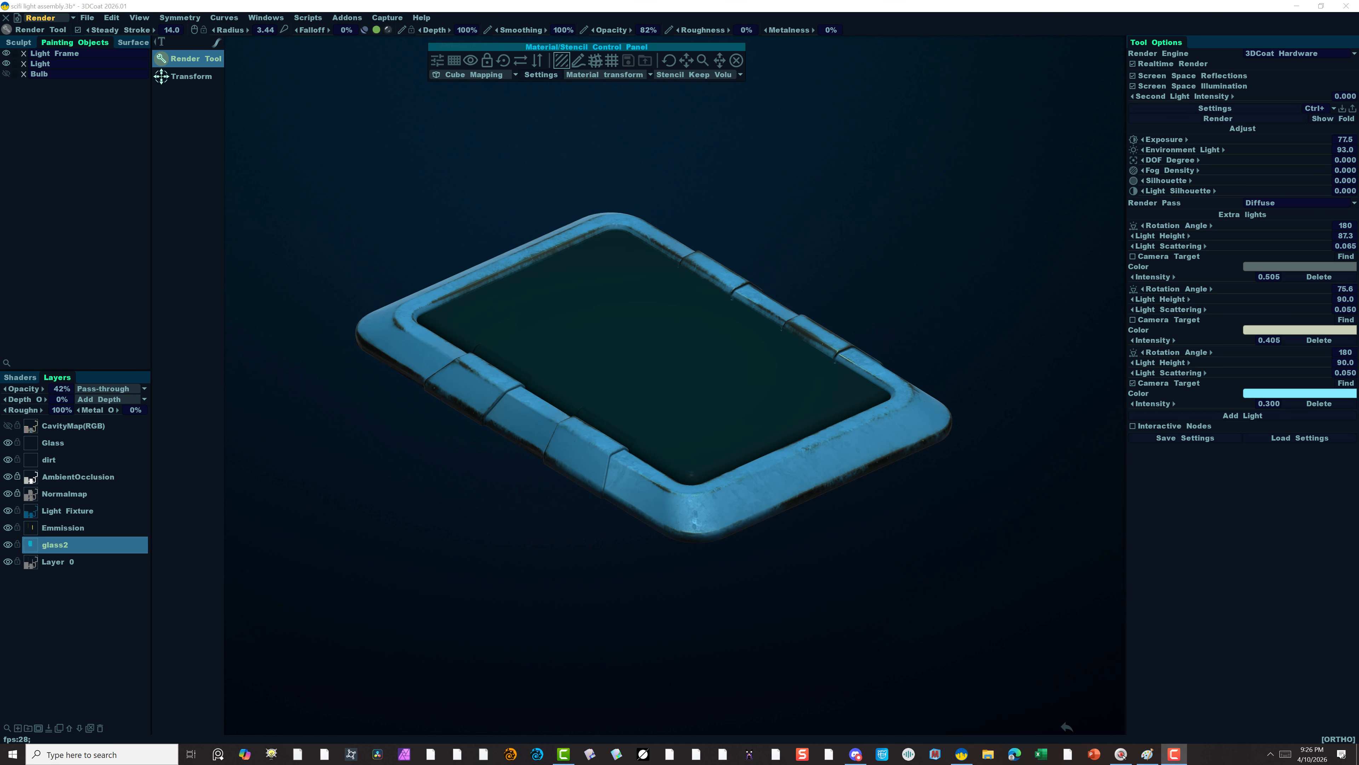
Save the scene and open the export settings for objects and textures.
key(ctrl+s)
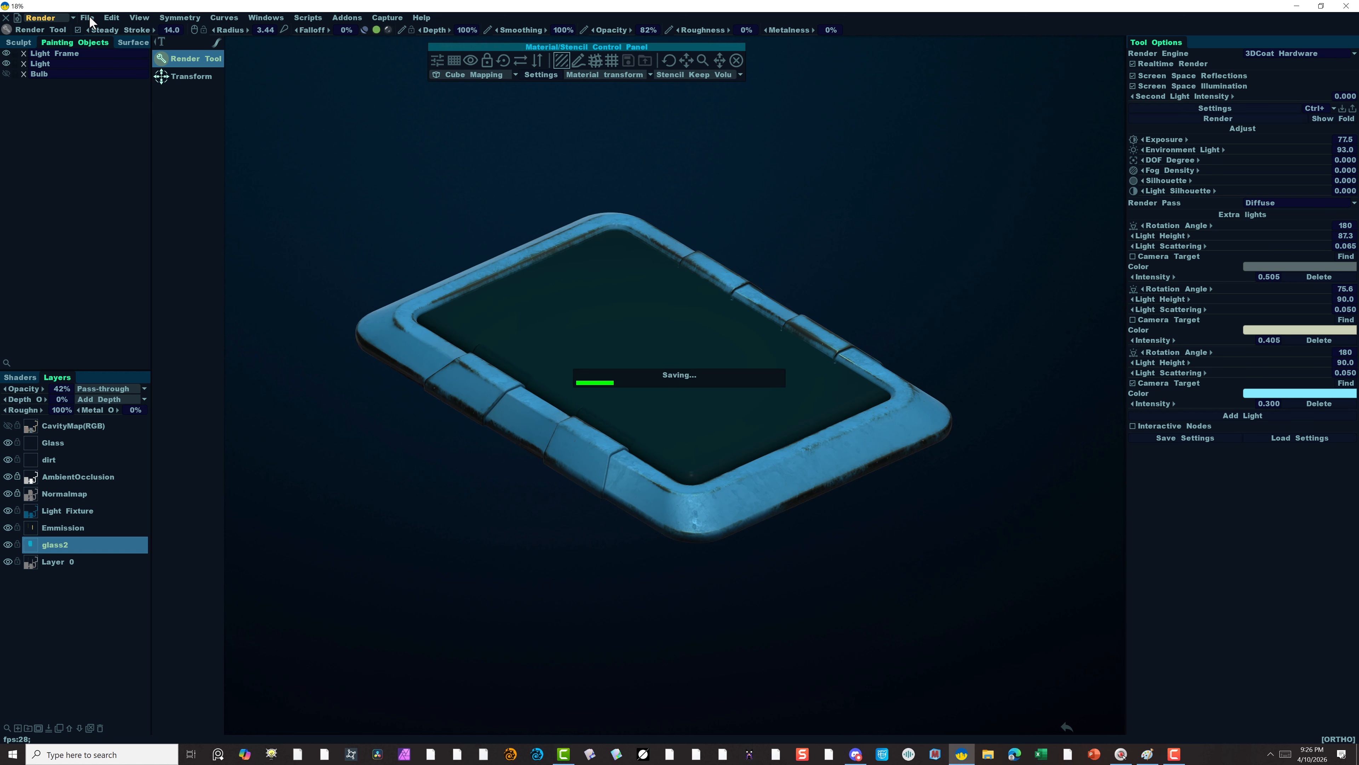
click(87, 18)
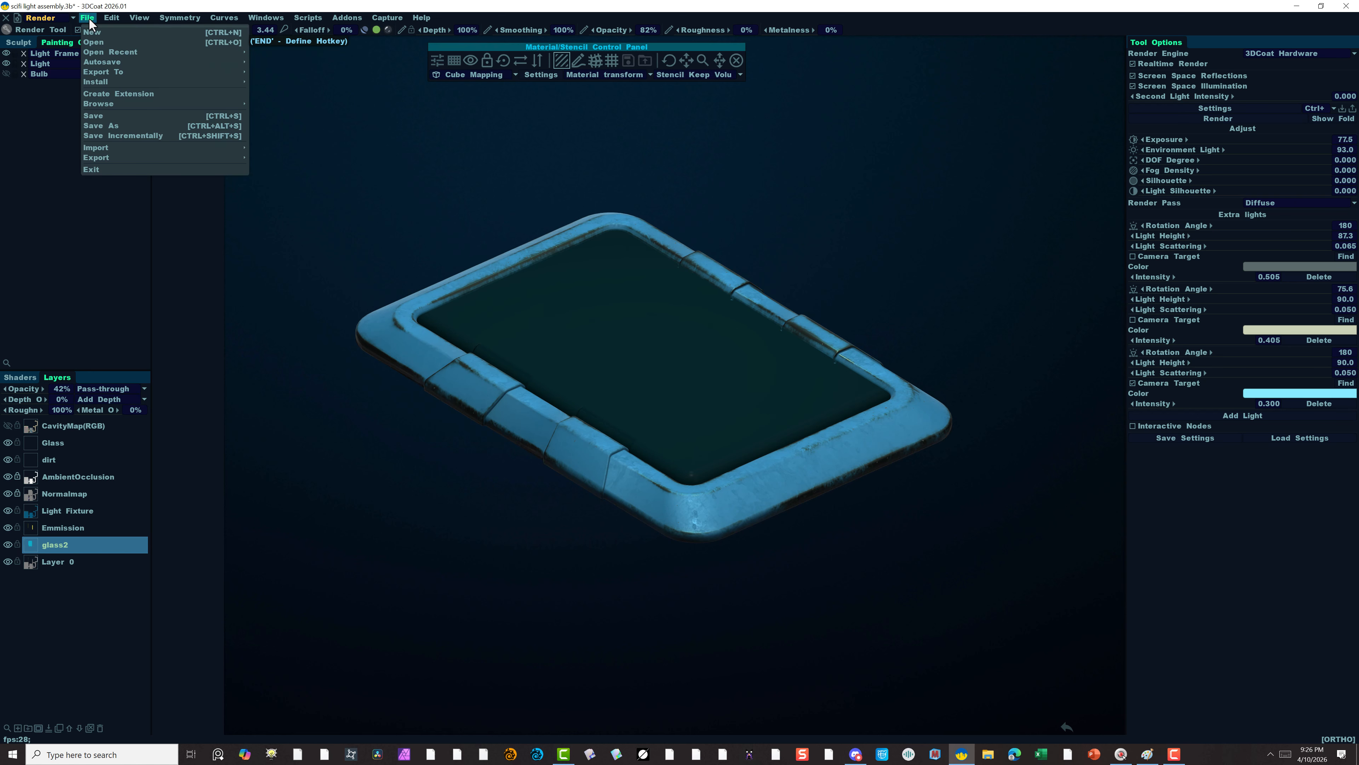
mouse_move(140, 157)
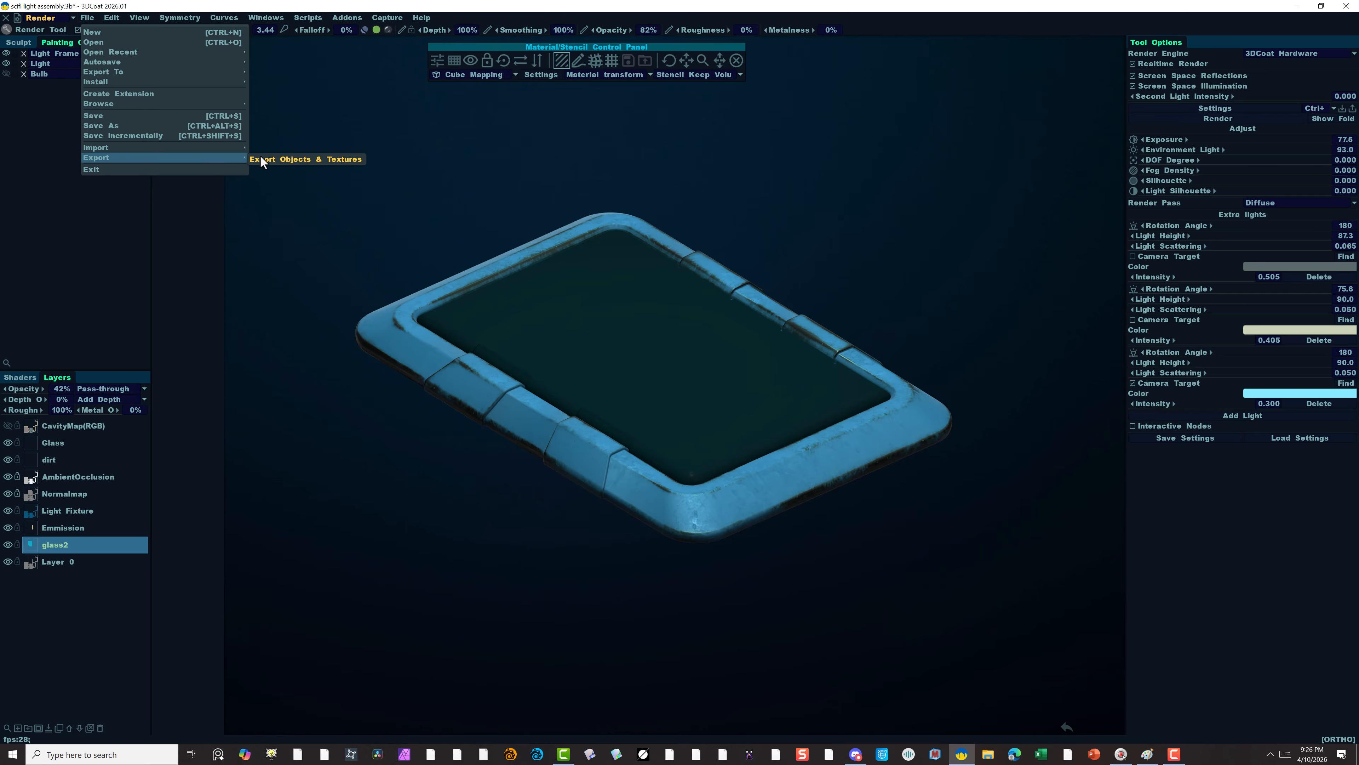
click(345, 160)
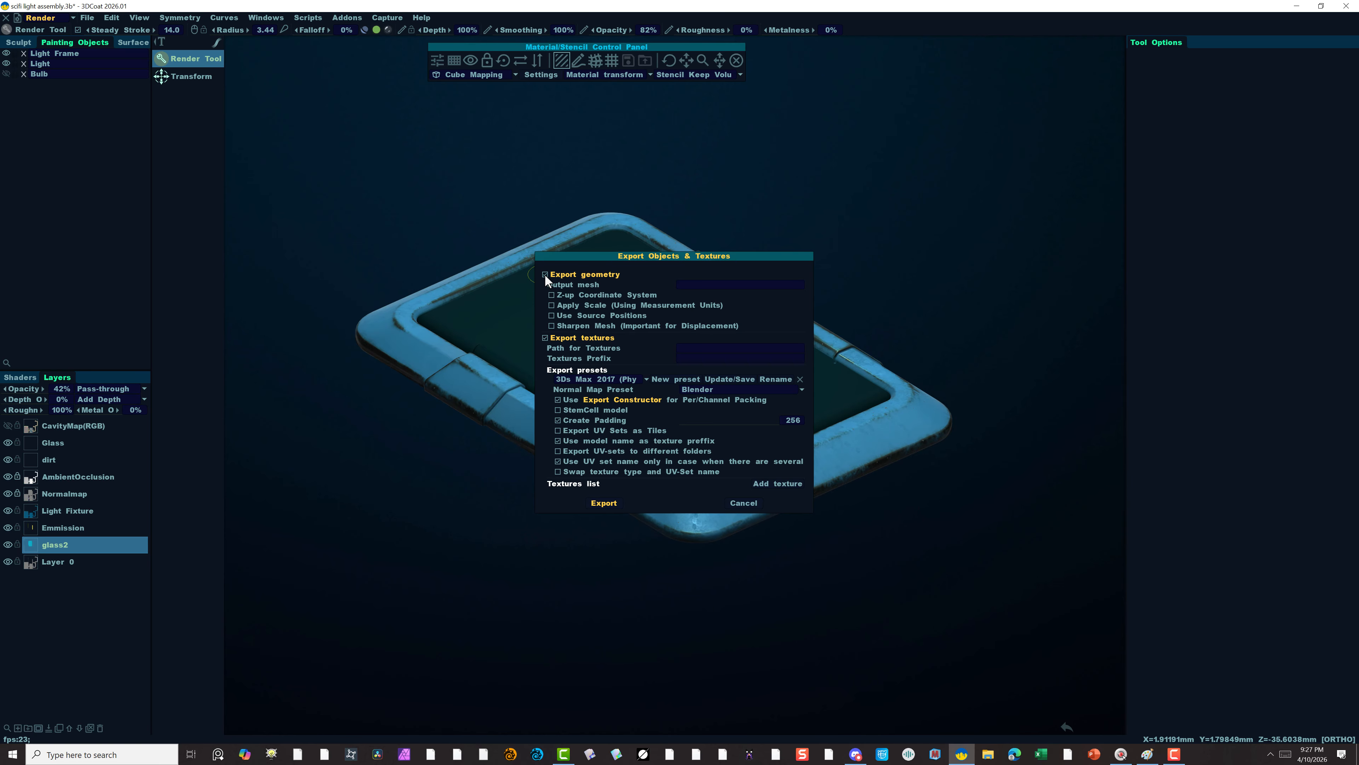
Name the output mesh file Sci Fi Light Assembly, in obj format.
click(711, 284)
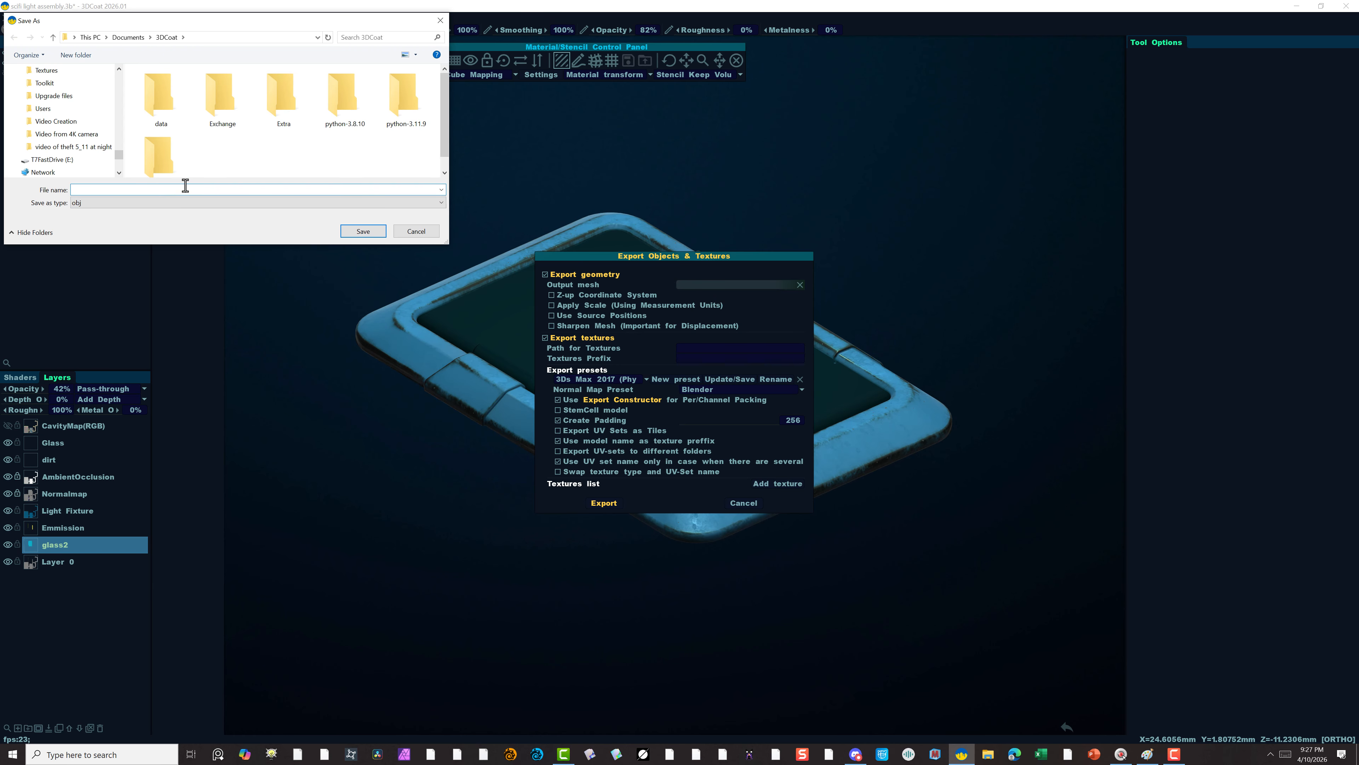
text(Light)
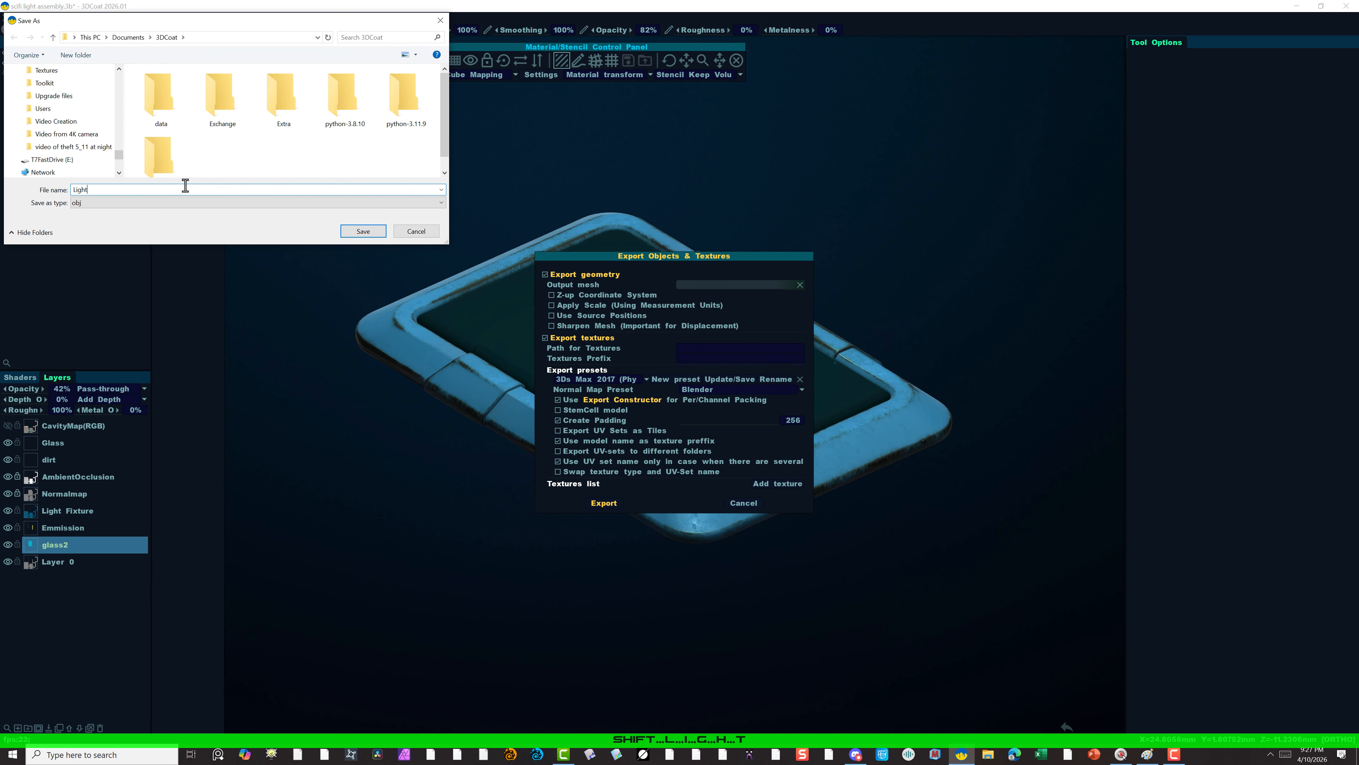
text( Asse)
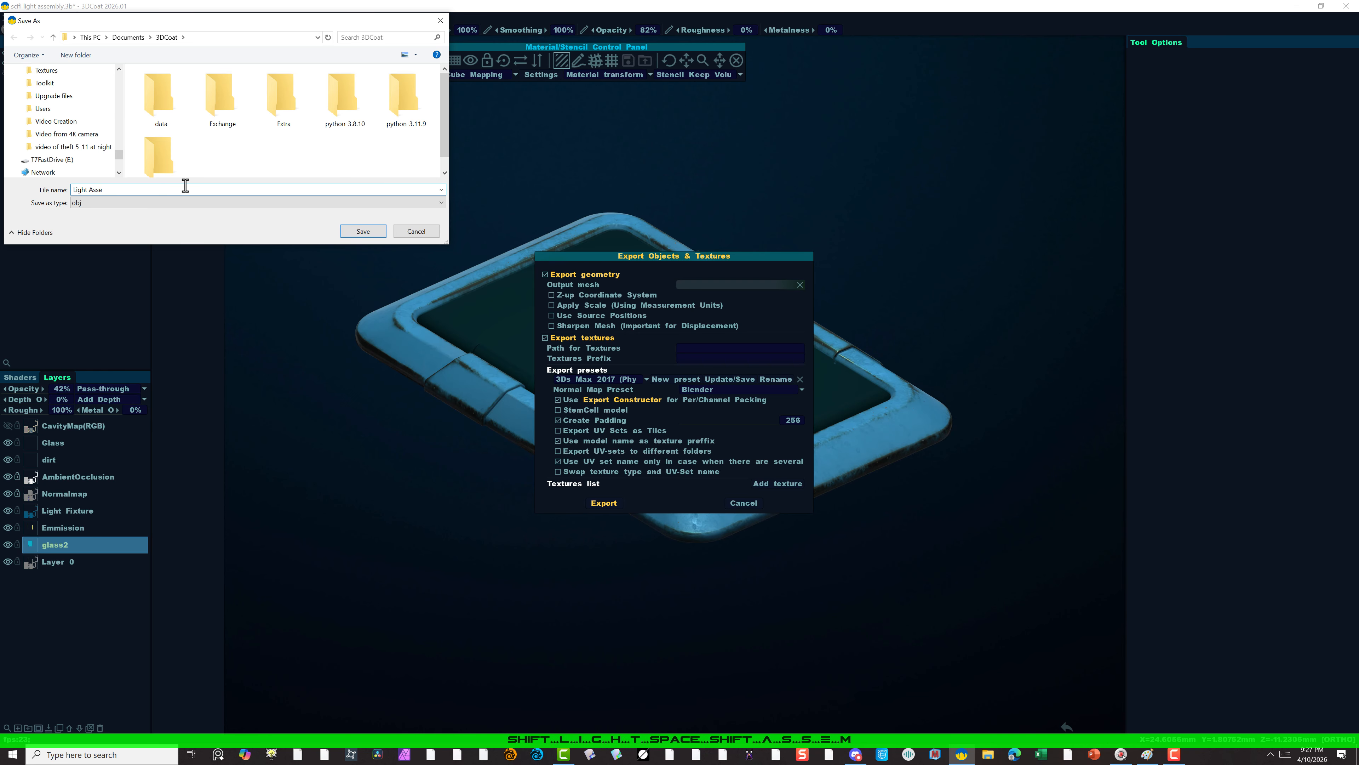
text(mbly)
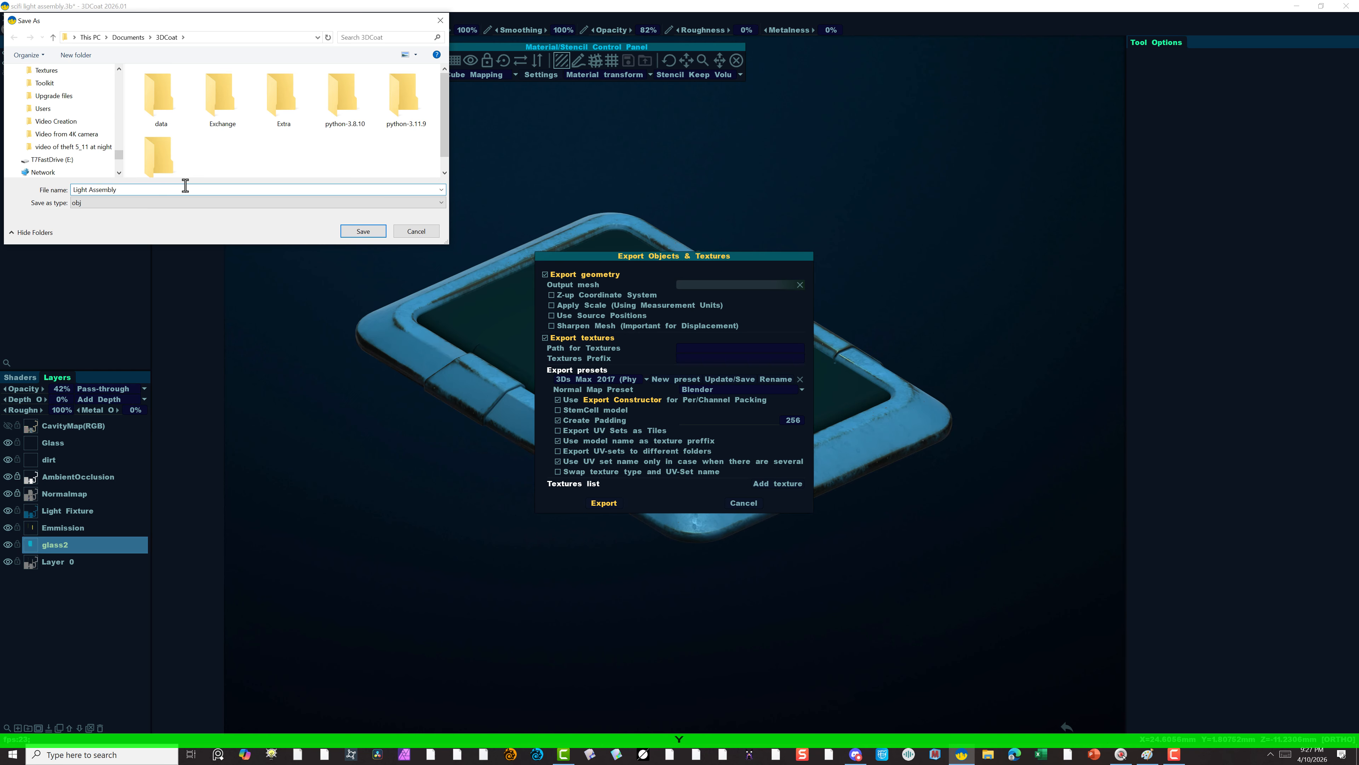
key(Left)
key(Left)
key(Left)
key(Left)
key(Left)
key(Left)
key(Left)
key(Left)
key(Left)
key(Left)
key(Left)
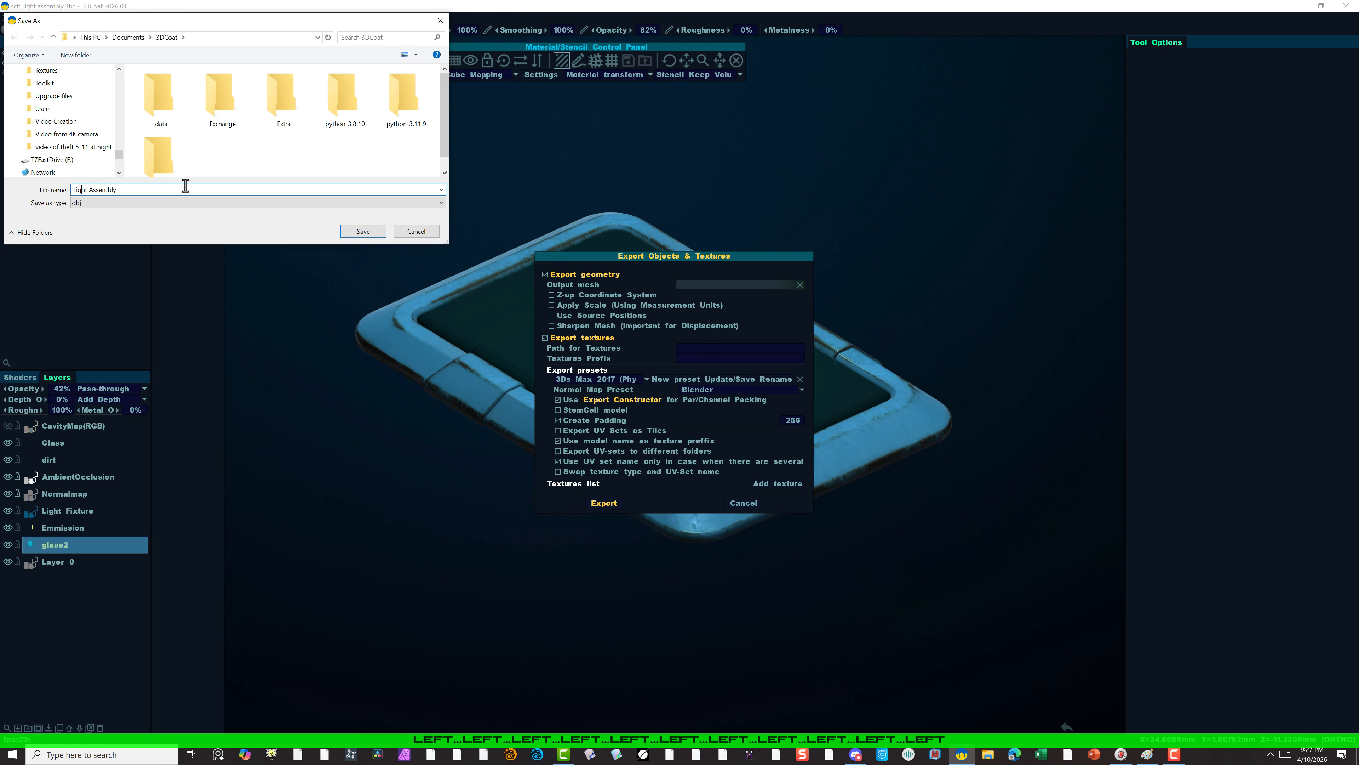
key(Left)
key(Left)
key(Left)
text(S)
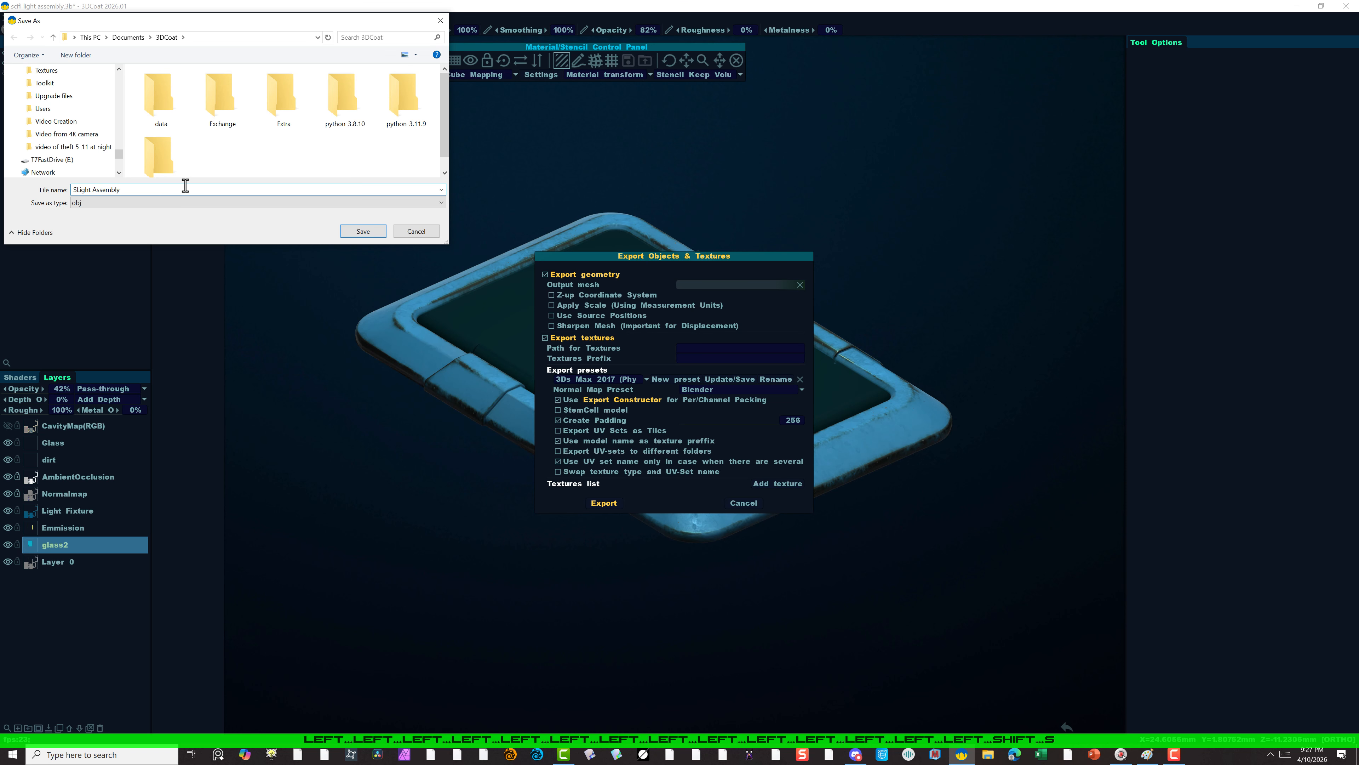
text(ci Fi)
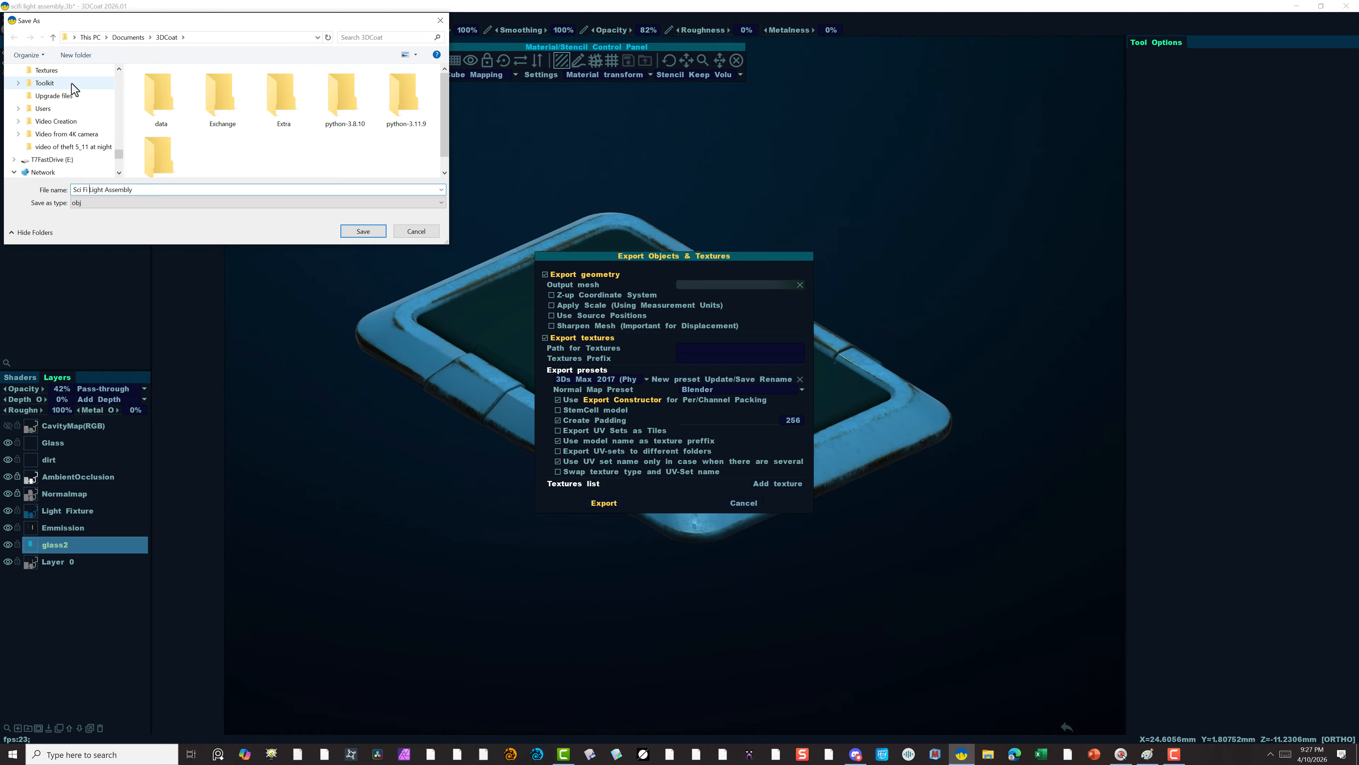
Browse to the 3d coat folder on New Volume (D:) as the save location for the mesh.
click(117, 118)
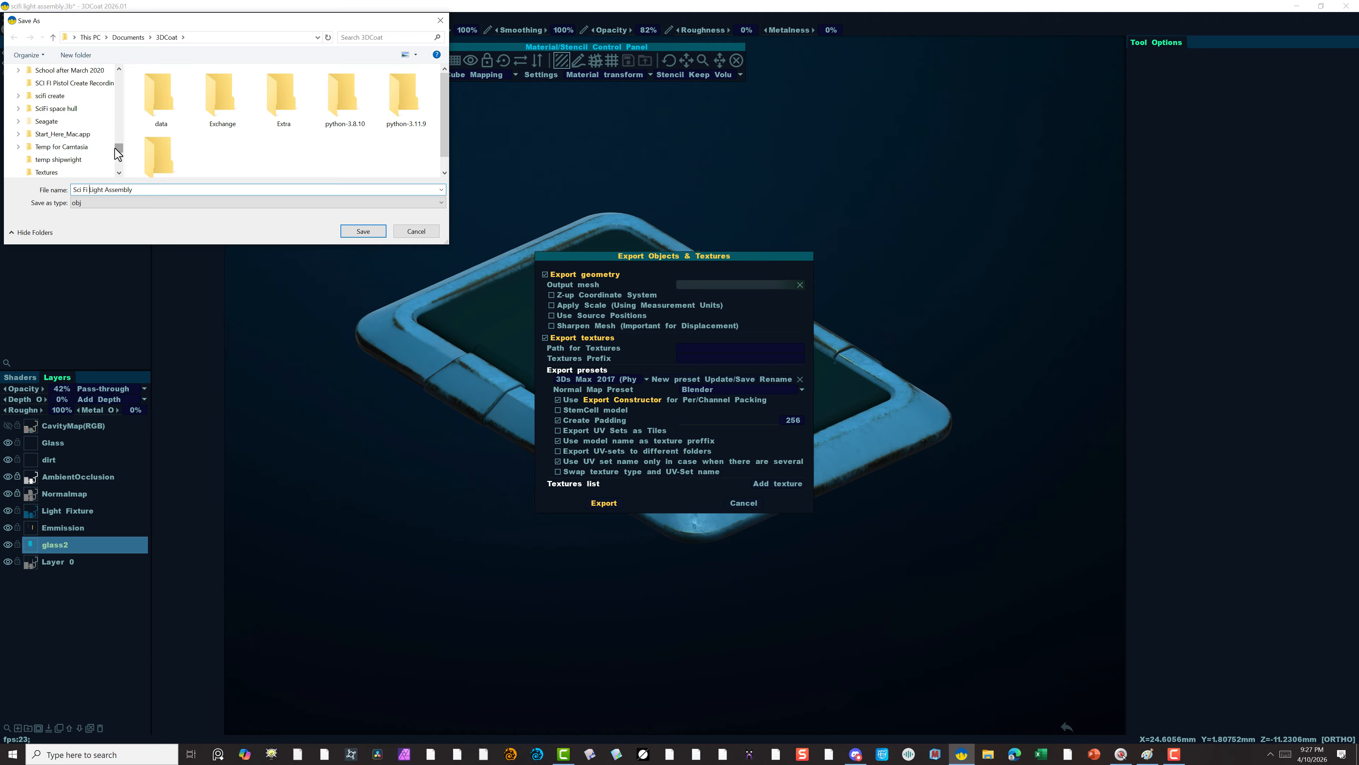
drag(118, 151, 120, 65)
scroll(50, 138, down, 5)
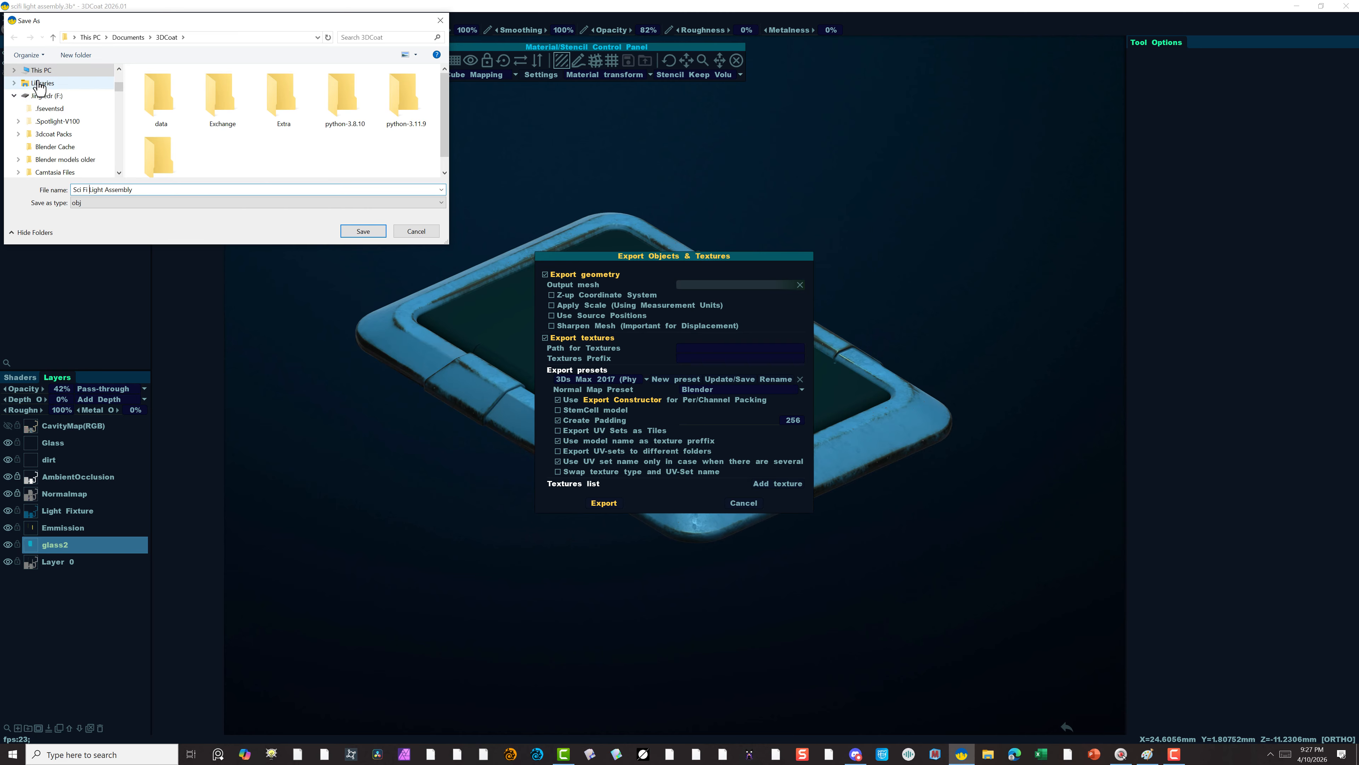
click(14, 70)
scroll(81, 142, down, 2)
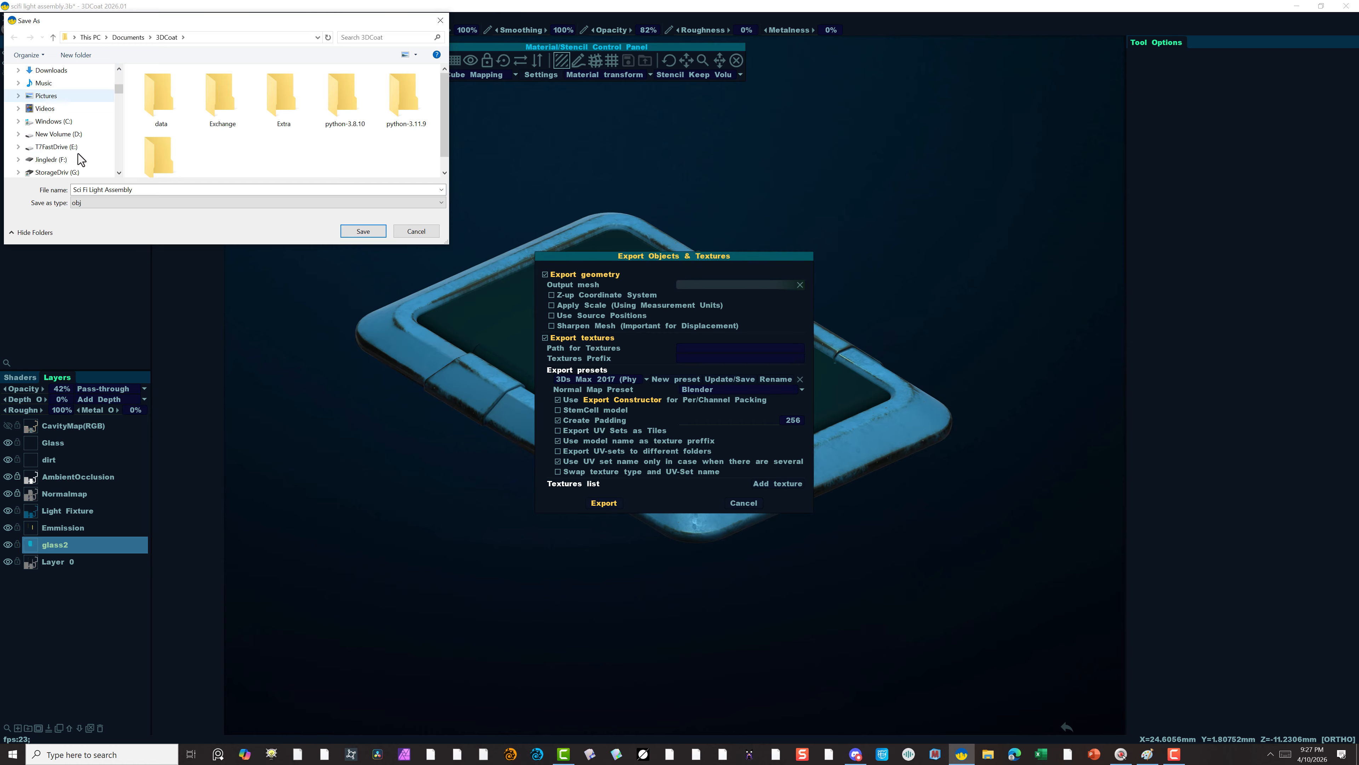
click(83, 135)
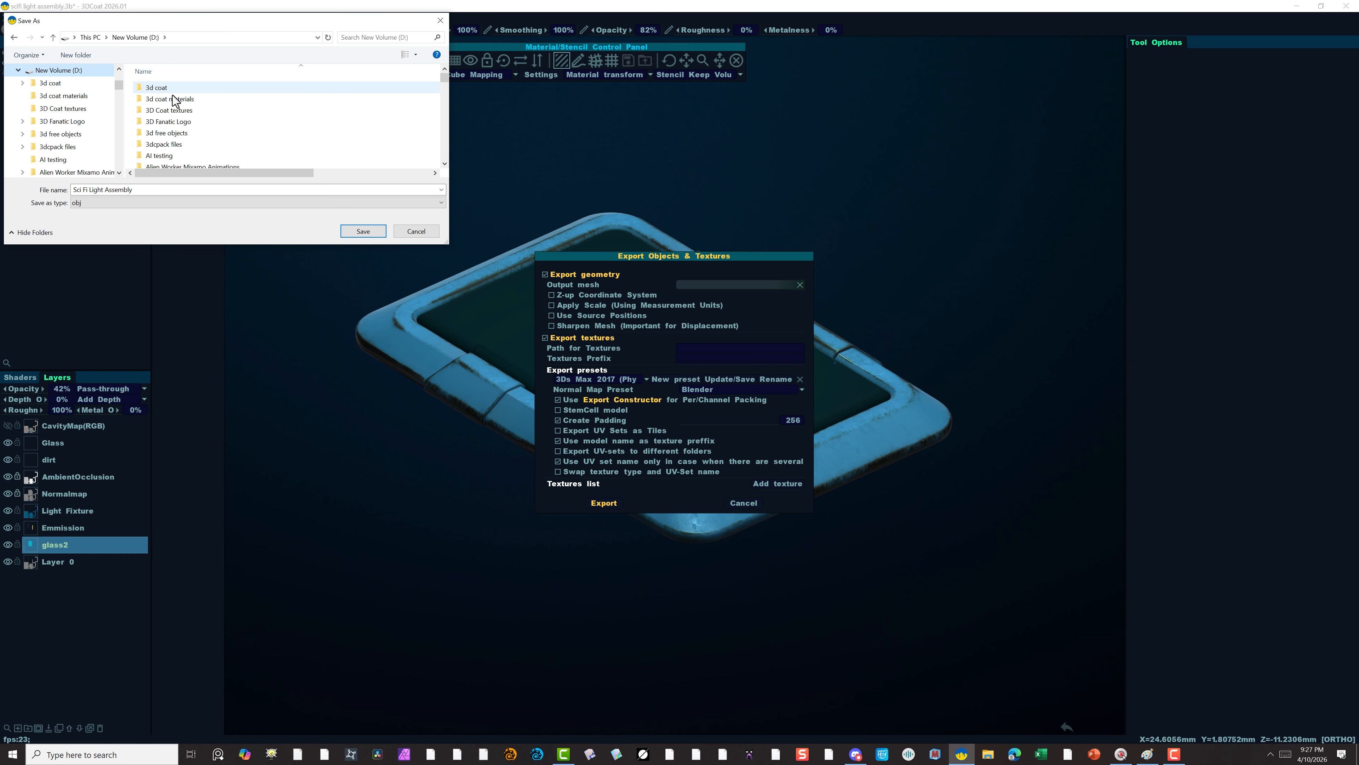
click(180, 90)
double_click(180, 91)
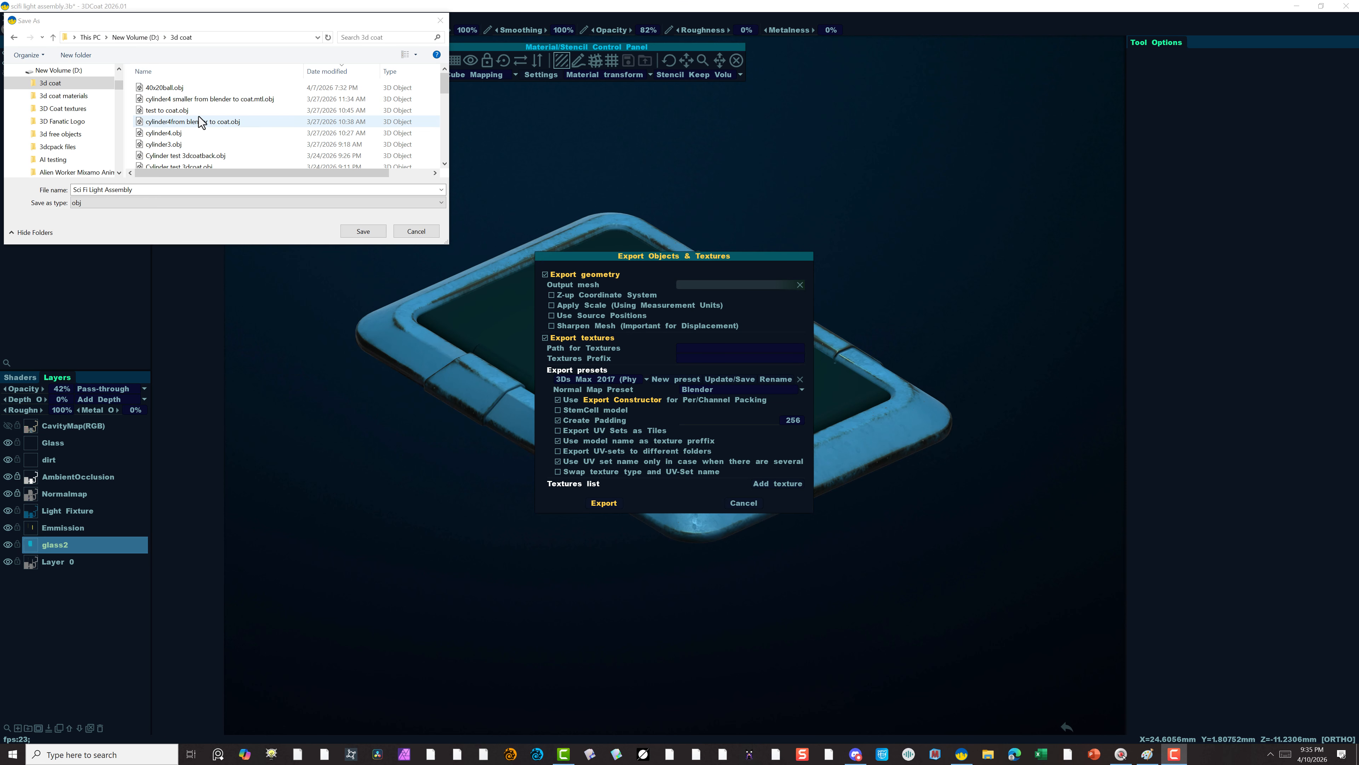
Create a folder named Light Assembly inside 3d coat and set it as the output mesh's save location.
scroll(231, 128, down, 2)
scroll(228, 128, down, 3)
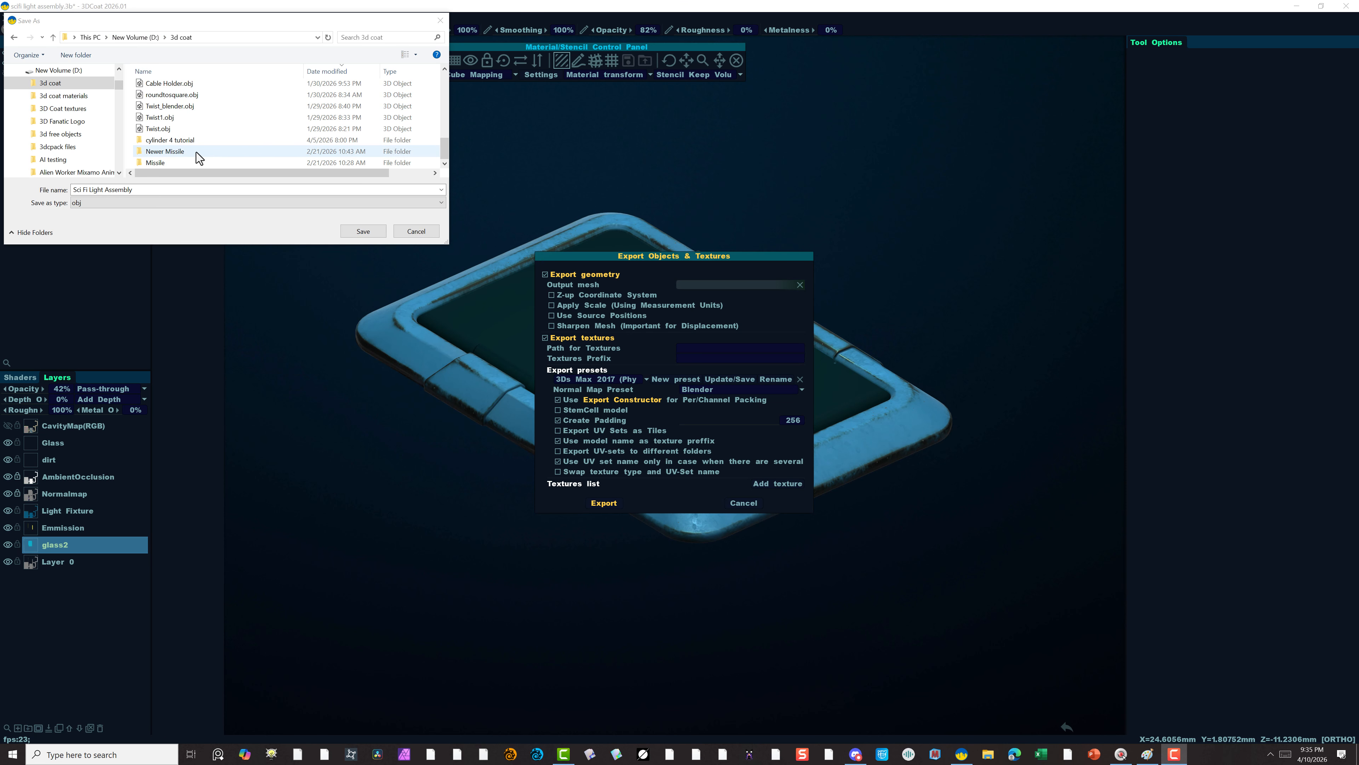
right_click(222, 120)
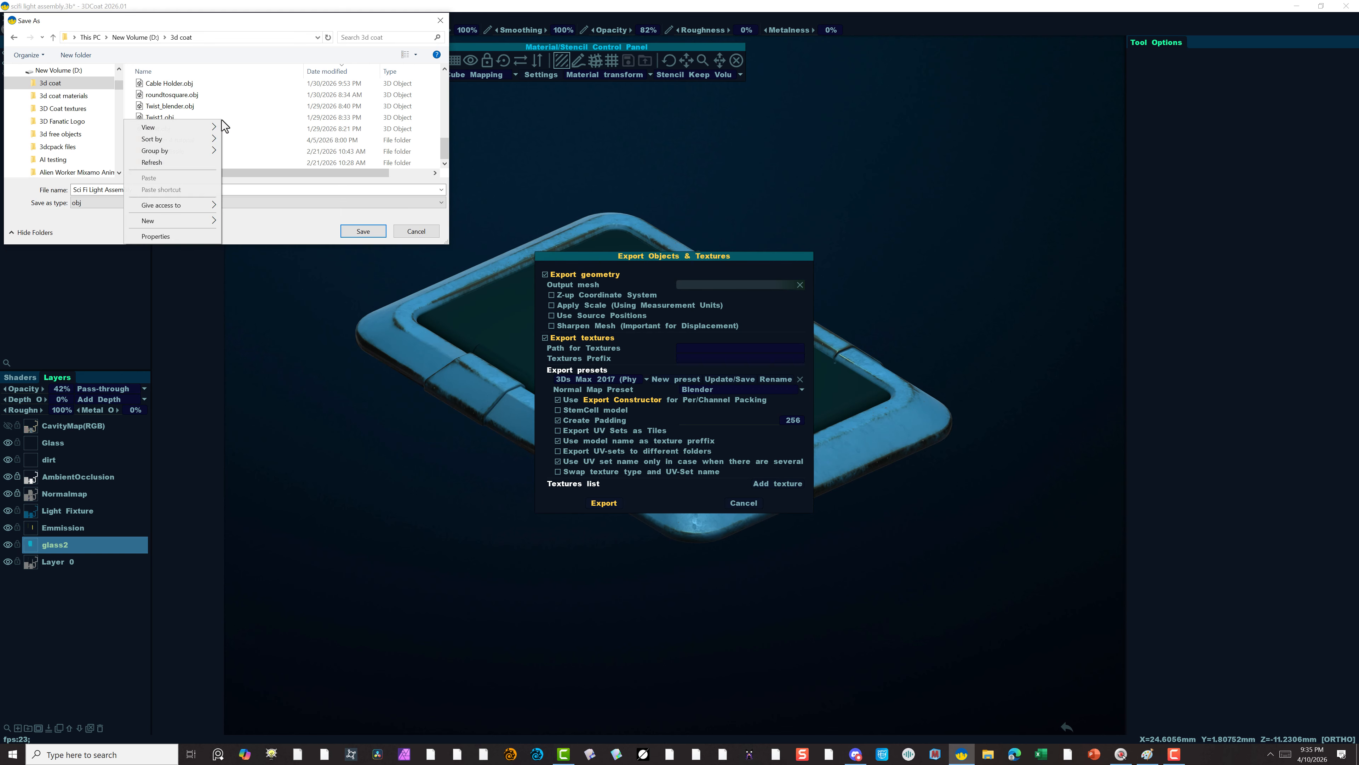
click(193, 220)
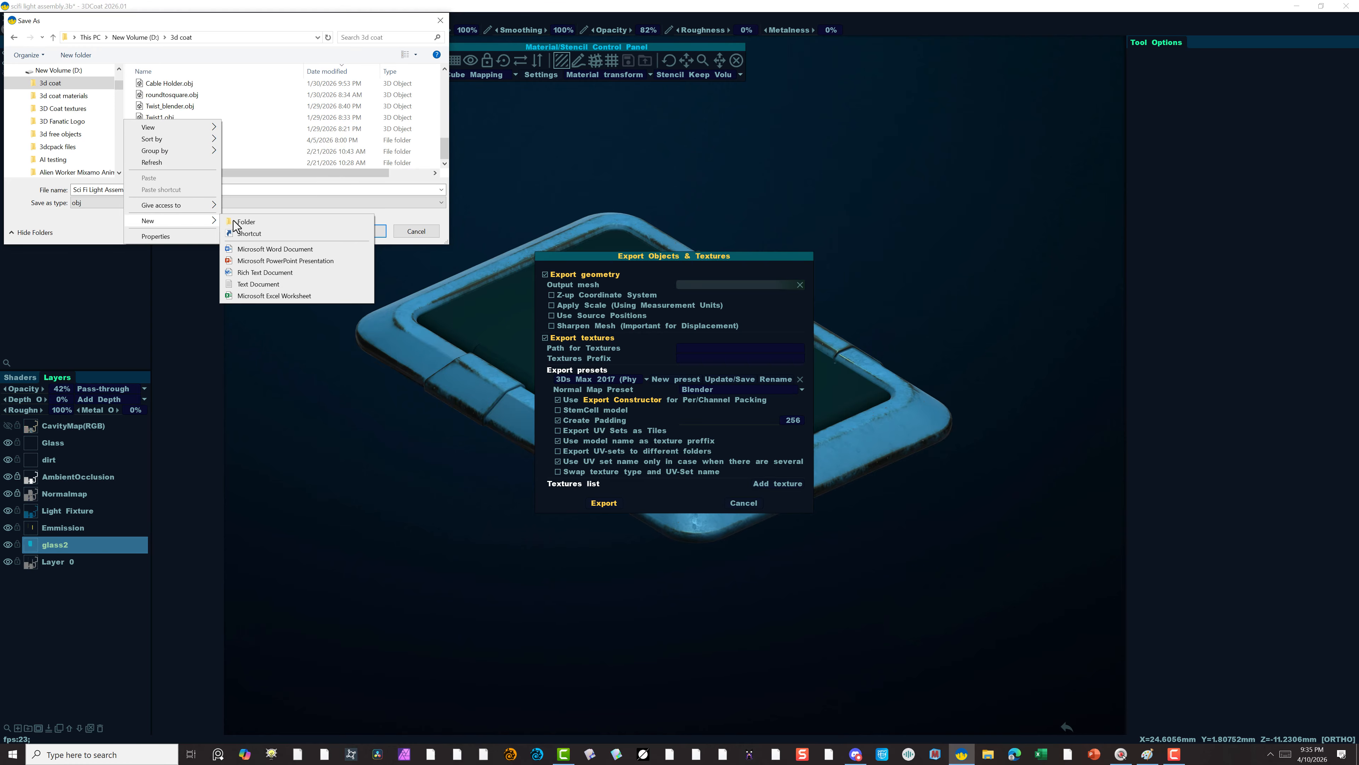
click(257, 221)
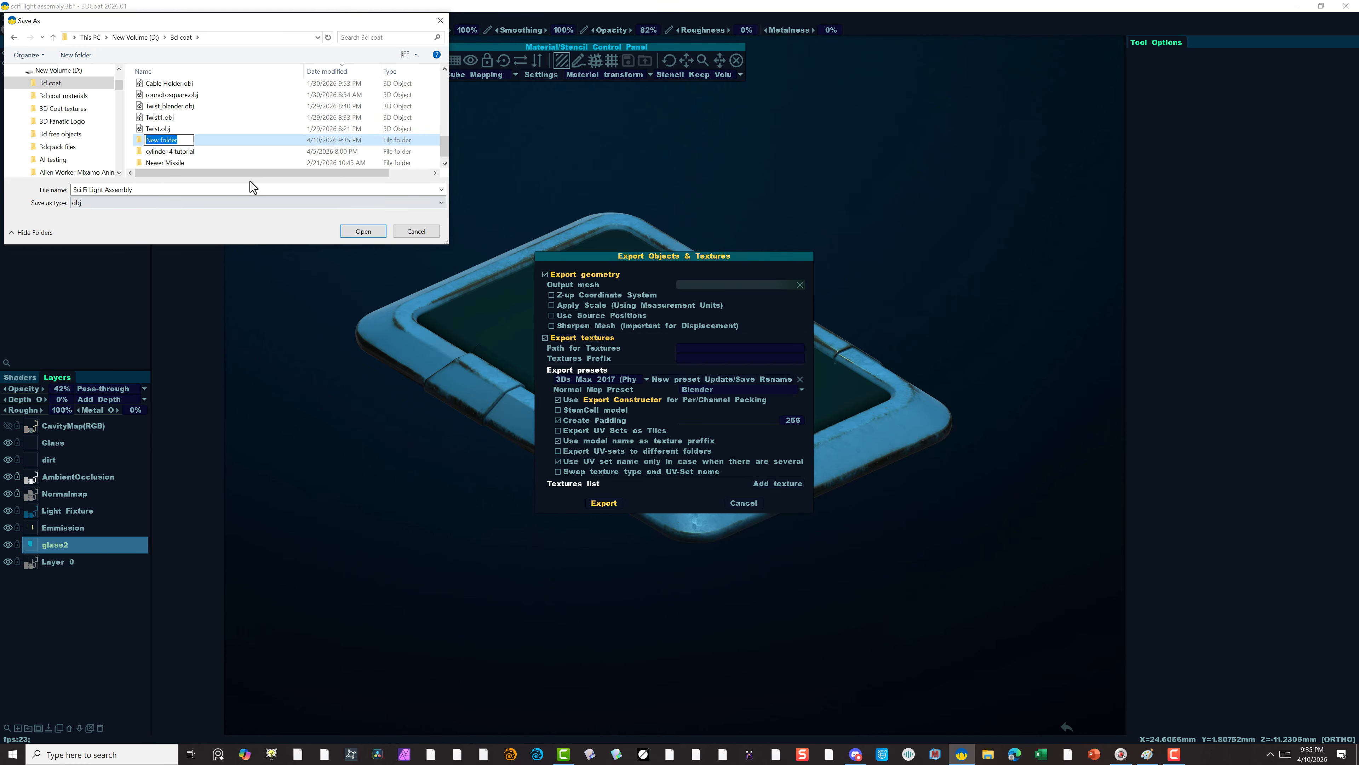
text(Light )
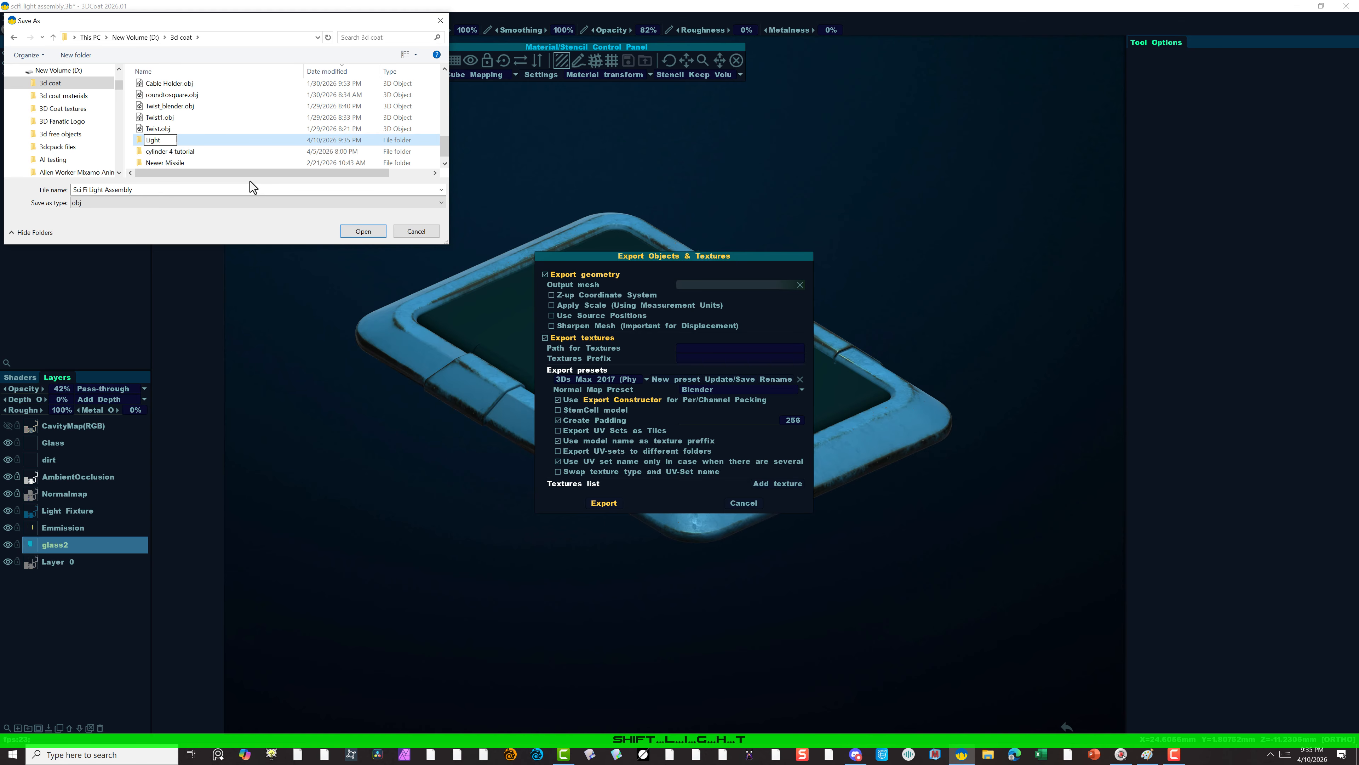
text(Assembly)
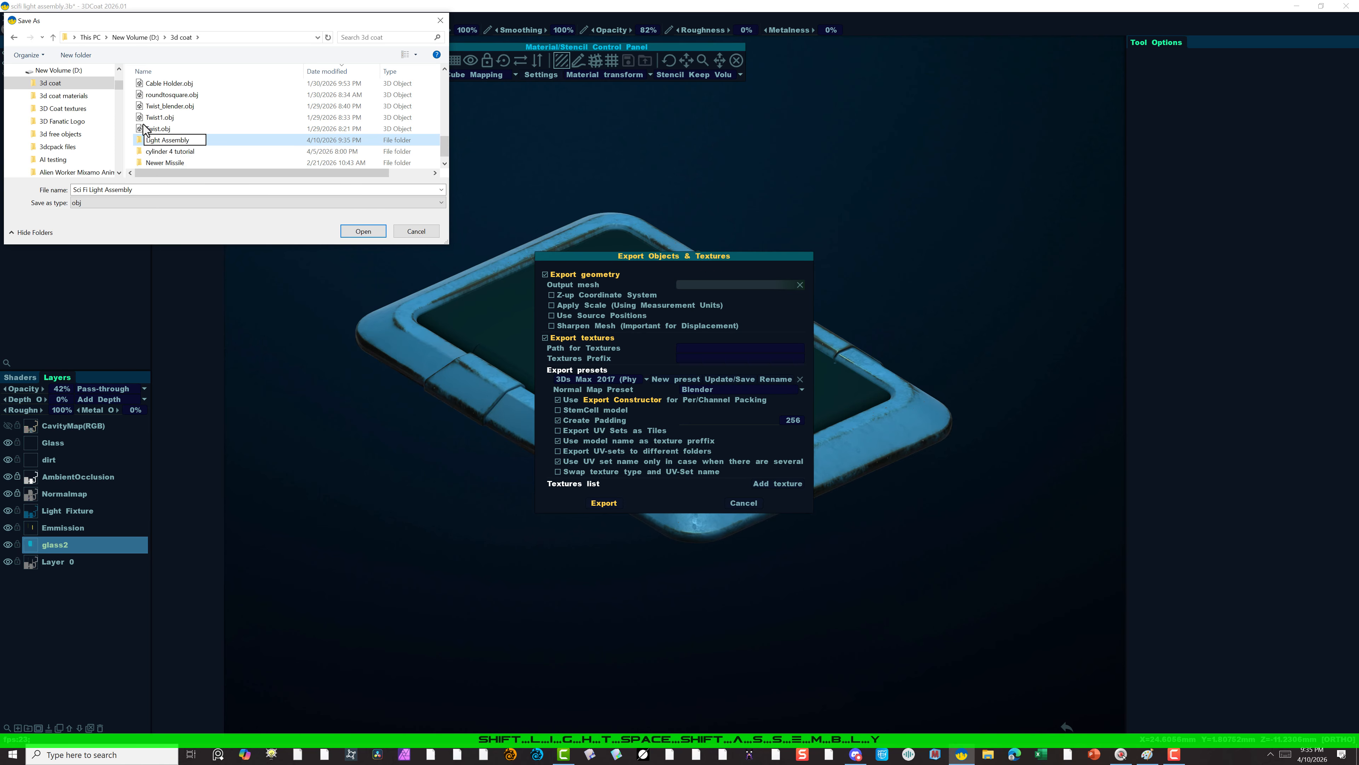
double_click(143, 142)
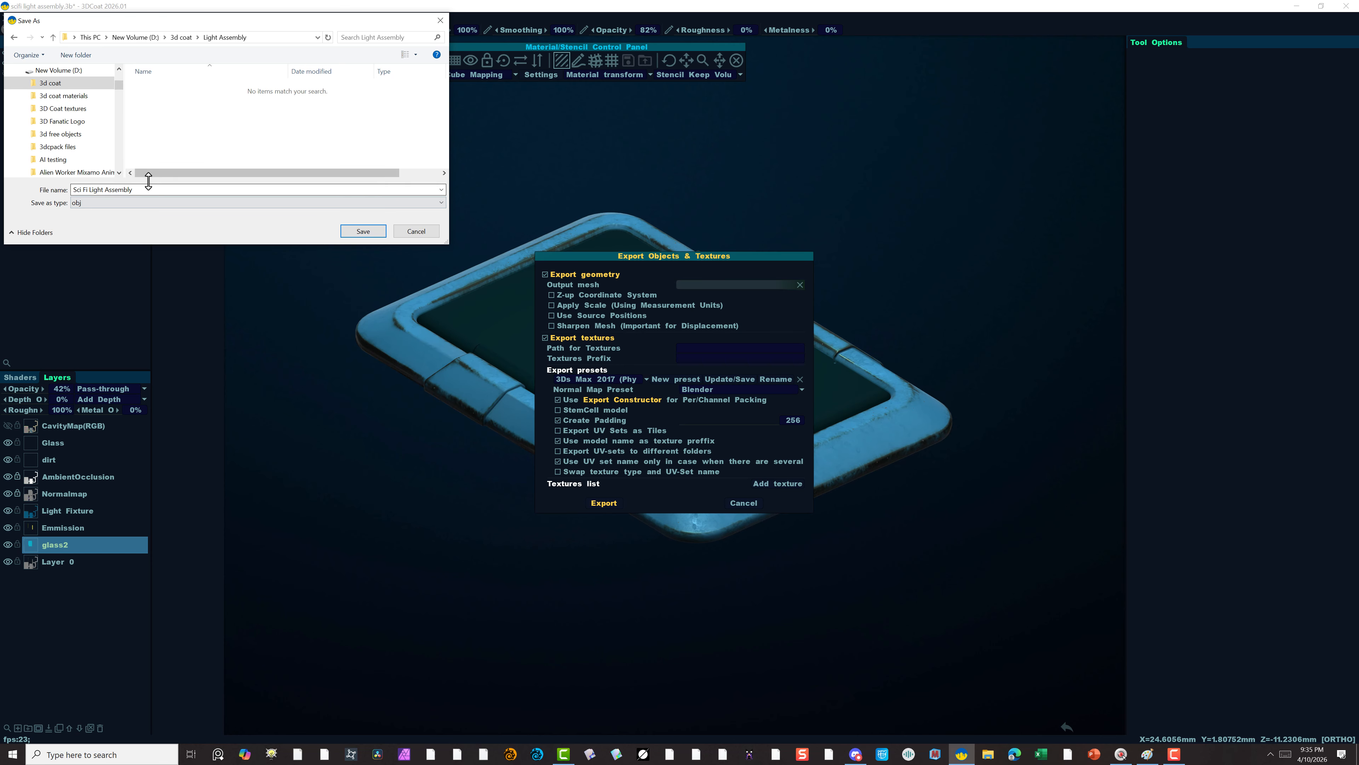
click(380, 233)
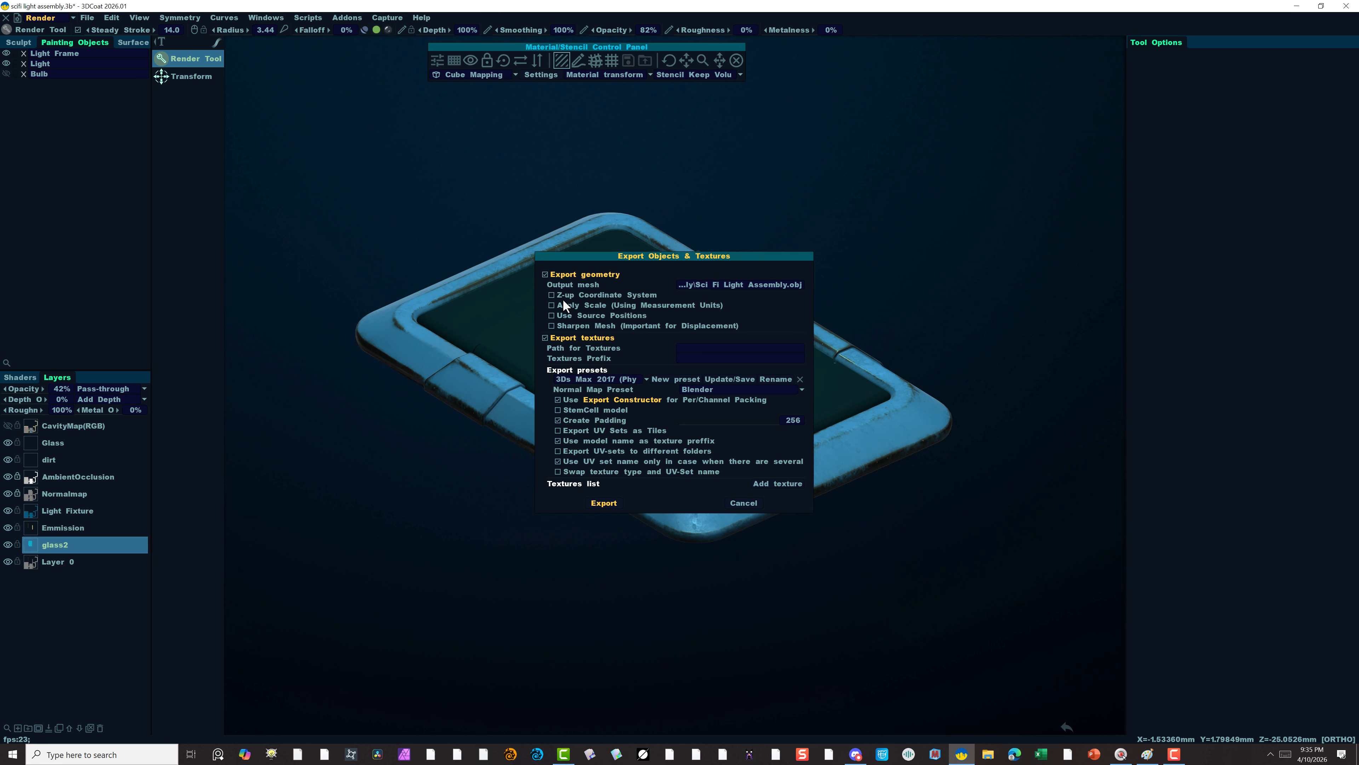
Enable the Z-up coordinate system and set the texture path to D:\3d coat\Light Assembly.
click(552, 294)
mouse_move(621, 302)
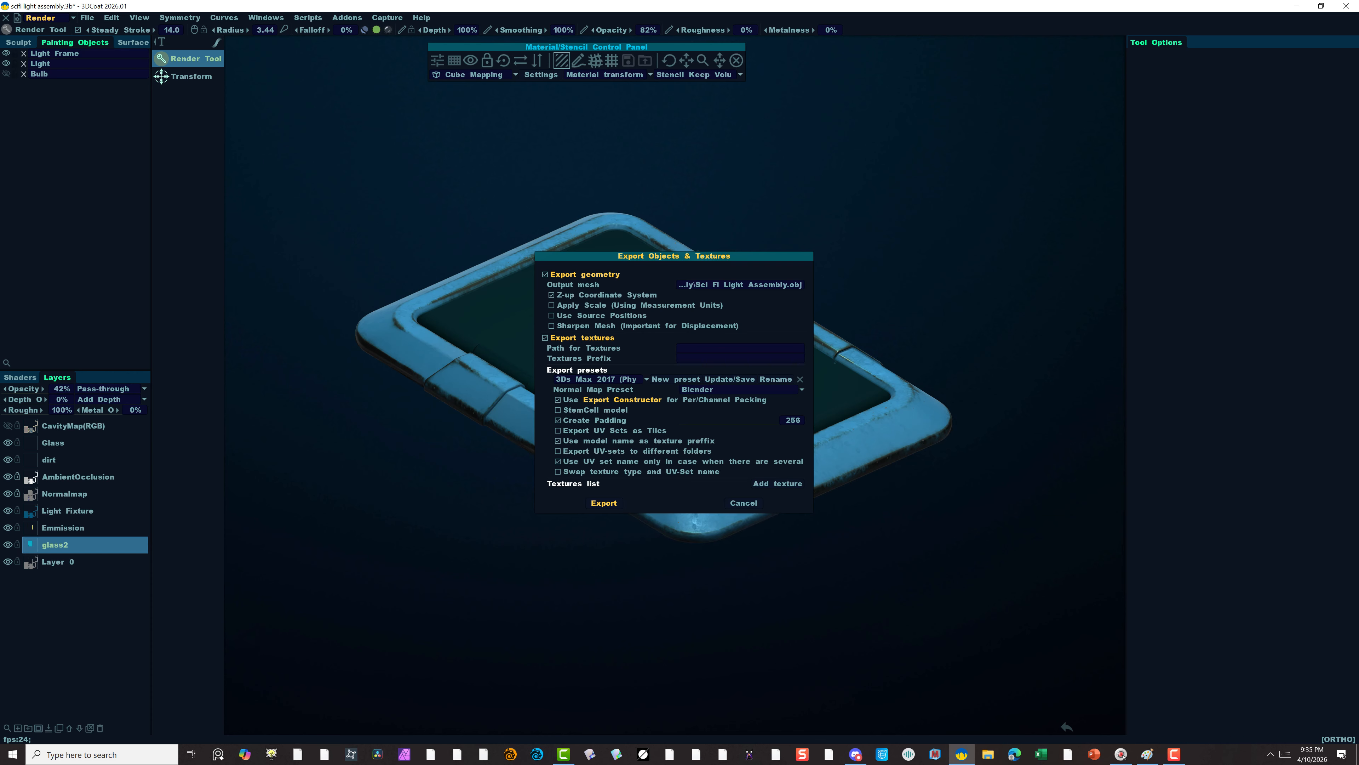
click(702, 348)
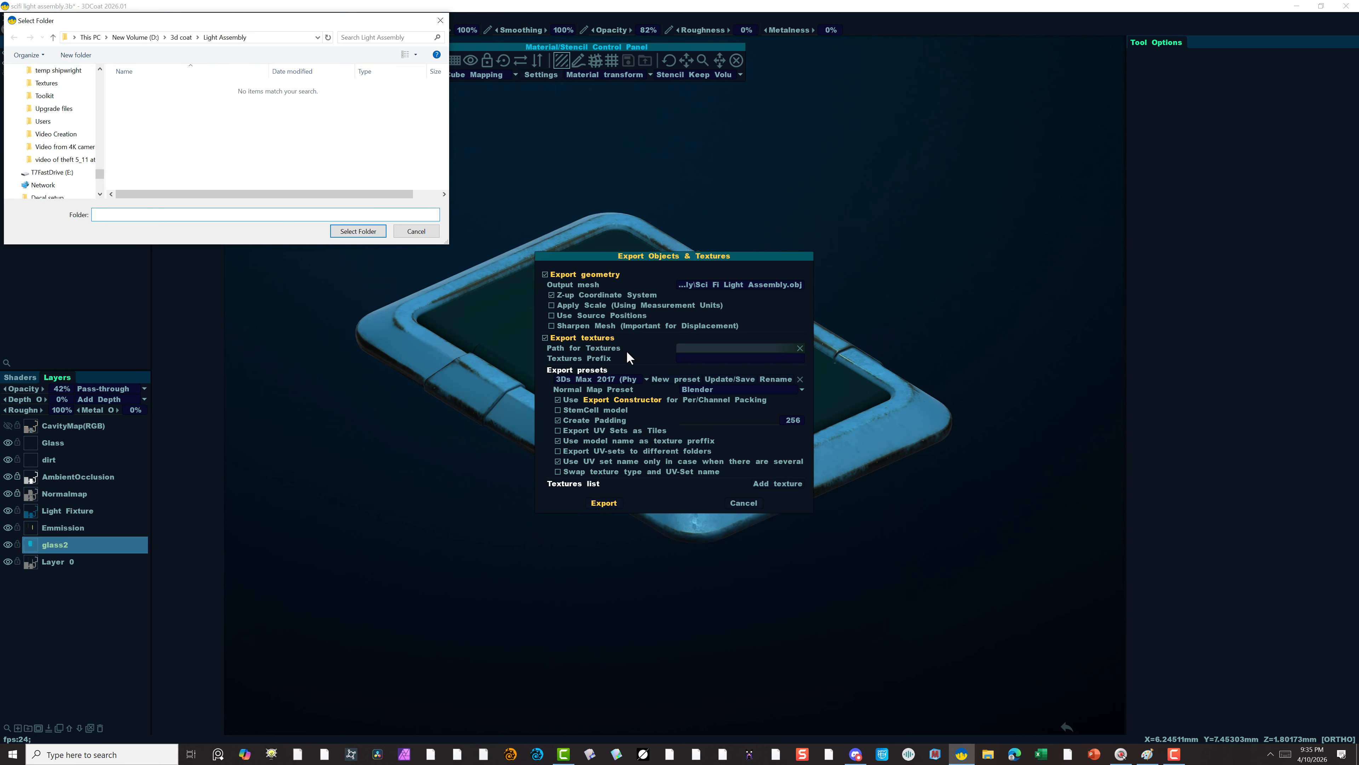
click(356, 231)
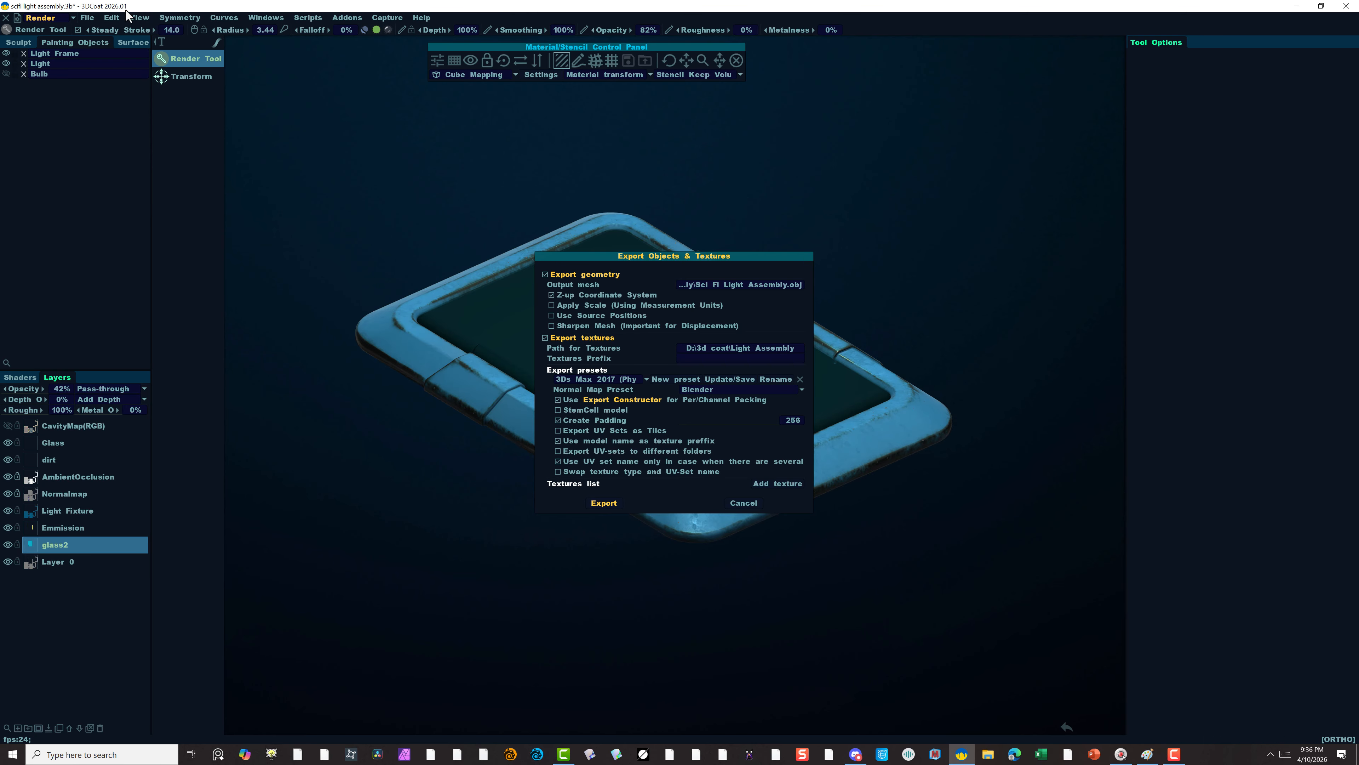
Set the textures prefix to light and choose the Blender Cycles export preset.
click(705, 357)
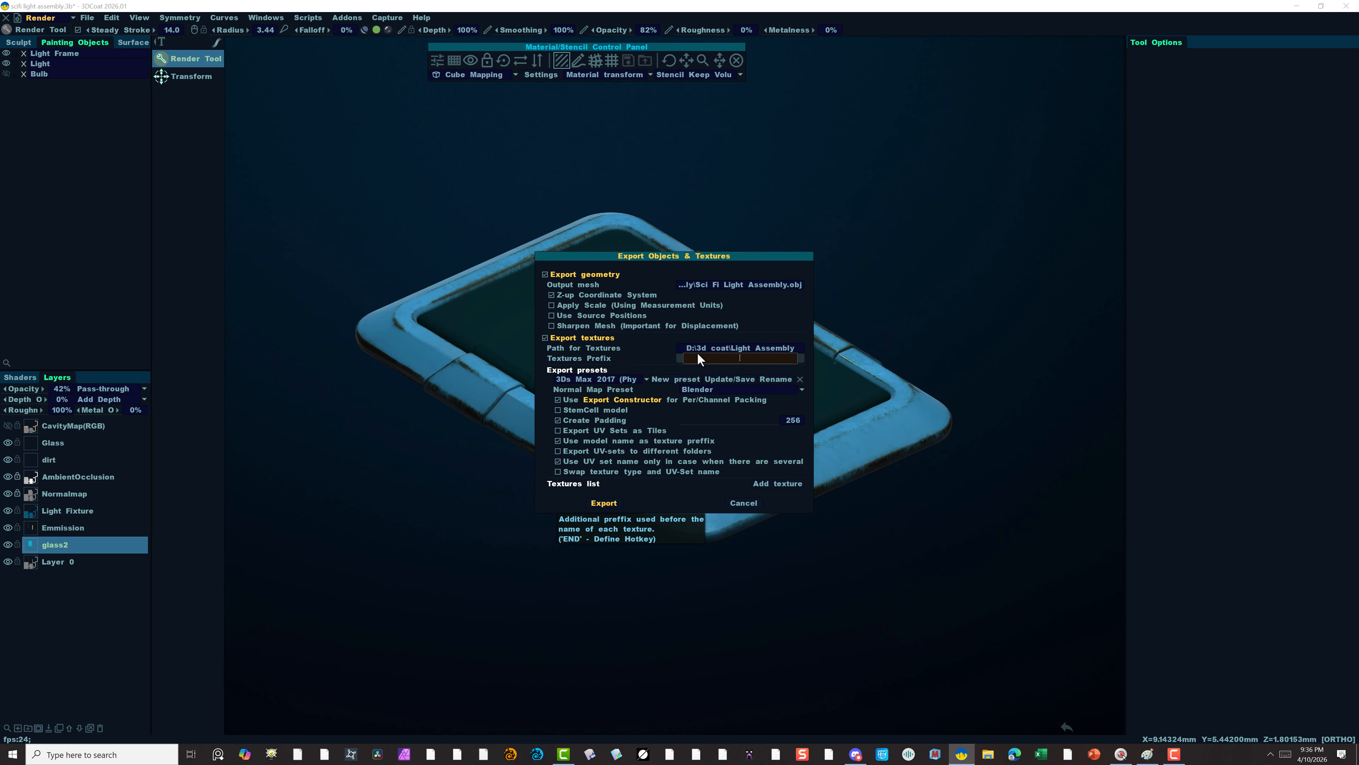
text(l)
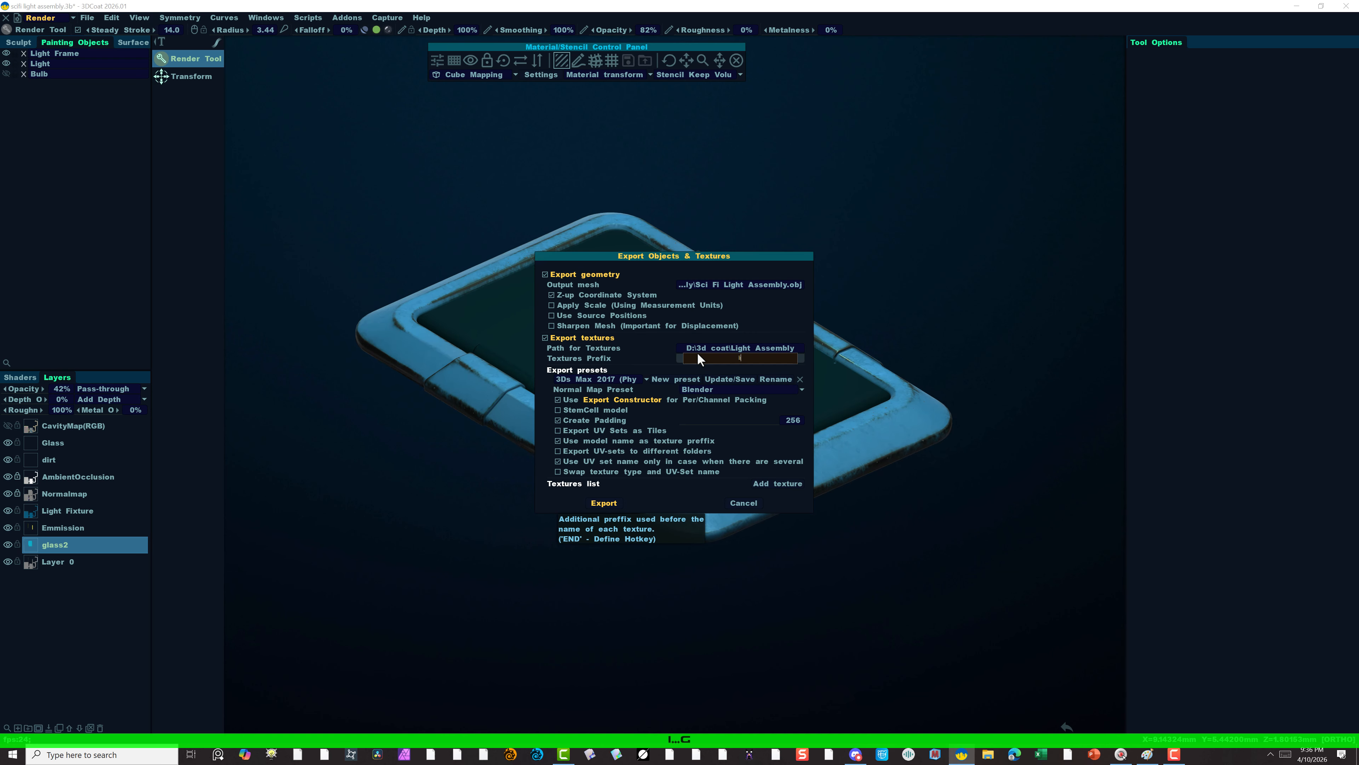
text(ight)
click(622, 374)
click(631, 378)
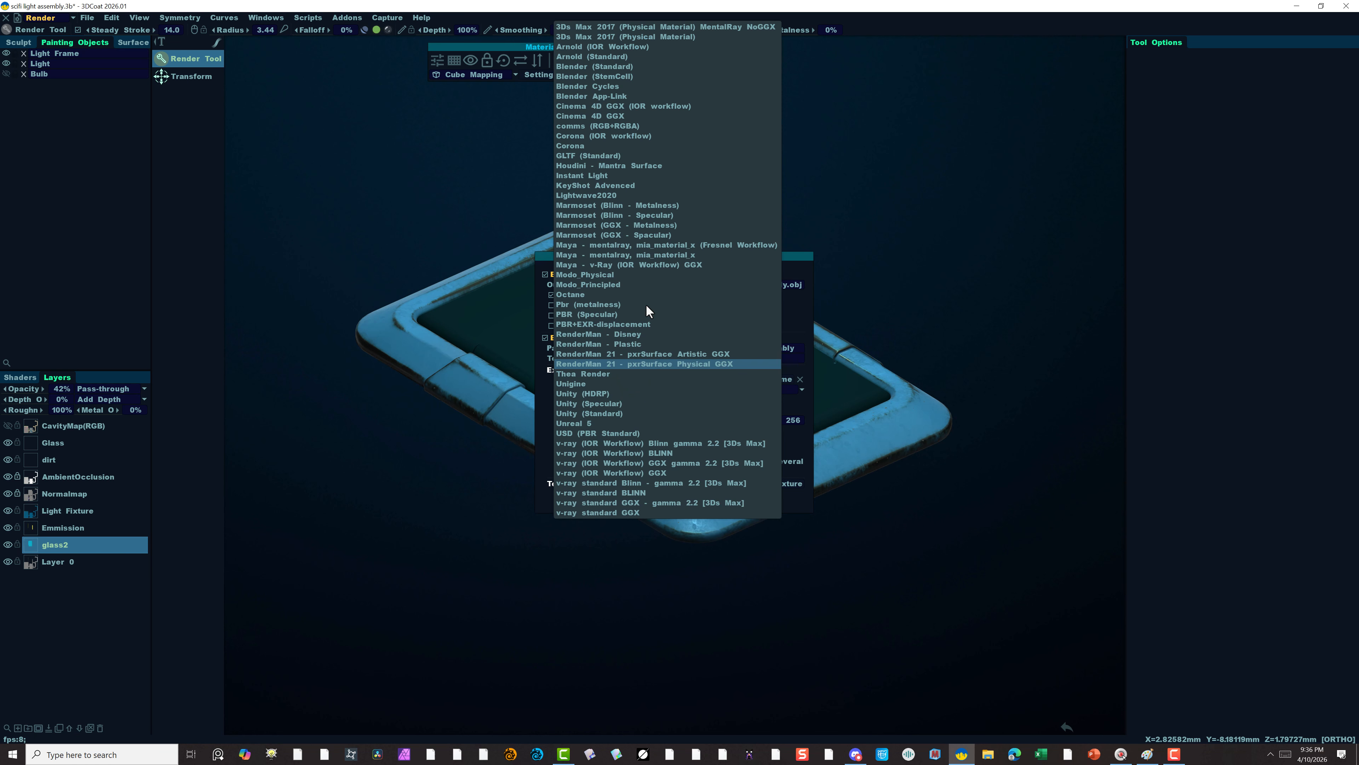
click(620, 85)
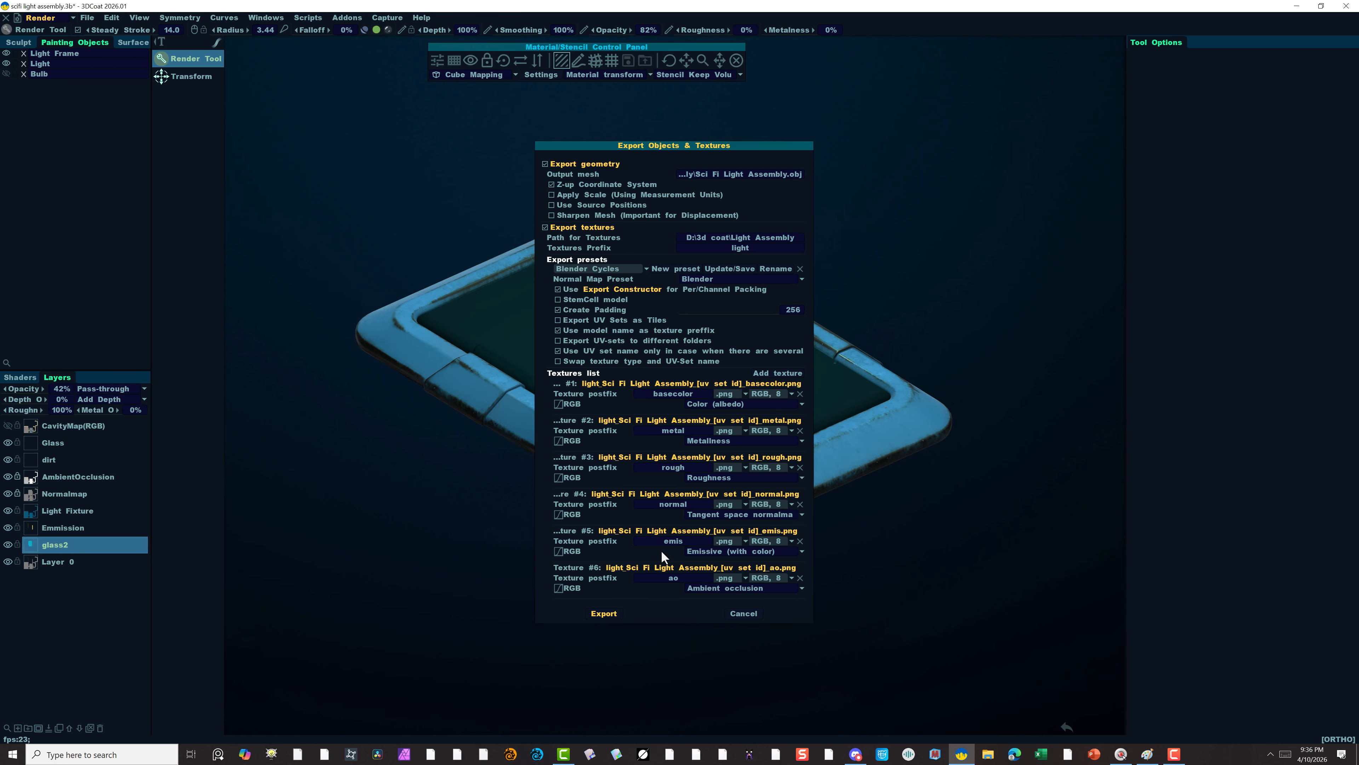
Set the file format of the basecolor, metal and rough textures to .tiff.
click(732, 393)
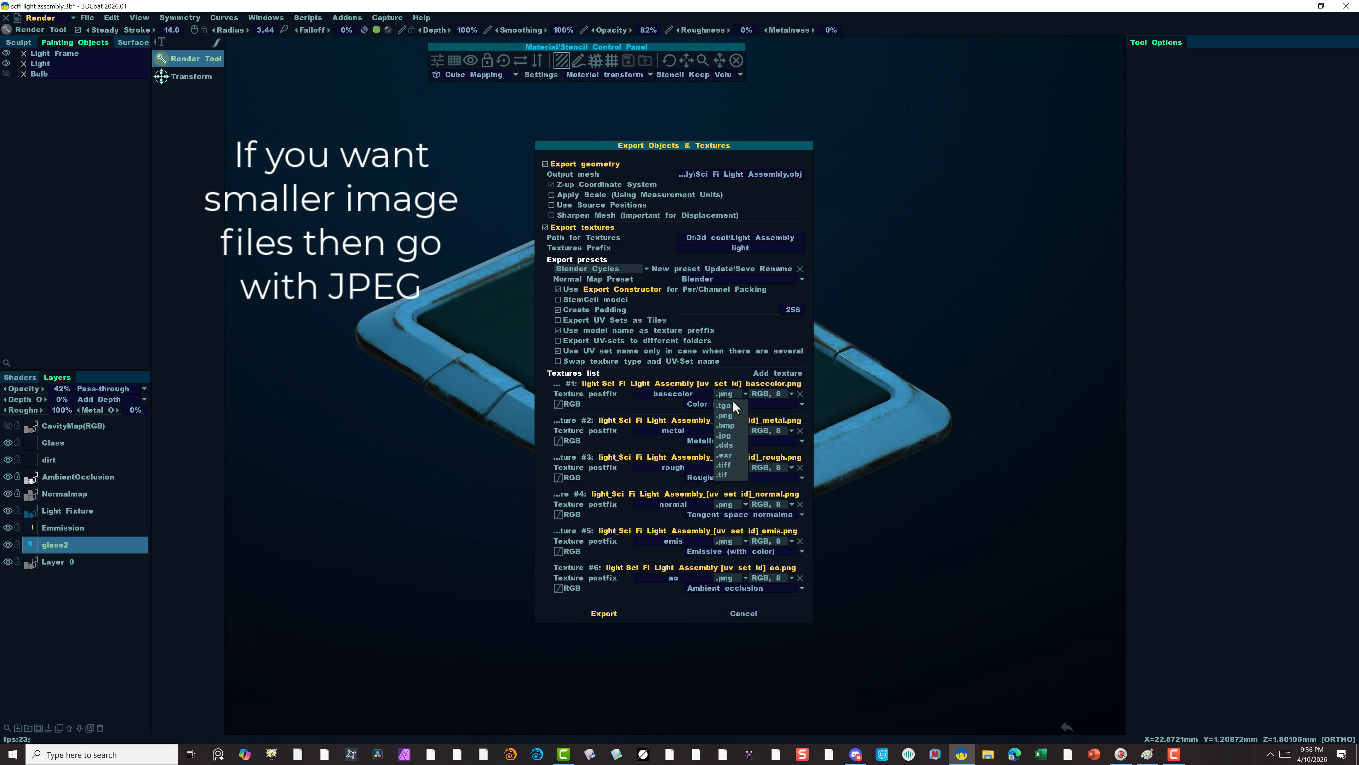
click(733, 465)
click(736, 430)
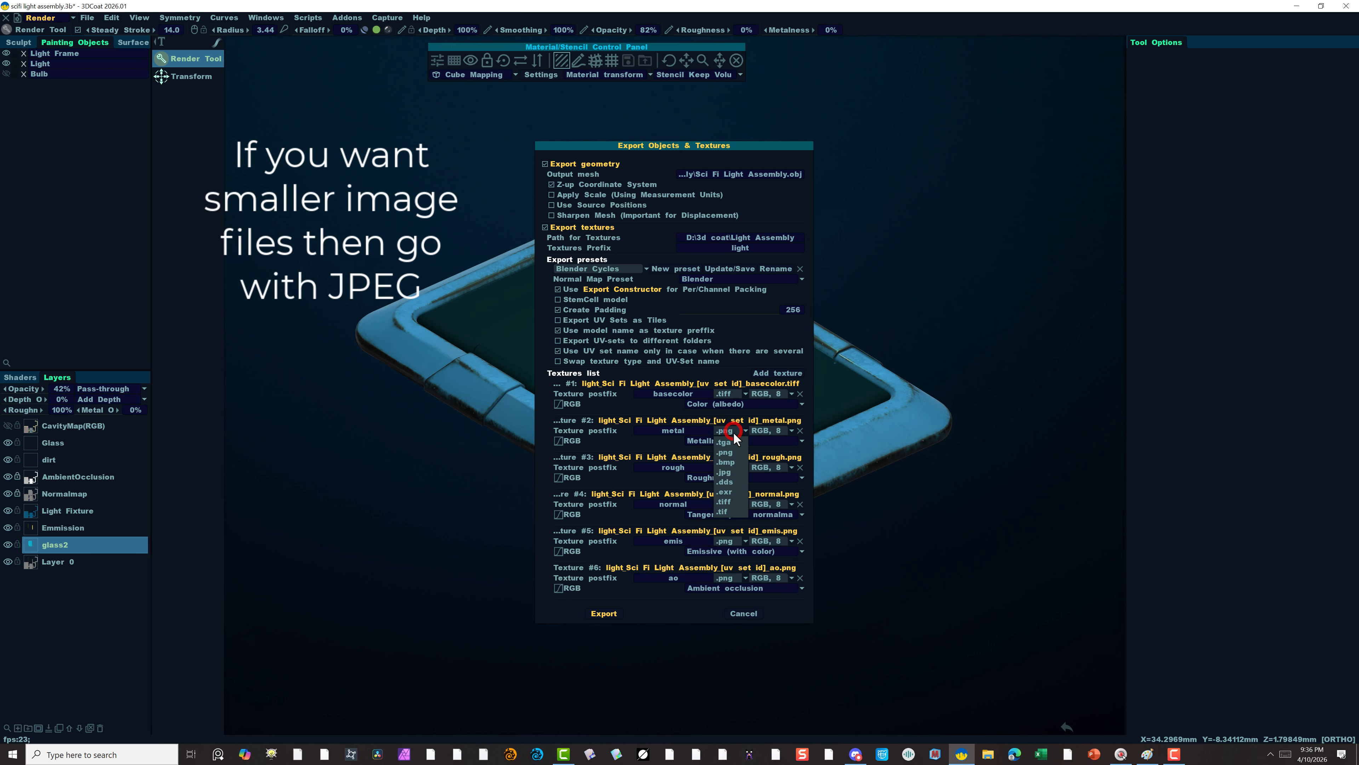
click(731, 500)
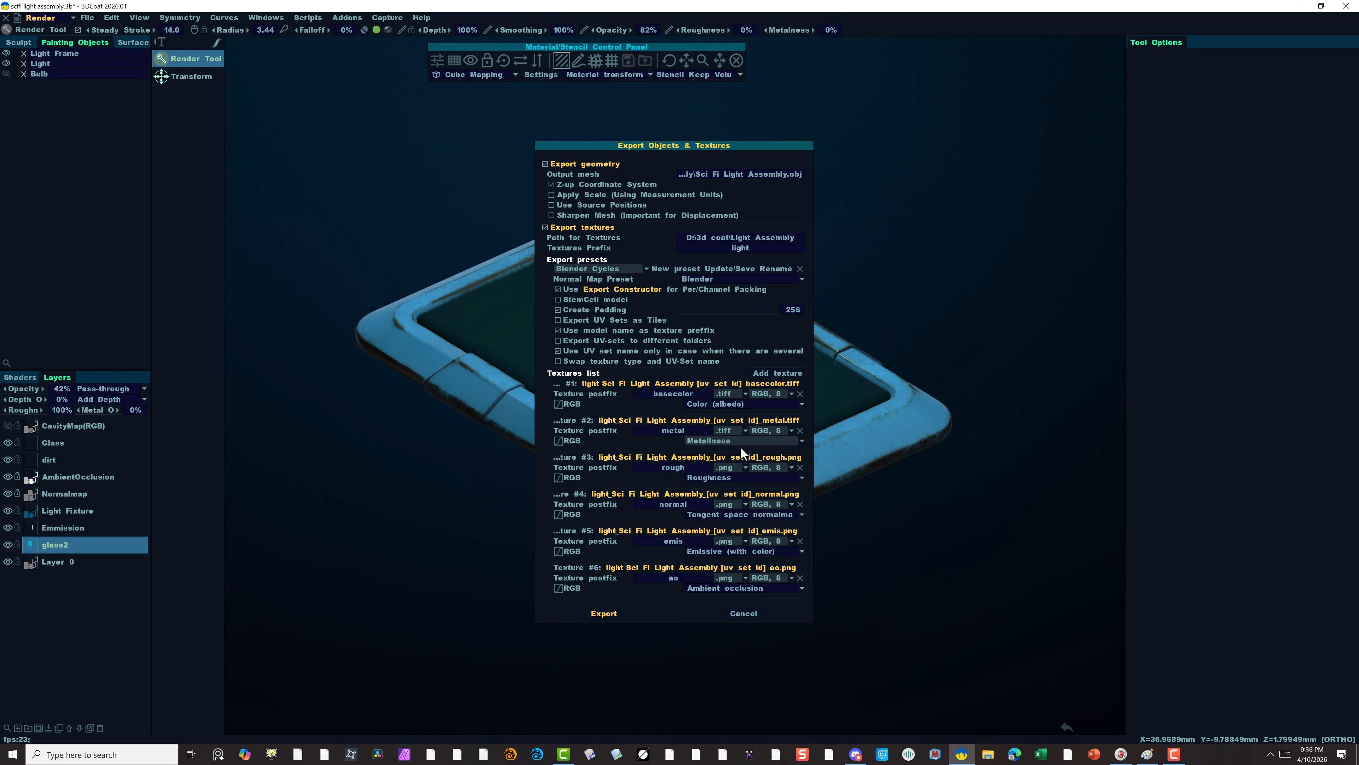
click(734, 468)
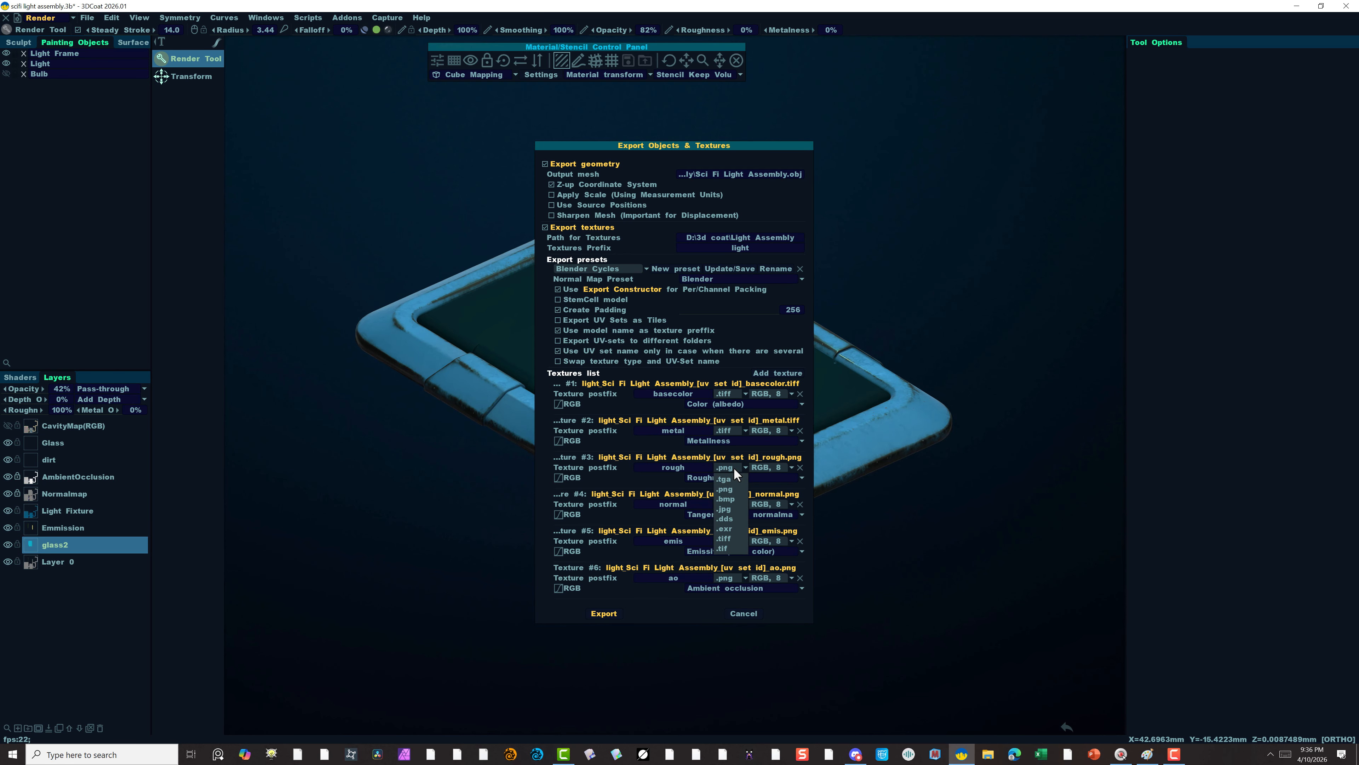
click(732, 537)
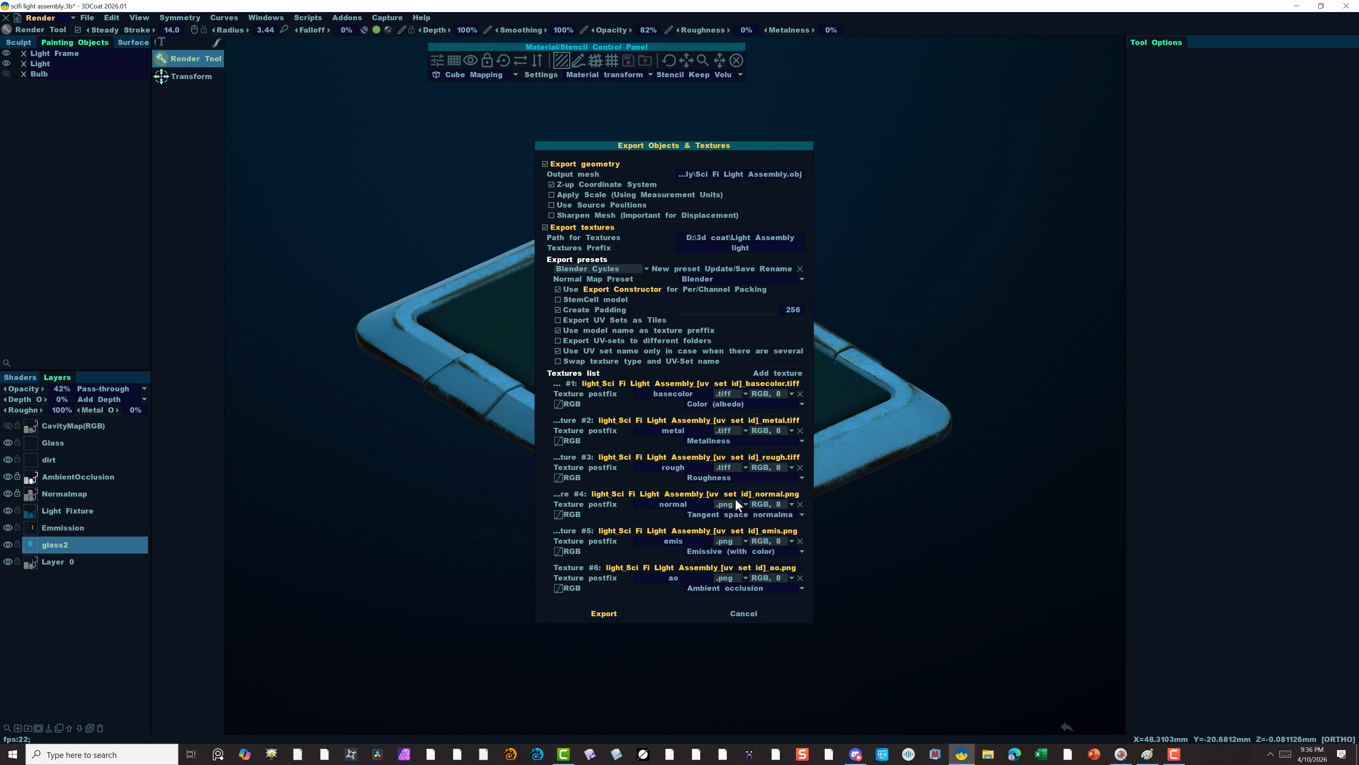
Set the normal, emis and ao textures to .tiff and export the mesh and textures.
click(730, 504)
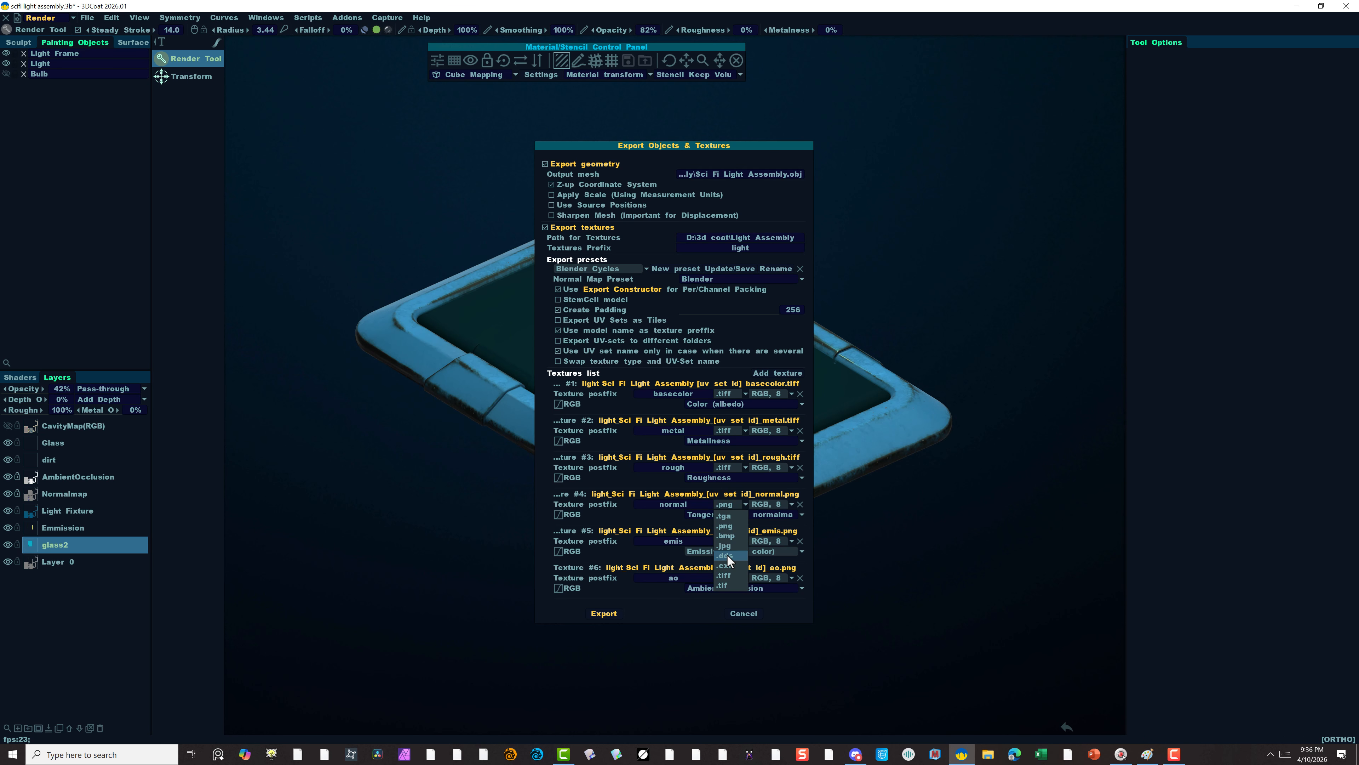
click(736, 572)
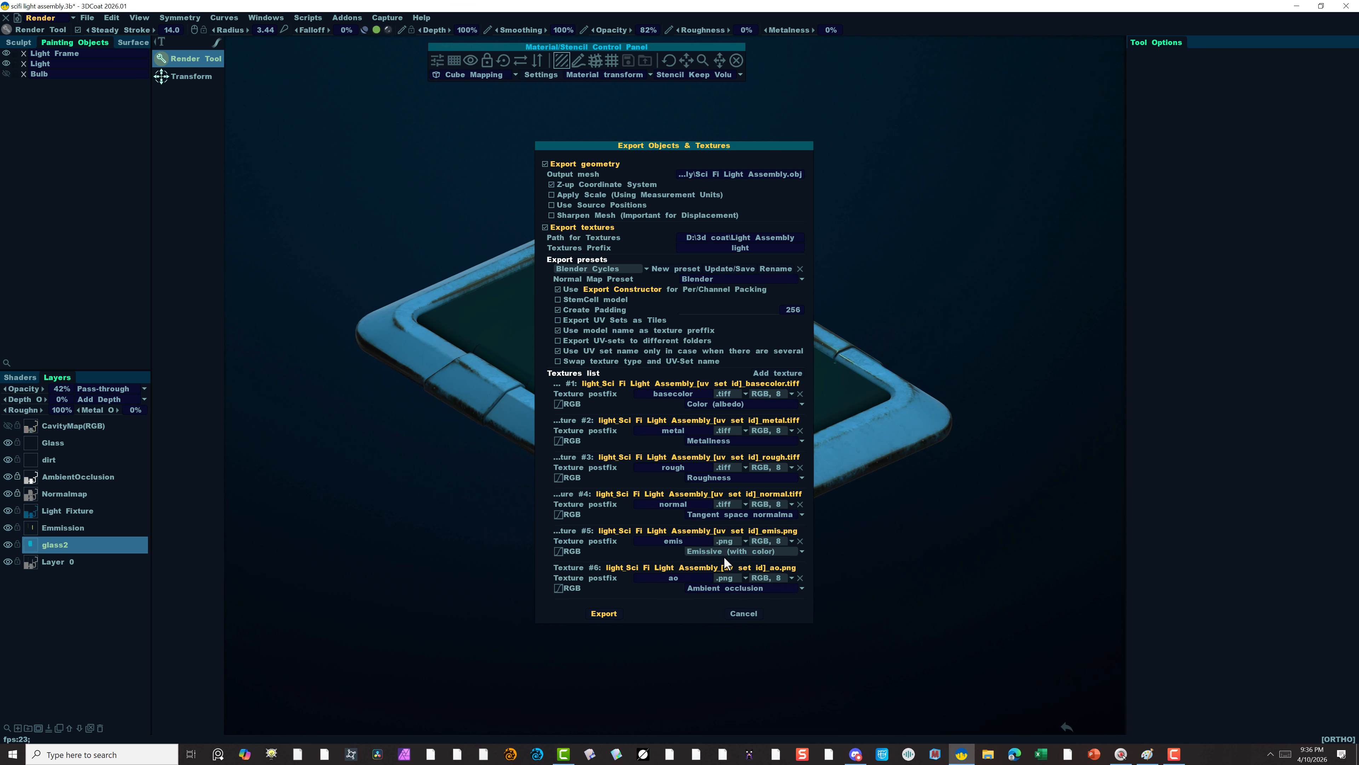
click(726, 536)
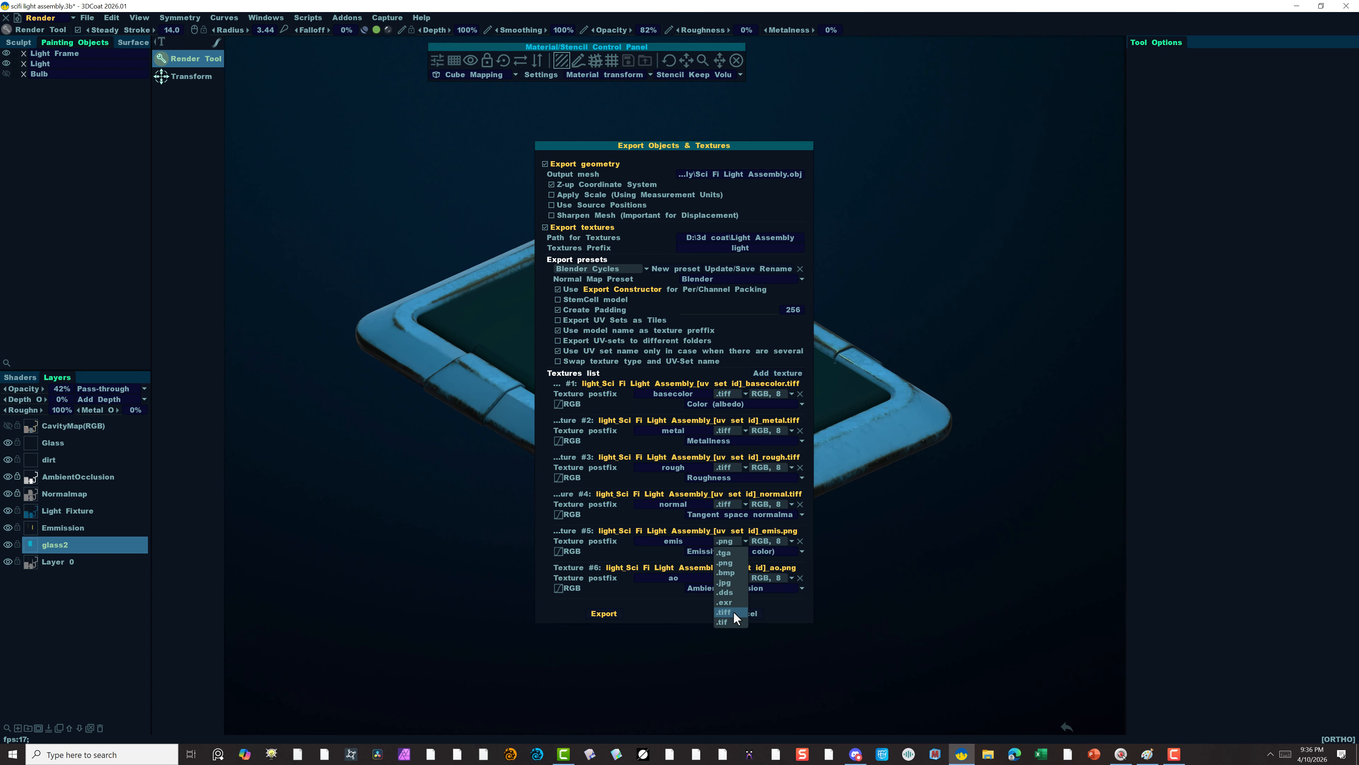
click(724, 612)
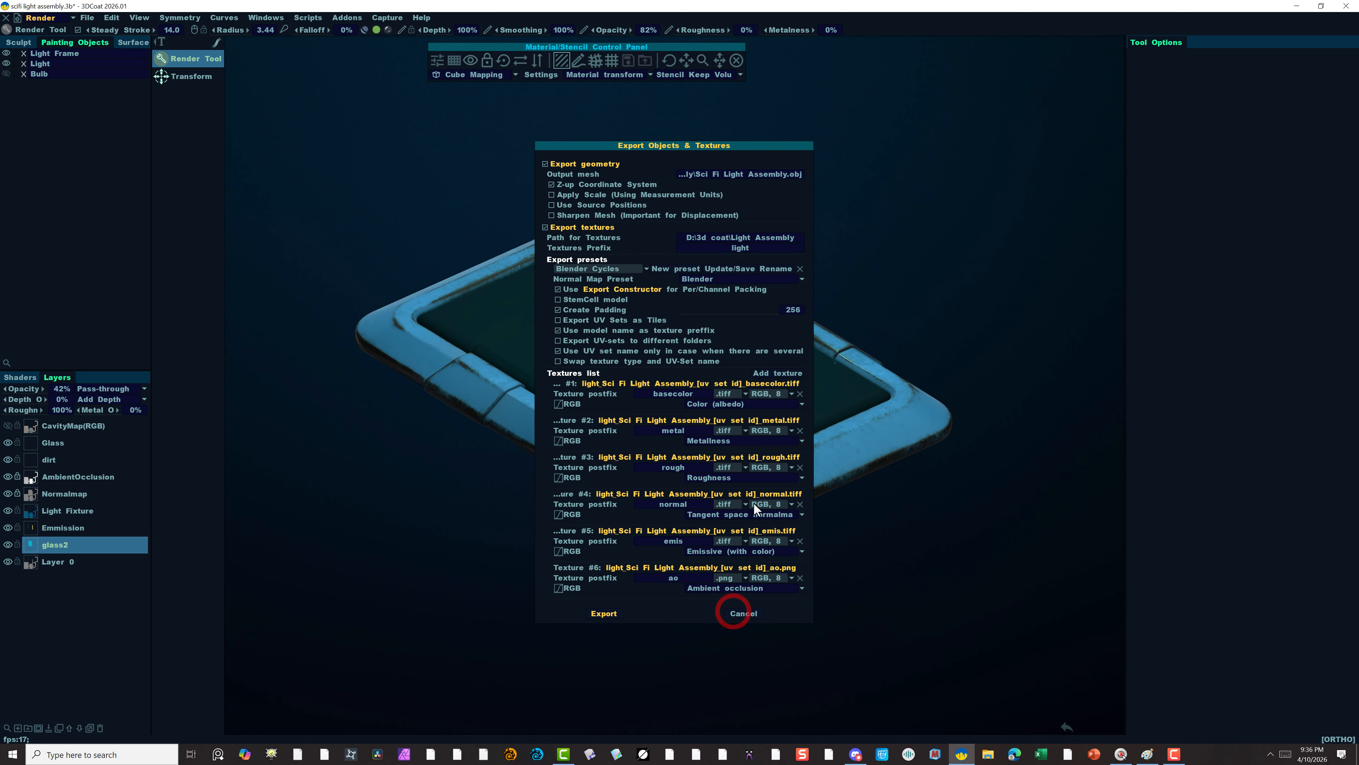
click(736, 579)
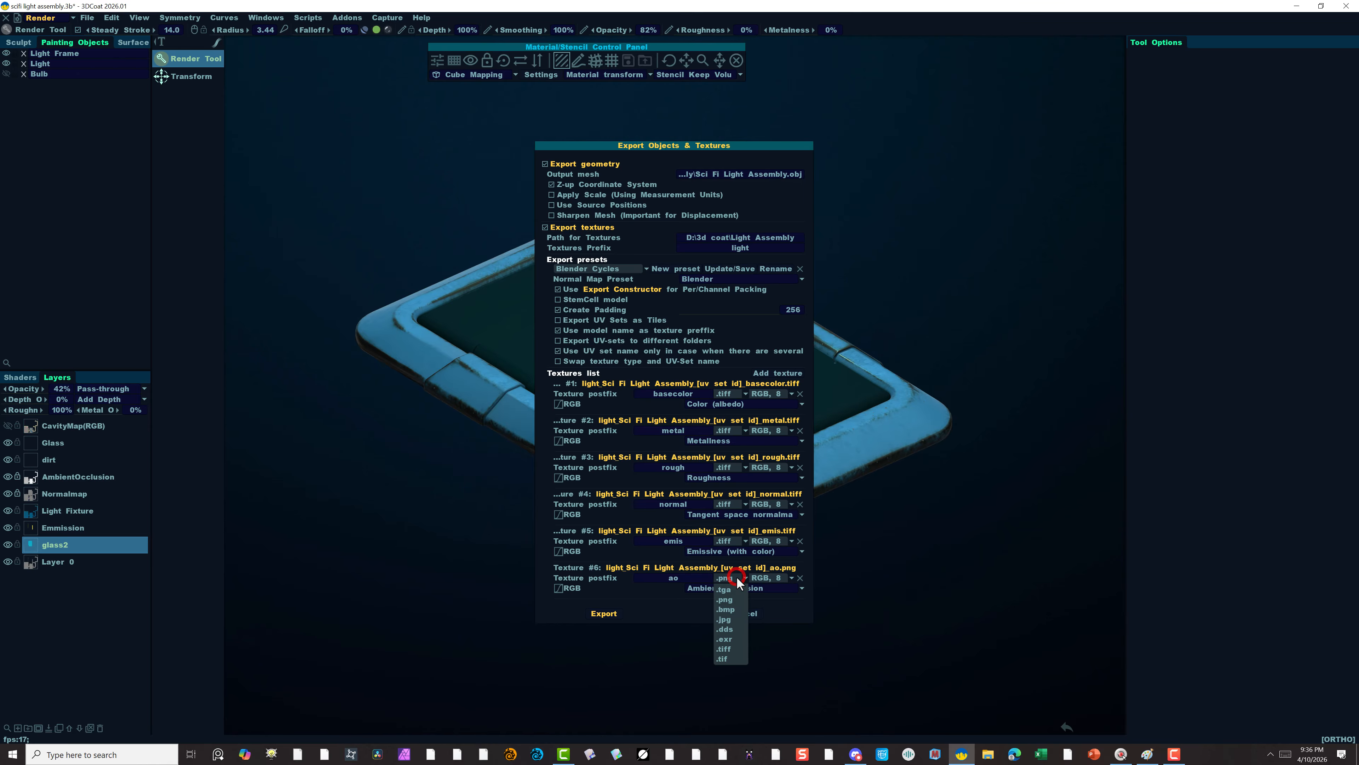
click(735, 648)
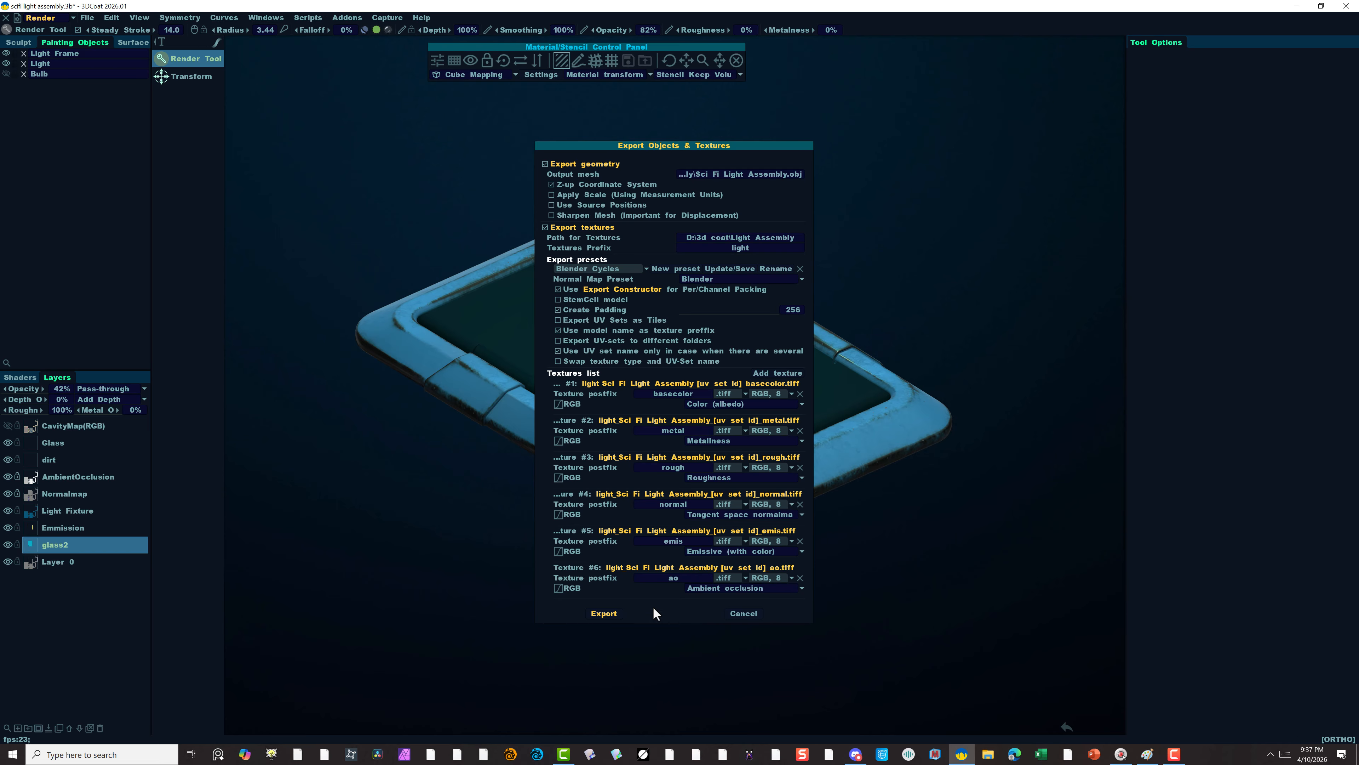
click(605, 615)
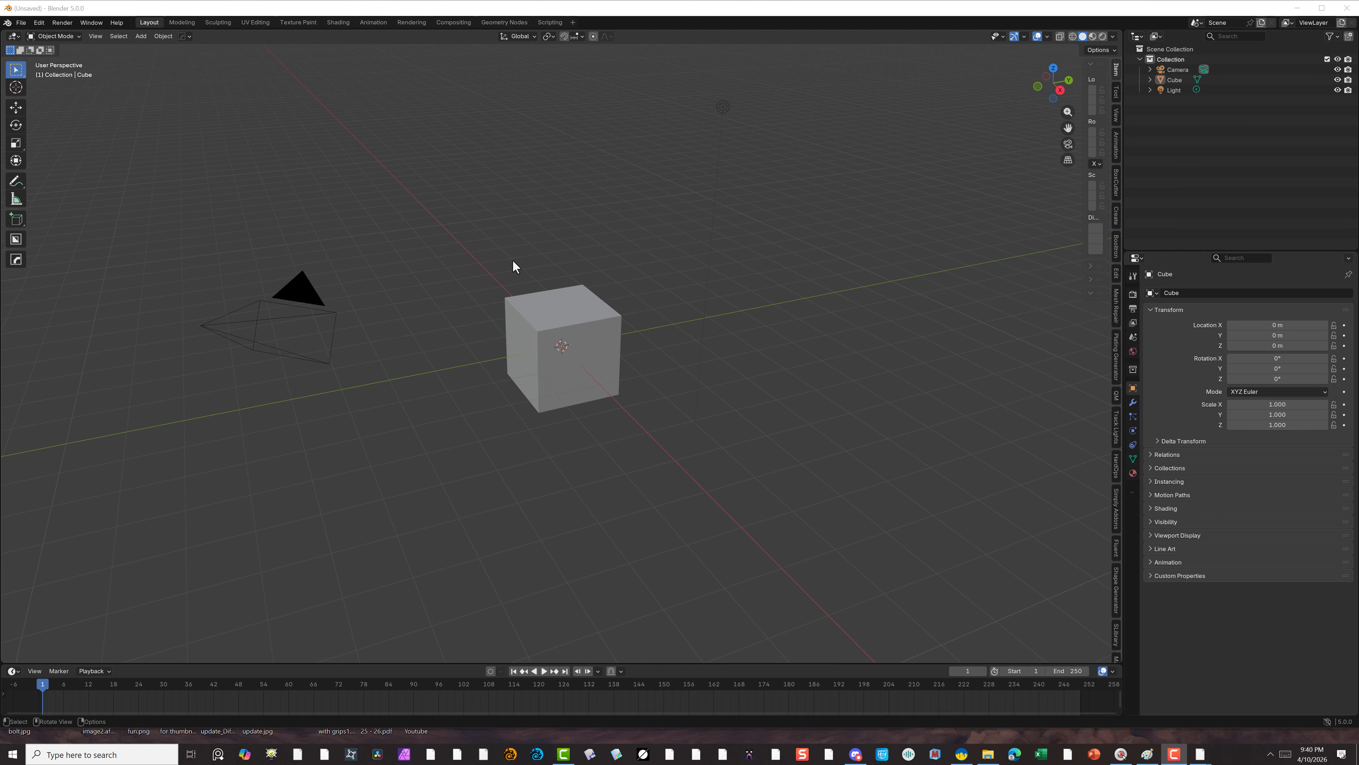
Switch to Blender, start a Wavefront OBJ import and browse to the D:\3d coat\Light Assembly folder.
click(21, 22)
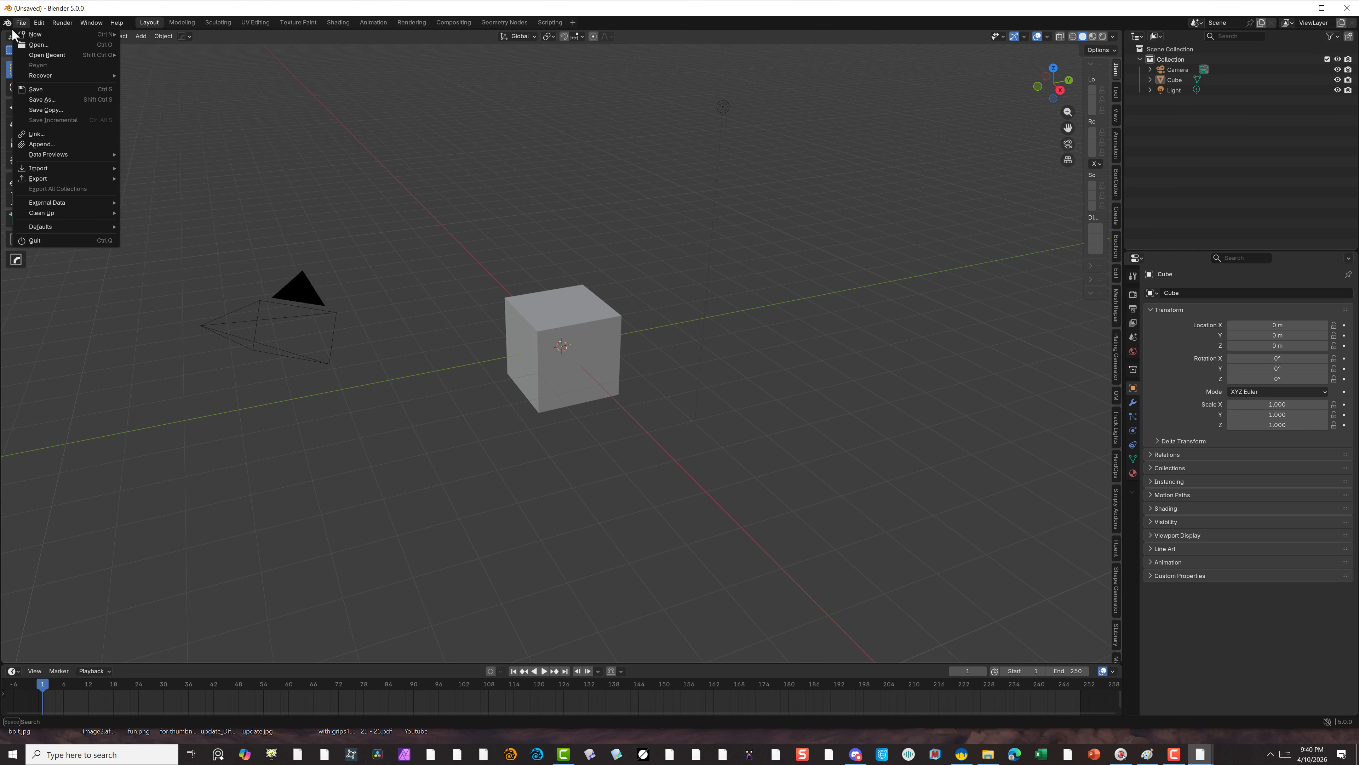
mouse_move(41, 171)
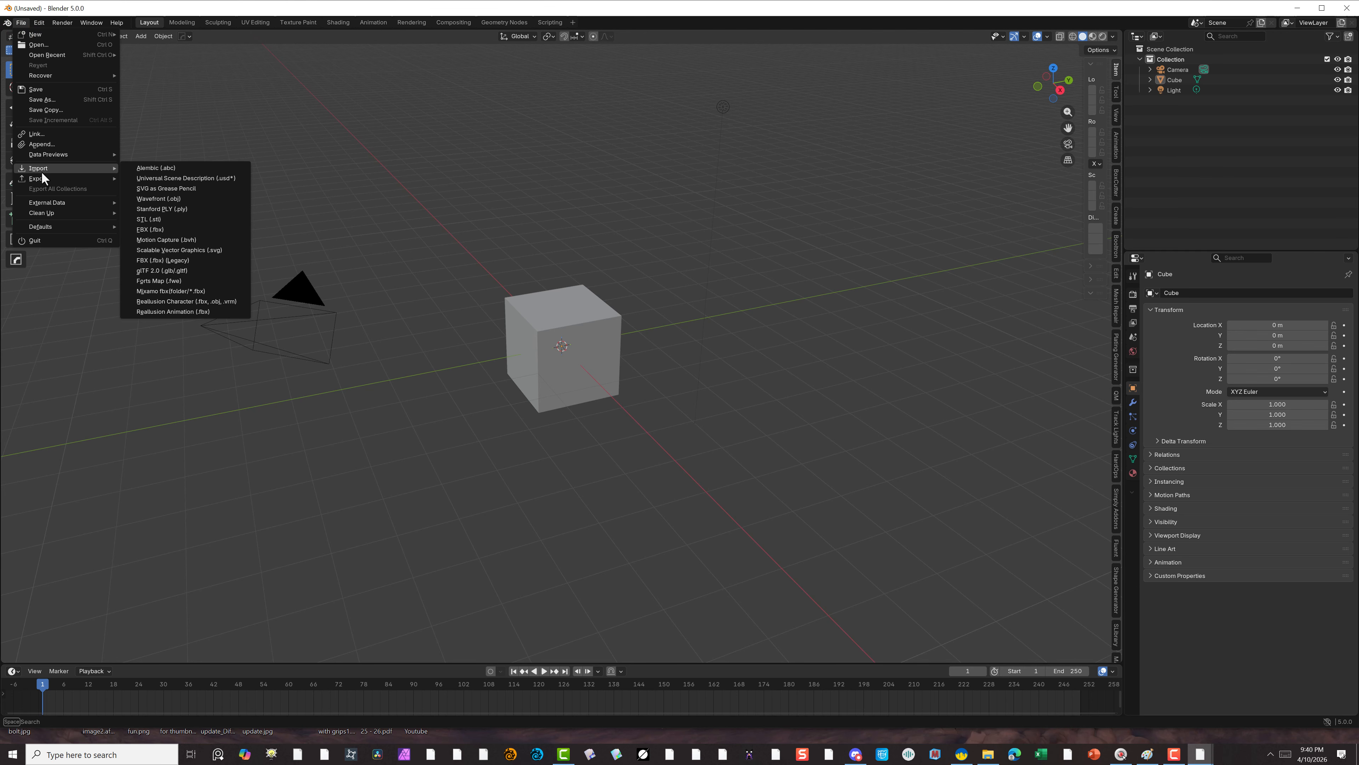
click(169, 200)
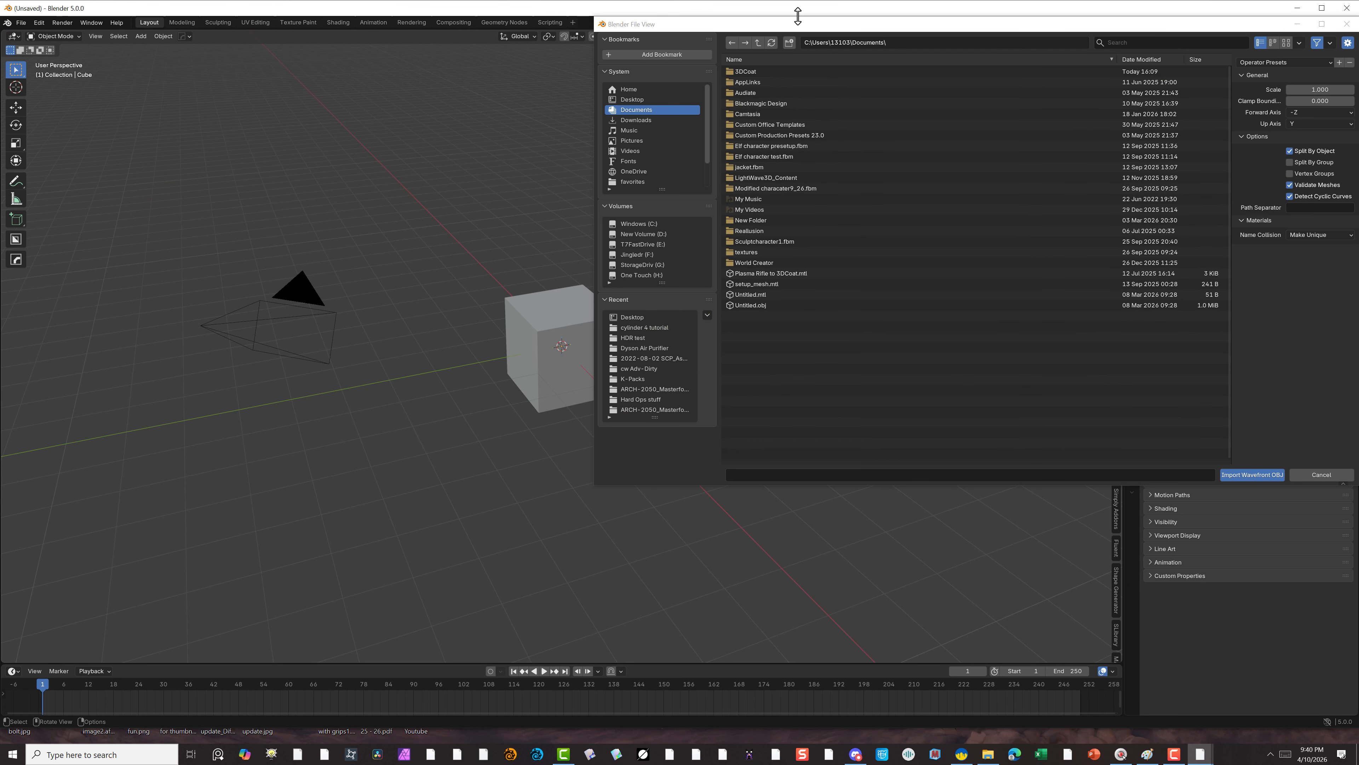
click(643, 233)
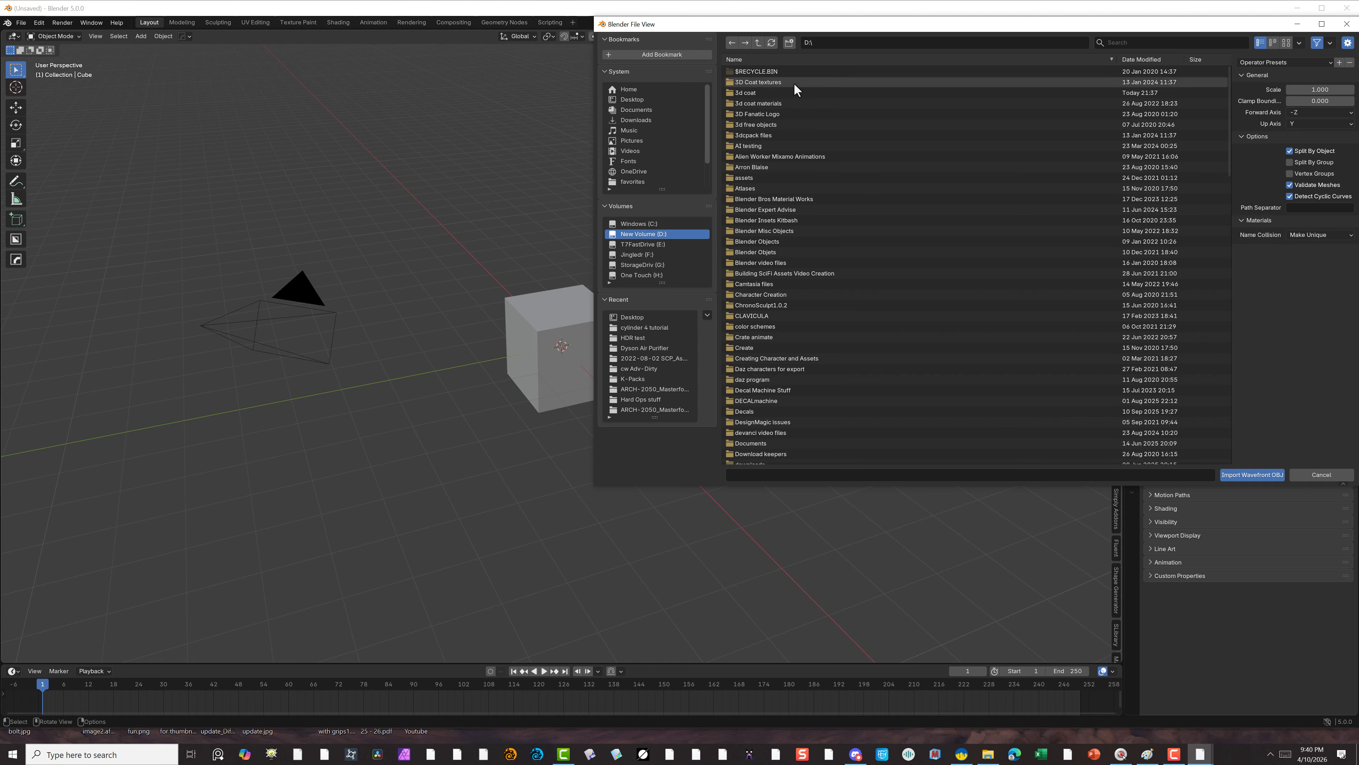
double_click(760, 94)
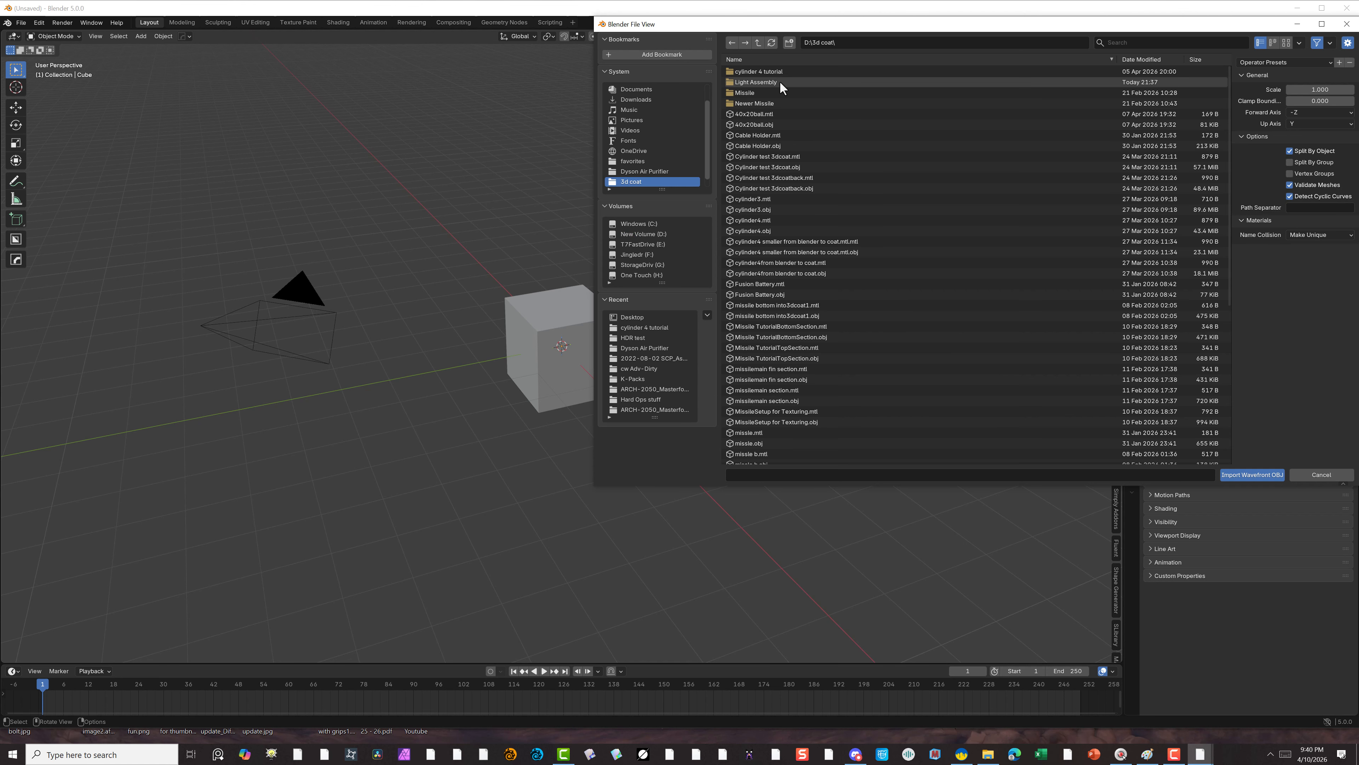
click(776, 84)
double_click(777, 84)
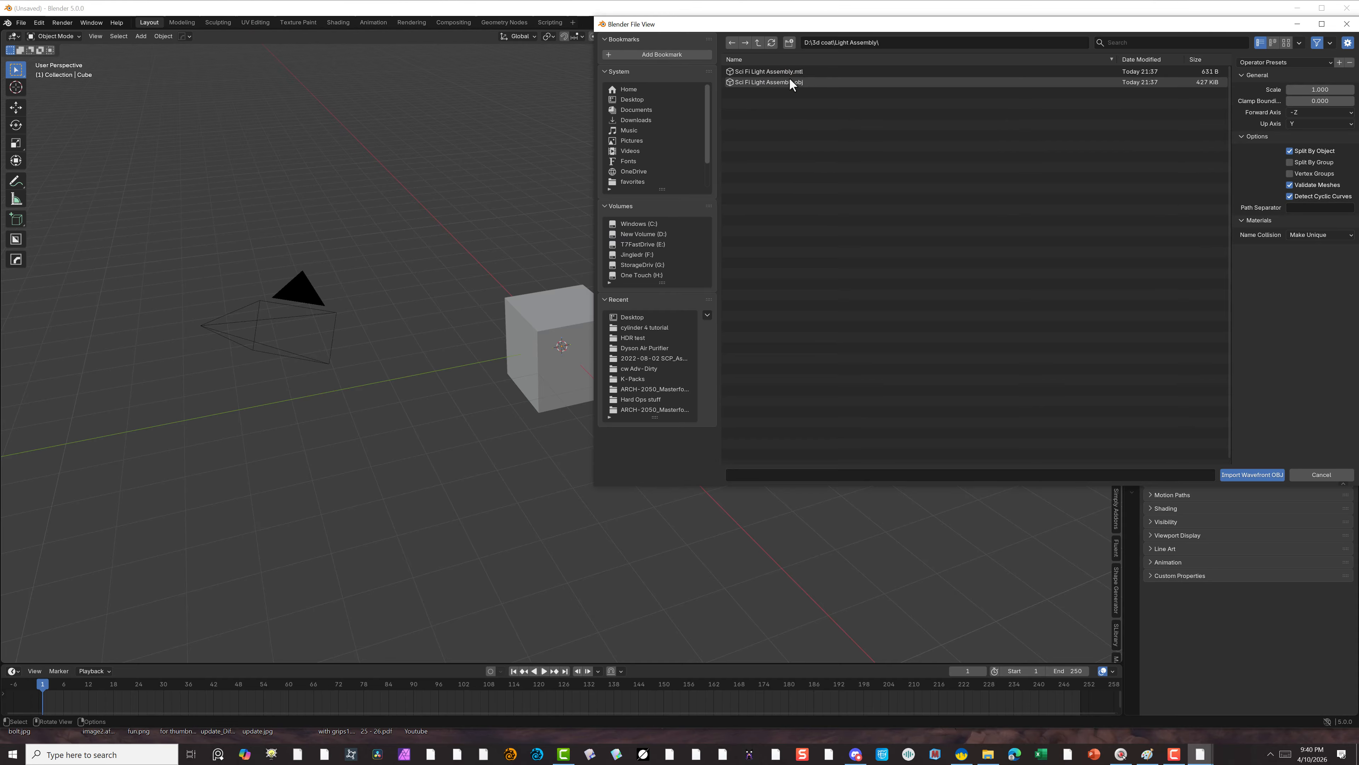
Import Sci Fi Light Assembly.obj with the default axes and scale, and view the whole model.
click(787, 81)
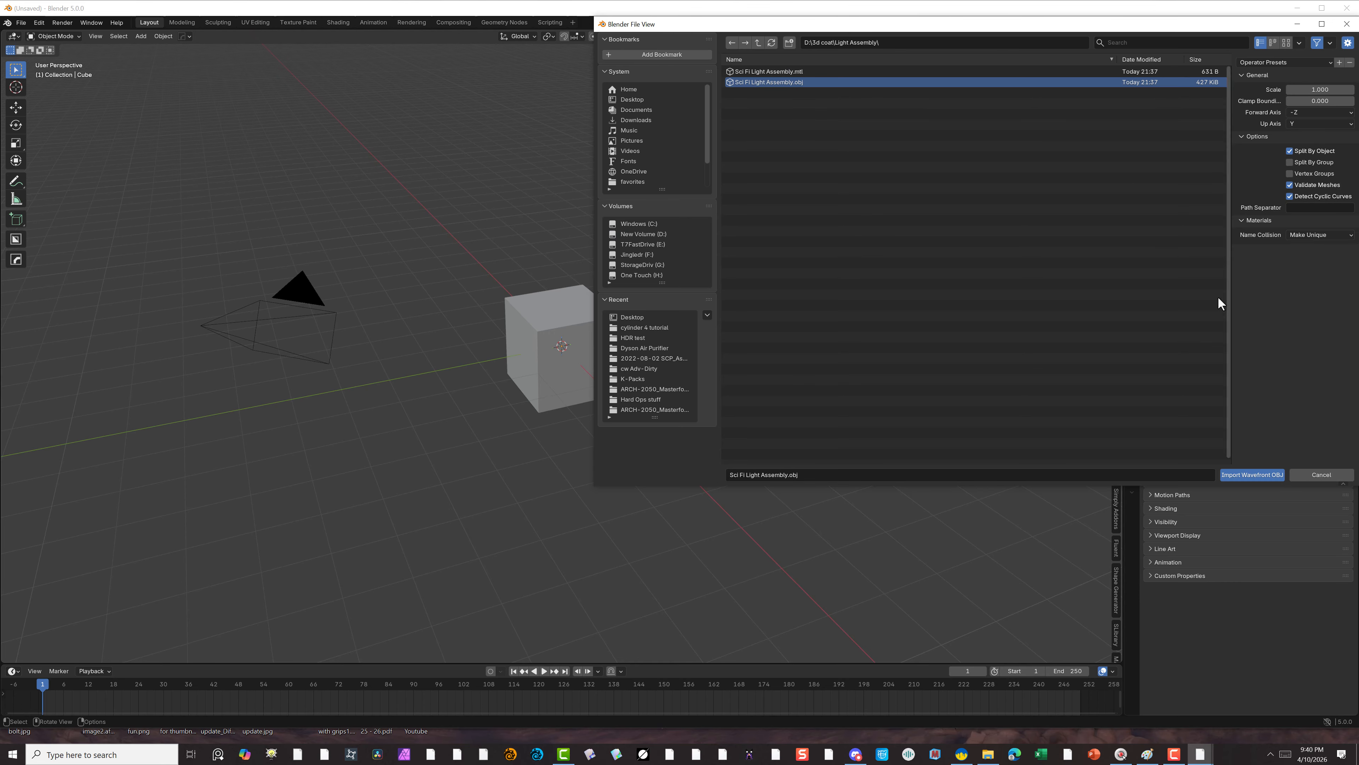
click(1258, 475)
right_click(239, 495)
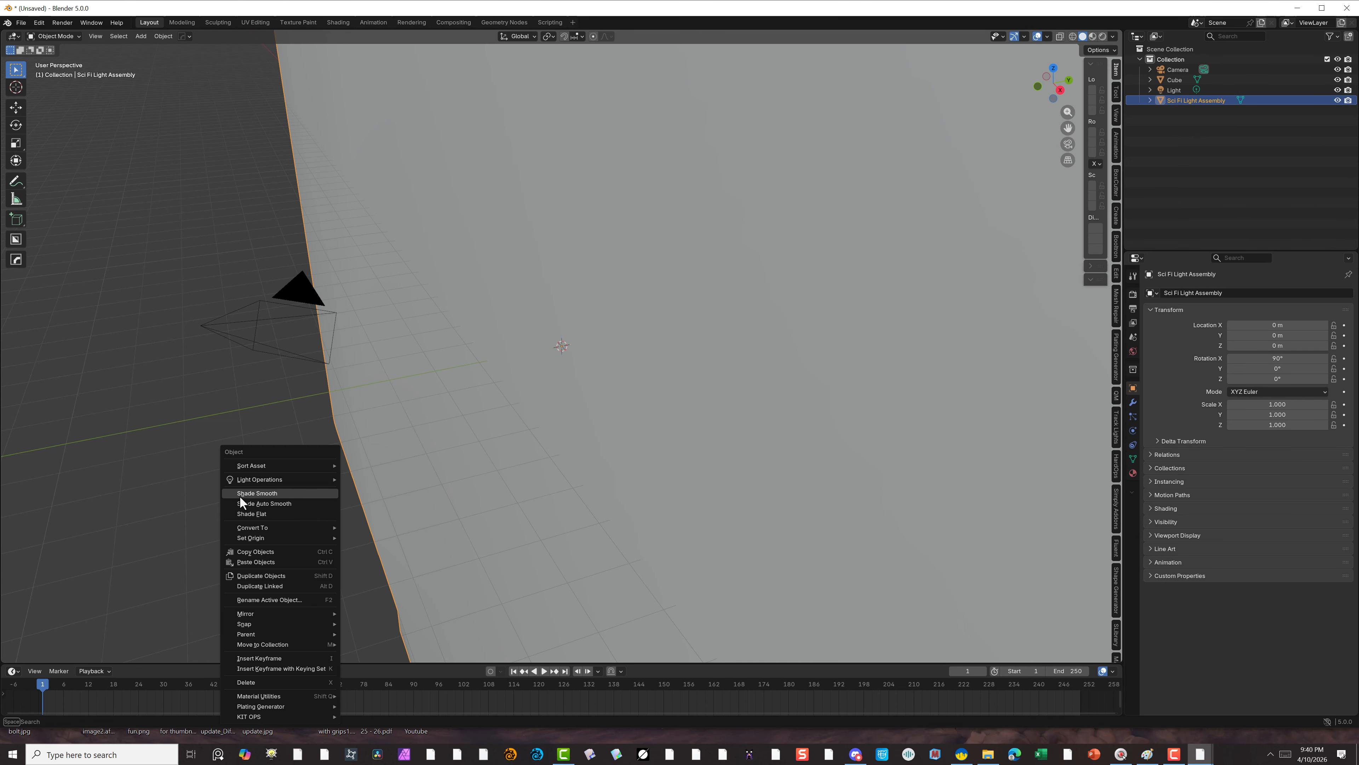
alt+right_drag(252, 329, 161, 360)
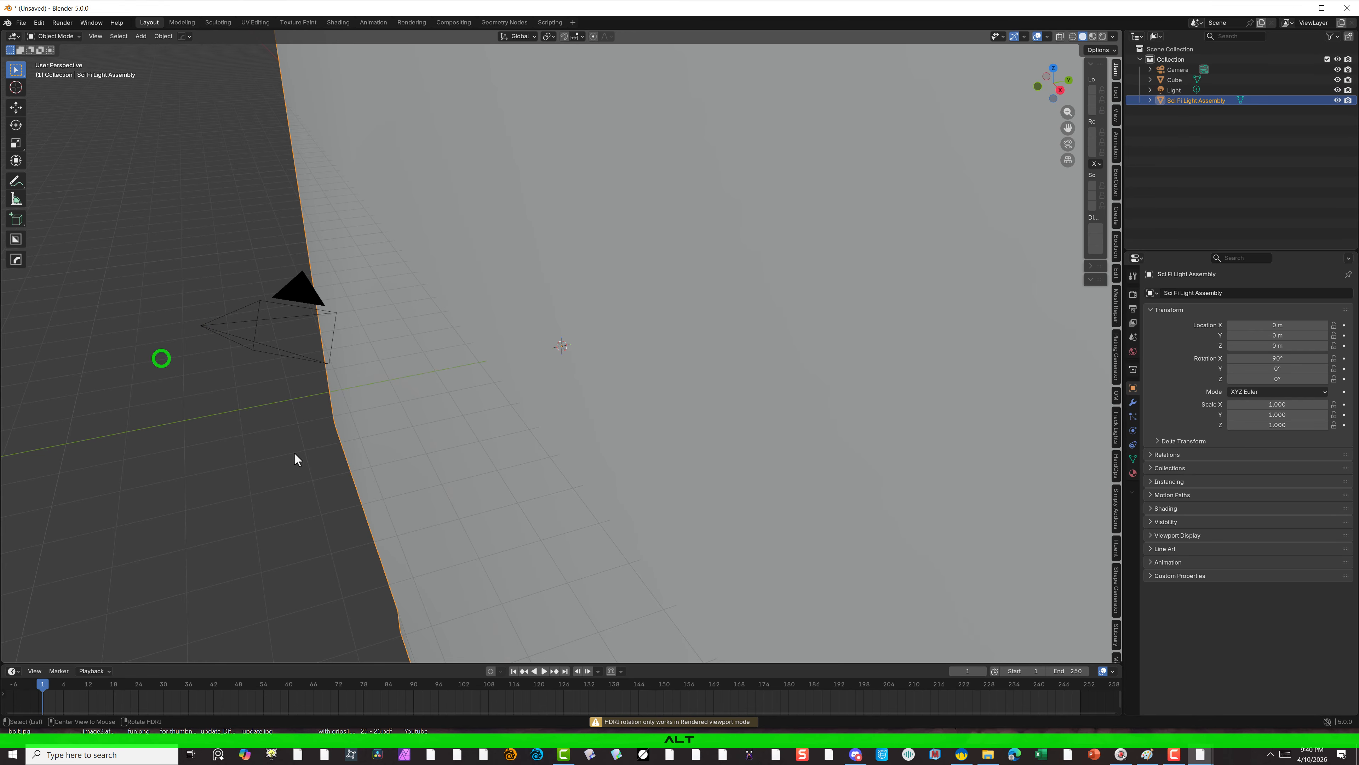
alt+right_drag(294, 456, 180, 454)
drag(283, 480, 262, 495)
right_click(268, 493)
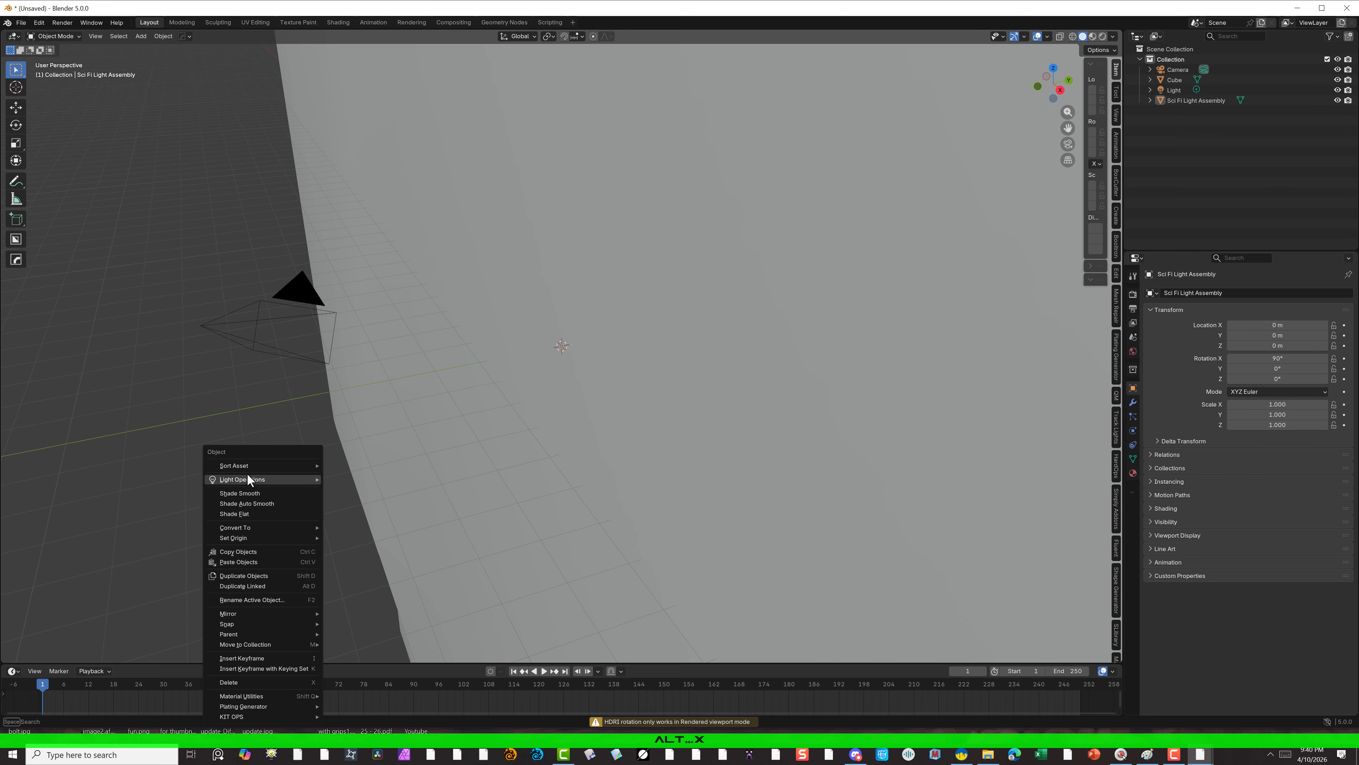
click(261, 382)
scroll(245, 435, down, 15)
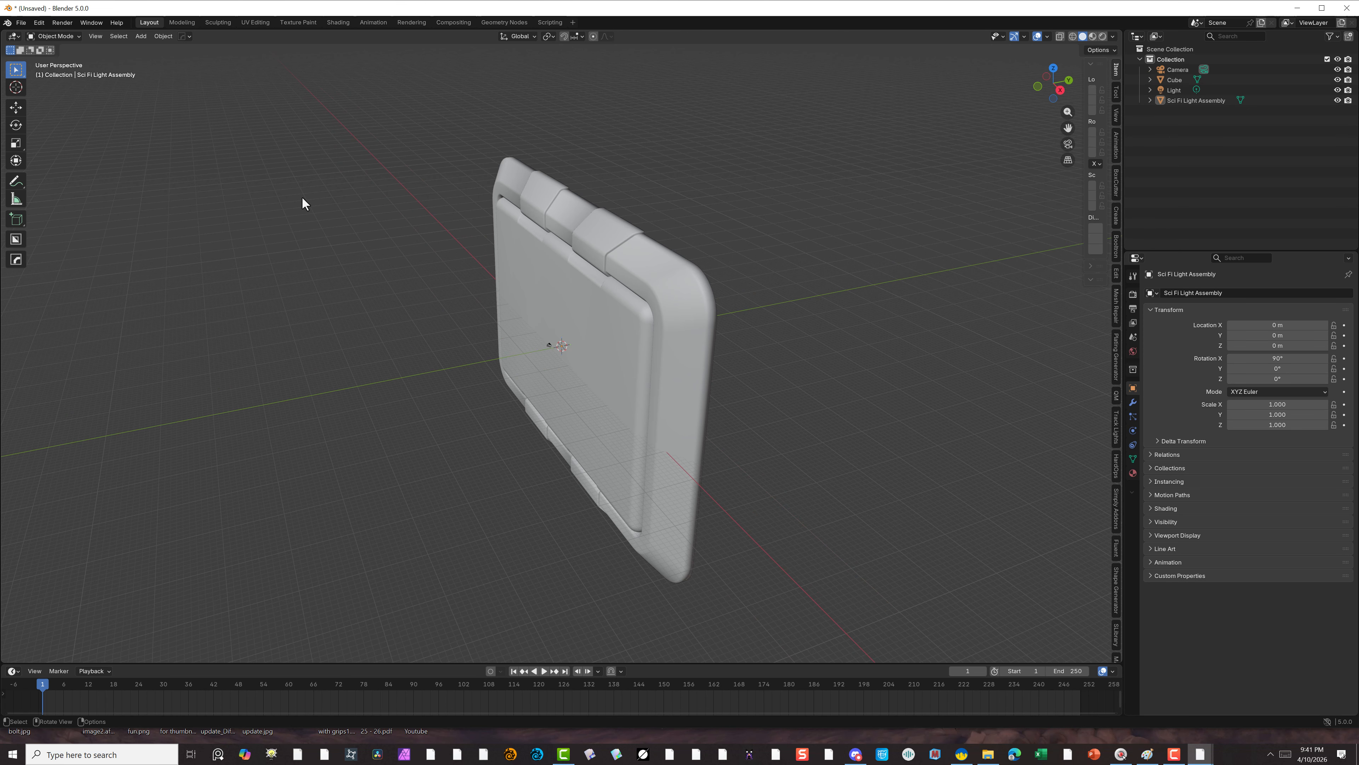
Undo the last deselection and the import of the light assembly.
click(39, 22)
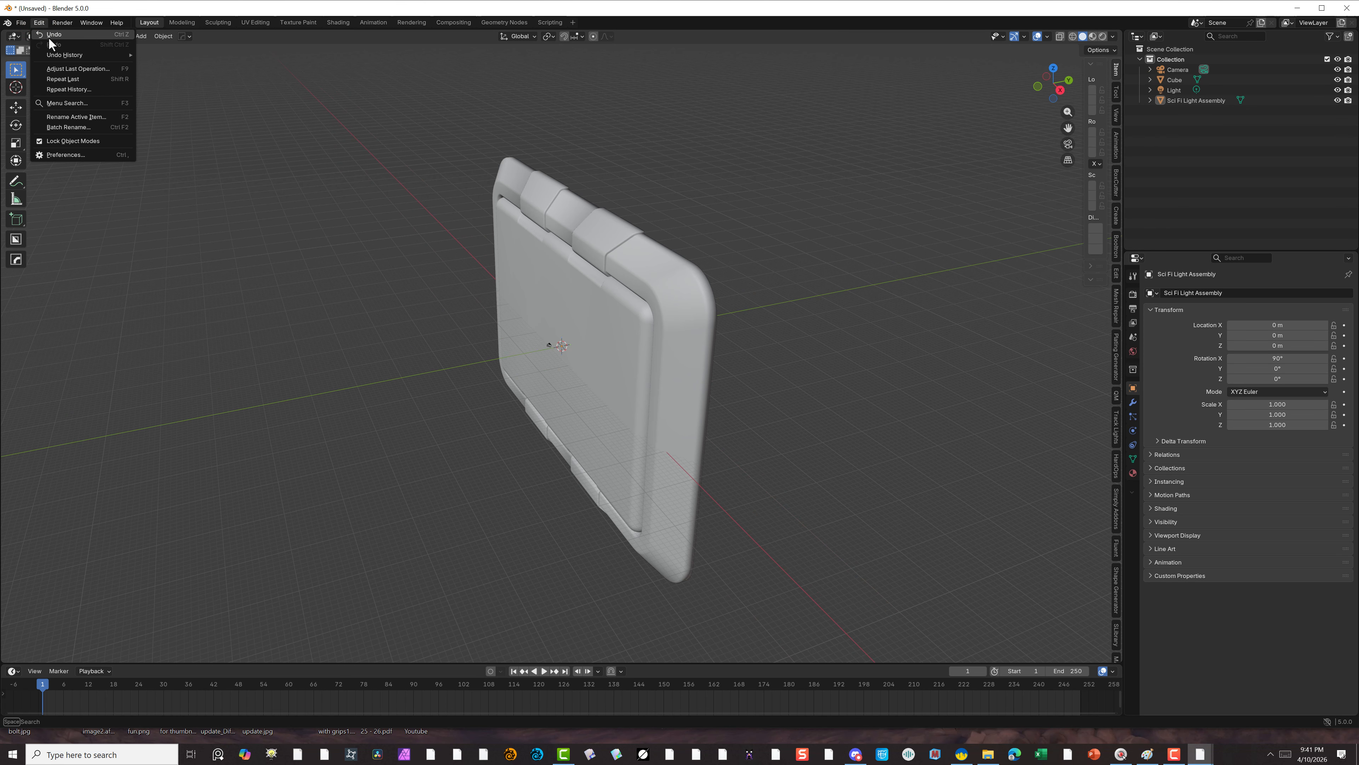
click(49, 36)
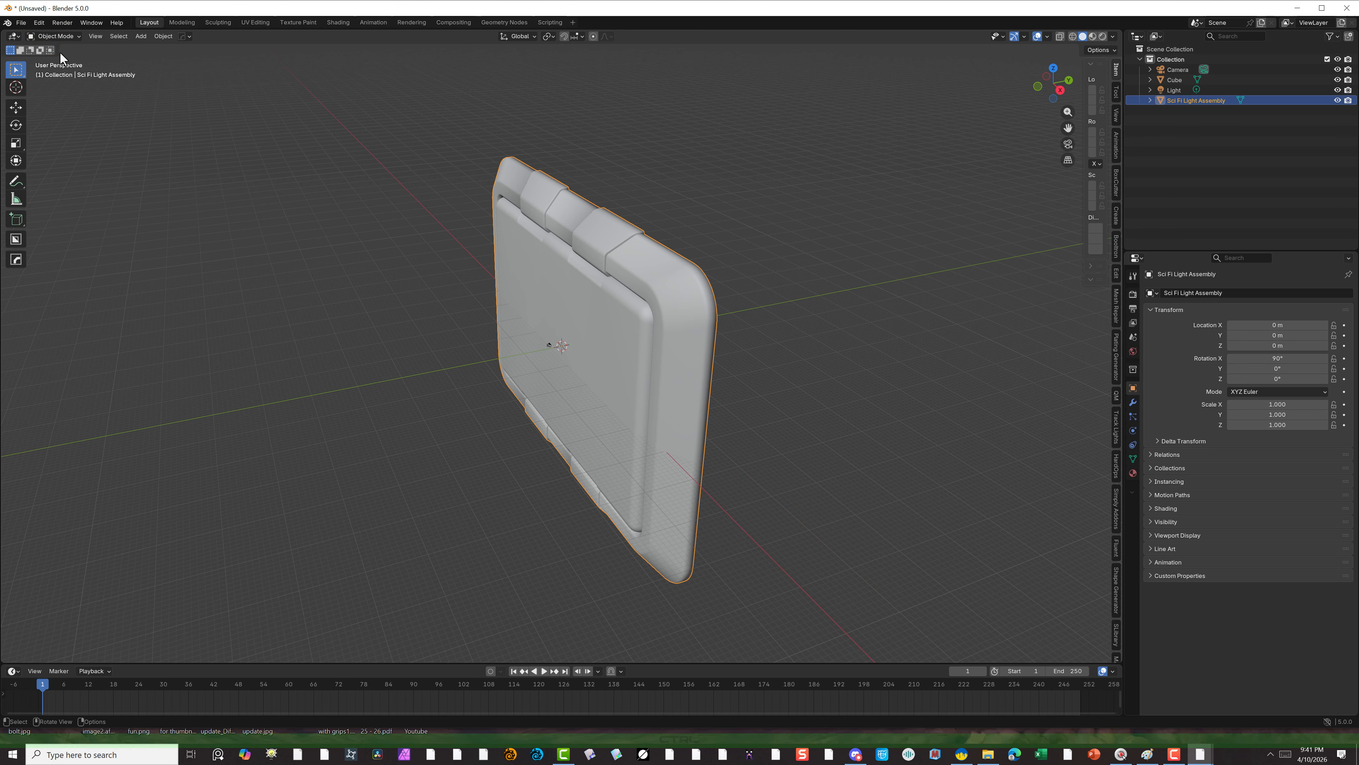
key(ctrl+z)
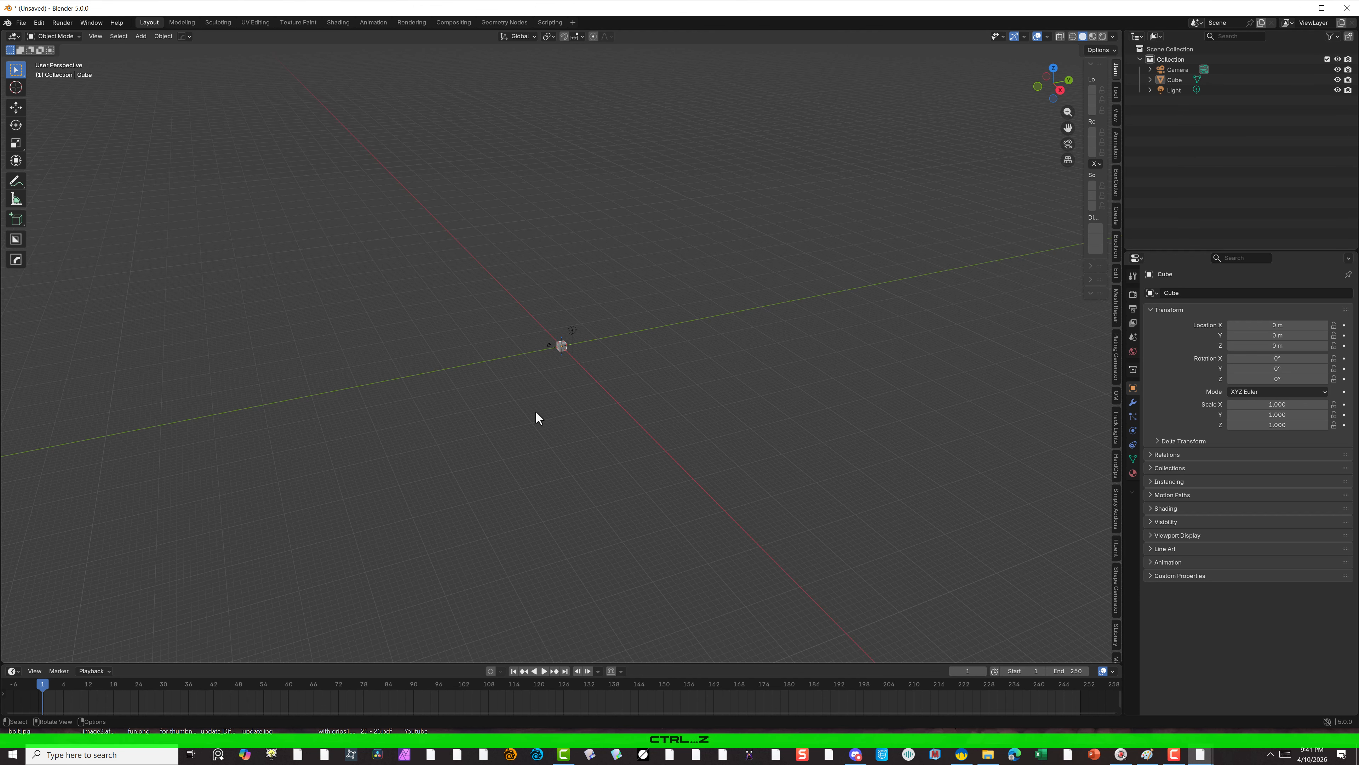
scroll(514, 353, up, 12)
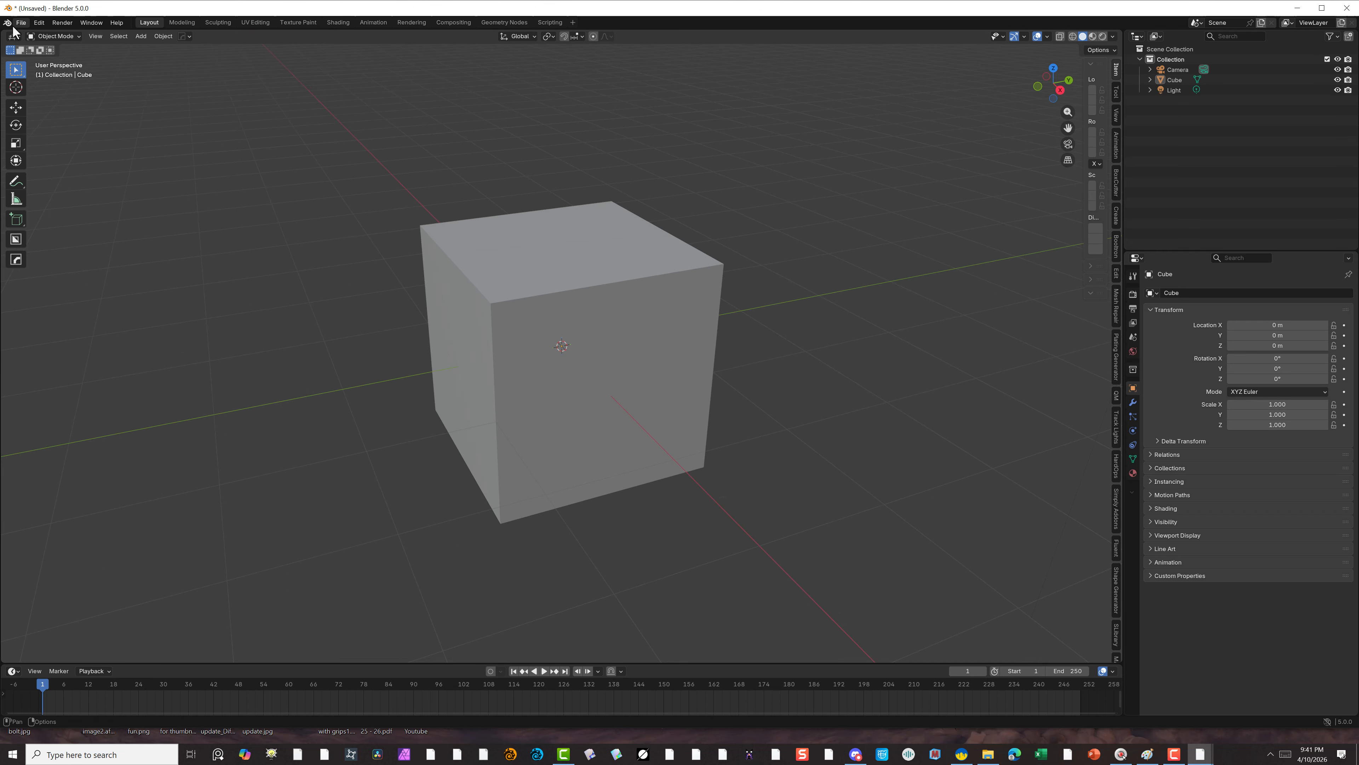
Import Sci Fi Light Assembly.obj as Wavefront OBJ with forward axis X, up axis Z and a scale of 0.01.
click(20, 23)
mouse_move(82, 169)
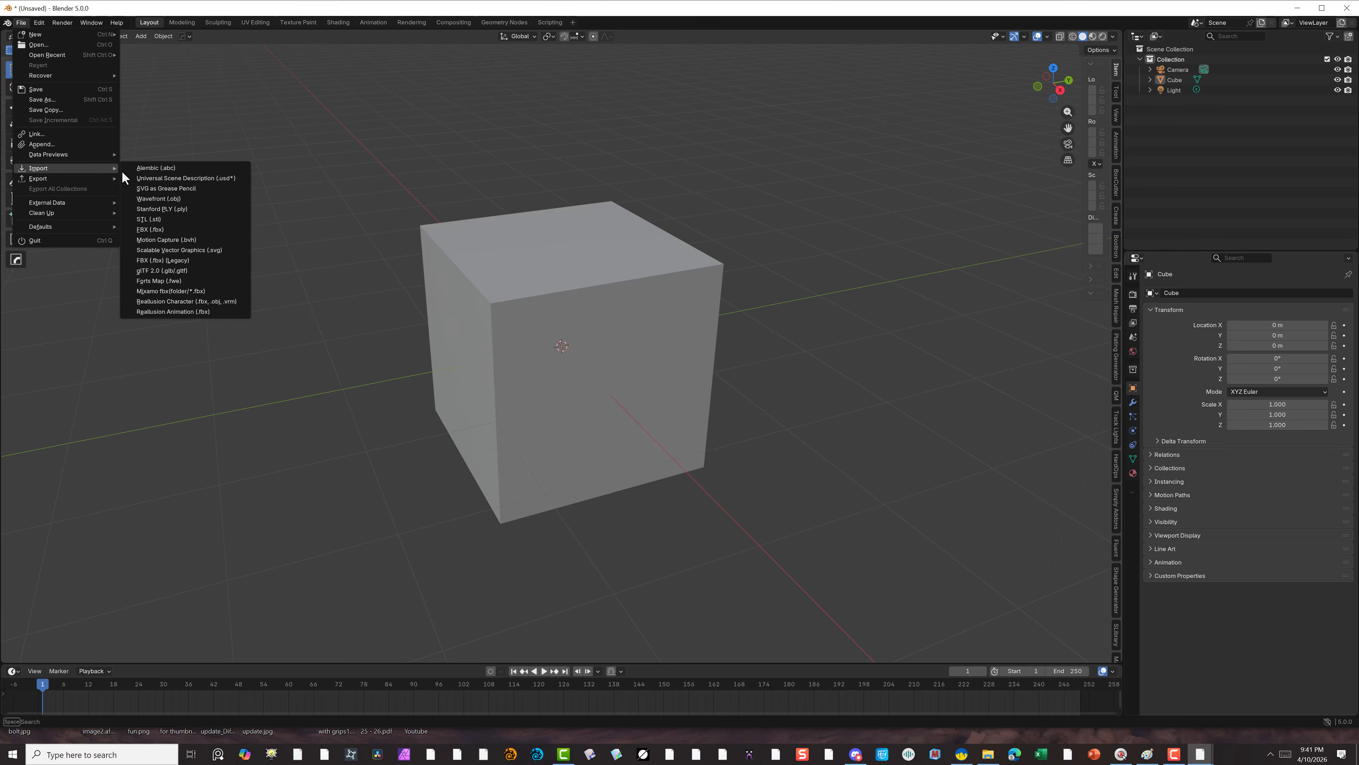
click(193, 199)
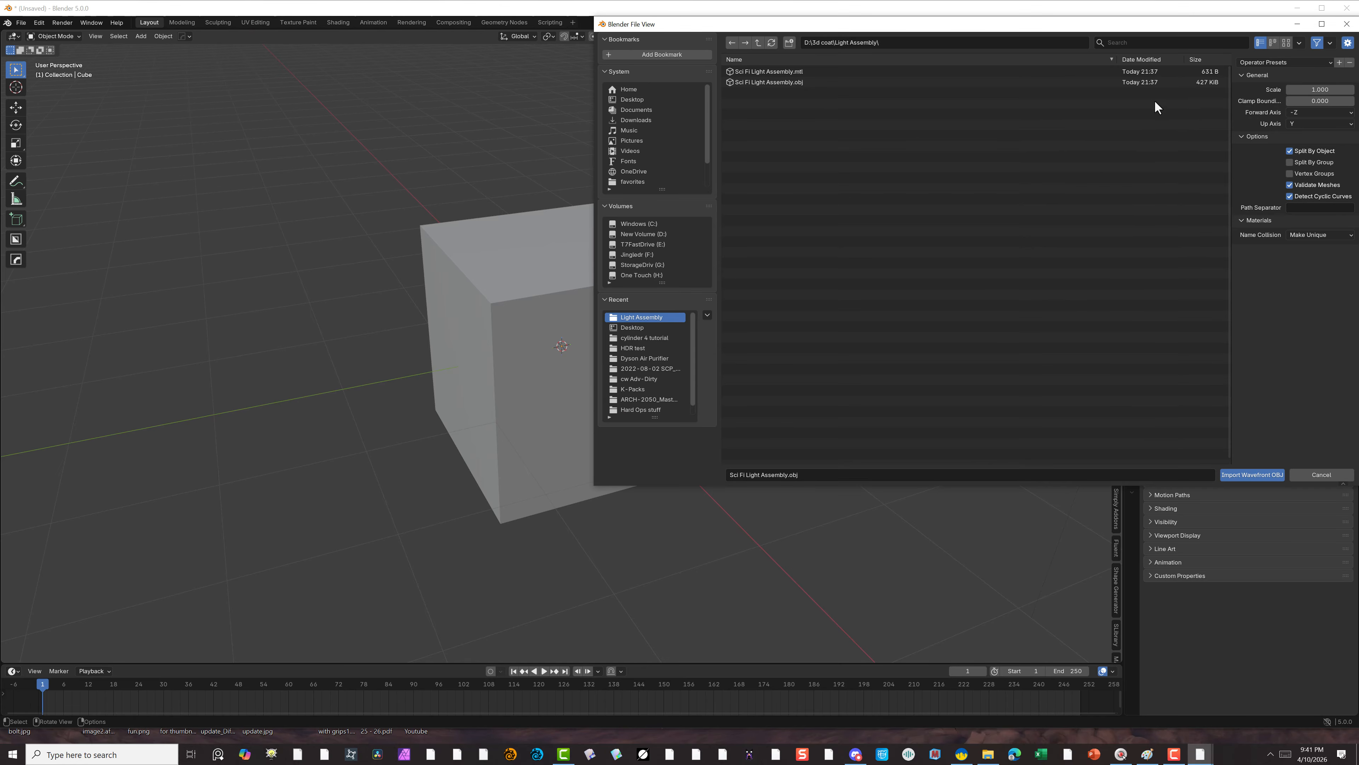
click(1302, 123)
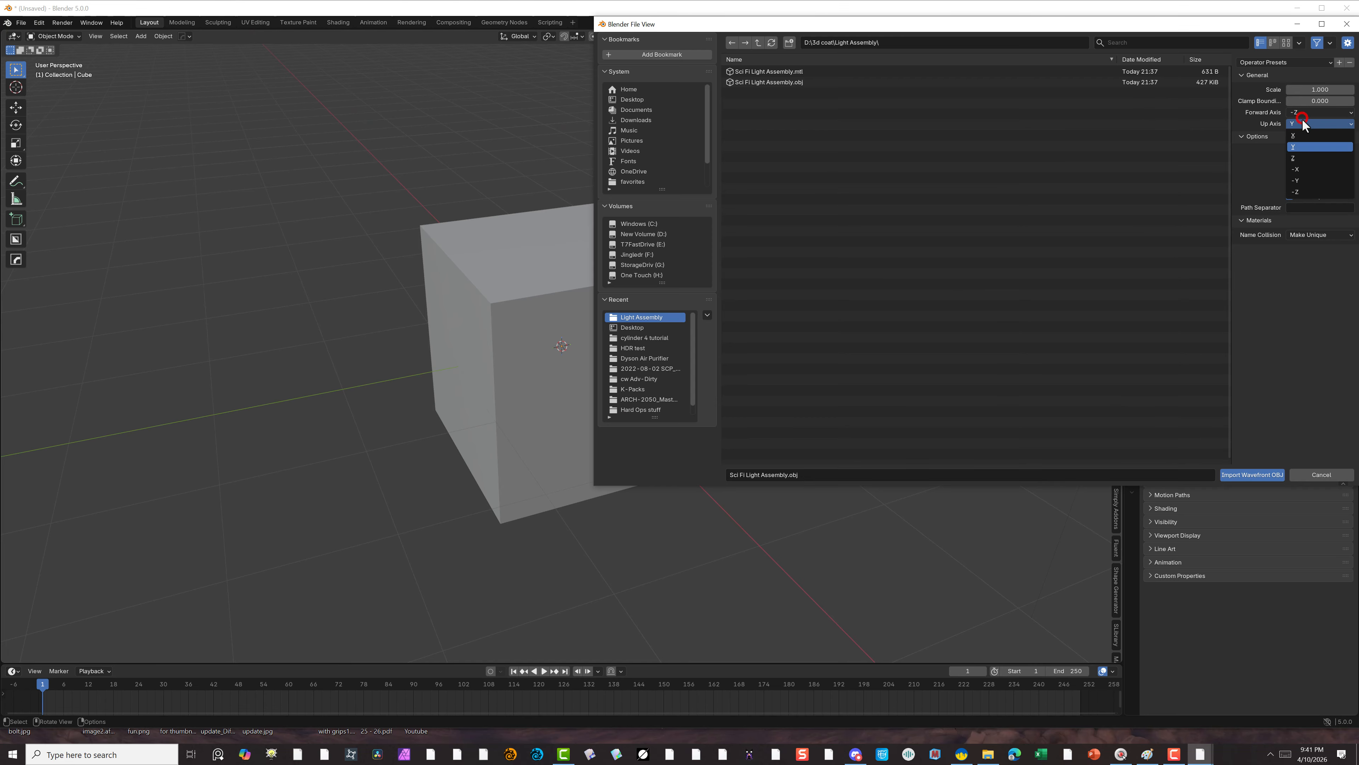
click(1299, 157)
click(1306, 90)
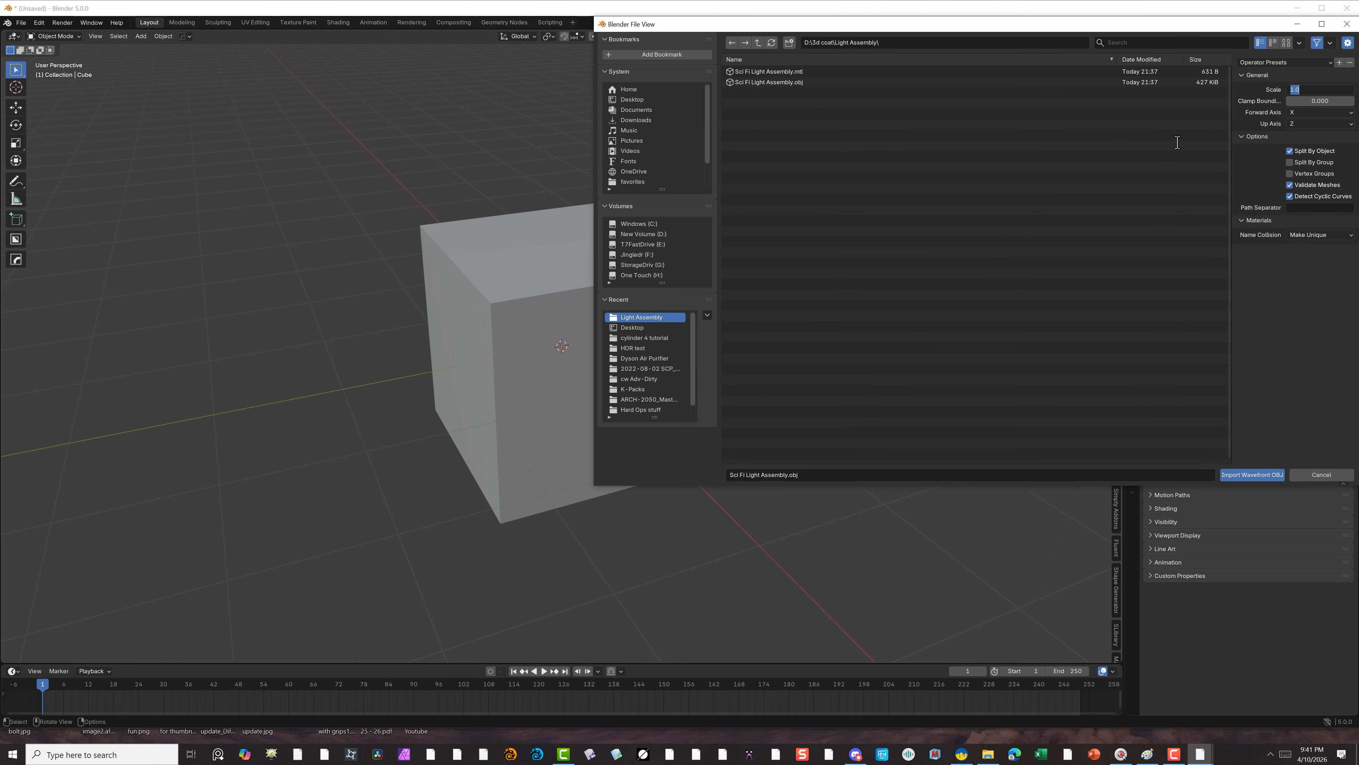
key(BackSpace)
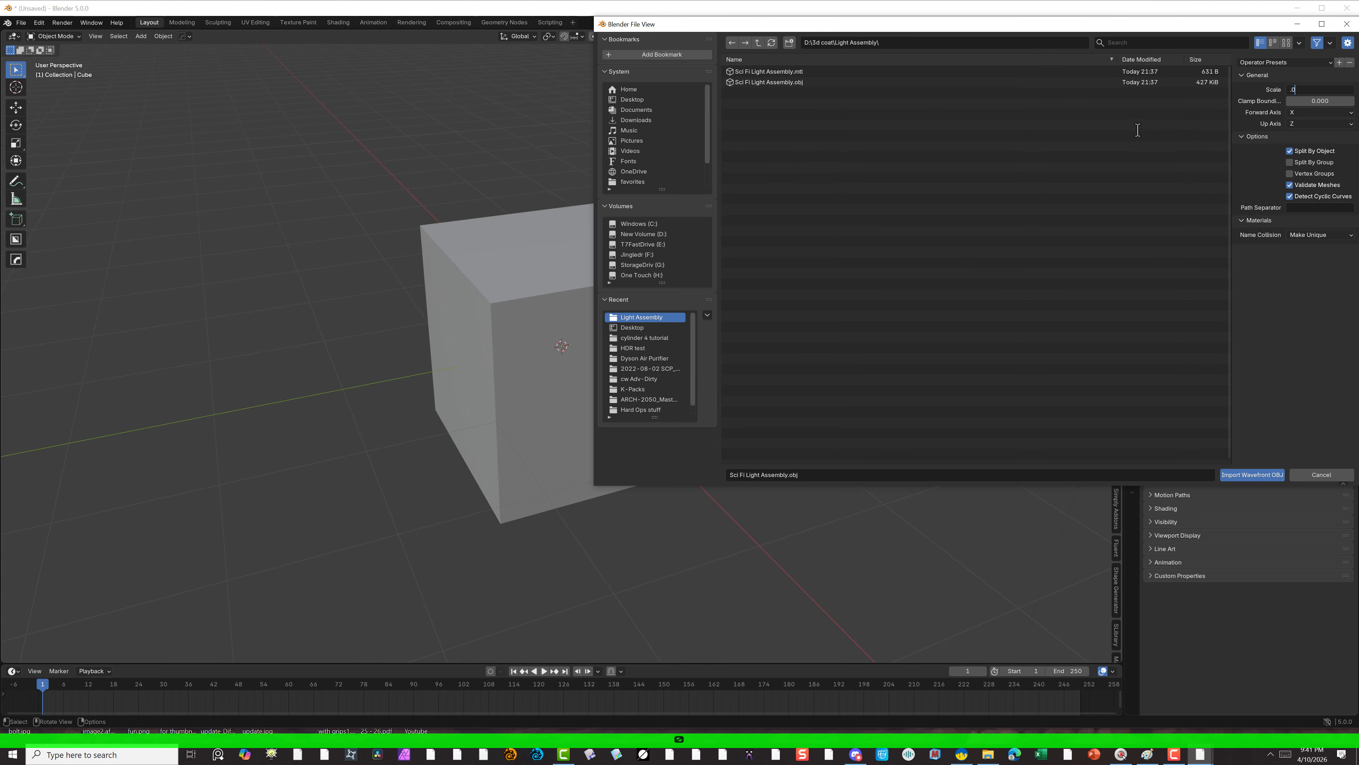
text(.01)
click(1243, 475)
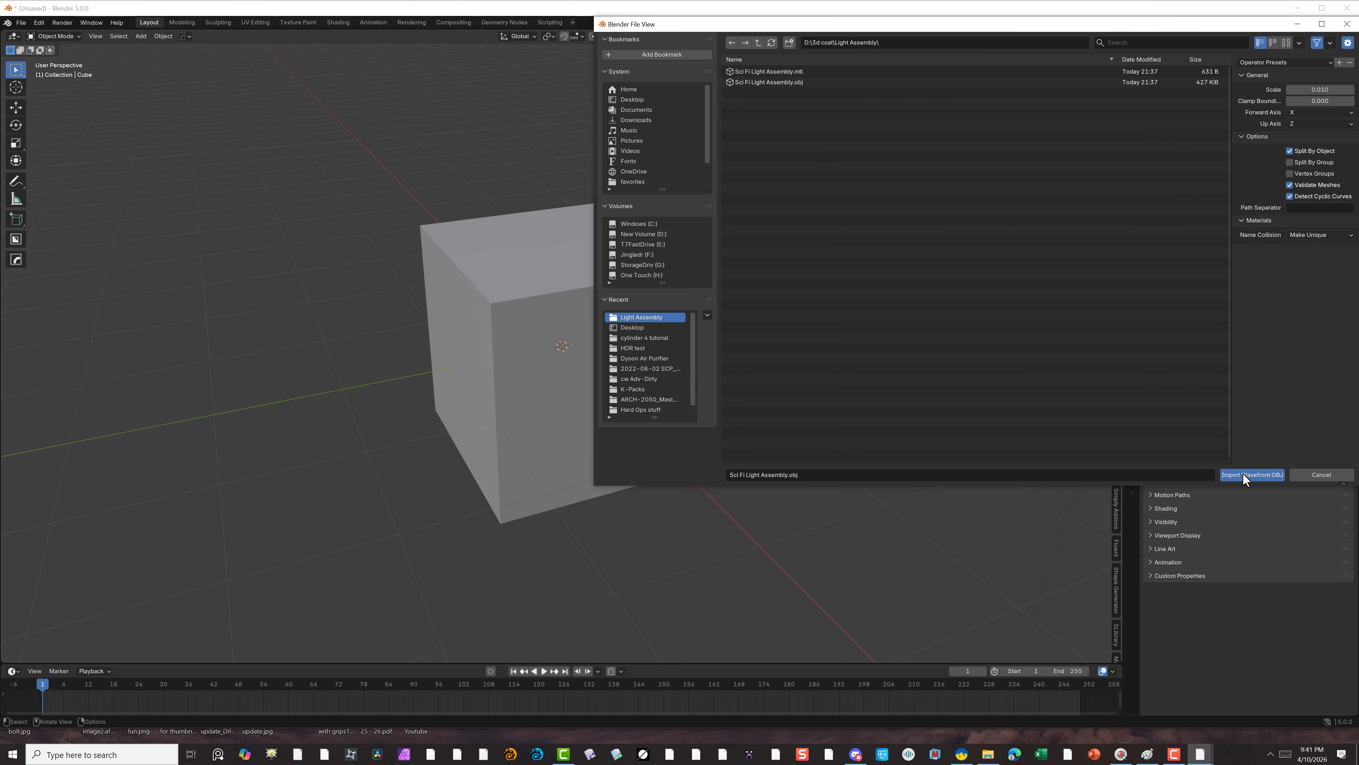
click(765, 211)
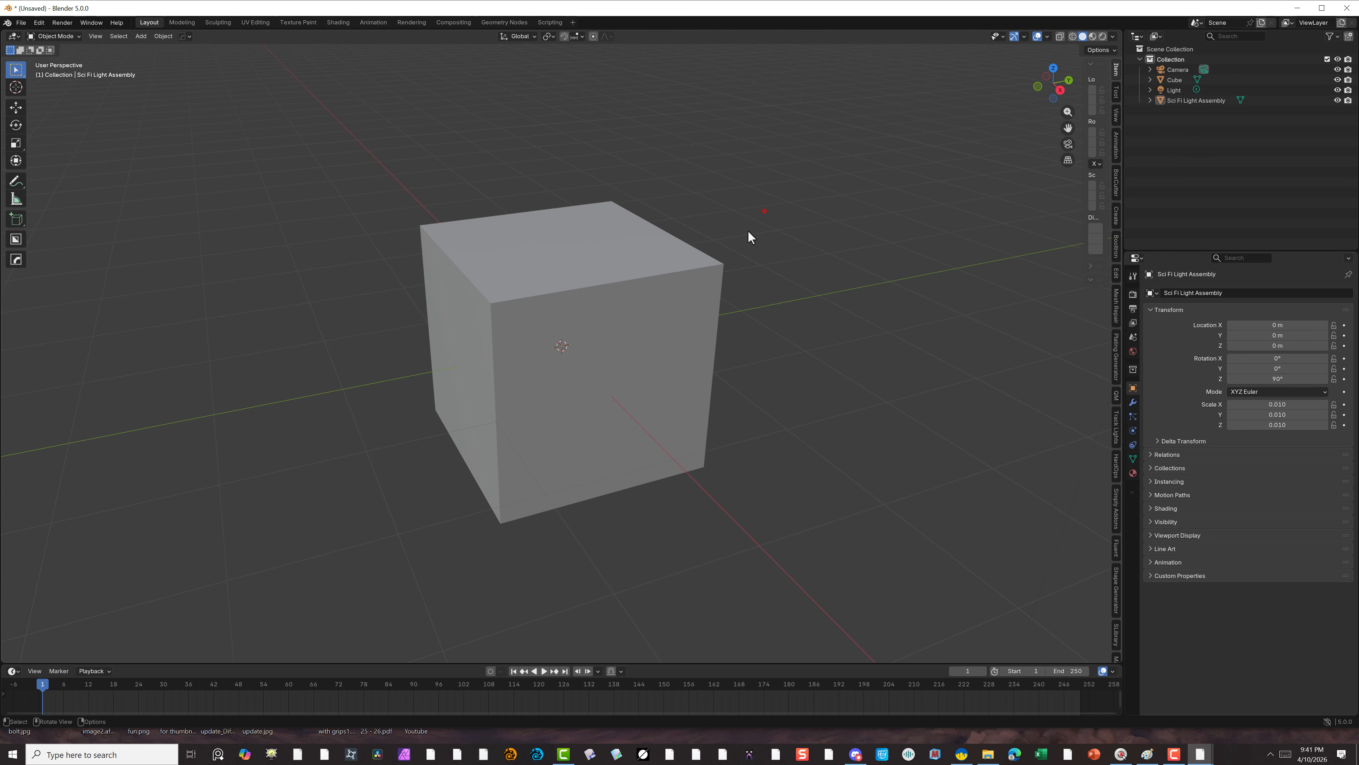
Delete the default cube and view the imported light assembly in rendered shading with its transform values and dimensions fully shown.
click(628, 322)
key(Delete)
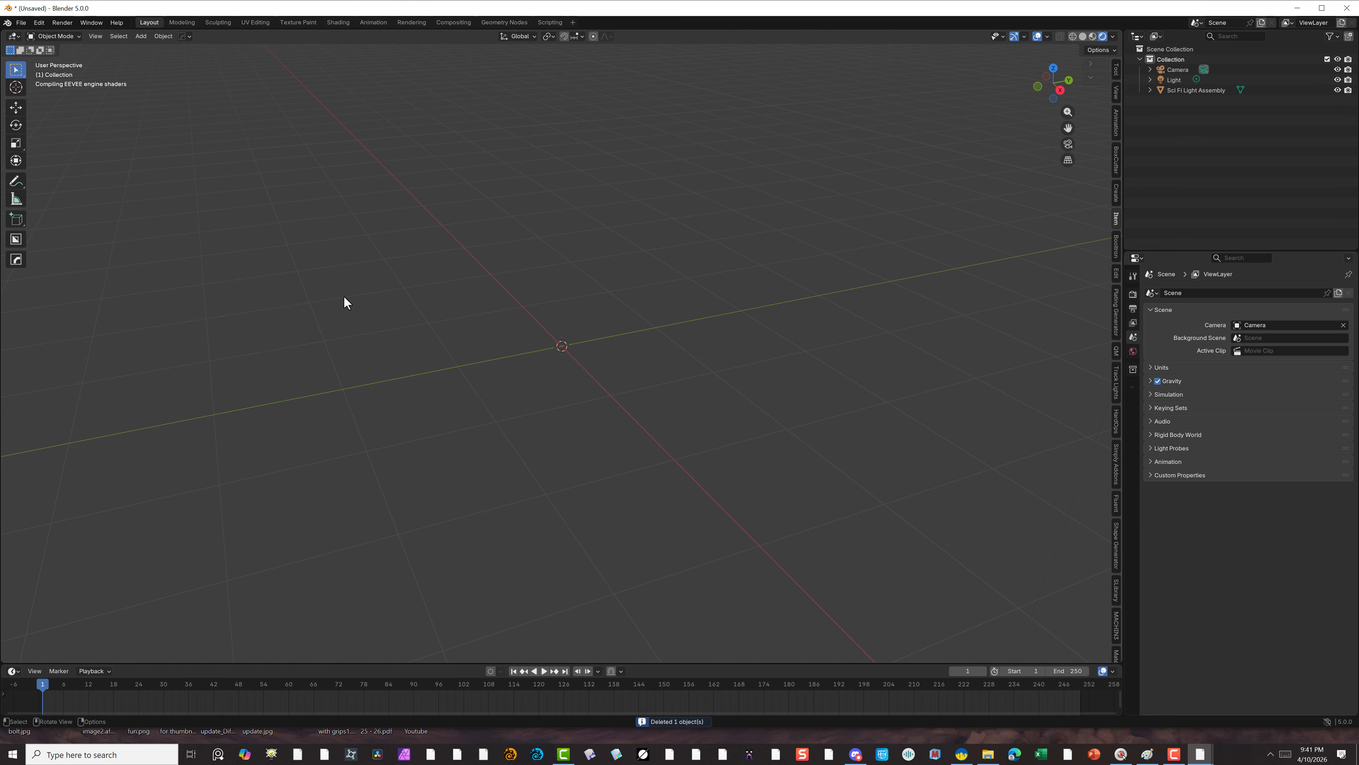
key(KP_Decimal)
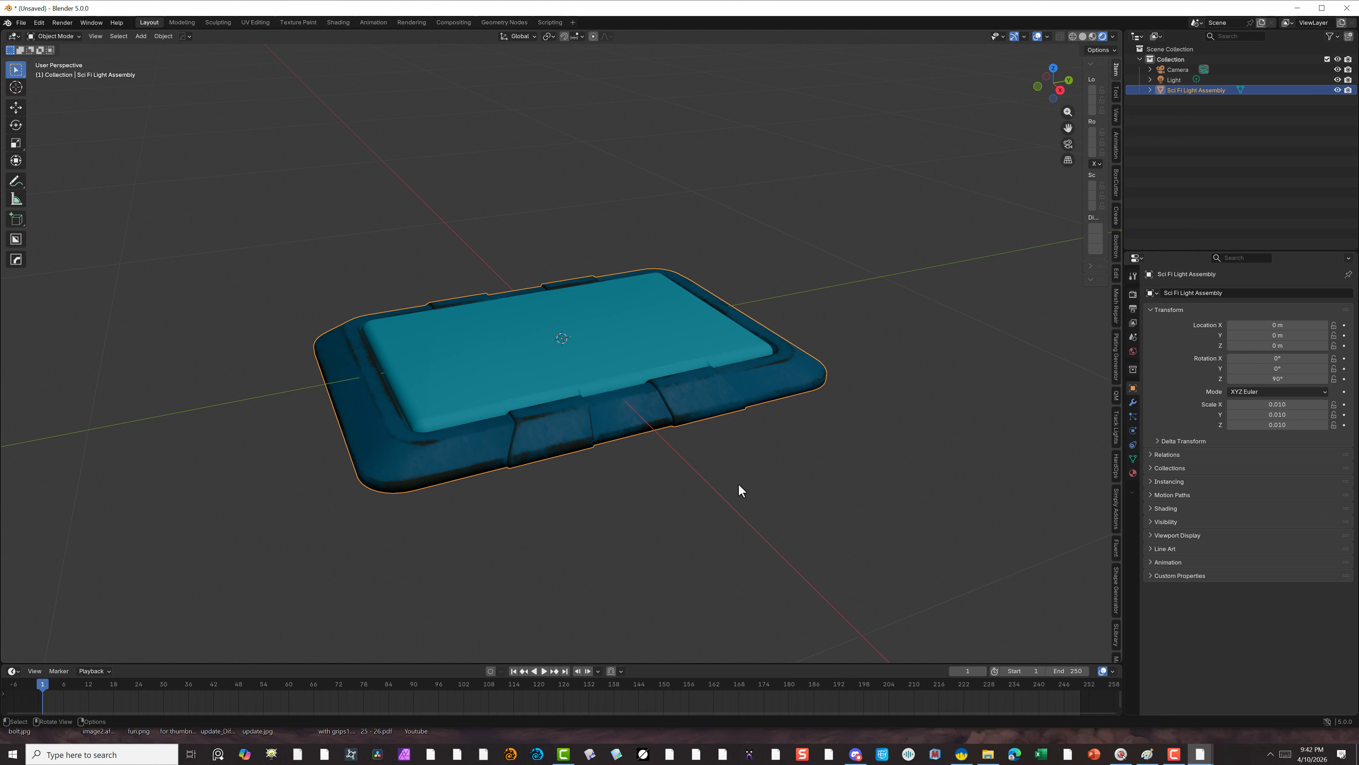
alt+drag(717, 530, 662, 547)
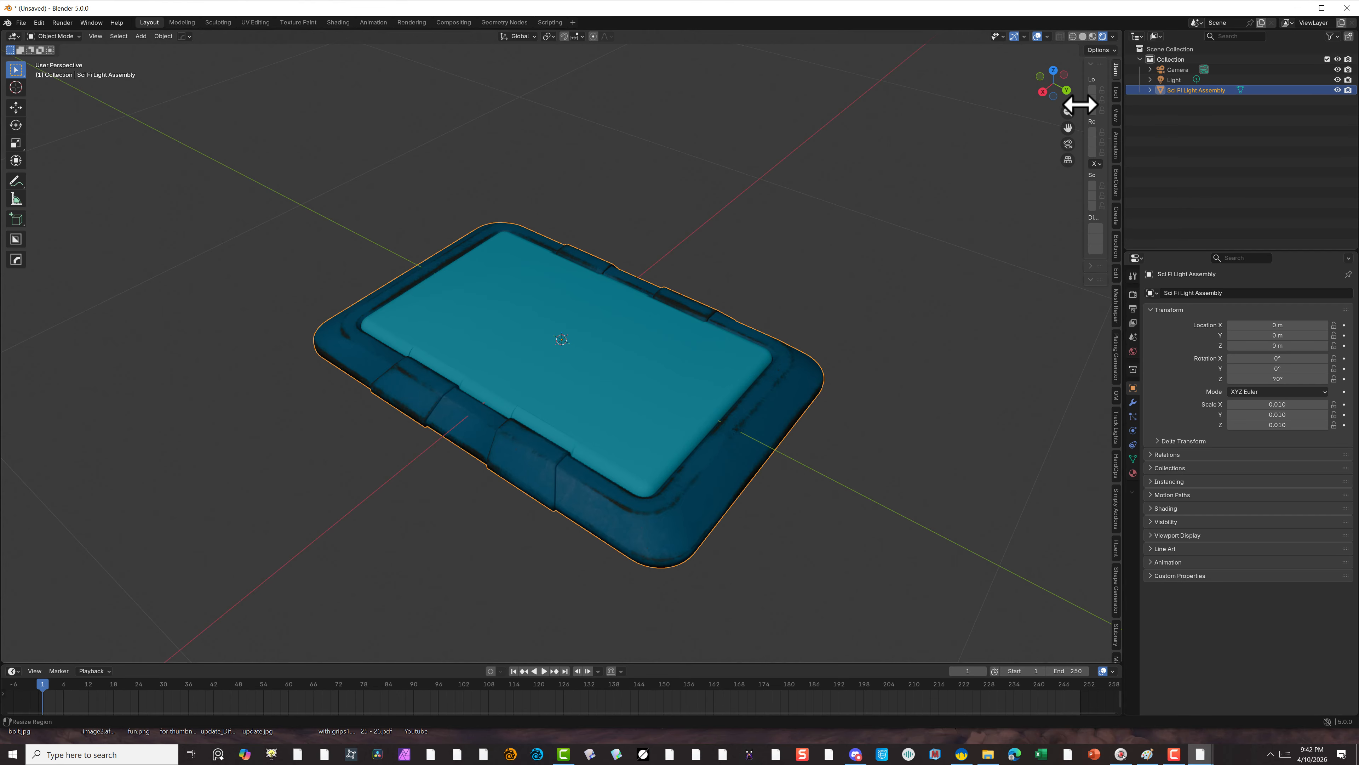
drag(1083, 105, 937, 106)
Set the render engine to Cycles with GPU Compute as the device.
click(1133, 294)
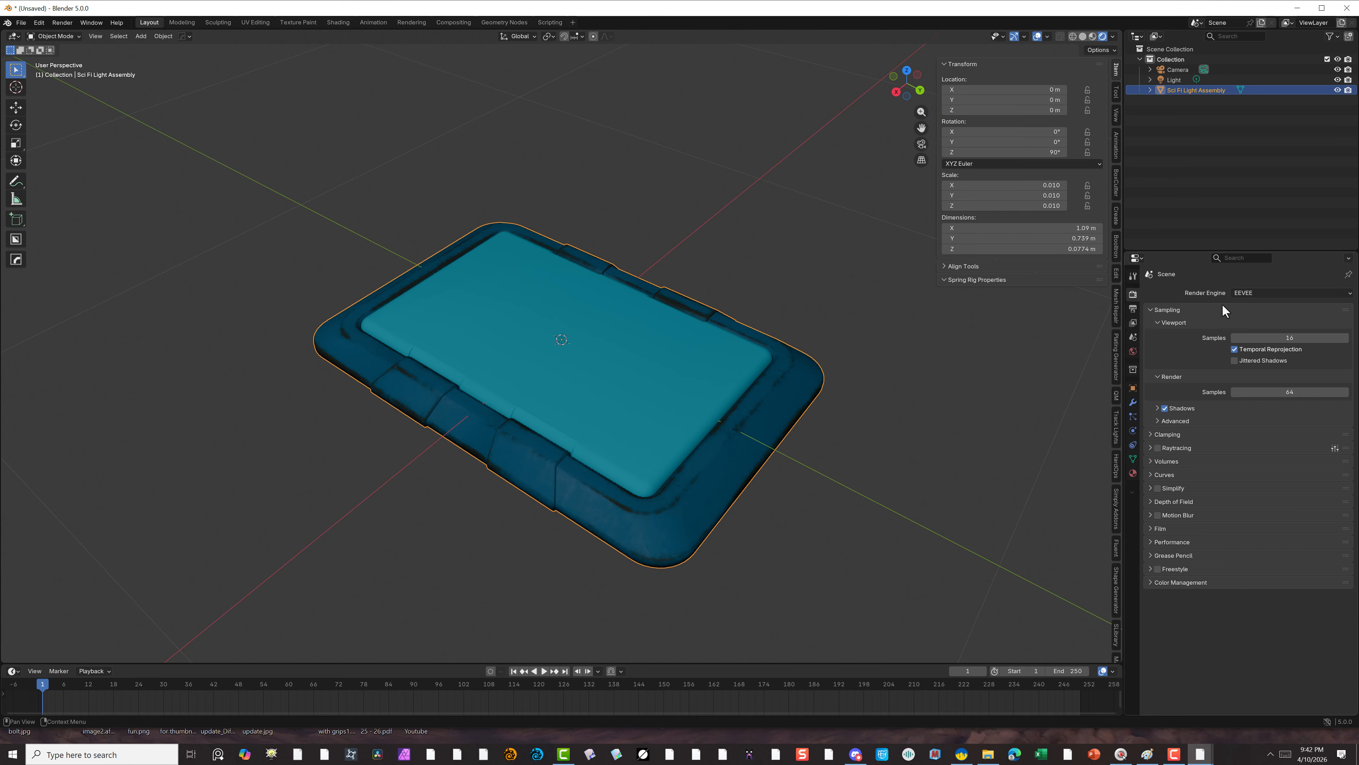
click(1272, 293)
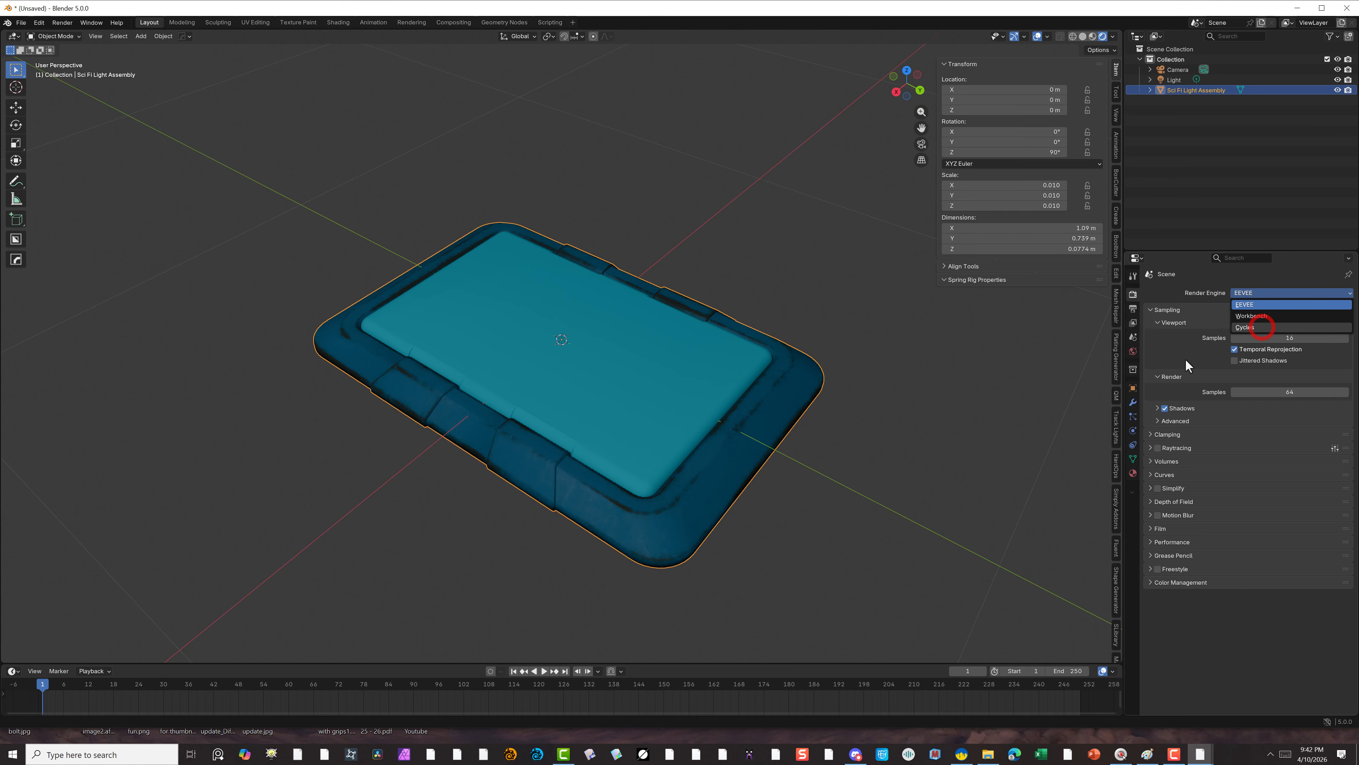
key(c)
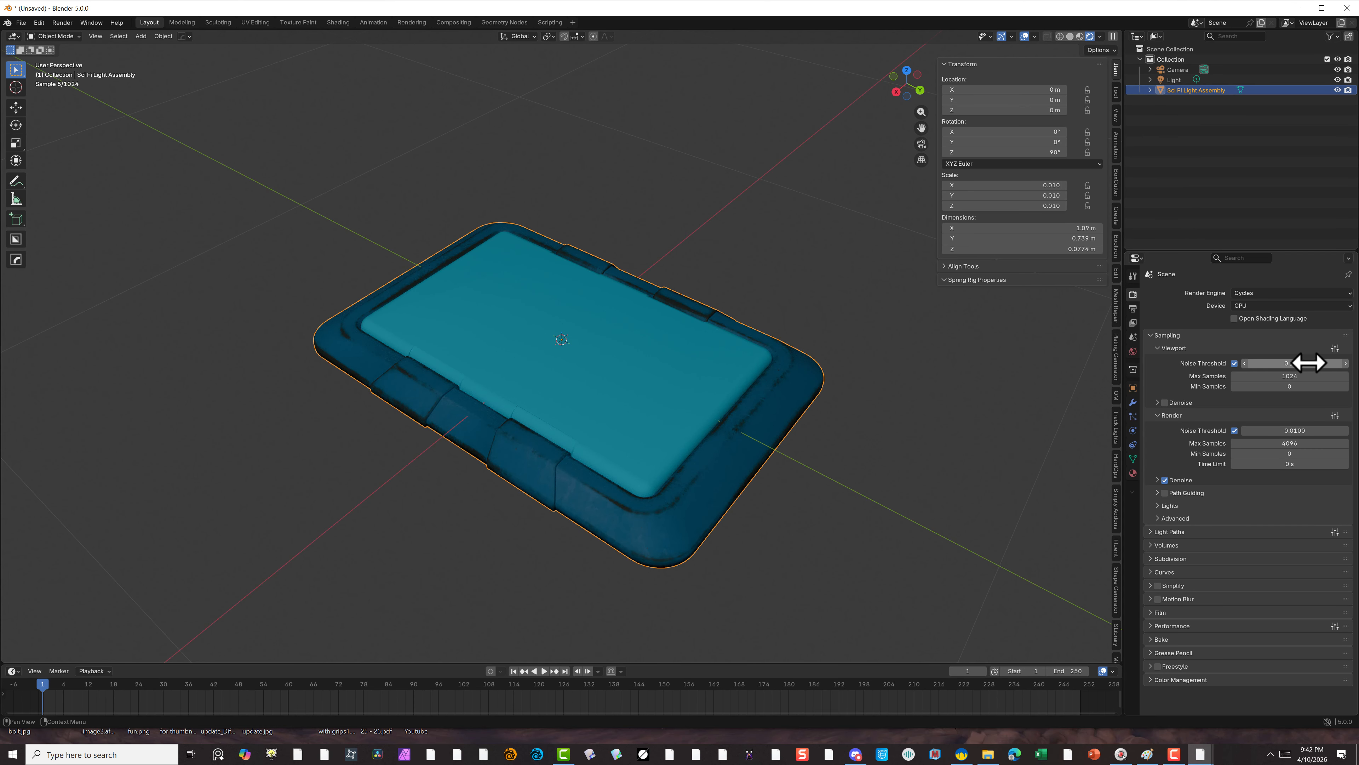
click(1242, 305)
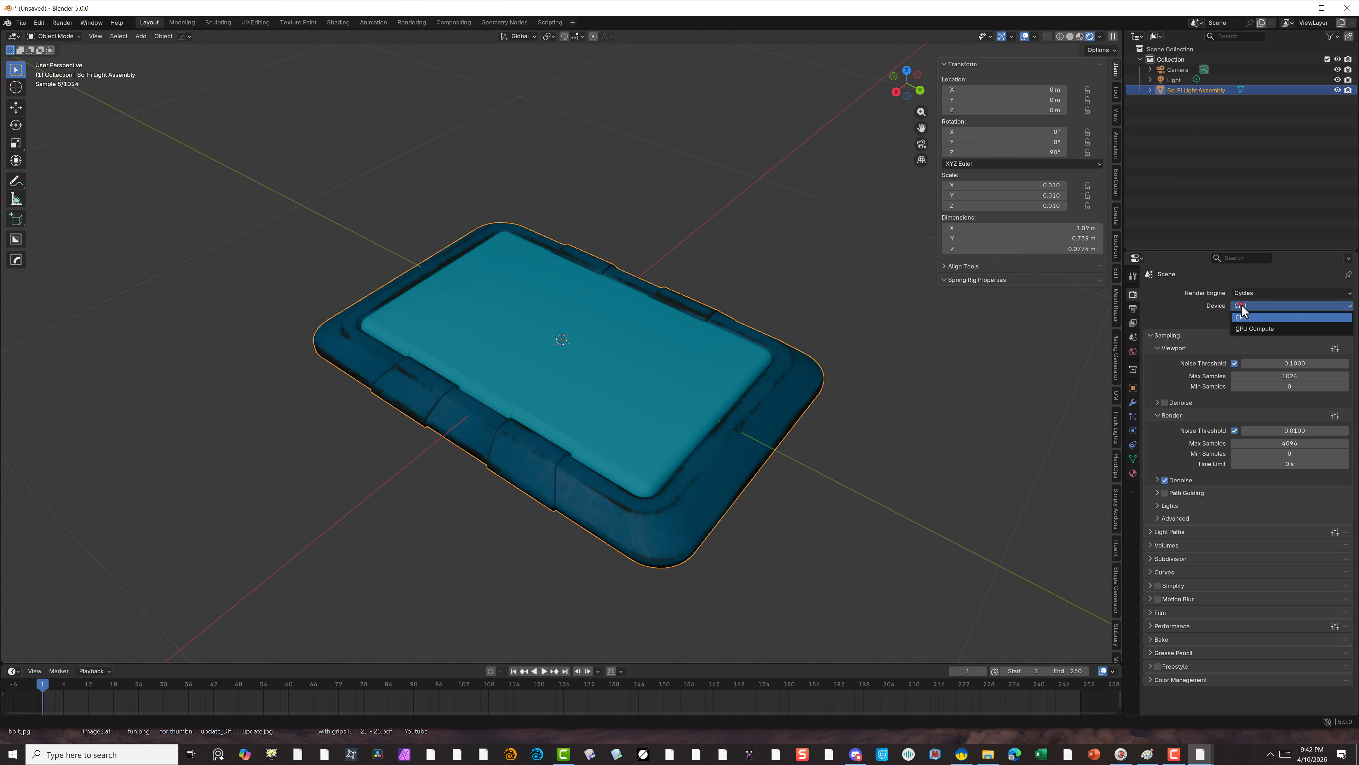
click(1247, 328)
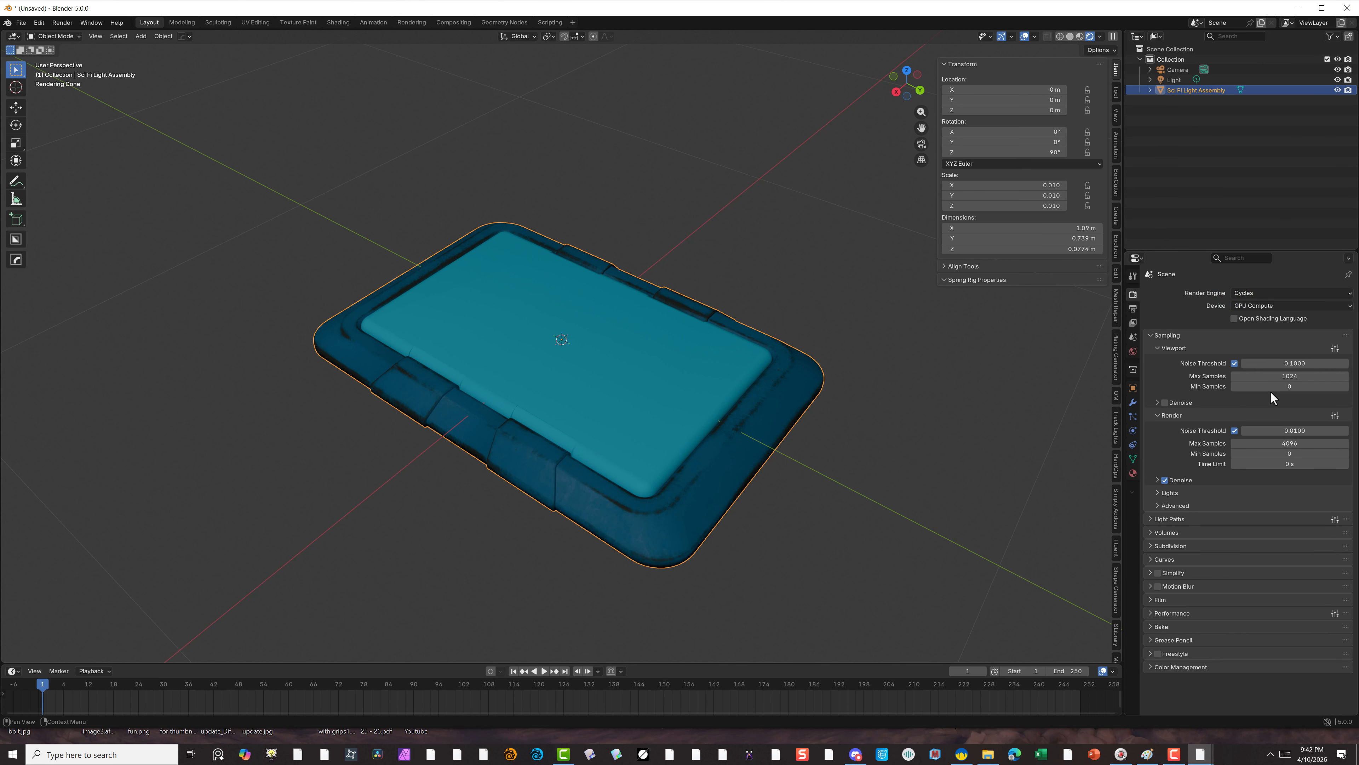
Set the final render's max samples to 600 and the colour management look to High Contrast.
click(1265, 445)
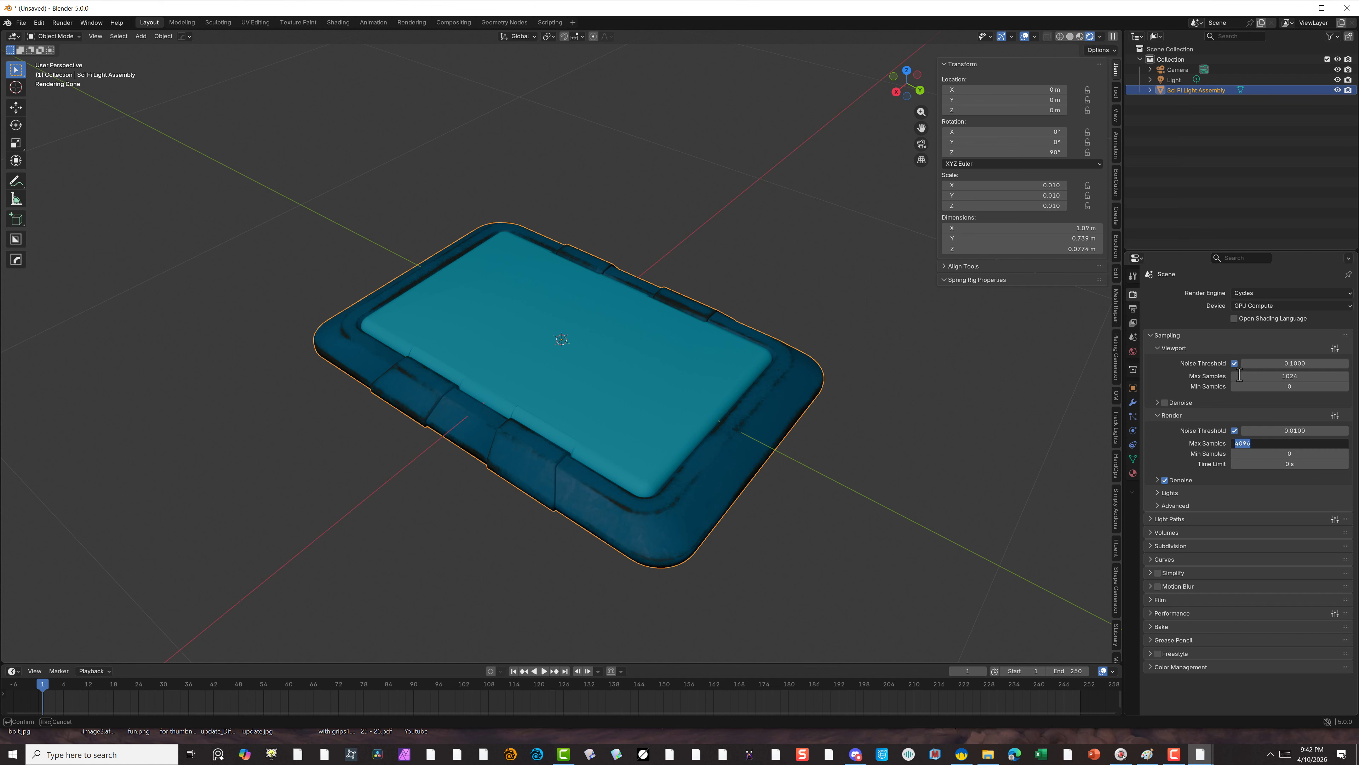
text(600)
key(Tab)
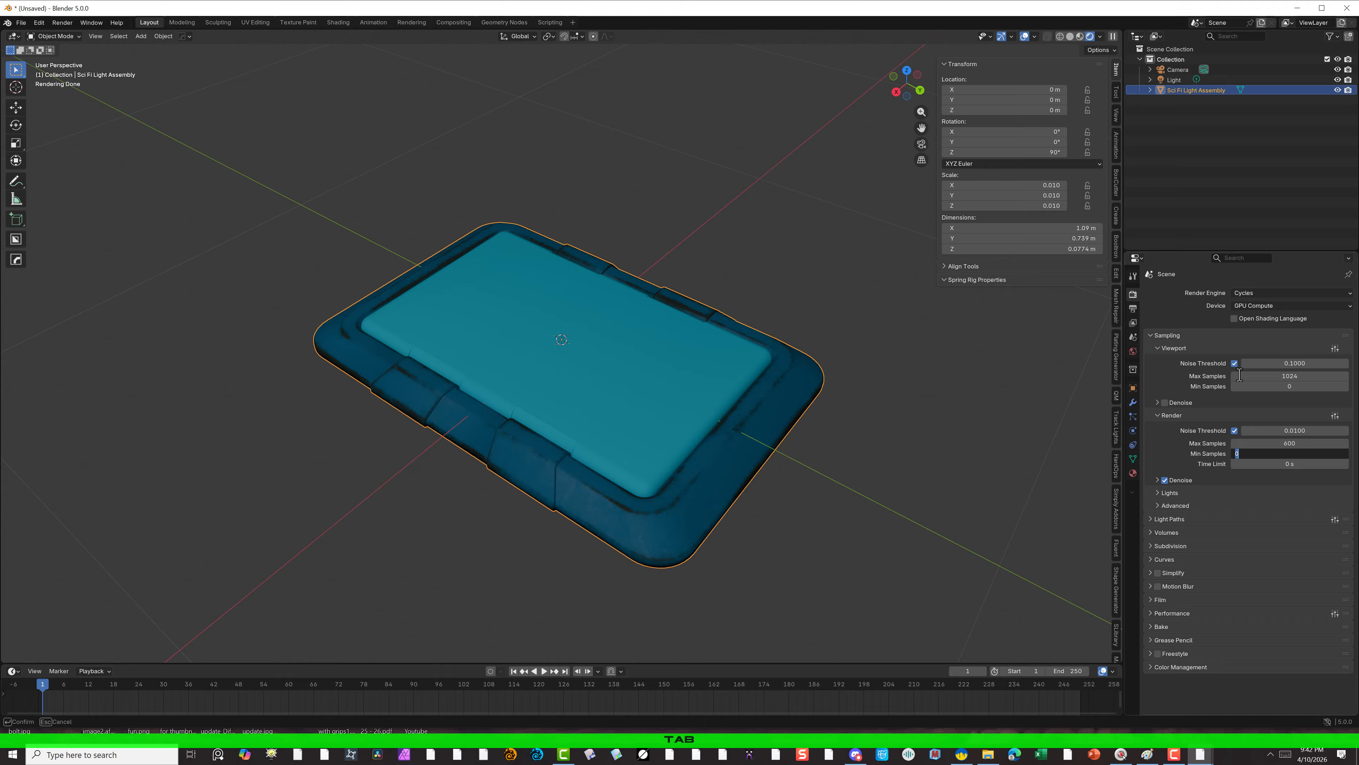
click(1027, 474)
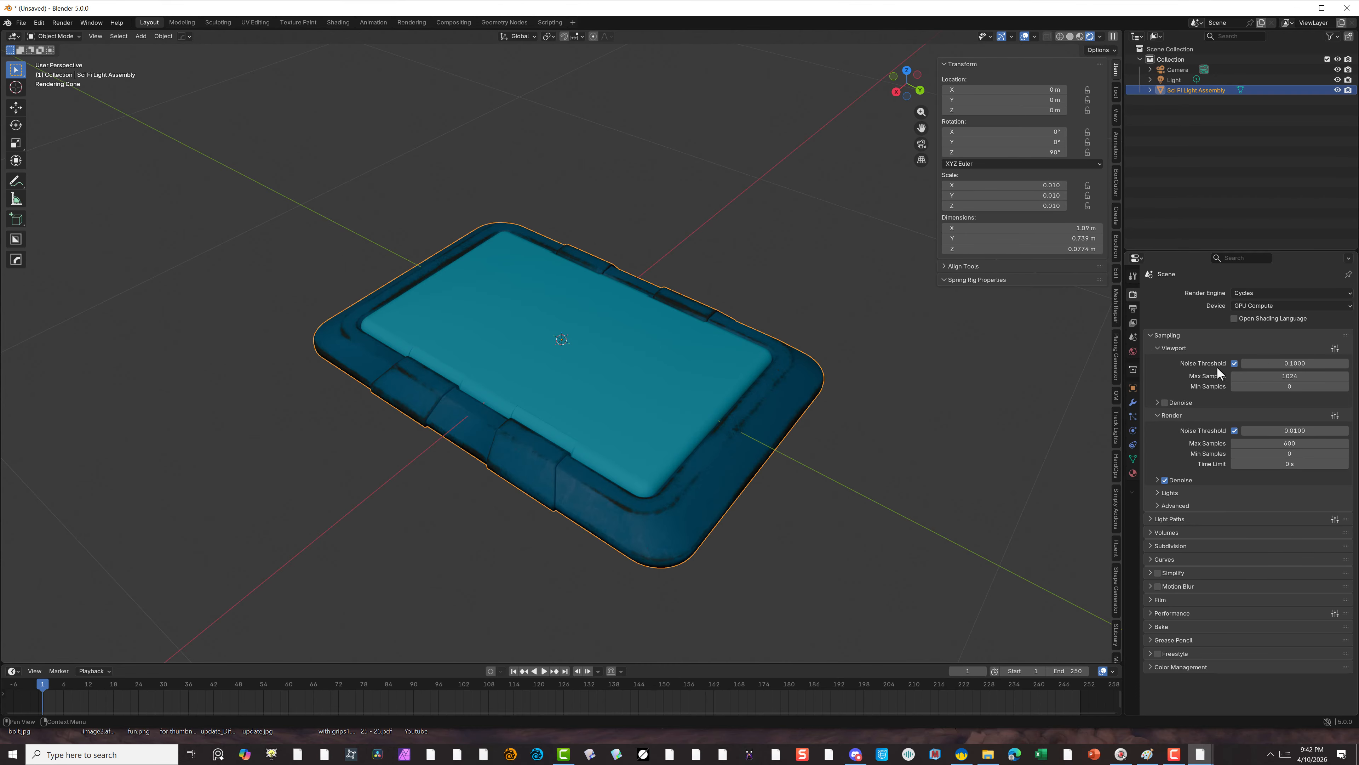
click(1153, 665)
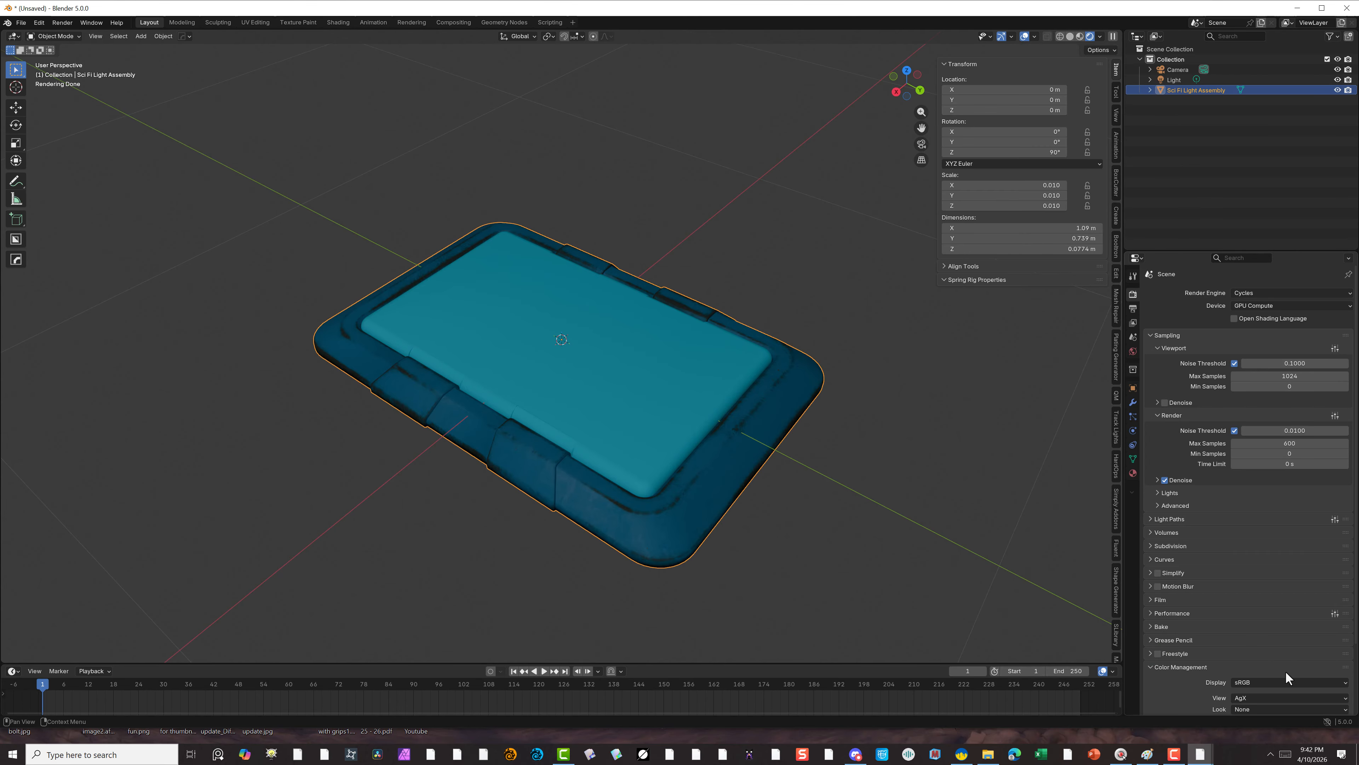
click(1267, 707)
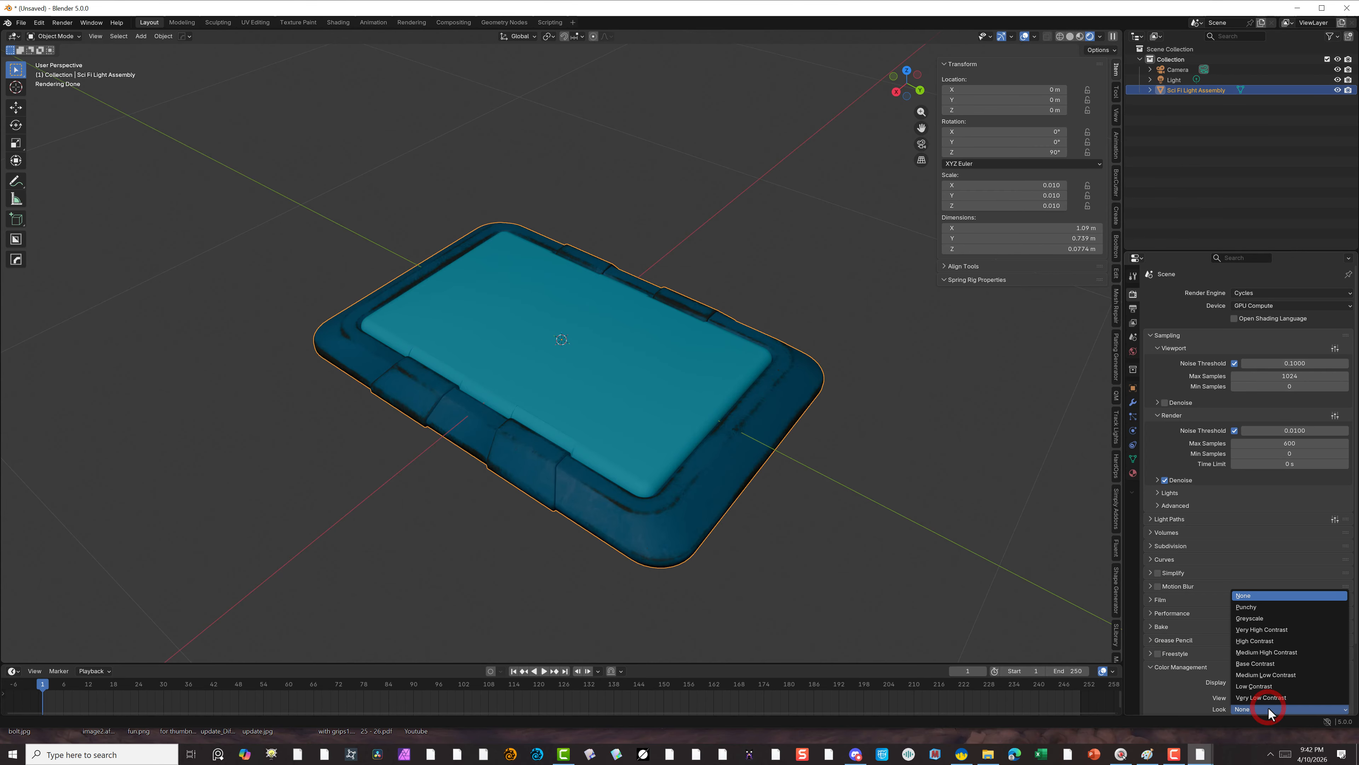
click(1274, 642)
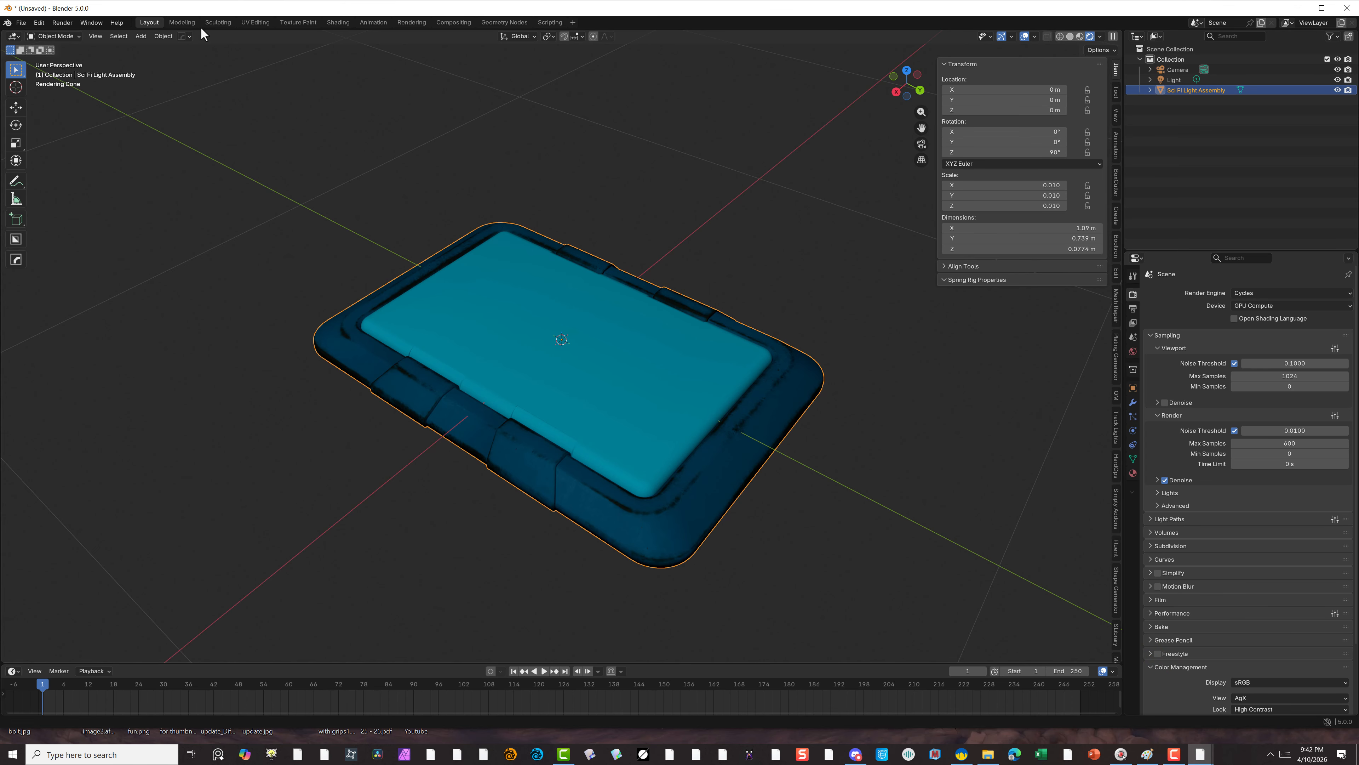
Add a mesh plane at the origin and scale it up to a floor about 163 m square.
click(142, 36)
mouse_move(164, 59)
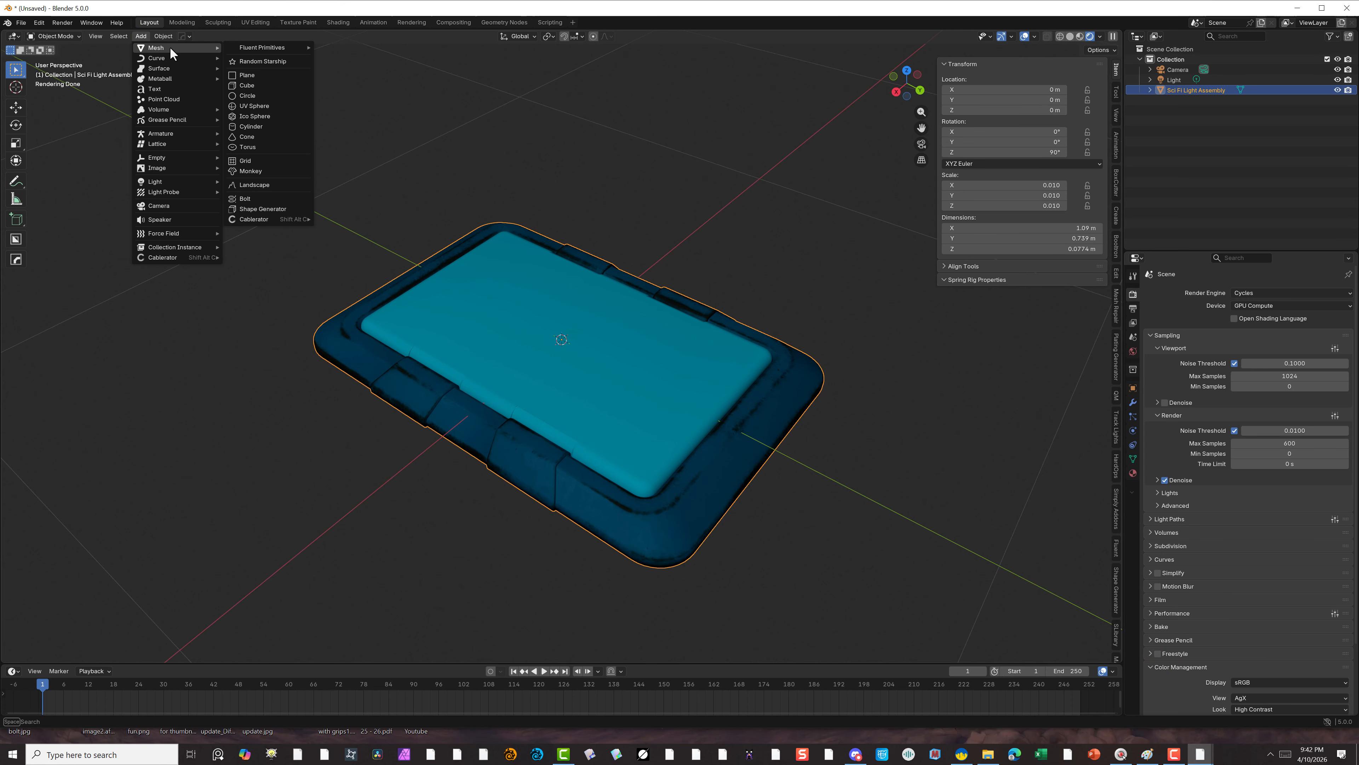
click(260, 77)
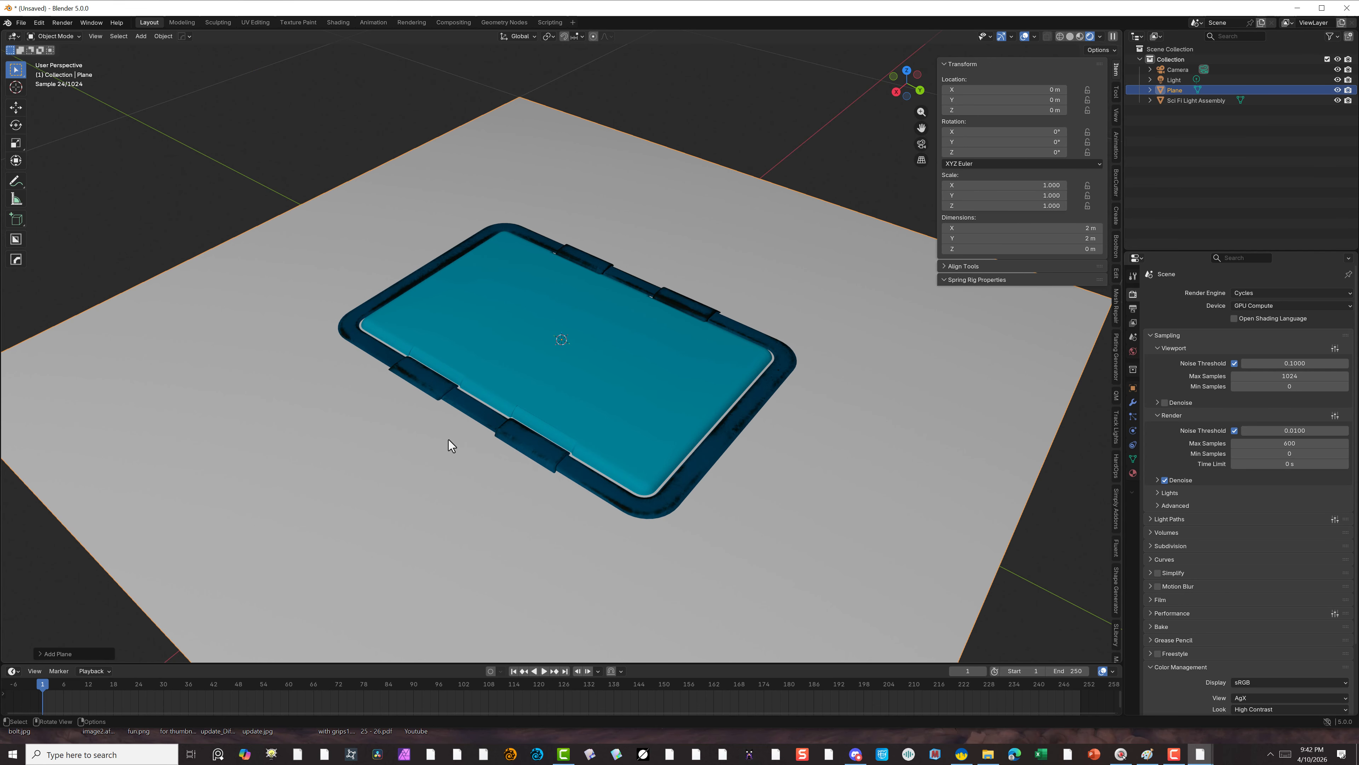
key(s)
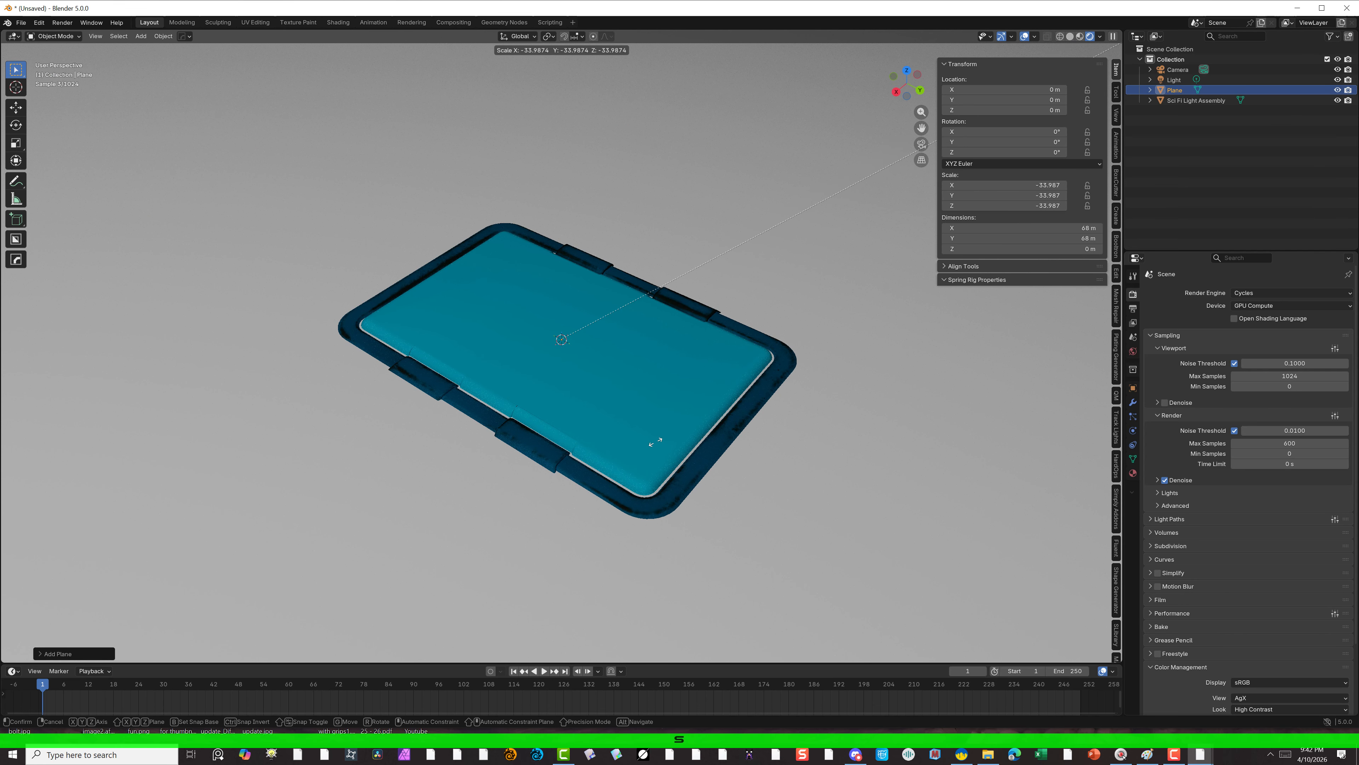
click(673, 635)
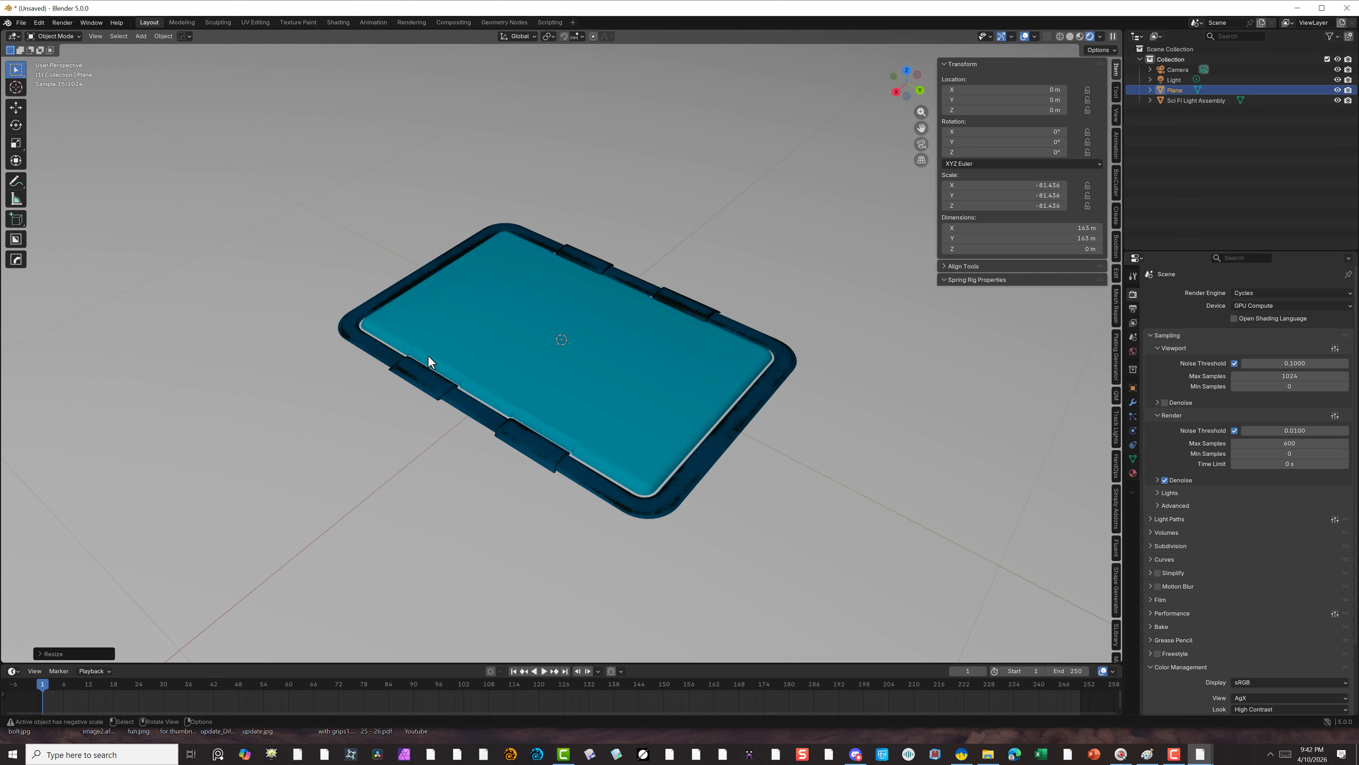
Lower the floor plane along Z to about -0.06 m and check from the back that it meets the light assembly's underside.
key(g)
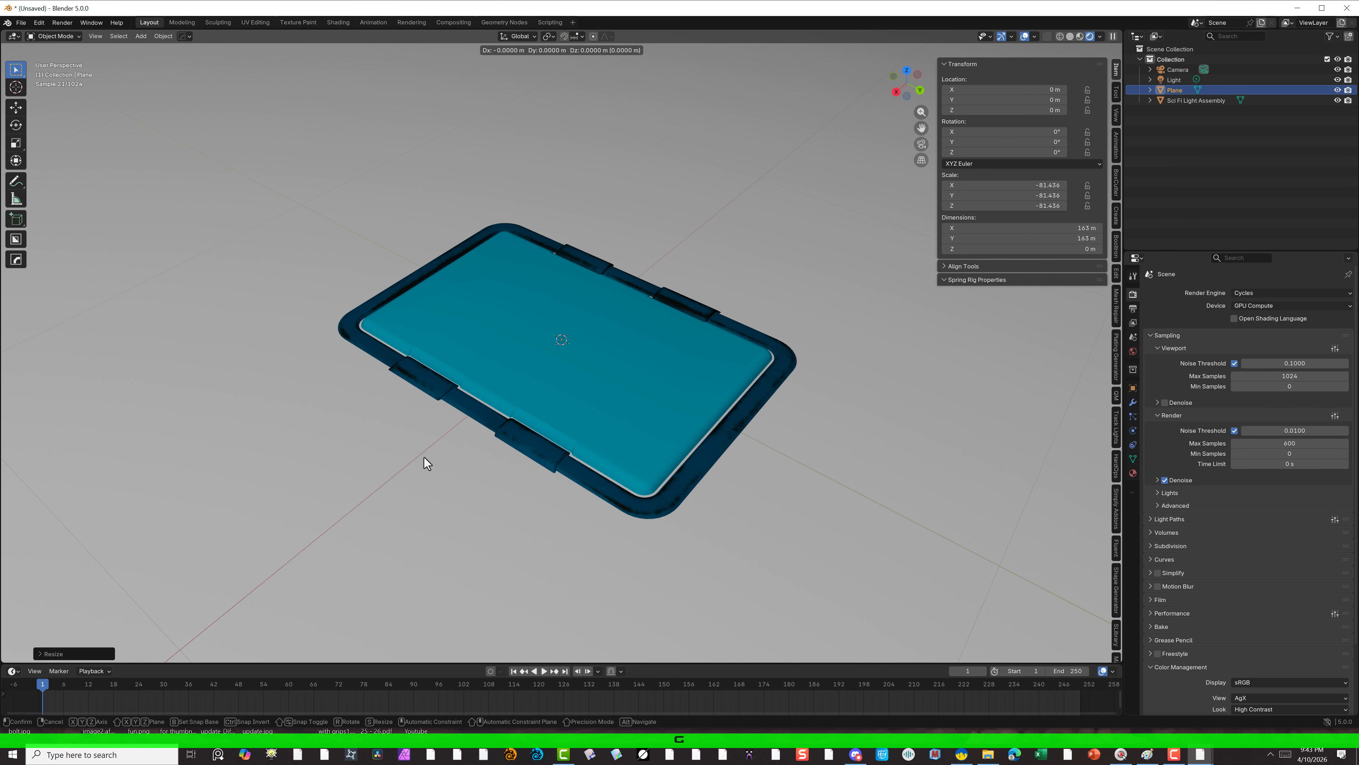
key(z)
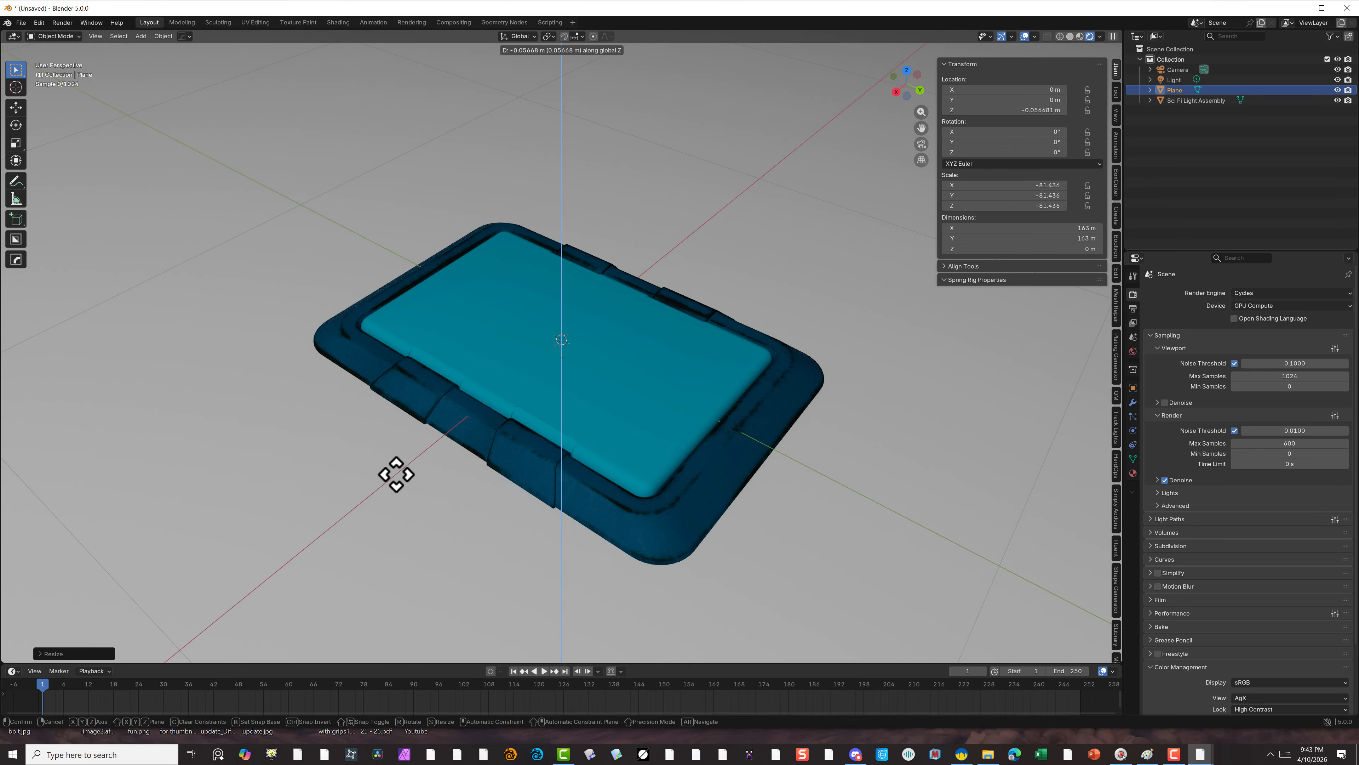
click(396, 475)
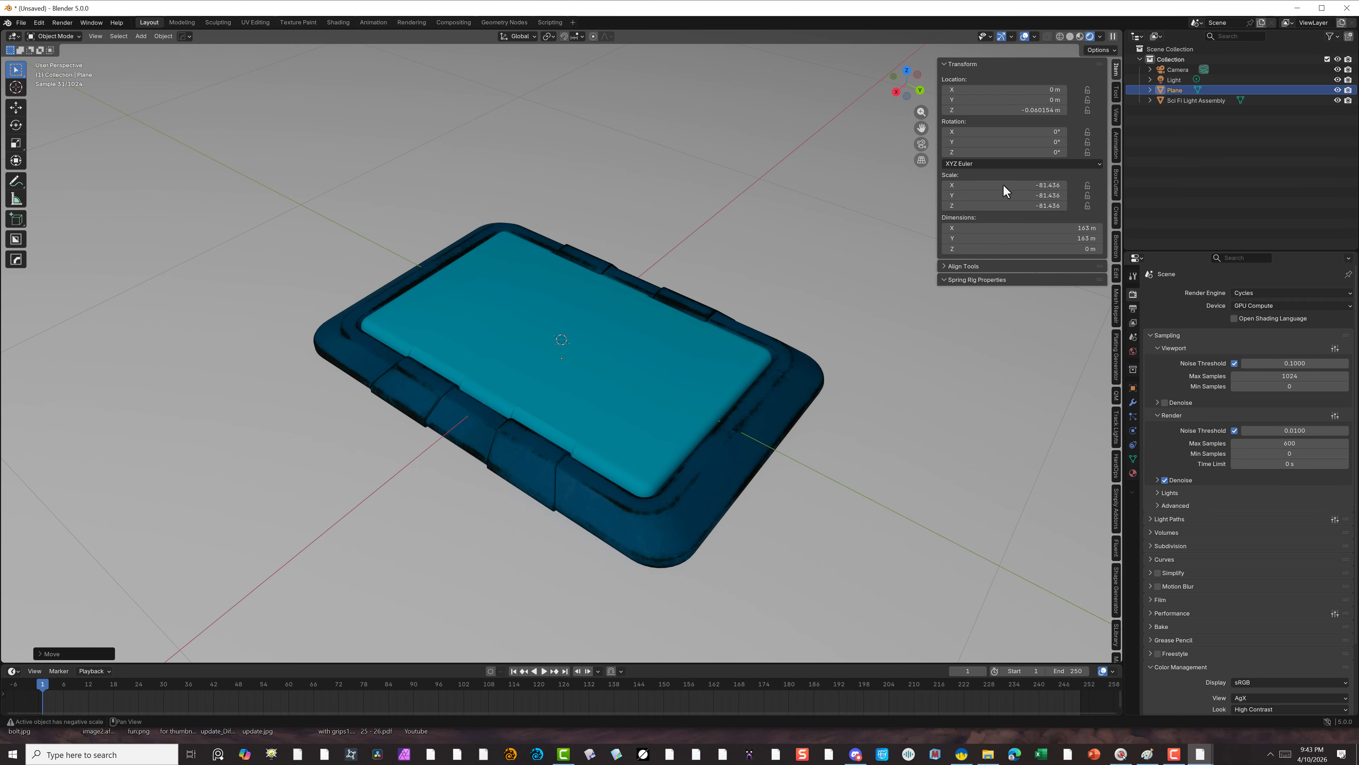
click(921, 86)
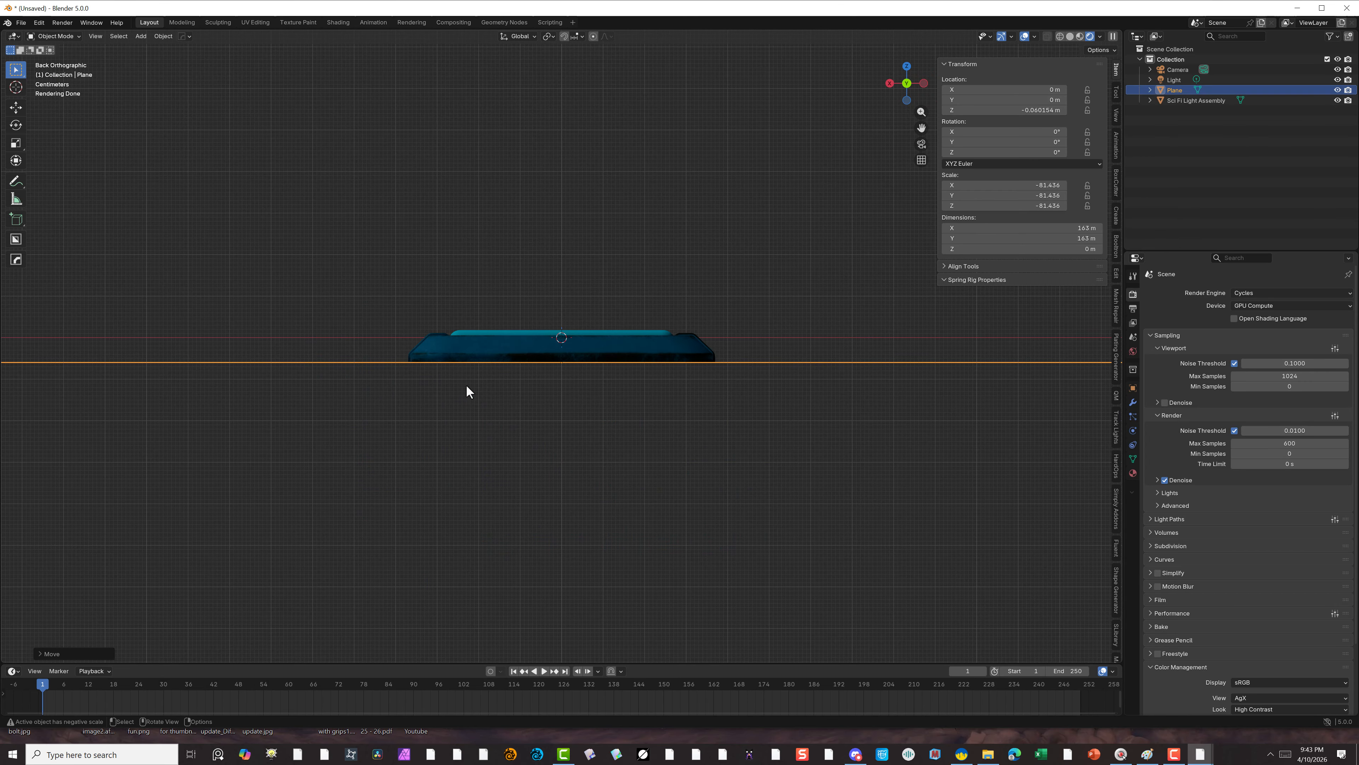
scroll(473, 408, up, 7)
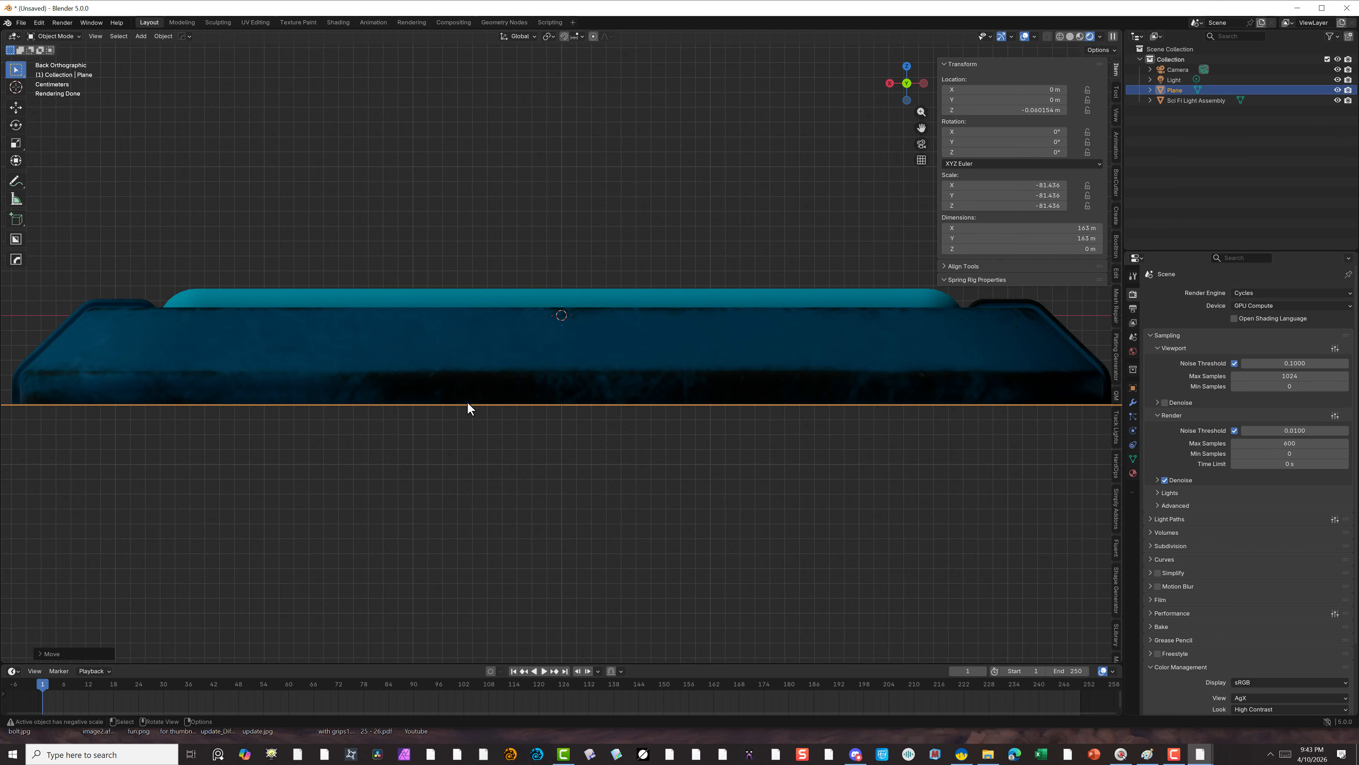
scroll(450, 396, down, 5)
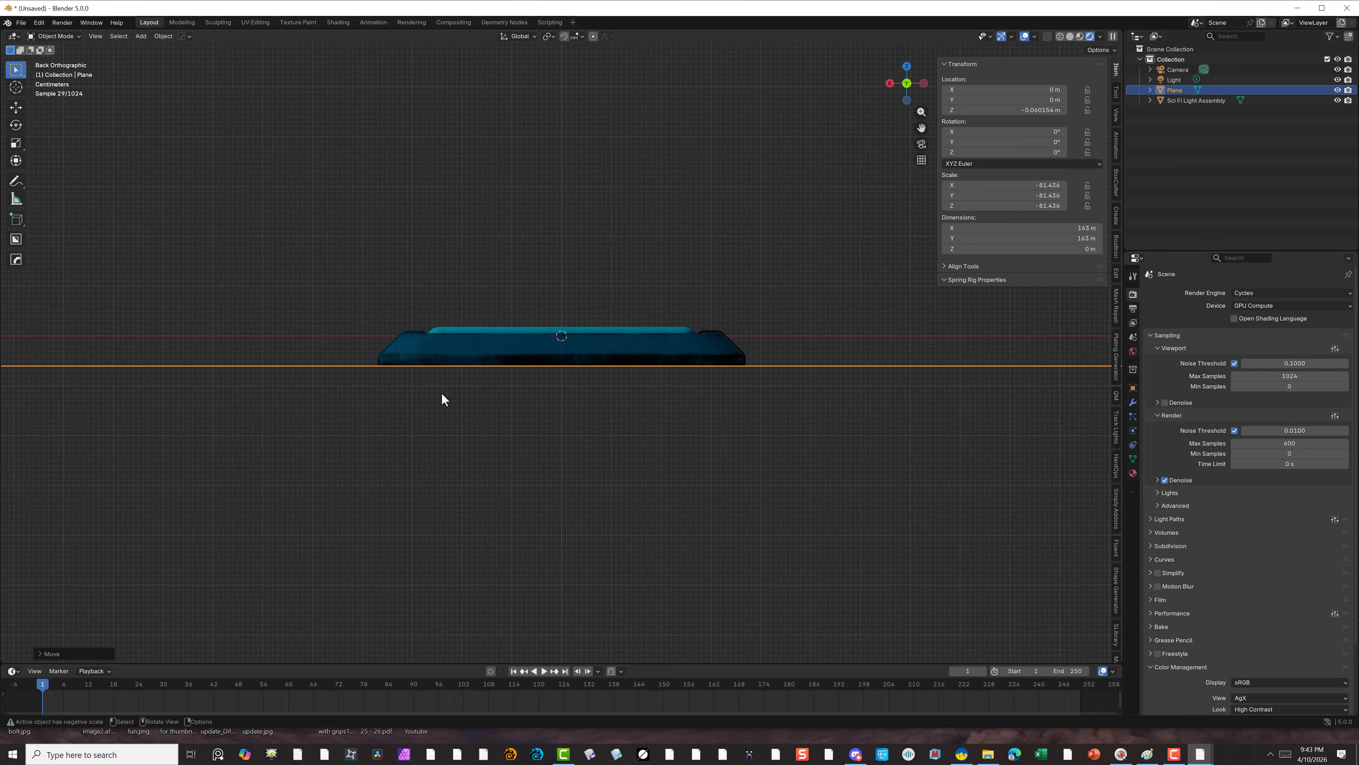
alt+drag(494, 311, 498, 546)
Assign a new blank material to the floor plane and open its shader nodes in the Shading workspace.
click(562, 541)
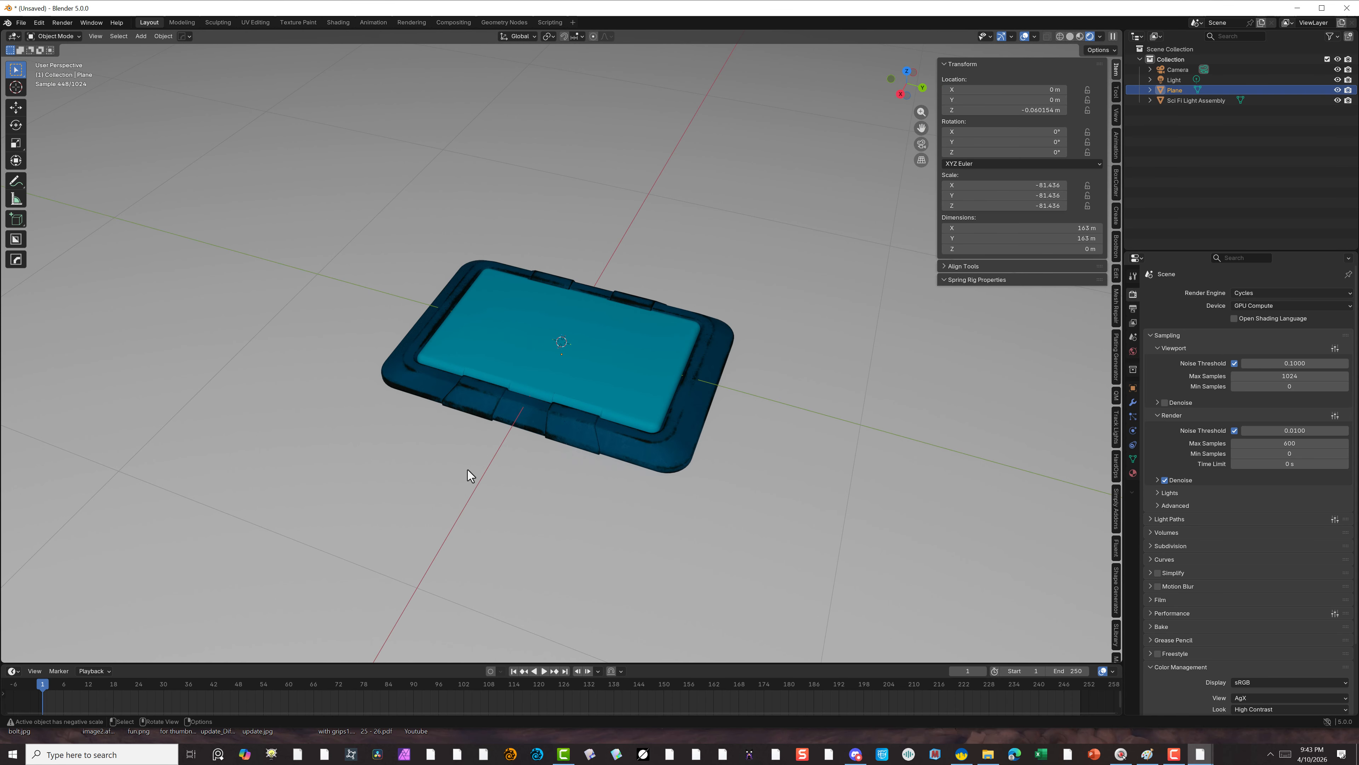
key(alt+m)
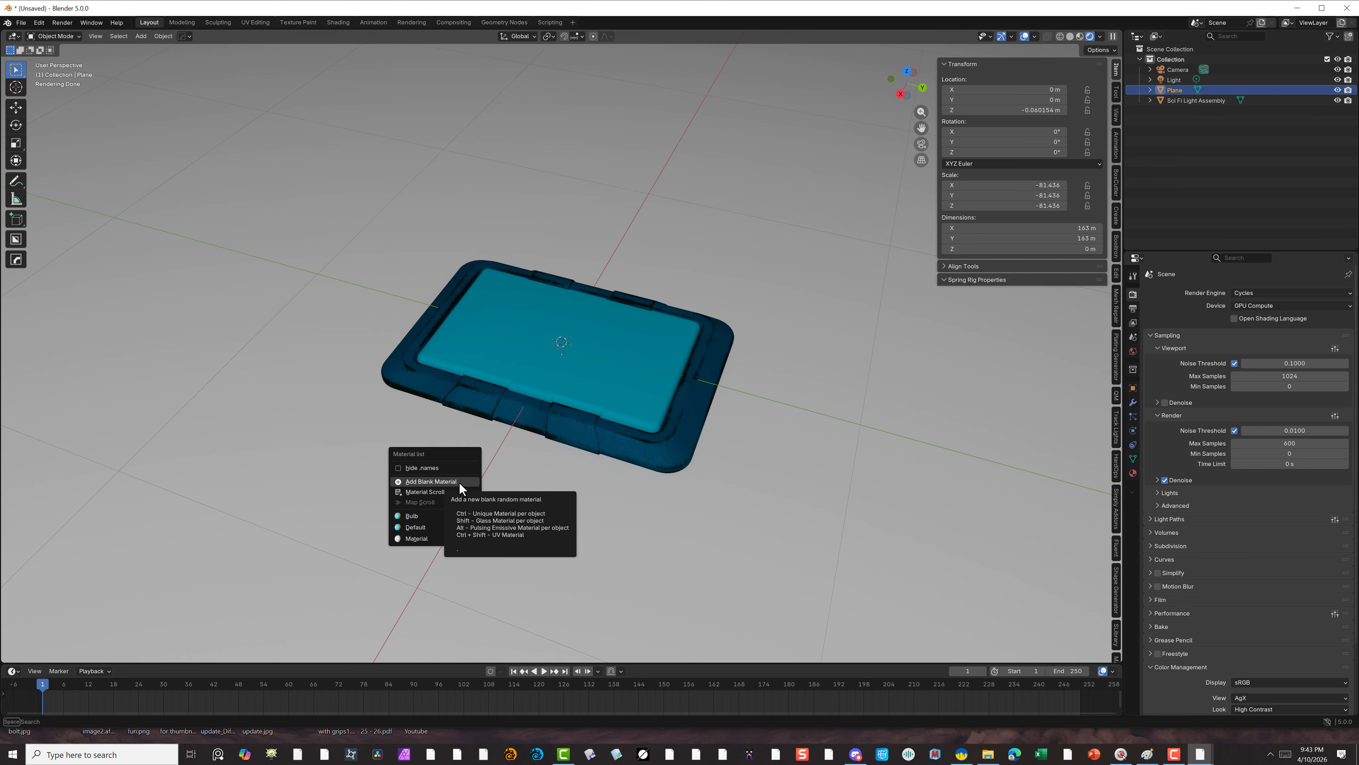
click(459, 482)
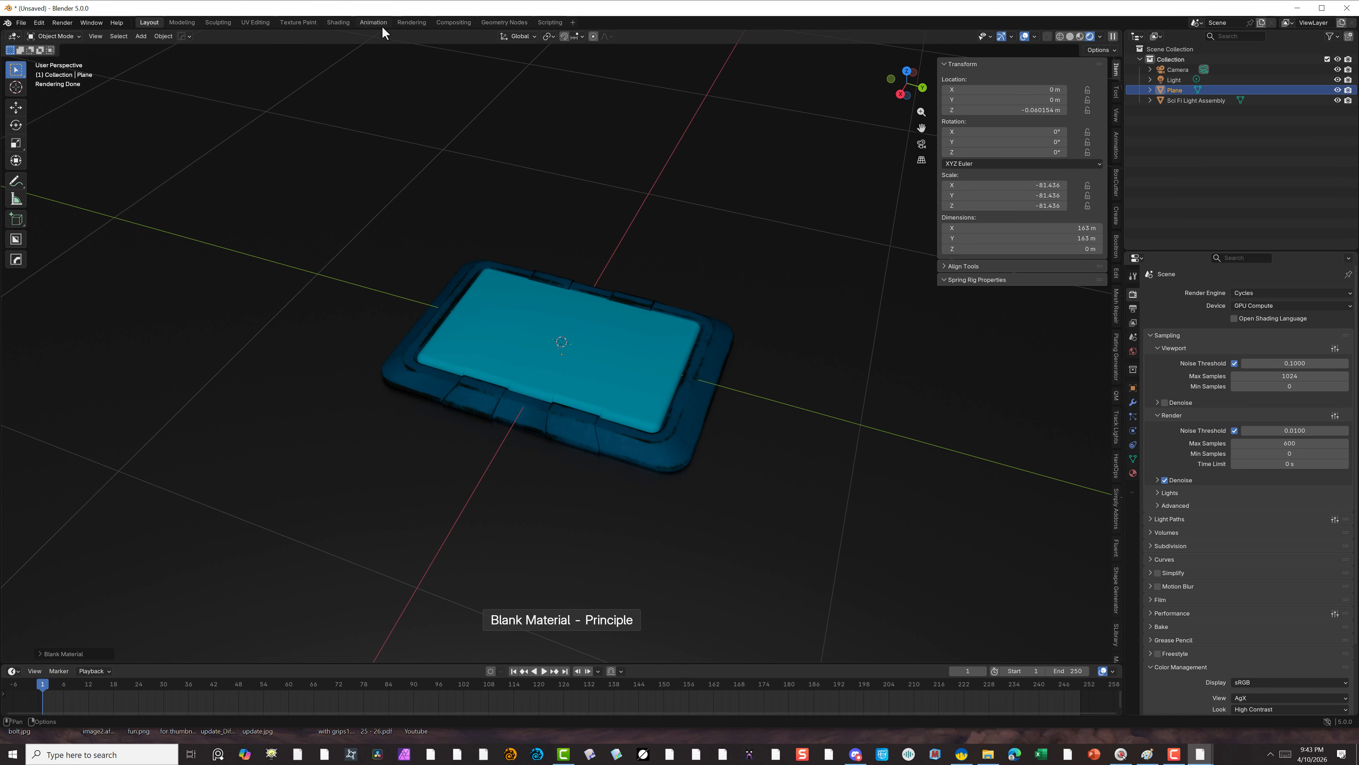
click(338, 22)
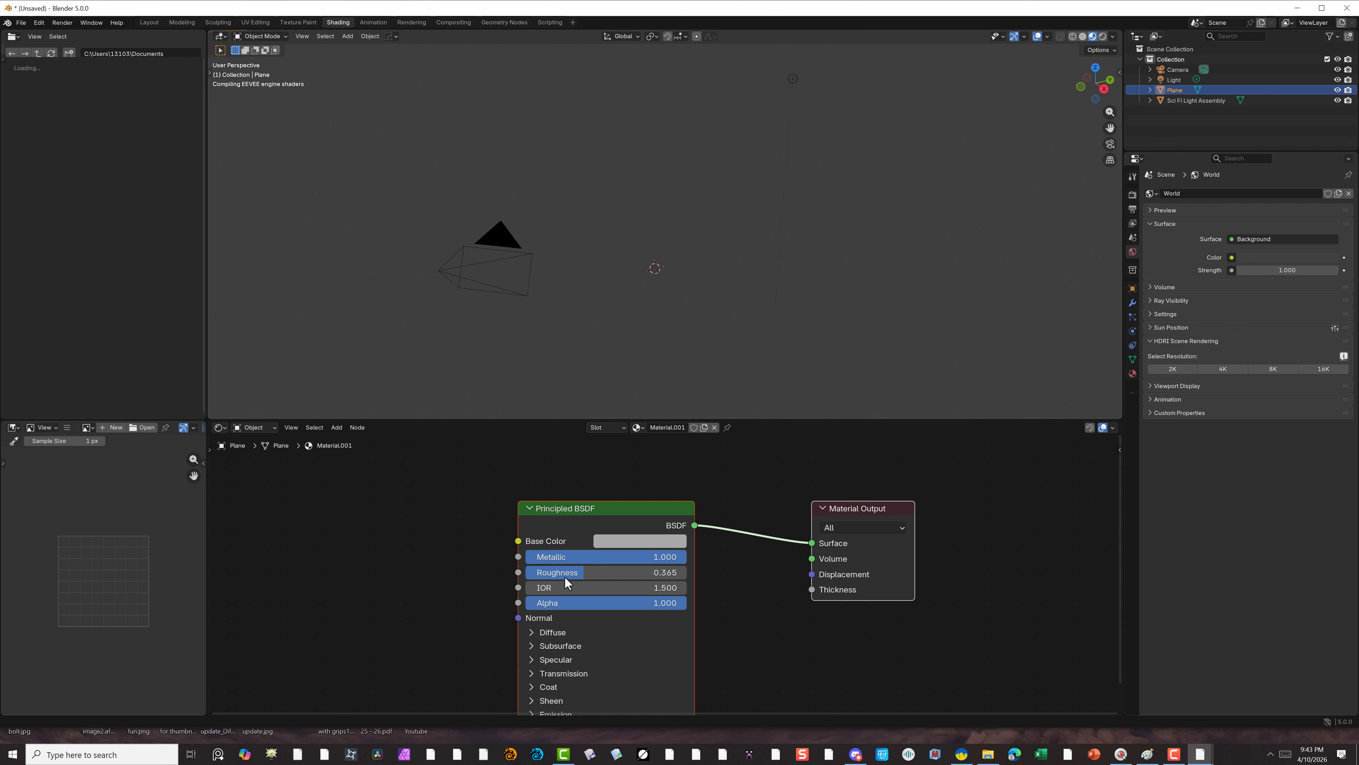
Lower the floor material's roughness to about 0.193, show the rendered viewport, and brighten its base color to value 0.911.
drag(556, 574, 529, 574)
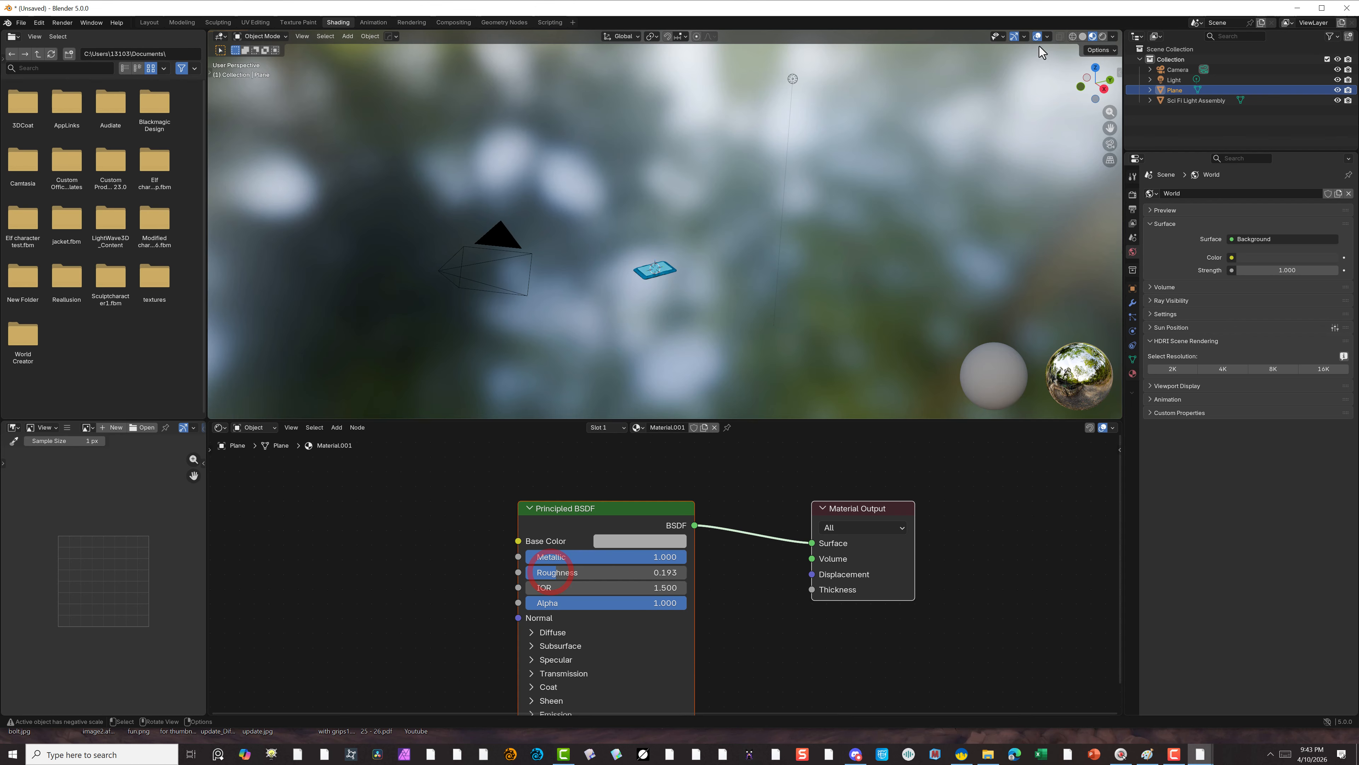
click(1102, 36)
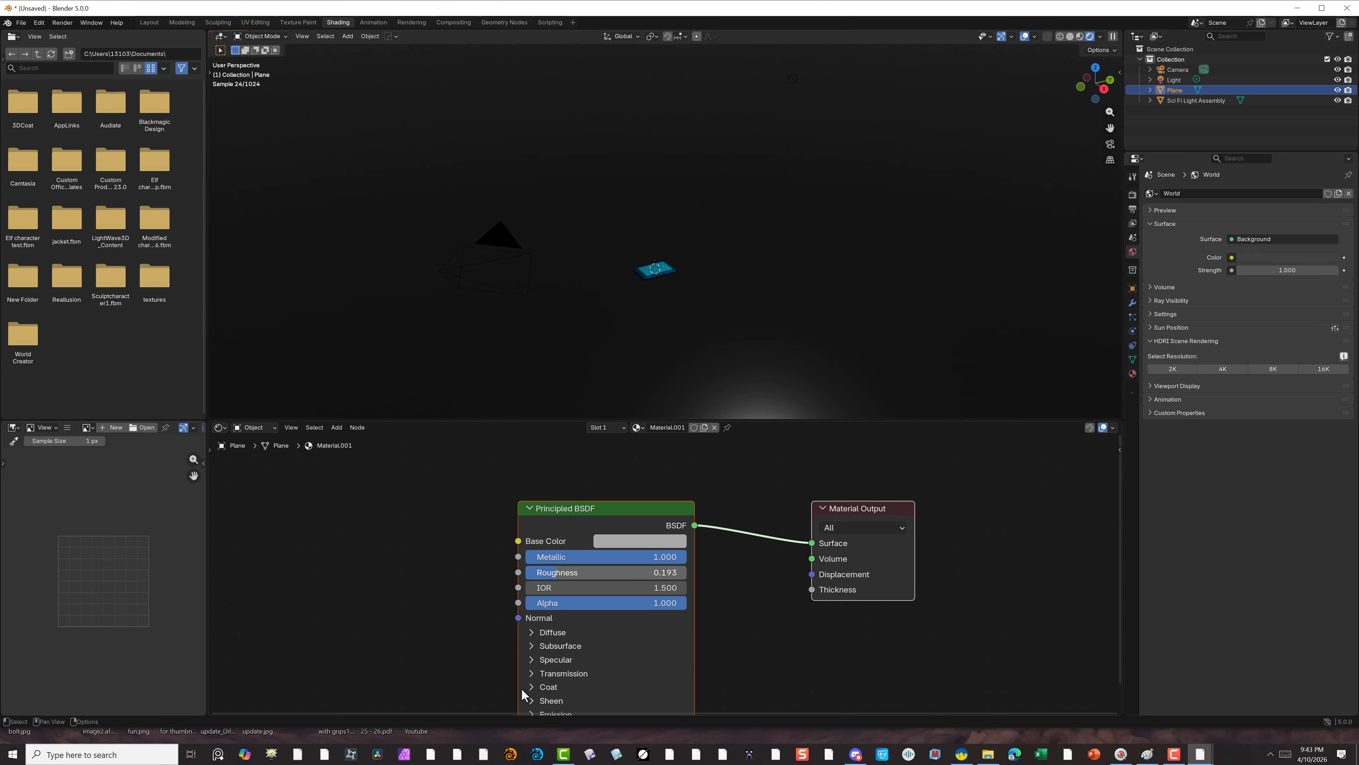
click(633, 543)
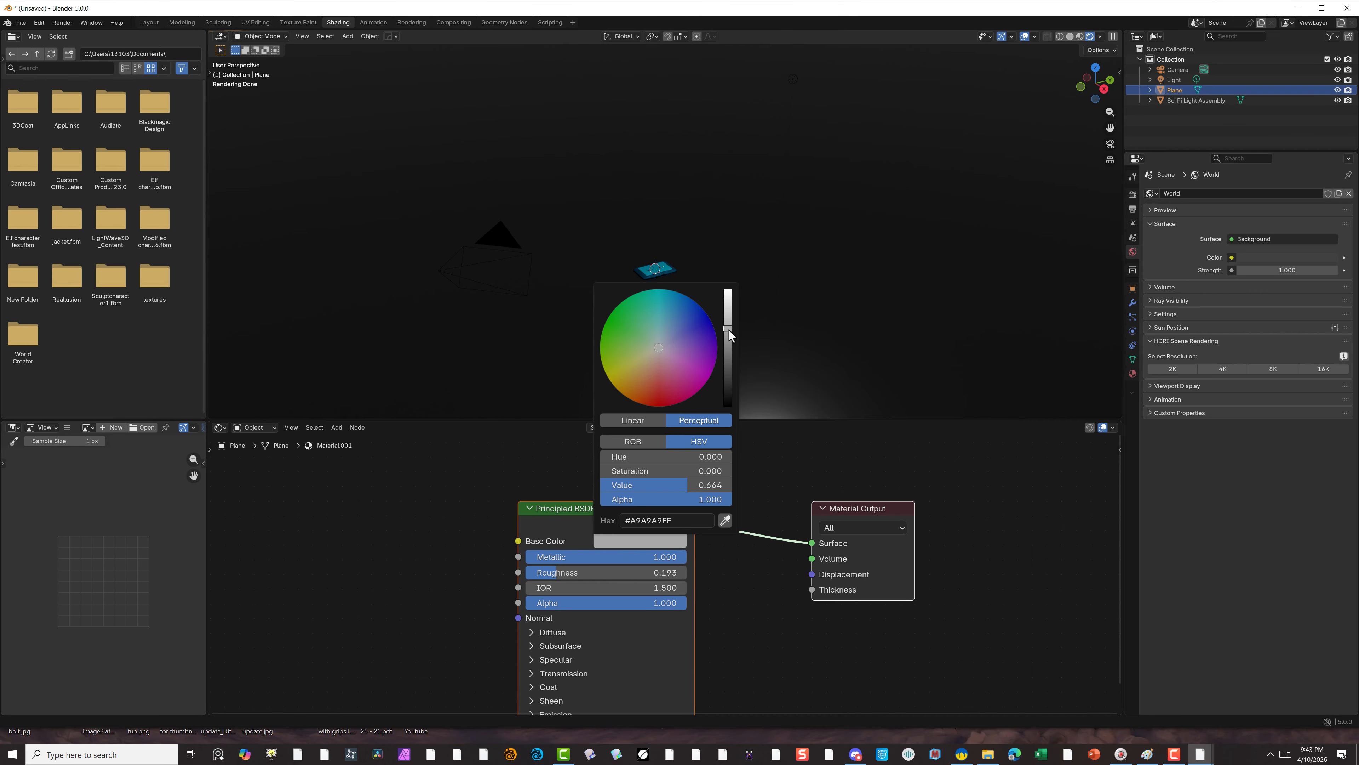
drag(727, 330, 727, 296)
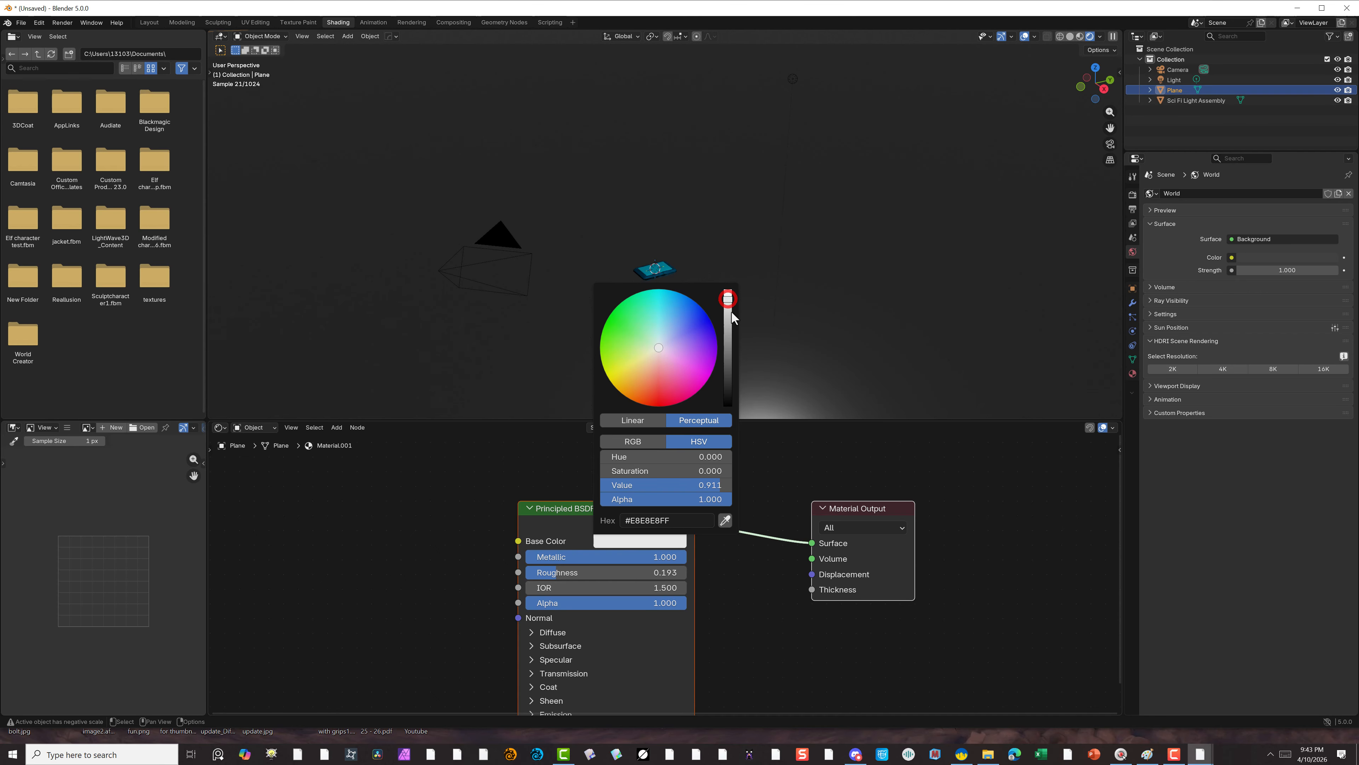
click(506, 510)
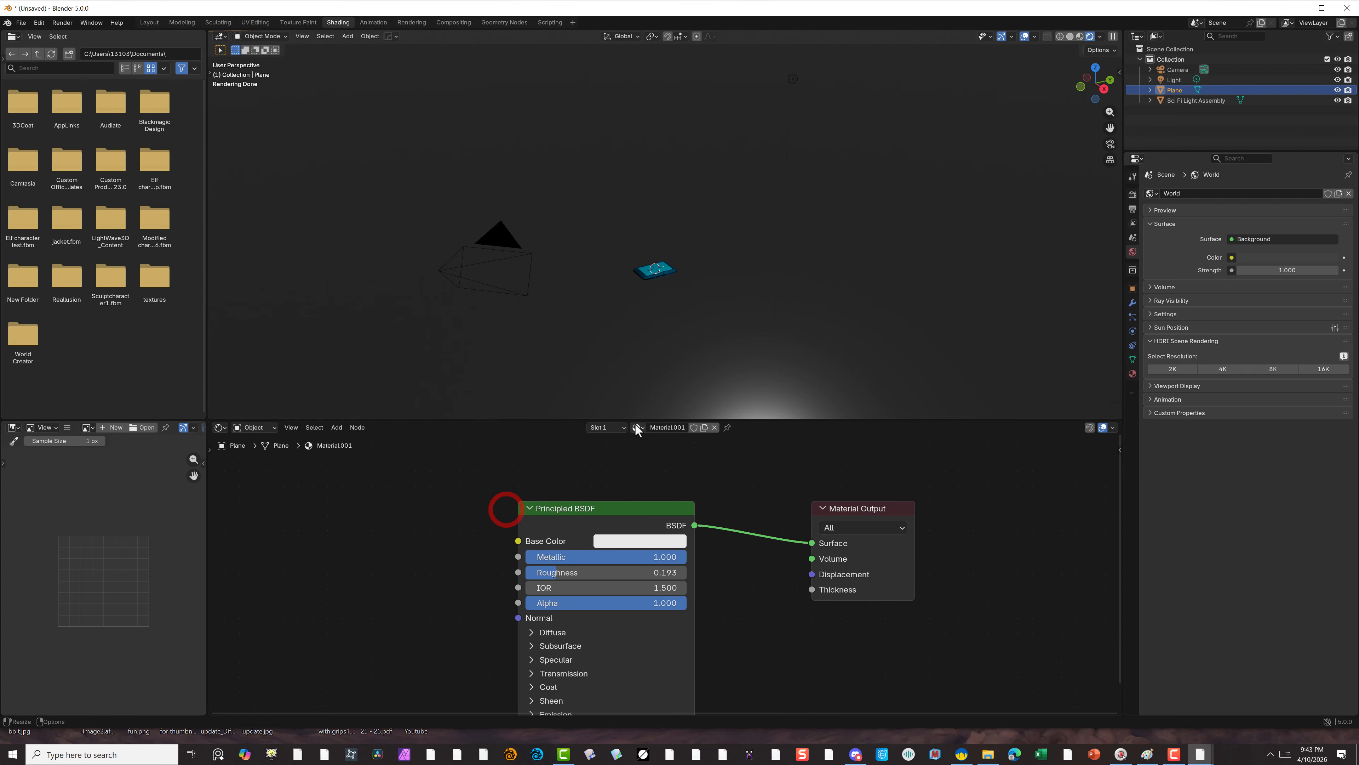
Show the World shader nodes and add an Environment Texture node feeding the Background node's color.
click(273, 427)
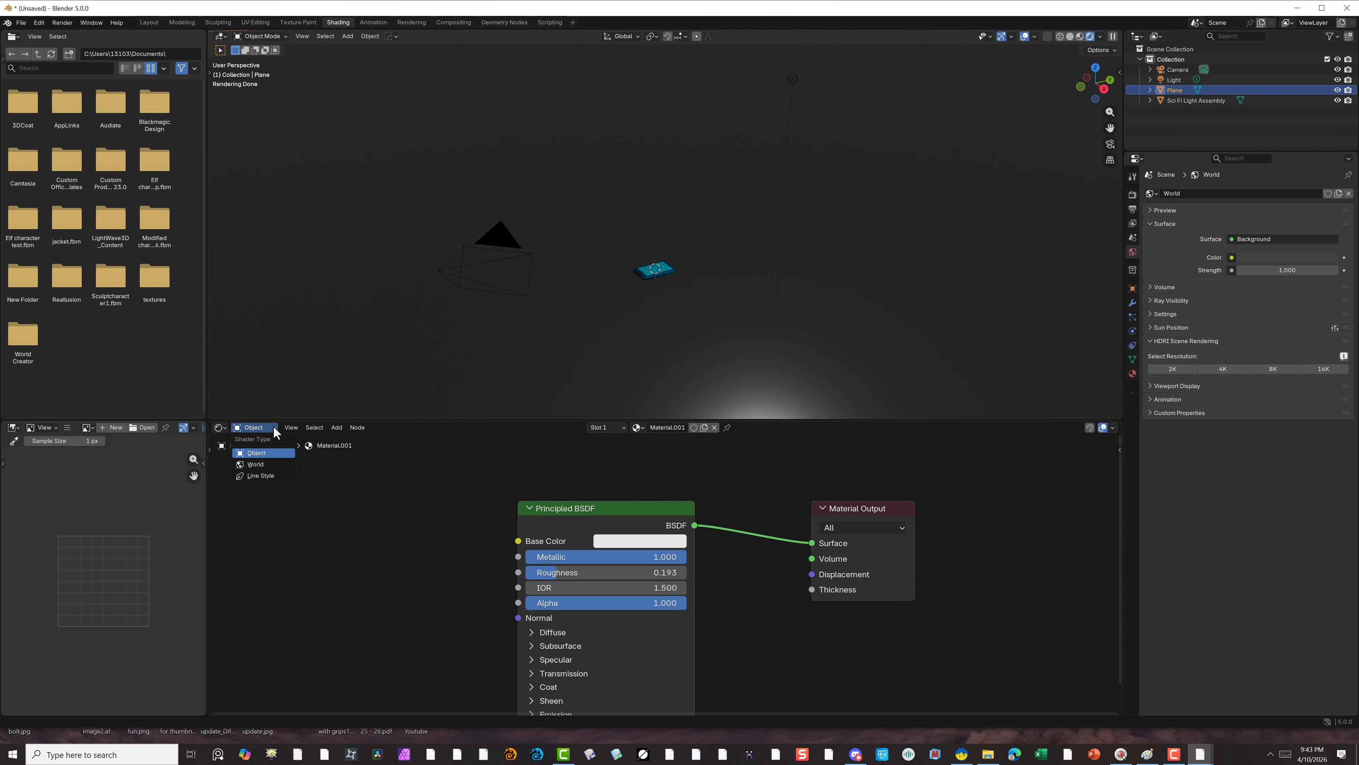
click(265, 465)
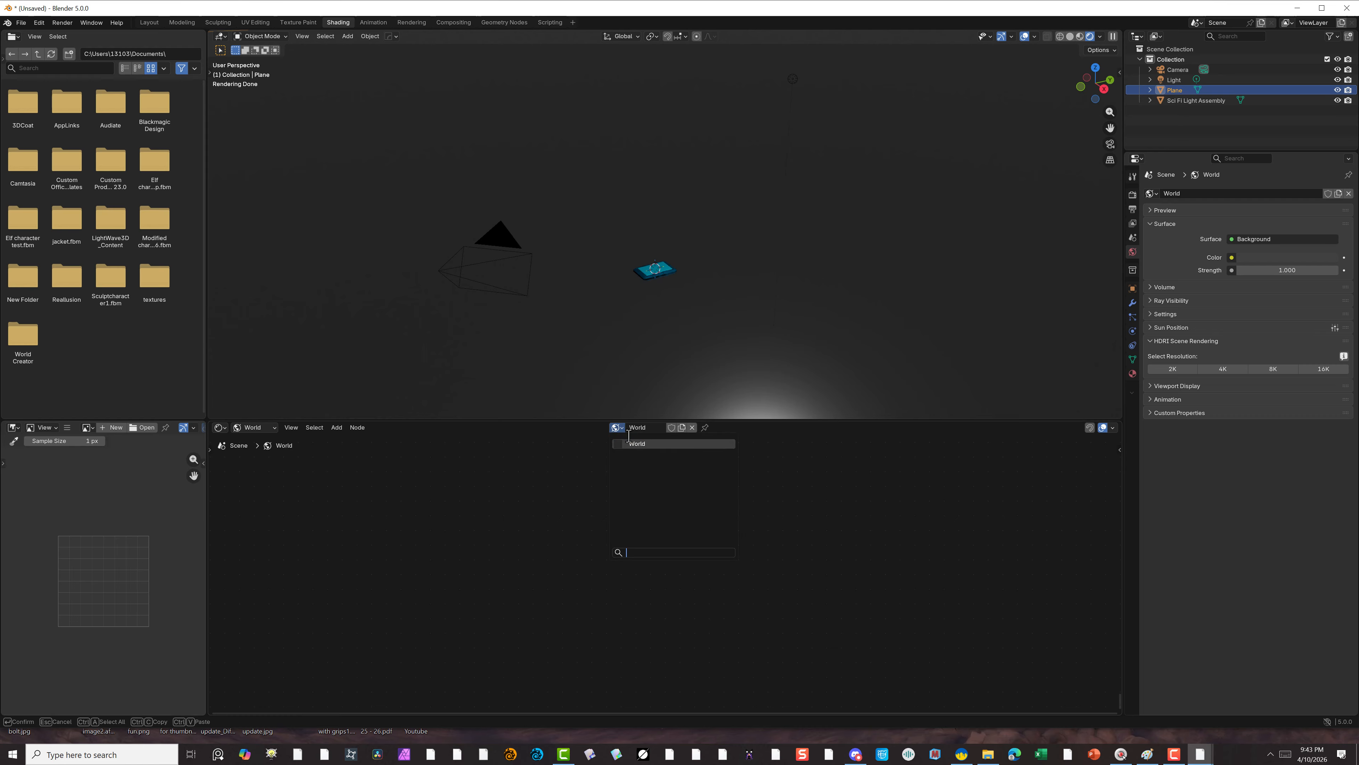
key(Home)
drag(575, 543, 461, 509)
click(407, 543)
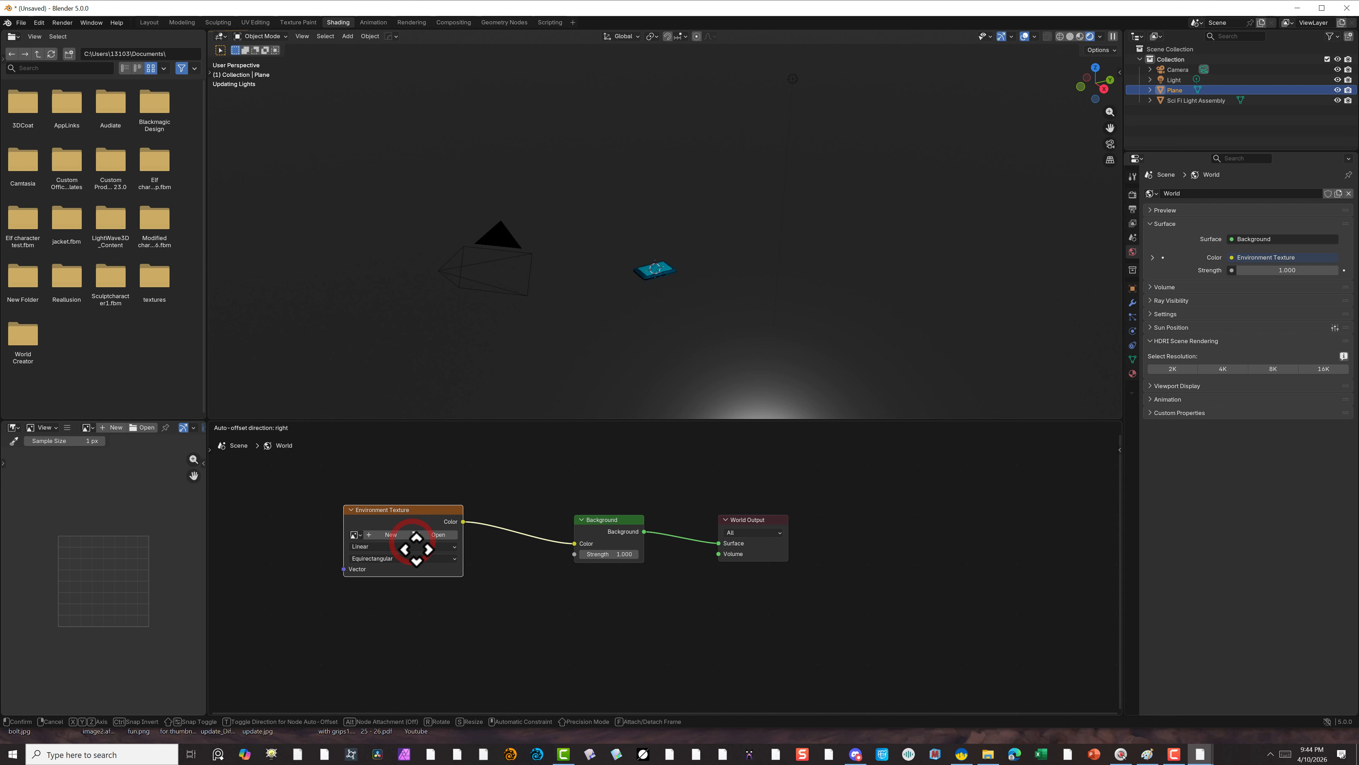
click(437, 551)
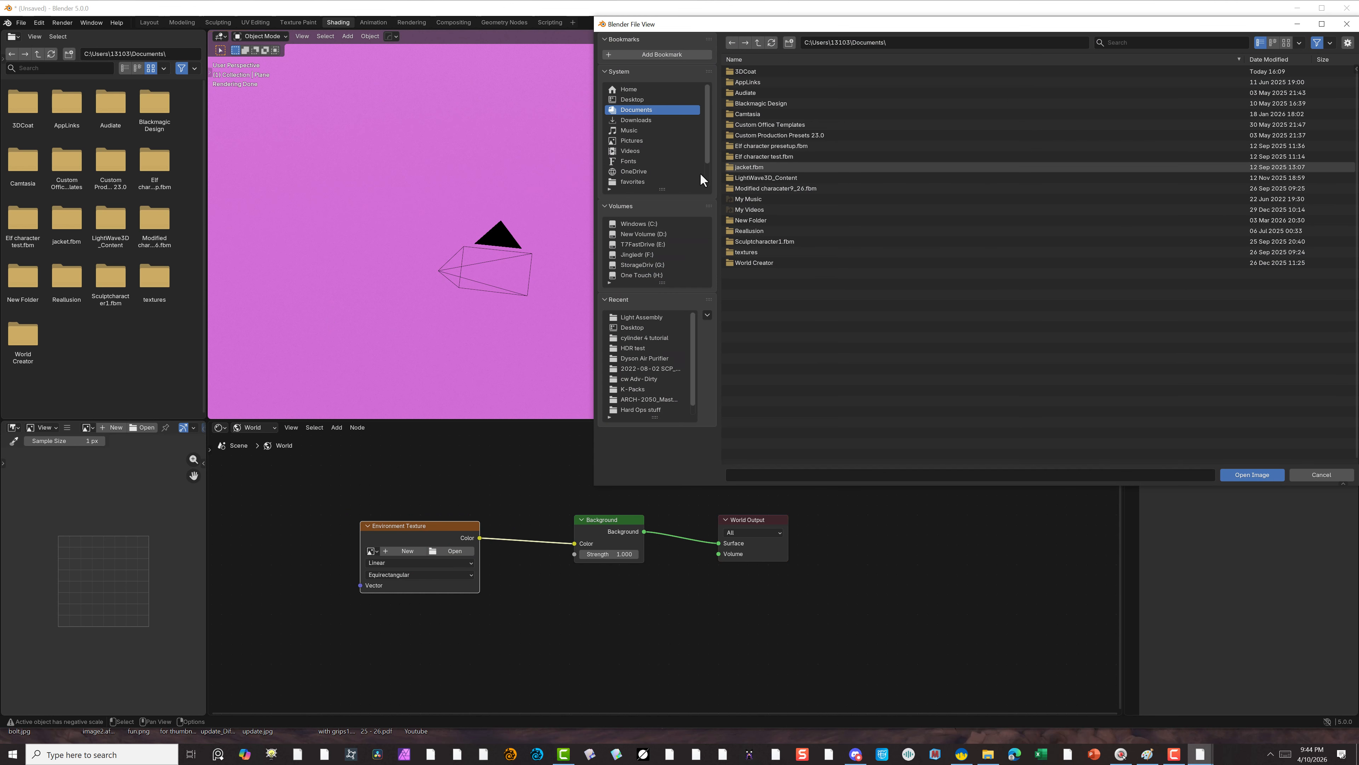
Load belfast_sunset_puresky_4k.exr from D:\HDR test as the environment image.
click(664, 234)
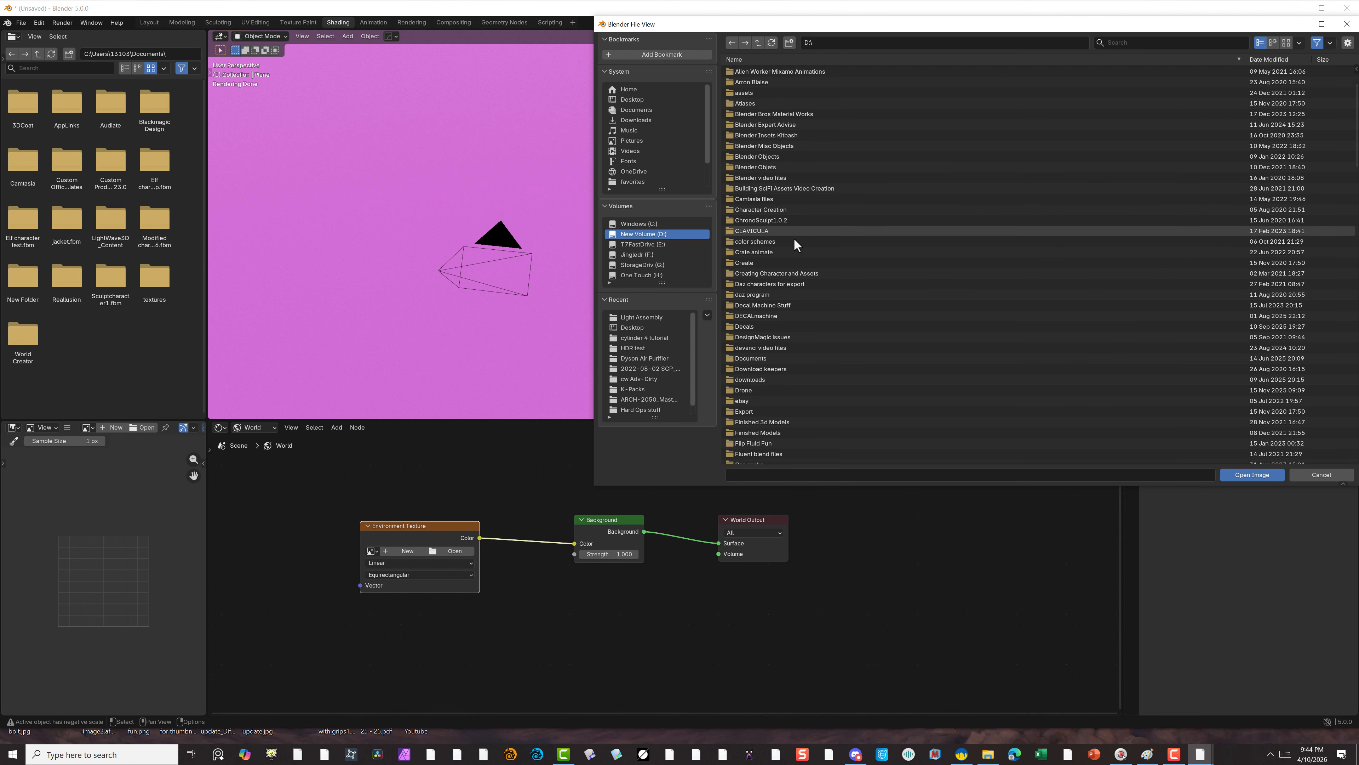
scroll(751, 274, down, 5)
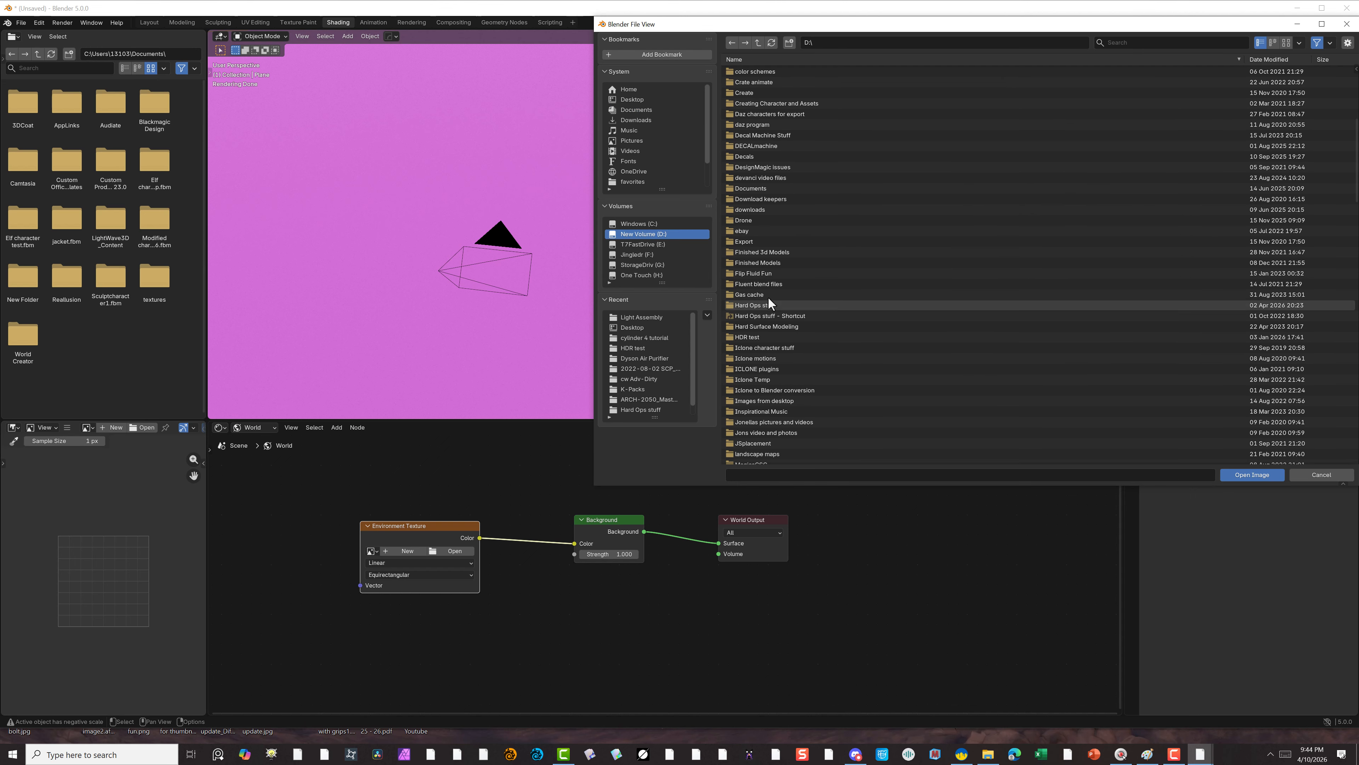
double_click(759, 337)
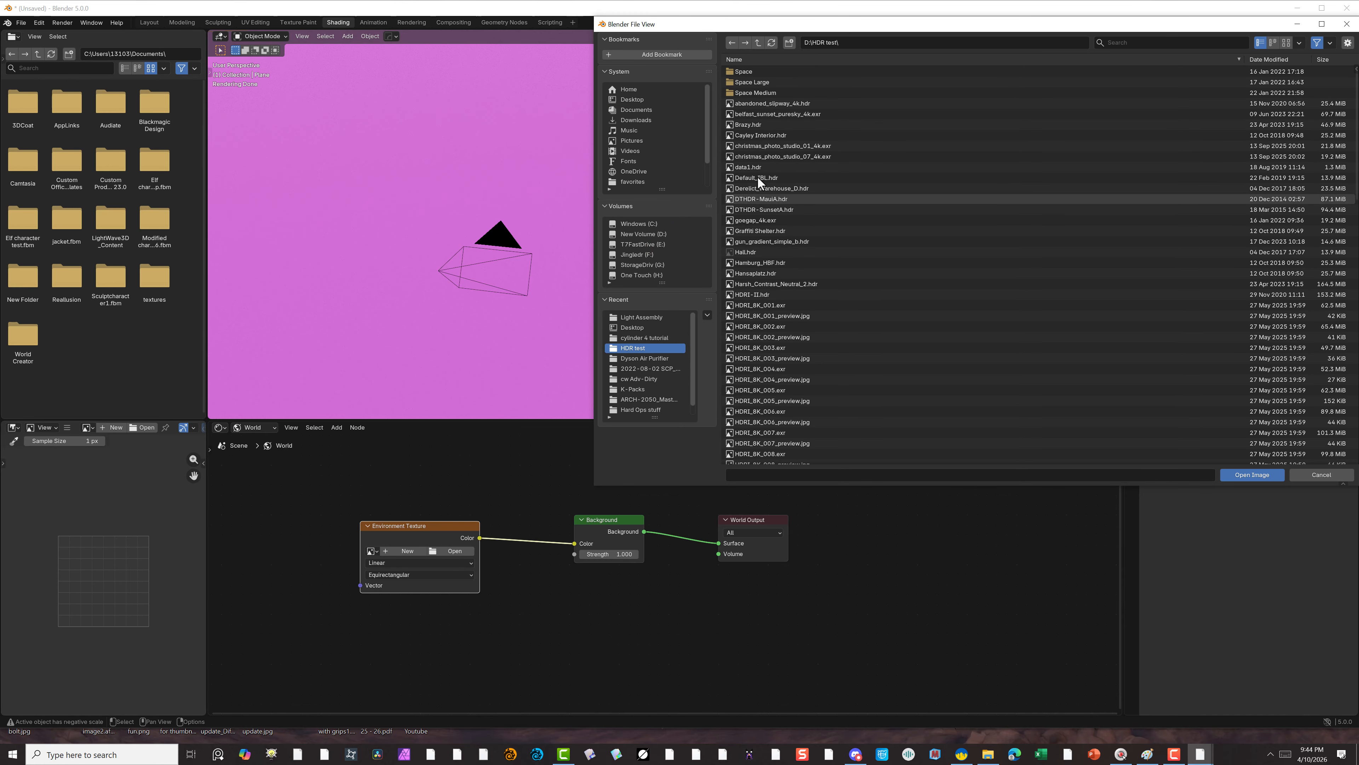
click(766, 115)
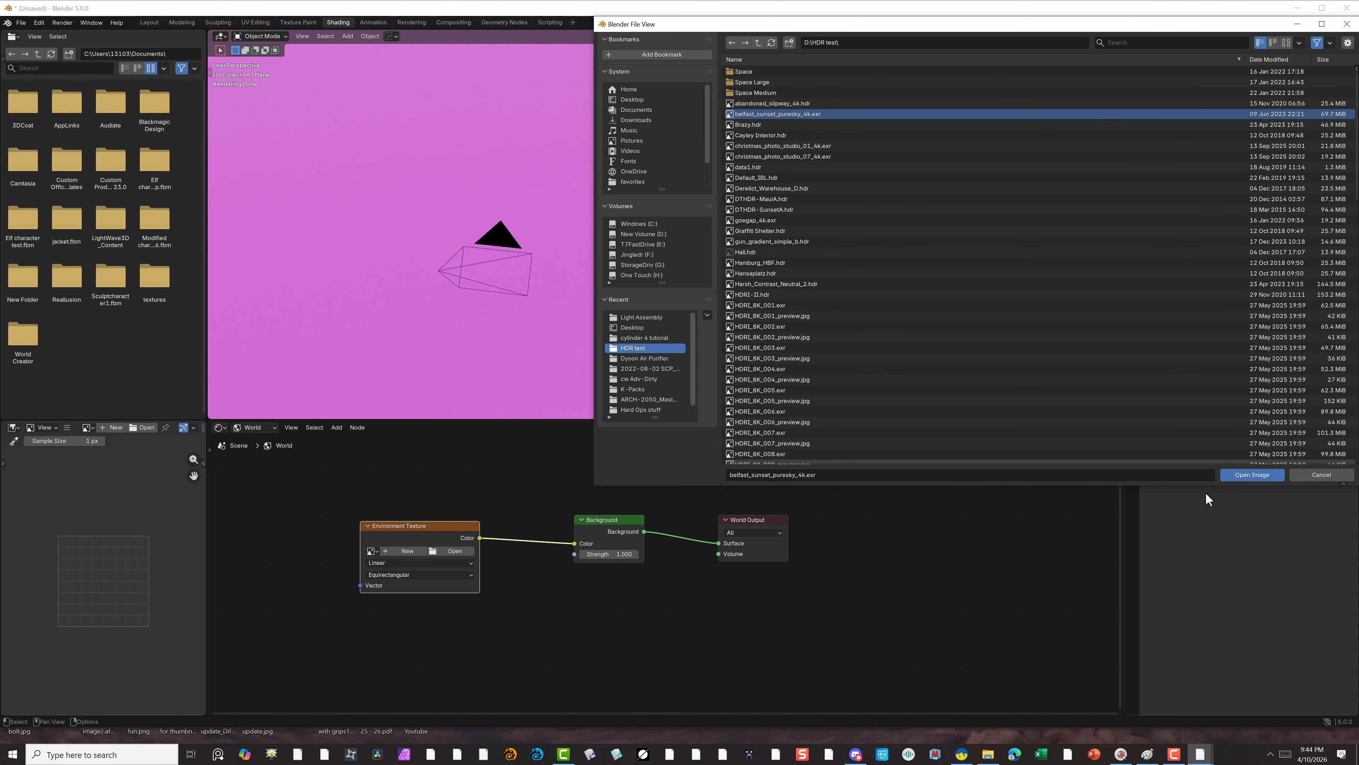
click(1244, 473)
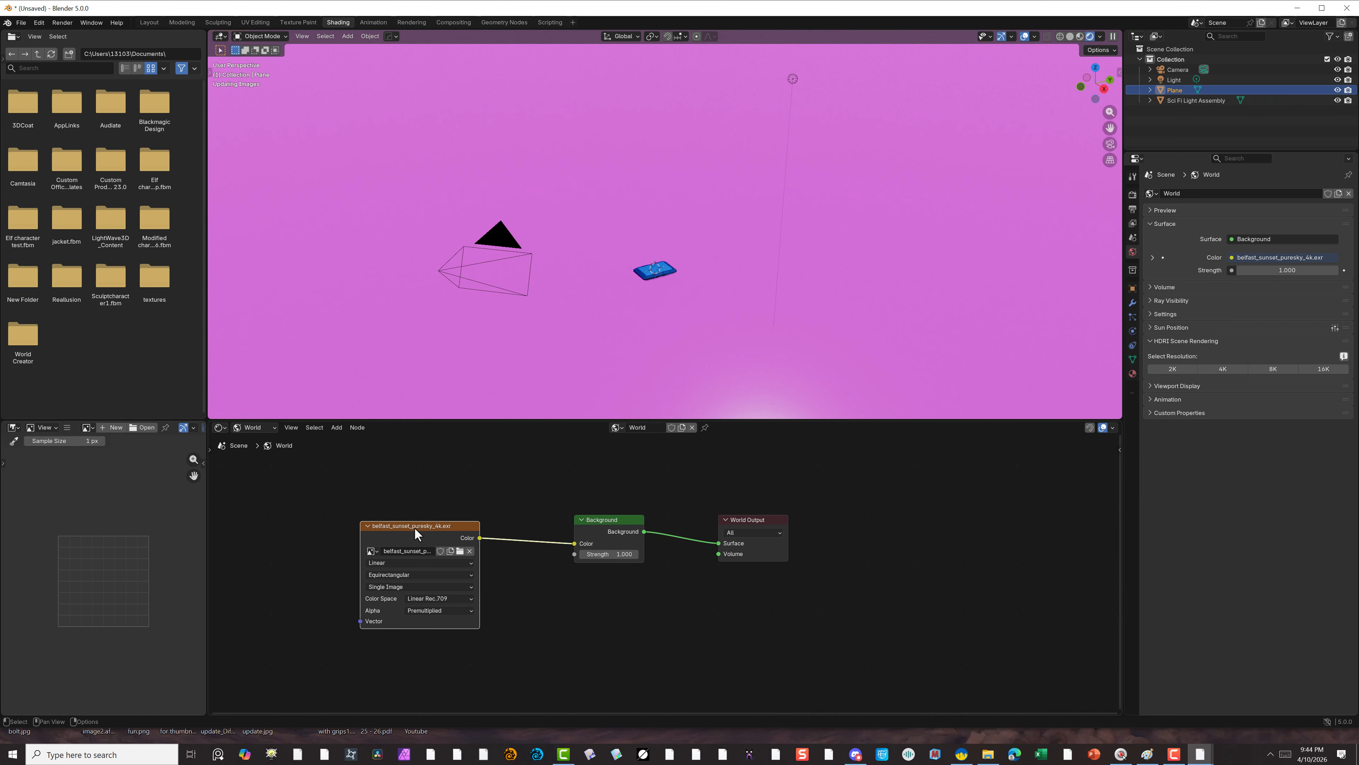
Move the environment image node closer to Background and attach Mapping and Texture Coordinate nodes to it.
drag(418, 531, 486, 517)
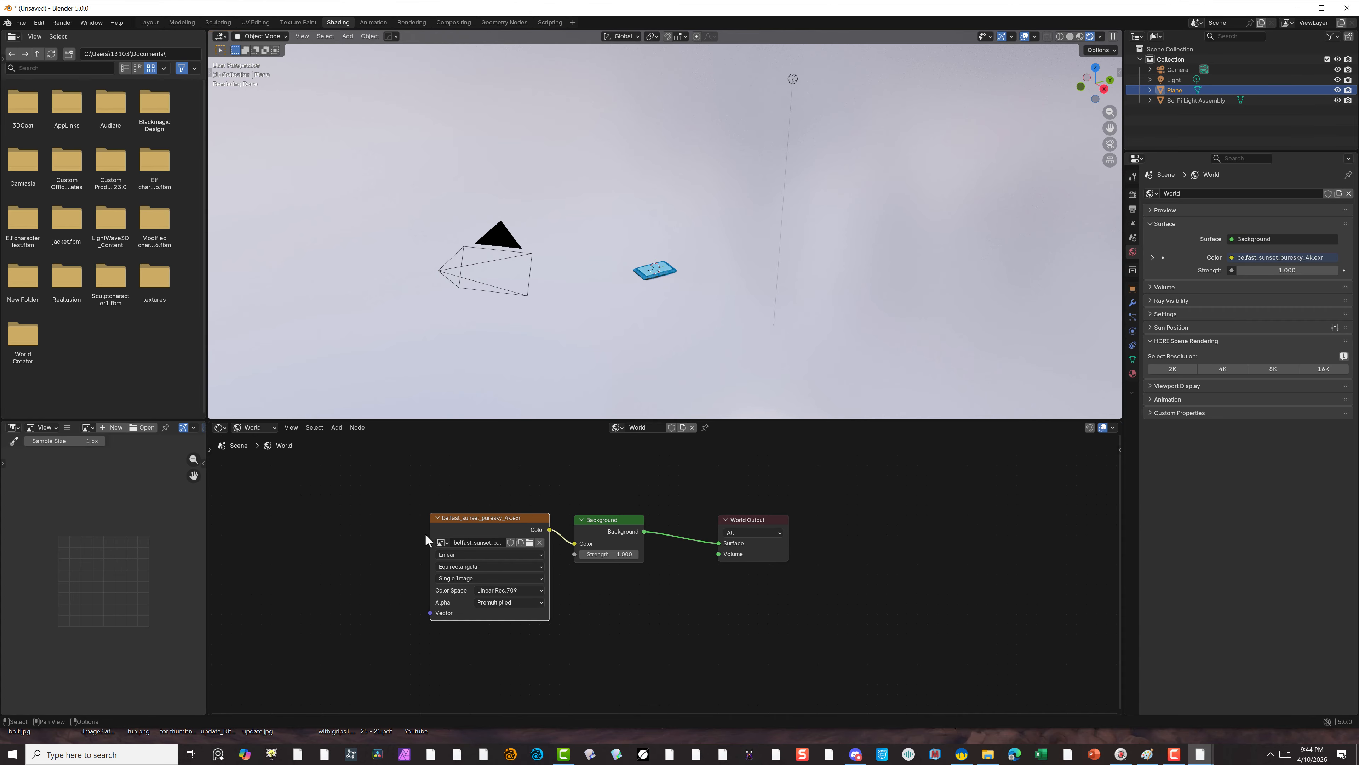
click(447, 516)
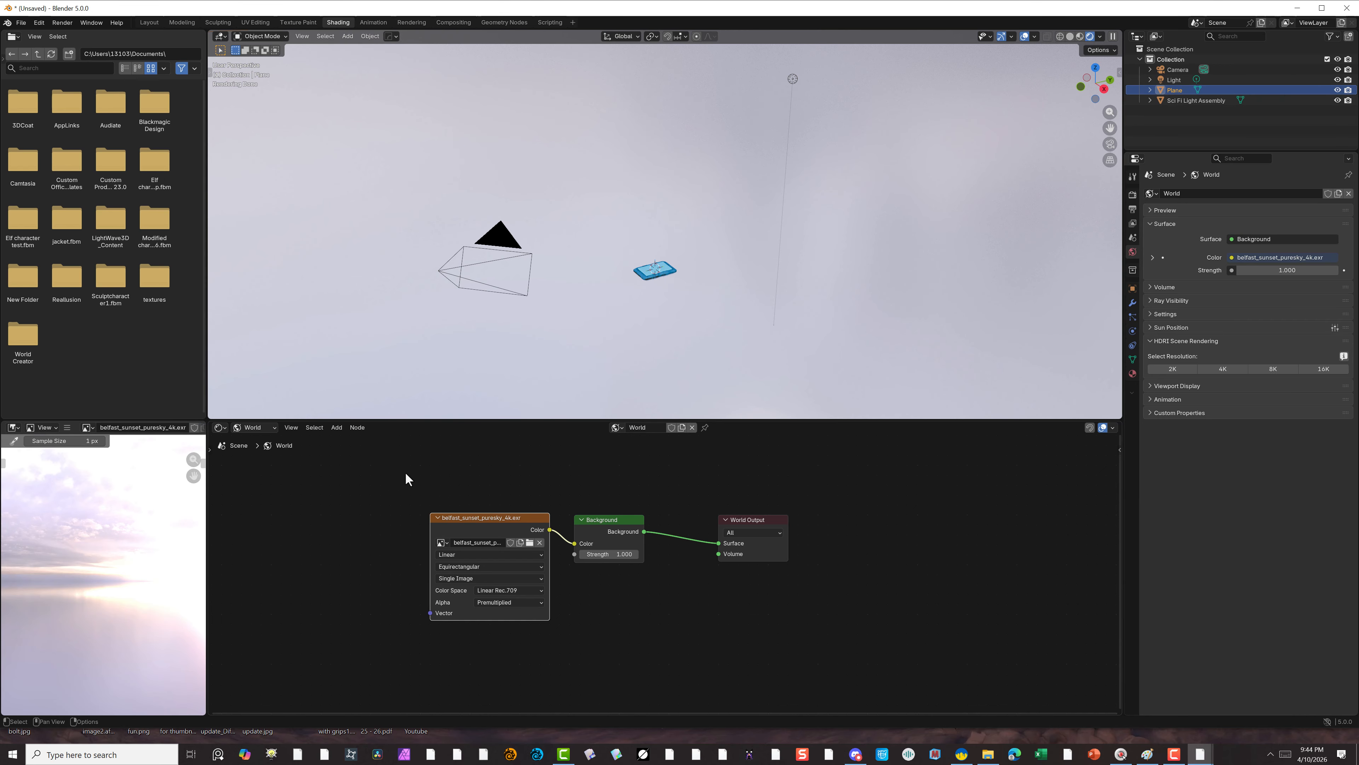
key(ctrl+t)
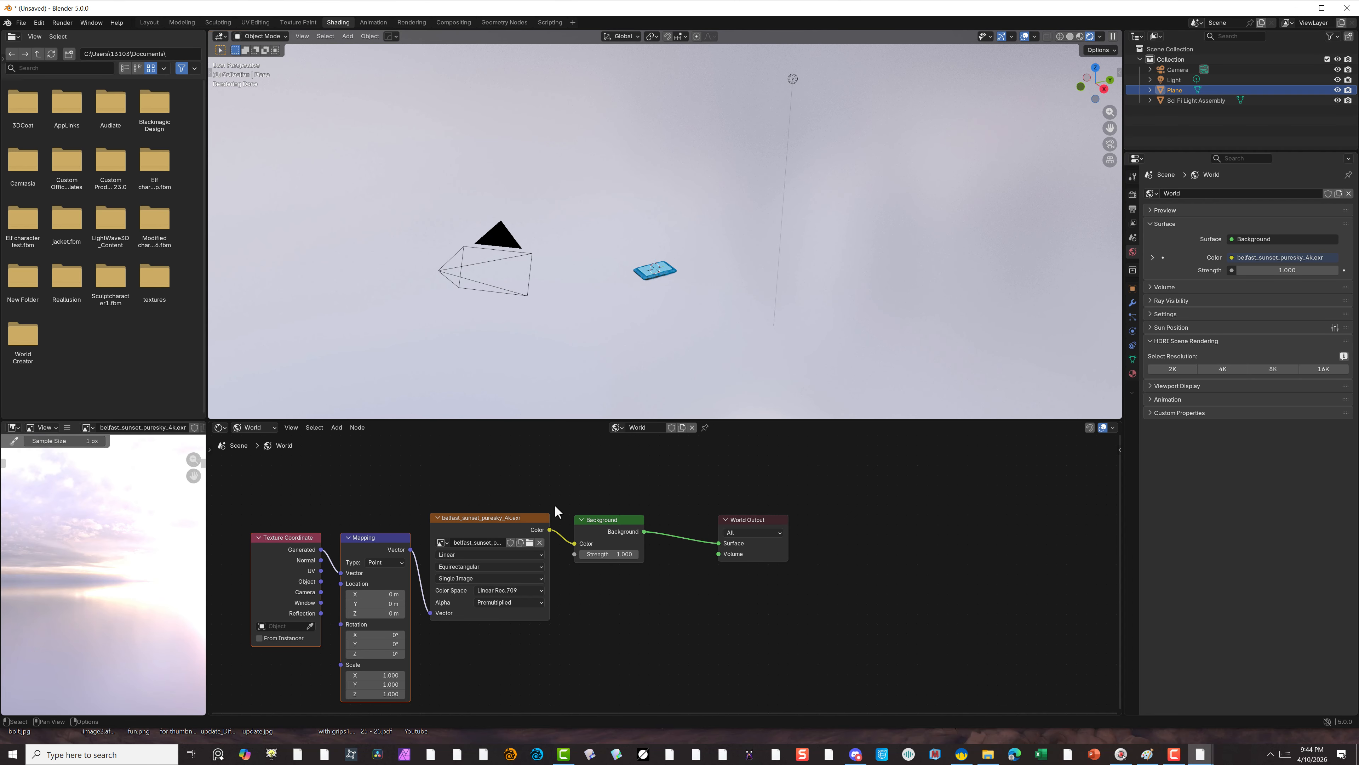
middle_drag(560, 604, 621, 565)
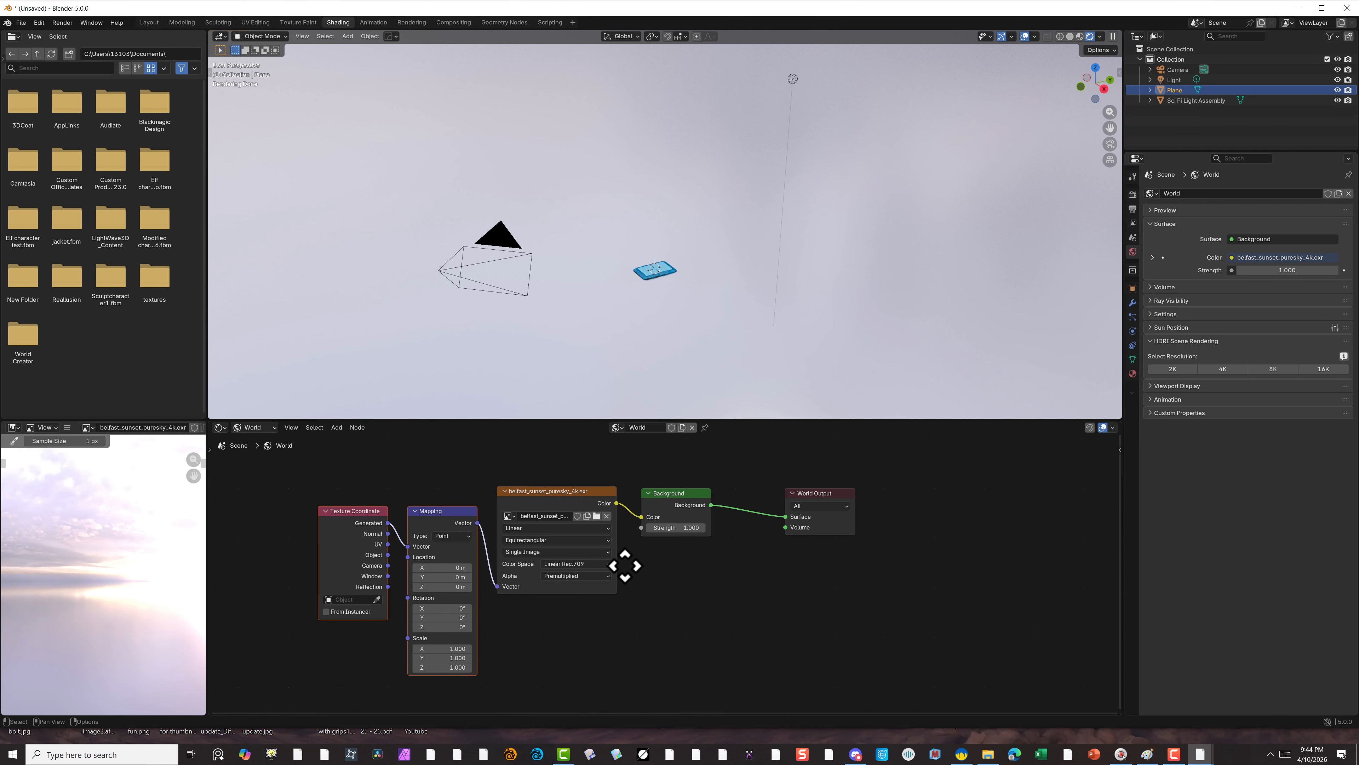
Rotate the environment about 226° on Z in the Mapping node and set the Background strength to 0.8.
click(450, 493)
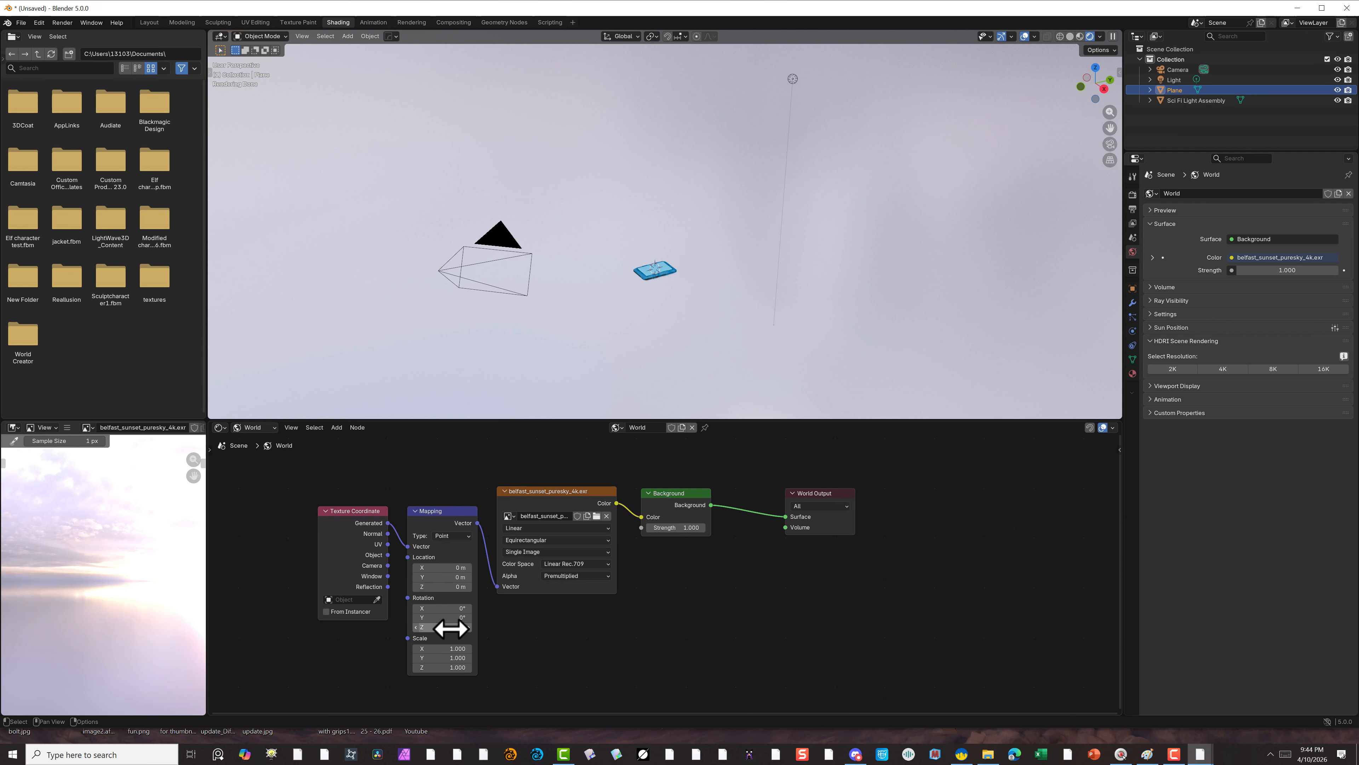
drag(449, 627, 481, 627)
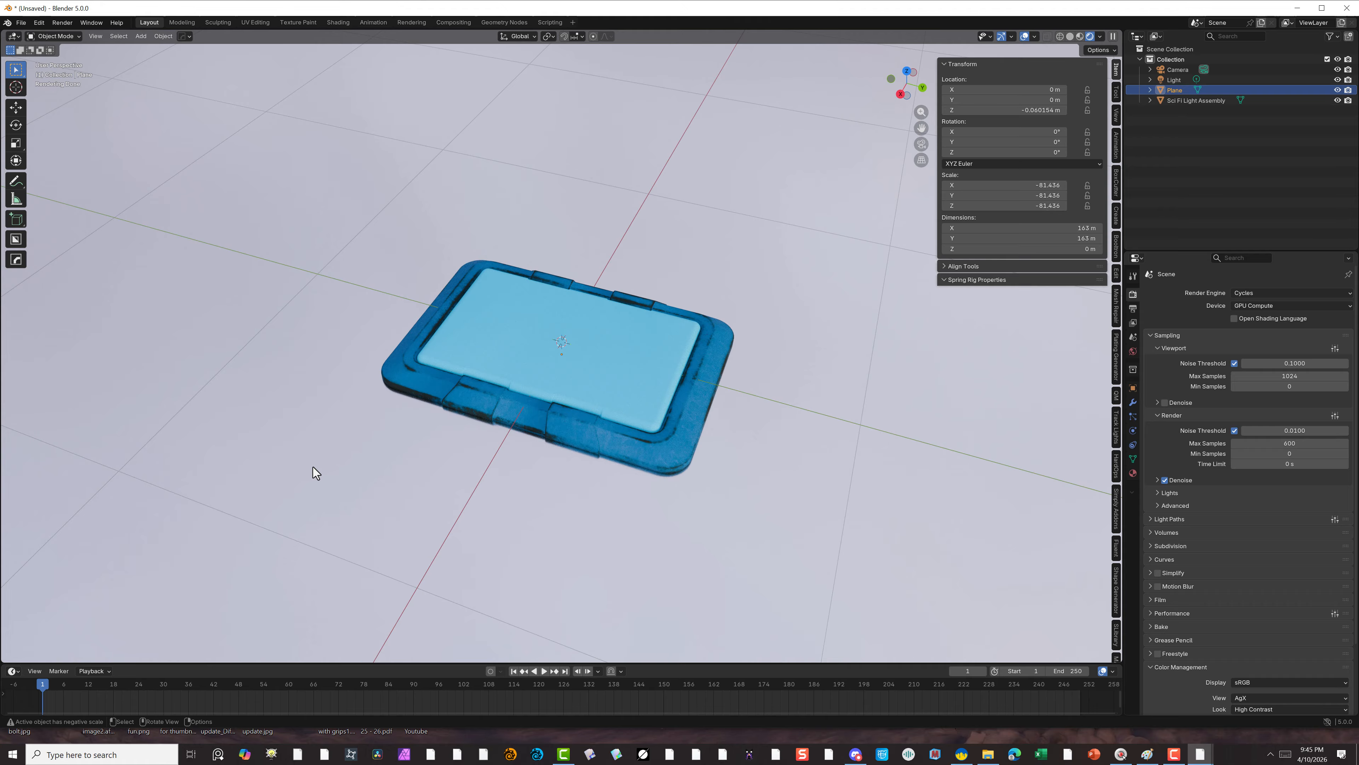
key(Return)
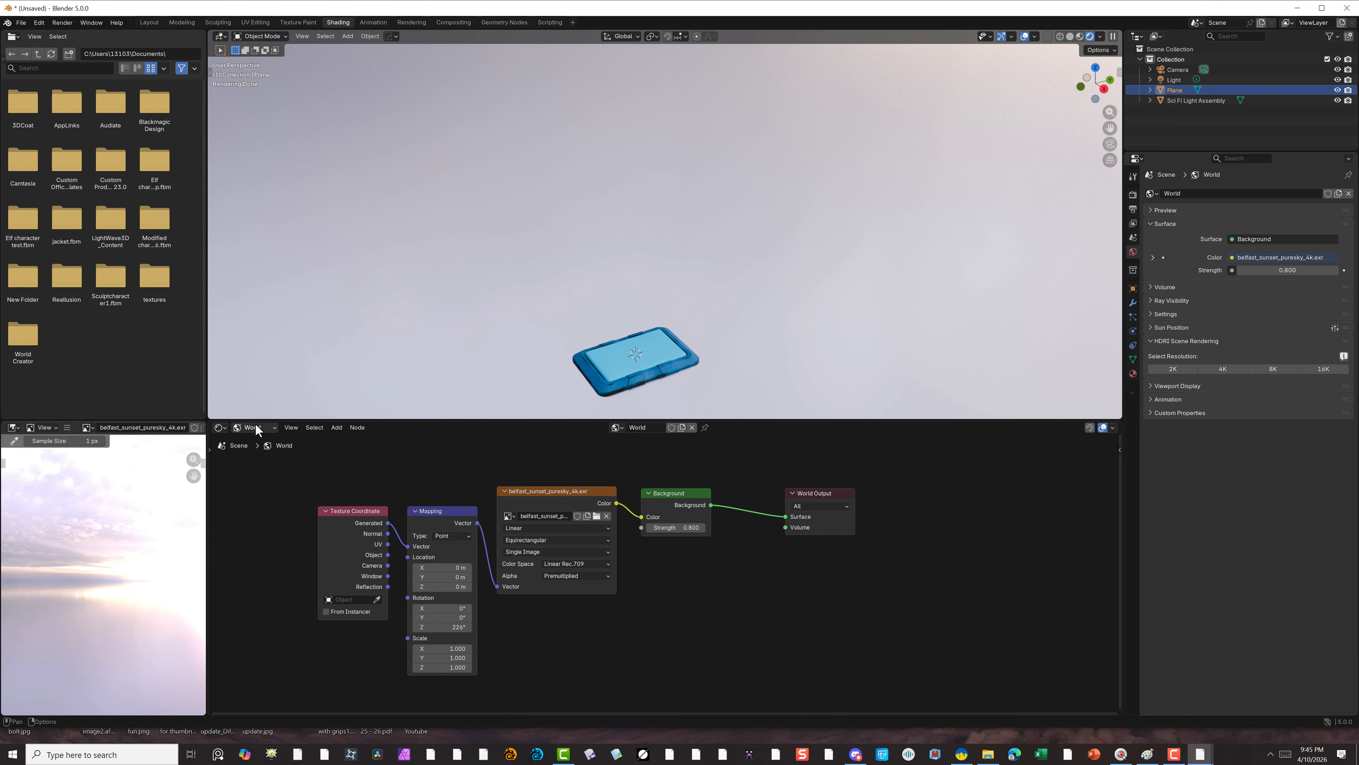
Return to the floor's material nodes and tint its base color orange, with metallic 0 and roughness about 0.096.
click(255, 427)
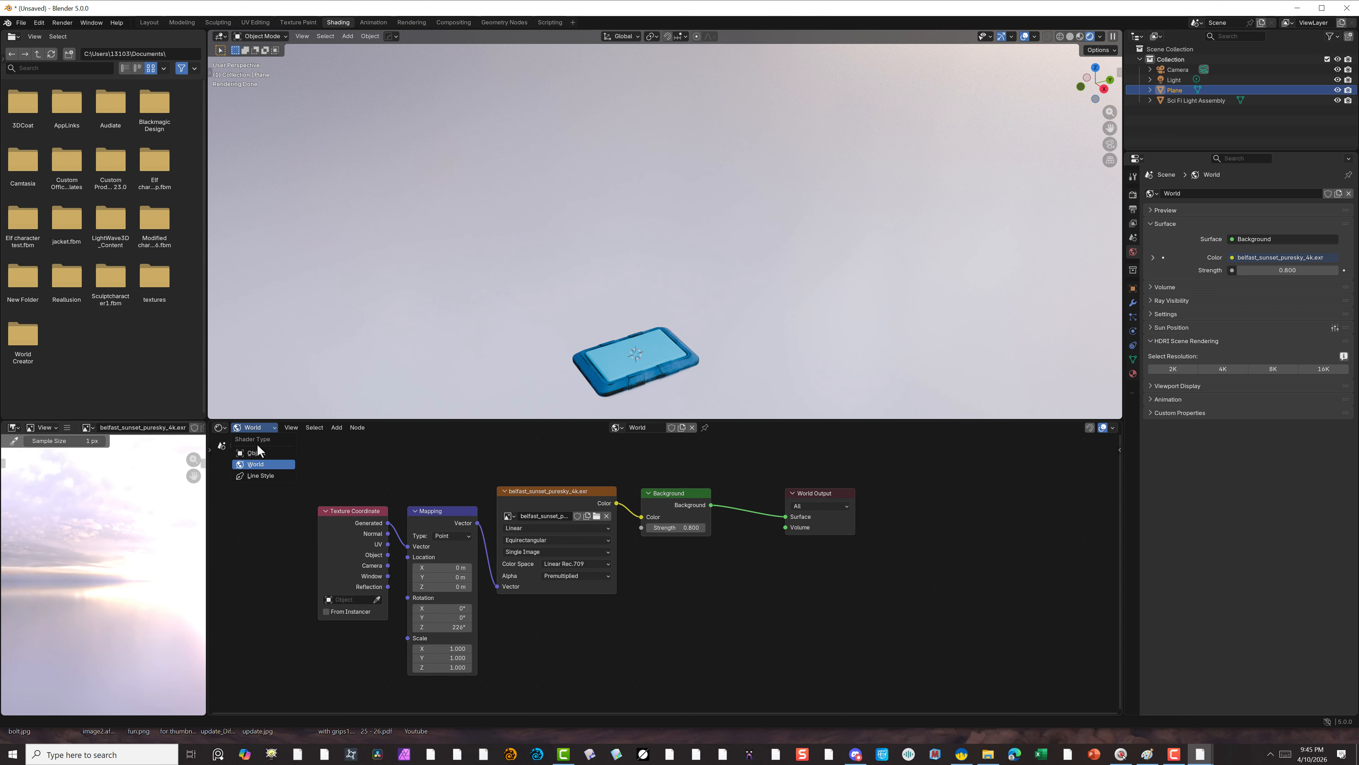
click(255, 452)
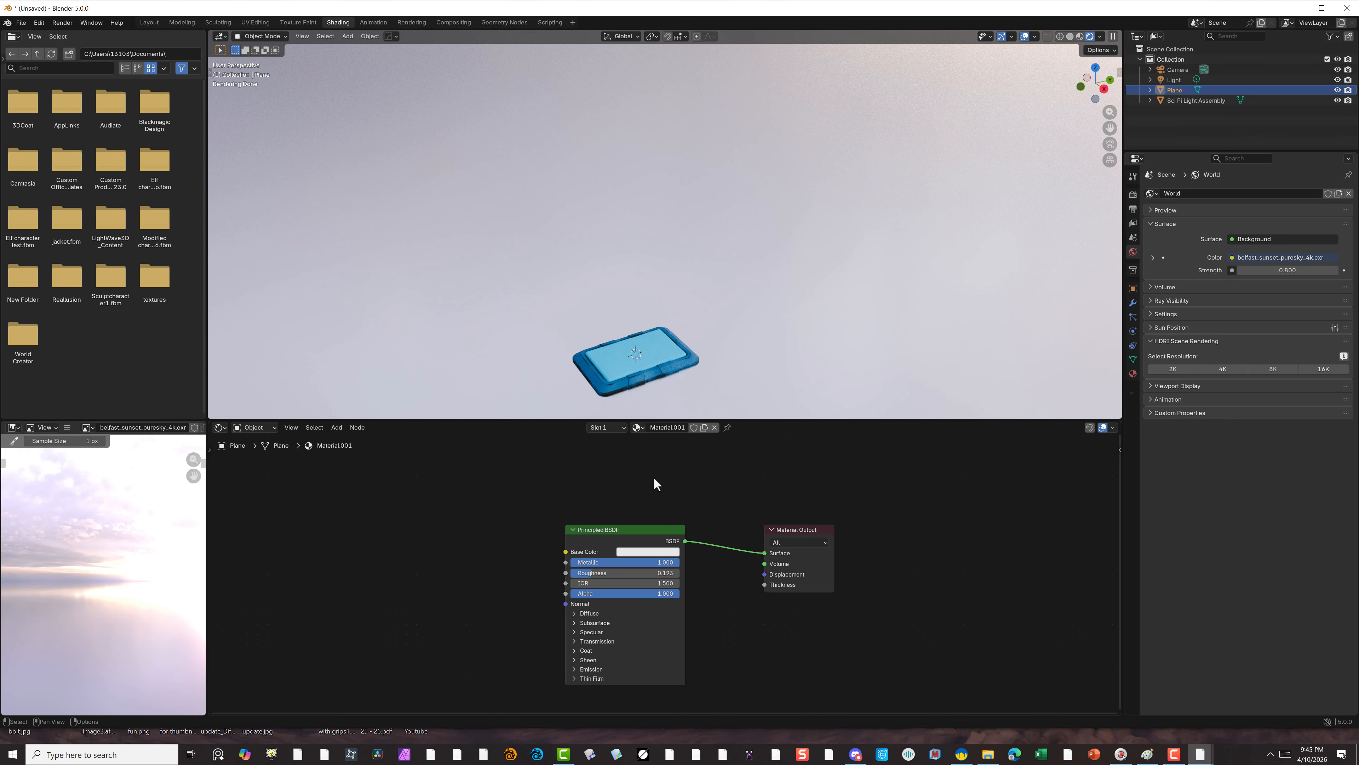
click(636, 553)
click(644, 432)
drag(645, 431, 644, 445)
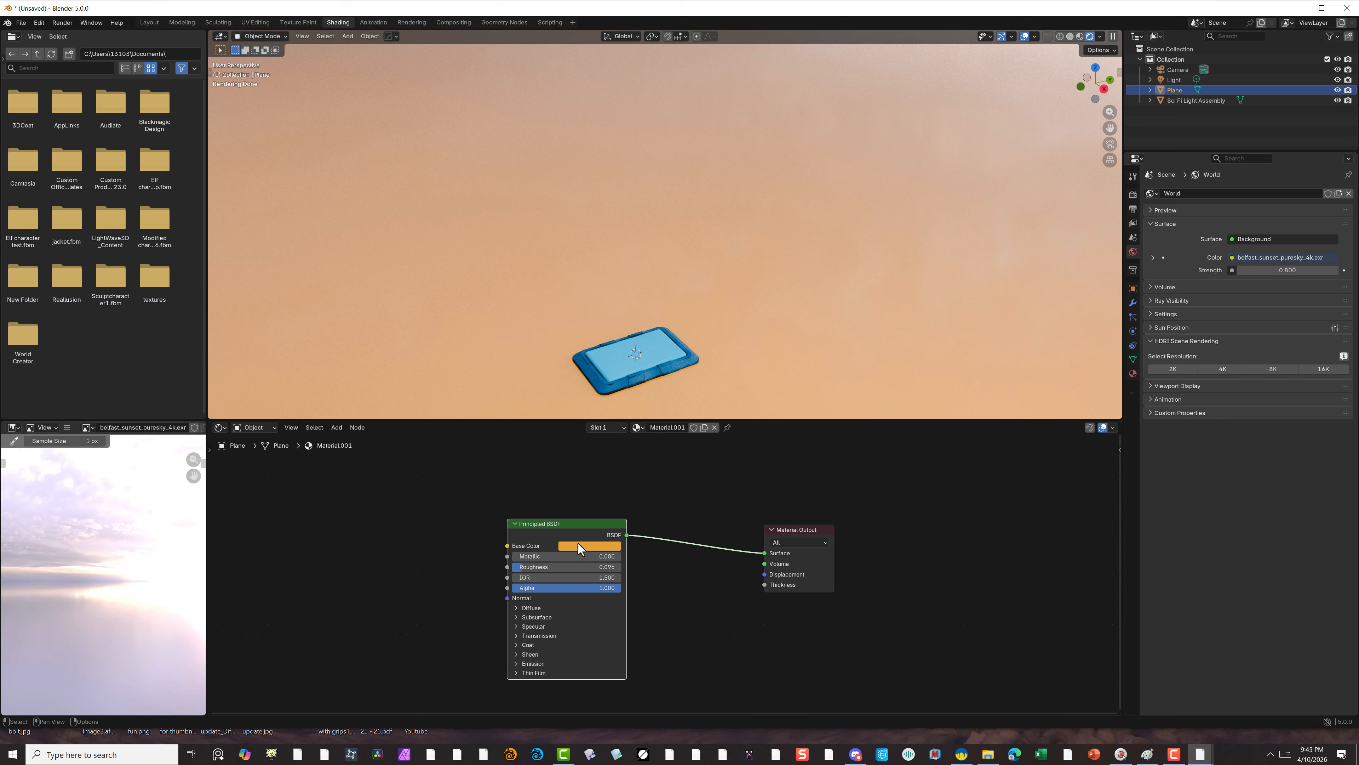
Change the floor's base color to a neutral mid grey, with metallic 1.0 and roughness about 0.135.
click(578, 544)
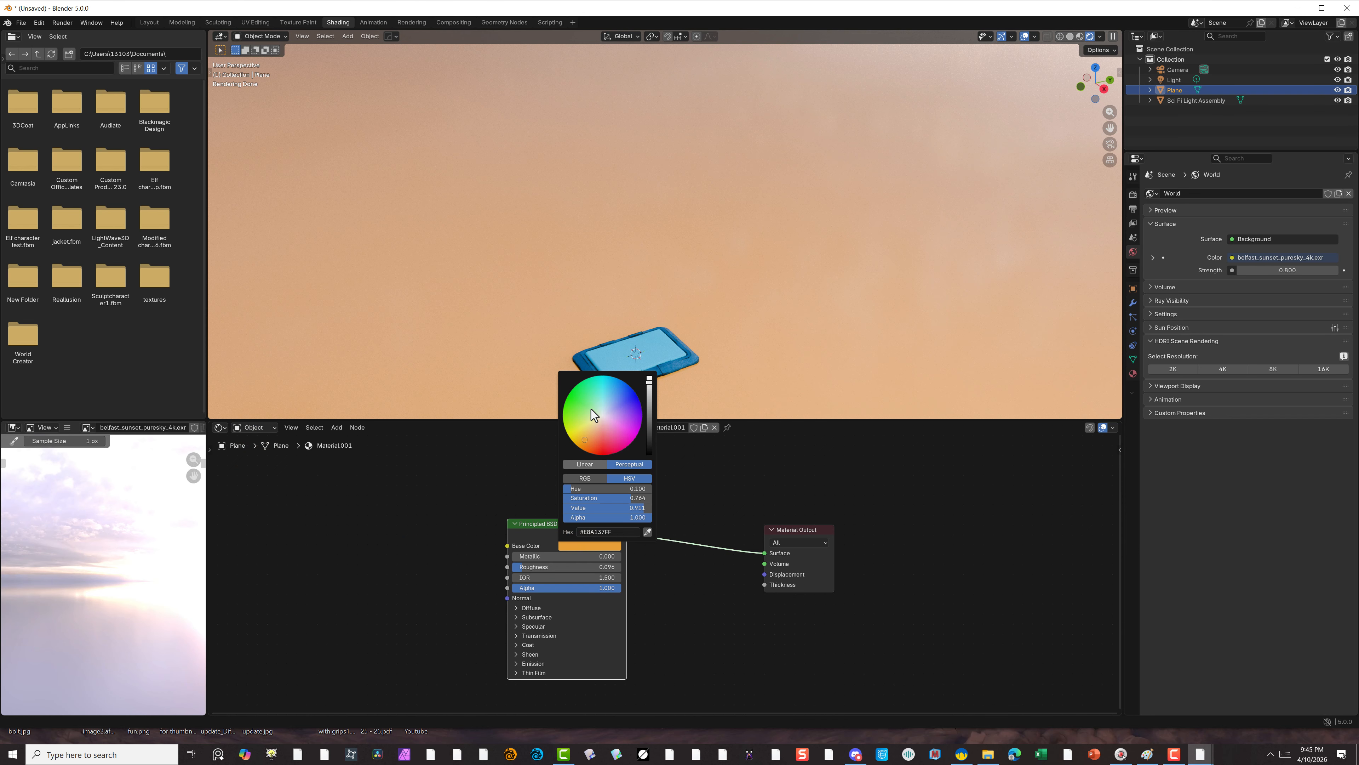
click(604, 417)
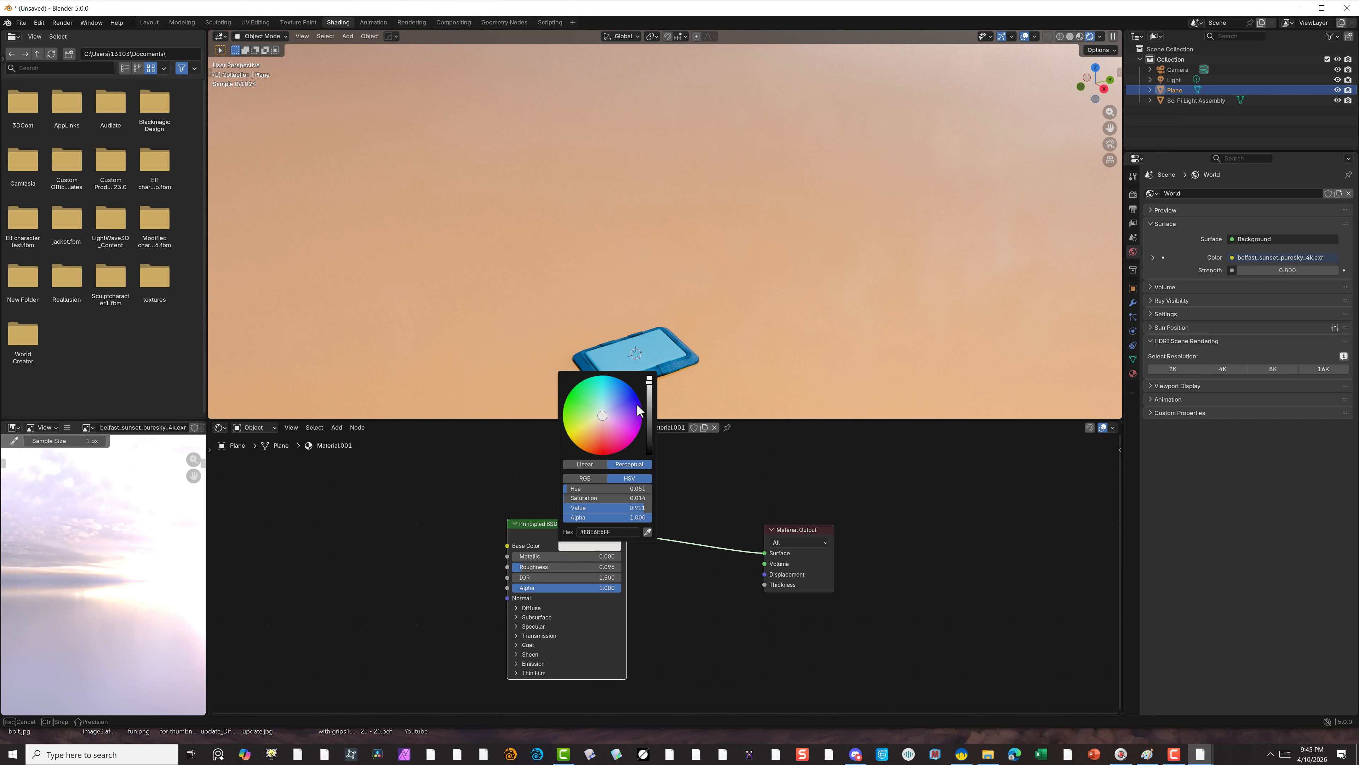
drag(569, 544, 352, 495)
click(579, 546)
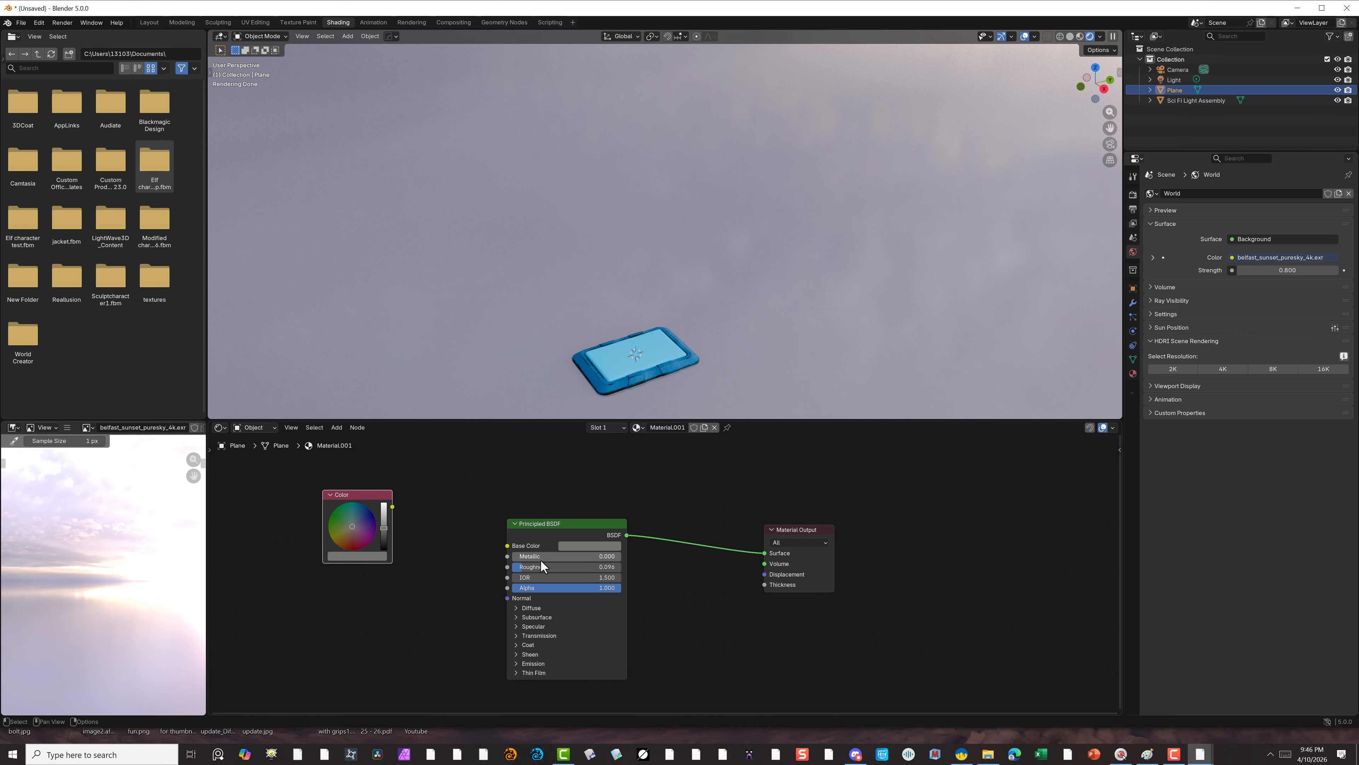
drag(527, 557, 621, 557)
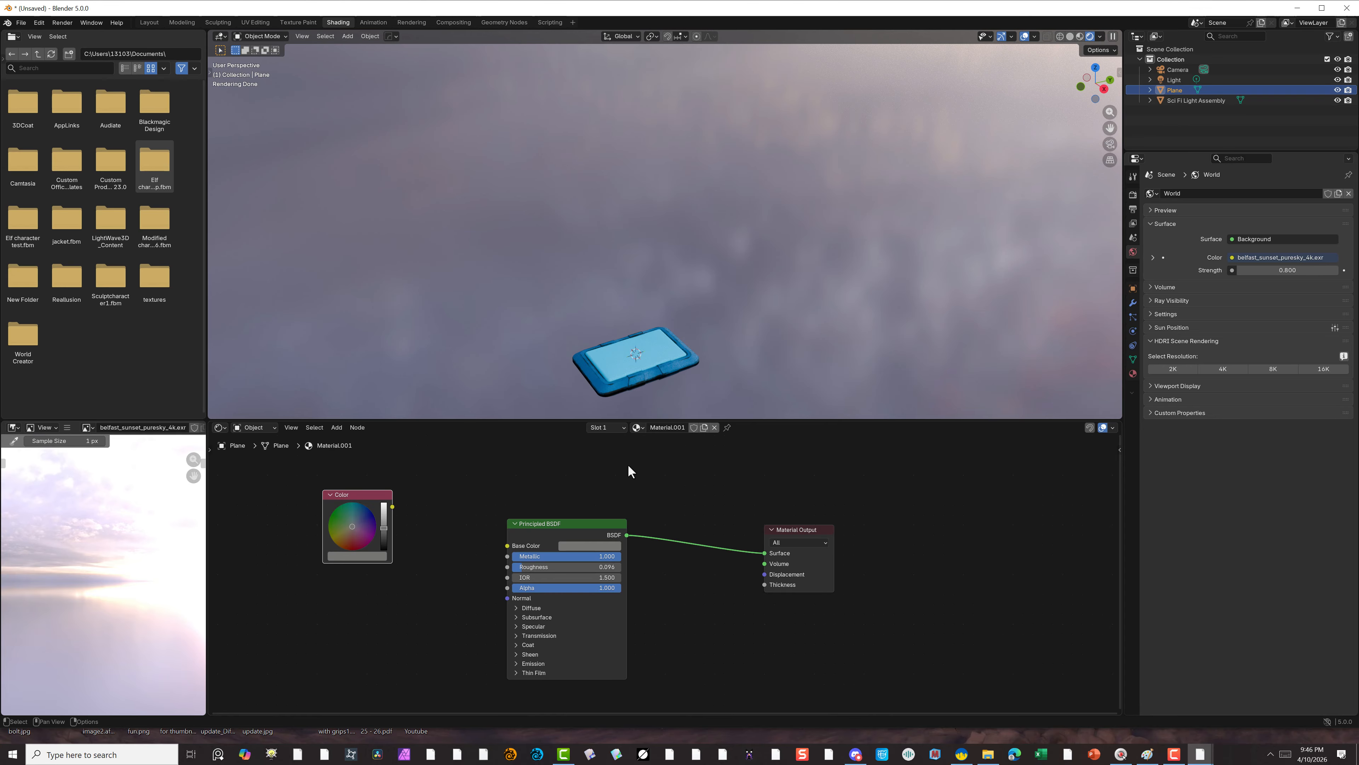
drag(520, 570, 535, 570)
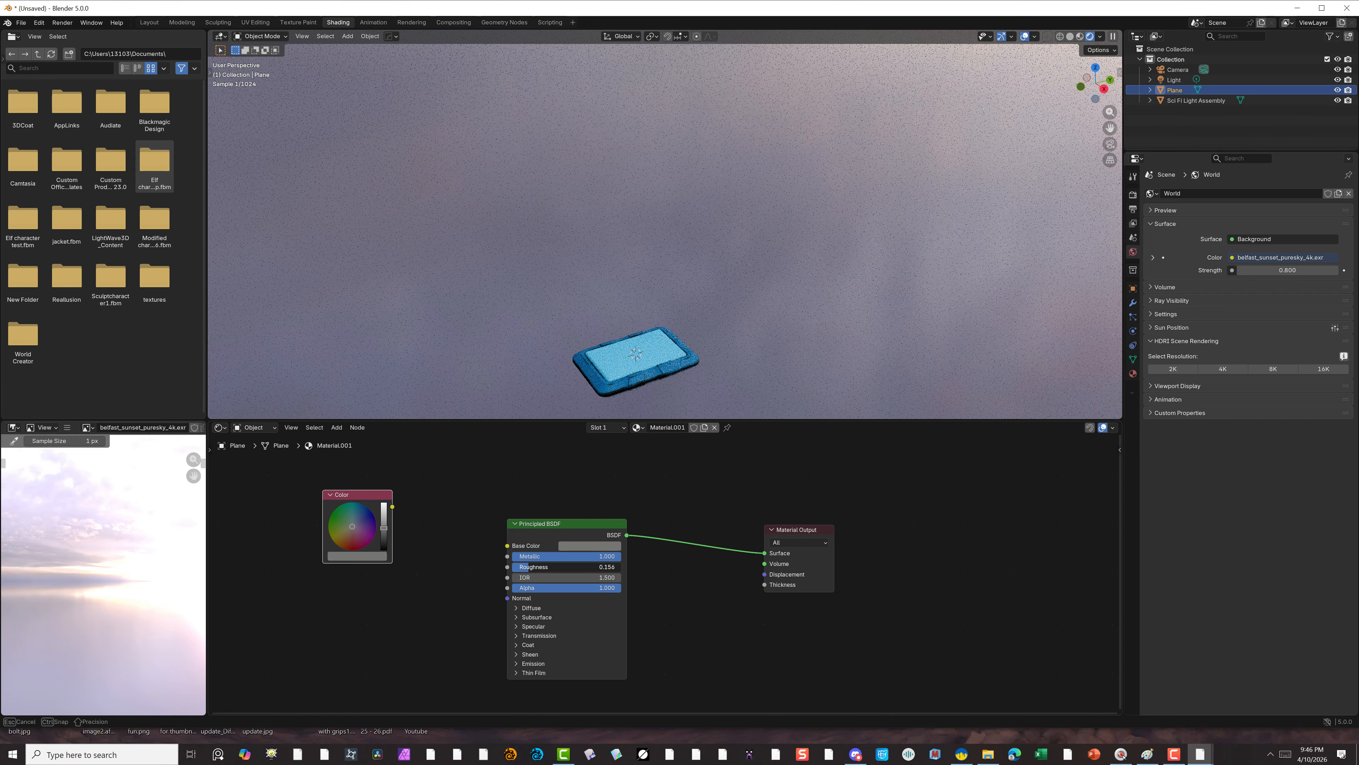
Add an area light aimed at the light assembly's near corner and move it farther away, scaling its power to about 40.
scroll(621, 349, up, 2)
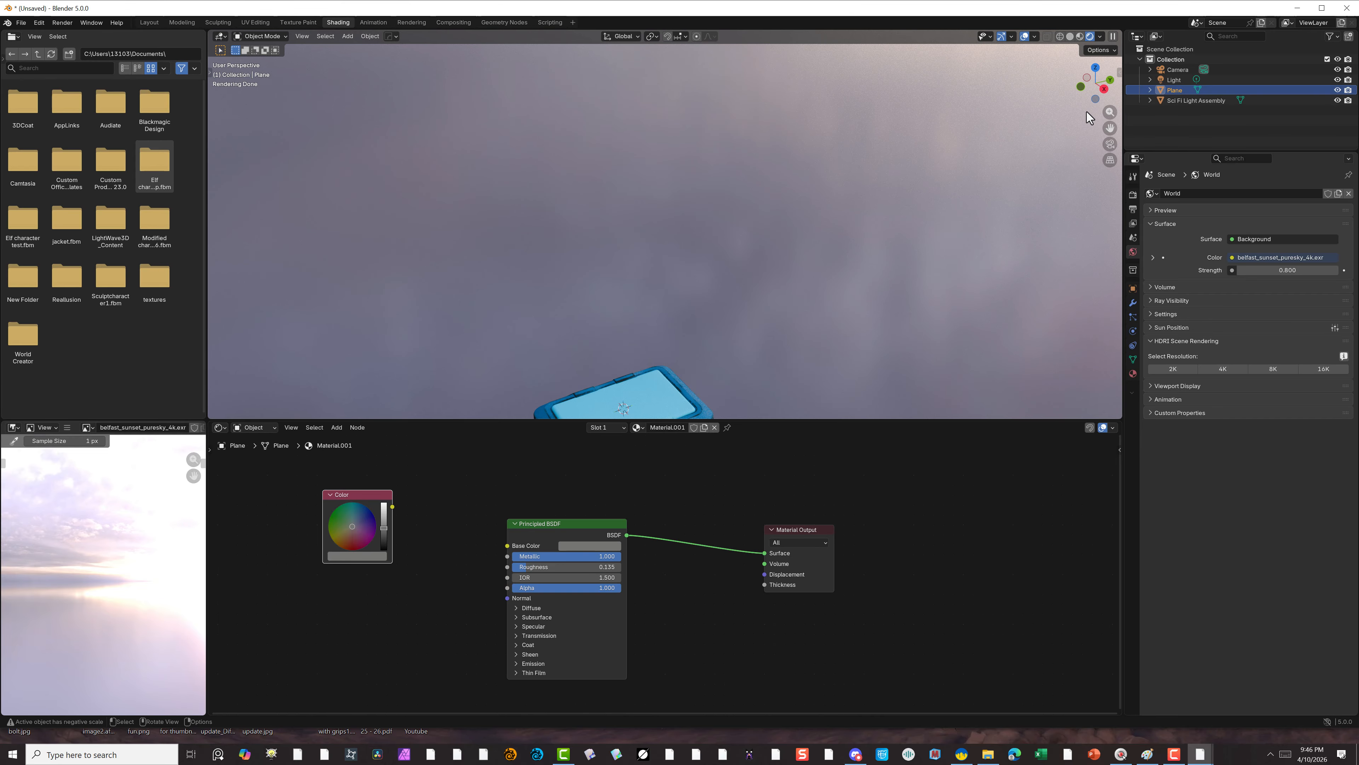
right_click(646, 327)
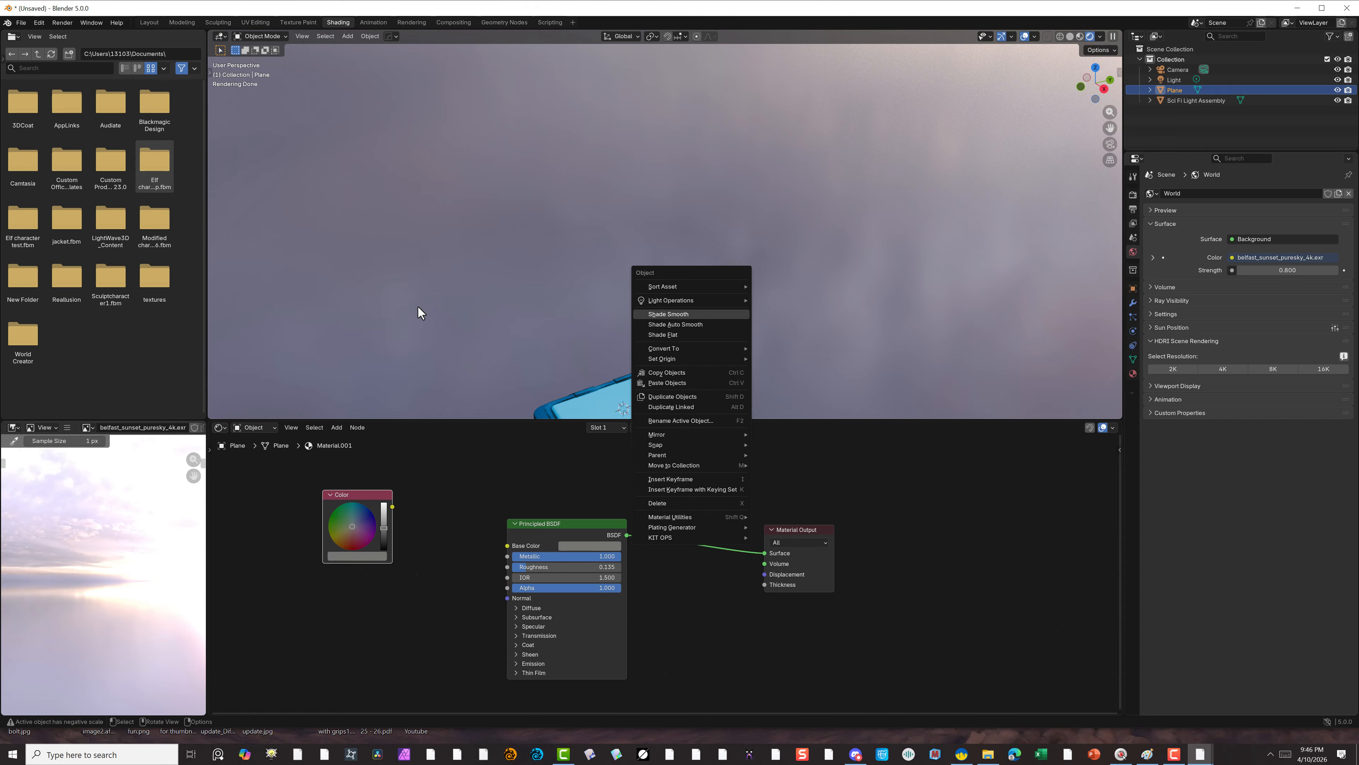
middle_drag(615, 299, 650, 303)
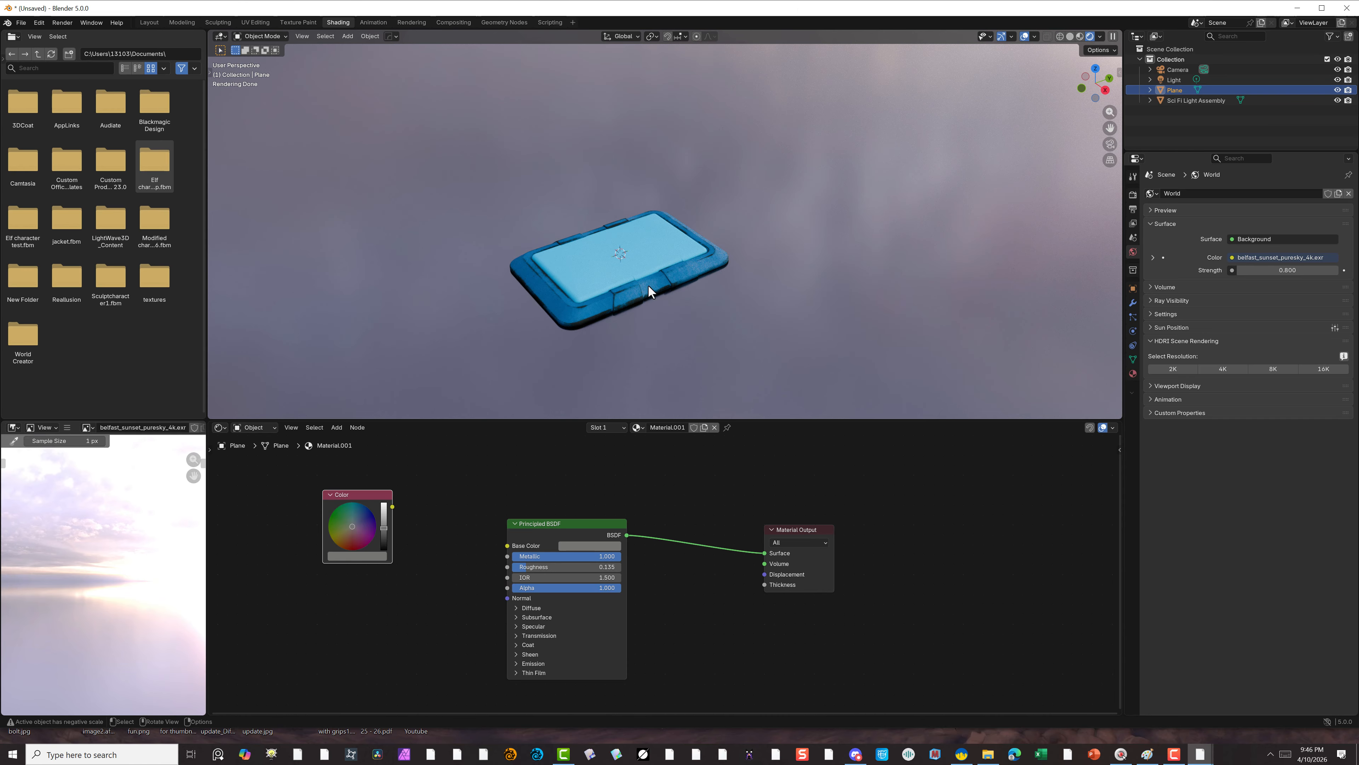
right_click(673, 276)
mouse_move(673, 276)
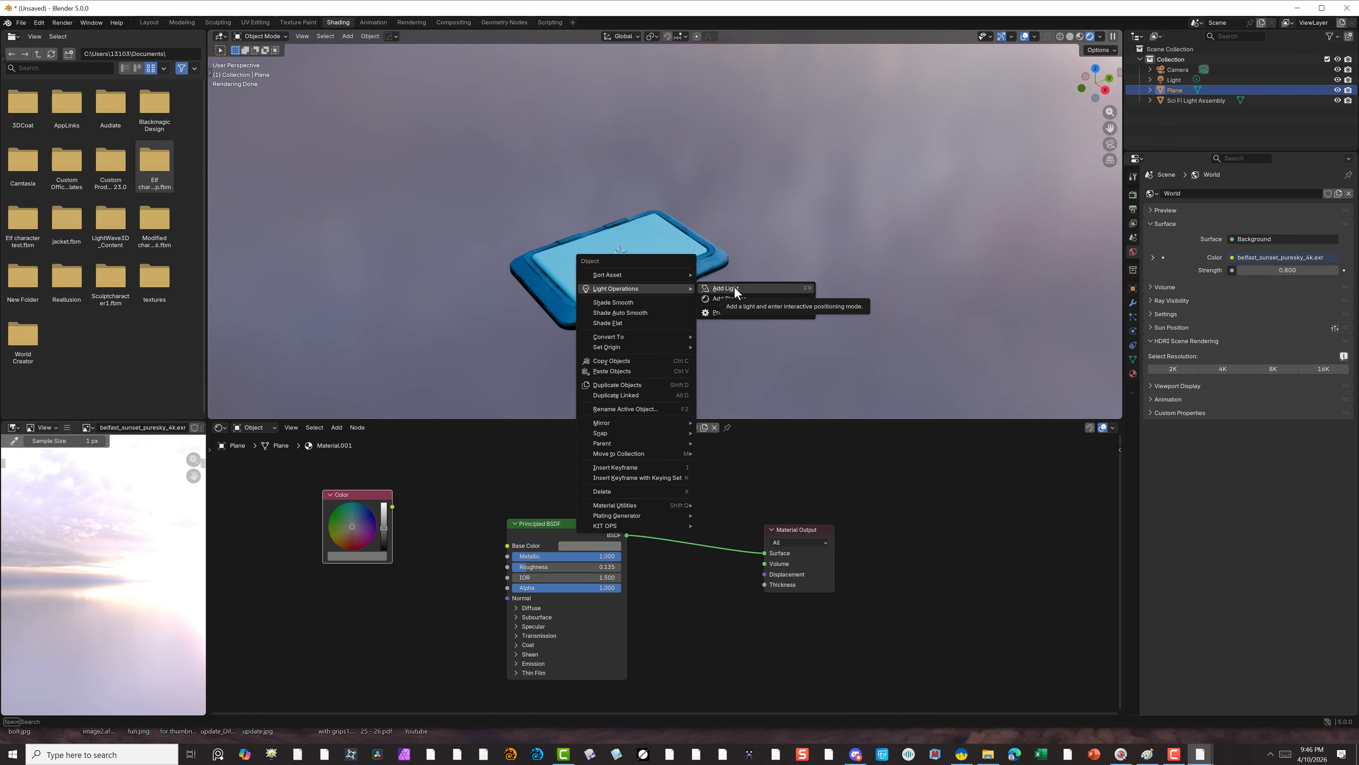
click(728, 288)
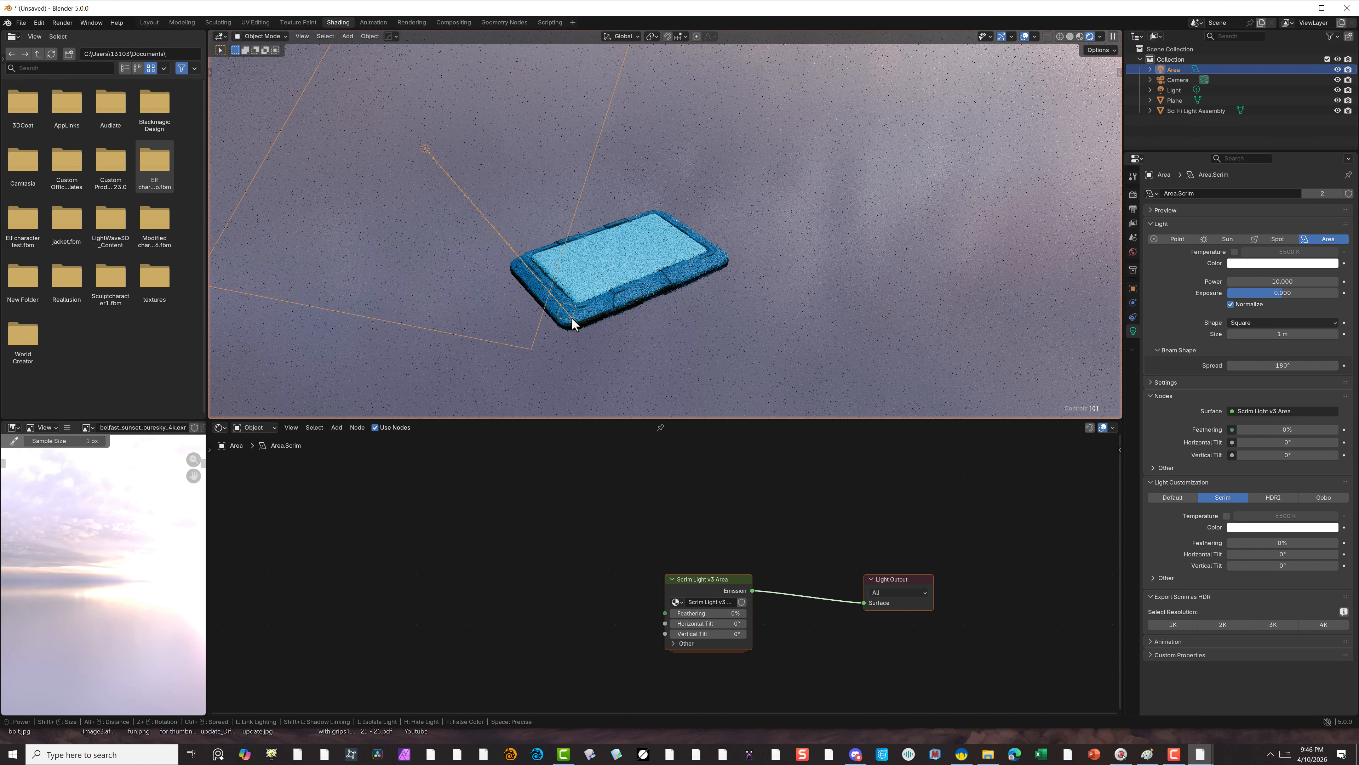
alt+scroll(572, 323, down, 2)
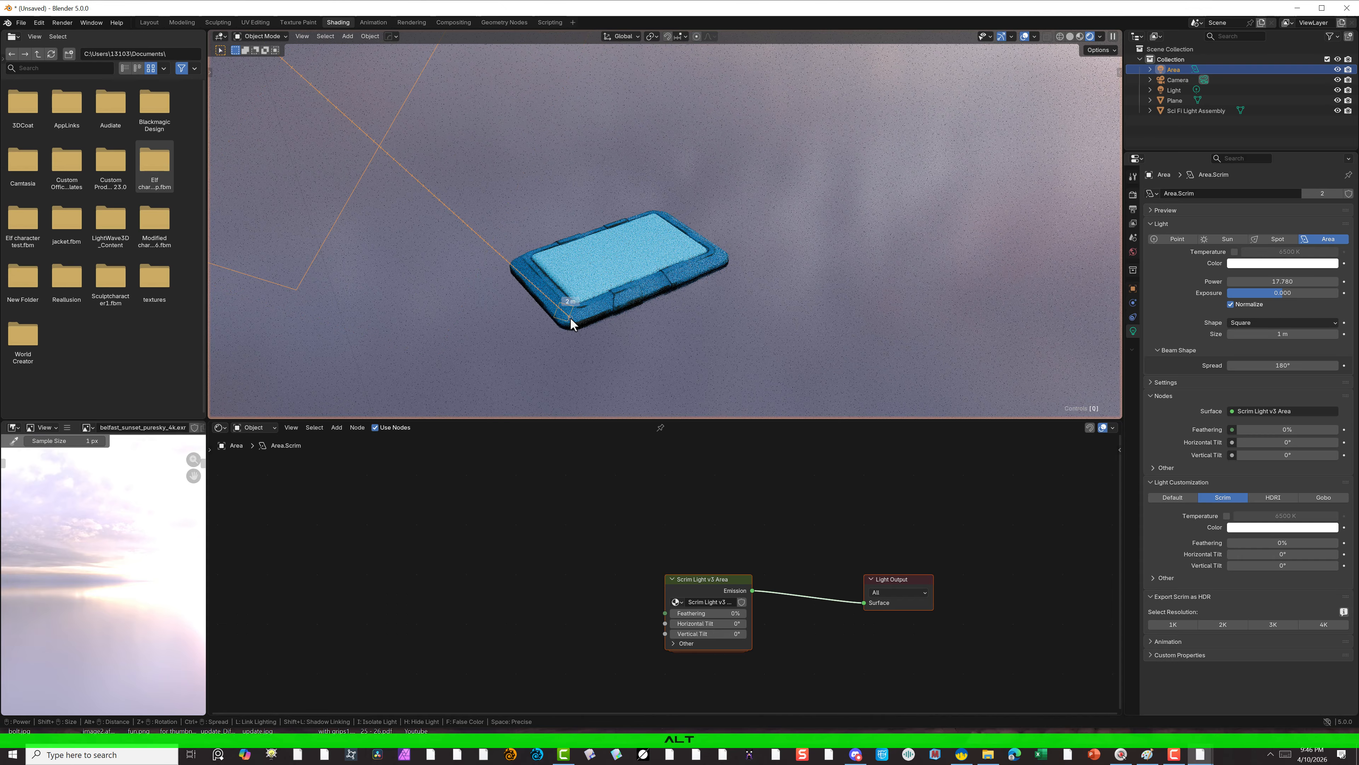
alt+scroll(571, 323, down, 1)
click(570, 323)
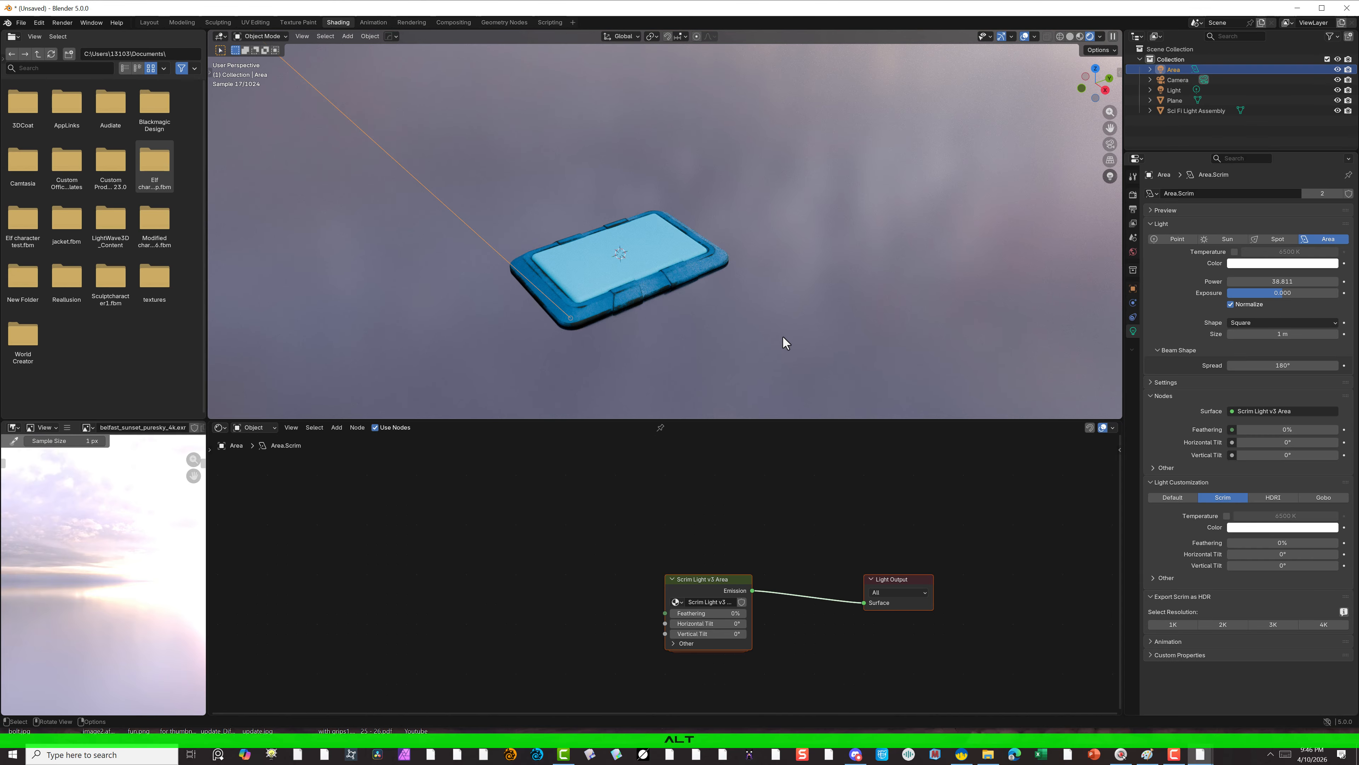
Set the area light's spread to 109° and its shape to Rectangle, resized to about 5.69 by 2.22 m.
drag(1283, 365, 1252, 366)
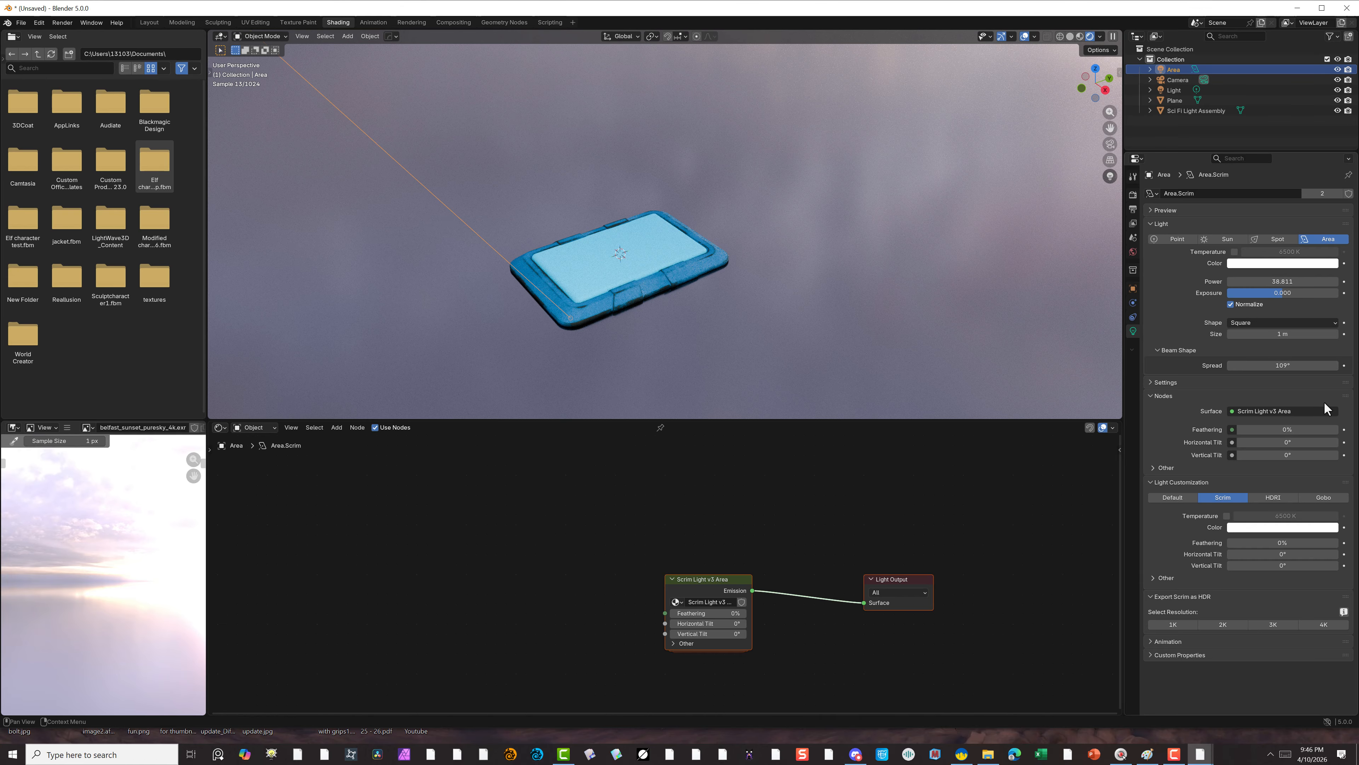
click(1276, 324)
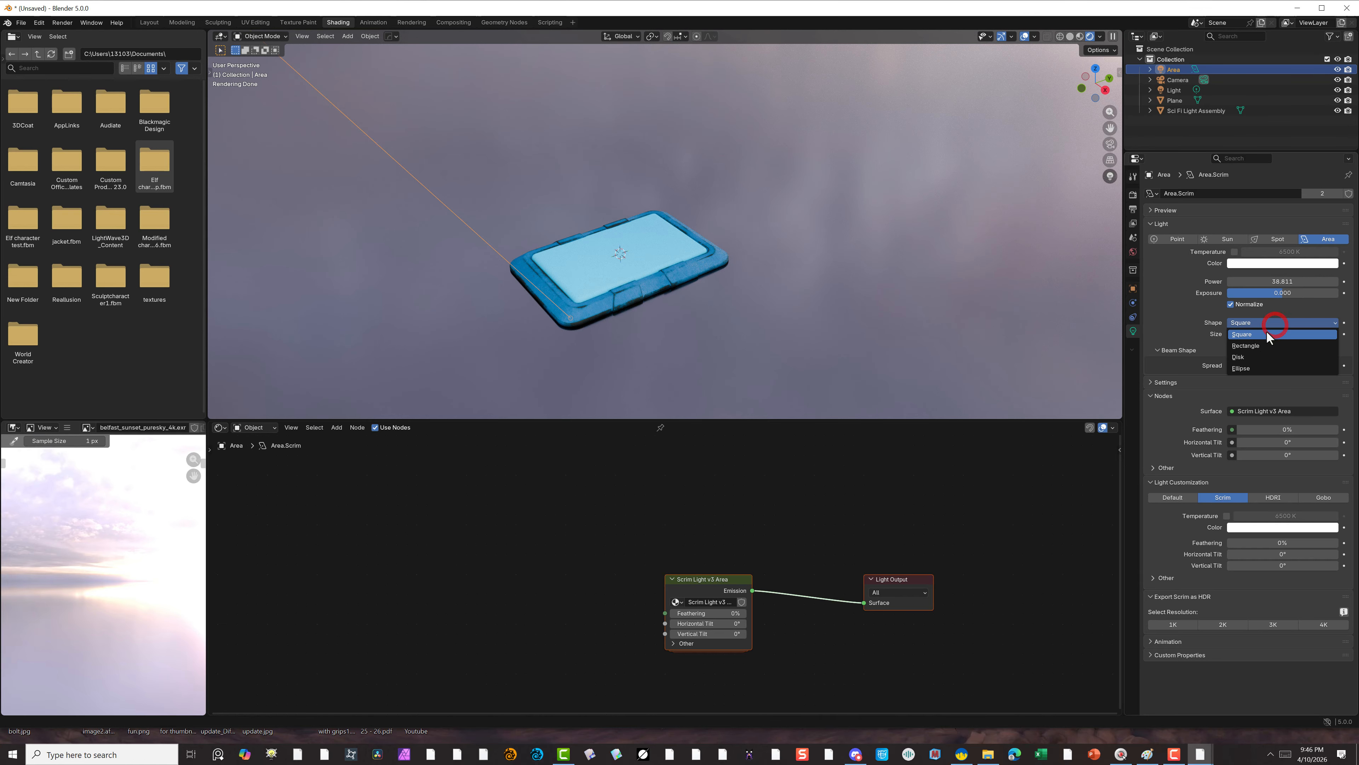
click(1247, 345)
scroll(858, 331, down, 5)
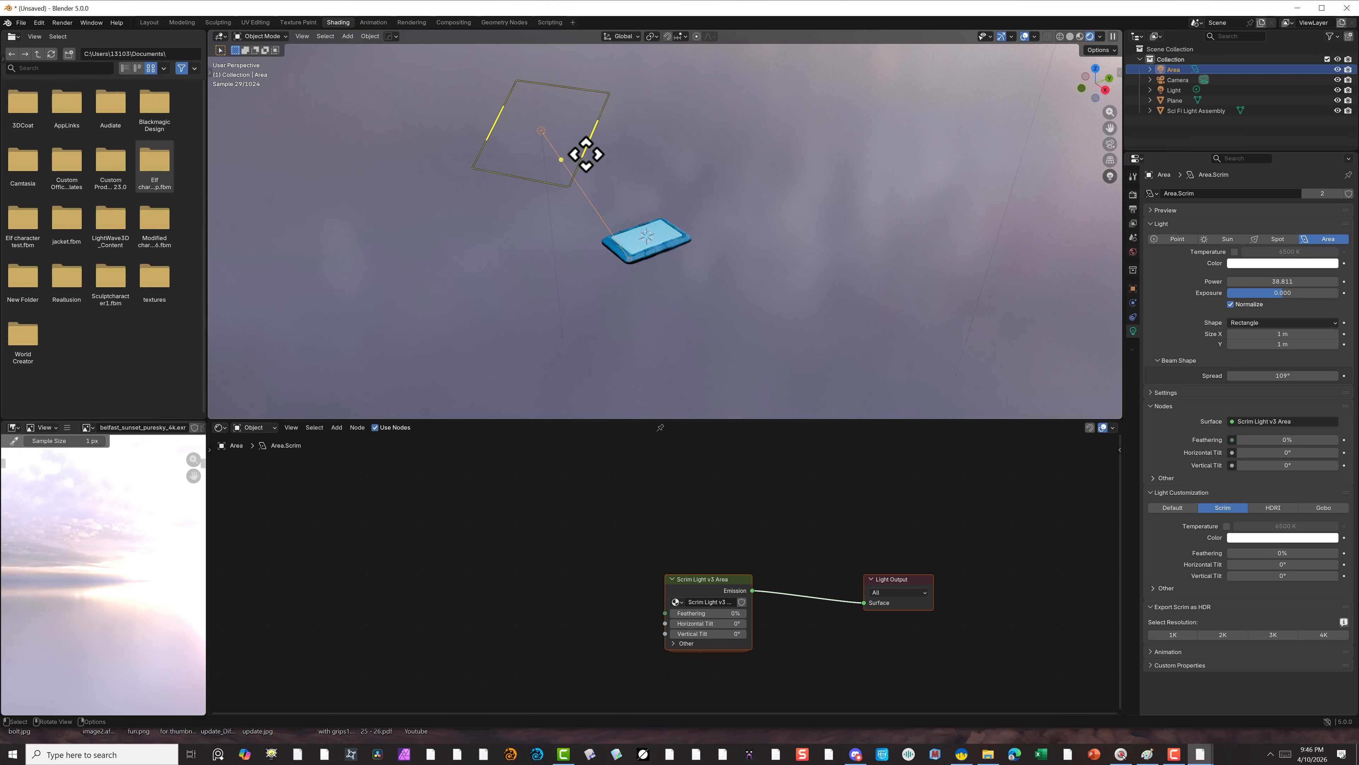
drag(586, 155, 801, 234)
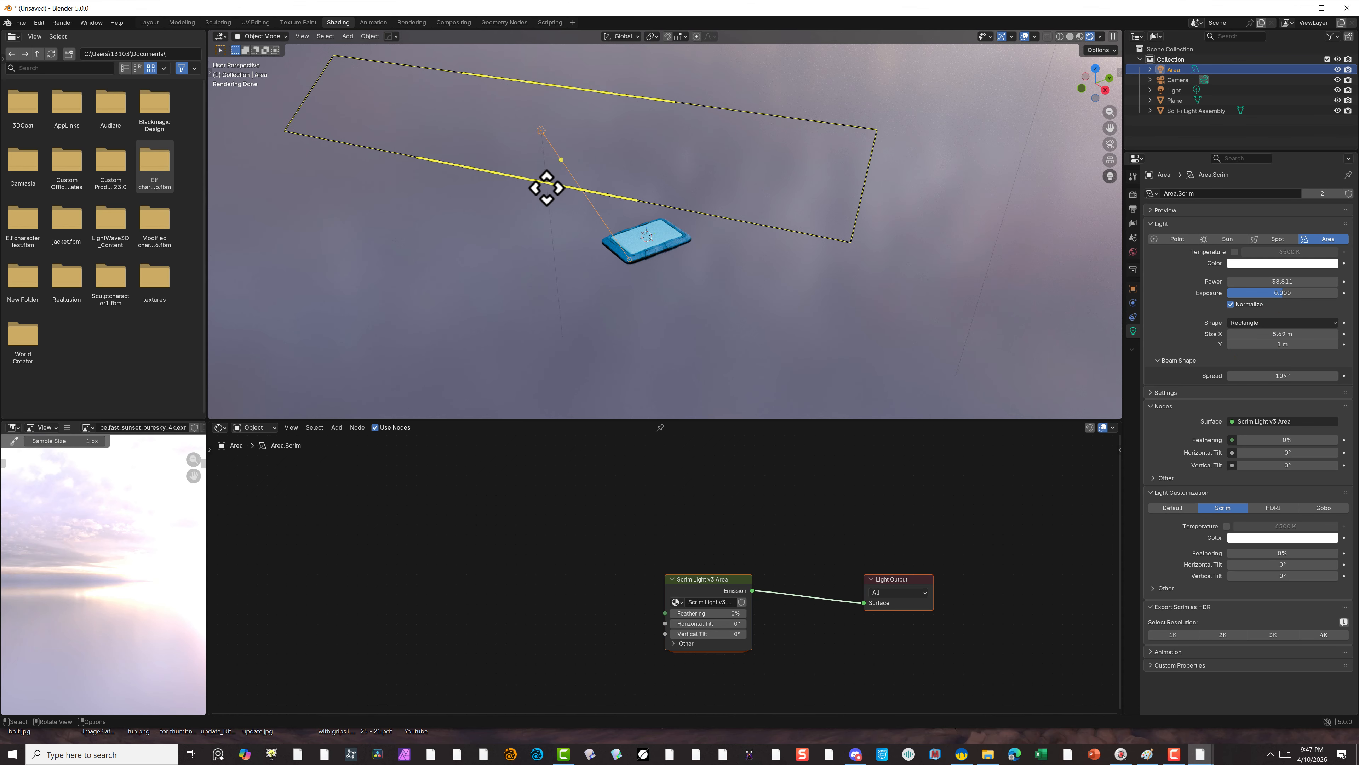
drag(546, 188, 532, 250)
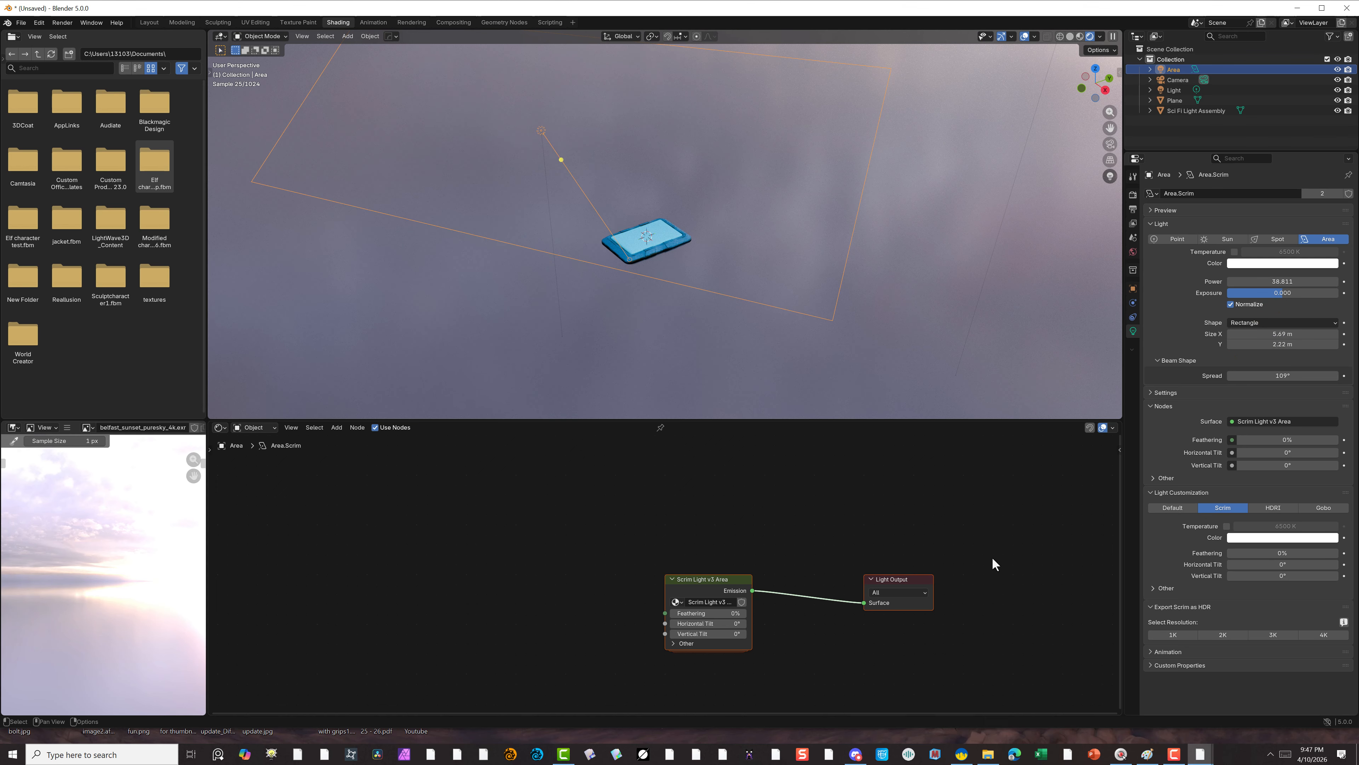
Tint the area light pale blue and customize it as an HDRI light with the soft ring texture.
click(1276, 266)
click(1286, 129)
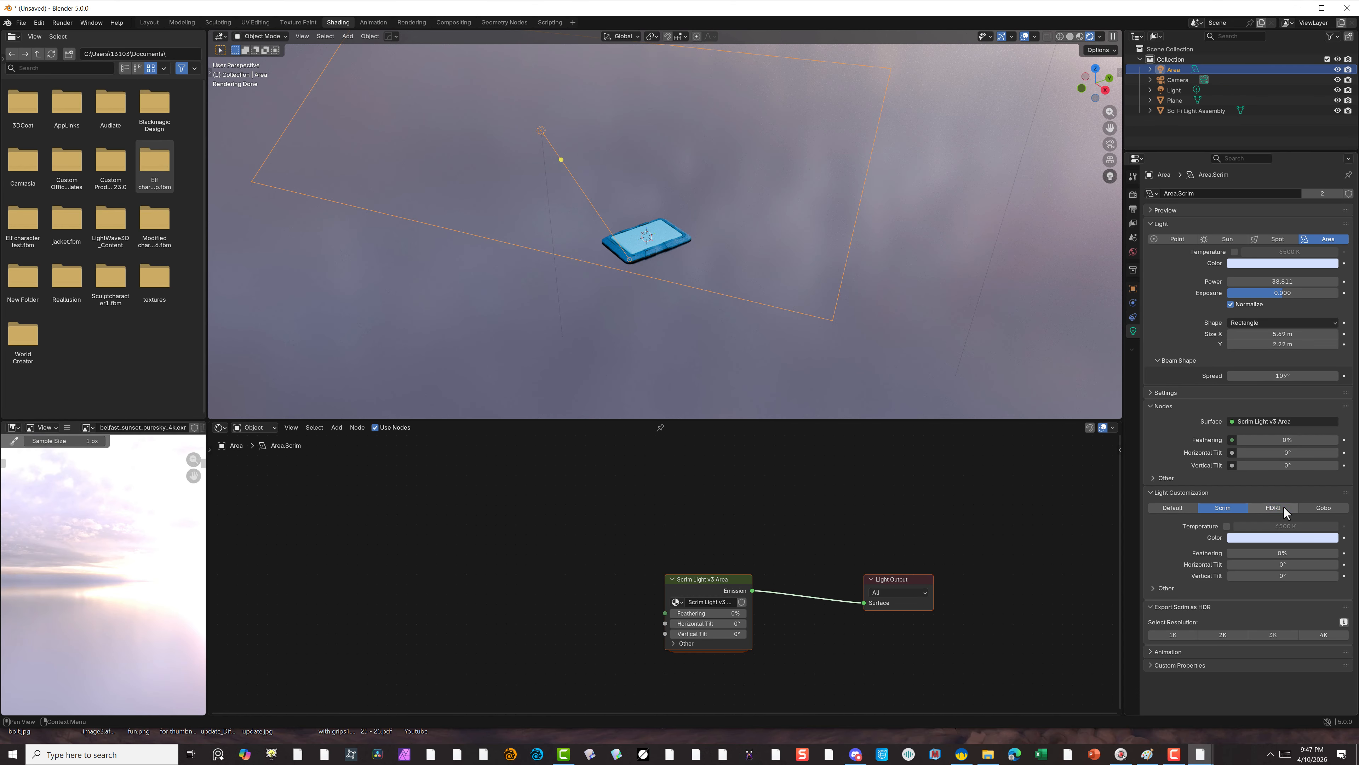
click(1273, 508)
click(1250, 517)
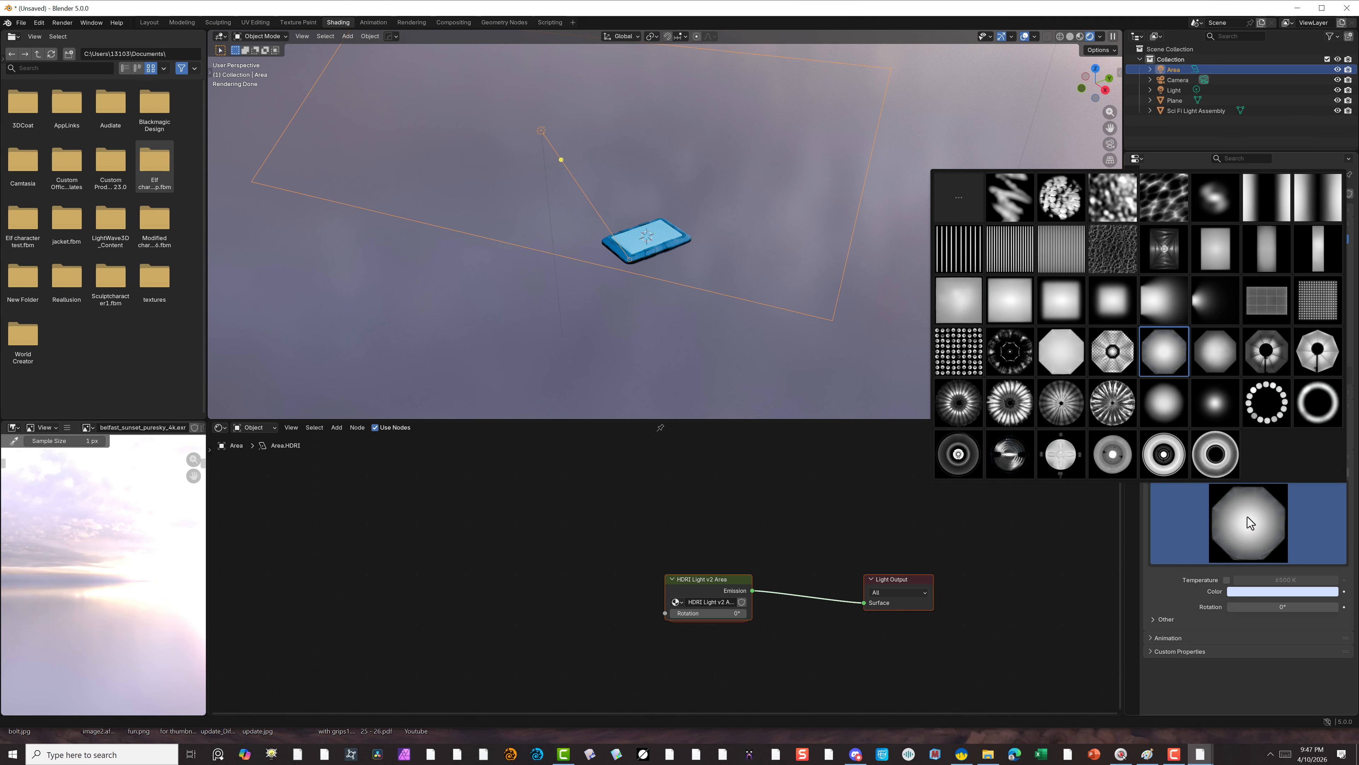
click(1319, 419)
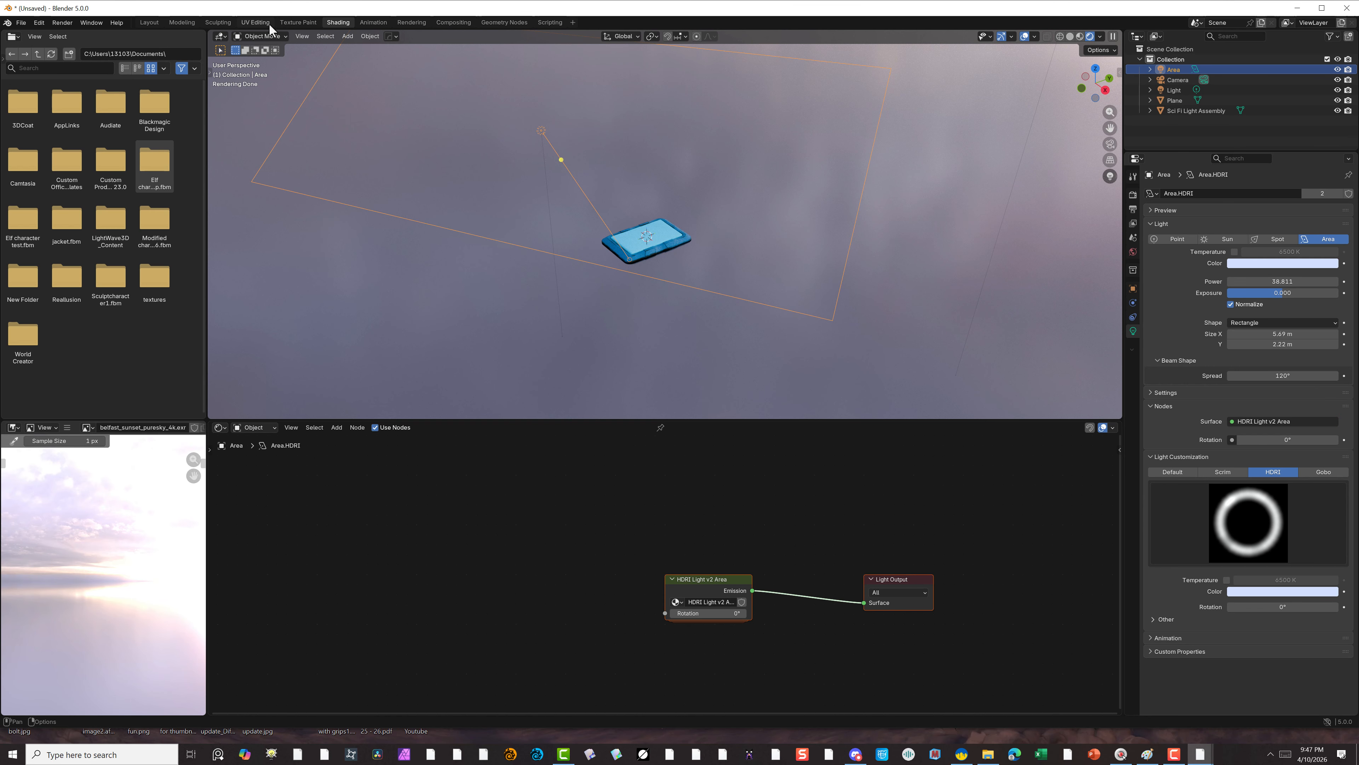
Reposition the ring light interactively so that it aims at the light assembly.
click(260, 36)
key(f)
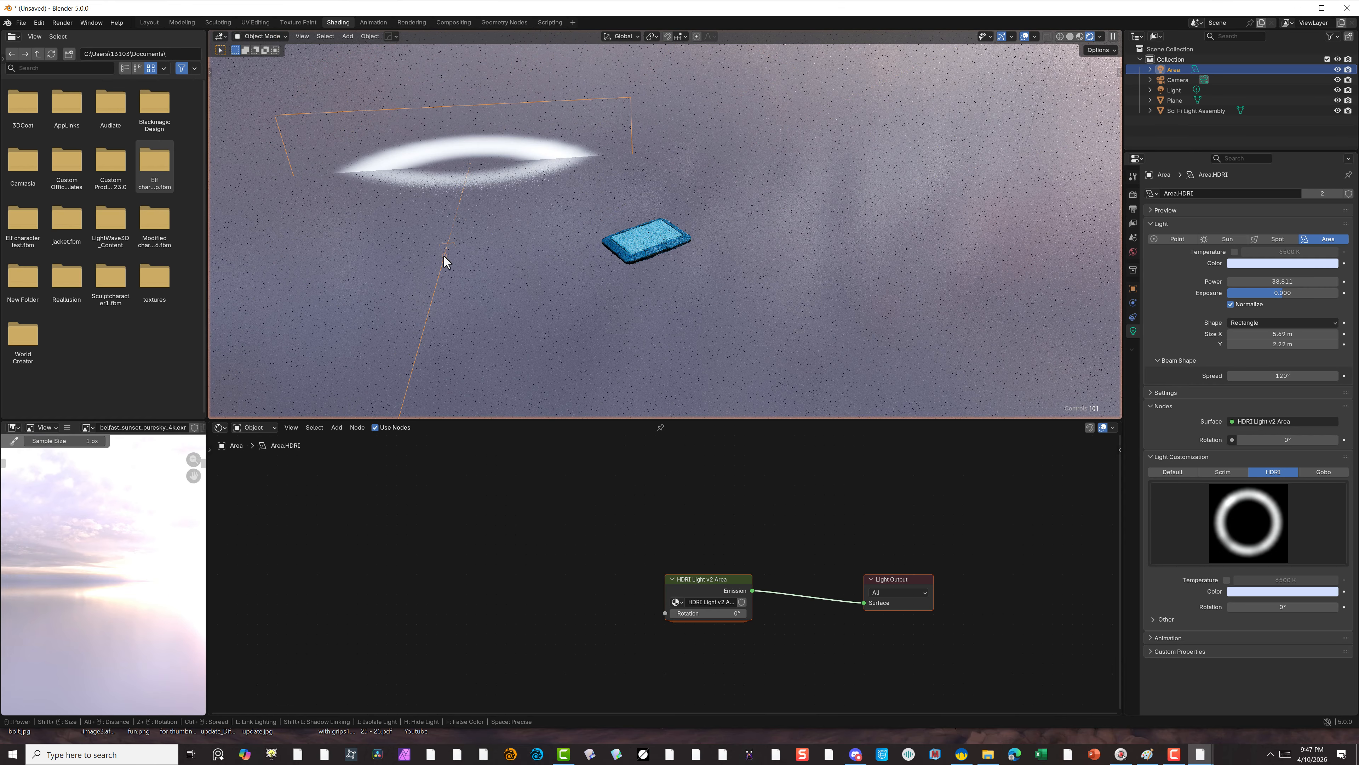
click(630, 262)
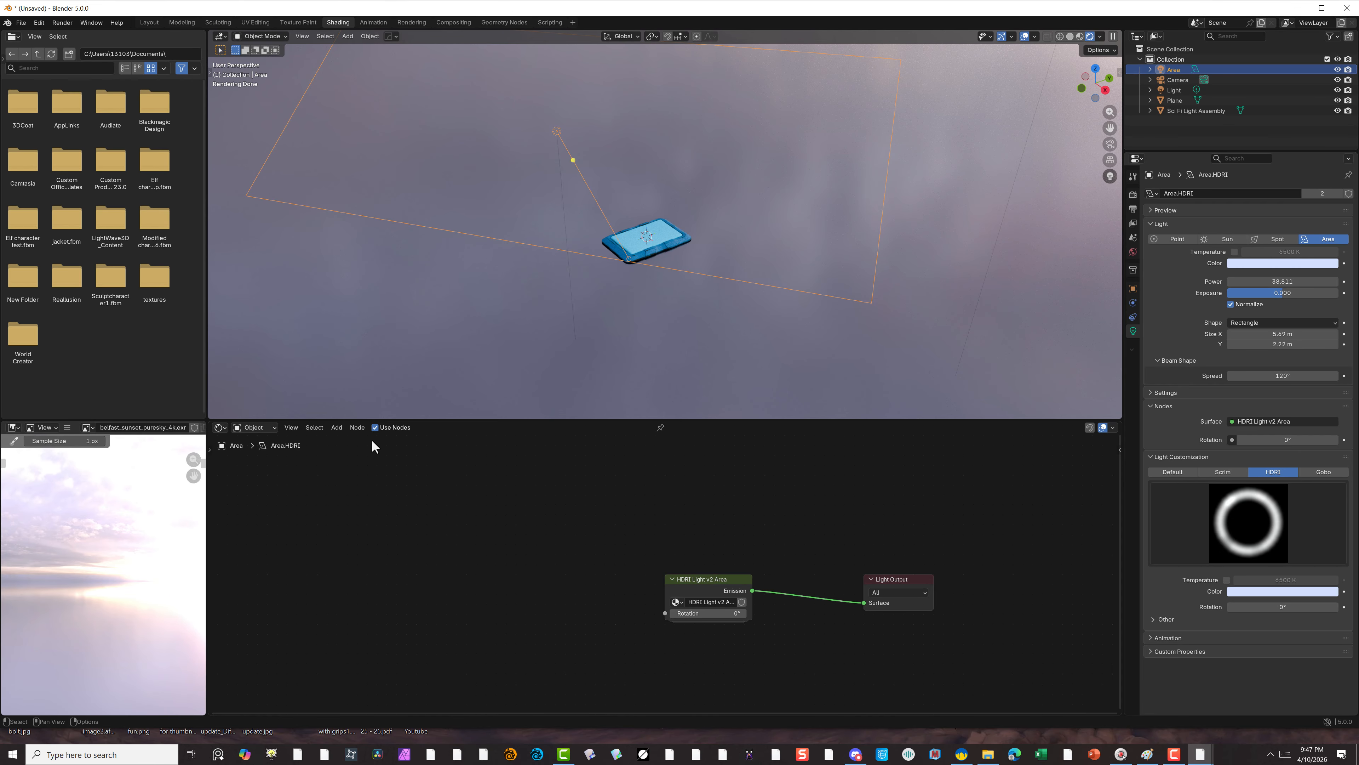
Select the Sci Fi Light Assembly and spread out its basecolor and rough texture nodes in the material graph.
click(673, 252)
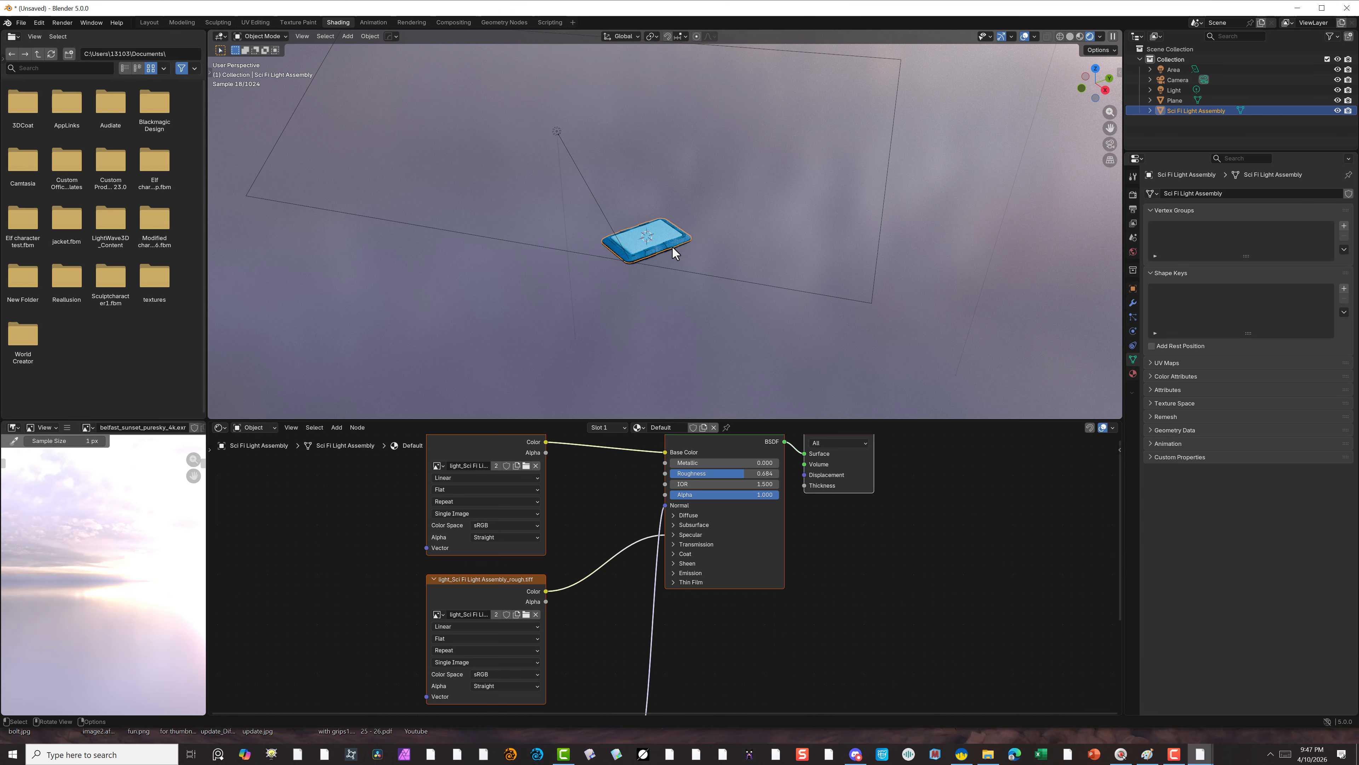
middle_drag(685, 562, 684, 618)
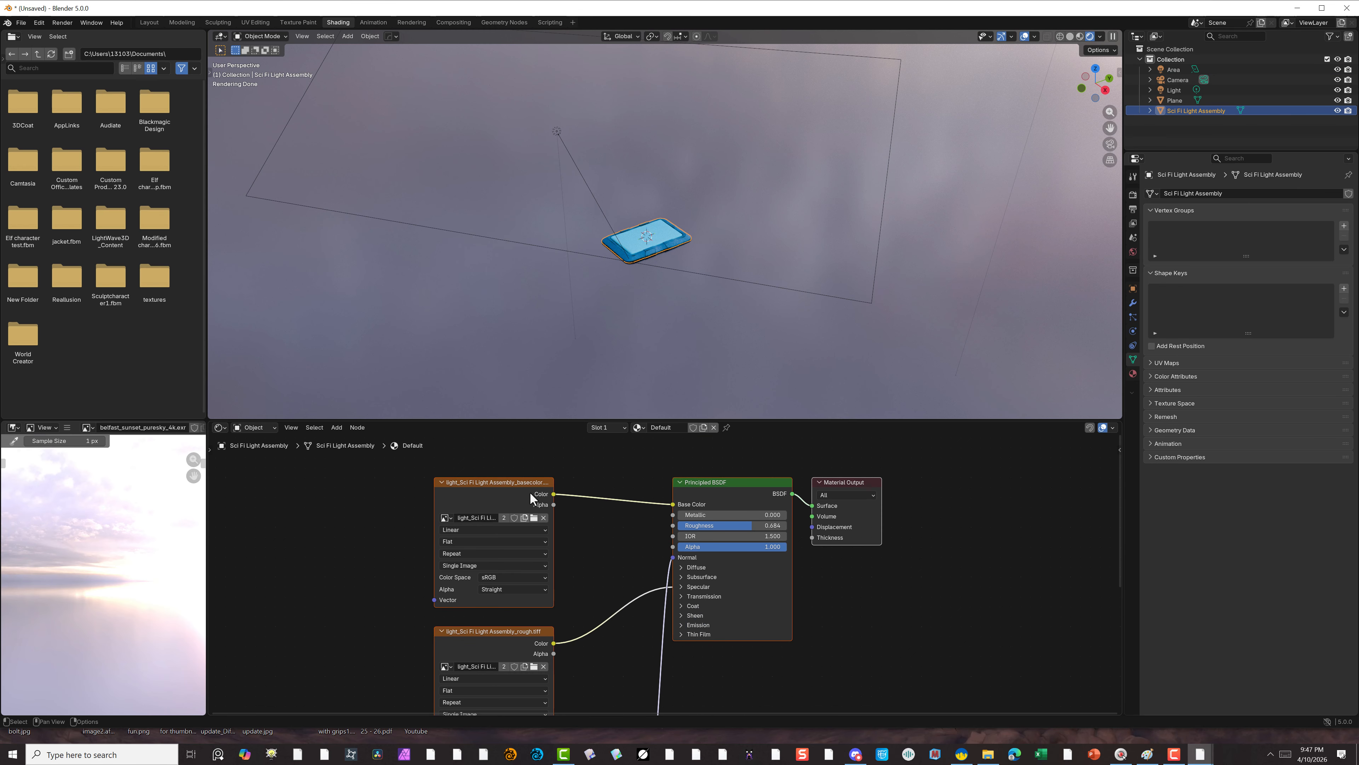
click(519, 487)
mouse_move(539, 486)
mouse_down()
mouse_move(522, 446)
mouse_move(533, 463)
mouse_up()
drag(533, 678, 382, 590)
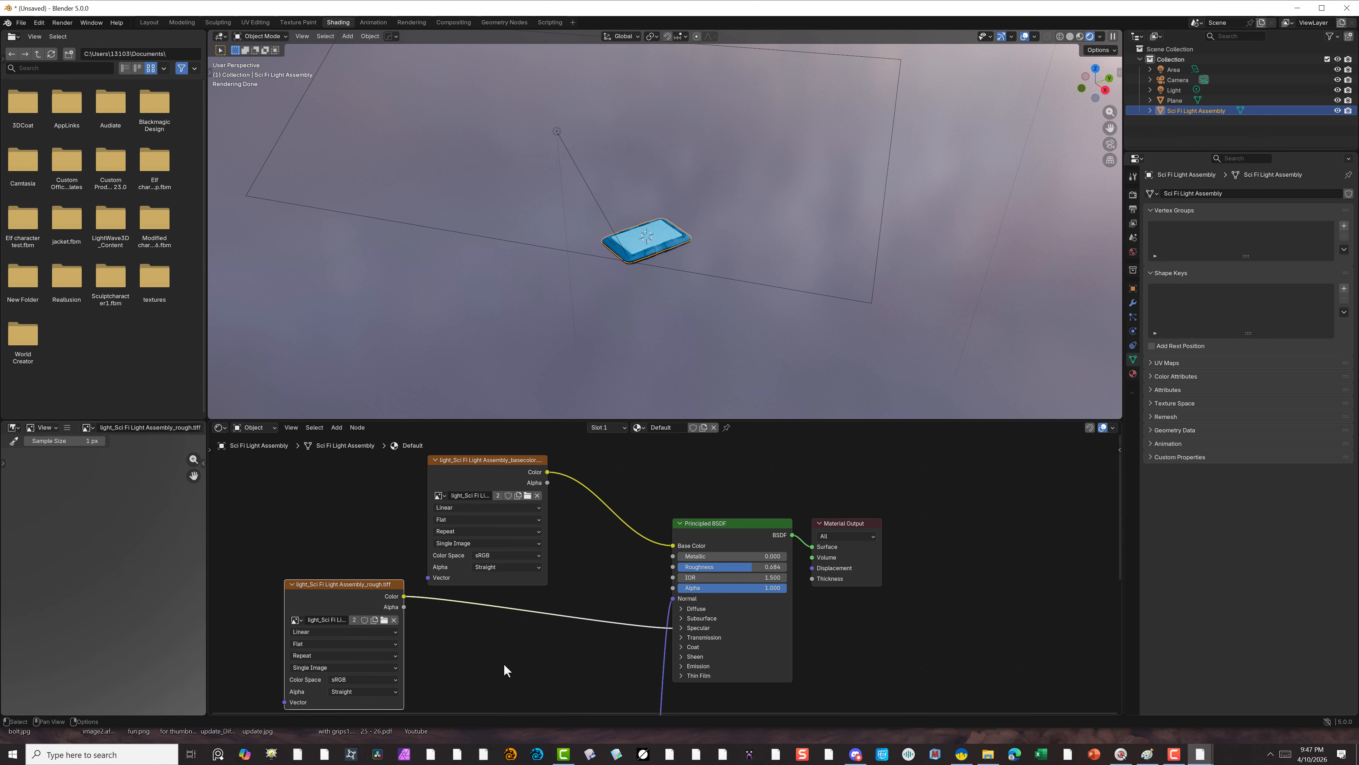
Reroute the rough texture from the specular IOR Level to Roughness and set its color space to Non-Color.
click(681, 628)
drag(674, 651, 673, 566)
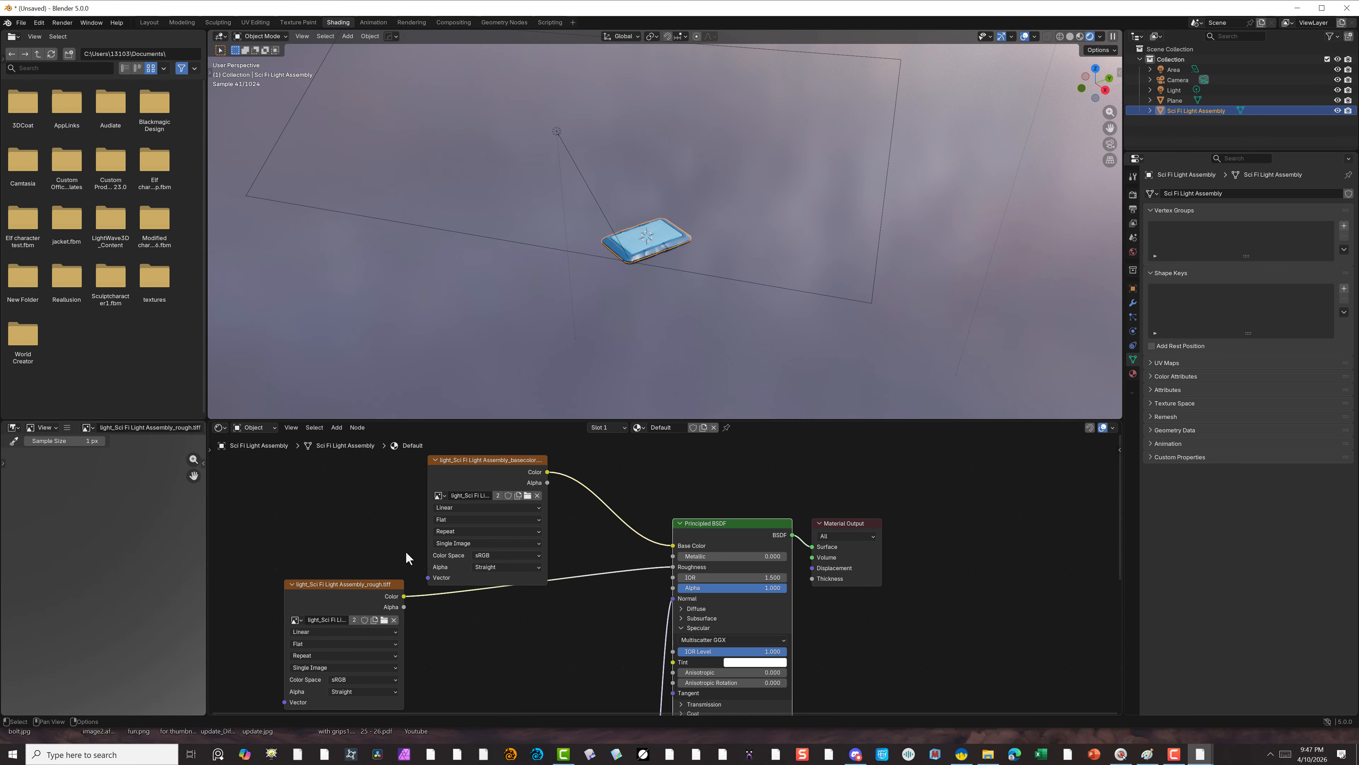
click(360, 679)
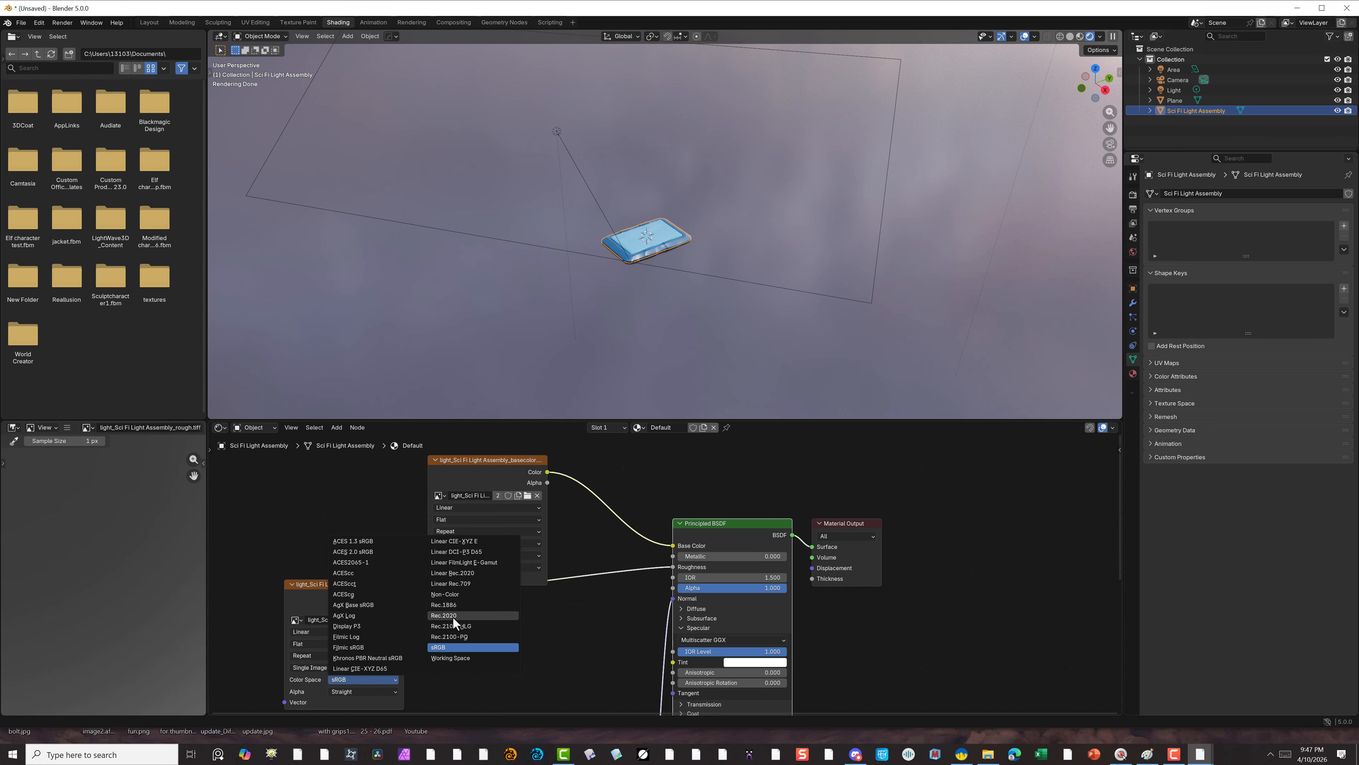
click(444, 593)
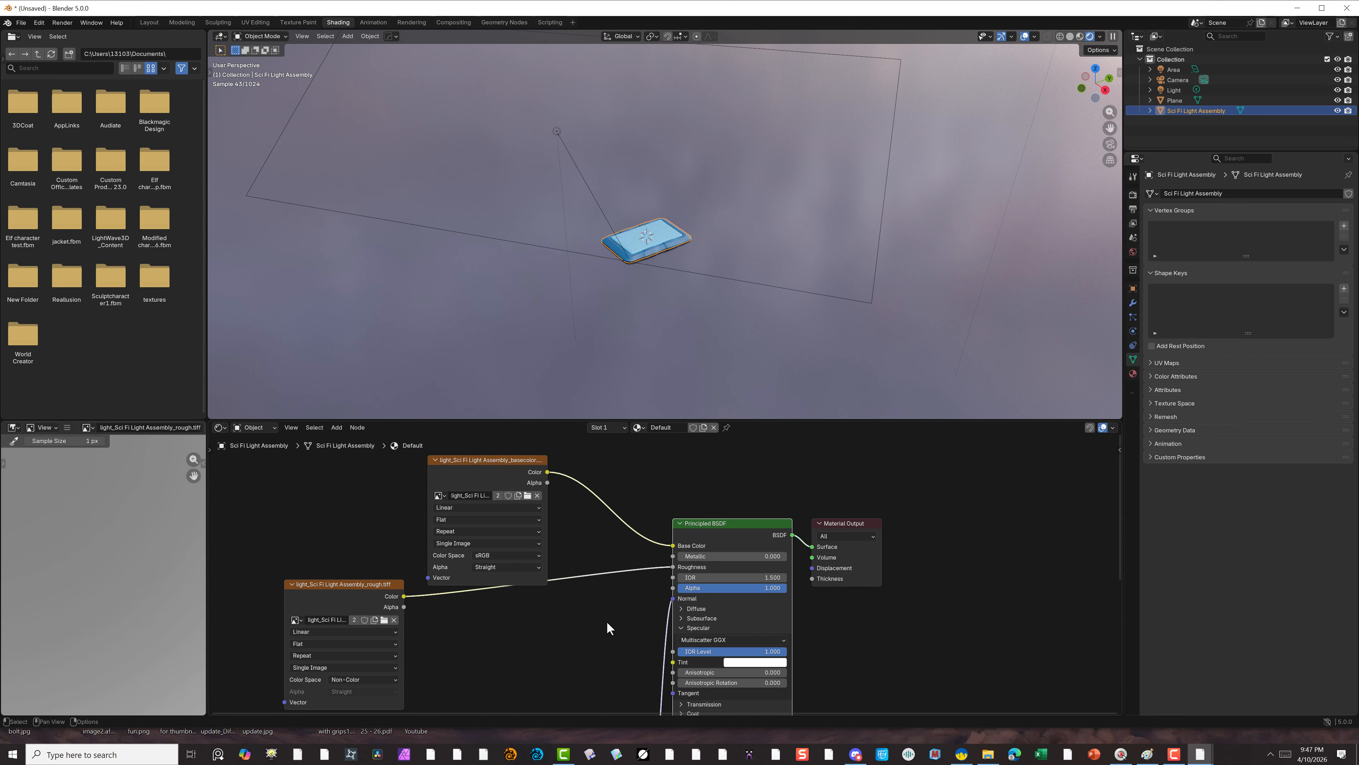
click(560, 635)
Duplicate the rough texture node and load light_Sci Fi Light Assembly_metal.tiff into the copy.
drag(373, 588, 348, 516)
right_click(342, 515)
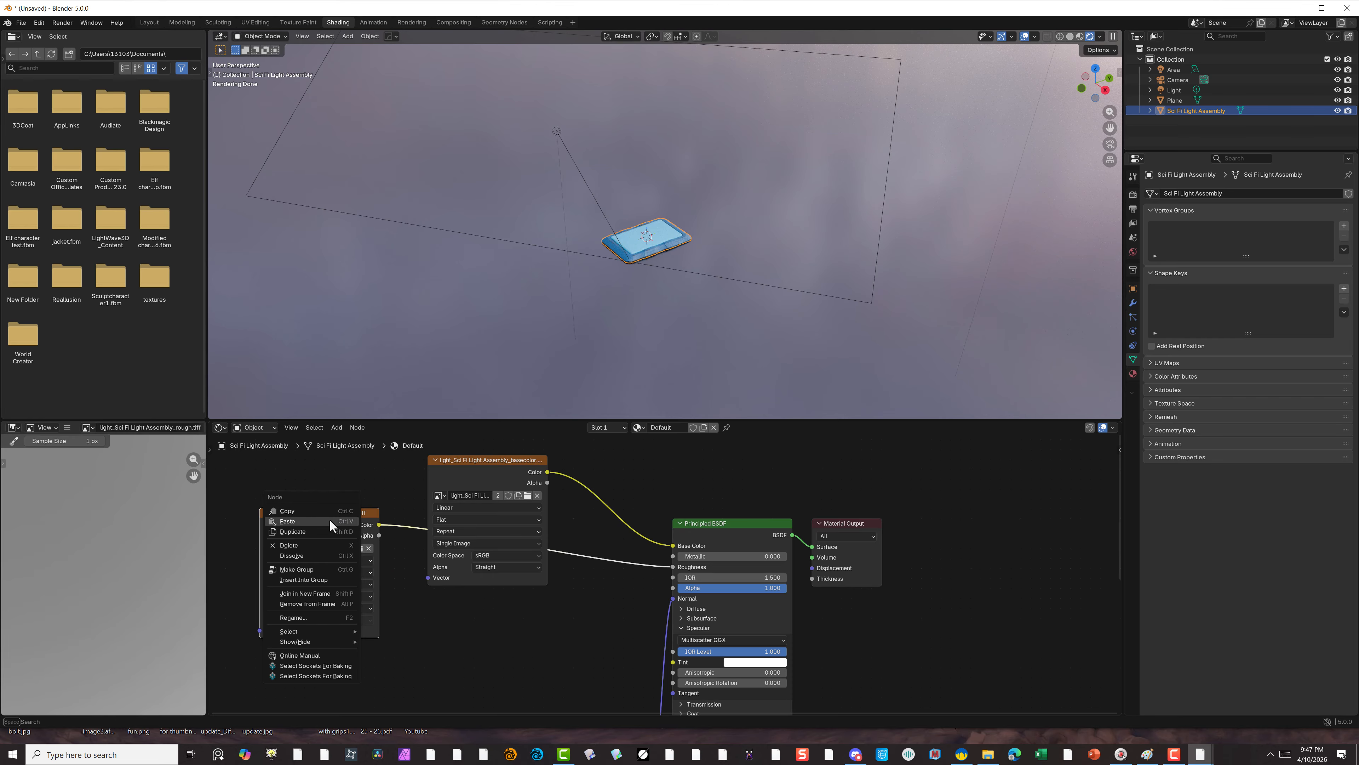
click(300, 532)
click(319, 661)
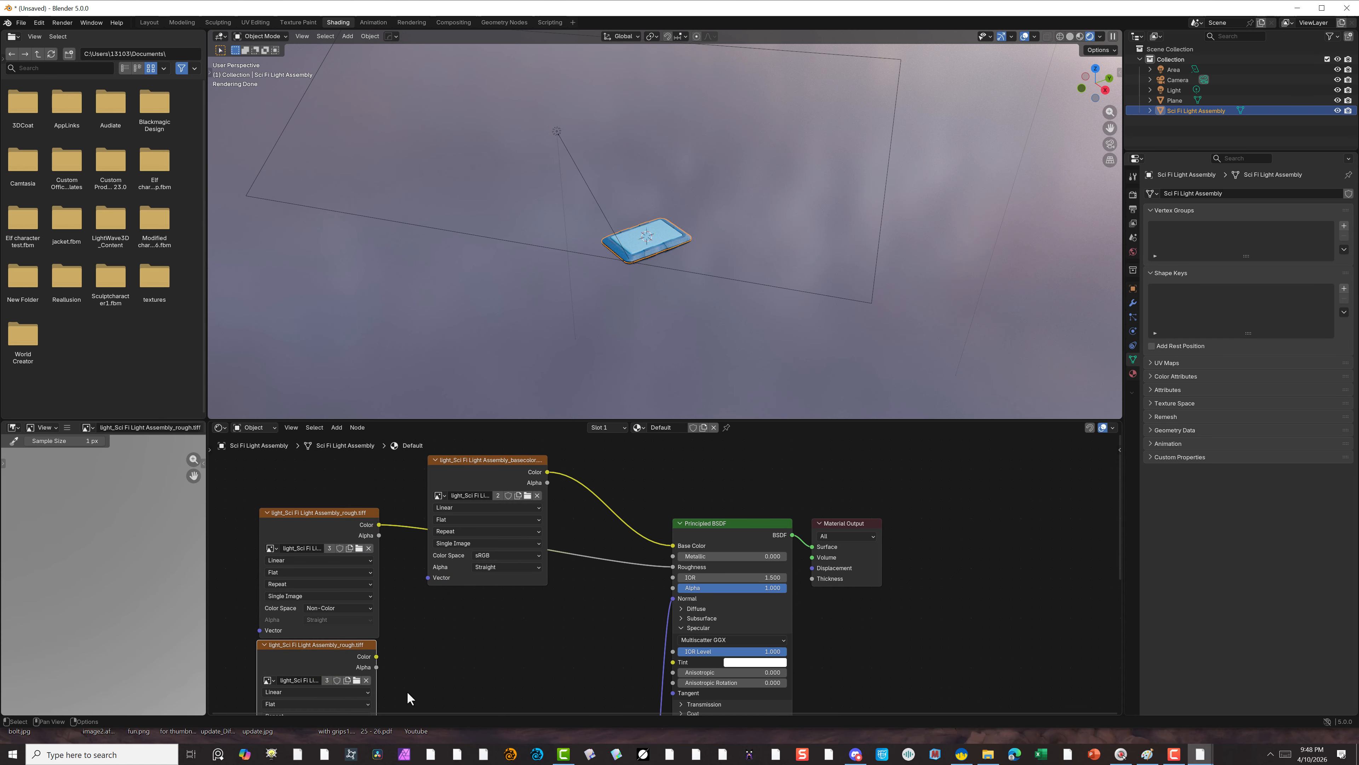
middle_drag(427, 666, 452, 540)
click(381, 569)
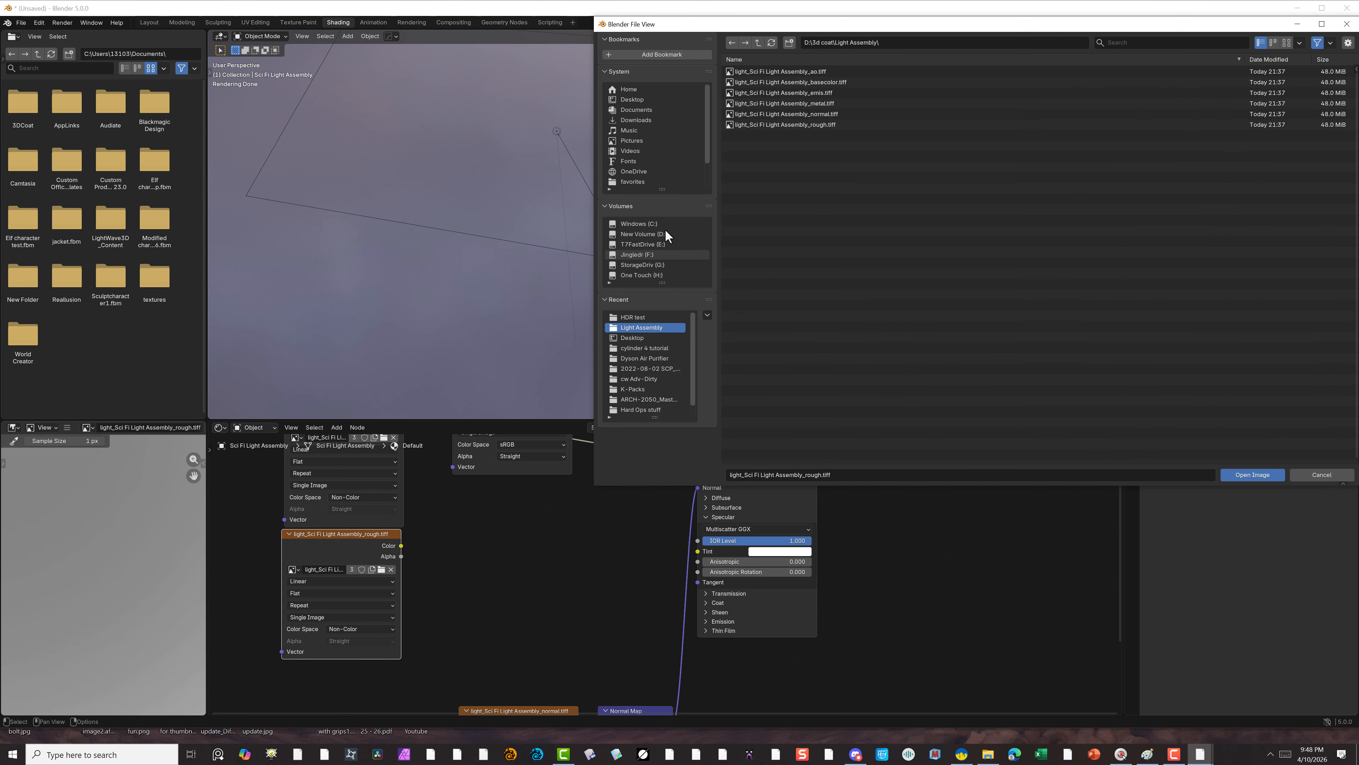
click(832, 104)
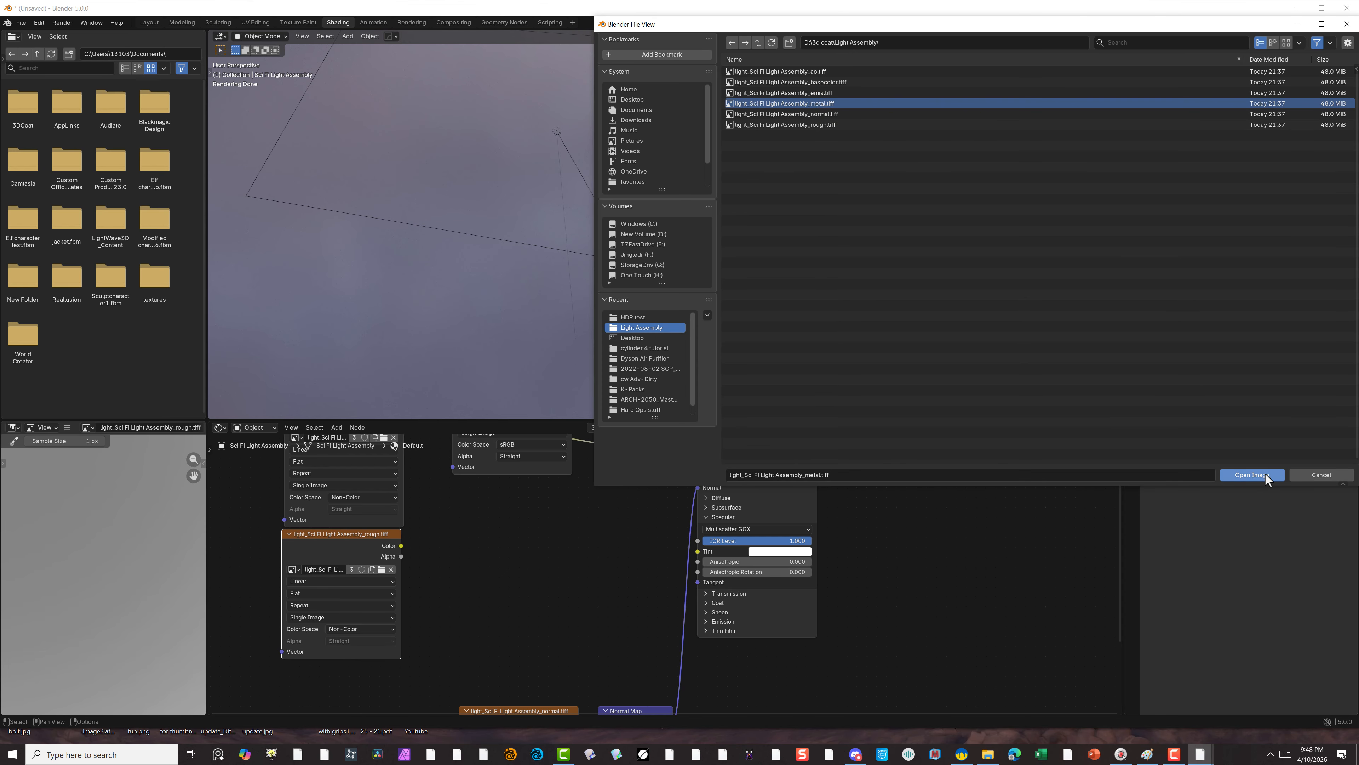
click(1251, 474)
Set the metal texture's color space to Non-Color and connect its Color output to the Principled BSDF's Metallic input.
click(362, 629)
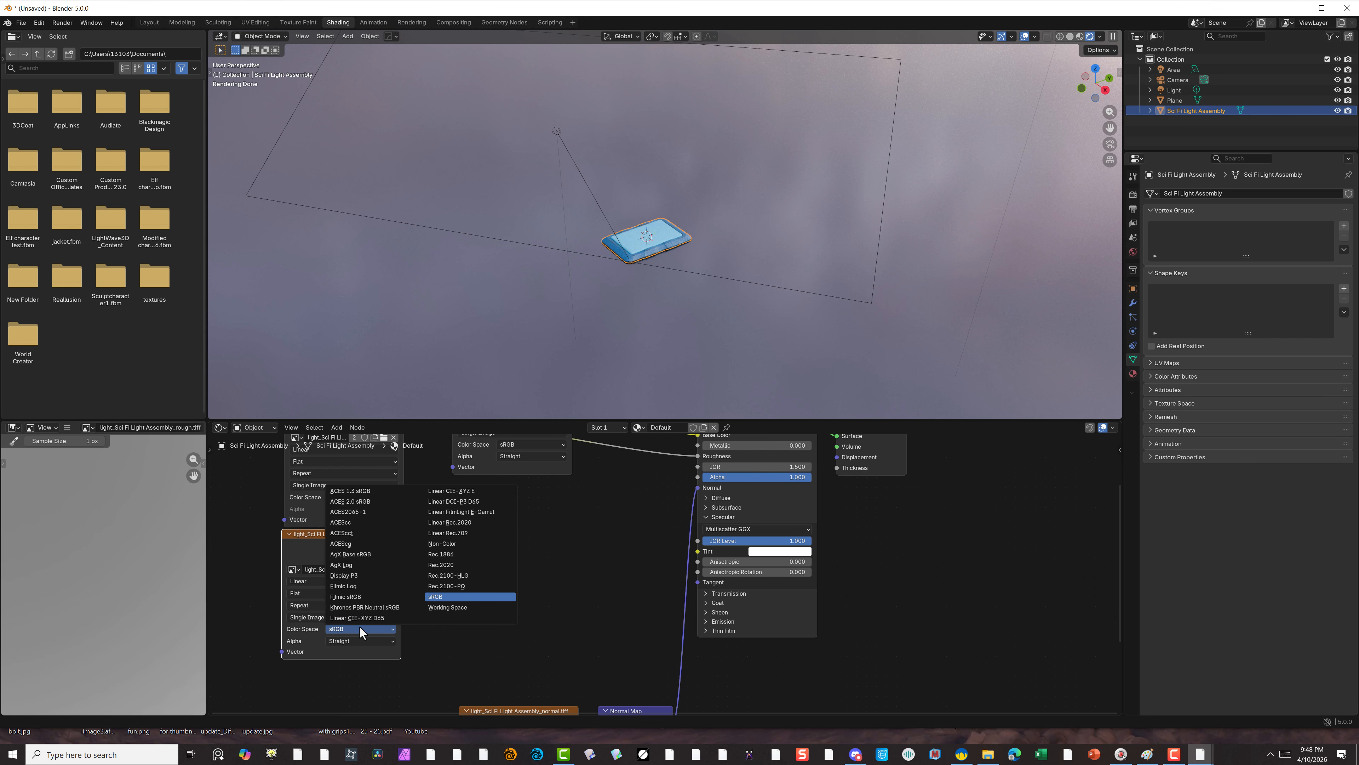
click(467, 542)
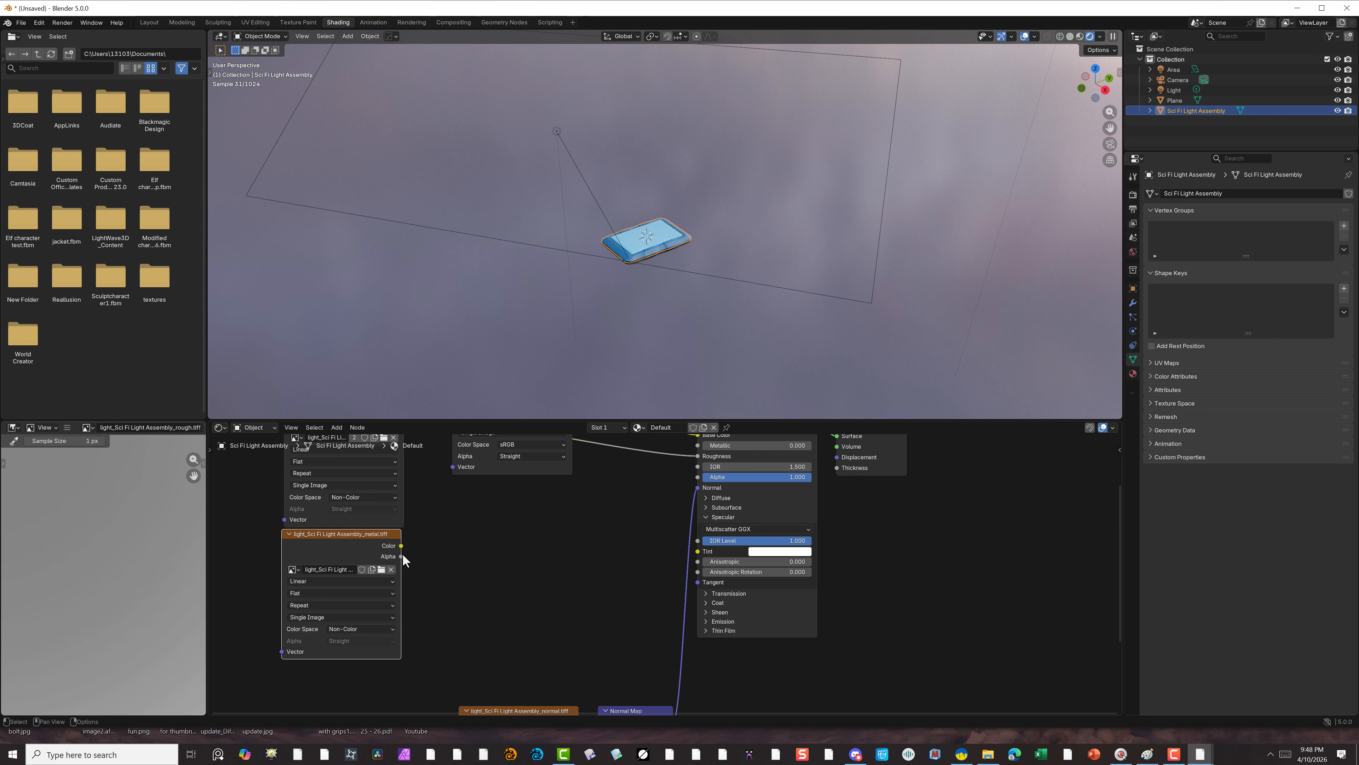
drag(401, 546, 698, 480)
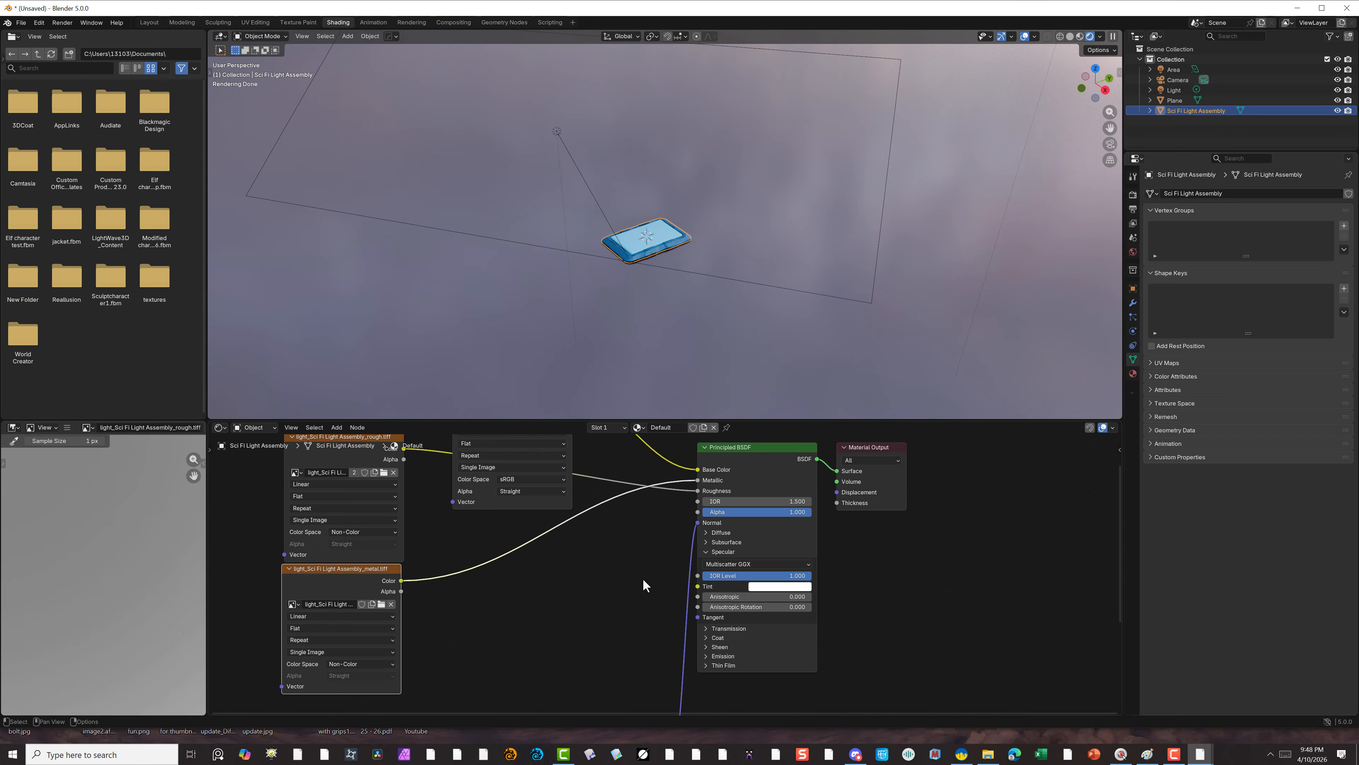
Move the normal texture and Normal Map nodes together to just beneath the metal texture node.
scroll(644, 580, down, 2)
middle_drag(651, 581, 659, 497)
drag(632, 592, 570, 645)
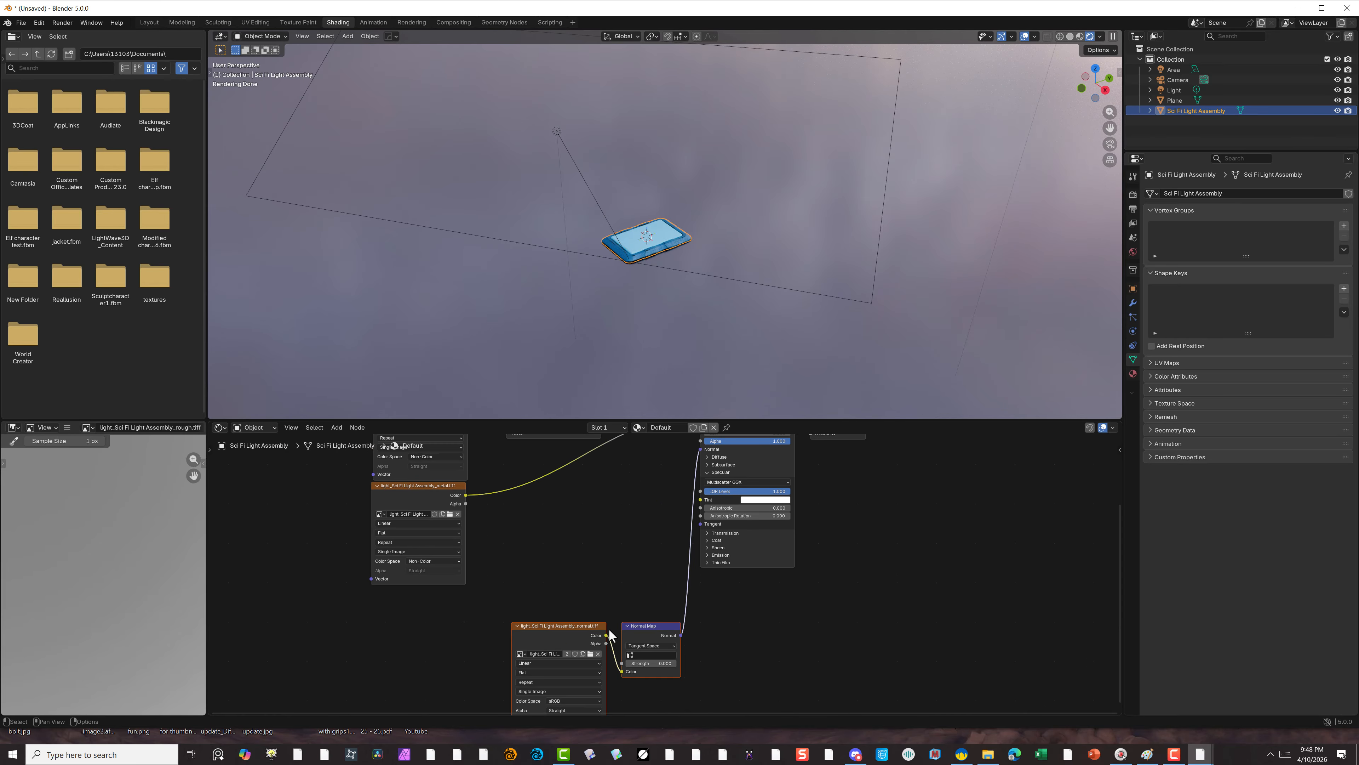
key(g)
click(450, 616)
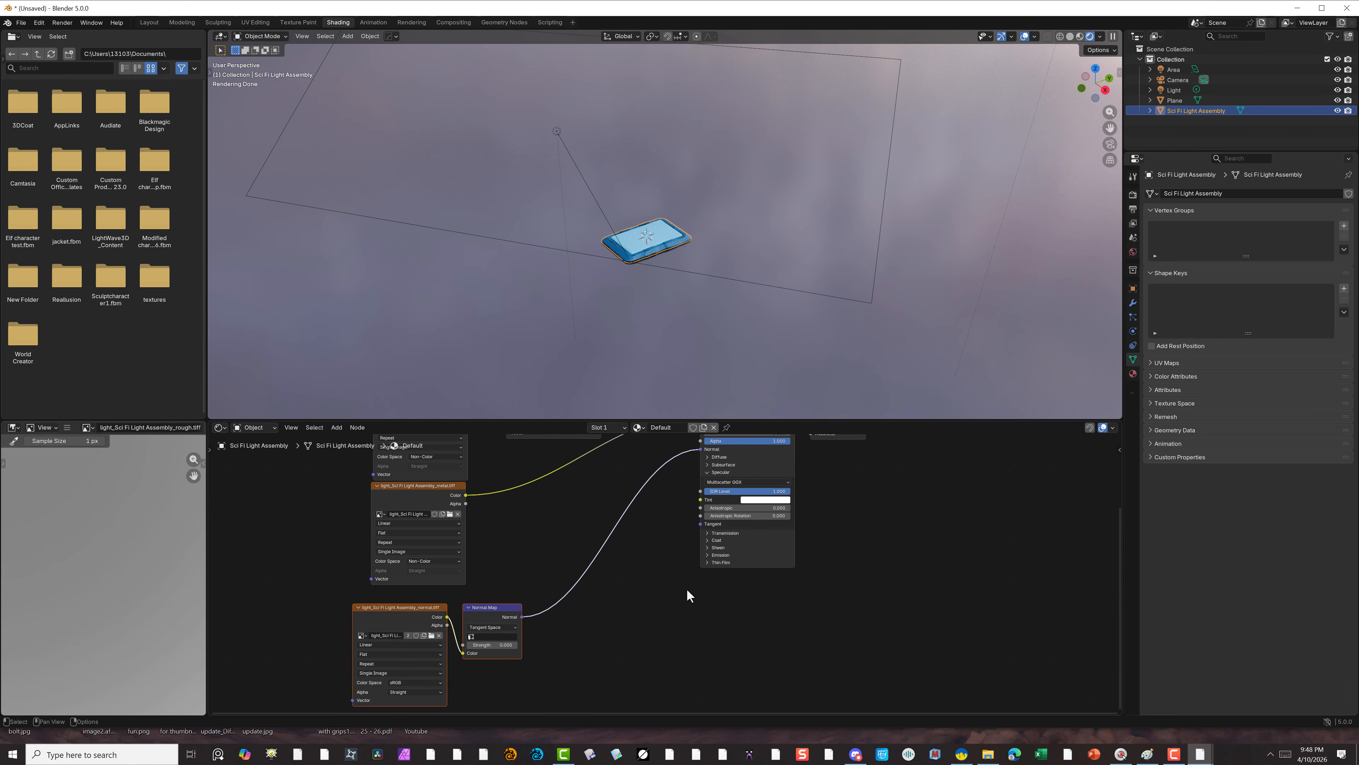
scroll(726, 576, down, 1)
middle_drag(726, 579, 667, 692)
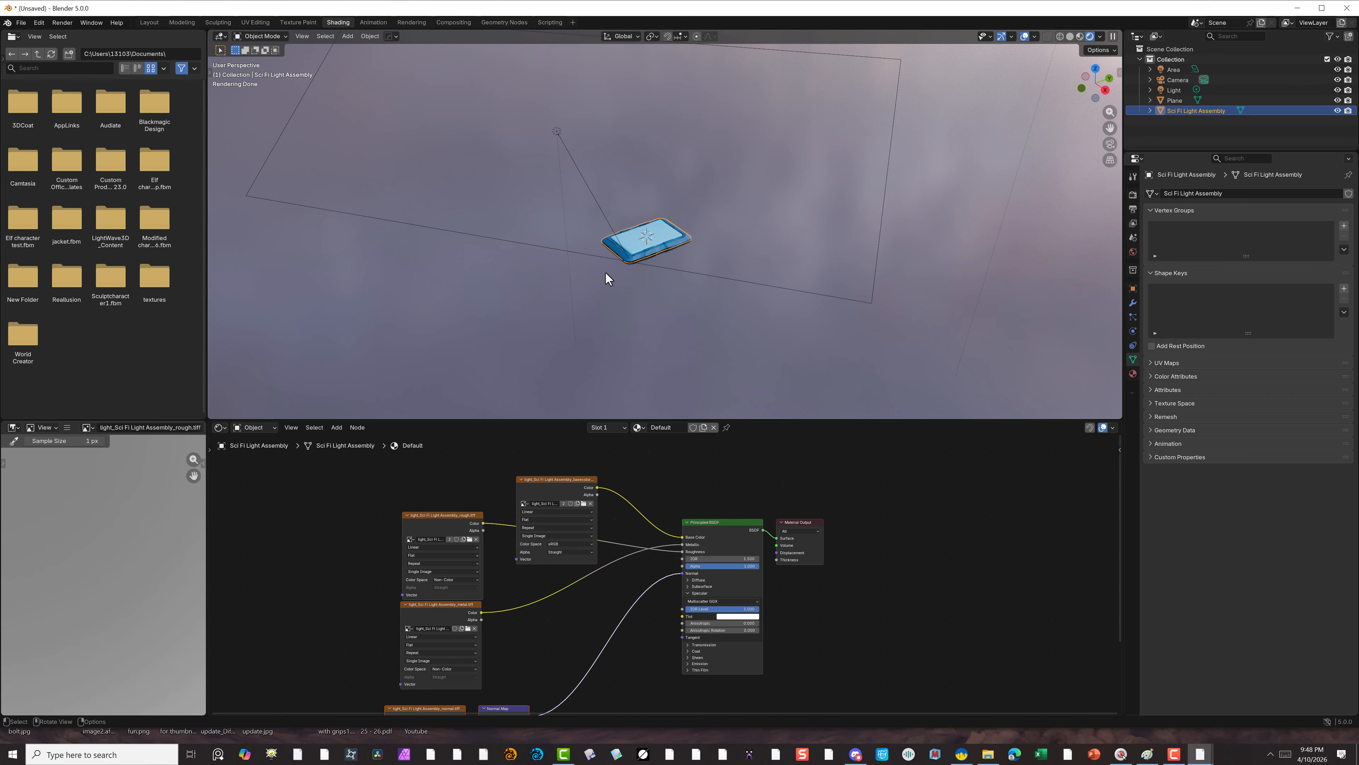
Switch the Sci Fi Light Assembly to Edit Mode.
scroll(616, 267, up, 6)
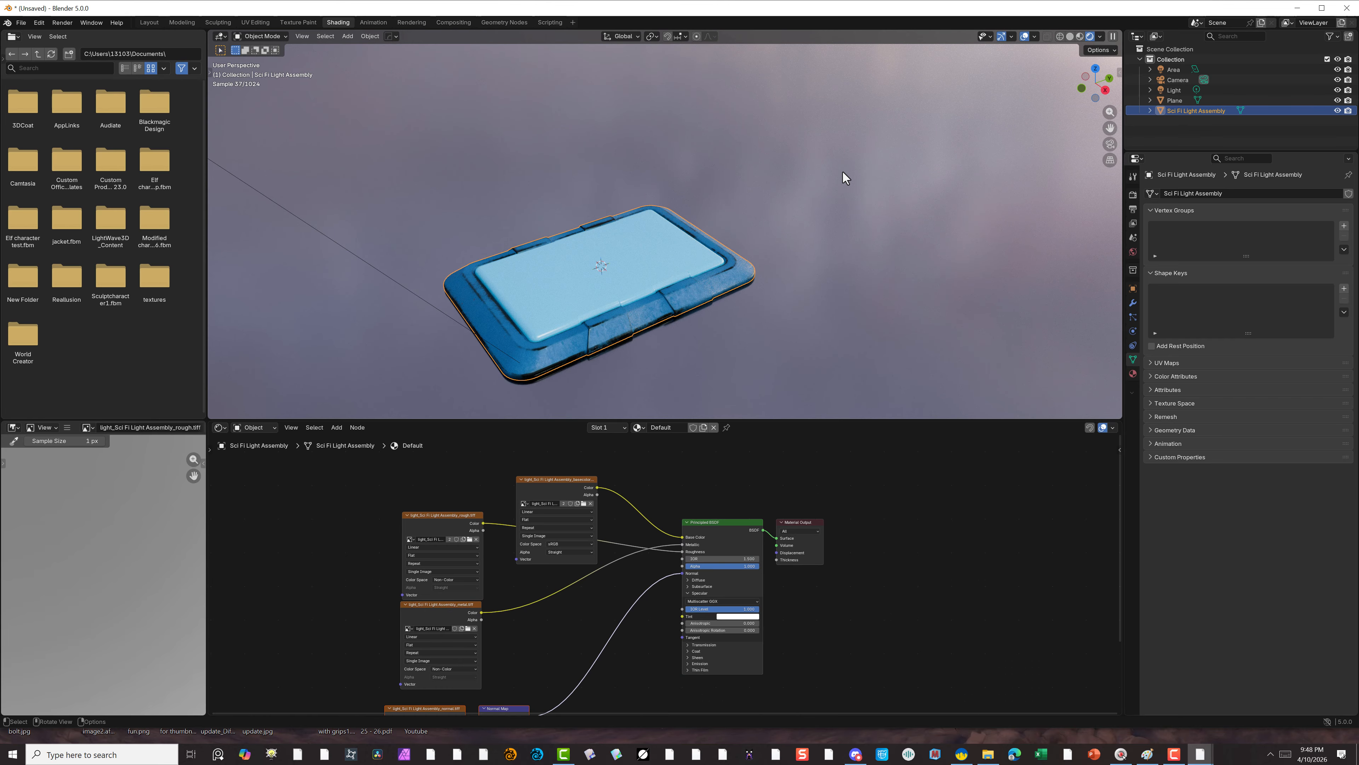
click(607, 289)
click(586, 298)
click(573, 308)
click(257, 37)
click(262, 57)
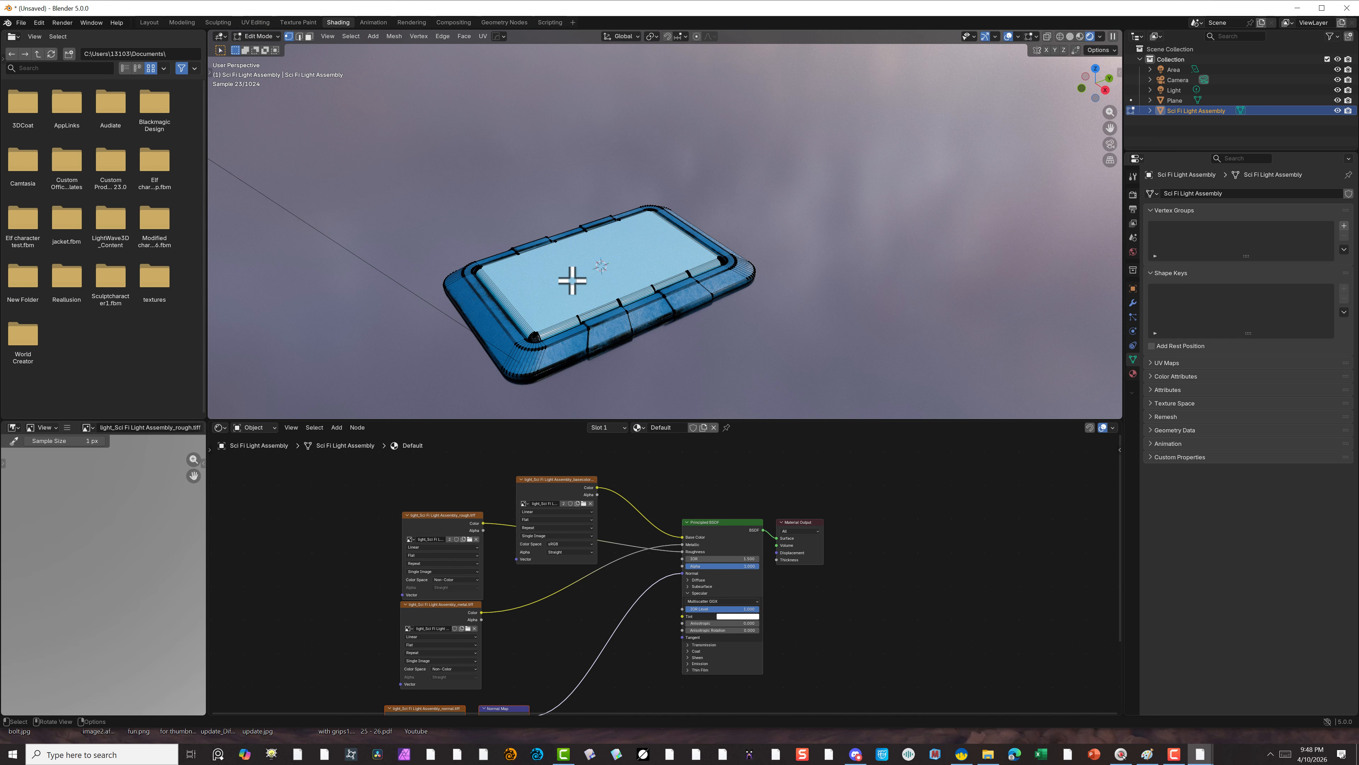
Select all linked faces of the light's flat cover panel using face selection mode.
scroll(551, 306, up, 3)
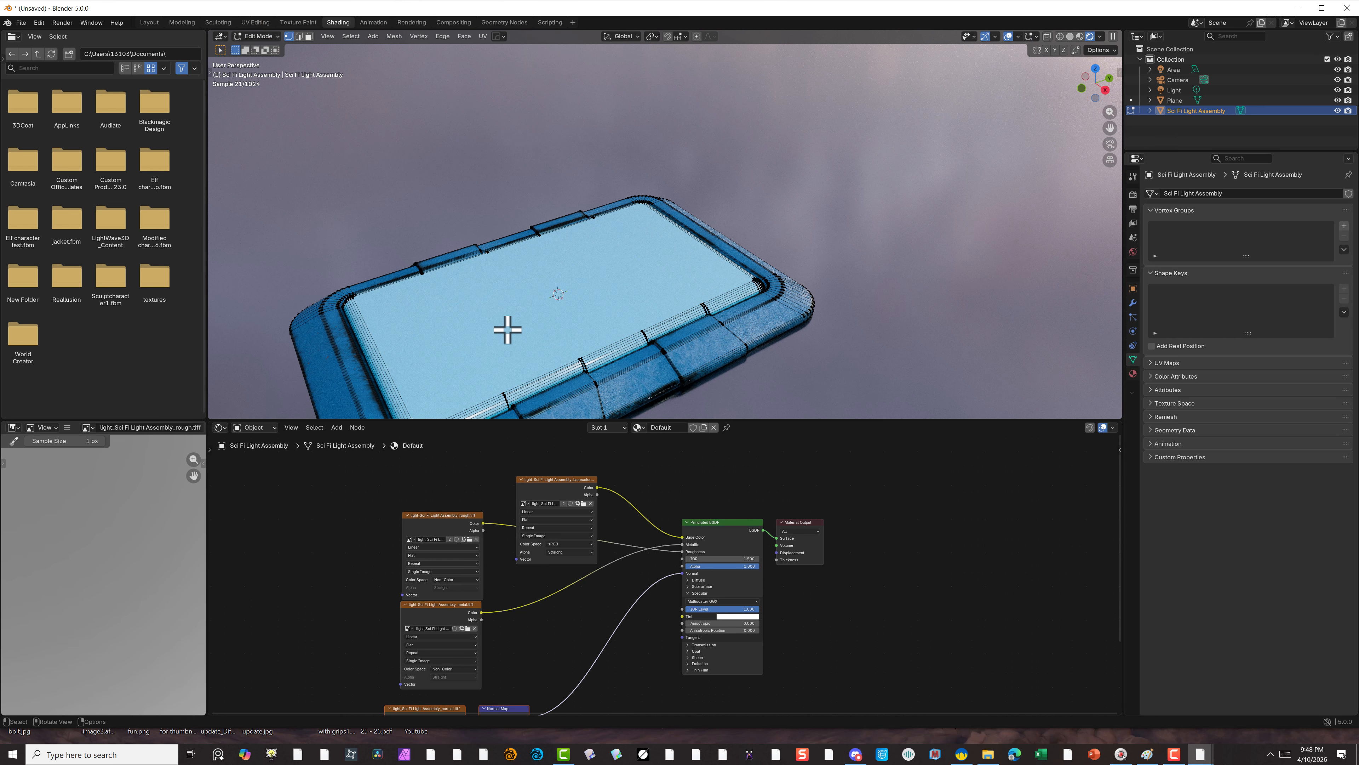
click(309, 36)
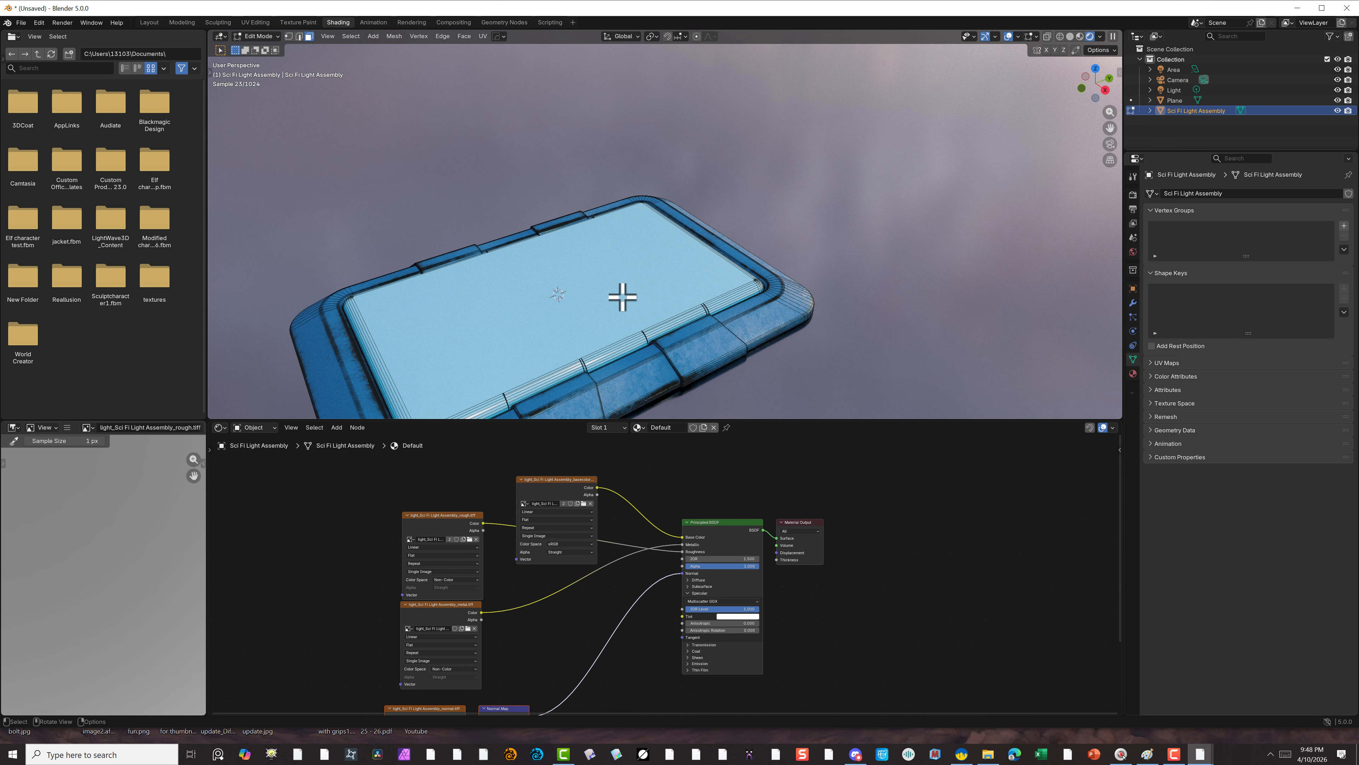
click(388, 316)
click(351, 36)
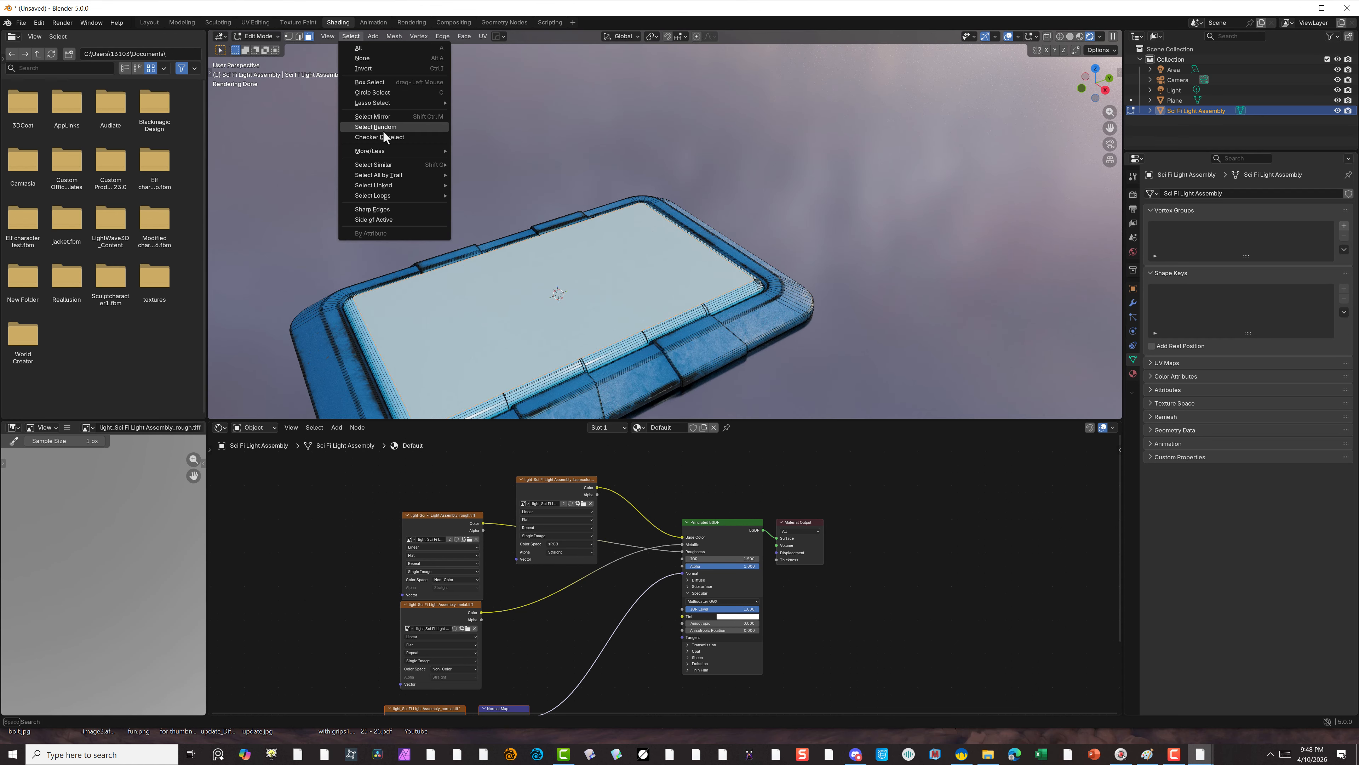
mouse_move(391, 165)
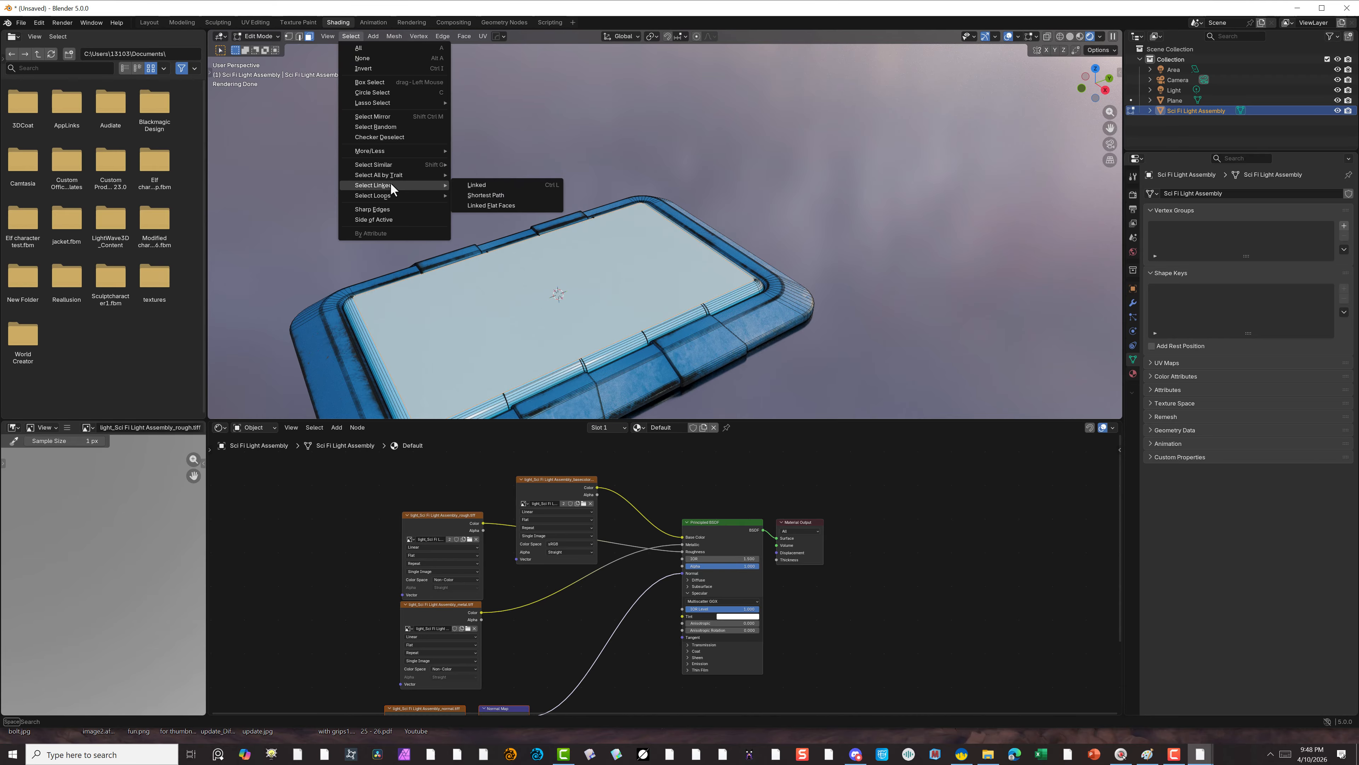
click(474, 185)
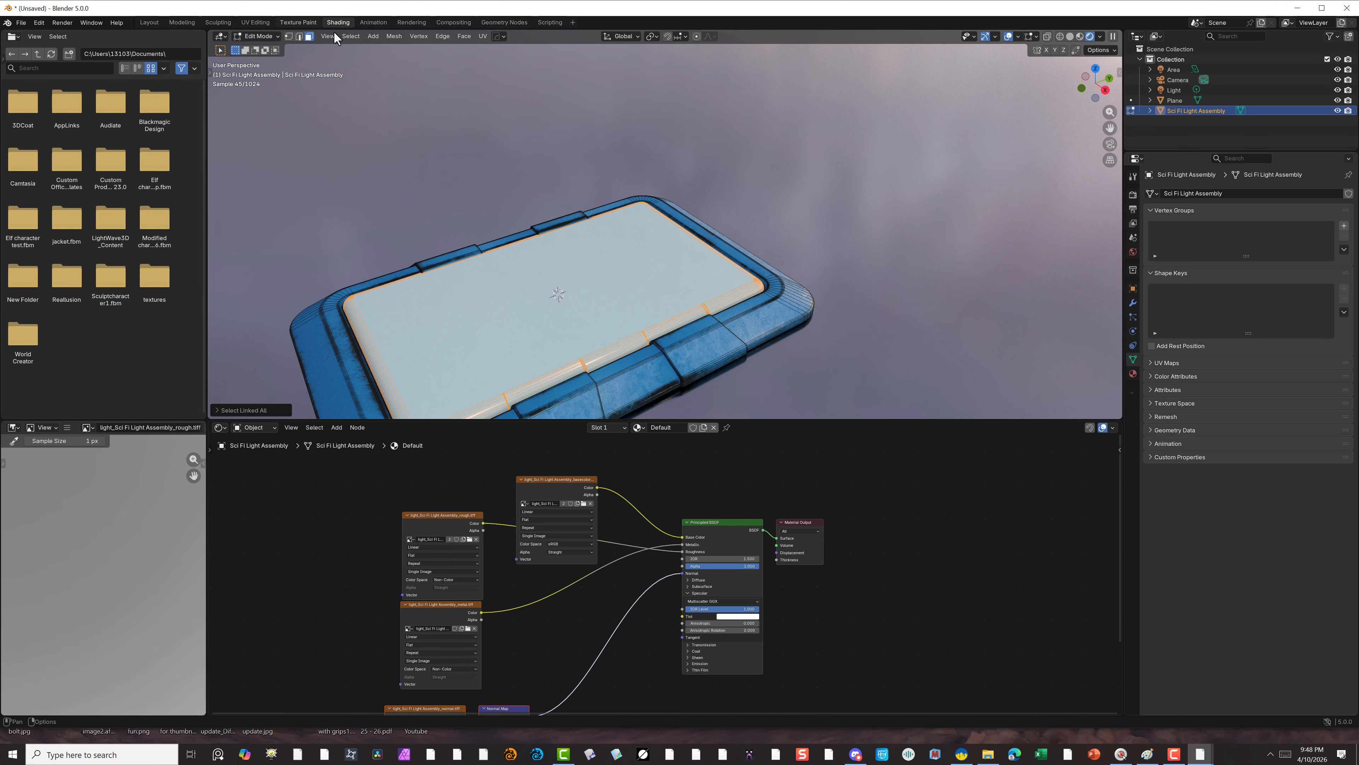
Separate the selected cover faces into their own object, return to Object Mode and select only the cover.
click(394, 35)
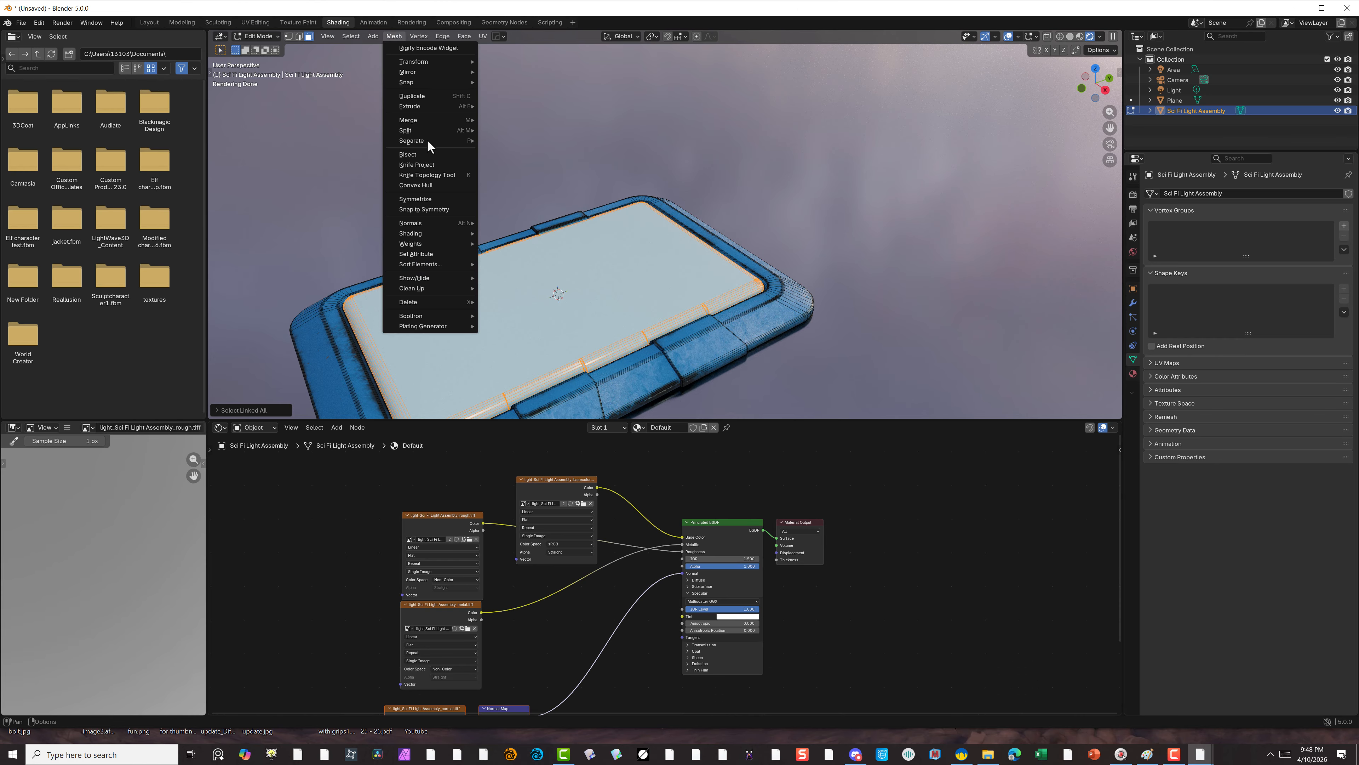
mouse_move(424, 141)
click(535, 141)
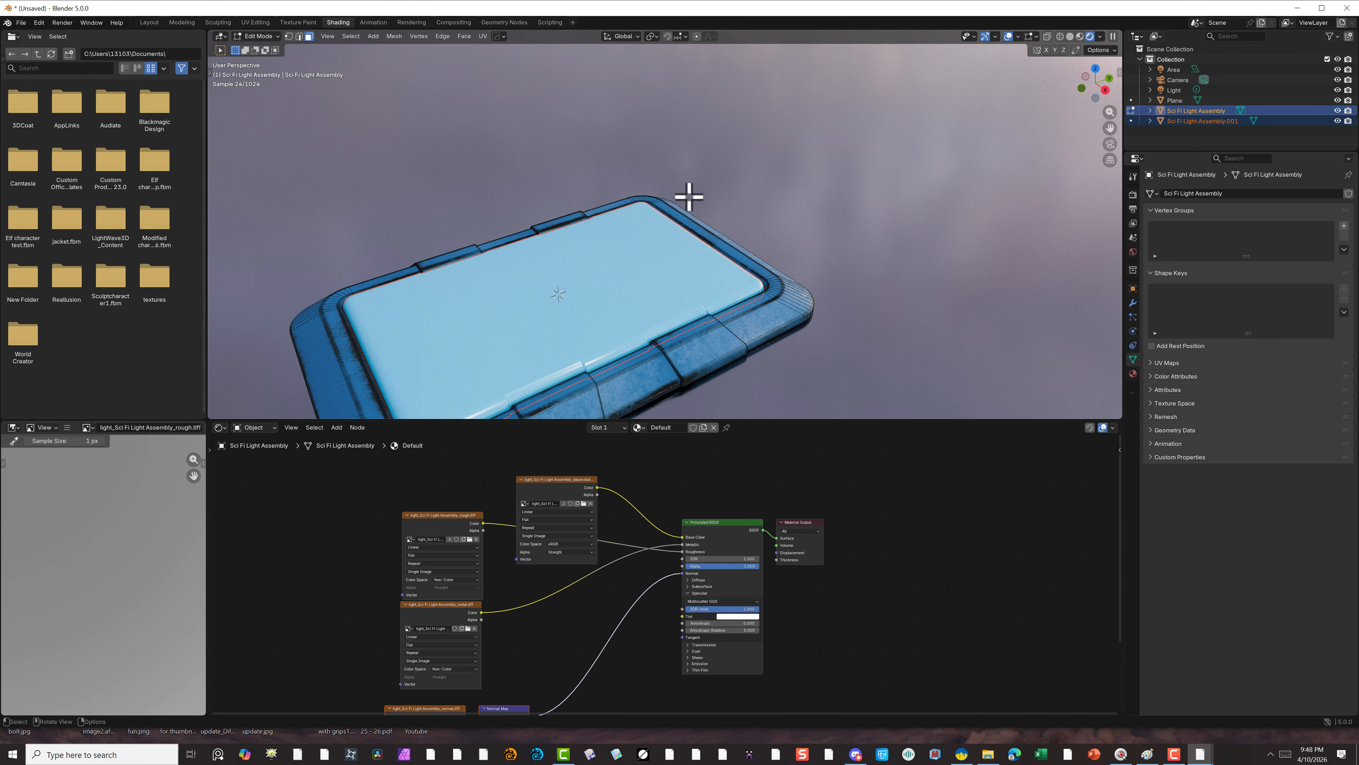
click(260, 36)
click(258, 43)
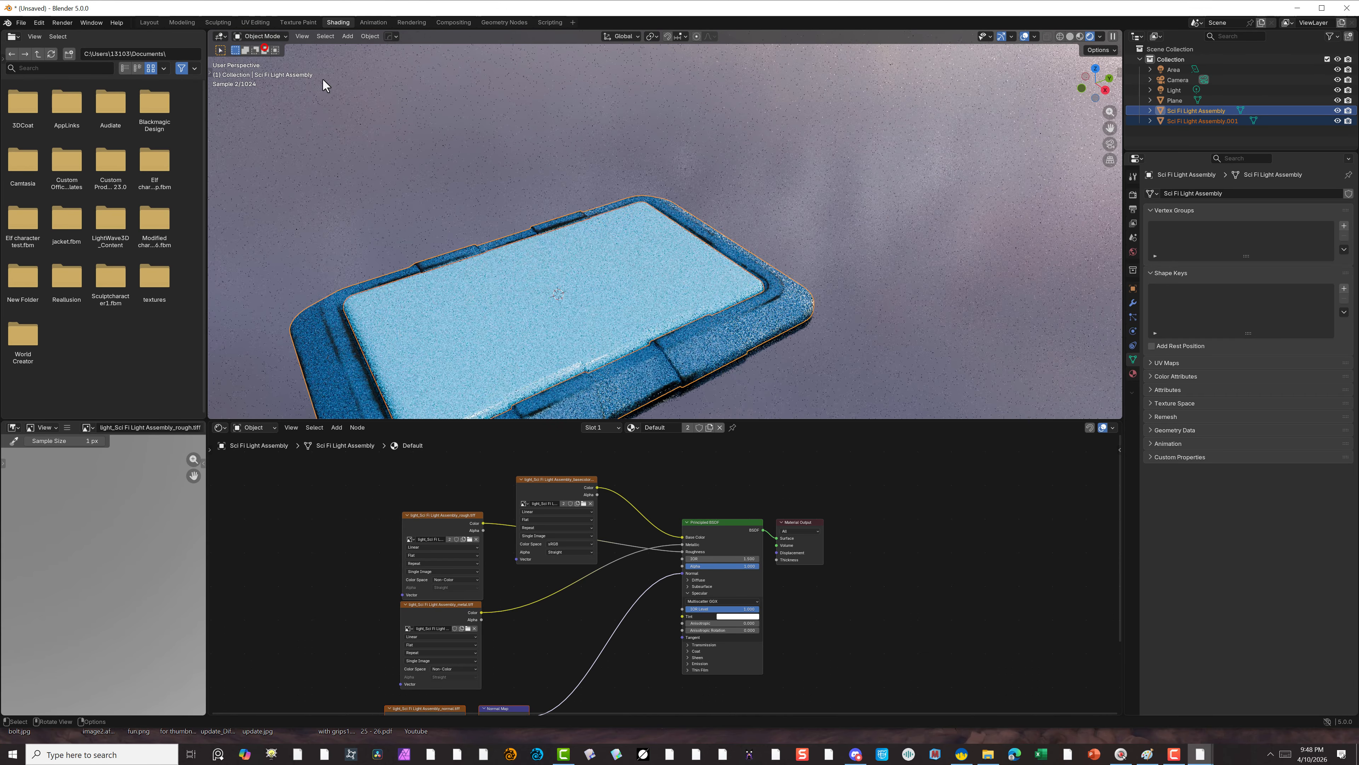
click(539, 151)
click(613, 267)
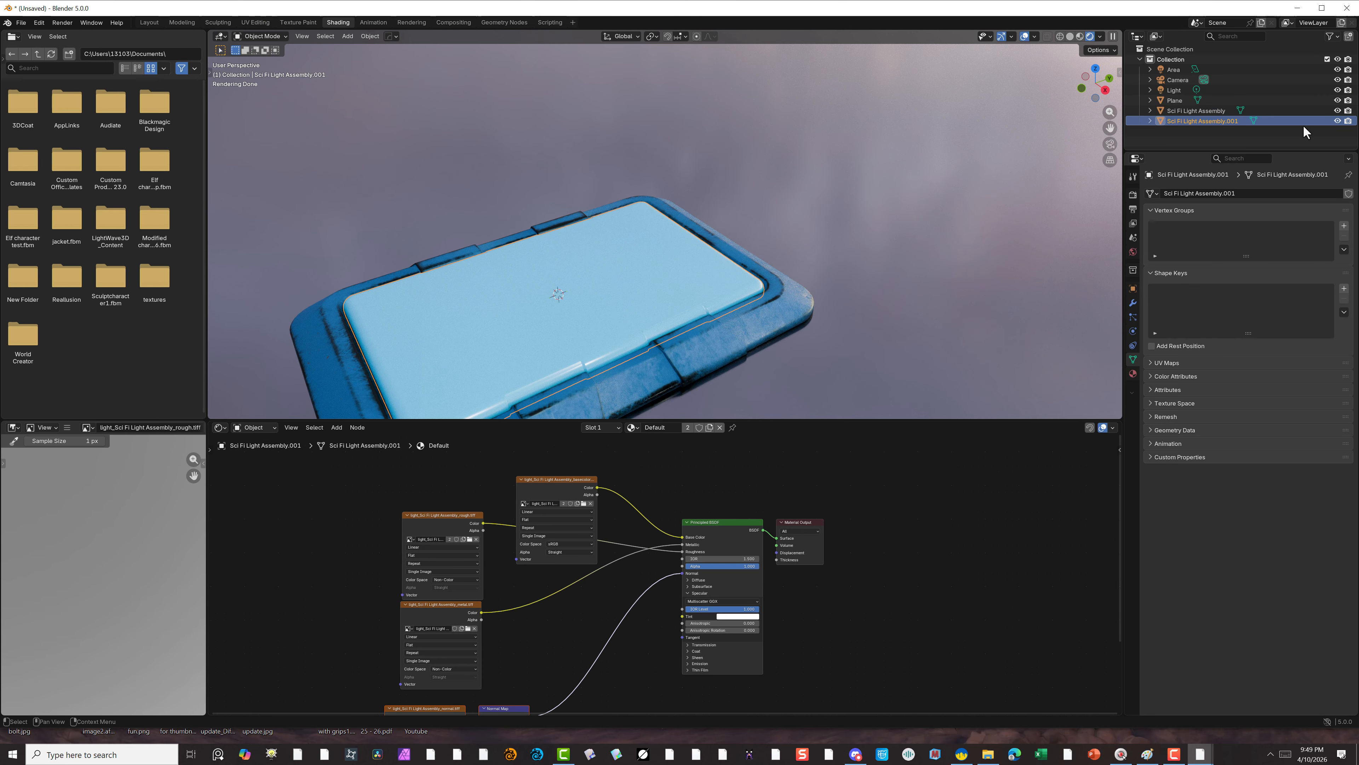
Hide the separated cover object Sci Fi Light Assembly.001 to expose the frame's interior, keeping it as the selected object.
click(1337, 121)
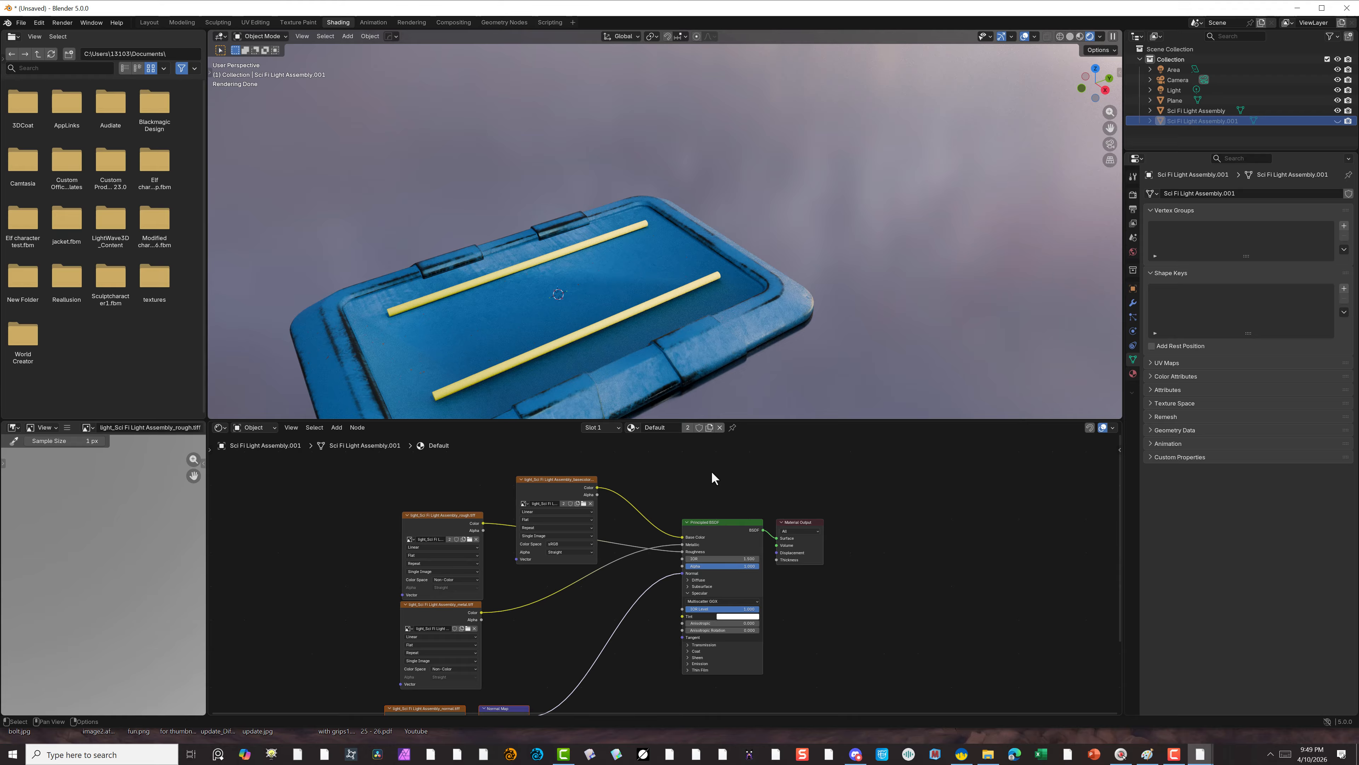
middle_drag(696, 482, 749, 452)
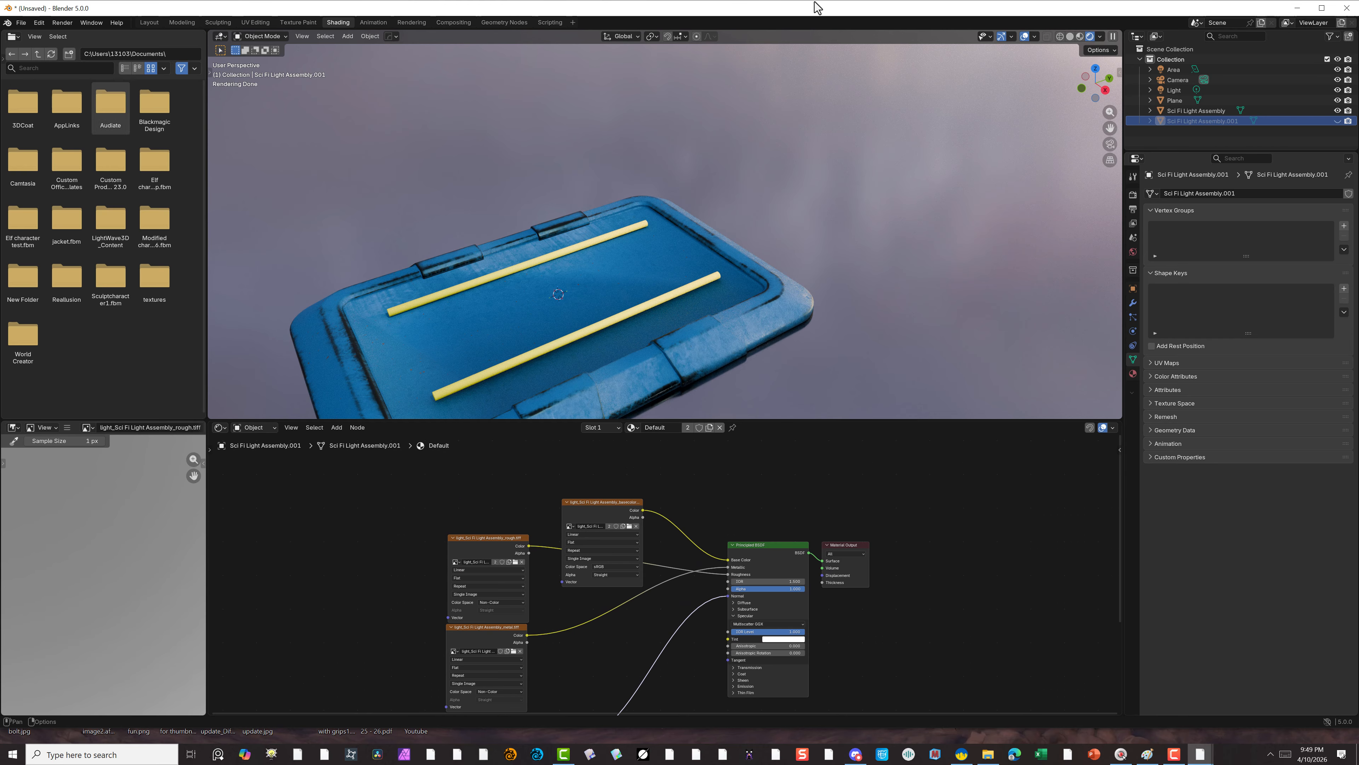
drag(906, 240, 912, 240)
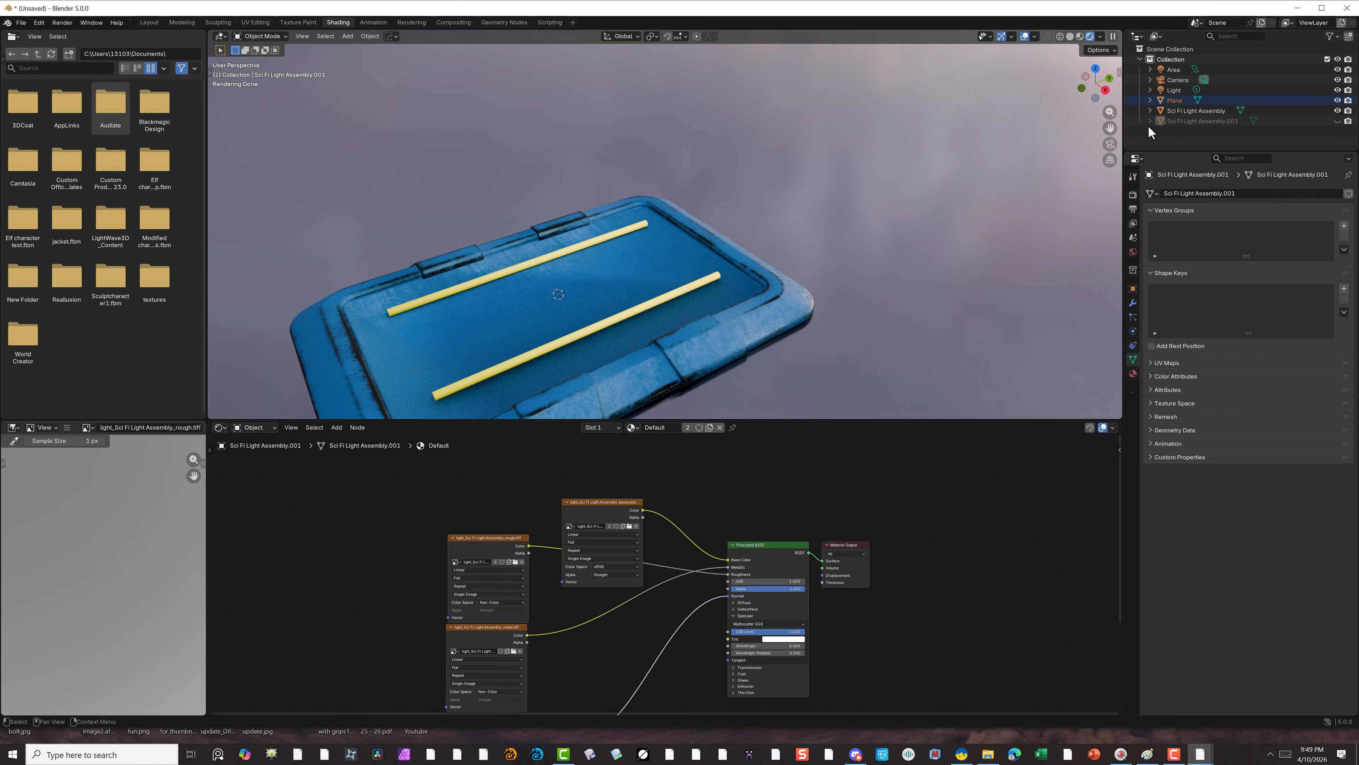
click(1204, 123)
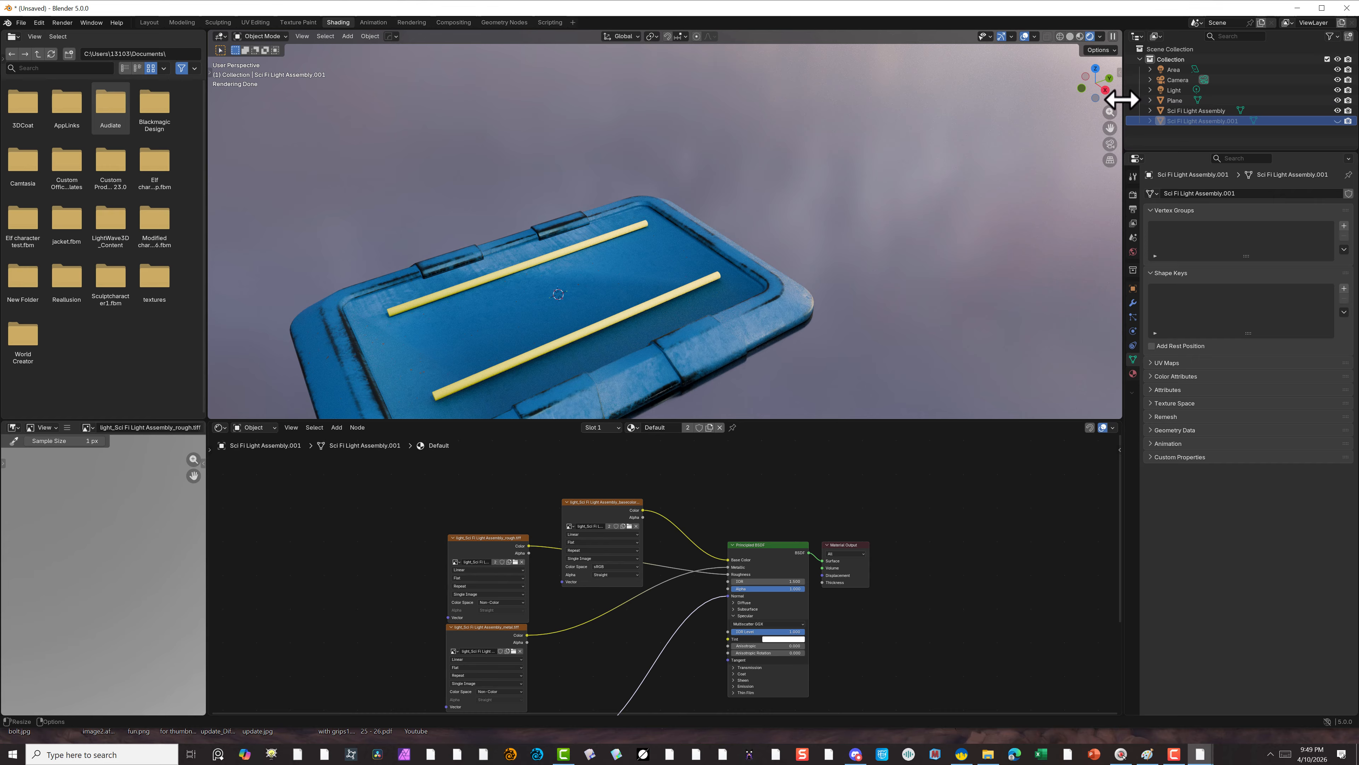
Bring up the Sanctus Library materials in the 3D viewport's sidebar.
drag(1121, 70, 902, 101)
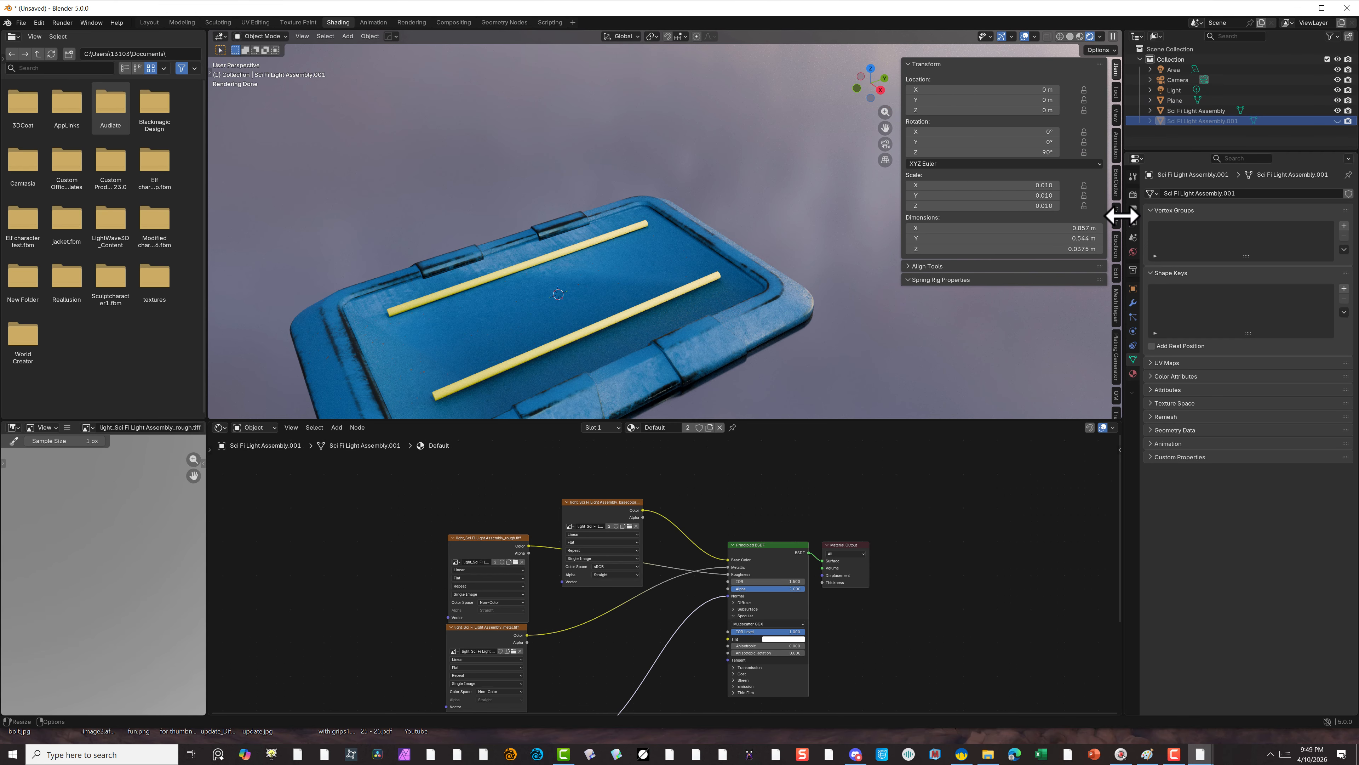
scroll(1113, 327, down, 5)
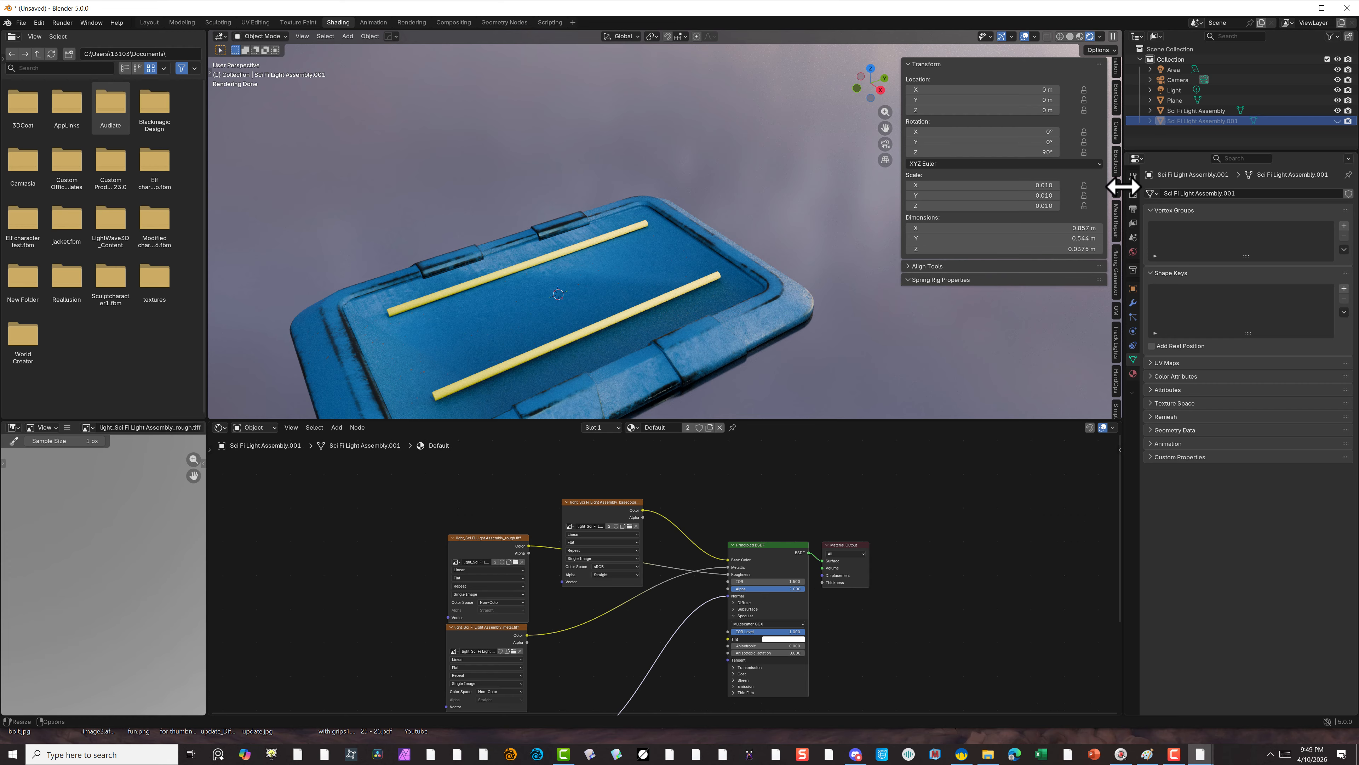
scroll(1114, 202, down, 8)
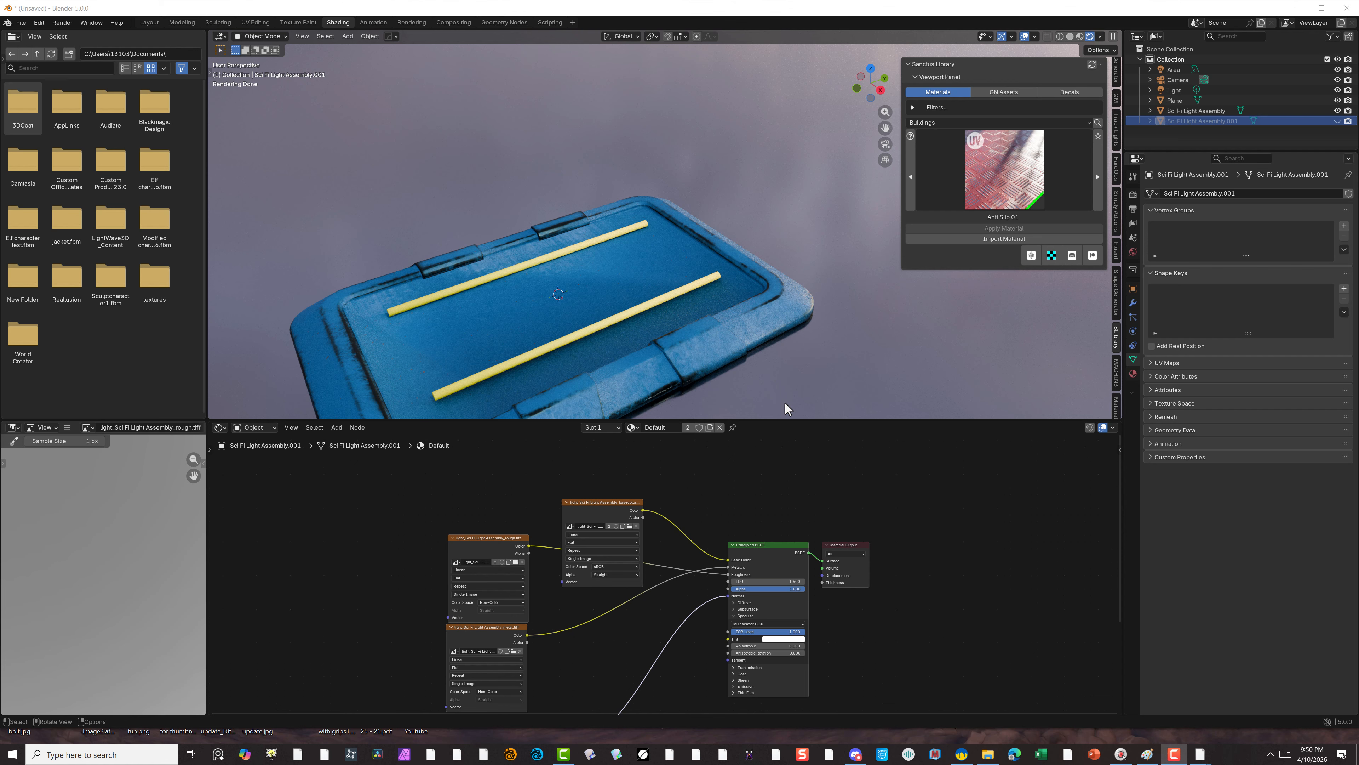
Reselect the separated cover Sci Fi Light Assembly.001, hide the main Sci Fi Light Assembly and unhide the cover.
click(584, 336)
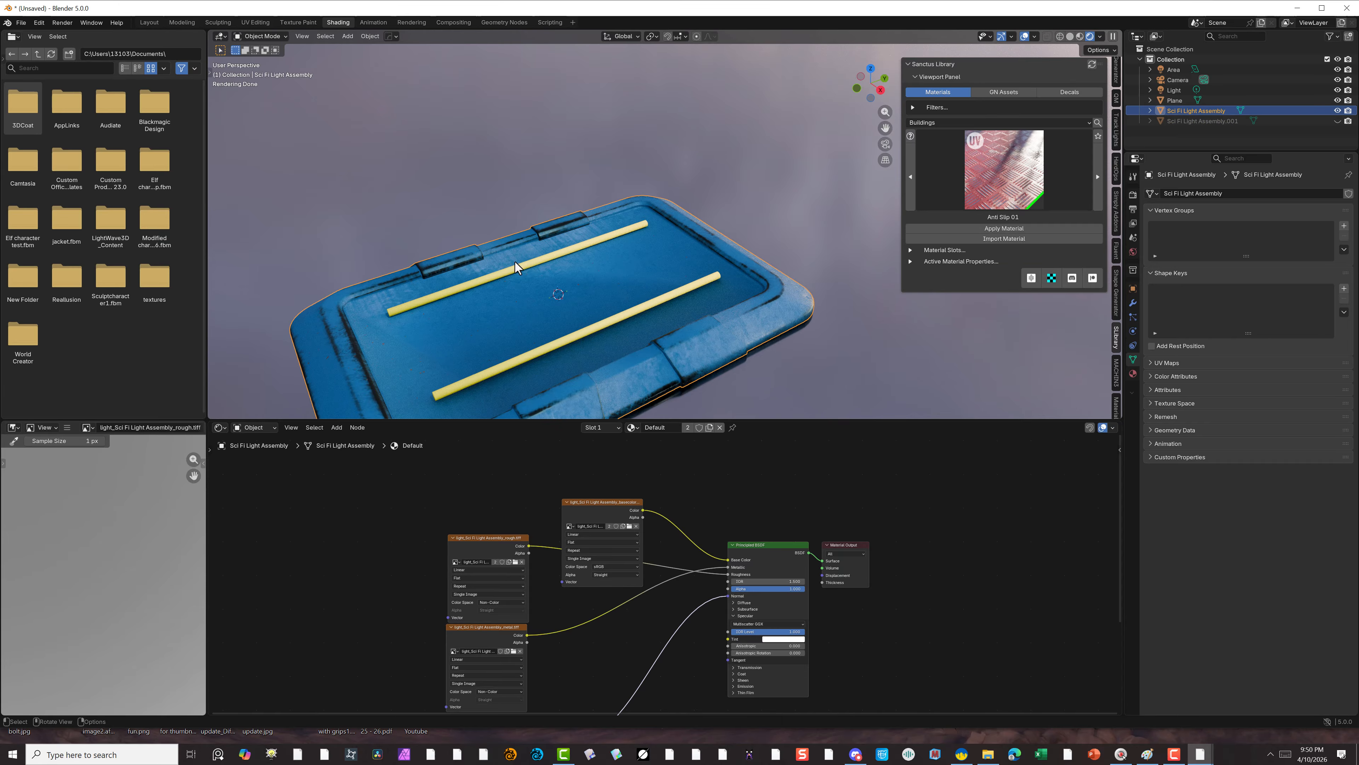
click(784, 138)
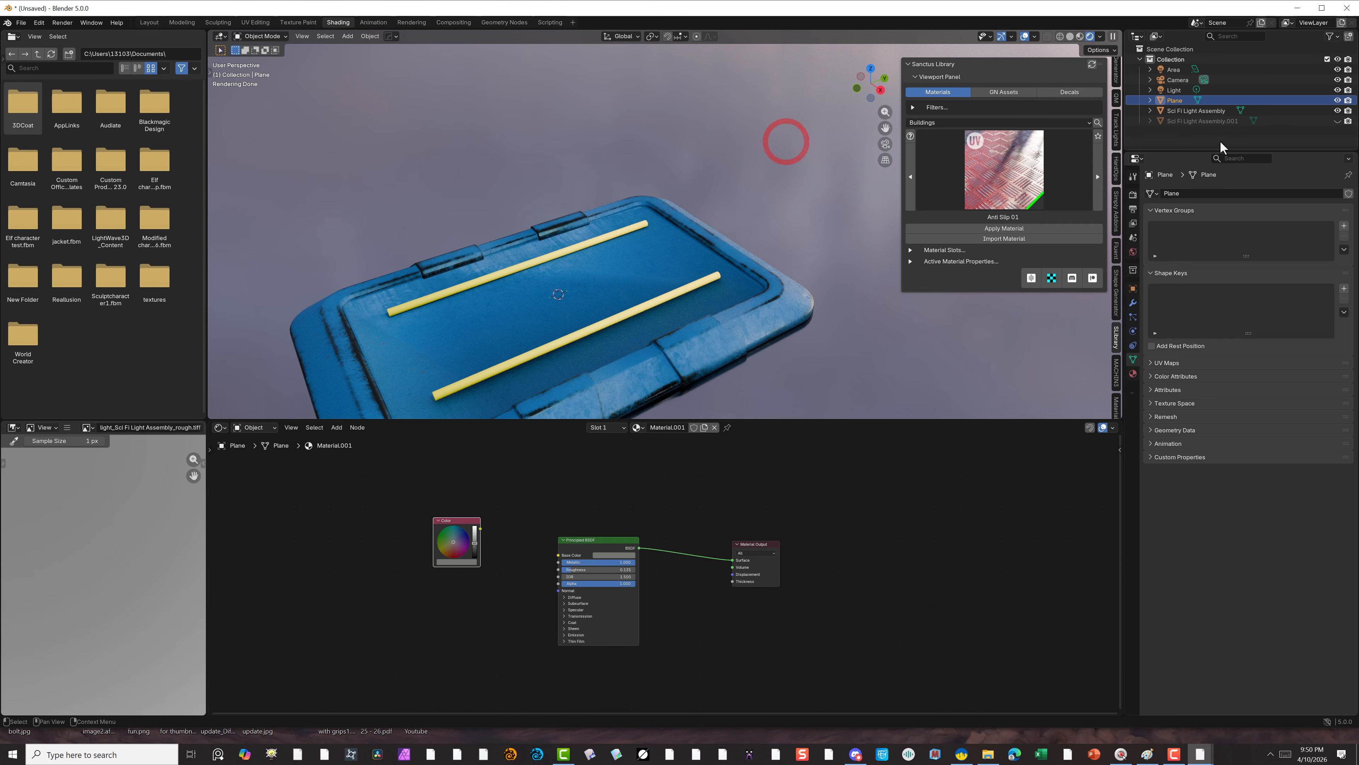
click(1212, 121)
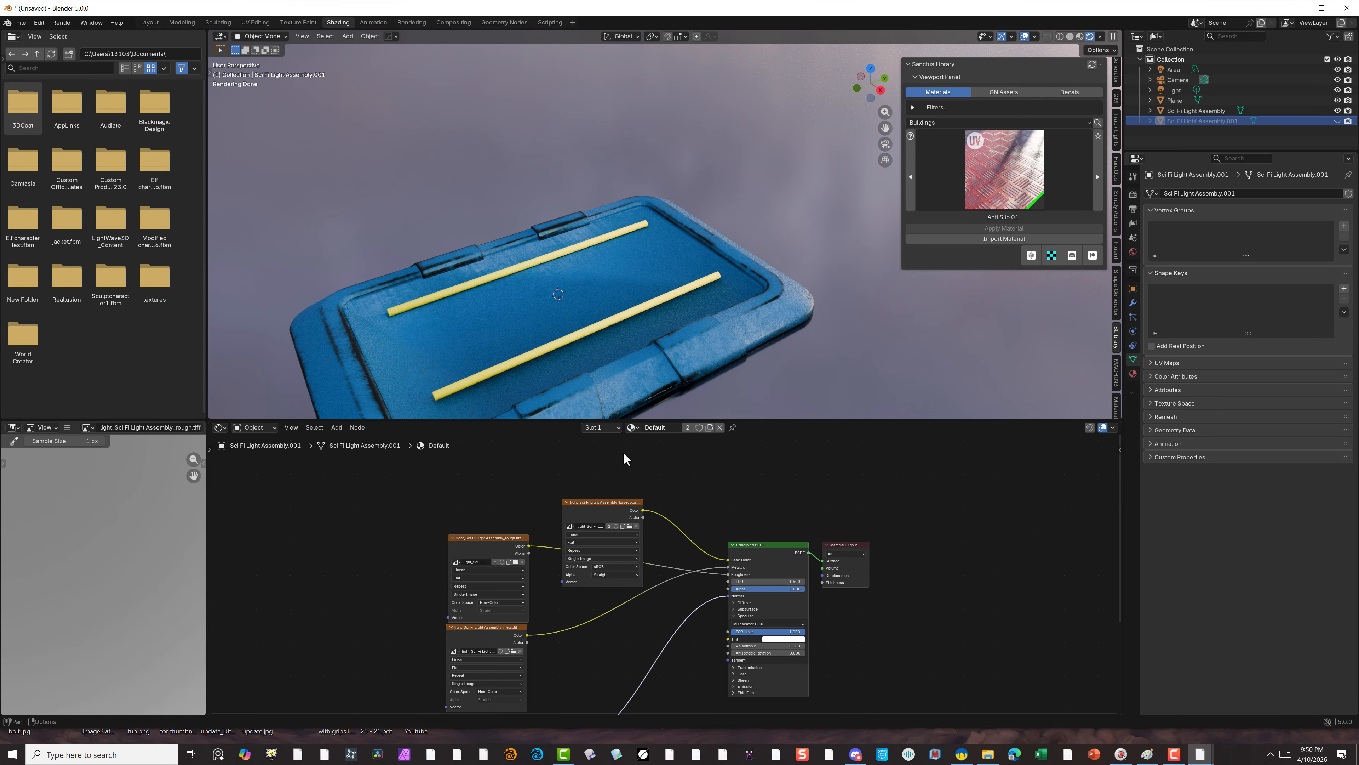
click(1338, 111)
click(1338, 121)
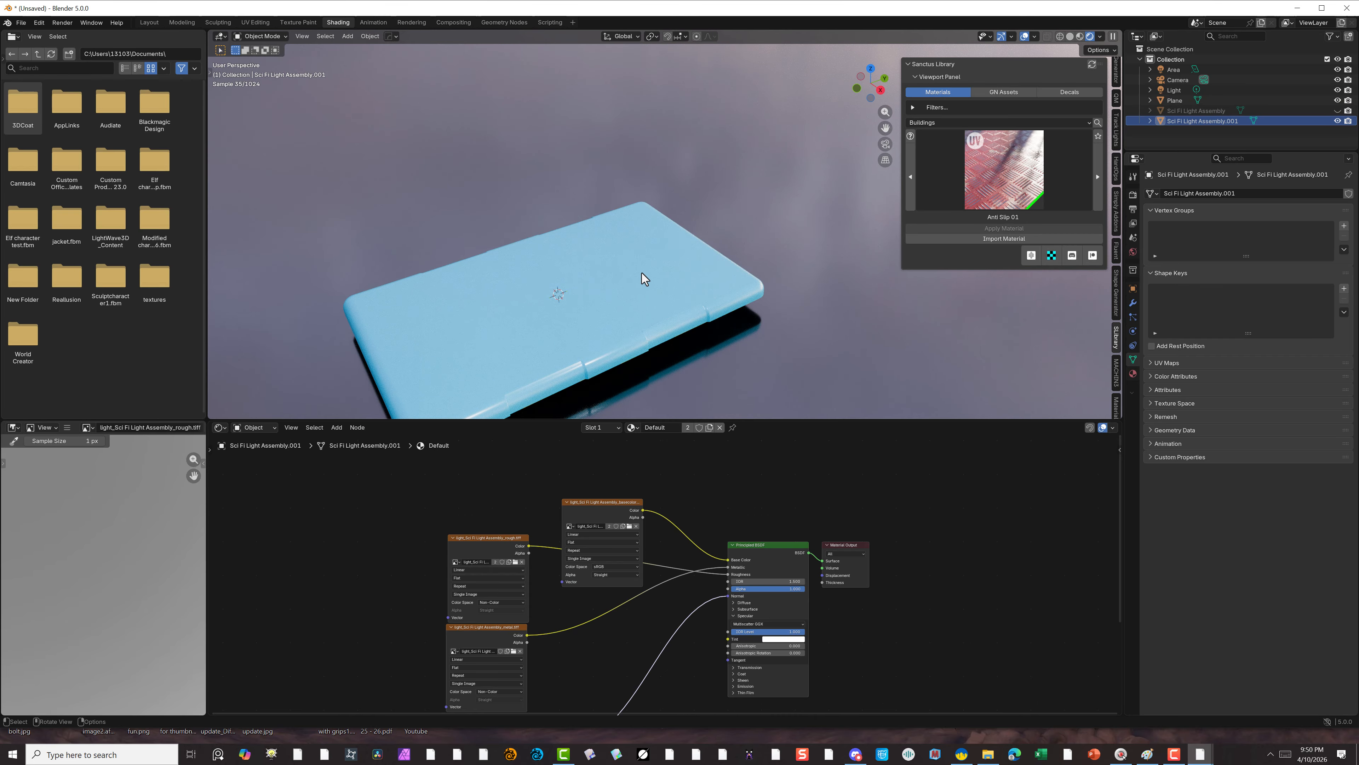
middle_drag(644, 337, 621, 306)
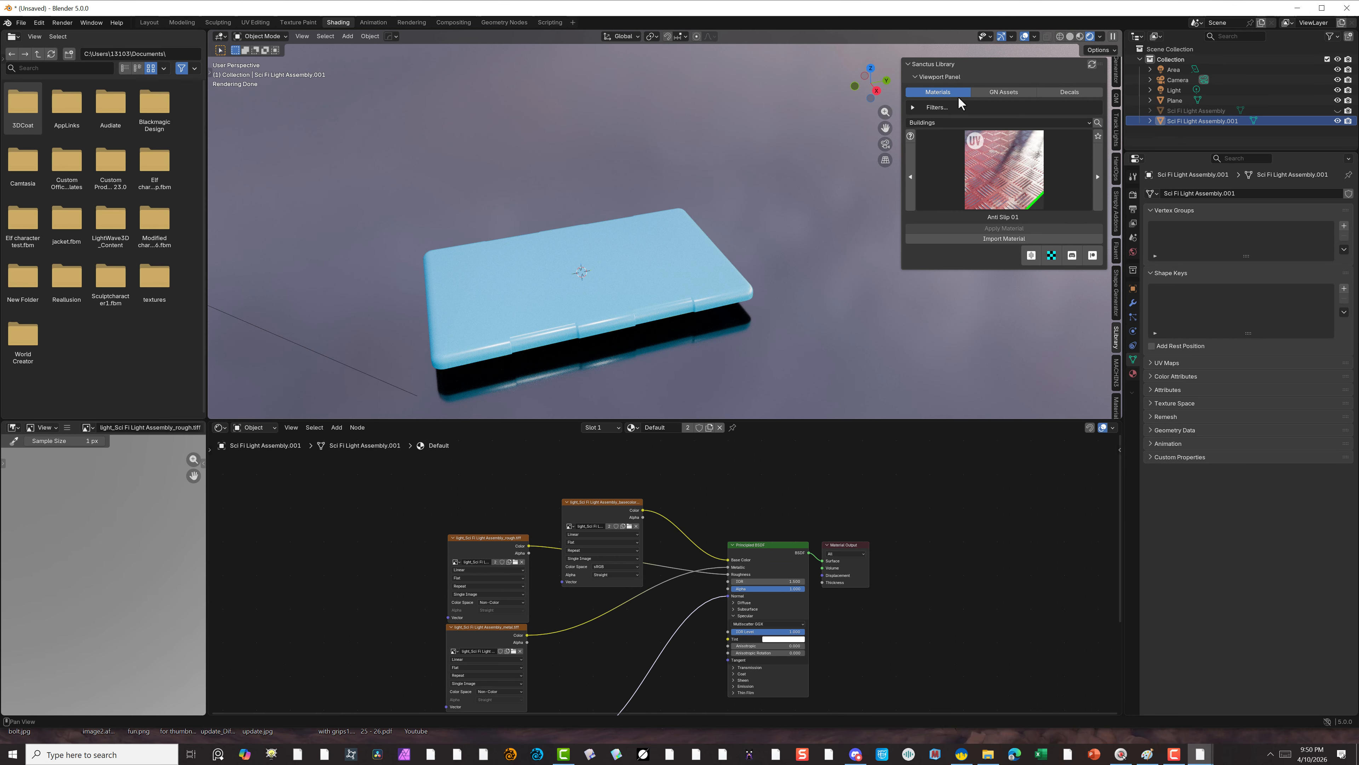
Switch the Sanctus material library to the Glass category and pick Arch Glass 04.
click(950, 121)
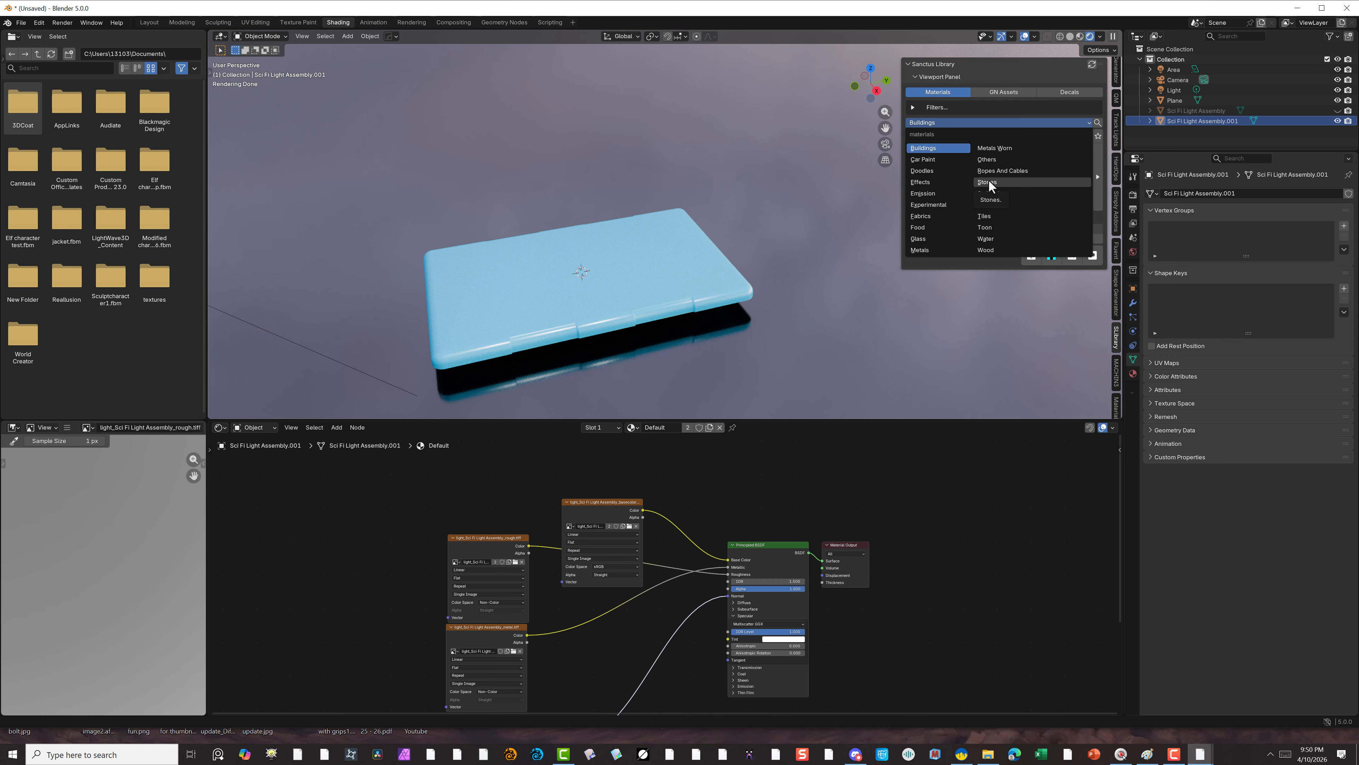
click(917, 240)
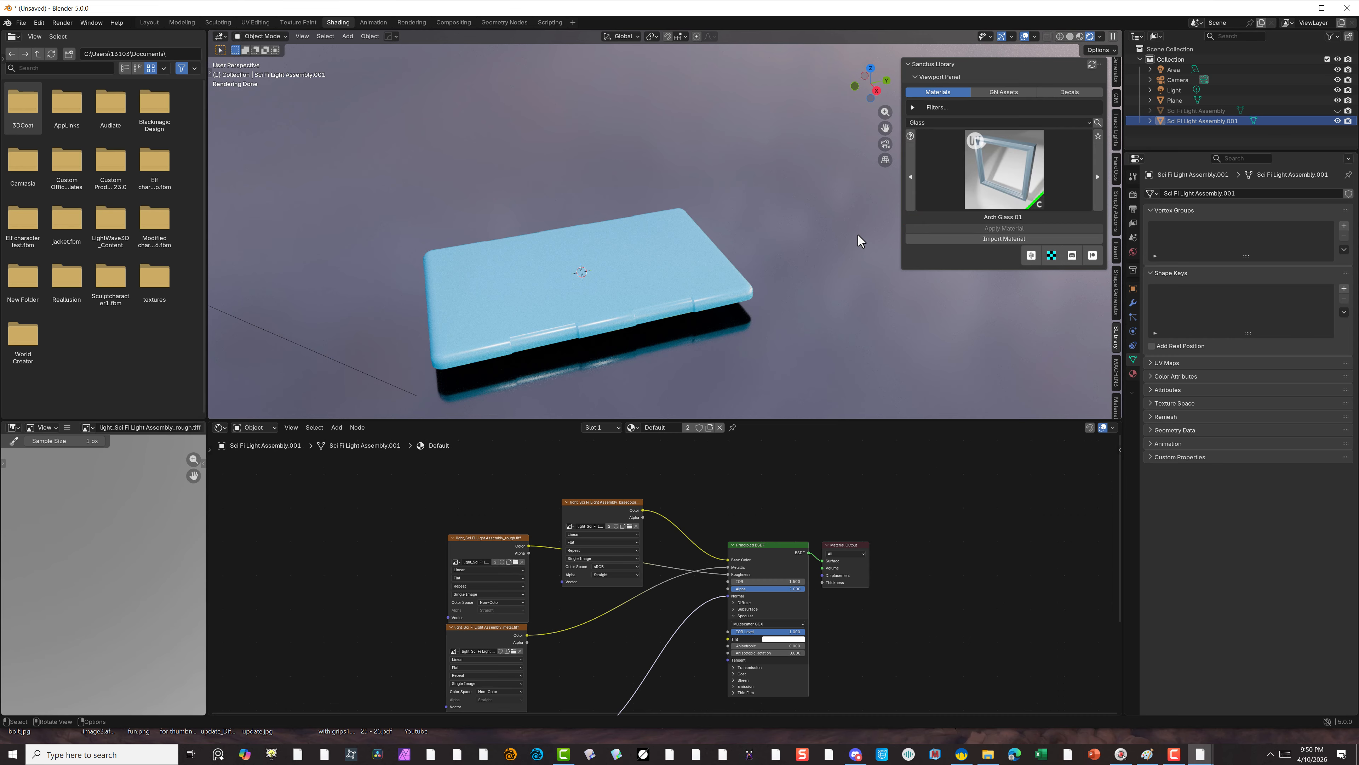
click(1006, 182)
click(1009, 189)
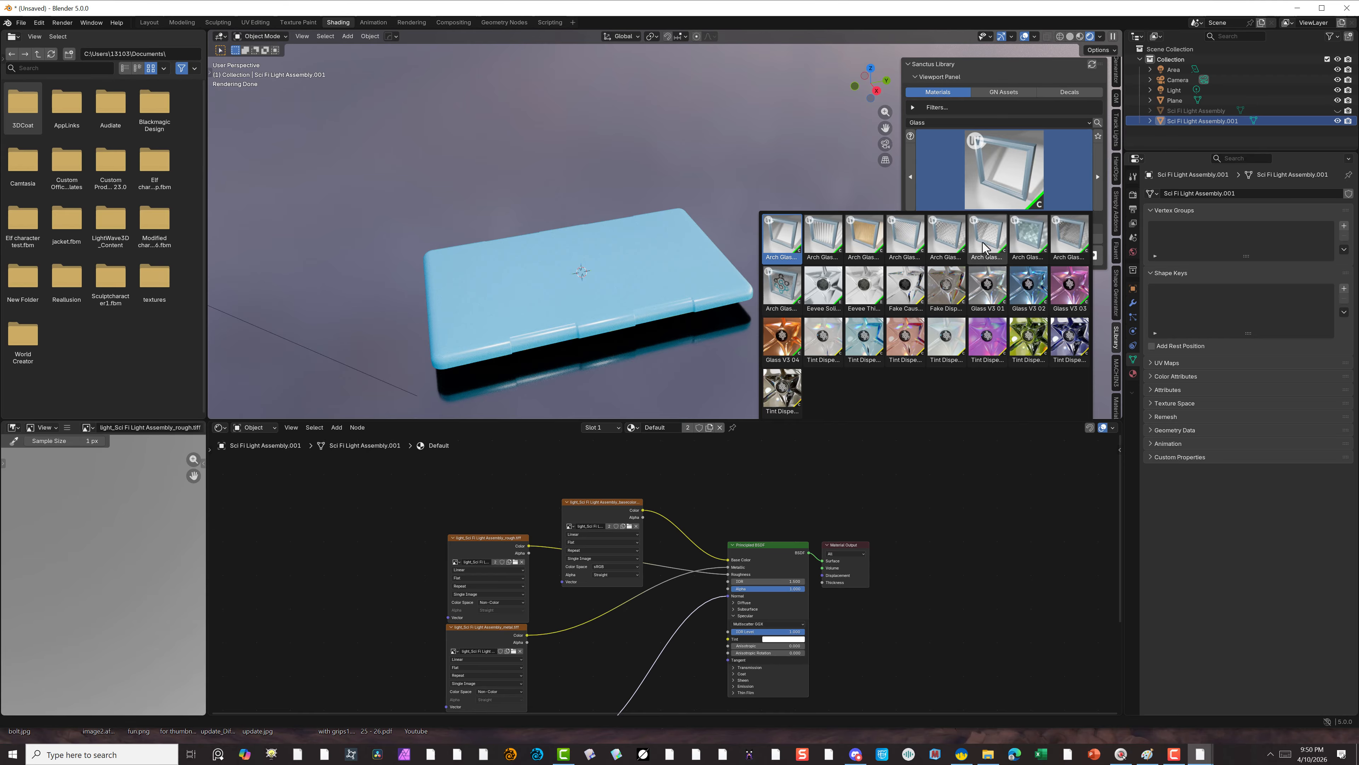
click(908, 245)
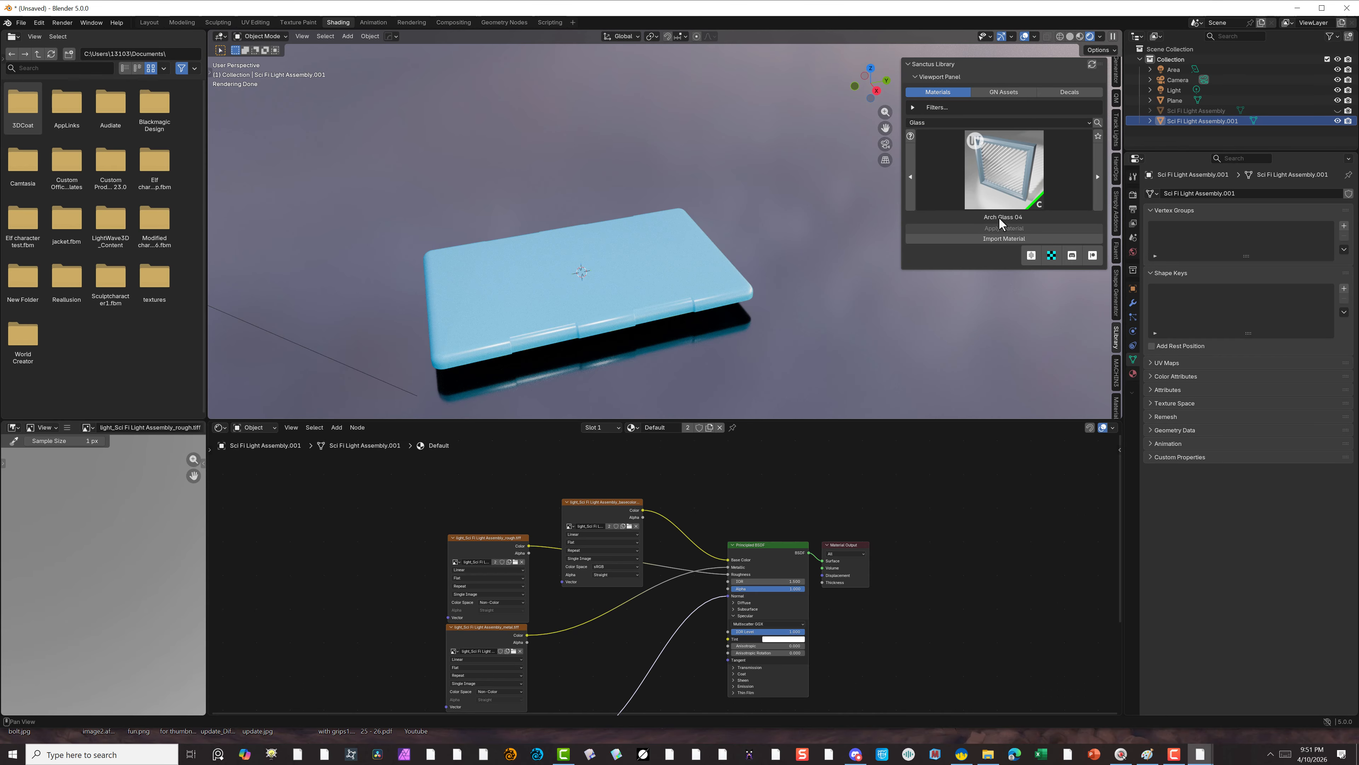
Change the glass choice to Arch Glass 02 and apply that material to the separated cover.
click(990, 165)
click(991, 167)
click(1002, 181)
click(985, 152)
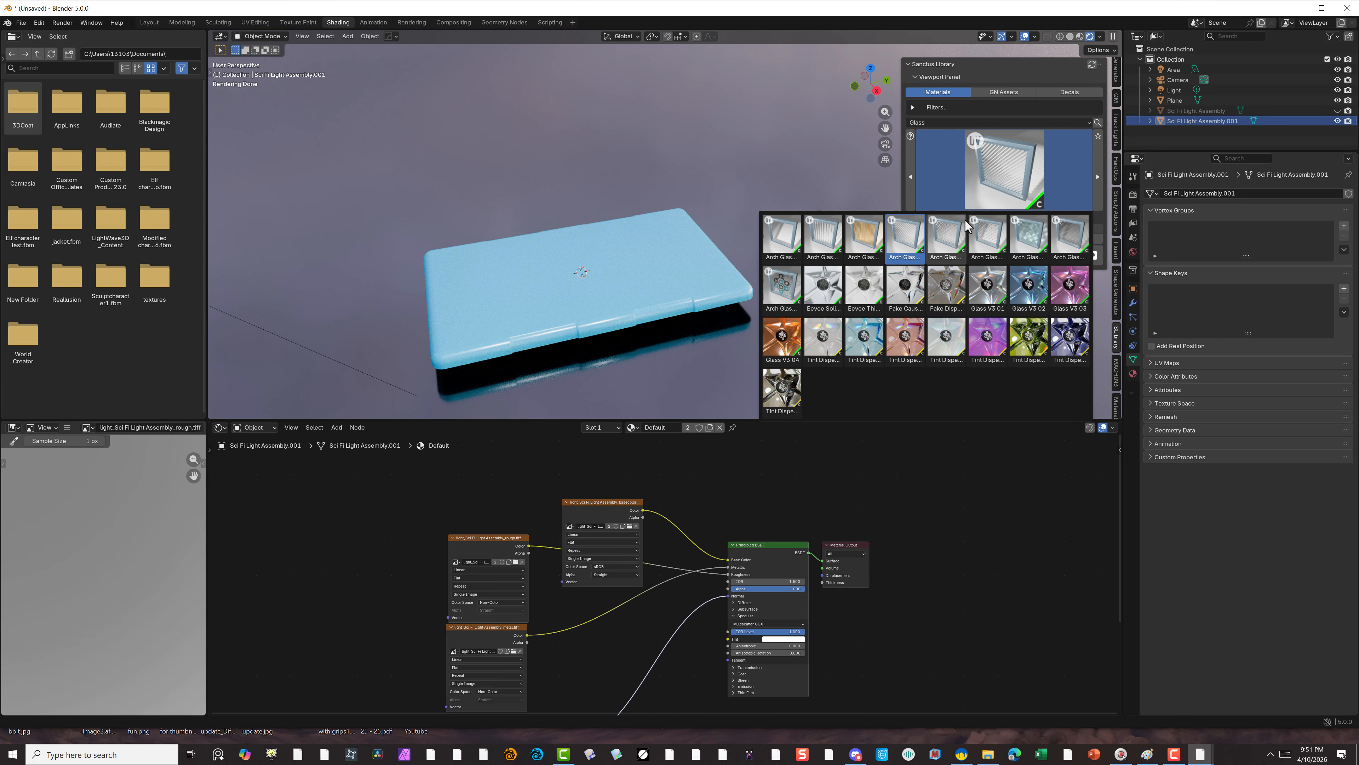
click(821, 233)
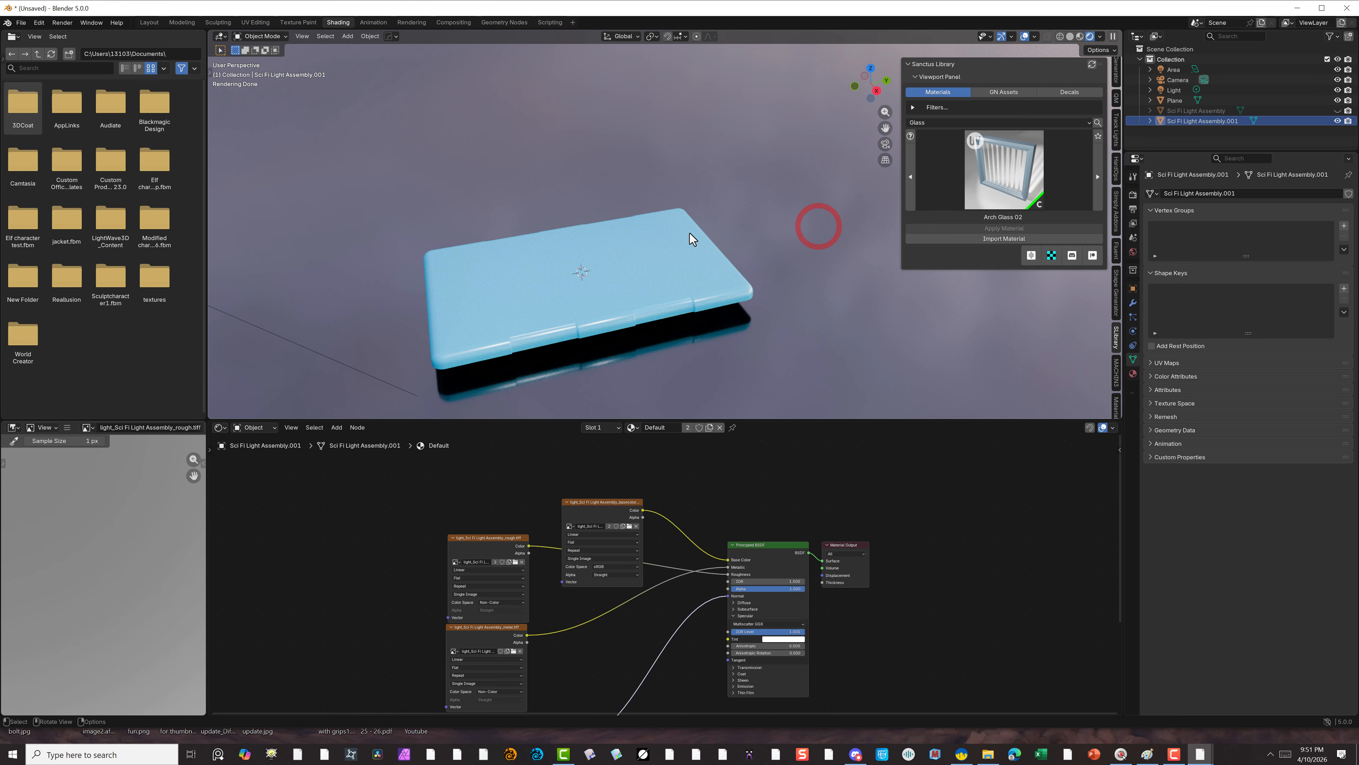
click(699, 258)
click(1002, 229)
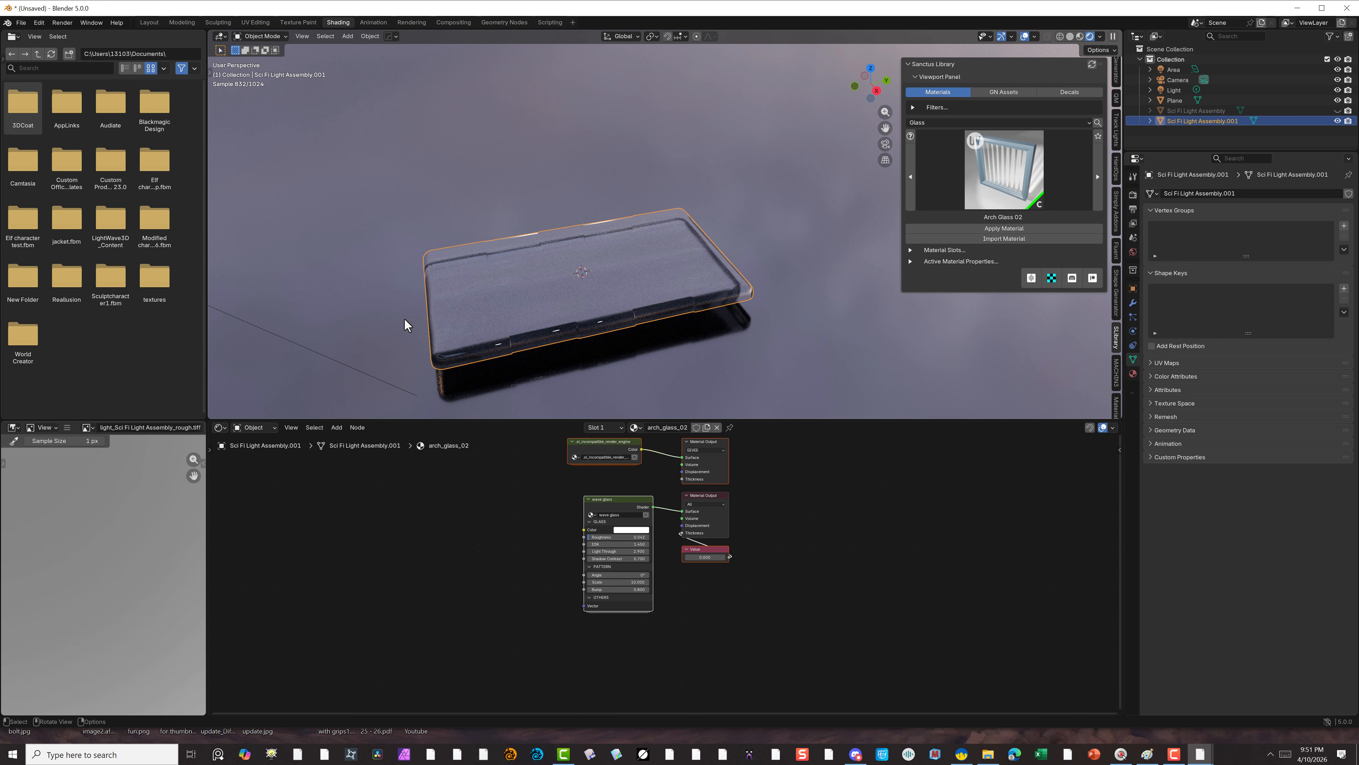
Expand the cover's material slots and active material properties, and set the arch_glass_02 pattern Scale to 47.700.
alt+drag(397, 326, 735, 323)
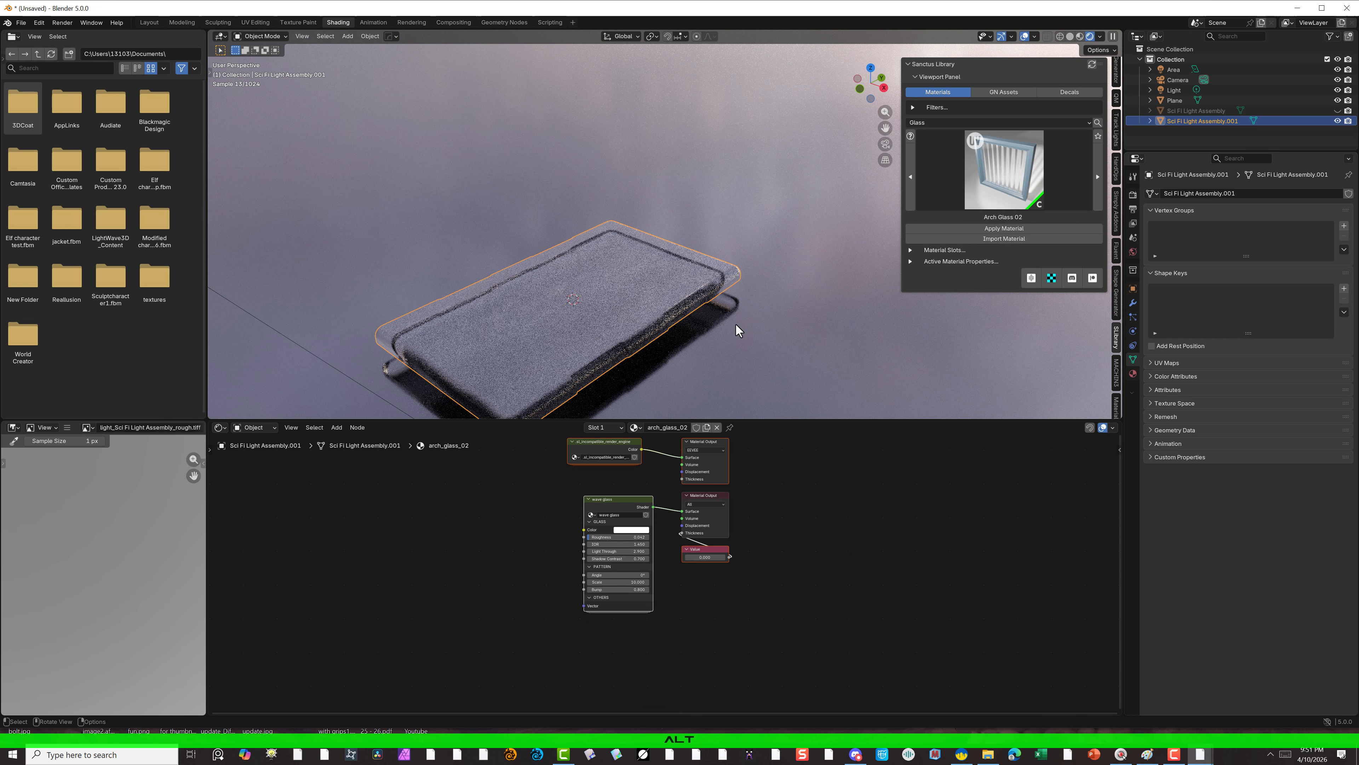
scroll(741, 319, up, 5)
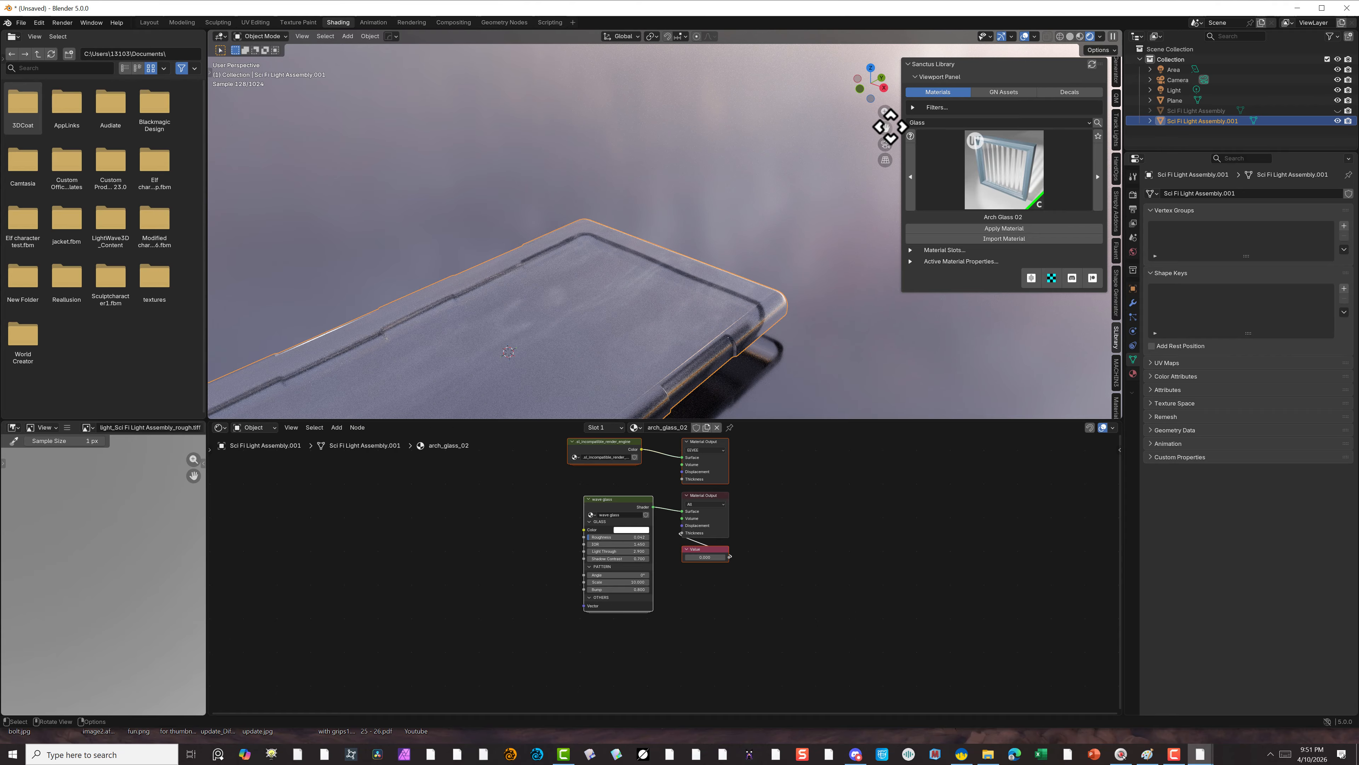
drag(890, 127, 978, 370)
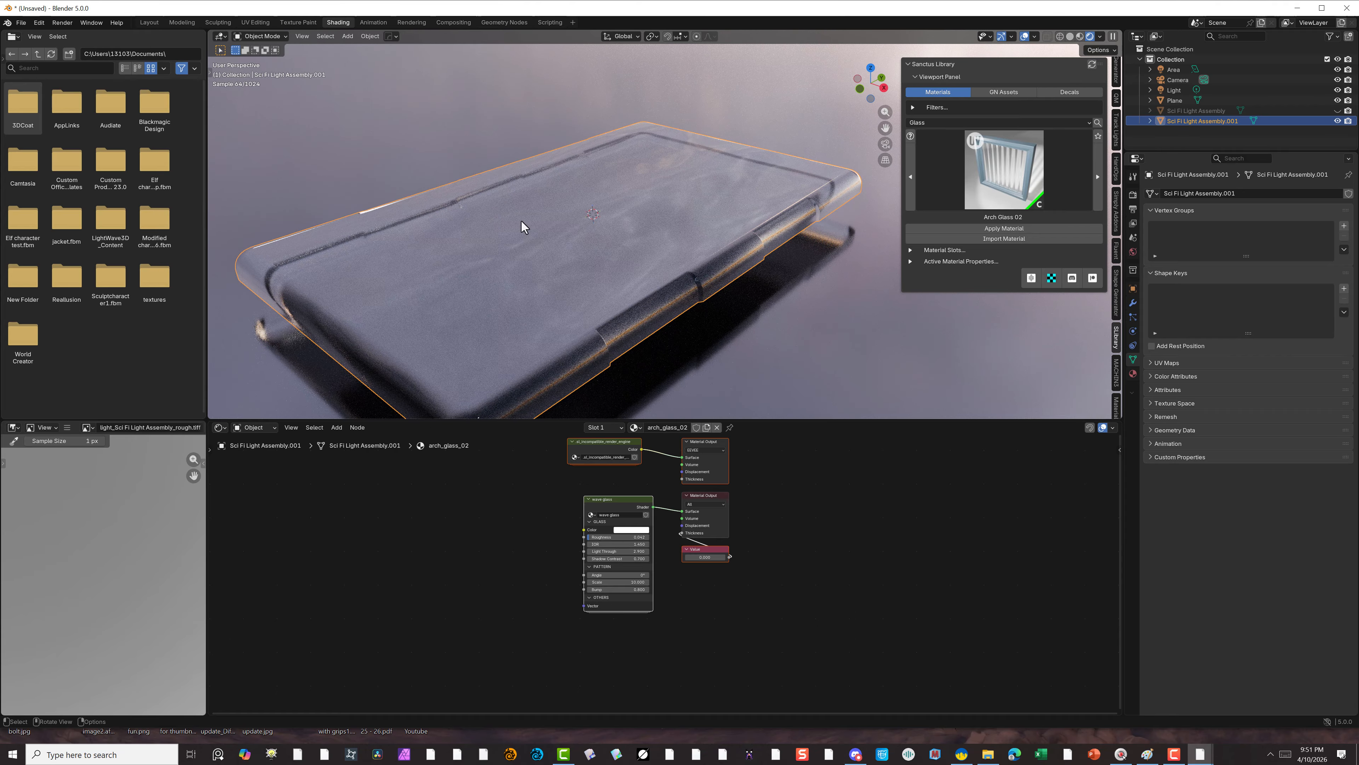
alt+drag(616, 256, 702, 313)
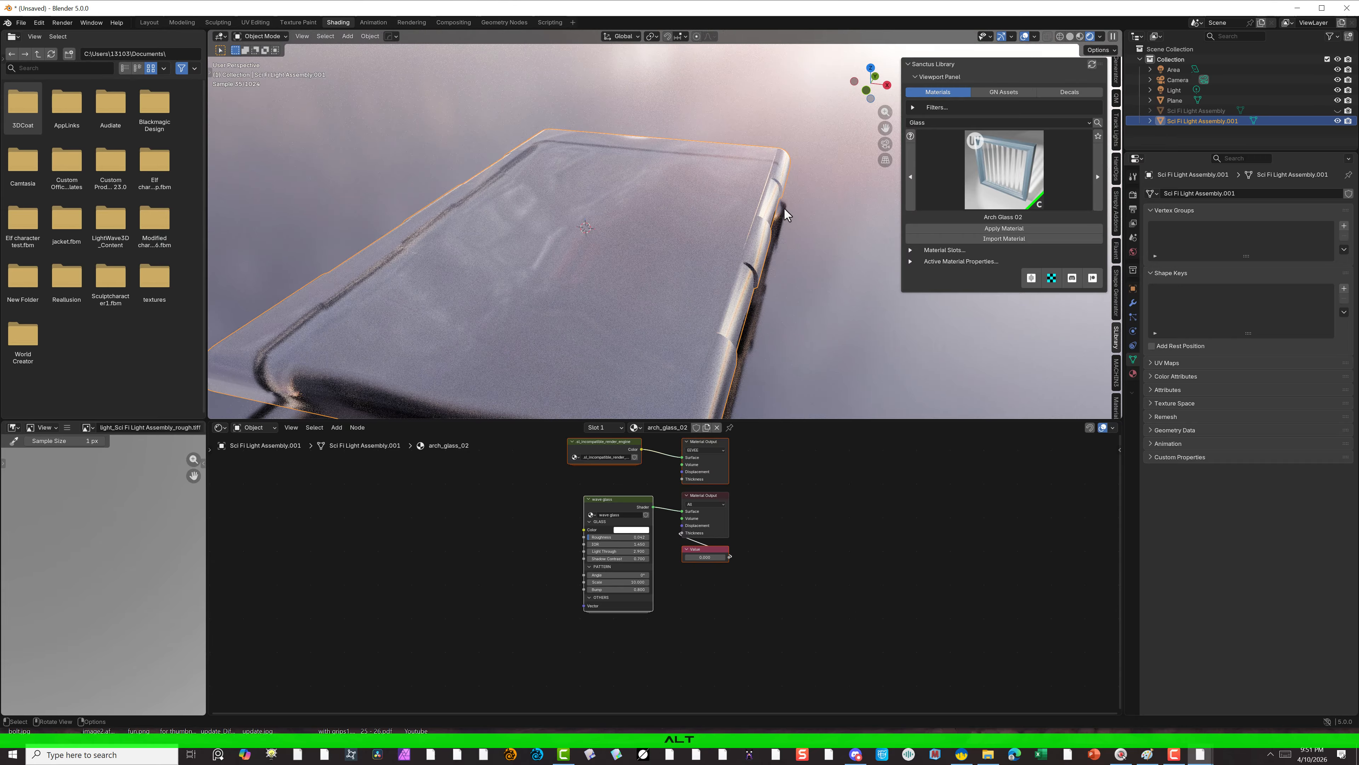
click(911, 249)
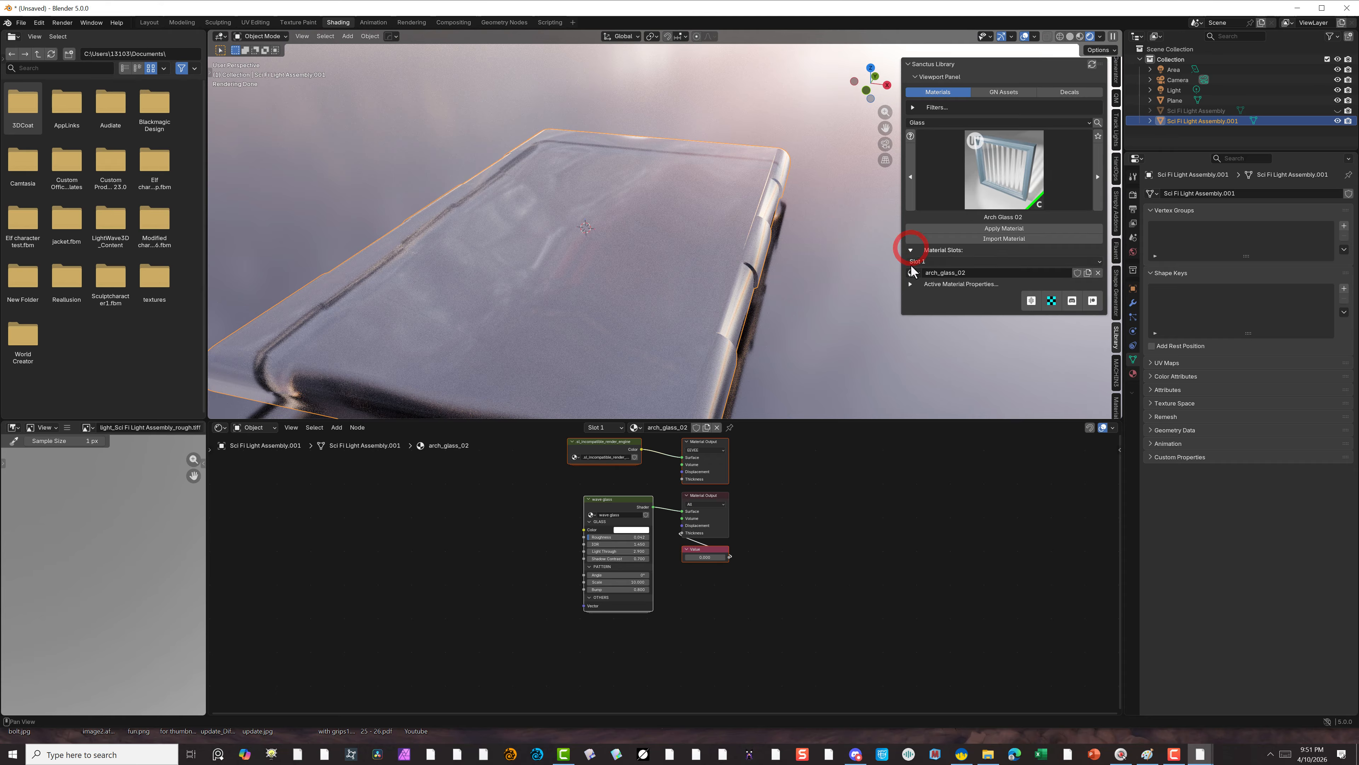
click(911, 284)
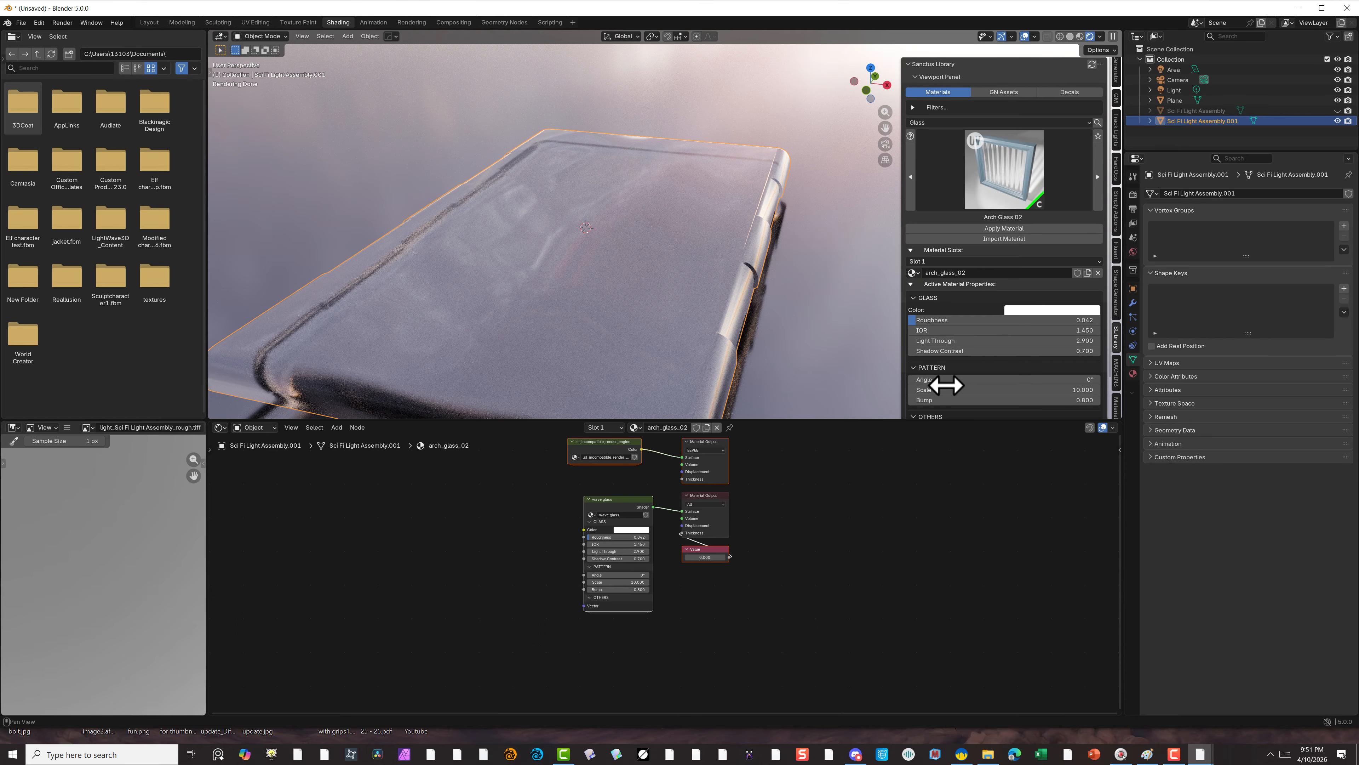
drag(960, 389, 1042, 389)
drag(1006, 390, 1048, 390)
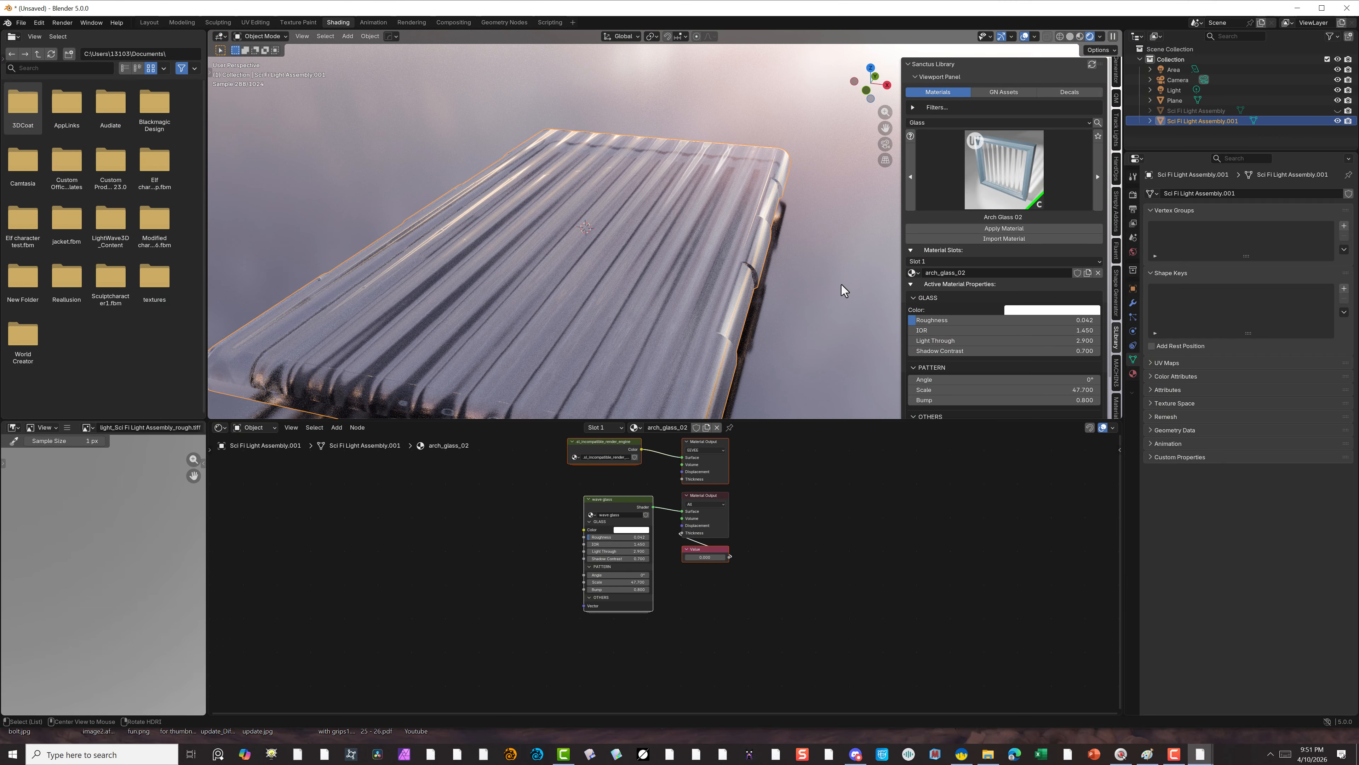
Try blue, teal, yellow and orange tints on the cover's arch_glass_02 glass color, and settle on a very pale blue.
alt+drag(813, 295, 738, 234)
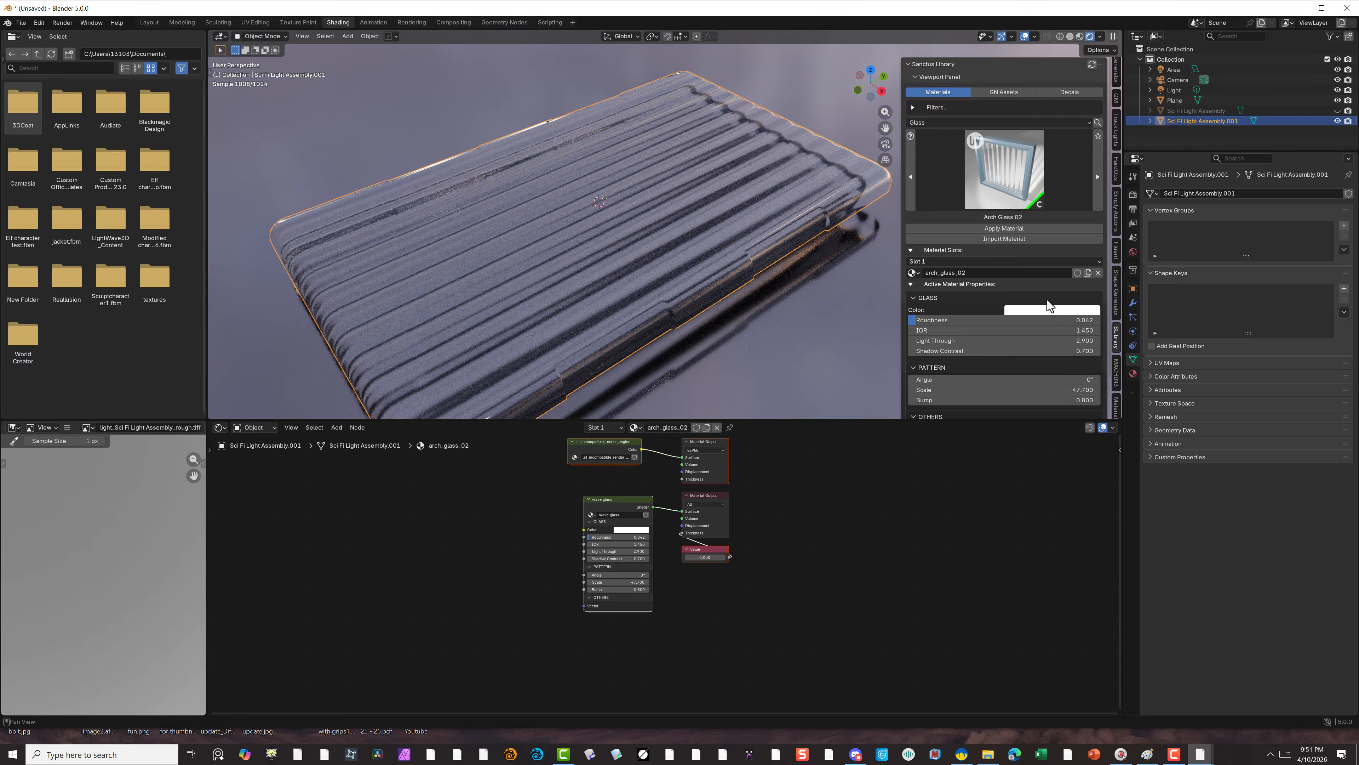
scroll(959, 340, down, 2)
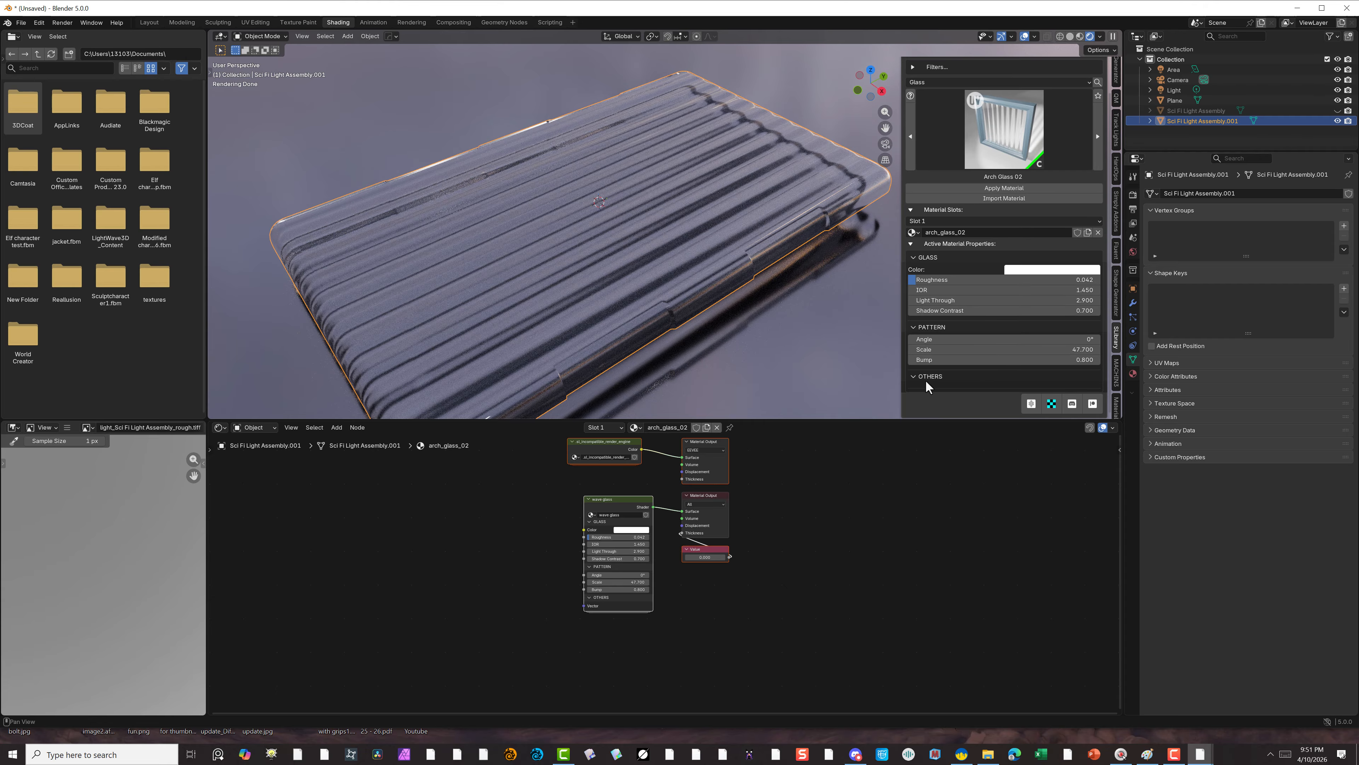
click(1008, 270)
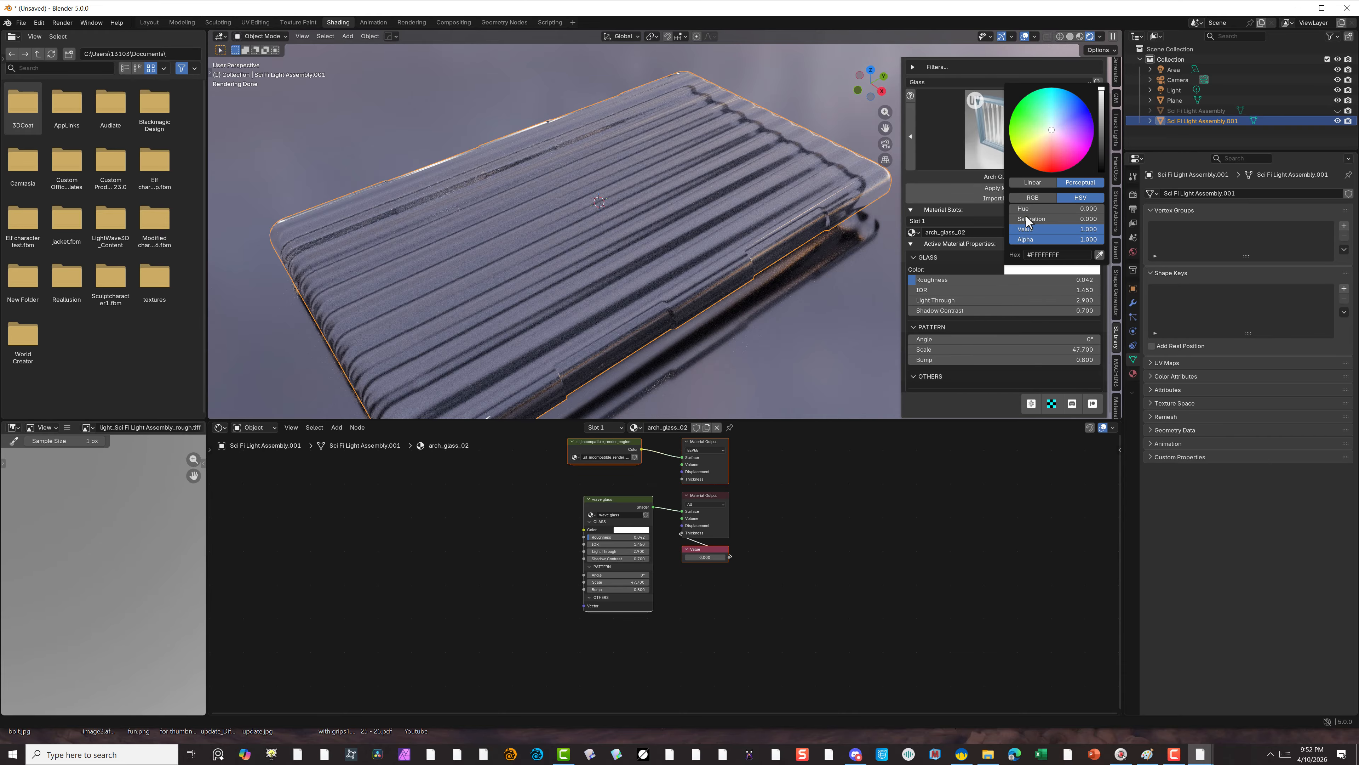
click(1053, 118)
click(1054, 120)
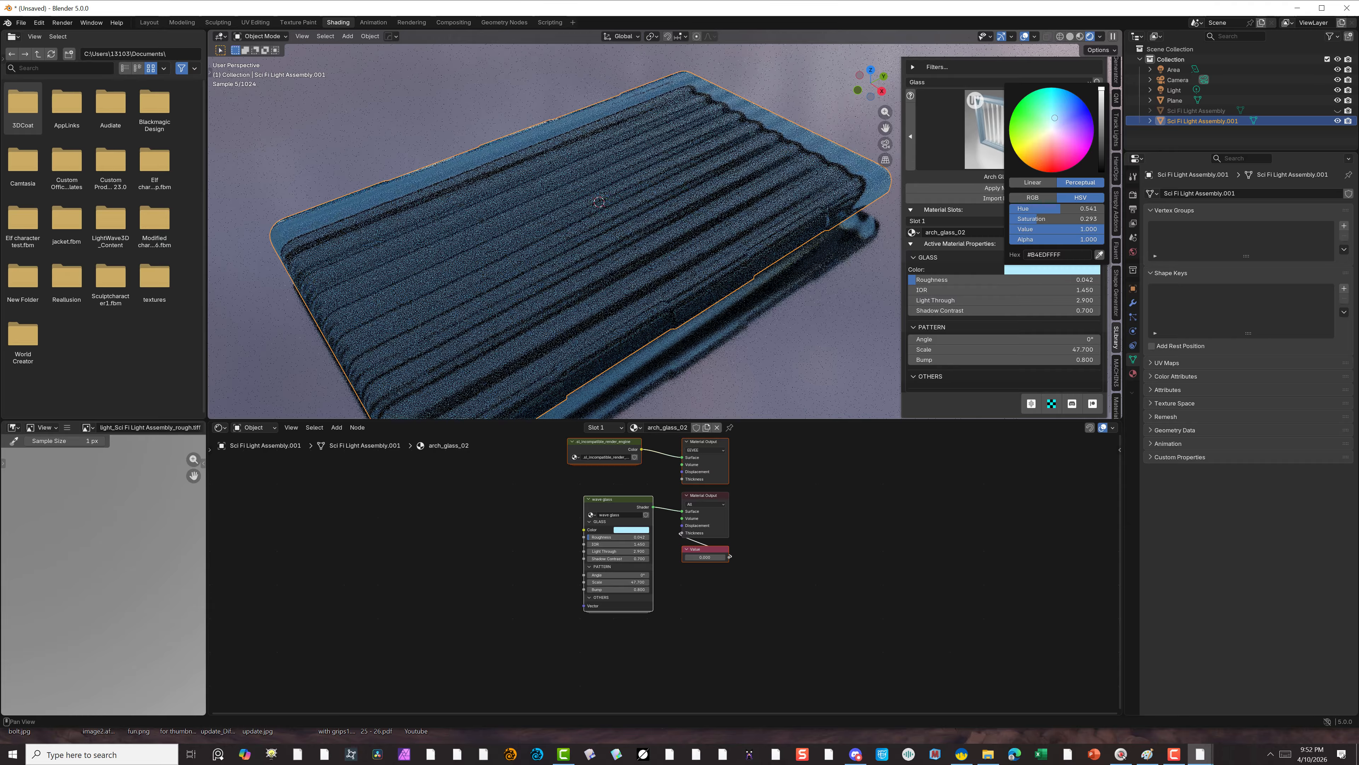
click(1056, 123)
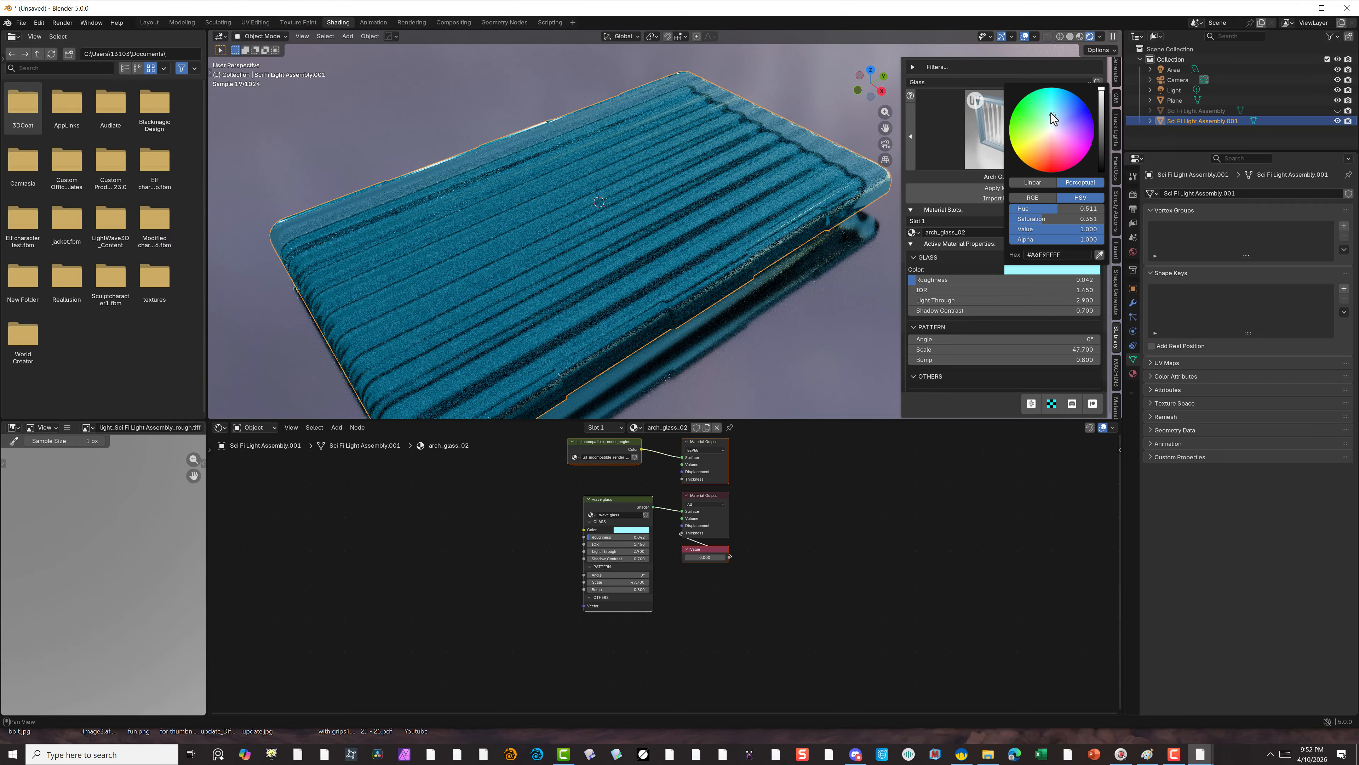
click(1057, 110)
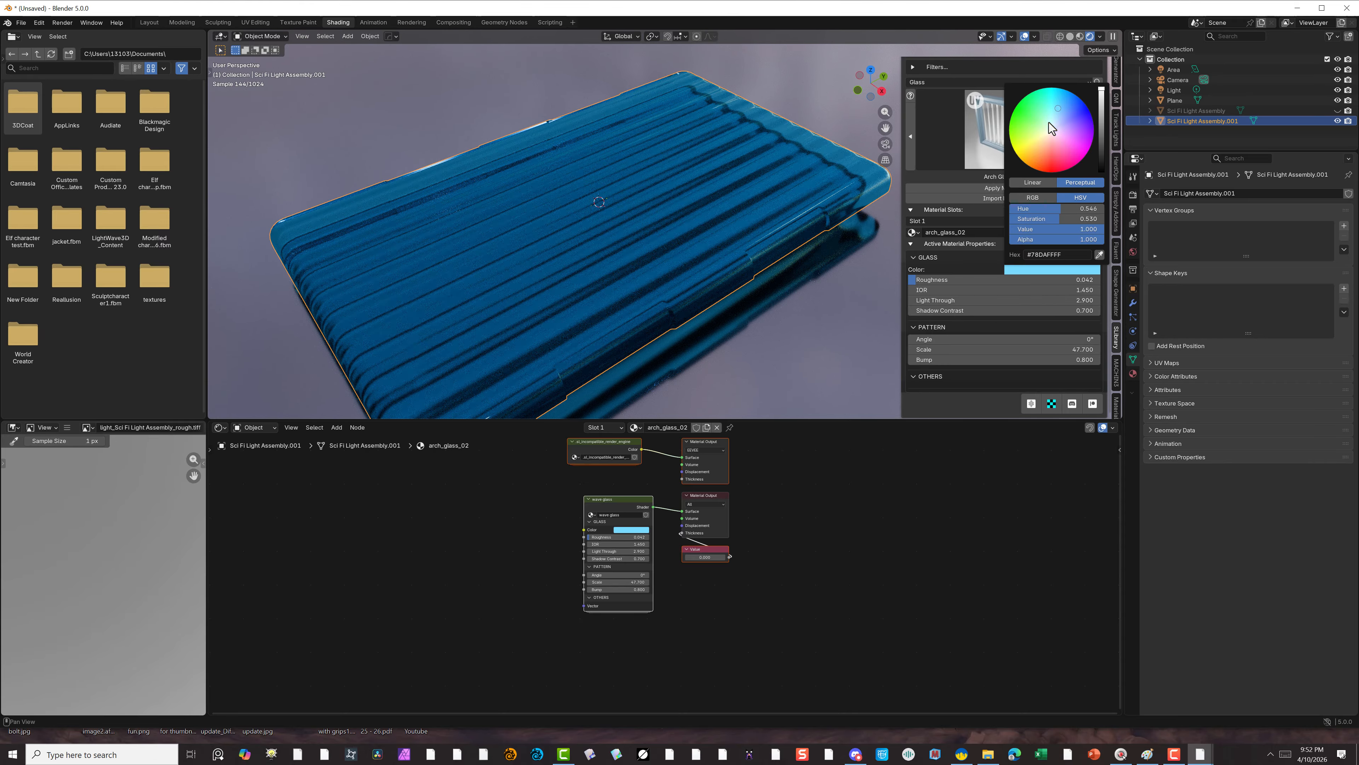
click(1049, 121)
click(1050, 106)
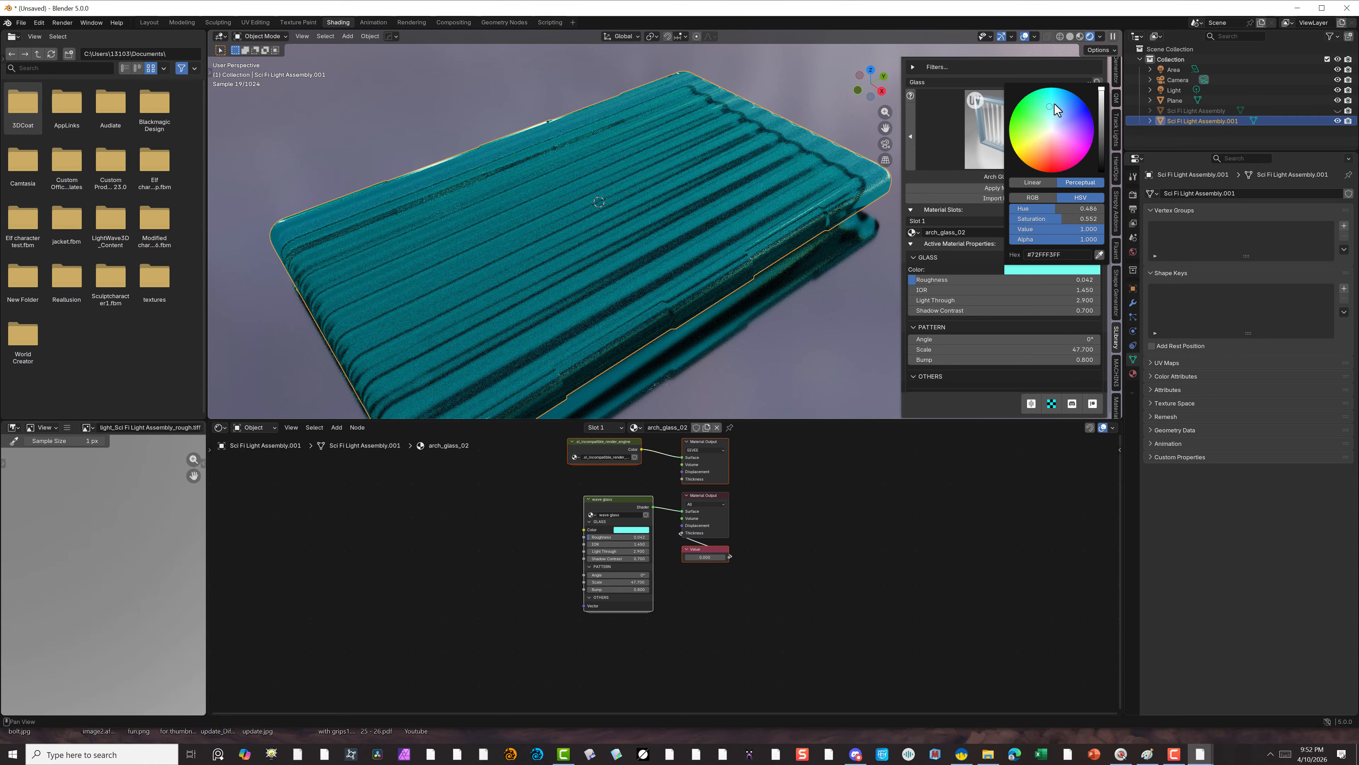
click(1037, 140)
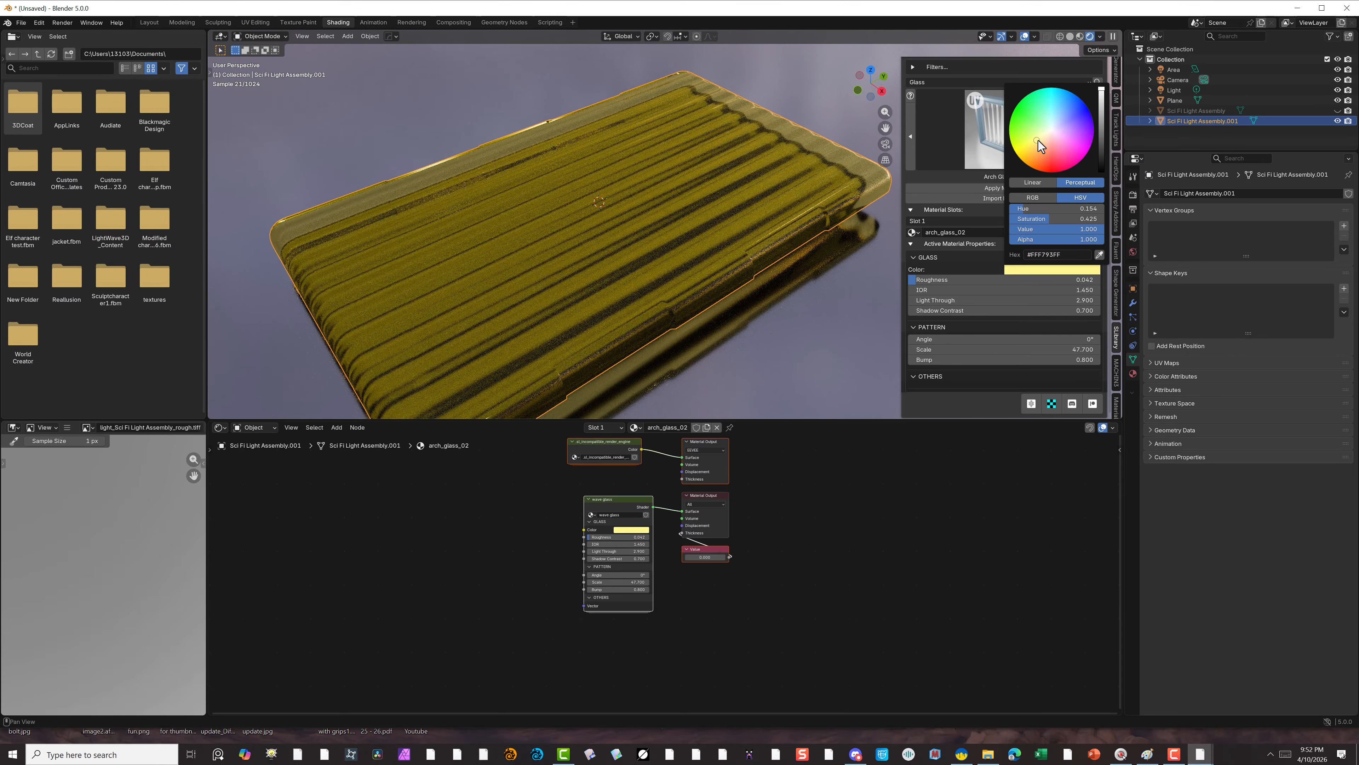
click(1040, 148)
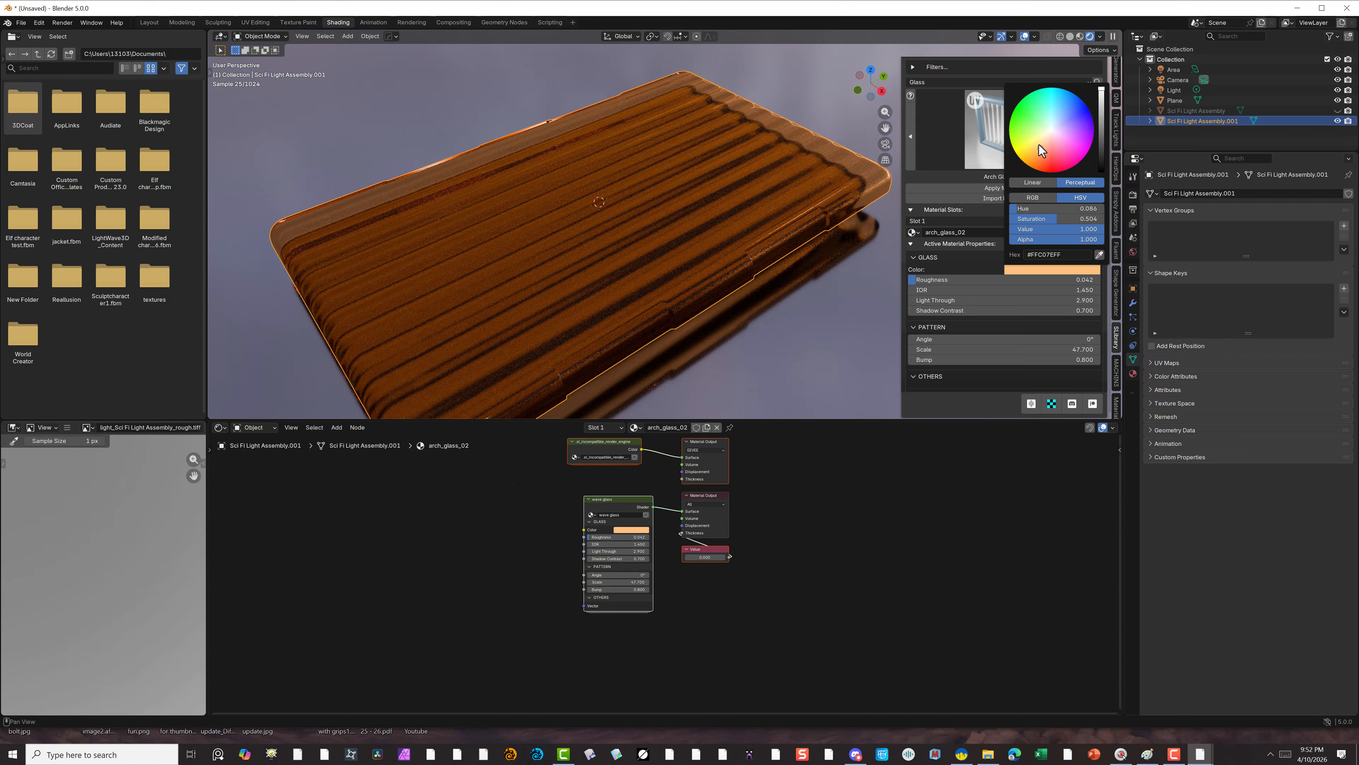
click(1032, 141)
click(1040, 156)
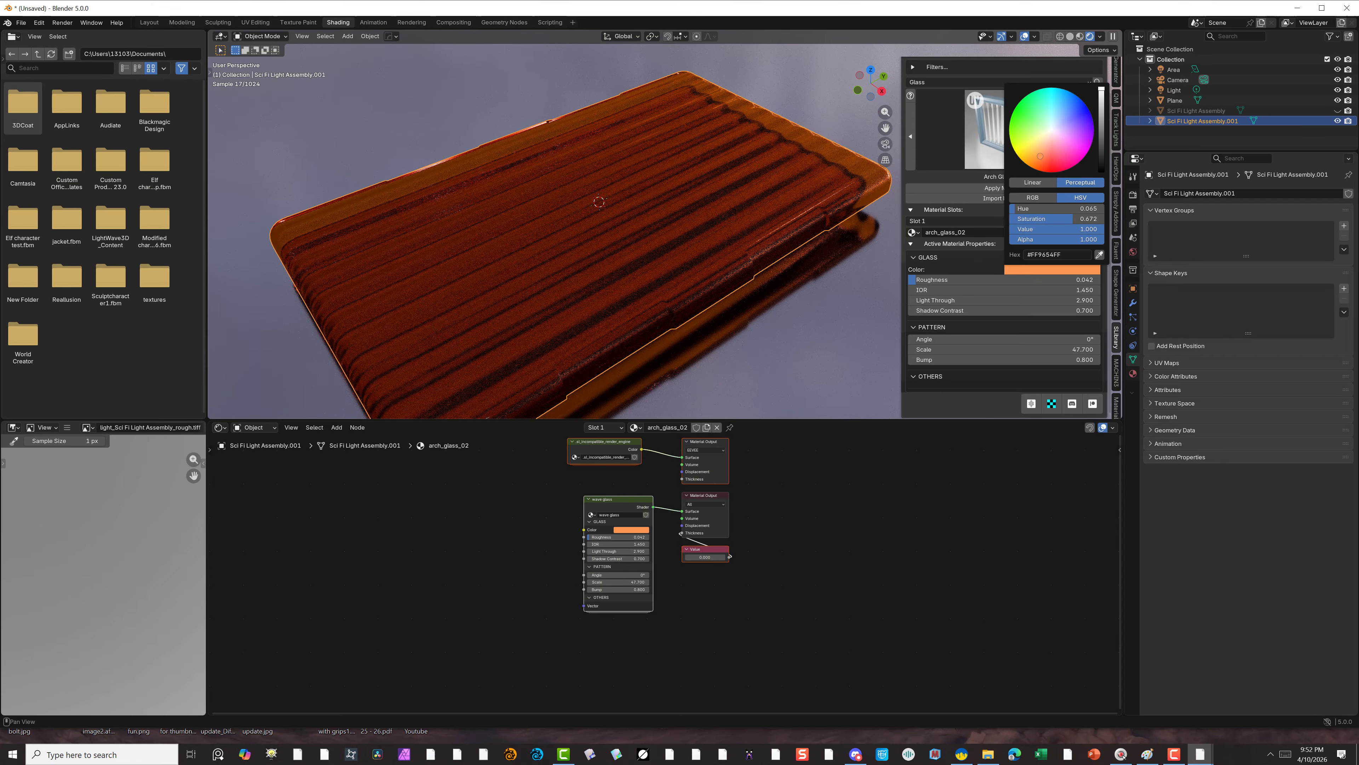
click(1039, 135)
click(1052, 131)
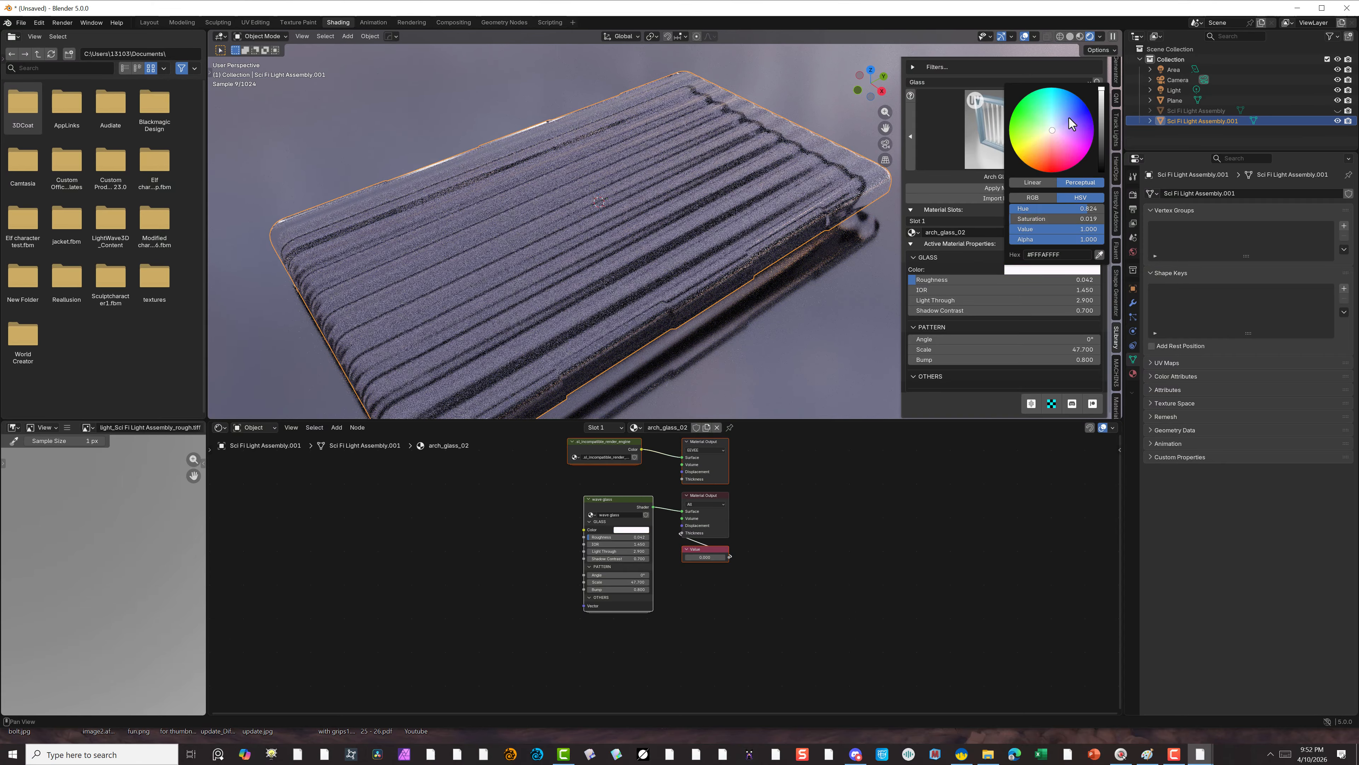
click(1071, 124)
click(1060, 122)
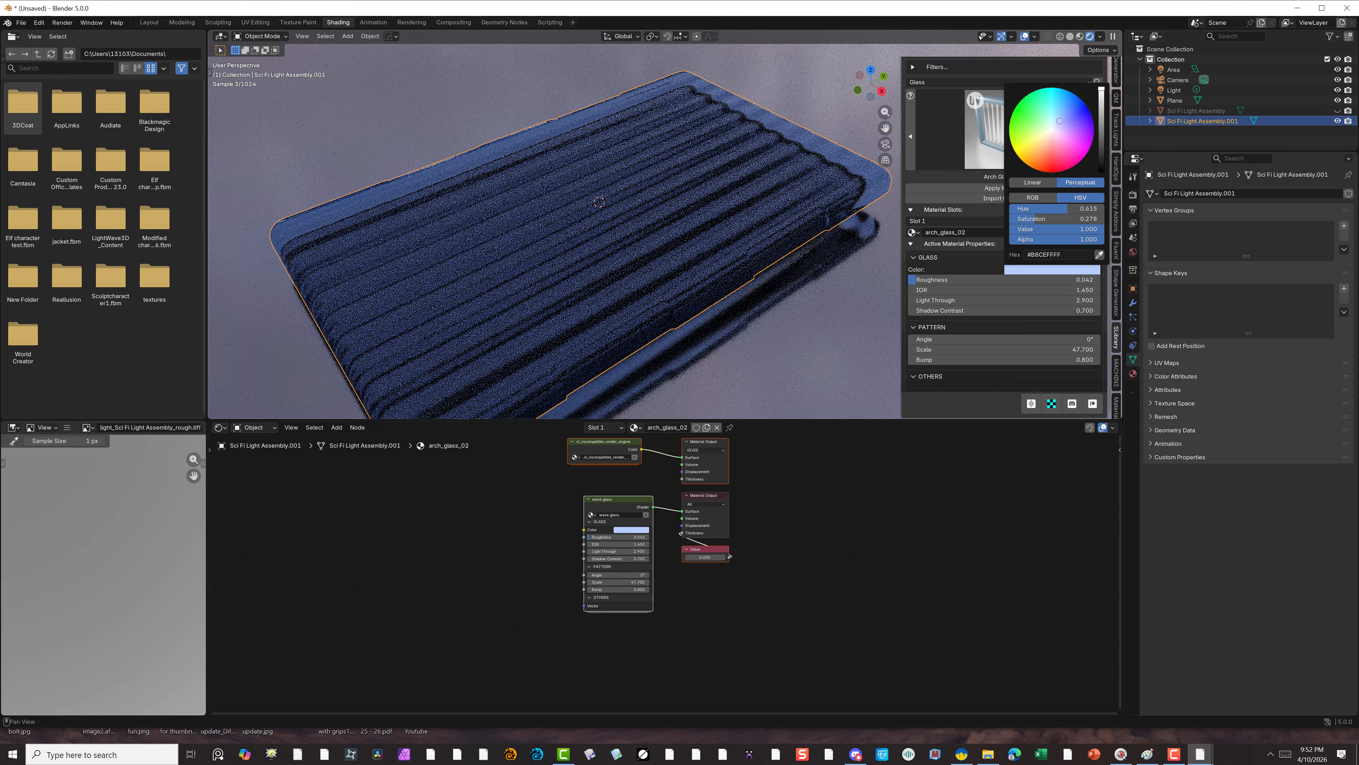
click(1053, 126)
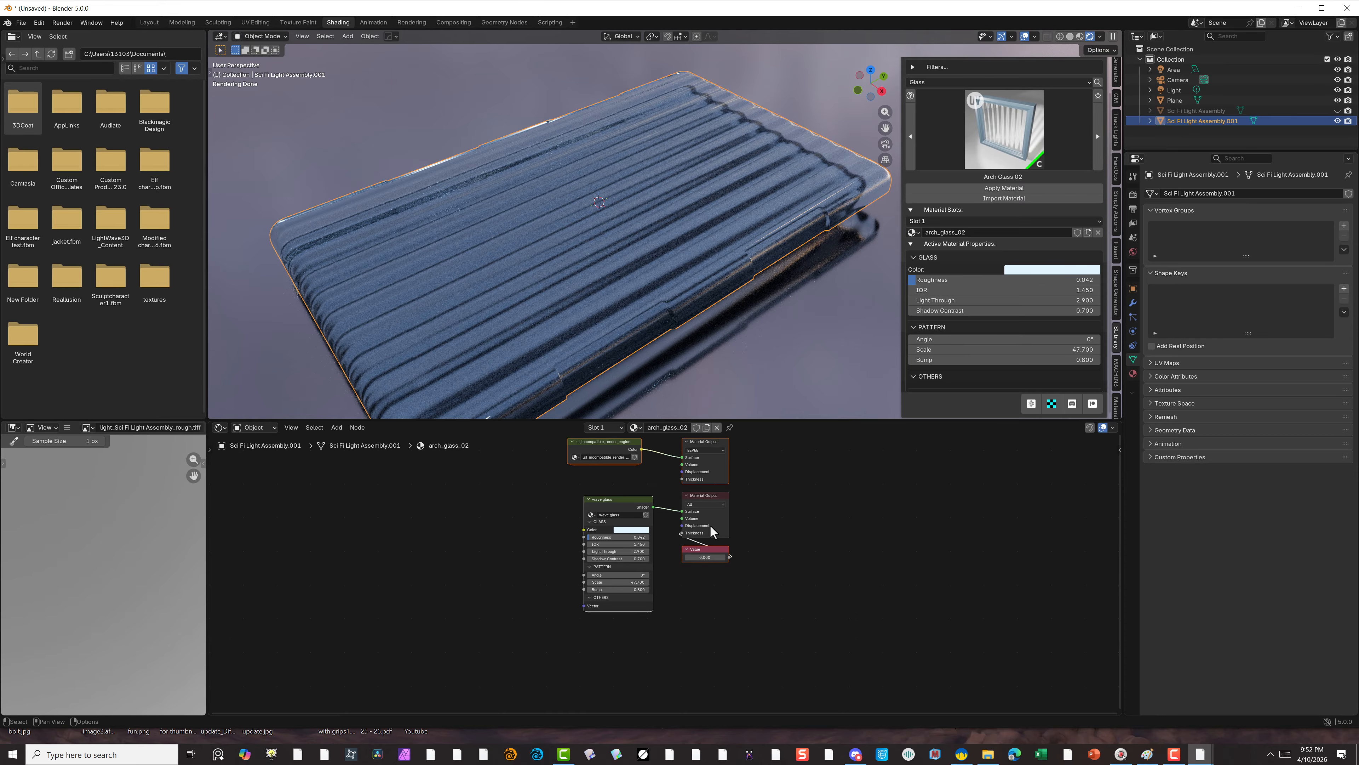
Unhide and select the main Sci Fi Light Assembly, and hide the separated cover Sci Fi Light Assembly.001.
click(824, 334)
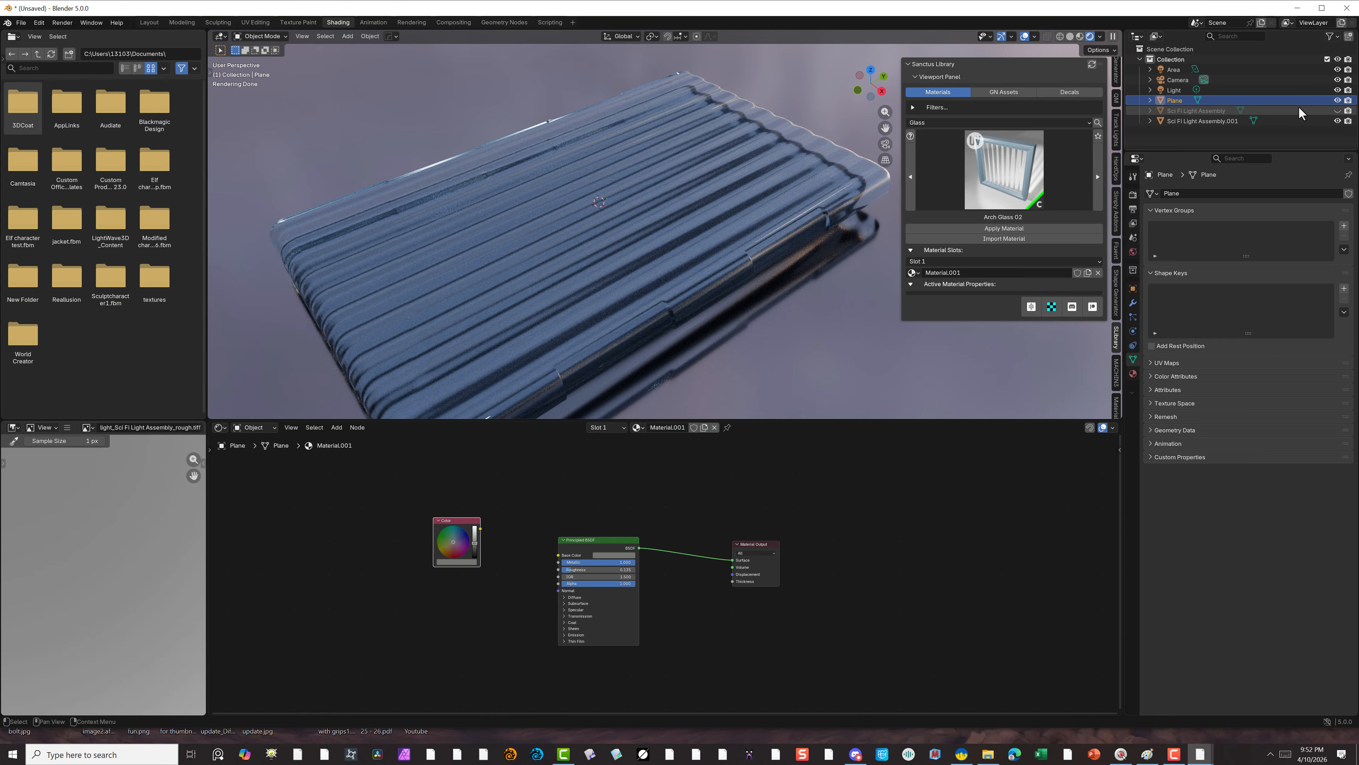
click(1337, 111)
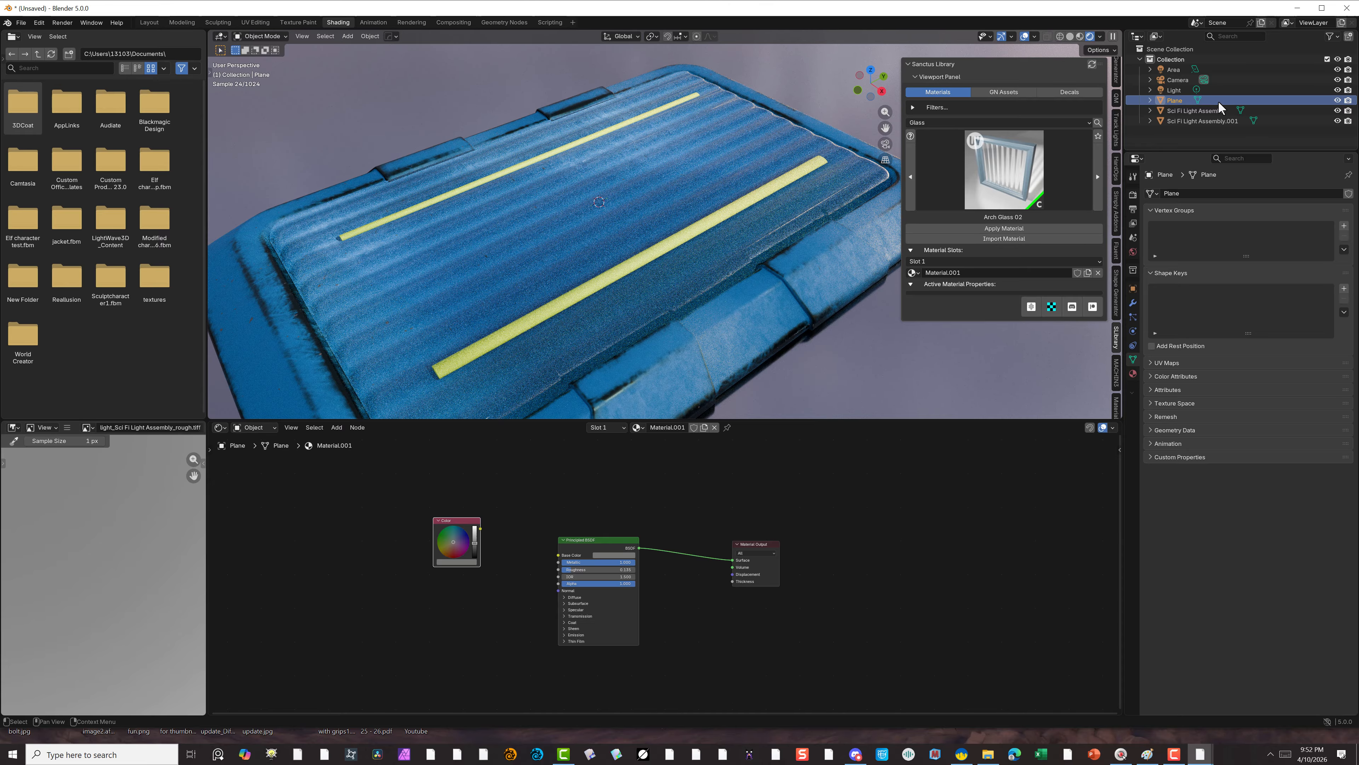
click(1219, 110)
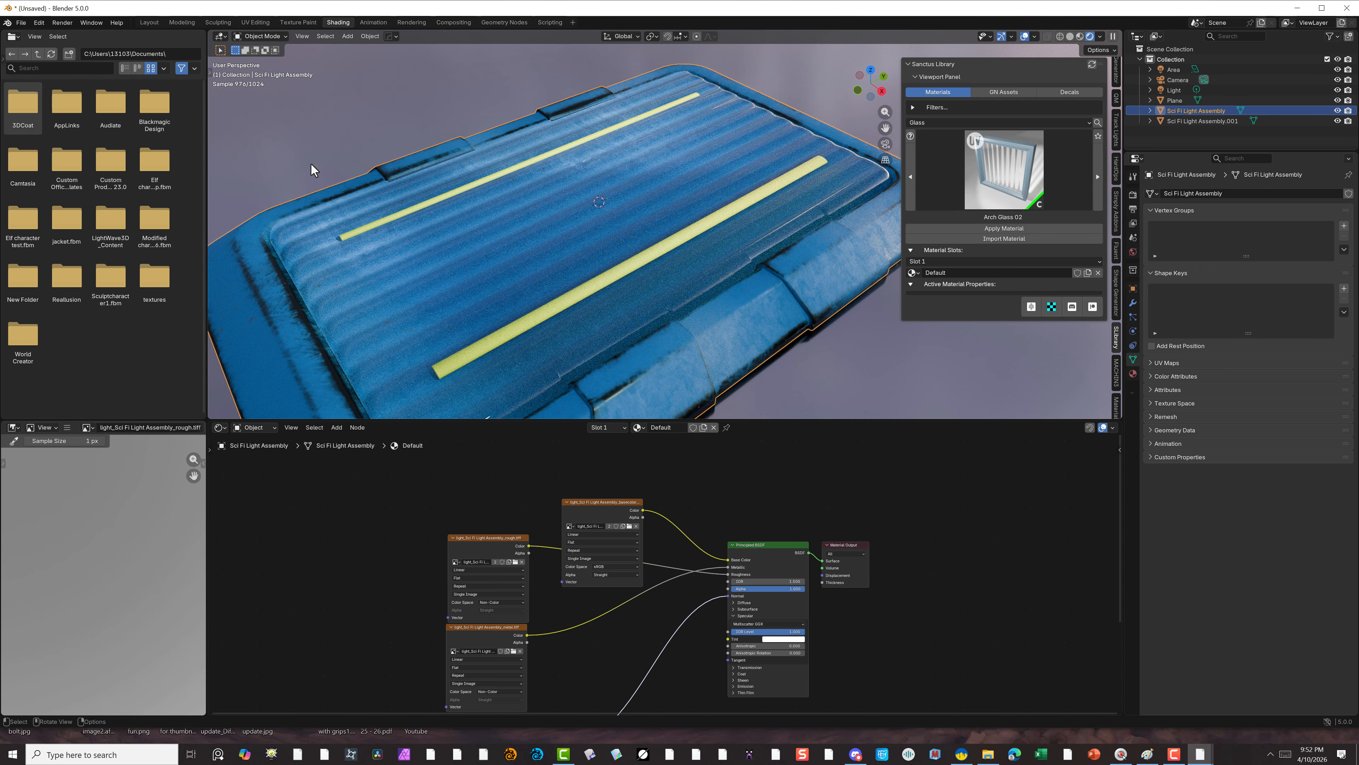
click(1337, 121)
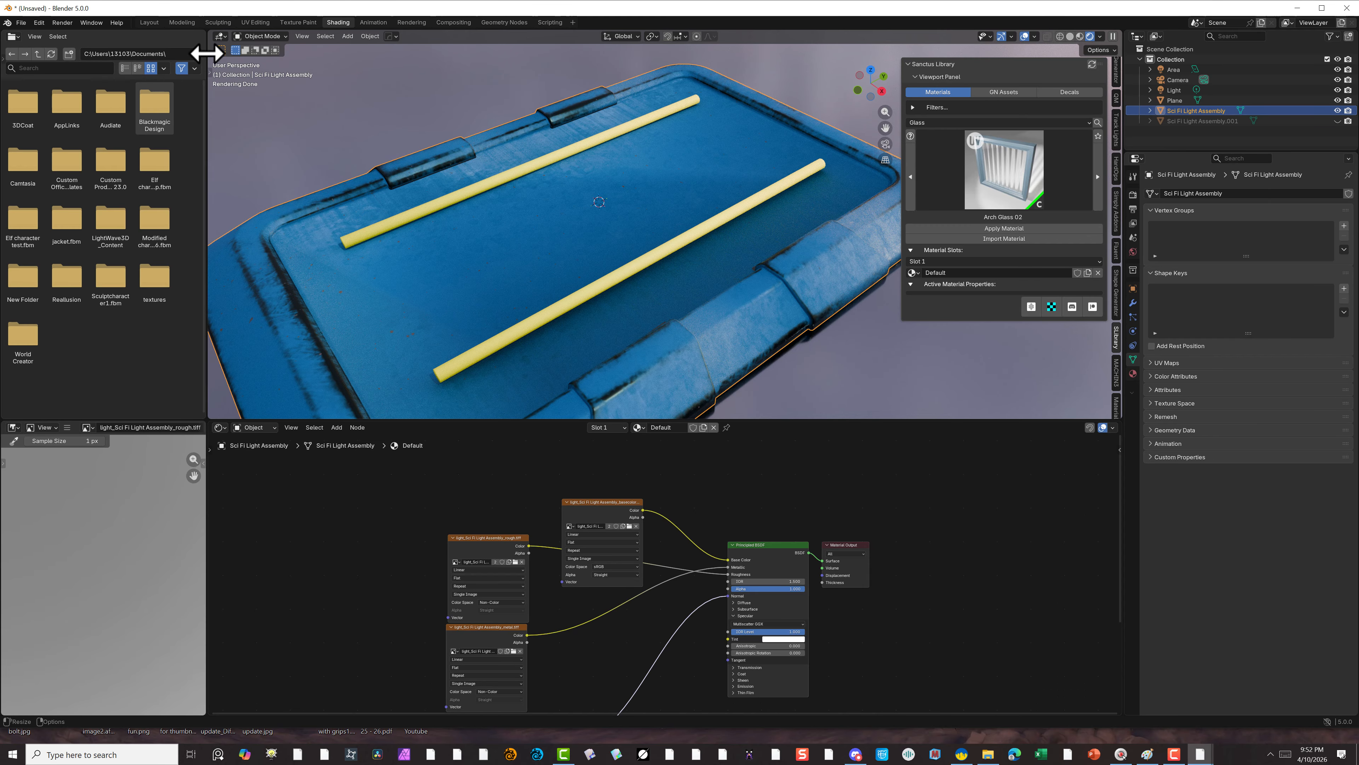
In Edit Mode, pick a face on each of the two light tubes and extend the selection to all their linked faces.
click(255, 38)
click(261, 59)
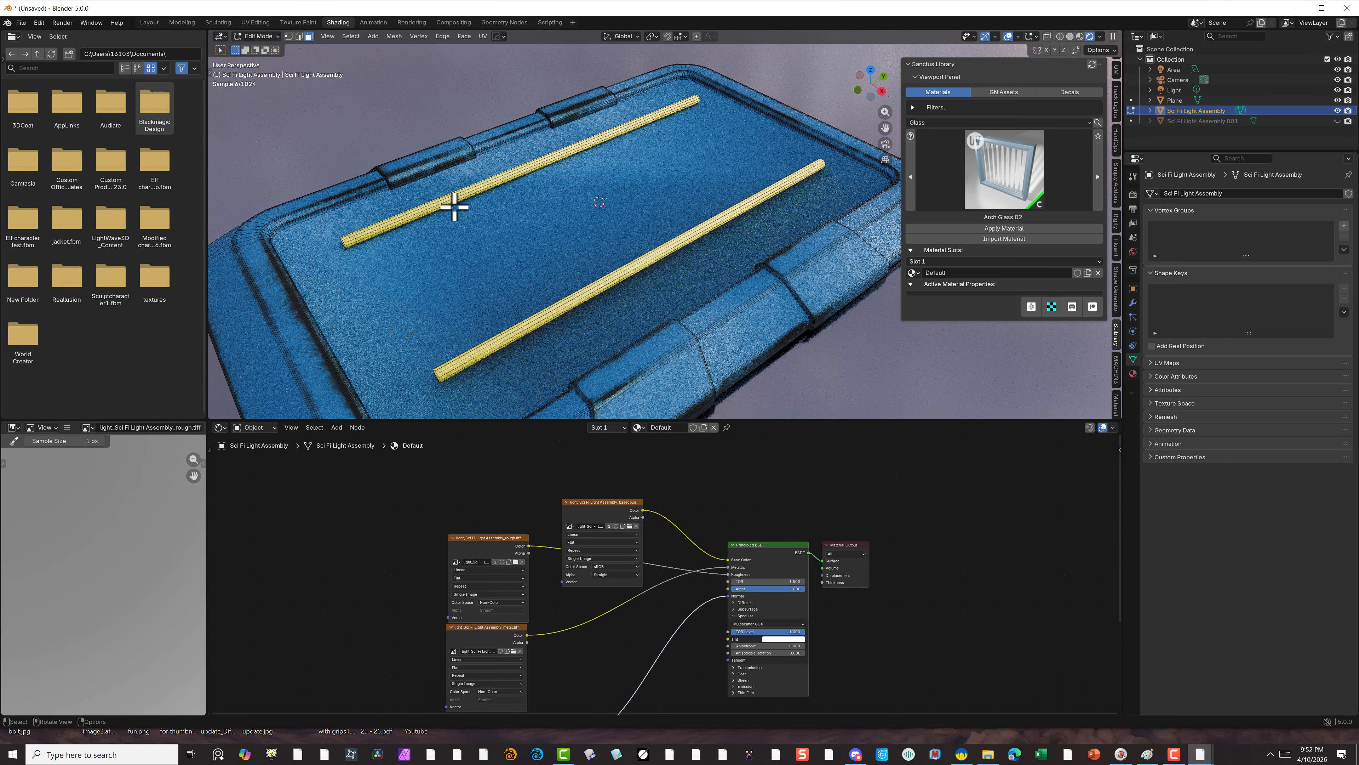
click(435, 207)
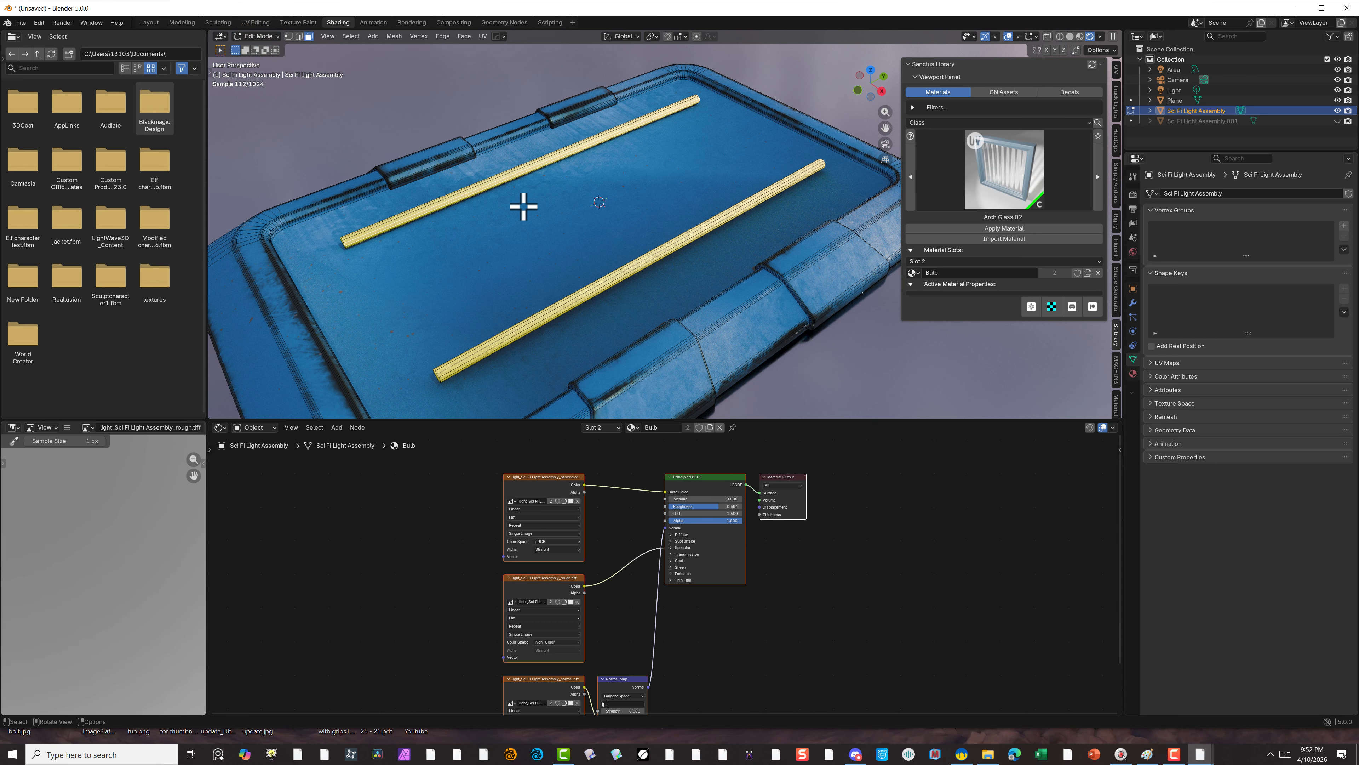
shift+click(611, 282)
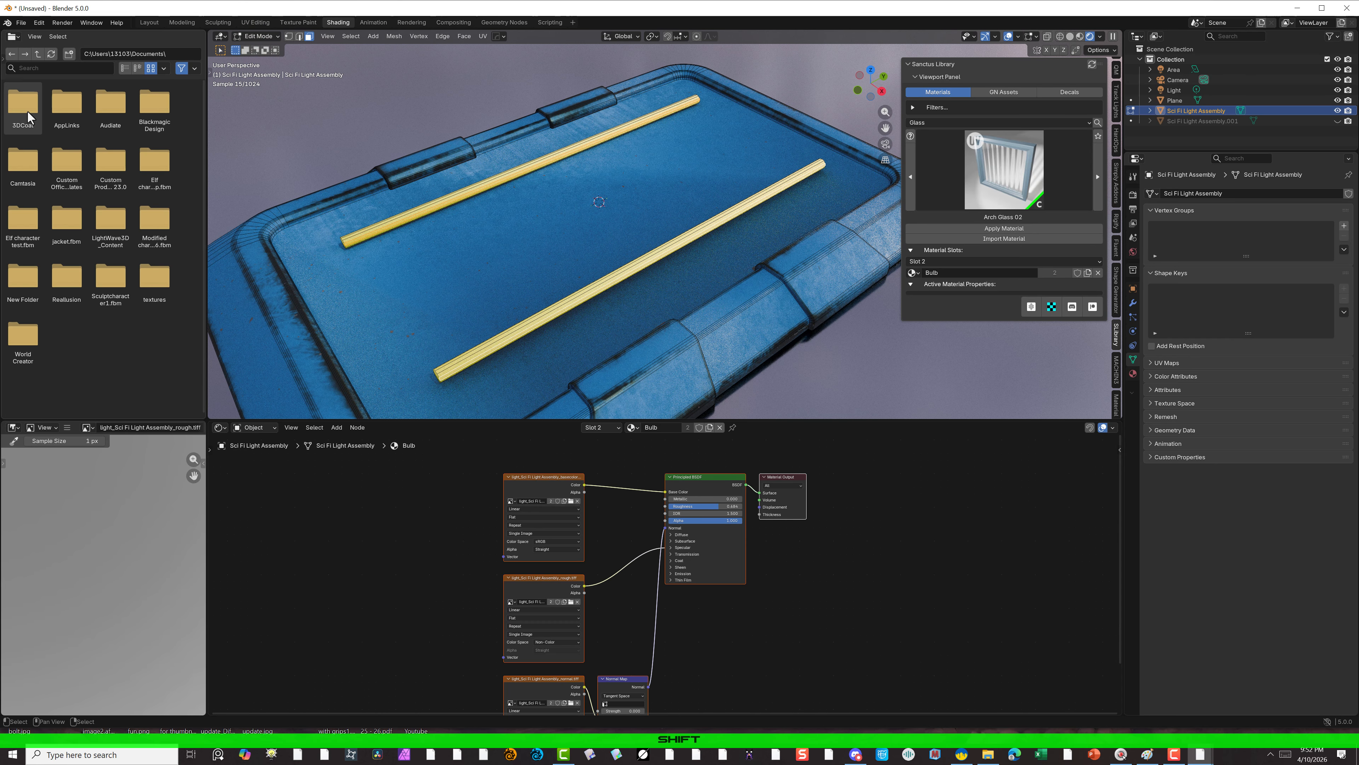
click(351, 36)
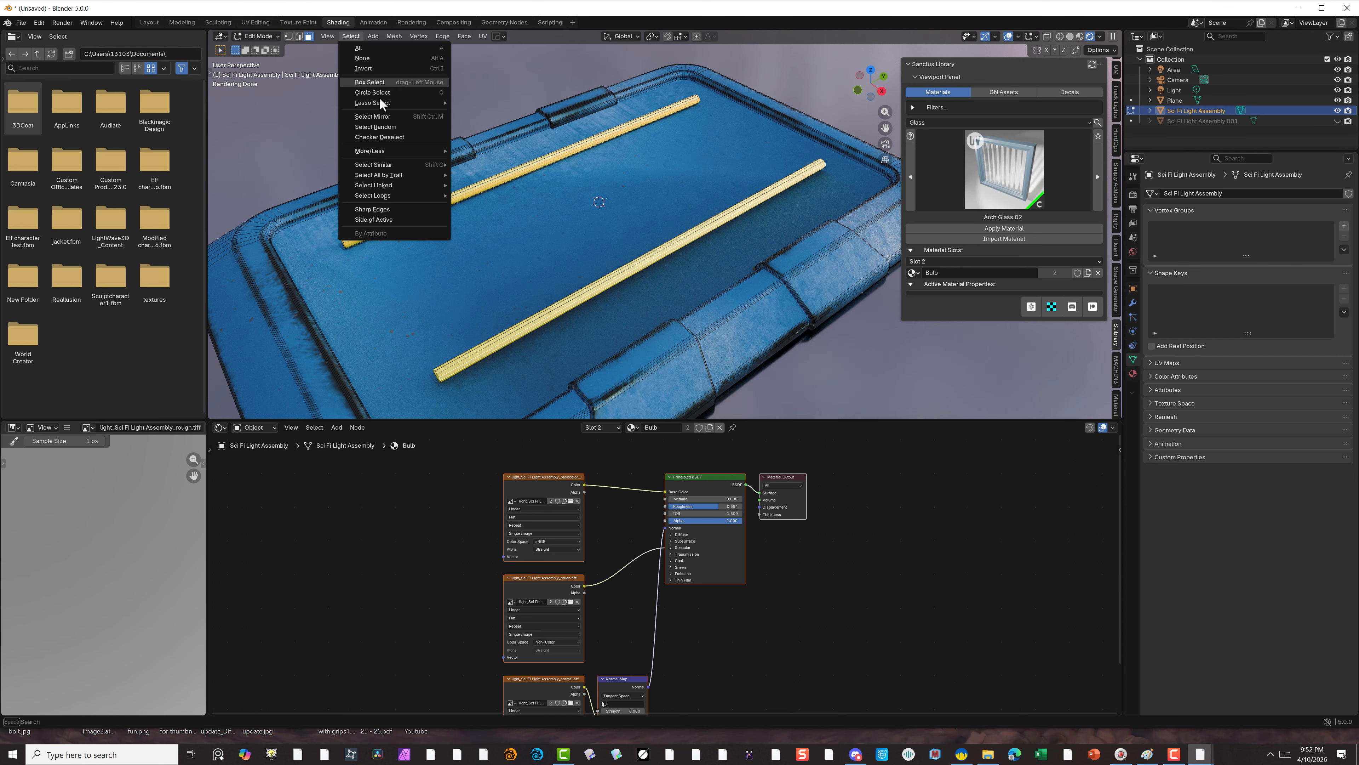
mouse_move(396, 197)
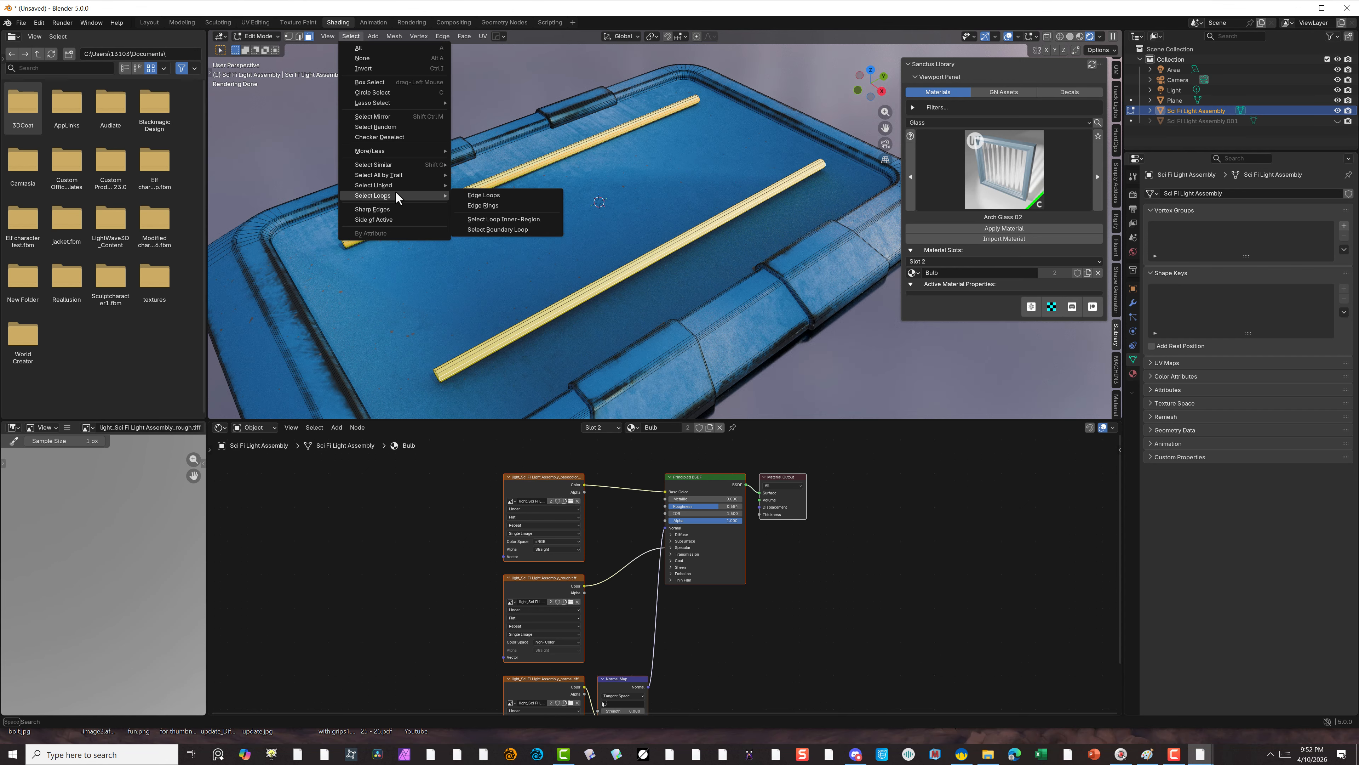
click(462, 187)
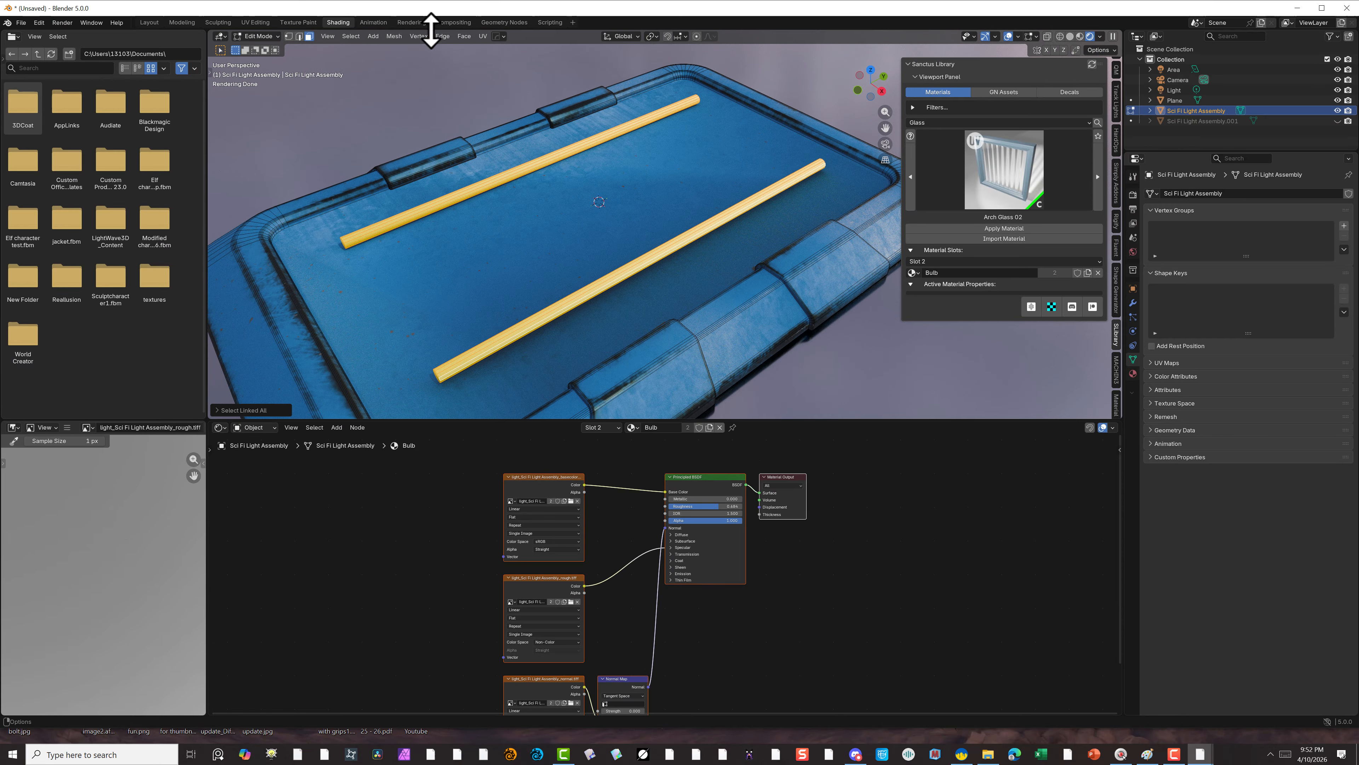
Separate the selected light tubes from the main assembly into their own object.
click(350, 37)
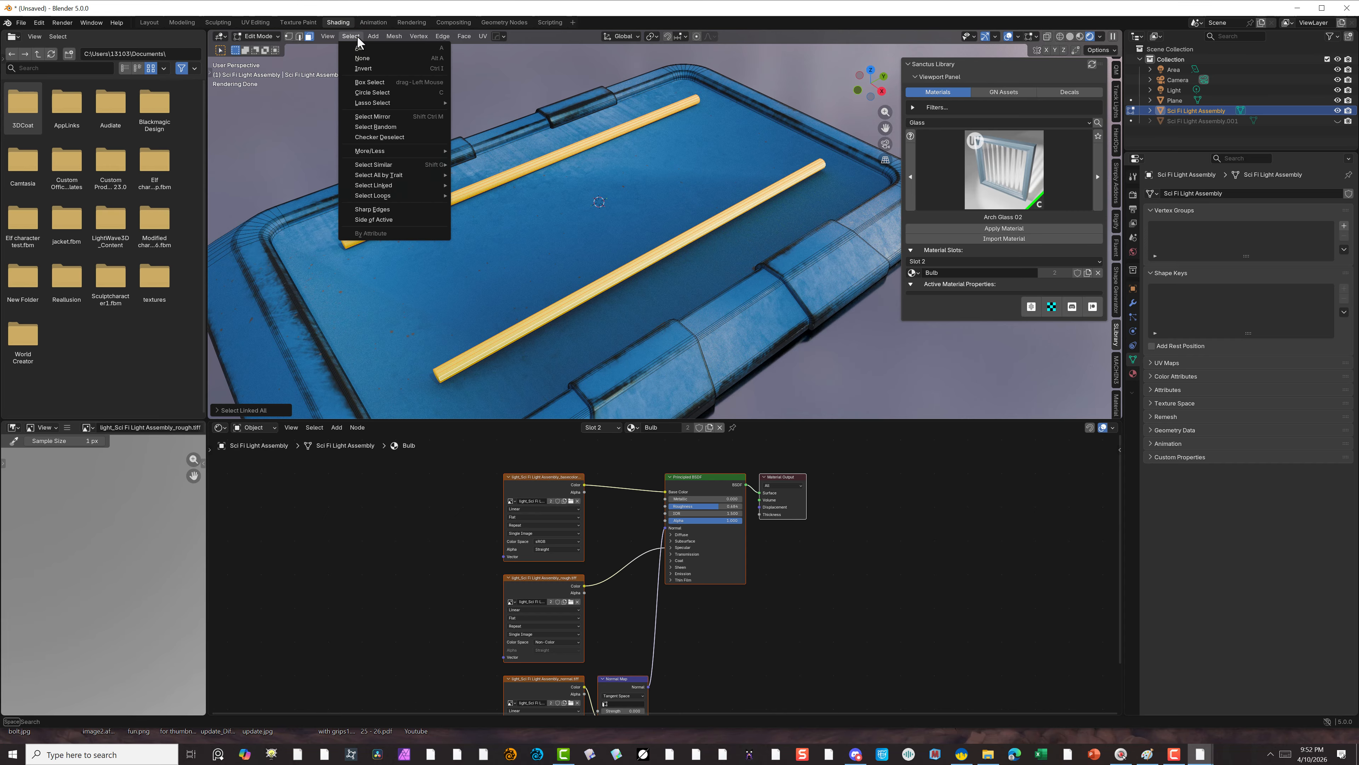
mouse_move(394, 36)
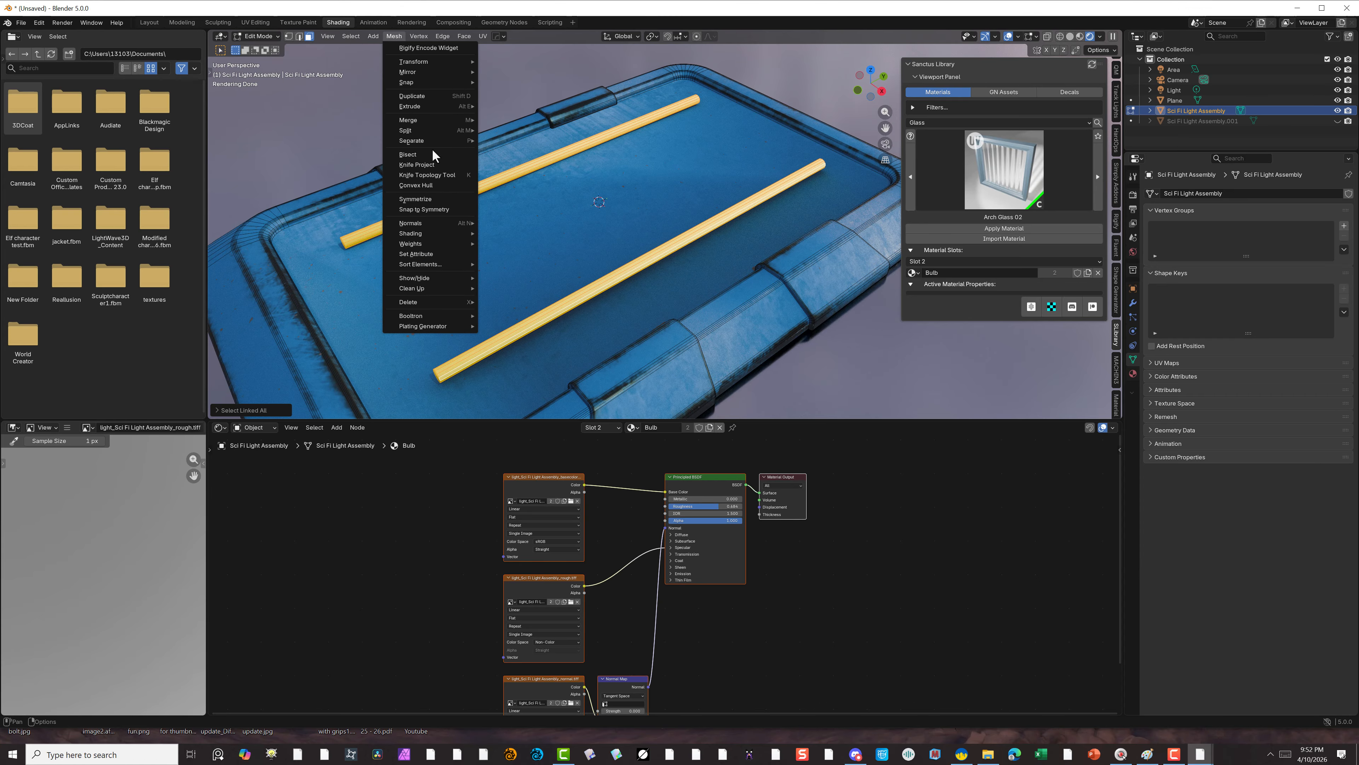
mouse_move(440, 142)
click(508, 143)
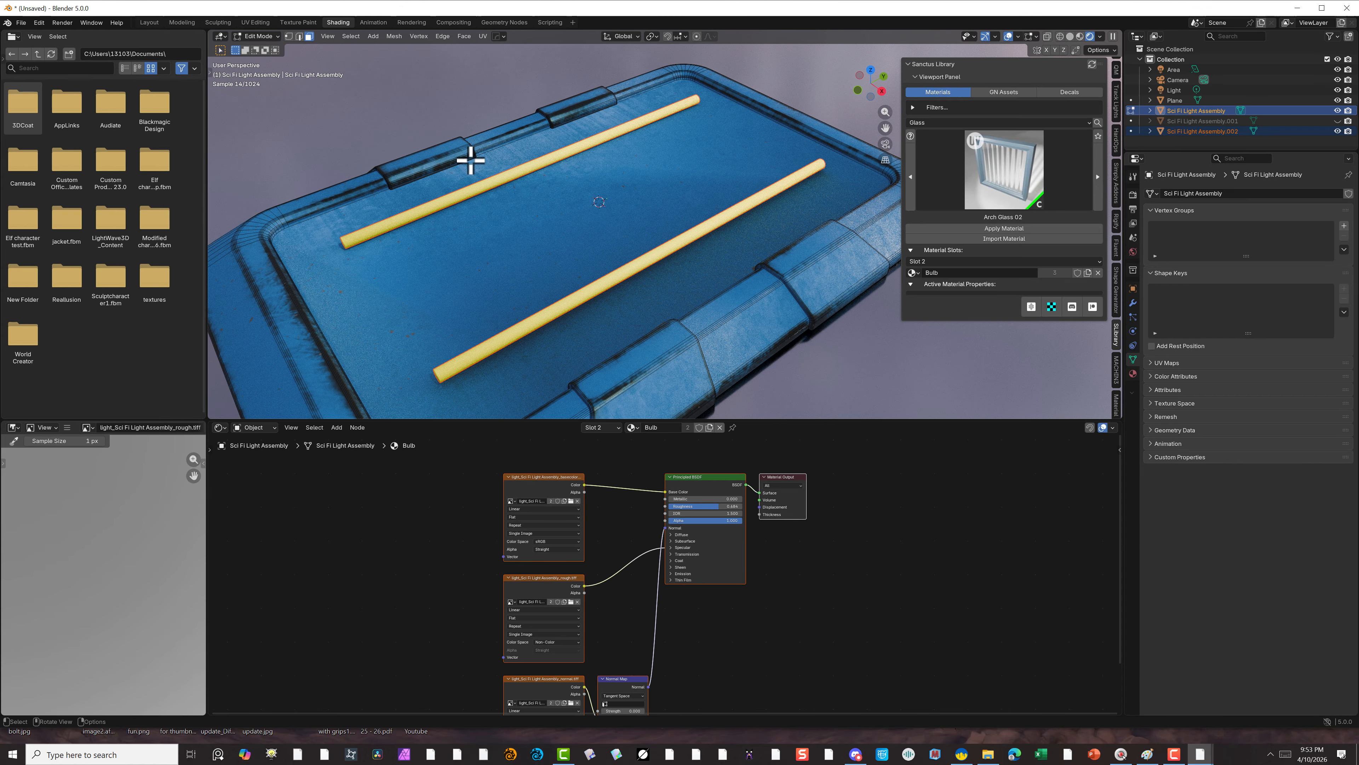
Return to Object Mode, select the separated light tubes and replace their Bulb material with a new material.
click(259, 36)
click(262, 52)
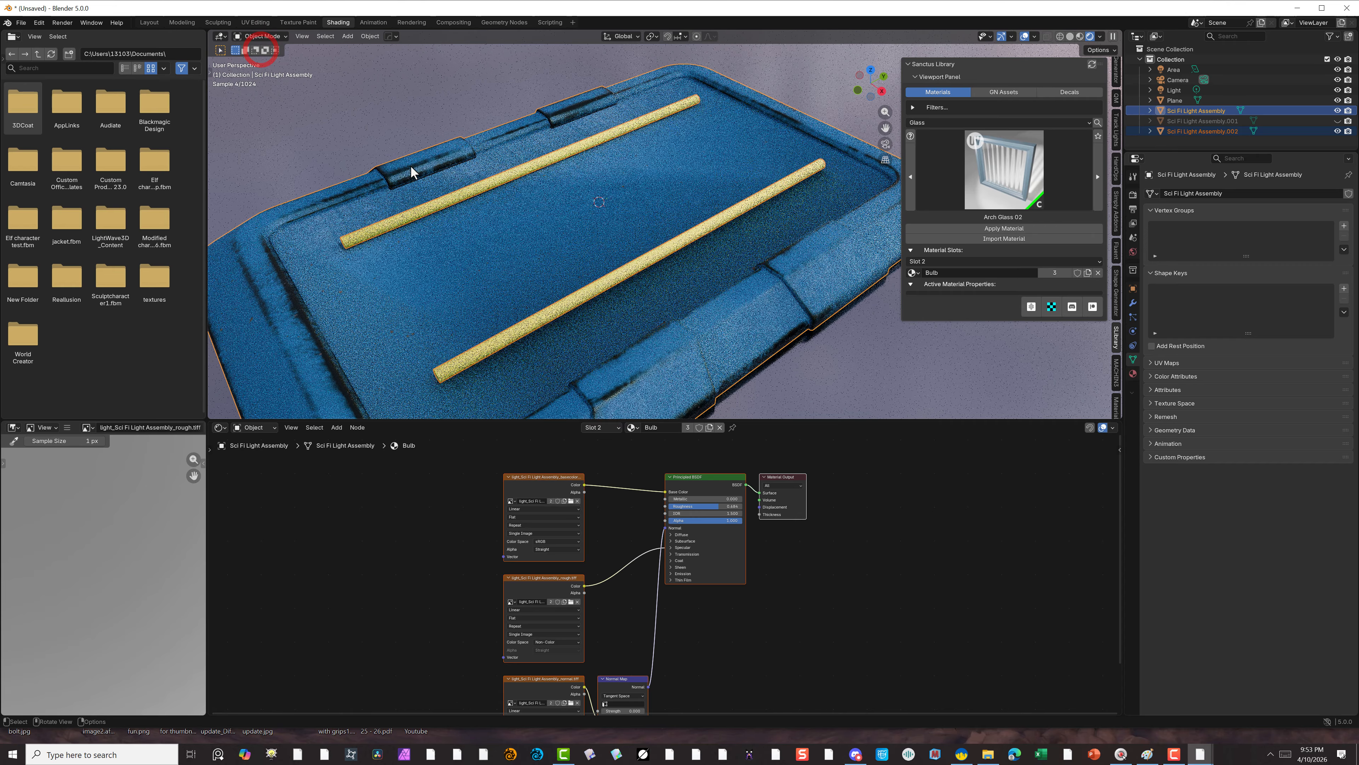
click(412, 209)
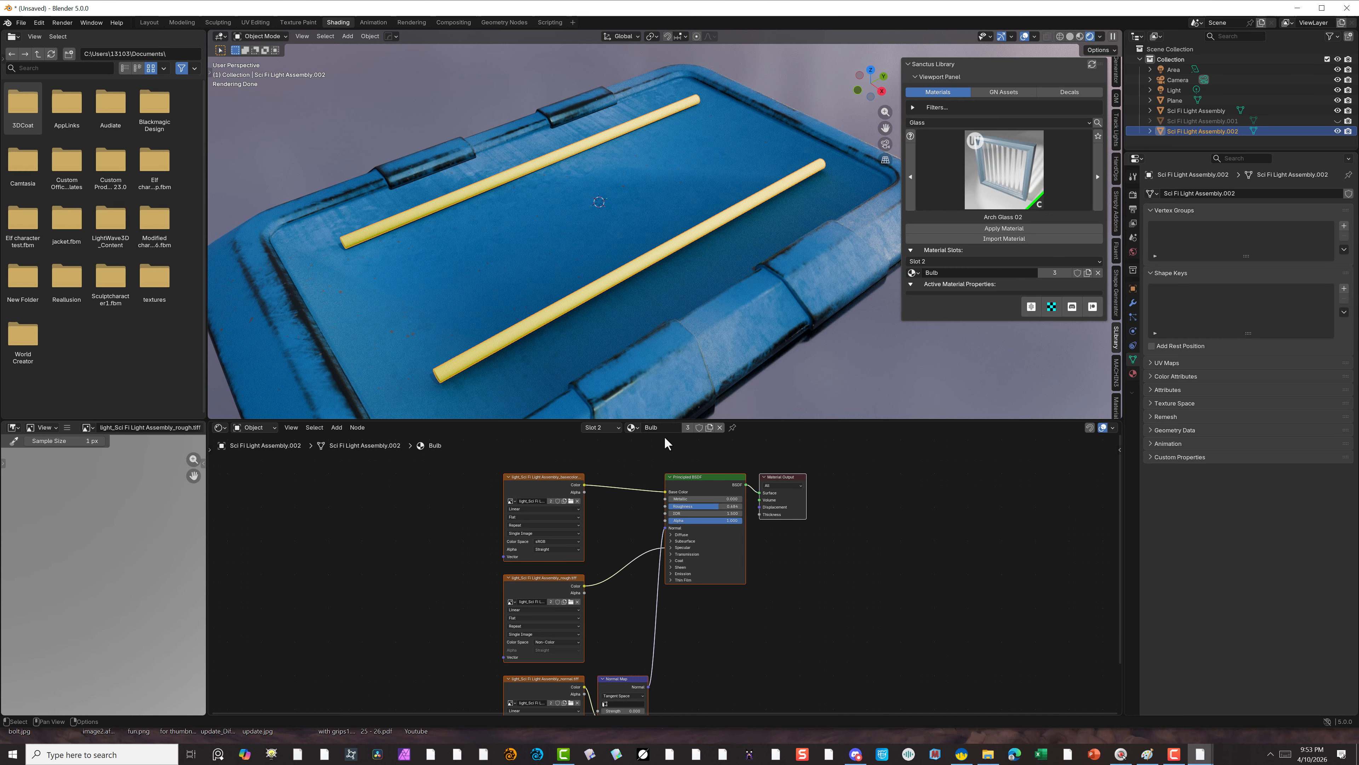
click(719, 427)
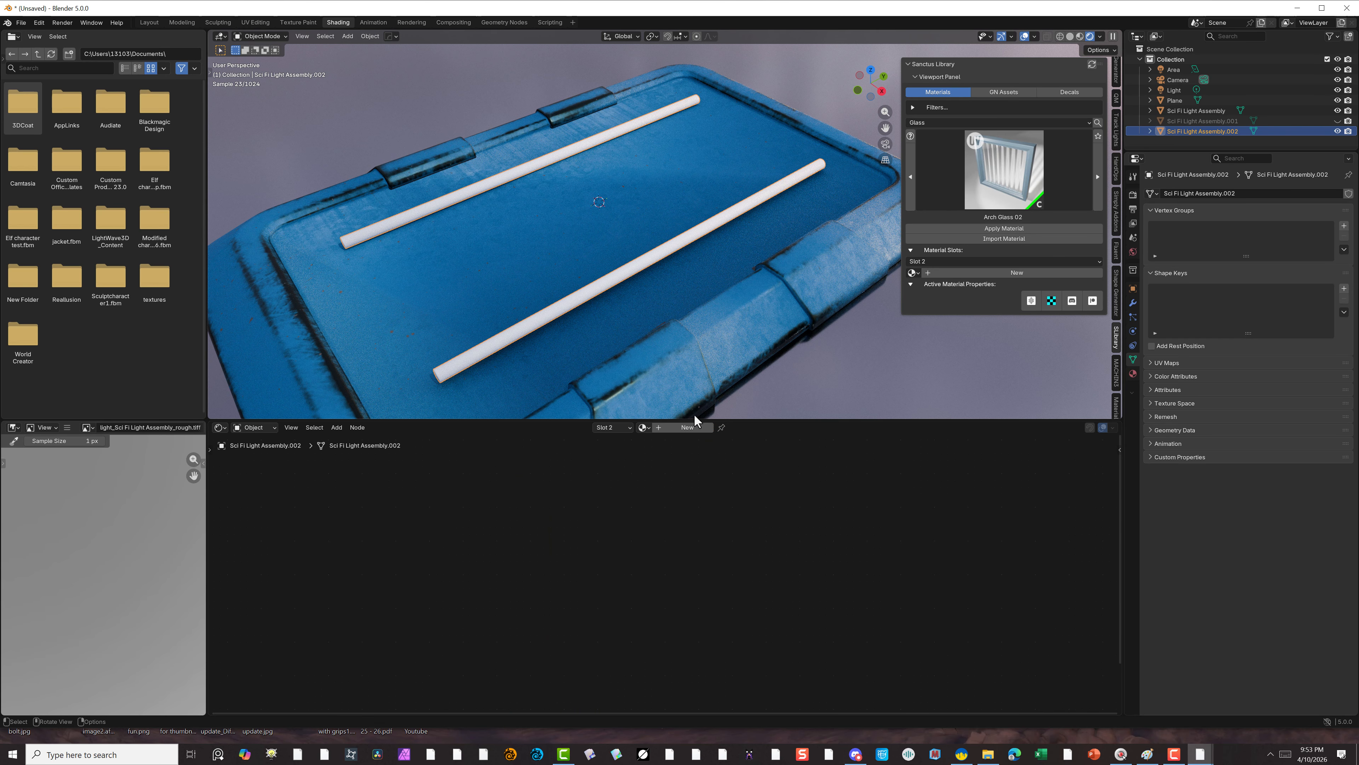
click(660, 427)
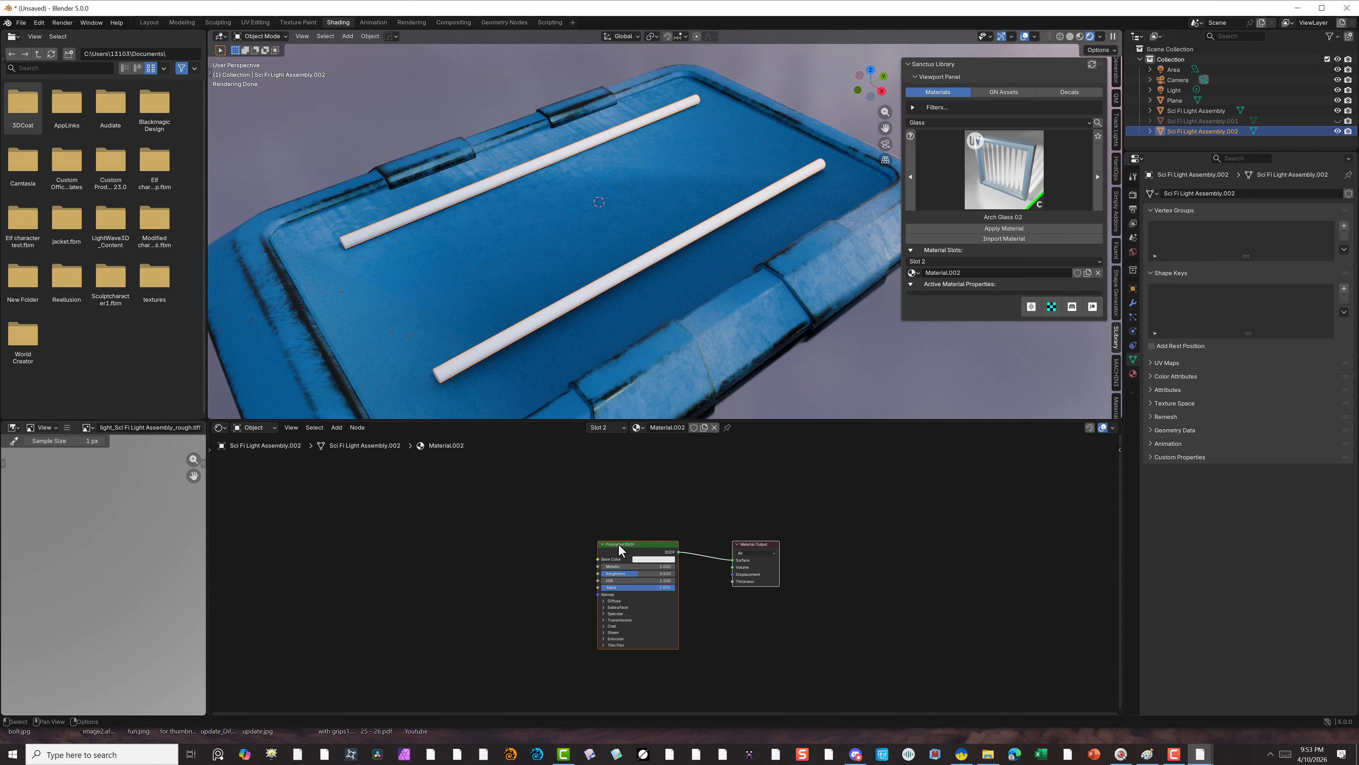
Set the Base Color of the light tubes' new Principled BSDF material to orange.
click(647, 560)
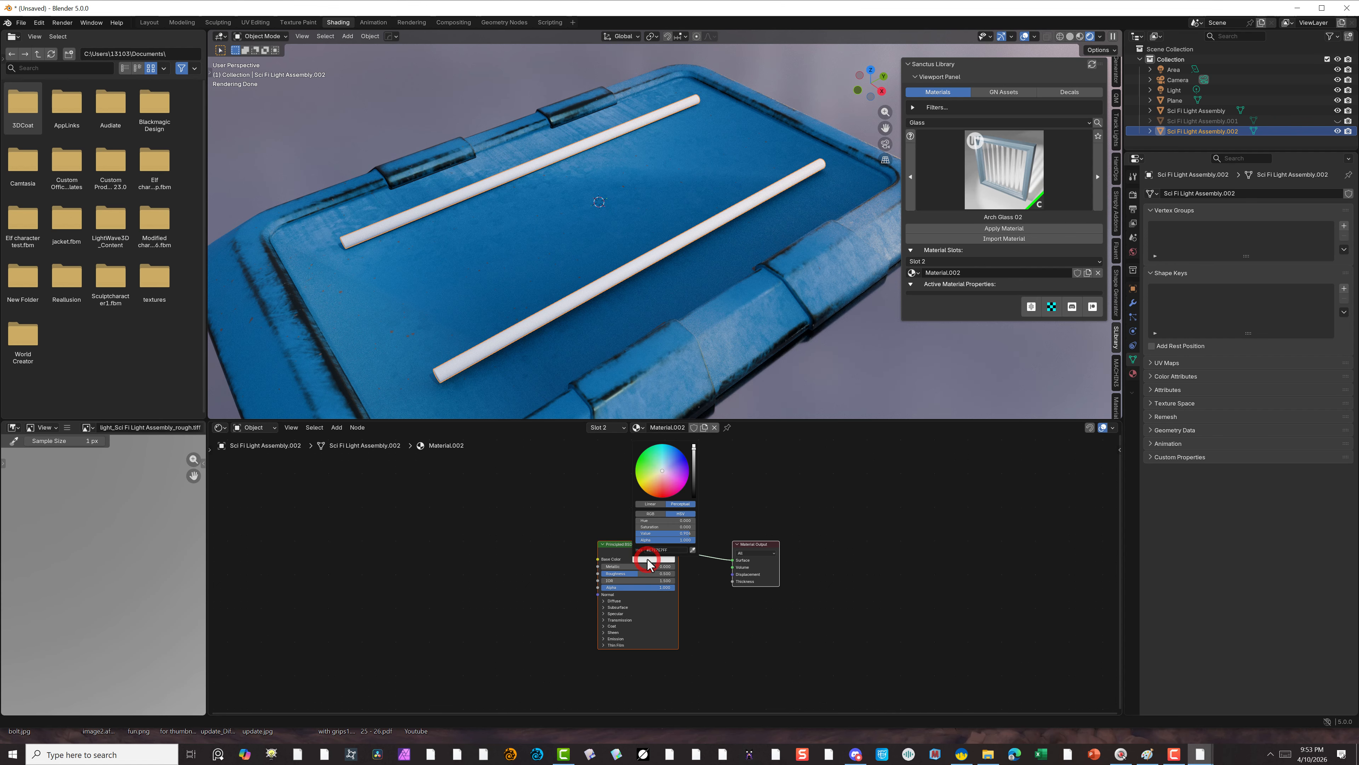
drag(660, 479, 646, 491)
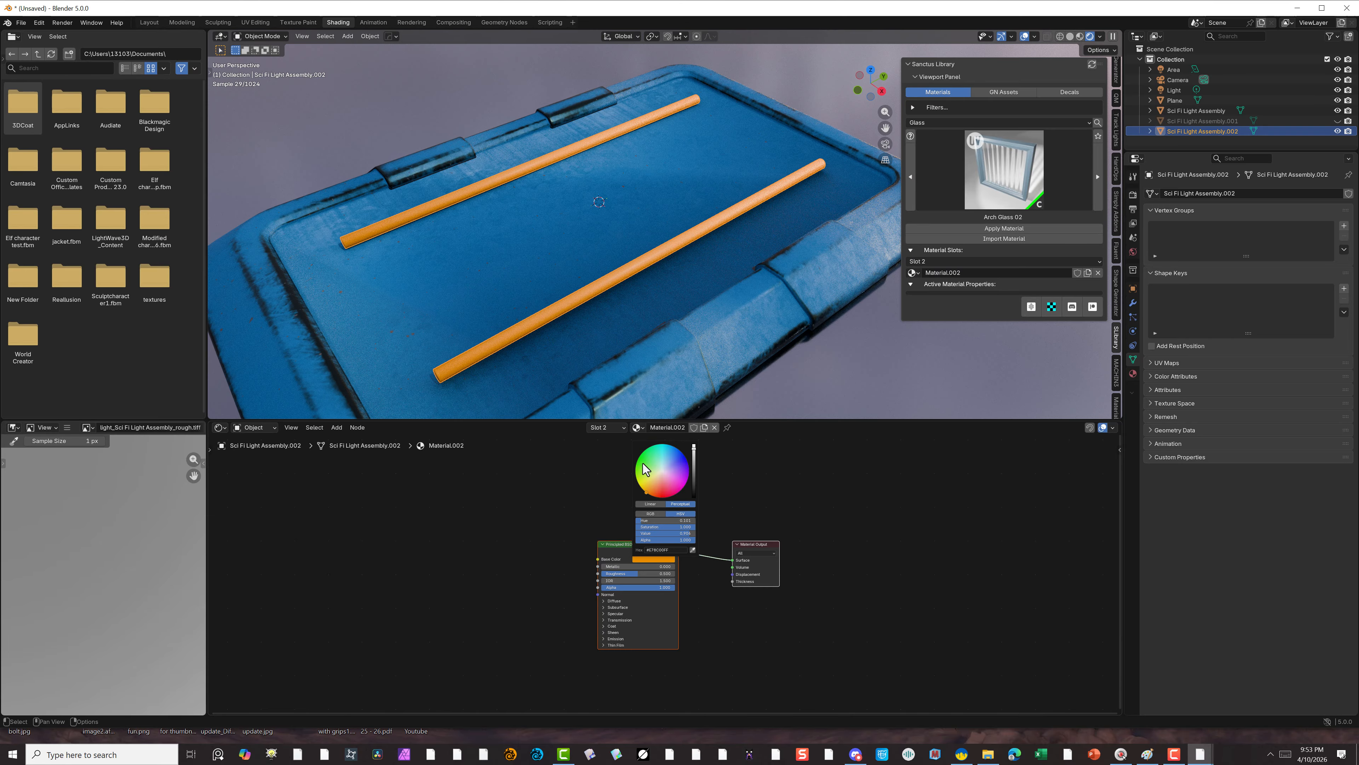
click(553, 478)
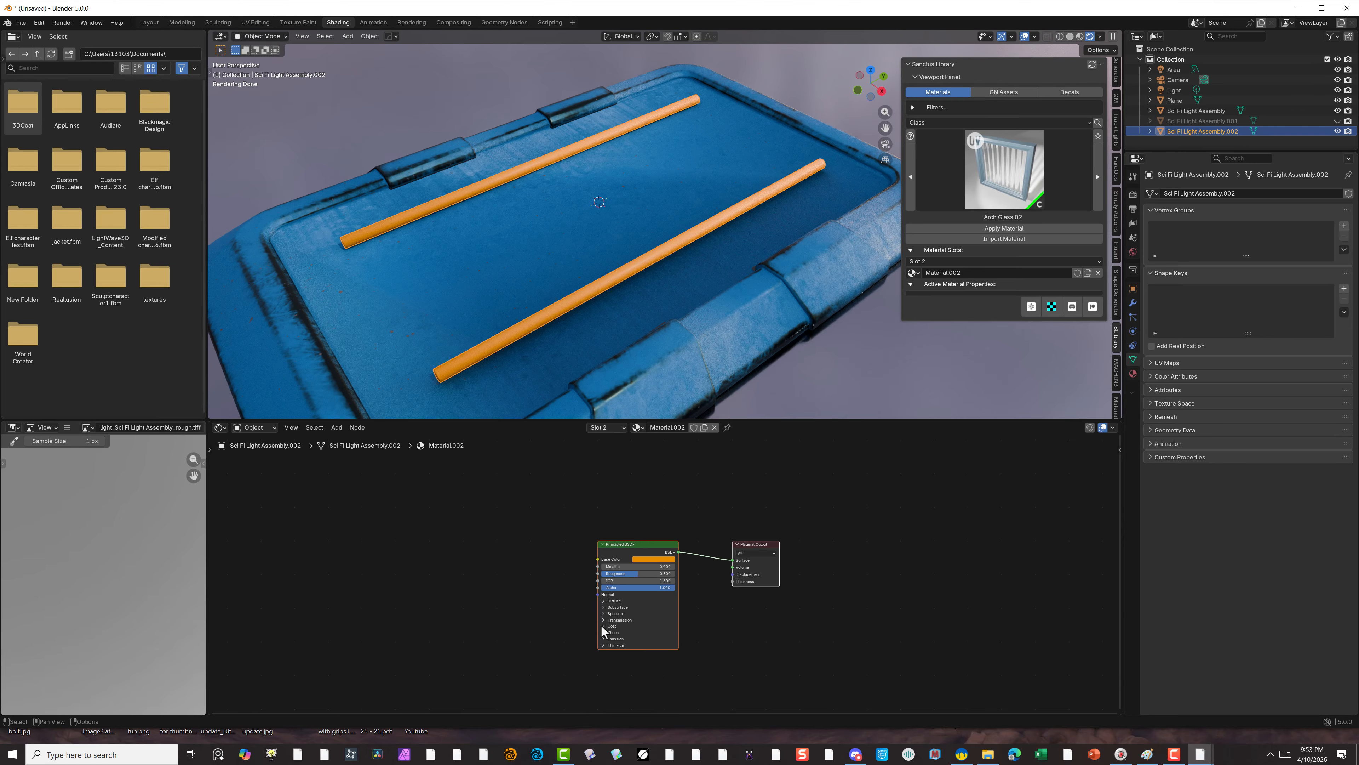
Expand the Emission settings of the light tubes' material, set the emission color to orange and raise the Strength so the tubes glow.
click(603, 638)
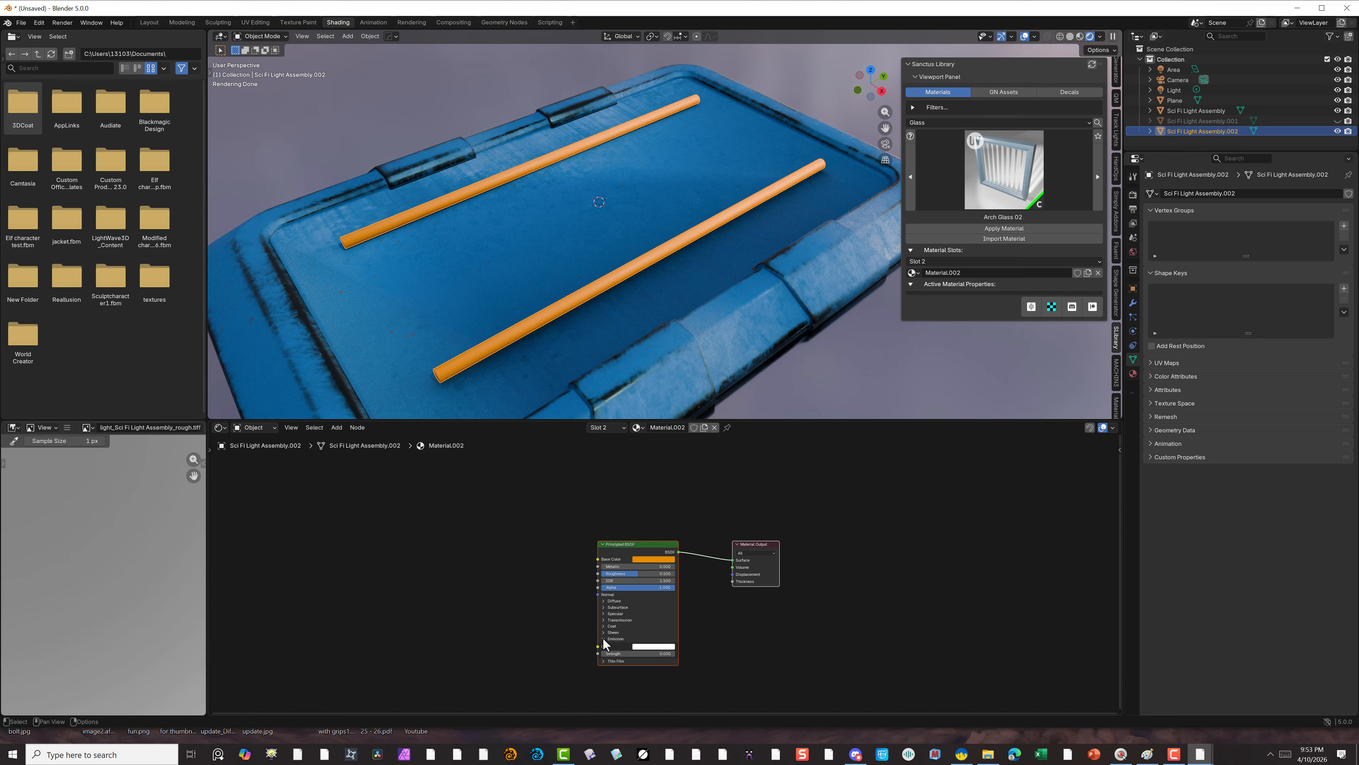
click(645, 646)
drag(661, 561, 652, 579)
drag(612, 656, 652, 656)
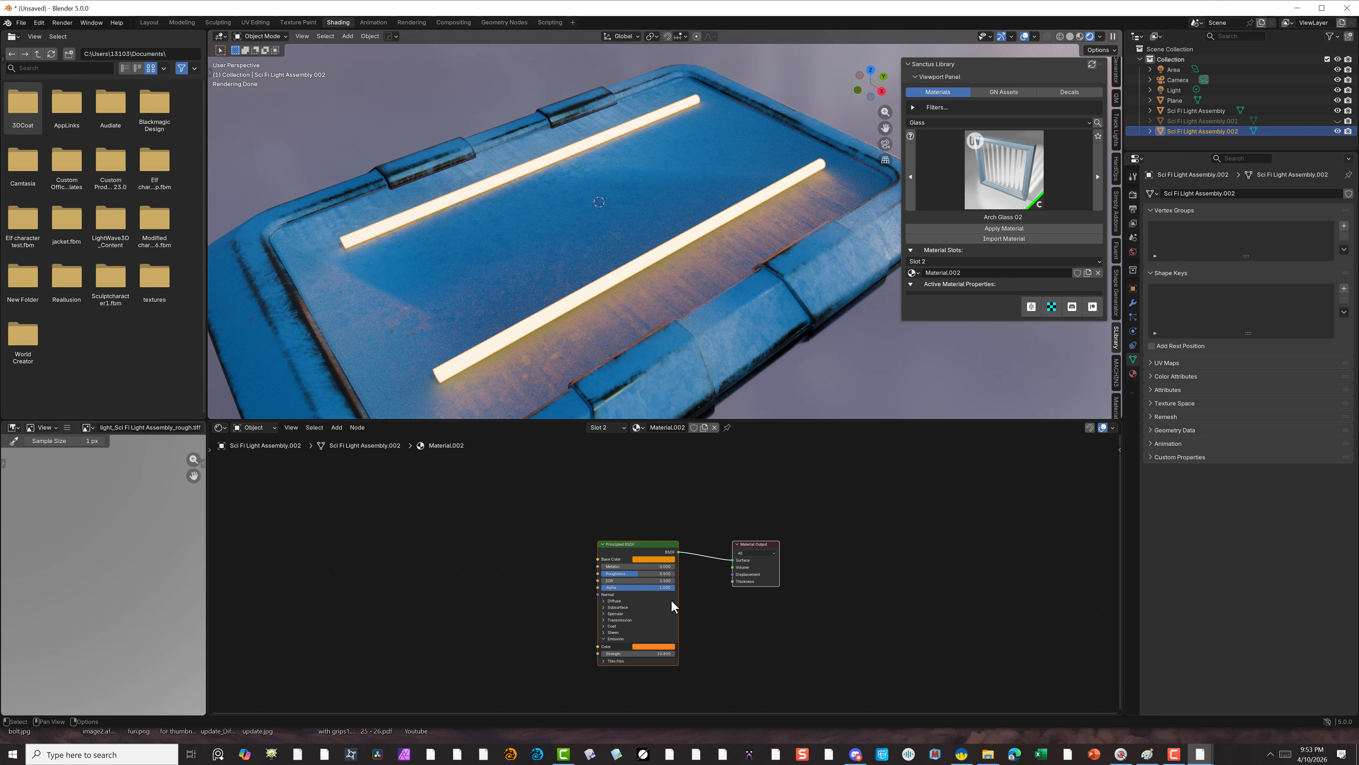
Unhide the ribbed glass cover, select it and set its Light Through to 0.
click(740, 509)
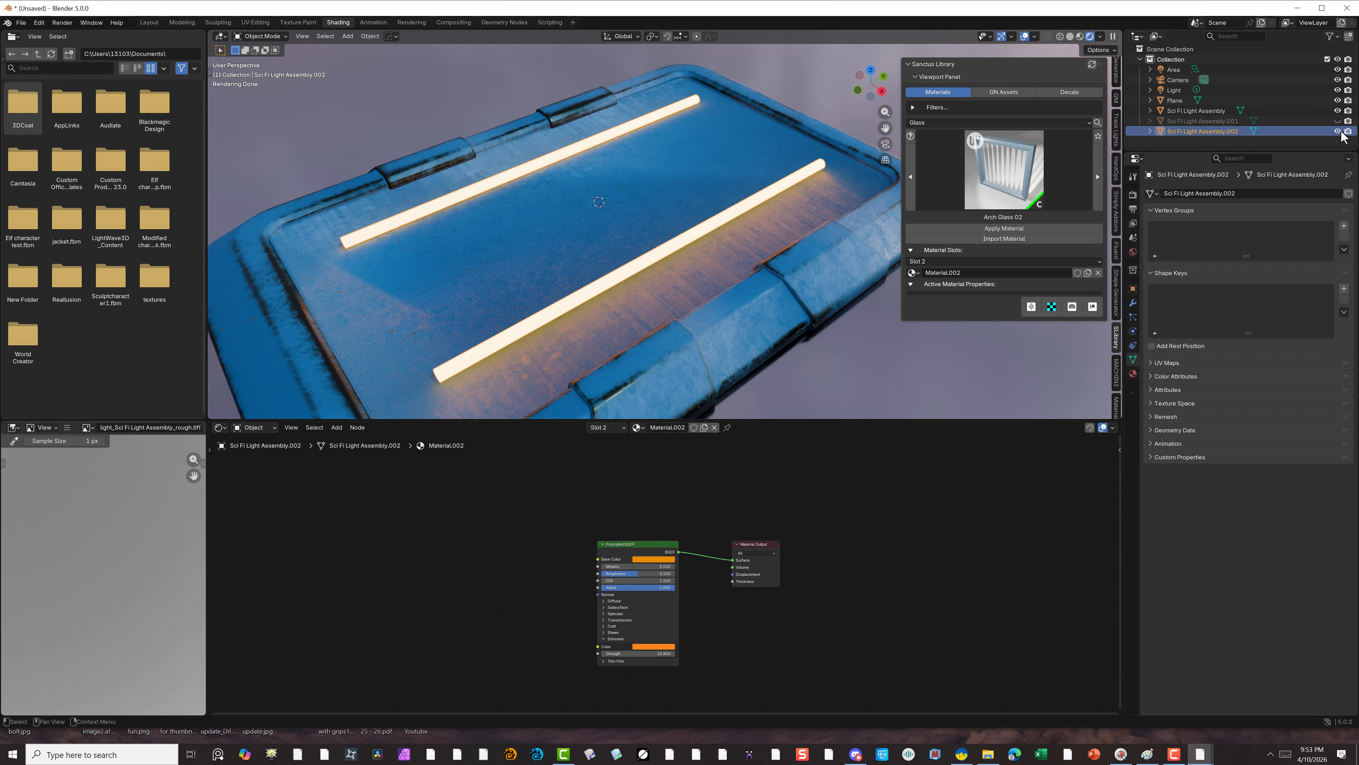
click(1337, 120)
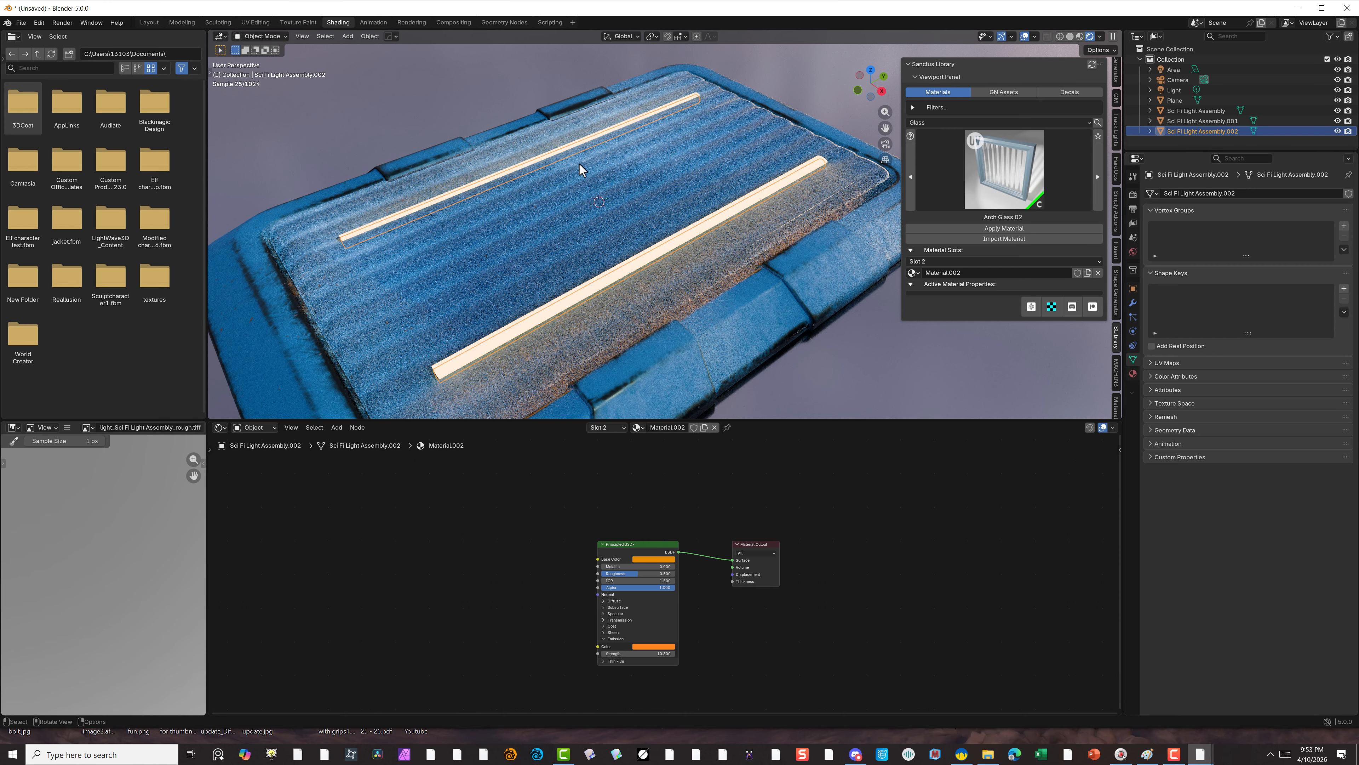
click(342, 292)
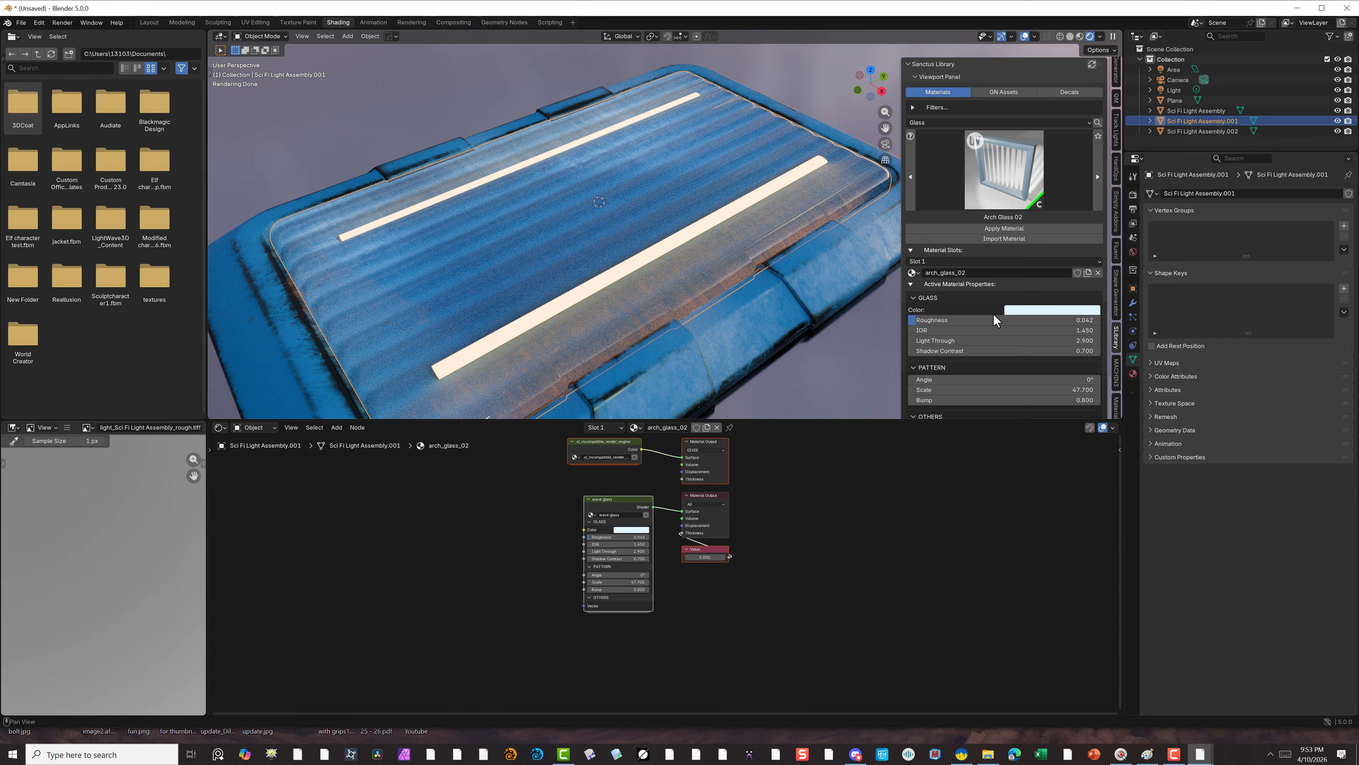
drag(1049, 340, 1230, 341)
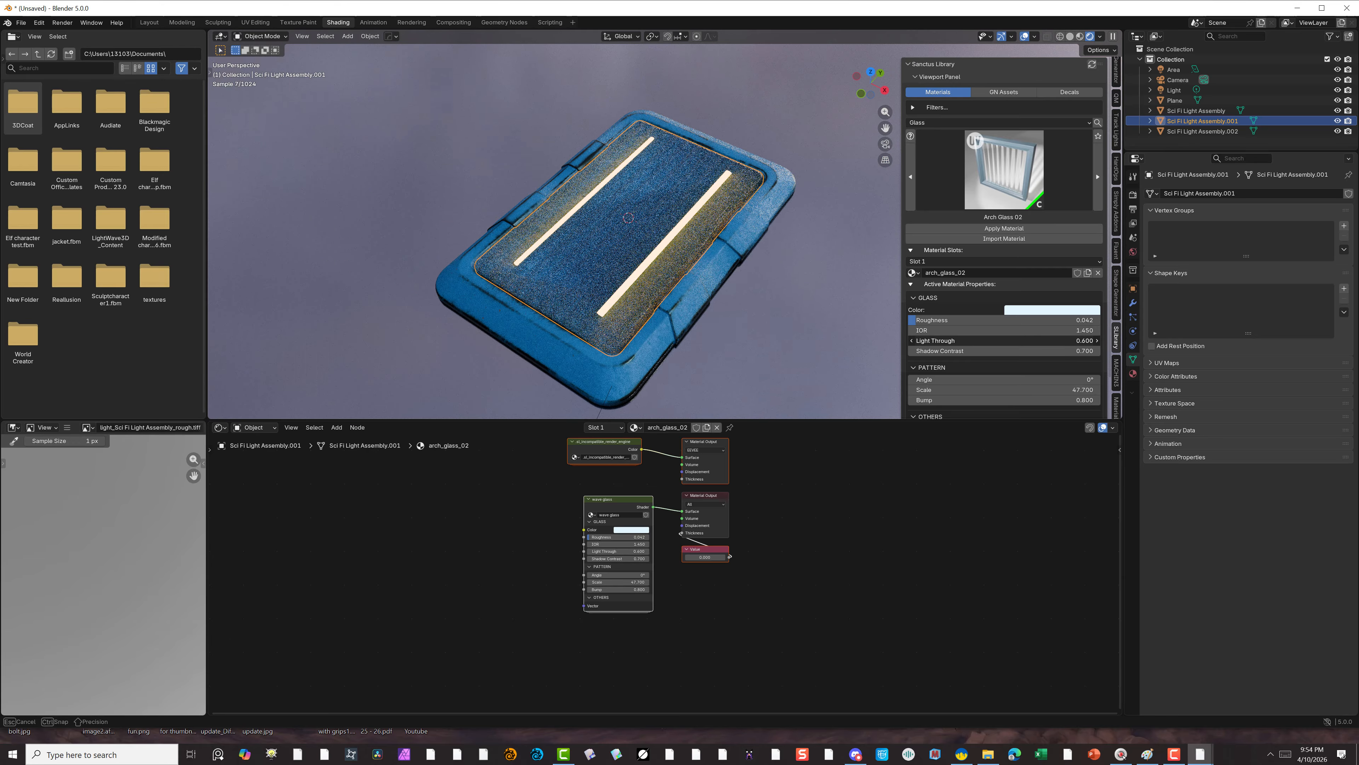
drag(1049, 341, 1033, 341)
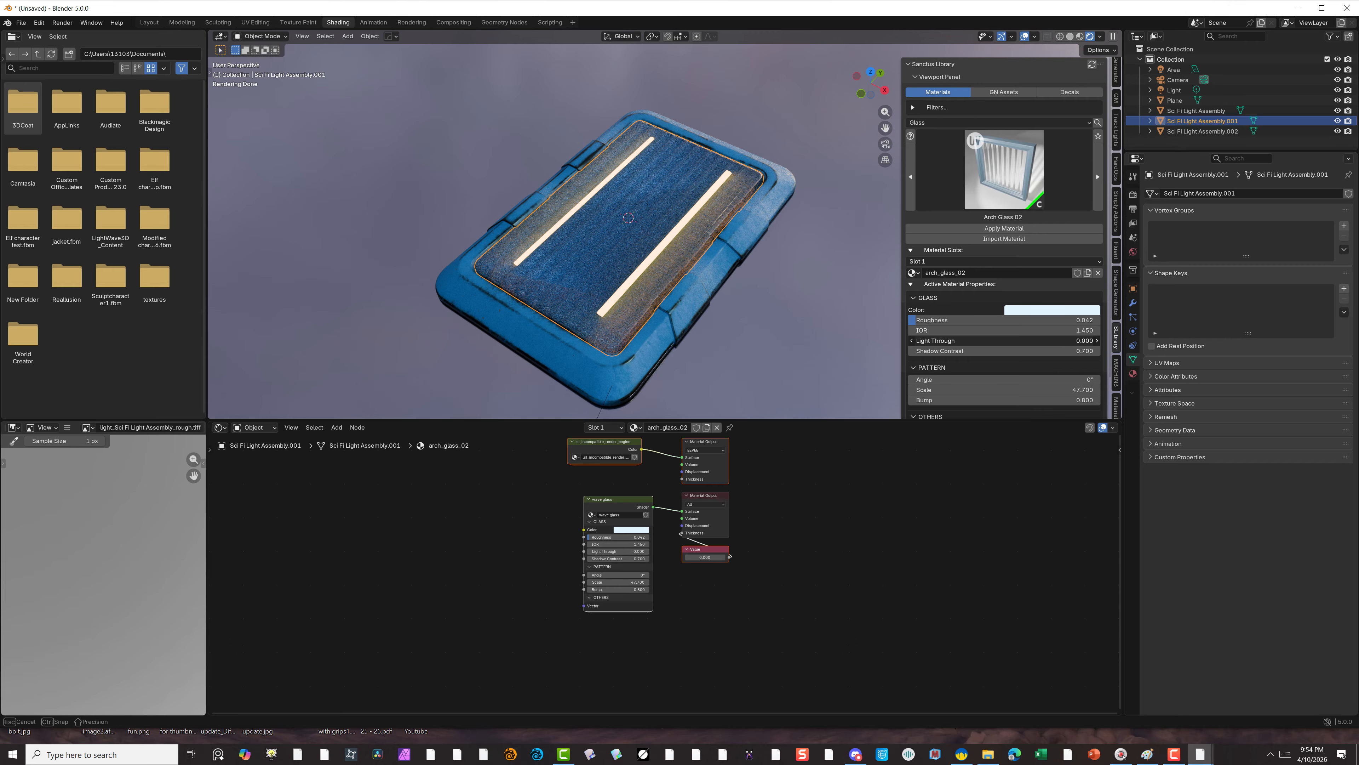
drag(1033, 340, 1017, 341)
scroll(744, 297, up, 3)
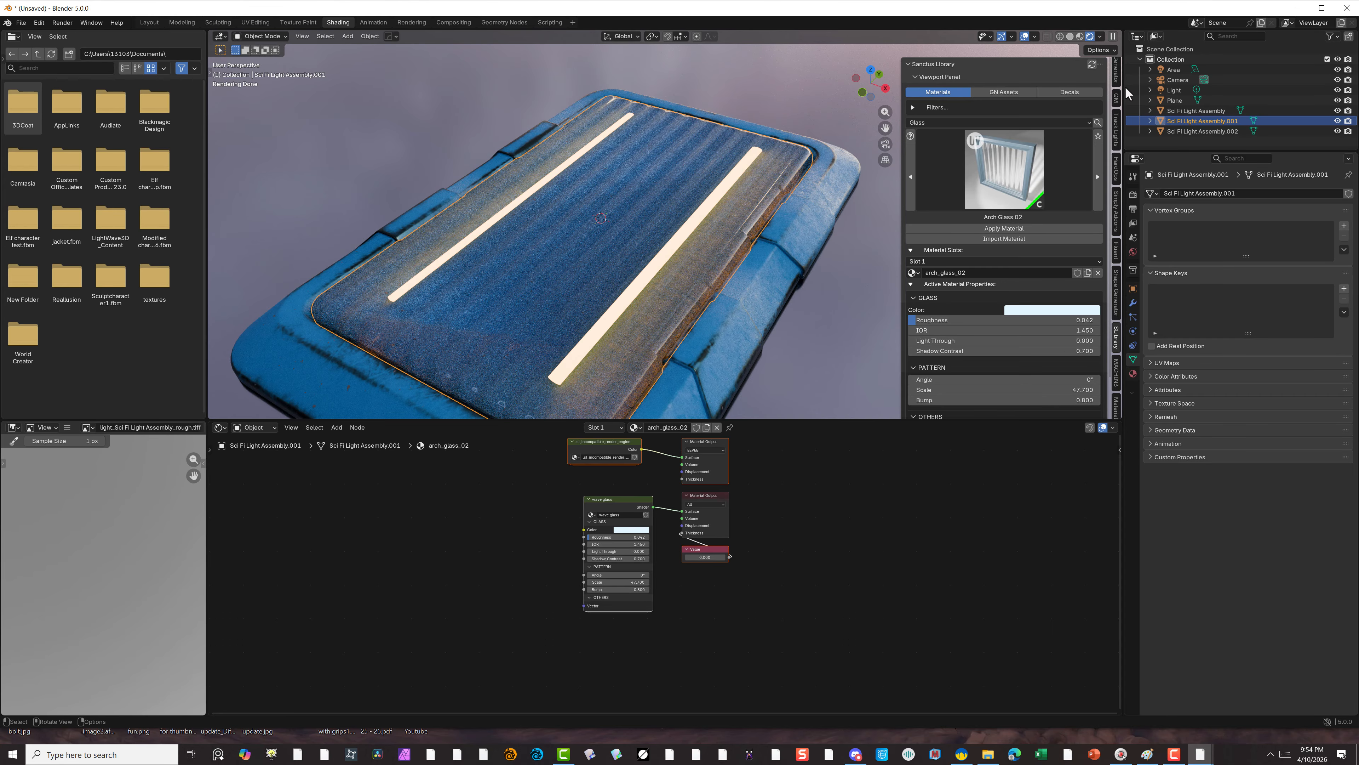
Select the light tubes and lower them along the Z axis to about -0.008 m.
click(1222, 132)
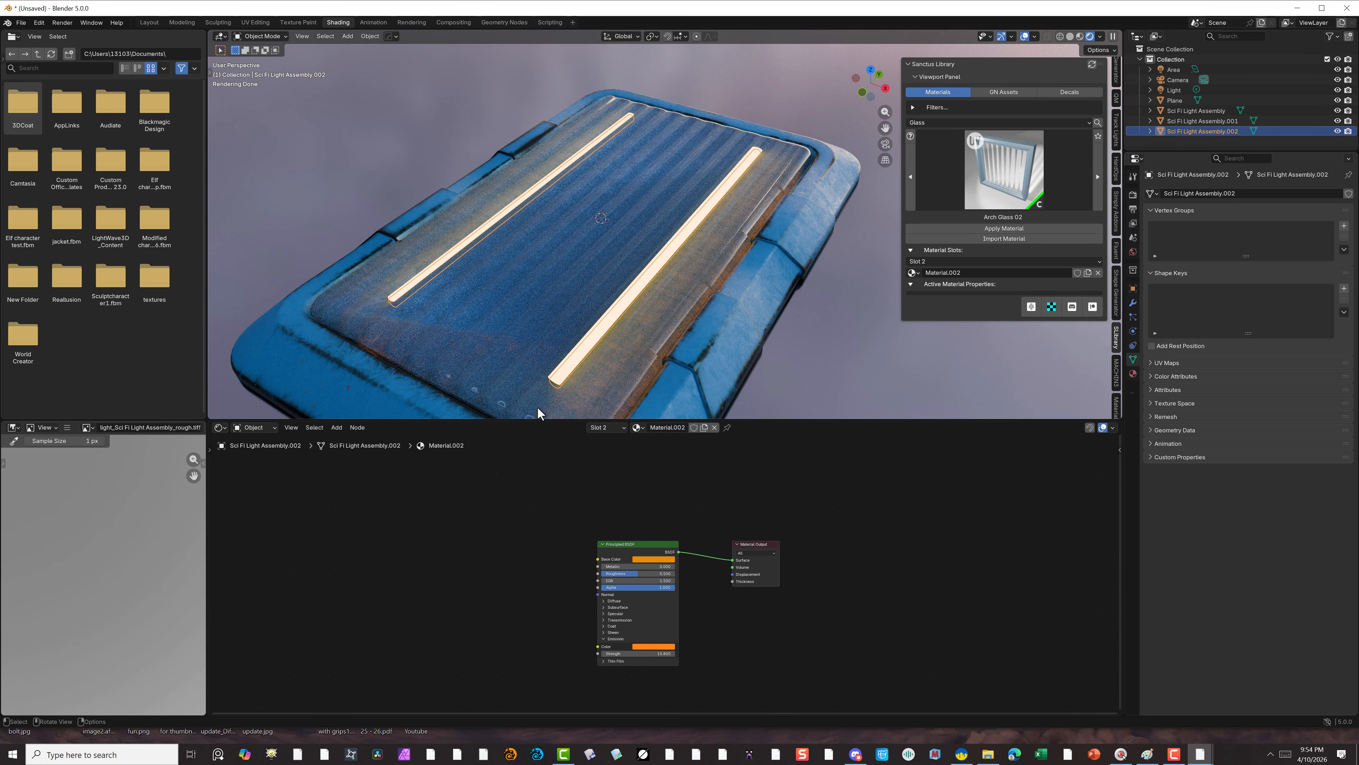
key(g)
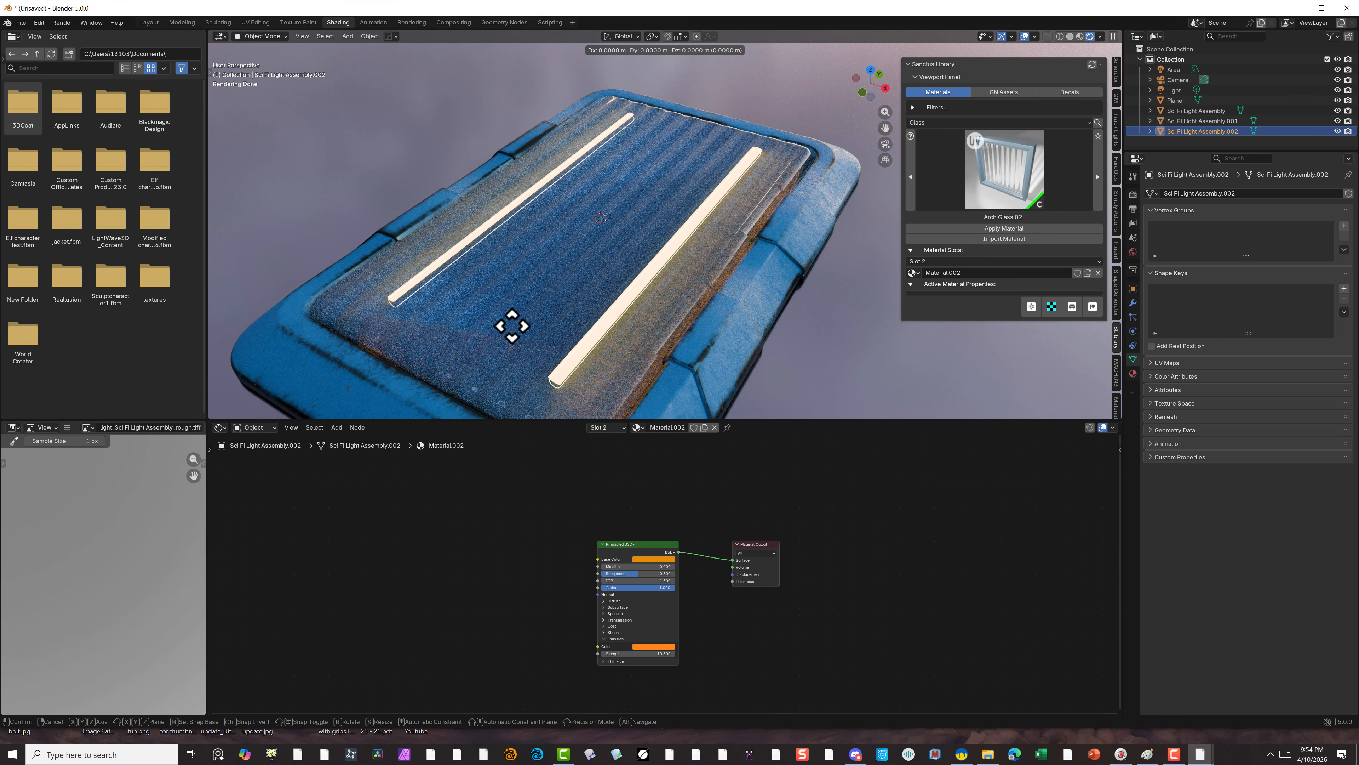
key(z)
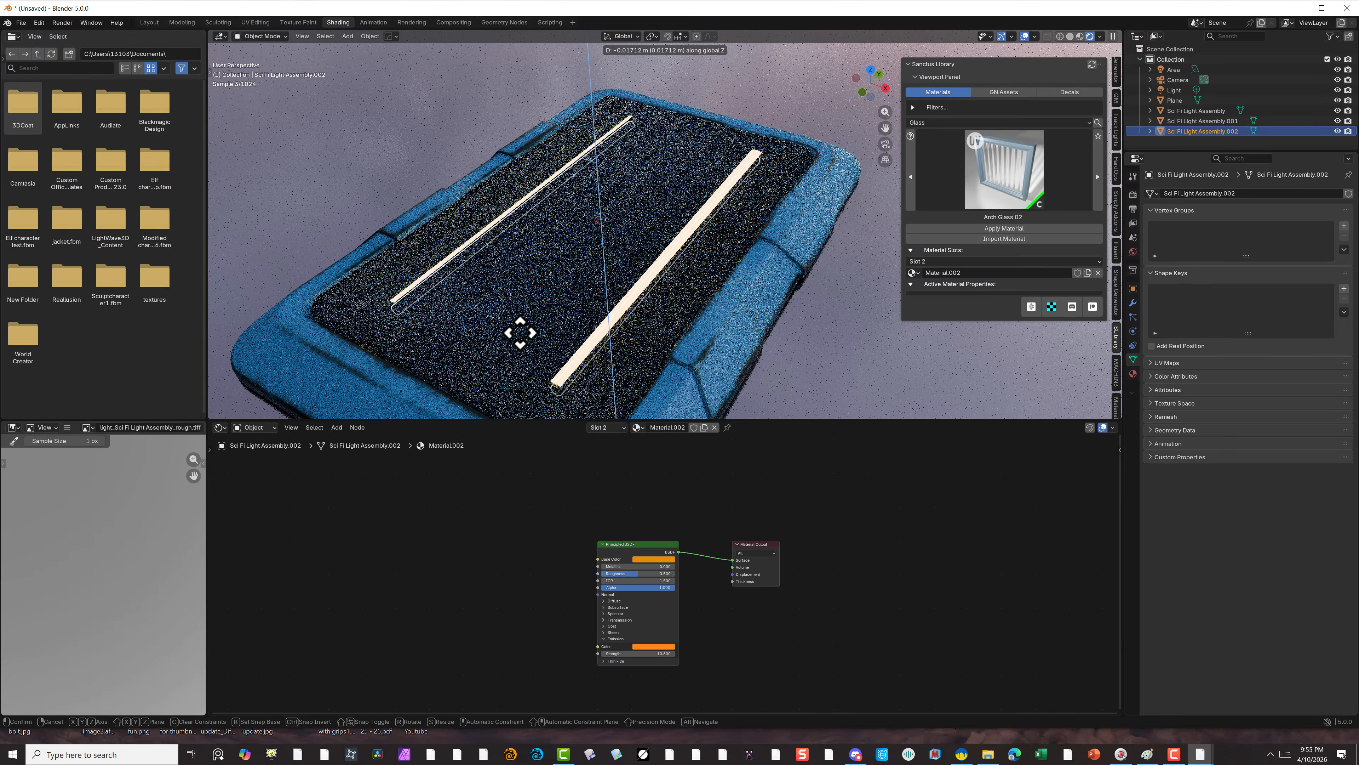
click(524, 328)
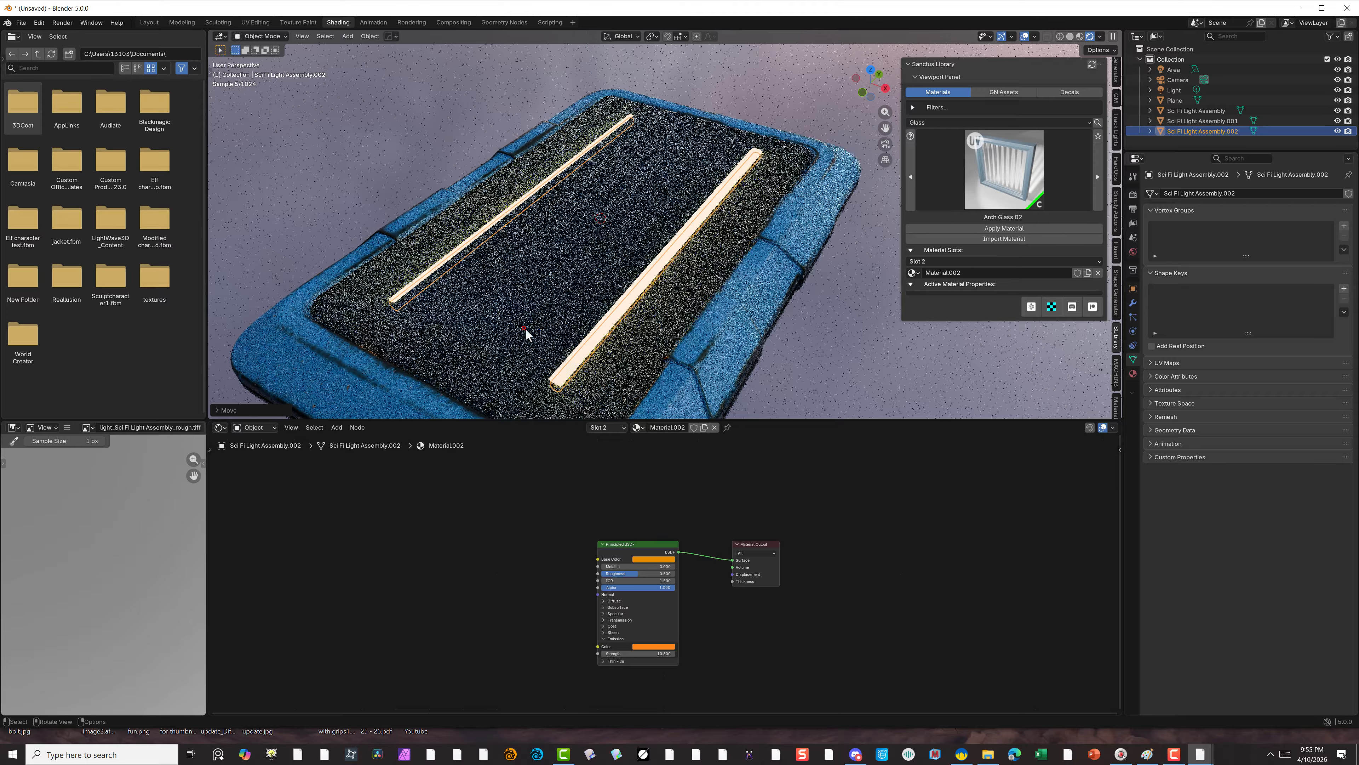
Frame the whole light assembly in the Layout workspace and align the camera to that view.
scroll(799, 127, down, 3)
middle_drag(798, 127, 824, 242)
scroll(822, 245, up, 2)
scroll(822, 244, down, 2)
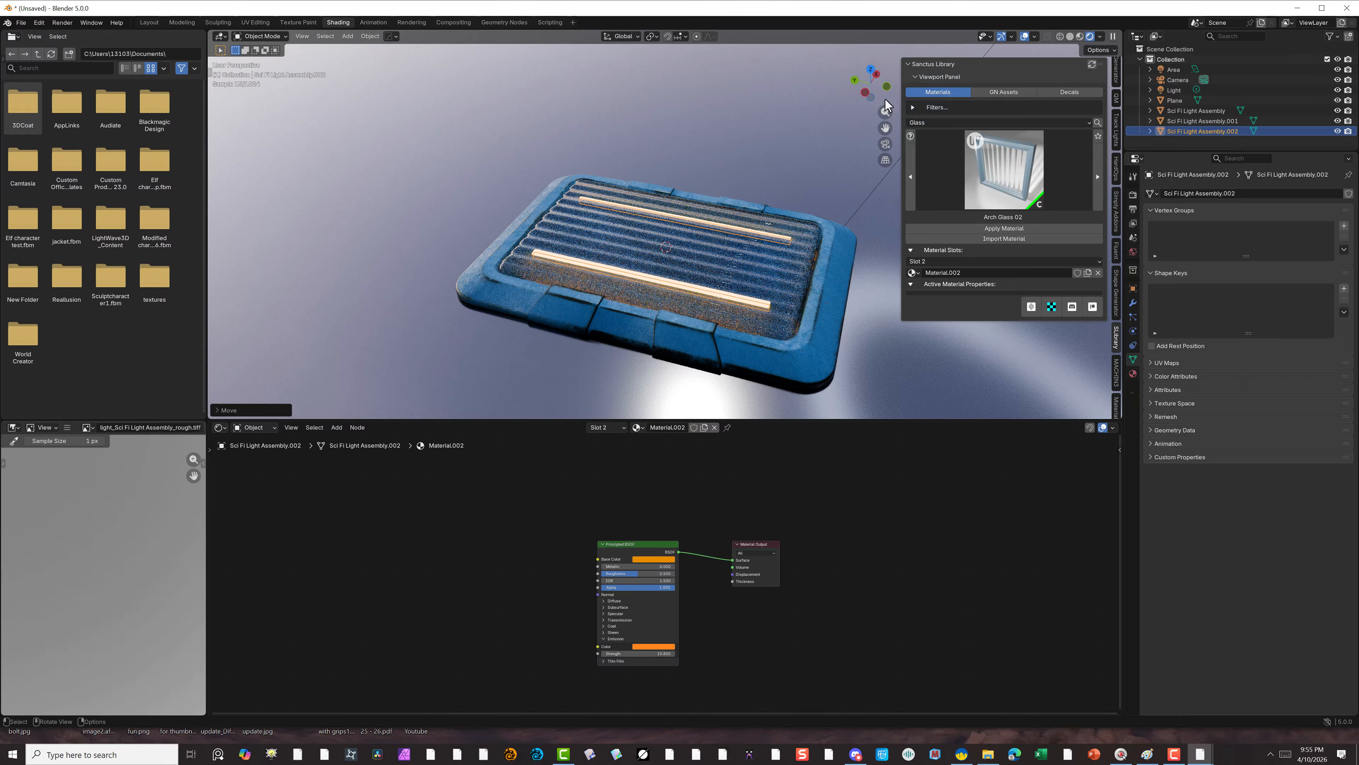
drag(882, 128, 881, 127)
shift+middle_drag(729, 261, 659, 250)
scroll(646, 239, up, 1)
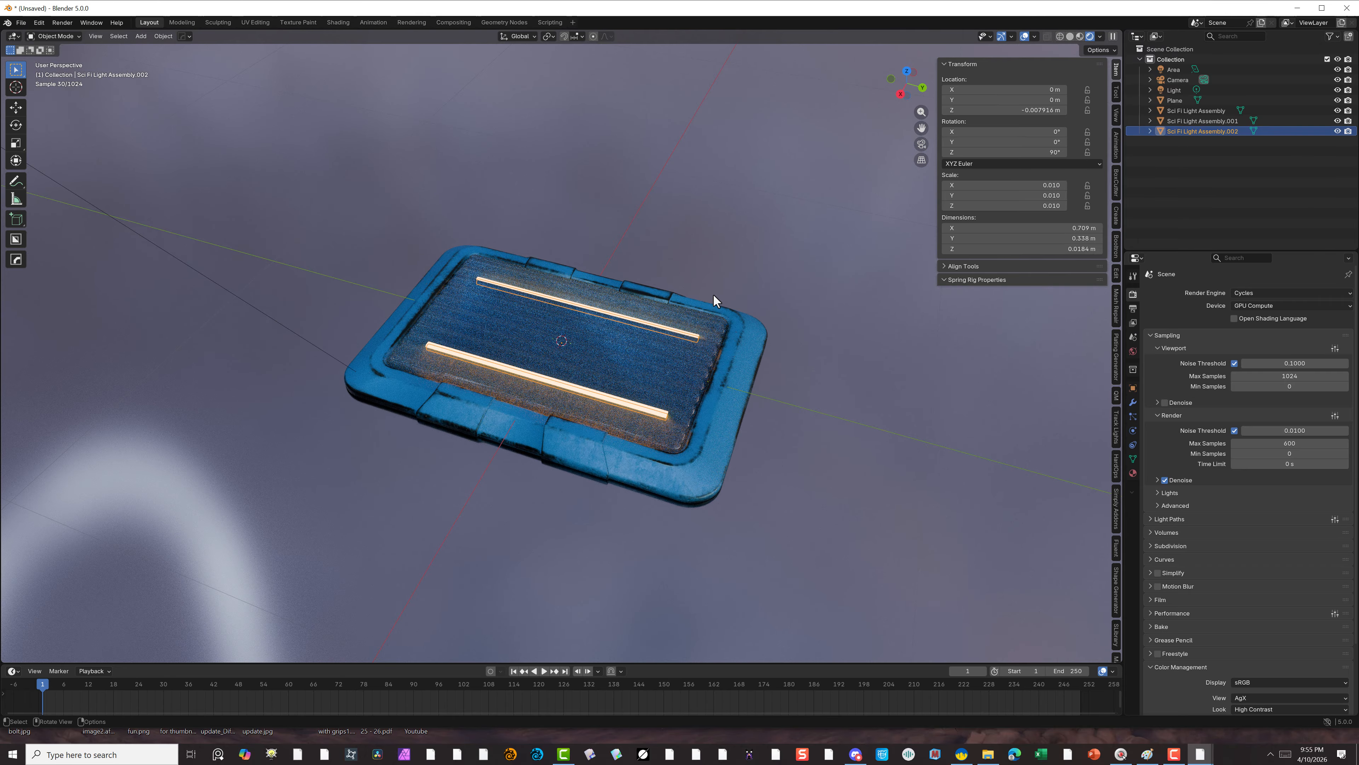
key(ctrl+alt)
key(ctrl+alt+KP_0)
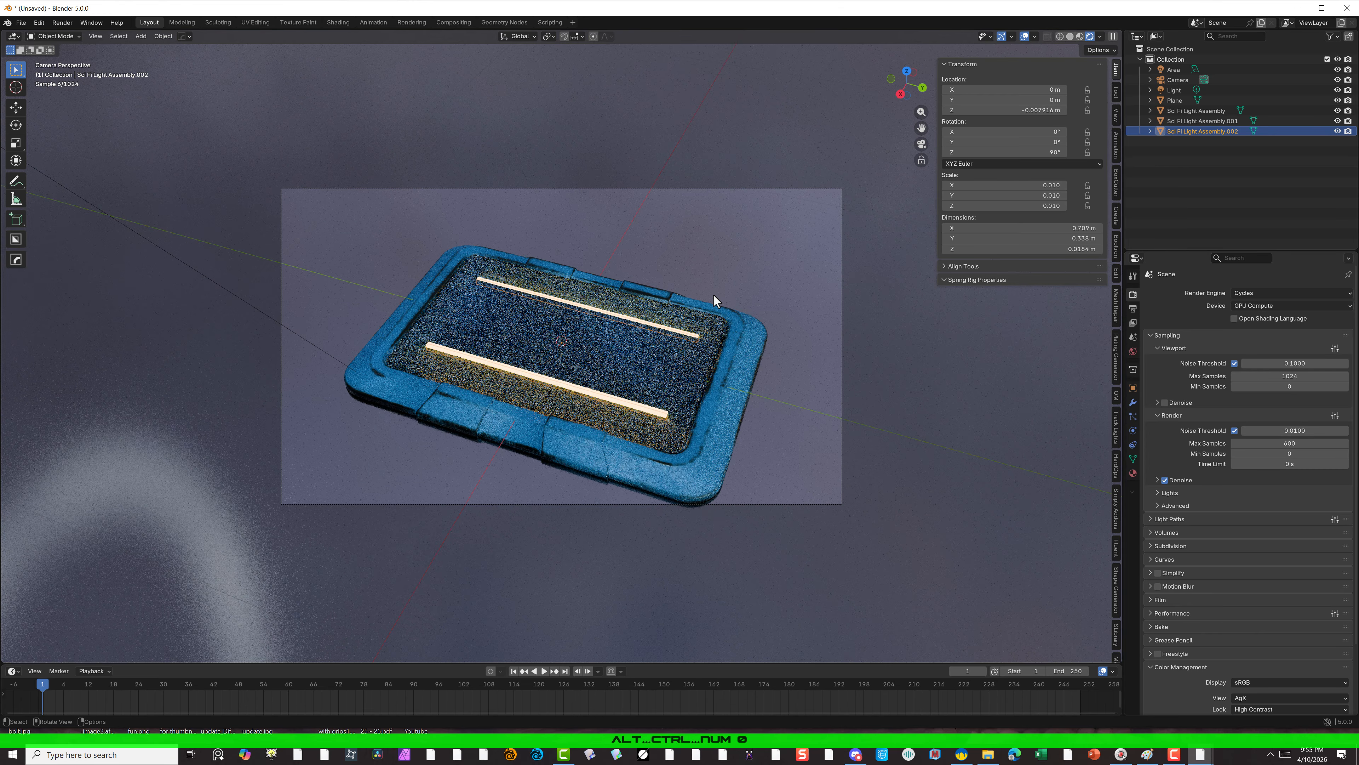
Select the camera and move it to about X 1.557 m, Y 0.629 m, Z 1.480 m to recentre the assembly in frame.
key(g)
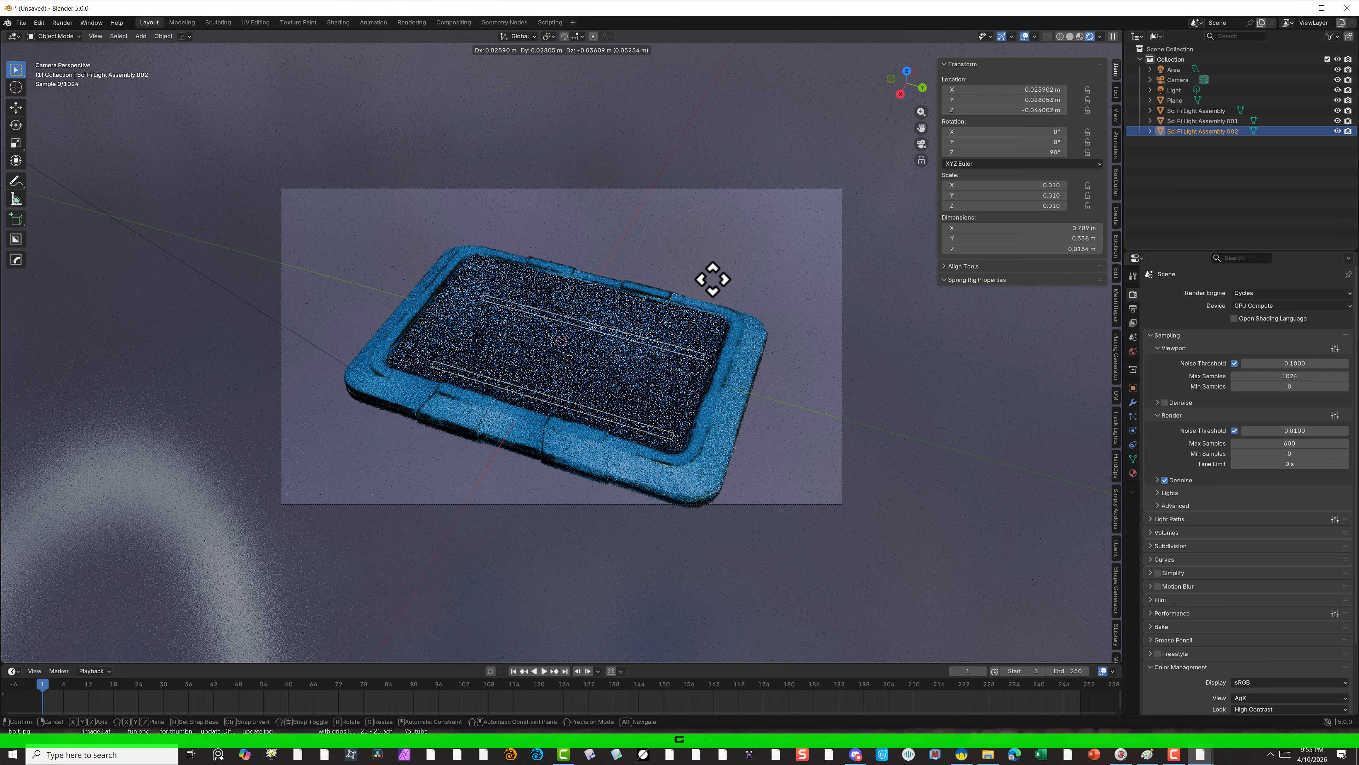
right_click(713, 279)
click(728, 189)
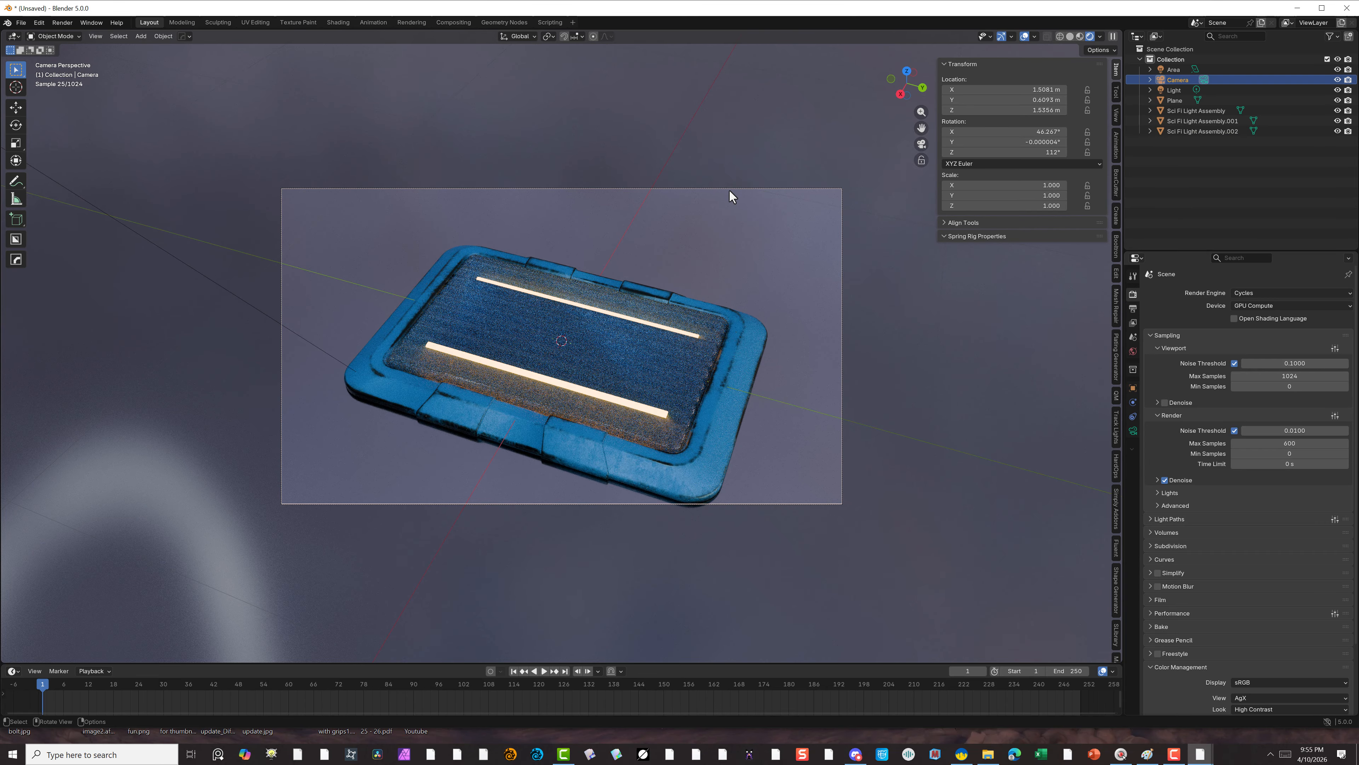
key(g)
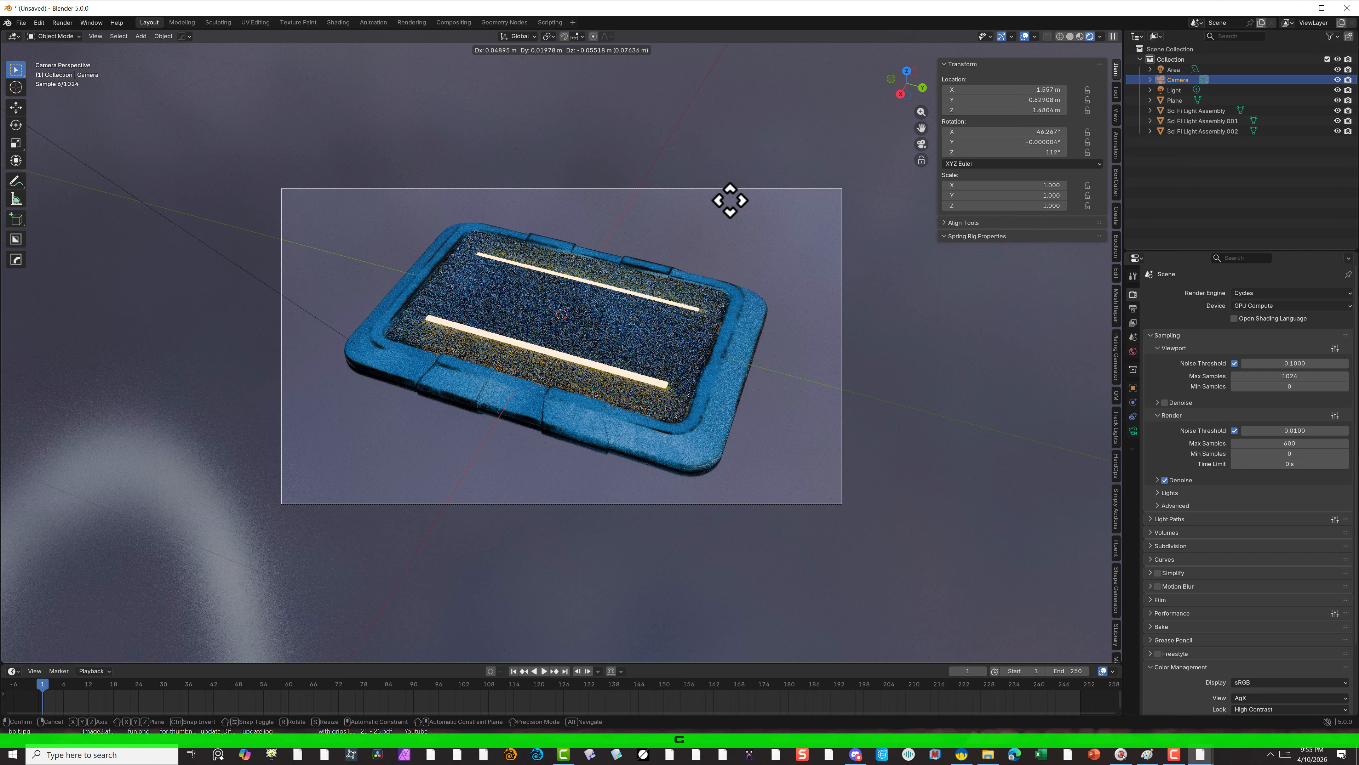
click(726, 189)
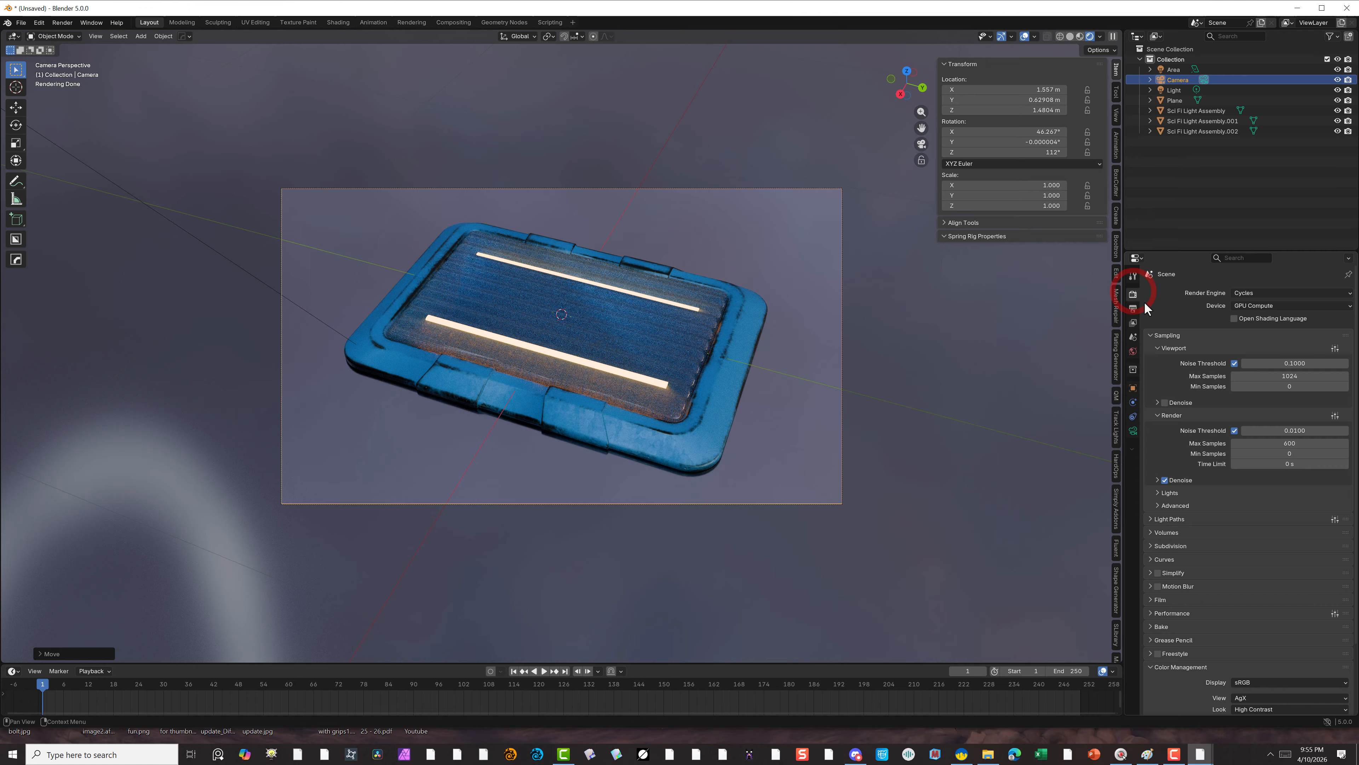
Set the output resolution percentage to 200%.
click(1134, 308)
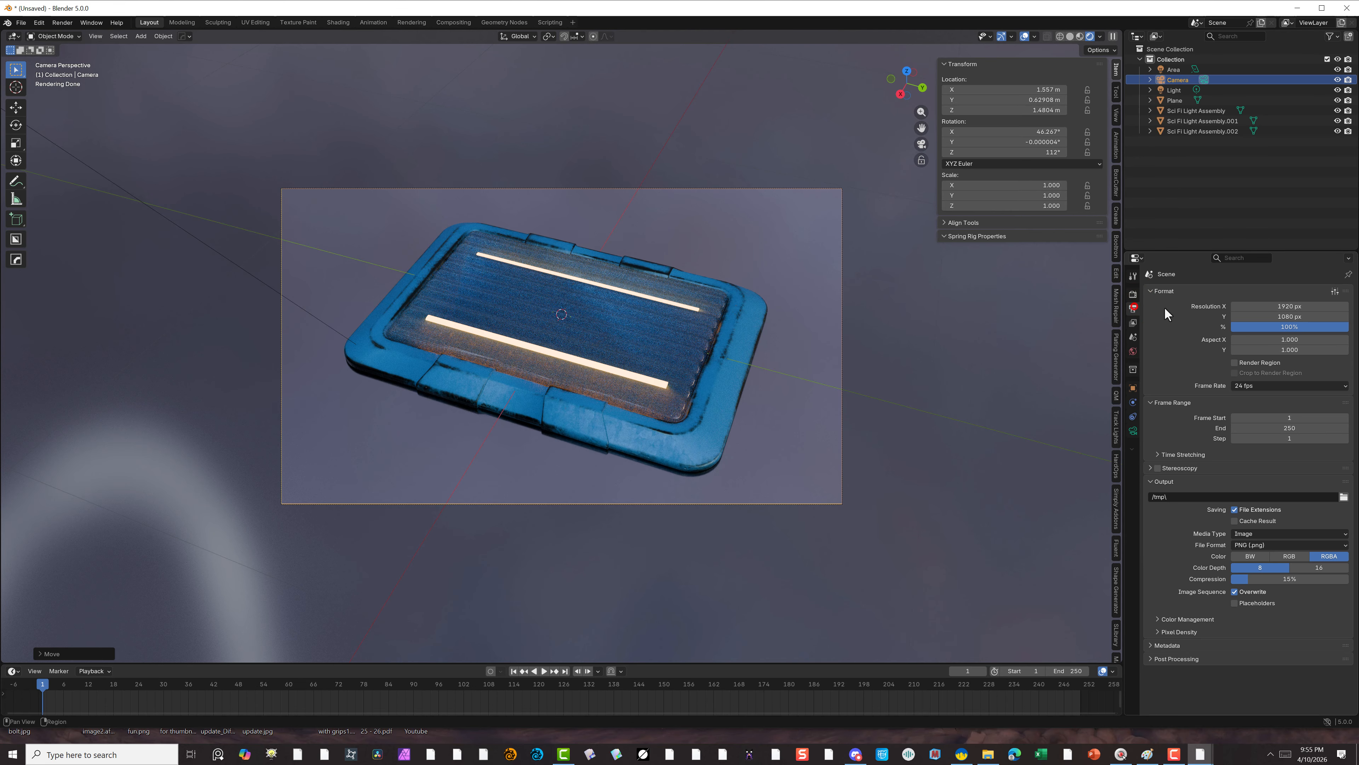
click(1261, 326)
text(200)
key(Return)
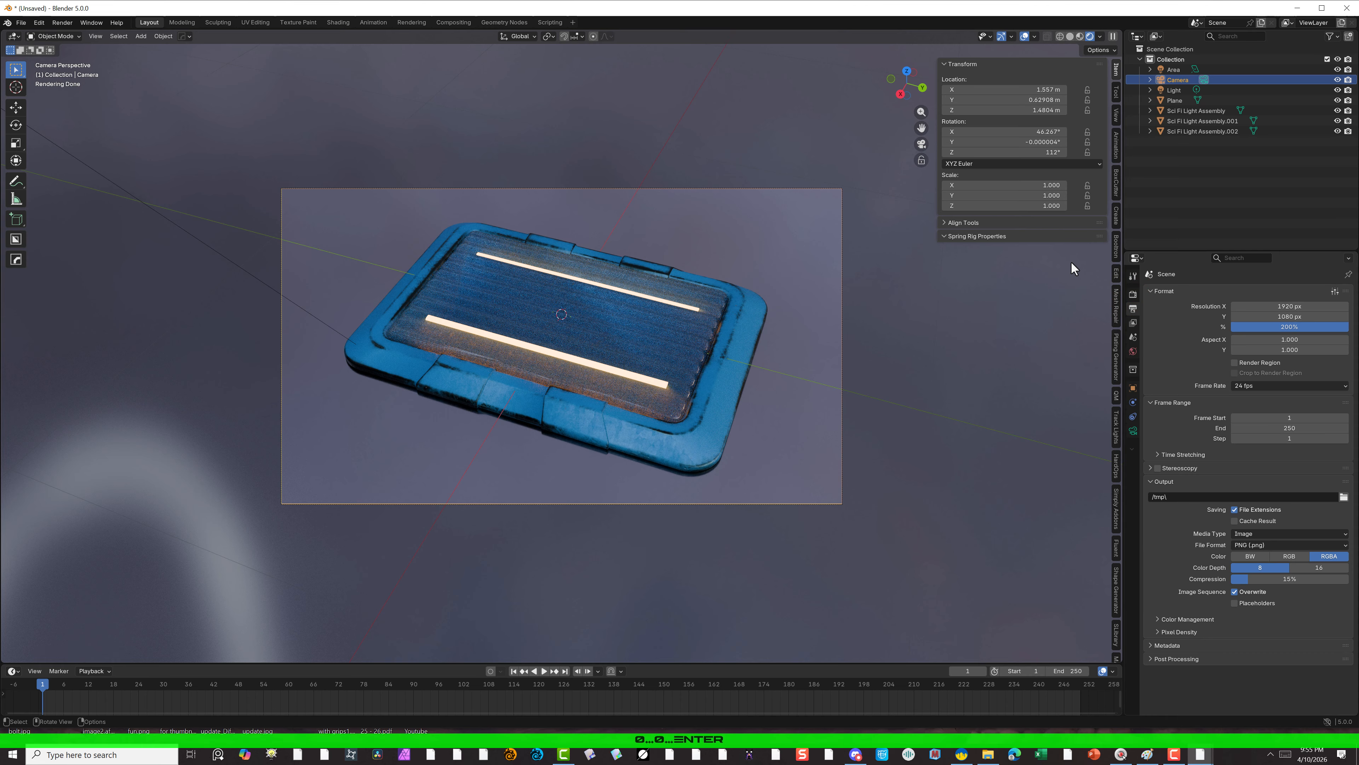
Render a still image of the light assembly and close the render window.
click(62, 23)
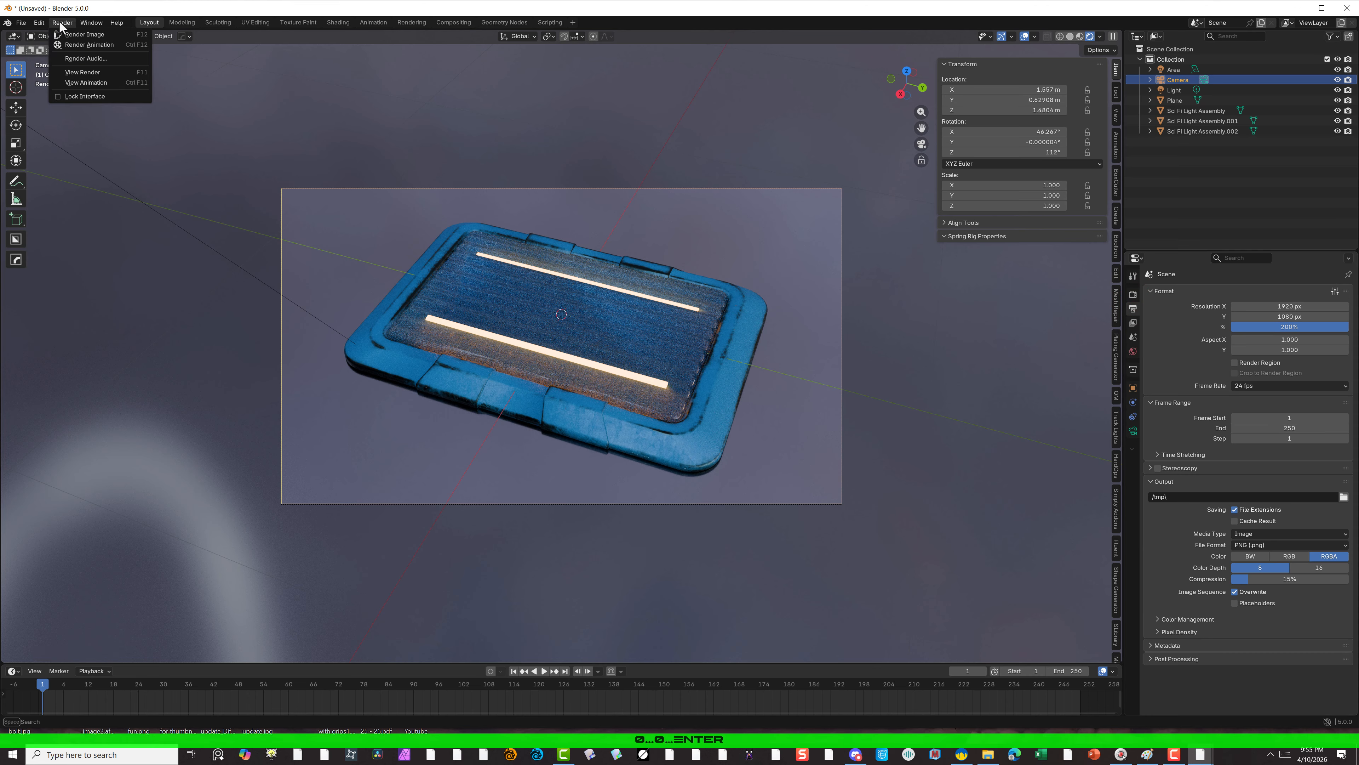
click(71, 37)
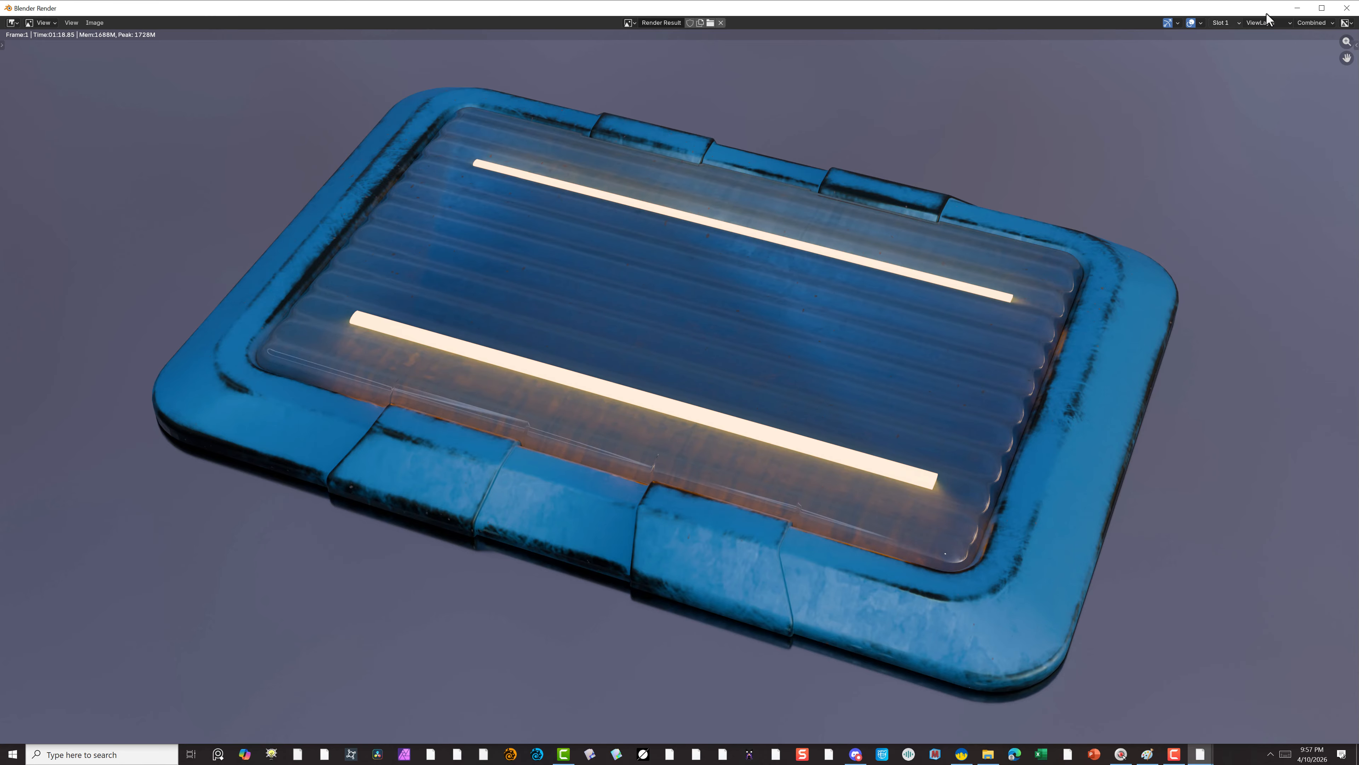
click(1350, 8)
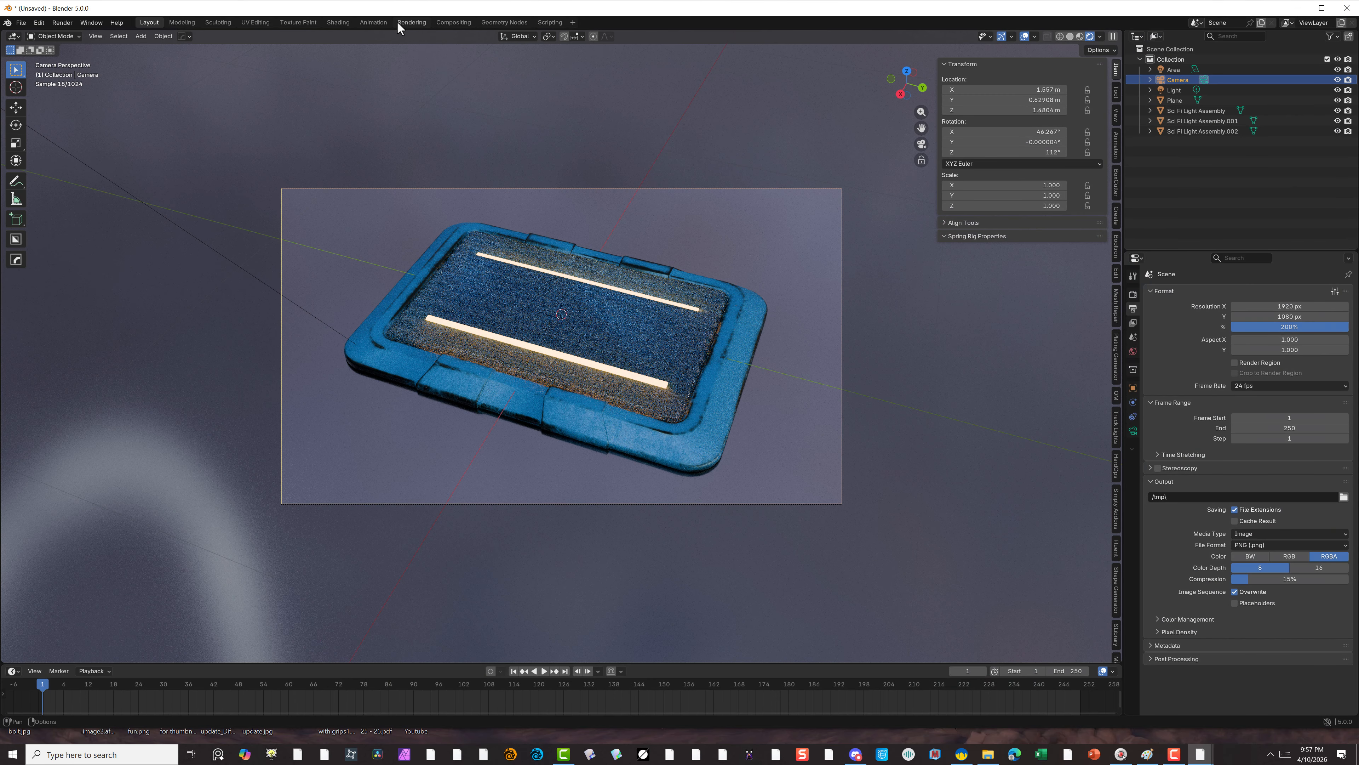
Switch to the Compositing workspace and create a new compositor node tree.
click(454, 24)
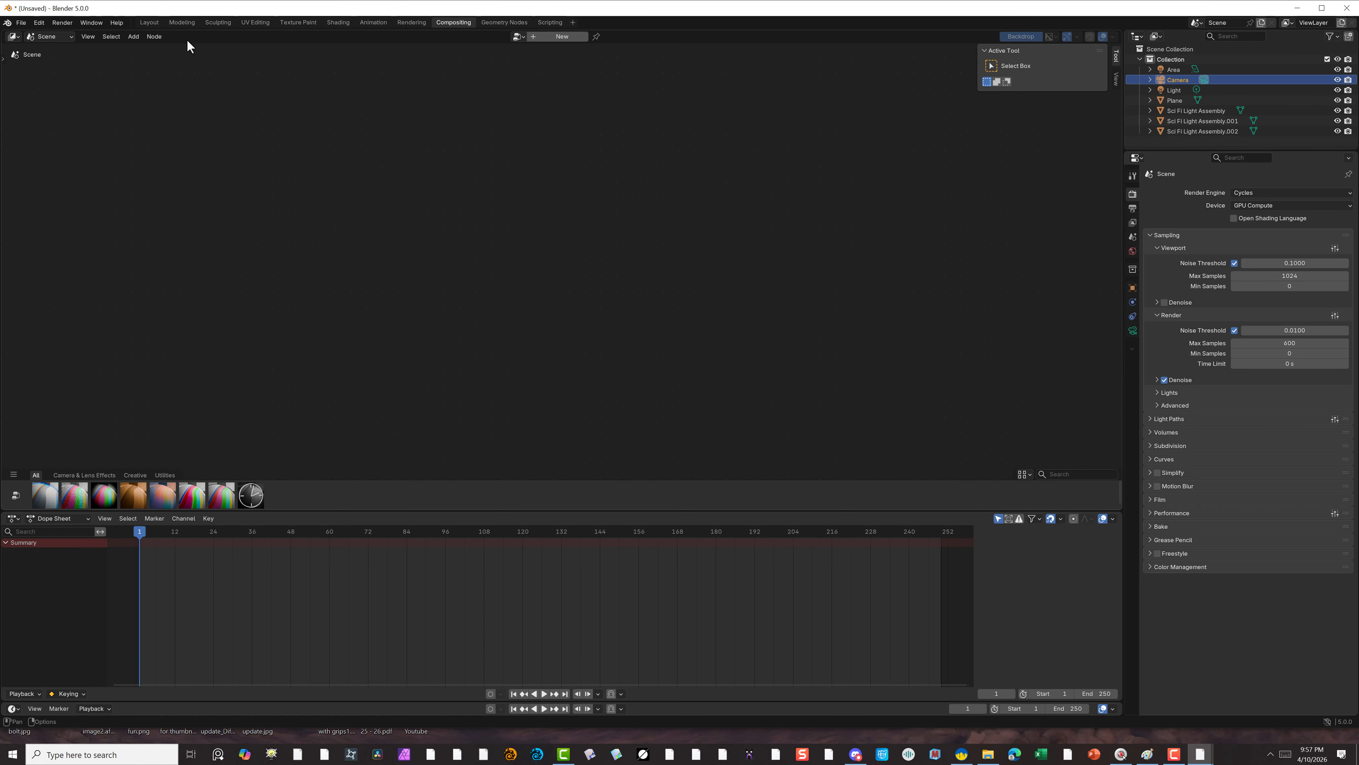
click(557, 37)
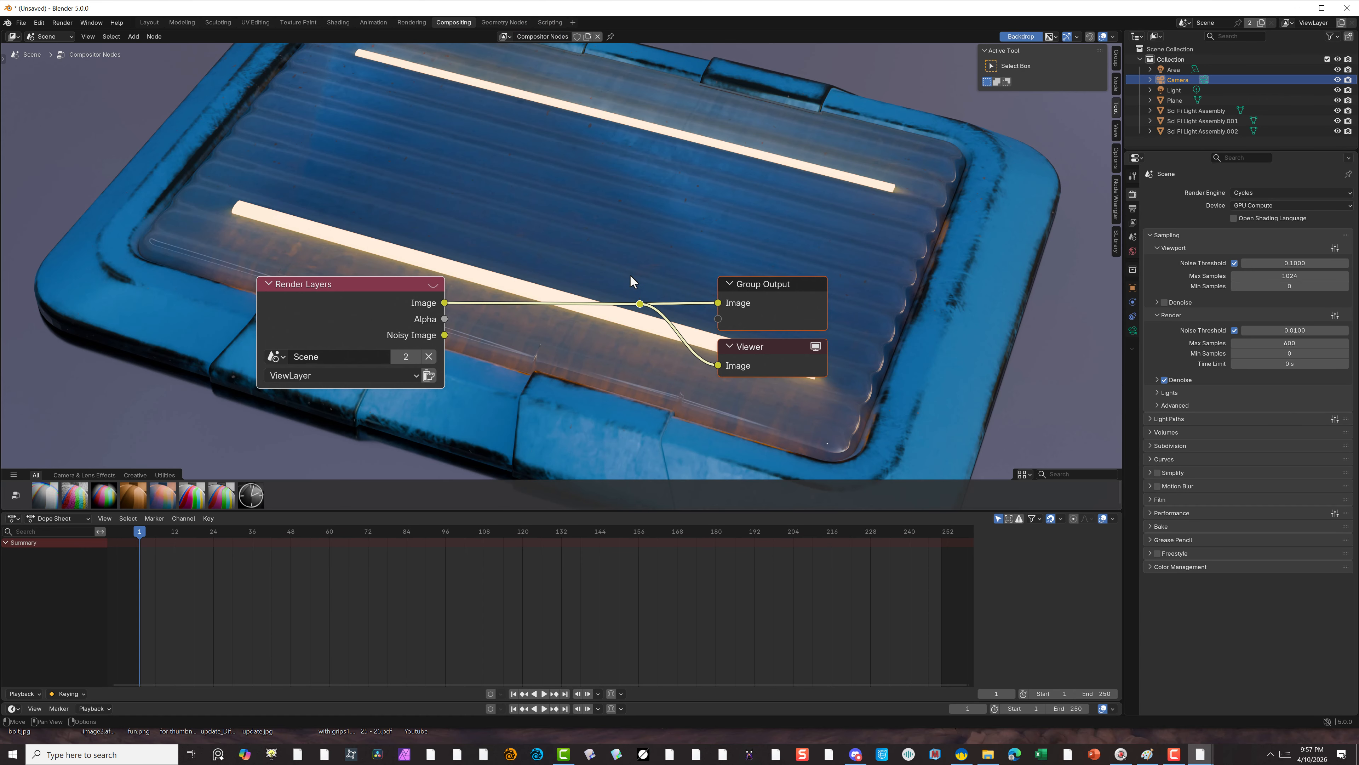
scroll(630, 274, down, 2)
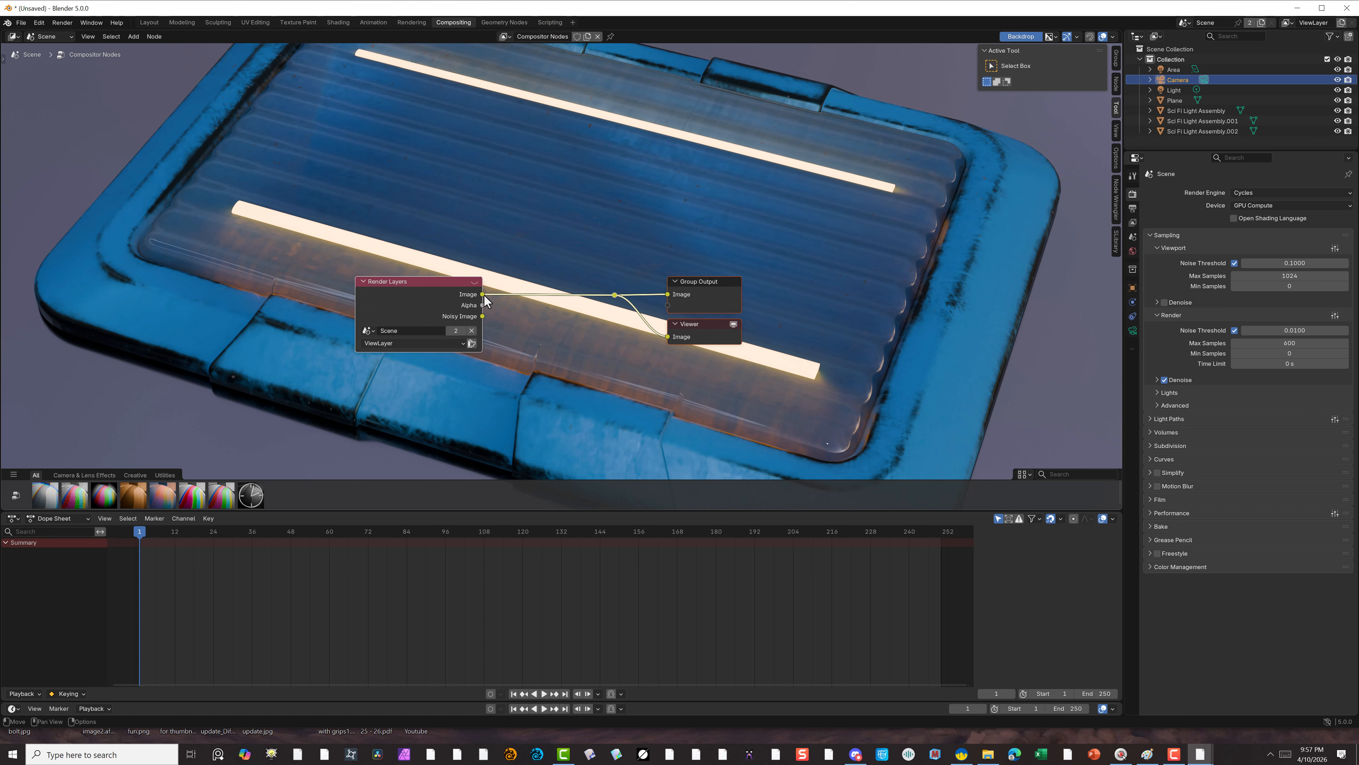
Add a Bloom Glare node fed by the Render Layers image and connect its image output to Group Output and Viewer.
drag(483, 295, 555, 339)
click(612, 351)
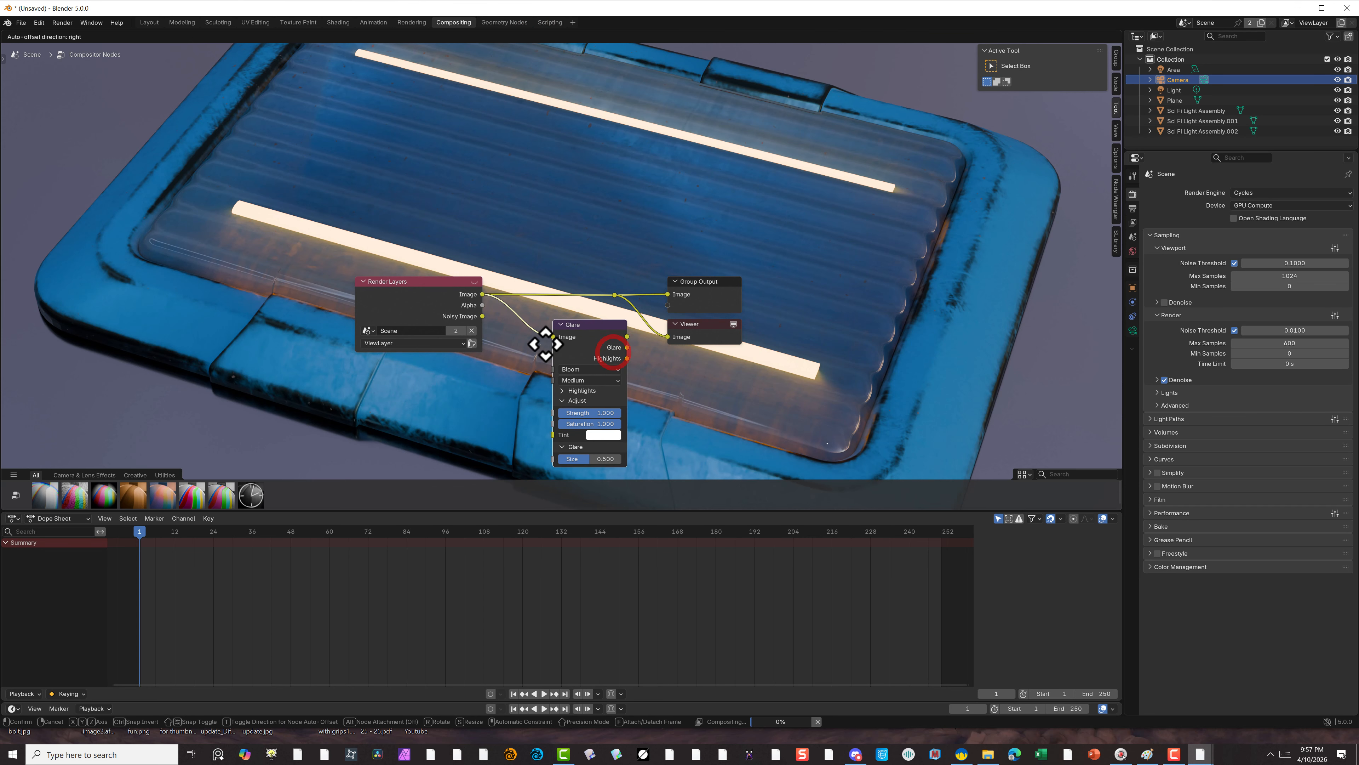
click(567, 334)
drag(590, 319, 667, 293)
drag(591, 320, 668, 337)
click(611, 298)
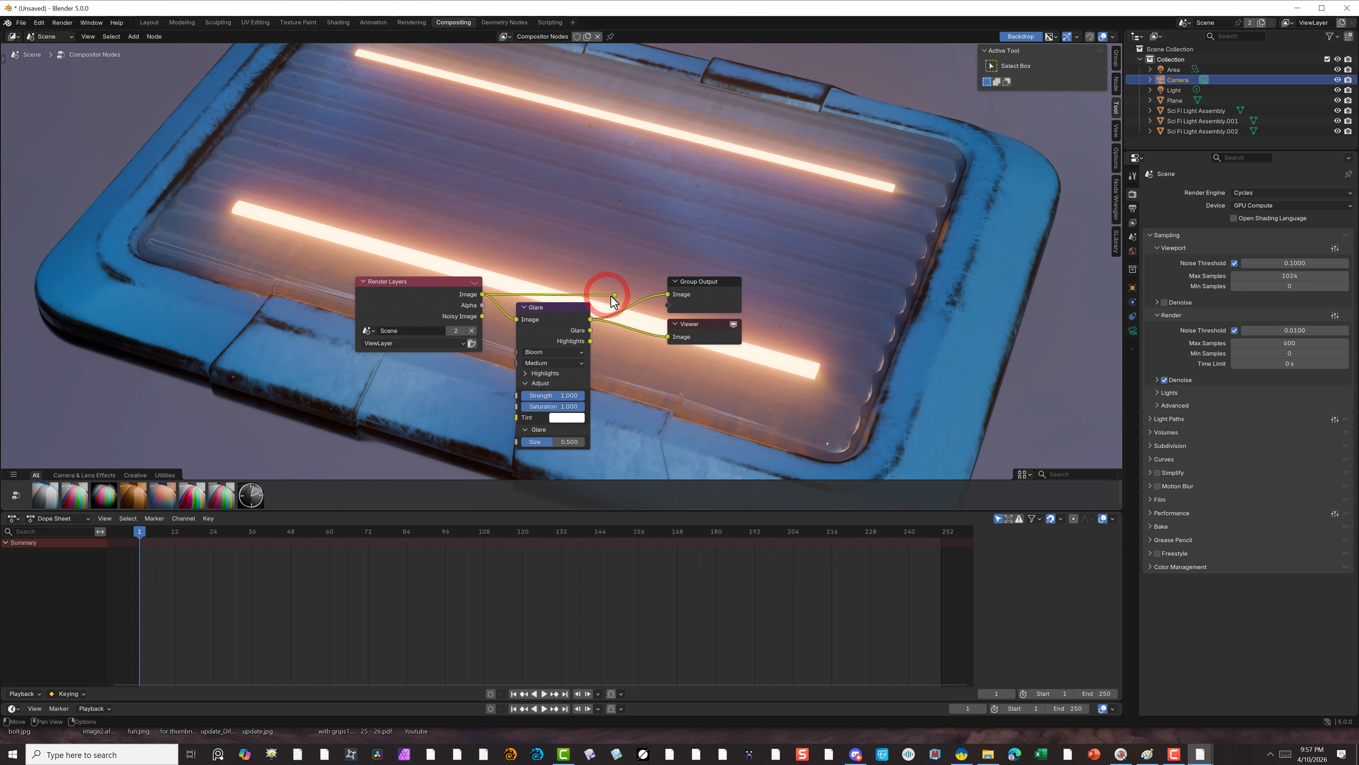
drag(611, 296, 607, 294)
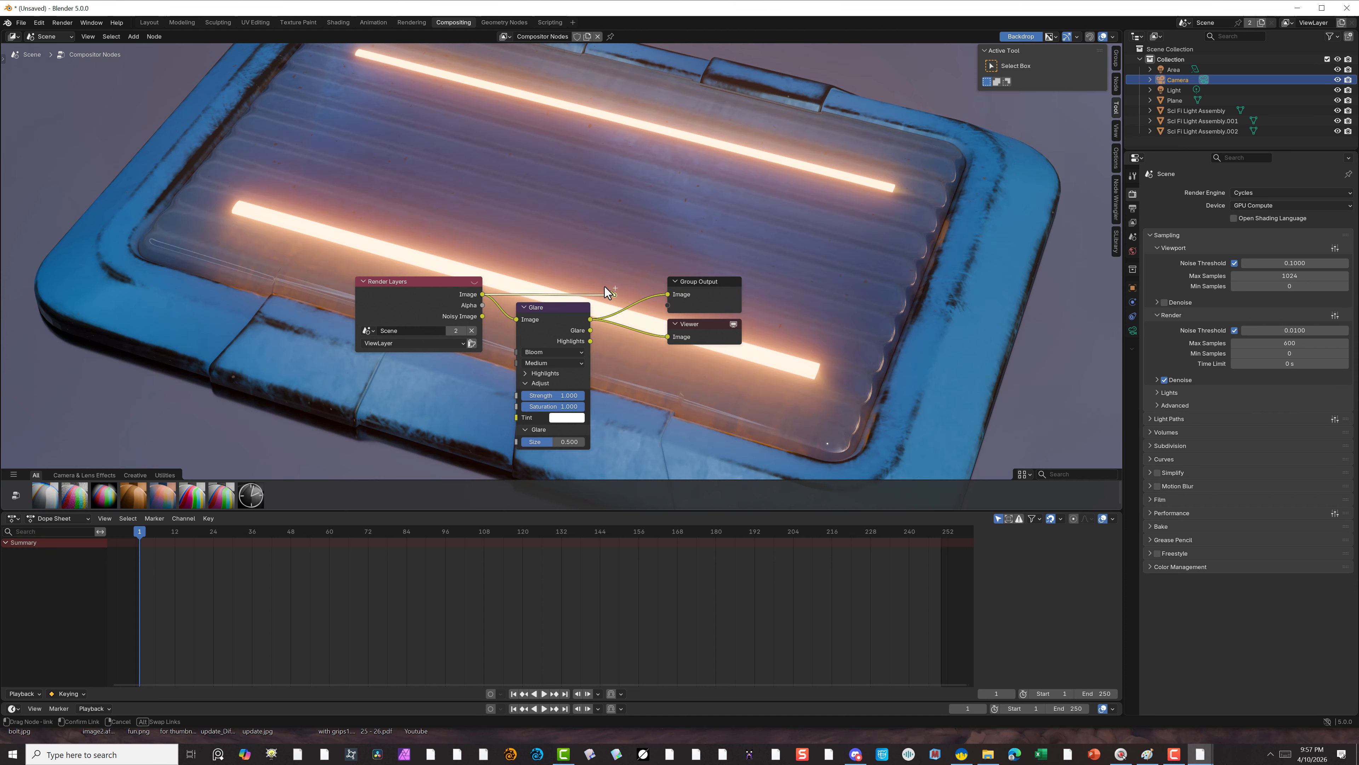
click(857, 217)
scroll(257, 433, down, 2)
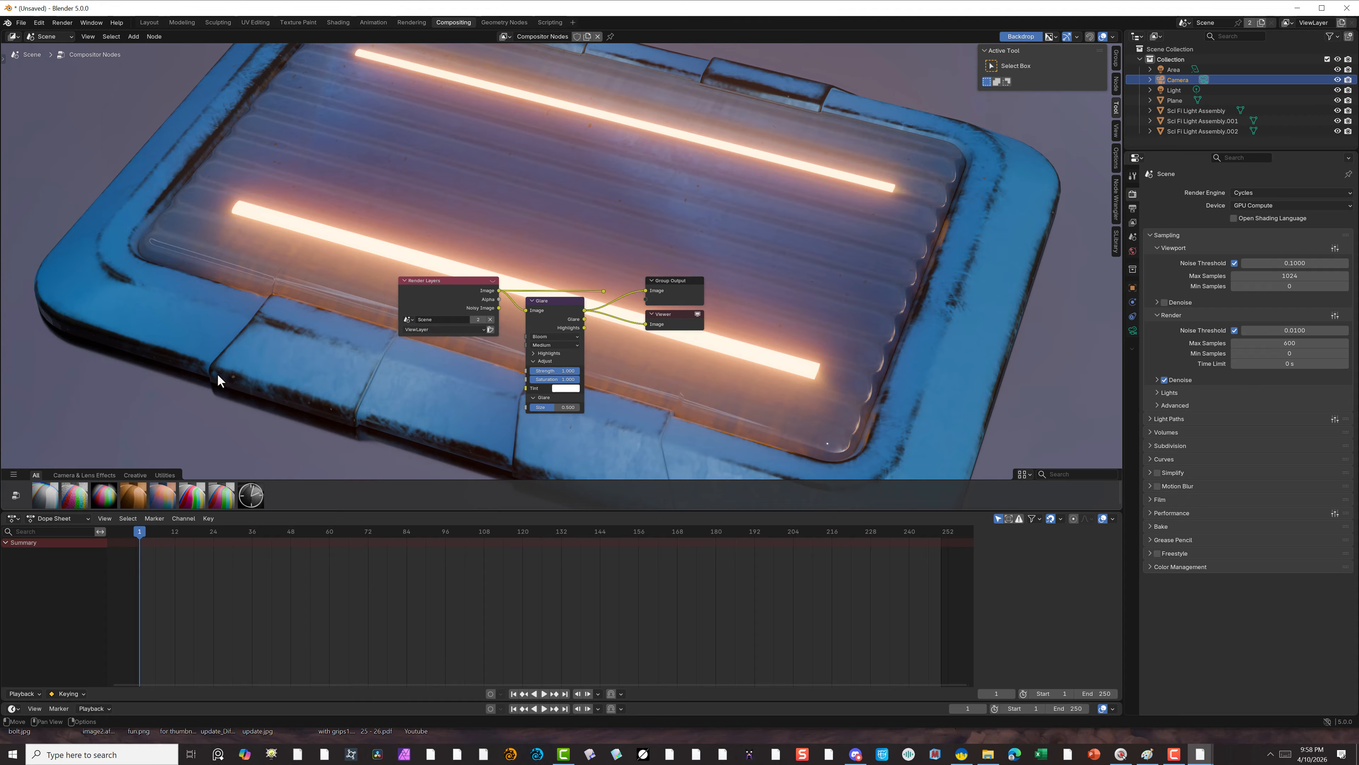
right_click(172, 403)
mouse_move(172, 404)
mouse_move(225, 429)
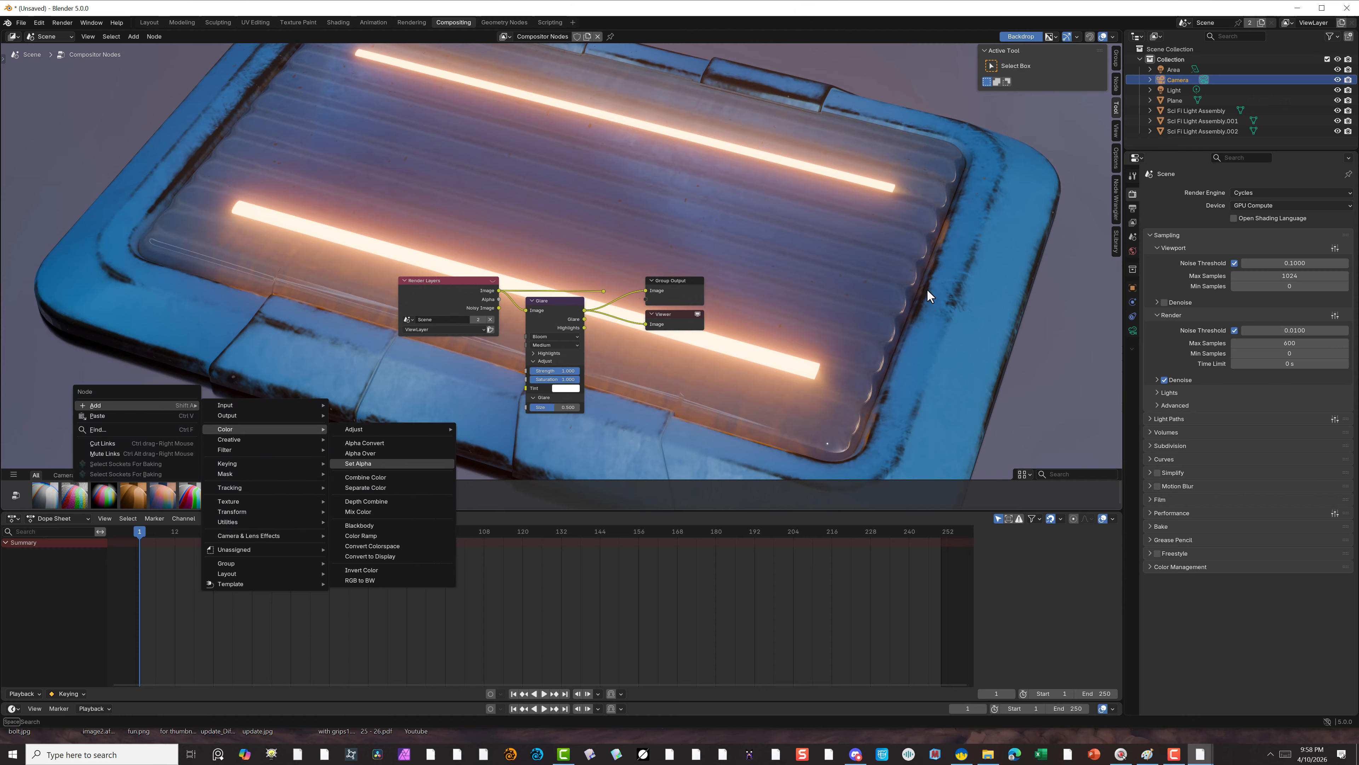
click(1063, 325)
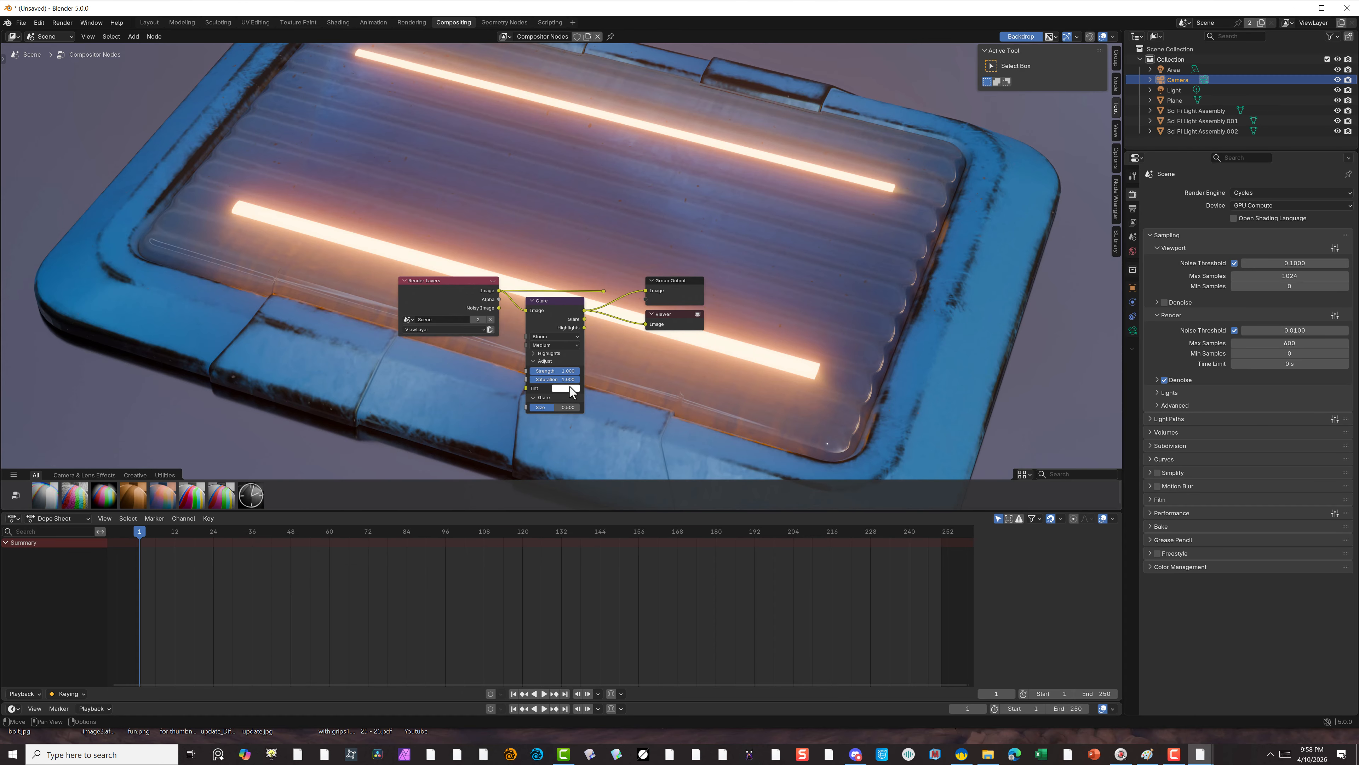
Set the Glare node's Strength to 3 and its Size to 1.
drag(548, 372, 548, 372)
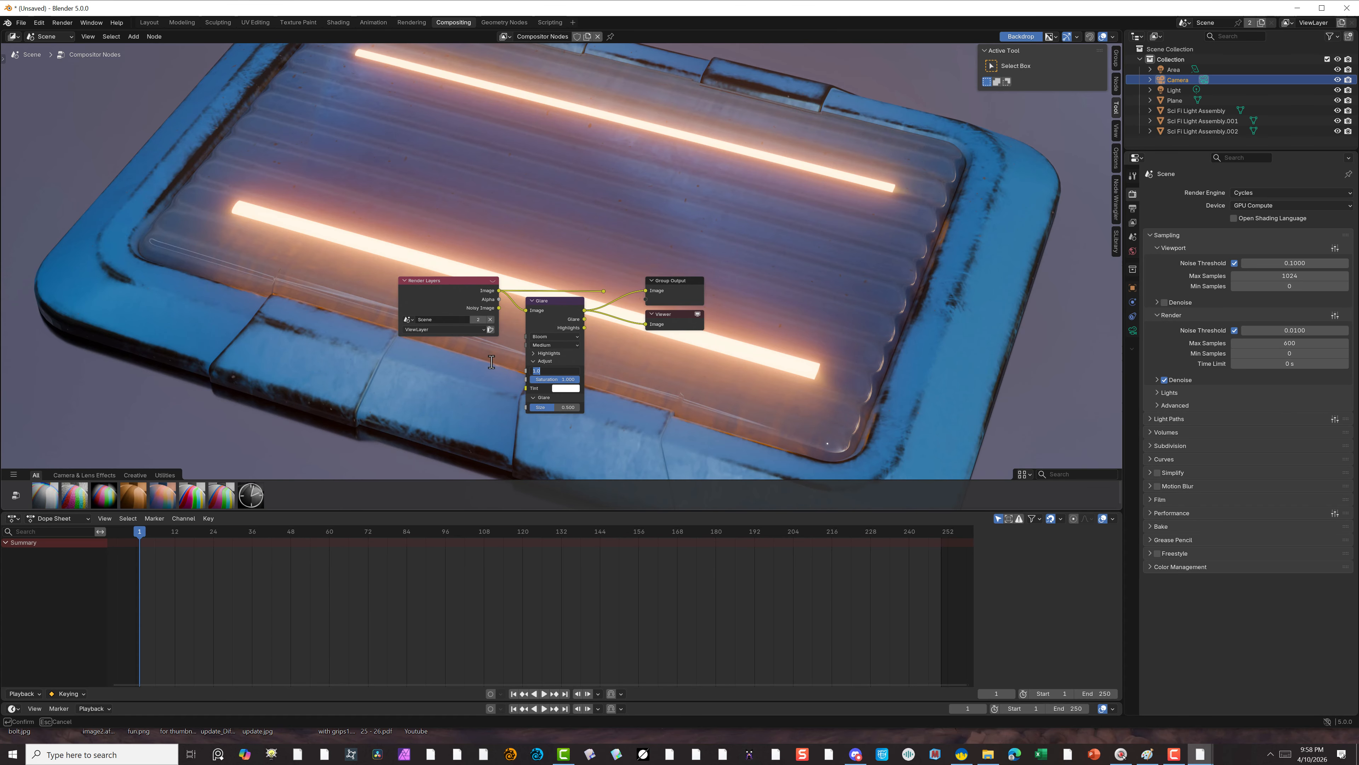
text(3)
key(Return)
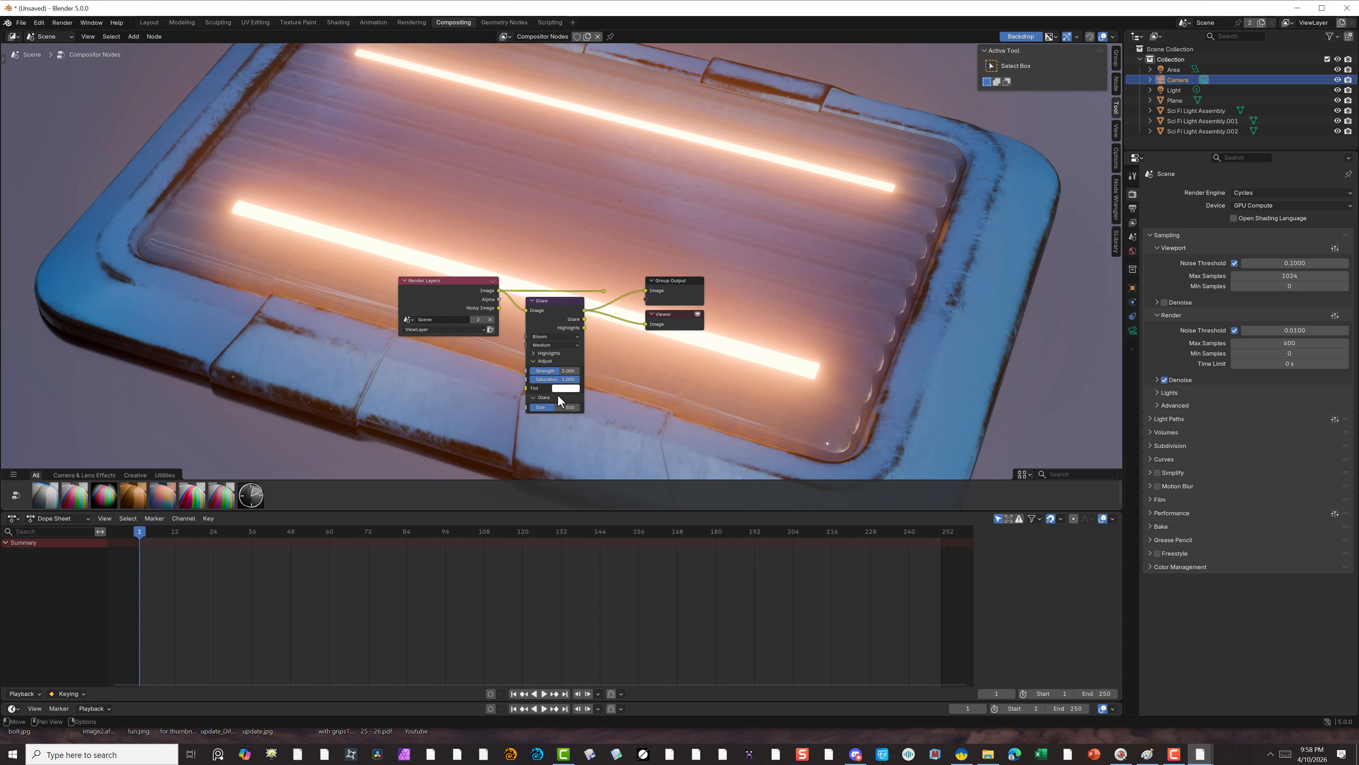
drag(548, 408, 560, 407)
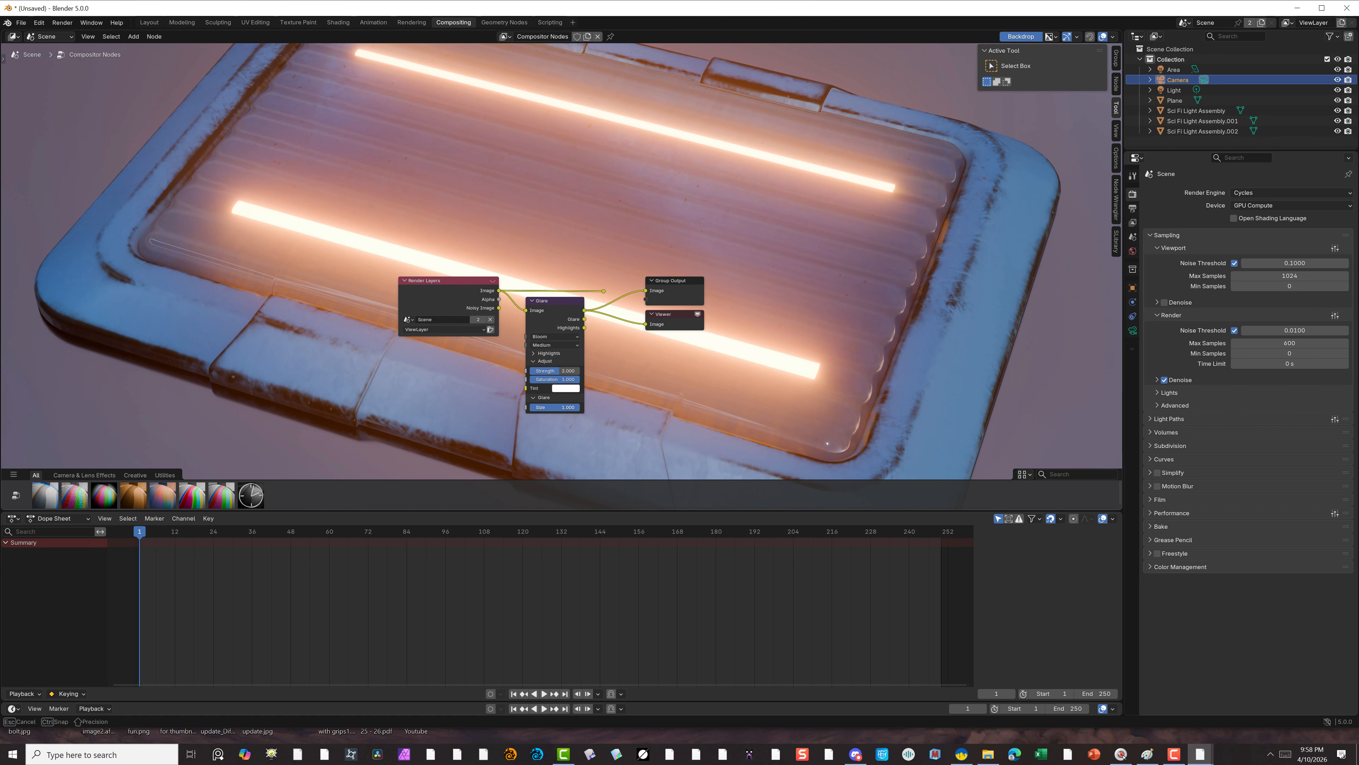
drag(578, 408, 579, 408)
scroll(1005, 358, down, 1)
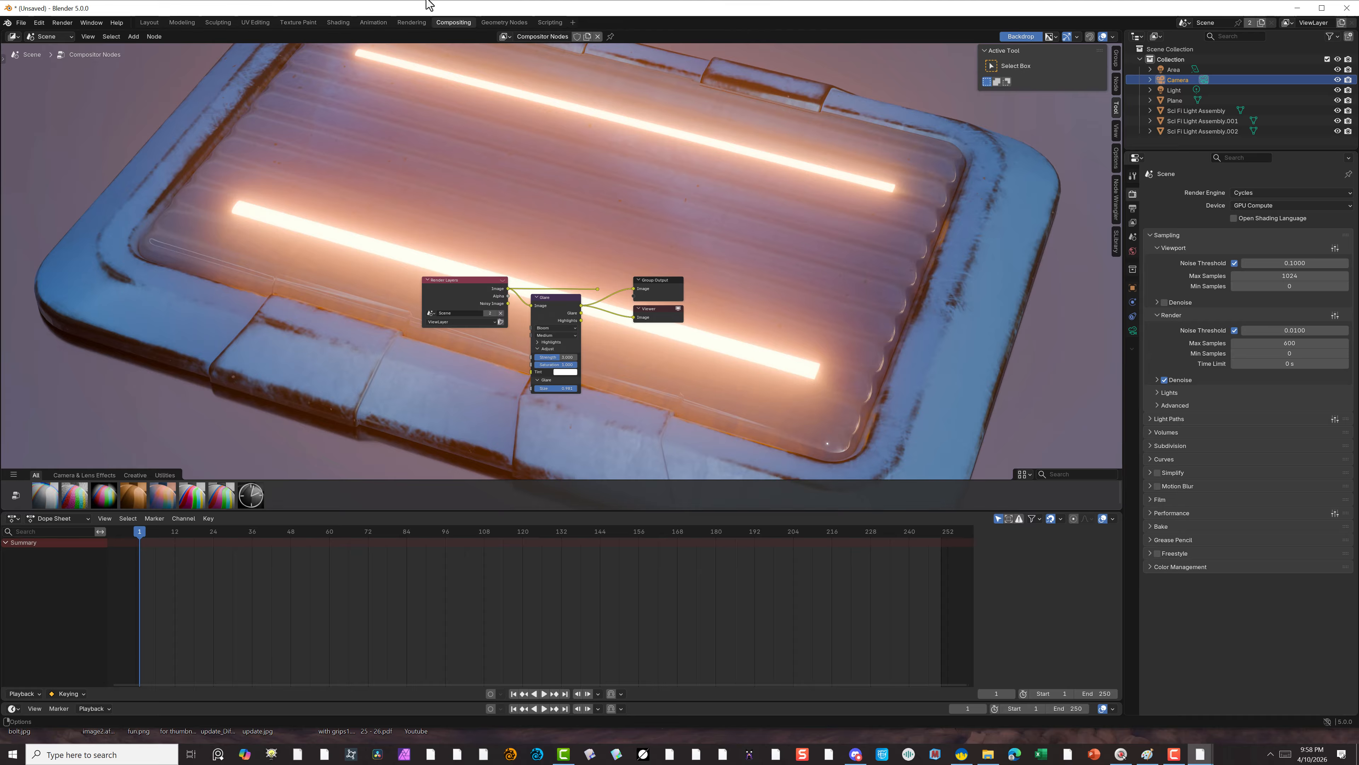
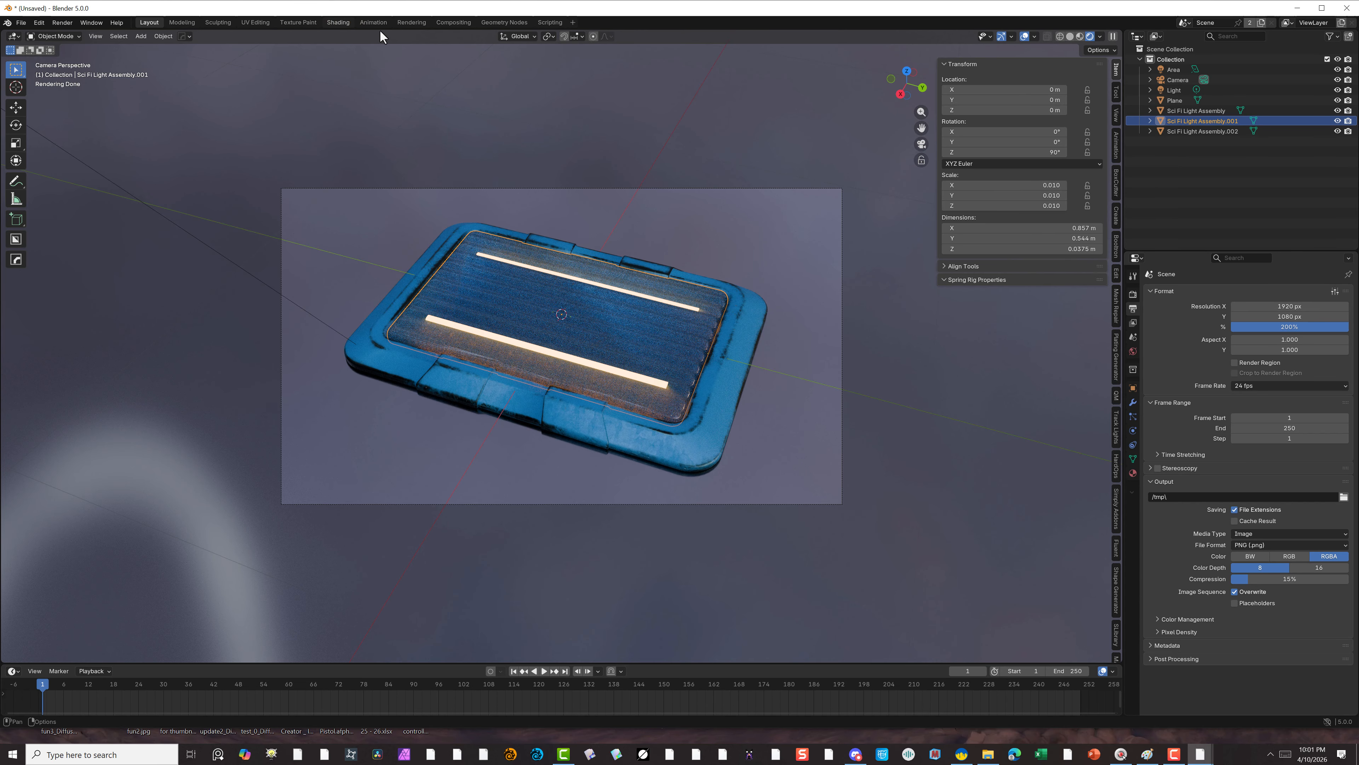
Switch to the Shading workspace and delete the wave glass and incompatible-render-engine group nodes from the arch_glass_02 material.
click(338, 22)
scroll(743, 477, up, 1)
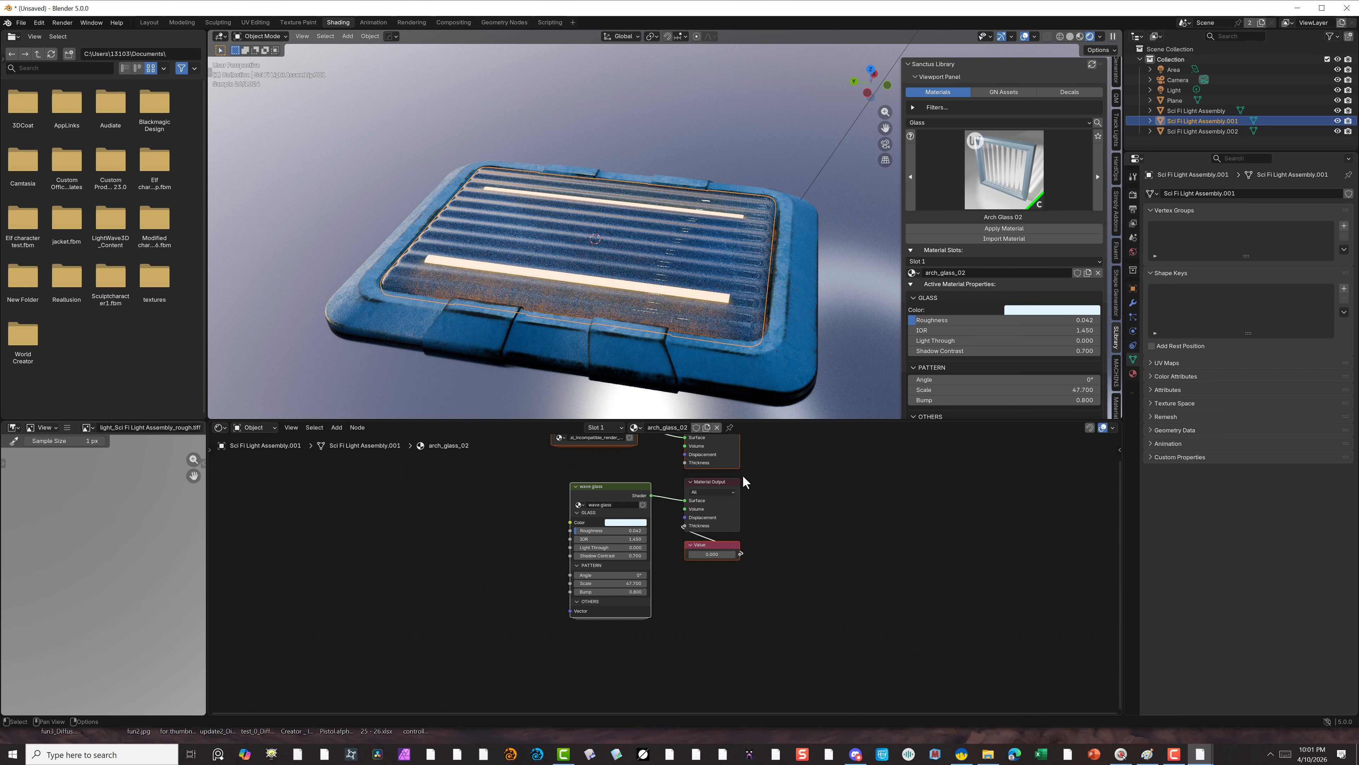
scroll(810, 526, up, 4)
middle_drag(802, 535, 765, 645)
scroll(779, 608, down, 3)
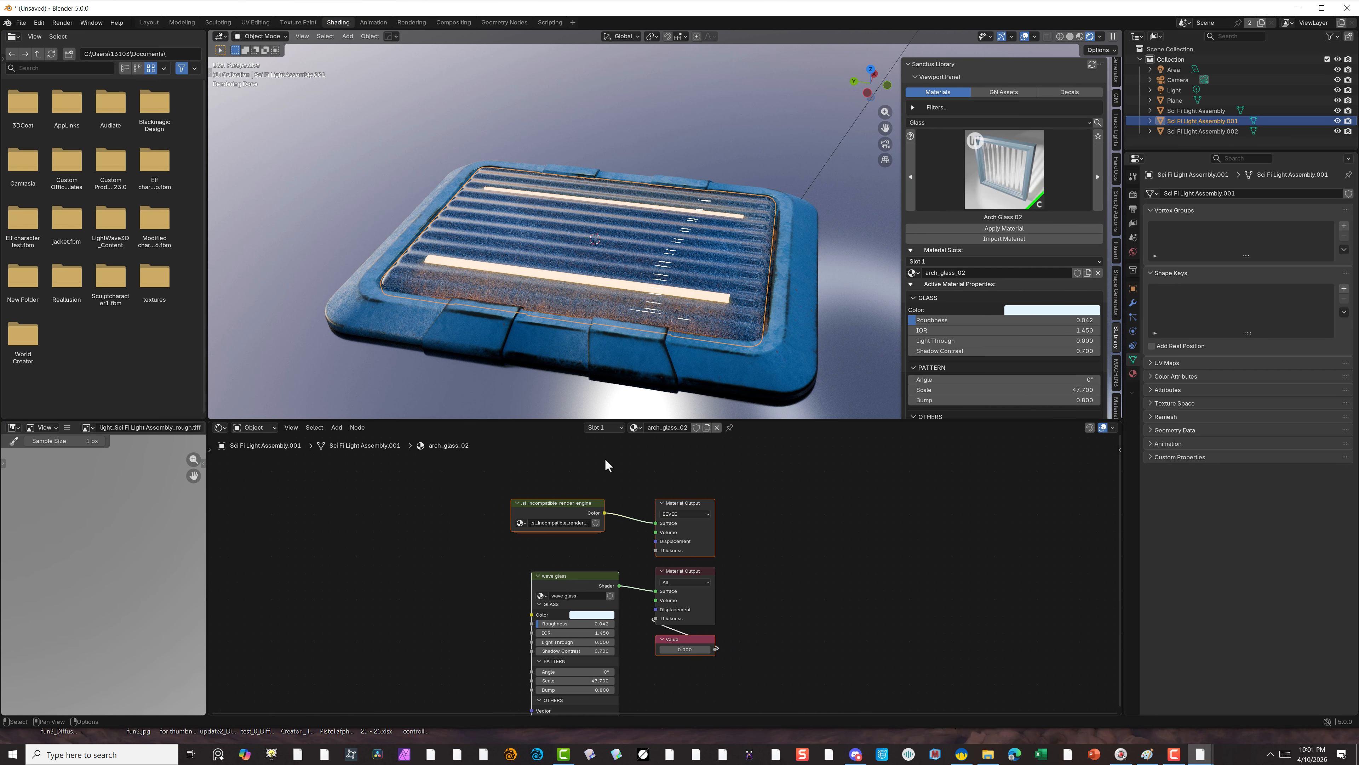
drag(607, 463, 476, 697)
key(Delete)
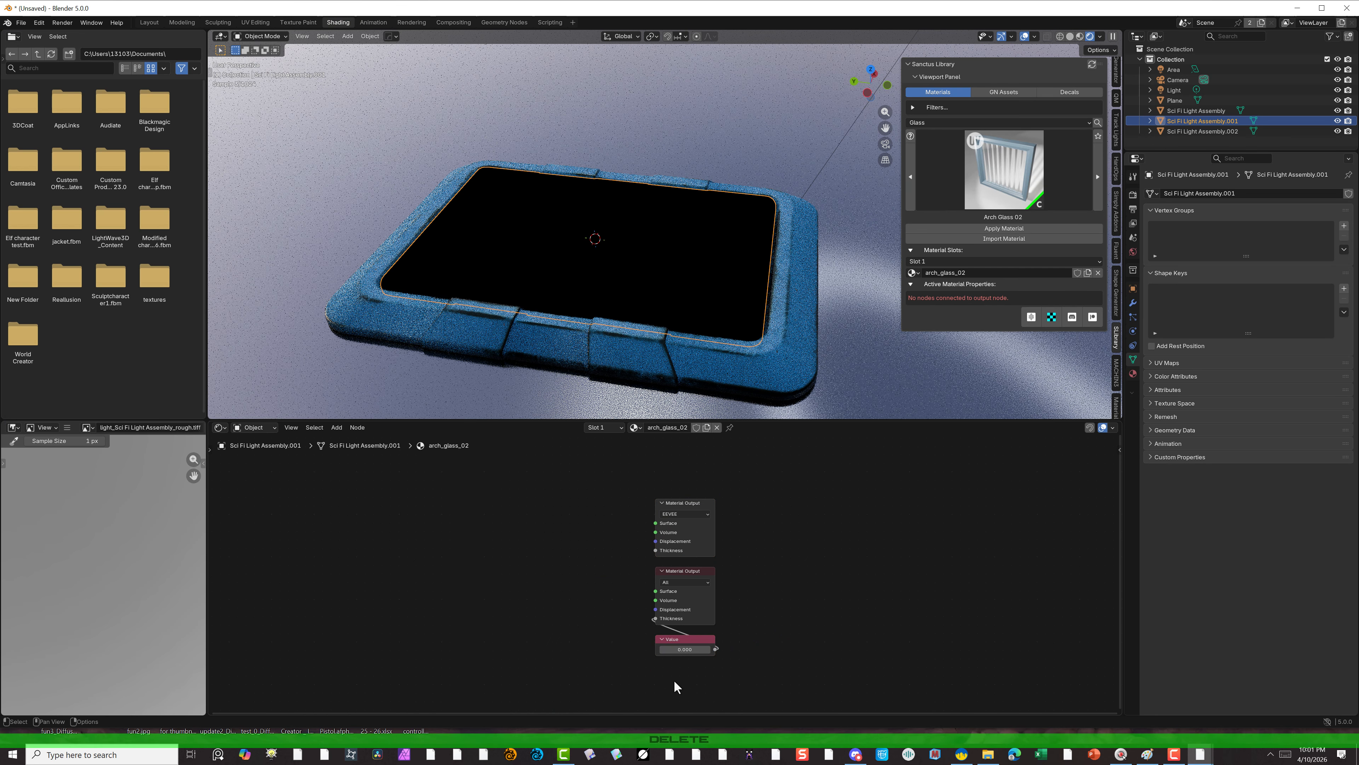
Delete the Value node and the EEVEE Material Output node, keeping the output whose target is All.
click(690, 642)
key(Delete)
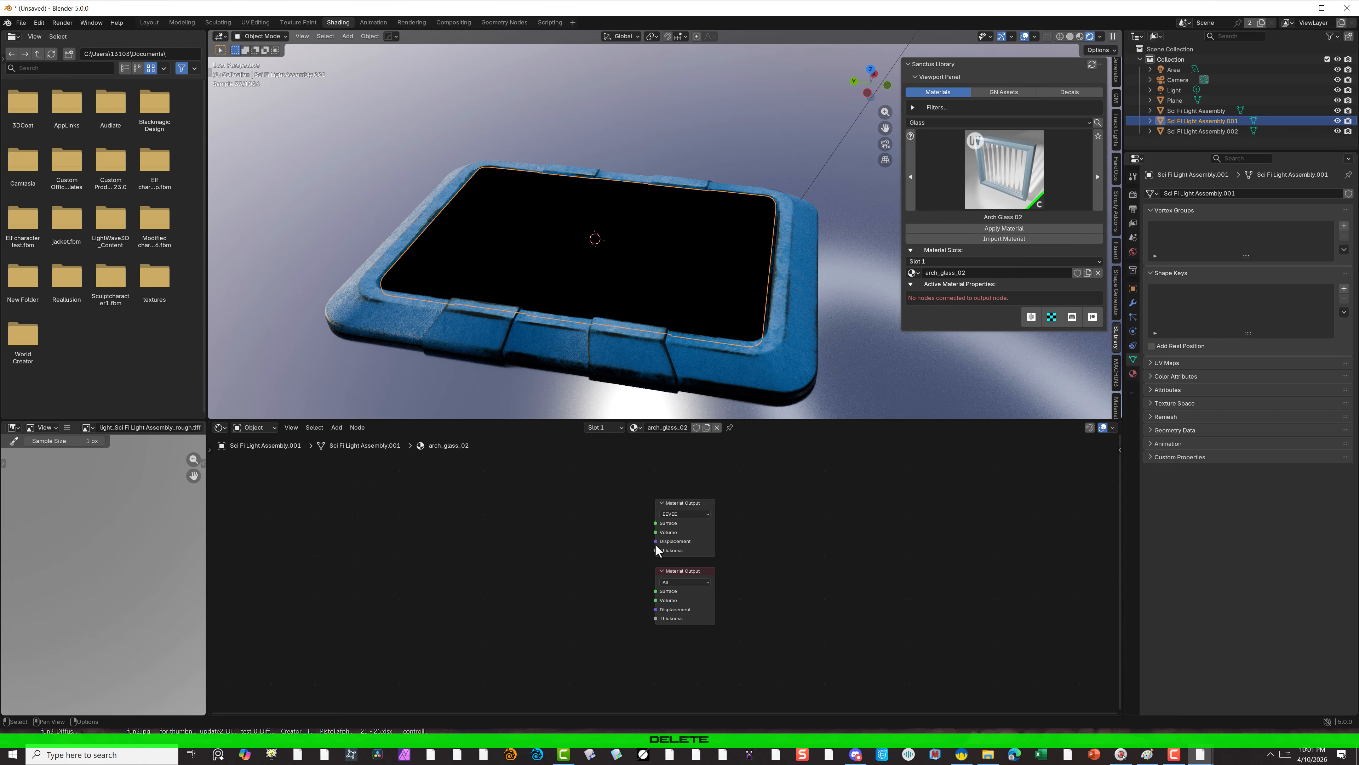
click(704, 515)
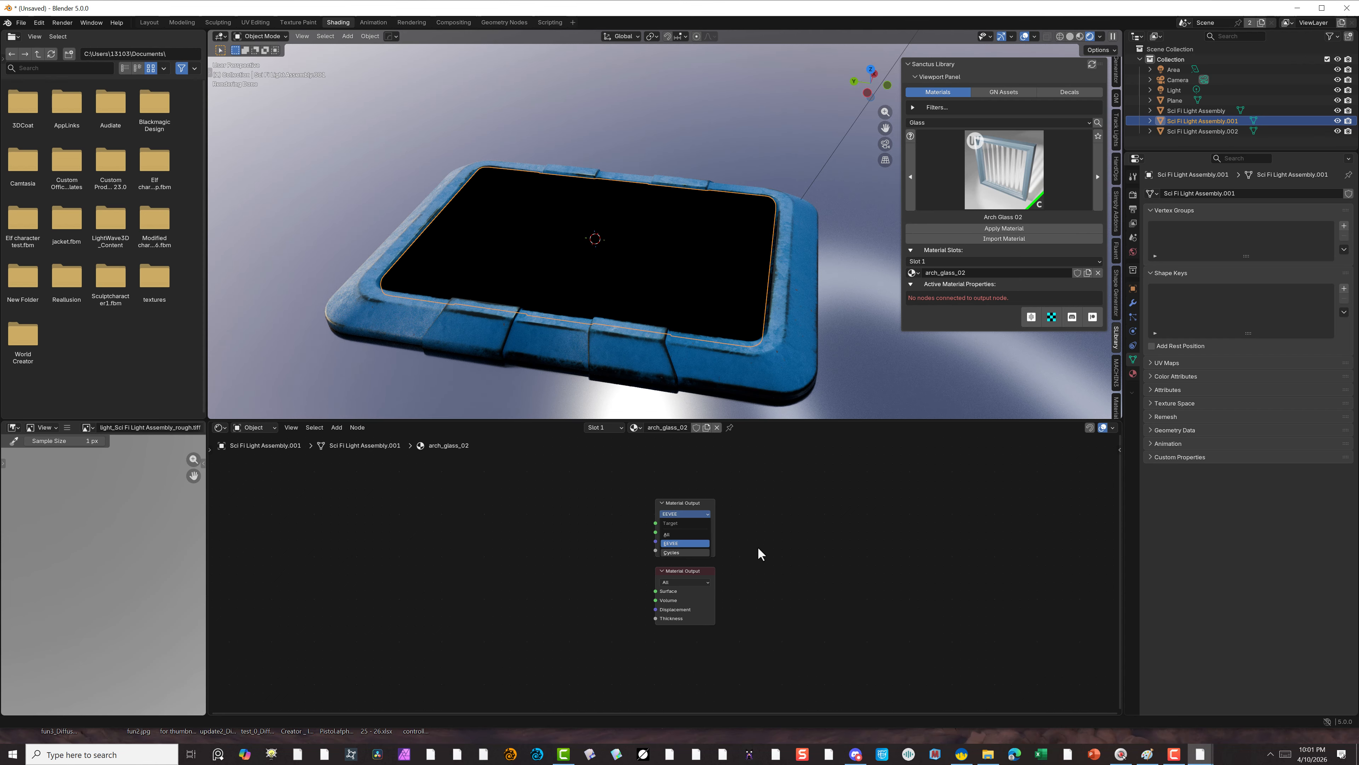
click(701, 509)
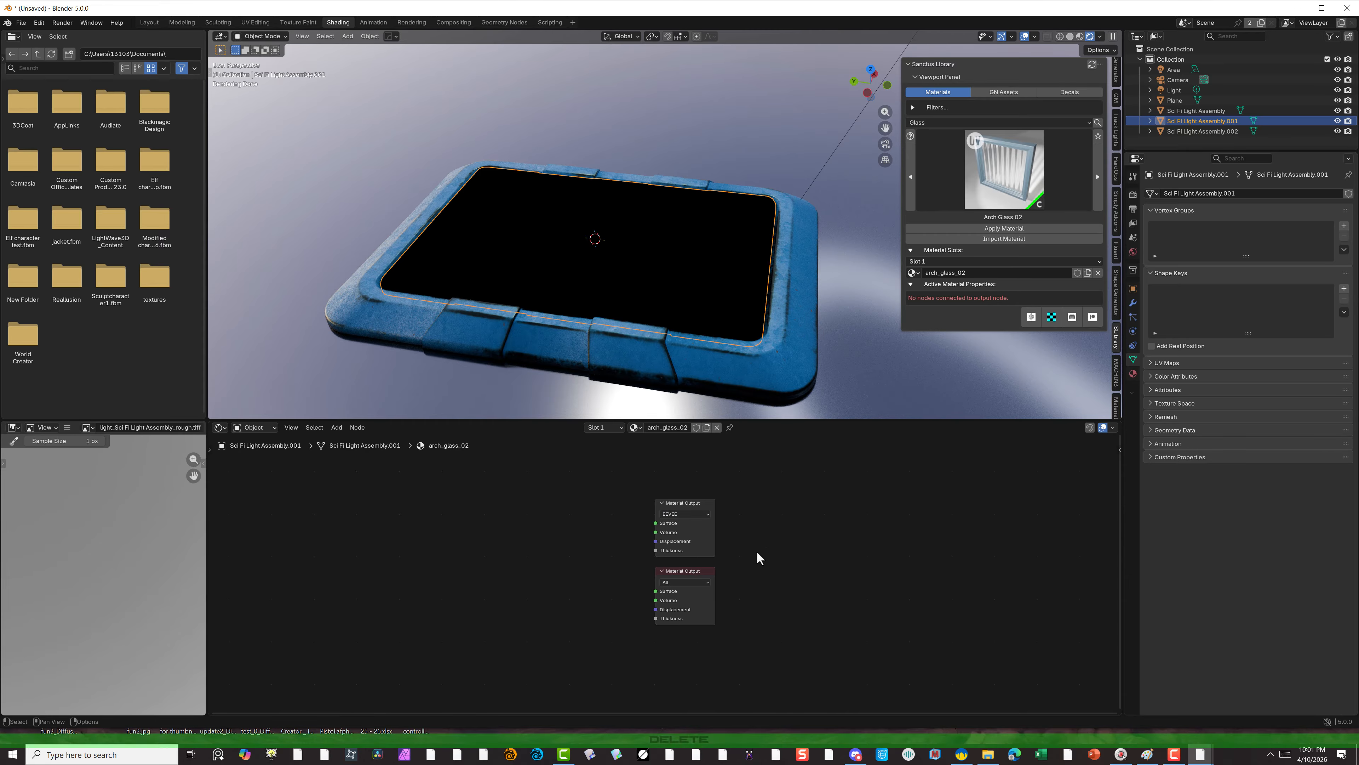
click(700, 503)
key(Delete)
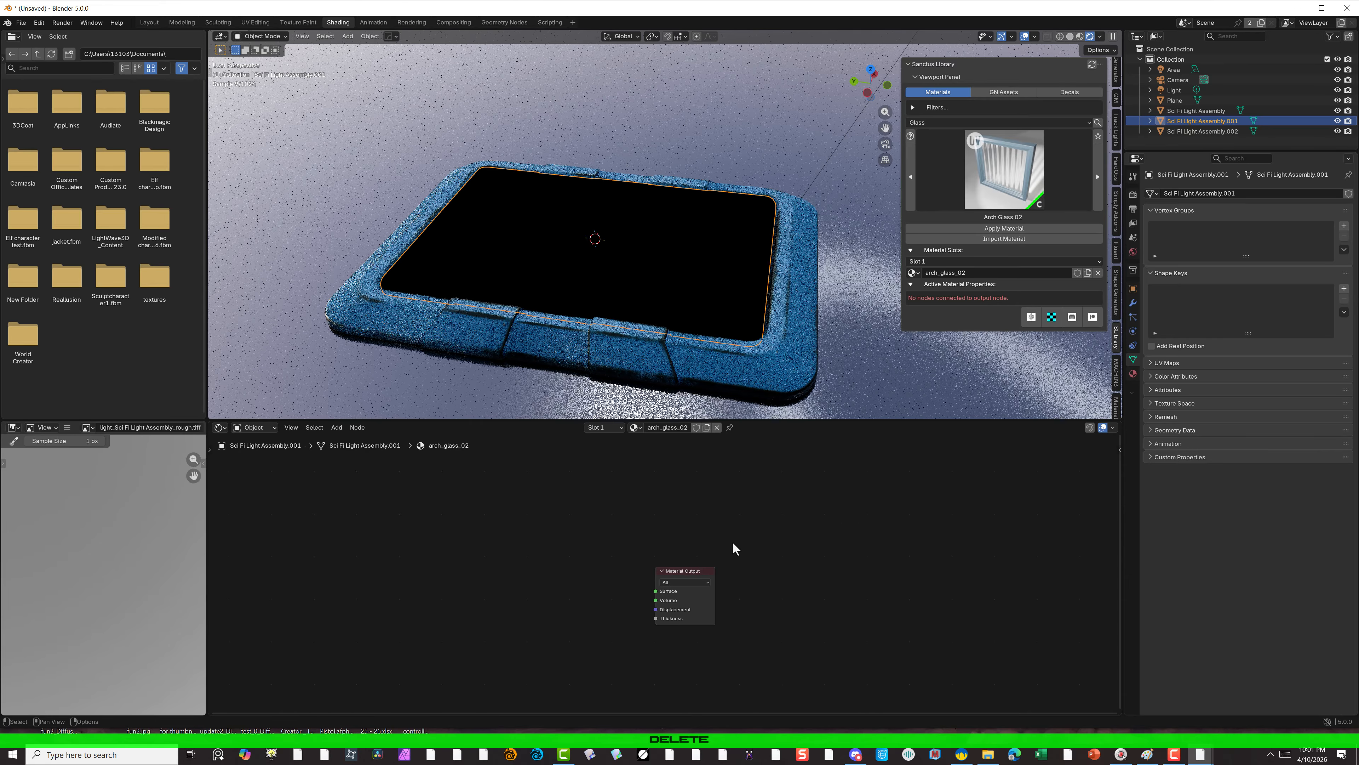
Add a Glossy BSDF feeding the Material Output's Surface input and place it well away from the output.
drag(697, 587, 610, 562)
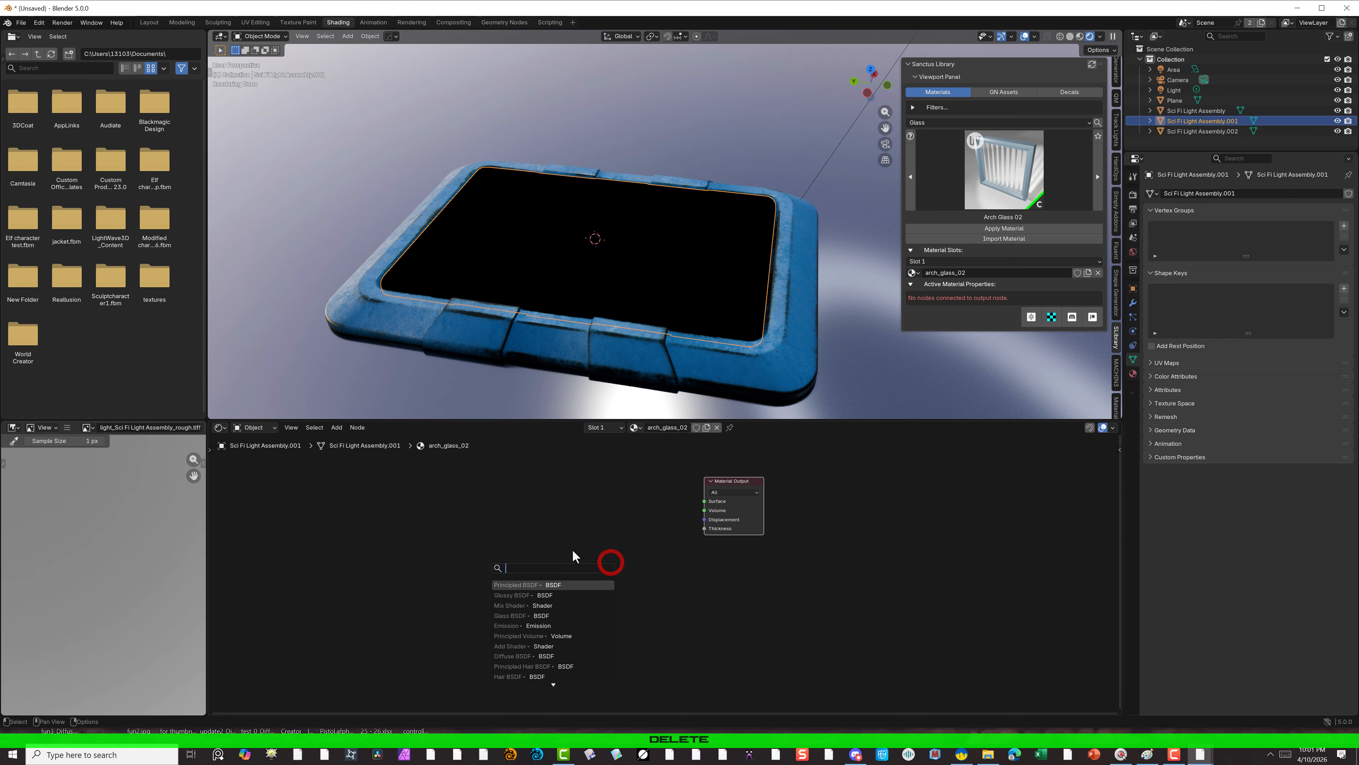
click(542, 596)
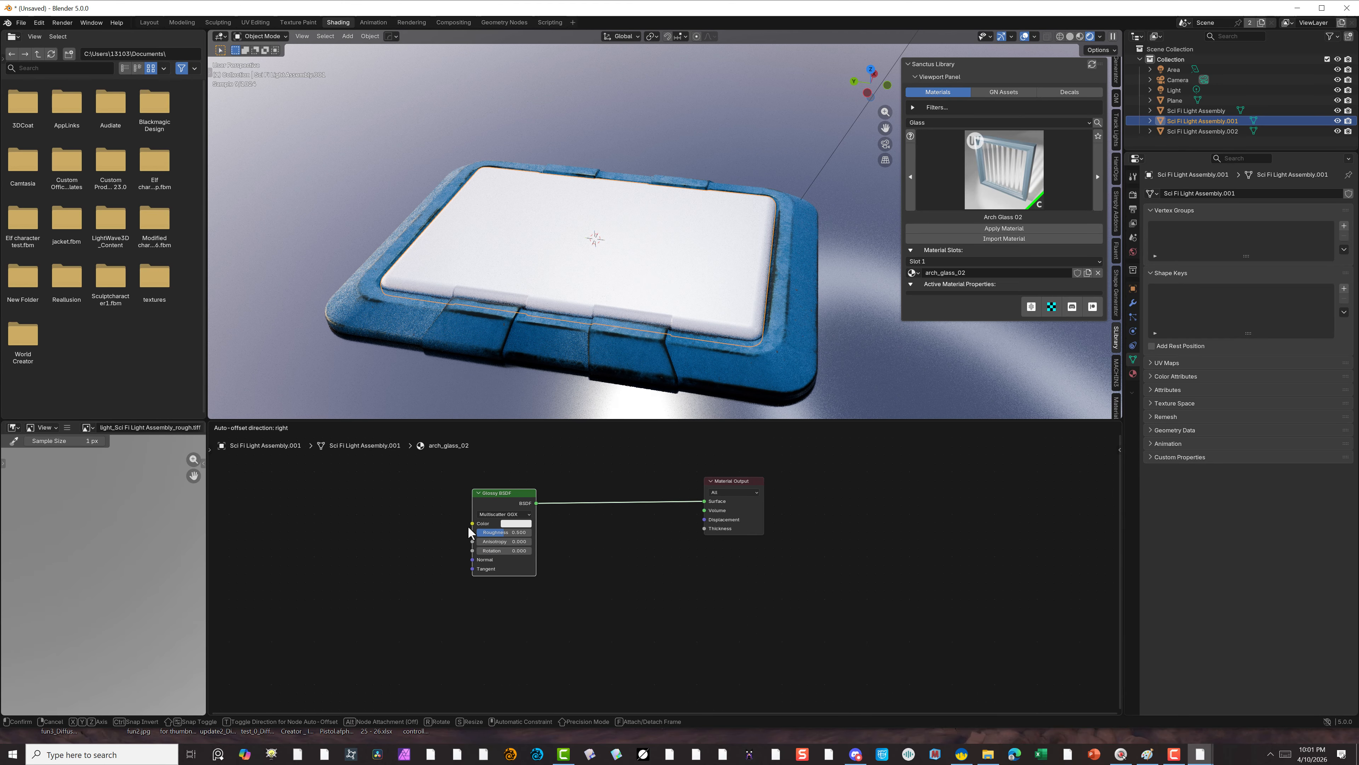
click(293, 538)
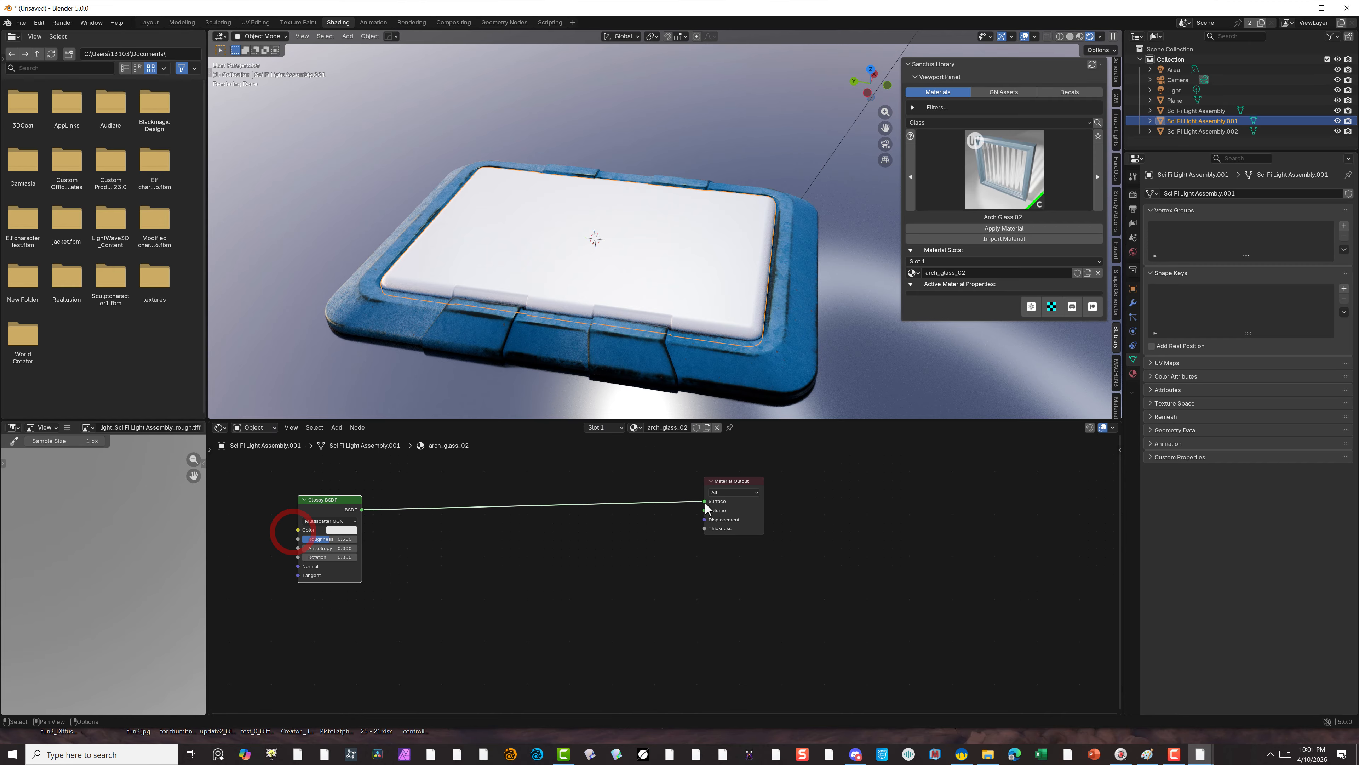
Disconnect the Glossy BSDF and add a Glass BSDF connected to the Material Output's Surface input.
drag(704, 501, 630, 557)
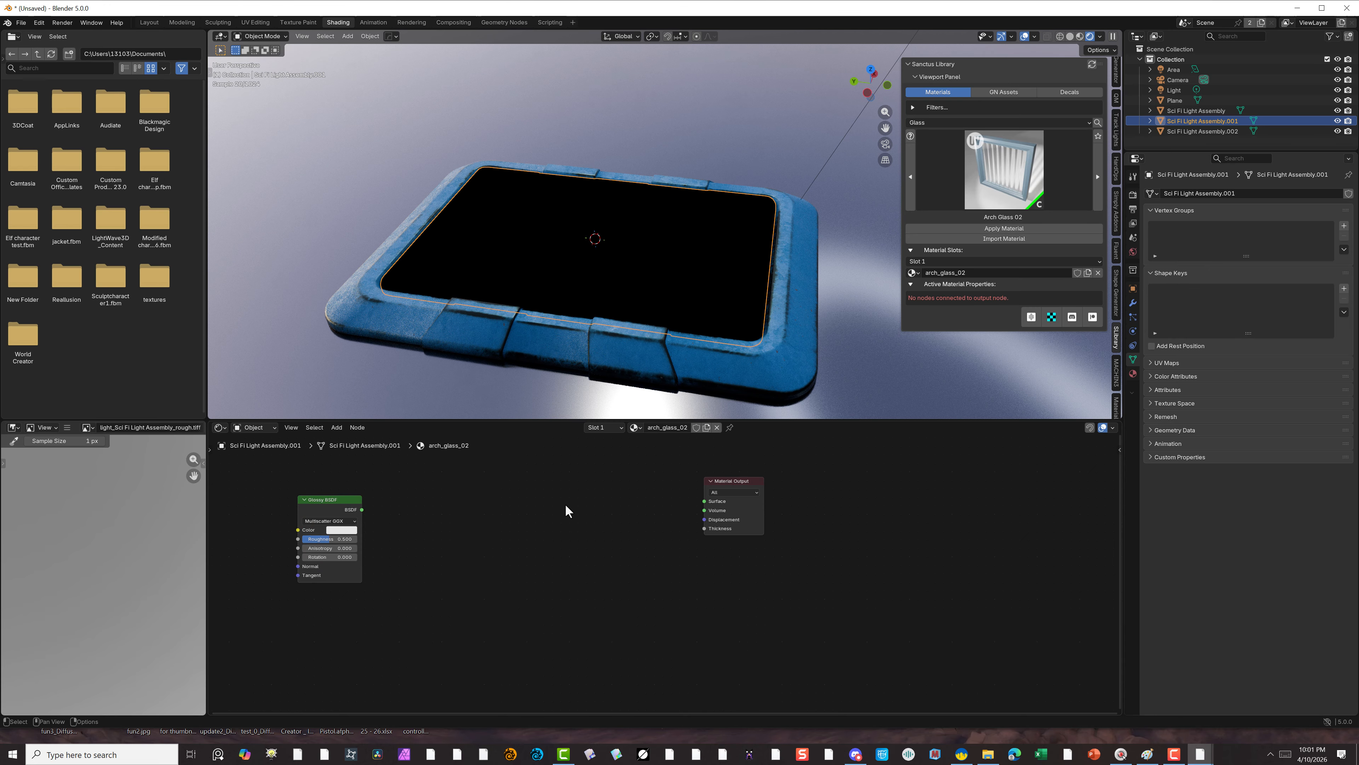
drag(704, 501, 551, 557)
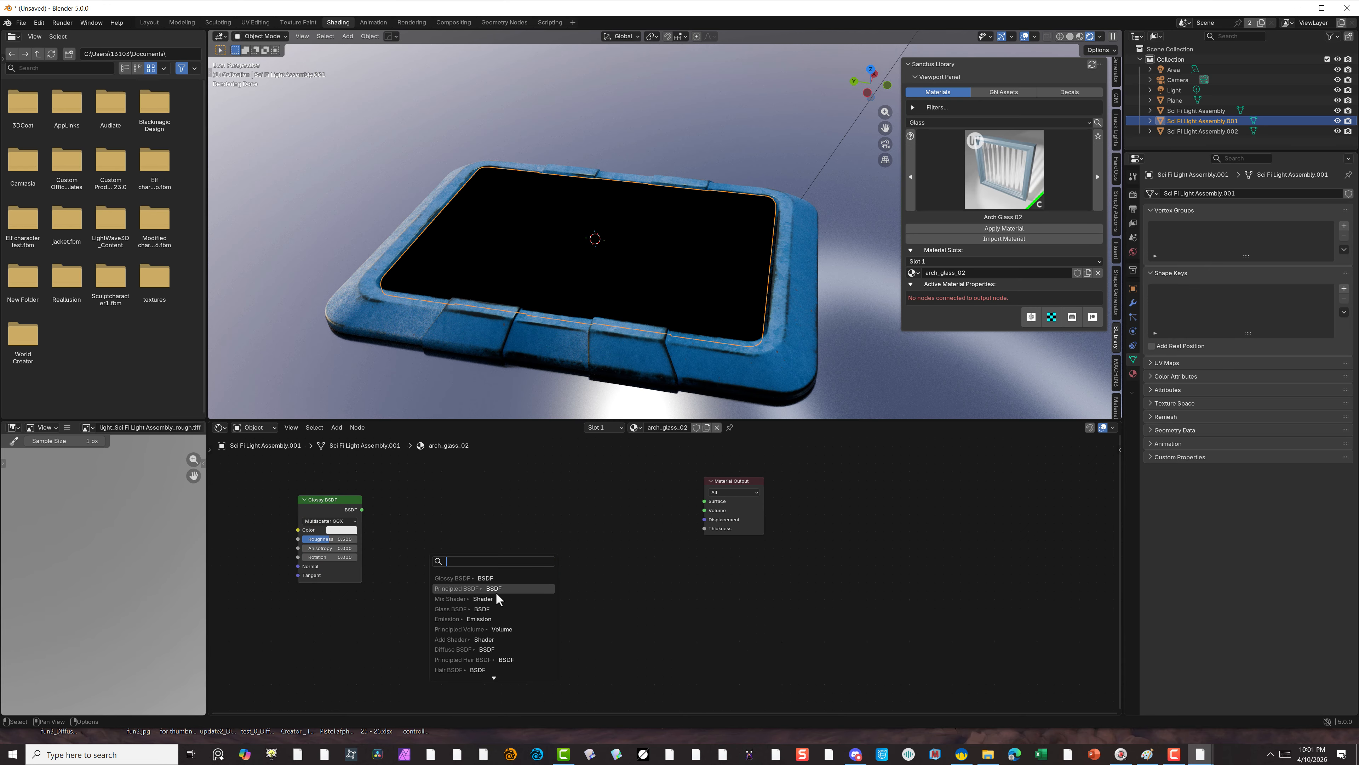
click(494, 609)
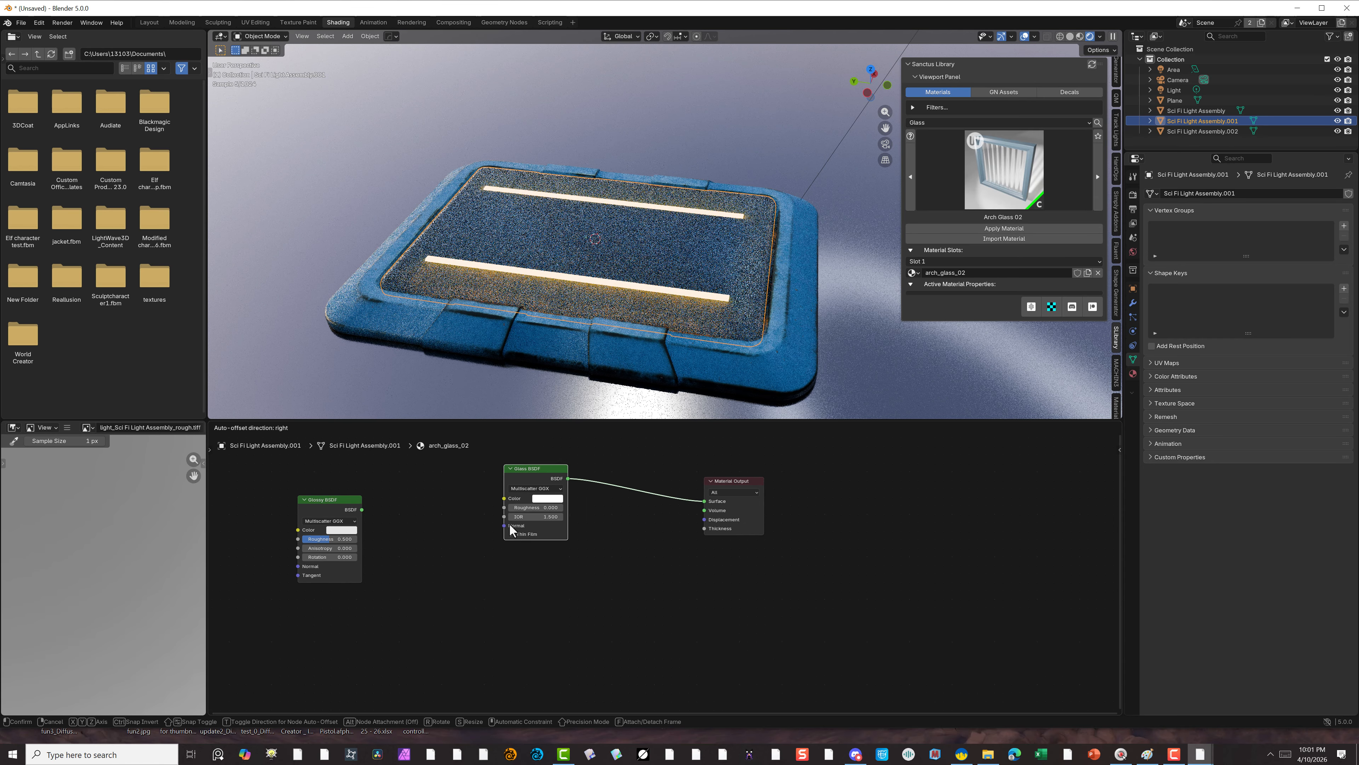
click(454, 555)
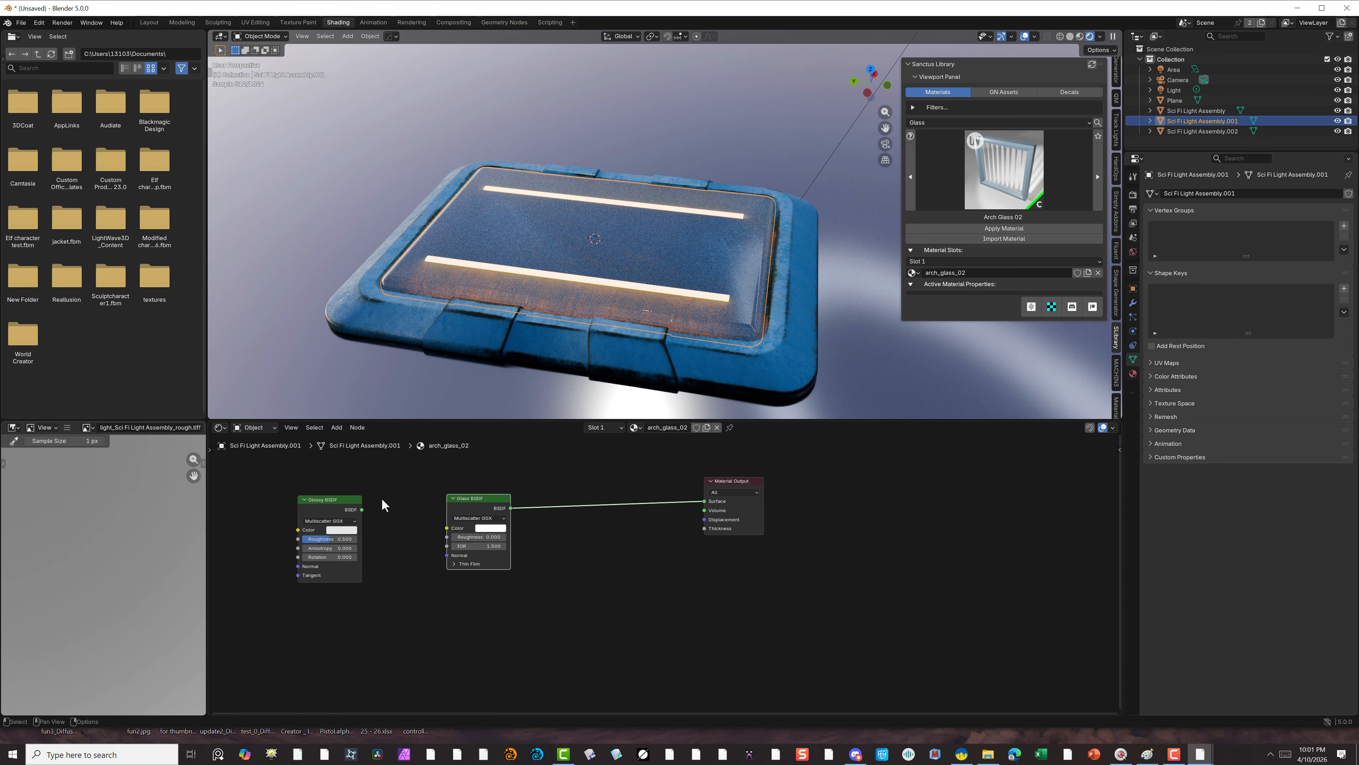
Add a Mix Shader fed by the Glass BSDF and arrange the Glass node above the Glossy node.
drag(511, 507, 557, 505)
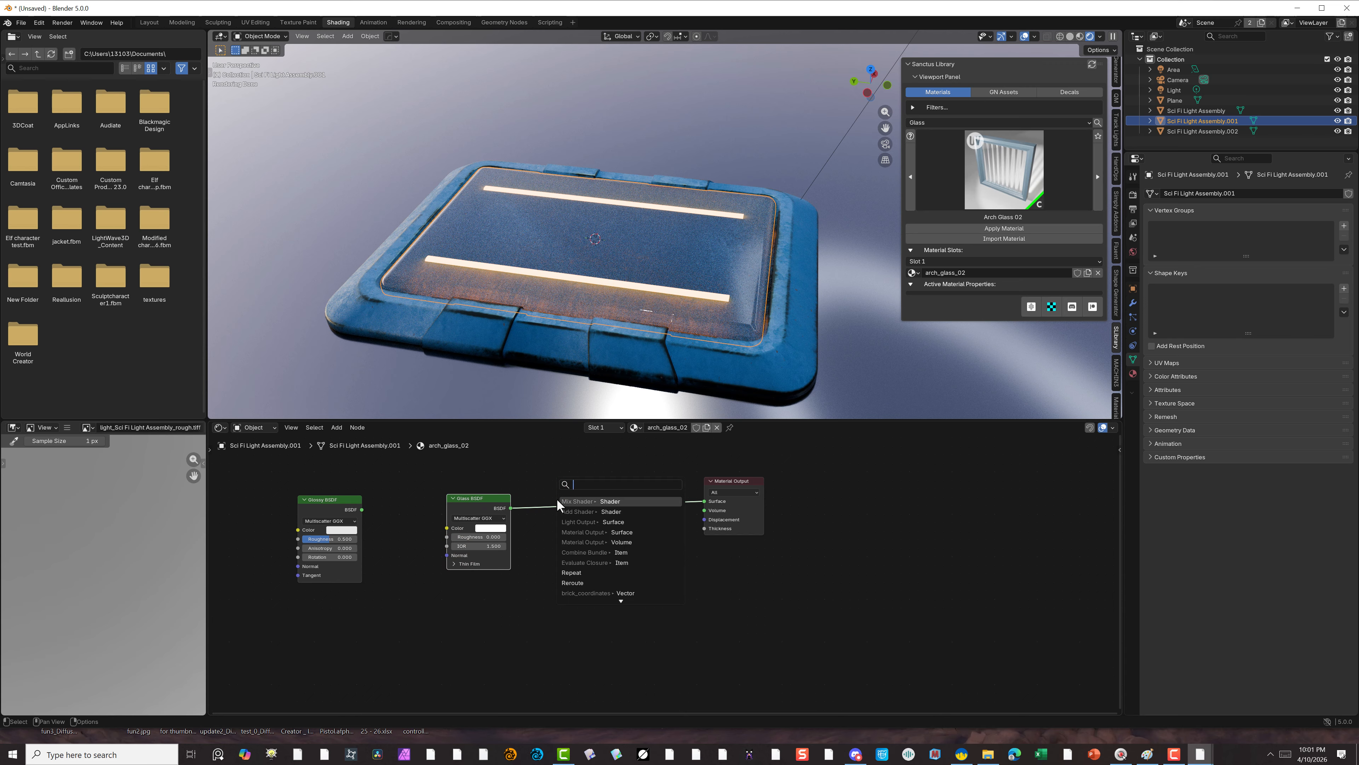
click(608, 502)
click(592, 557)
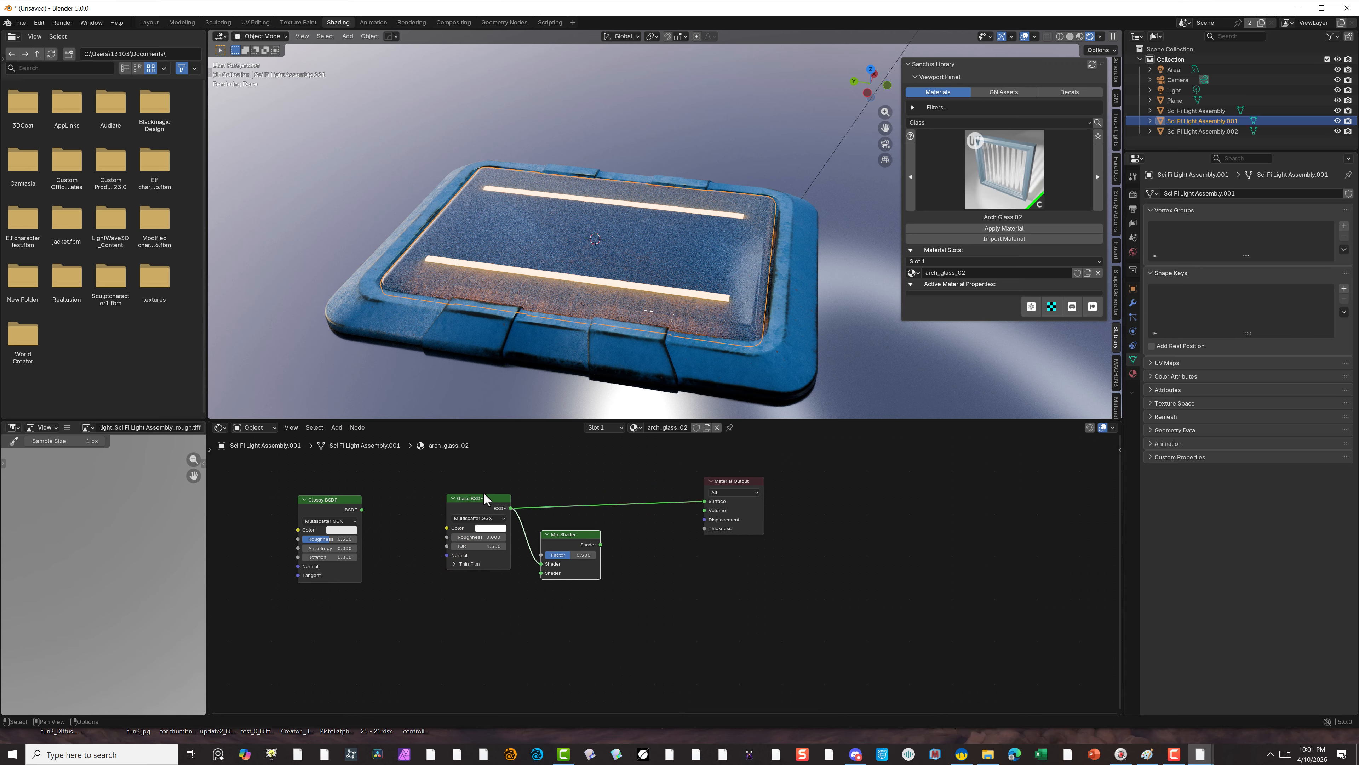
click(415, 488)
drag(463, 499, 404, 610)
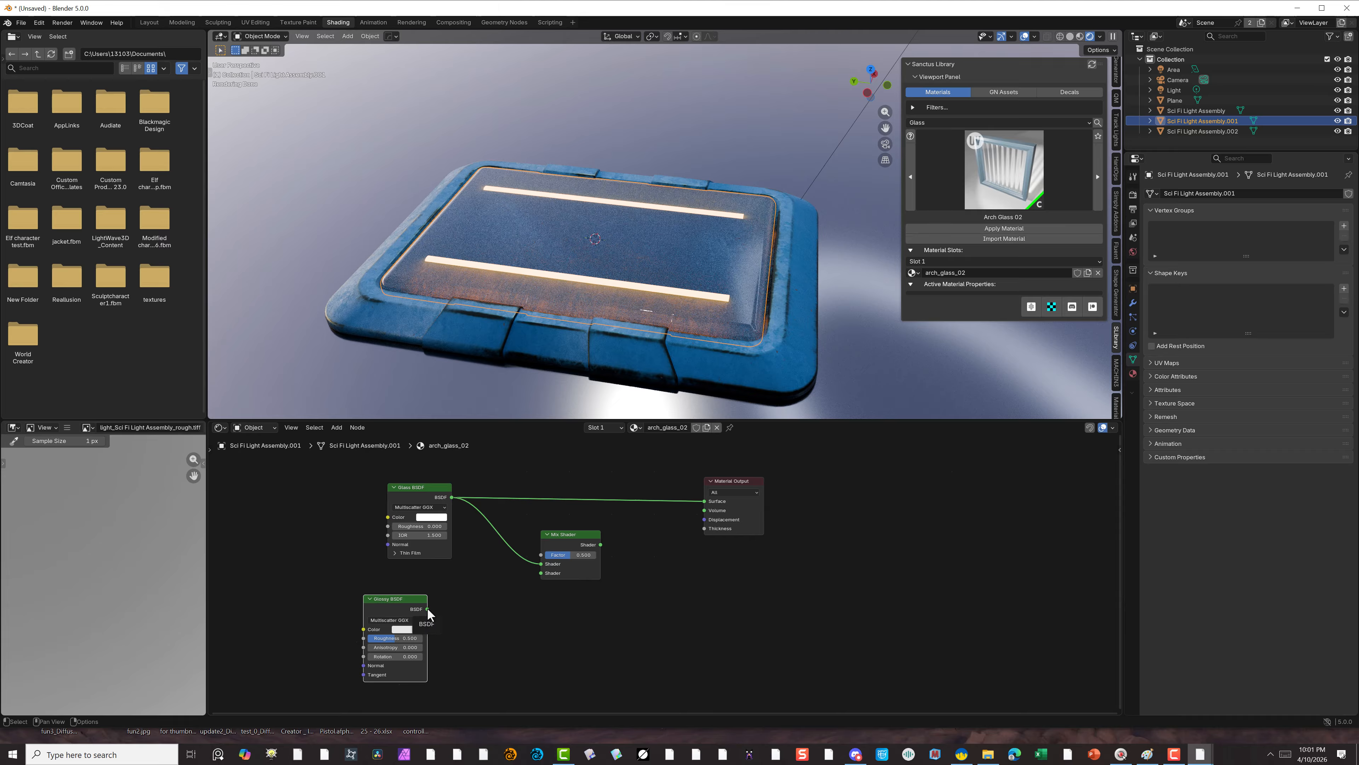
Connect the Glossy BSDF to the Mix Shader's first shader input, the Glass BSDF to the second, and the mix to Surface.
drag(538, 564, 528, 574)
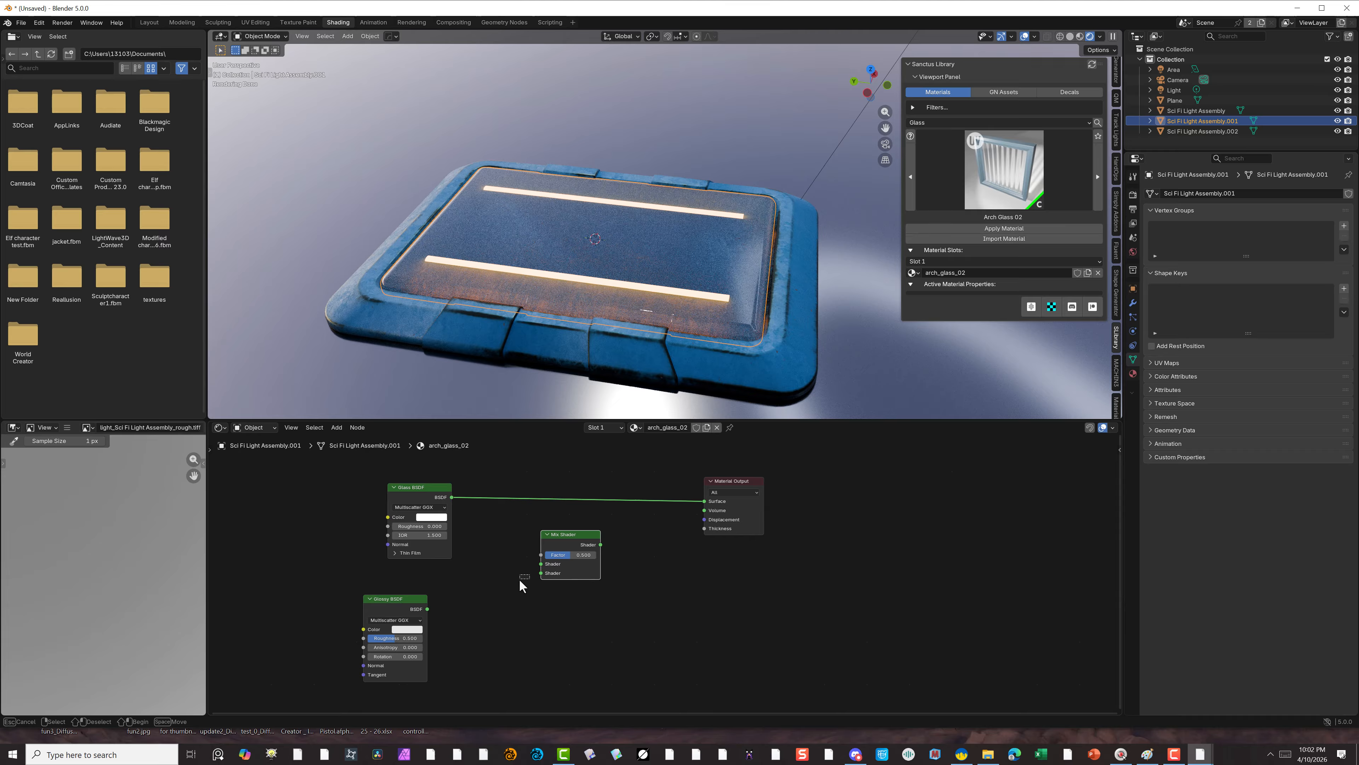
drag(703, 500, 539, 574)
drag(426, 609, 541, 566)
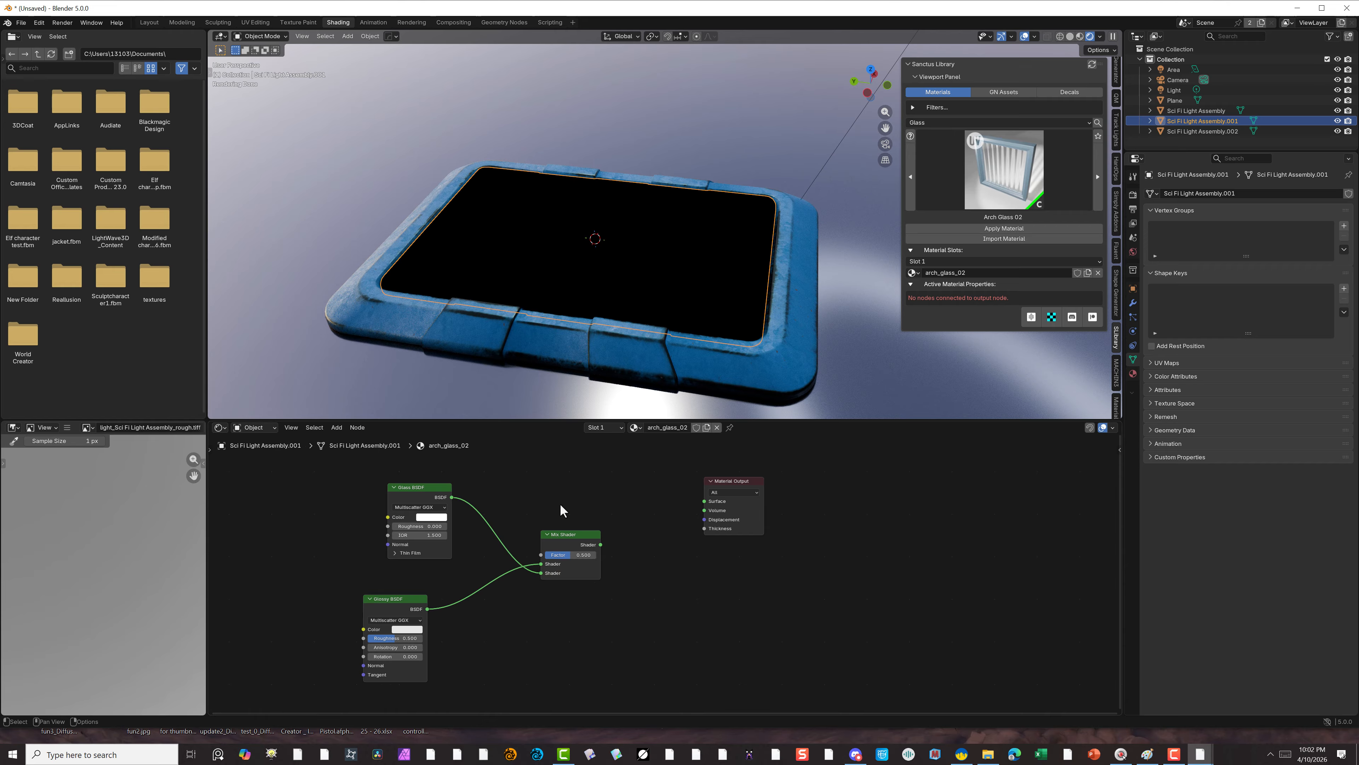
scroll(560, 510, up, 1)
drag(641, 532, 772, 478)
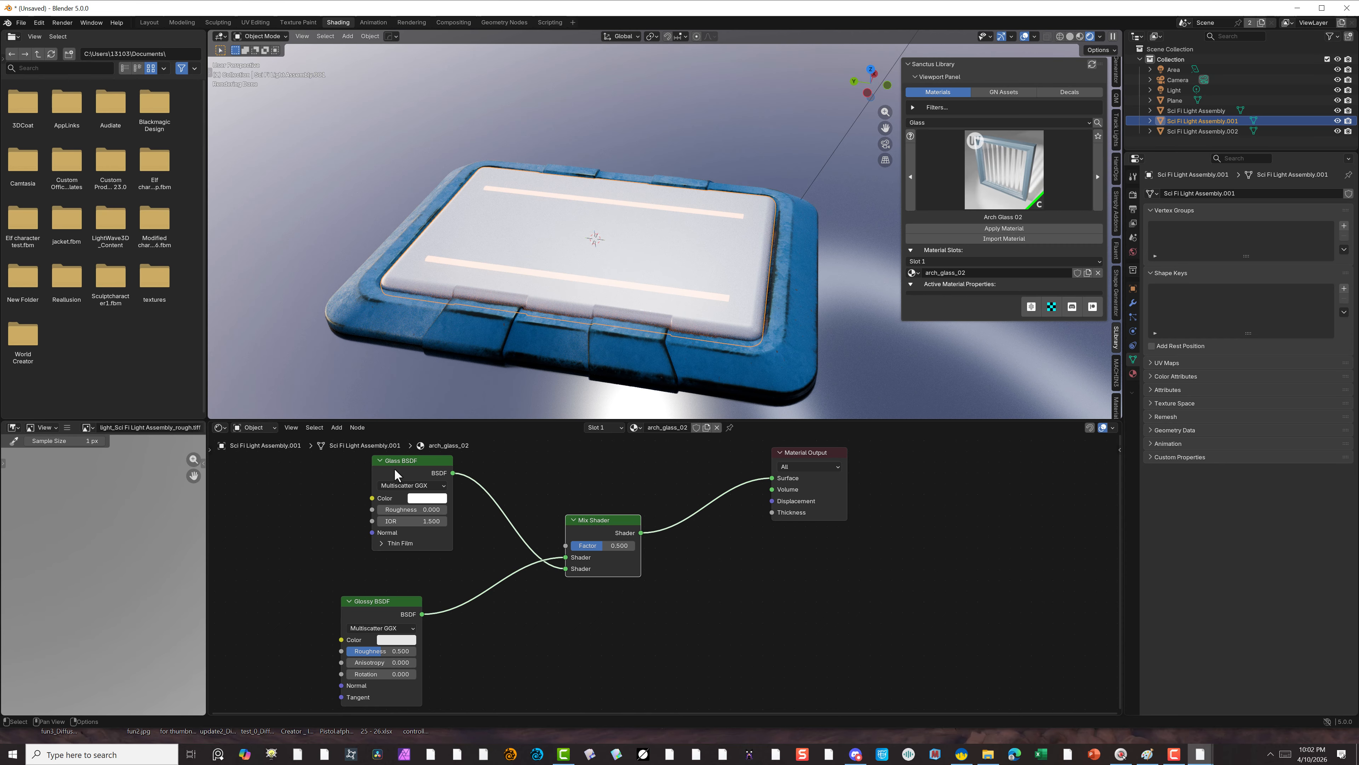
Tint the Glass BSDF light blue, and give the Glossy BSDF a stronger blue with a roughness of 0.128.
click(418, 499)
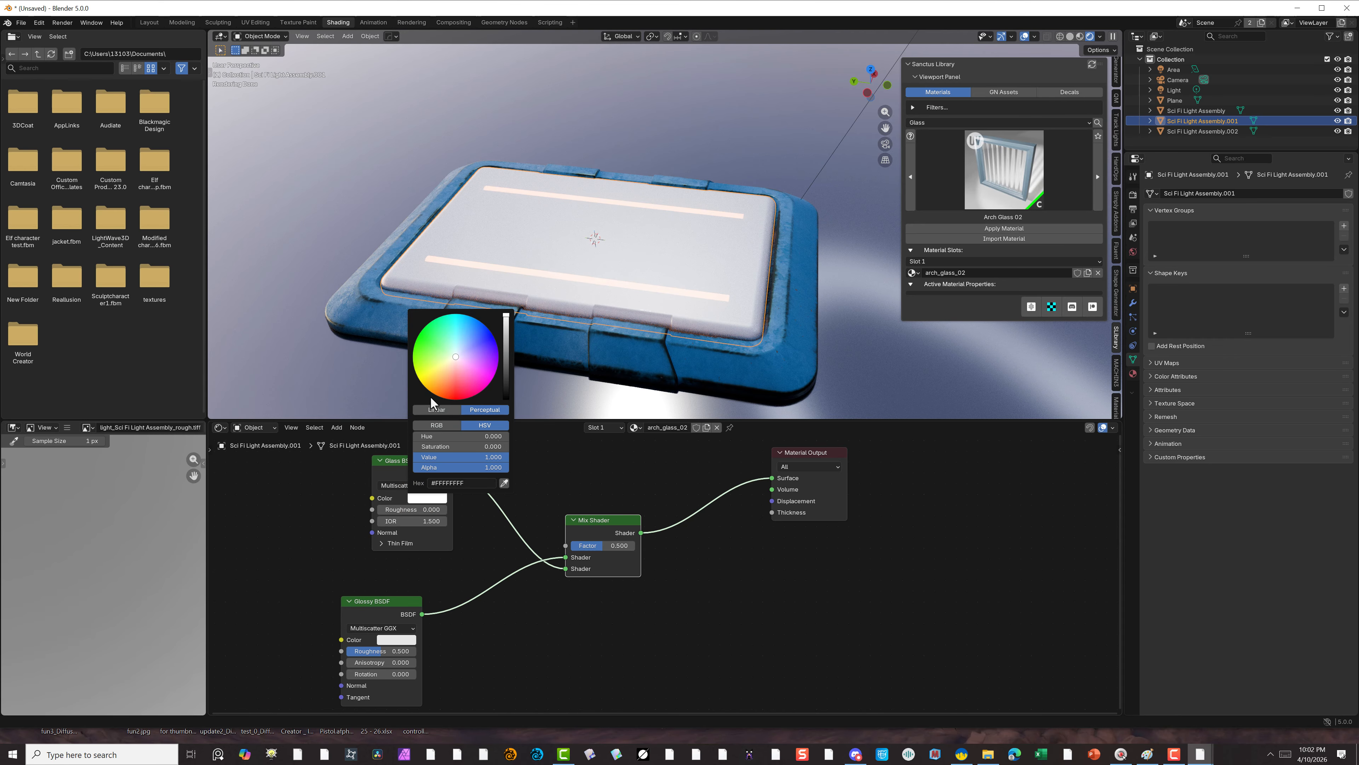
drag(453, 355, 462, 343)
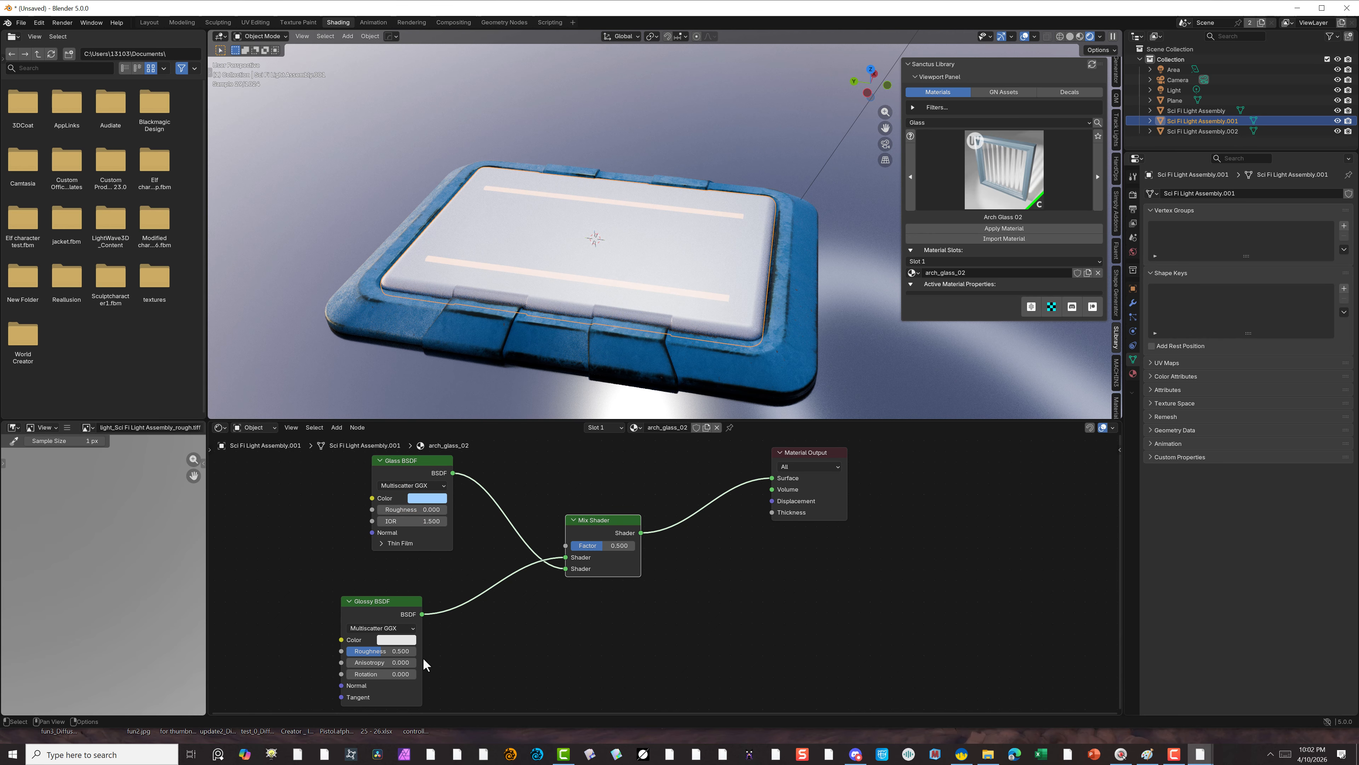
click(396, 639)
click(433, 482)
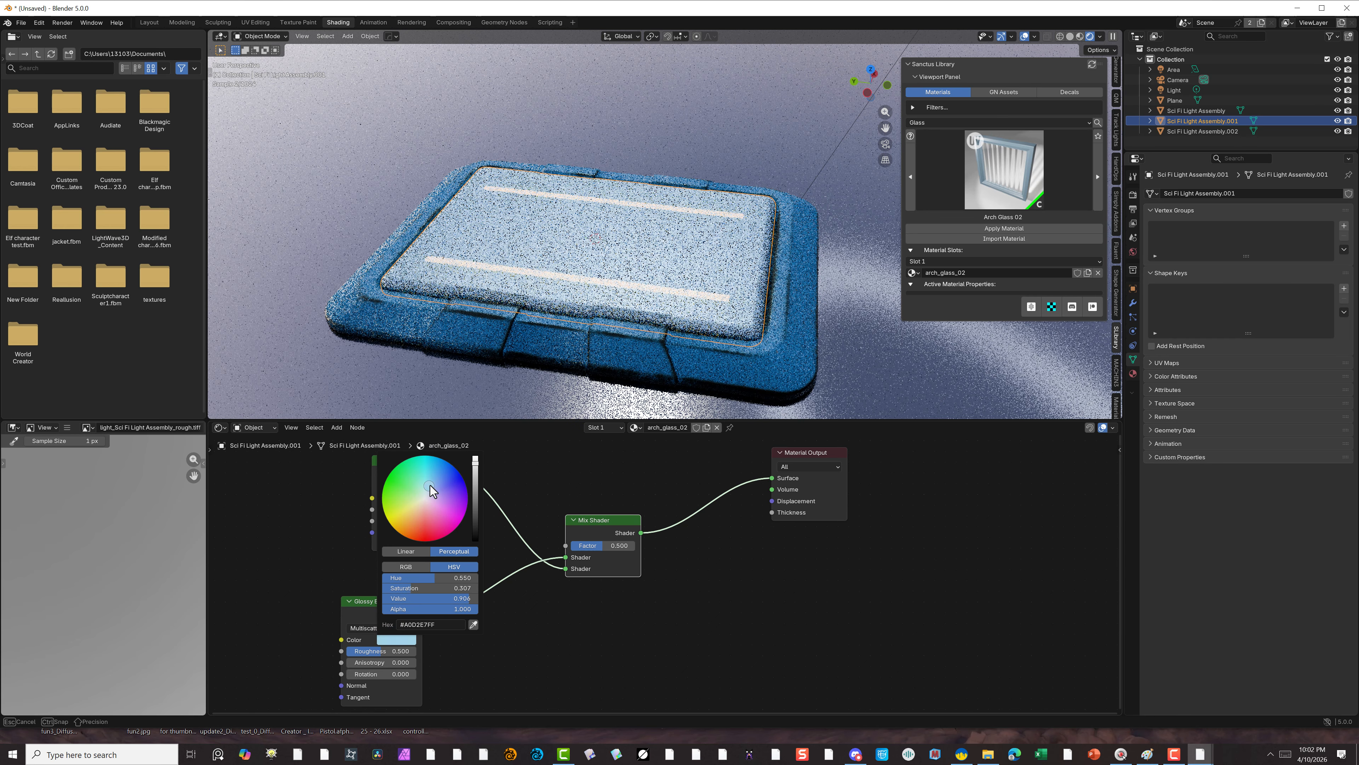
drag(433, 482, 440, 479)
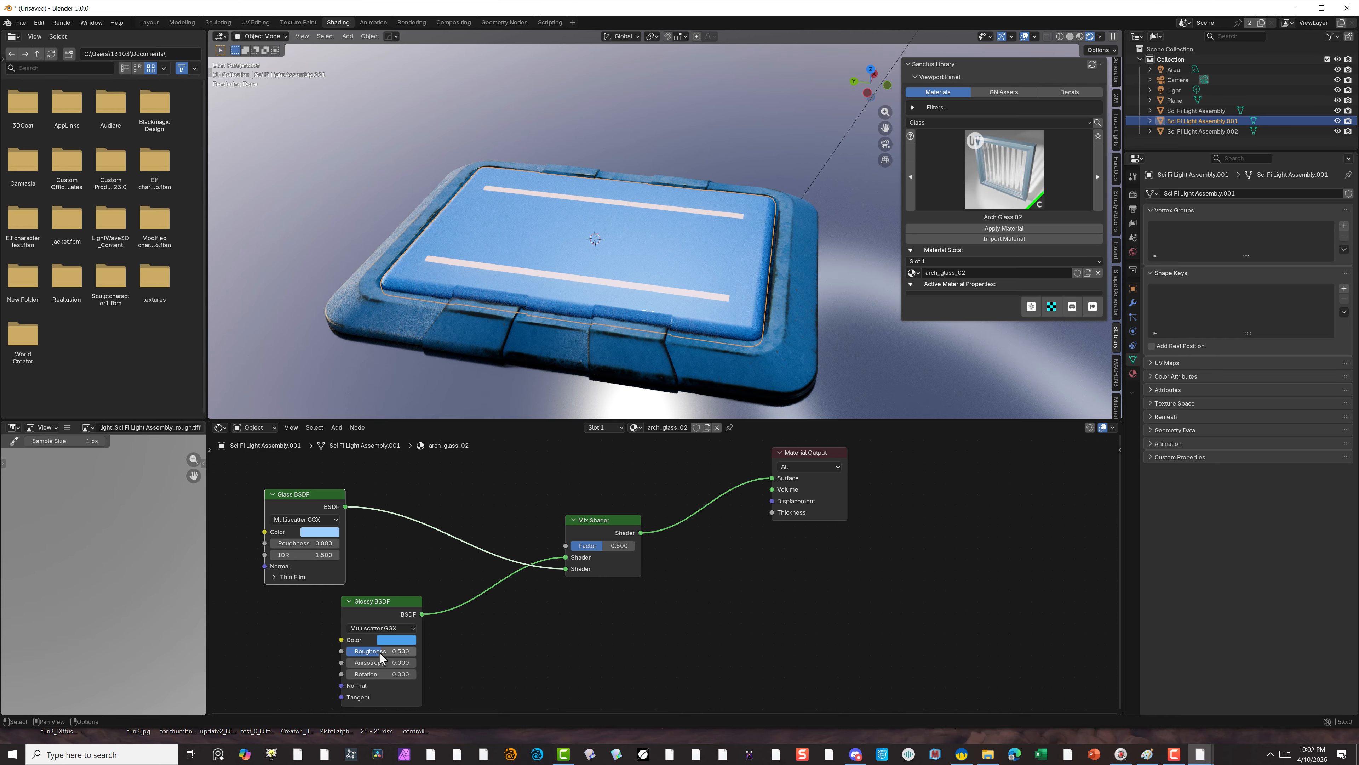
drag(380, 657, 350, 211)
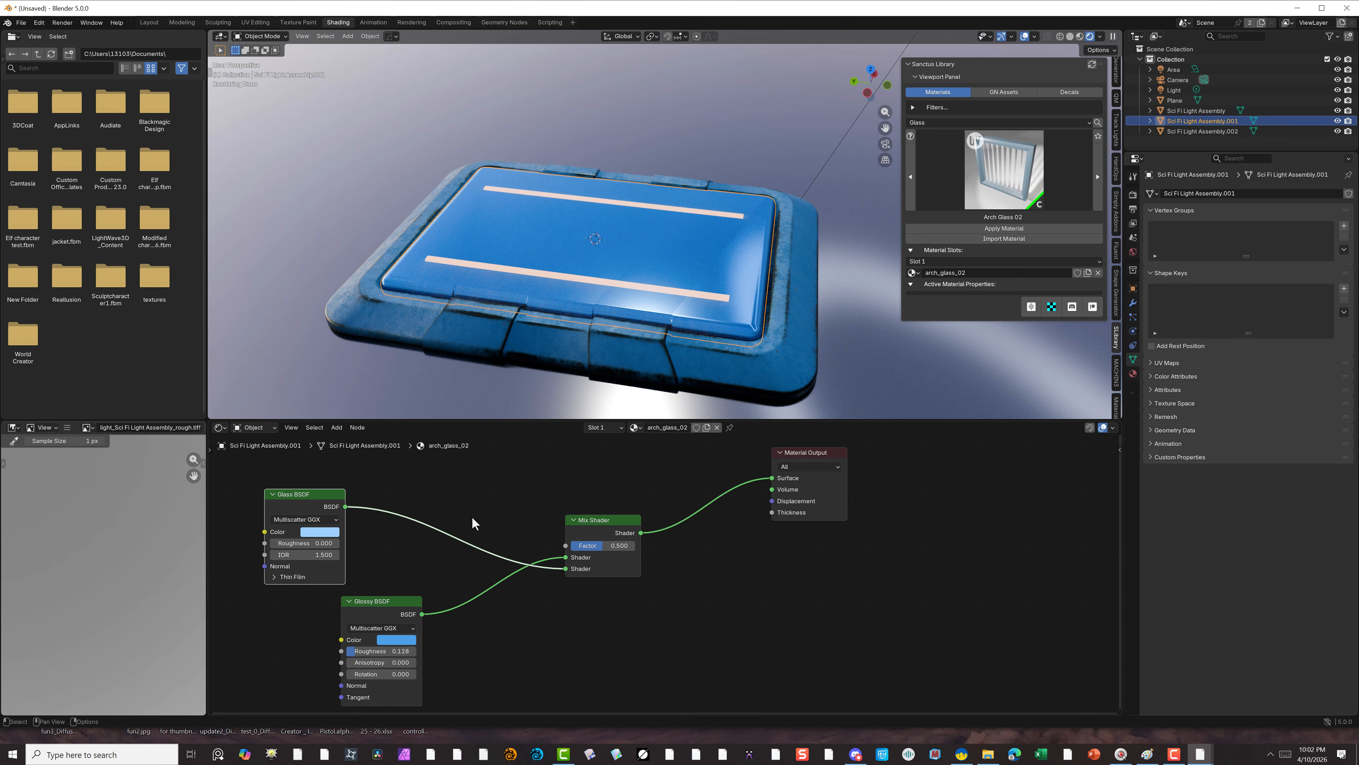
Add a Fresnel node driving the Mix Shader's Factor and select the background plane to deselect the glass cover.
drag(566, 546, 387, 508)
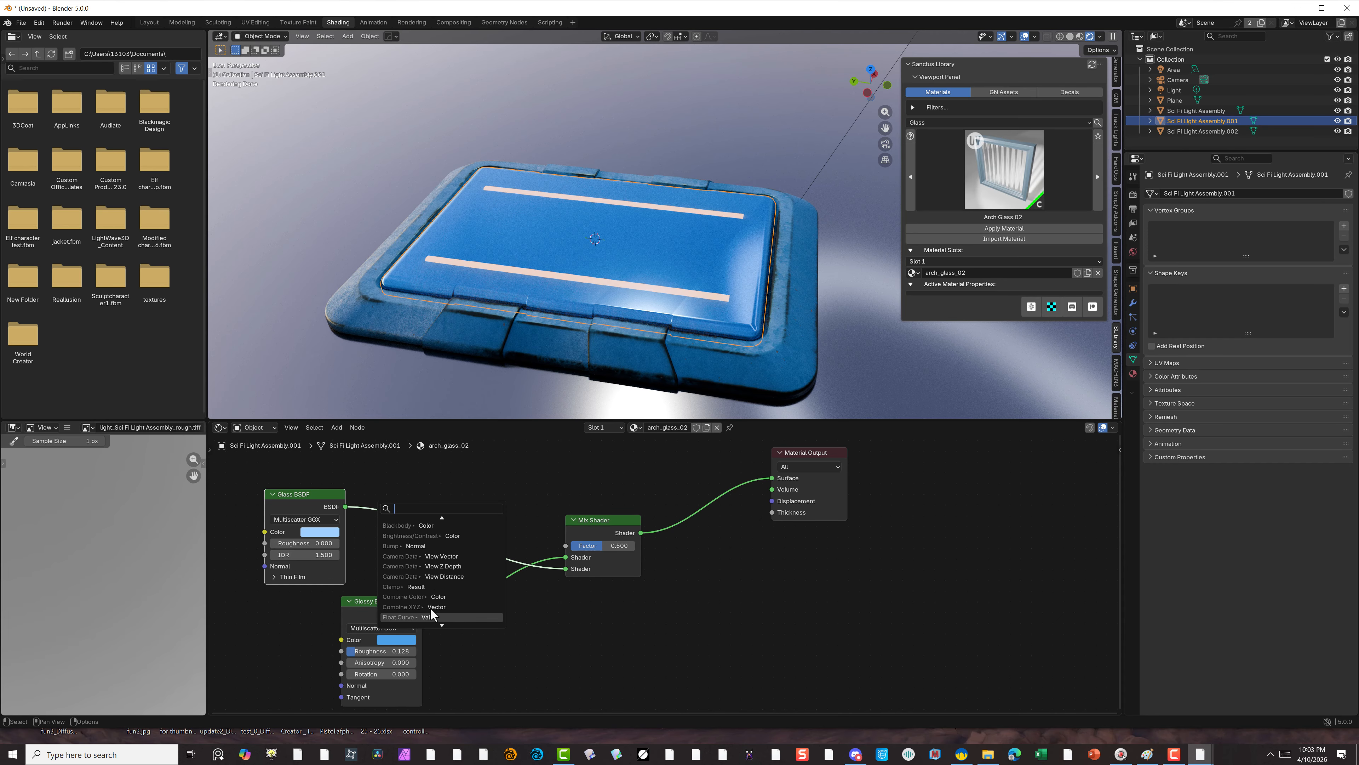
text(fre)
click(434, 528)
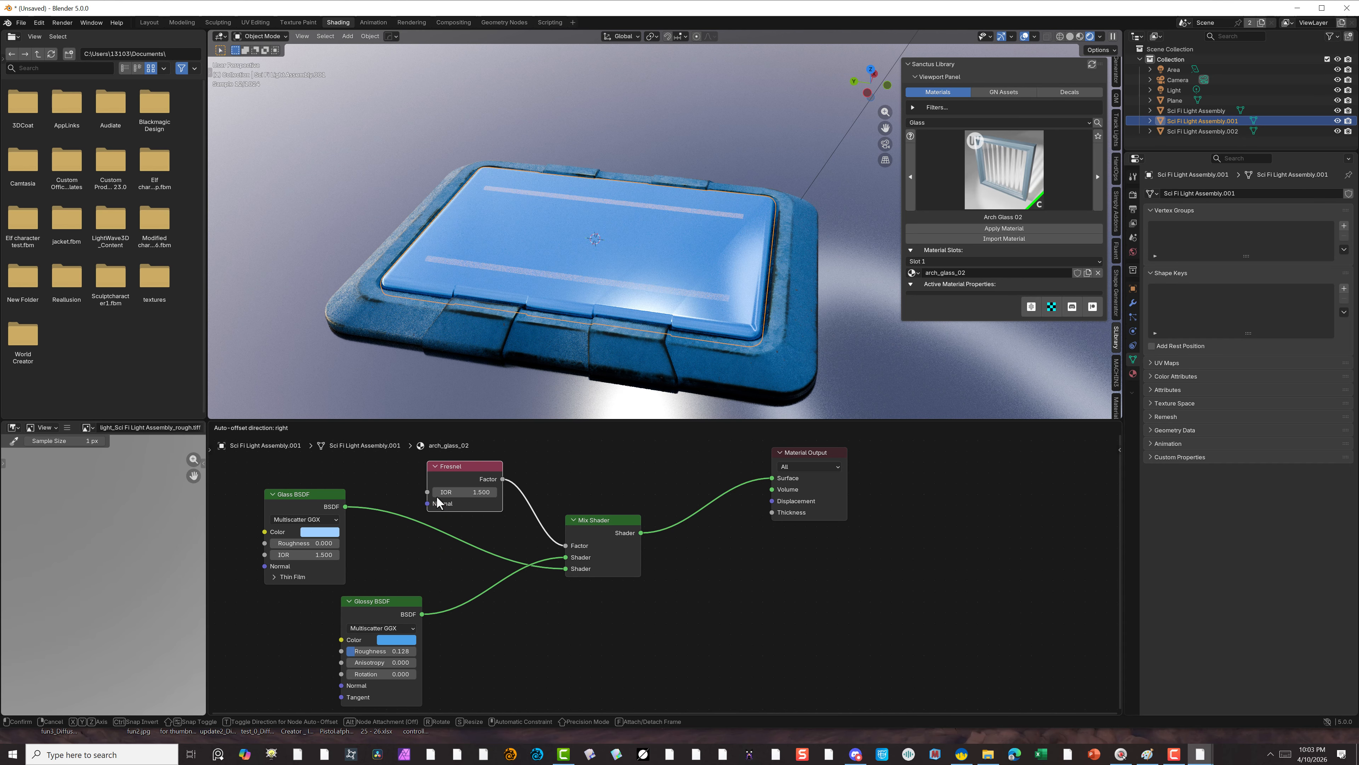
click(438, 502)
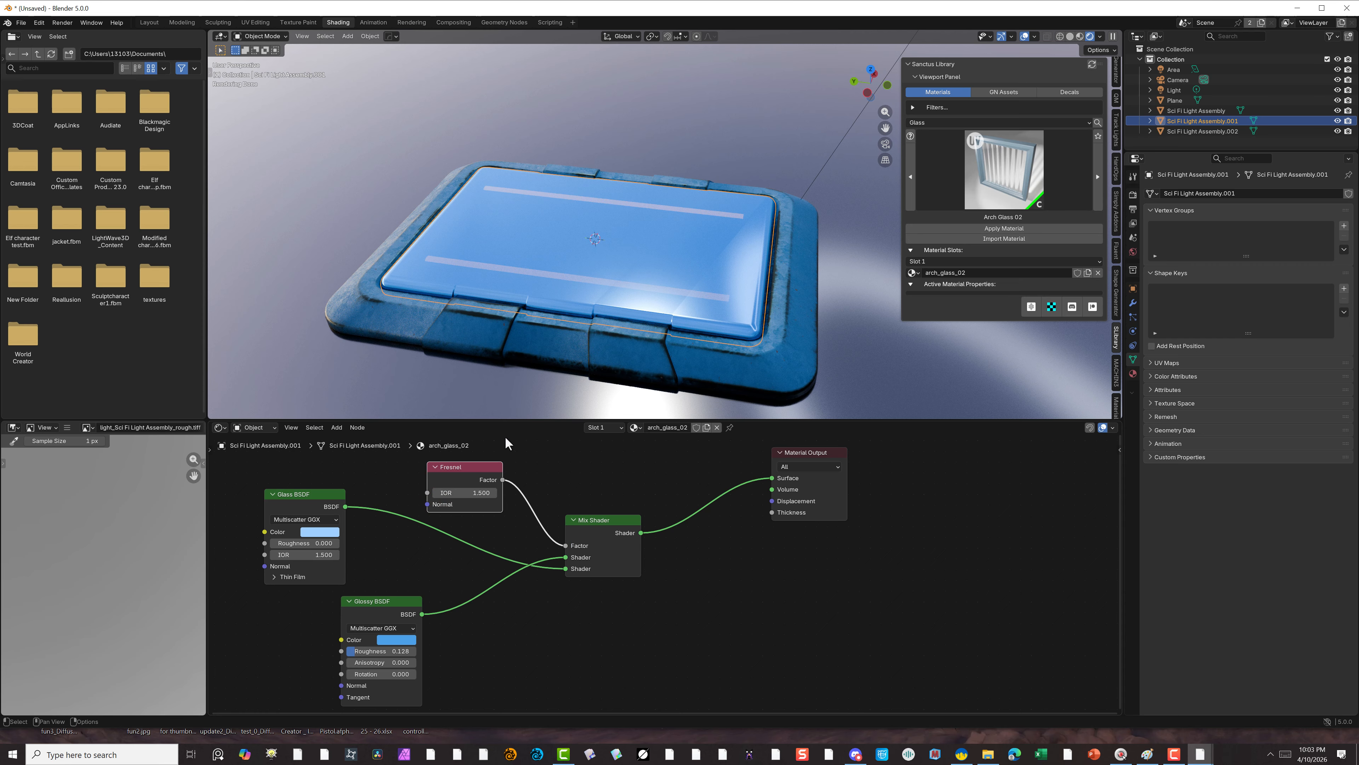
scroll(787, 123, up, 1)
click(793, 103)
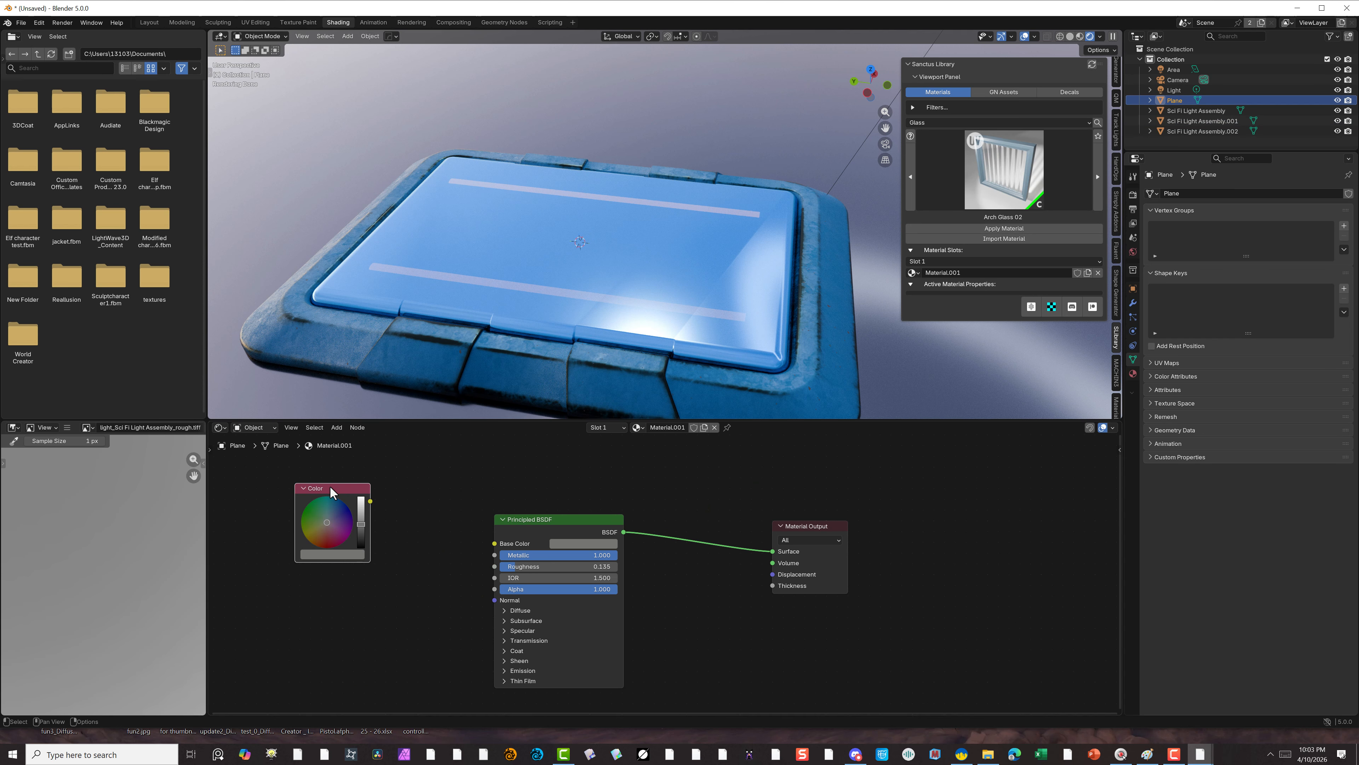
Set the glass cover's Glass BSDF to 0.031 roughness, 7.1 nm thin-film thickness and 2.430 thin-film IOR.
click(659, 317)
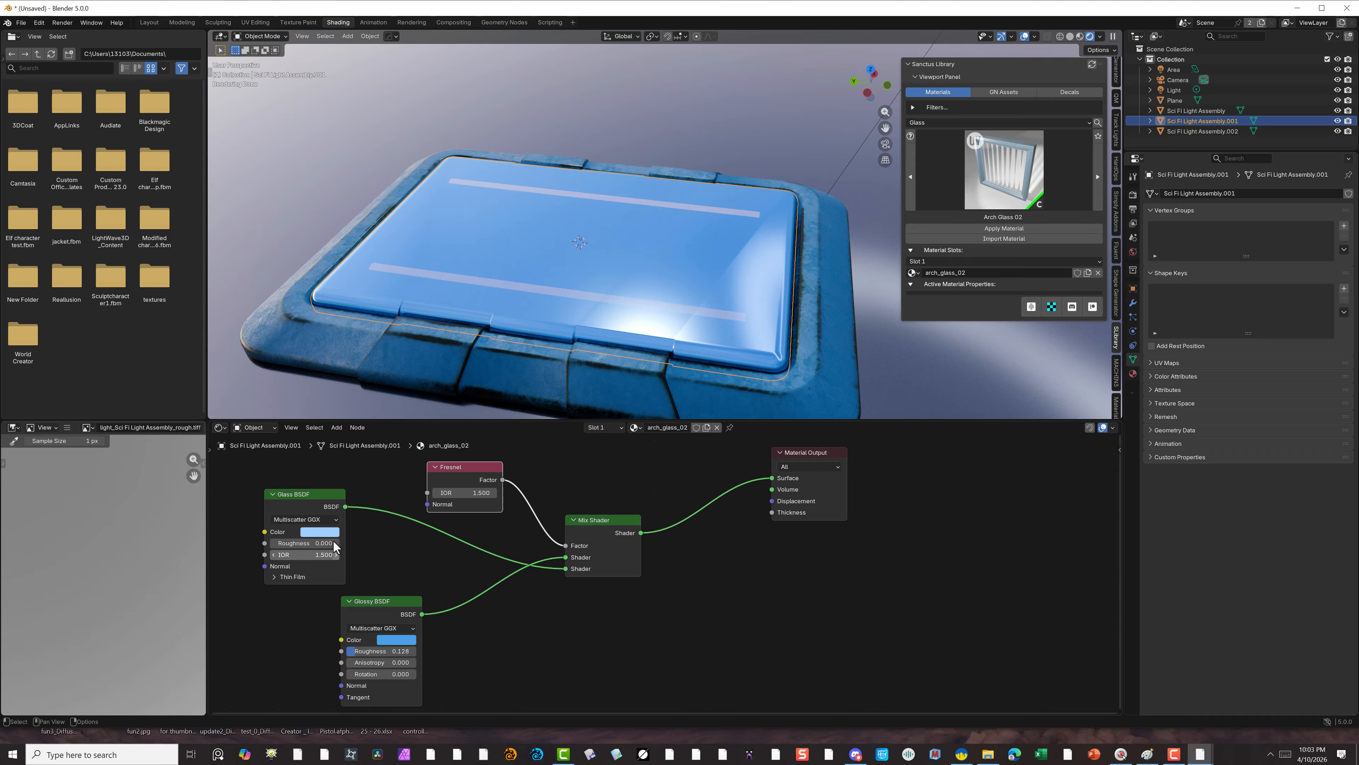
click(274, 578)
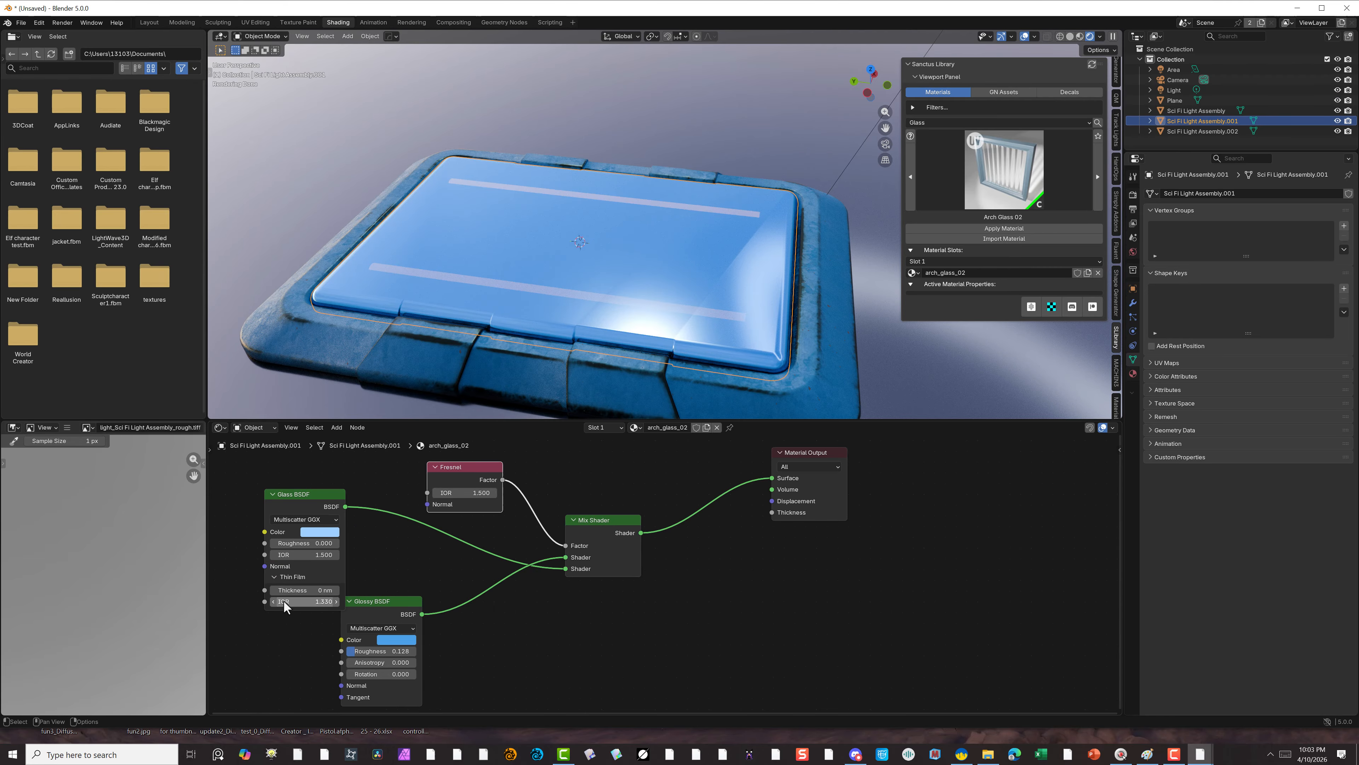
drag(293, 590, 316, 586)
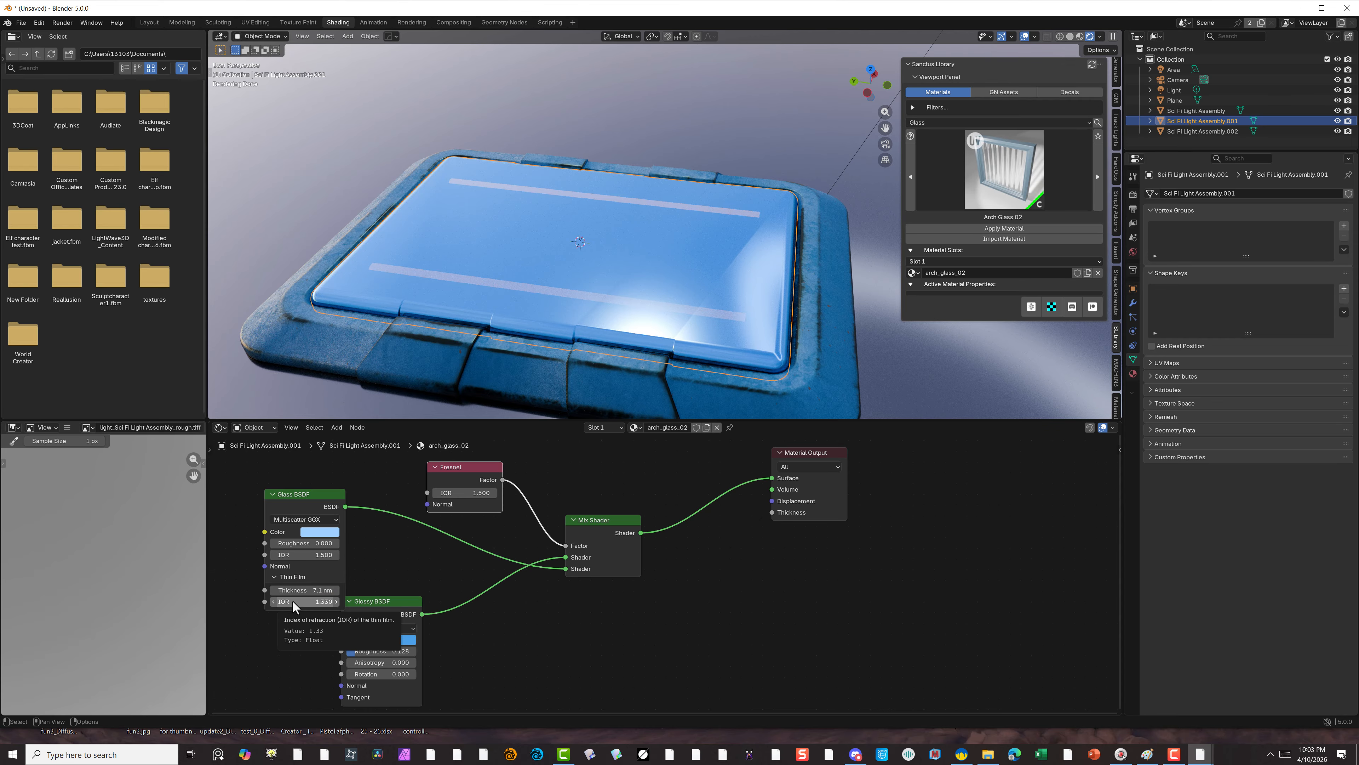
drag(293, 603, 300, 160)
scroll(521, 616, down, 4)
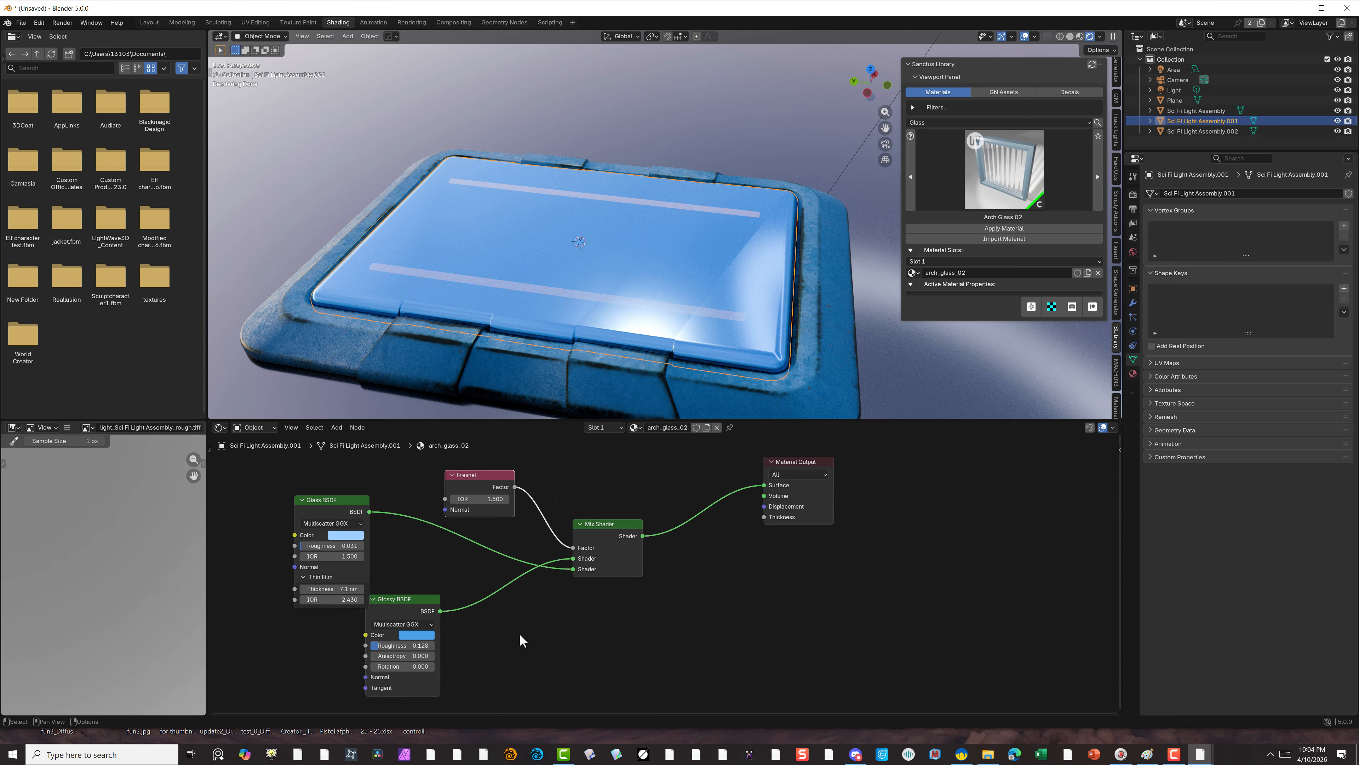
click(670, 605)
click(707, 135)
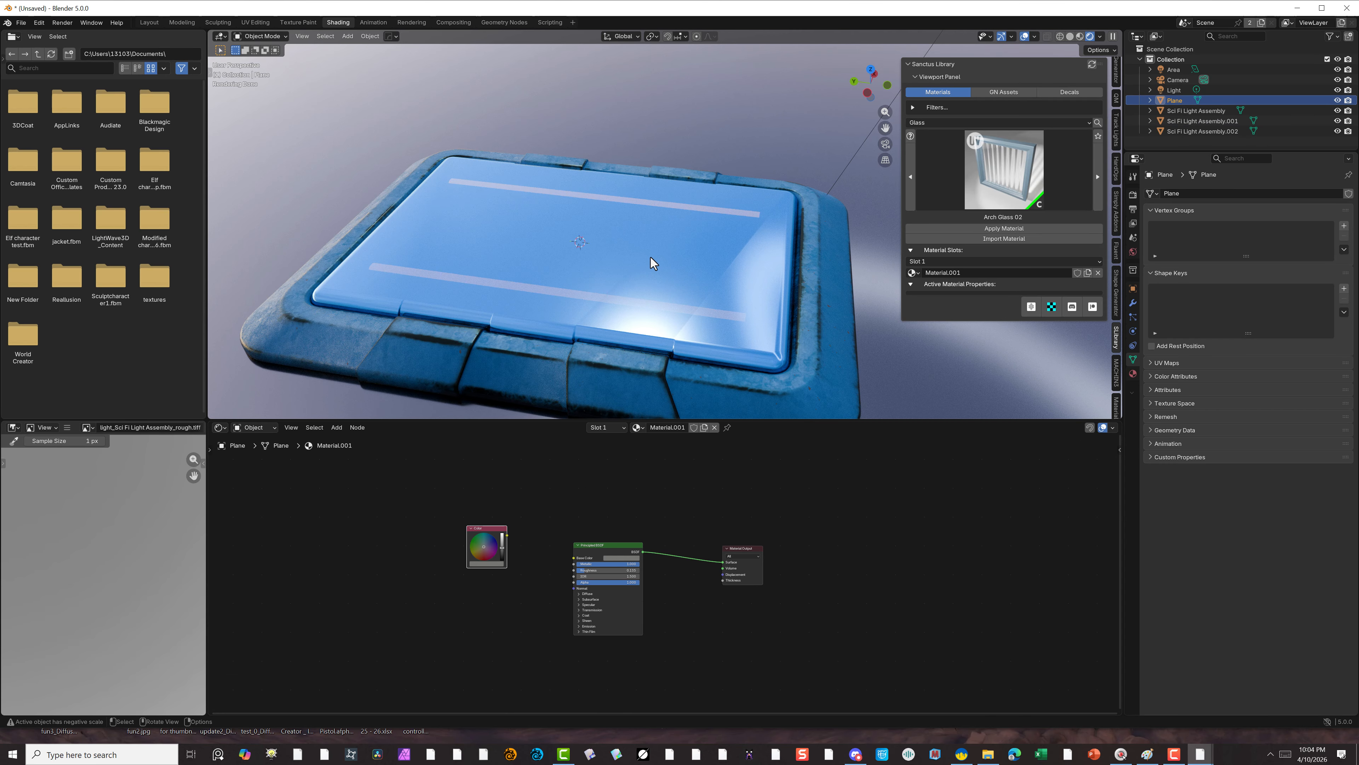
Replace the glass cover's material with the Tint Dispersion 07 glass from the Sanctus Library.
click(469, 220)
click(1004, 169)
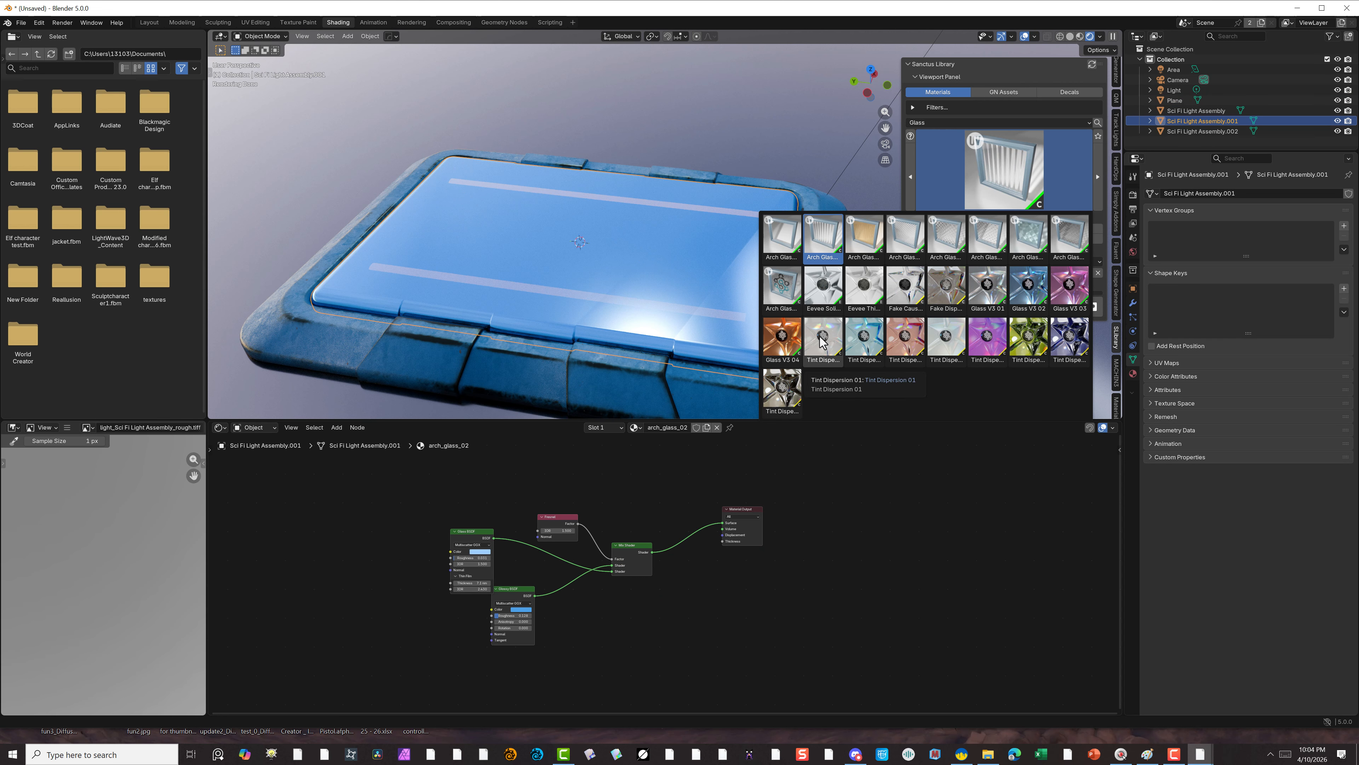
click(1071, 343)
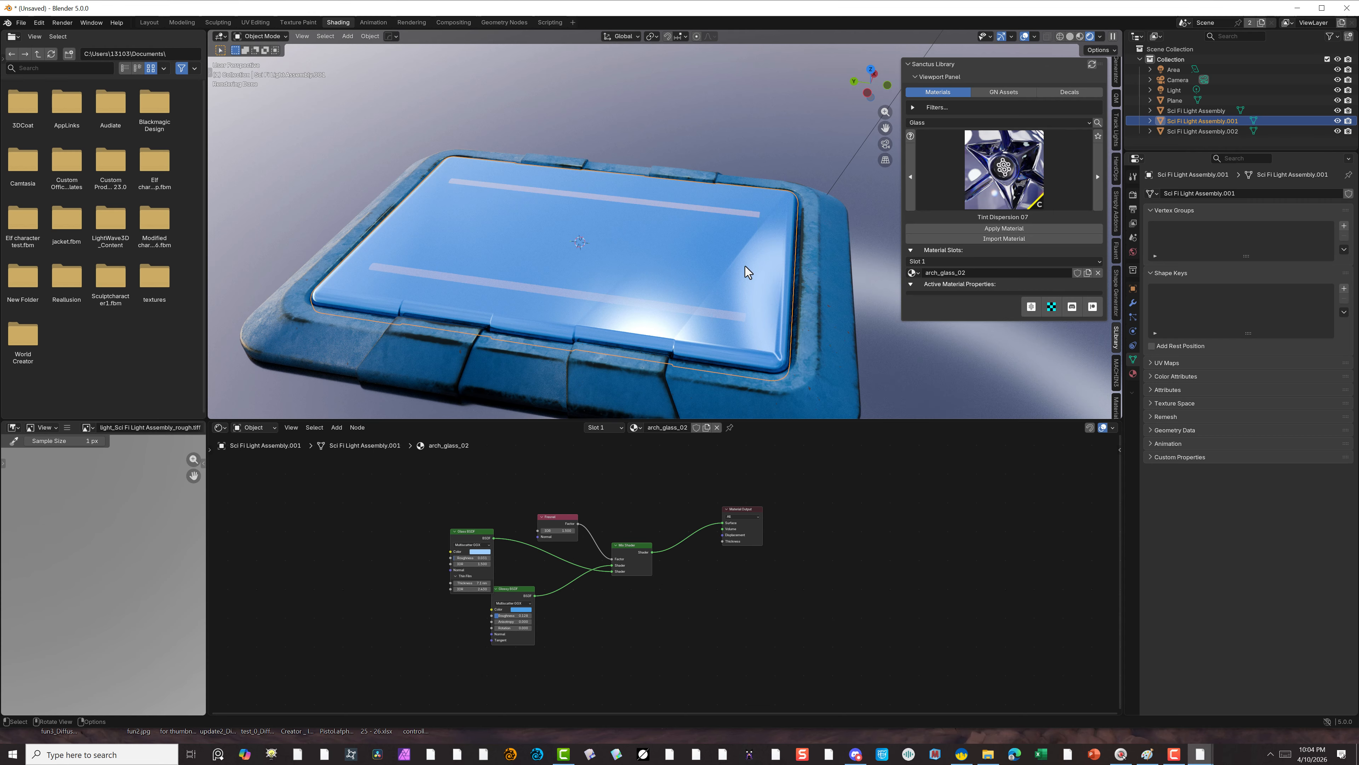
click(958, 230)
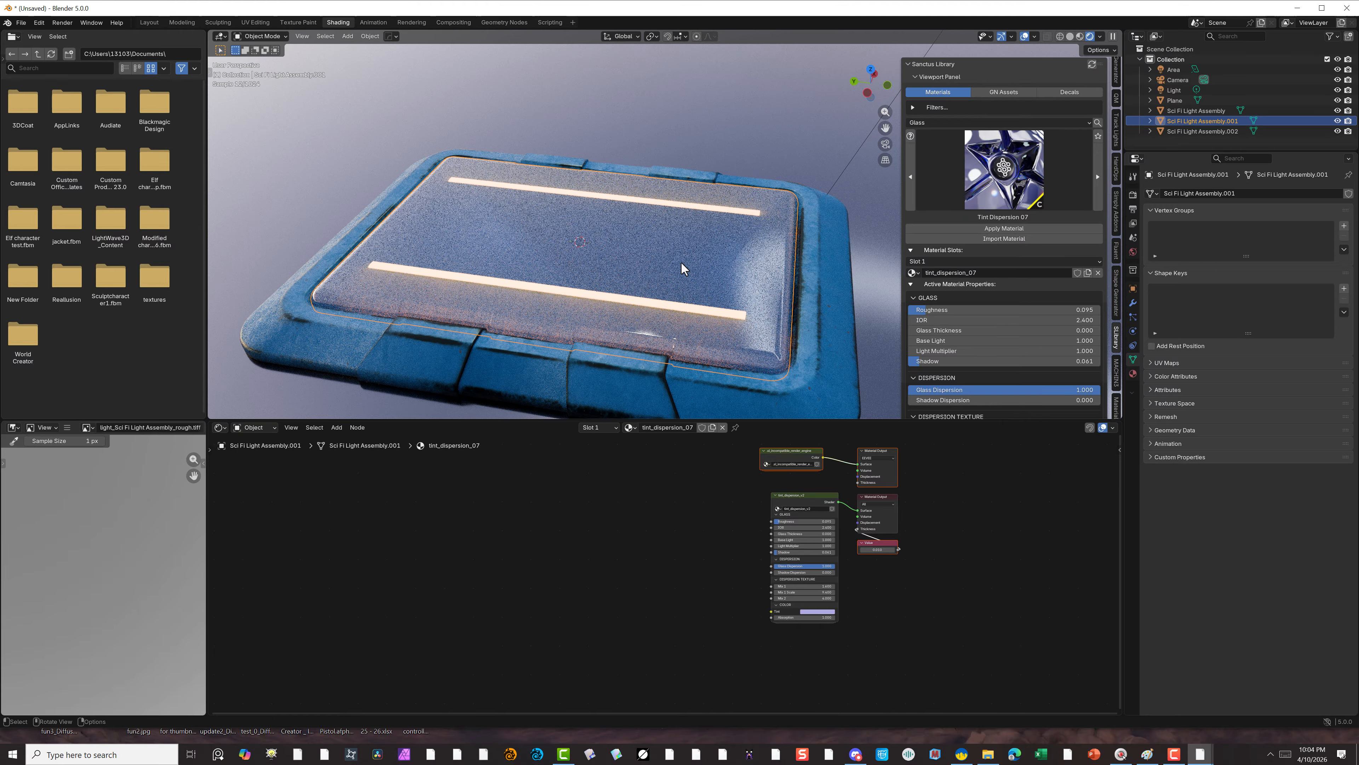
Tint the cover's dispersion glass light cyan-blue and set its Glass Thickness to 1.000.
scroll(696, 503, up, 3)
middle_drag(722, 522, 495, 525)
click(630, 671)
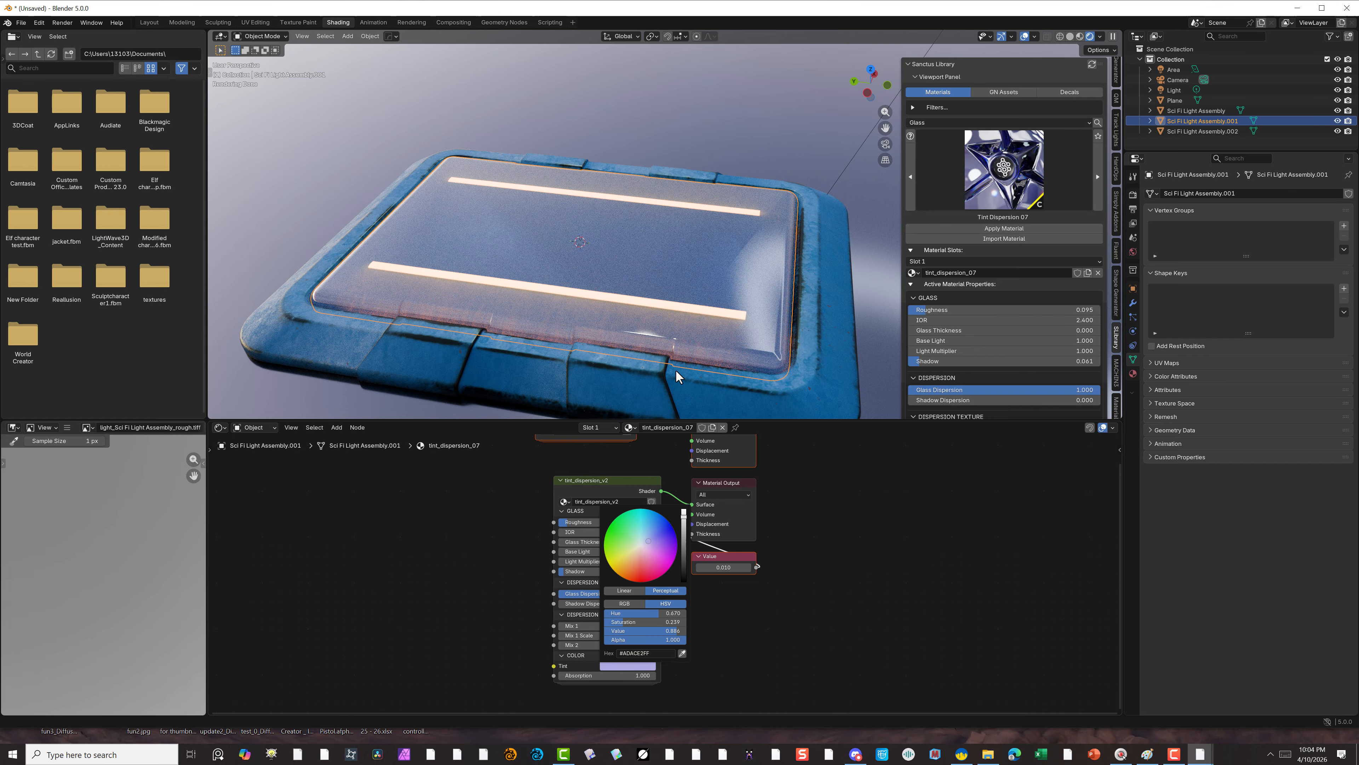
click(647, 538)
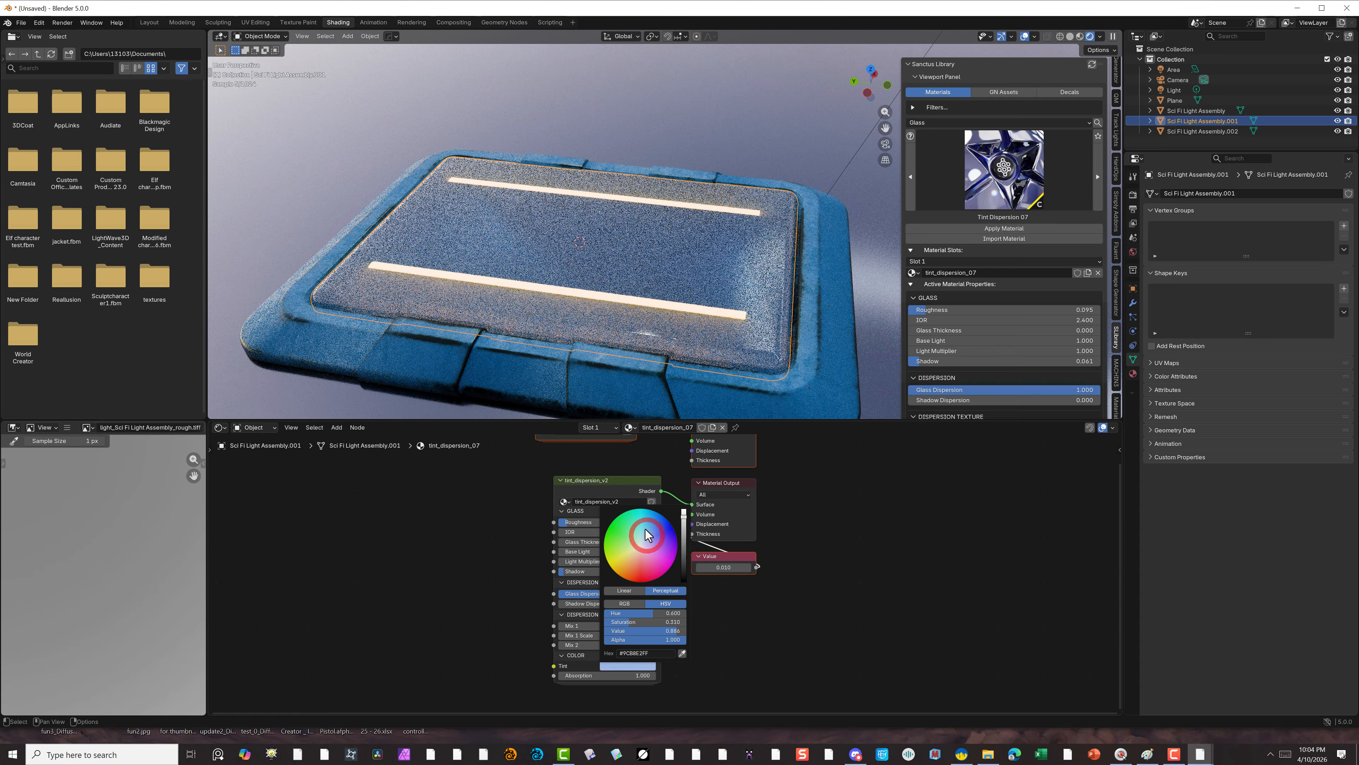
click(646, 529)
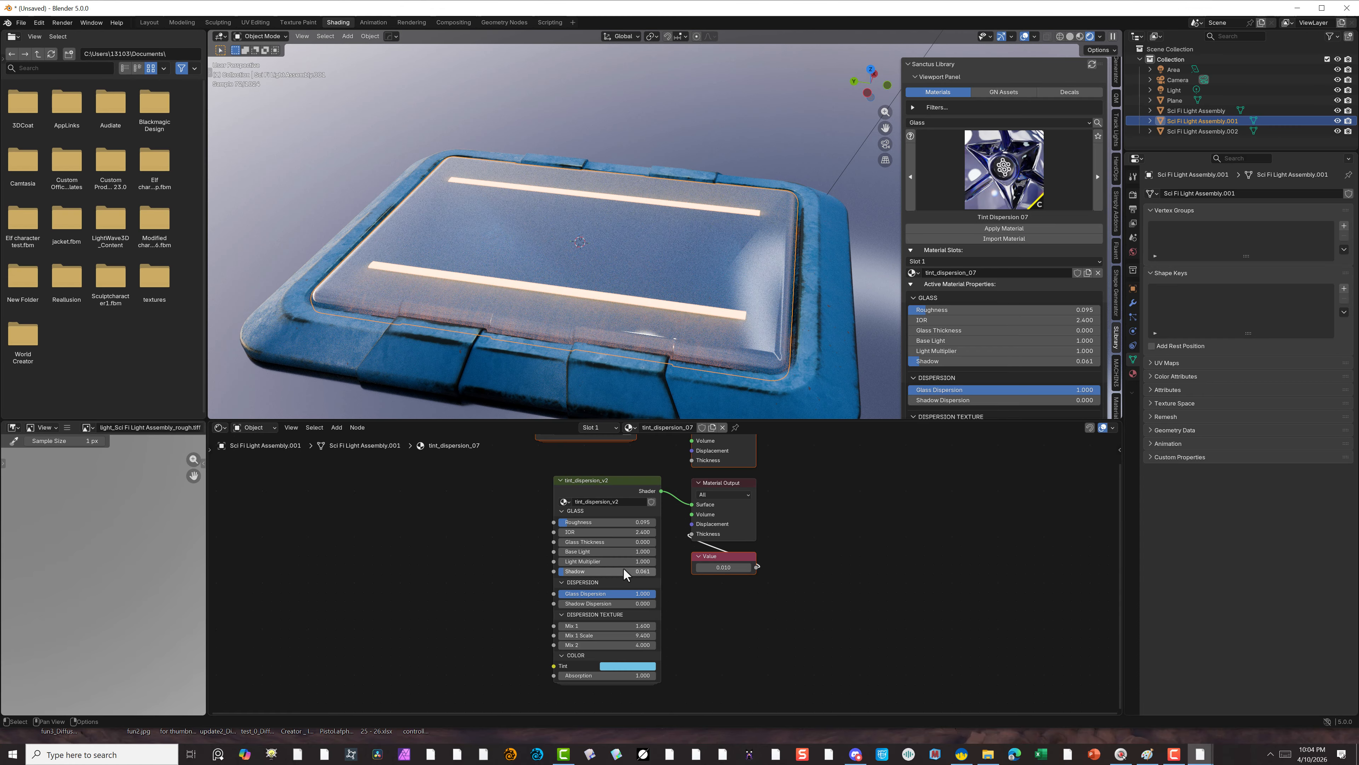
drag(598, 544, 644, 540)
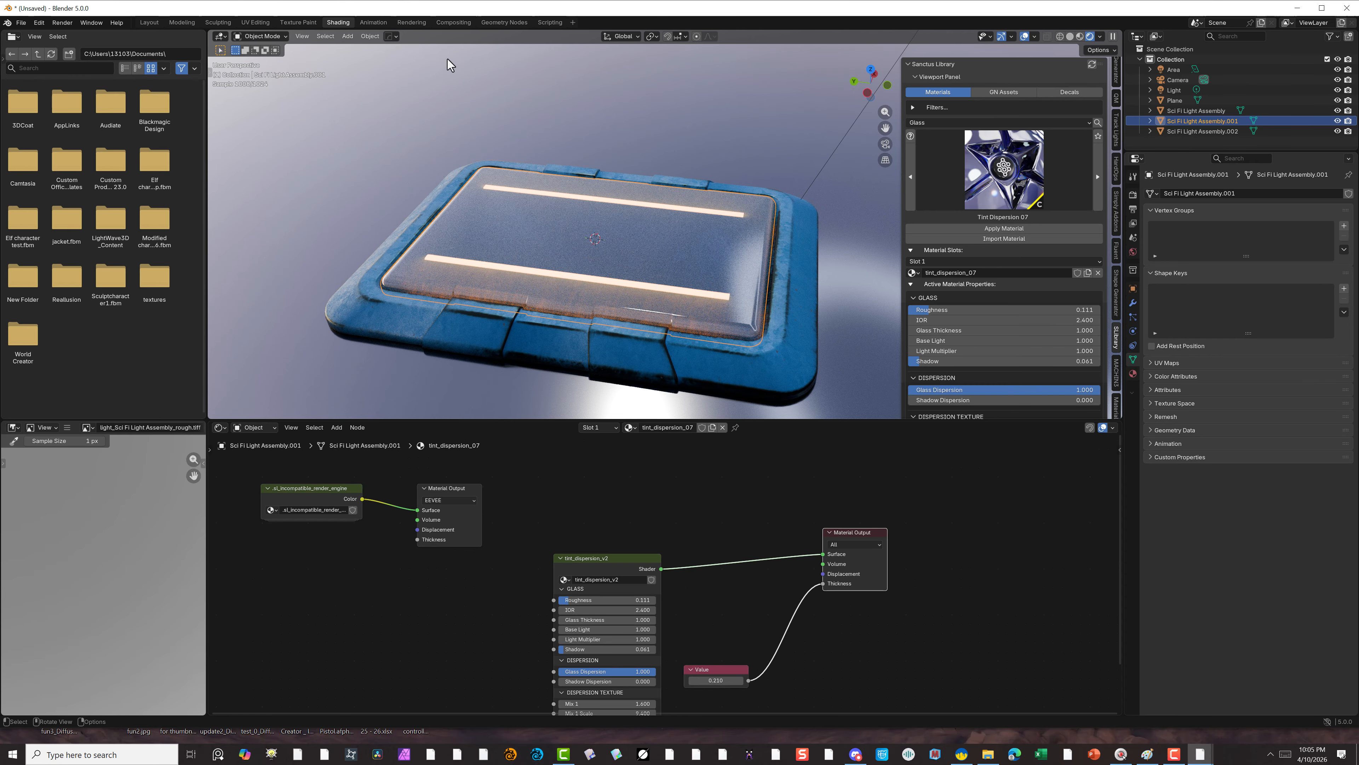
Set the Strength of the compositor's bloom Glare node to 2.
click(450, 23)
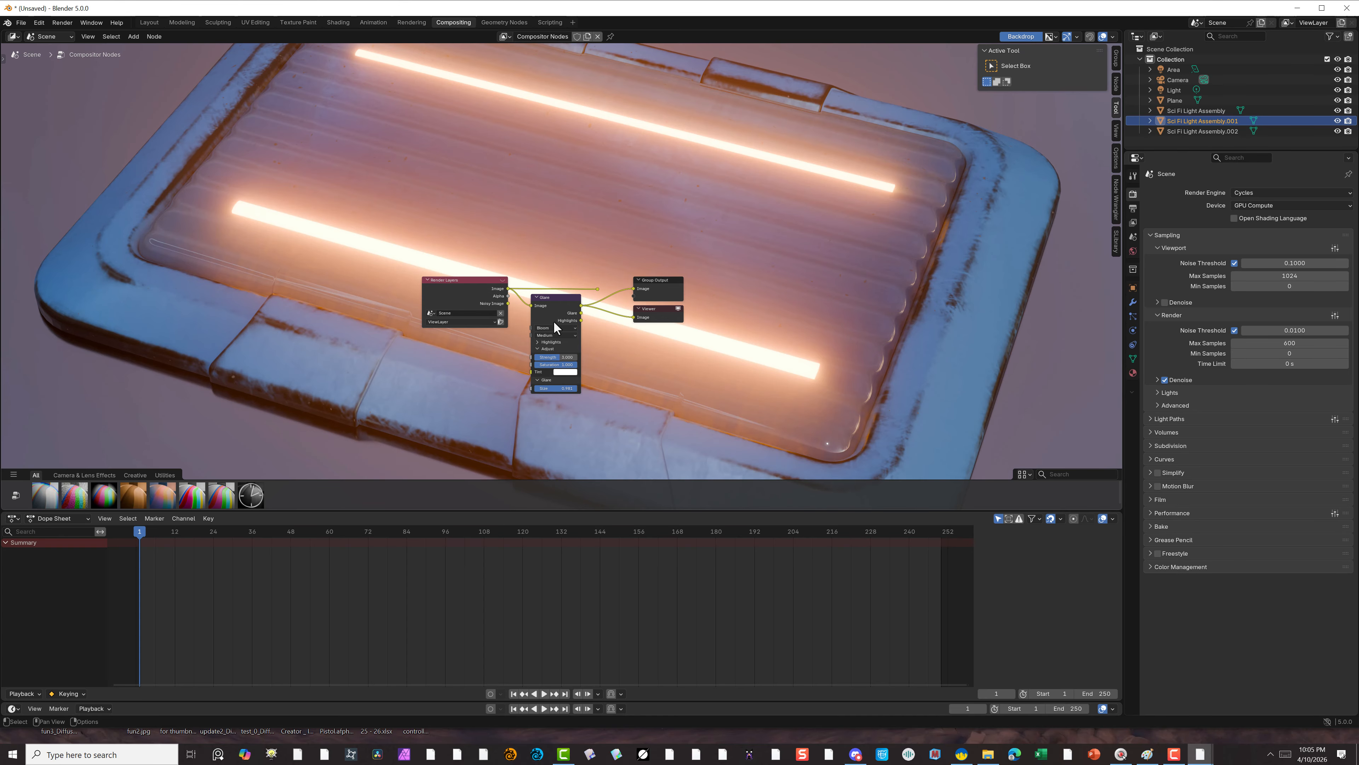
click(558, 358)
text(2)
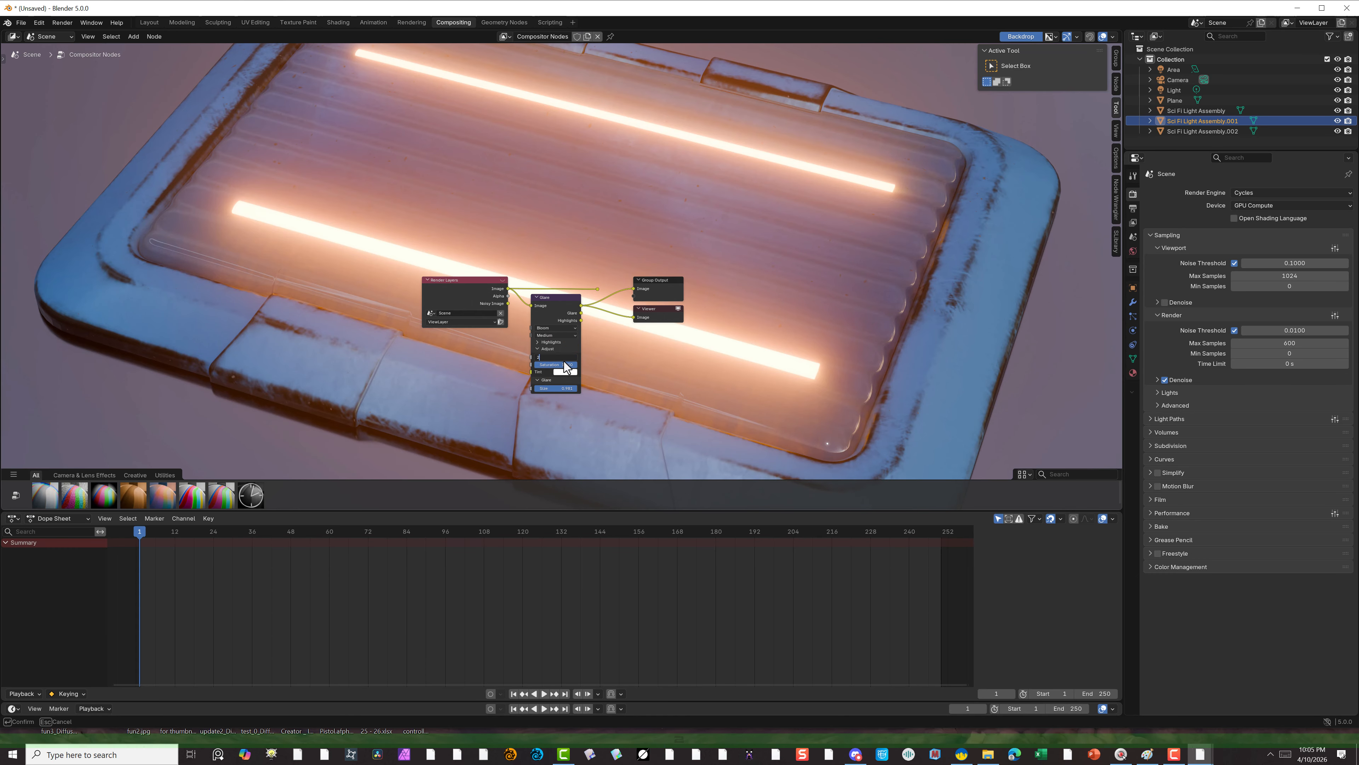
key(Return)
scroll(514, 370, down, 1)
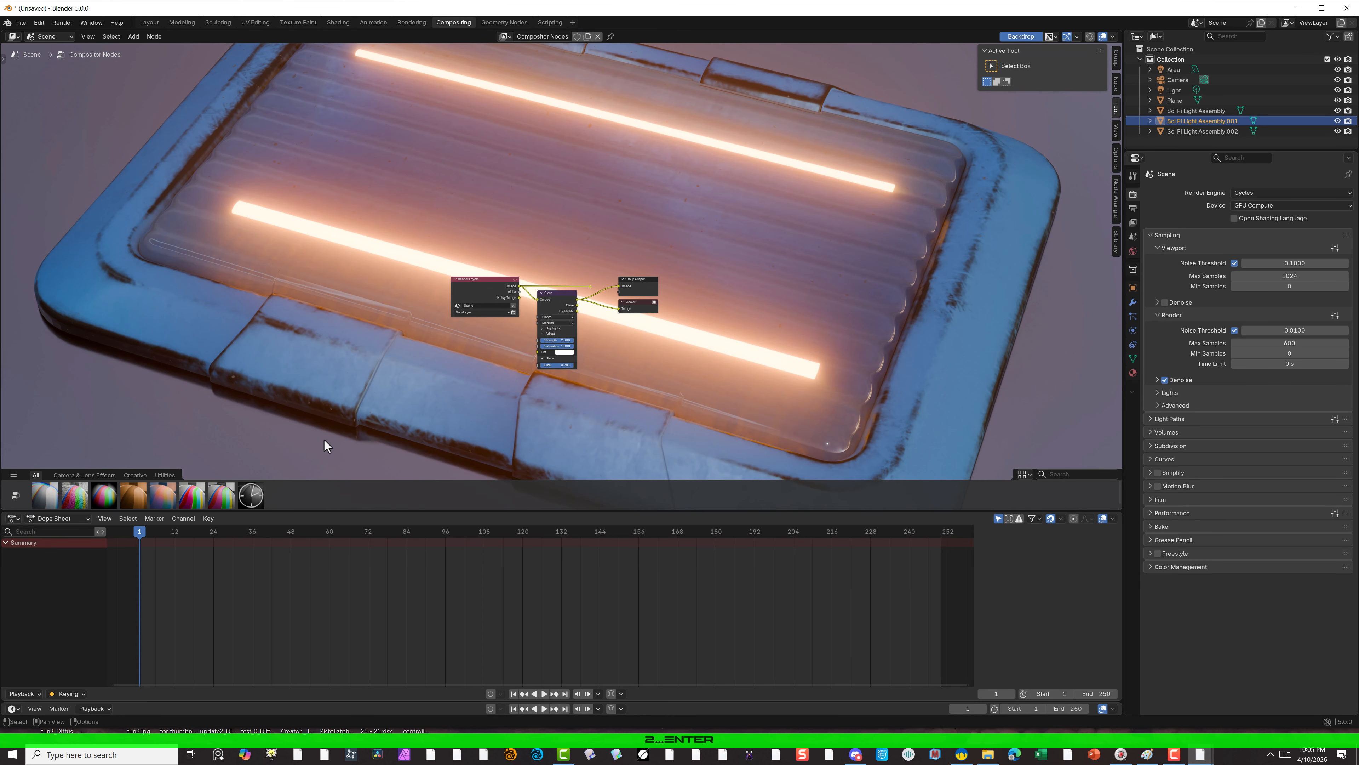
scroll(324, 440, down, 2)
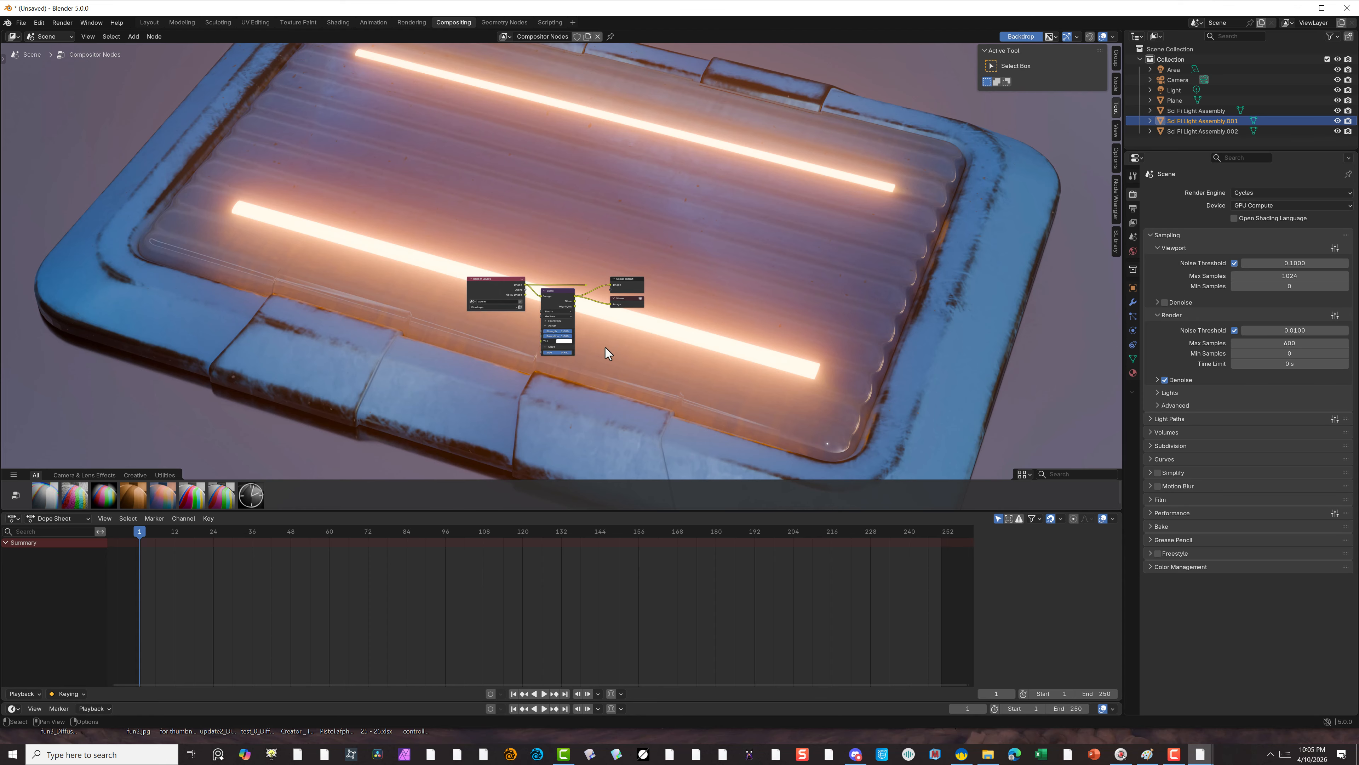
scroll(606, 349, up, 3)
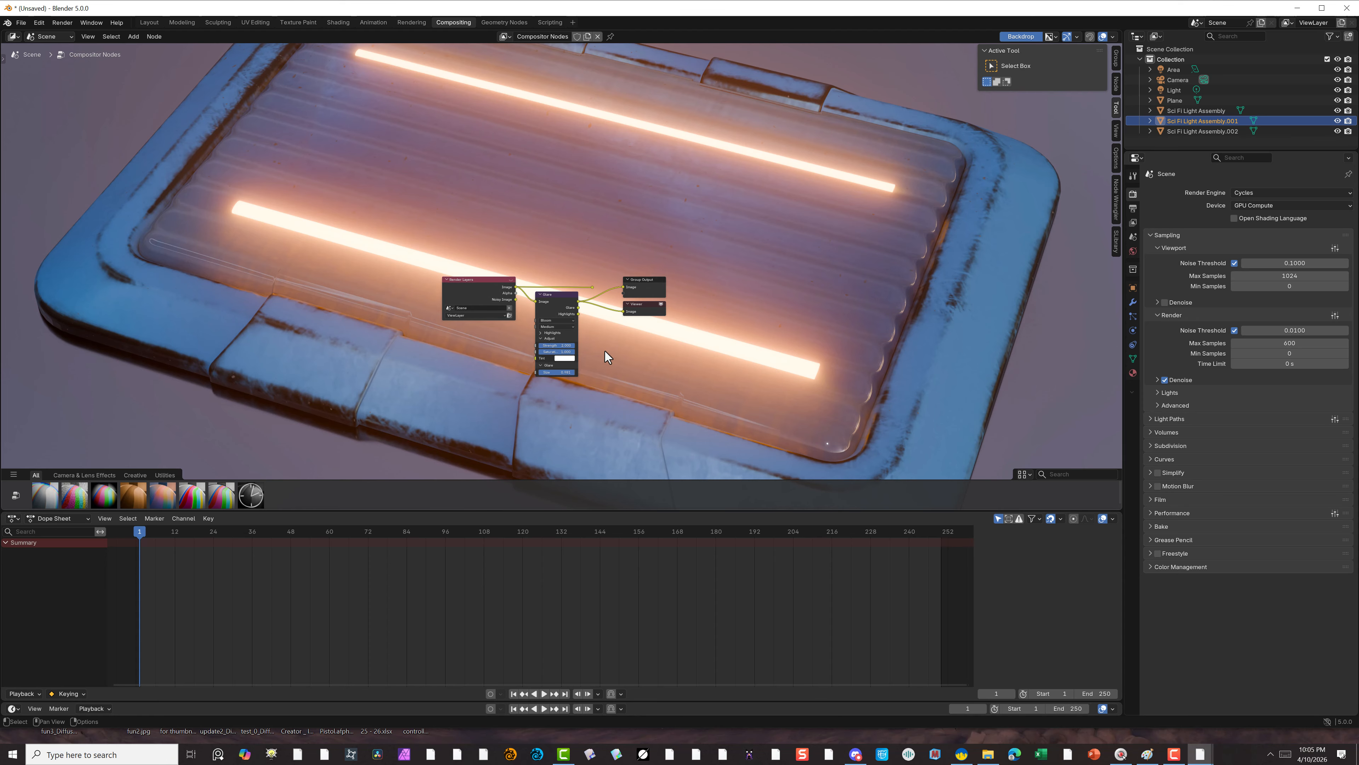
Check the light assembly's framing through the camera and bring up the render result for a new render.
click(149, 22)
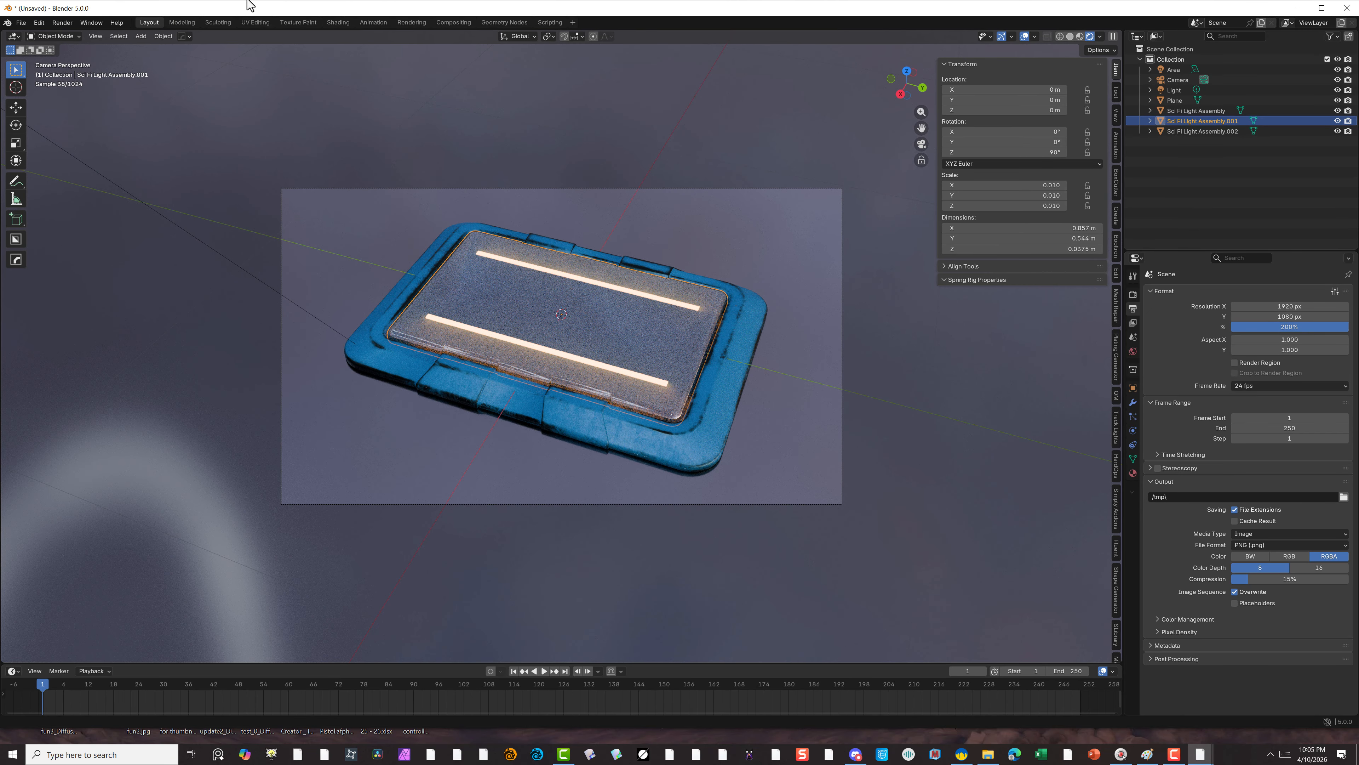
click(413, 23)
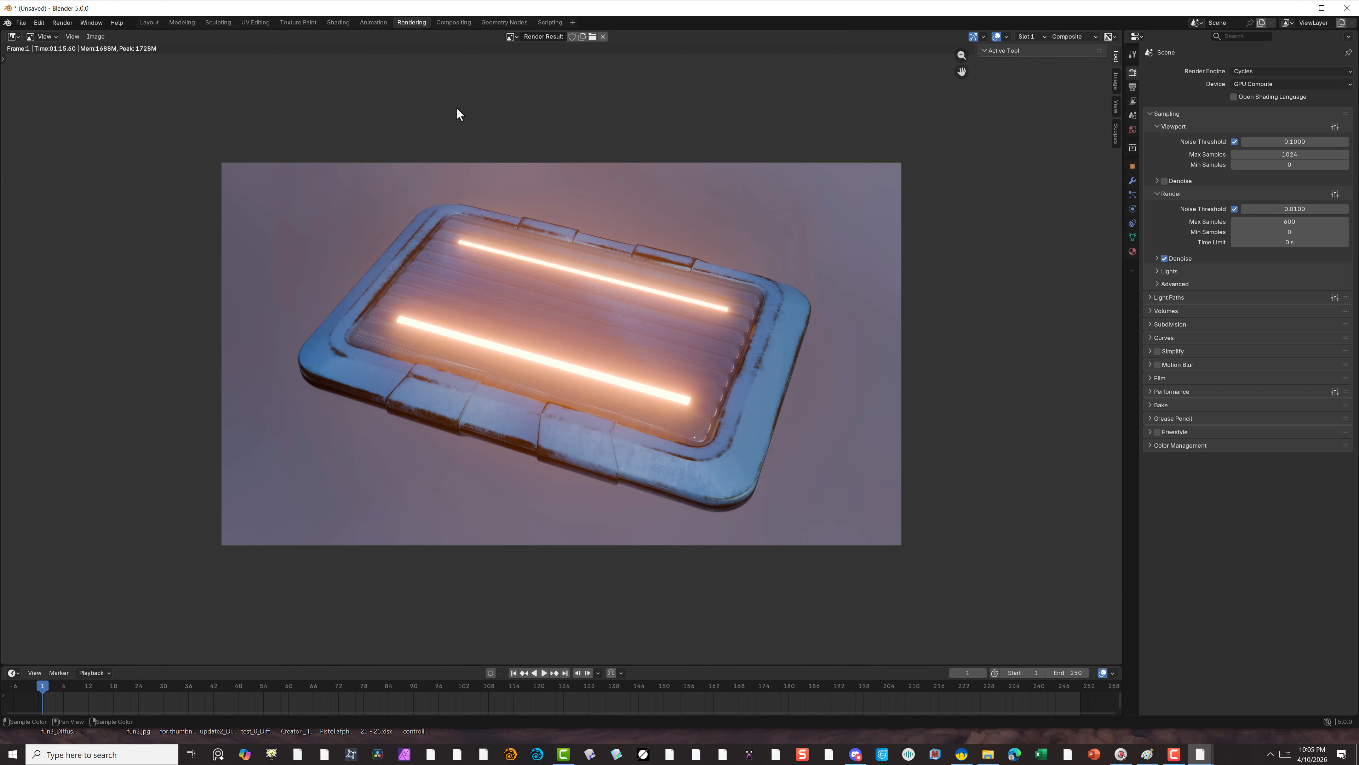